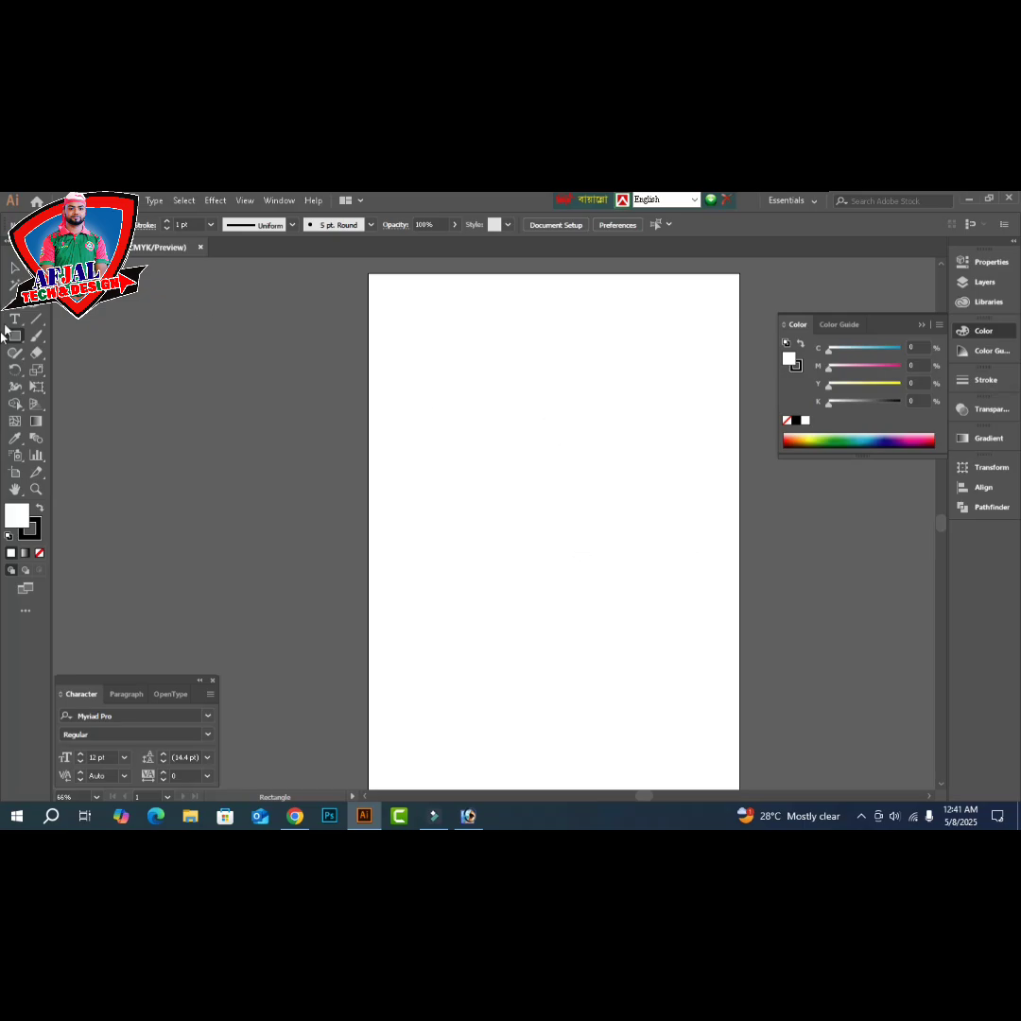
- Create a white, black-outlined rectangle twice as wide as it is high on the artboard by entering its dimensions
left_click(447, 492)
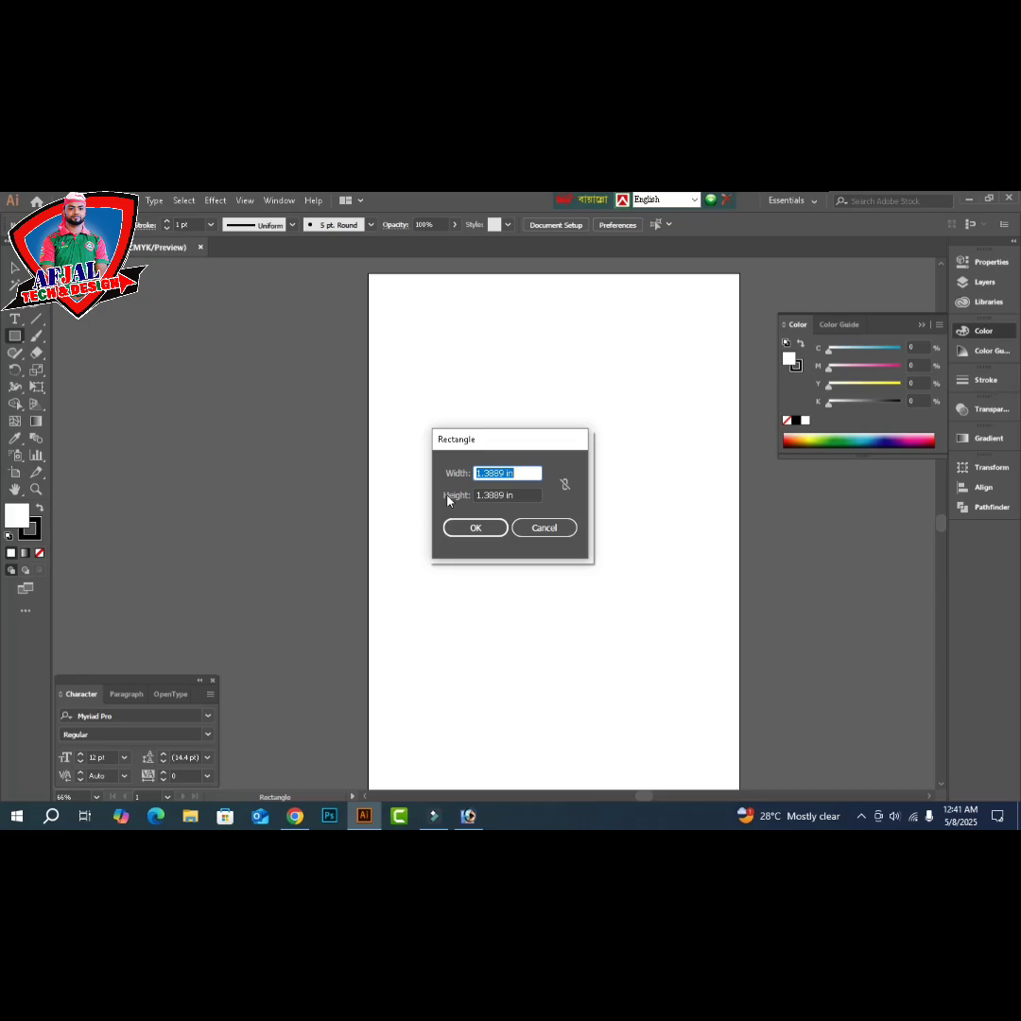
type("4")
key("Tab")
type("4")
key("Return")
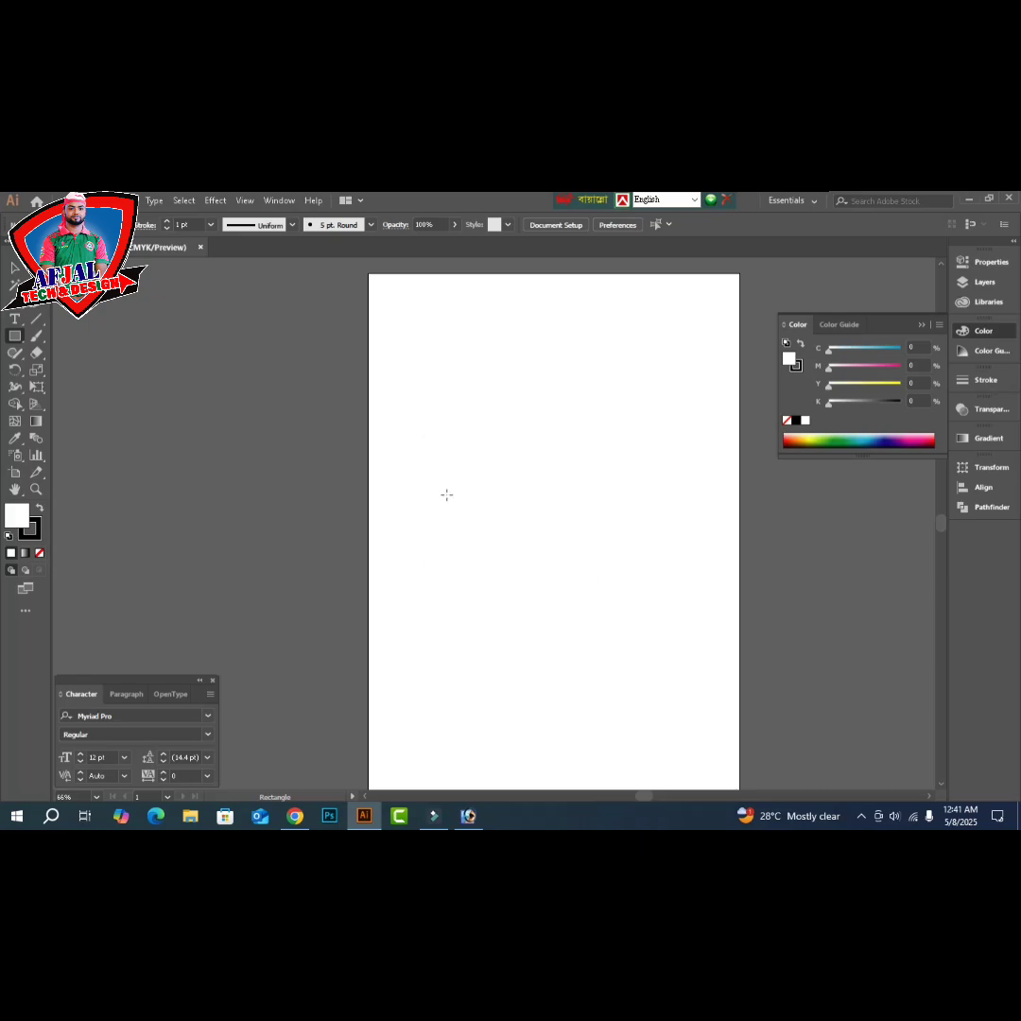
key("b")
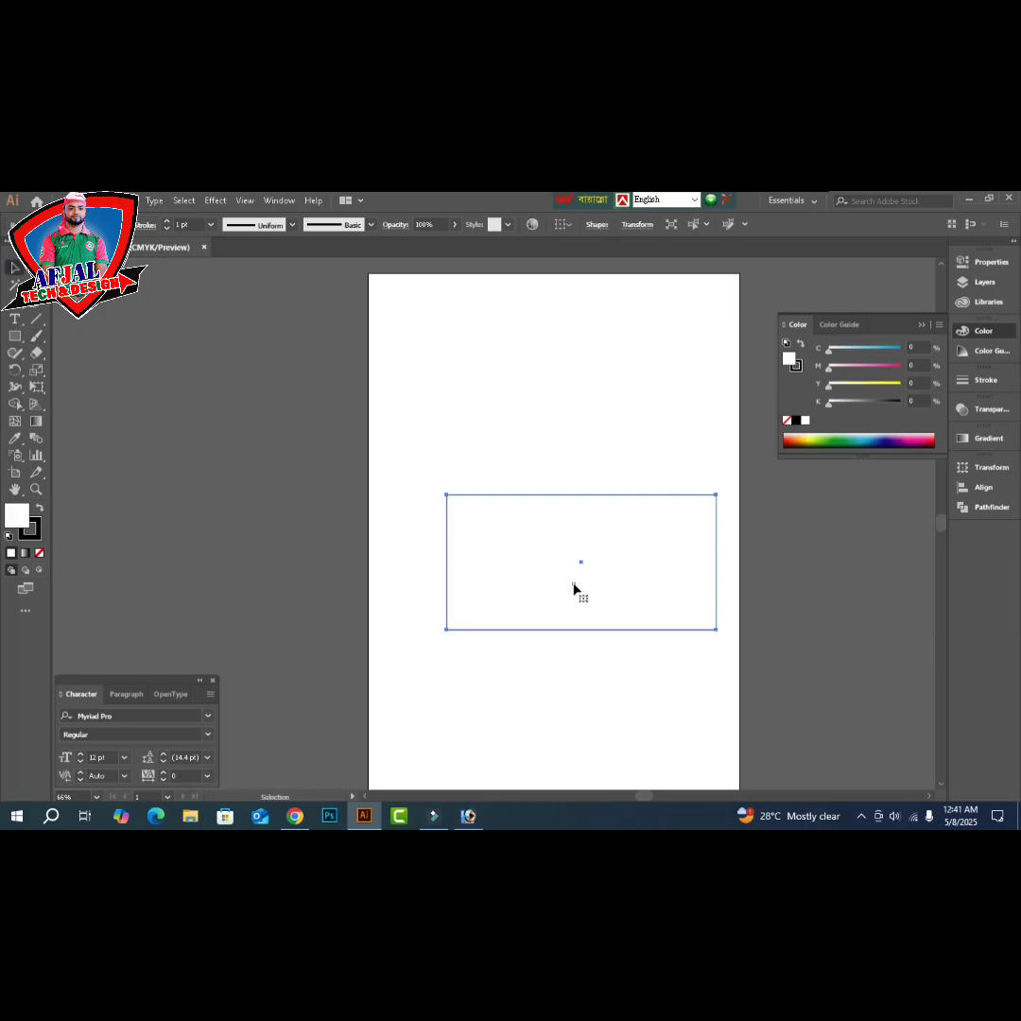
- Fit the artboard to the selected rectangle
key("v")
left_click(95, 199)
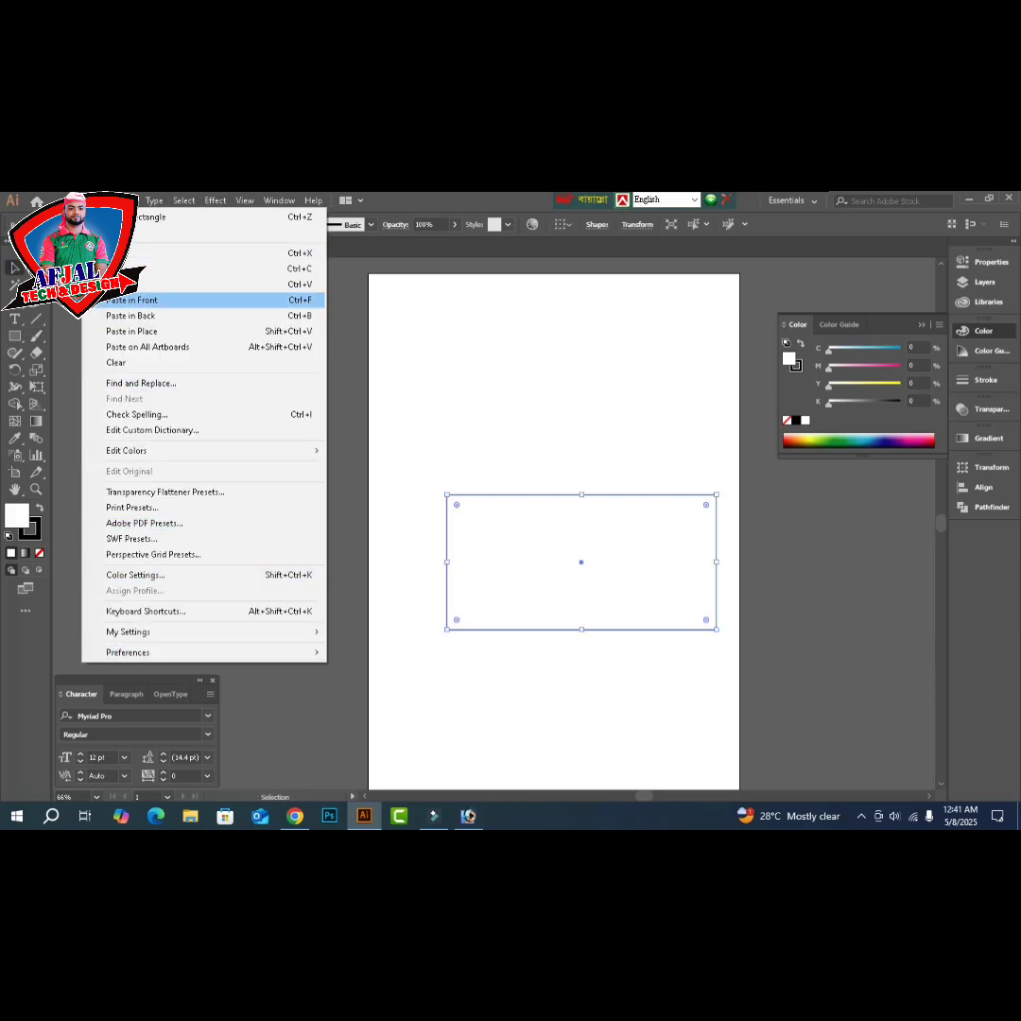
left_click(123, 199)
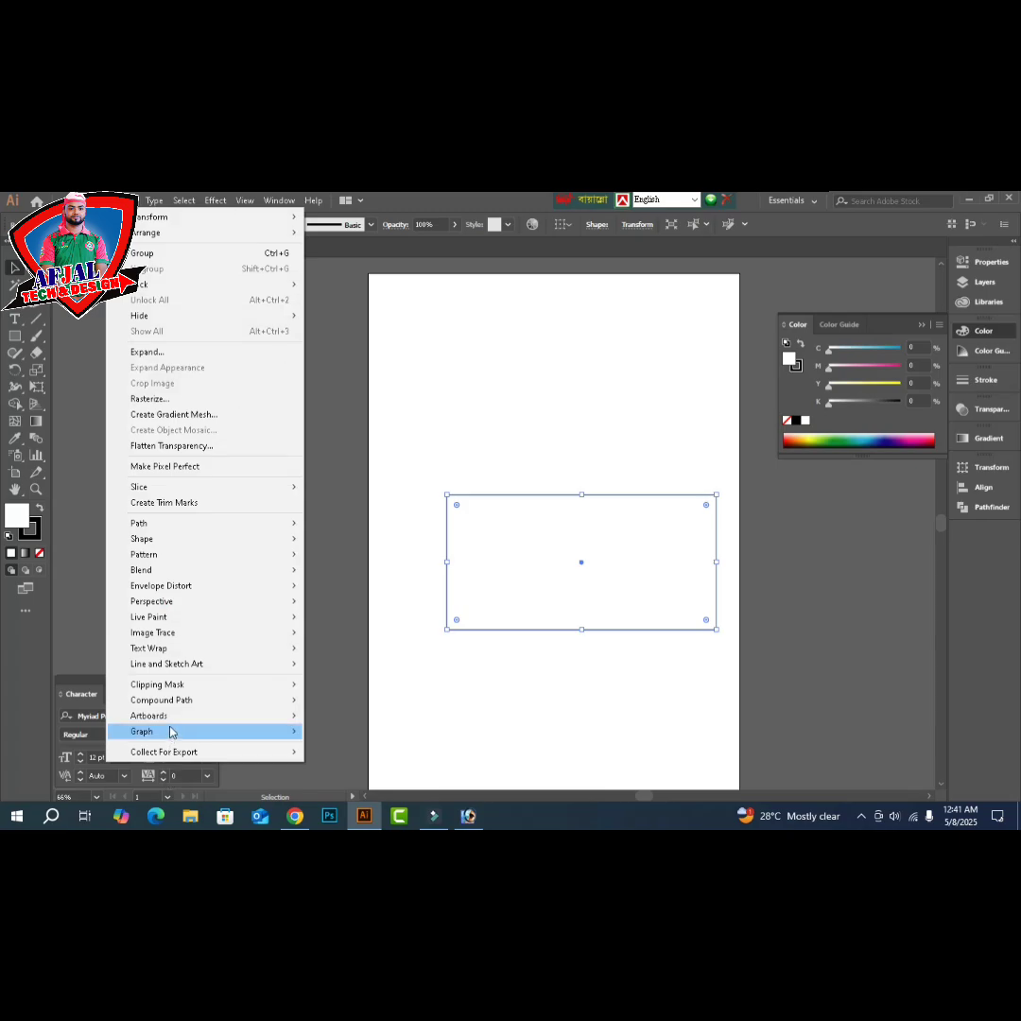
mouse_move(156, 717)
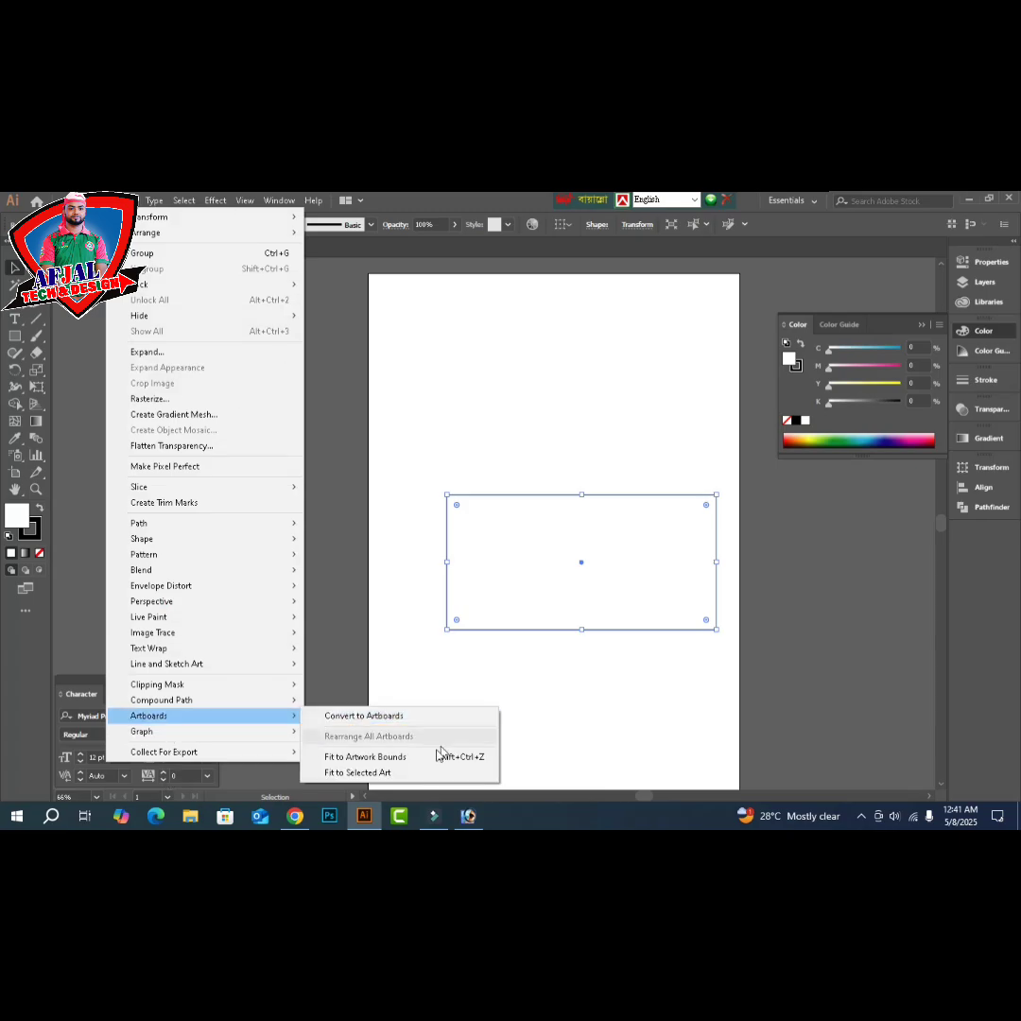
left_click(390, 773)
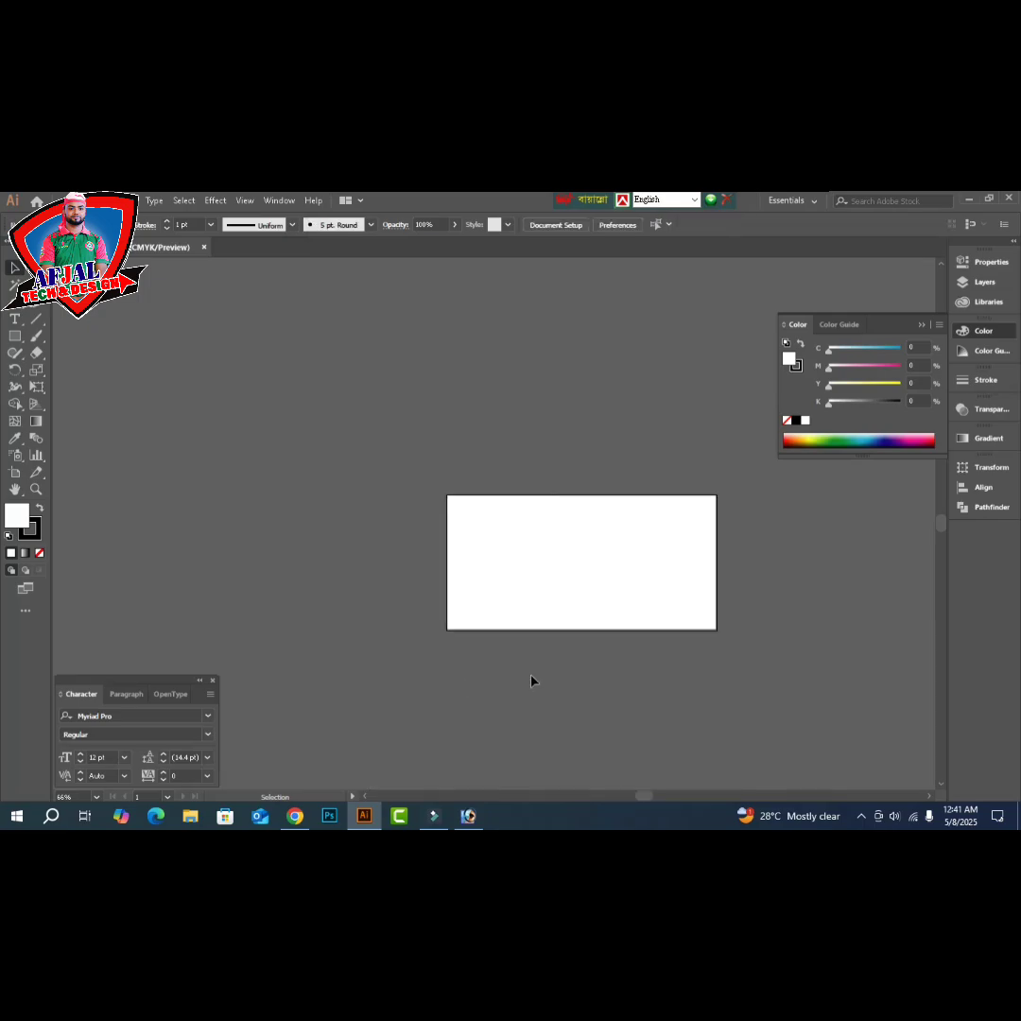
key("ctrl+0")
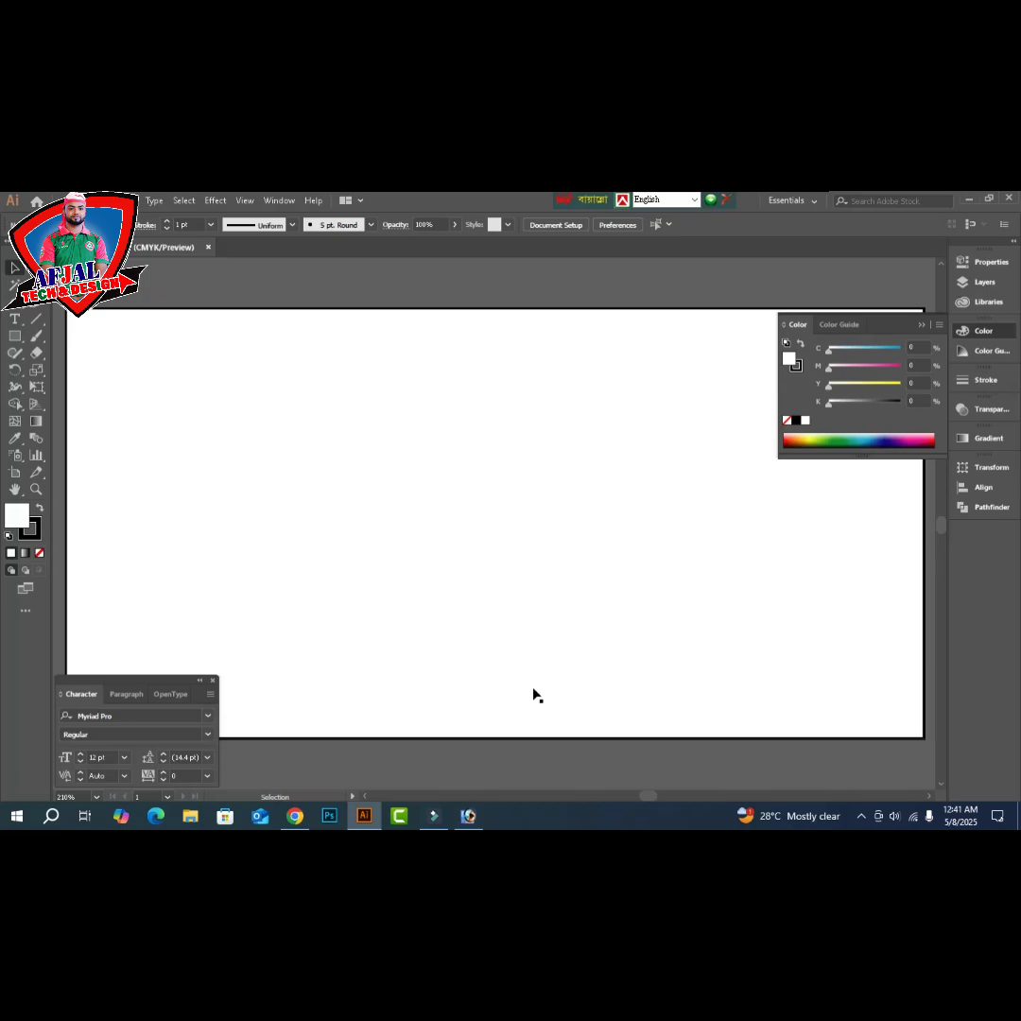
- Set the text font to SutonnyMJ Bold, searching the font list for "sut"
key("a")
key("ctrl+t")
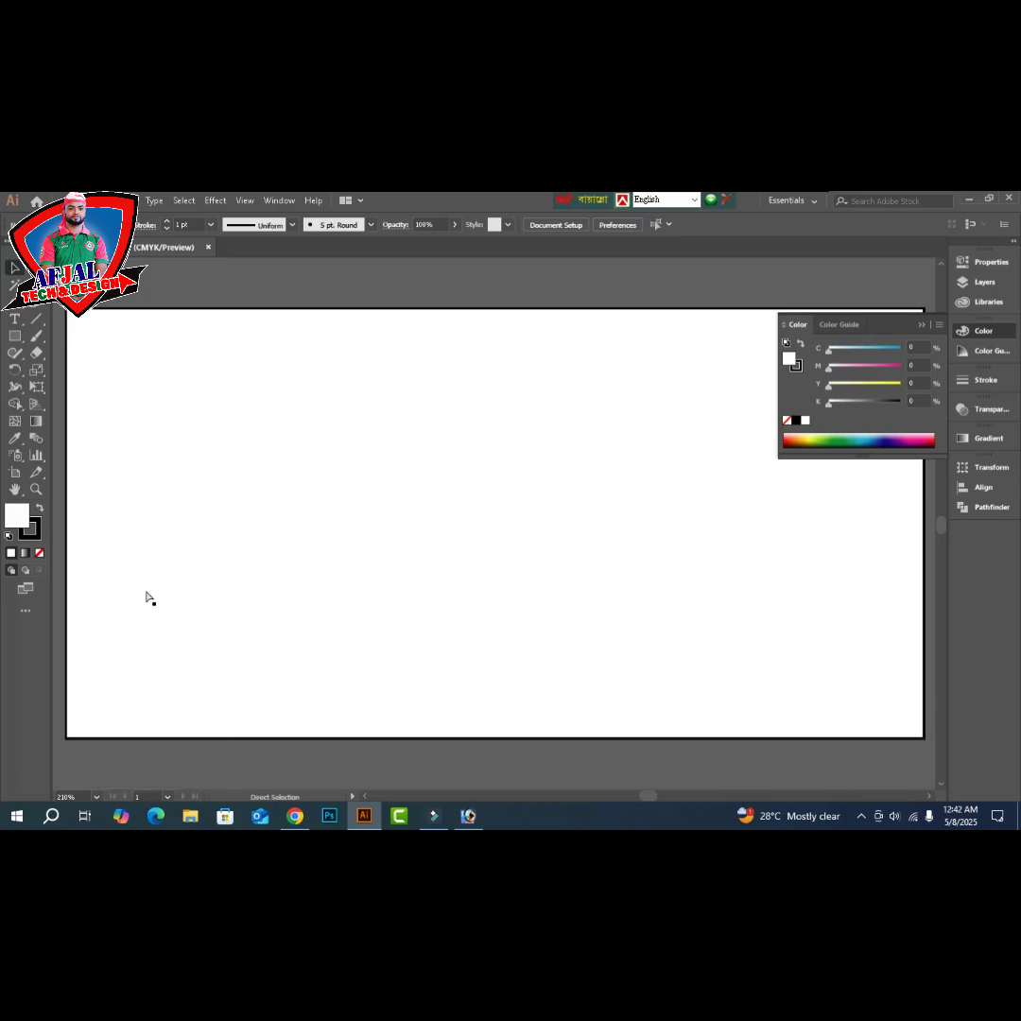
key("v")
key("ctrl+t")
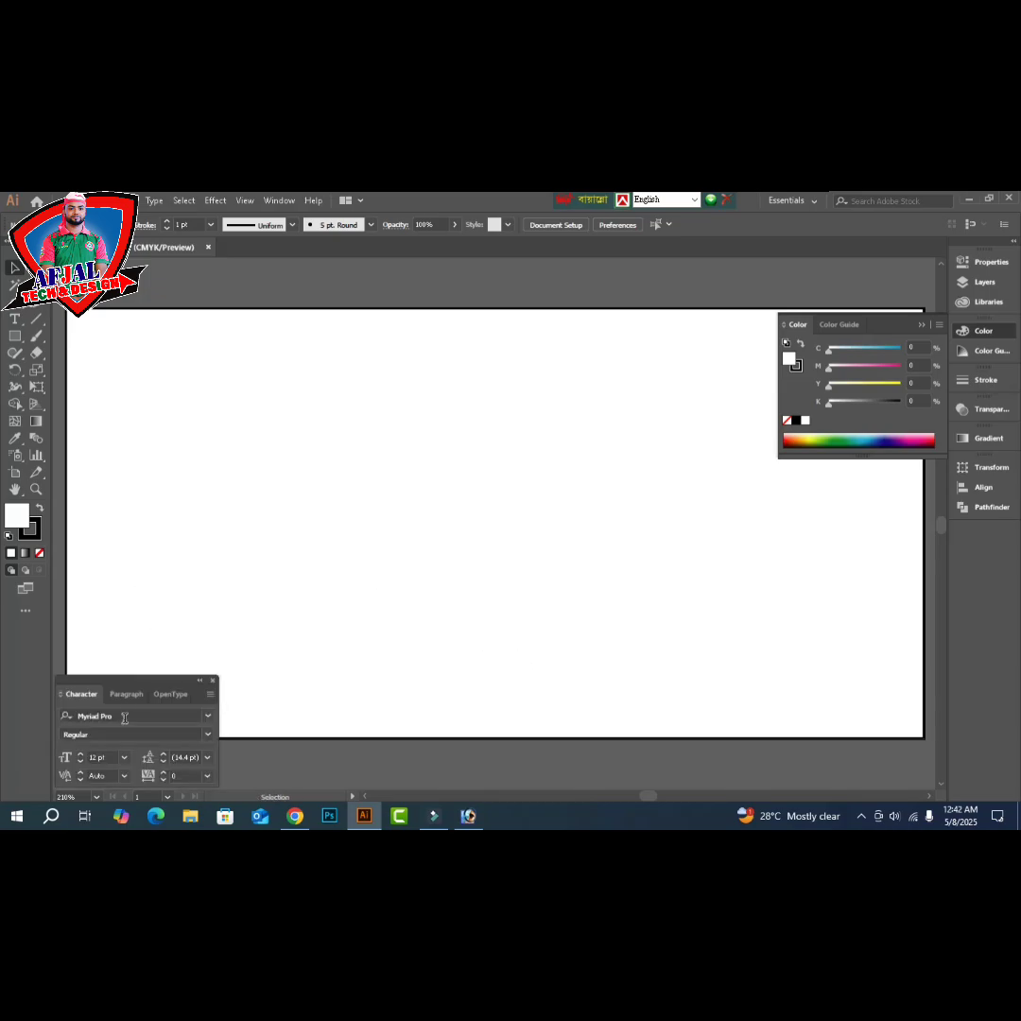
left_click(124, 717)
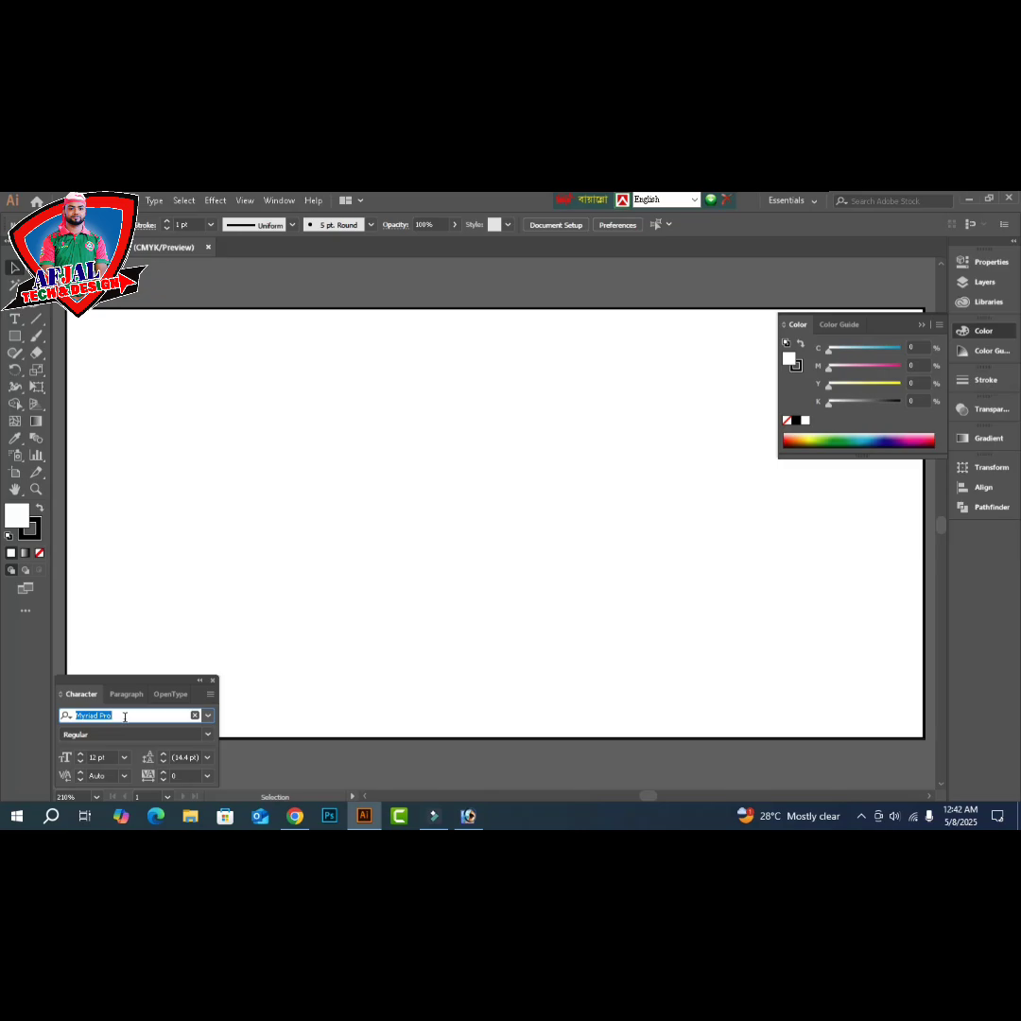
type("sut")
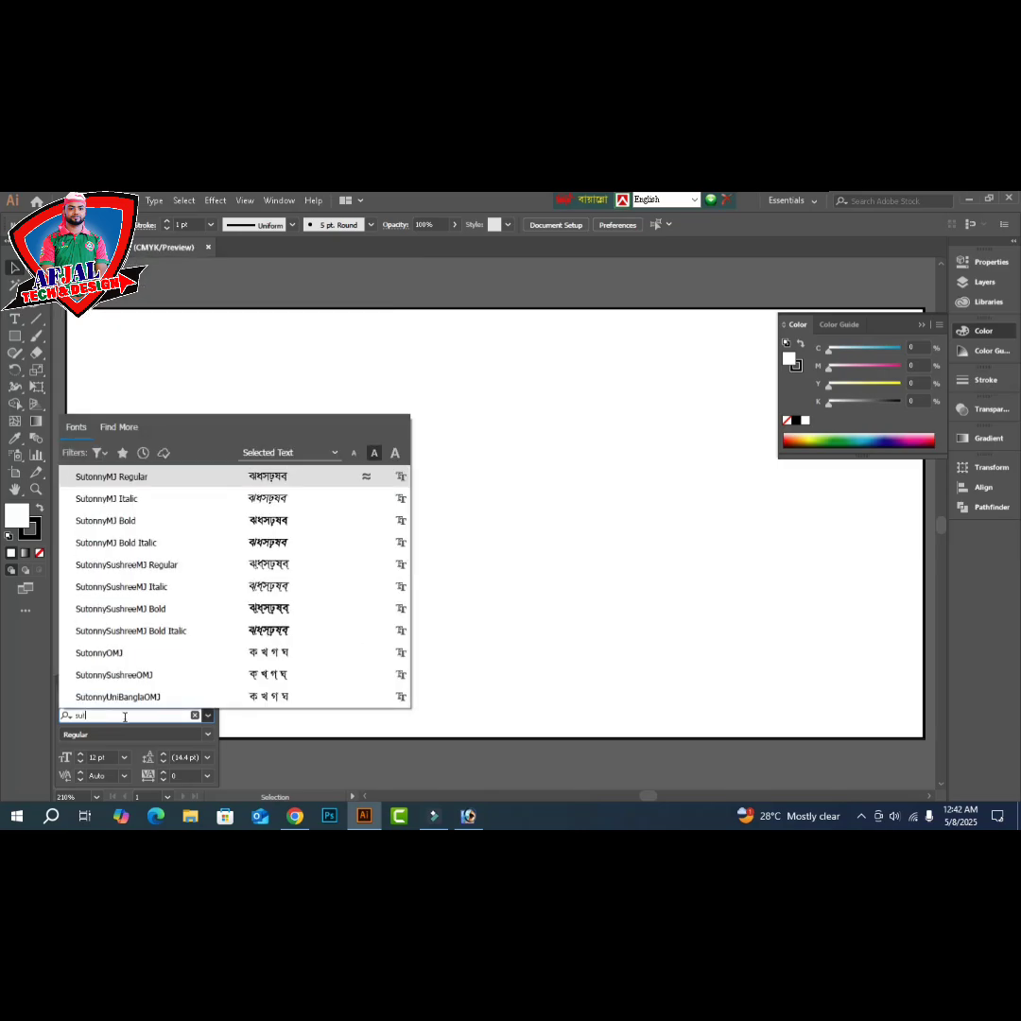
key("Return")
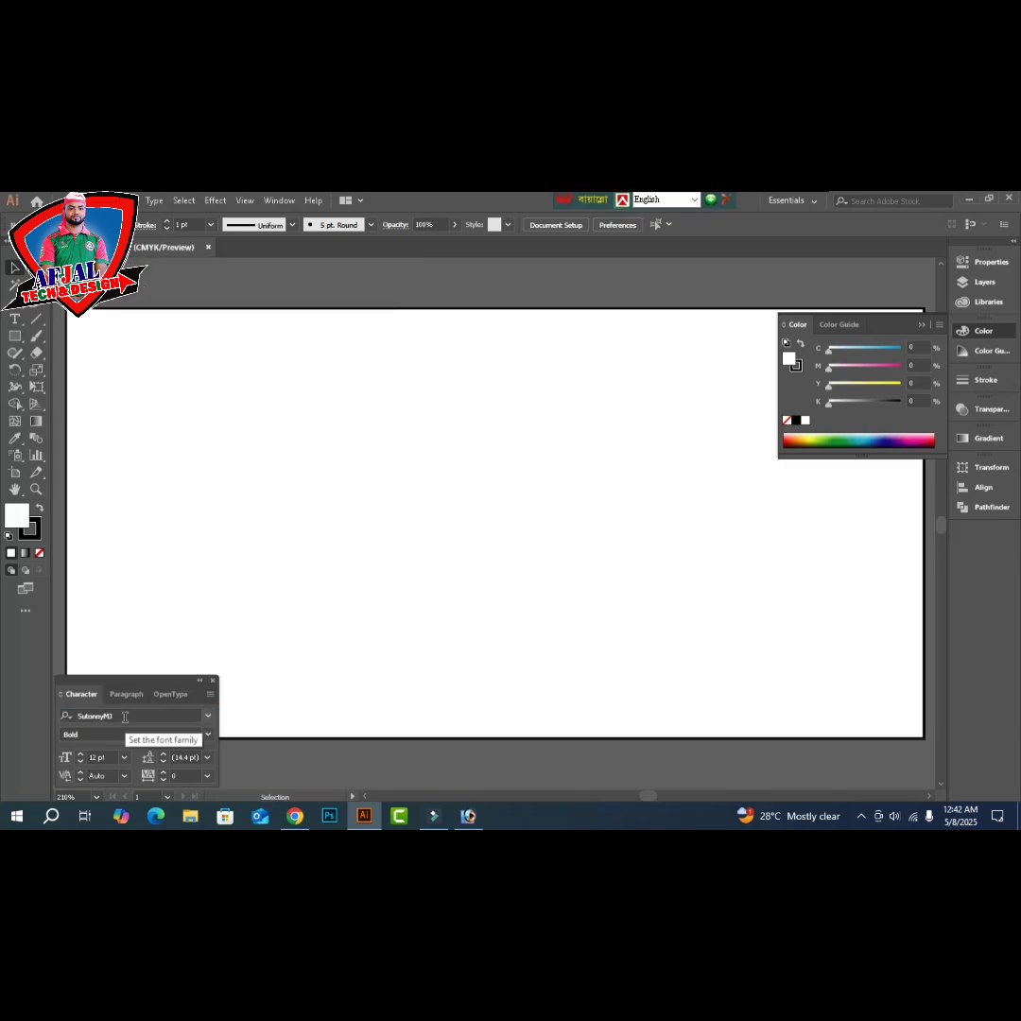
- Switch the keyboard layout to Bijoy Classic and add the point text "বার্ষিক শিক্ষা সফর" in the artboard's left half
left_click(243, 481)
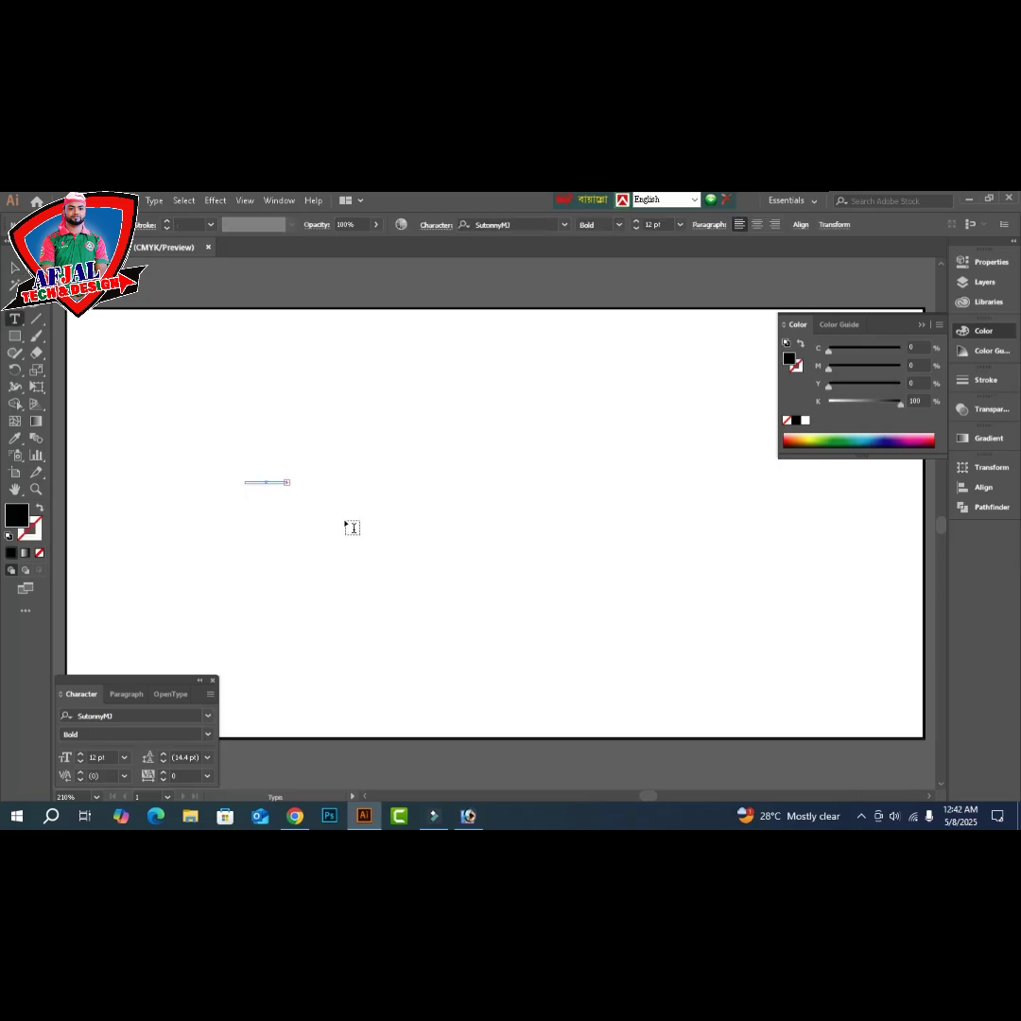
key("Escape")
left_click(281, 472)
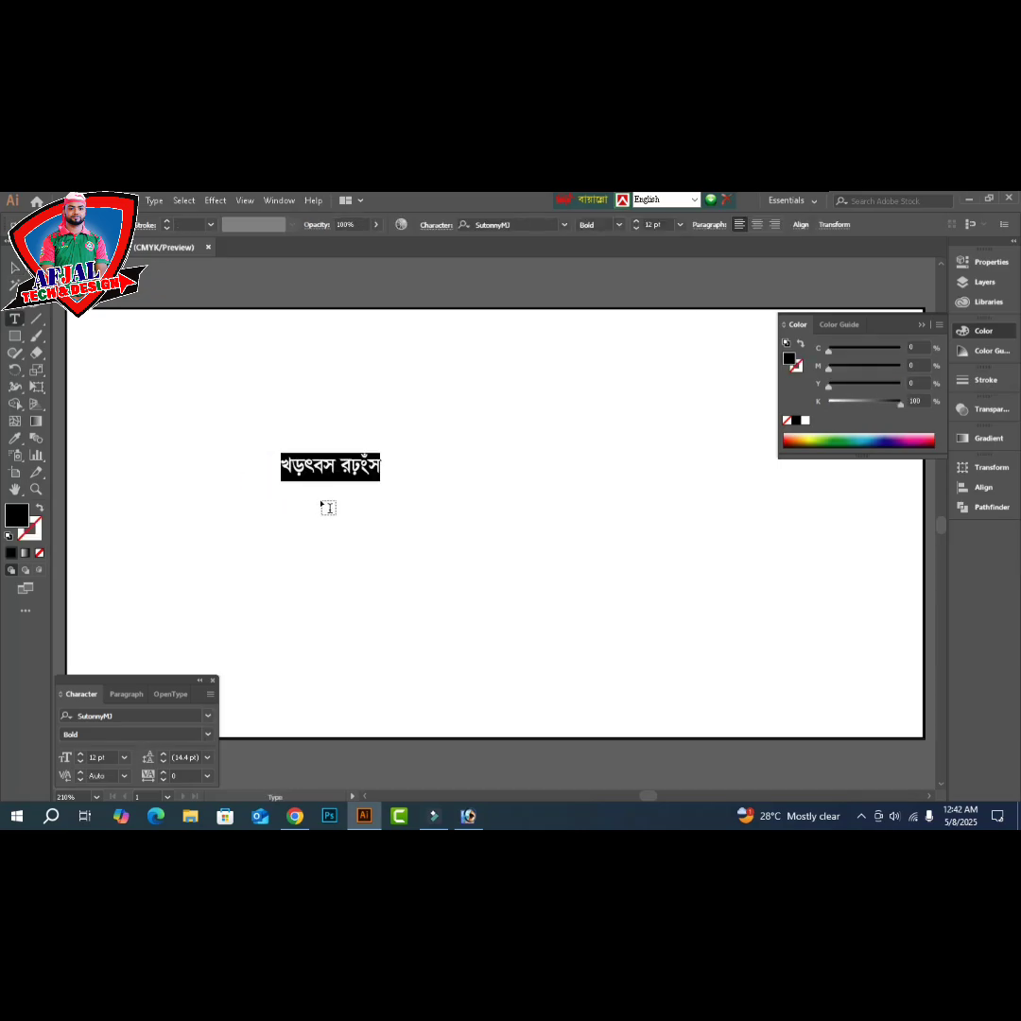
key("ctrl+alt+b")
type("বার্ষিক")
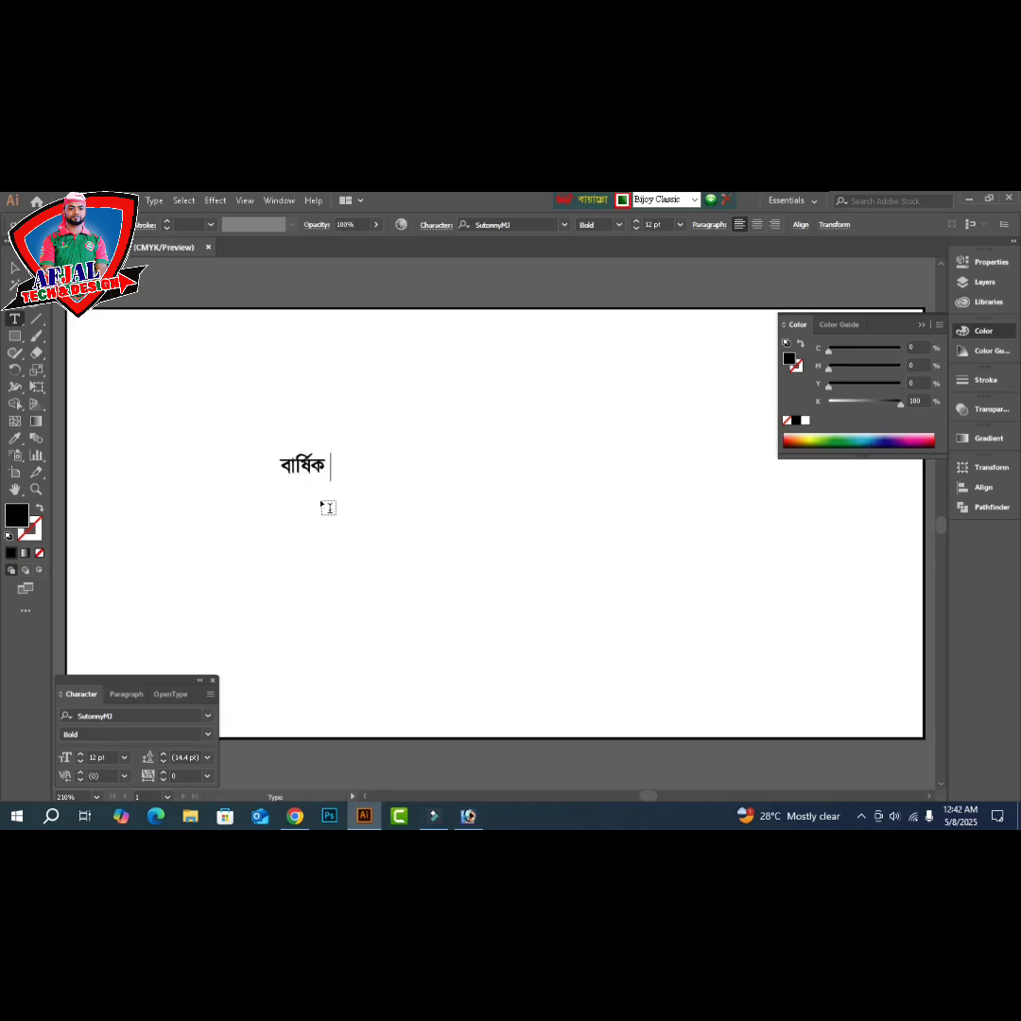
type(" শিক্ষঅা সফর")
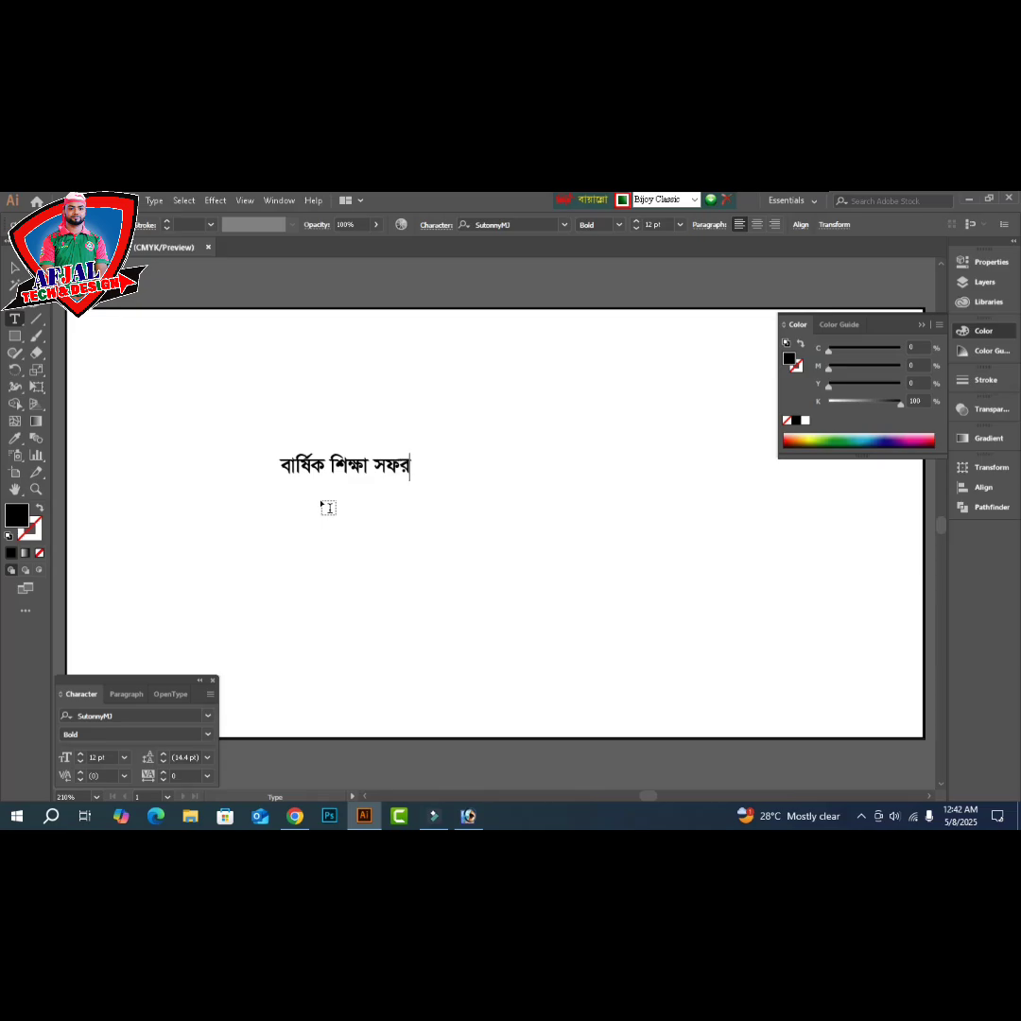
key("Escape")
- Duplicate the title text below itself and replace the copy's wording with "২০২৫"
left_click_drag(342, 467, 368, 522)
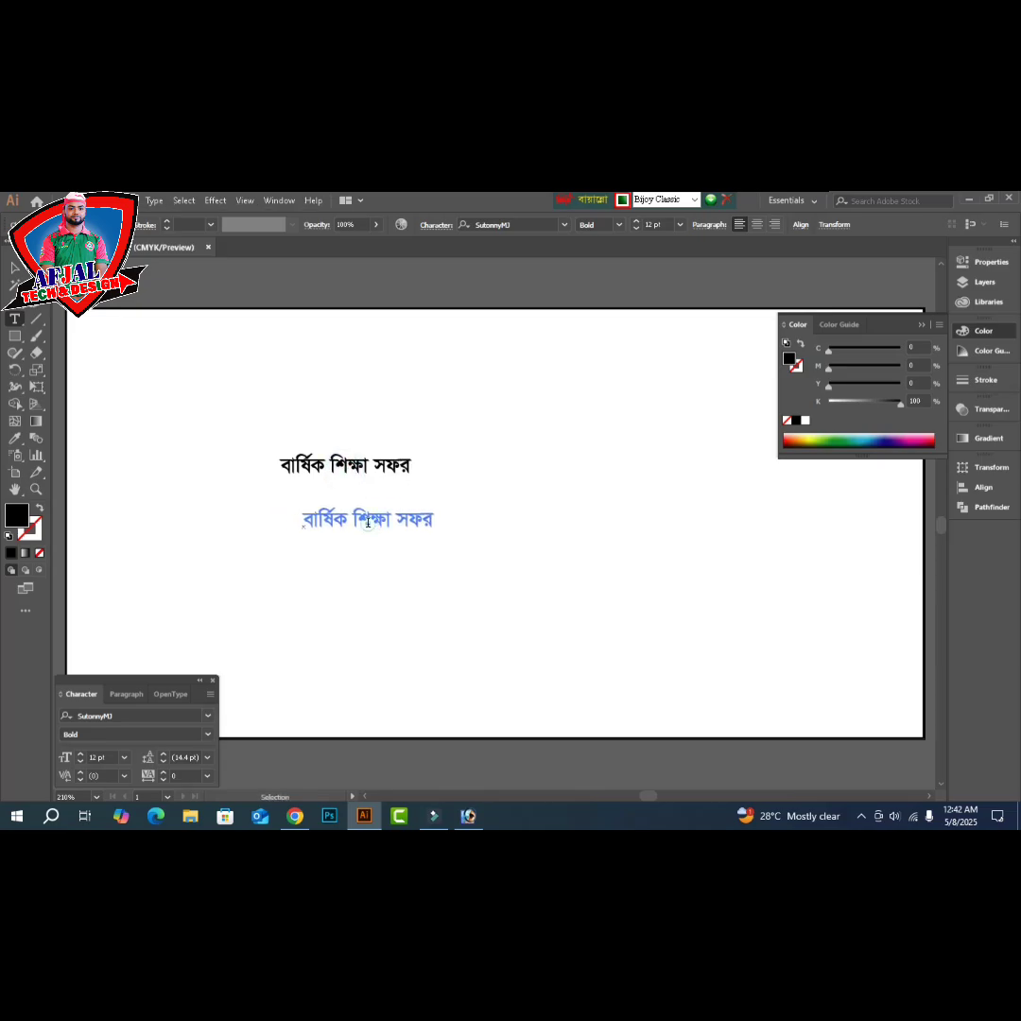
triple_click(368, 522)
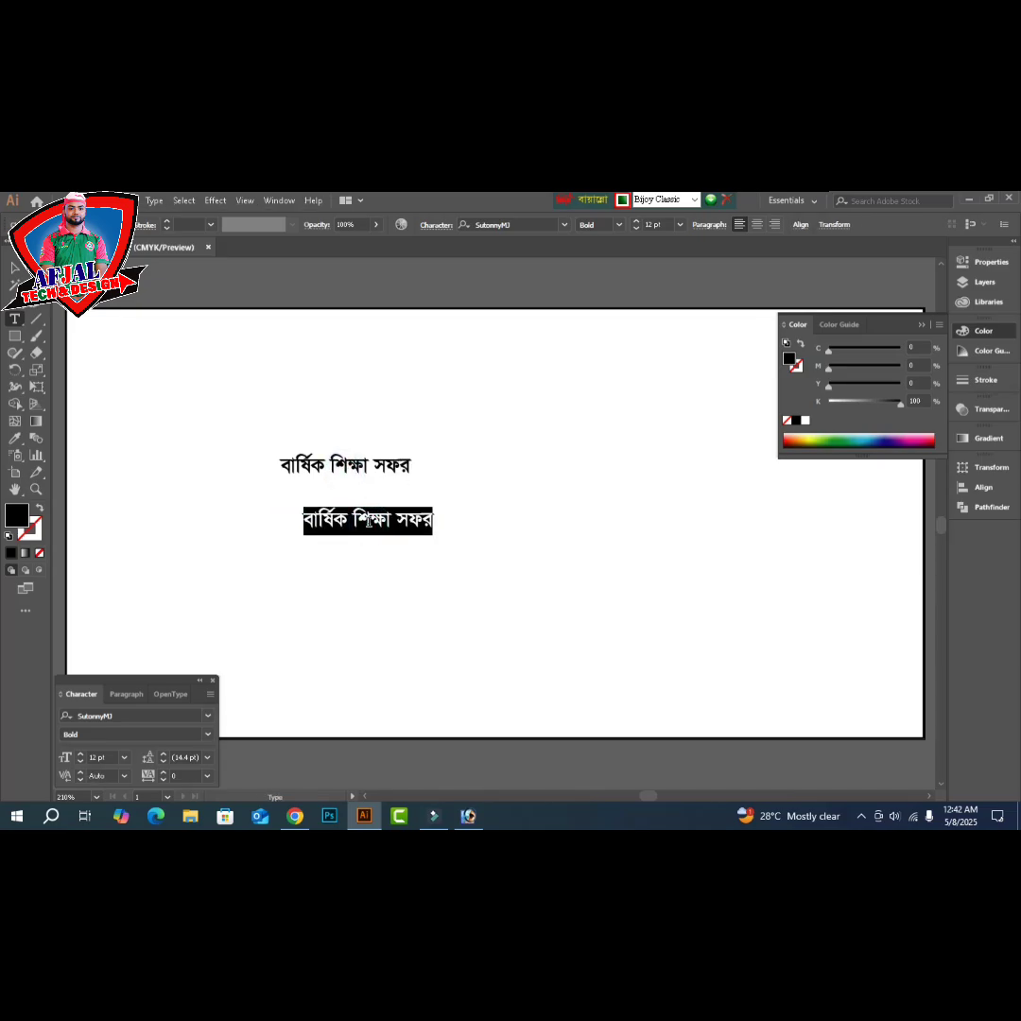
type("২০২৫")
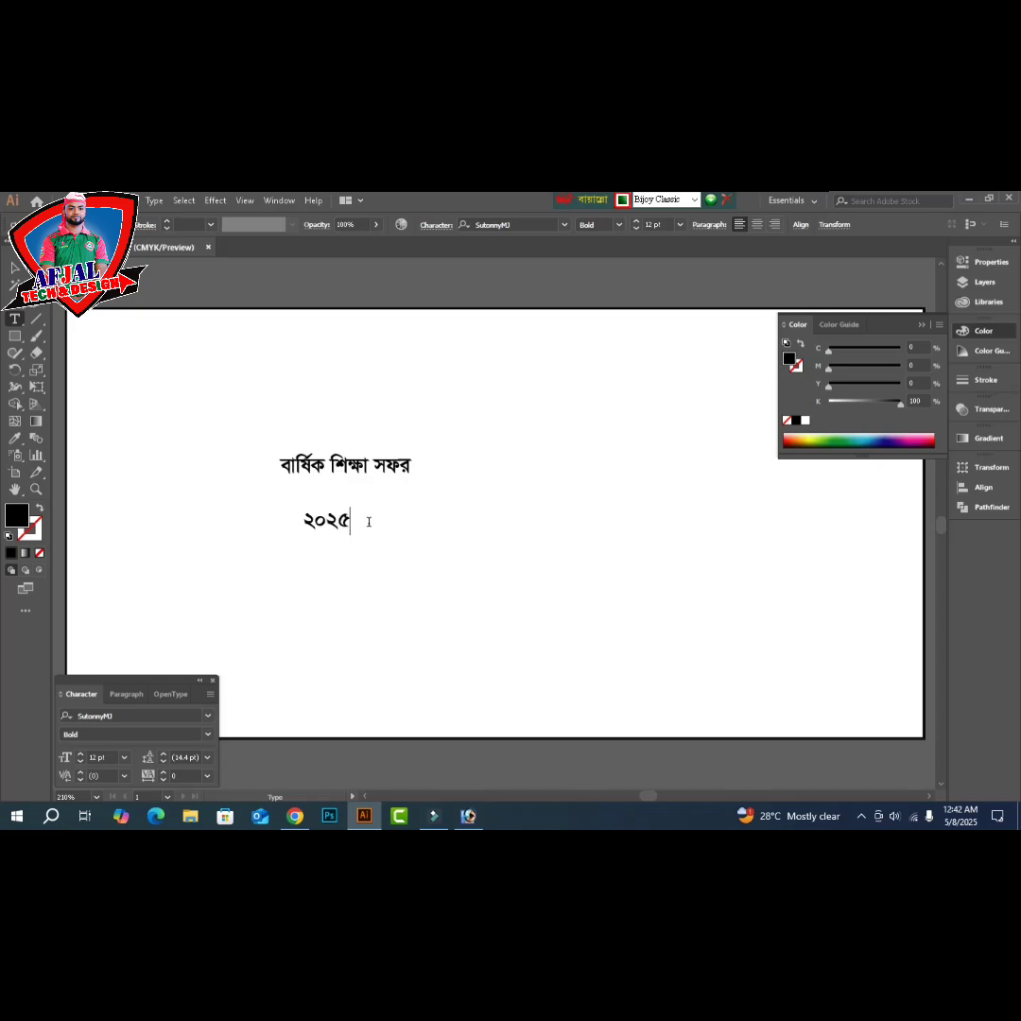
key("Escape")
- Duplicate the year text beside itself and replace the copy's wording with "২১ জুন,"
left_click_drag(315, 520, 394, 537)
triple_click(394, 537)
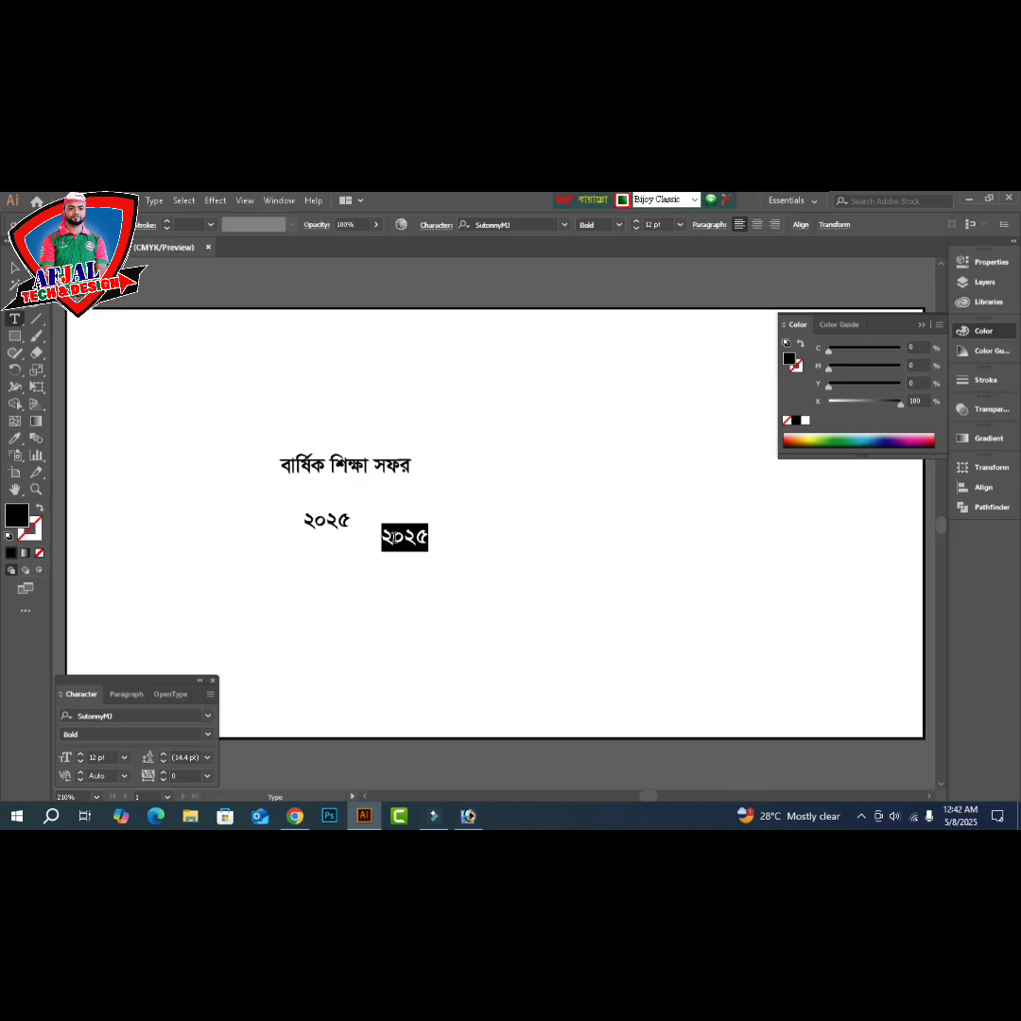
type("২১")
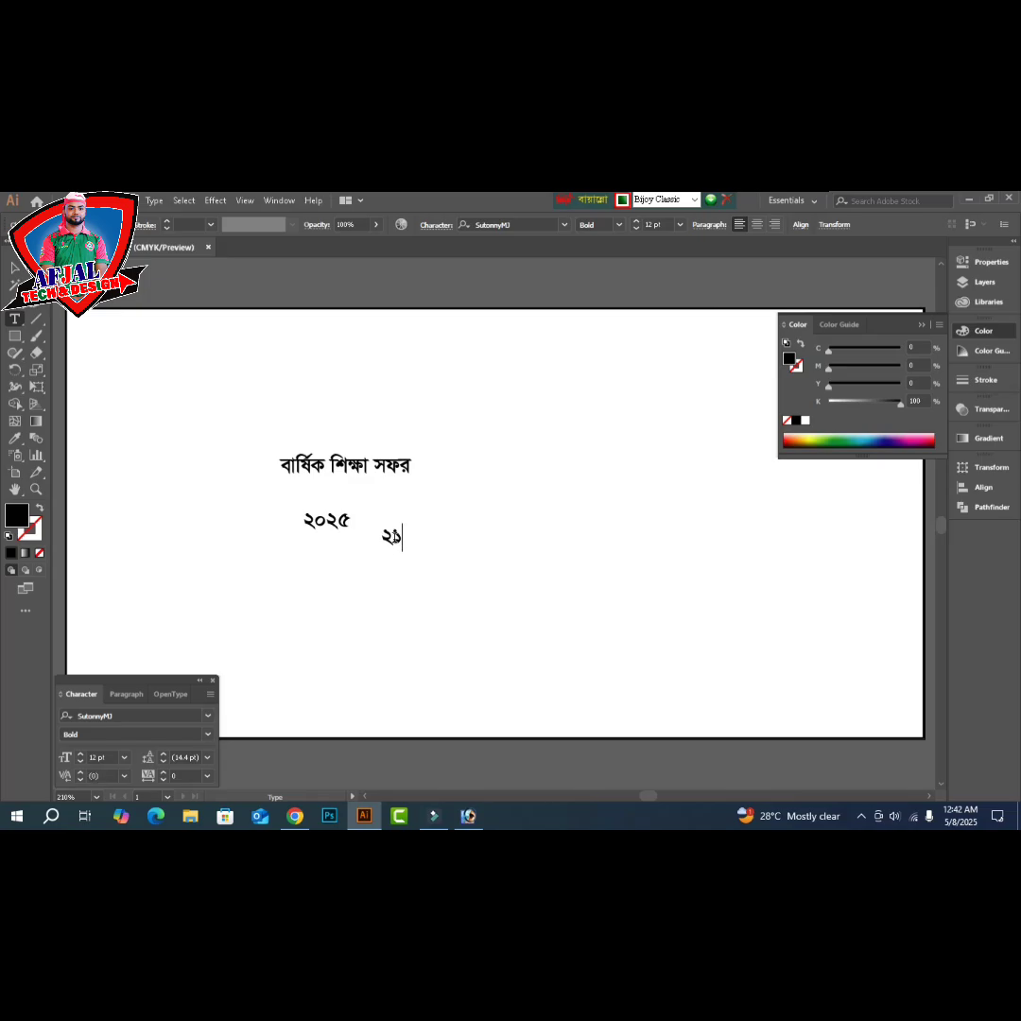
type(" জুন ,")
- Check the weekday of 21 June 2025 in the system calendar and complete the date line with "শনিবার"
left_click(962, 819)
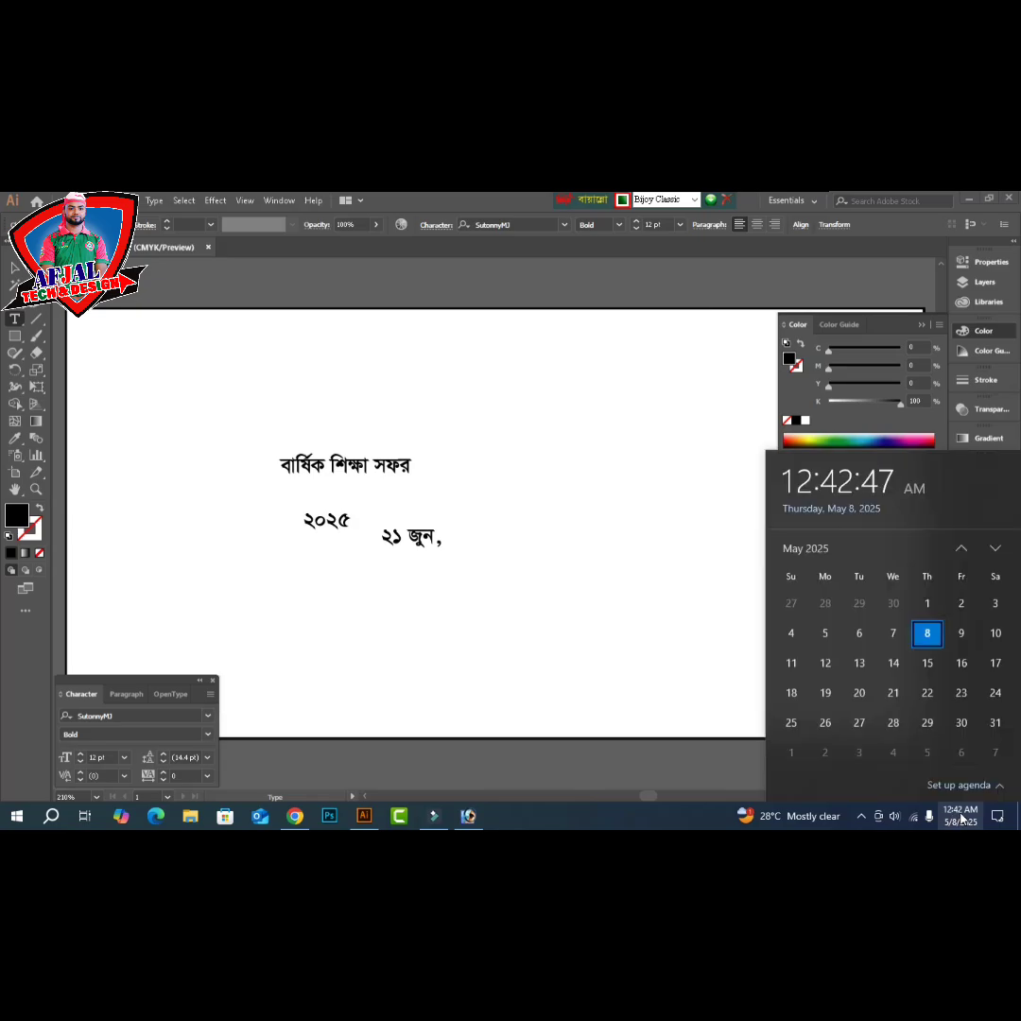
left_click(994, 549)
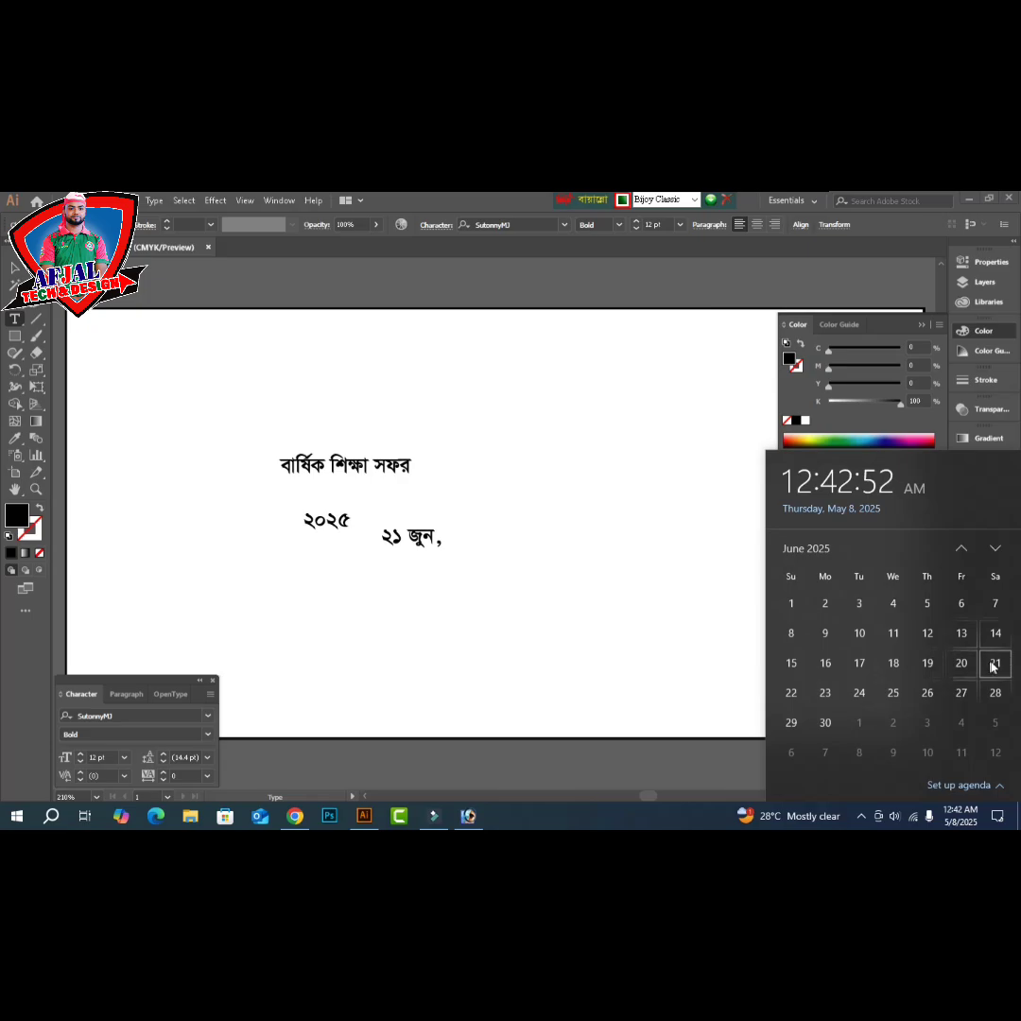
left_click(430, 537)
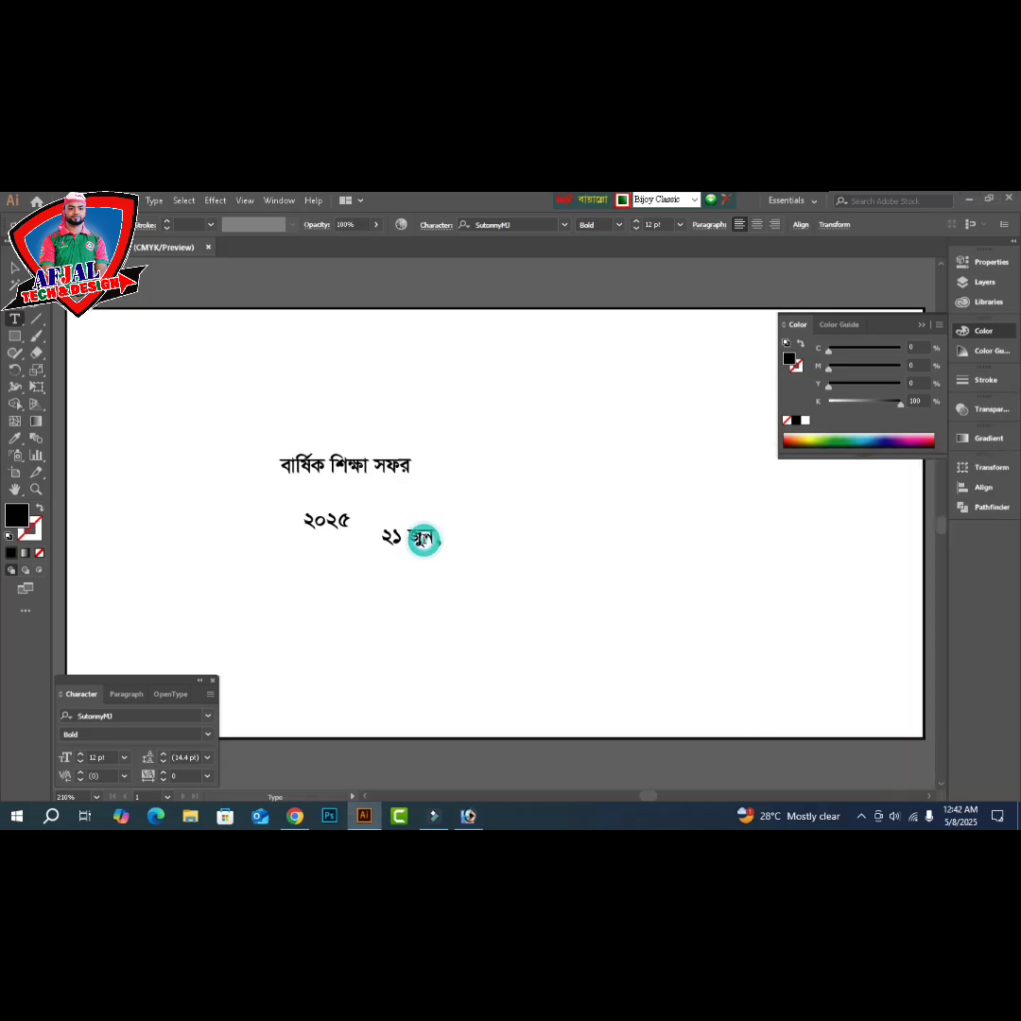
type("শনিবার")
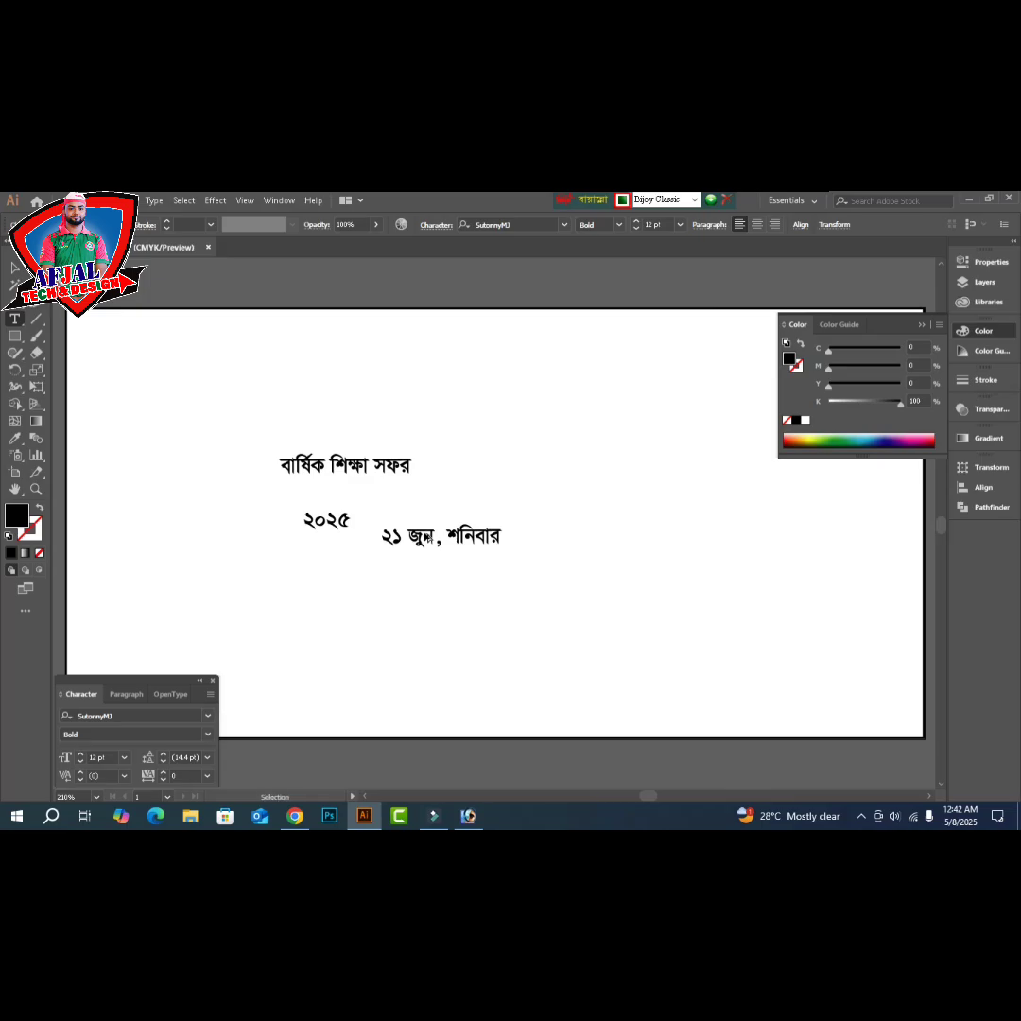
- Duplicate the date line below itself and replace the copy's wording with "স্থান: গ্রীনল্যান্ড পার্ক, চুনারুঘাট, হবিগঞ্জ।"
left_click_drag(422, 538, 432, 588)
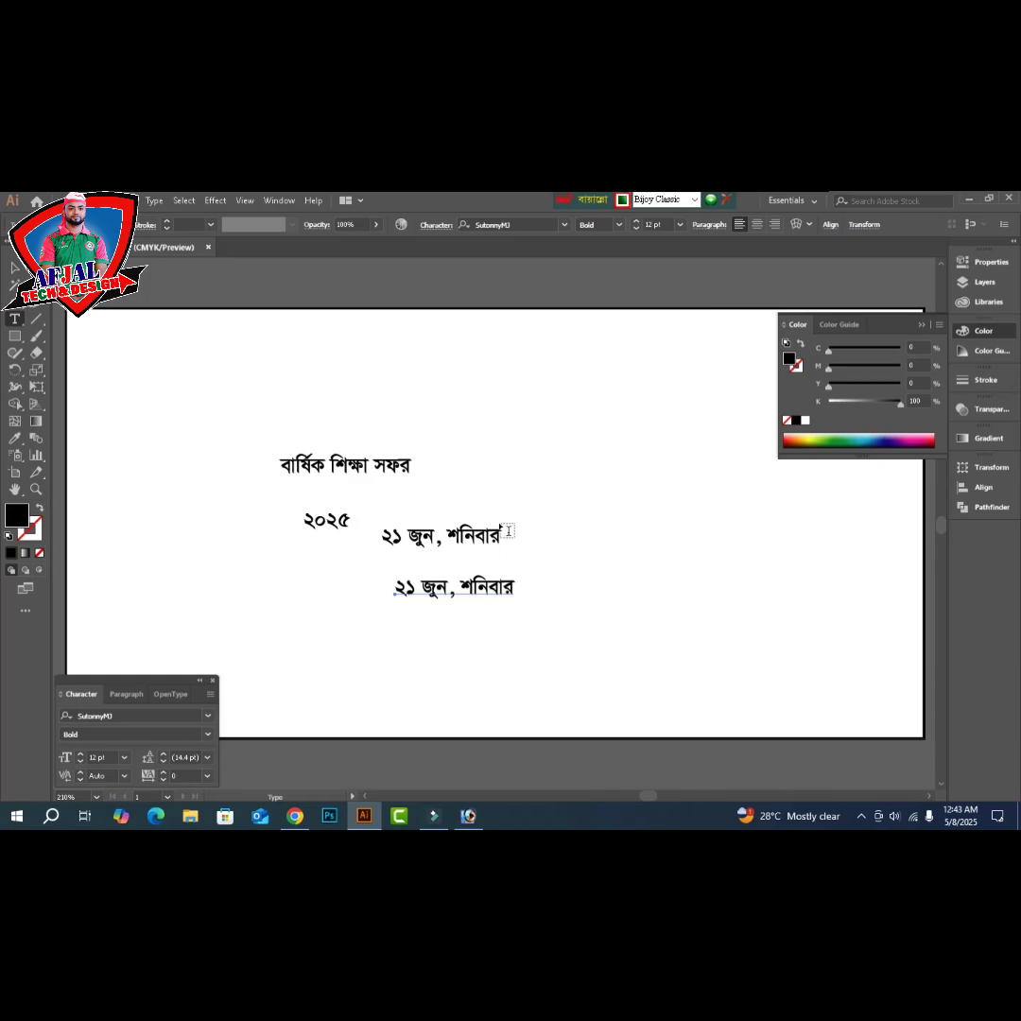
double_click(459, 586)
key("ctrl+a")
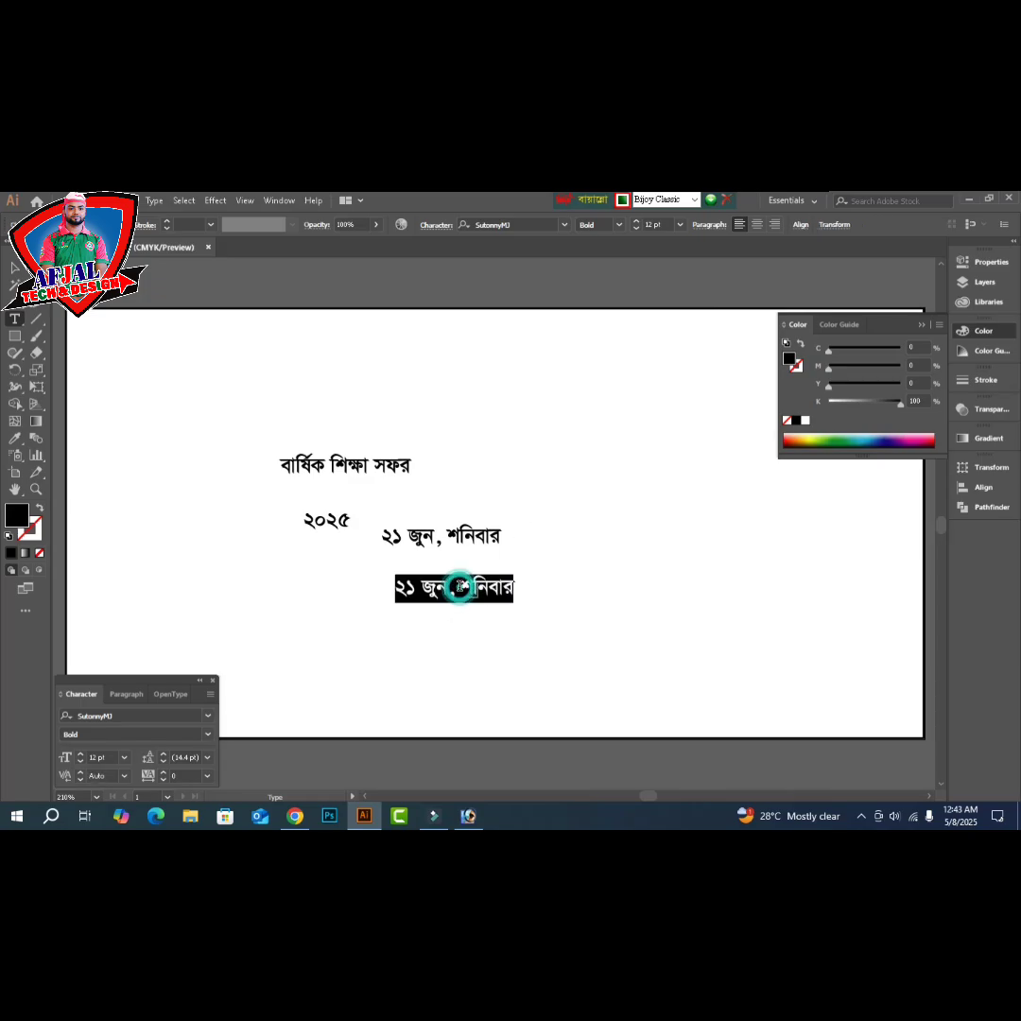
type("স্থান")
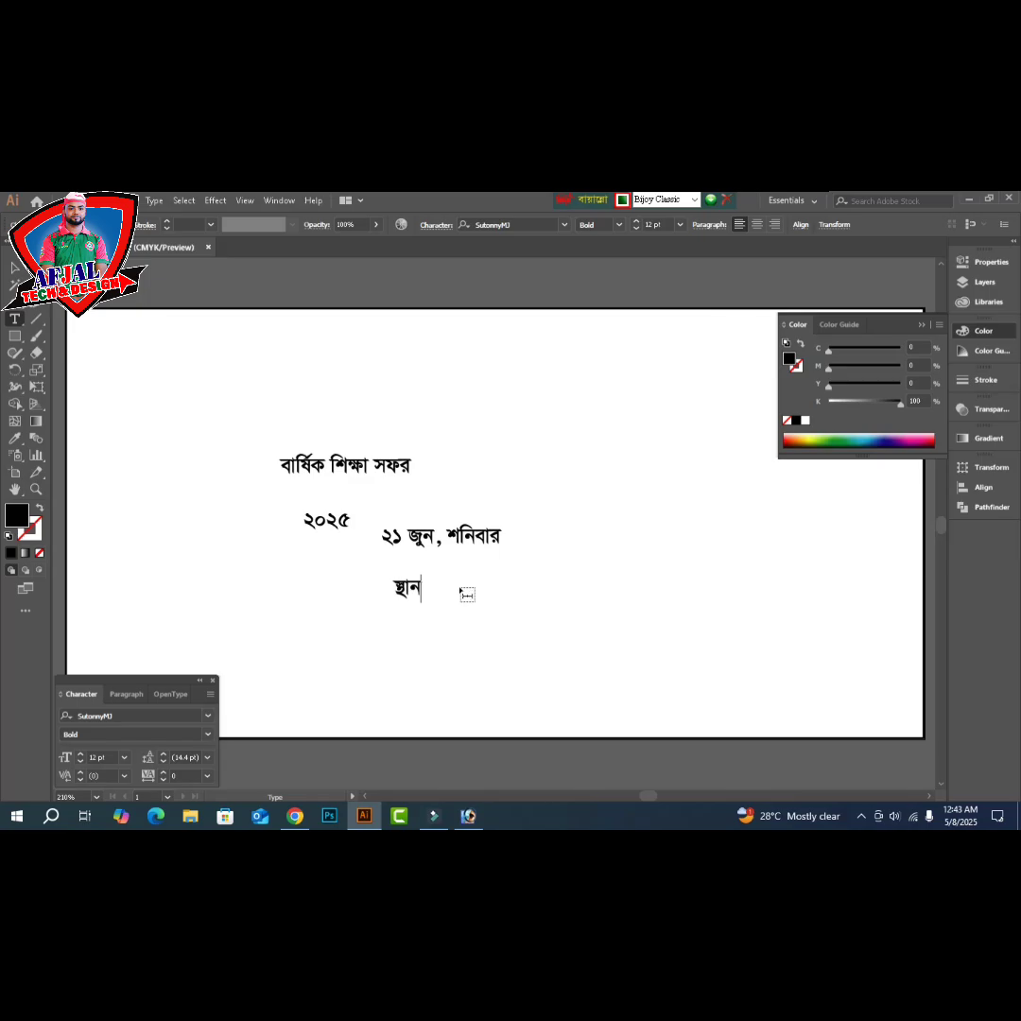
type("ঃগ্রীনল্যান্ড পার্ক, চা")
key("BackSpace")
key("BackSpace")
type("চন")
key("BackSpace")
key("BackSpace")
type("চুনারুঘা")
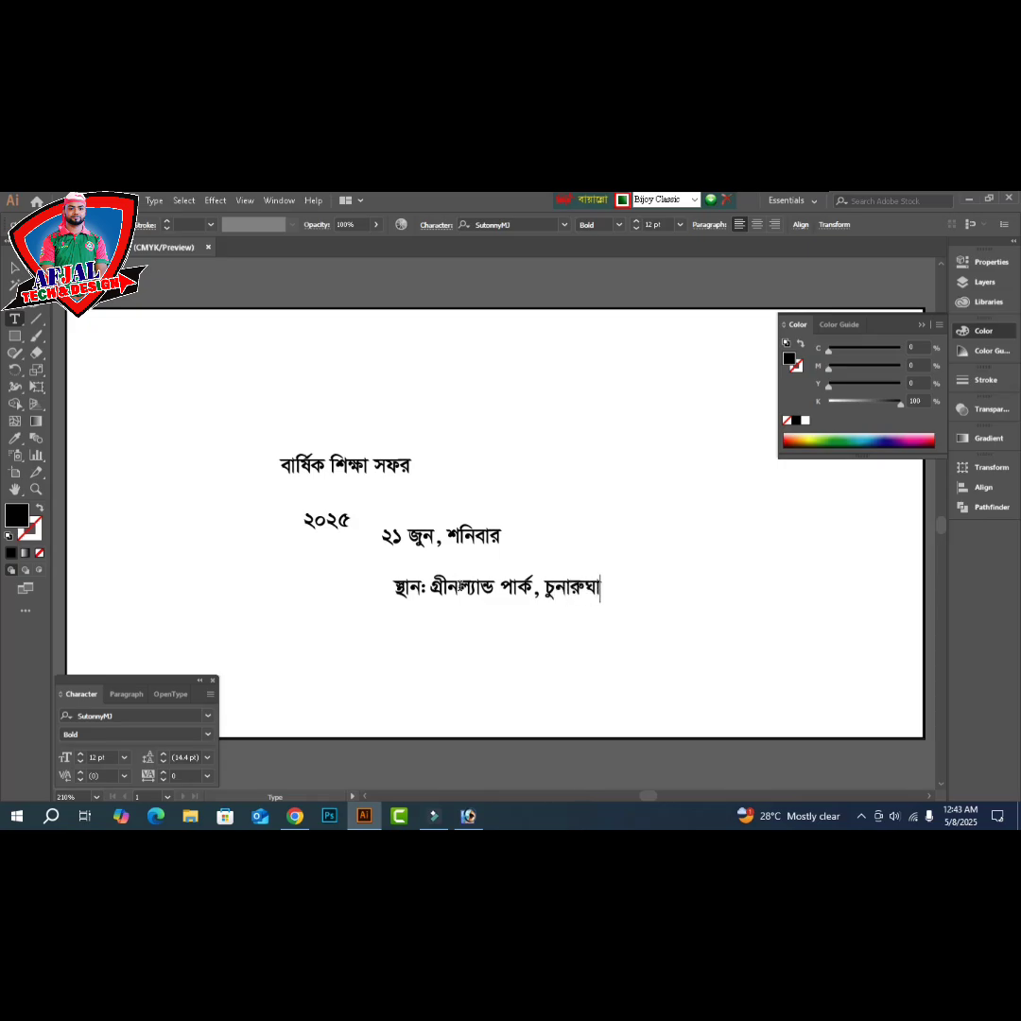
type("ট, হবিগঞ্জ।")
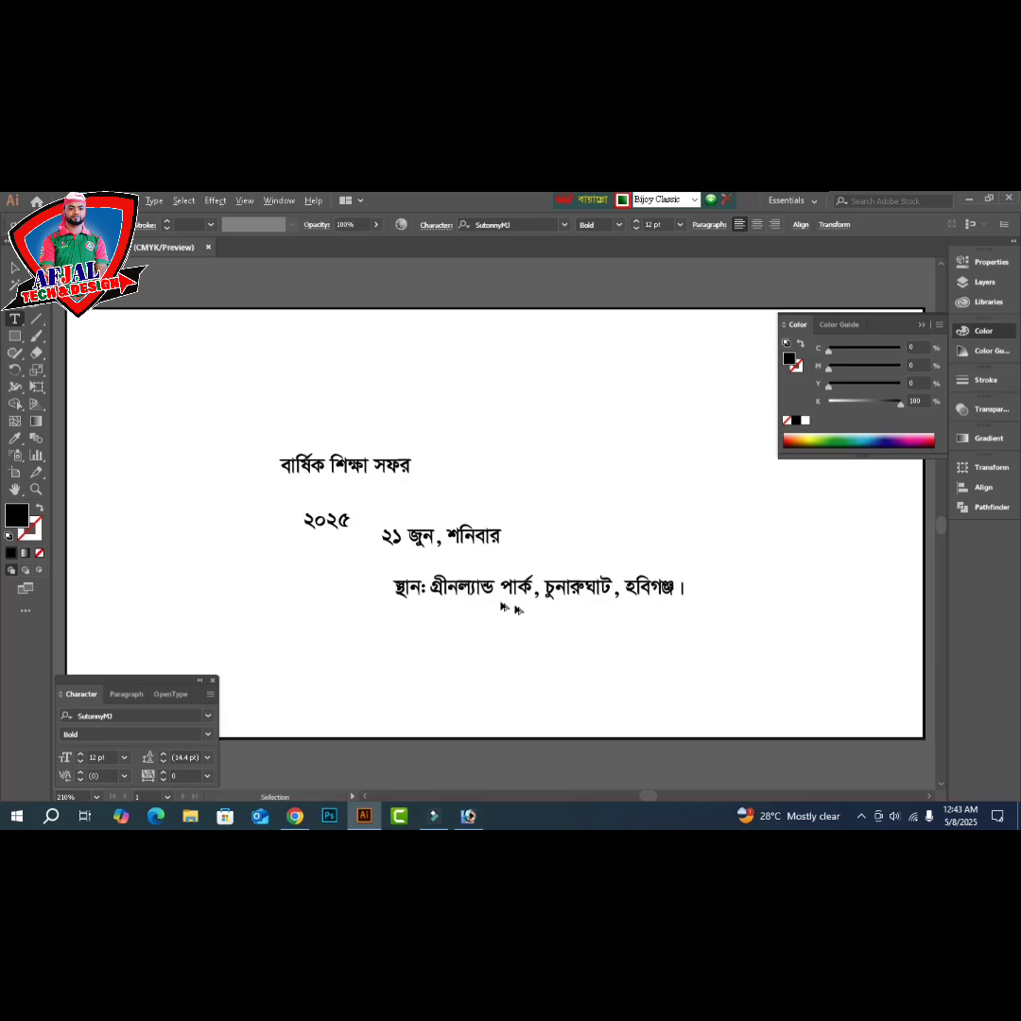
- Duplicate the venue line below itself and replace the copy's wording with "দাউদপুর সরকারি উচ্চ বিদ্যালয়"
left_click_drag(501, 607, 492, 662)
triple_click(449, 646)
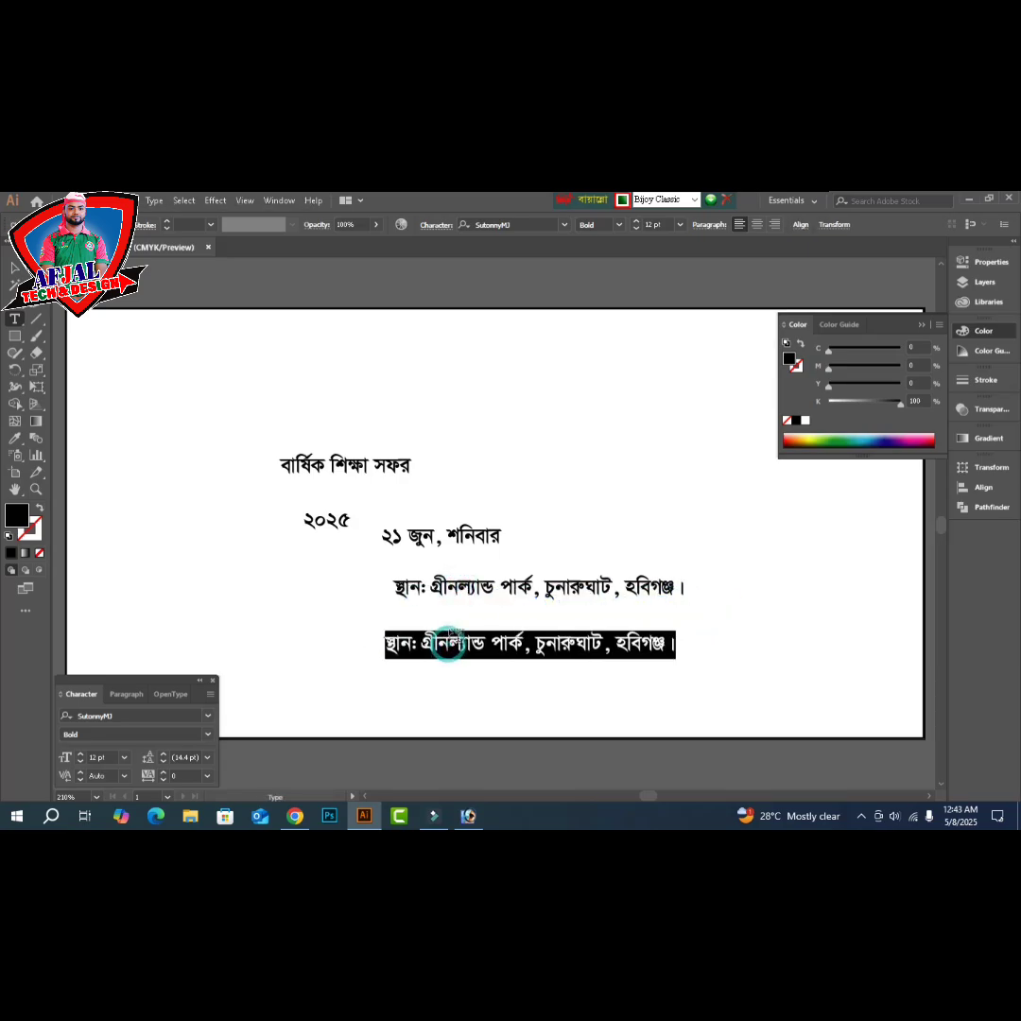
type("দা")
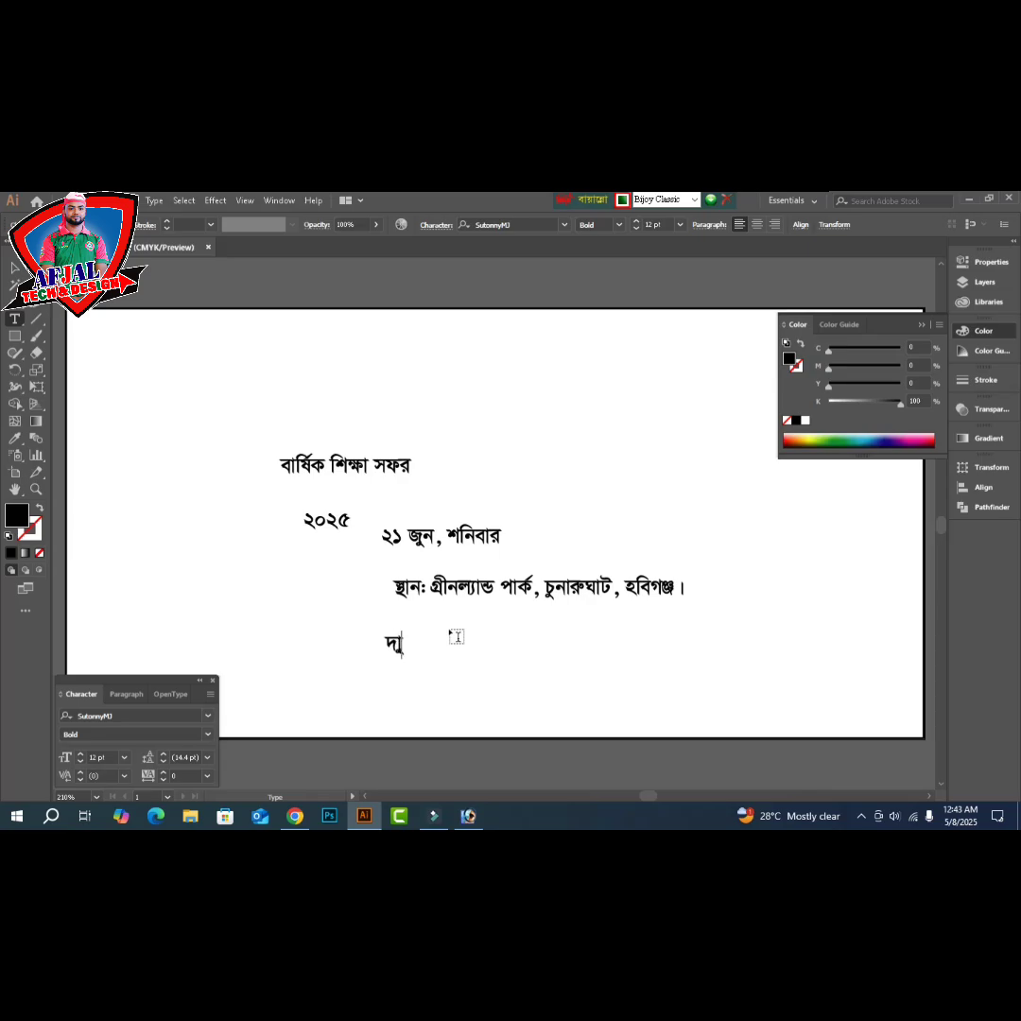
type("উদপুর সরকারি উচ্চ বিদ্যায়")
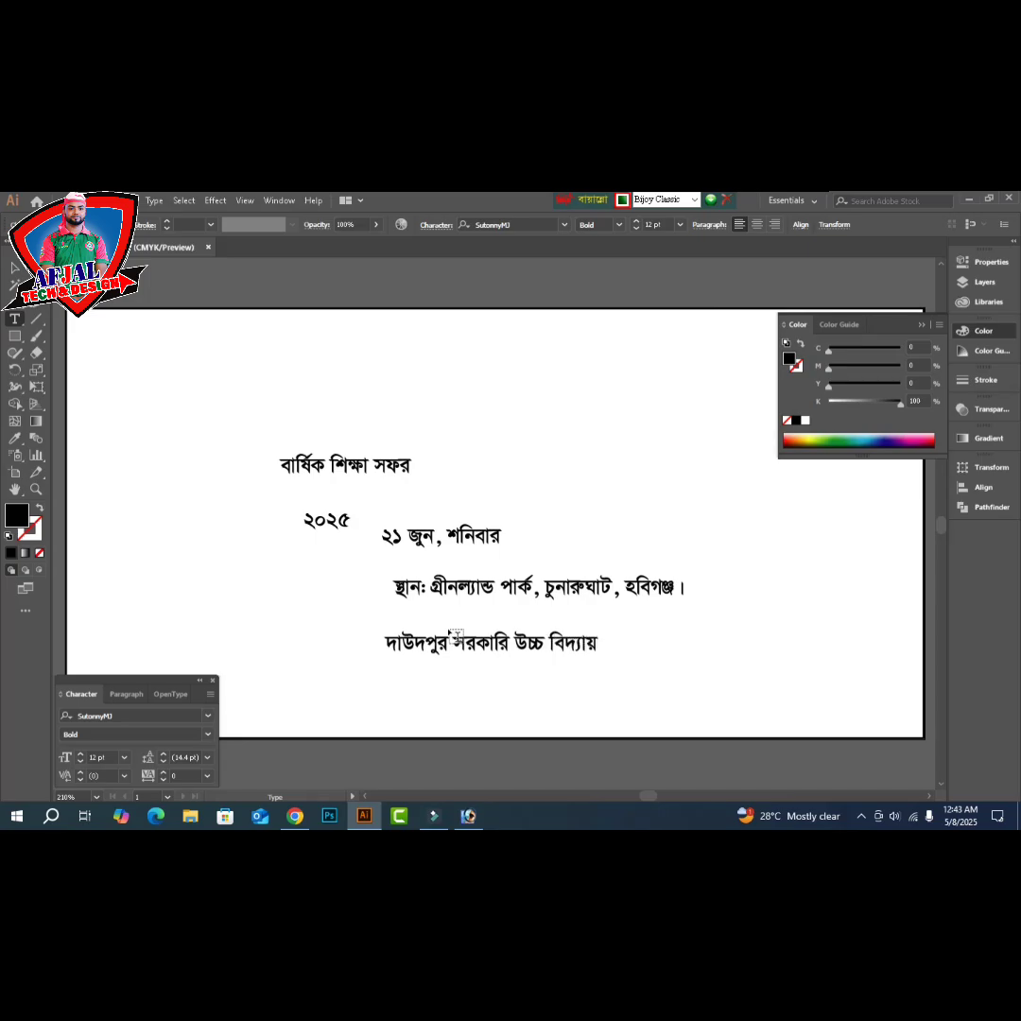
key("BackSpace")
type("লয়")
- Duplicate the school name line below itself and replace the copy's wording with "বিজয়নগর, ব্রাহ্মণবাড়িয়া।"
left_click_drag(482, 647, 492, 679)
triple_click(491, 678)
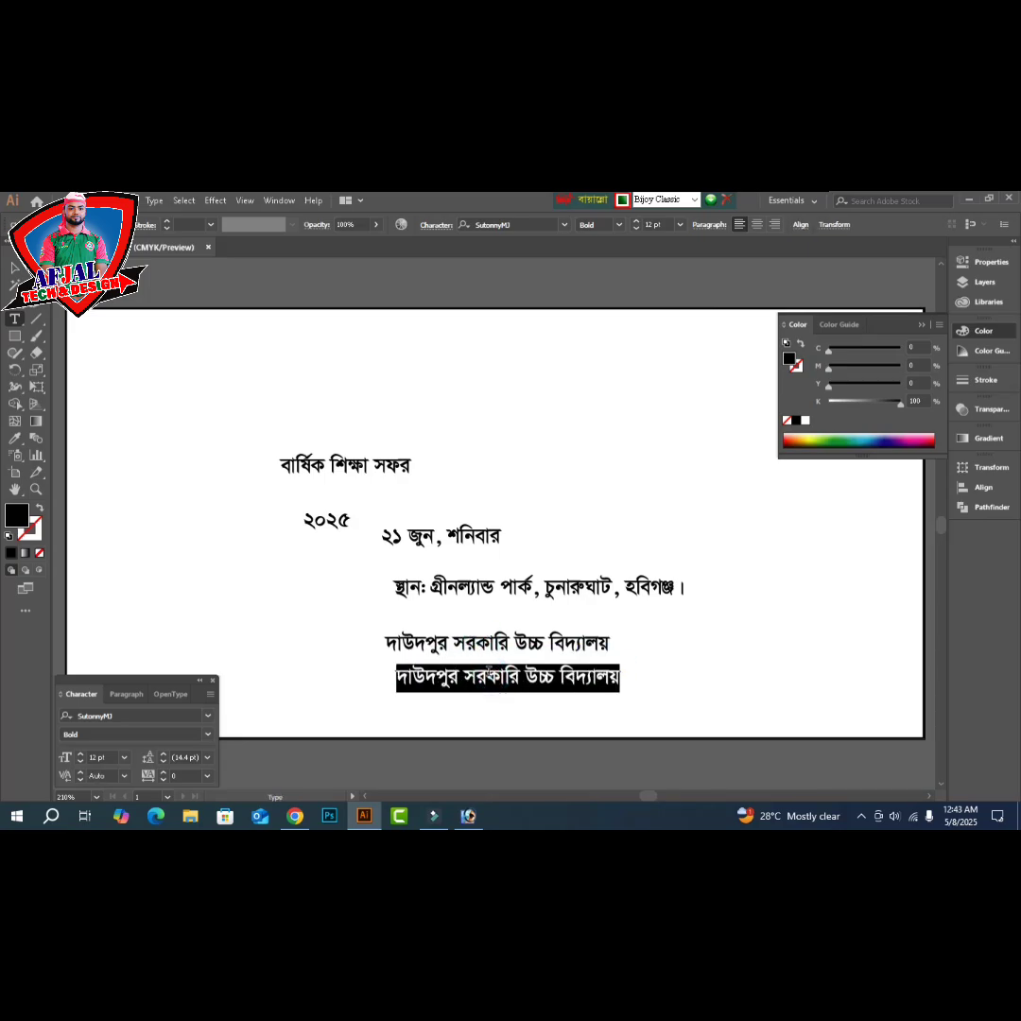
type("বিজয়ন")
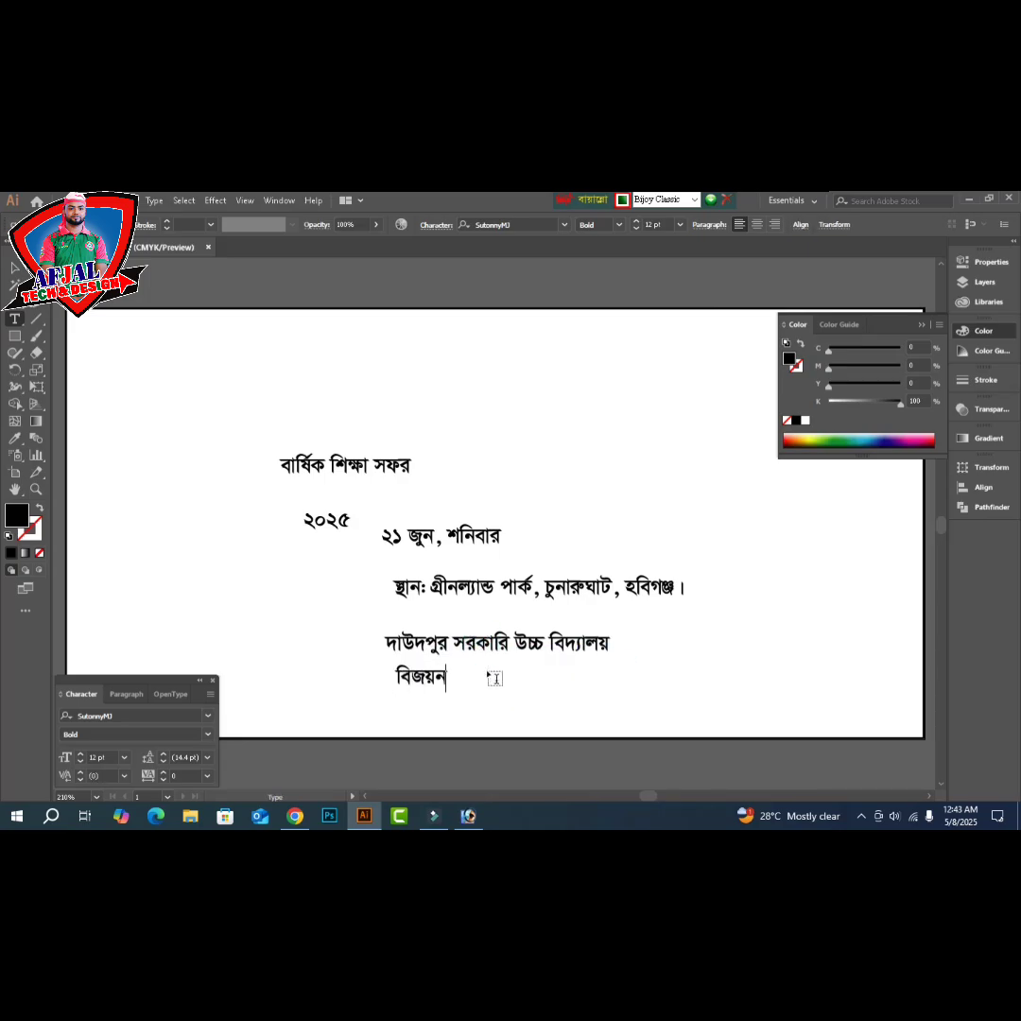
type("গর, ব্রাহ্মণবাড়িয়া ।")
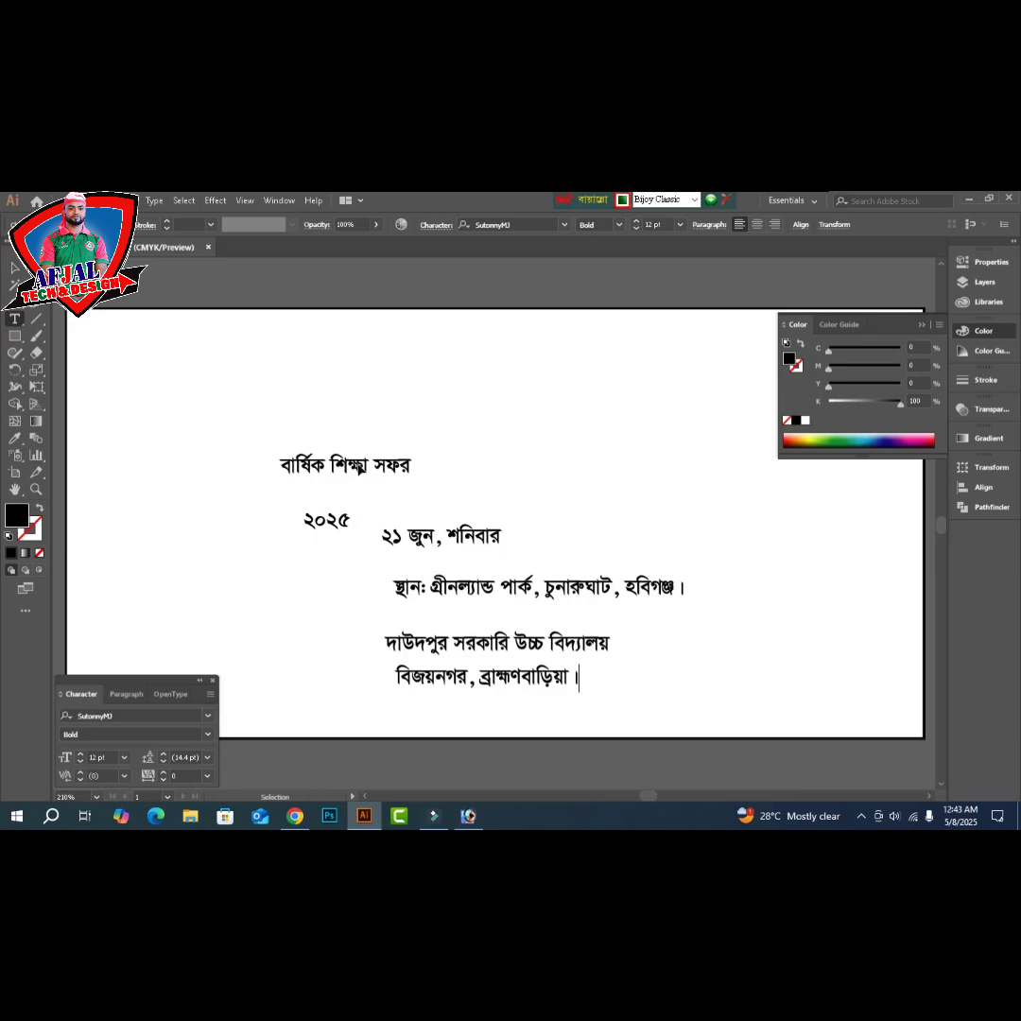
- Duplicate the title near the banner's upper edge and replace the copy's wording with the two-line slogan "“জ্ঞানের আলোয় খুজিঁ স্বপ্নের দ্বার / আগামীর দিন শুধু সম্ভাবনার”"
left_click_drag(325, 456, 540, 363)
triple_click(569, 371)
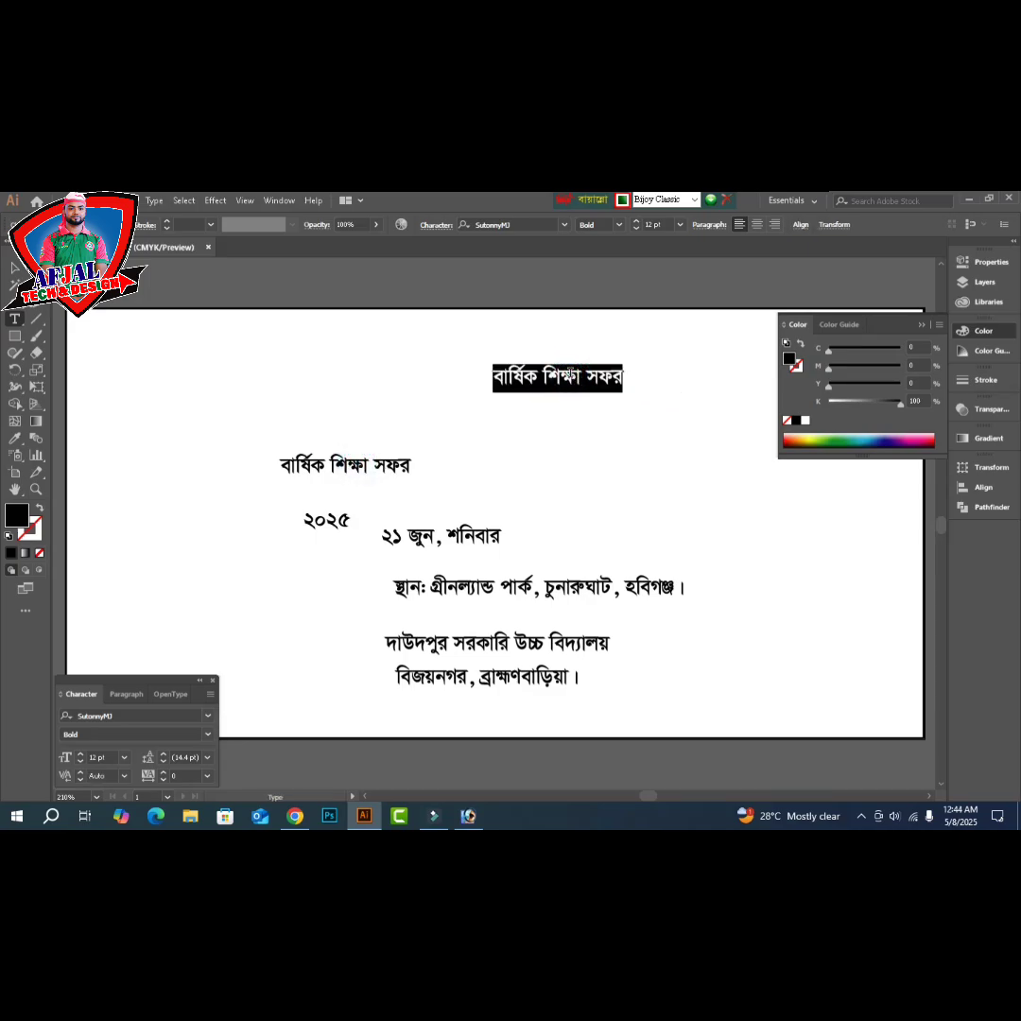
type("“")
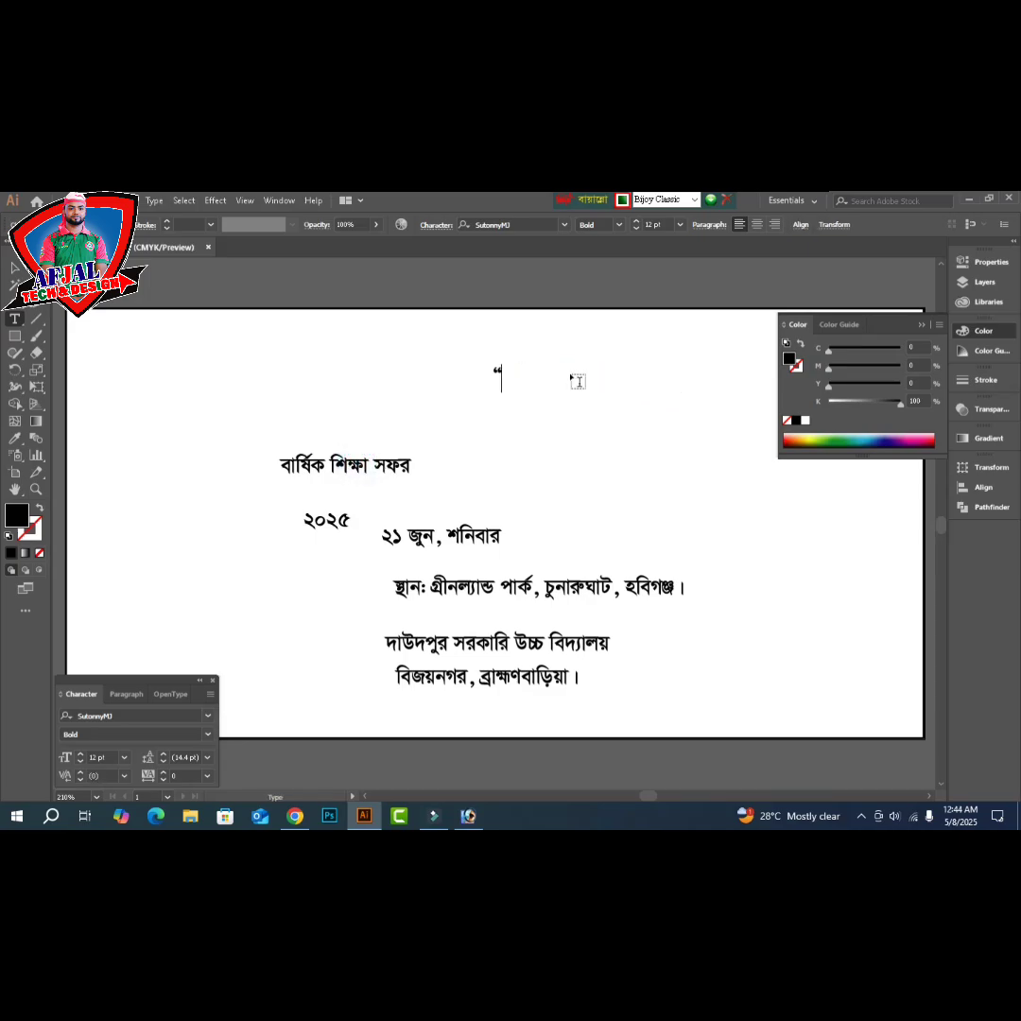
type("জ্ঞানের আঁলোয় খুজি")
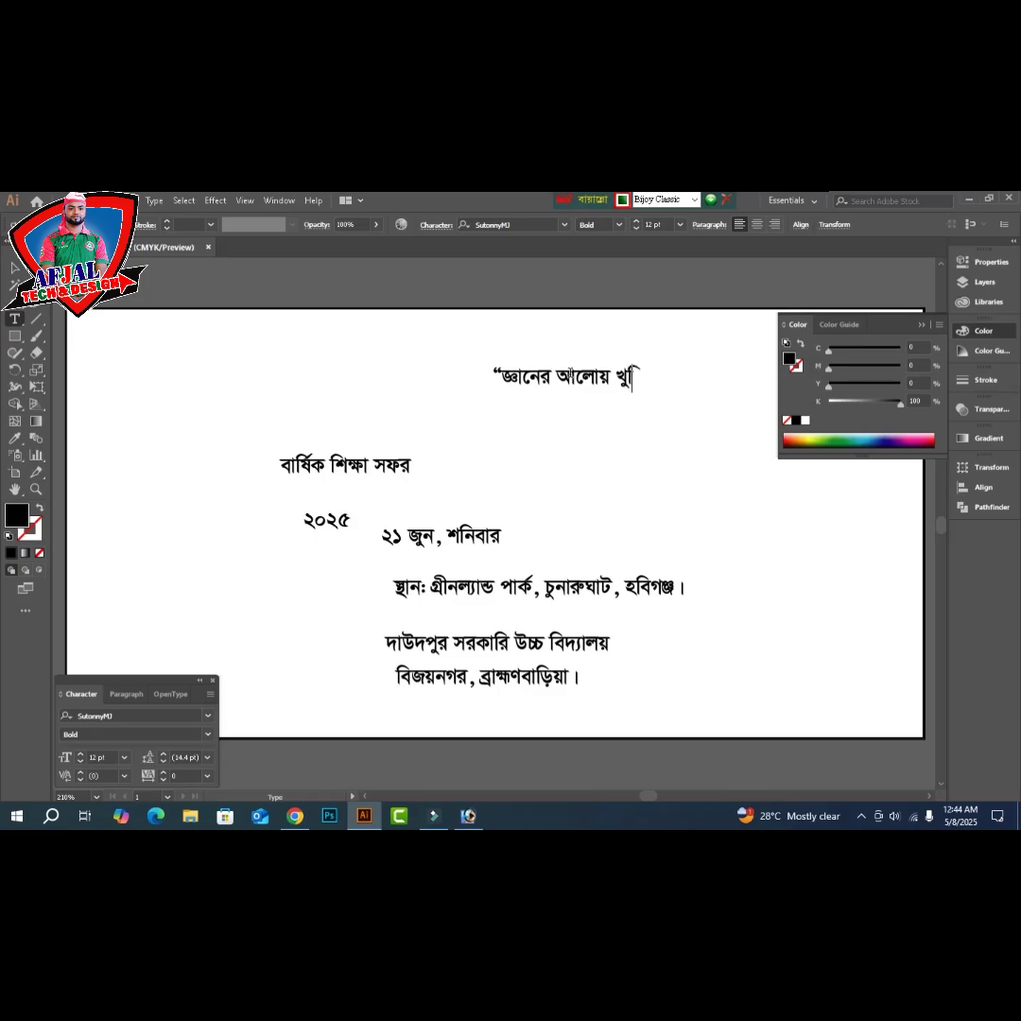
type("ঁ স্বপ্নের দ্বার")
key("Return")
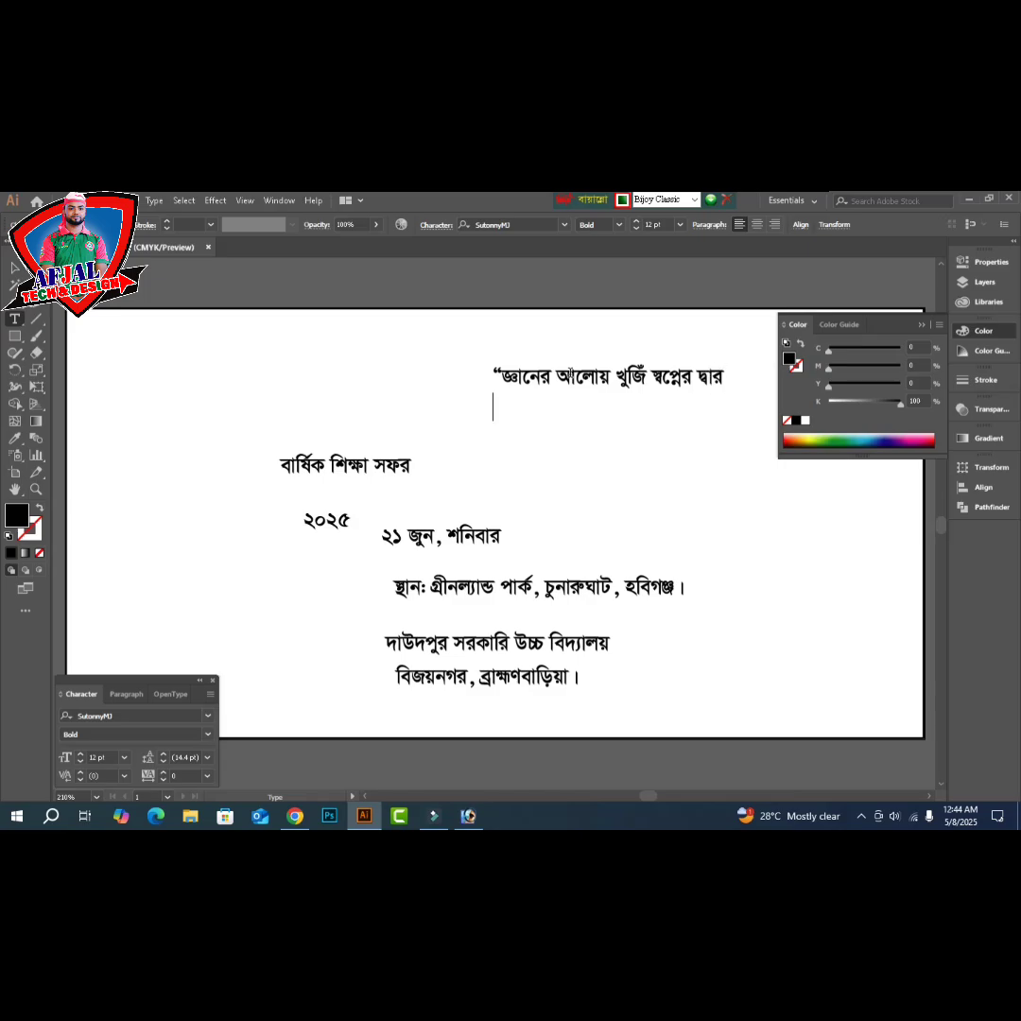
type("আগামীর")
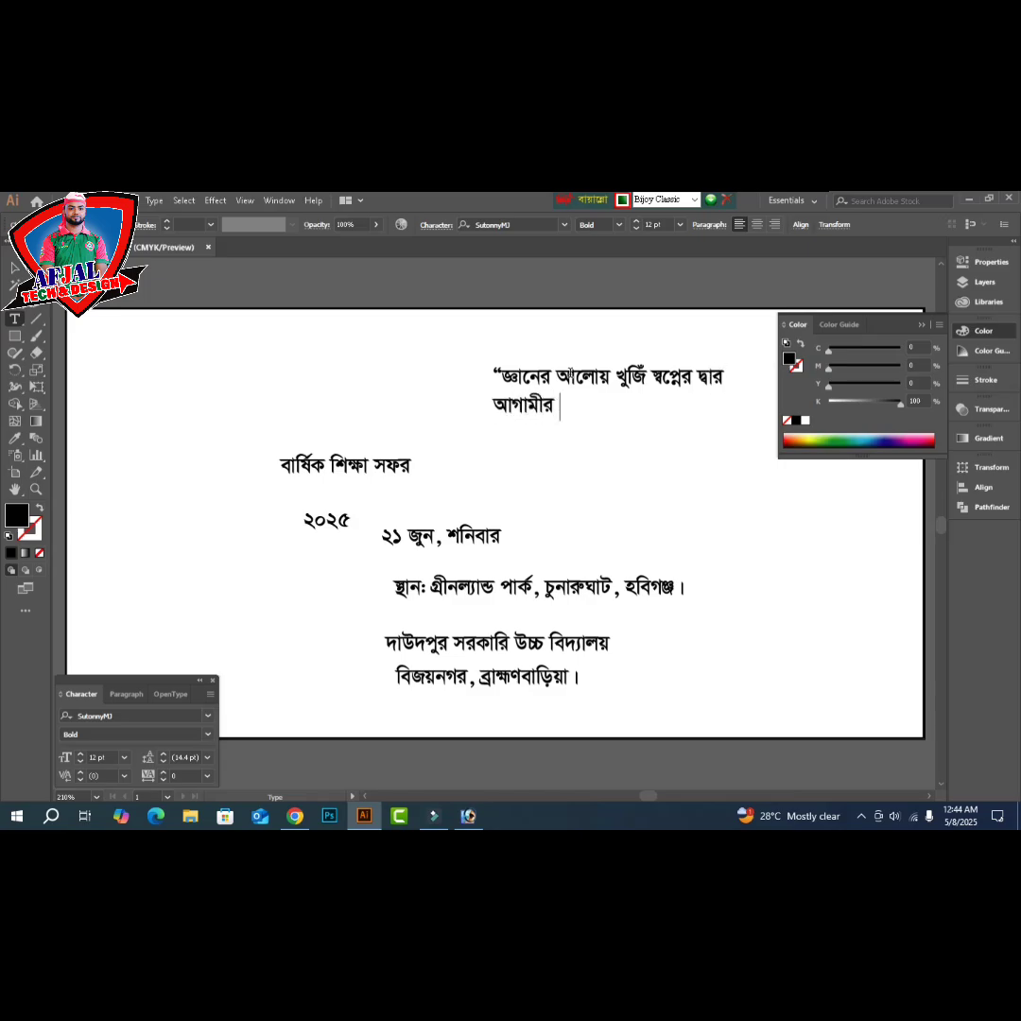
type(" দিন শুধু স")
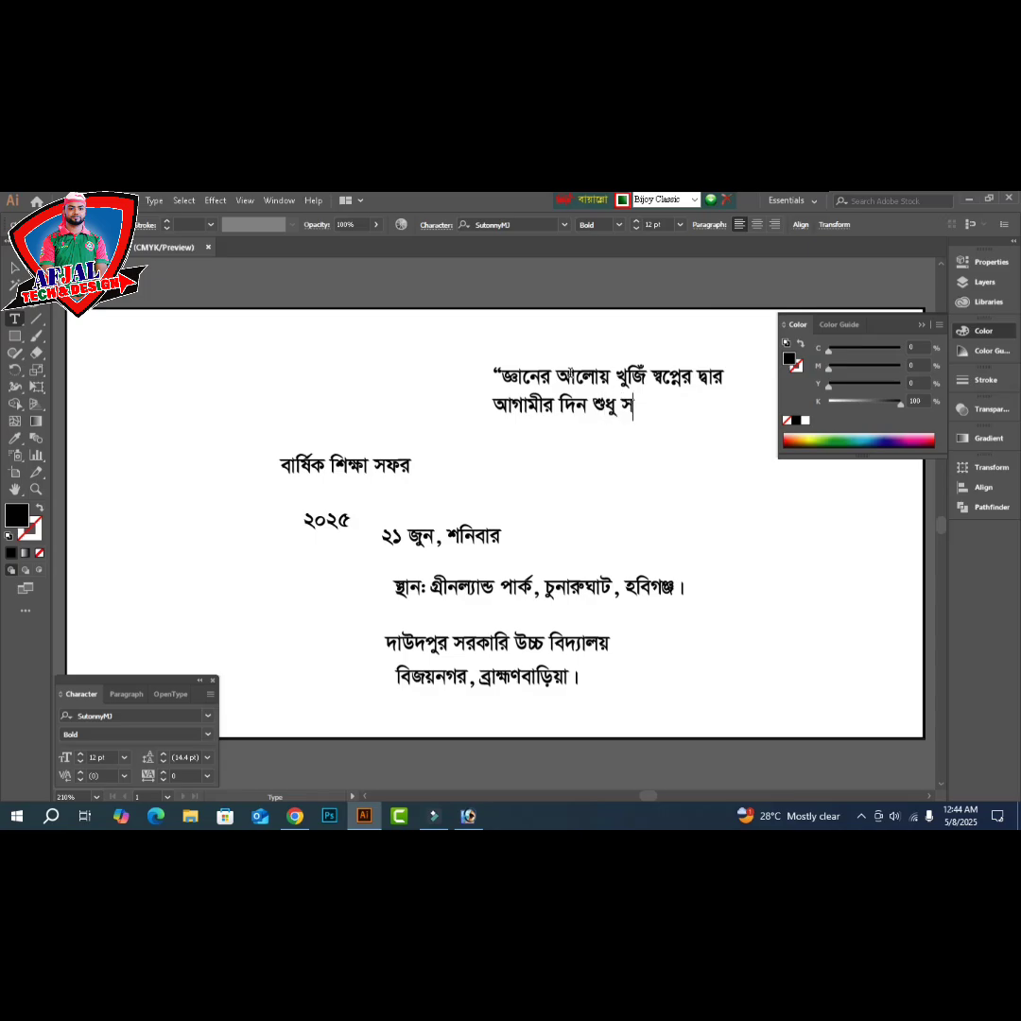
type("ম্ভাবনার”")
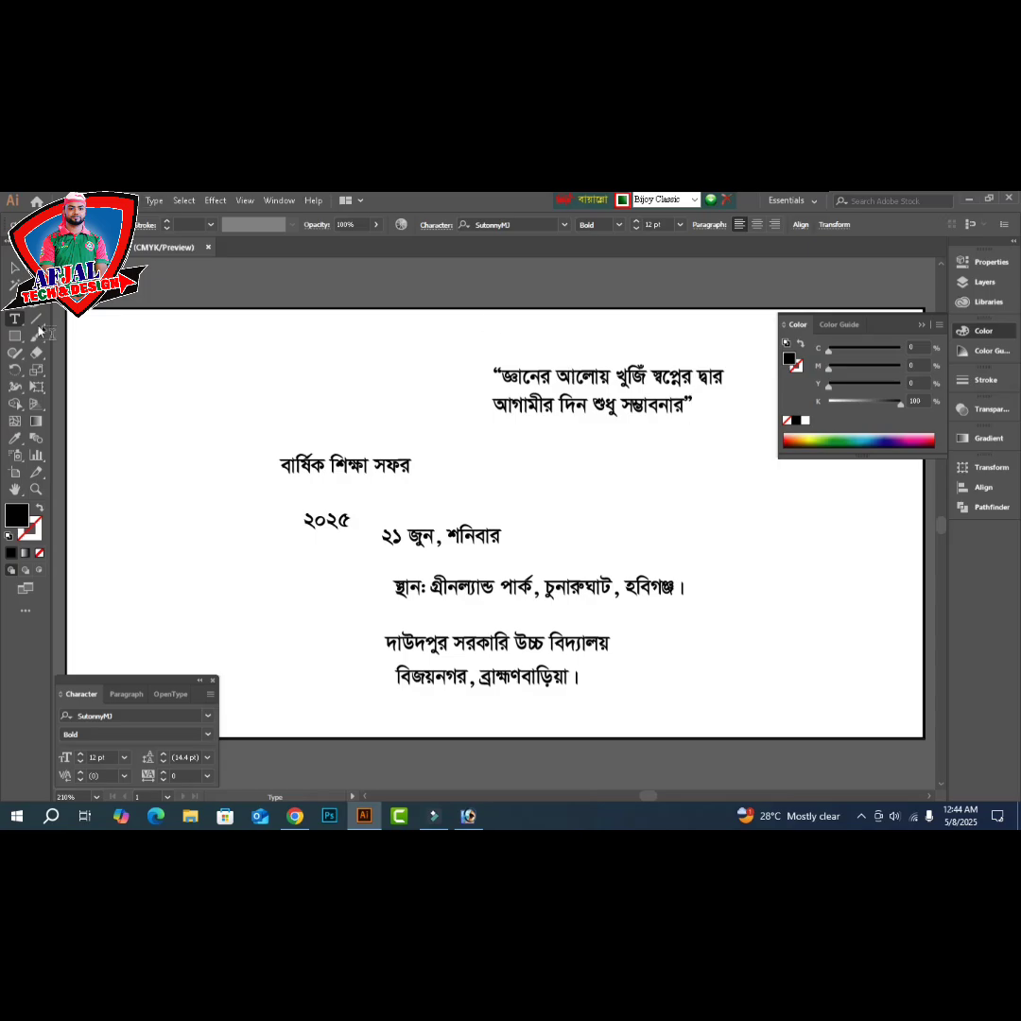
- Move the slogan closer to the banner's upper edge and centre-align its two lines
key("Escape")
key("Tab")
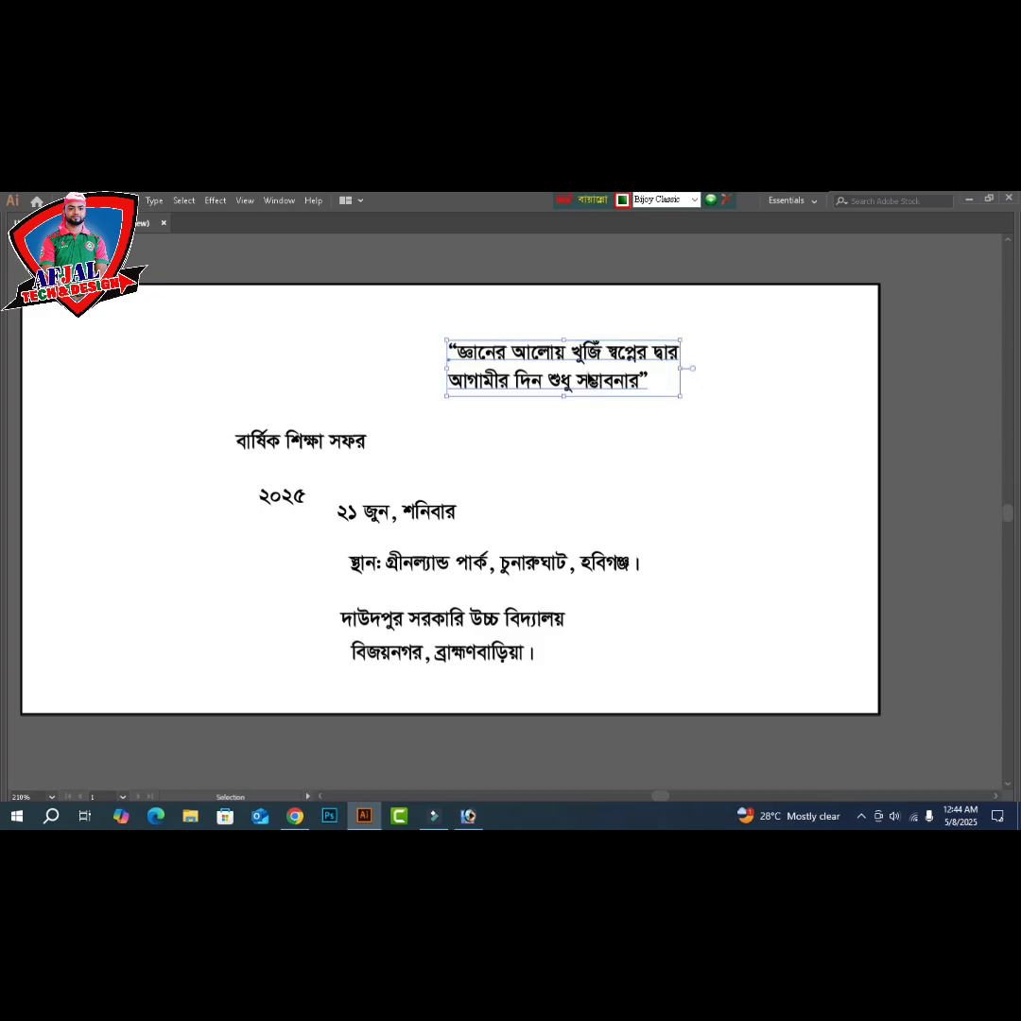
left_click_drag(599, 355, 640, 336)
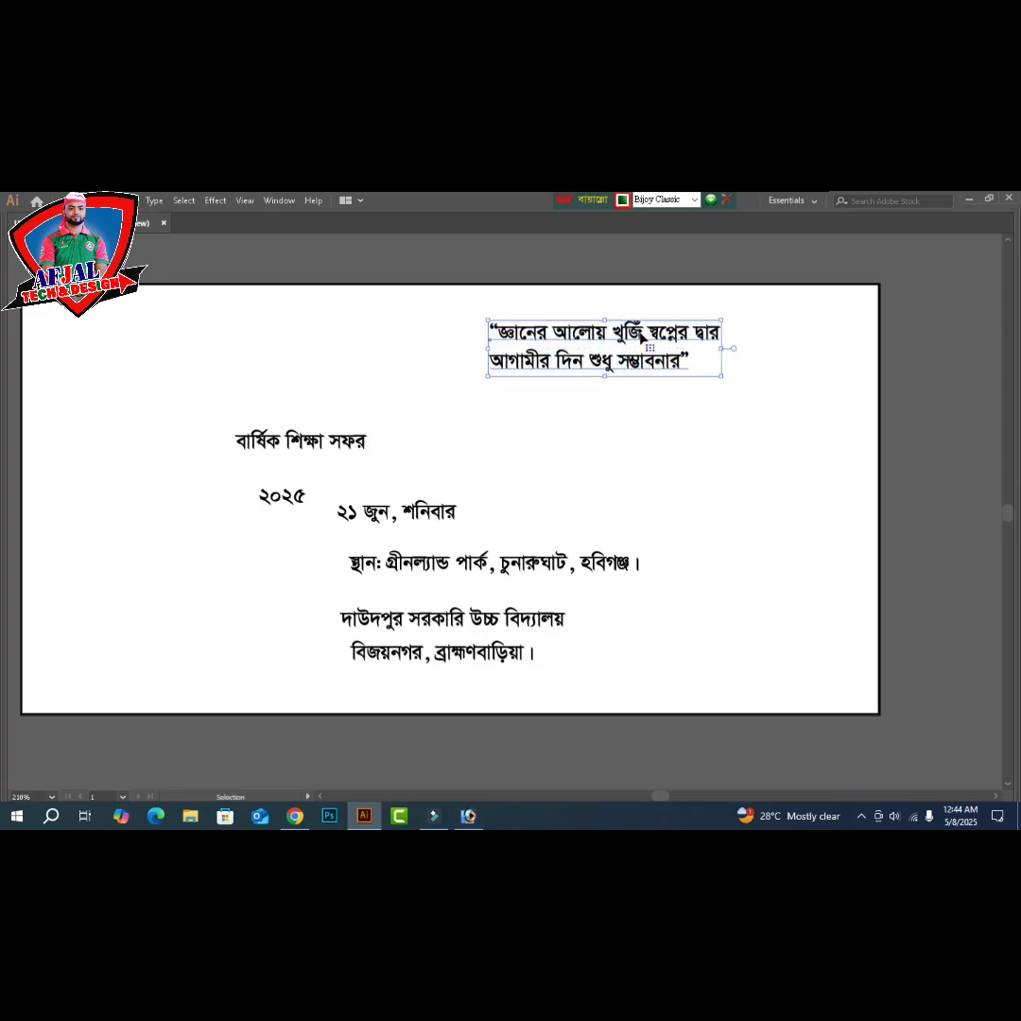
key("ctrl")
key("ctrl")
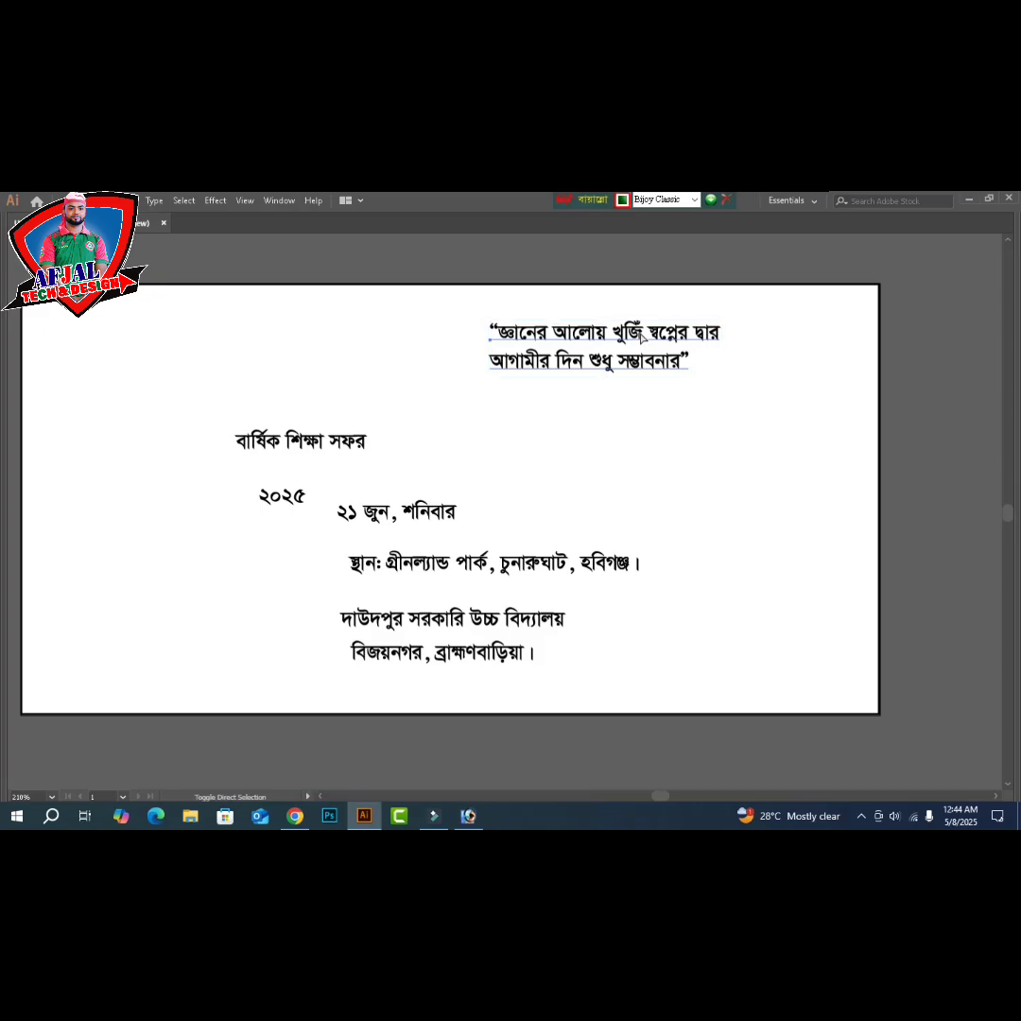
key("ctrl+shift+c")
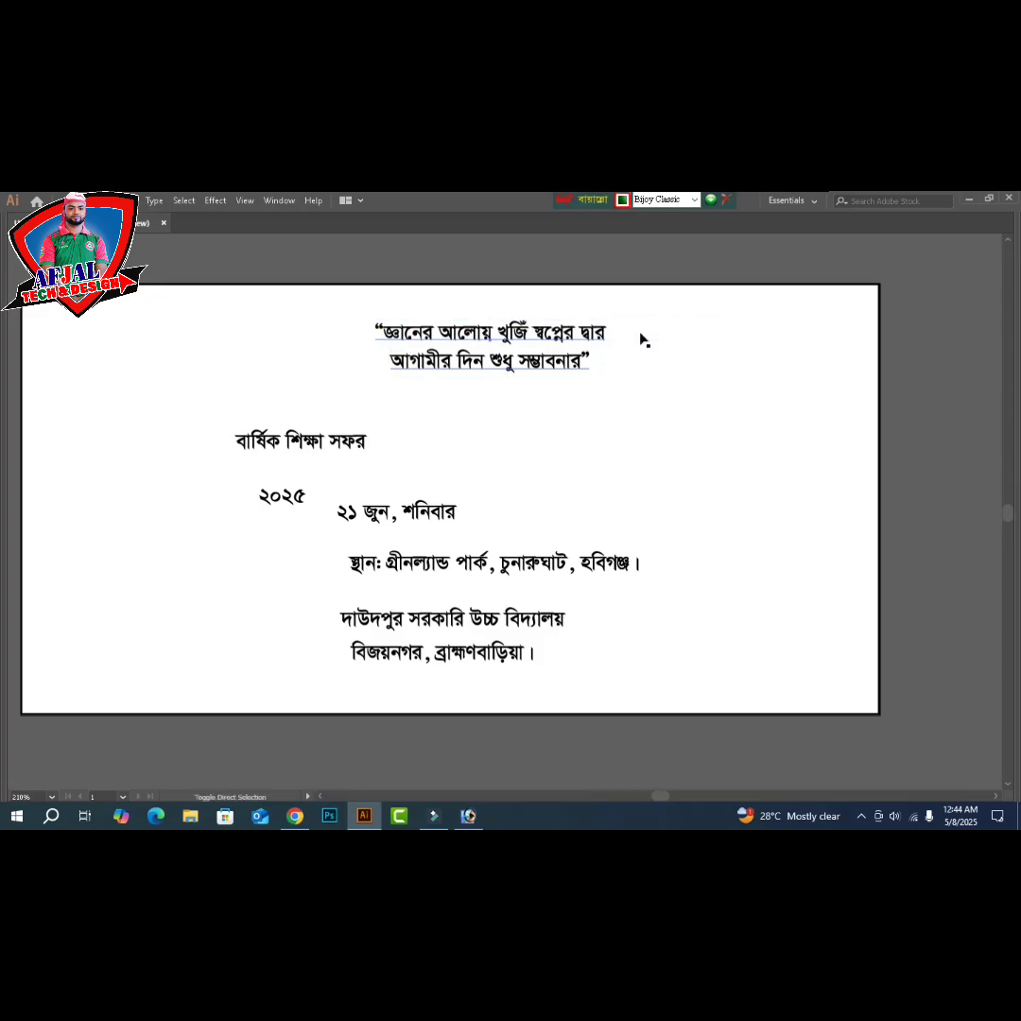
key("Tab")
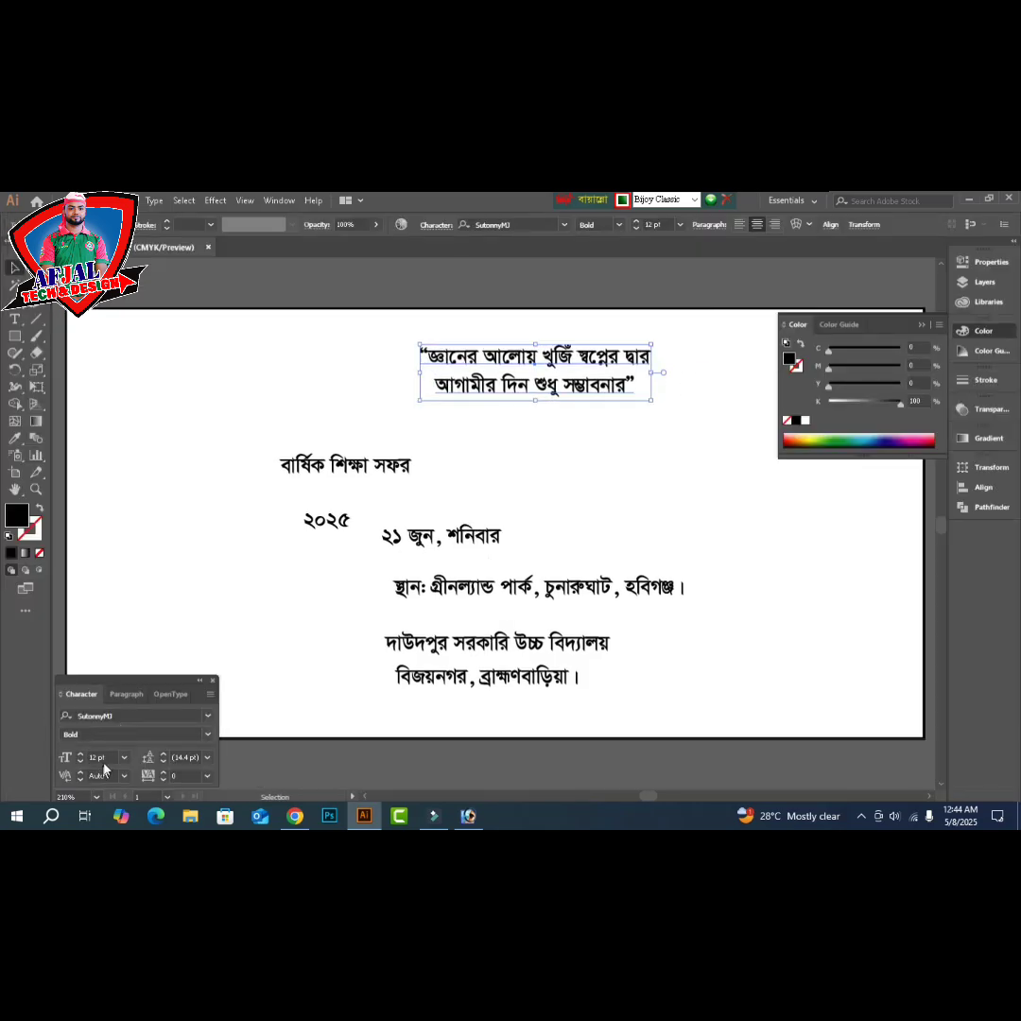
- Set the slogan's font size to 10 pt and move it toward the banner's upper right corner
left_click(99, 757)
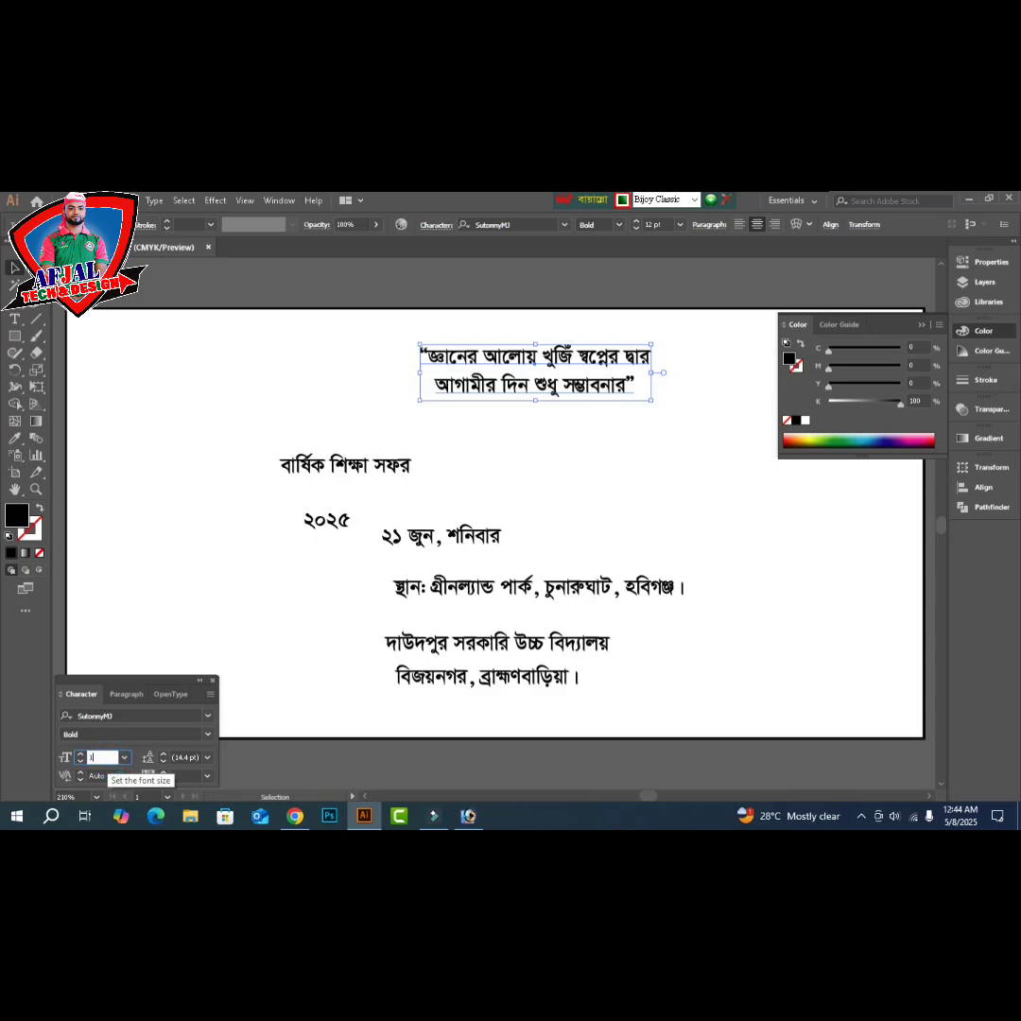
type("10")
key("Return")
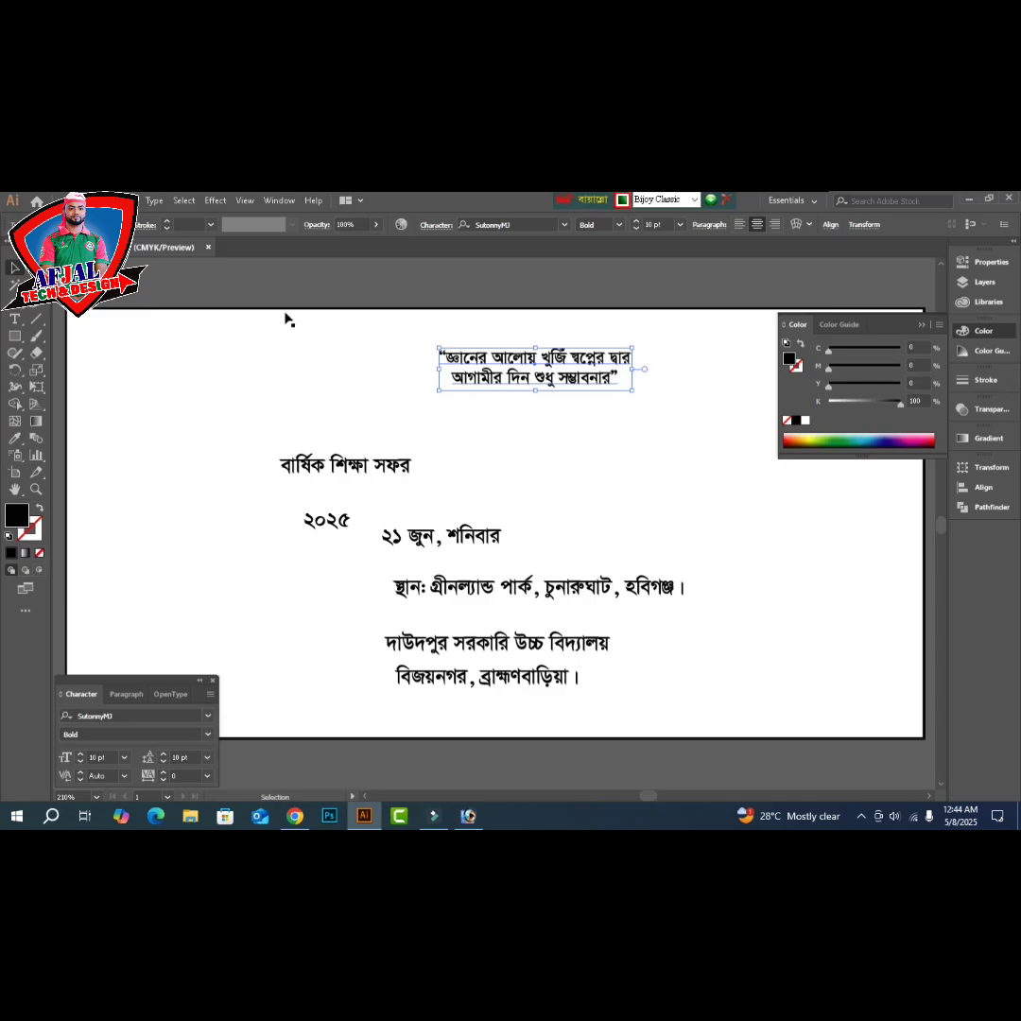
left_click(611, 385)
key("Tab")
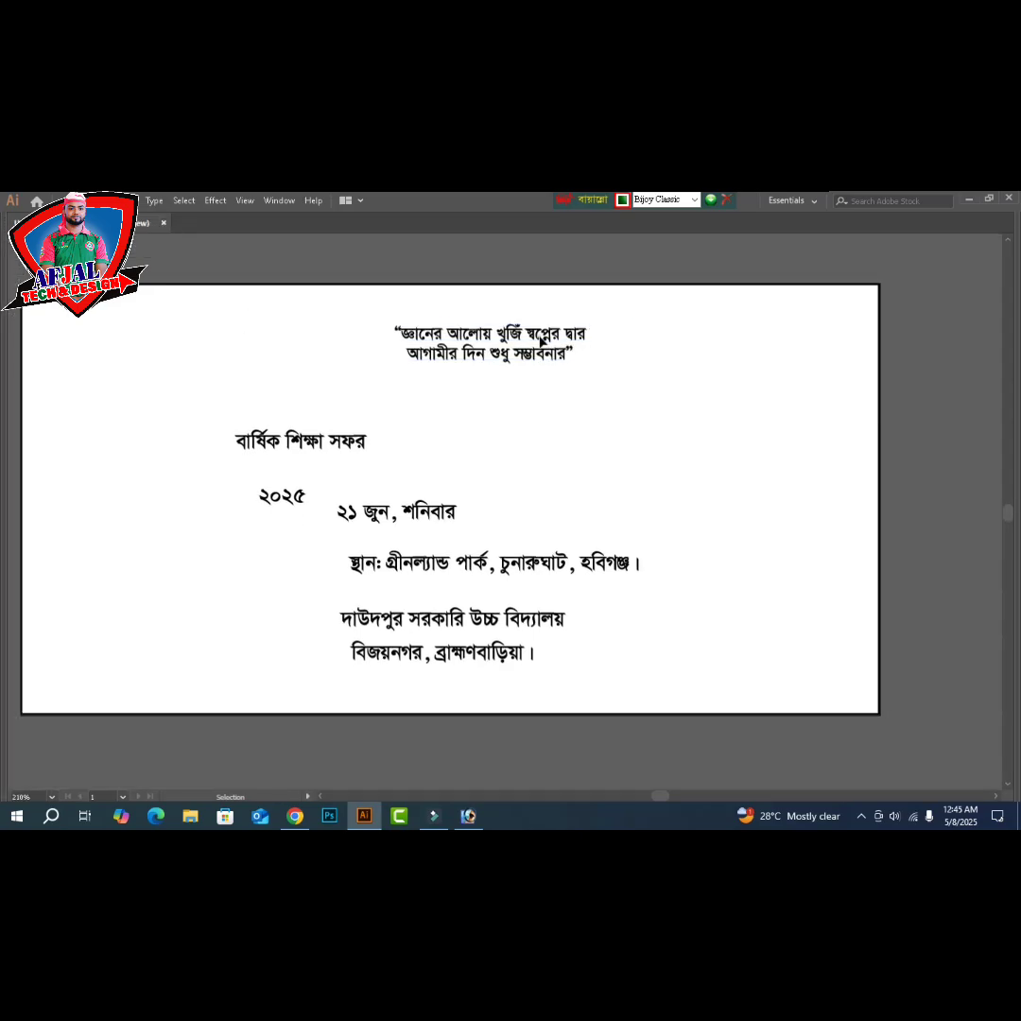
left_click_drag(542, 342, 688, 322)
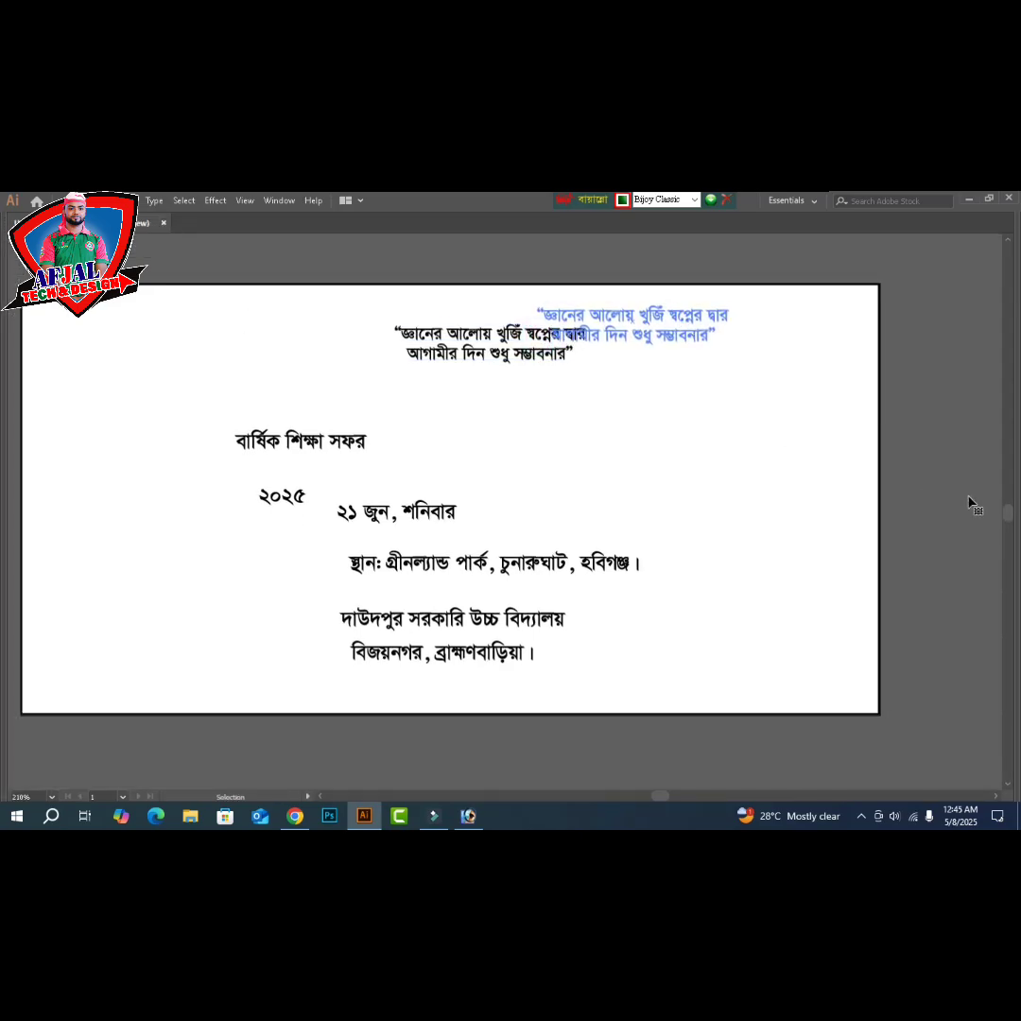
- Move the title "বার্ষিক শিক্ষা সফর" up and to the left, and cut the word "বার্ষিক" out of it
left_click_drag(291, 448, 232, 416)
double_click(227, 416)
key("ctrl+a")
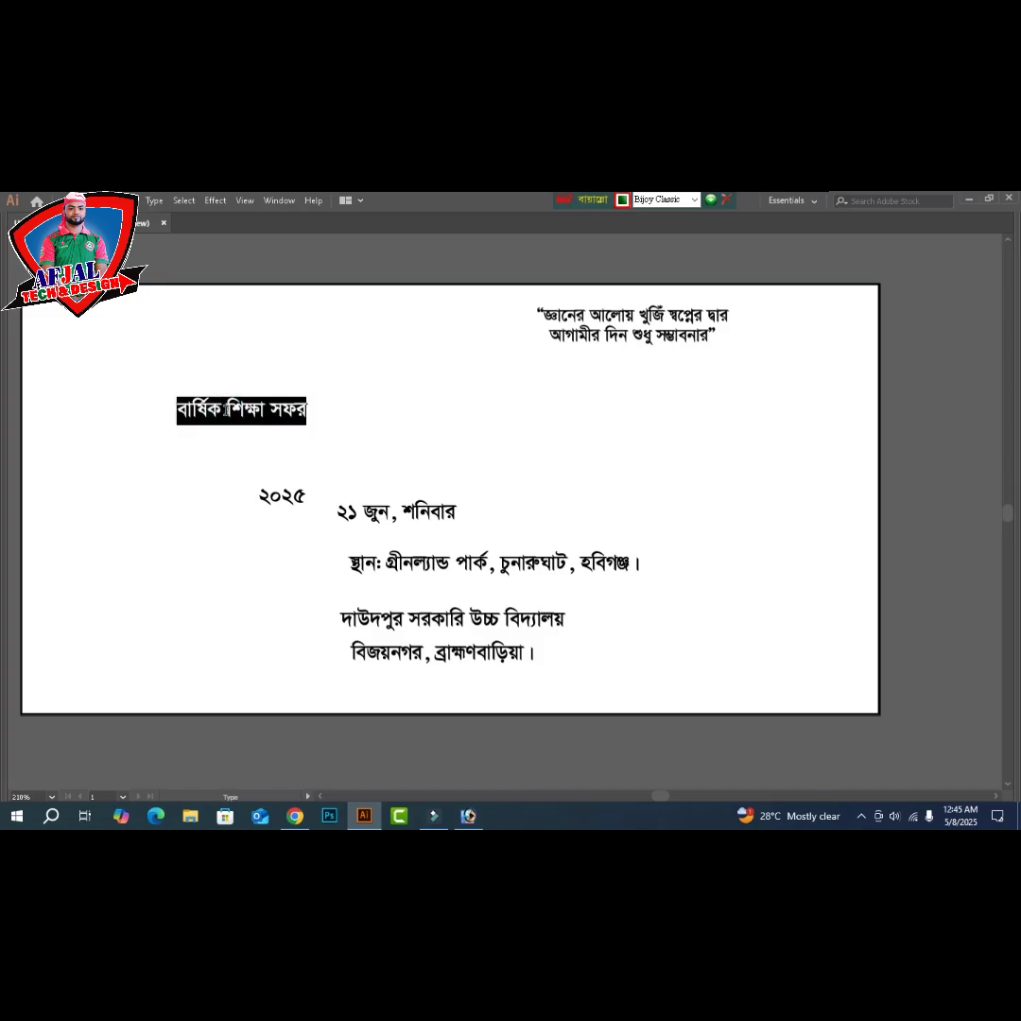
key("BackSpace")
key("ctrl+z")
left_click(227, 413)
left_click_drag(227, 413, 178, 411)
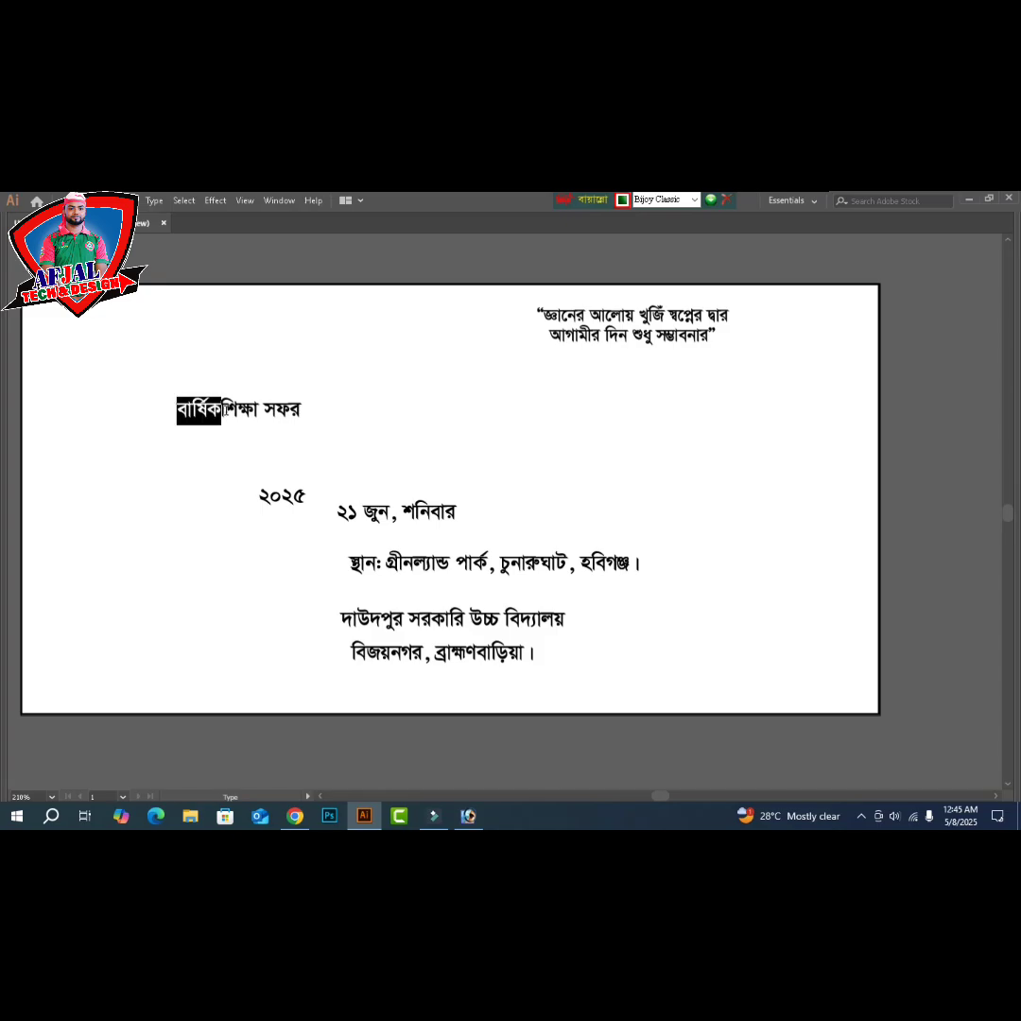
key("BackSpace")
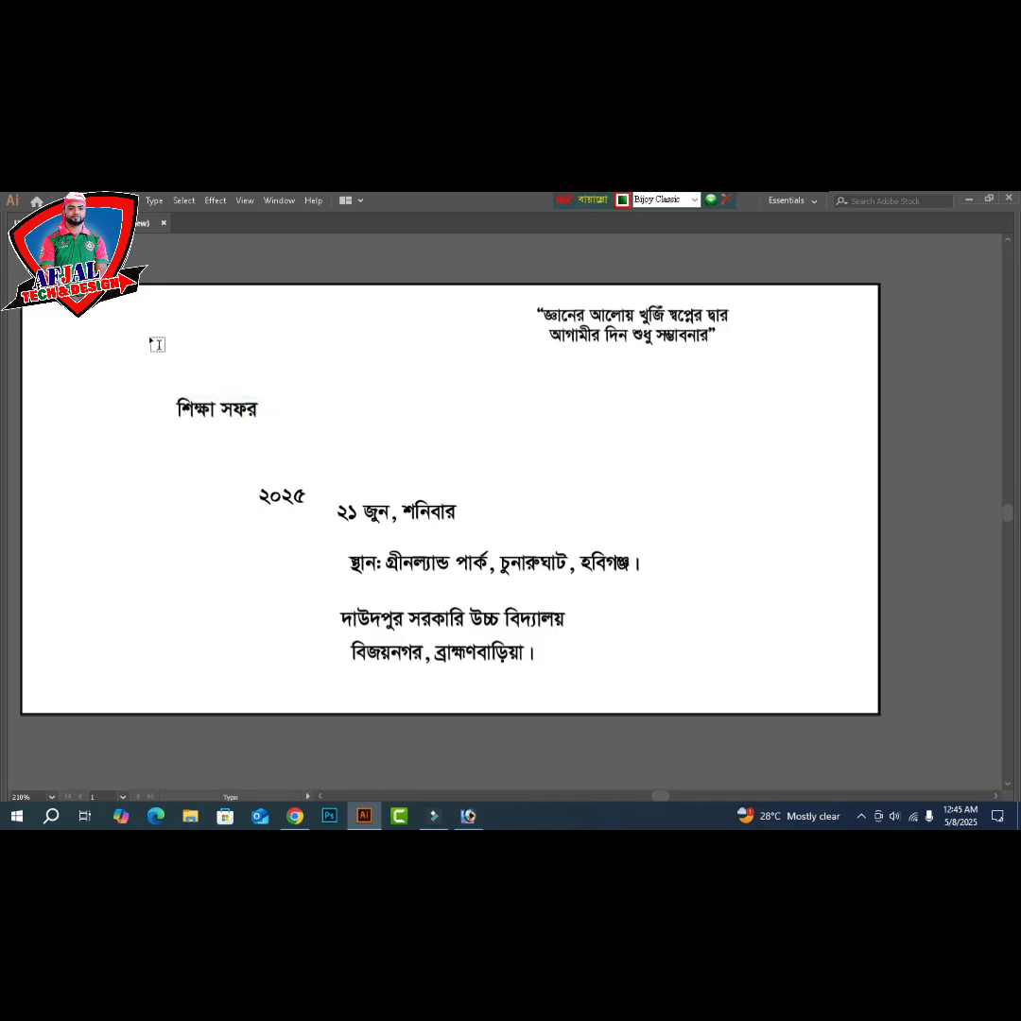
- Paste "বার্ষিক" as a separate text object and place it above and to the left of "শিক্ষা সফর"
key("ctrl+v")
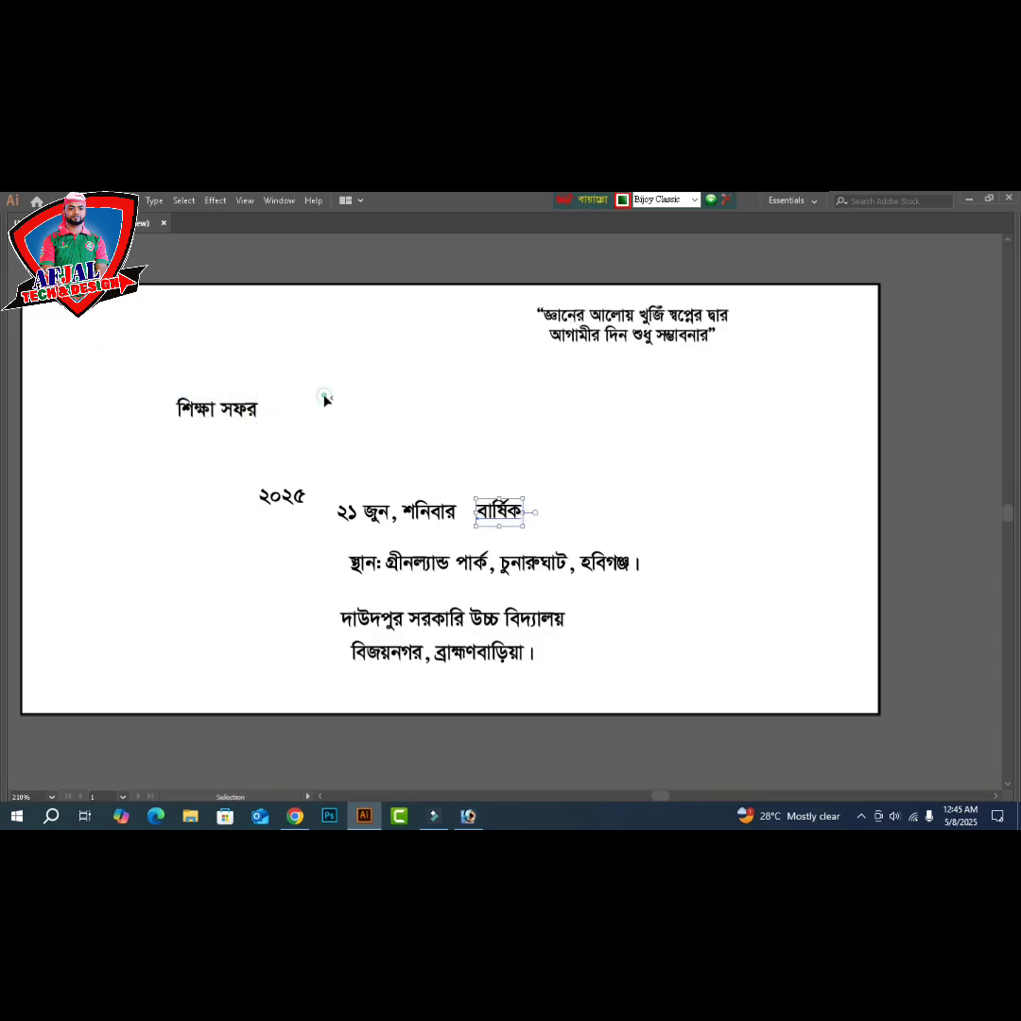
left_click(325, 397, "ctrl")
key("Tab")
left_click(16, 265)
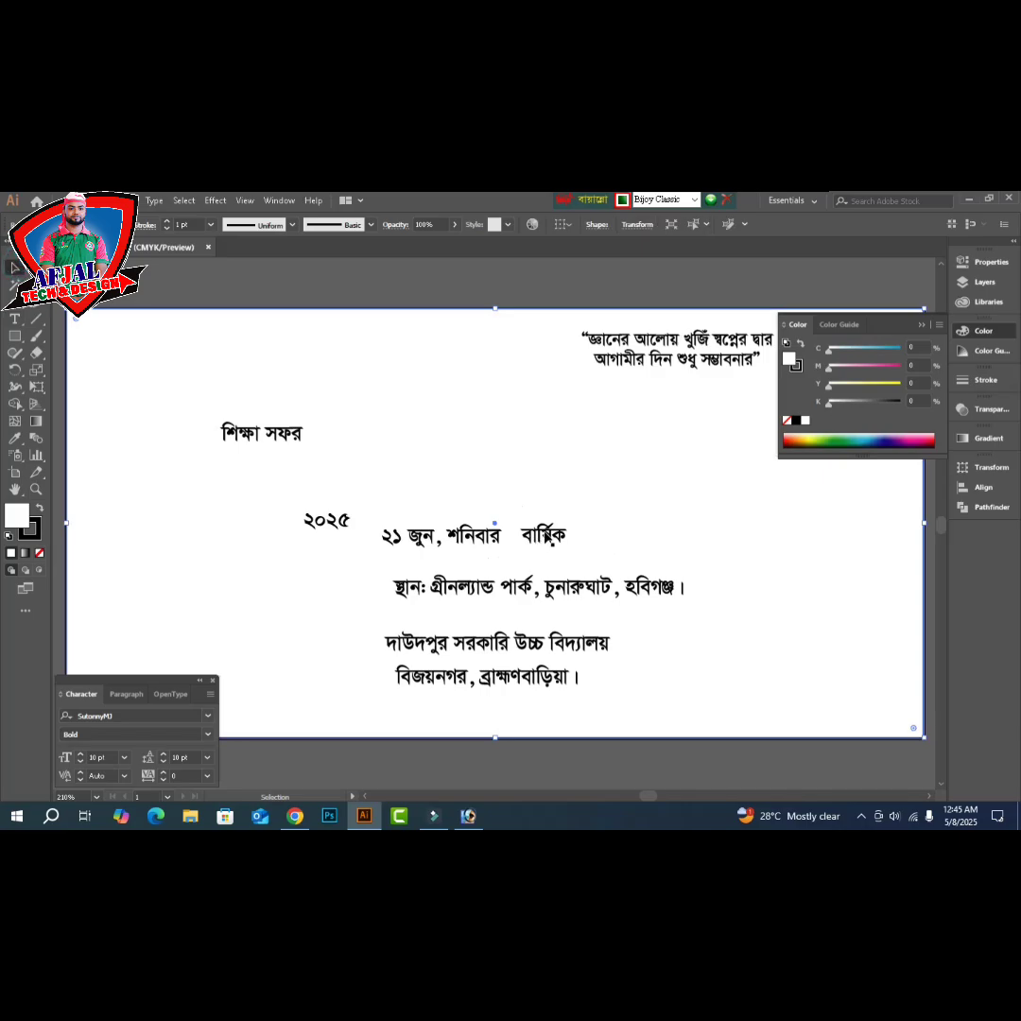
left_click_drag(547, 536, 203, 371)
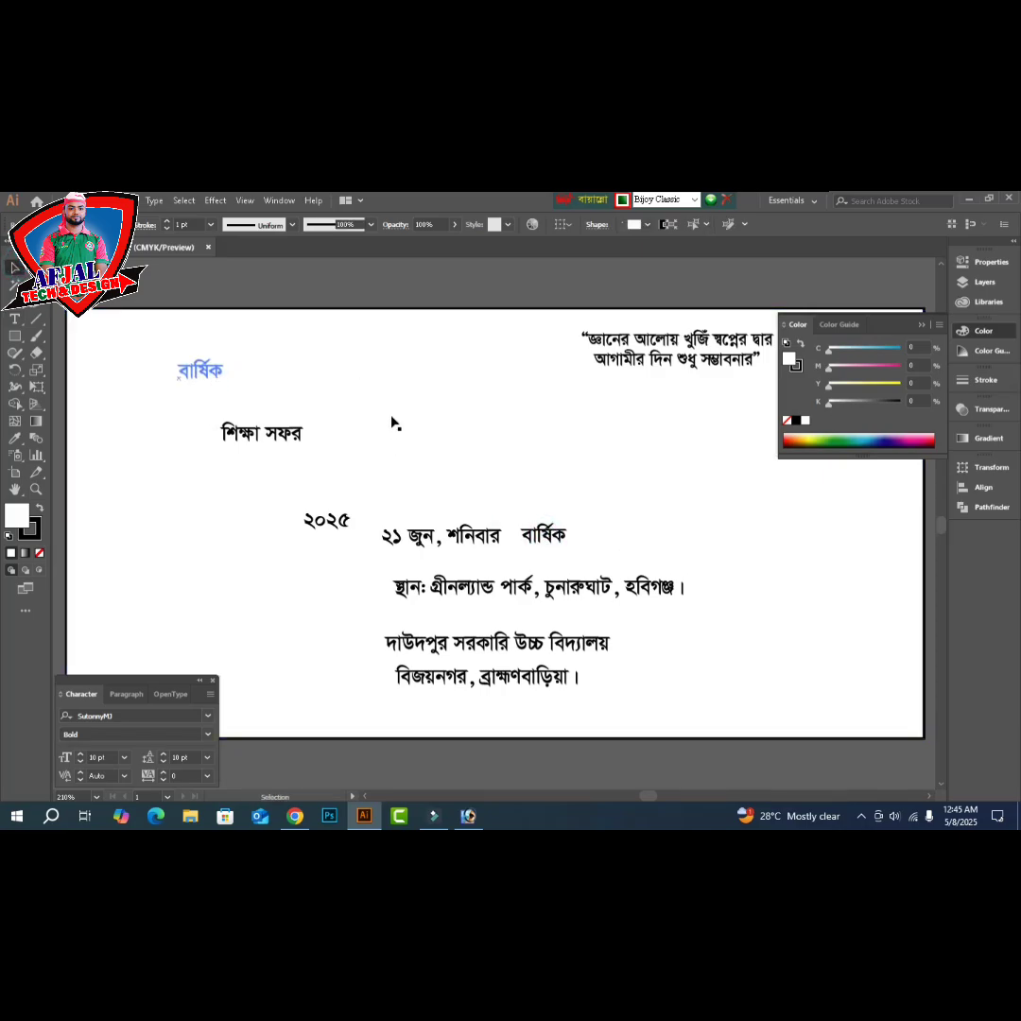
left_click_drag(255, 433, 253, 432)
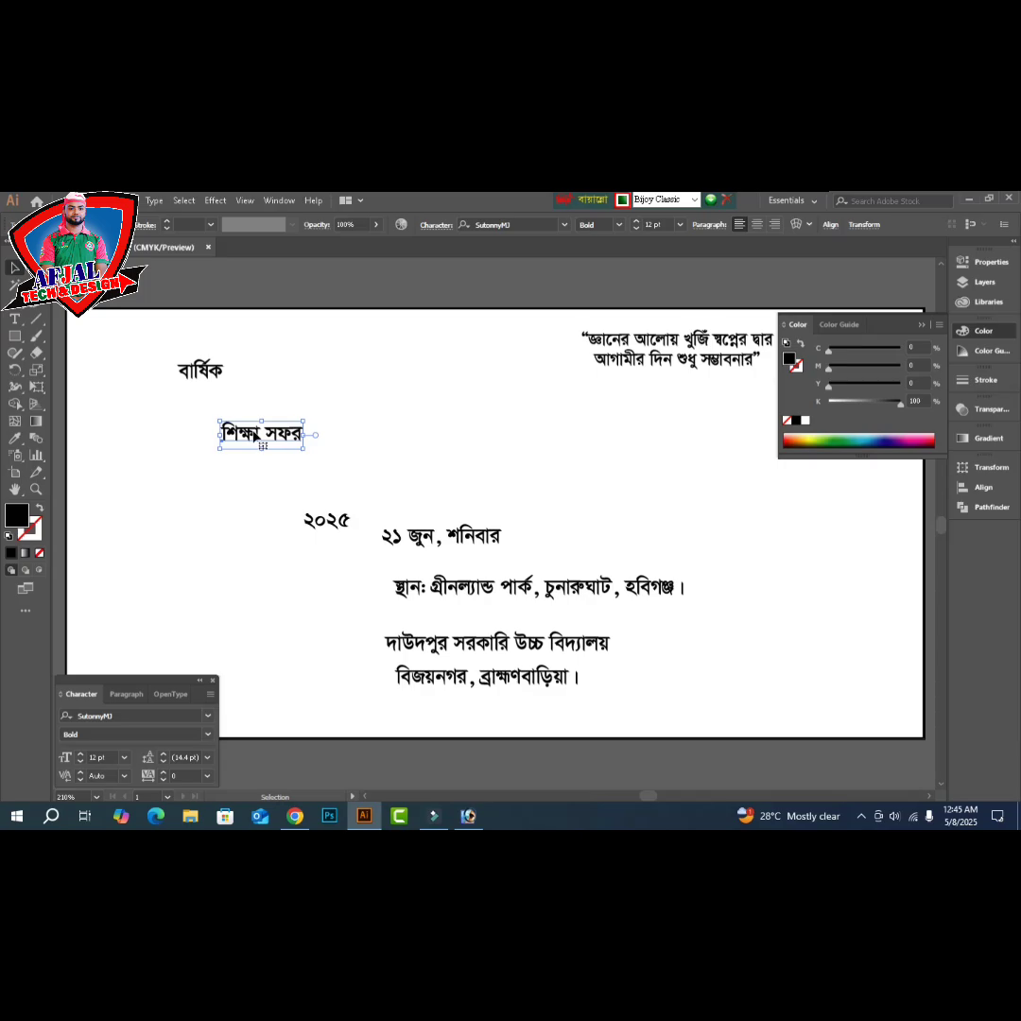
key("a")
key("ctrl+o")
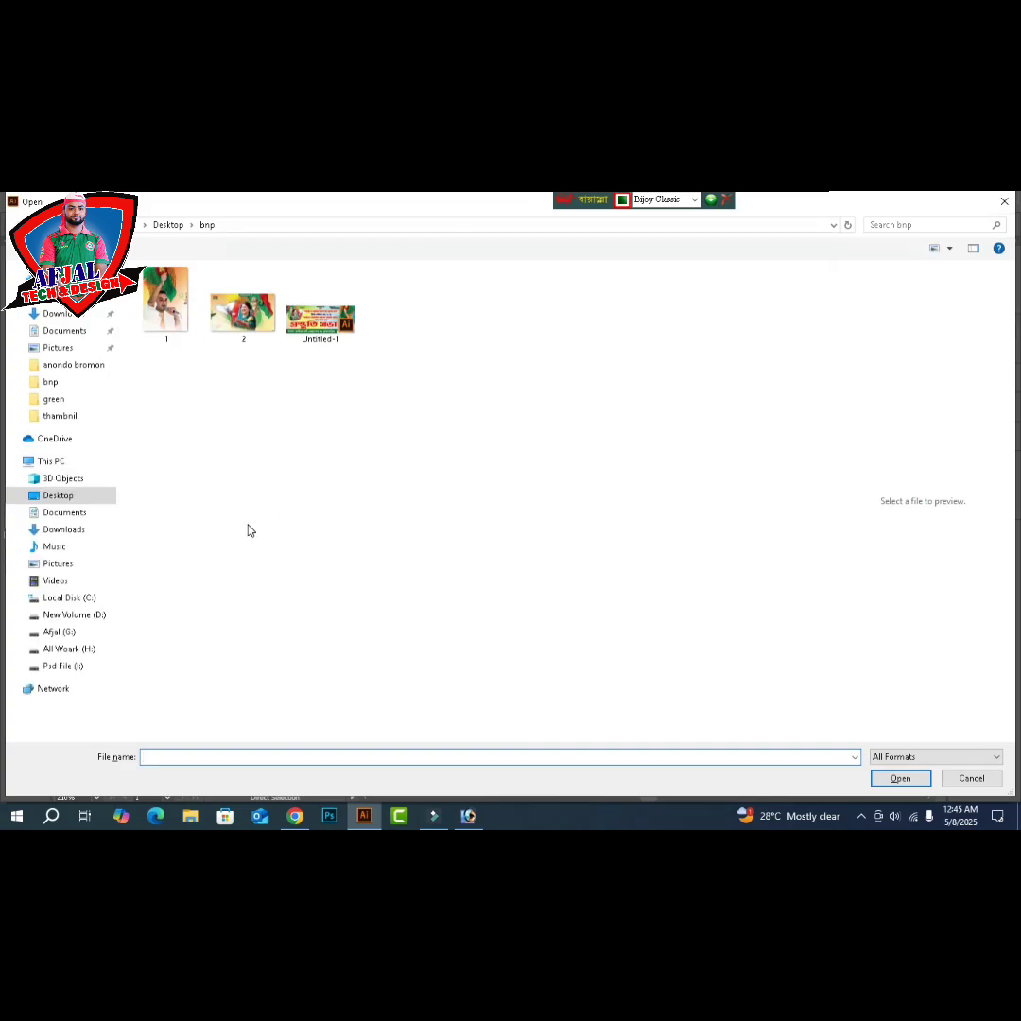
left_click(60, 632)
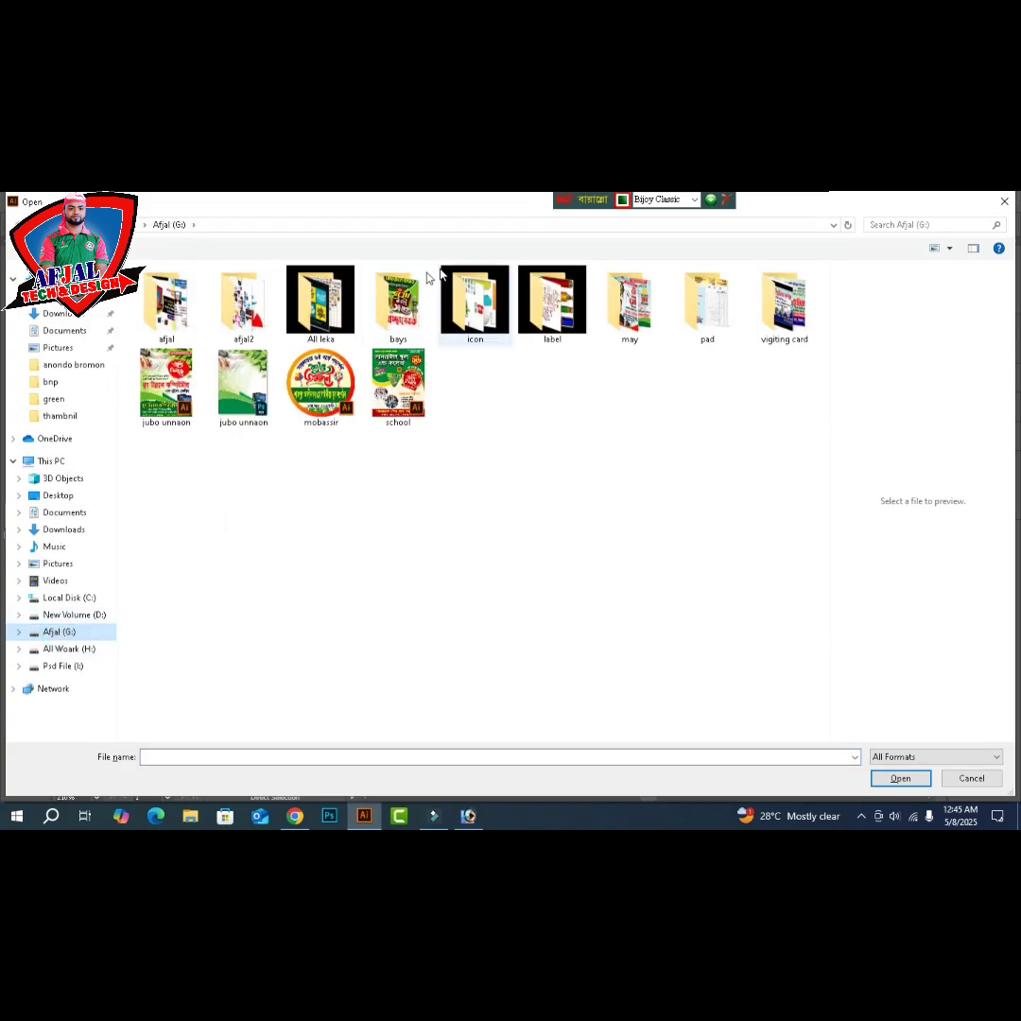
left_click(321, 303)
key("Return")
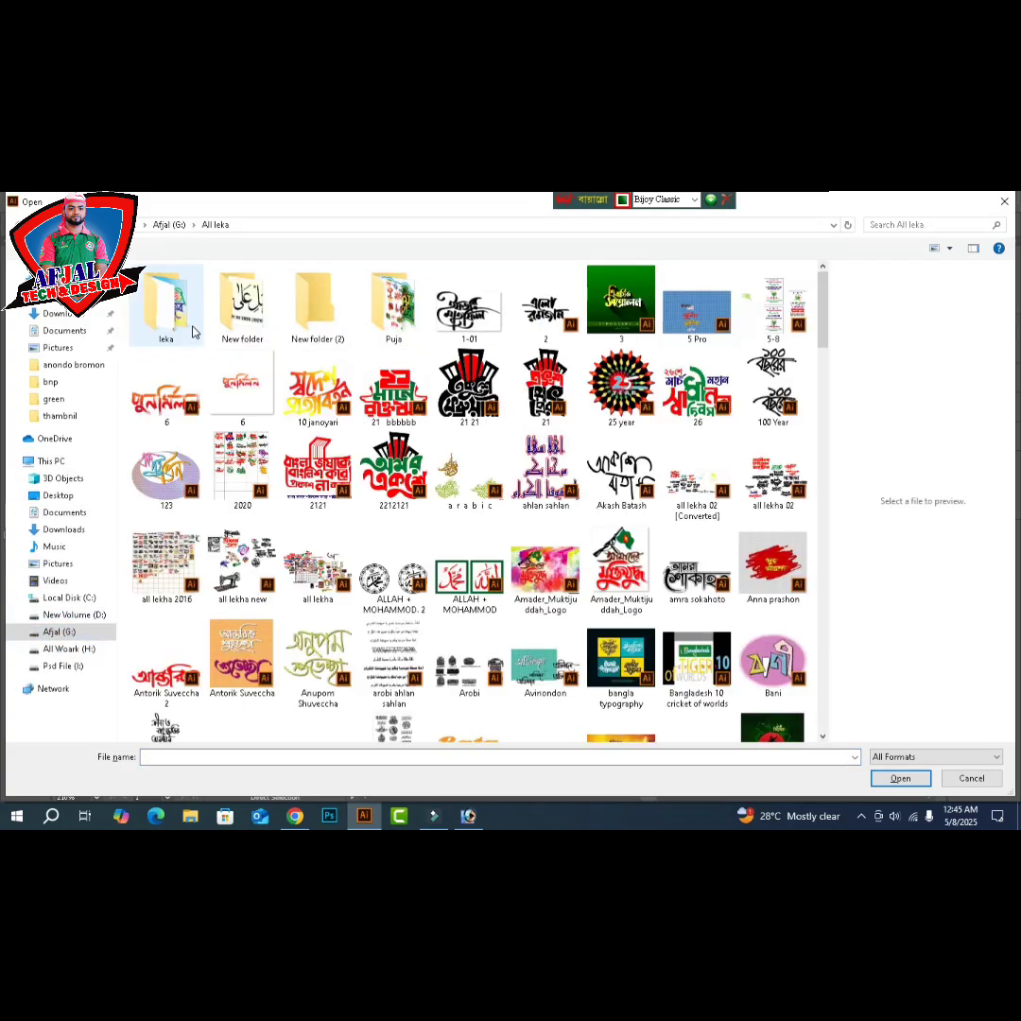
double_click(327, 305)
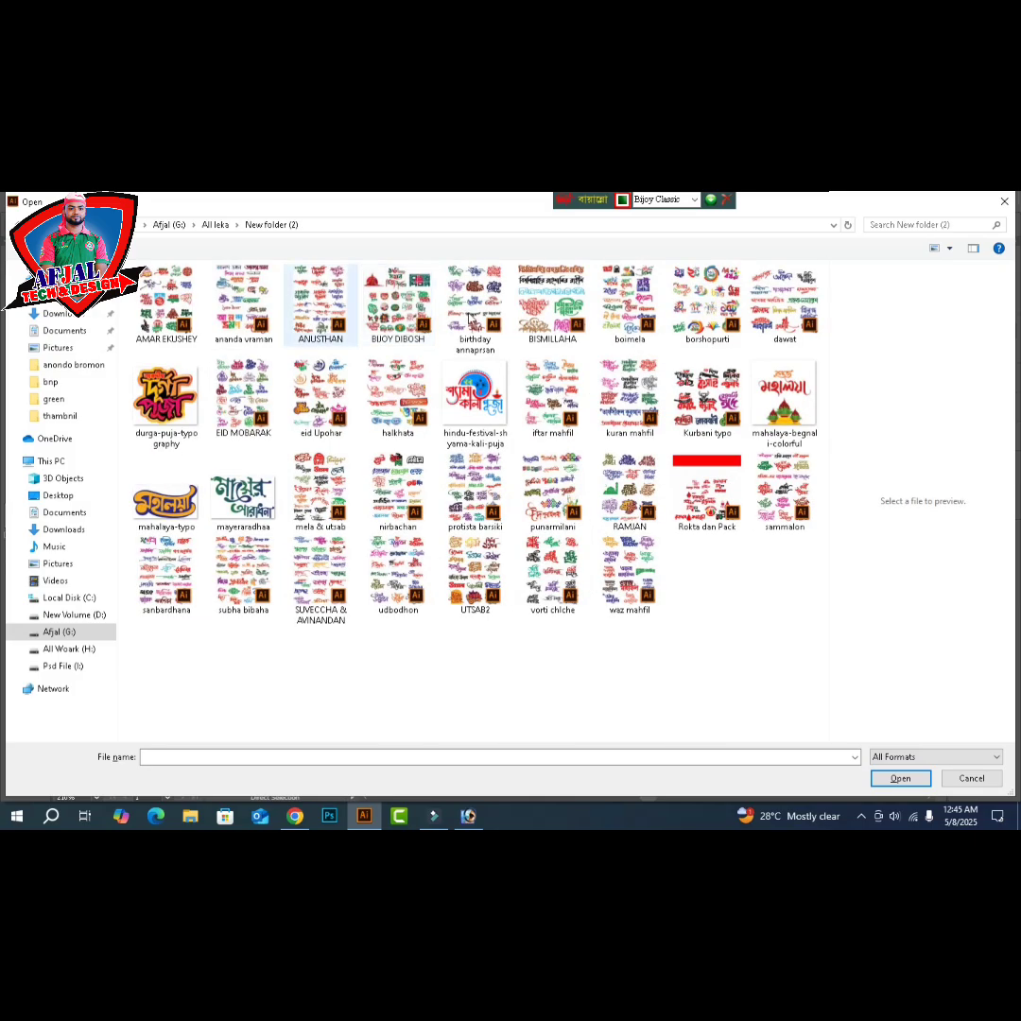
left_click(248, 323)
left_click(901, 780)
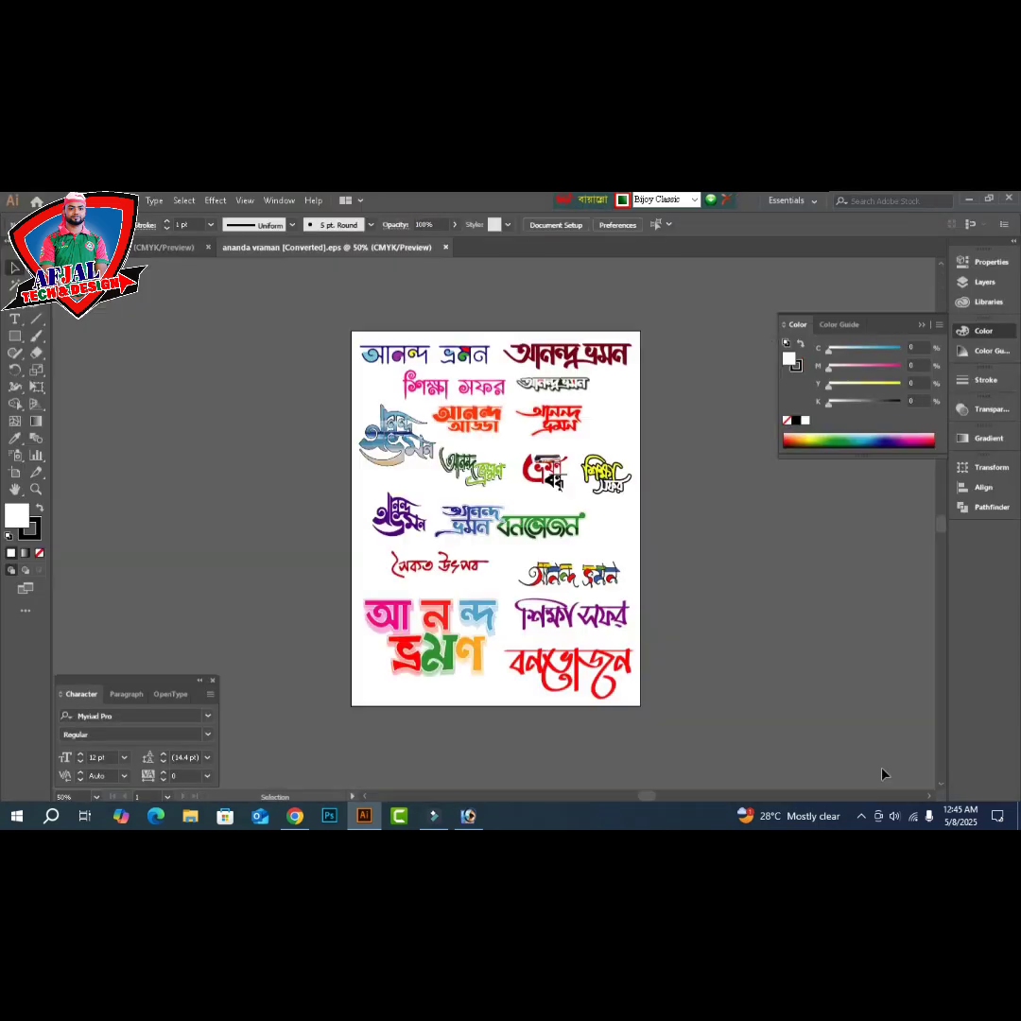
- Move the yellow-and-white "শিক্ষা সফর" lettering off the artboard and remove it from the lettering file
key("Tab")
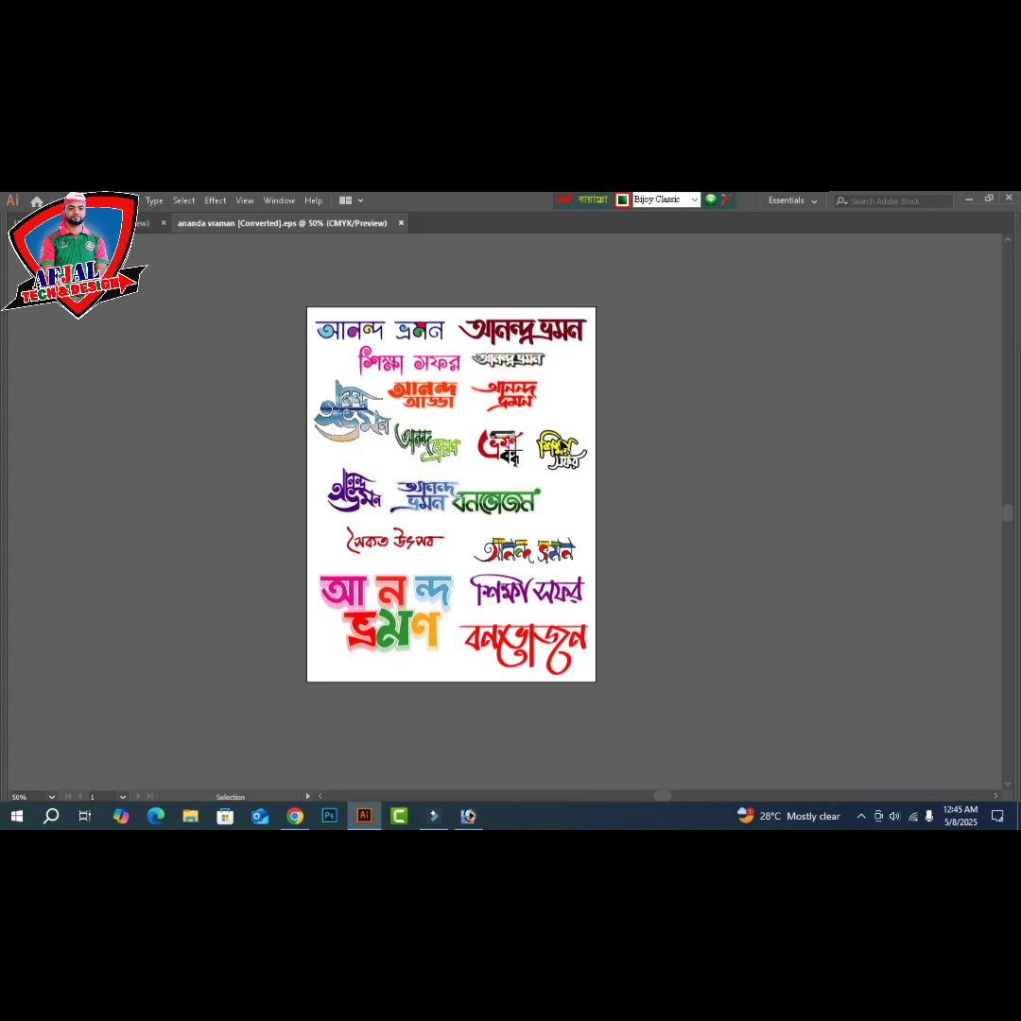
left_click_drag(562, 451, 657, 470)
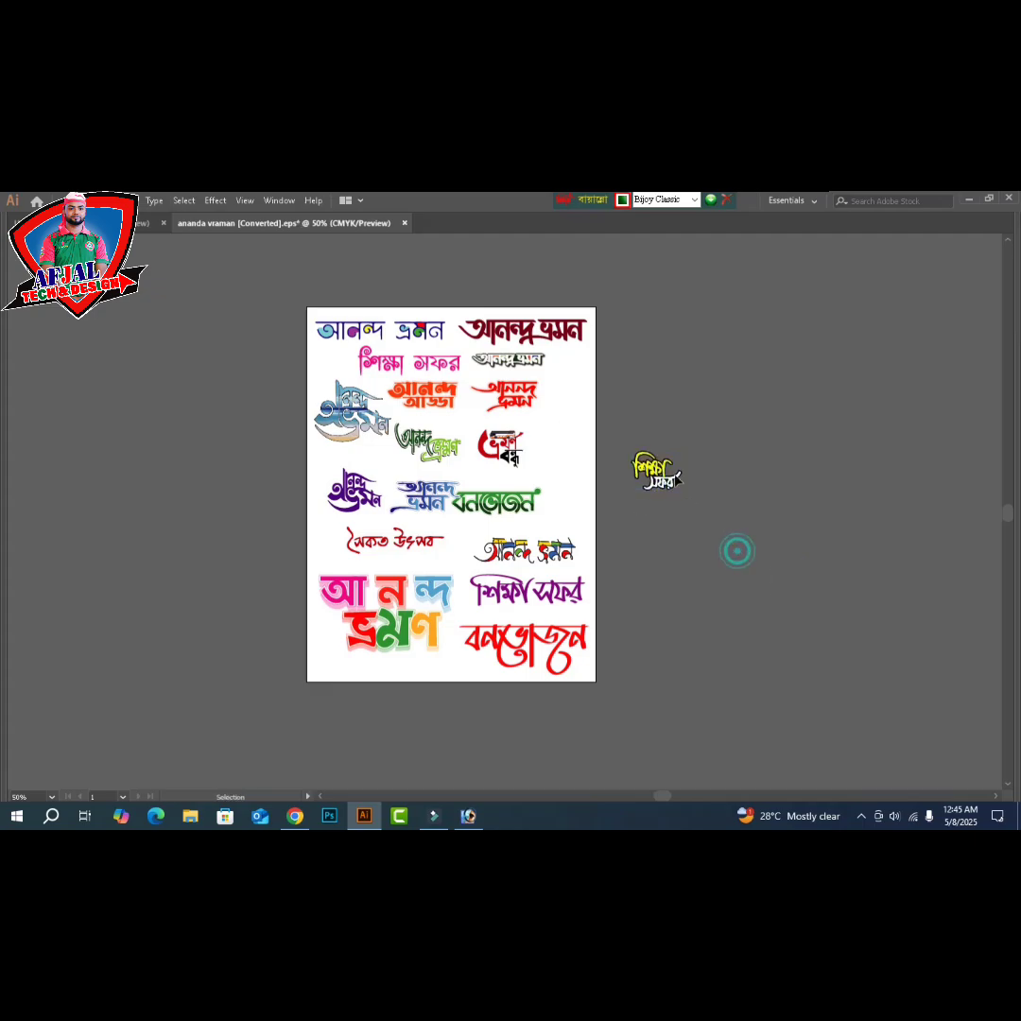
key("a")
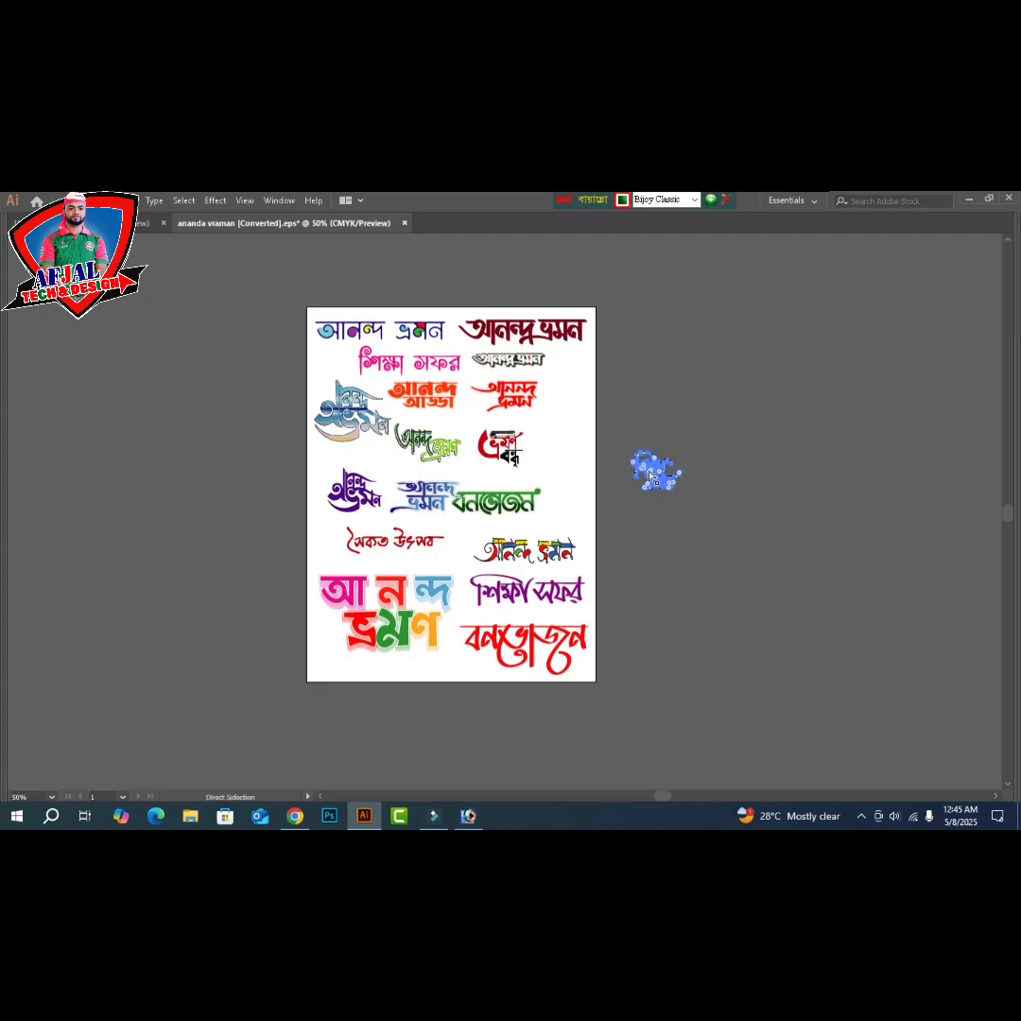
key("Delete")
key("v")
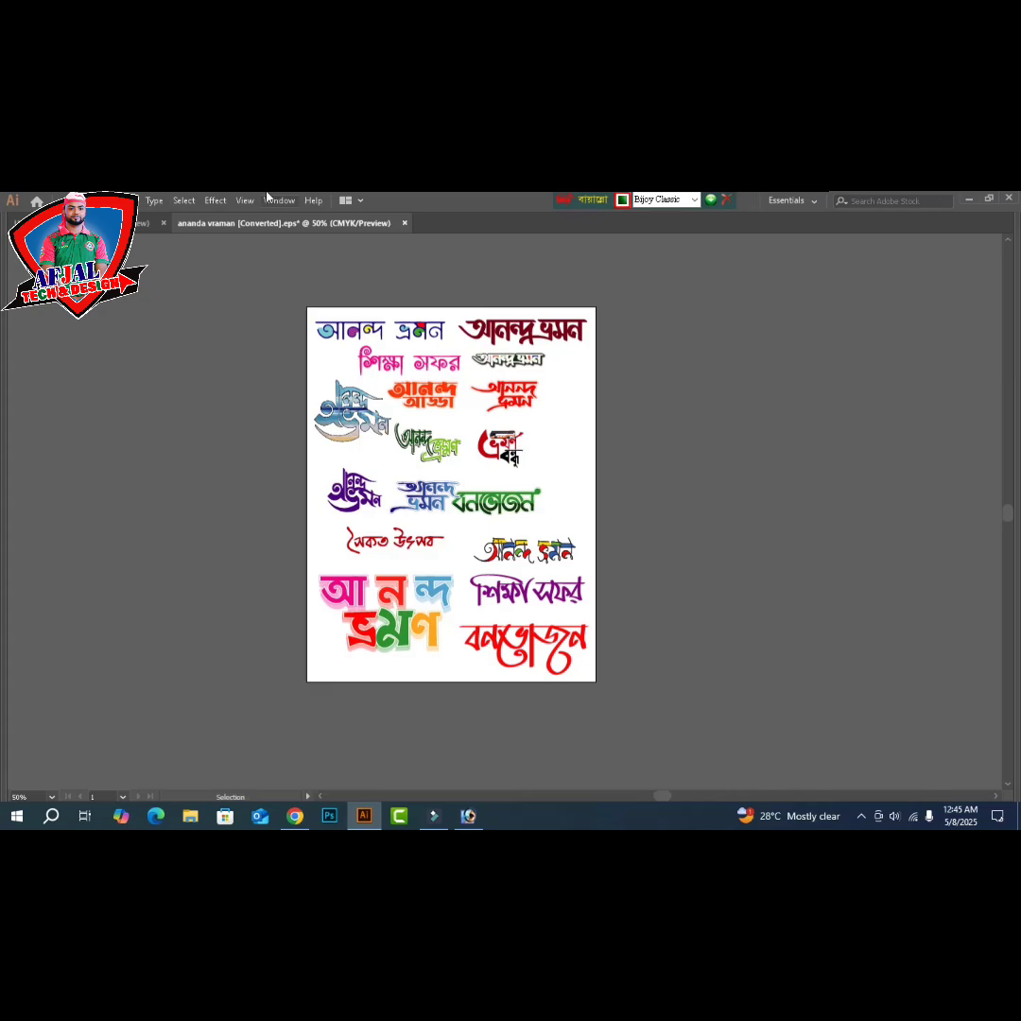
- Paste the yellow-and-white "শিক্ষা সফর" lettering into the upper left of the banner, and move the plain "শিক্ষা সফর" text above the artboard
left_click(112, 224)
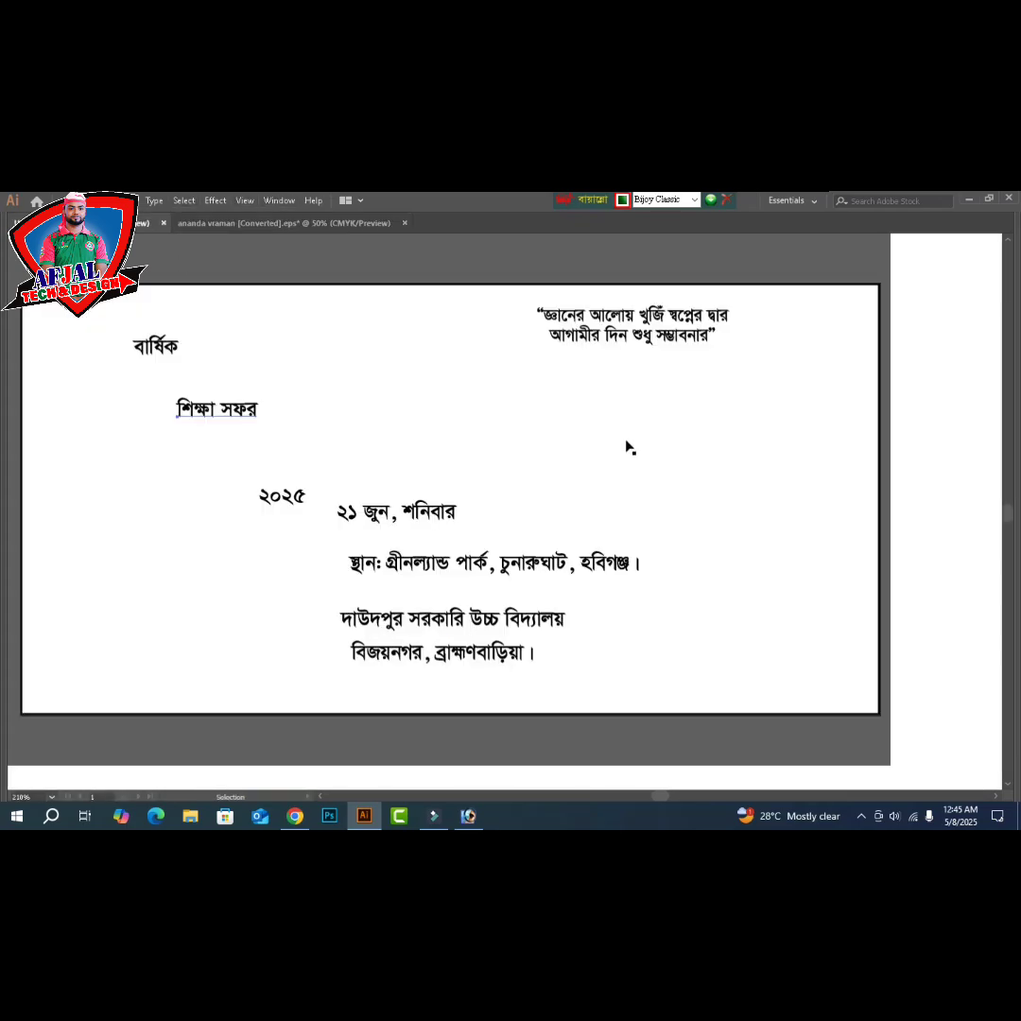
key("ctrl+v")
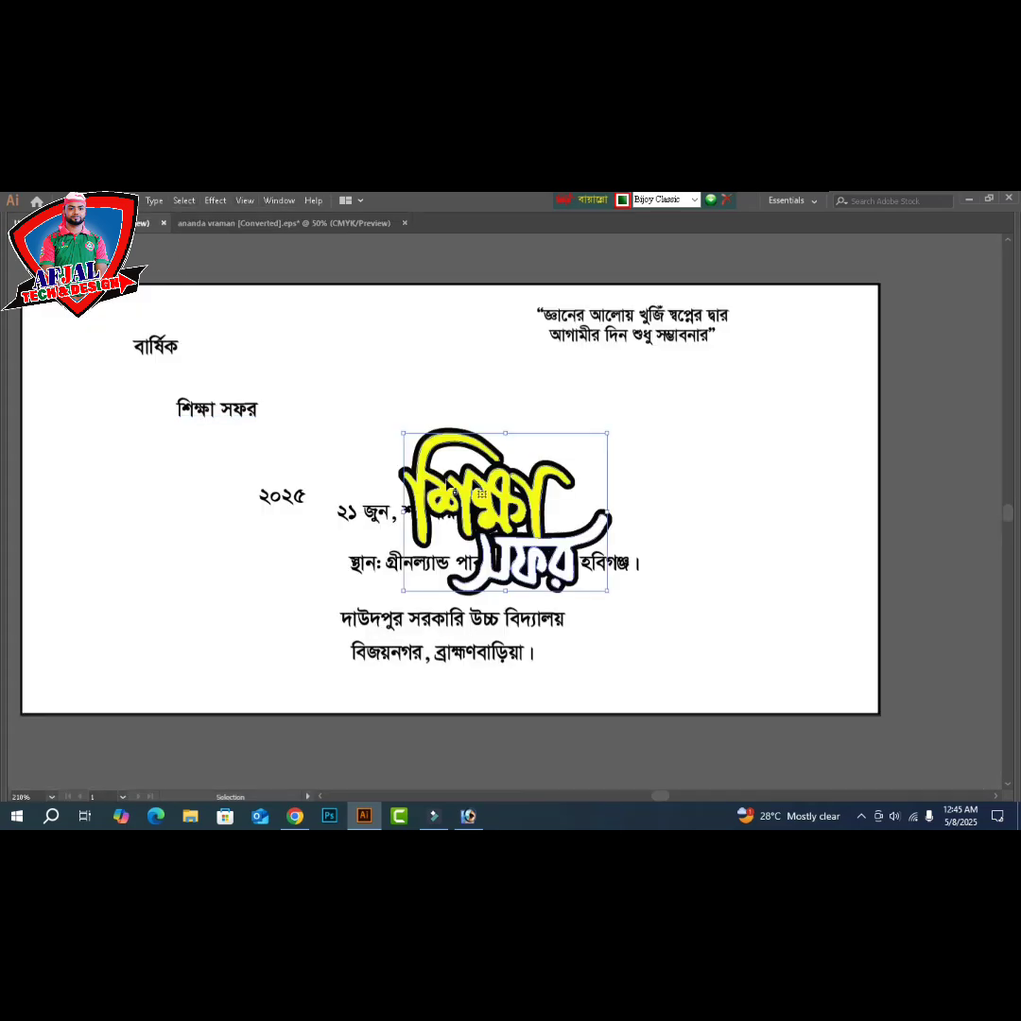
left_click_drag(470, 485, 158, 487)
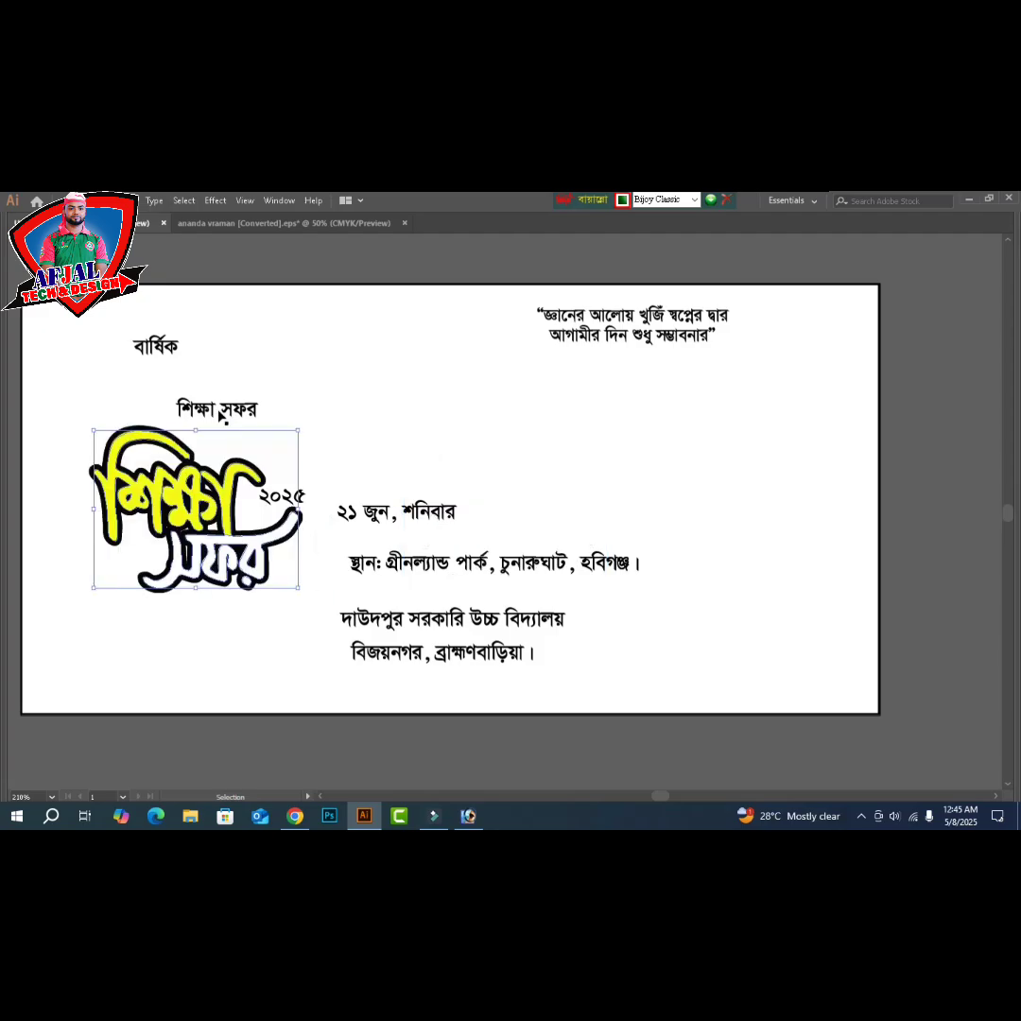
left_click_drag(221, 410, 439, 265)
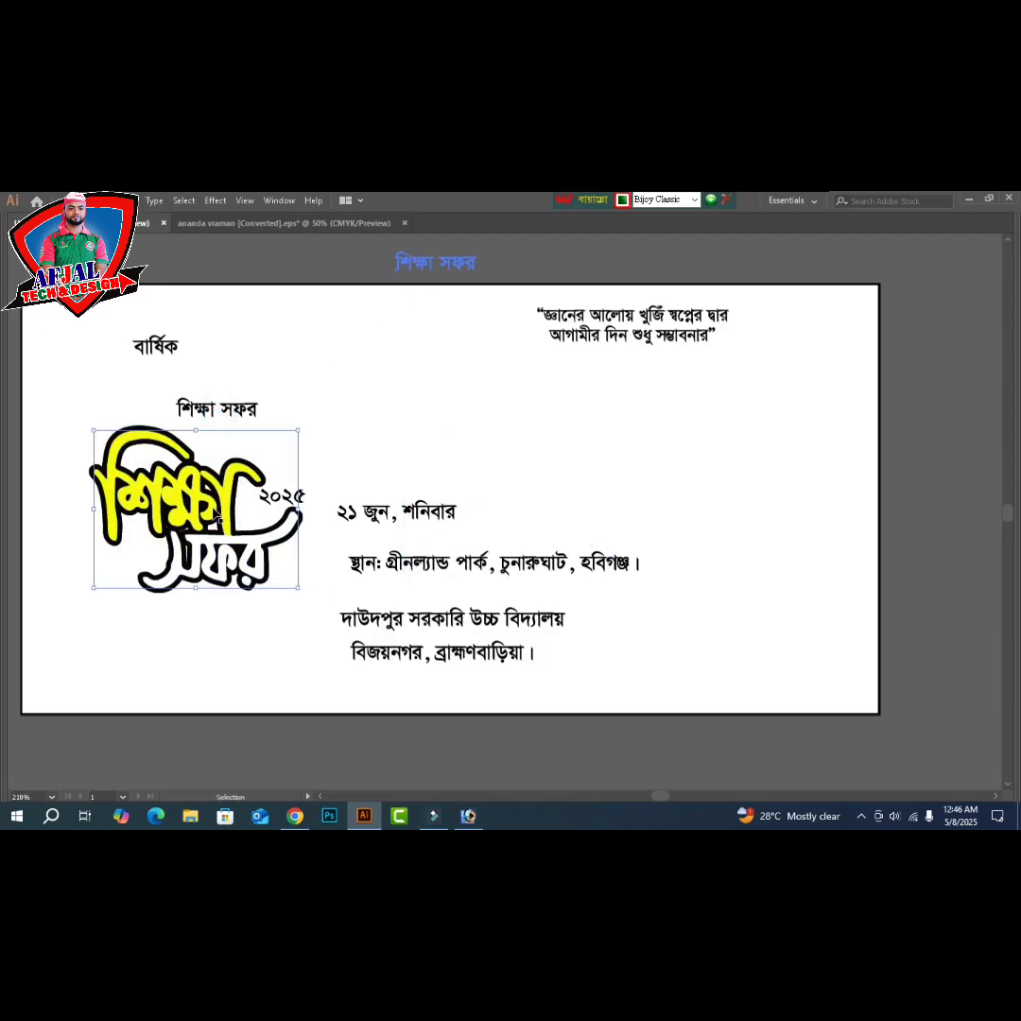
left_click_drag(224, 506, 213, 424)
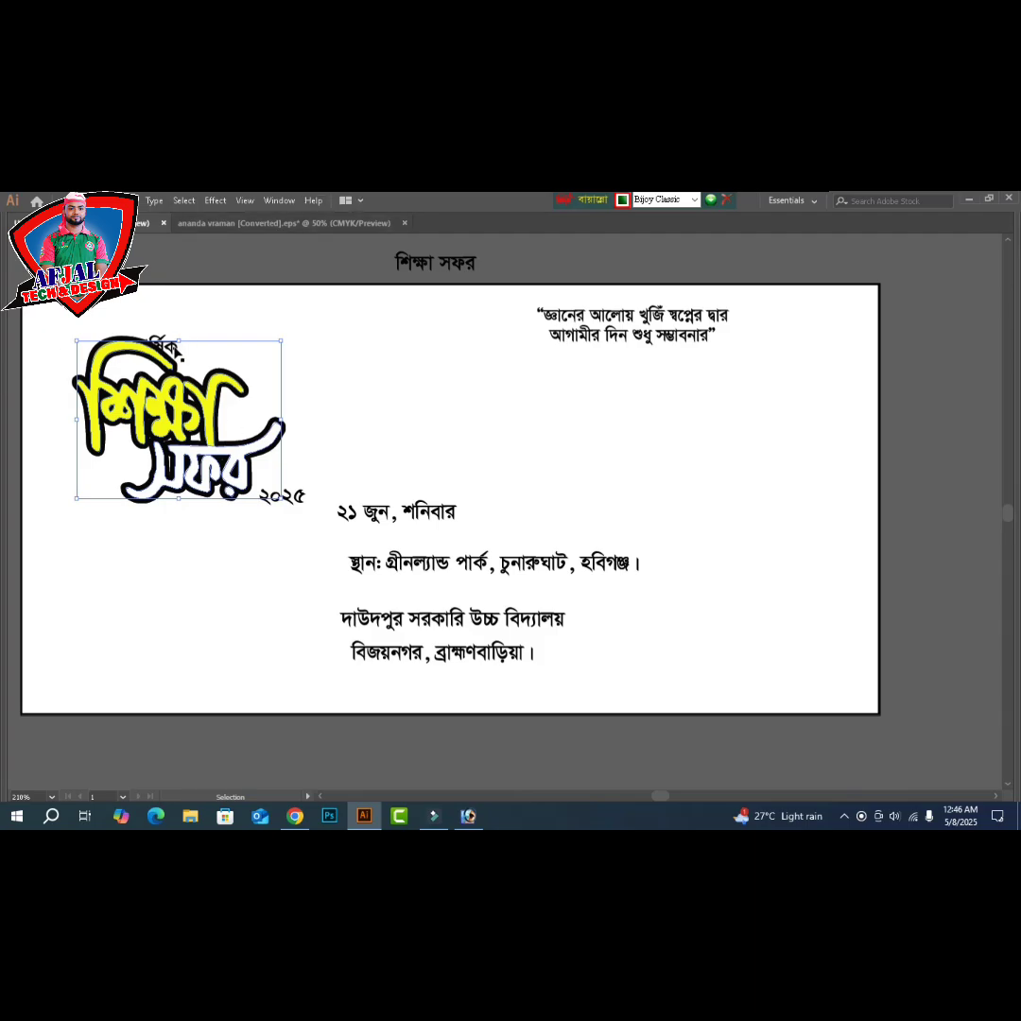
- Place "বার্ষিক" beside the top curve of the title lettering and "২০২৫" directly below the lettering
left_click(202, 358)
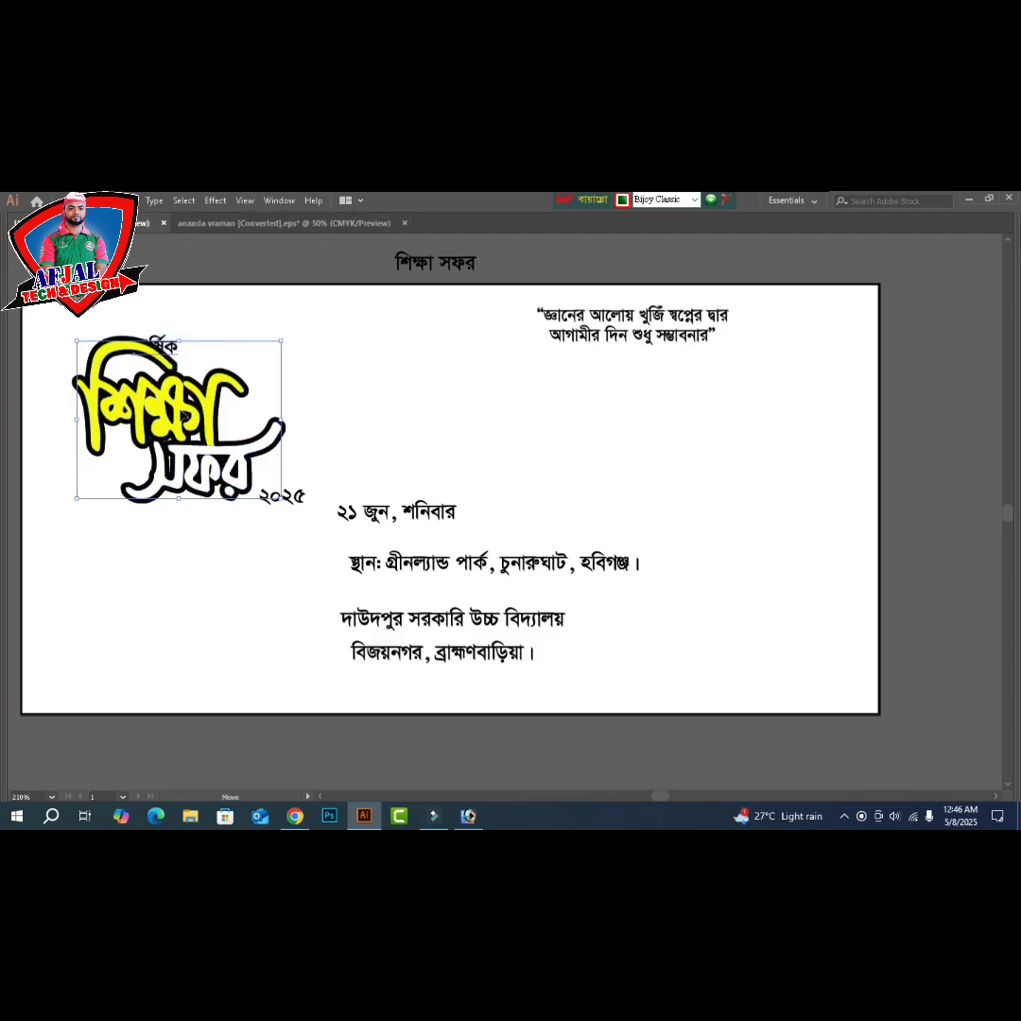
left_click(226, 266)
left_click_drag(174, 356, 217, 356)
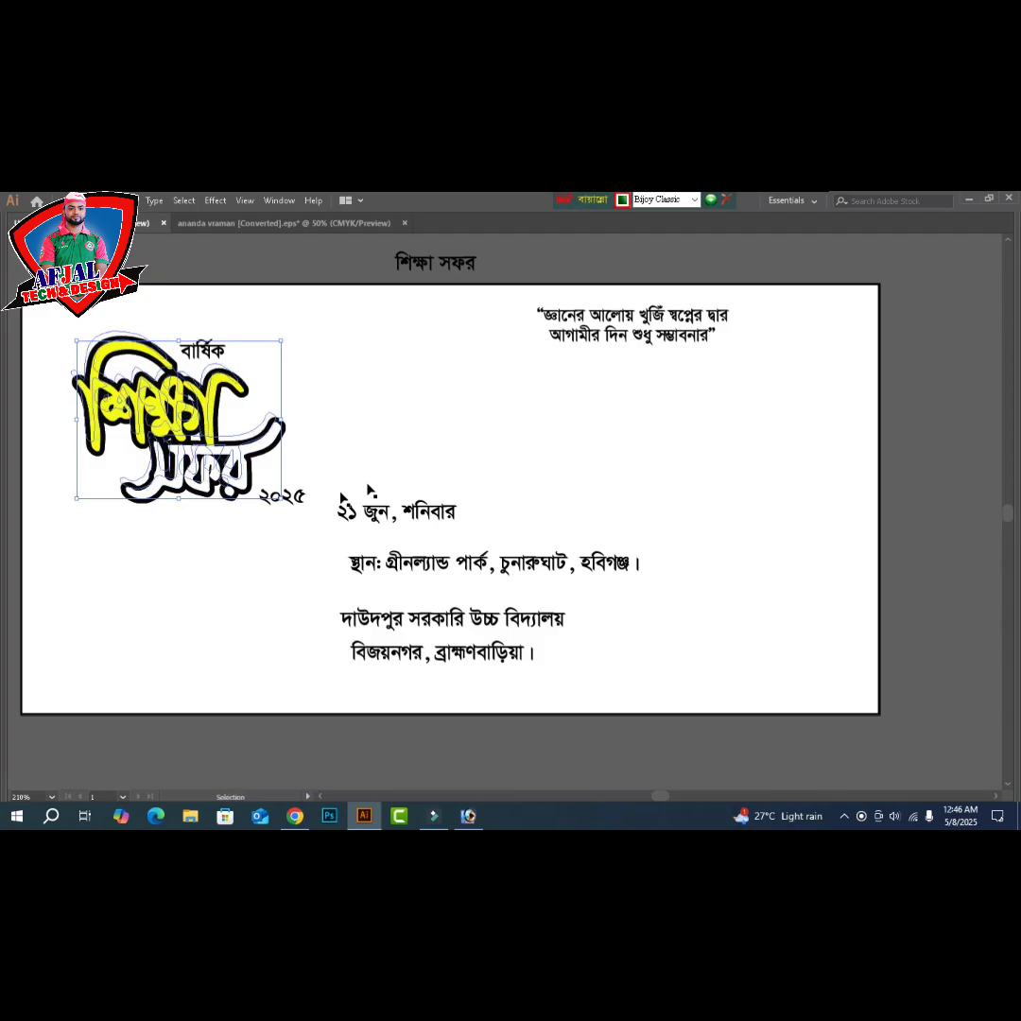
left_click_drag(284, 498, 192, 501)
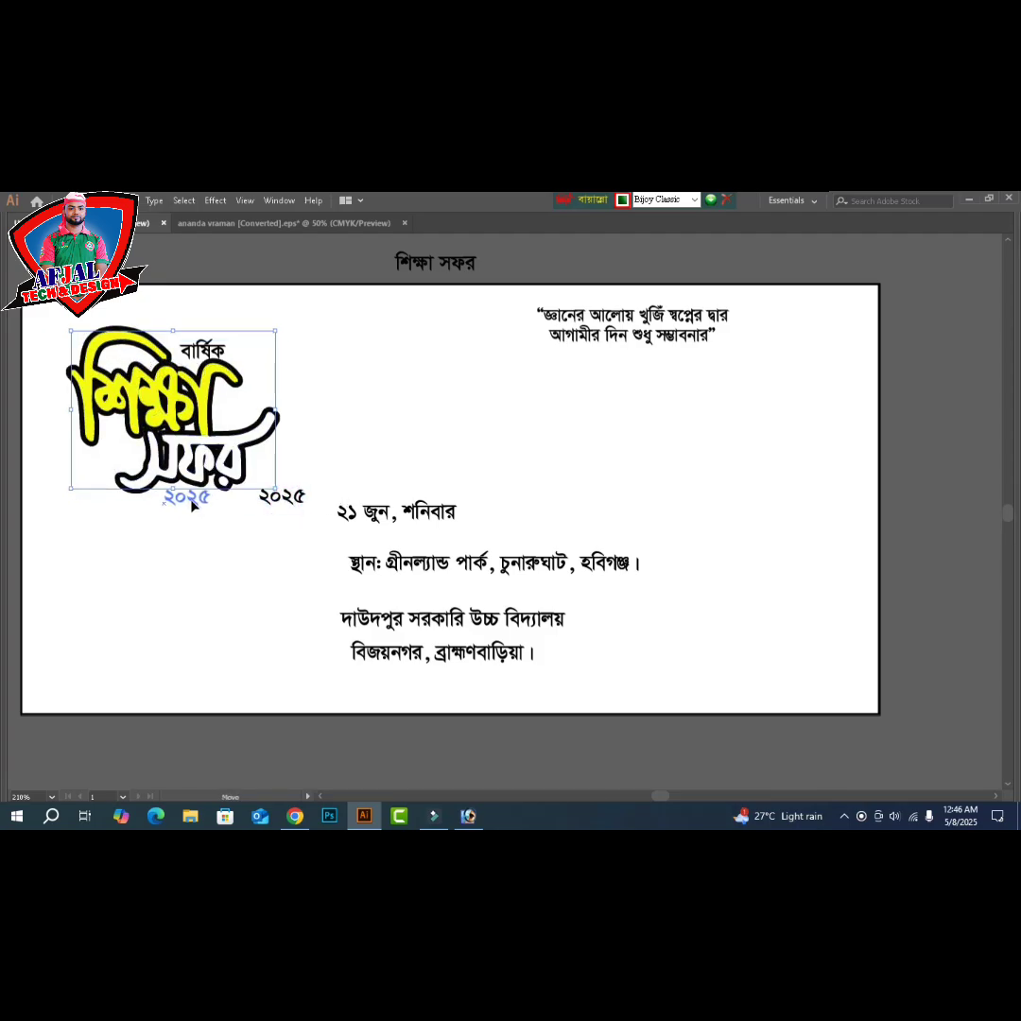
- Move the date line to the banner's lower left and the venue line slightly down and to the right
left_click_drag(376, 522, 176, 659)
left_click_drag(428, 564, 509, 592)
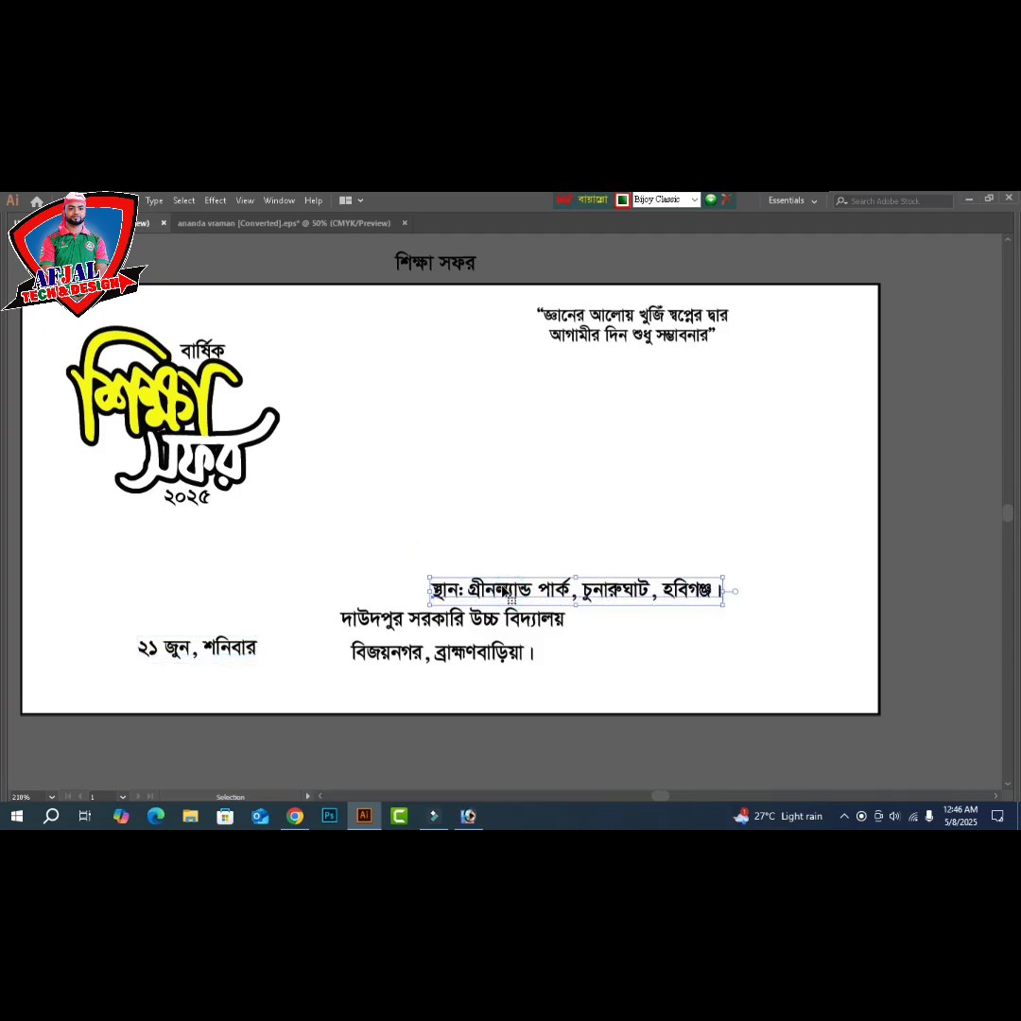
key("Tab")
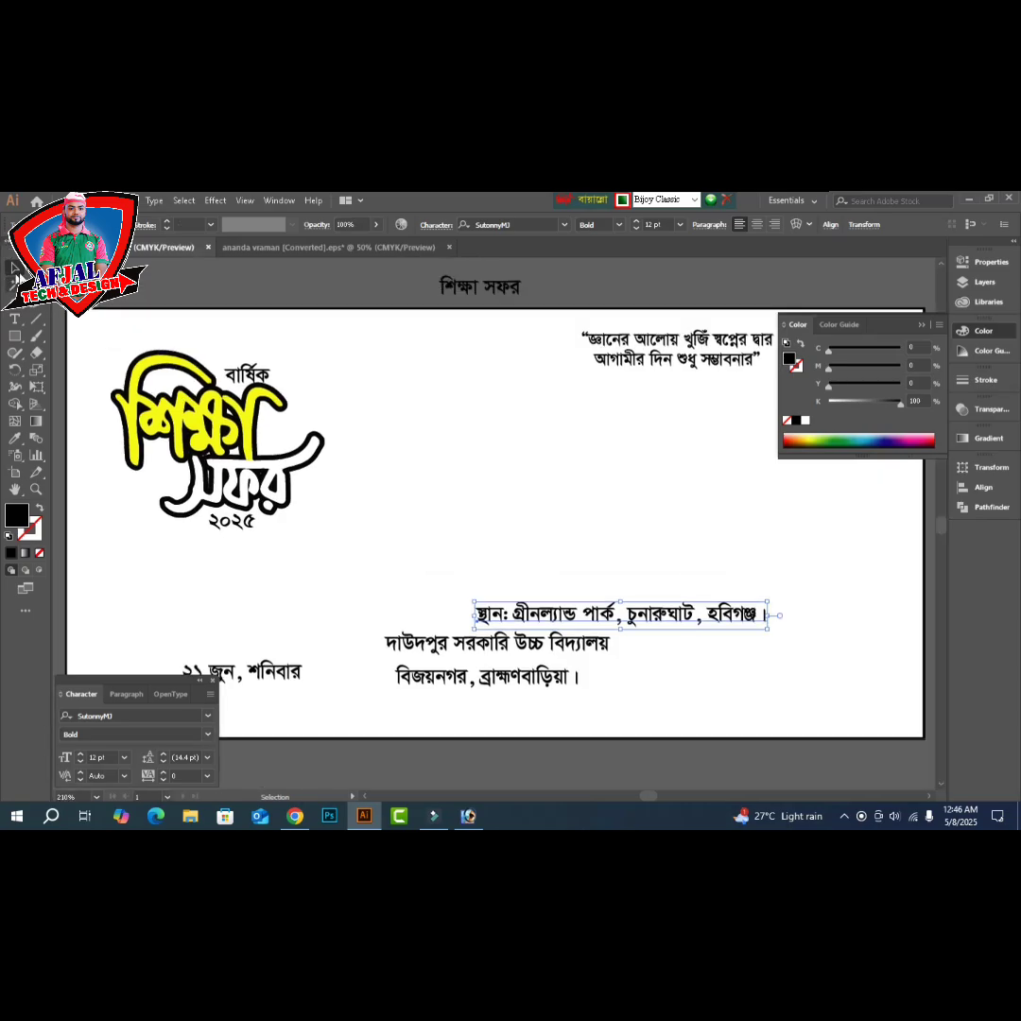
key("ctrl+shift+a")
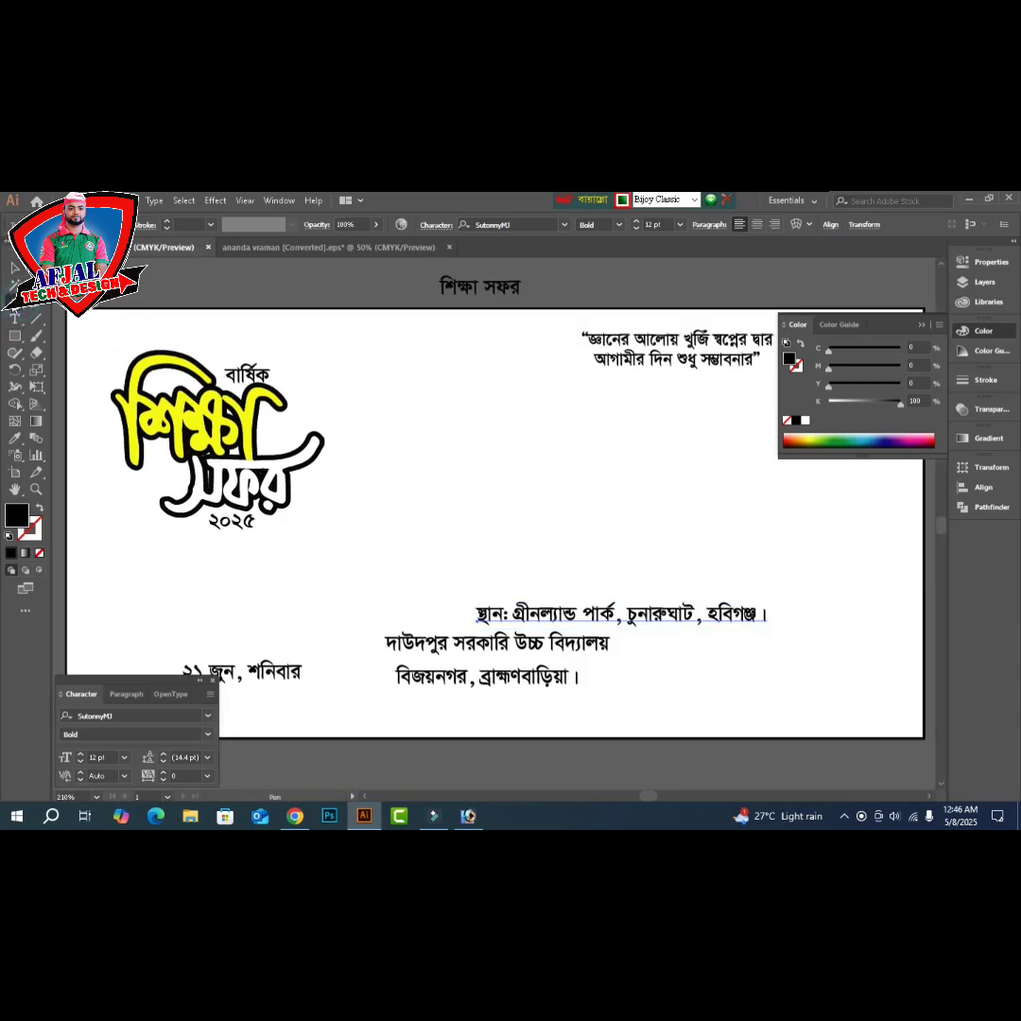
key("Tab")
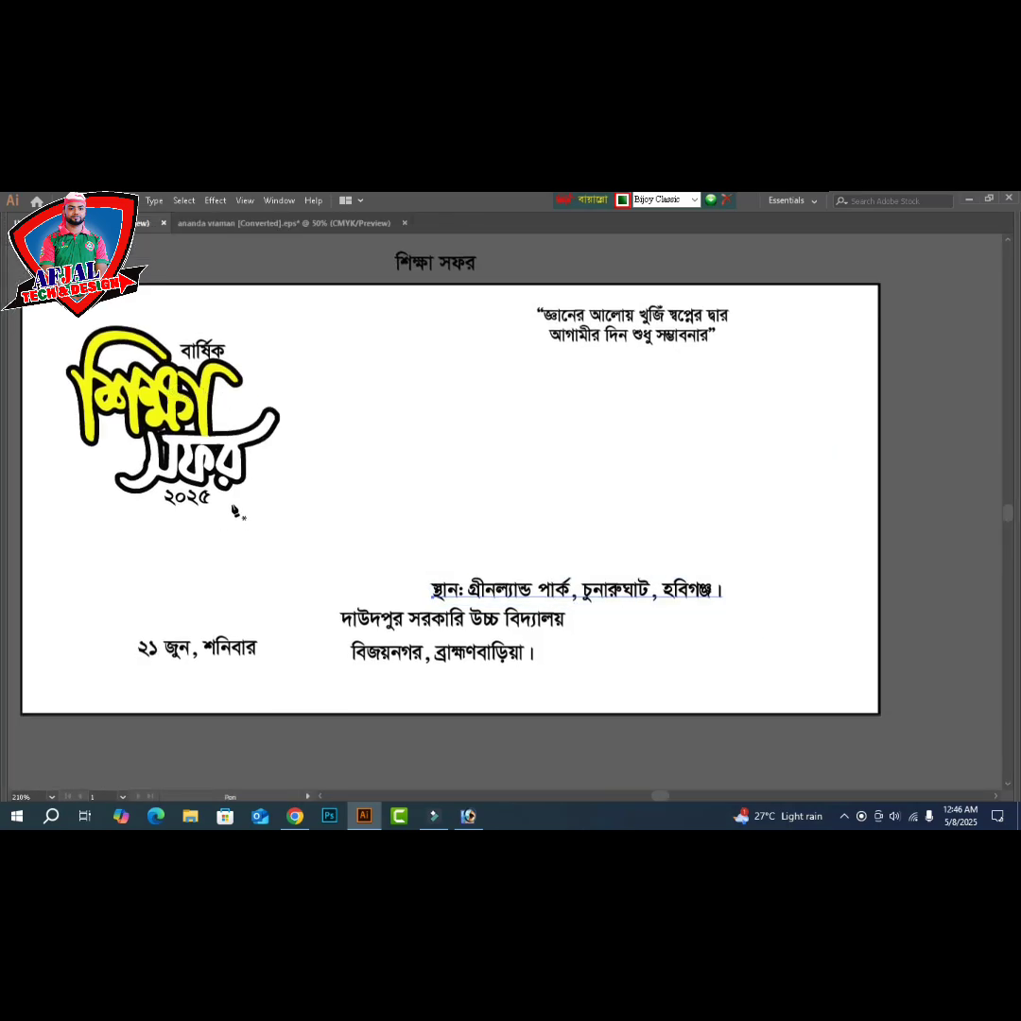
key("i")
key("v")
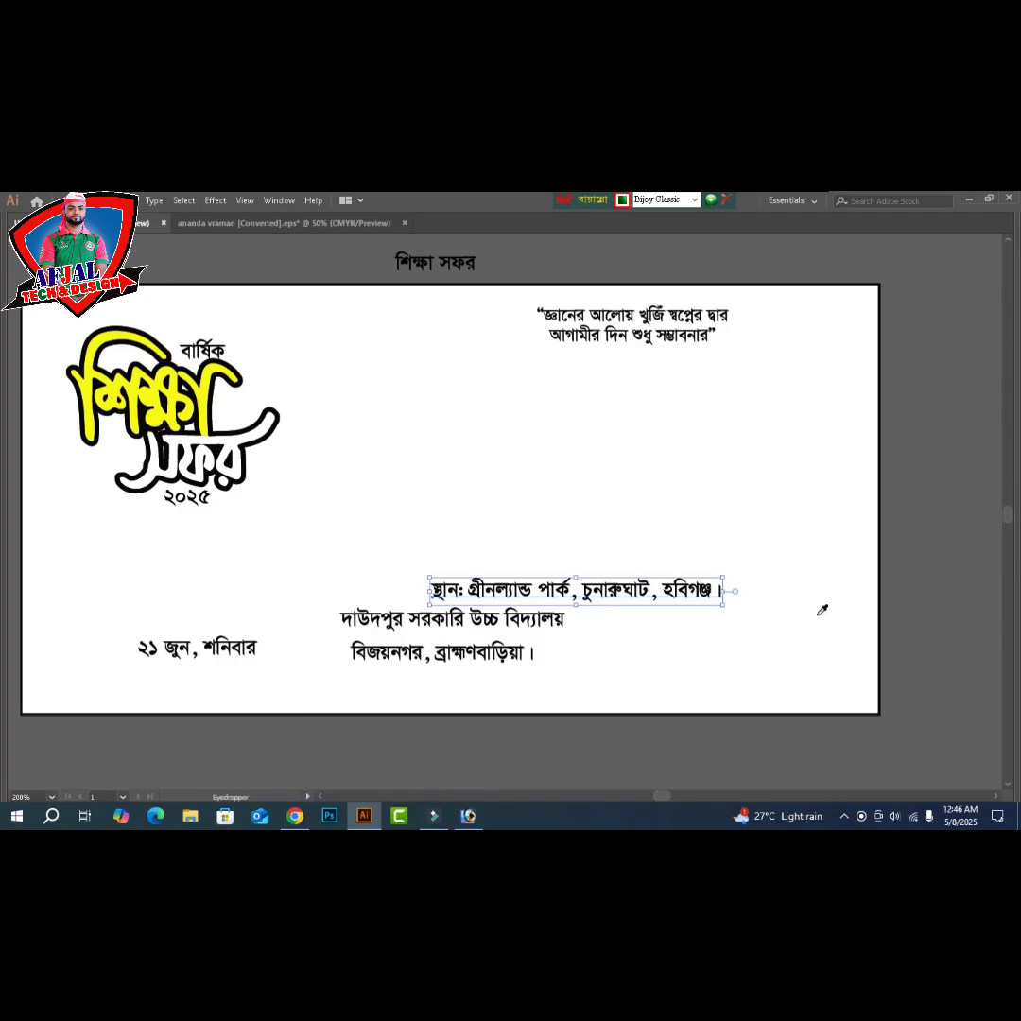
key("ctrl+minus")
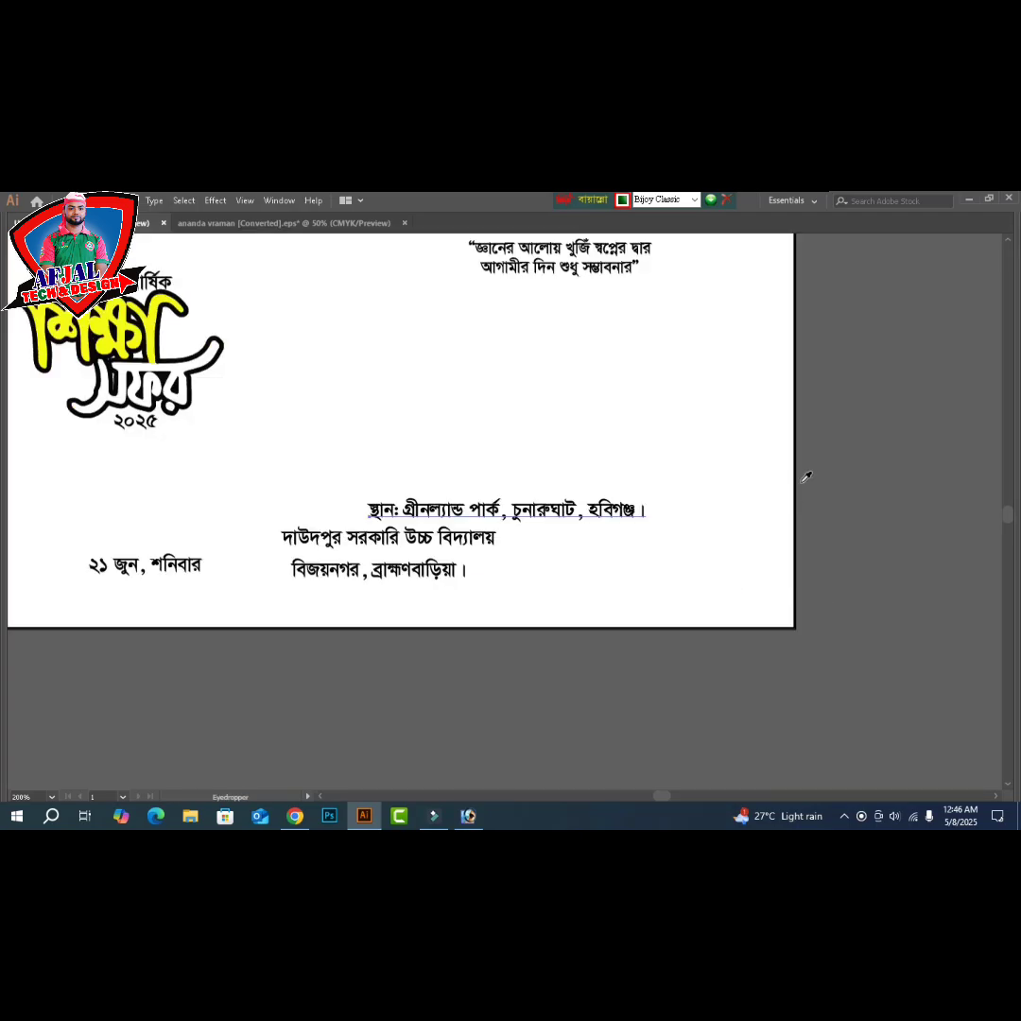
key("ctrl+alt+n")
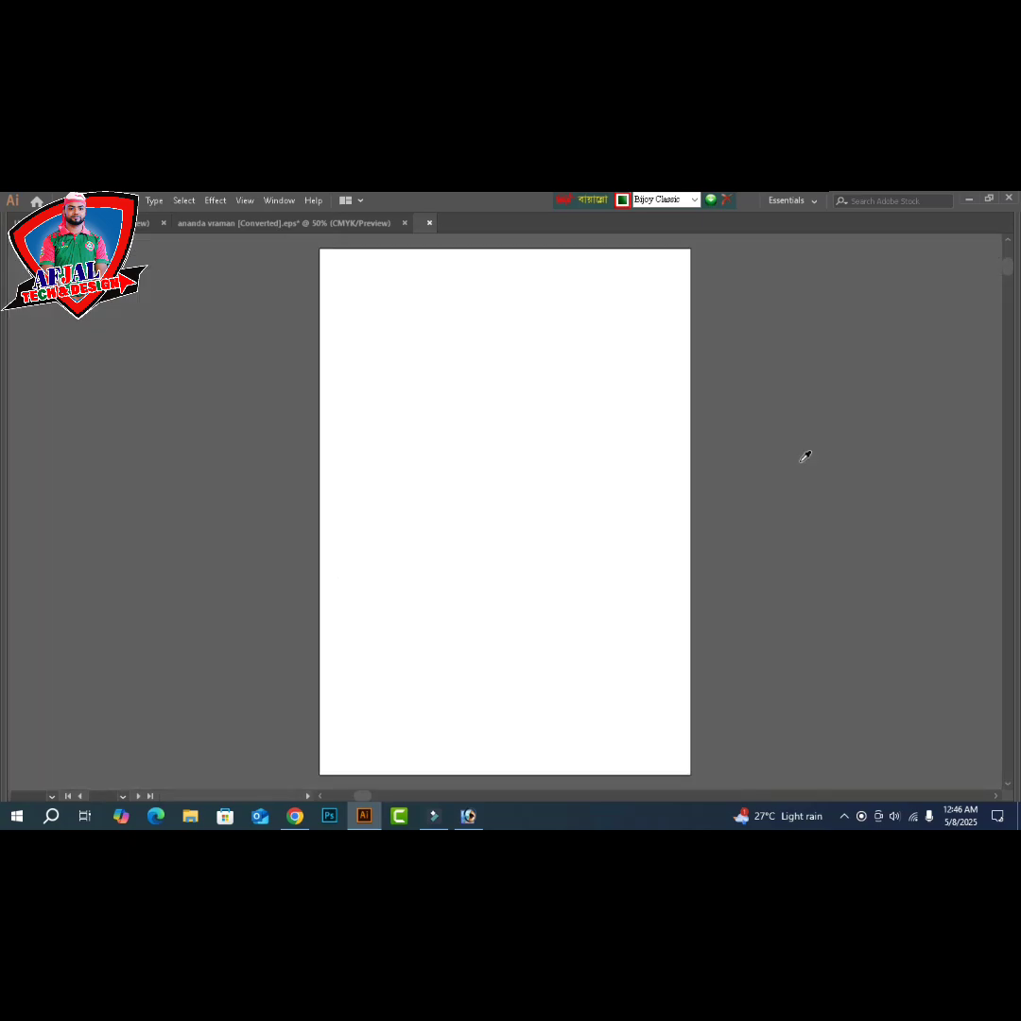
key("ctrl+w")
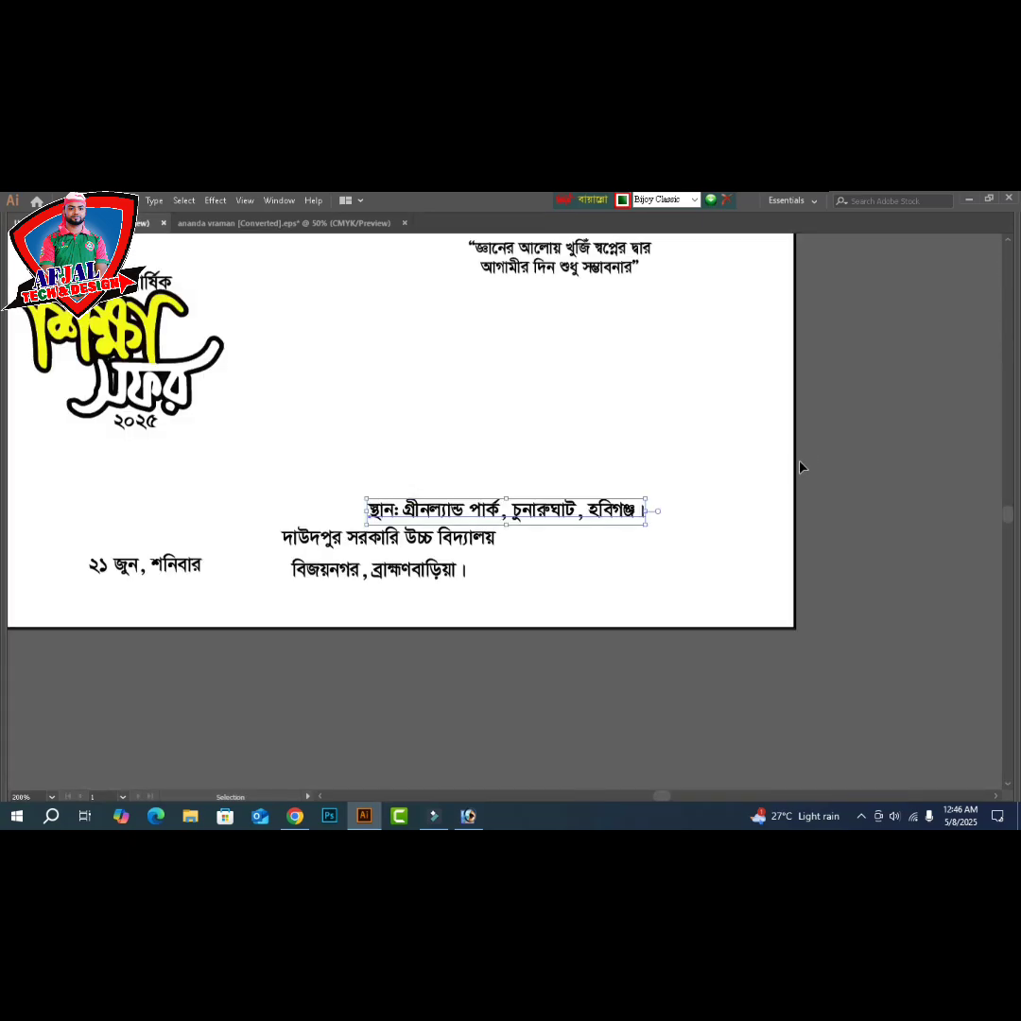
key("ctrl+alt+n")
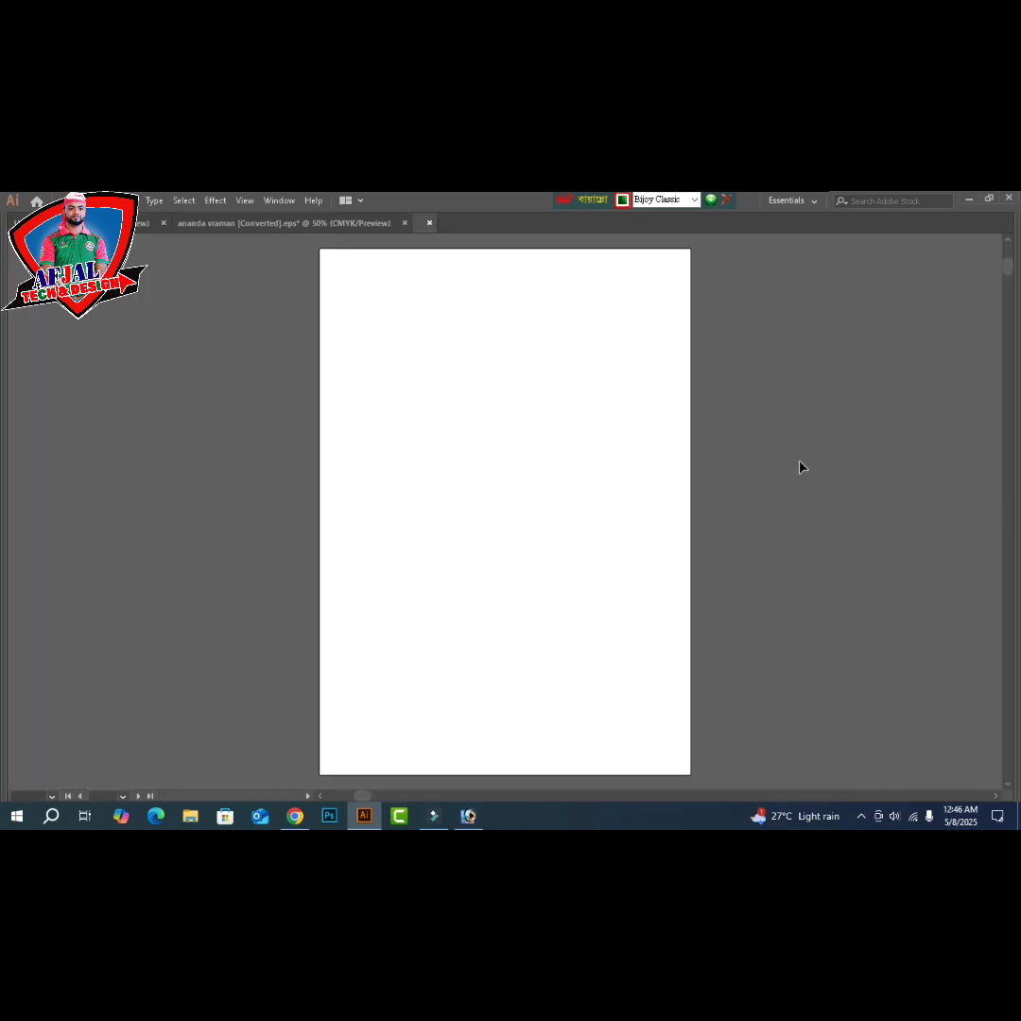
key("ctrl+w")
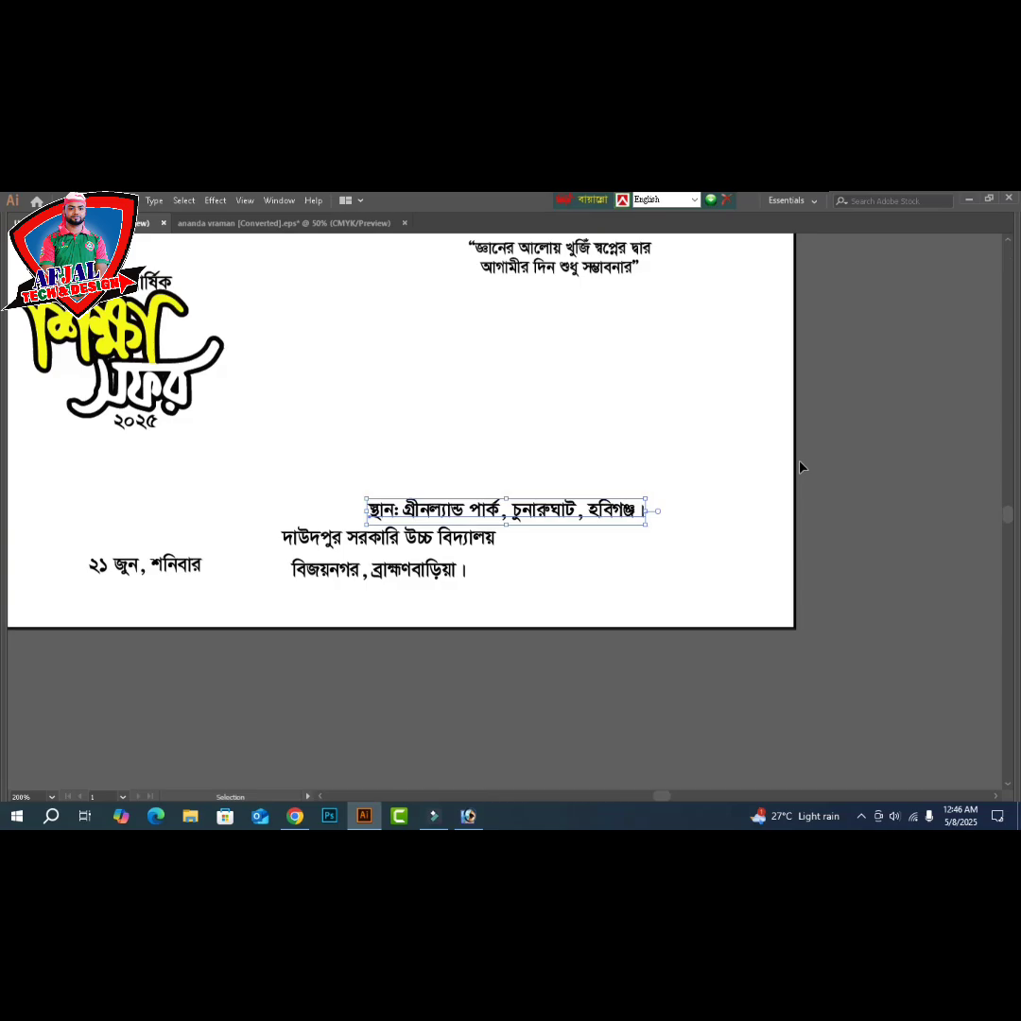
- Duplicate the banner's background rectangle in place and shorten the copy from its bottom edge to about 1.71 in high
left_click(832, 382)
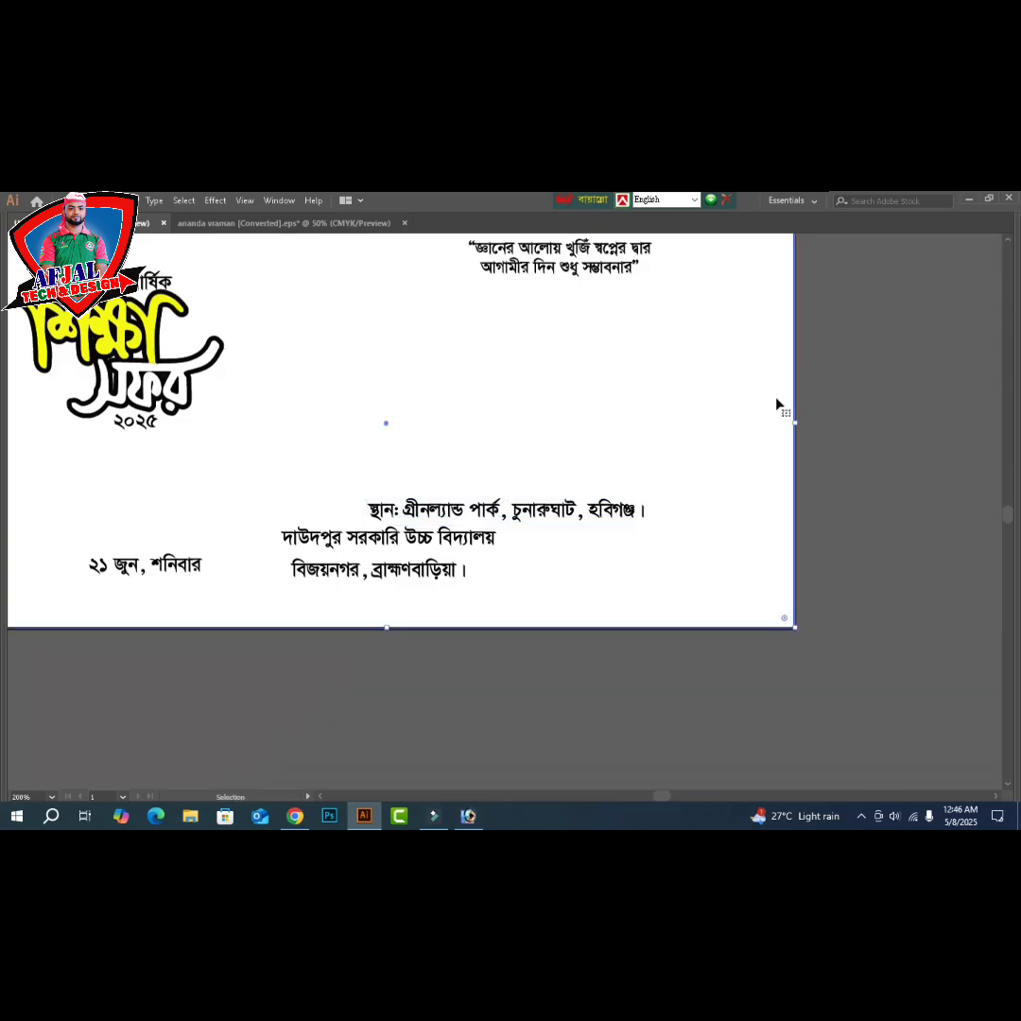
key("space")
left_click_drag(502, 395, 699, 490)
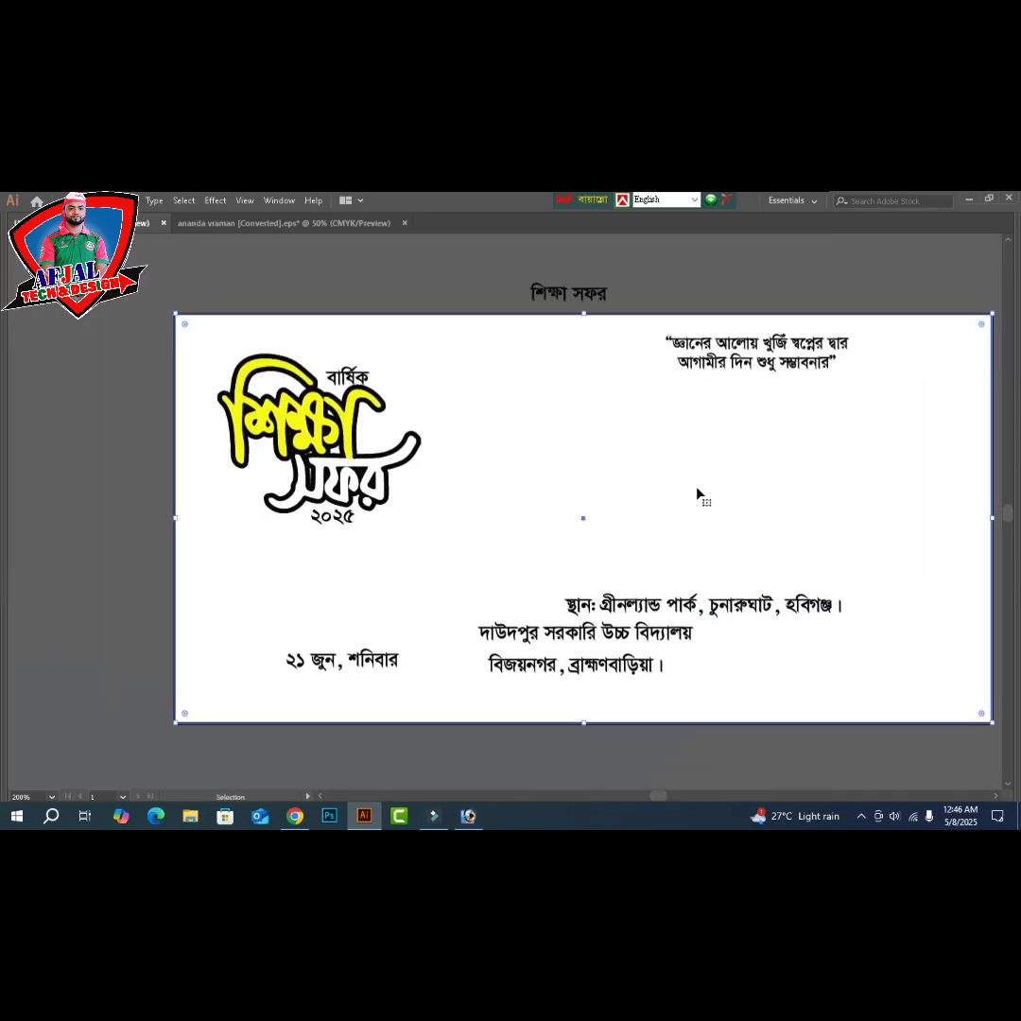
key("a")
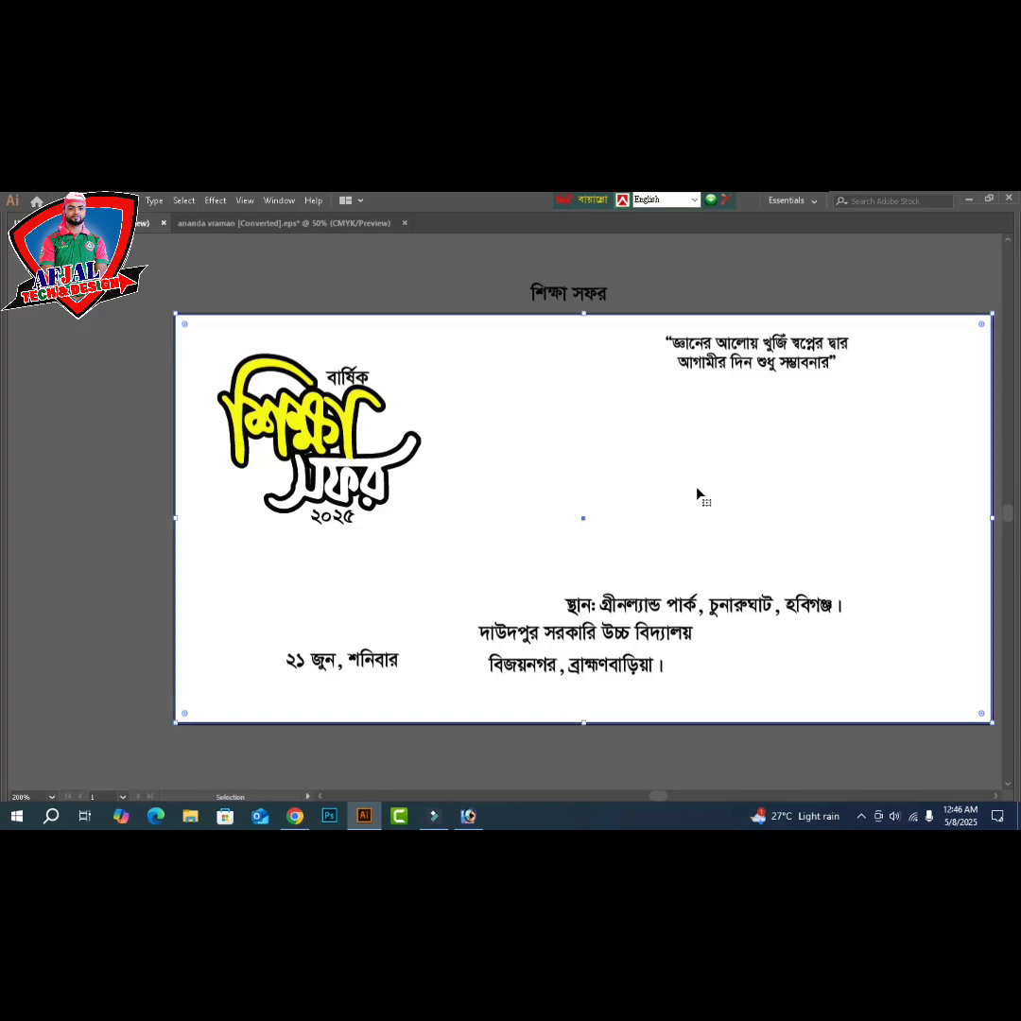
key("v")
left_click_drag(584, 723, 619, 548)
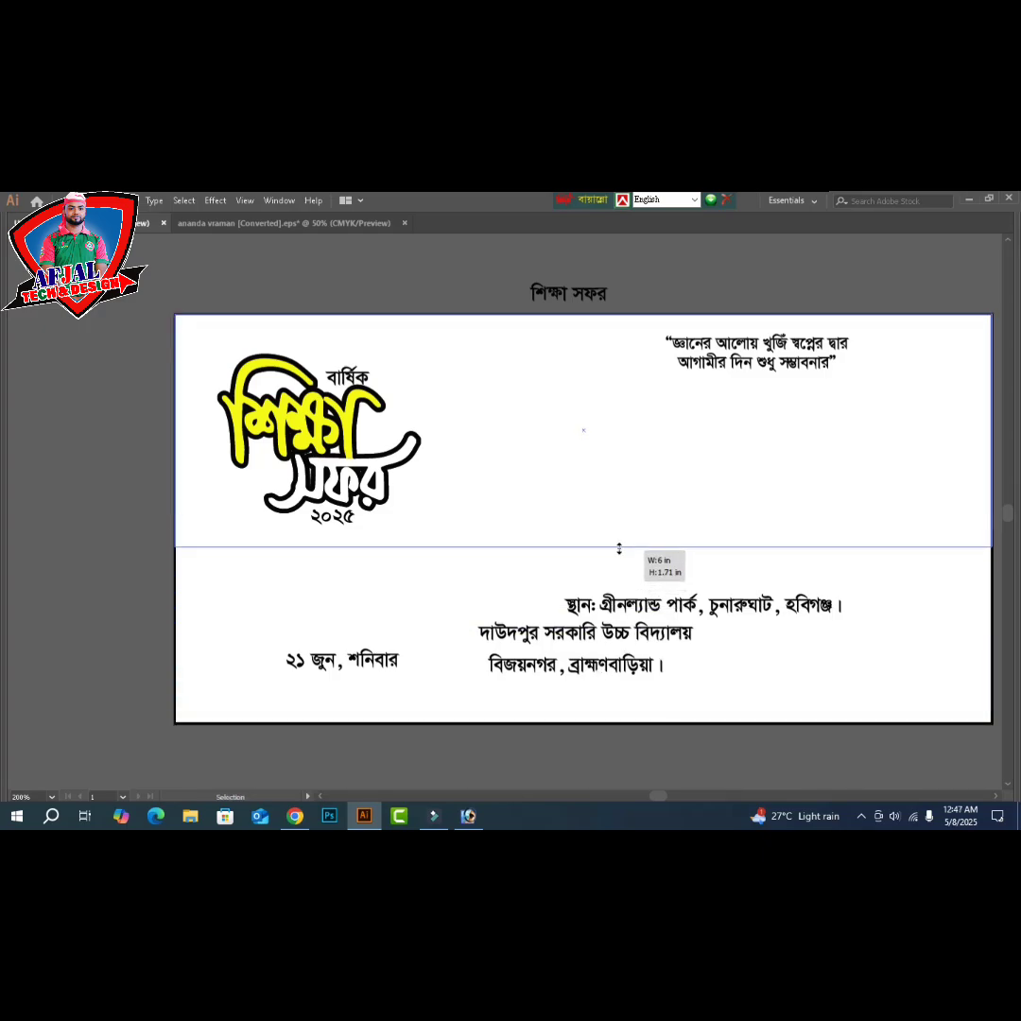
- Raise the lower-right corner of the shortened rectangle so its bottom edge slants upward to the right
key("space")
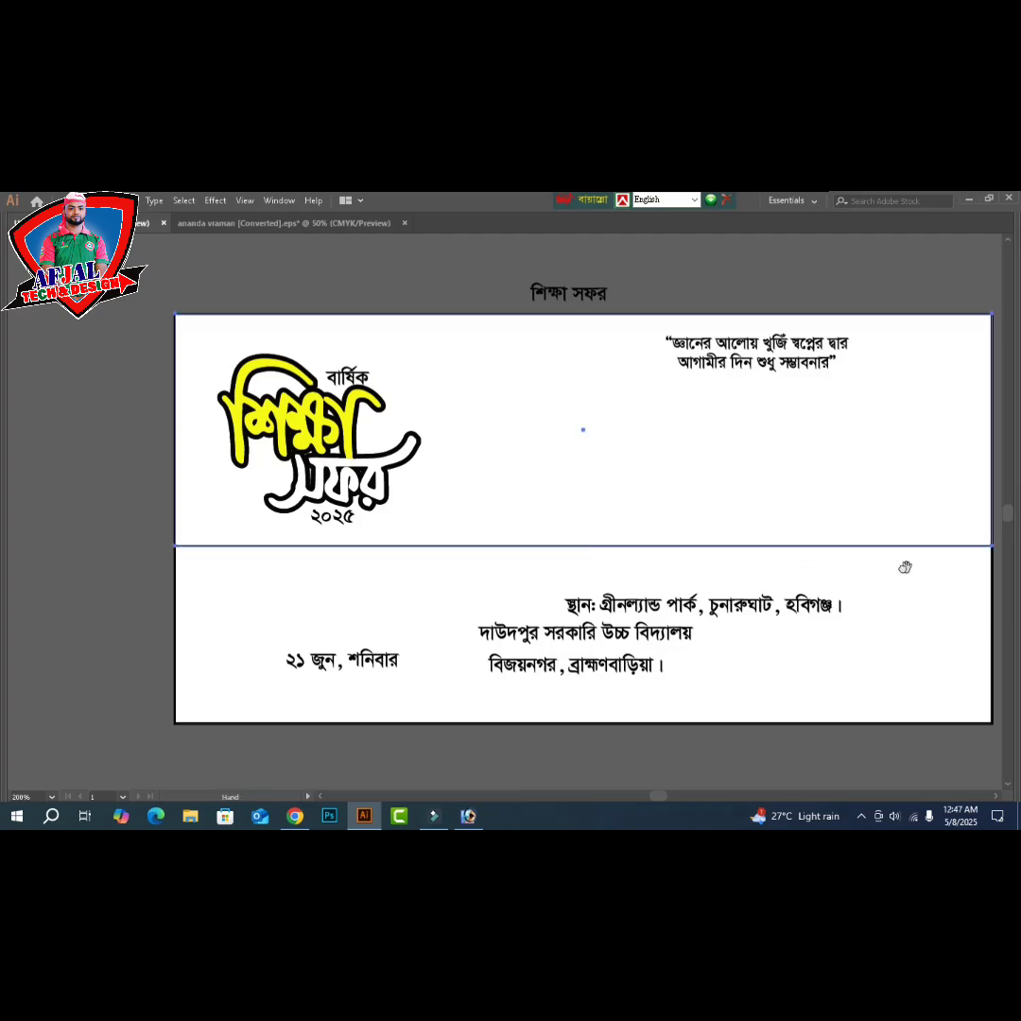
left_click_drag(905, 567, 593, 554)
left_click(809, 565)
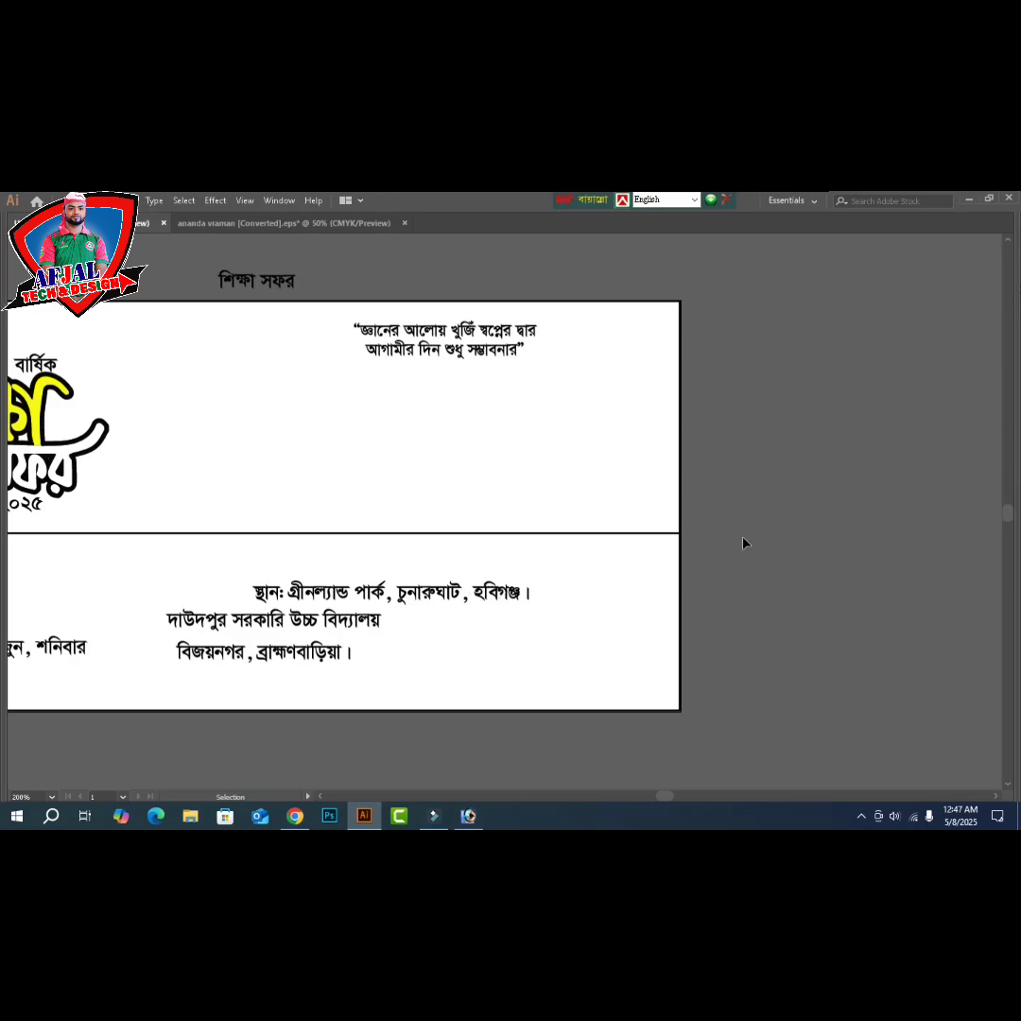
key("a")
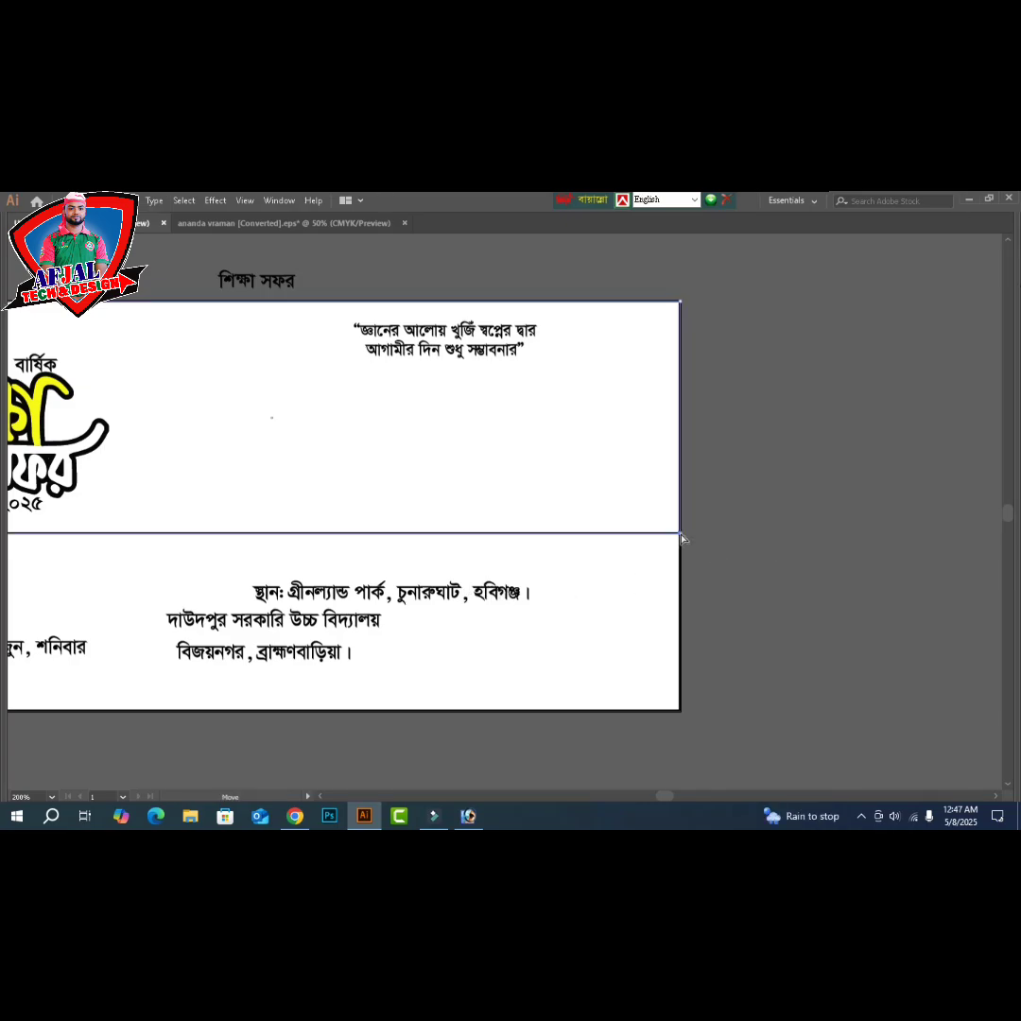
left_click_drag(681, 536, 818, 436)
key("space")
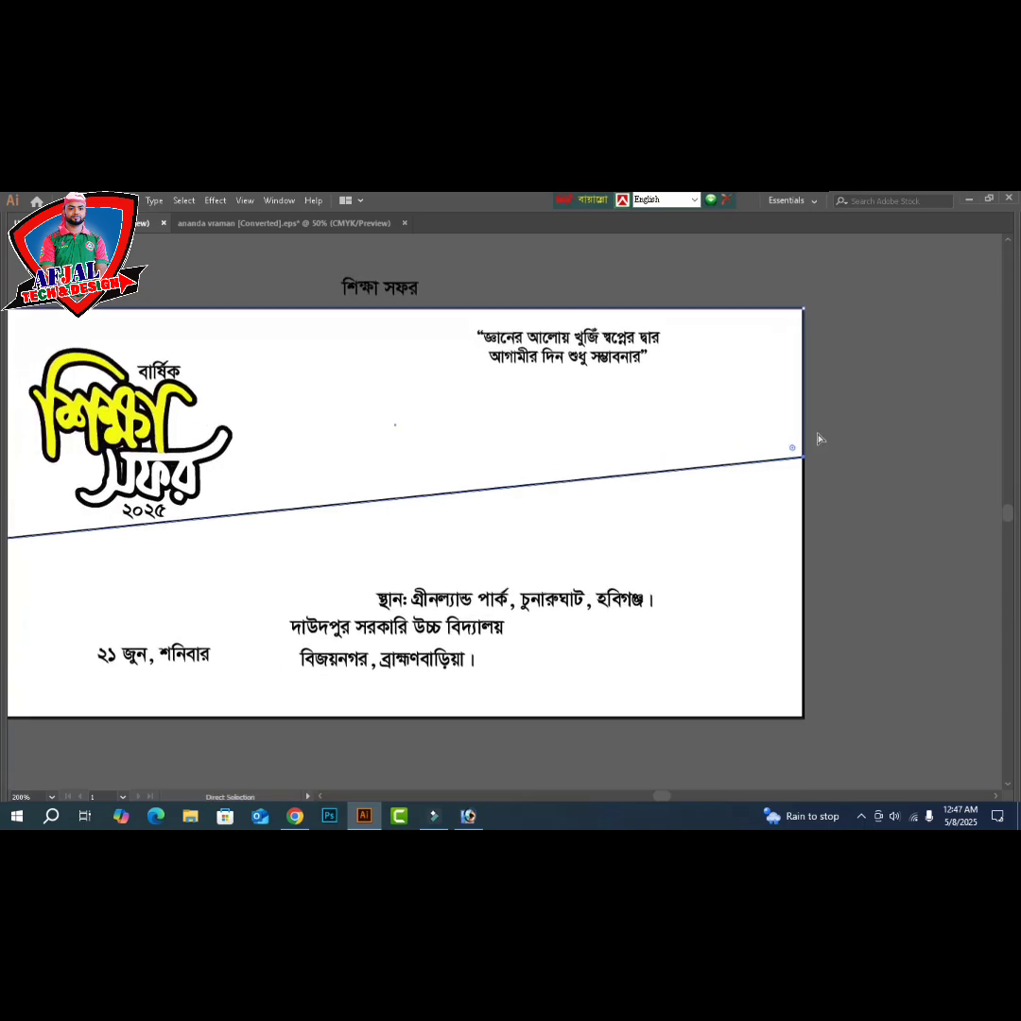
key("v")
- Remove the stroke from the slanted shape
key("ctrl+minus")
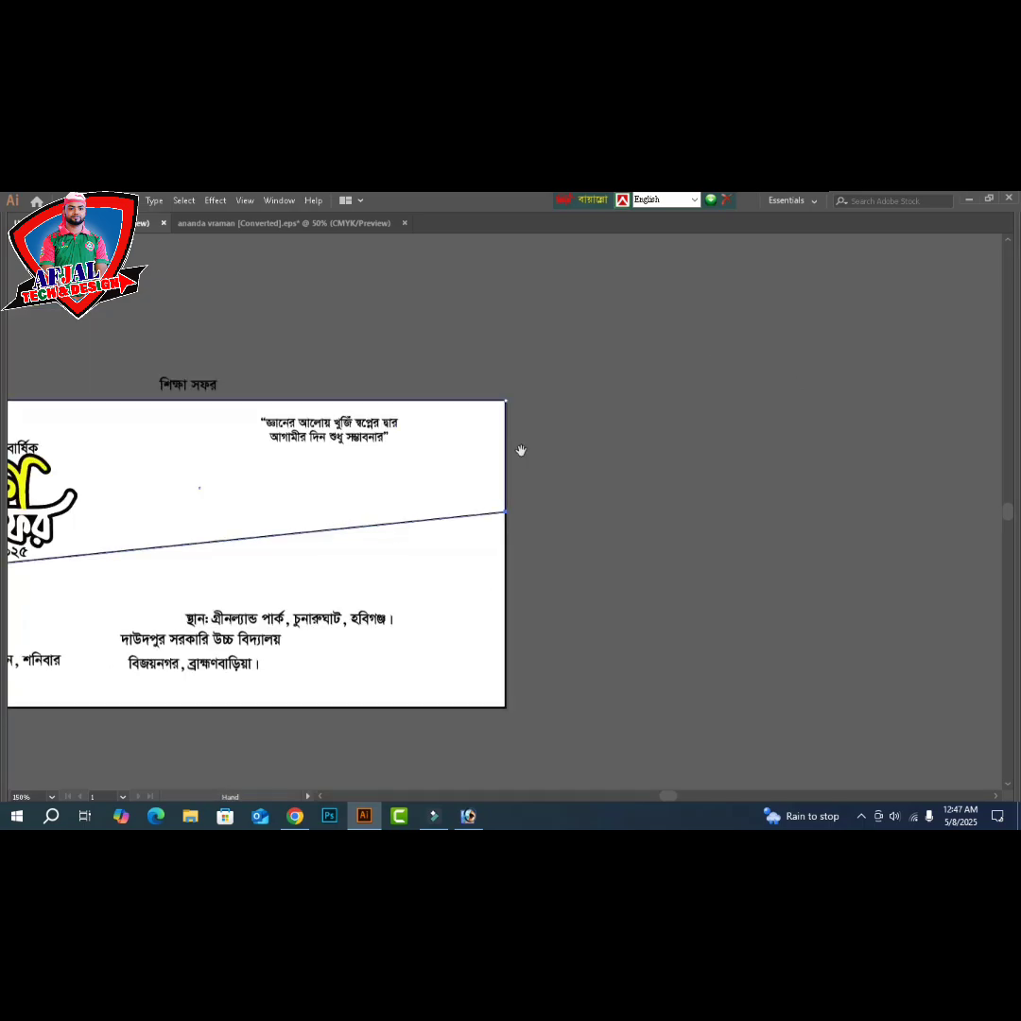
key("space")
left_click_drag(504, 448, 805, 447)
key("Tab")
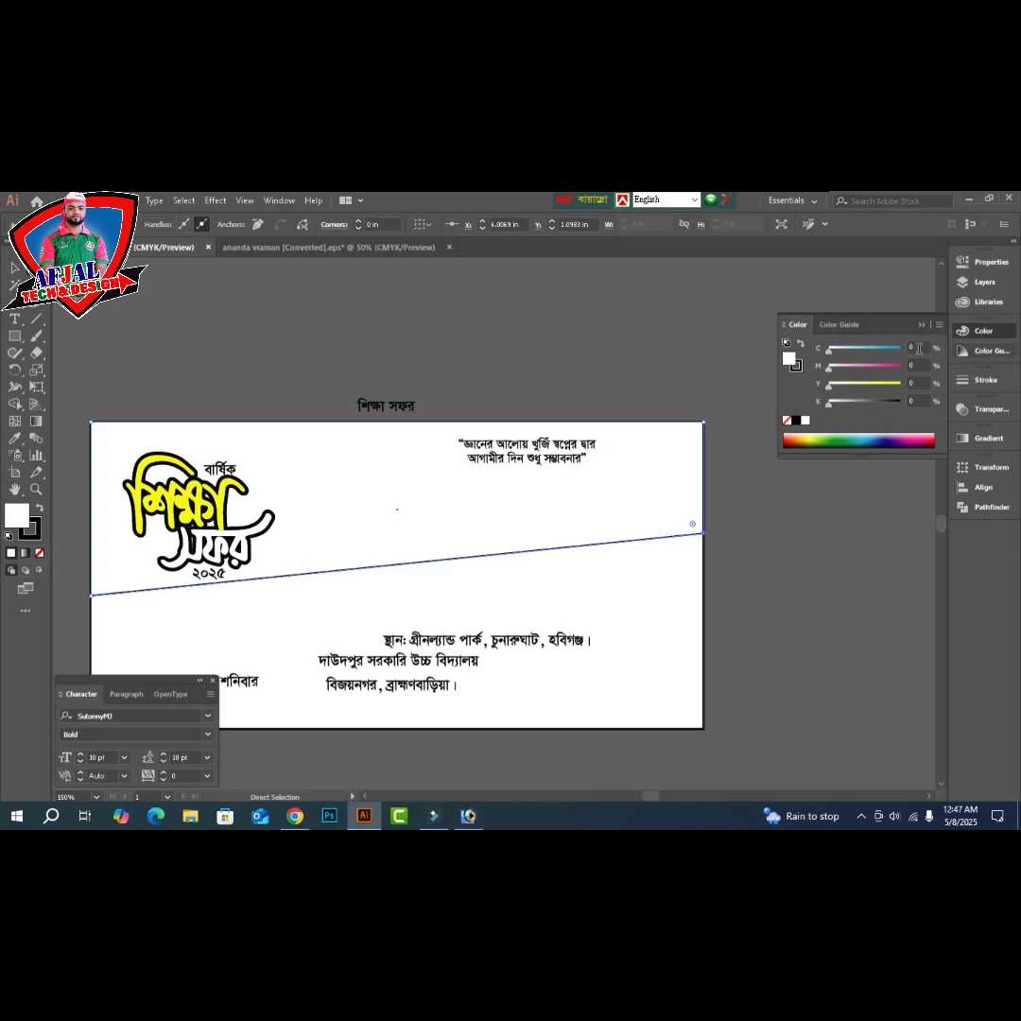
left_click(798, 367)
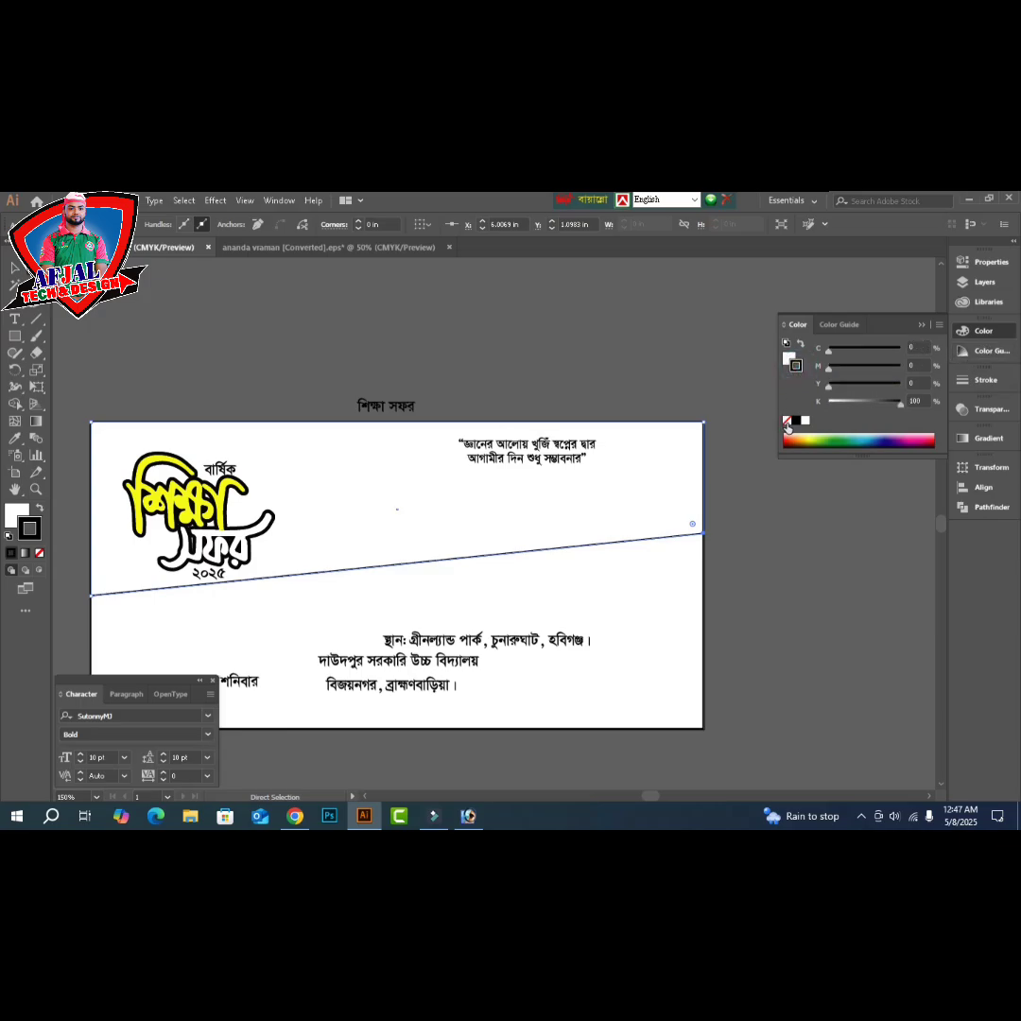
left_click(786, 420)
- Fill the slanted shape with green, using C 100, M 20, Y 100
left_click(788, 358)
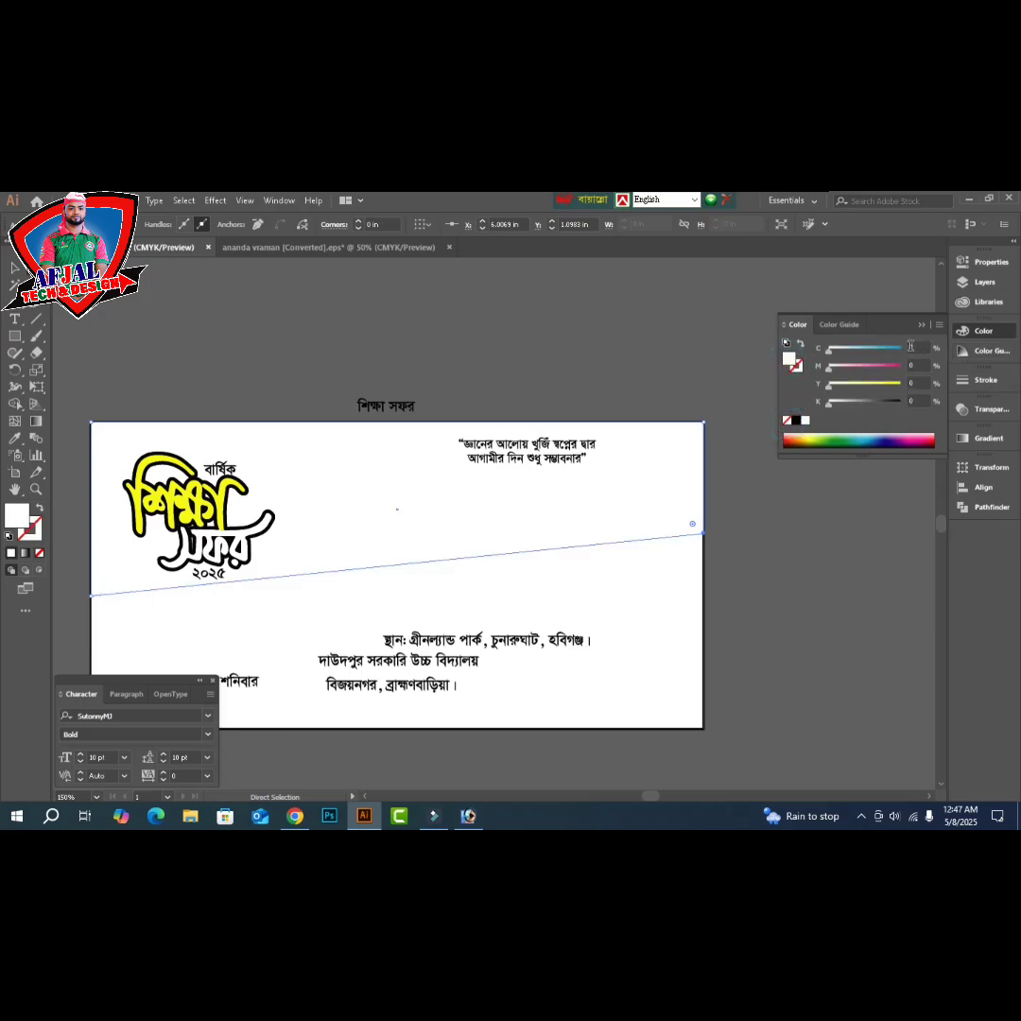
type("100")
key("Tab")
type("20")
key("Tab")
type("100")
key("Tab")
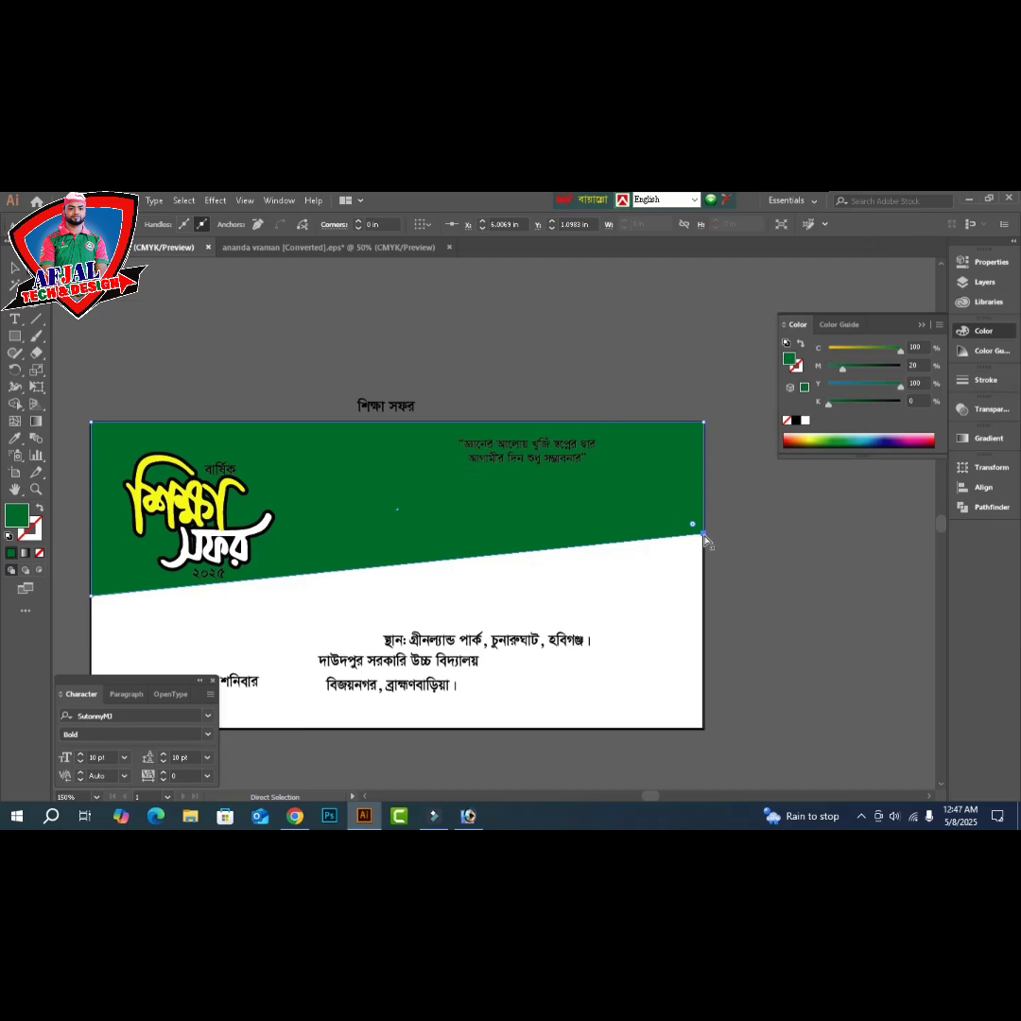
- Lower the green shape's bottom-right corner slightly to soften the slope of its edge
left_click_drag(704, 540, 704, 547)
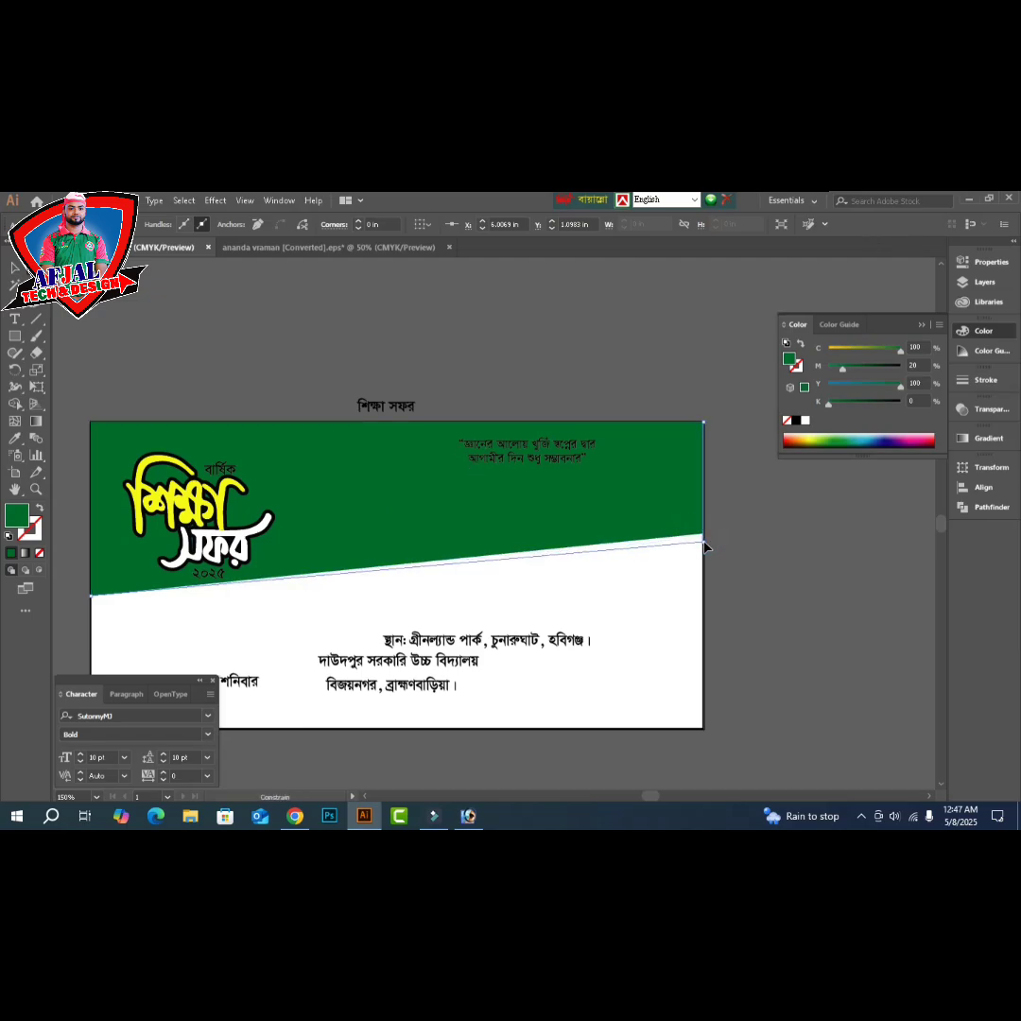
left_click(817, 548)
left_click_drag(126, 370, 296, 383)
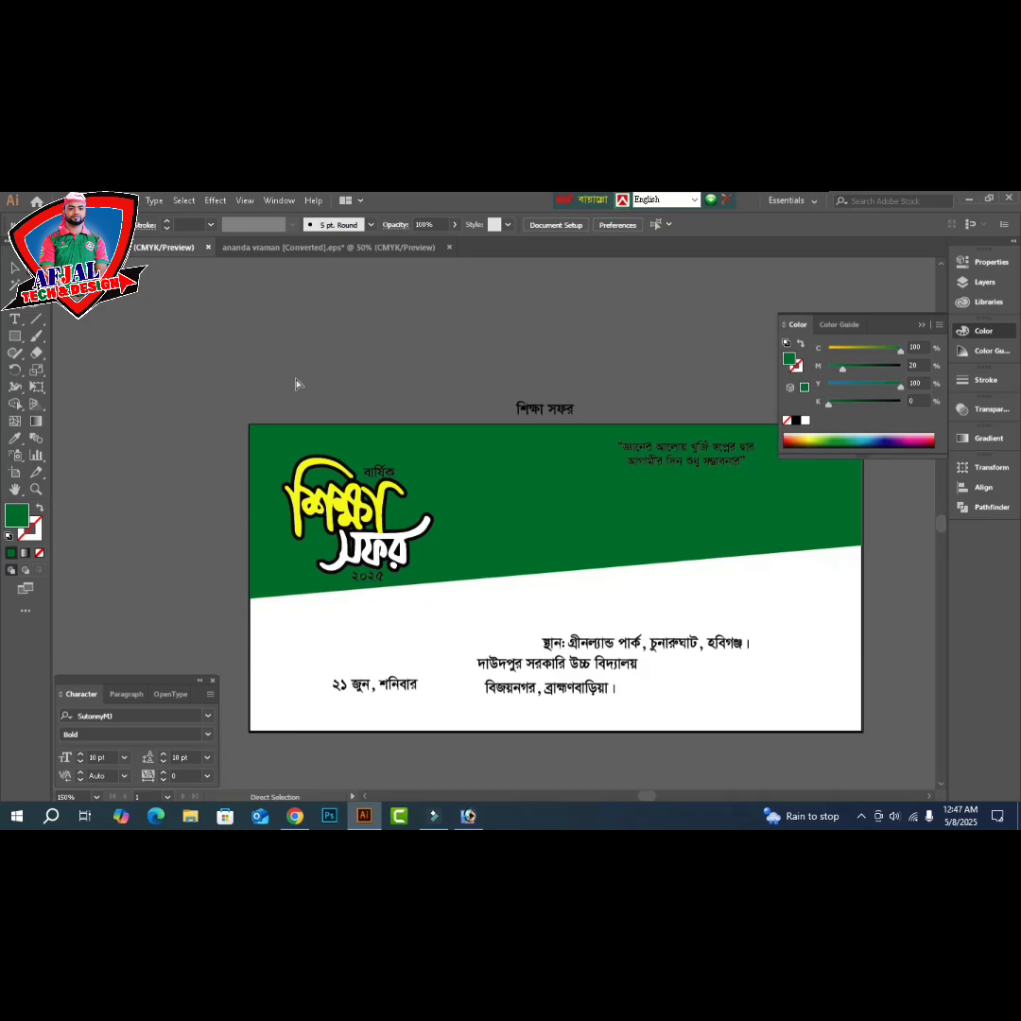
- Move "বার্ষিক" to the left so it sits under the top arch of the yellow title lettering
key("space")
left_click_drag(344, 569, 358, 543)
left_click_drag(396, 445, 340, 448)
left_click(229, 379)
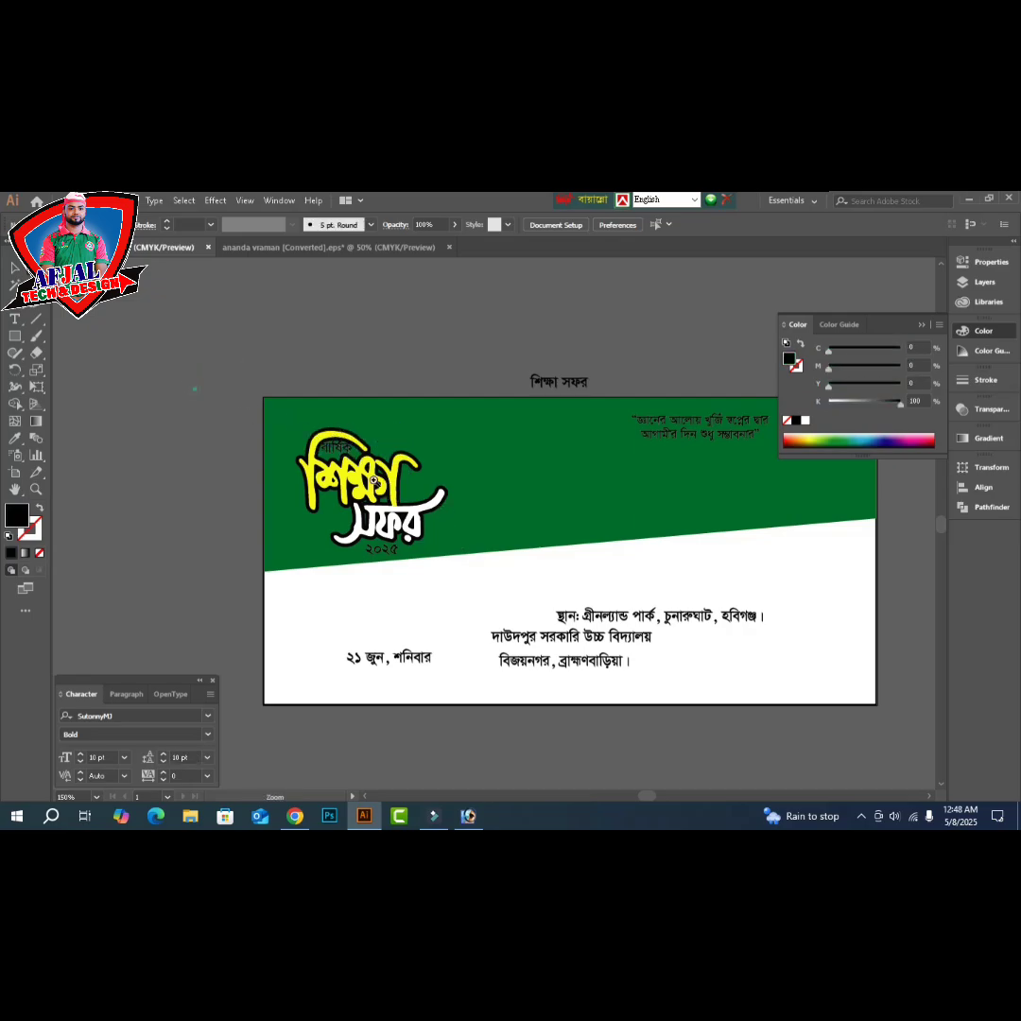
left_click_drag(195, 391, 414, 497)
key("v")
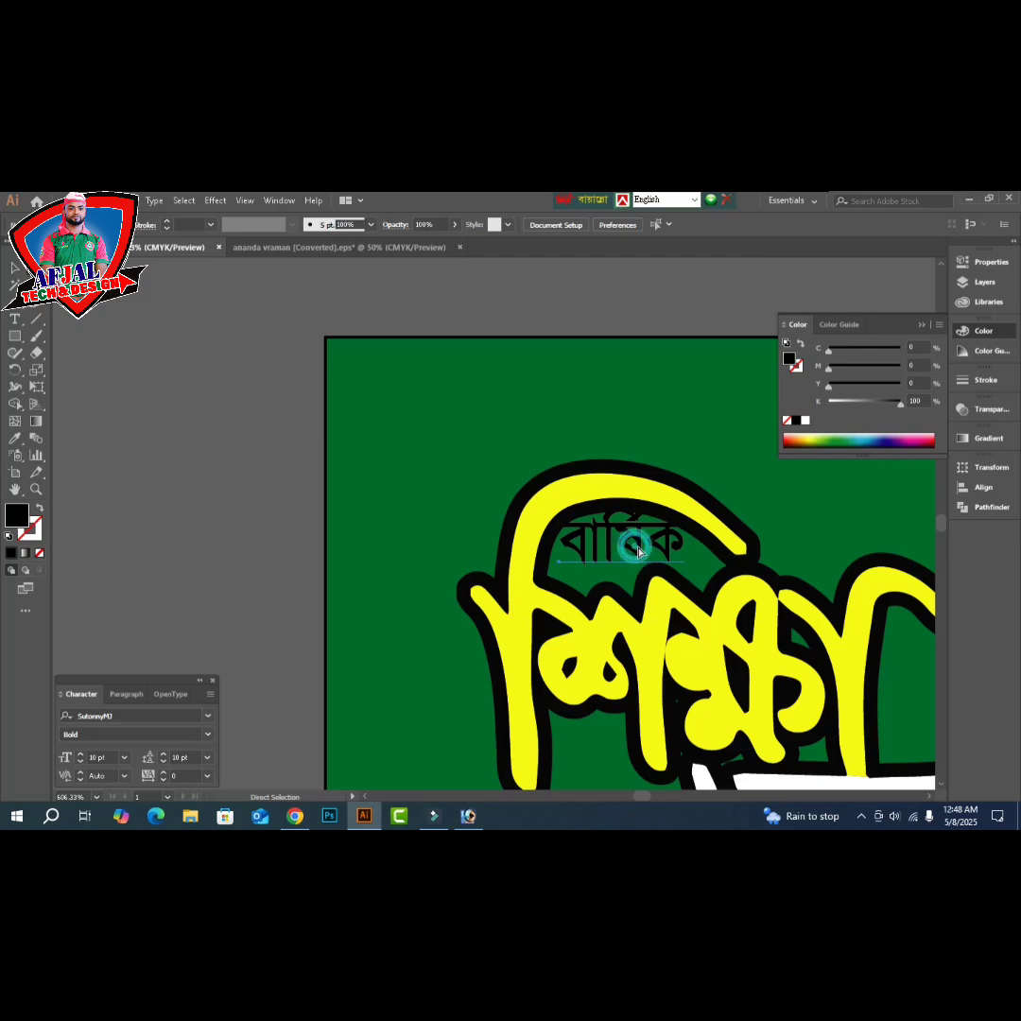
- Move "বার্ষিক" out of the arch to the upper right of the yellow lettering and fill it with white
left_click(652, 545)
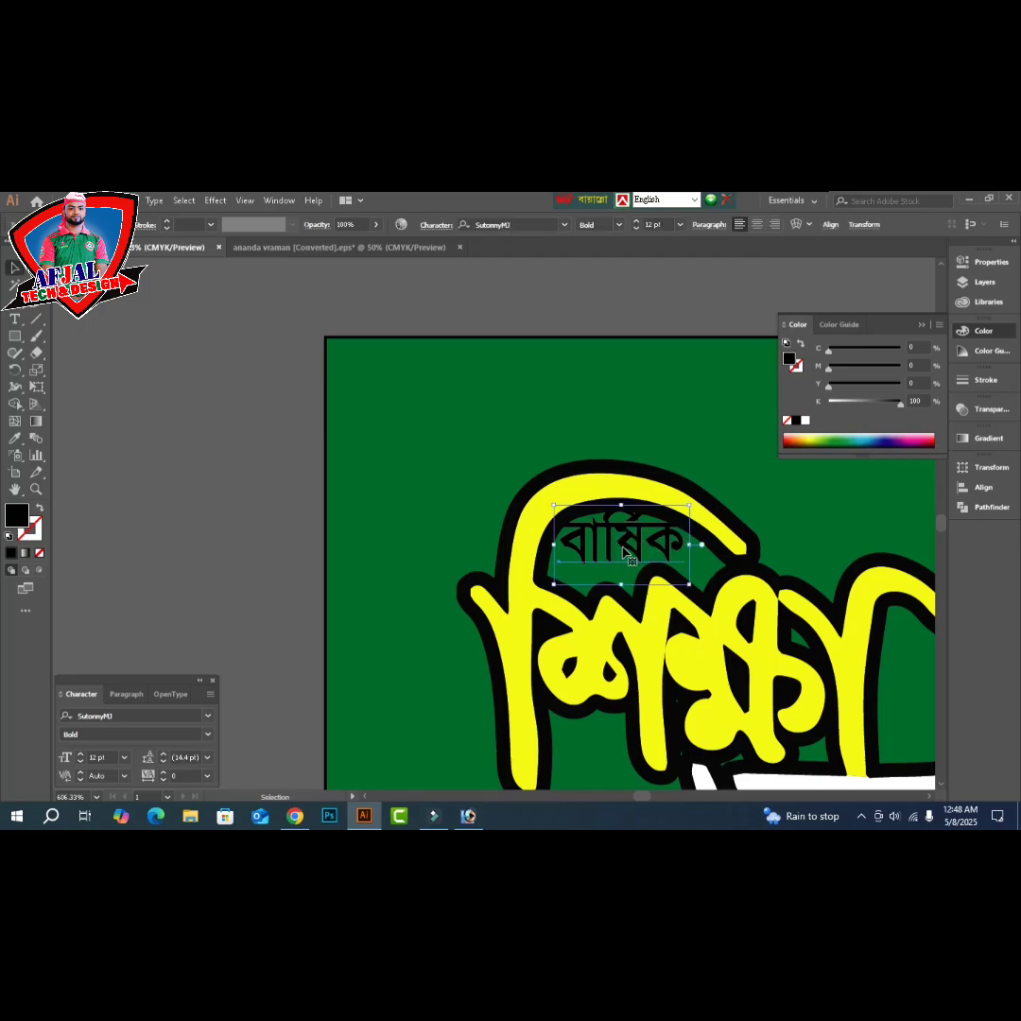
left_click_drag(662, 539, 853, 510)
left_click(805, 423)
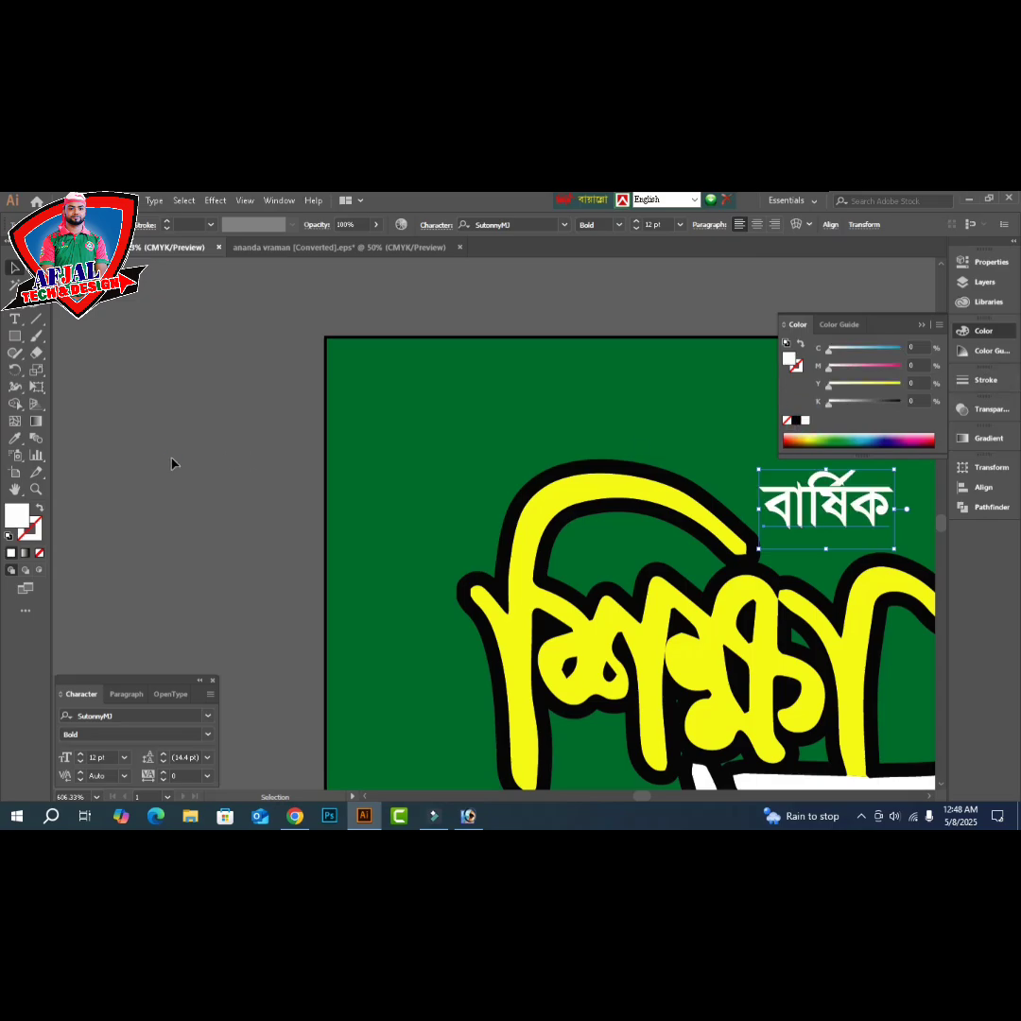
left_click(172, 457)
key("Tab")
key("ctrl+0")
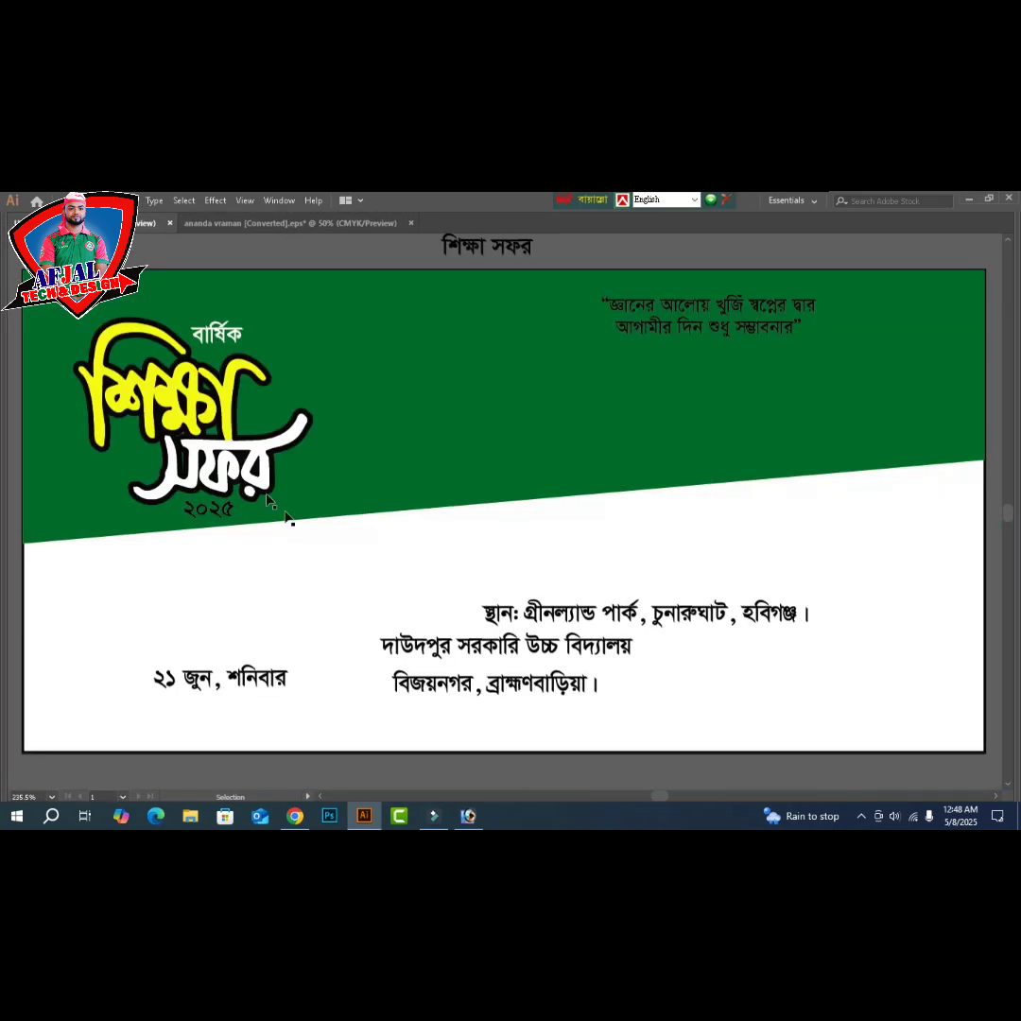
- Raise the date line, remove "২১" from it, and add "২১" as a separate text above "জুন, শনিবার"
scroll(281, 515, "down", 3)
left_click_drag(208, 515, 375, 539)
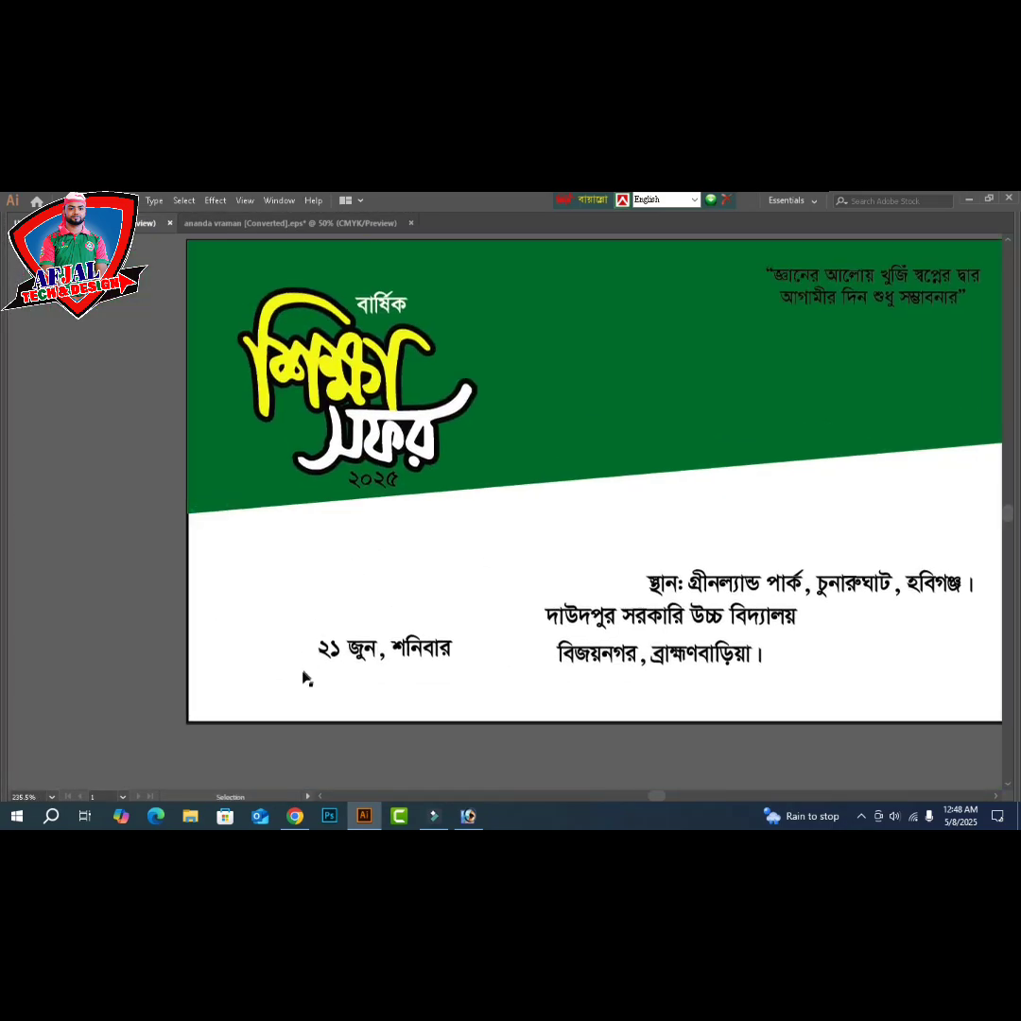
left_click_drag(350, 658, 304, 590)
key("t")
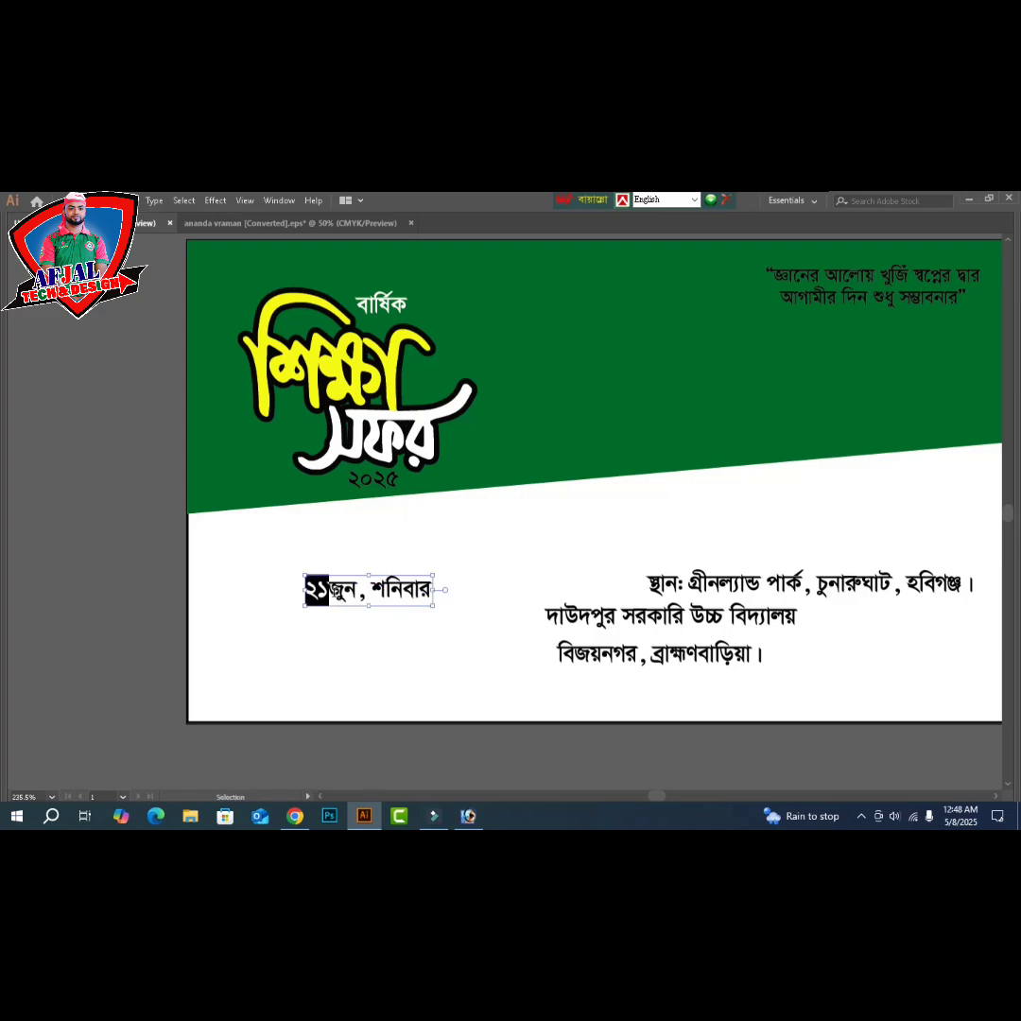
key("BackSpace")
left_click(351, 561, "ctrl")
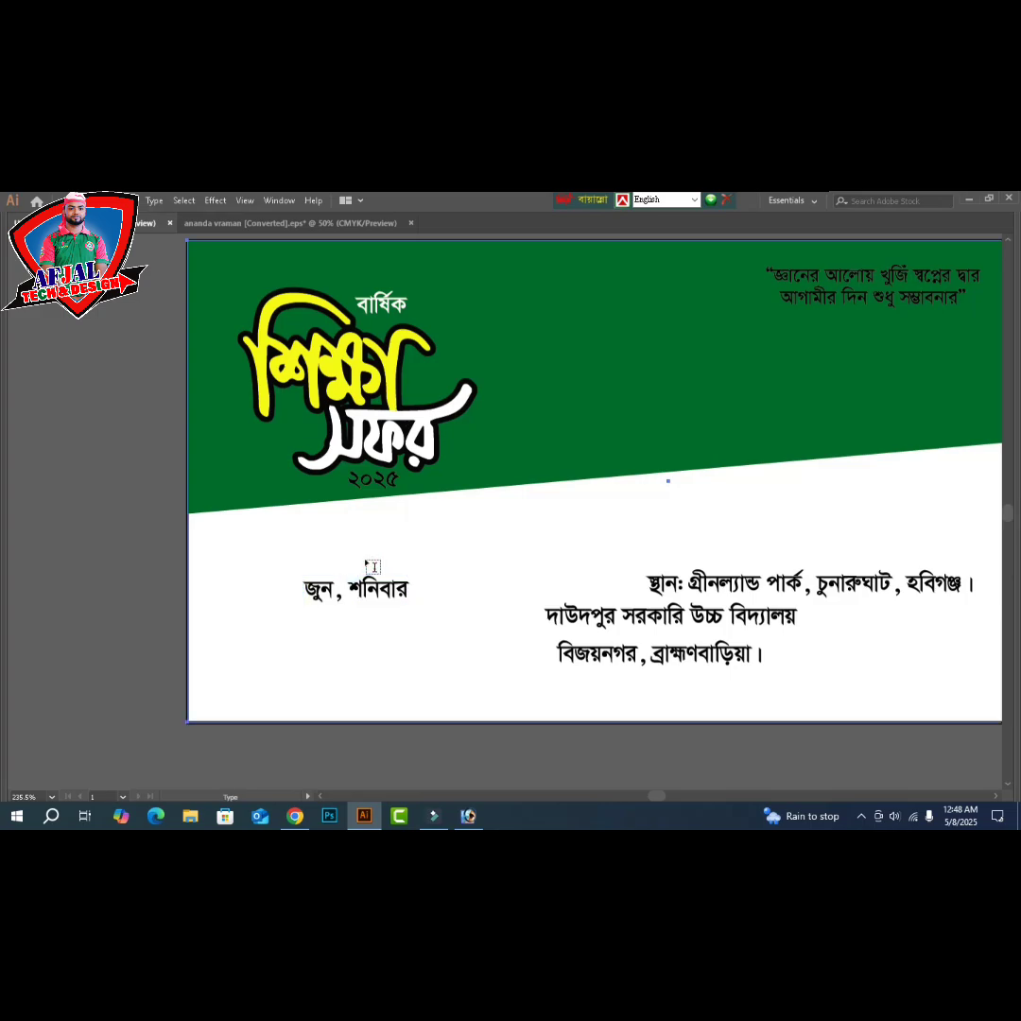
left_click(397, 553)
type("২১")
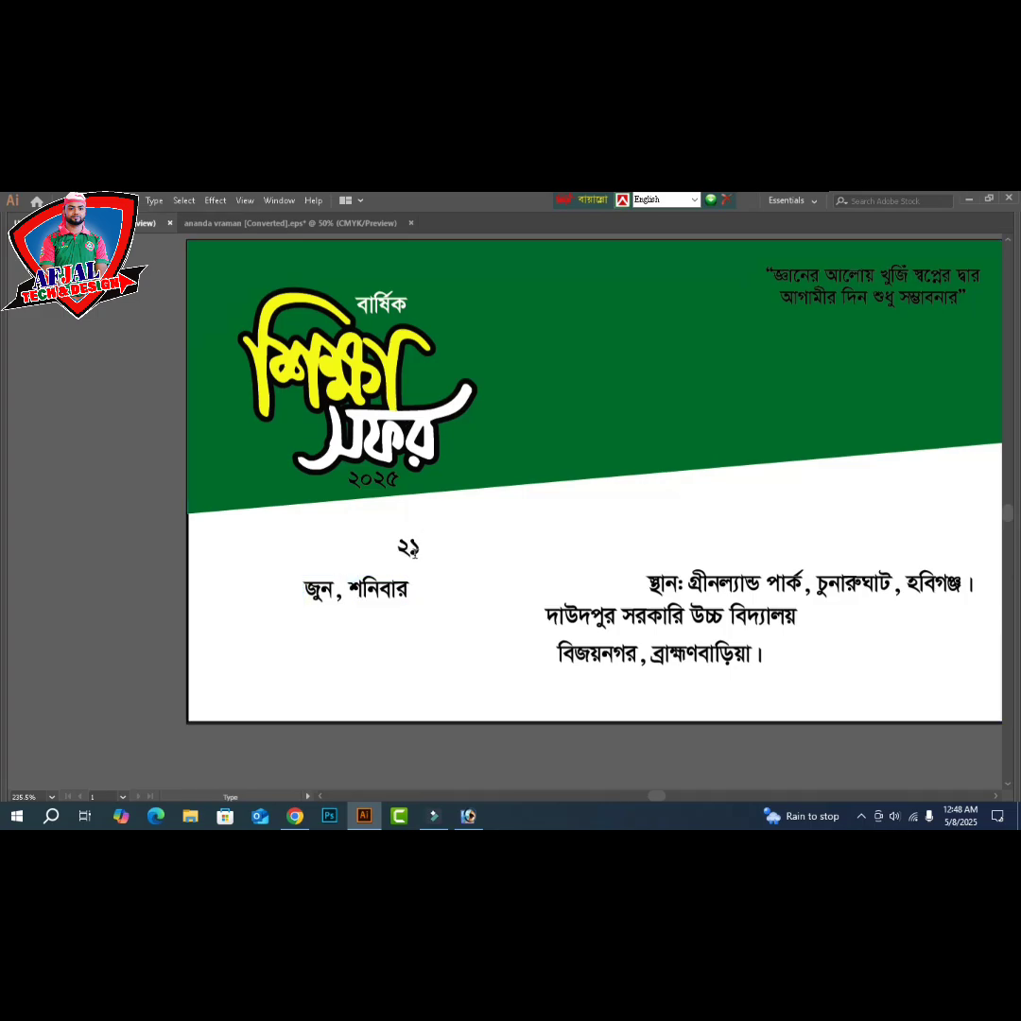
- Draw a tall black rectangle below the title lettering, reaching down to the banner's bottom edge
type("m")
left_click_drag(271, 495, 410, 721)
key("v")
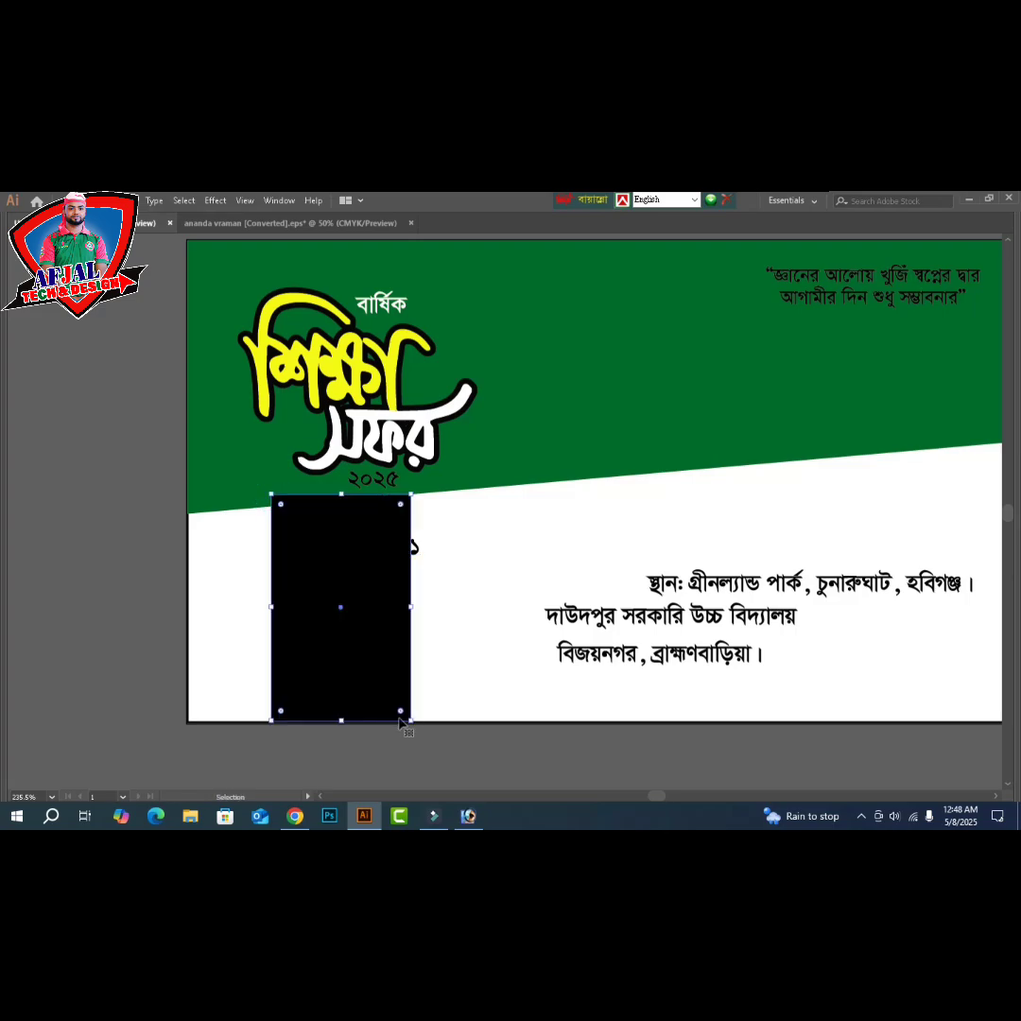
- Widen the black rectangle to the right, raise its top edge, and arrange it behind the green shape and date text
key("Tab")
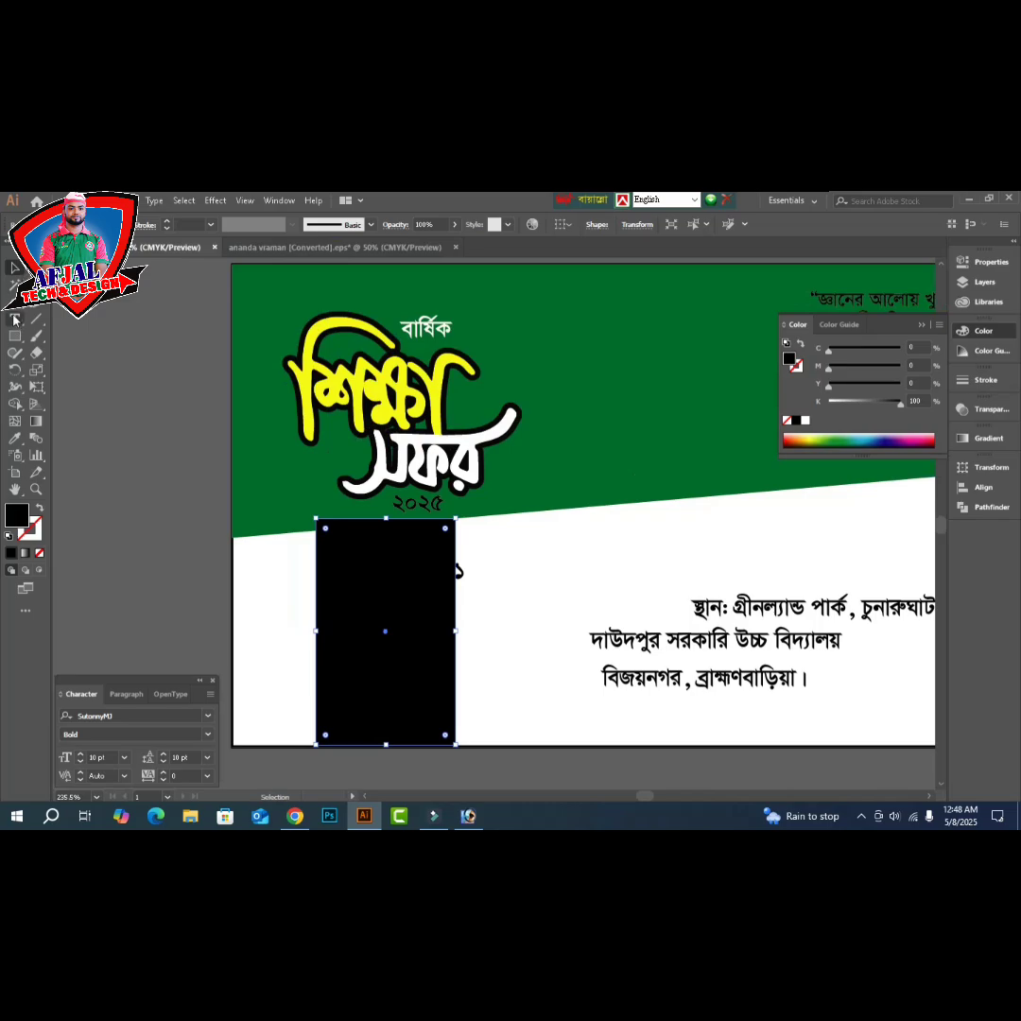
left_click(14, 338)
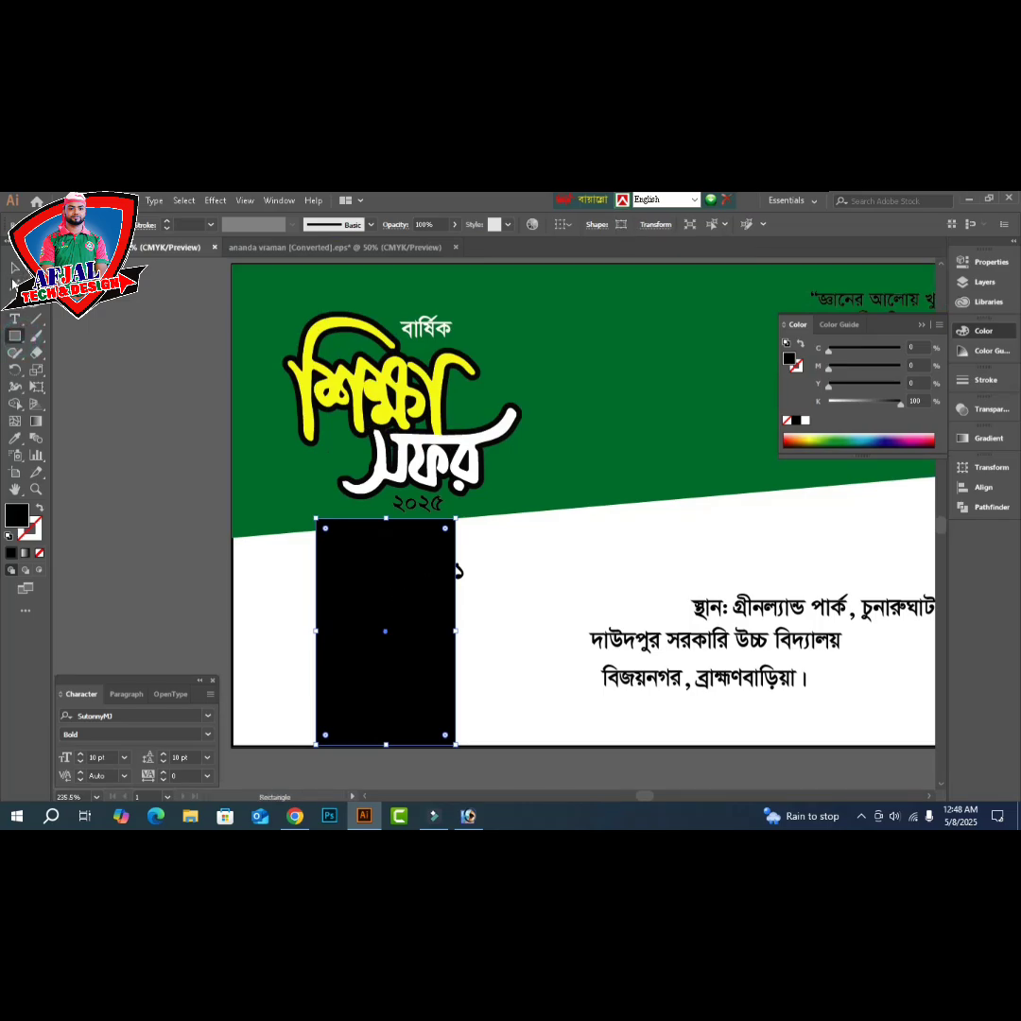
left_click(15, 268)
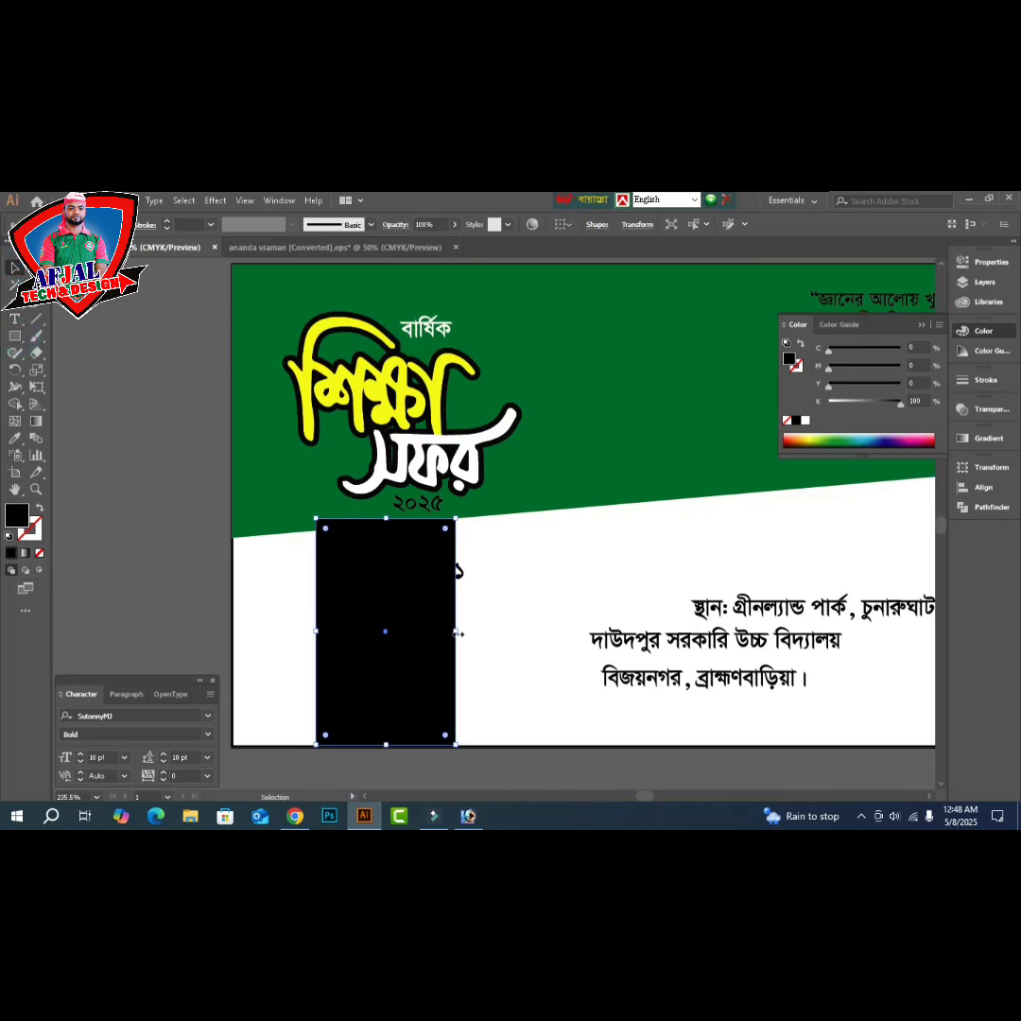
left_click_drag(459, 634, 501, 630)
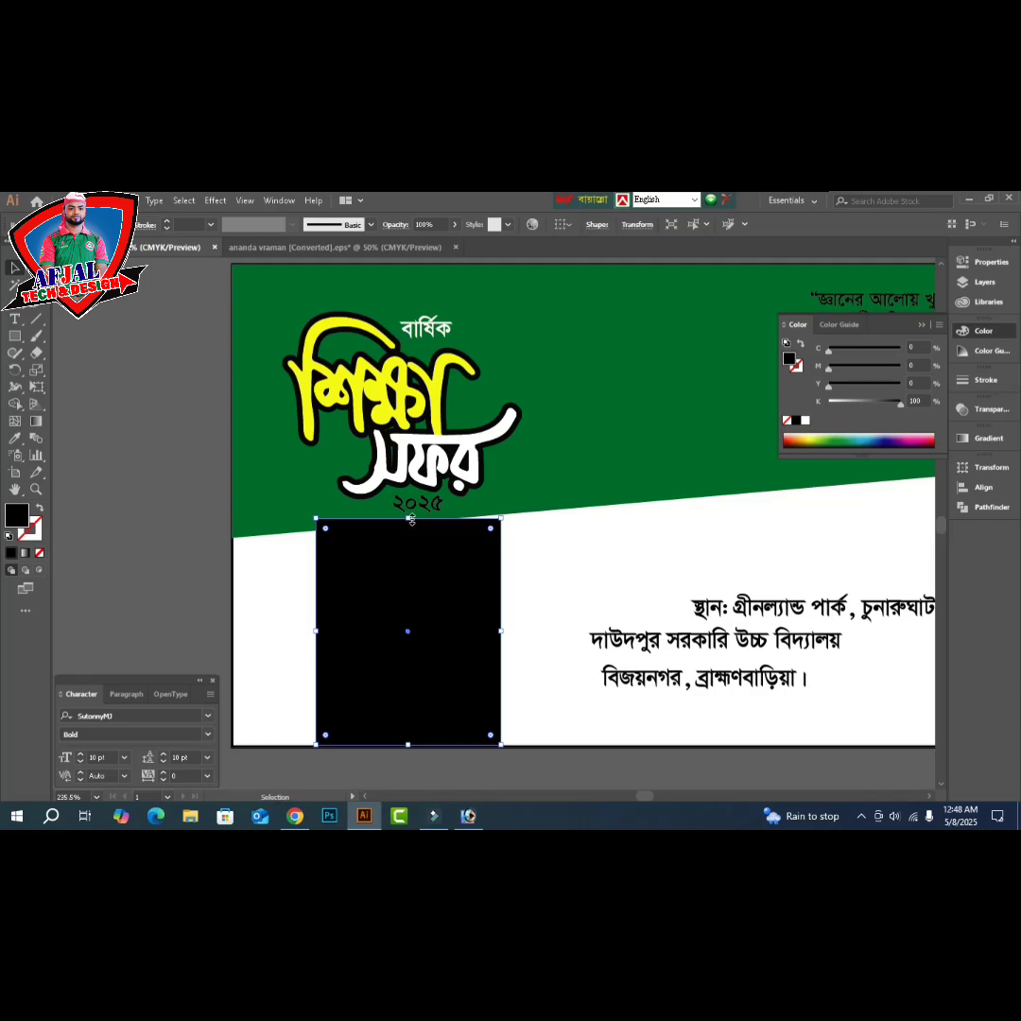
left_click_drag(410, 519, 412, 504)
key("ctrl+shift+[")
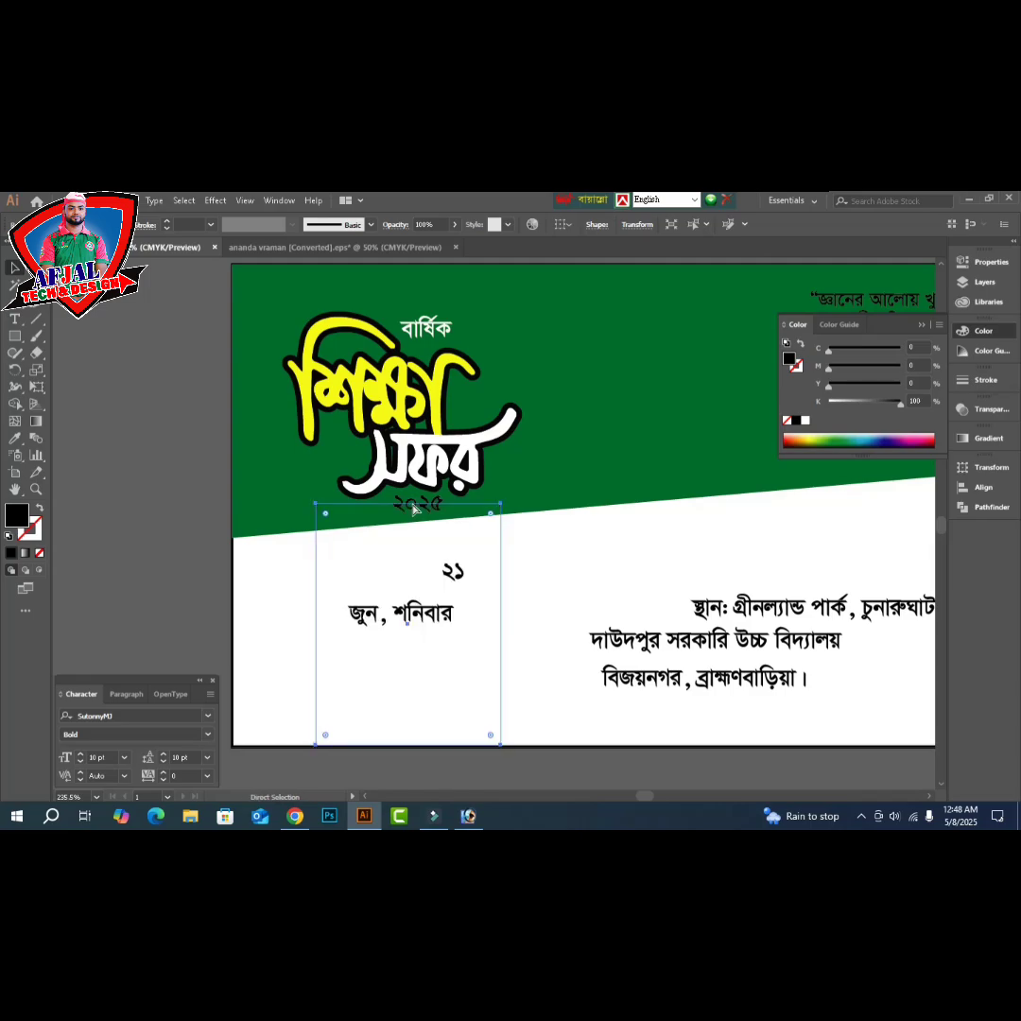
key("ctrl+z")
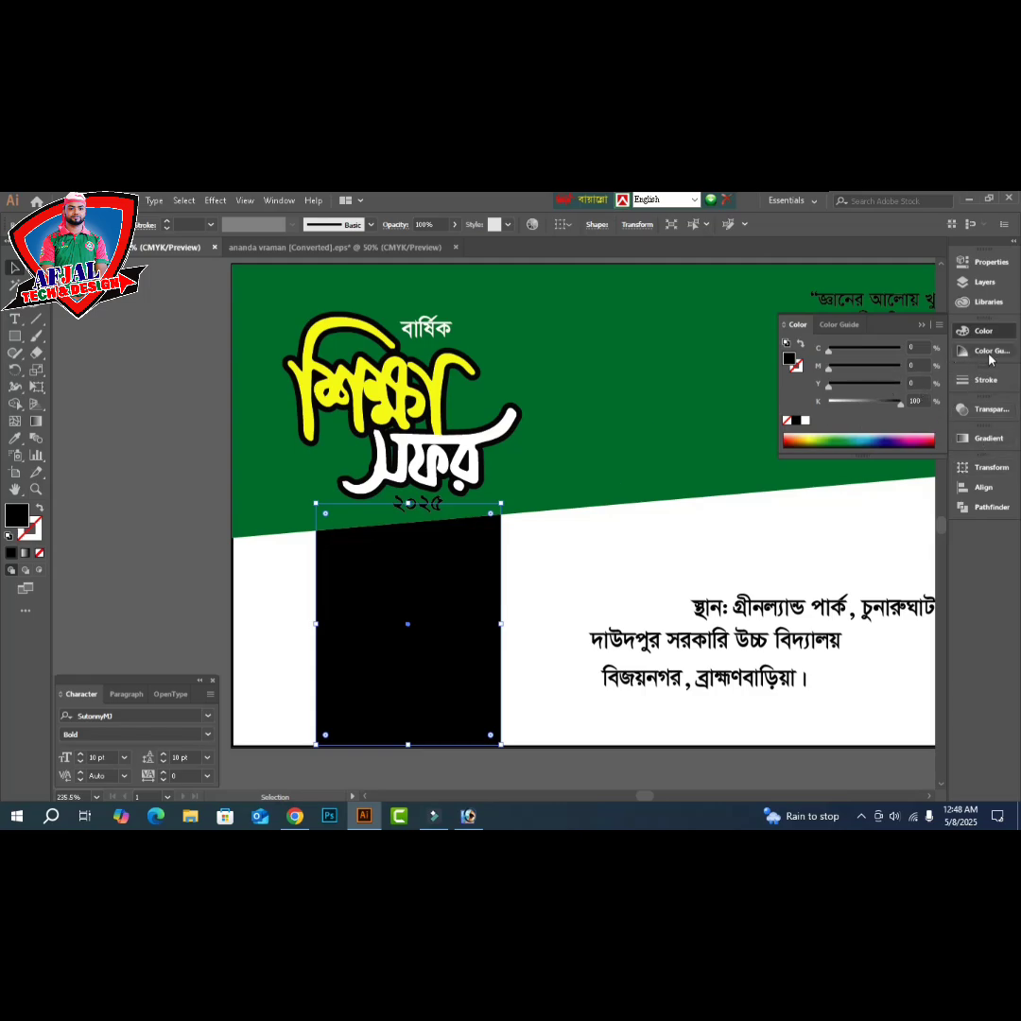
- Fill the rectangle with a linear white-to-black gradient running from top to bottom at -90°
left_click(983, 438)
left_click(879, 541)
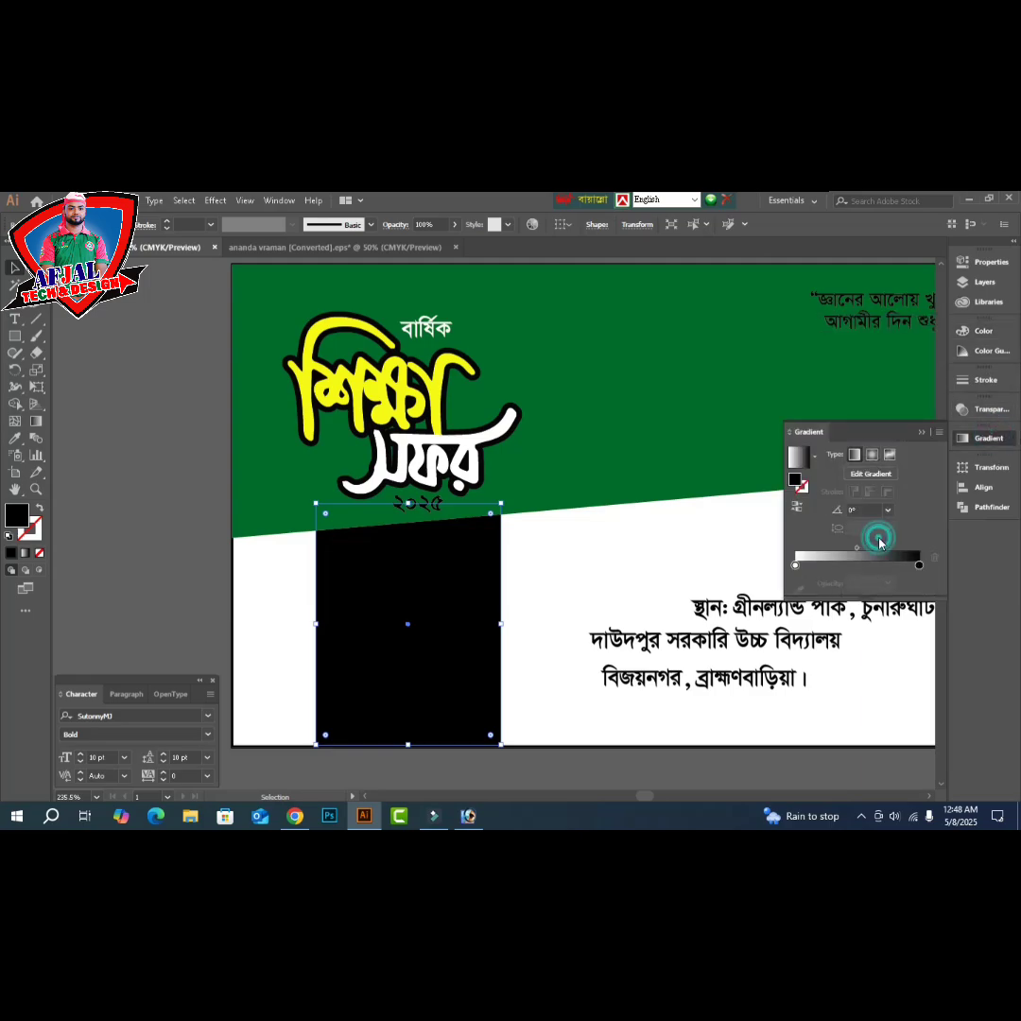
key("g")
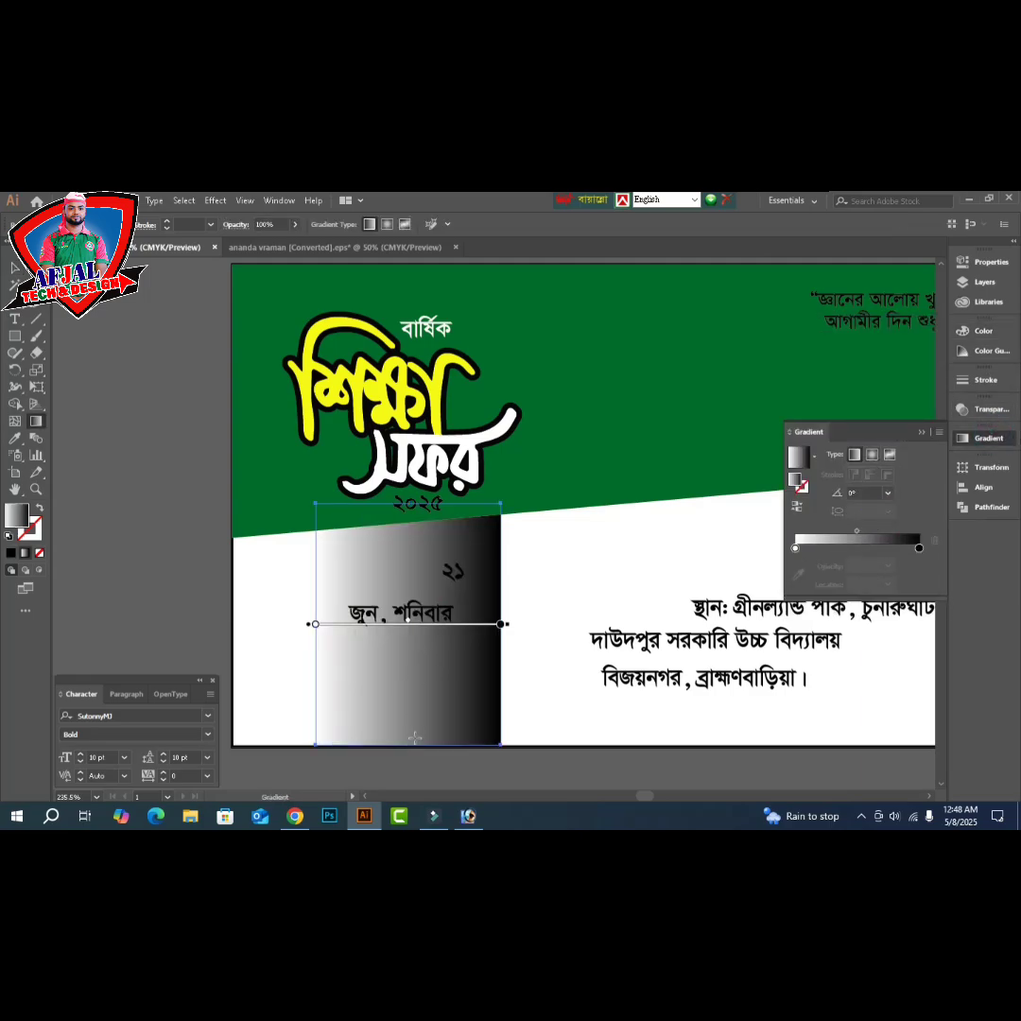
mouse_move(414, 737)
left_mouse_down()
mouse_move(416, 541)
mouse_move(427, 745)
mouse_move(429, 727)
left_mouse_up()
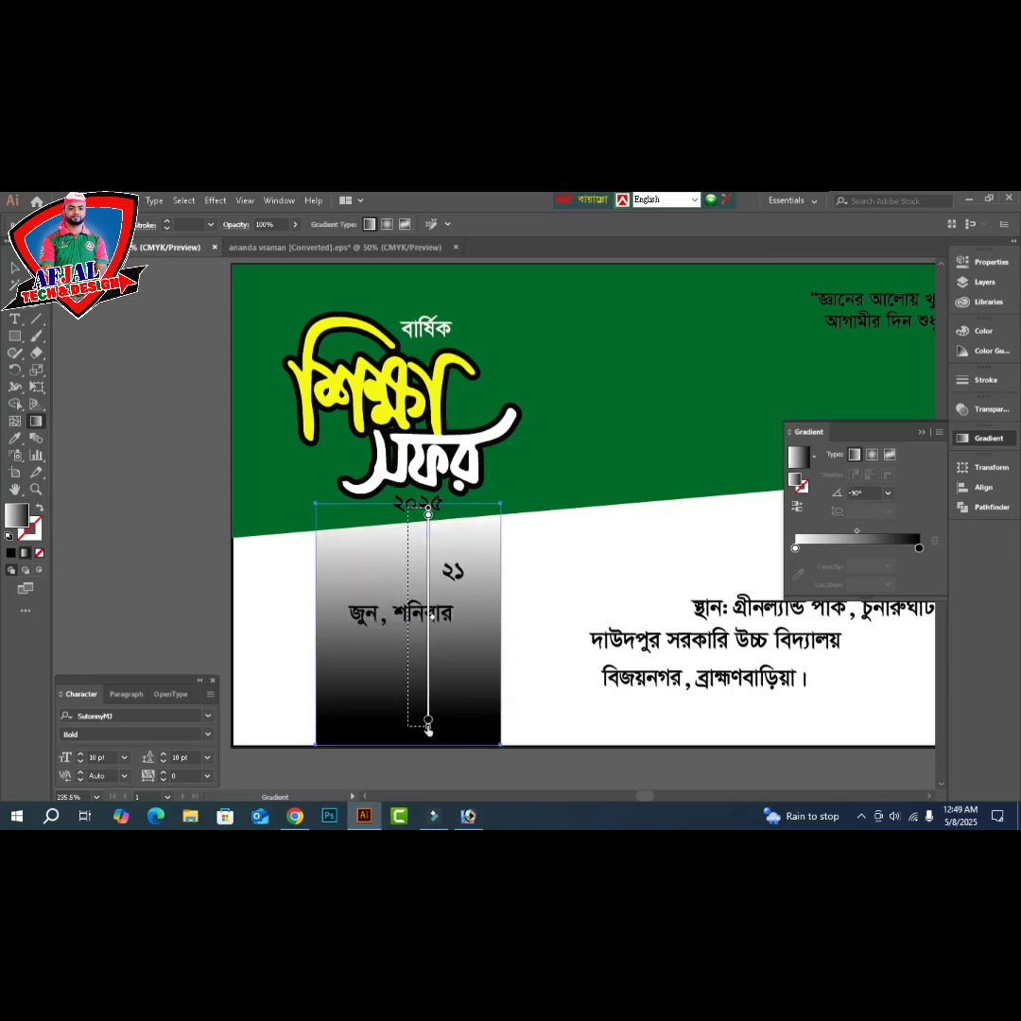
- Switch the gradient's black stop to CMYK and colour it orange with C 0, M 29, Y 100, K 0
double_click(428, 721)
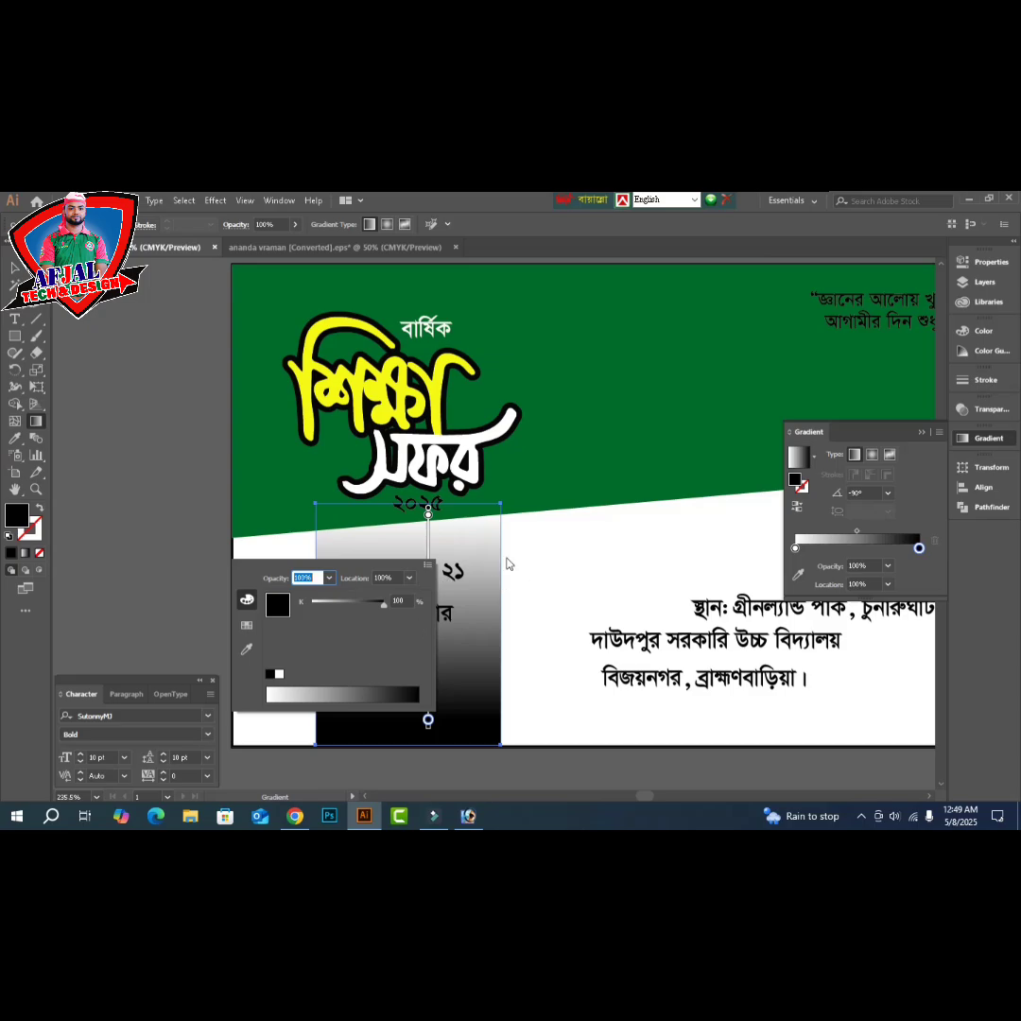
left_click(583, 570)
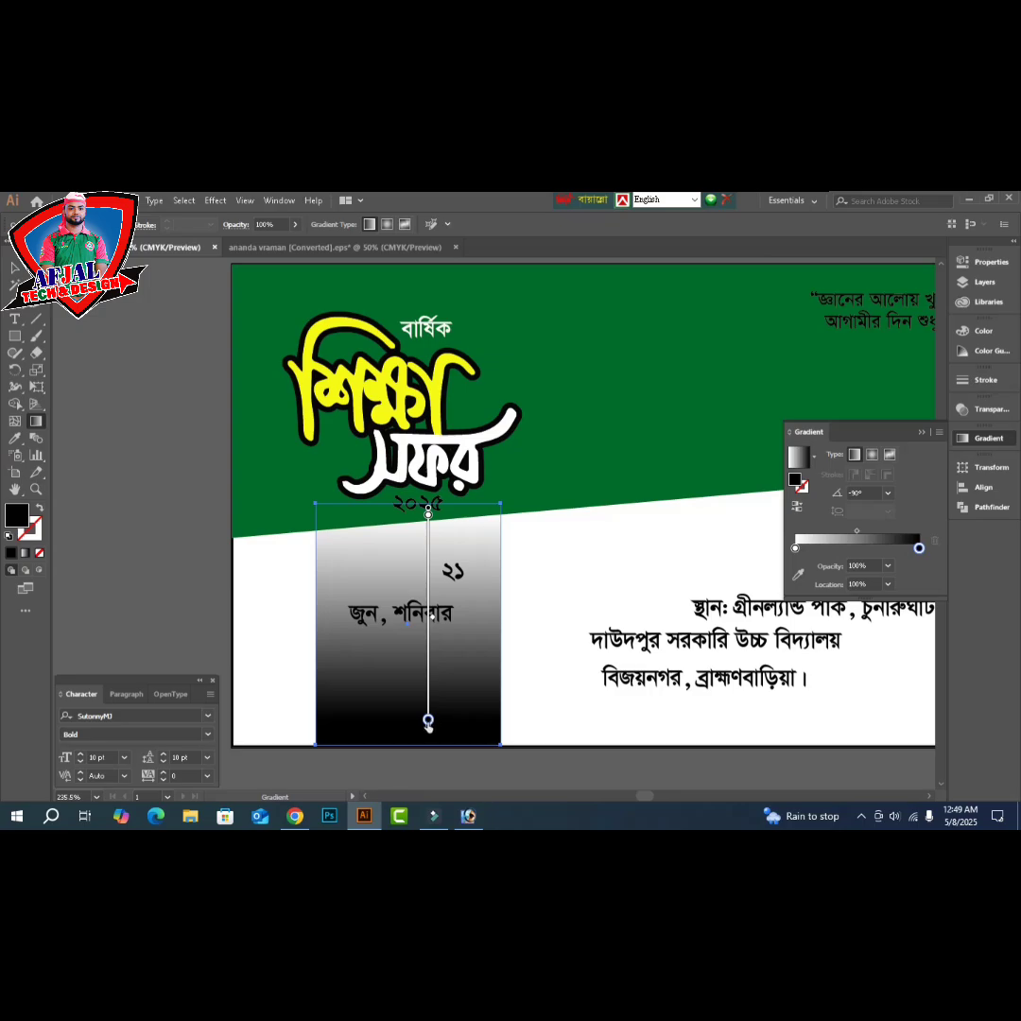
double_click(919, 549)
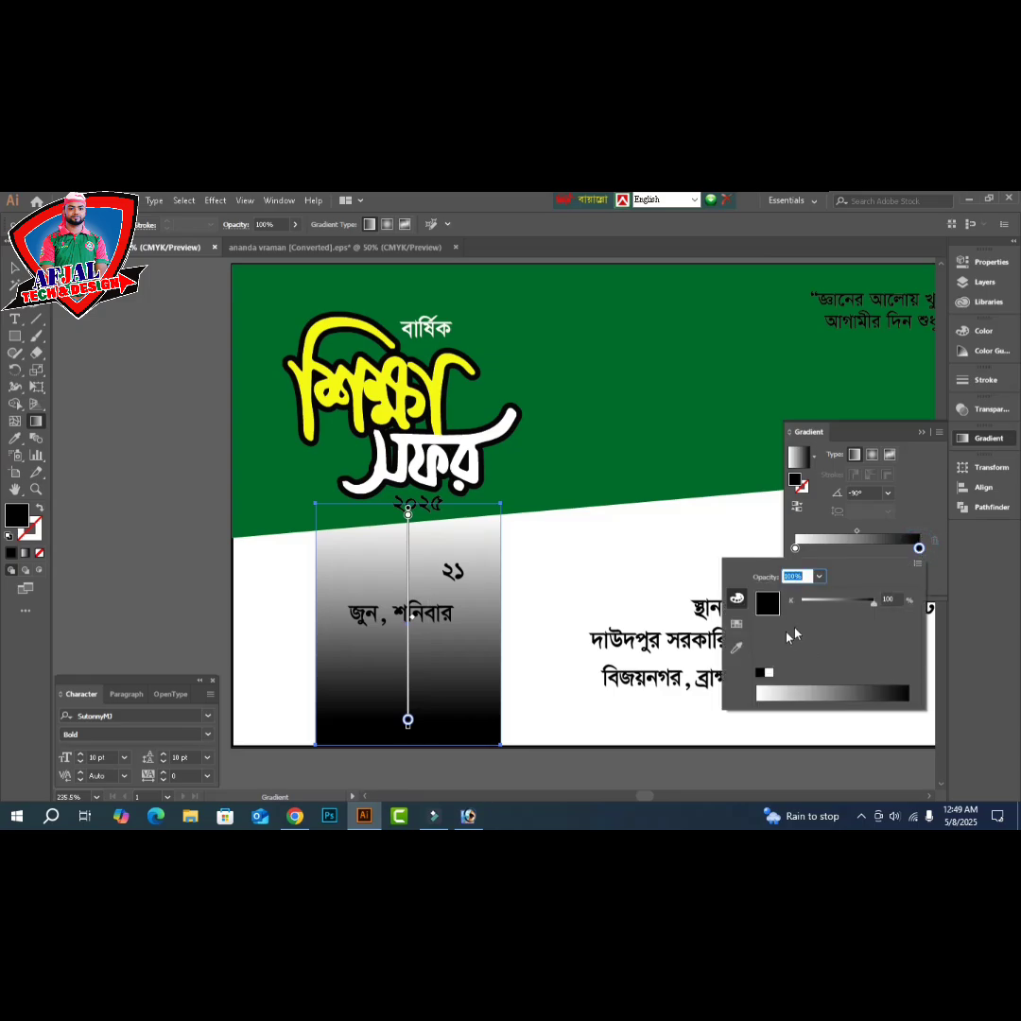
left_click(917, 565)
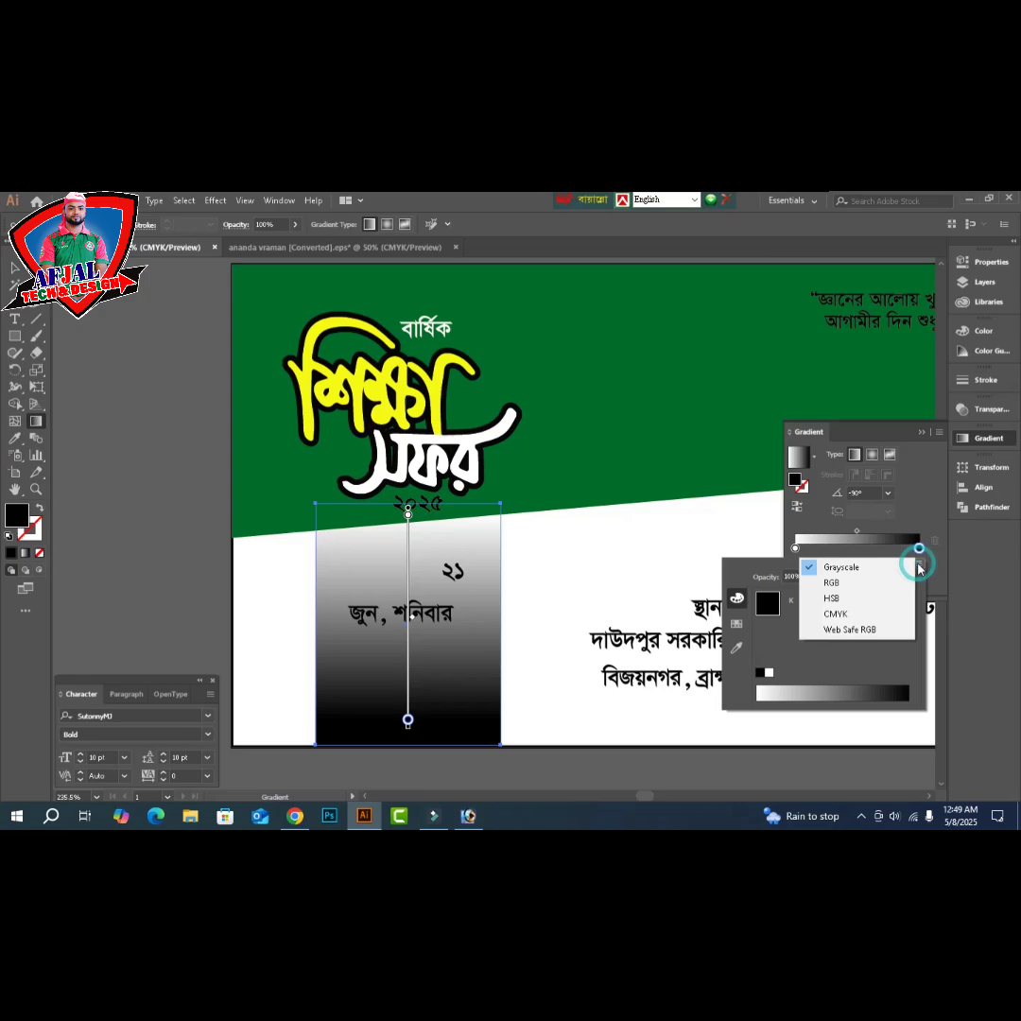
left_click(835, 615)
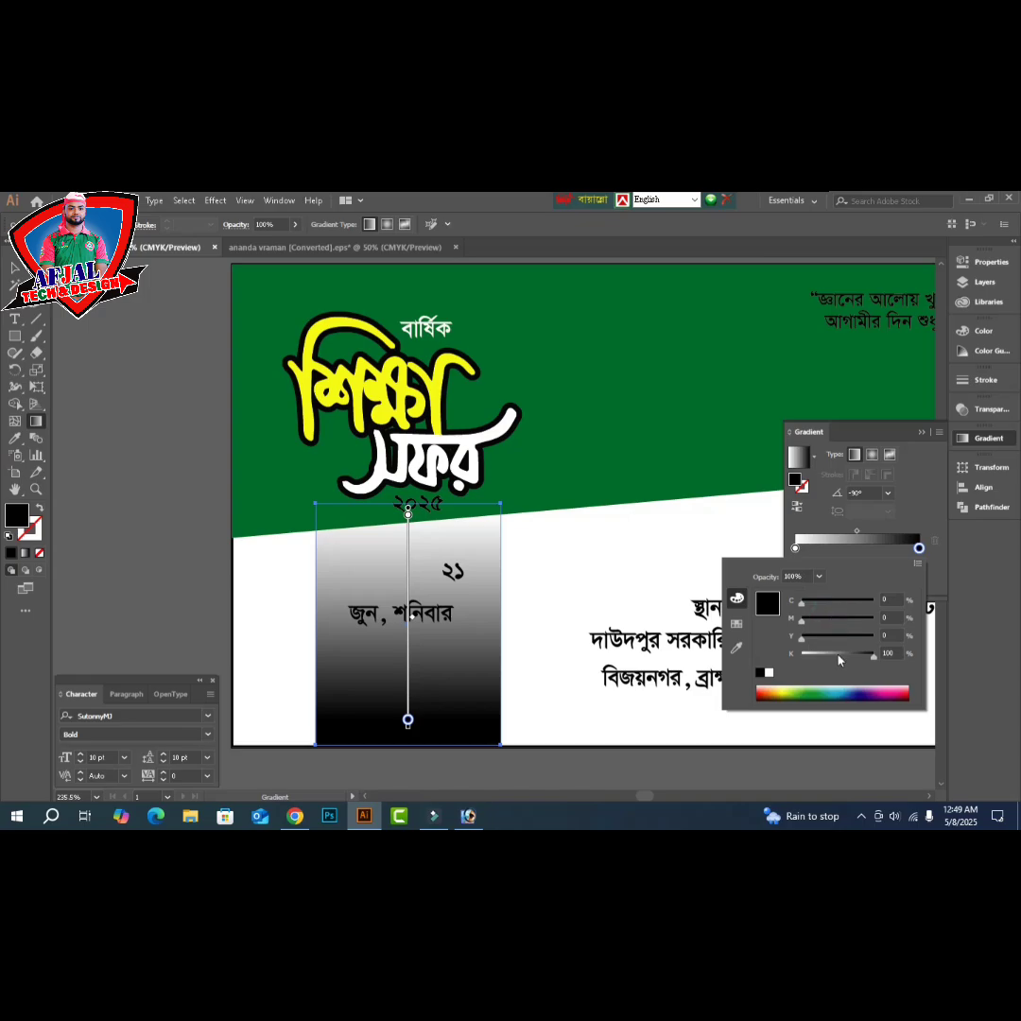
left_click_drag(839, 655, 885, 636)
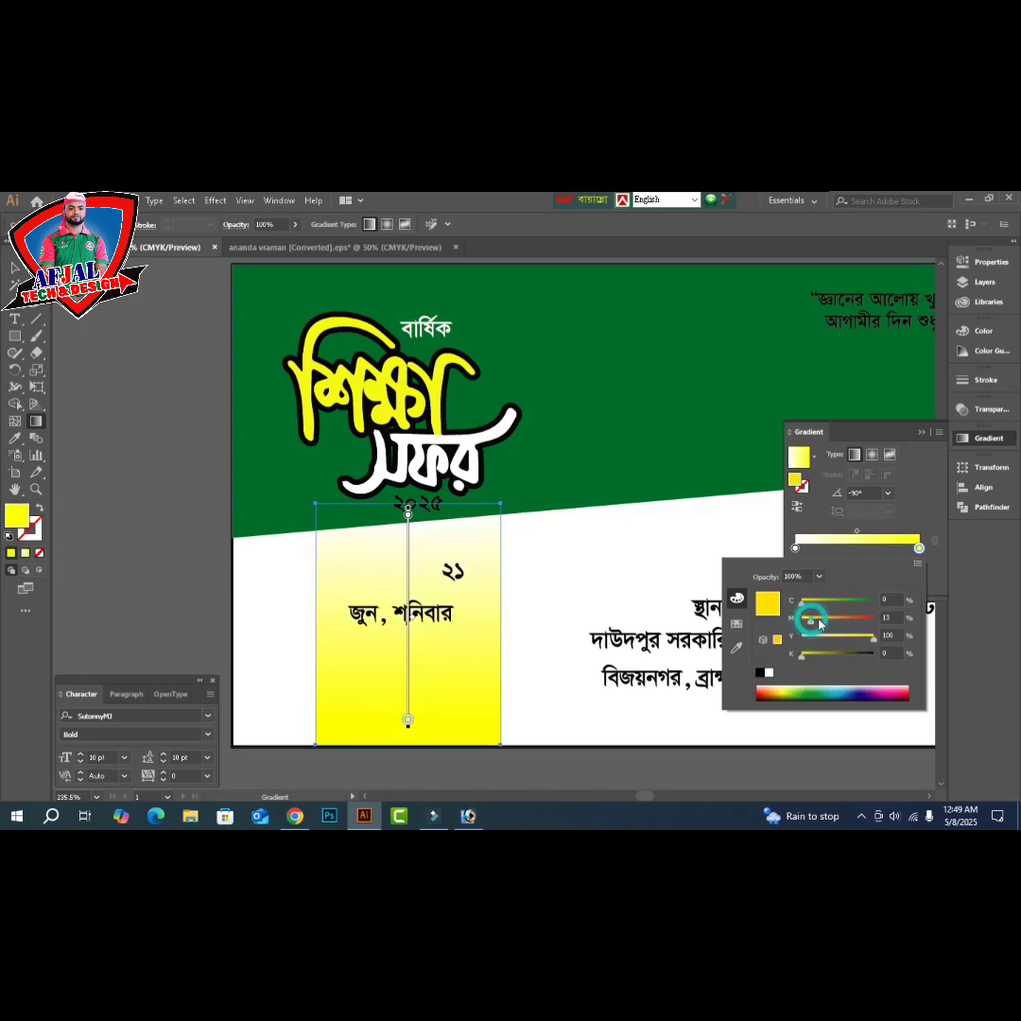
left_click_drag(810, 620, 824, 620)
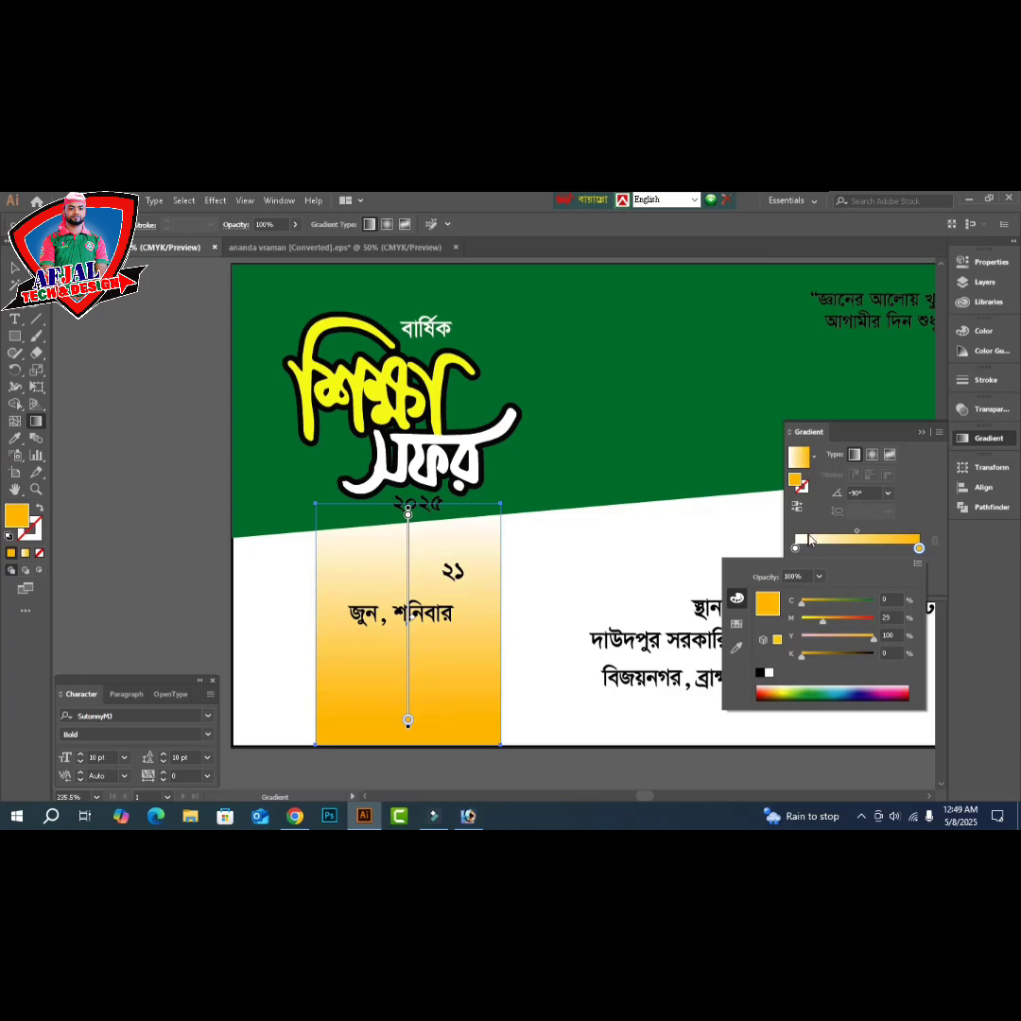
- Switch the gradient's white stop to CMYK and tint it pale yellow with Y 29
left_click(796, 551)
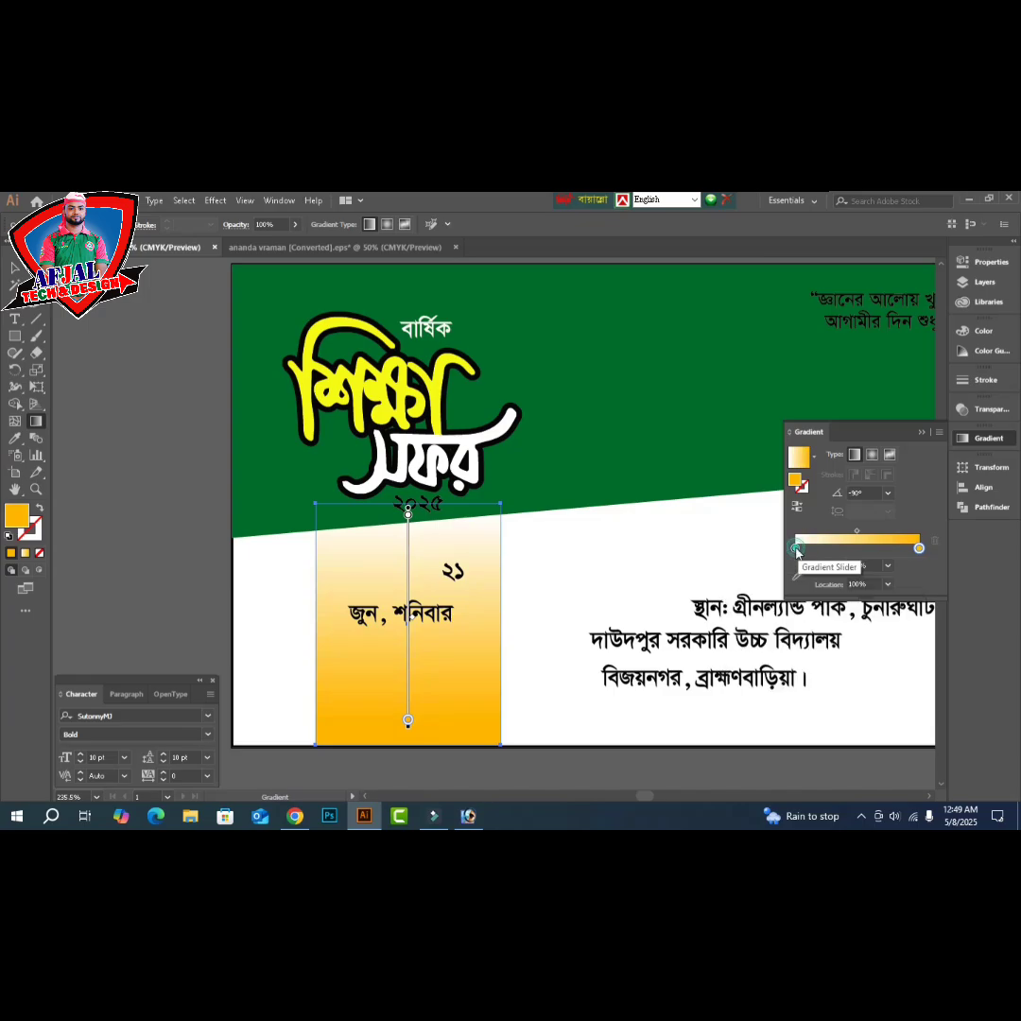
left_click(796, 551)
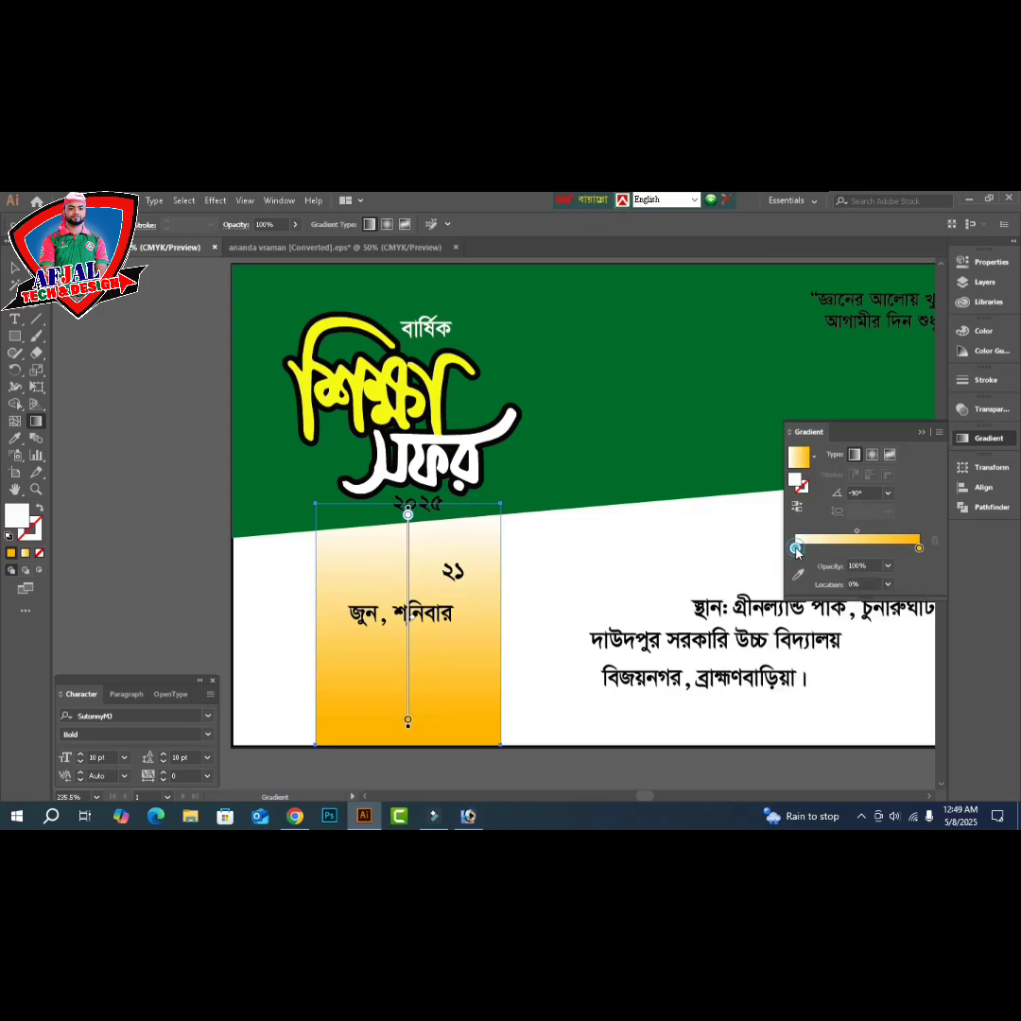
double_click(796, 550)
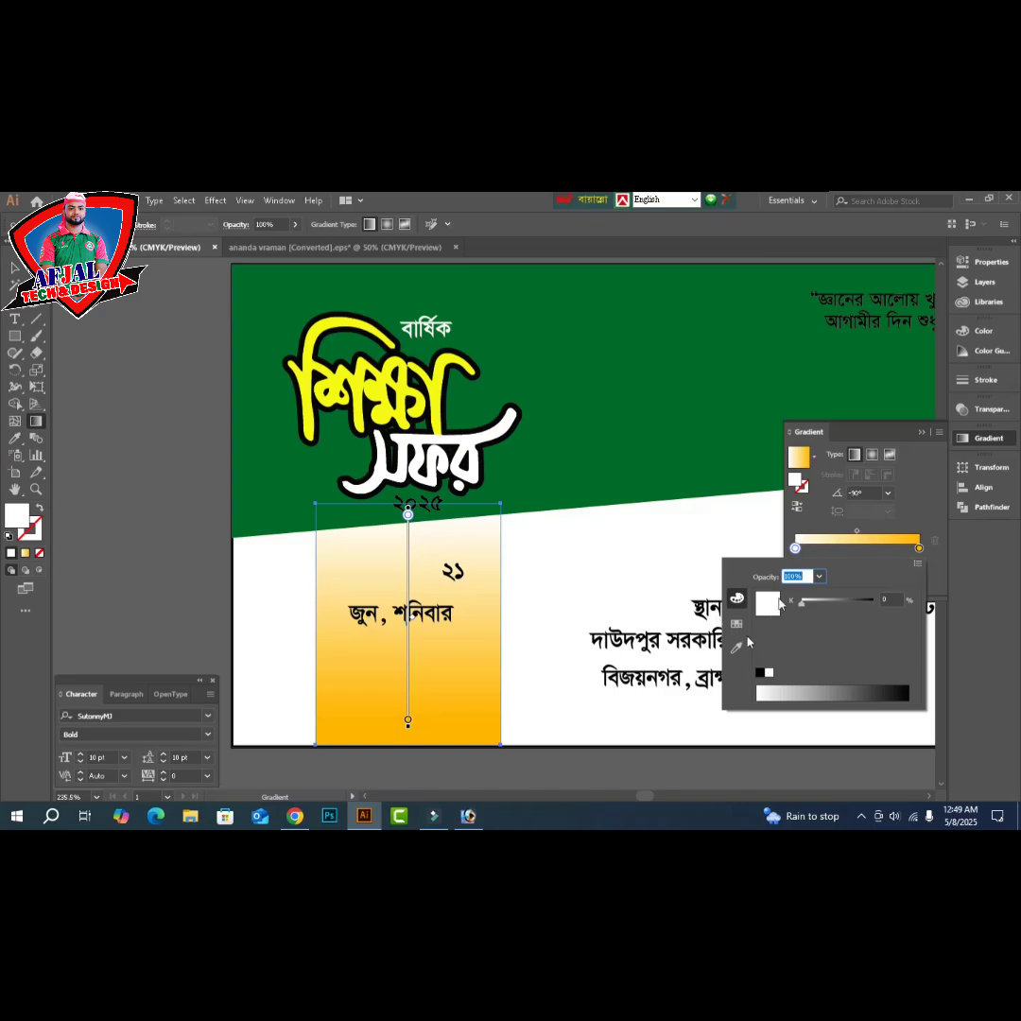
left_click(918, 565)
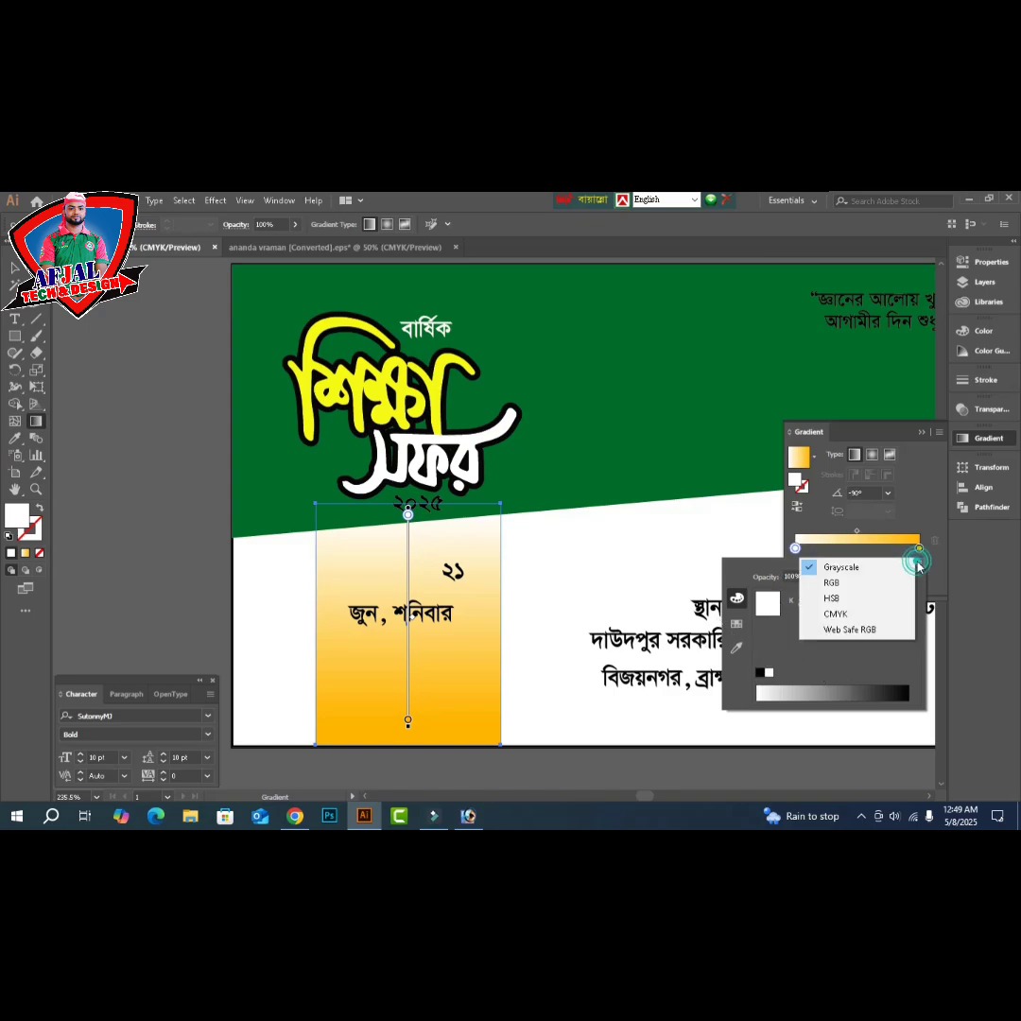
left_click(859, 617)
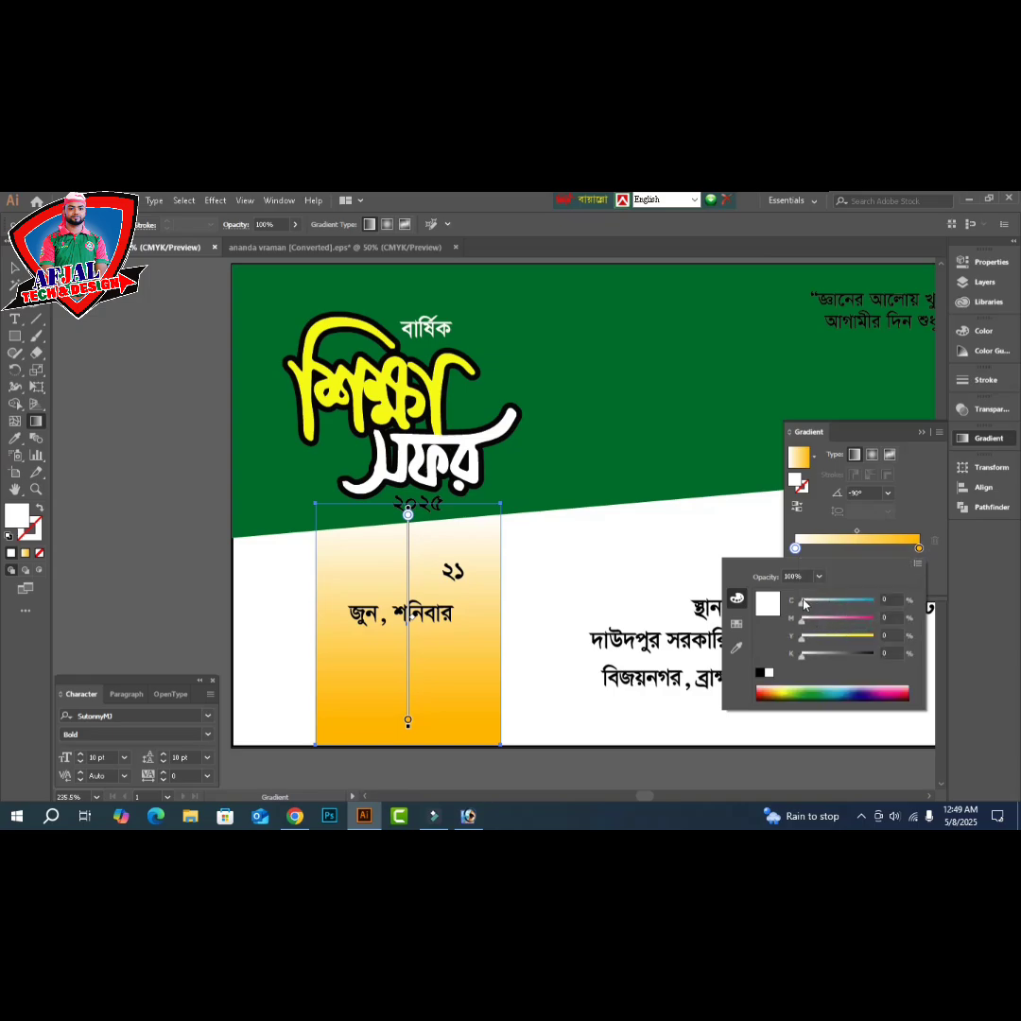
left_click_drag(810, 639, 822, 640)
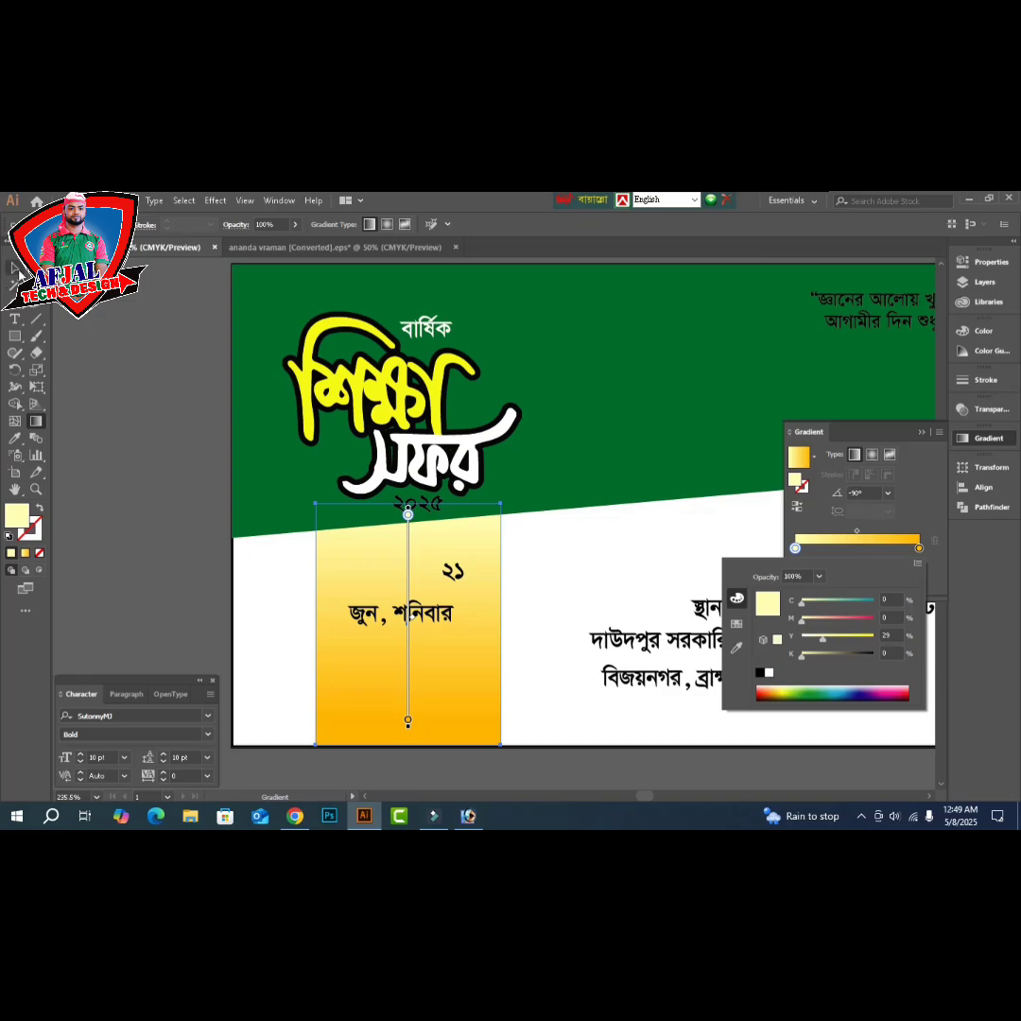
- Shift the pale yellow gradient stop slightly downward to a location of 6.25% and deselect the rectangle
left_click(16, 270)
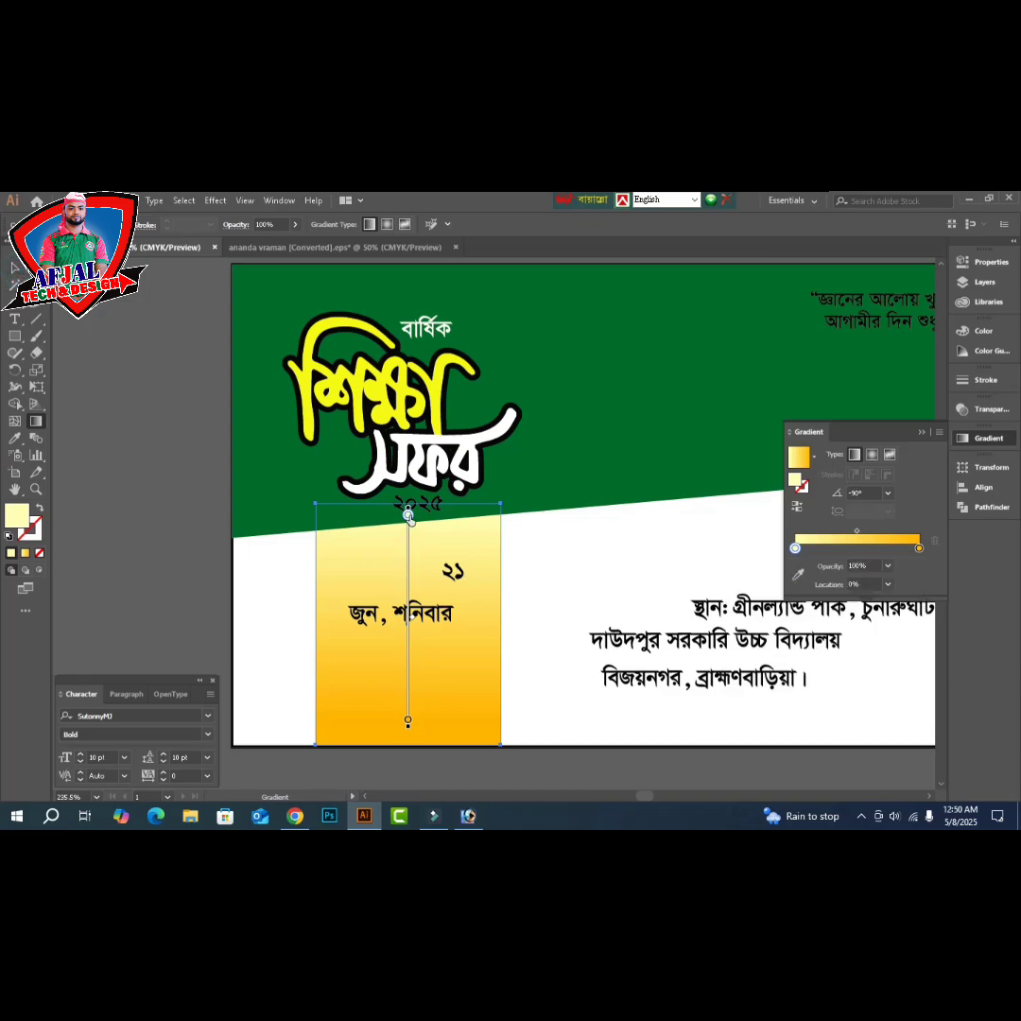
left_click_drag(409, 516, 411, 531)
left_click(171, 557, "ctrl")
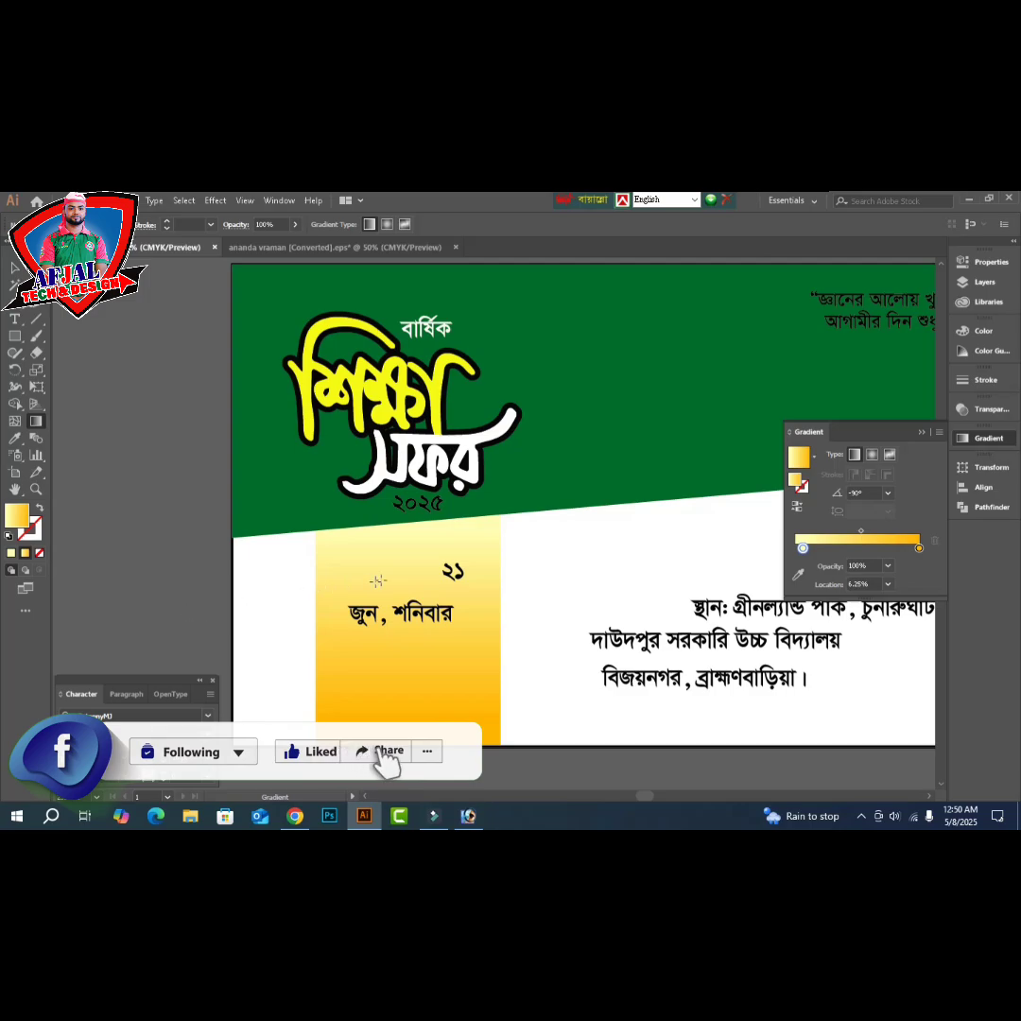
- Lower the green shape's bottom-left corner so the slanted edge extends further over the gradient rectangle
key("v")
scroll(416, 539, "up", 2)
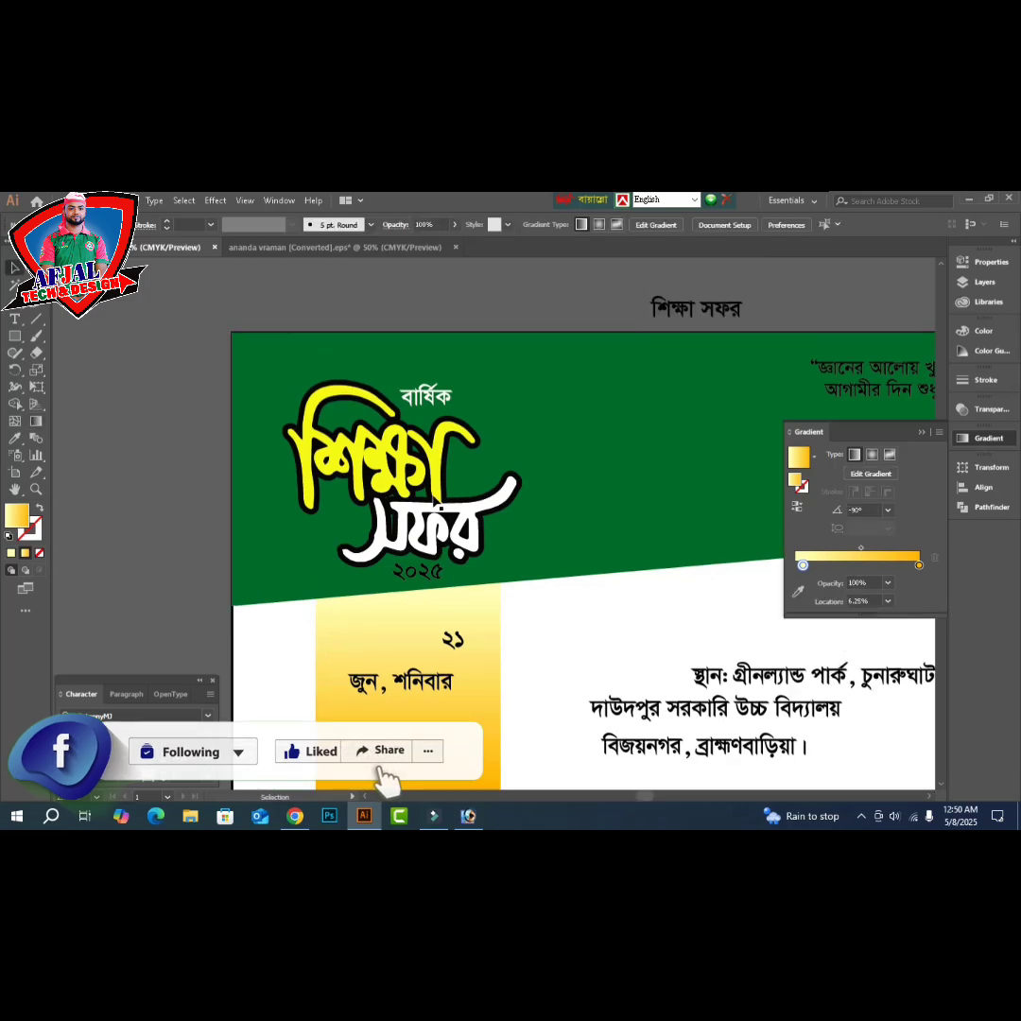
left_click(367, 482)
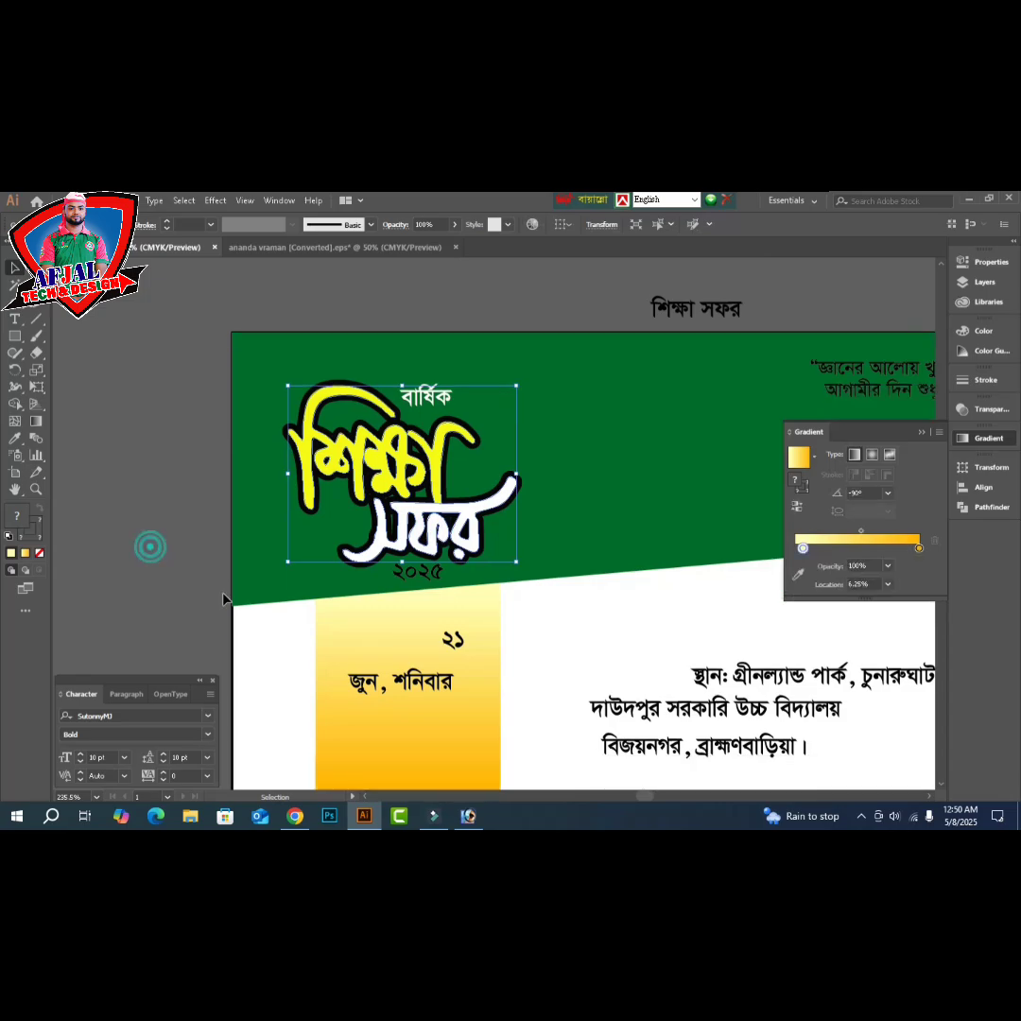
left_click(149, 547)
key("a")
left_click_drag(234, 610, 233, 643)
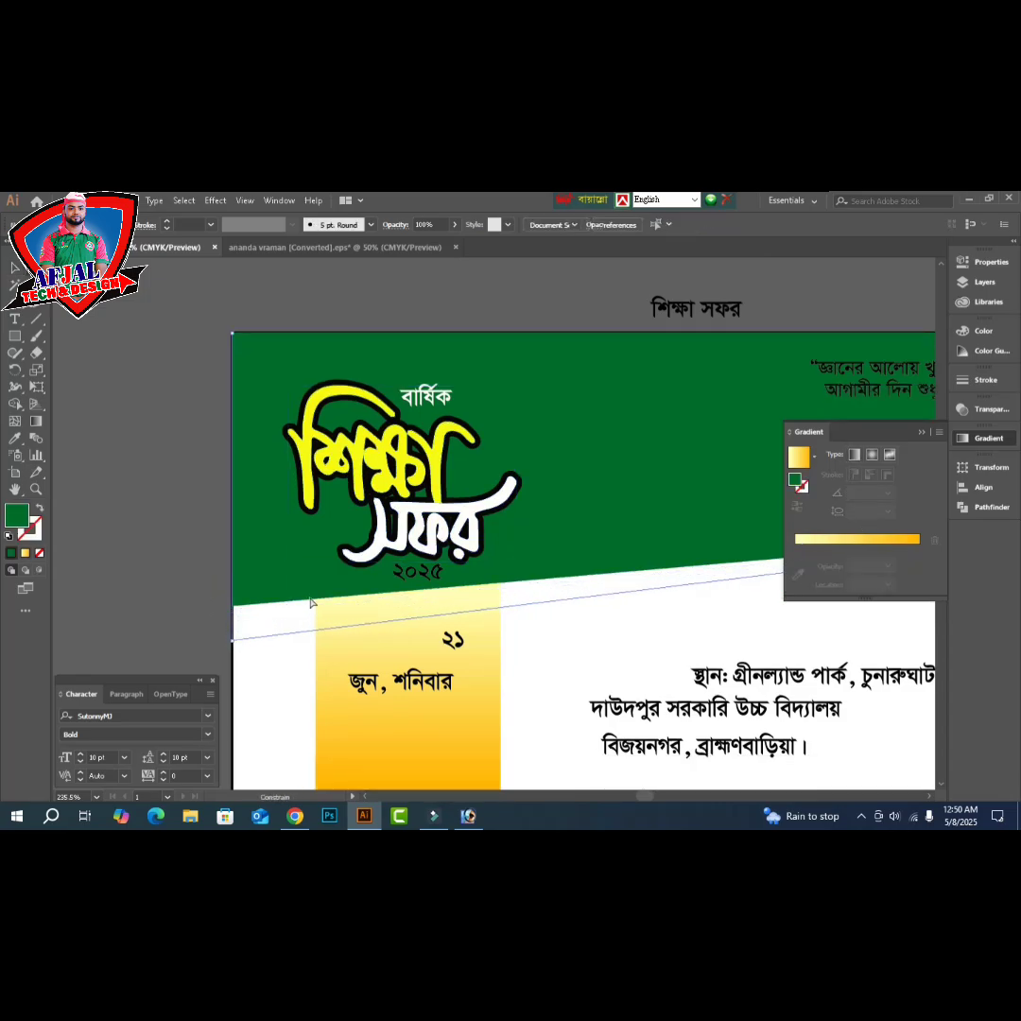
- Draw a small rectangle across the slanted green edge, above the date text on the gradient block
left_click(132, 550)
scroll(293, 575, "down", 2)
scroll(293, 575, "down", 1)
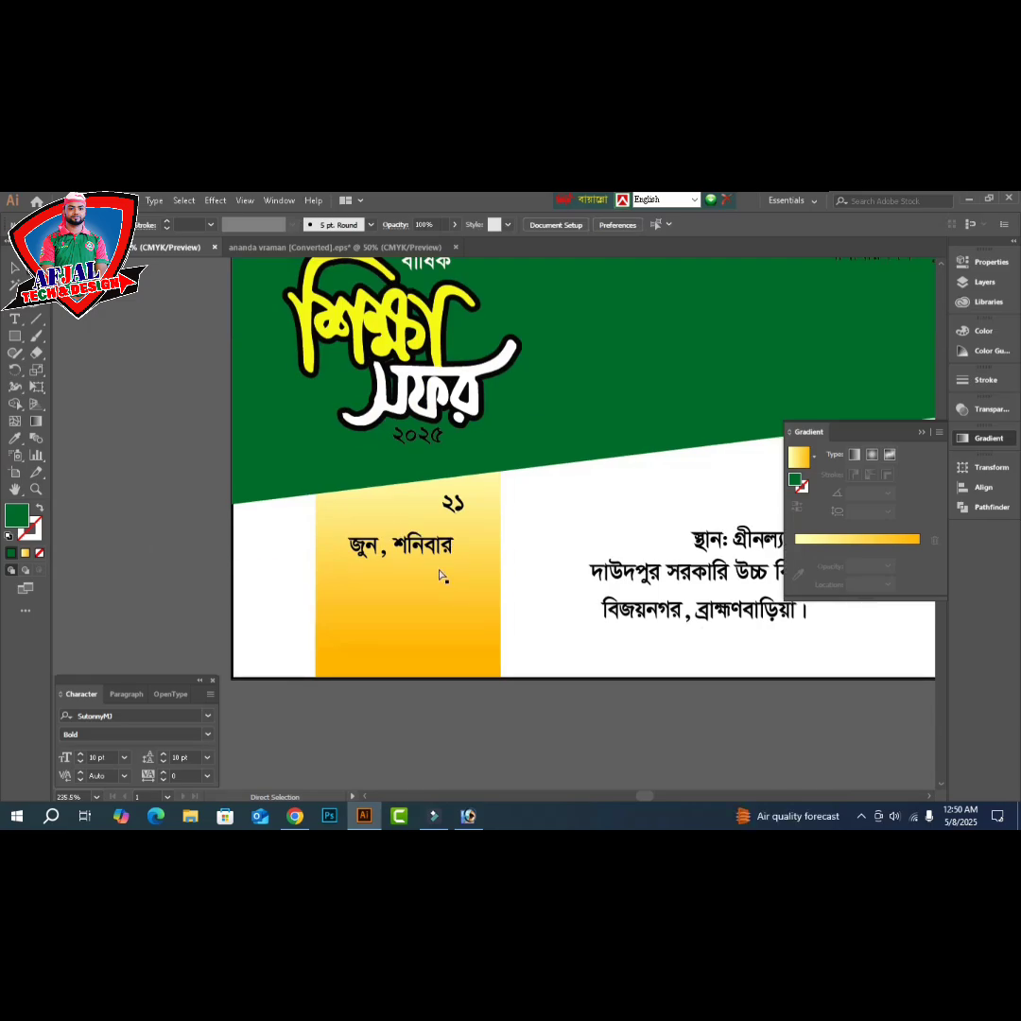
left_click(15, 336)
left_click_drag(387, 466, 446, 503)
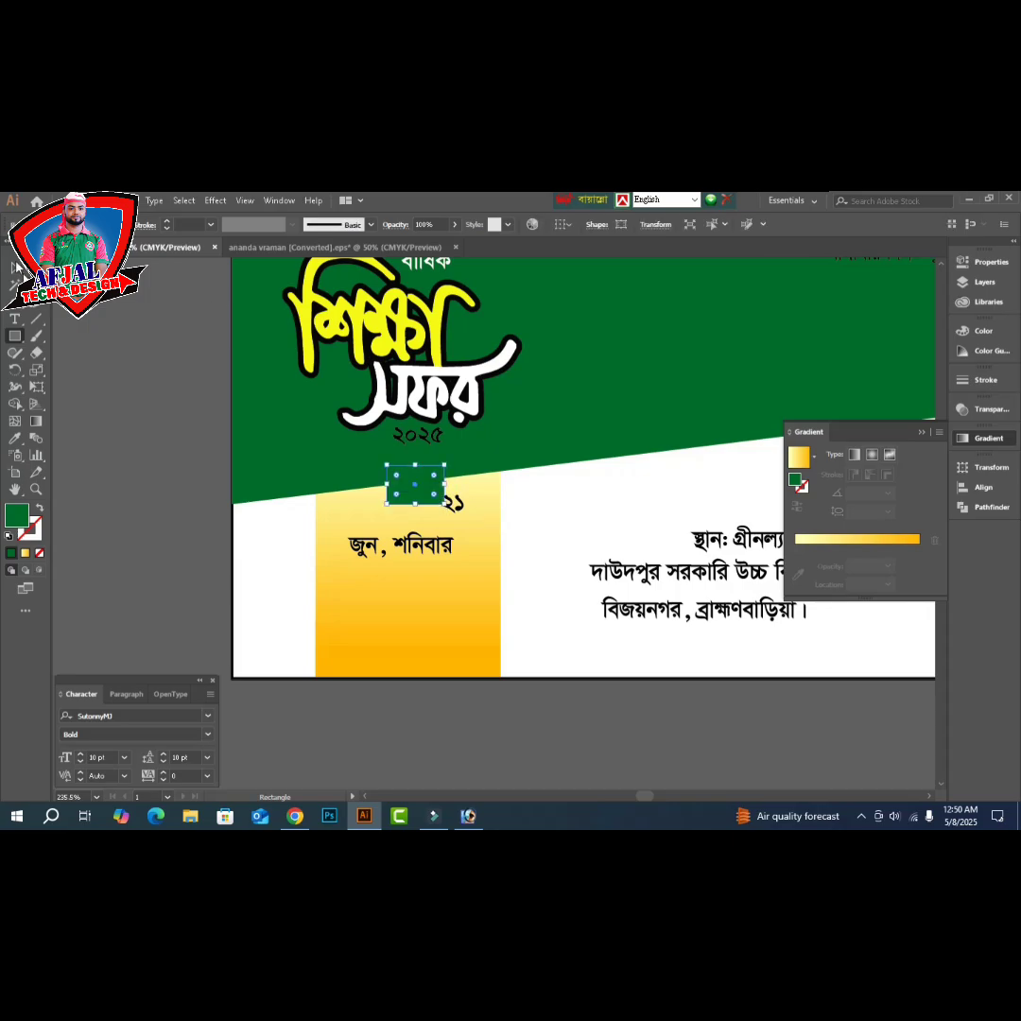
- Copy the date block's yellow-orange gradient onto the small rectangle with the Eyedropper
left_click(15, 268)
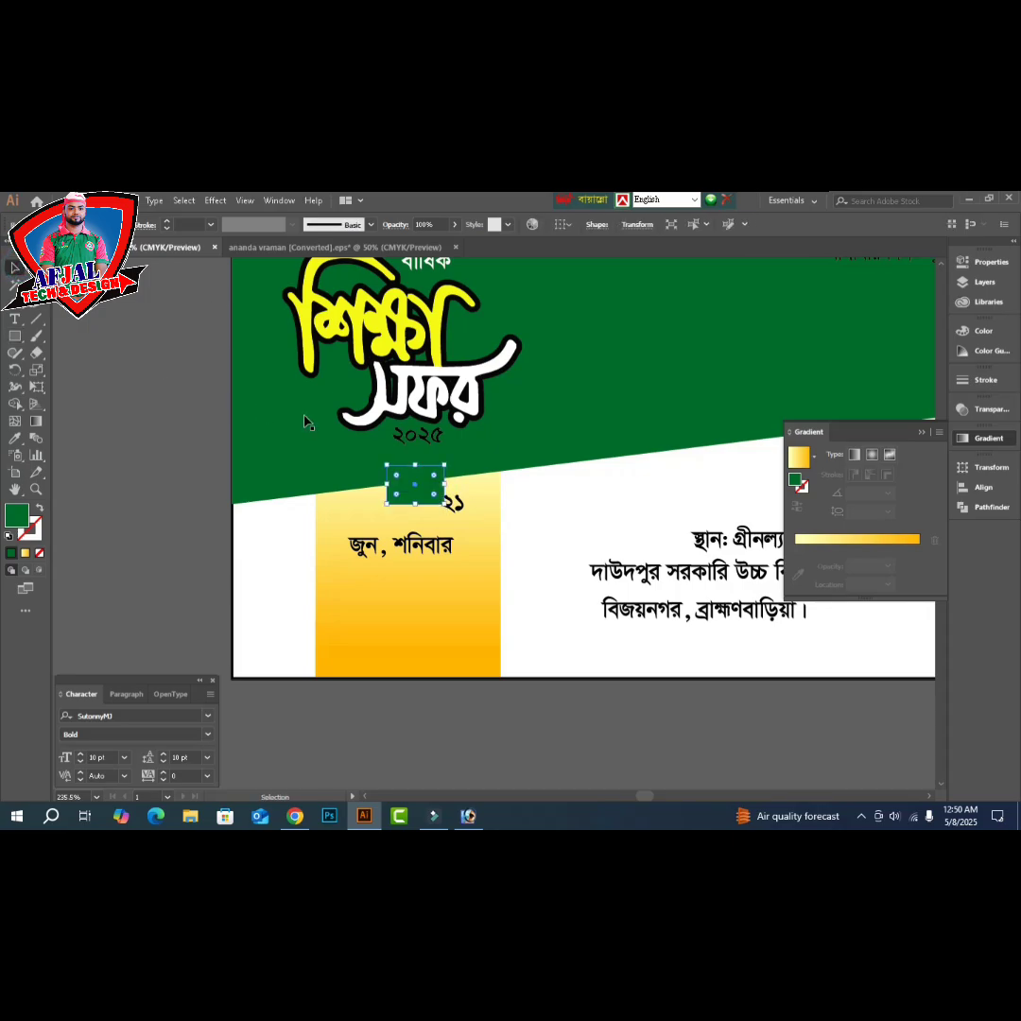
key("i")
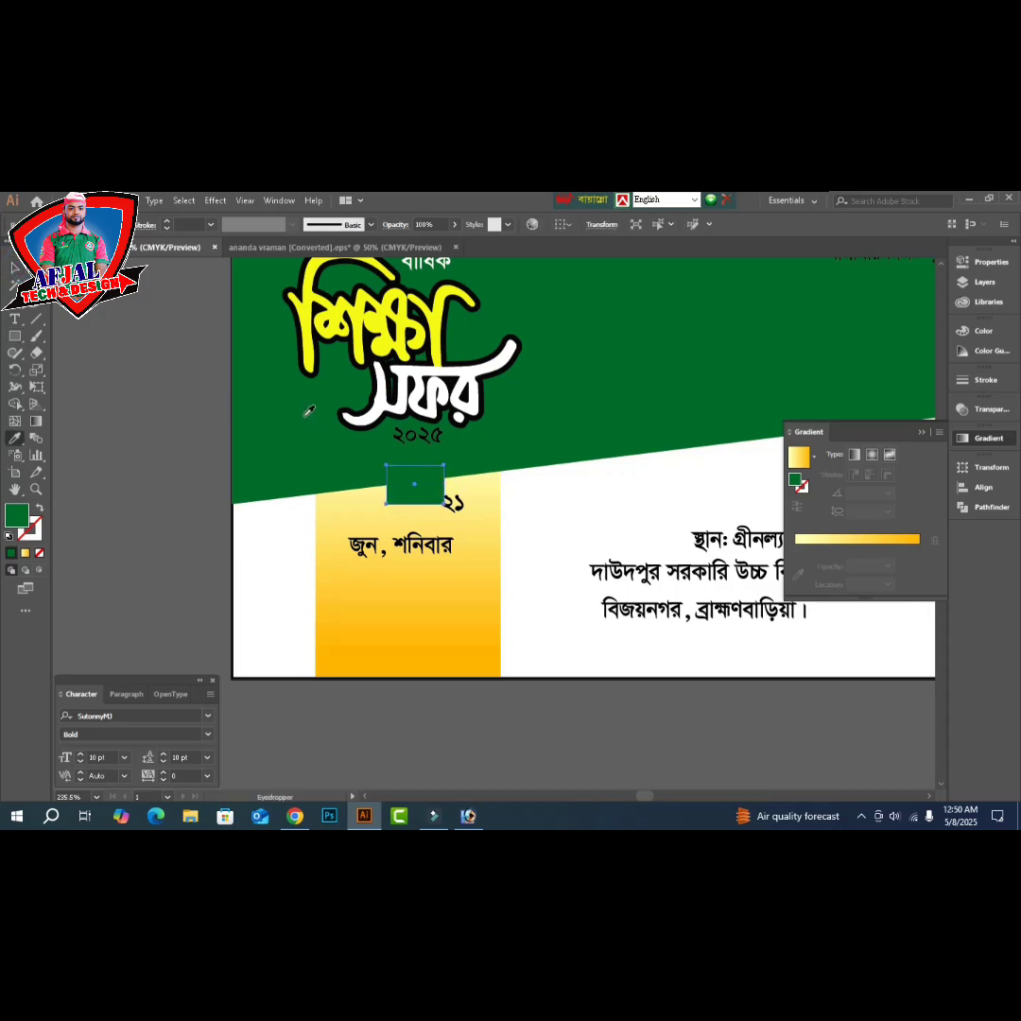
left_click(475, 641)
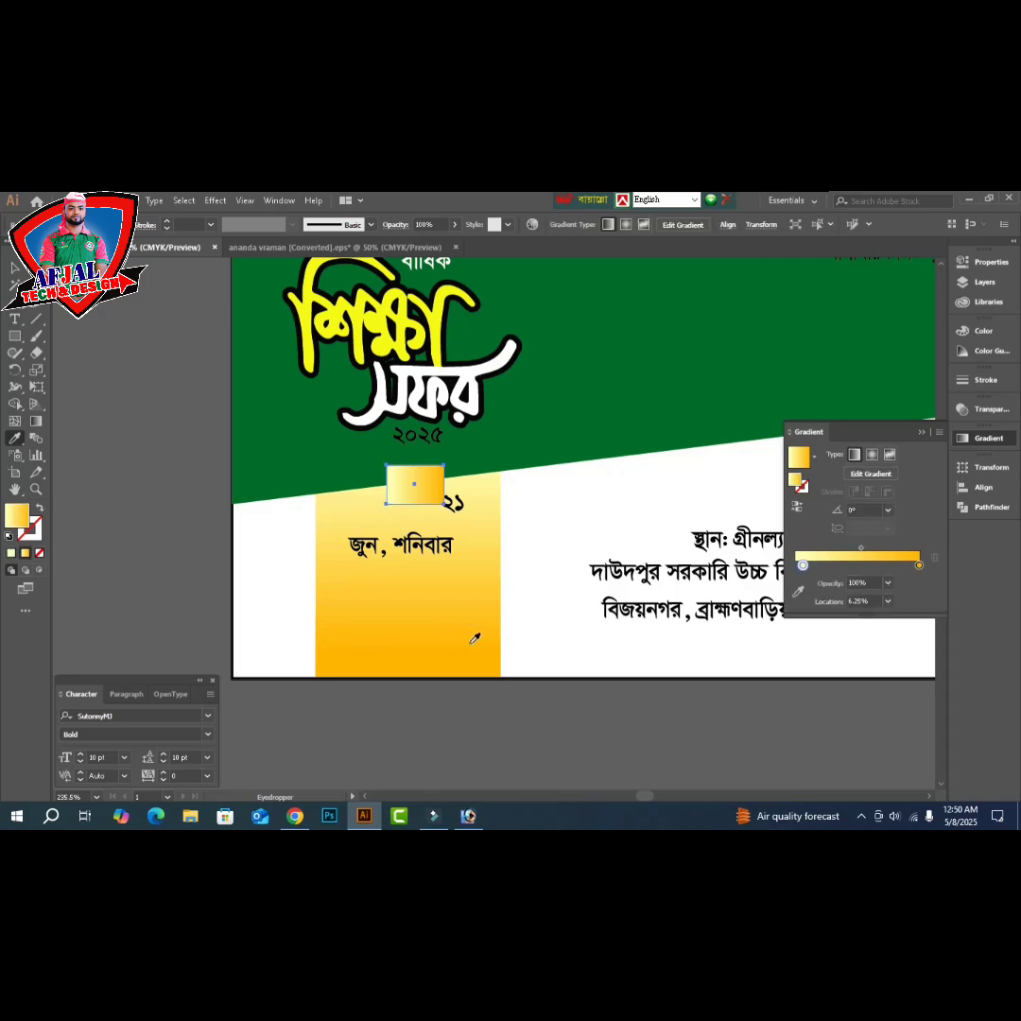
key("g")
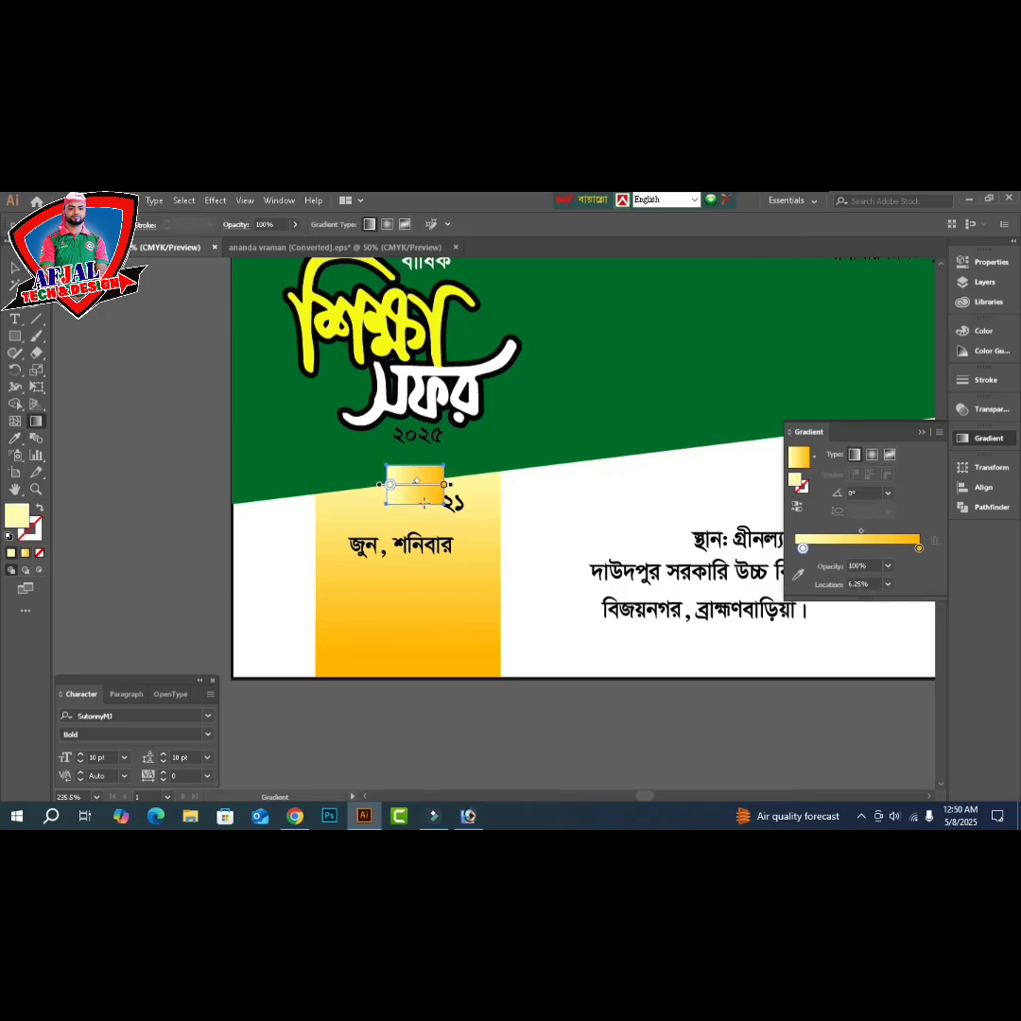
left_click_drag(418, 502, 419, 466)
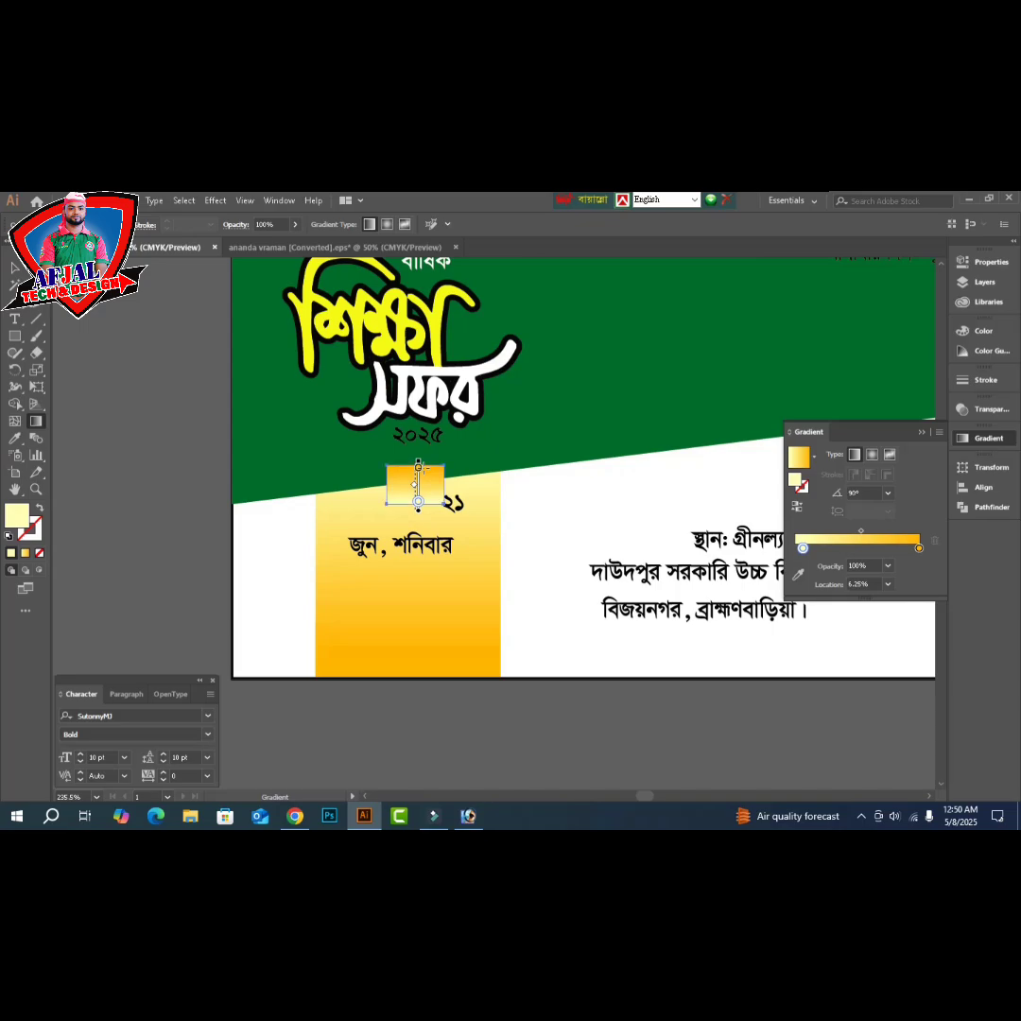
key("Tab")
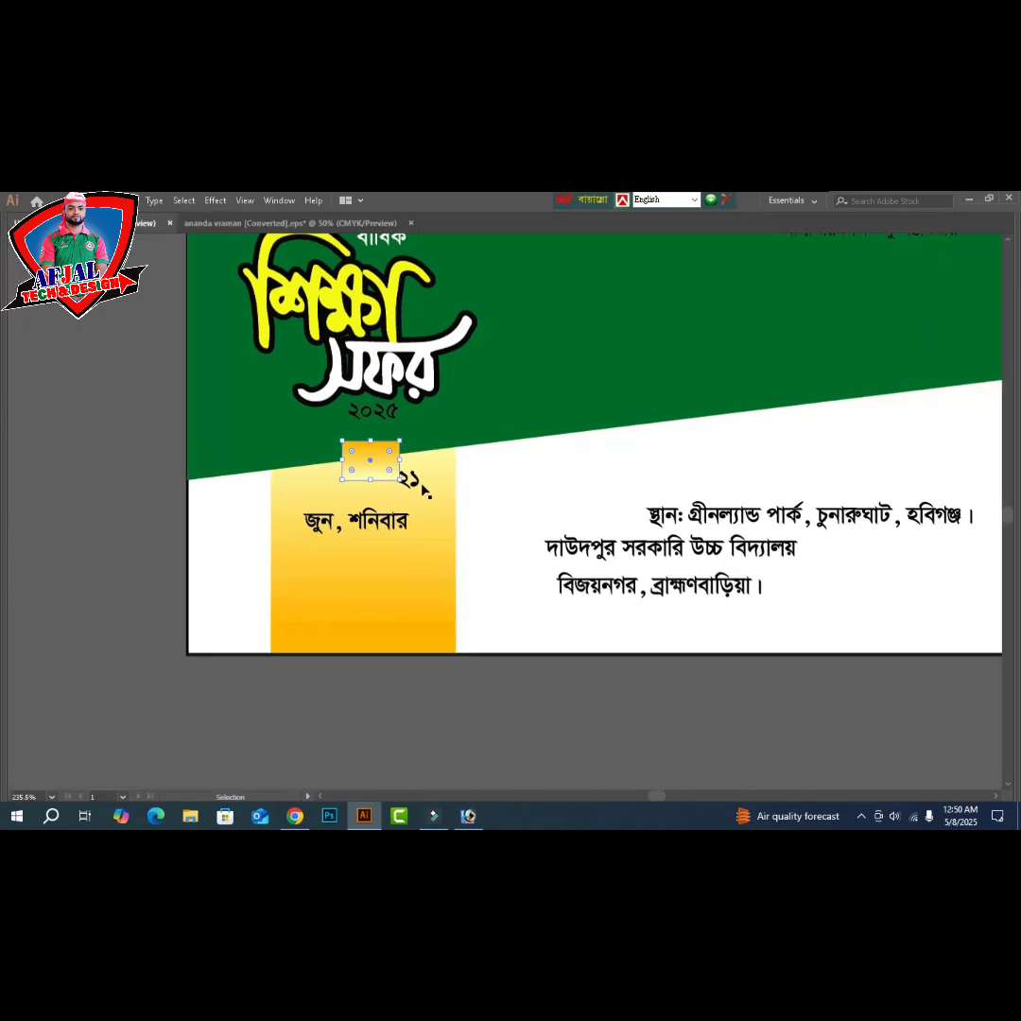
key("z")
left_click_drag(250, 414, 491, 528)
key("v")
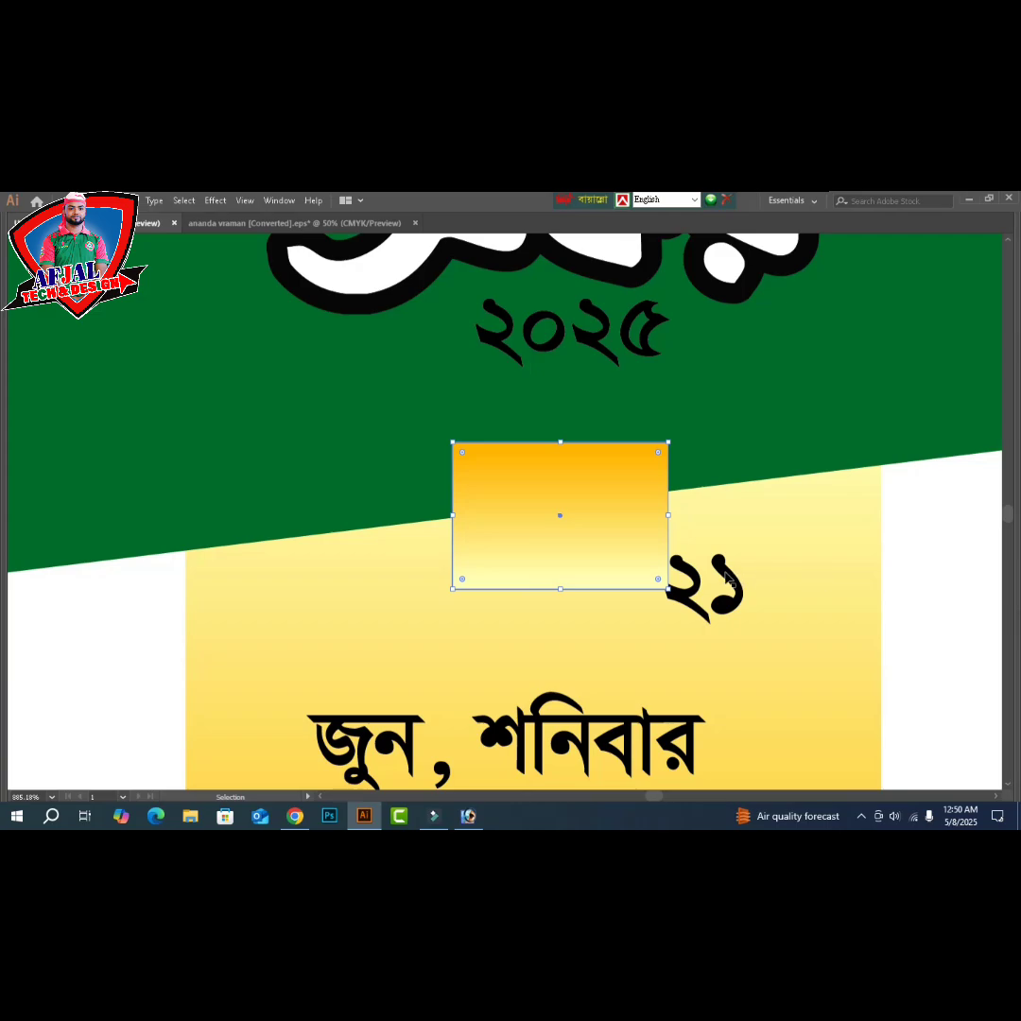
left_click_drag(659, 581, 653, 572)
left_click(960, 606)
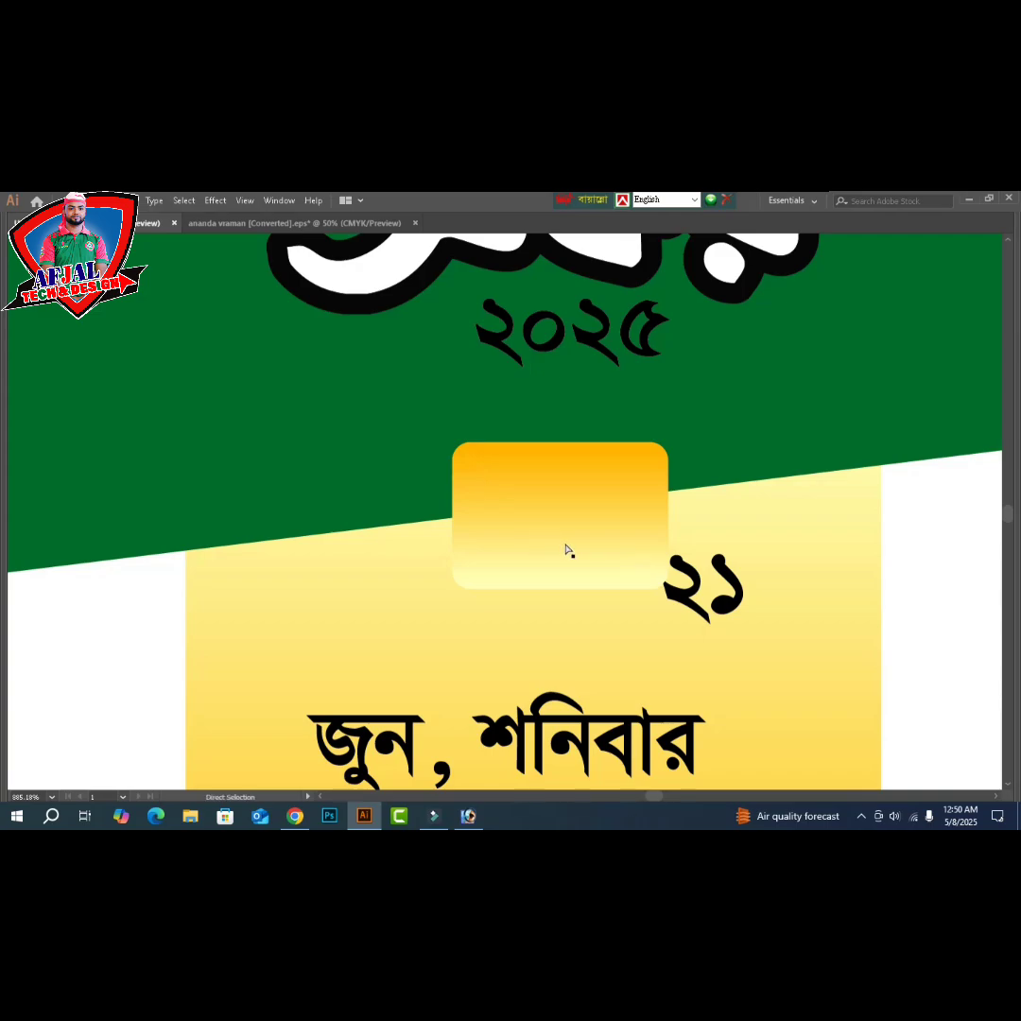
key("ctrl+z")
key("ctrl+z")
key("ctrl+z")
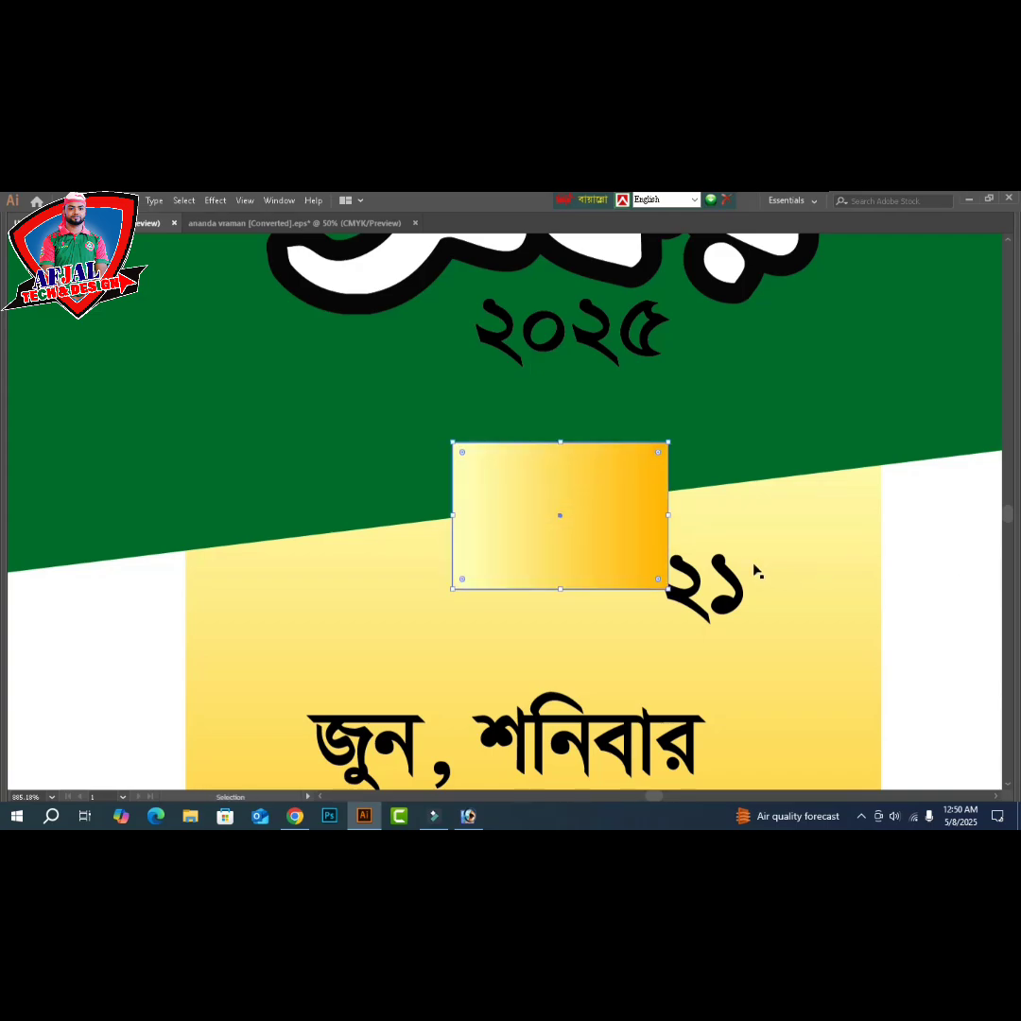
- Run the small rectangle's gradient vertically, from pale yellow at its bottom to orange just above its top edge, and adjust the blend
key("g")
left_click_drag(568, 586, 568, 427)
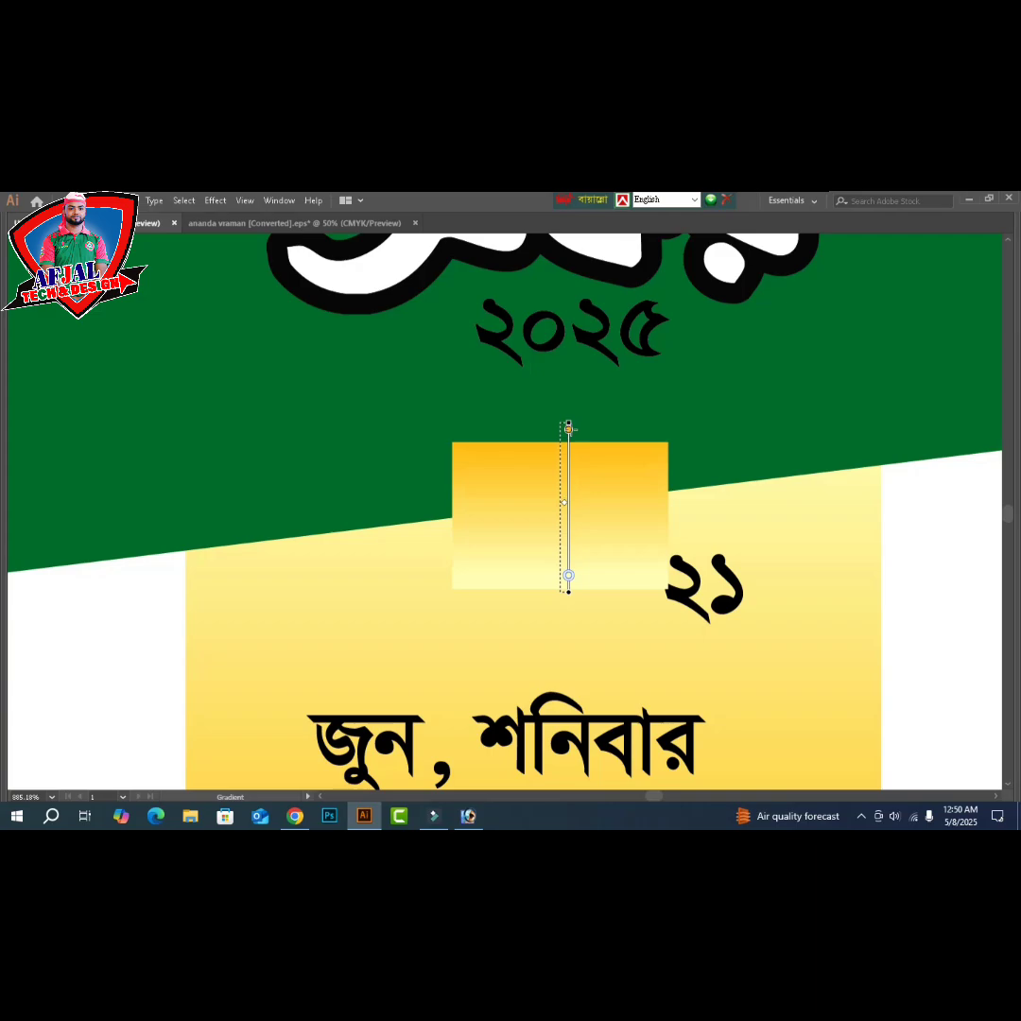
left_click(569, 578)
mouse_move(564, 511)
left_mouse_down()
mouse_move(565, 539)
mouse_move(567, 503)
left_mouse_up()
key("v")
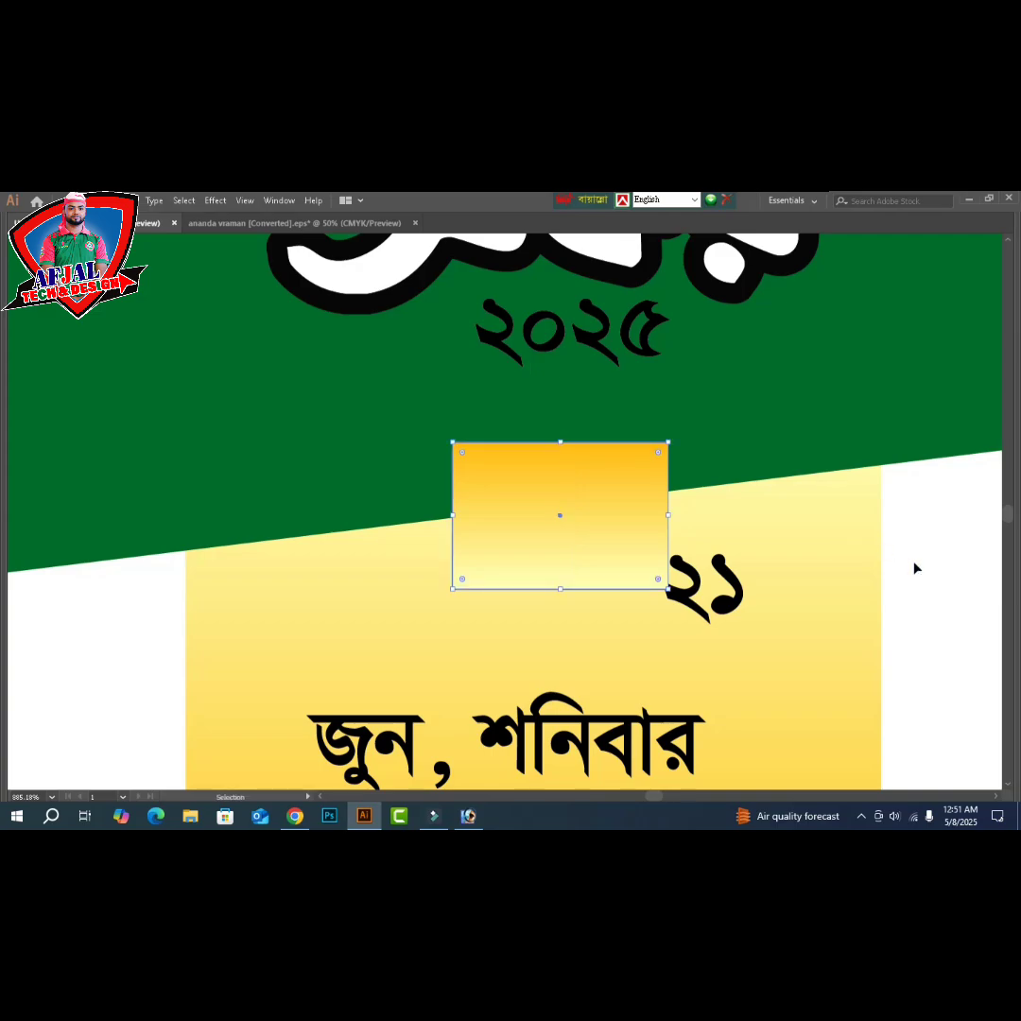
left_click(914, 563)
- Round the small rectangle's upper-left and lower-right corners strongly and its other two corners only slightly
key("a")
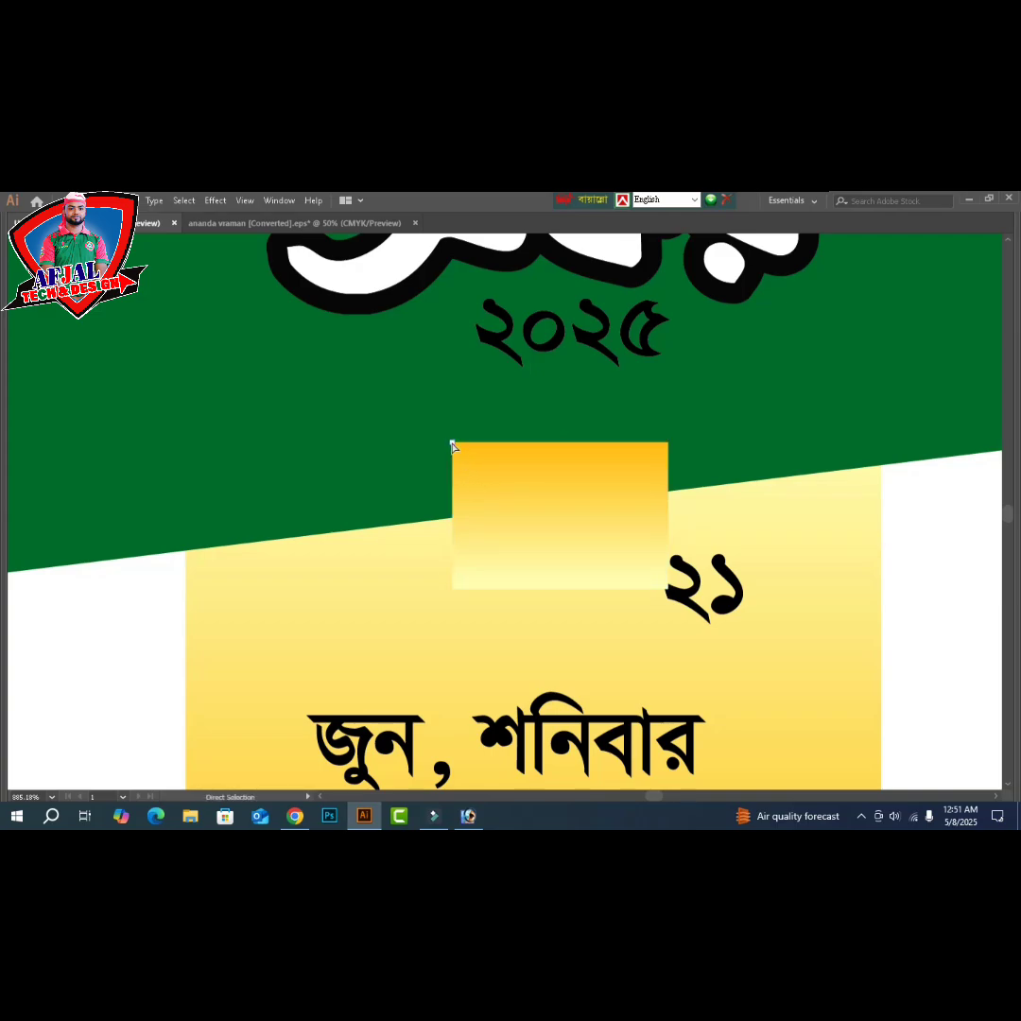
left_click_drag(452, 446, 590, 547)
left_click(668, 591, "shift")
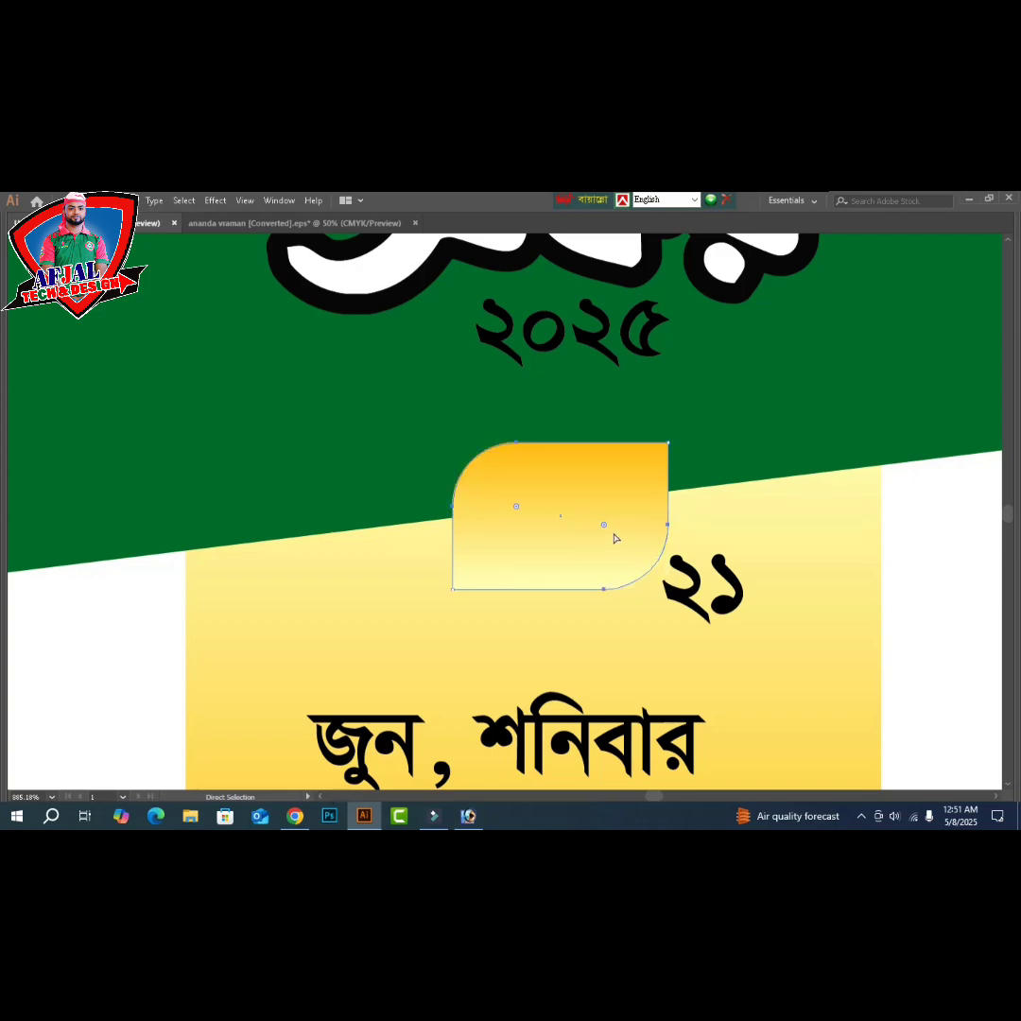
left_click(668, 443)
left_click_drag(462, 579, 472, 574)
left_click(920, 603, "ctrl")
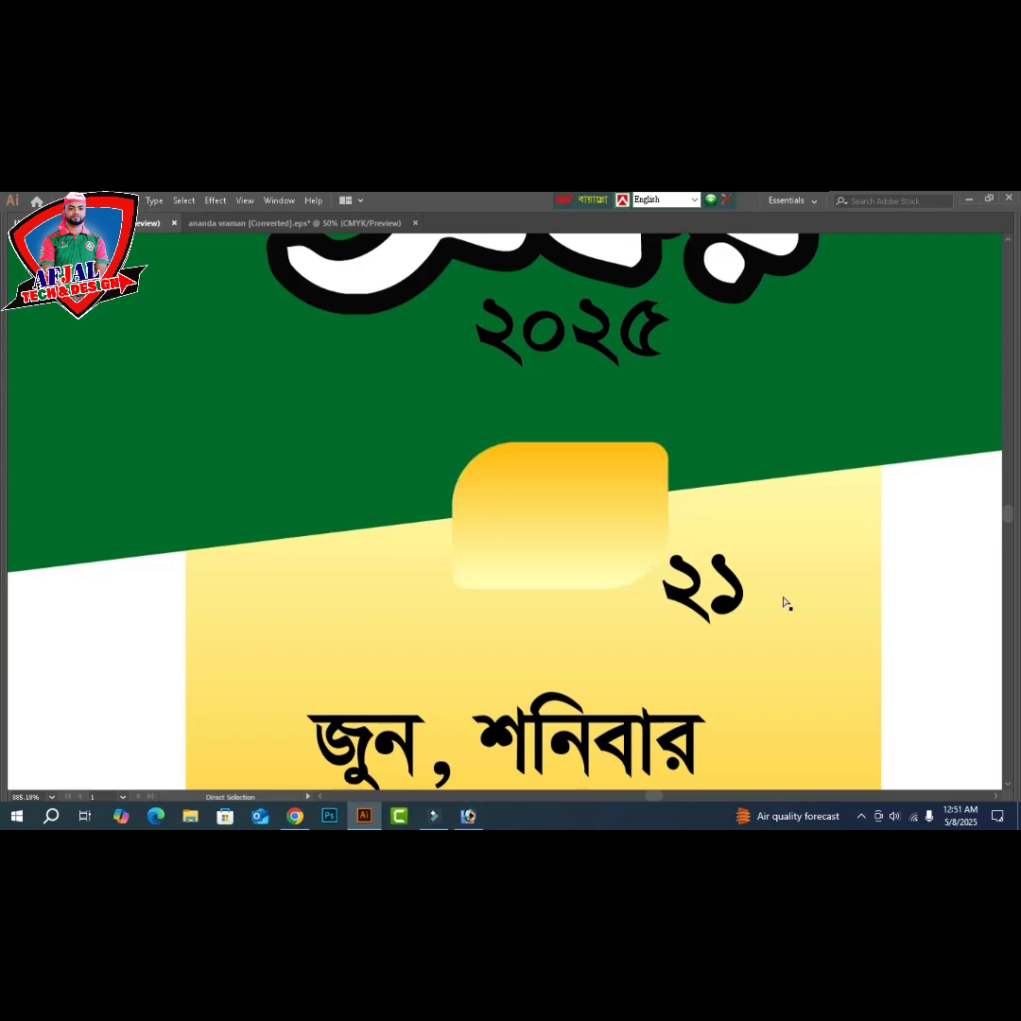
- Move the rounded gradient shape slightly up and to the left, clear of the date number
key("b")
key("v")
left_click_drag(558, 528, 538, 512)
key("a")
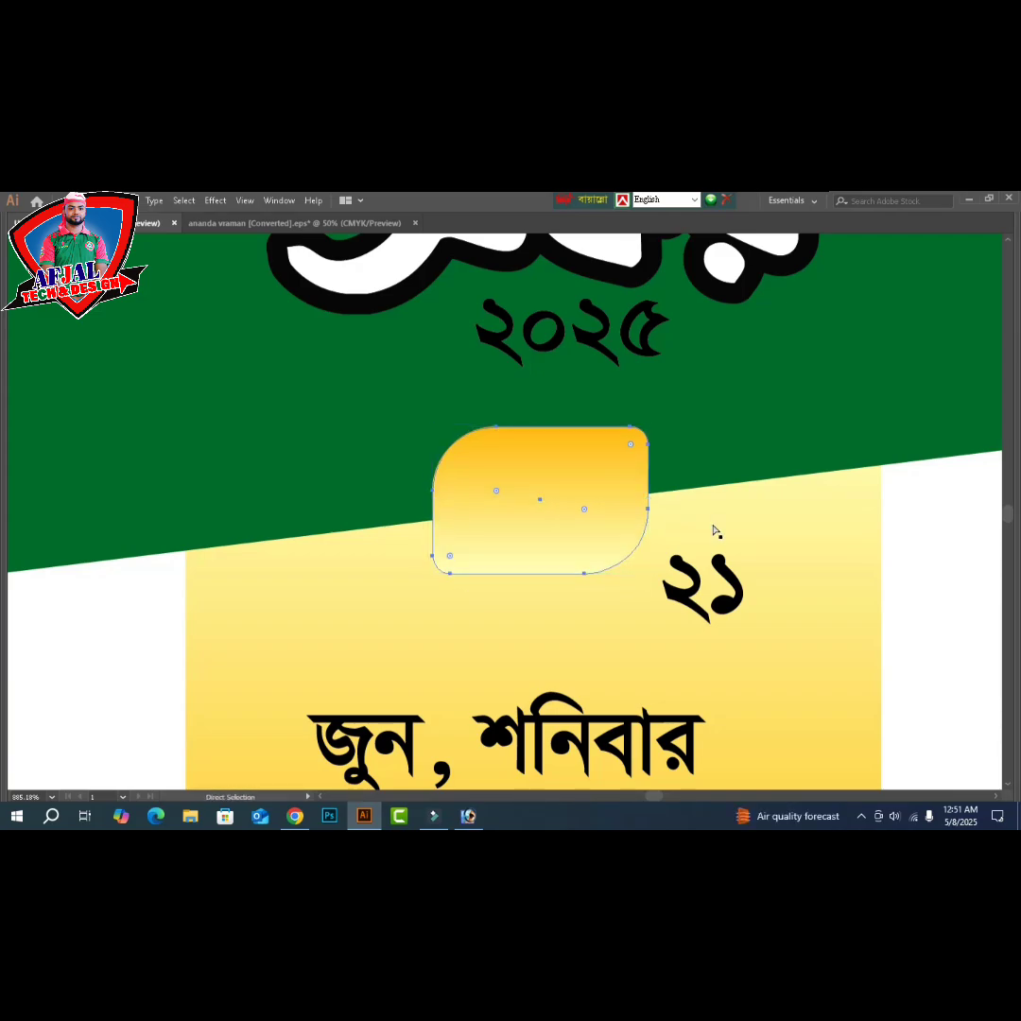
- Fill an in-place duplicate of the rounded shape with solid black and send it behind the gradient original
key("v")
key("ctrl+F9")
key("Tab")
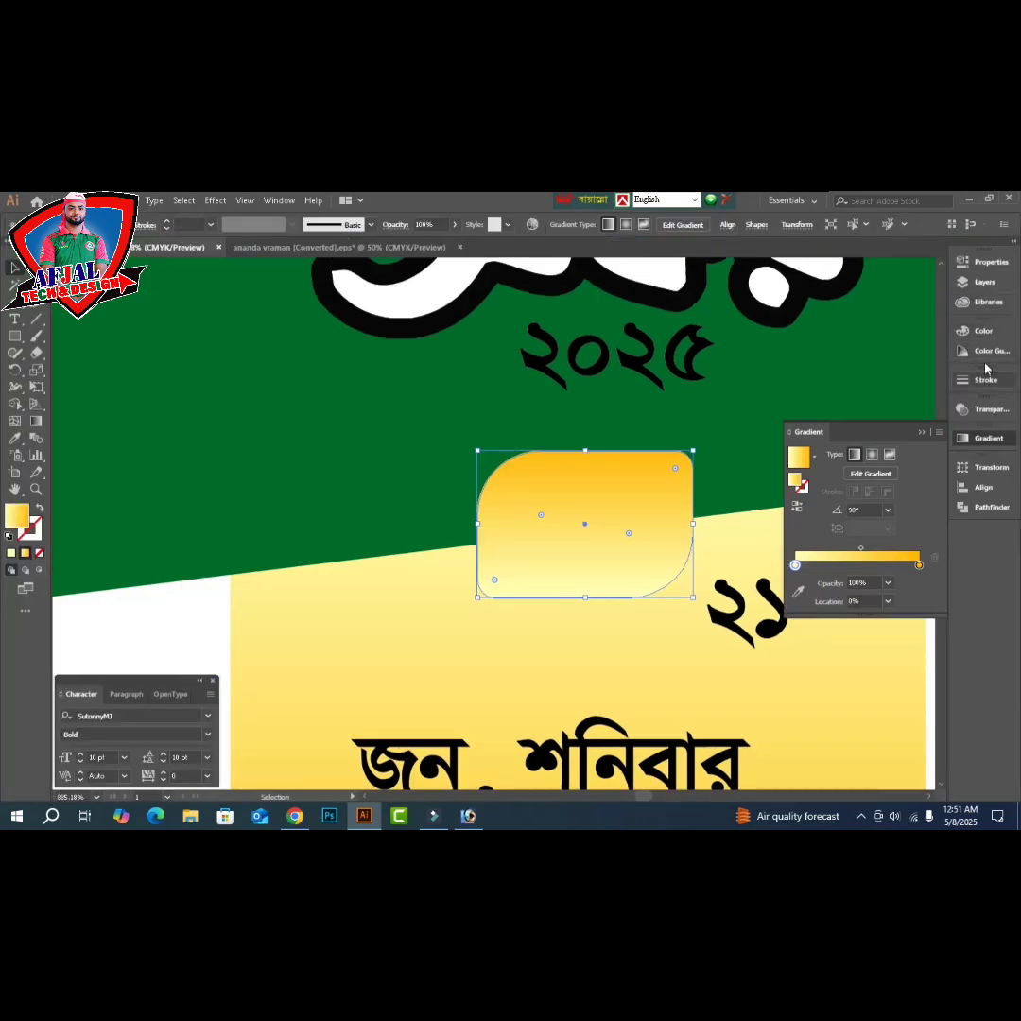
left_click(11, 554)
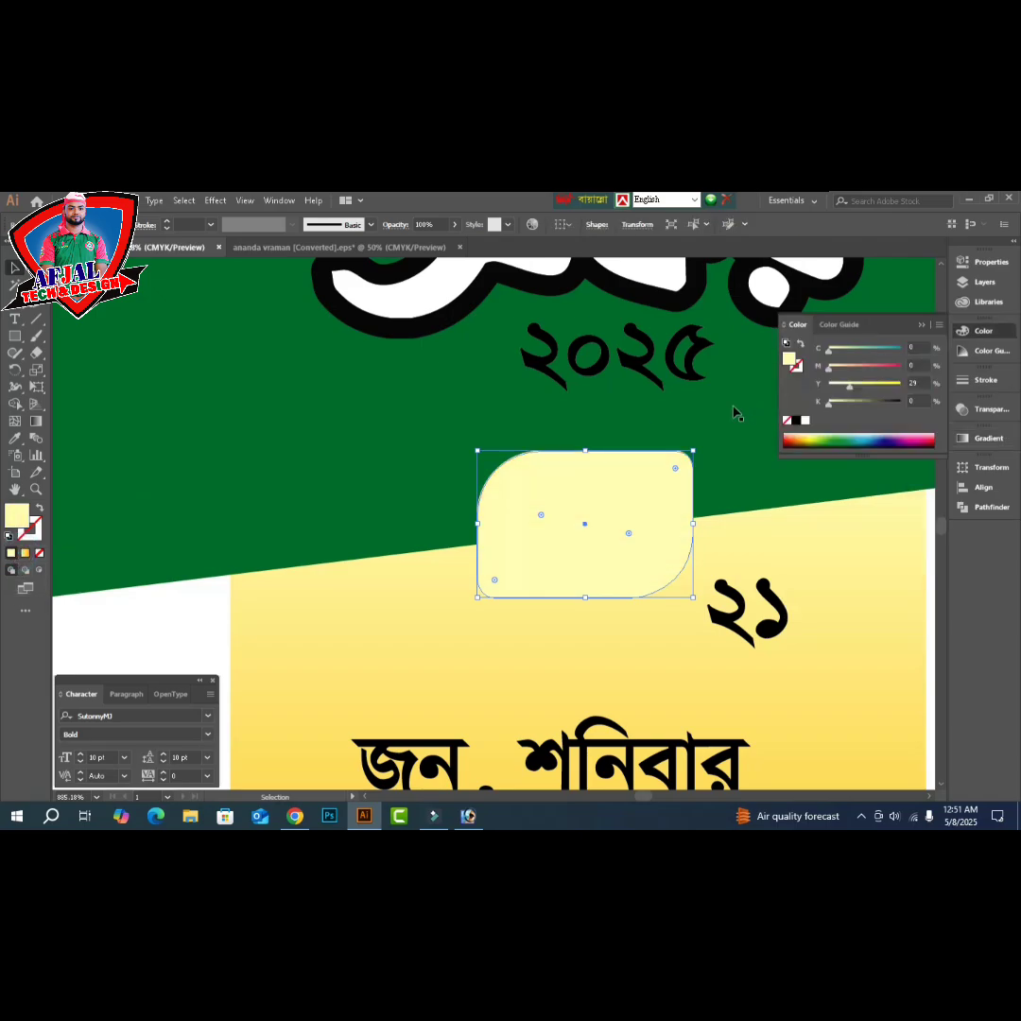
left_click(797, 422)
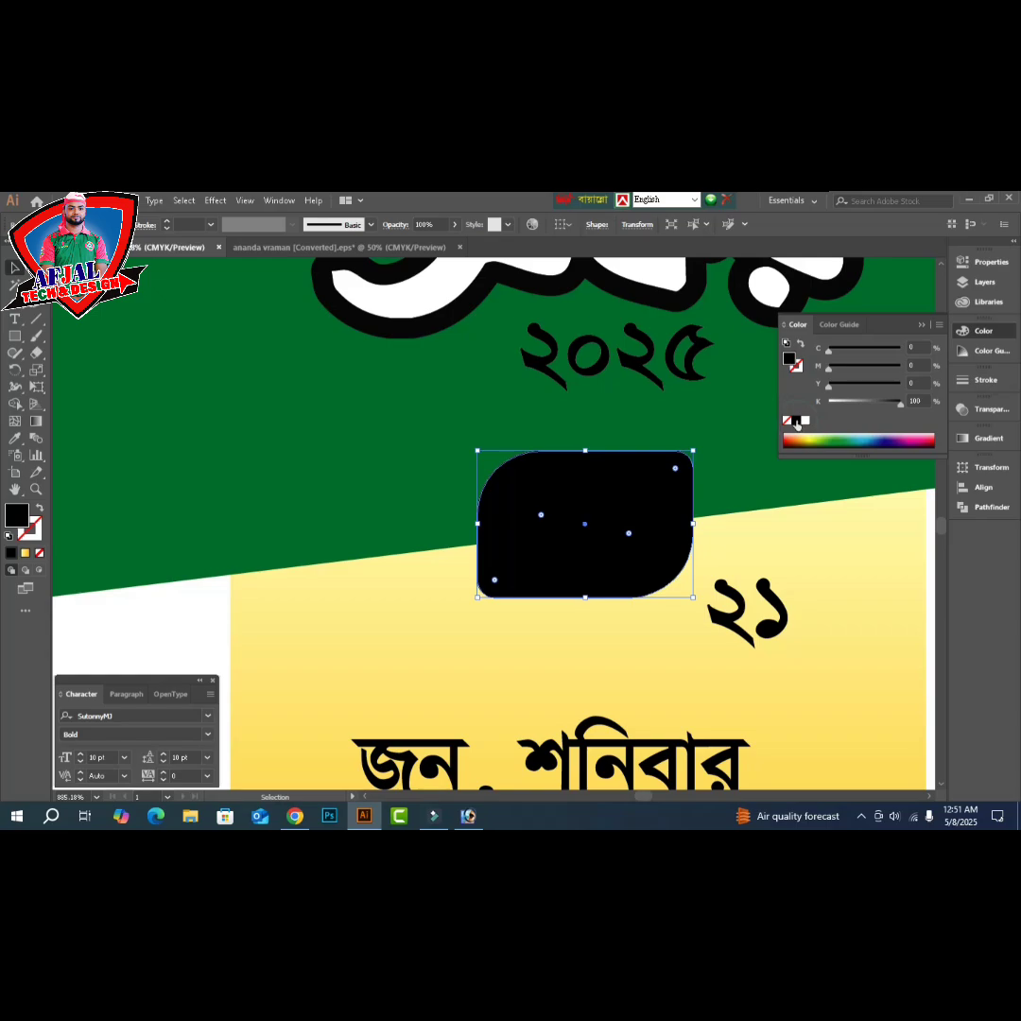
key("ctrl+[")
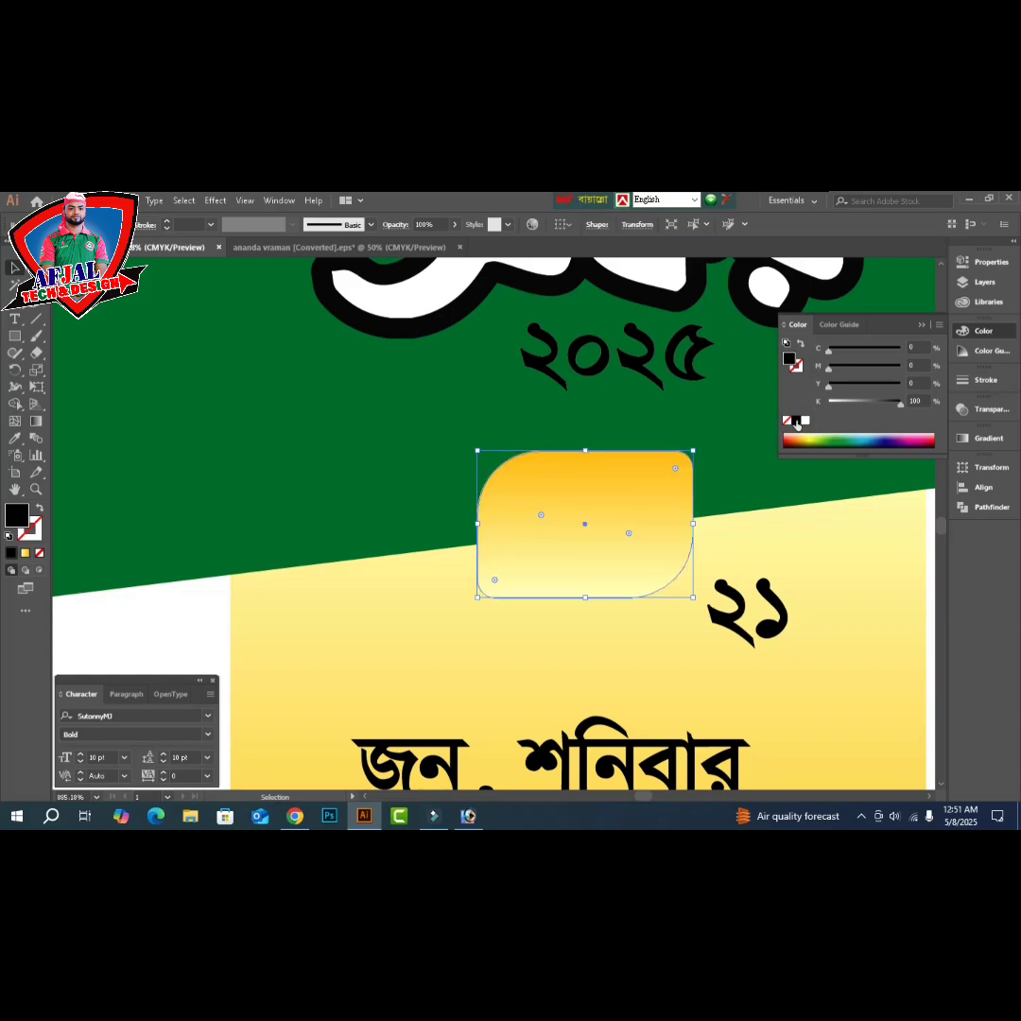
- Apply a Gaussian Blur with a 1.8 pixel radius to the black duplicate, with the preview on
left_click(216, 200)
mouse_move(274, 438)
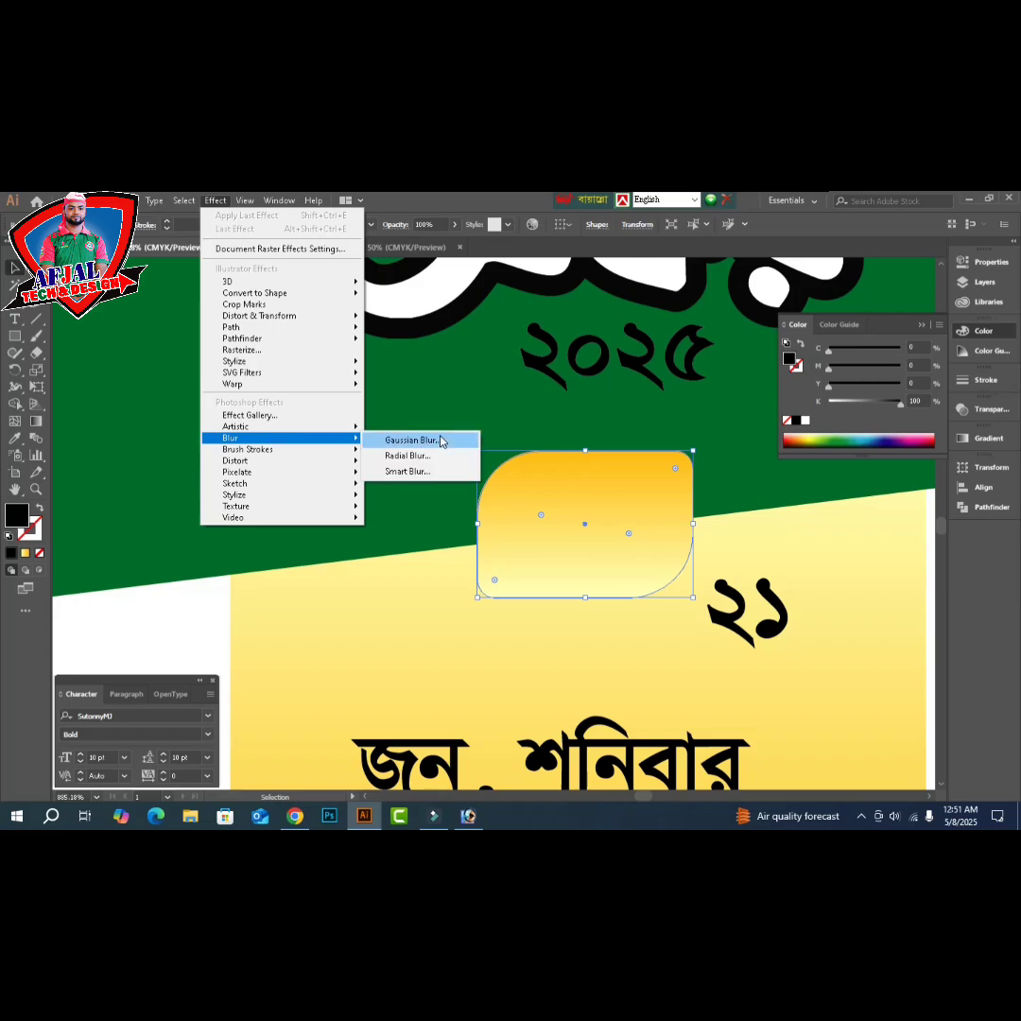
left_click(411, 441)
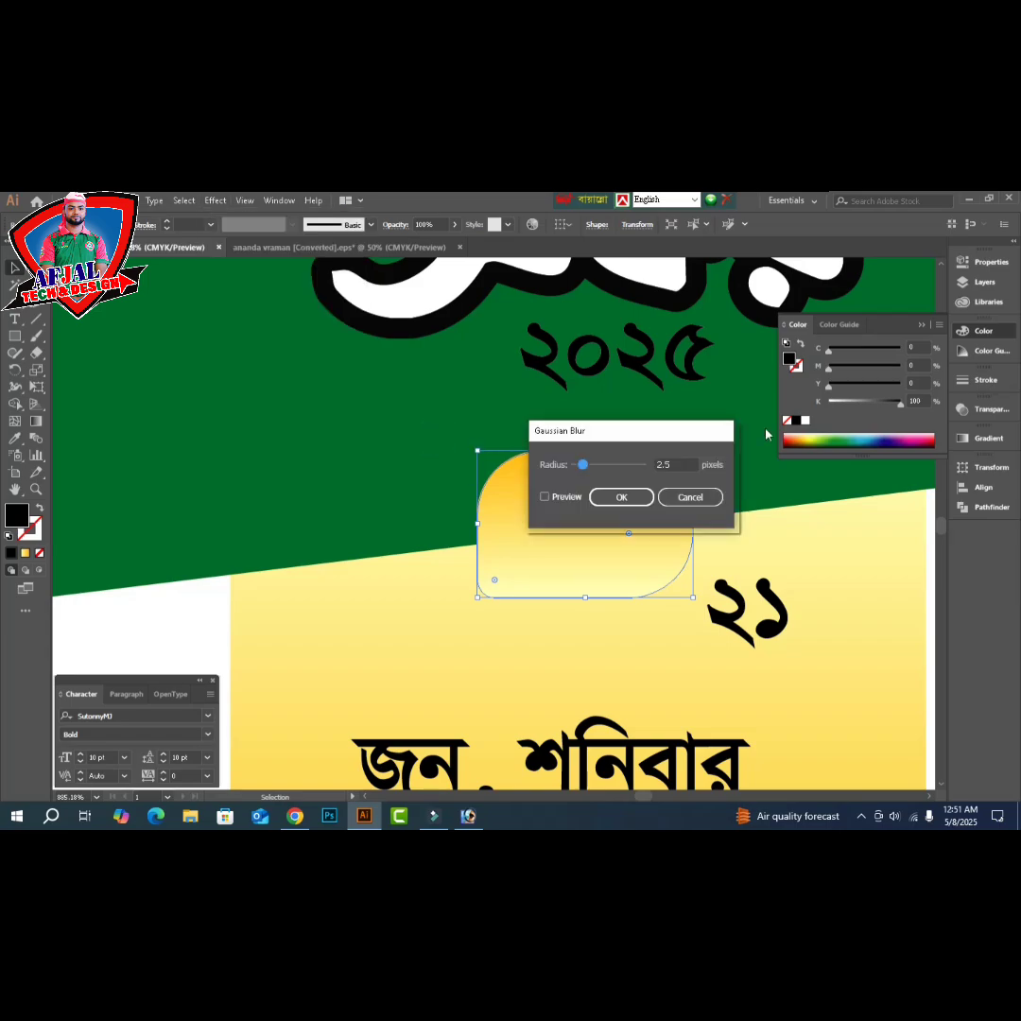
left_click_drag(647, 436, 818, 506)
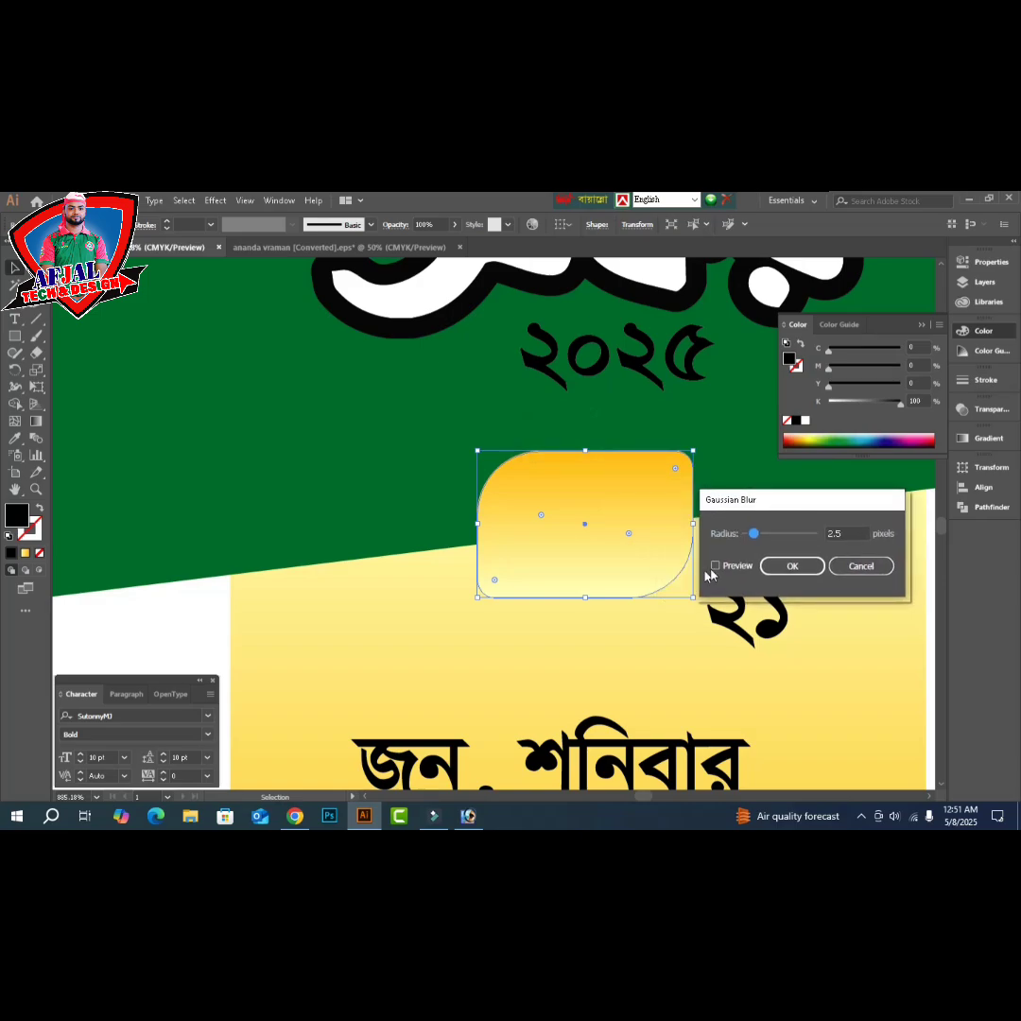
left_click(716, 566)
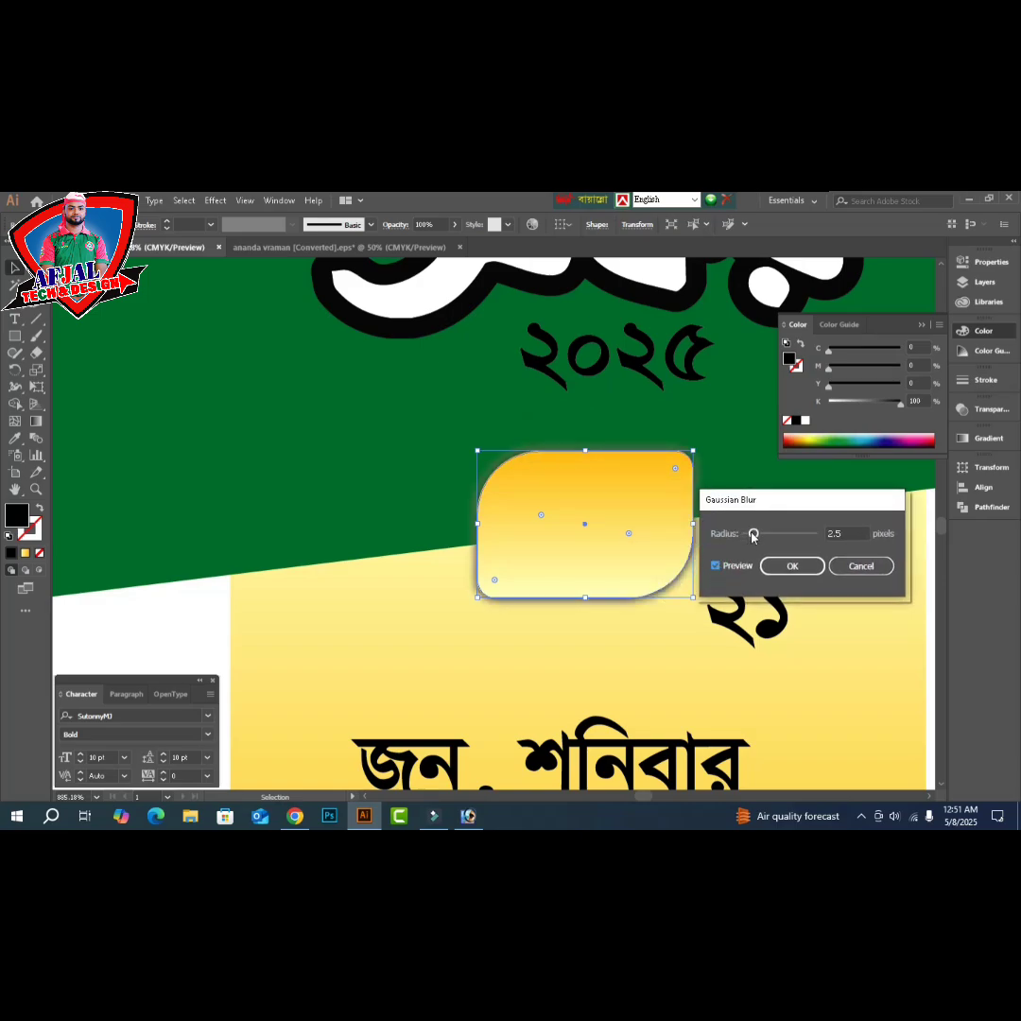
left_click_drag(753, 533, 751, 533)
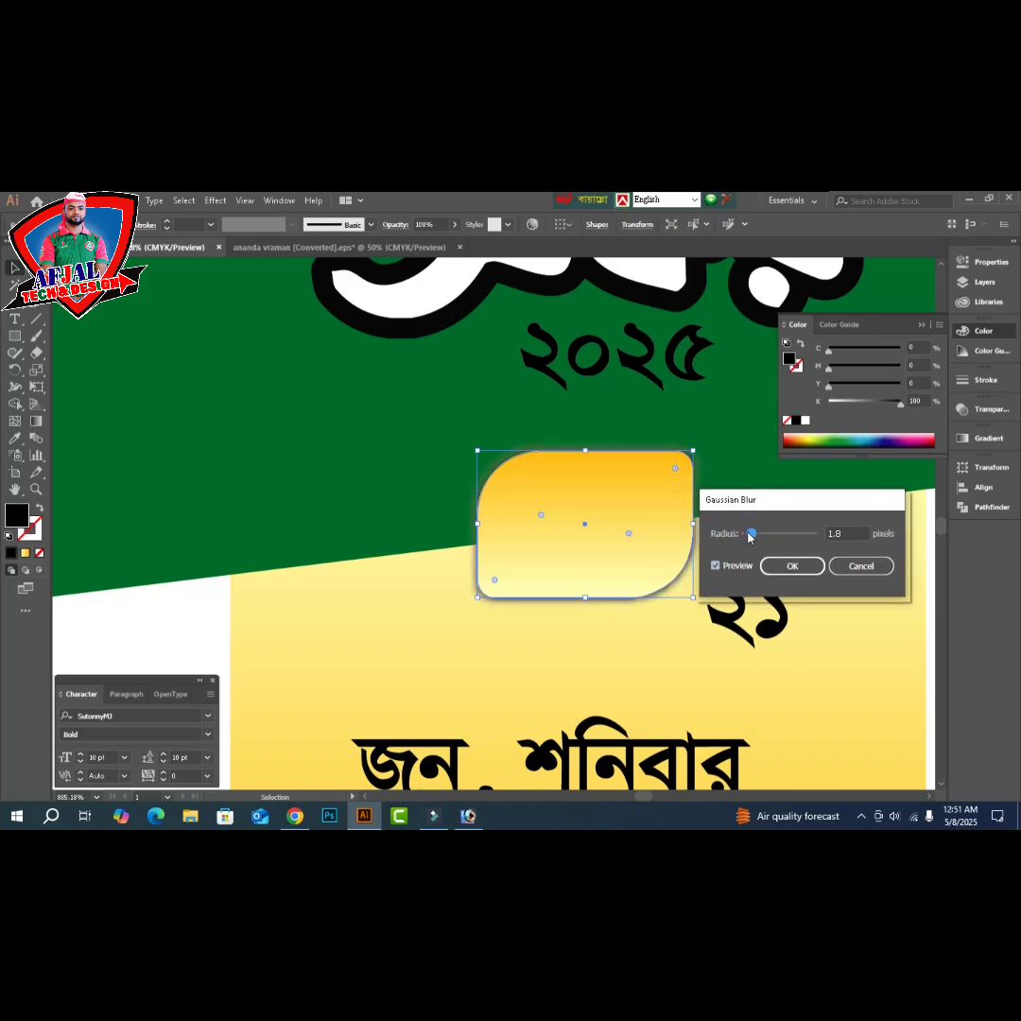
left_click(792, 567)
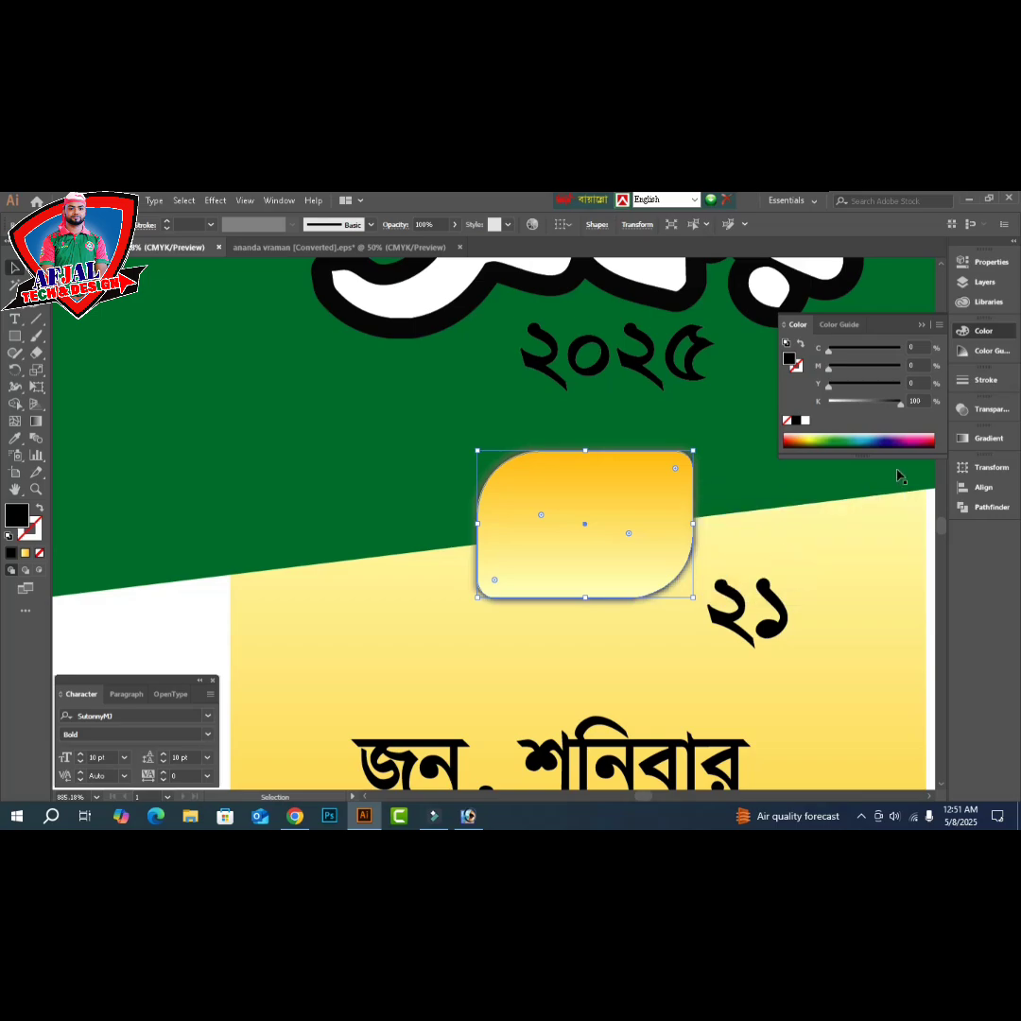
- Set the blurred black shadow's blending mode to Multiply and reduce its opacity to about 43%
left_click(399, 226)
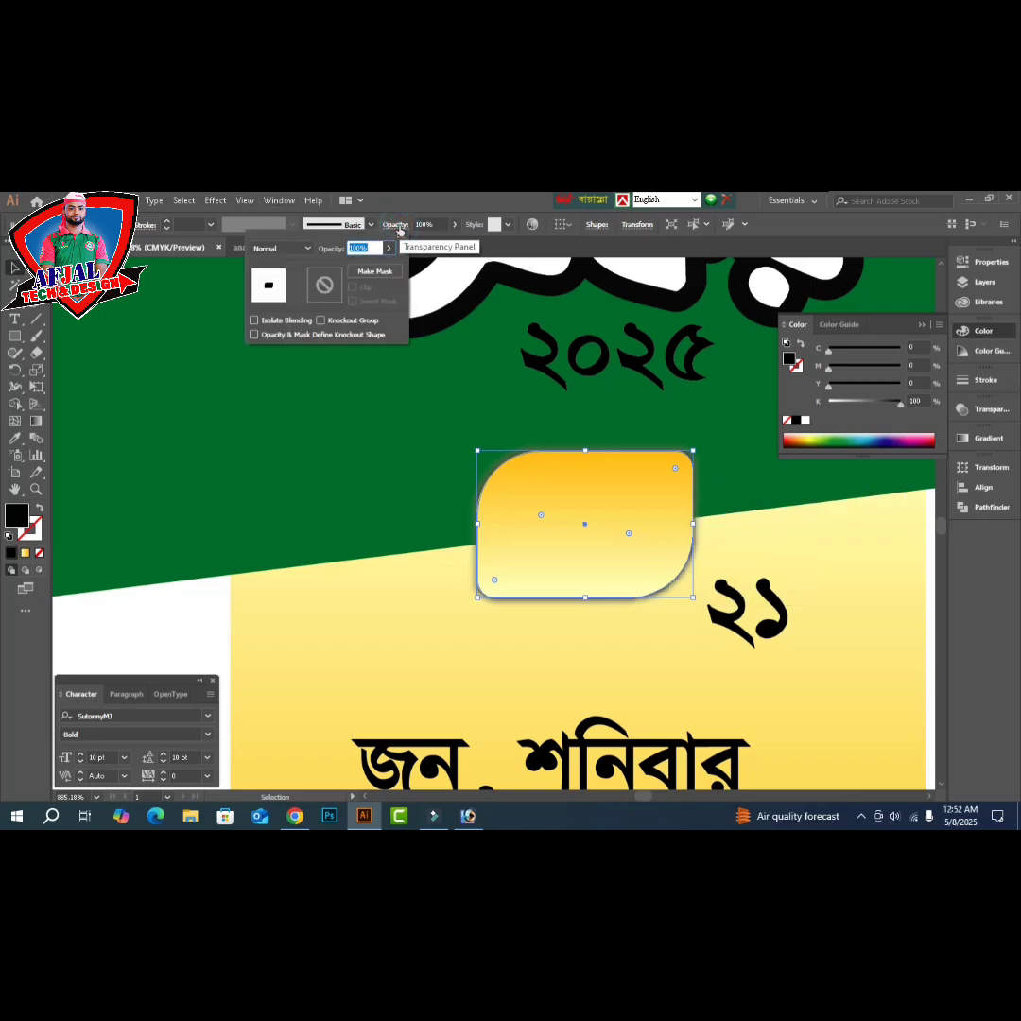
left_click(284, 247)
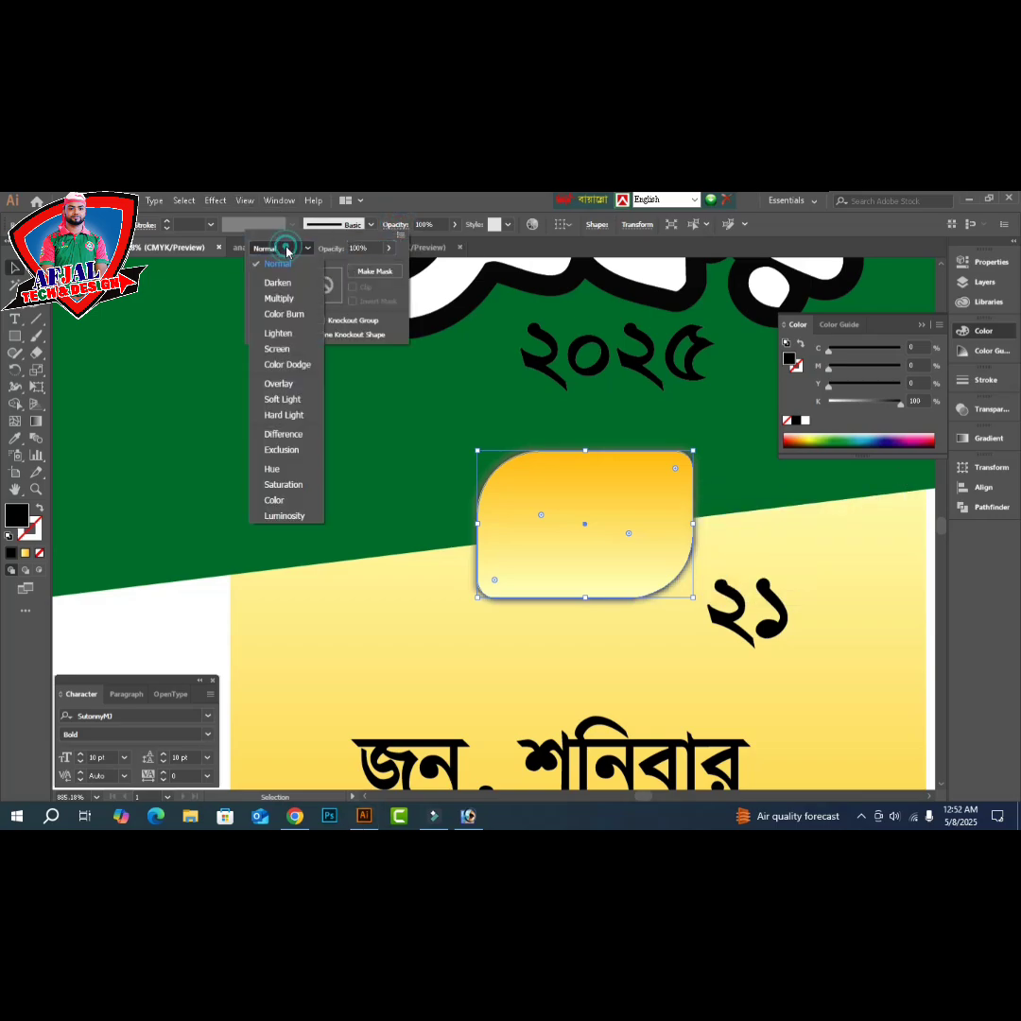
left_click(280, 298)
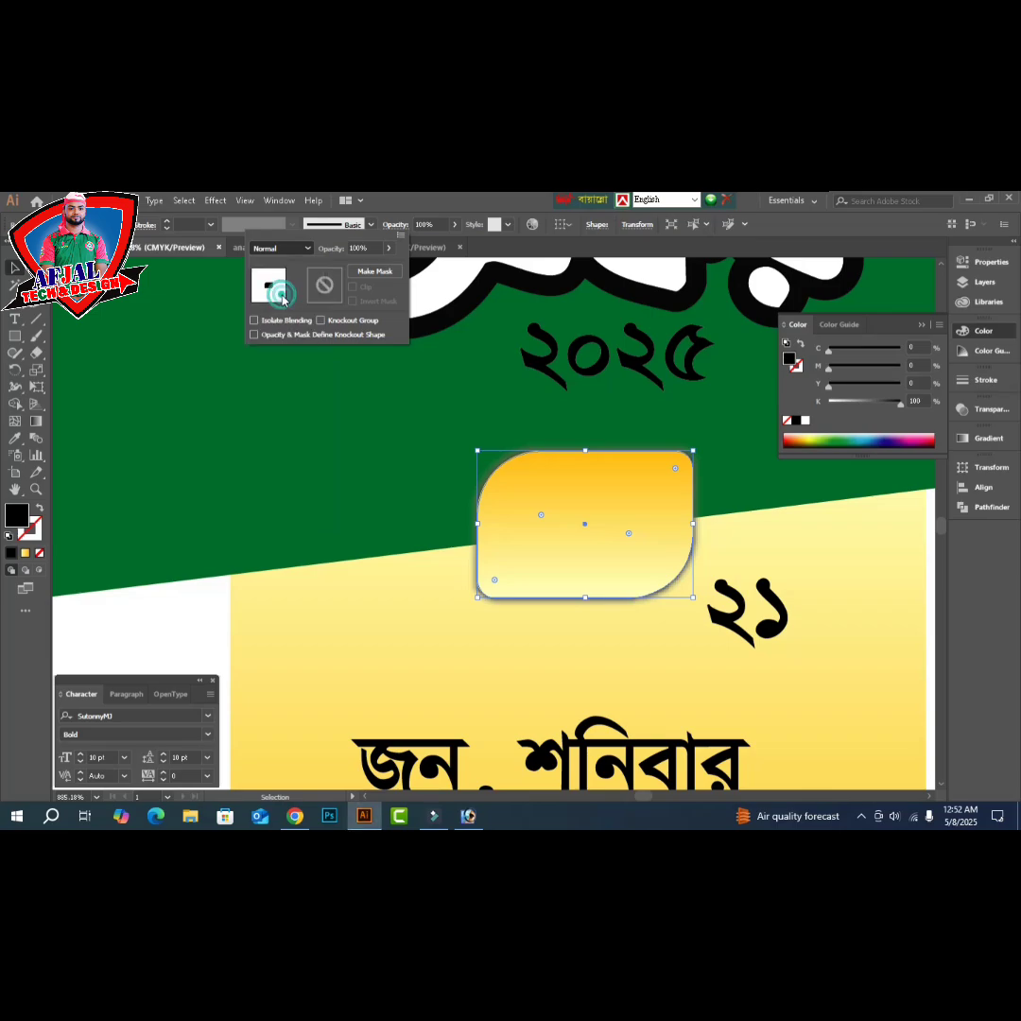
left_click(430, 224)
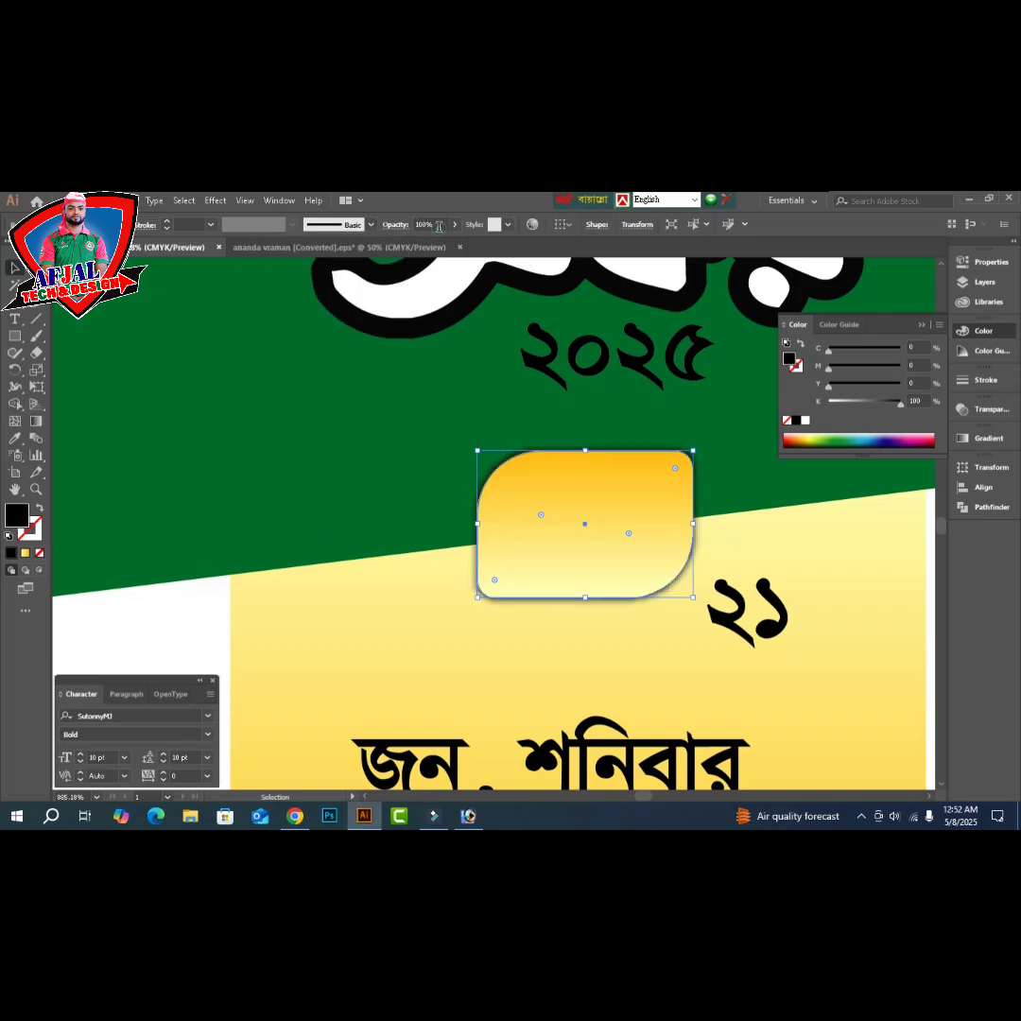
left_click(455, 224)
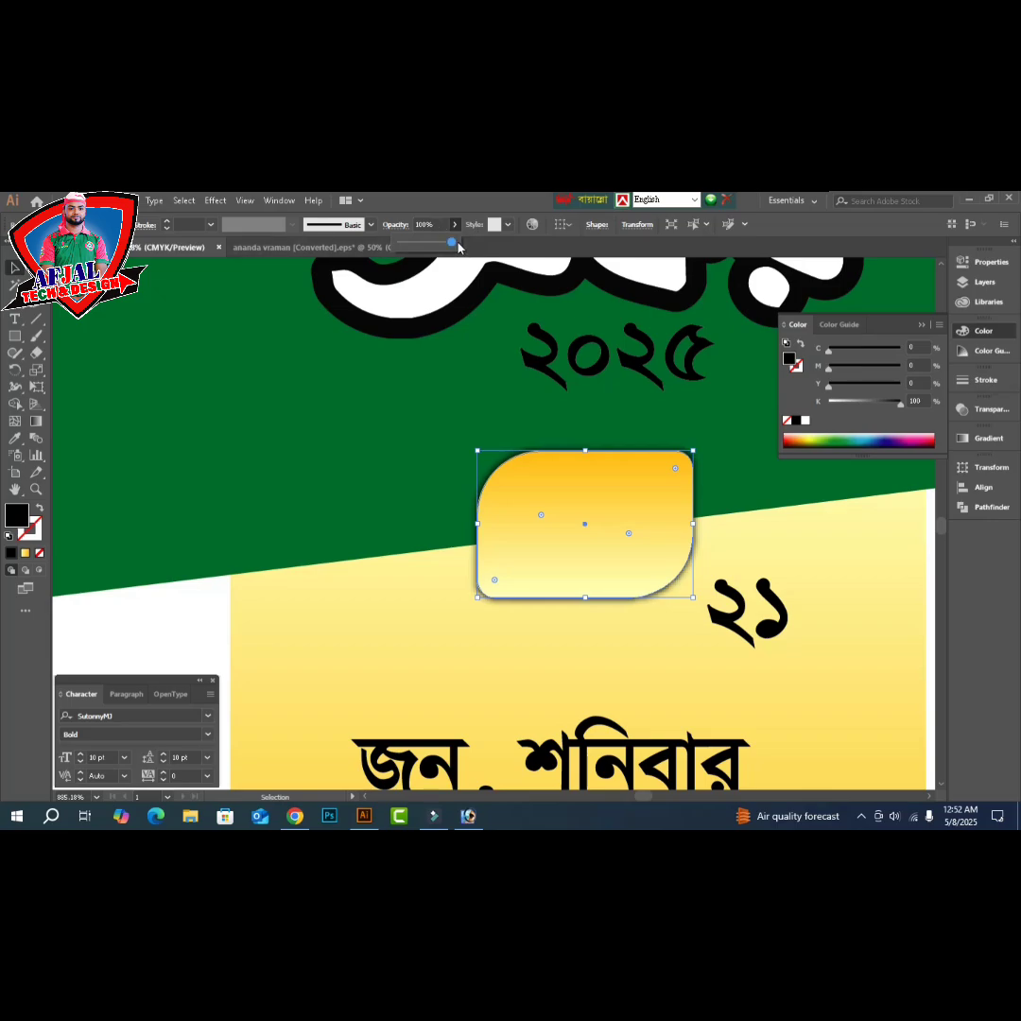
left_click_drag(455, 243, 422, 250)
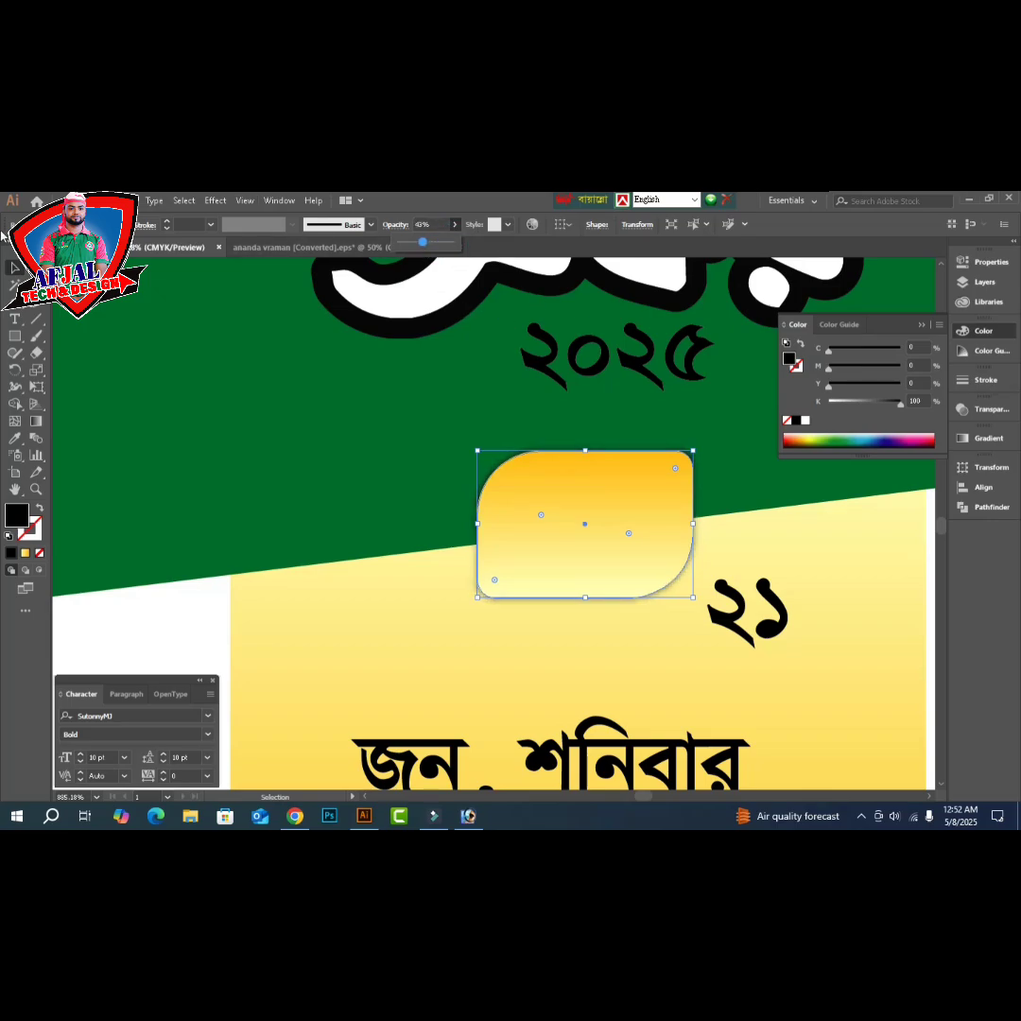
left_click(15, 269)
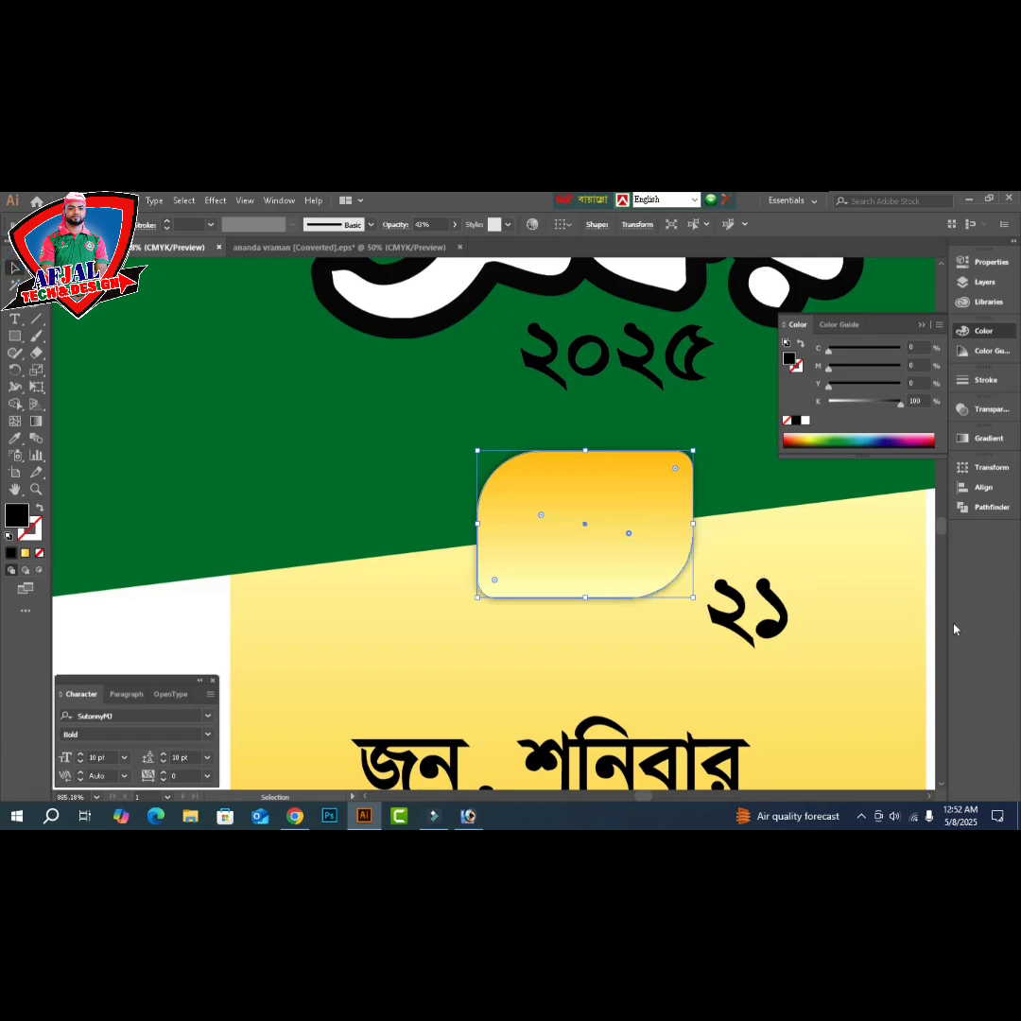
scroll(794, 525, "down", 4)
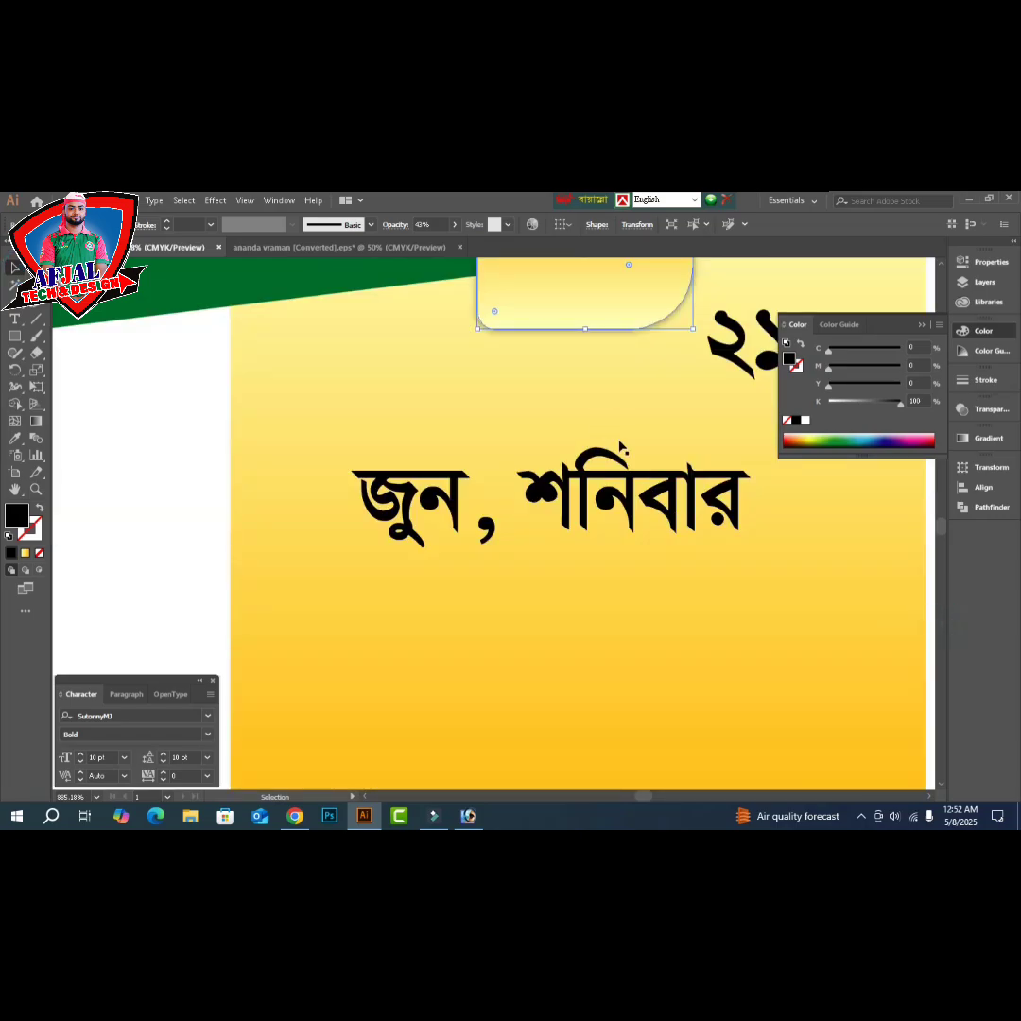
- Give the rounded gradient badge a 0.5 pt stroke with round-join corners
scroll(187, 508, "up", 1)
left_click(185, 505)
left_click(613, 320)
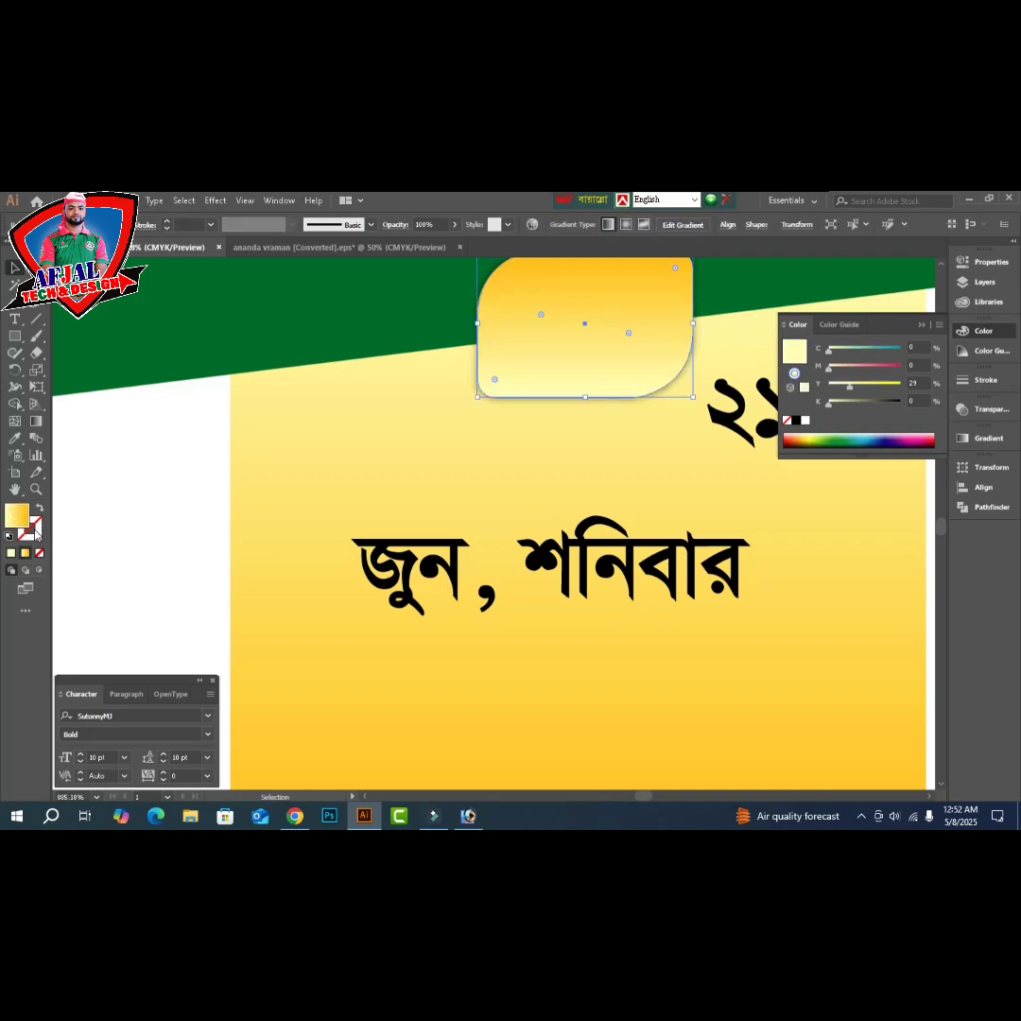
left_click(35, 530)
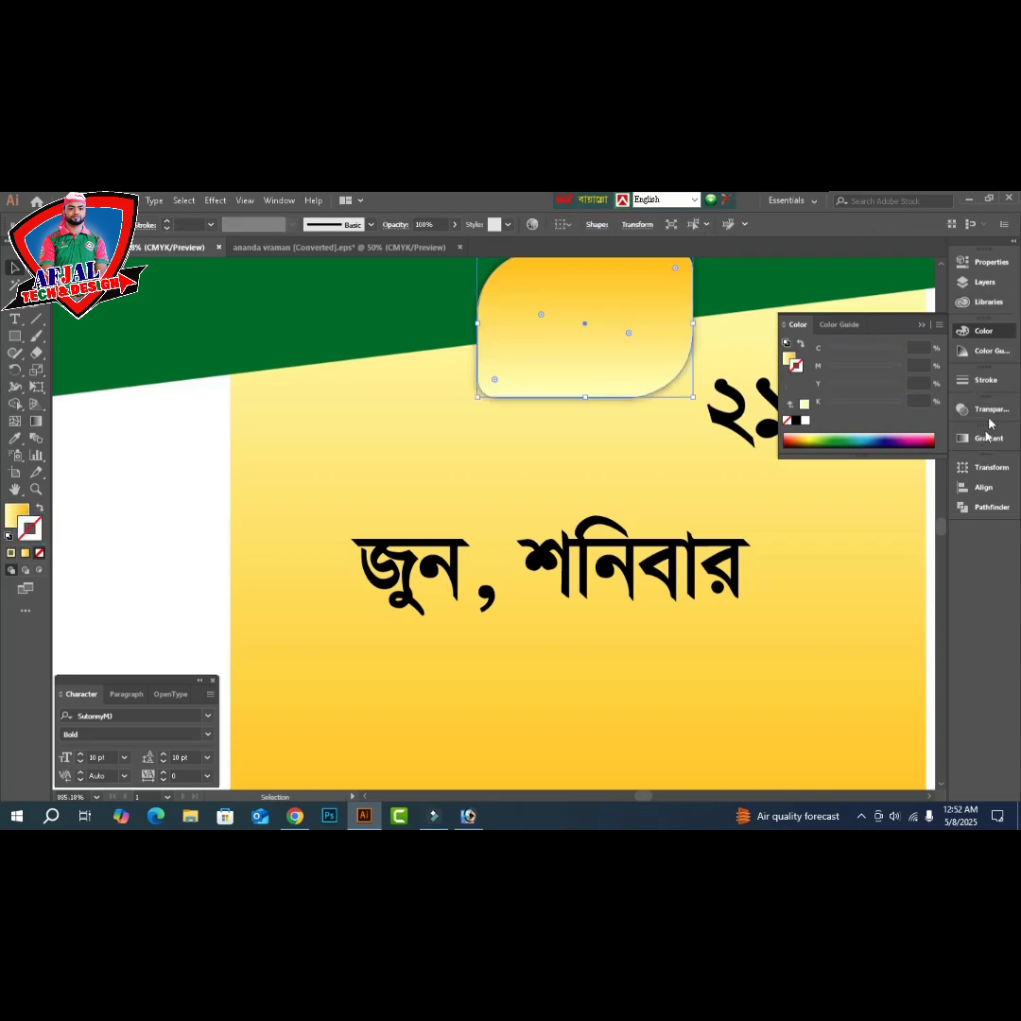
left_click(984, 379)
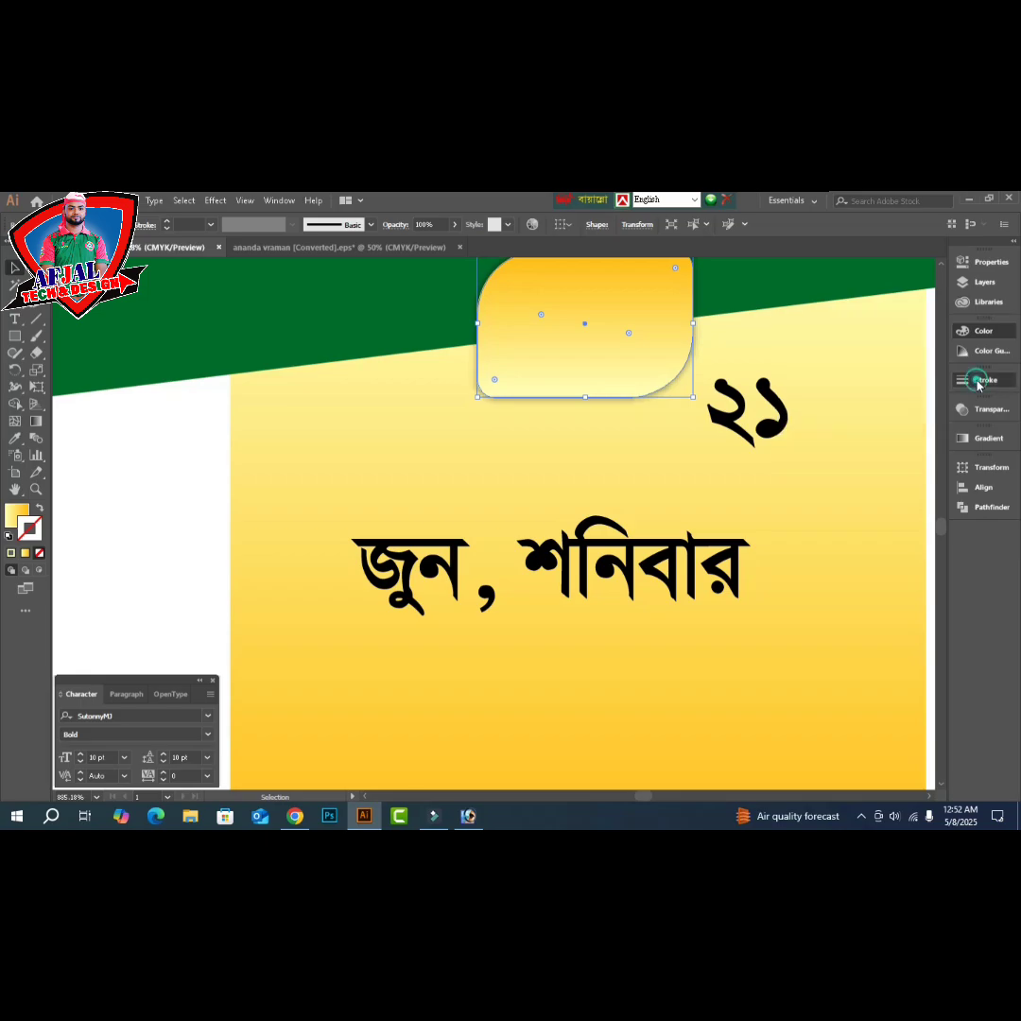
left_click(860, 395)
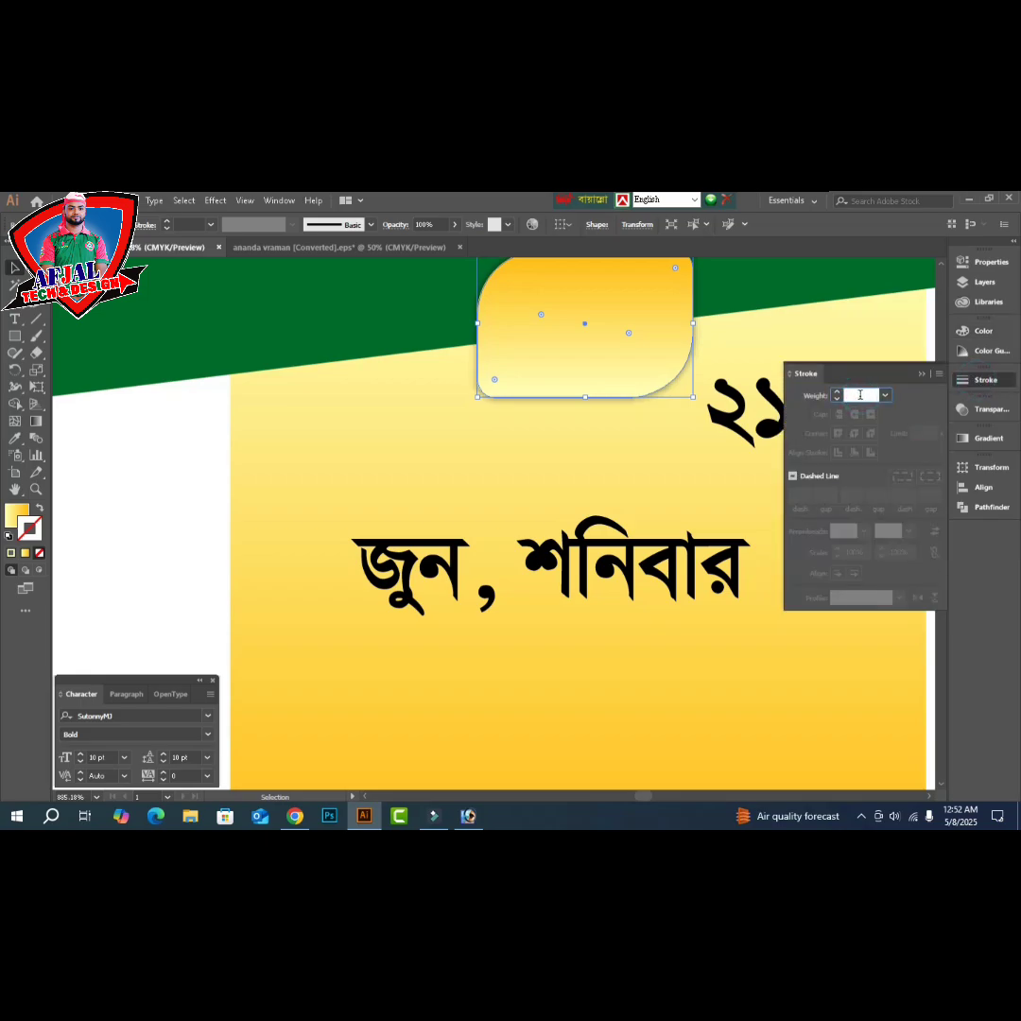
type("0.5")
key("Return")
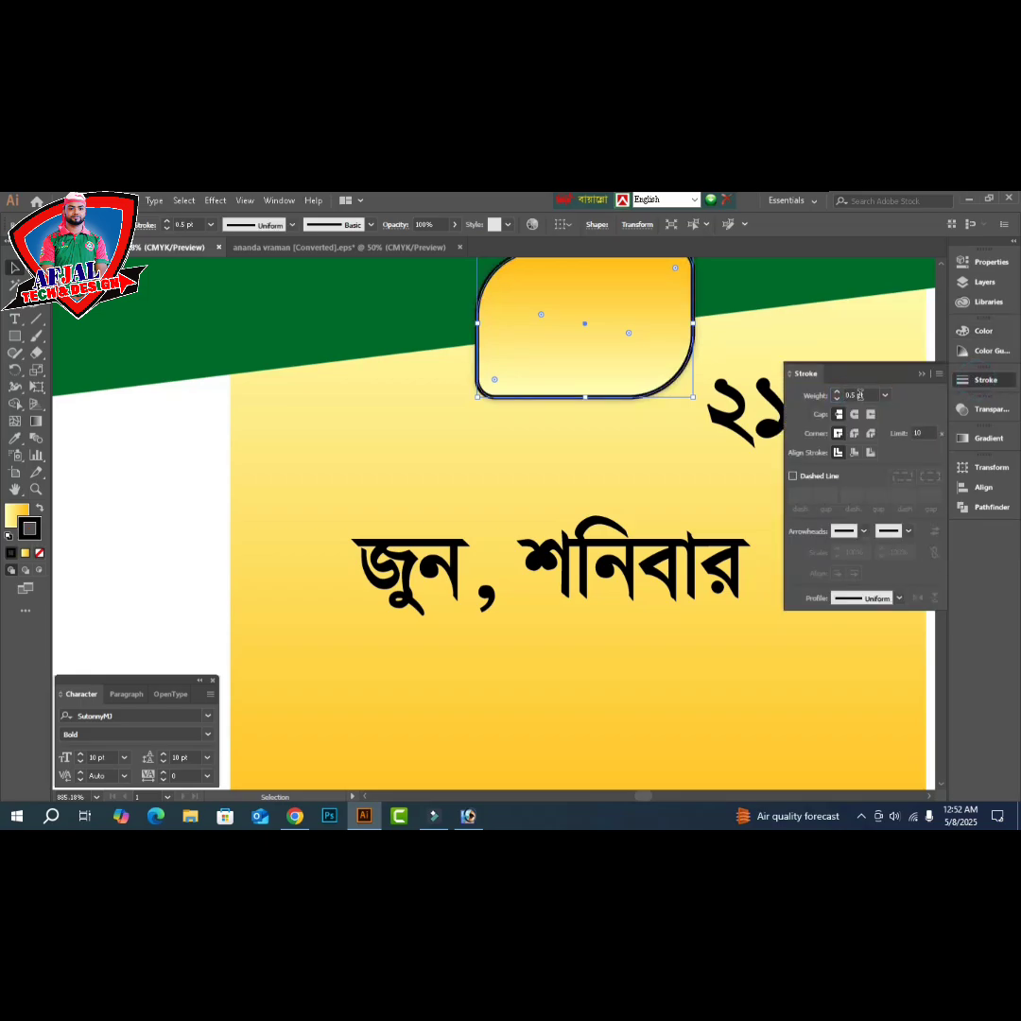
left_click(856, 434)
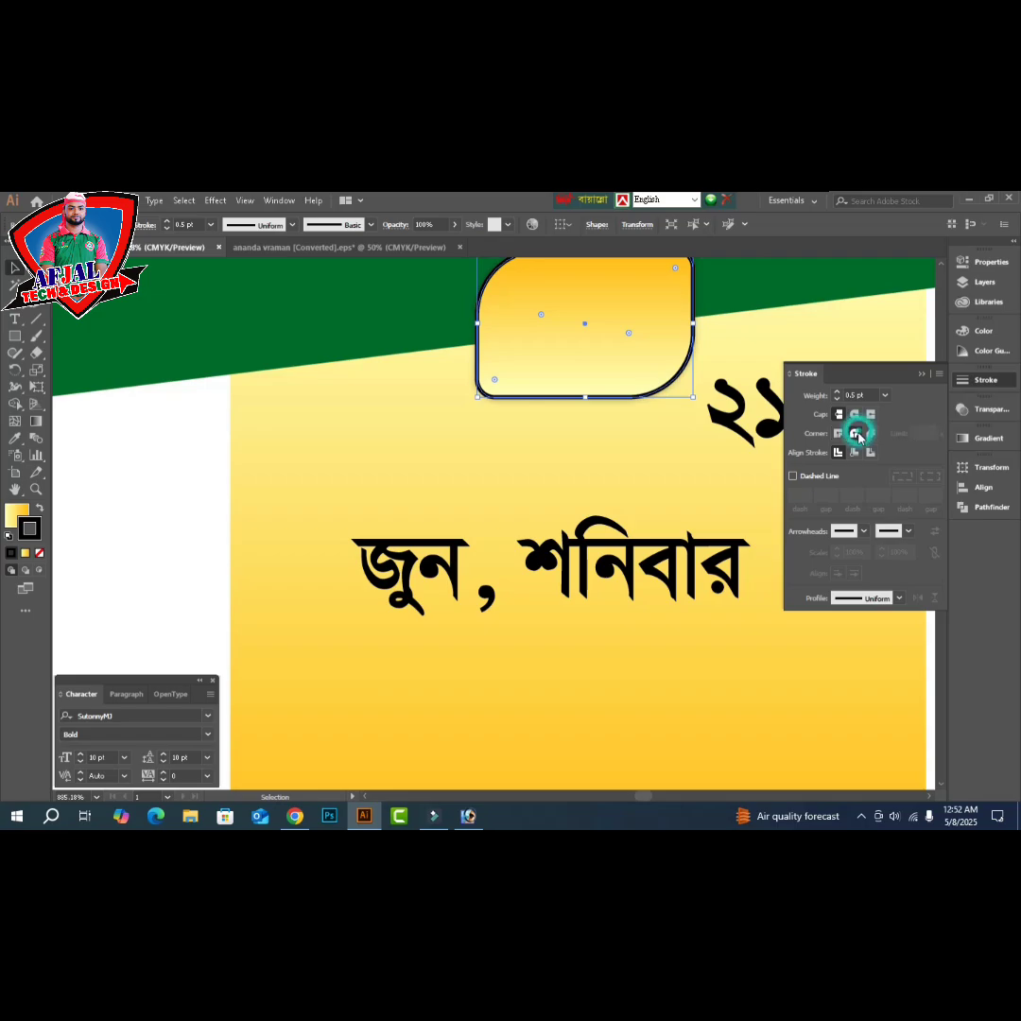
- Reduce the badge's stroke weight to 0.2 pt and colour the stroke white
left_click(860, 396)
key("BackSpace")
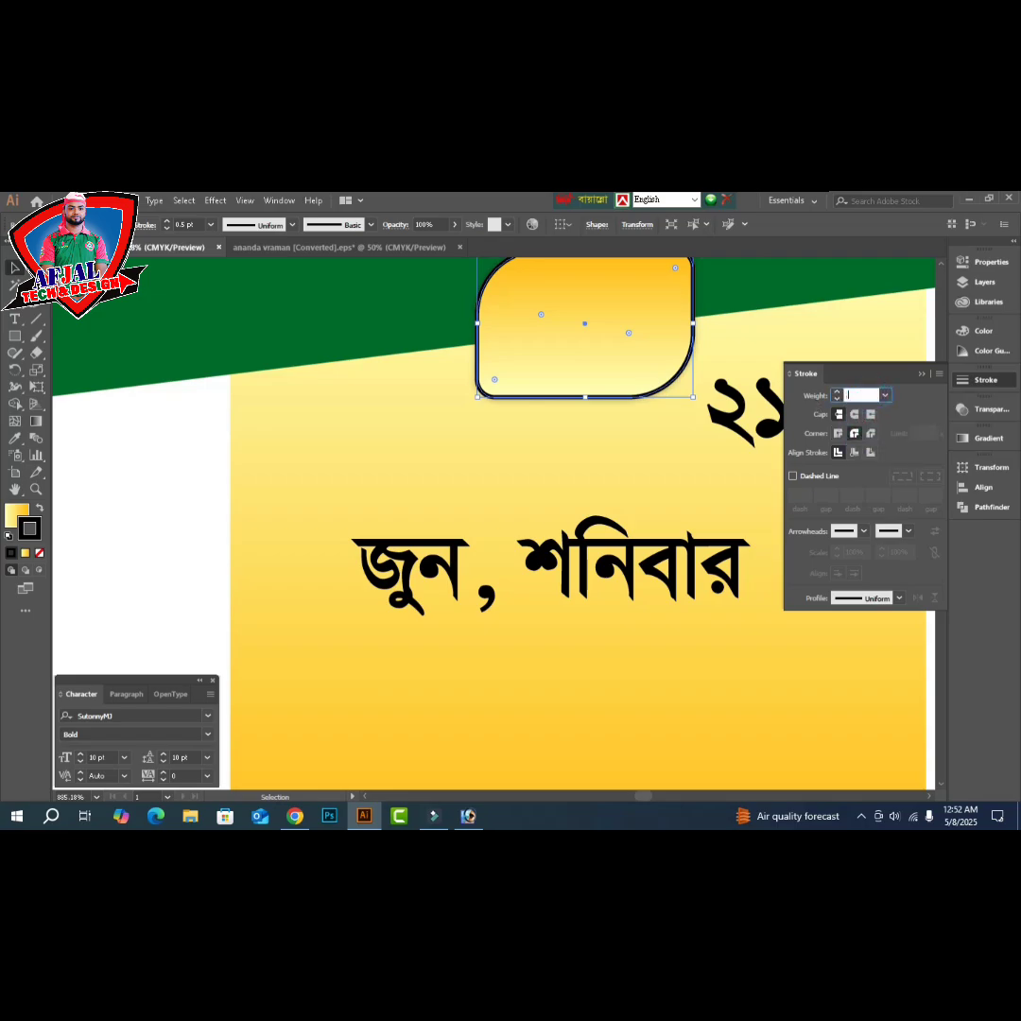
type("0.2")
key("Return")
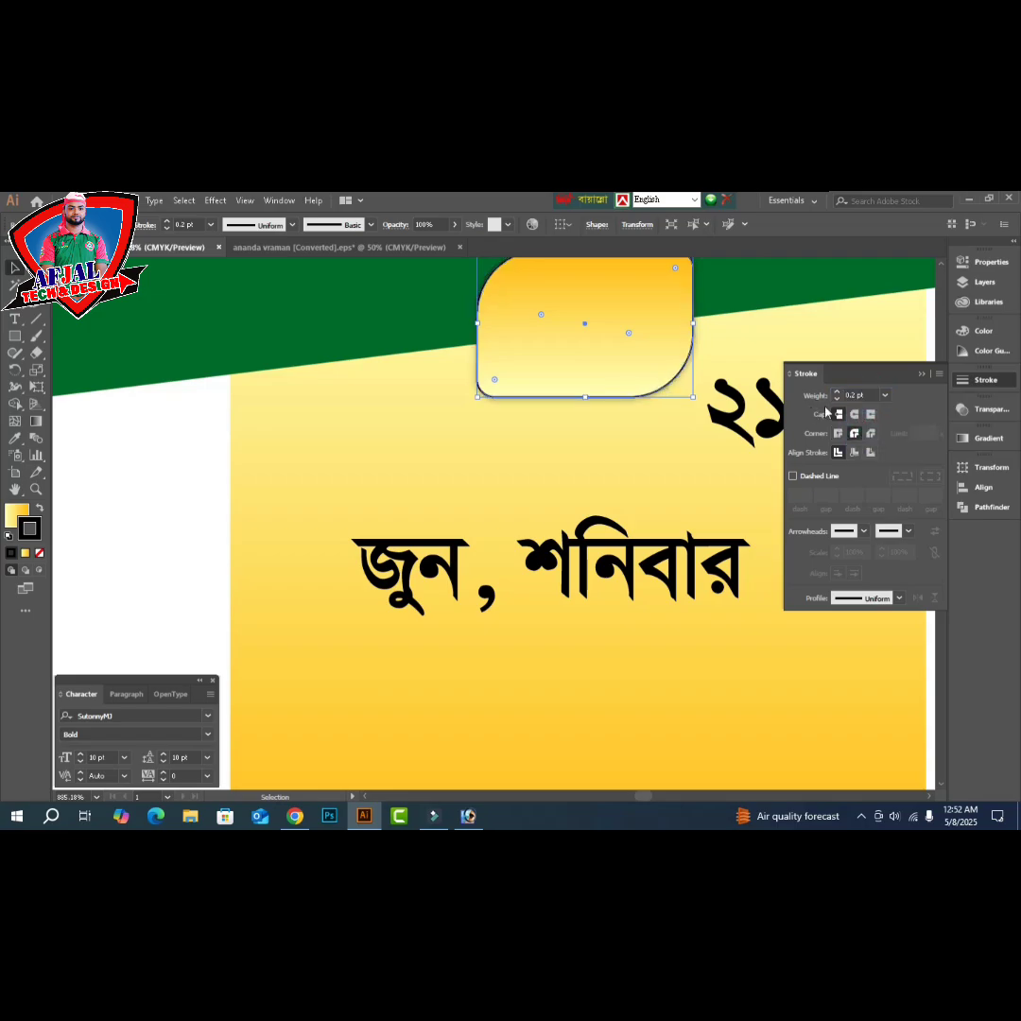
left_click(984, 333)
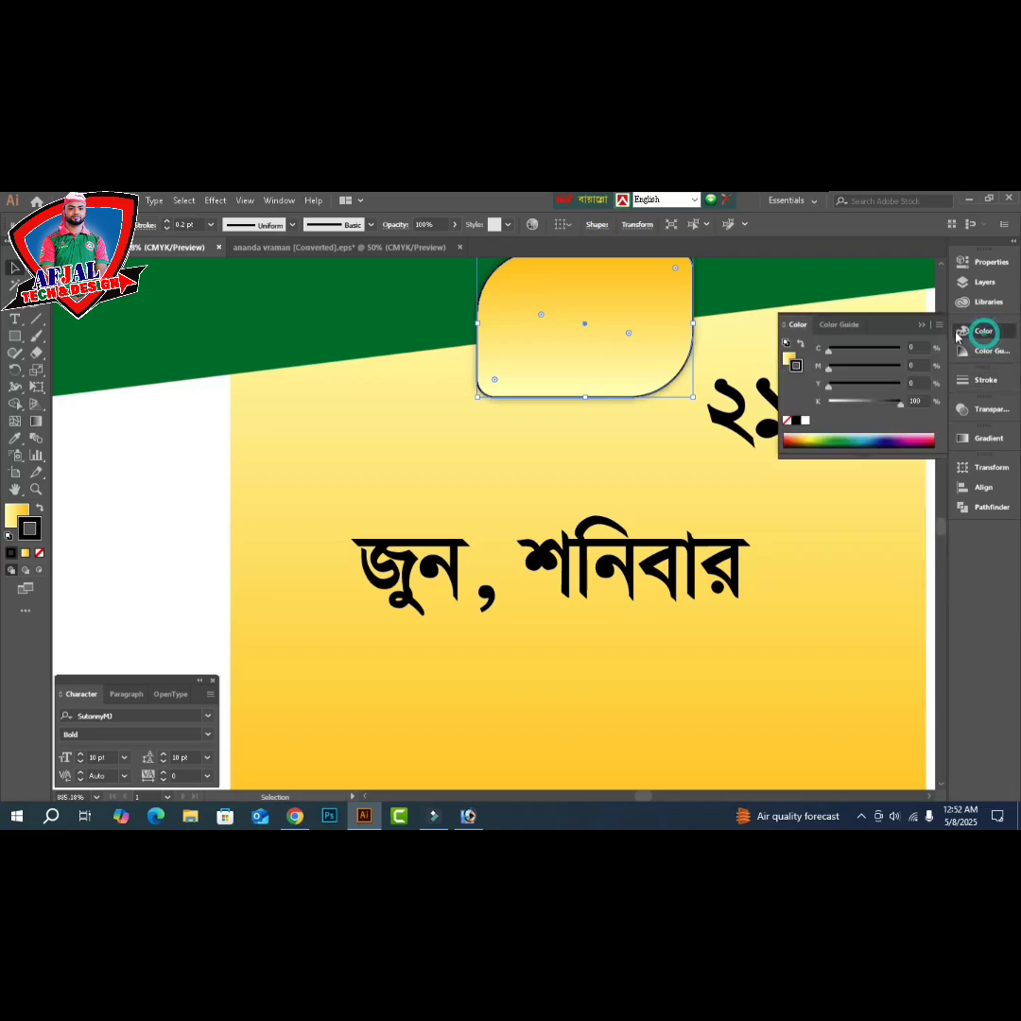
left_click(805, 422)
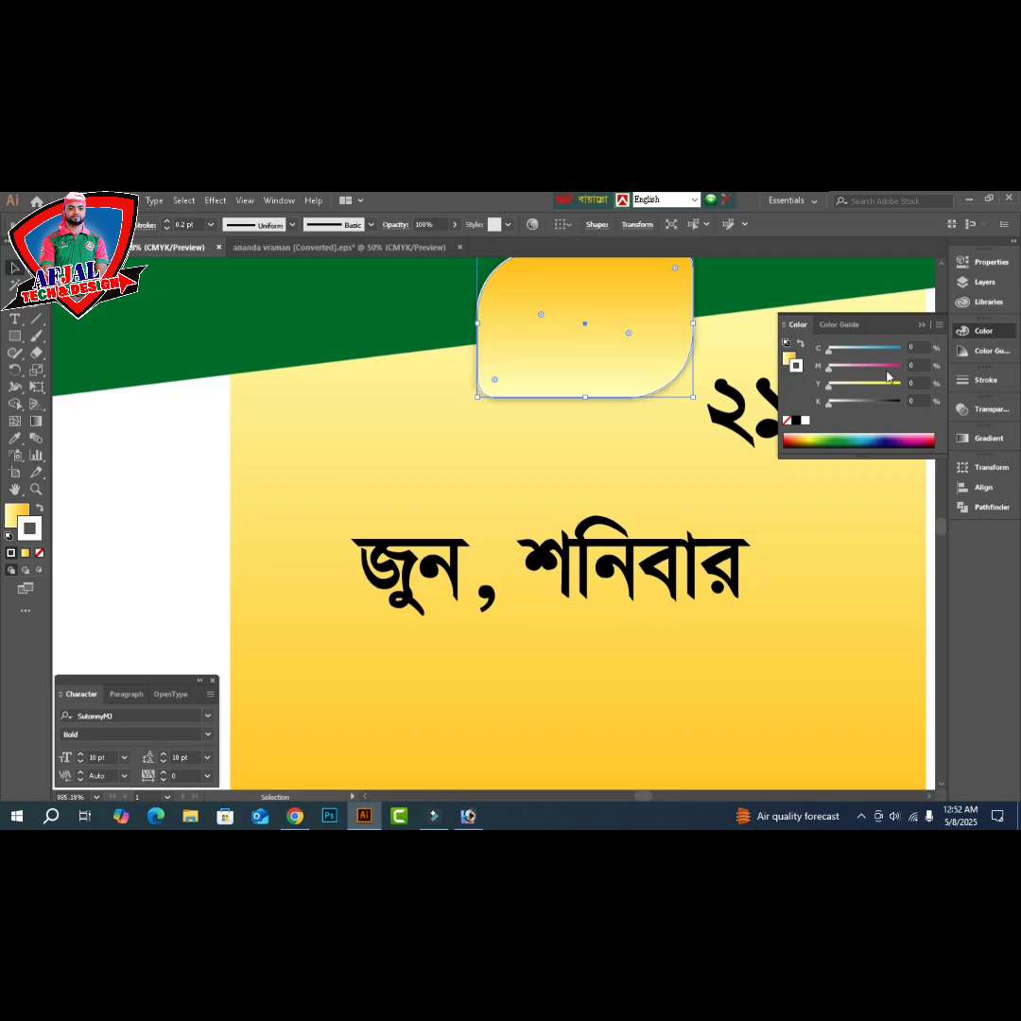
- Set the badge's white stroke weight to 0.3 pt and deselect it
left_click(986, 380)
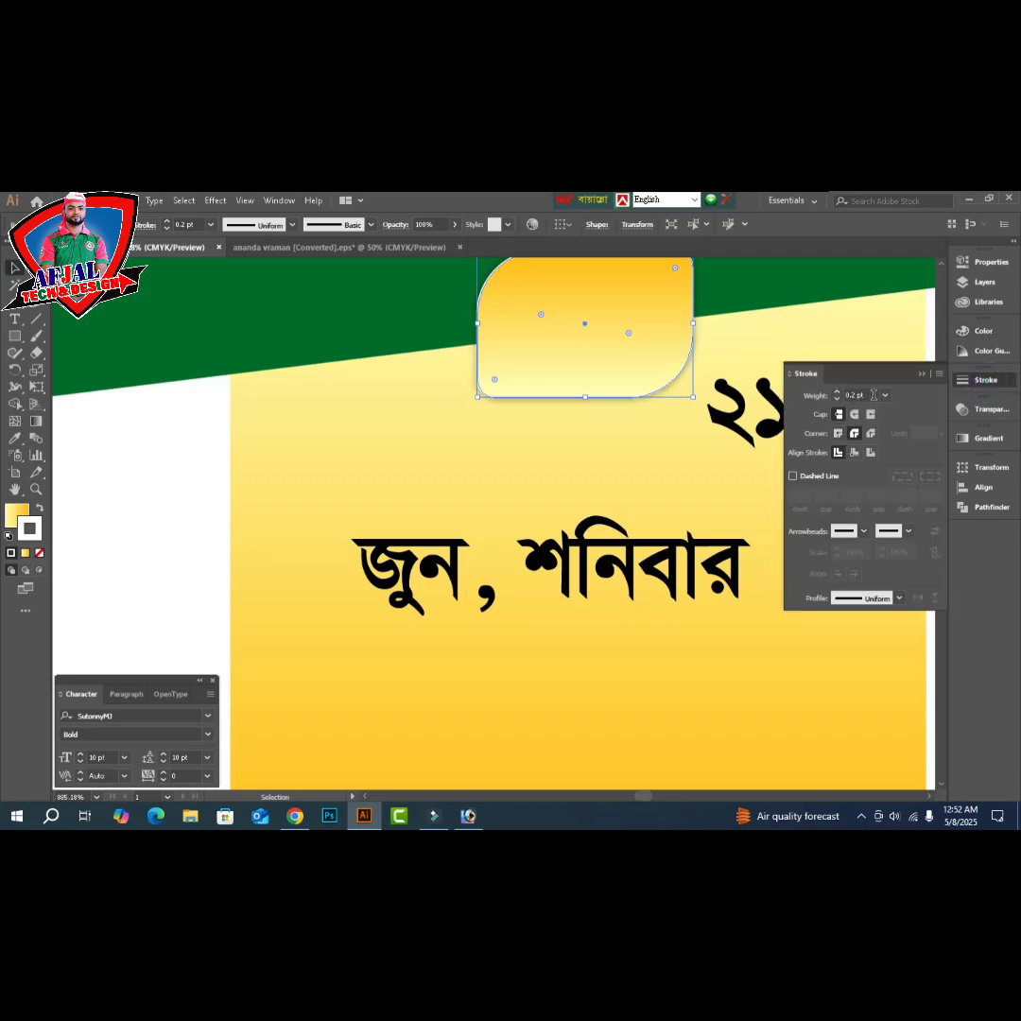
left_click(874, 395)
key("BackSpace")
type("0.3")
key("Return")
left_click(194, 470)
- Place the date number ২১ on the gradient badge, enlarge it to about 19 pt and centre it there
key("Tab")
scroll(732, 444, "up", 3)
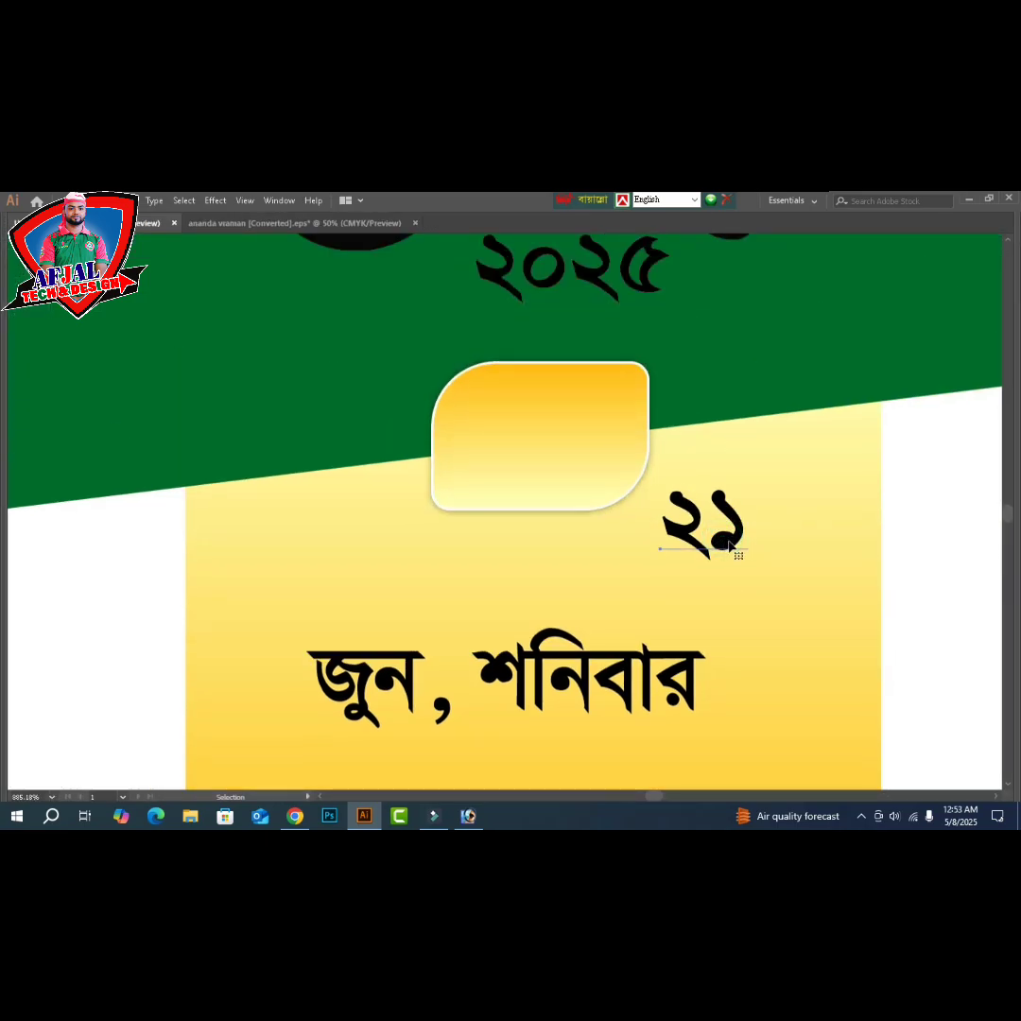
left_click_drag(734, 547, 541, 437)
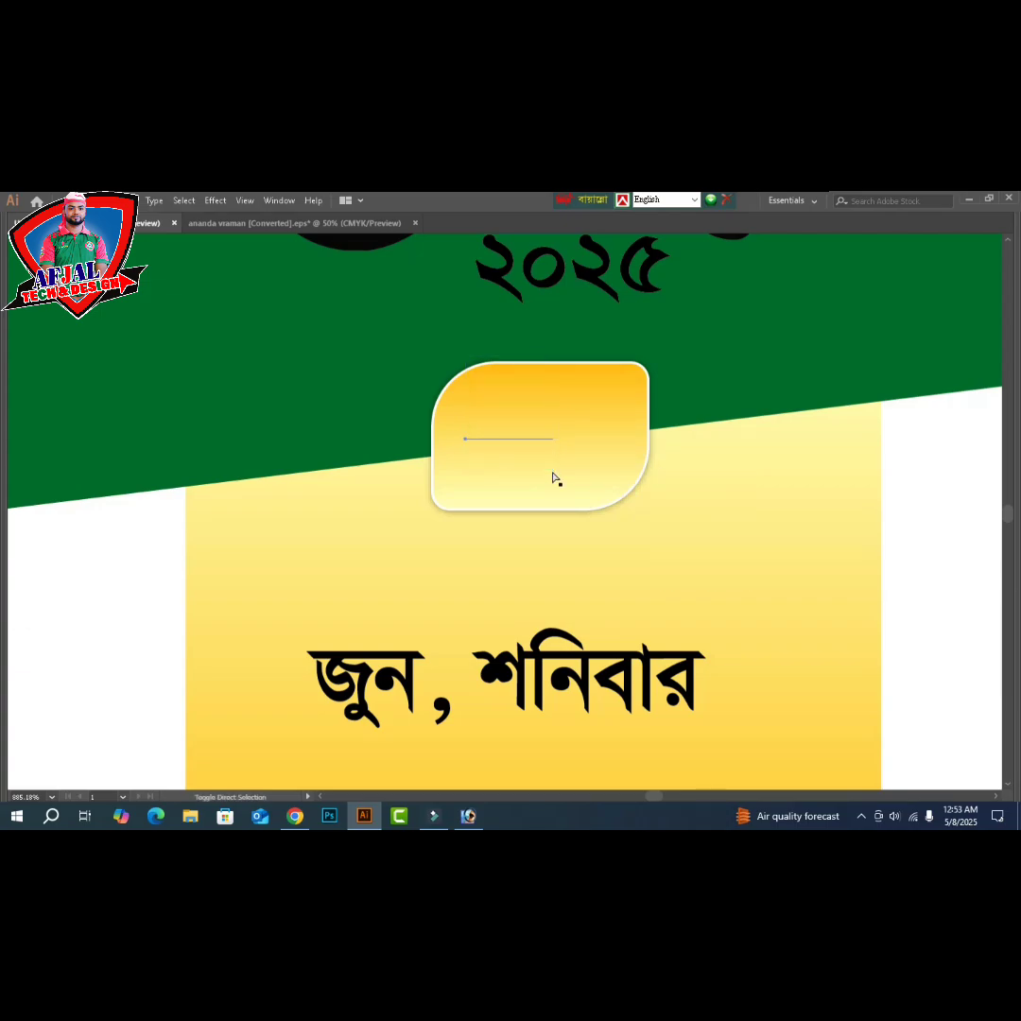
left_click_drag(556, 475, 624, 541)
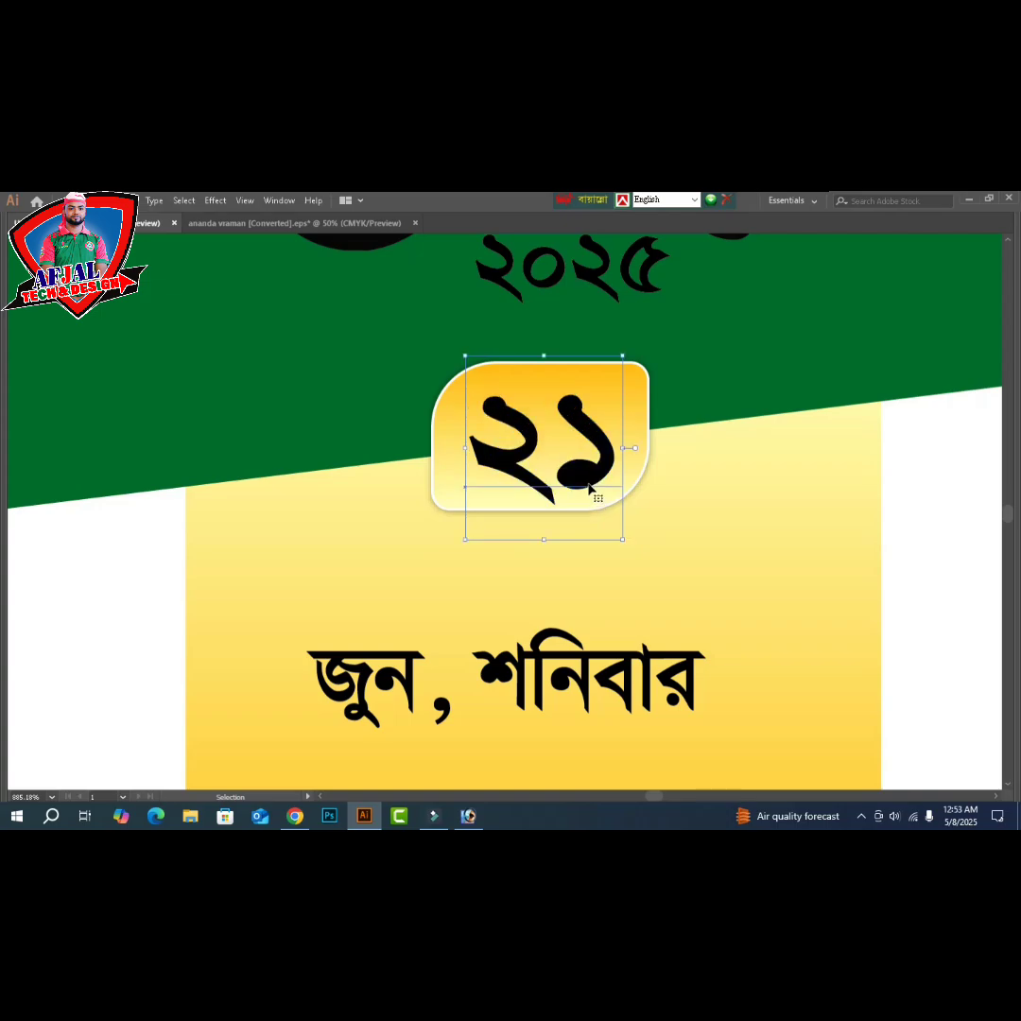
left_click_drag(586, 479, 586, 473)
- Colour the date number ২১ red with magenta 100, yellow 100 and black 0
key("Tab")
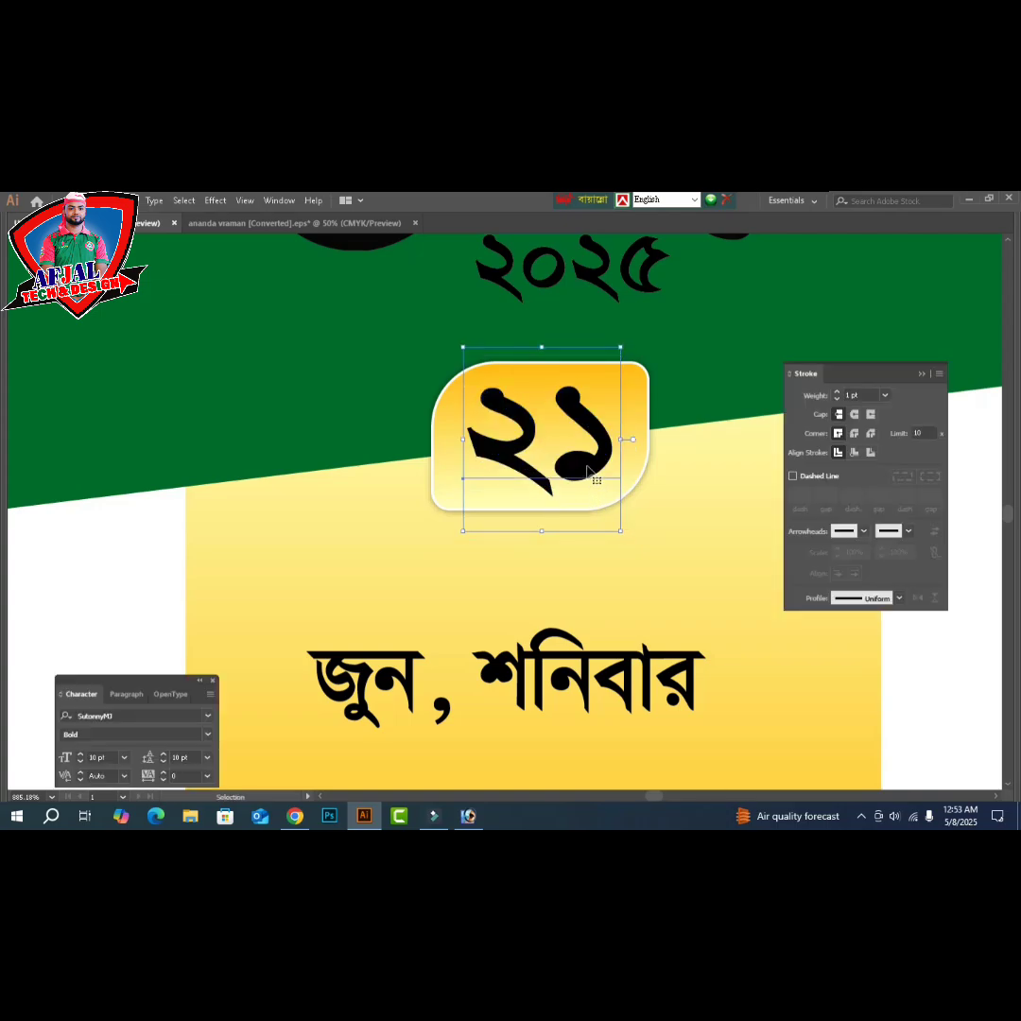
left_click(985, 333)
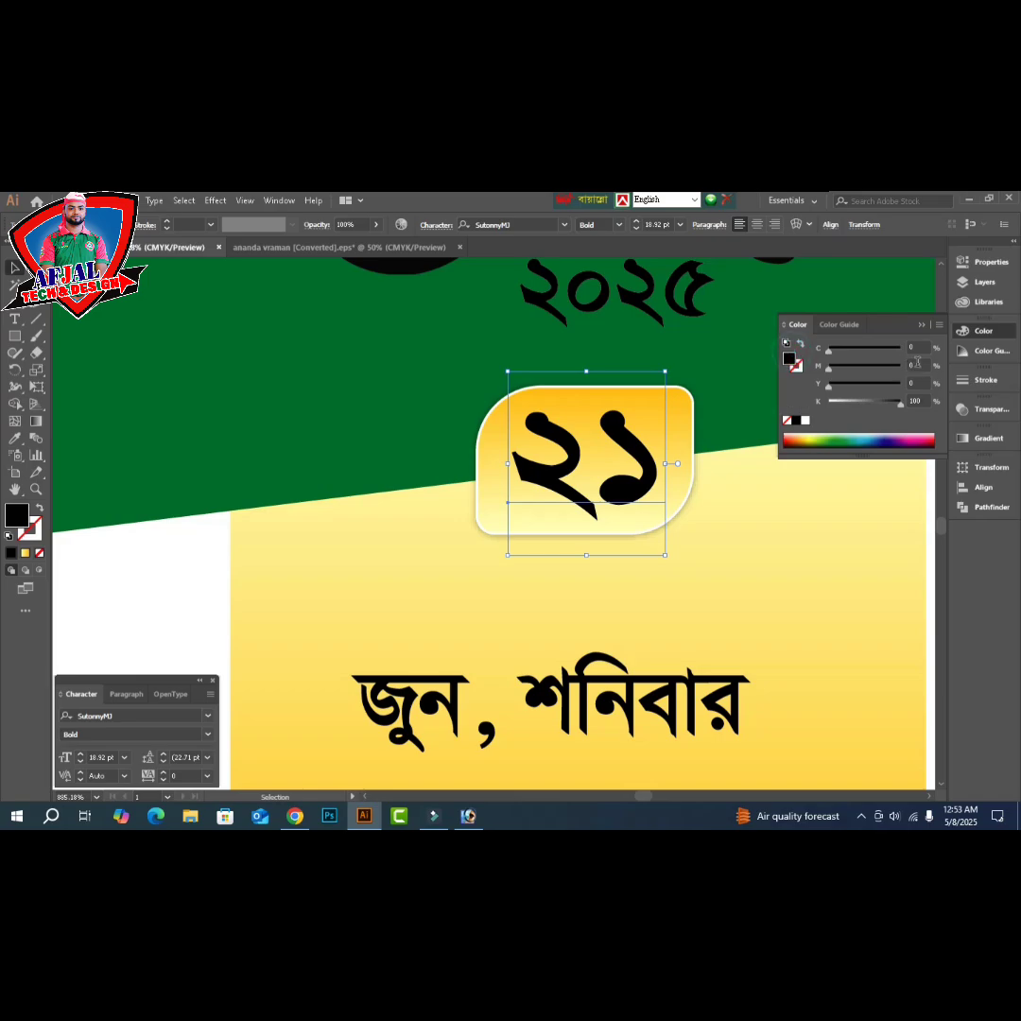
left_click(917, 365)
type("100")
key("Tab")
type("100")
key("Tab")
type("0")
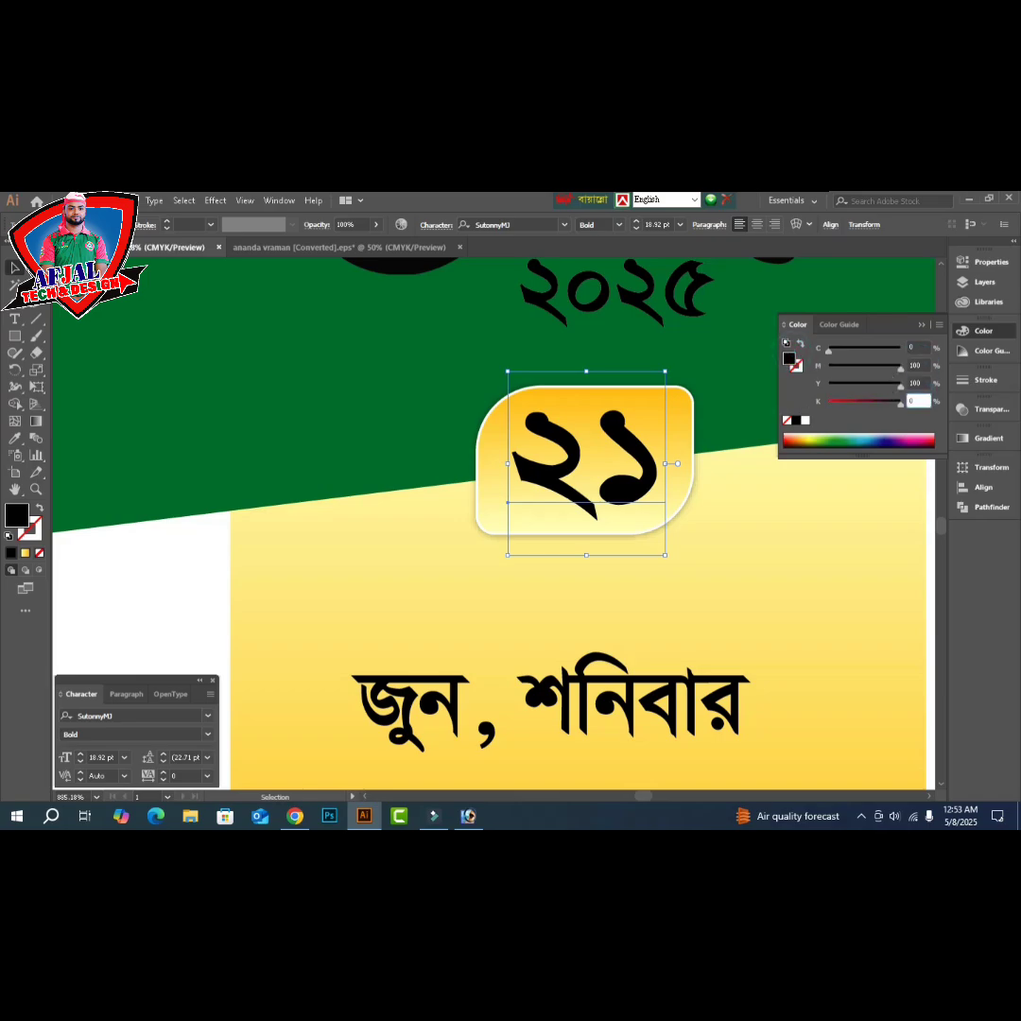
key("Return")
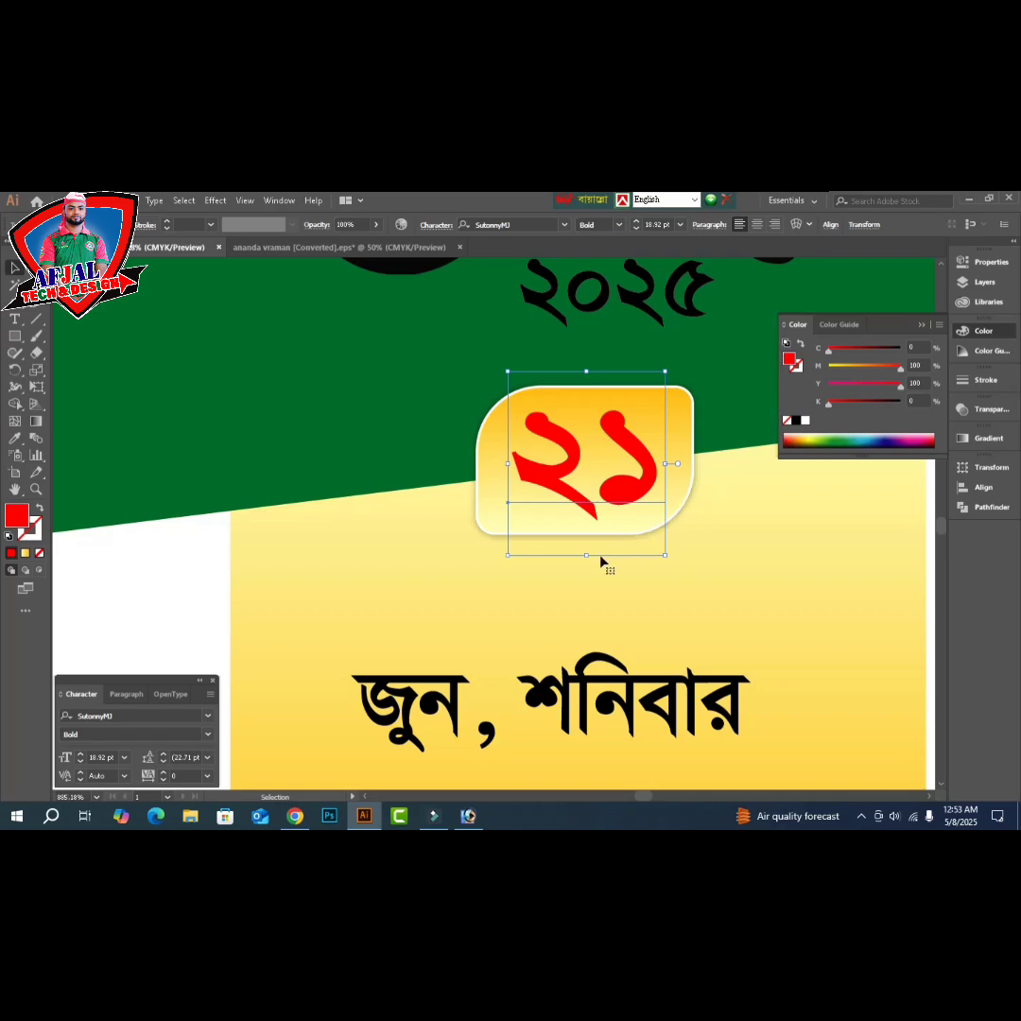
- Stretch the red date number slightly taller and wider so it fills more of the badge, then deselect it
left_click_drag(589, 559, 589, 567)
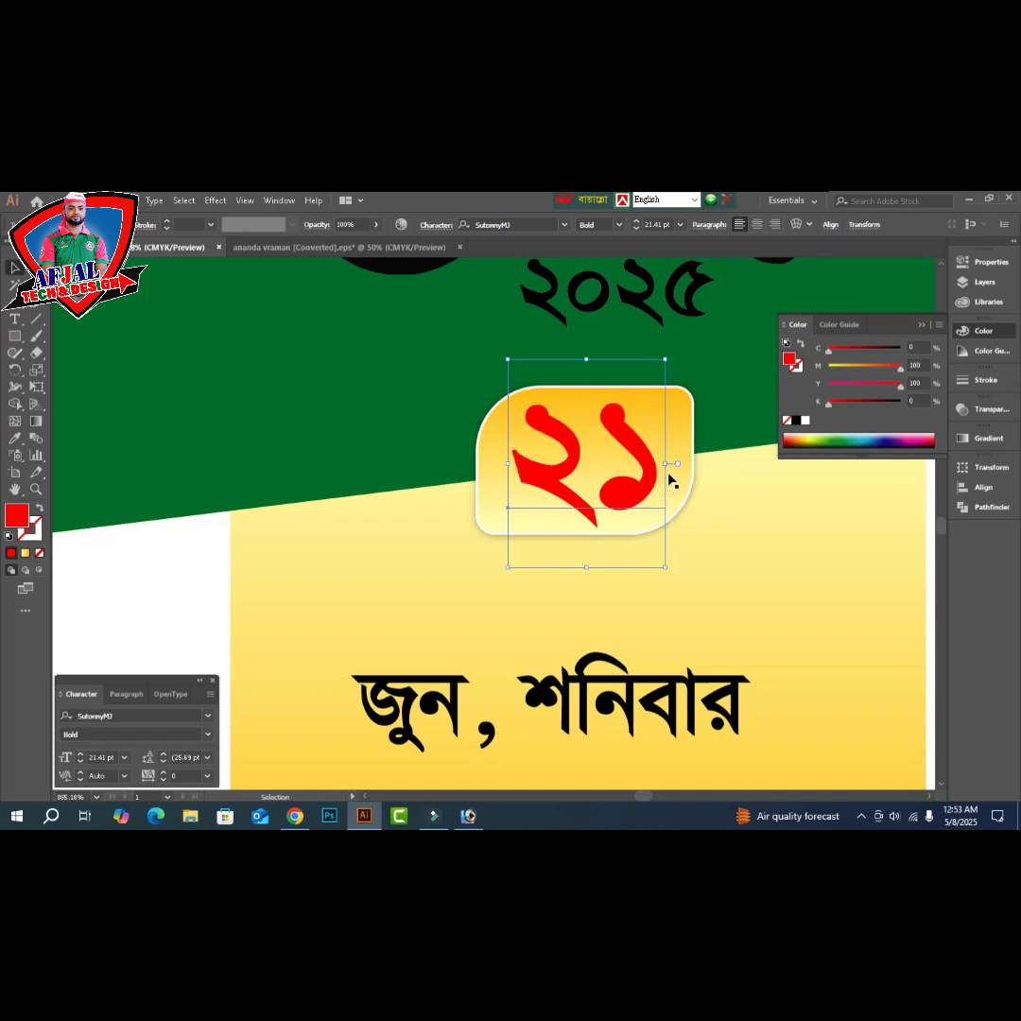
left_click_drag(671, 465, 678, 464)
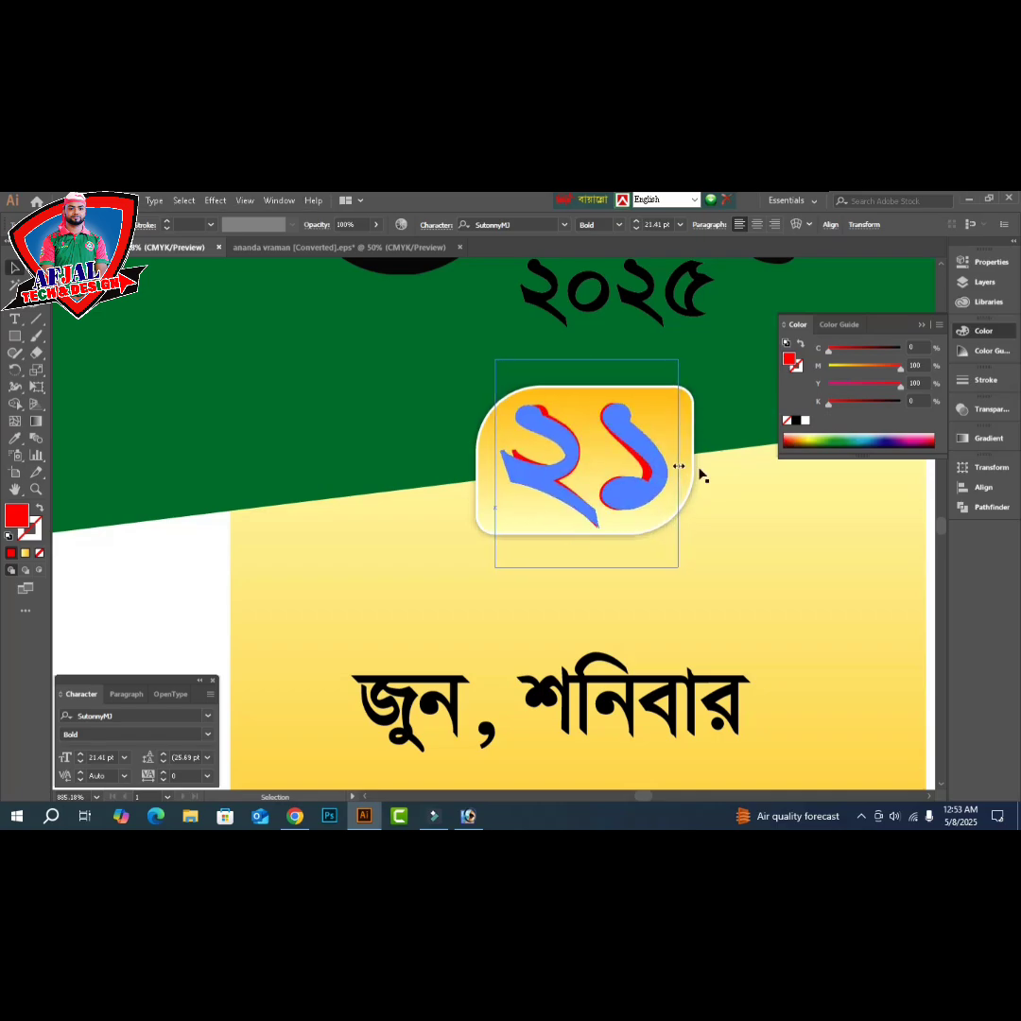
key("Tab")
left_click(927, 541)
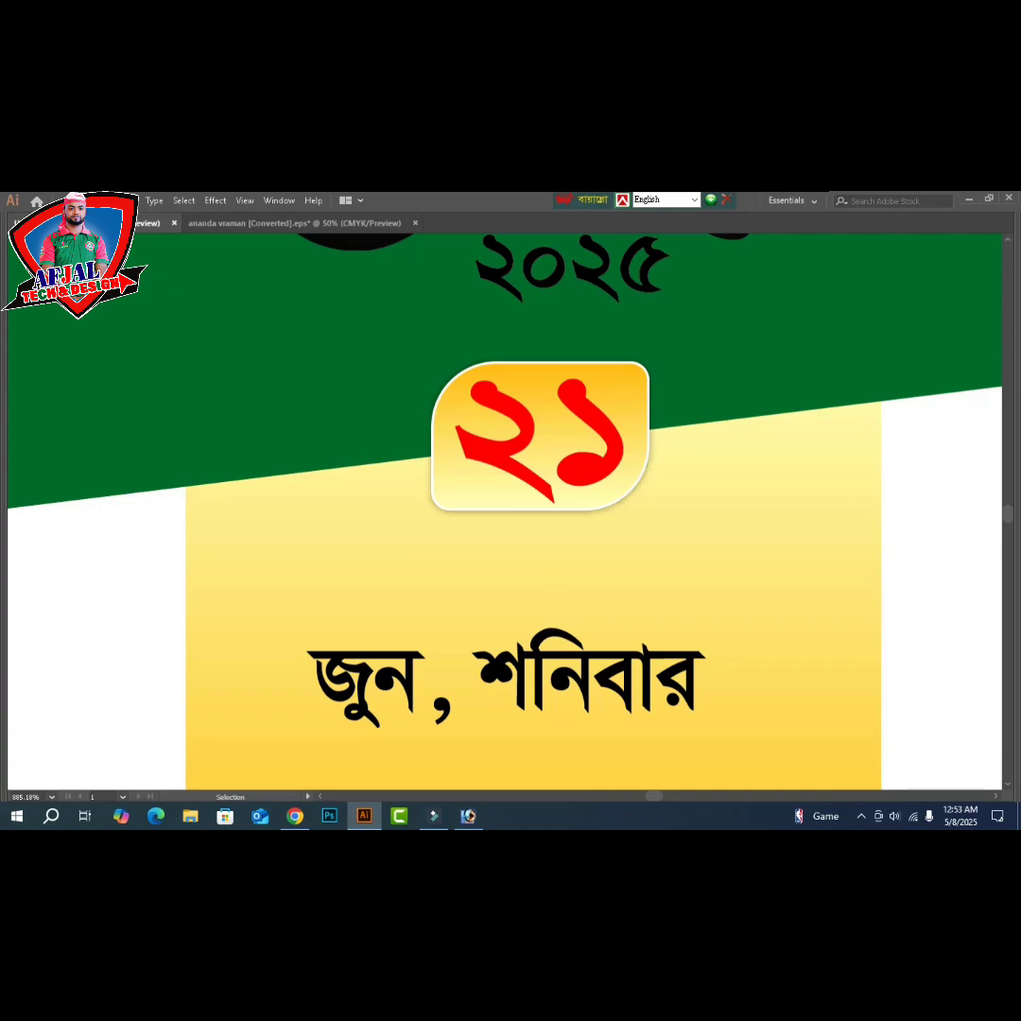
- Move the "জুন, শনিবার" text up beneath the badge and enlarge it to about 18.7 pt across the gradient block
left_click_drag(650, 681, 558, 586)
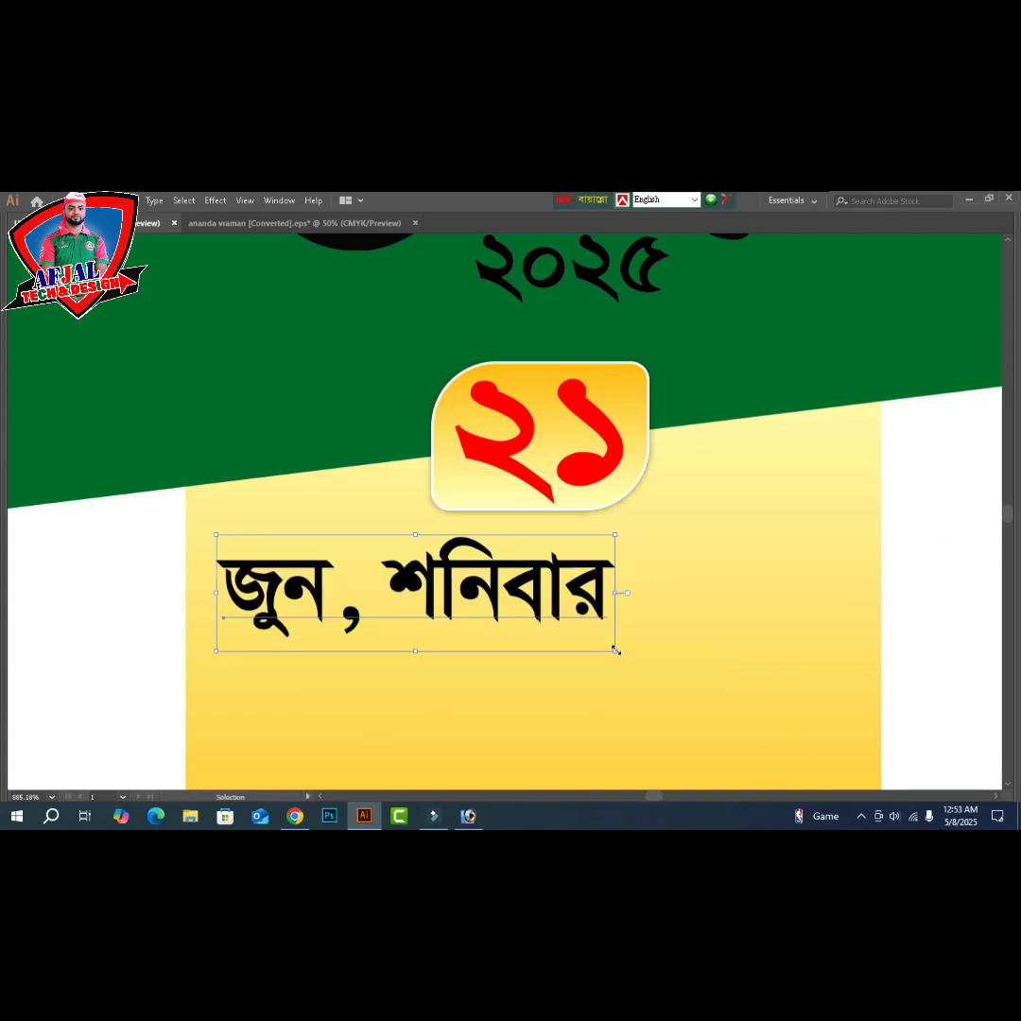
left_click_drag(615, 650, 859, 718)
key("Tab")
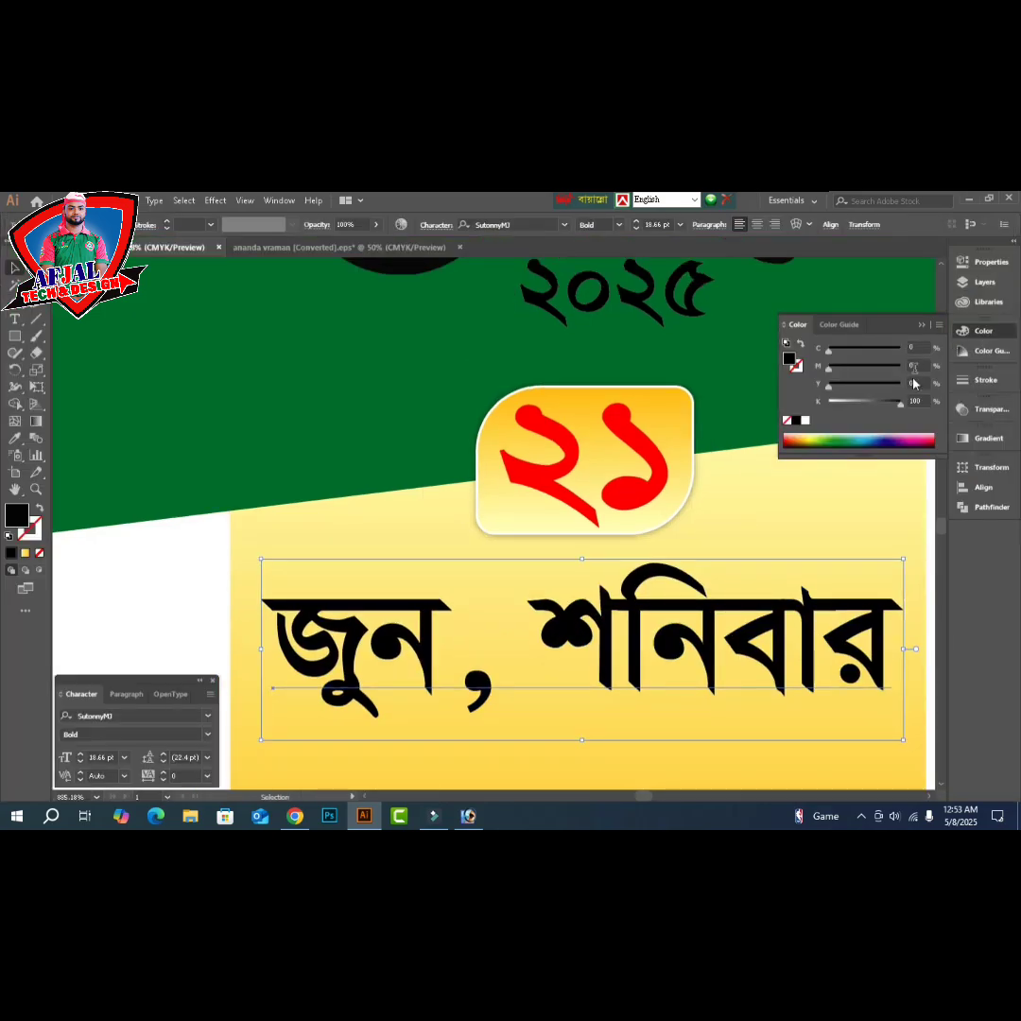
- Colour the "জুন, শনিবার" text green with C 100, M 20, Y 100, K 0 and nudge it slightly upward
left_click(922, 346)
type("100")
key("Tab")
type("20")
key("Tab")
type("100")
key("Tab")
type("0")
key("Tab")
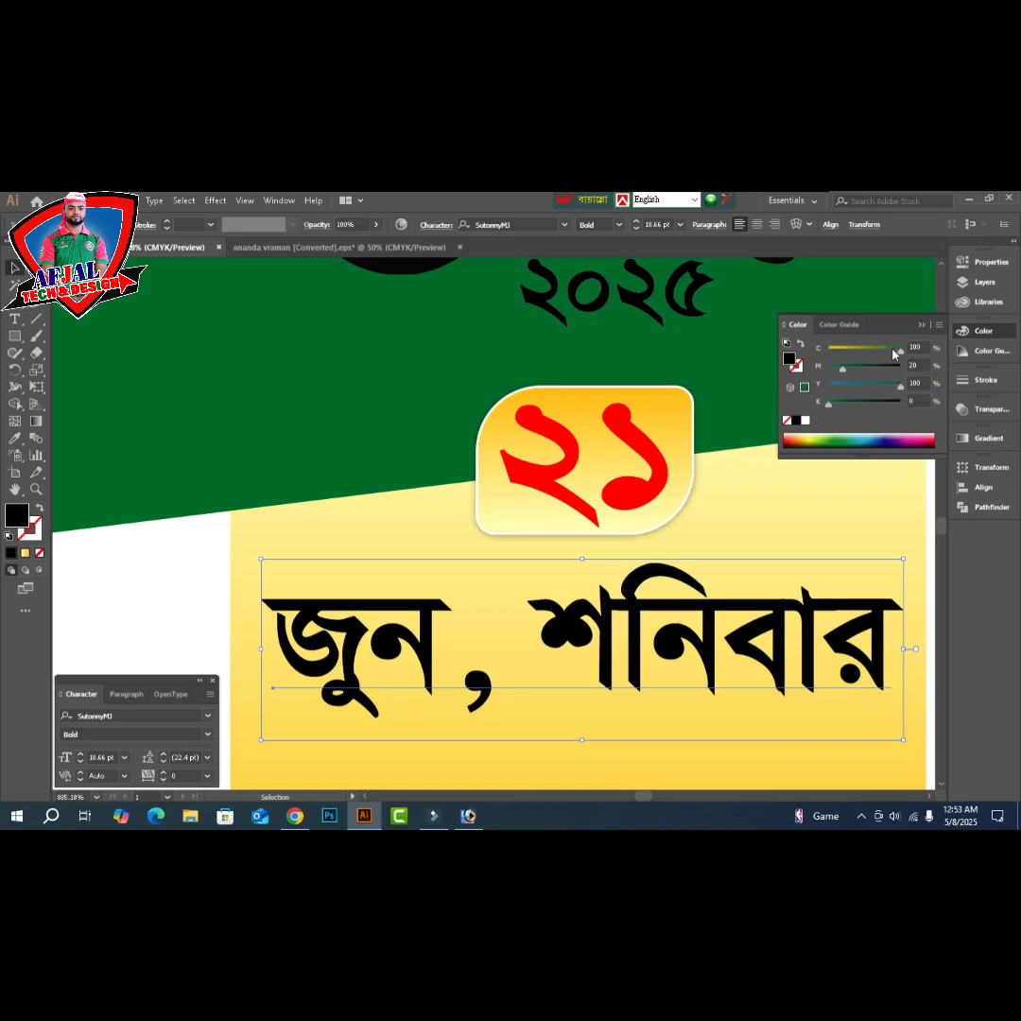
key("Up")
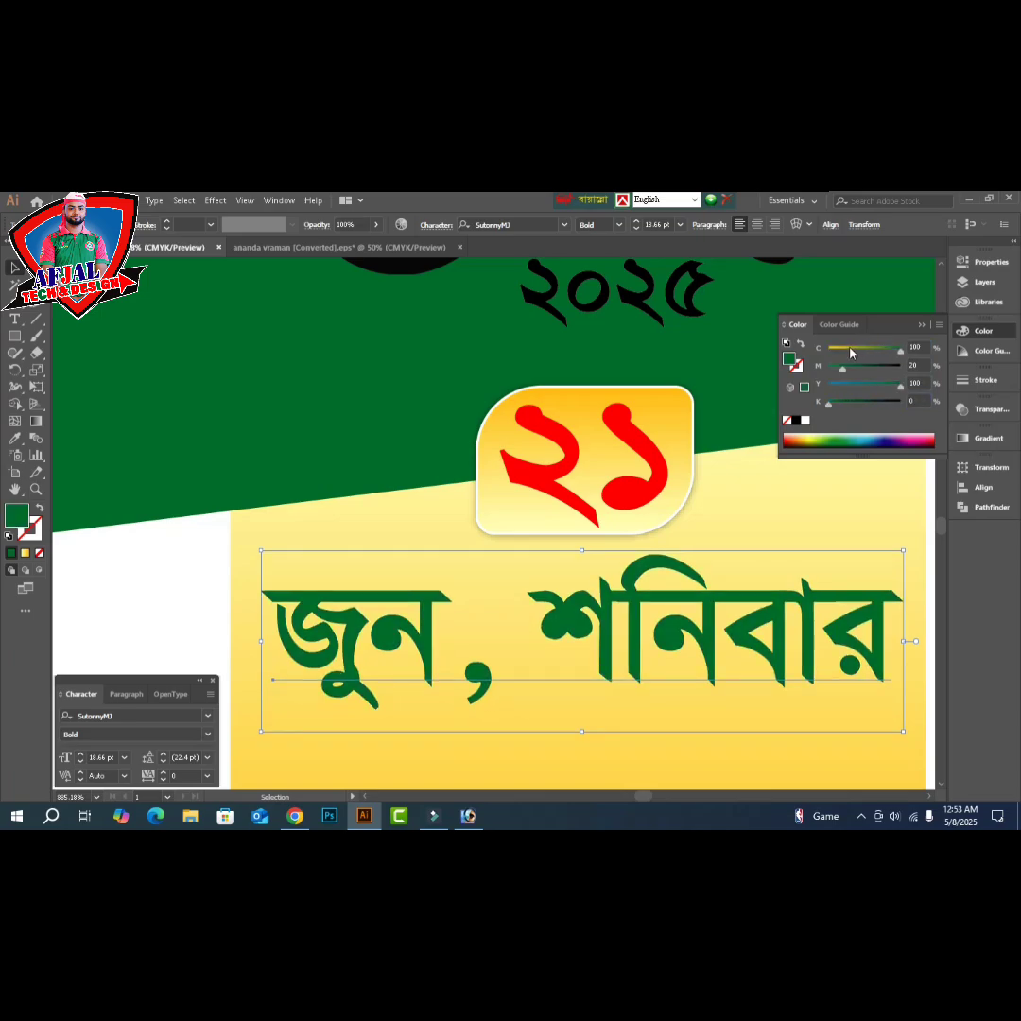
- Outline the green "জুন, শনিবার" text with a 2 pt white stroke with round-join corners
left_click(193, 224)
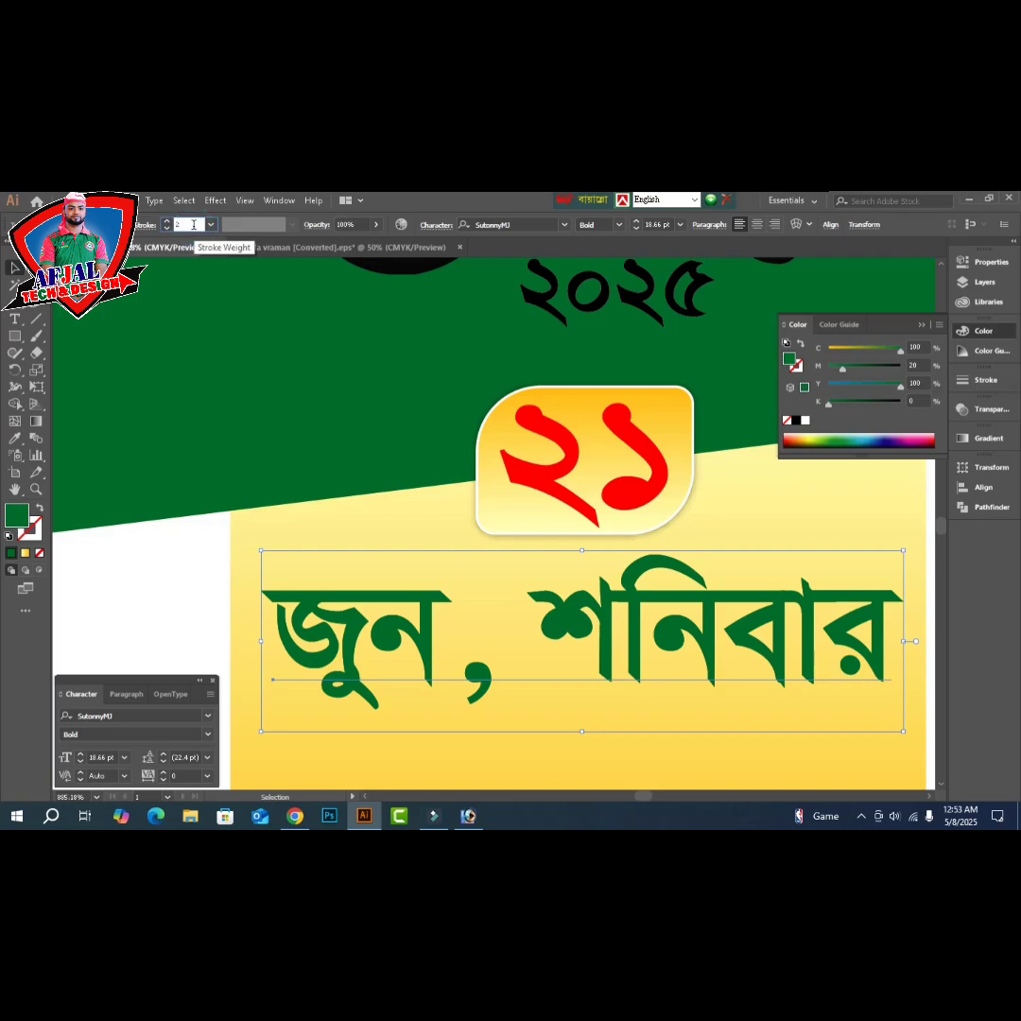
key("Return")
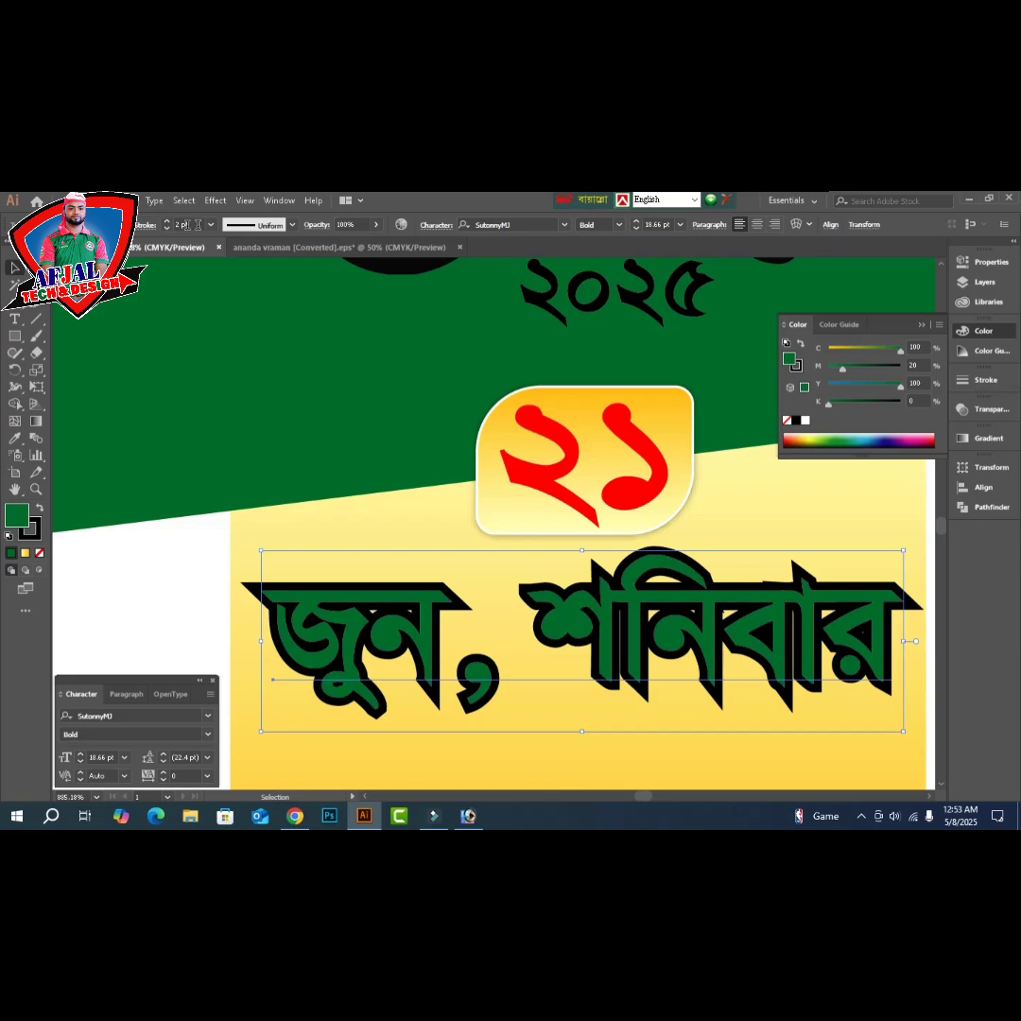
left_click(147, 225)
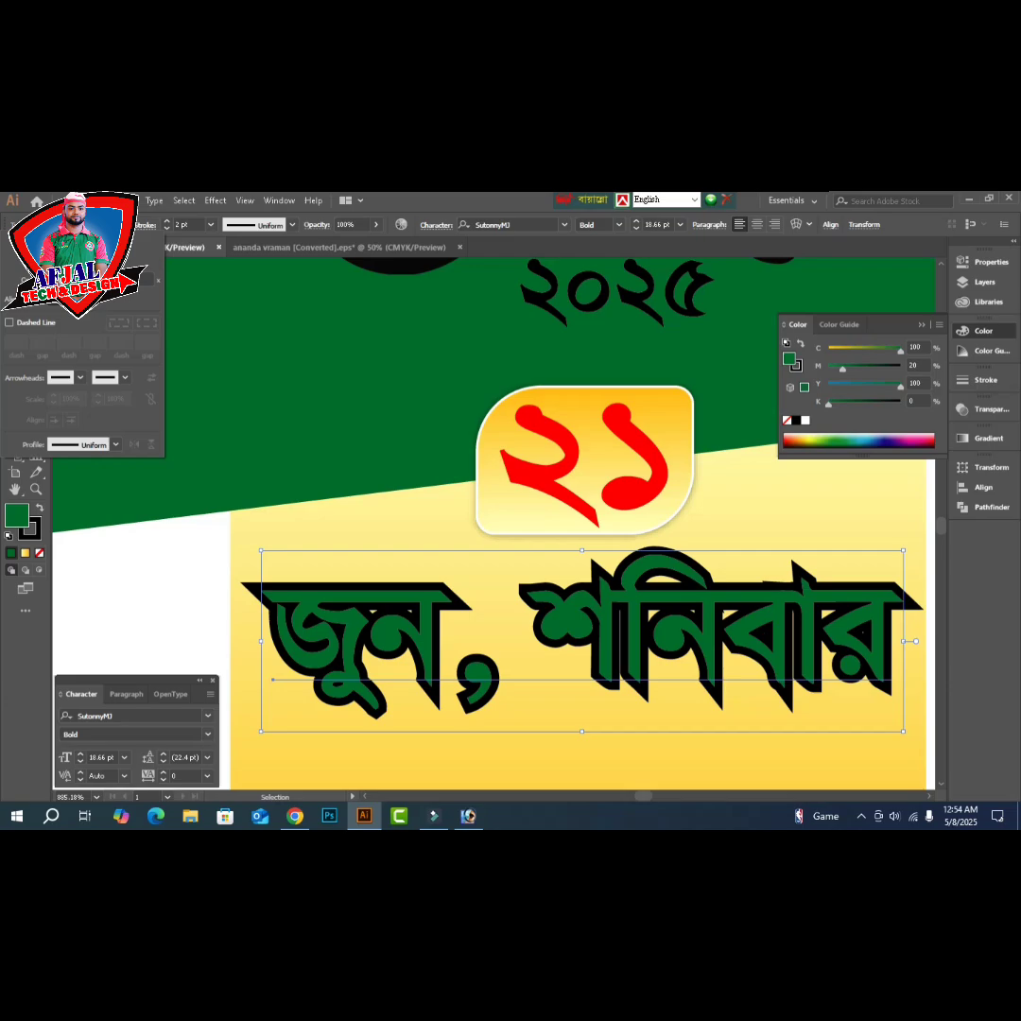
left_click(73, 280)
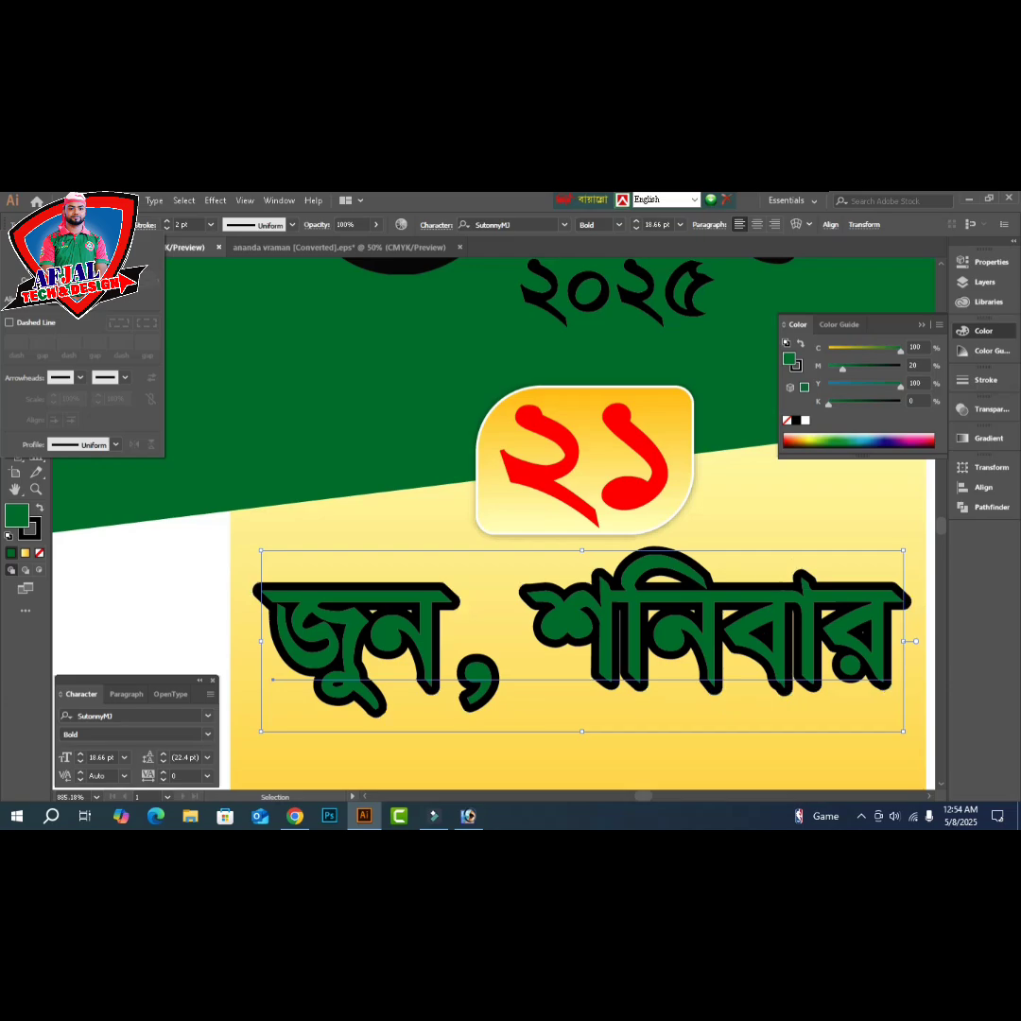
left_click(800, 371)
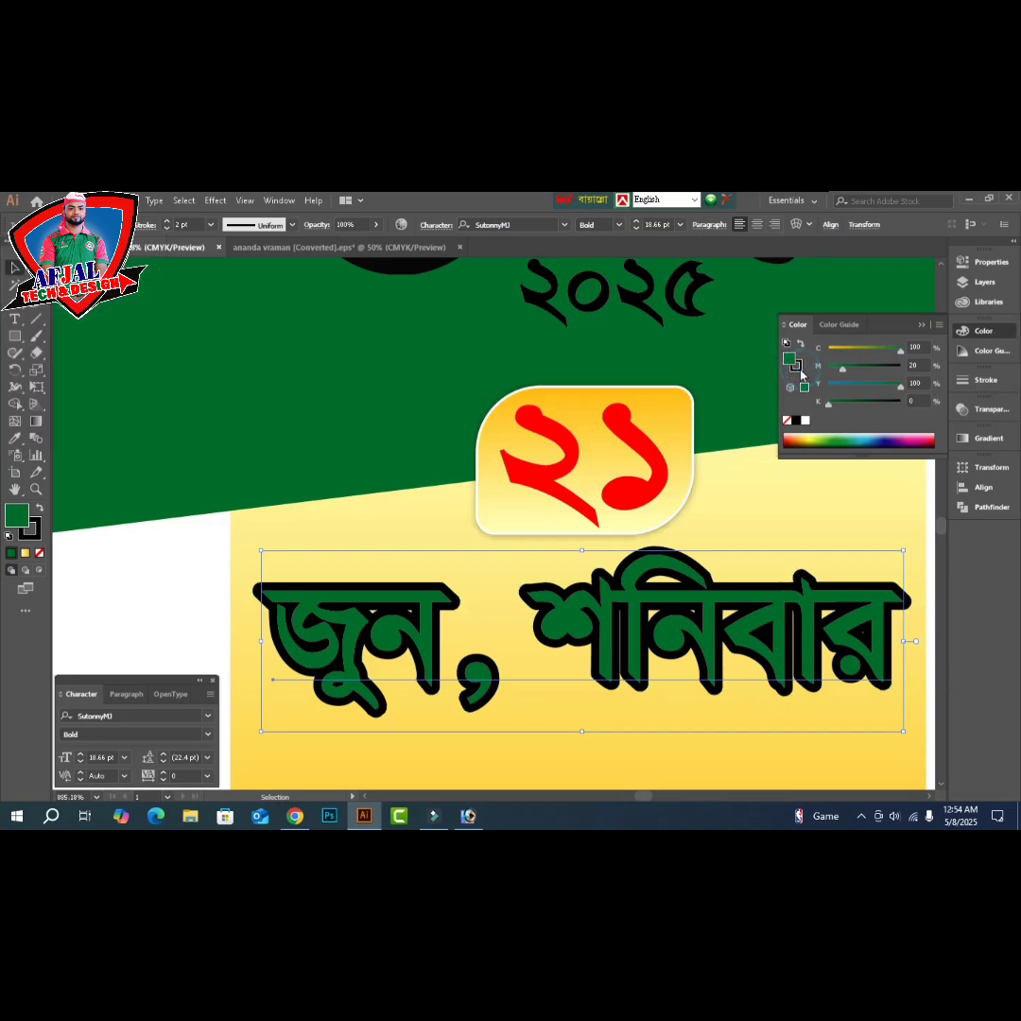
left_click(805, 421)
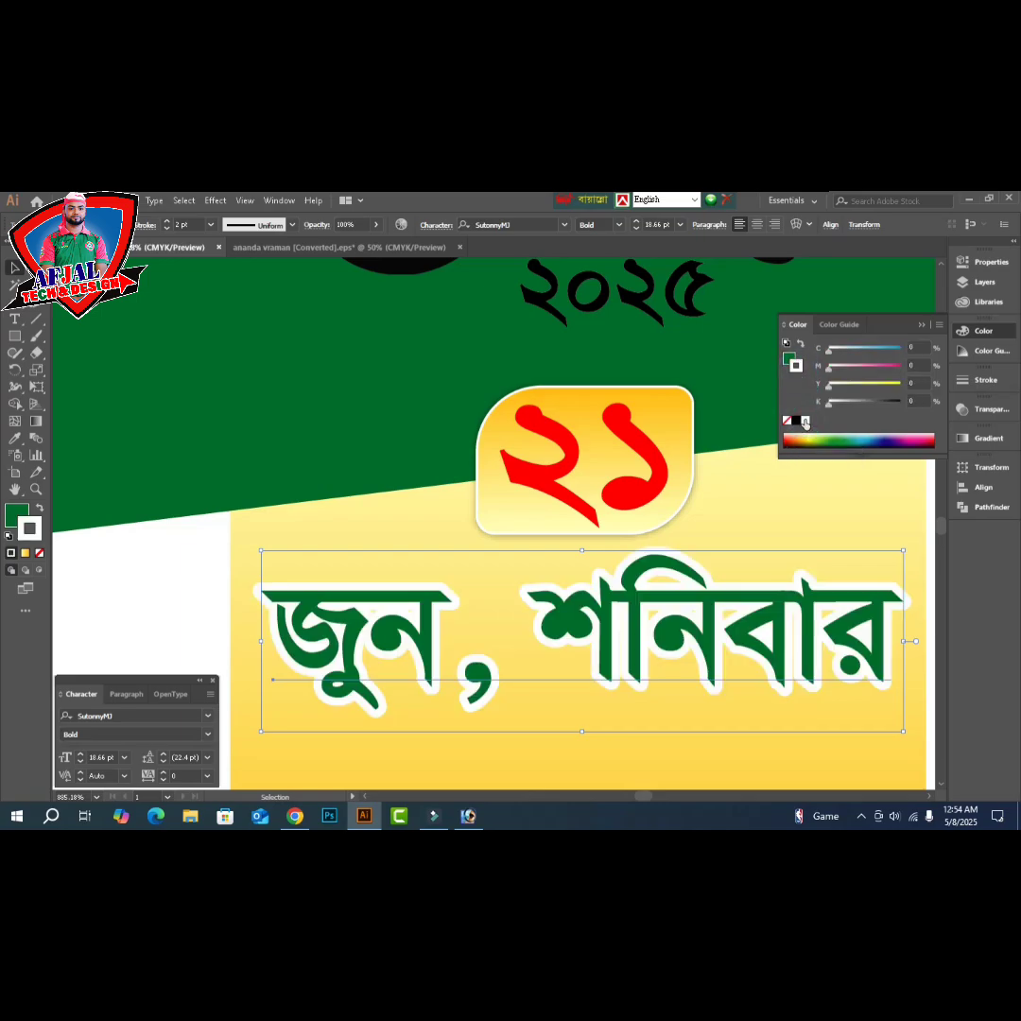
left_click(123, 621)
key("Tab")
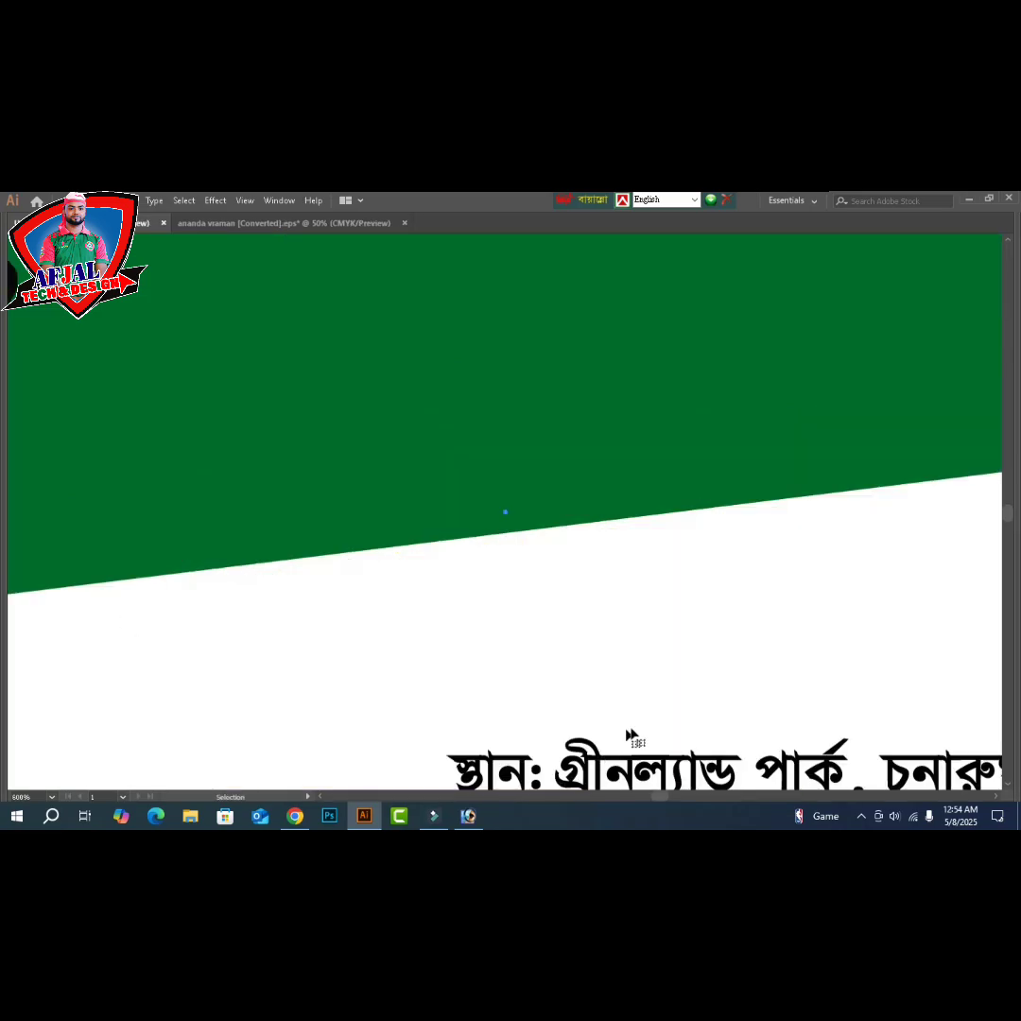
scroll(628, 734, "down", 2)
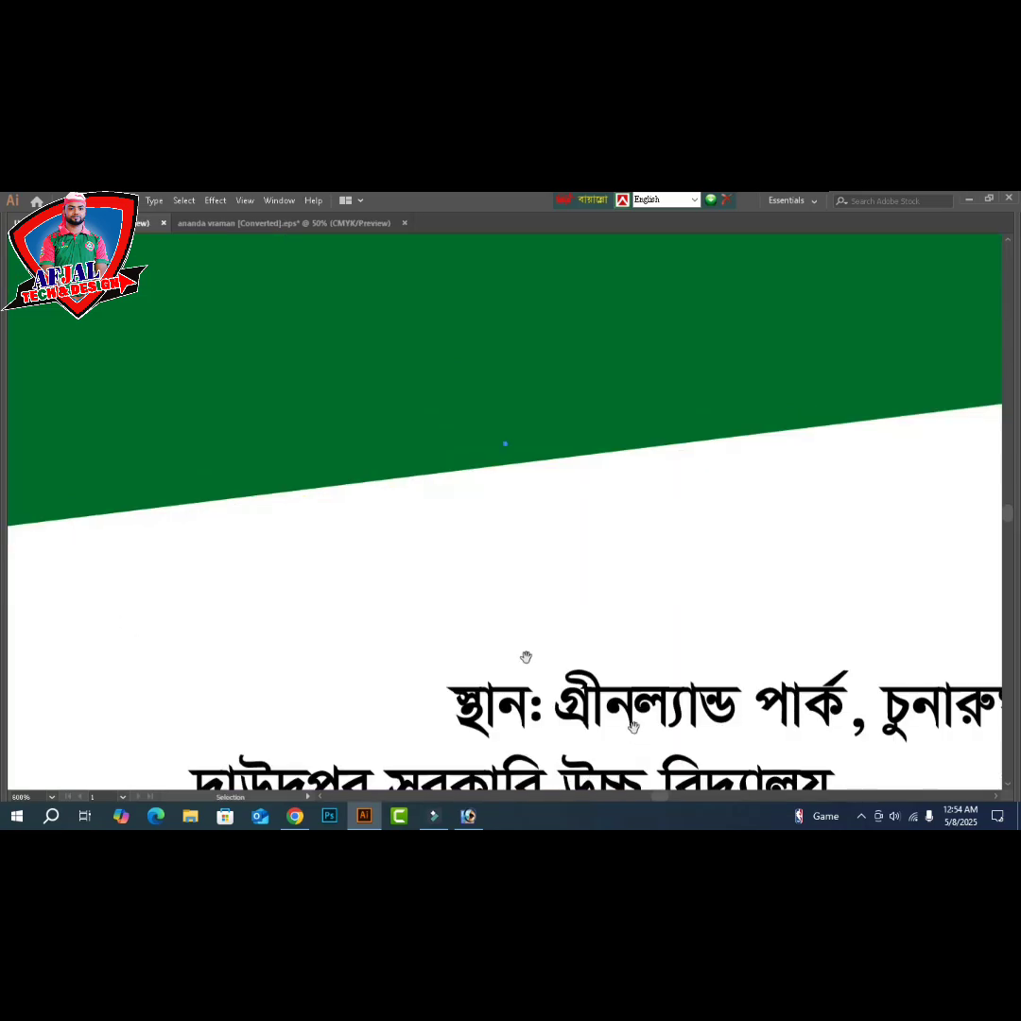
left_click_drag(462, 661, 690, 621)
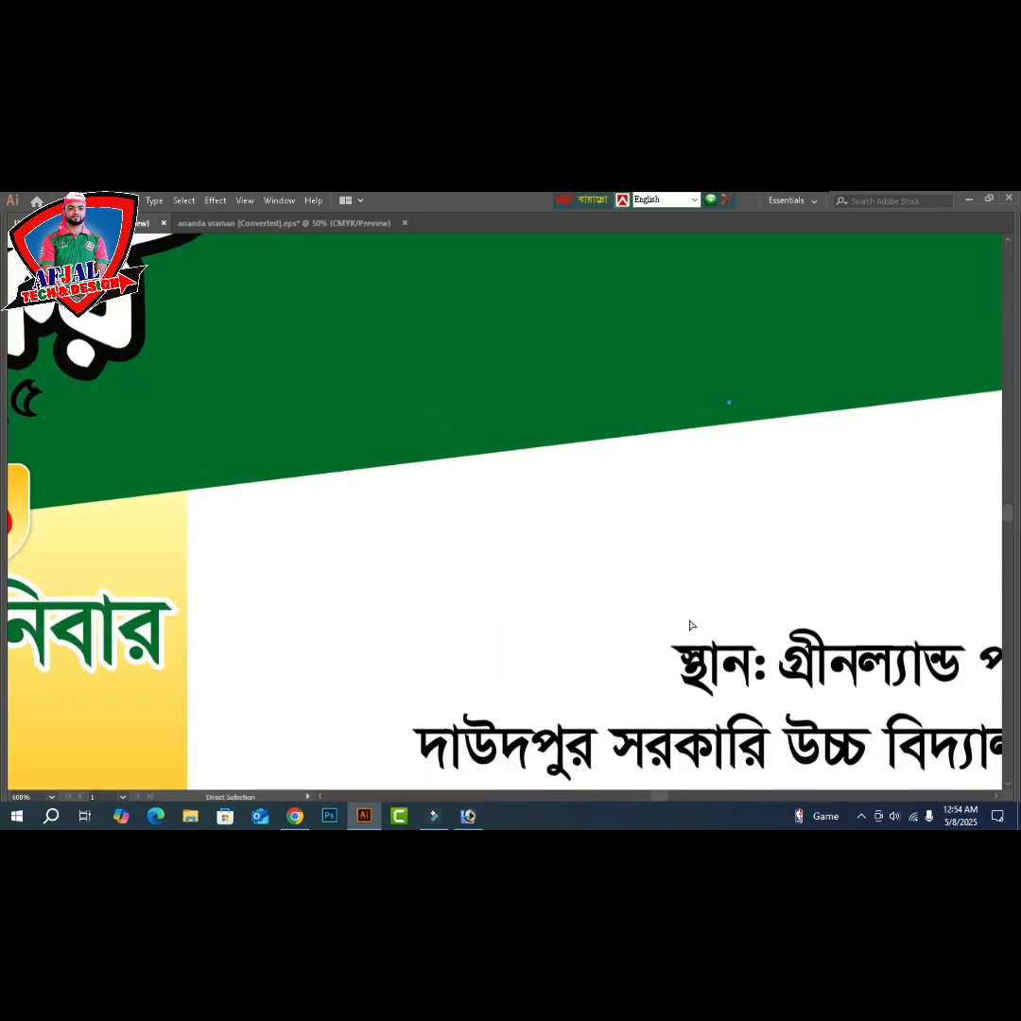
left_click(691, 626)
key("ctrl+0")
left_click_drag(612, 655, 713, 659)
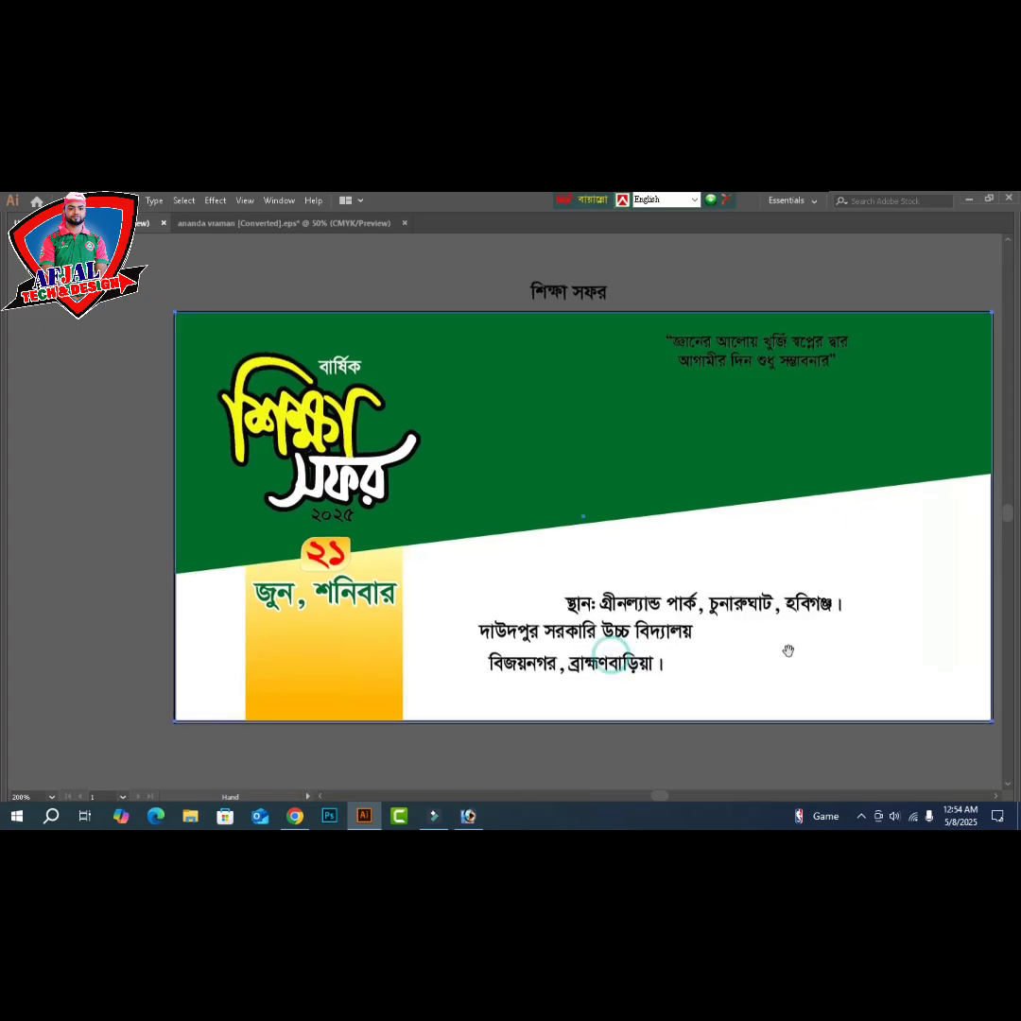
- Move the venue line starting with "স্থান:" onto the gradient block, beneath the "জুন, শনিবার" text
left_click(744, 604)
left_click(761, 605)
left_click_drag(762, 605, 449, 653)
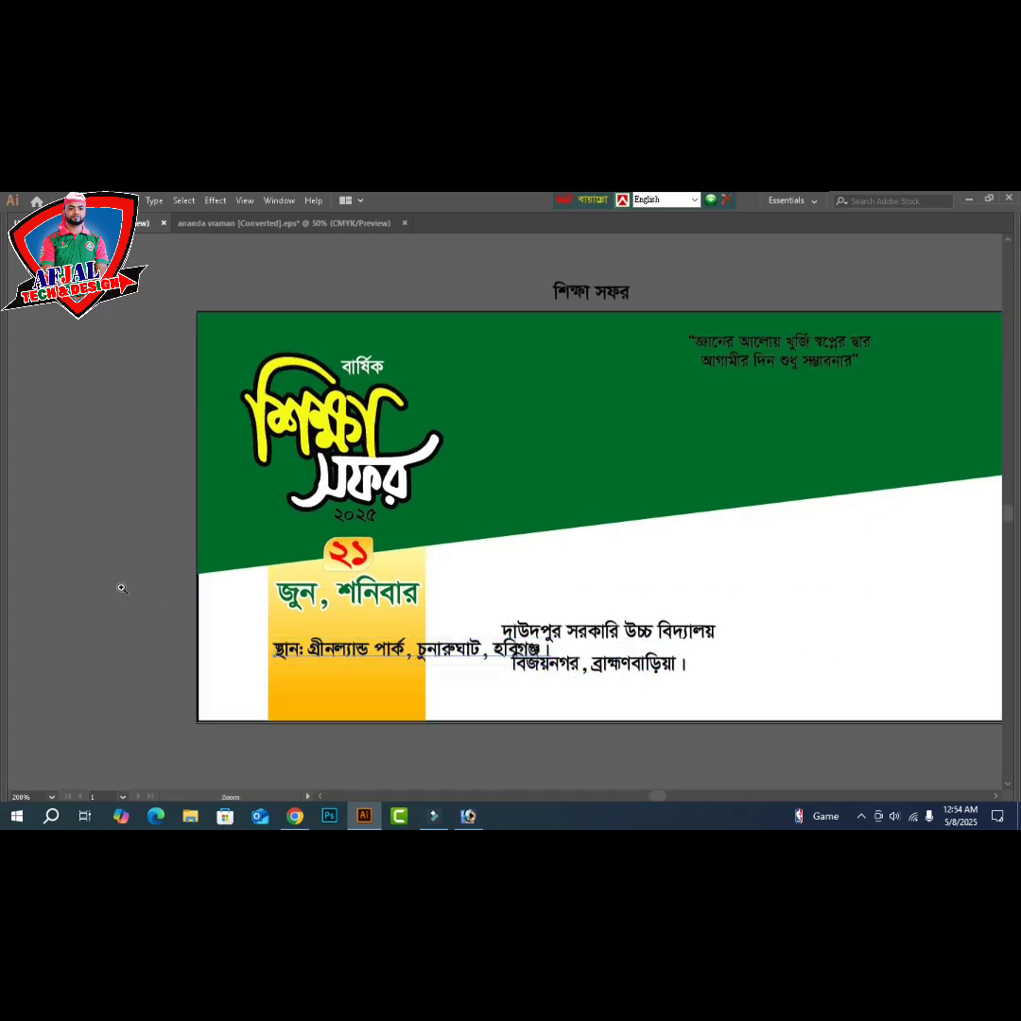
left_click_drag(93, 517, 606, 724)
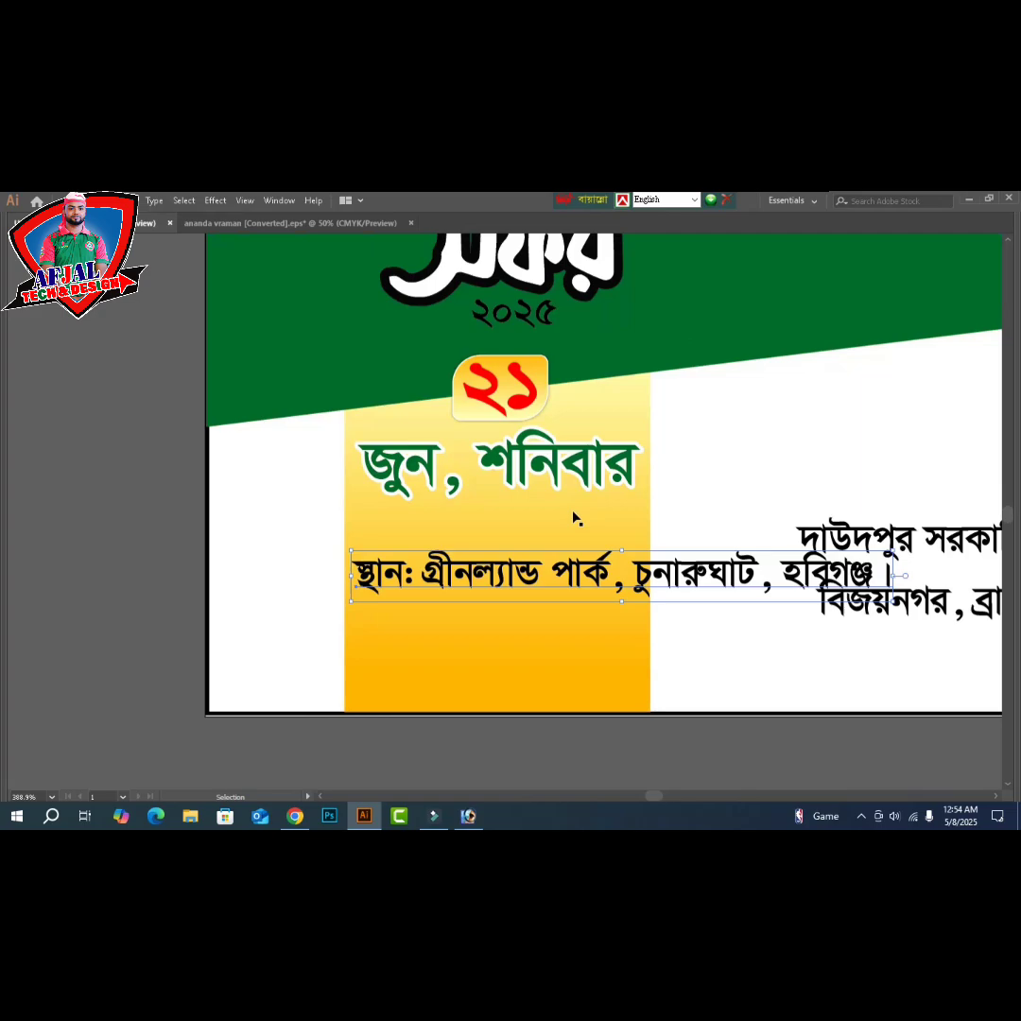
left_click(543, 378)
key("ctrl+x")
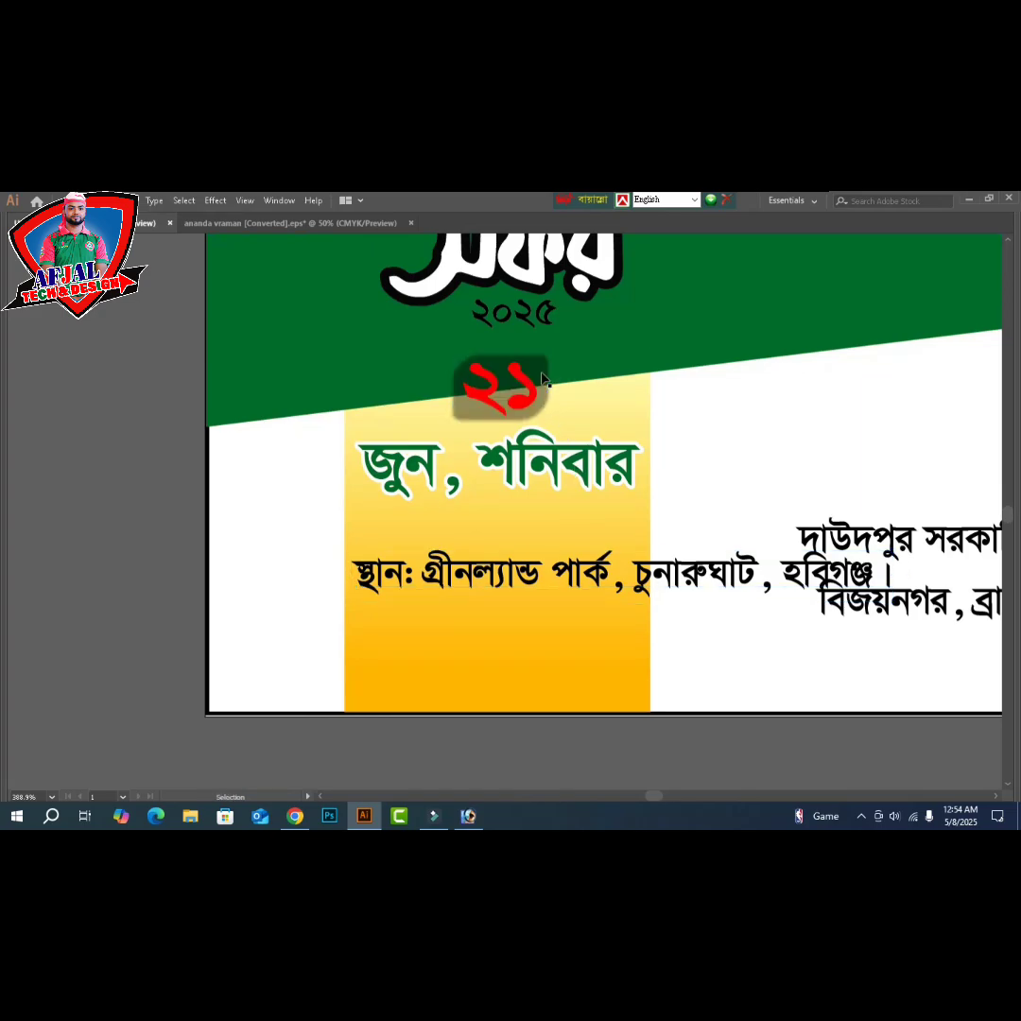
key("ctrl+b")
key("Delete")
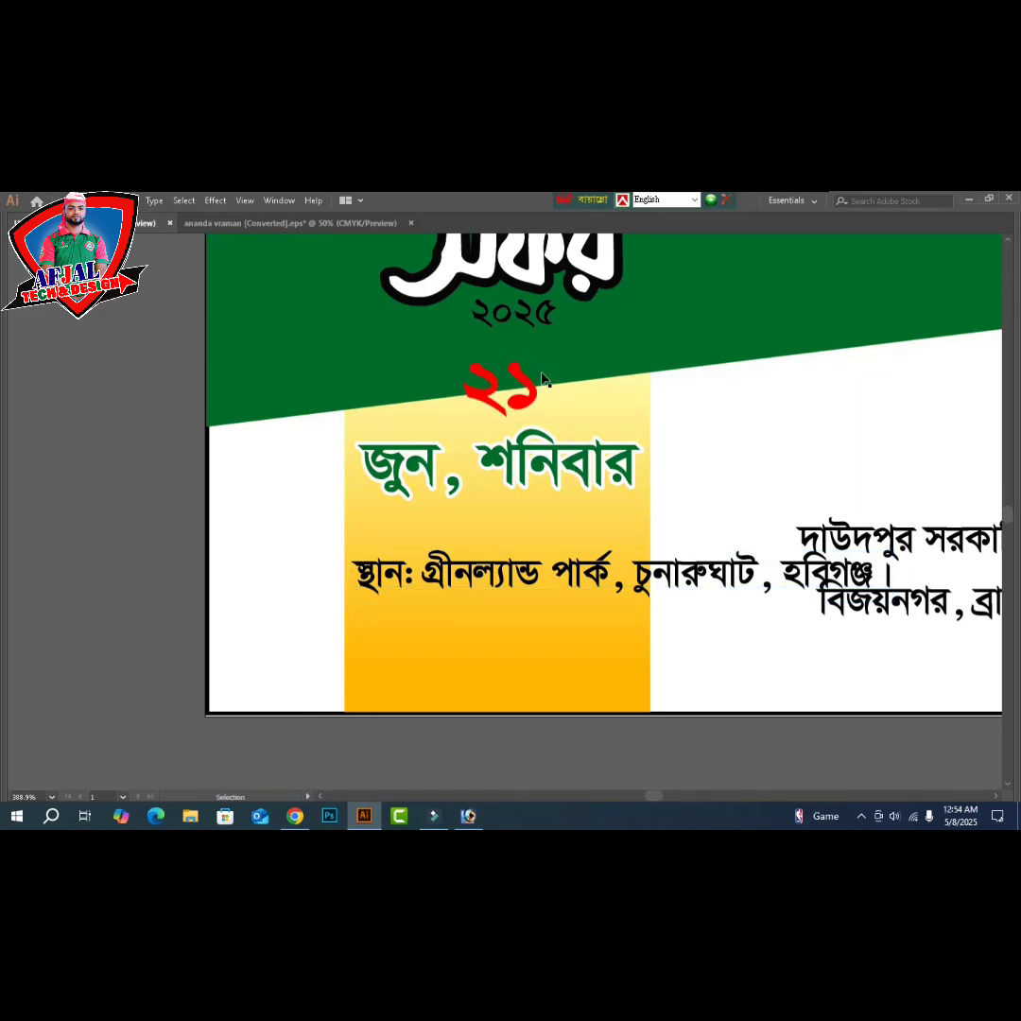
key("ctrl+b")
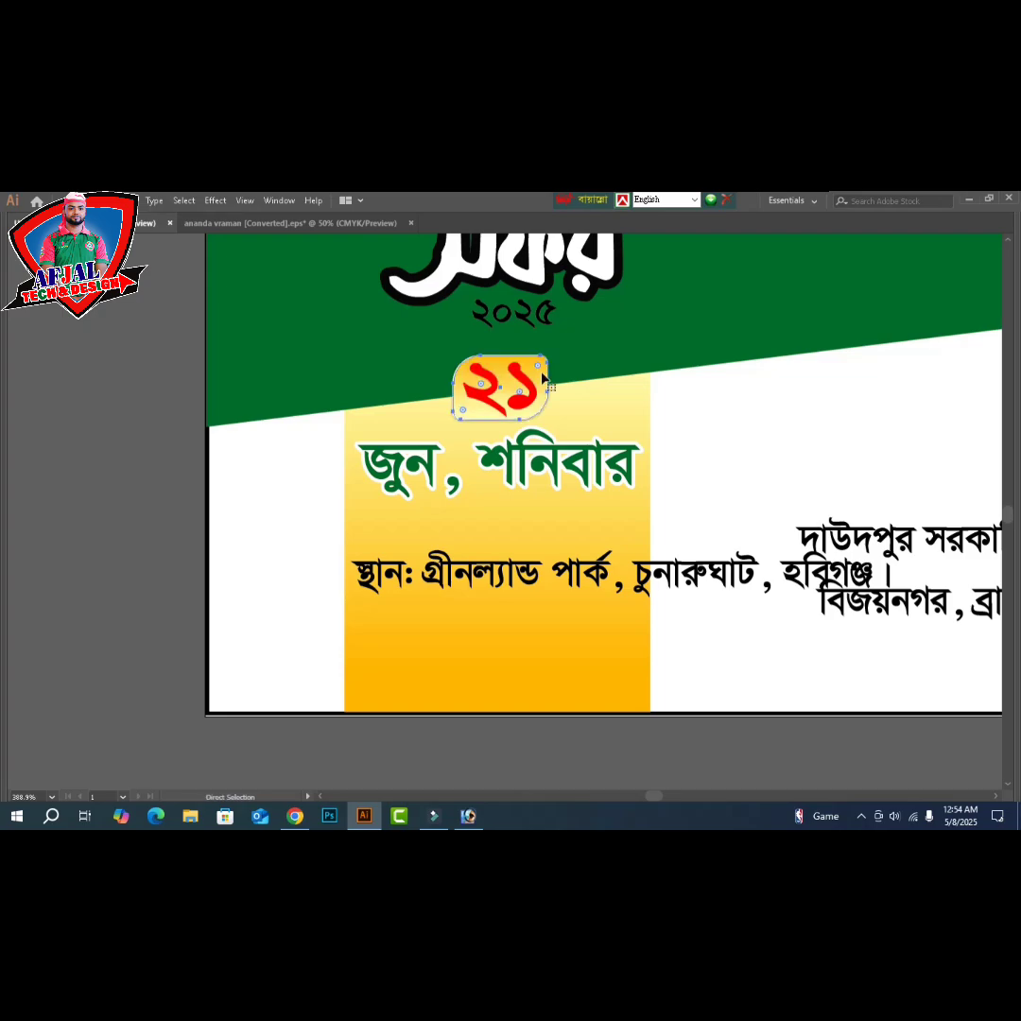
left_click_drag(541, 372, 542, 547)
key("ctrl+z")
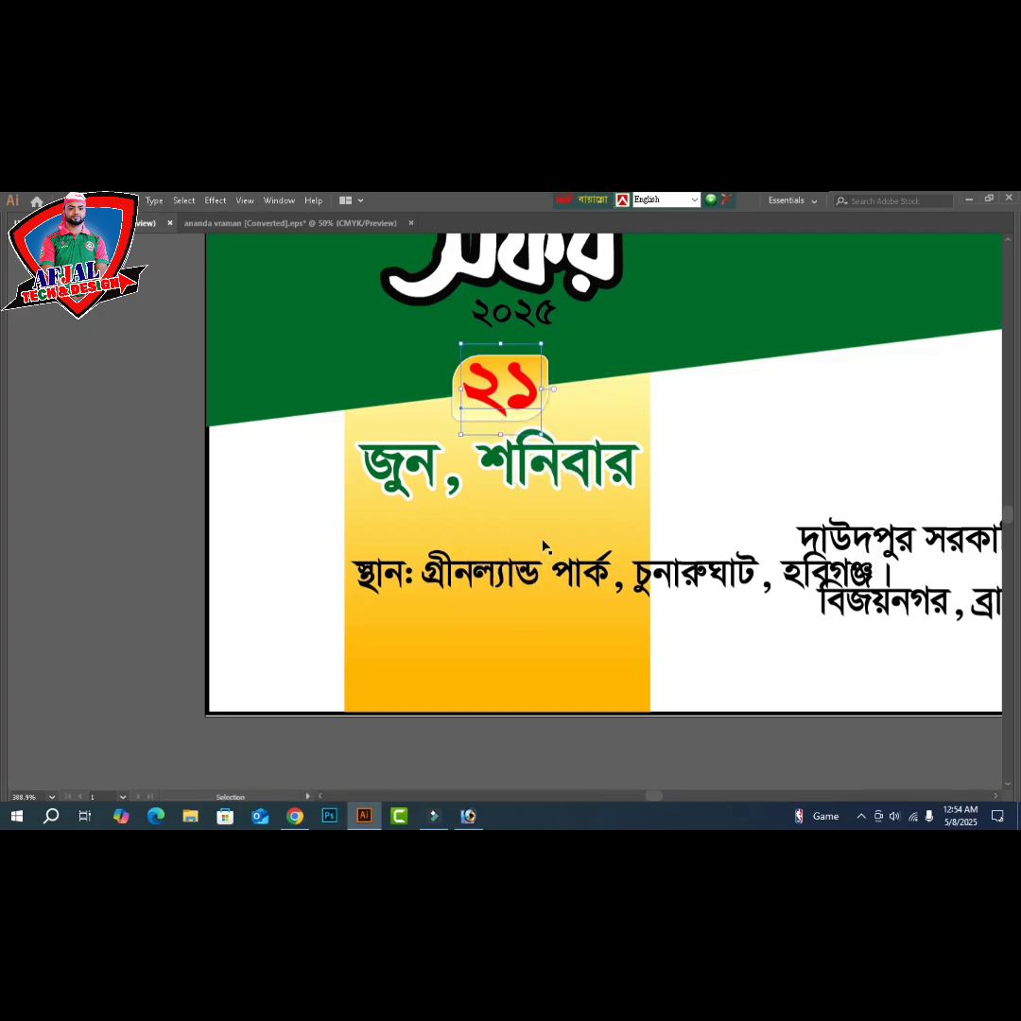
- Set the red date number aside briefly to duplicate the badge beneath "জুন, শনিবার", and shift the venue line down below the copy
key("a")
key("Delete")
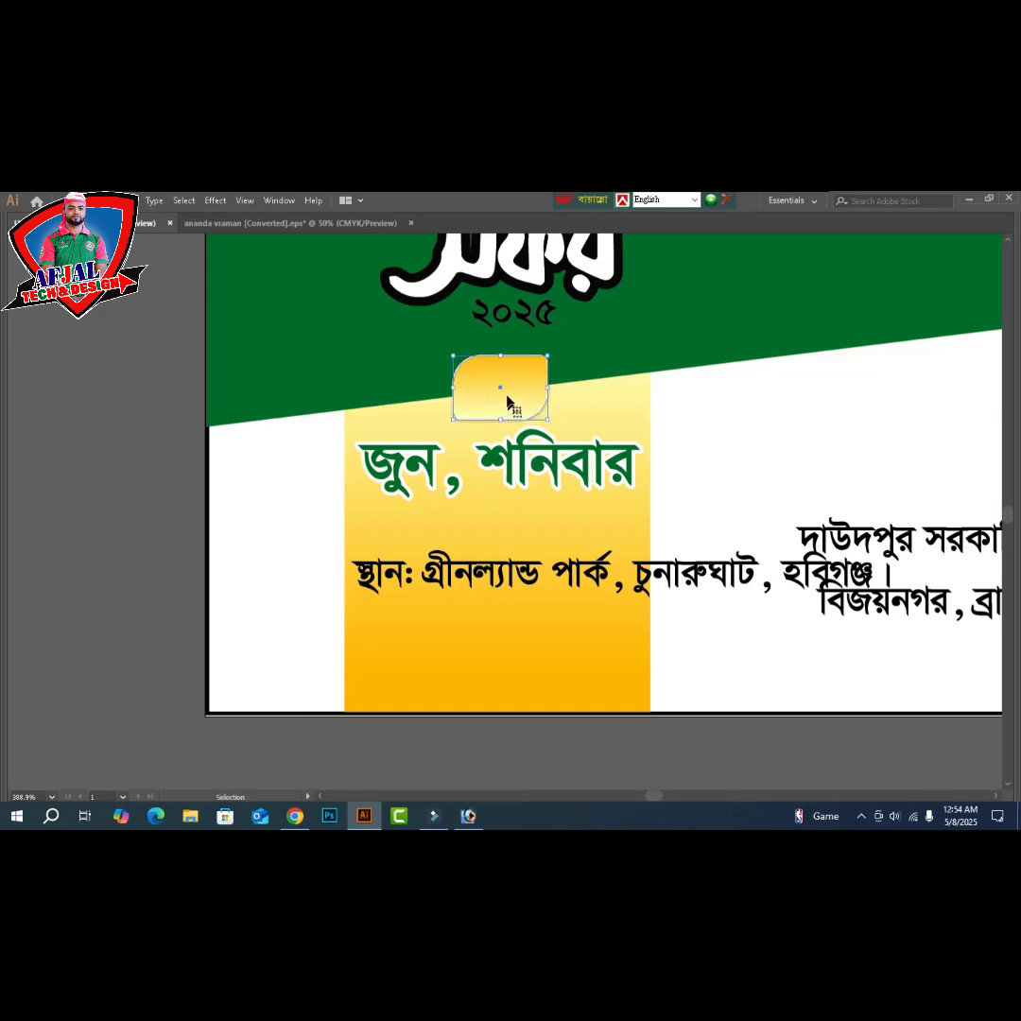
left_click_drag(508, 397, 501, 553)
key("Up")
key("Up")
key("Up")
key("Up")
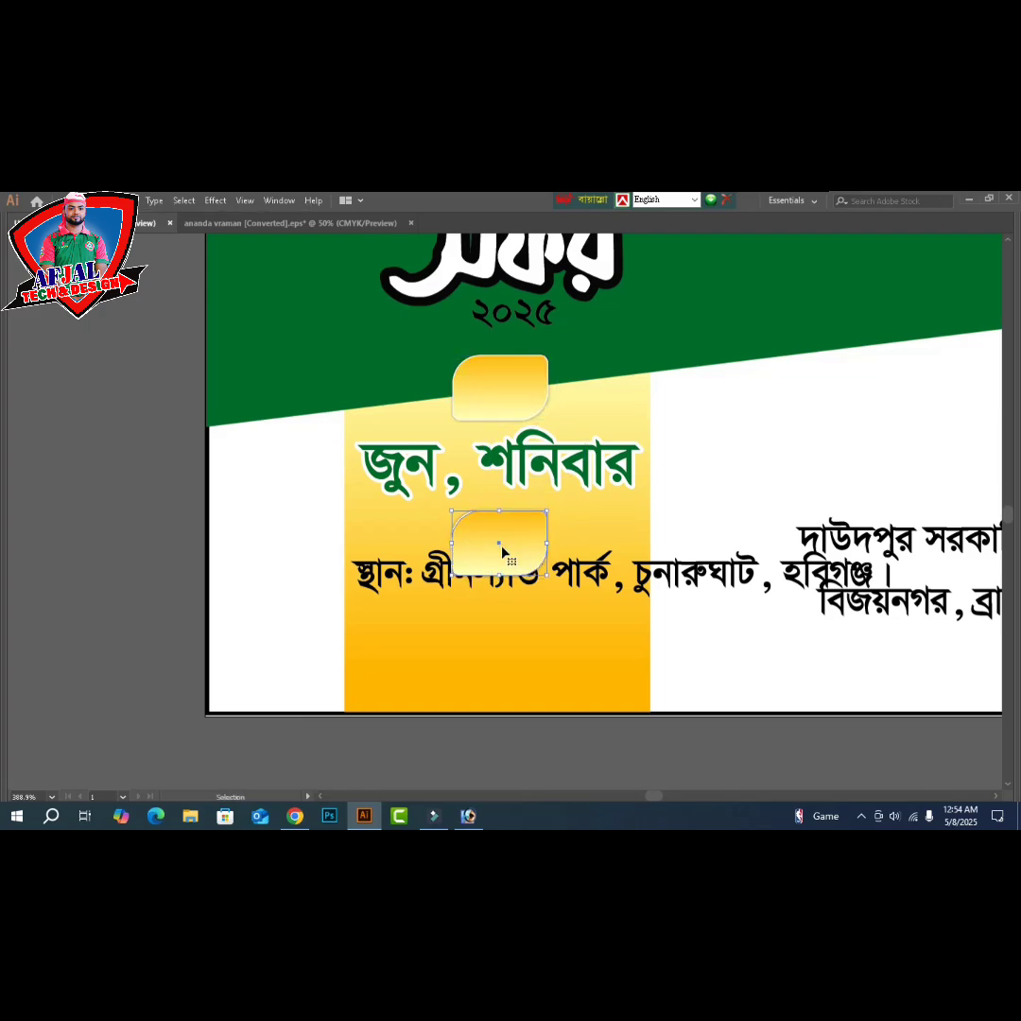
left_click_drag(568, 581, 582, 612)
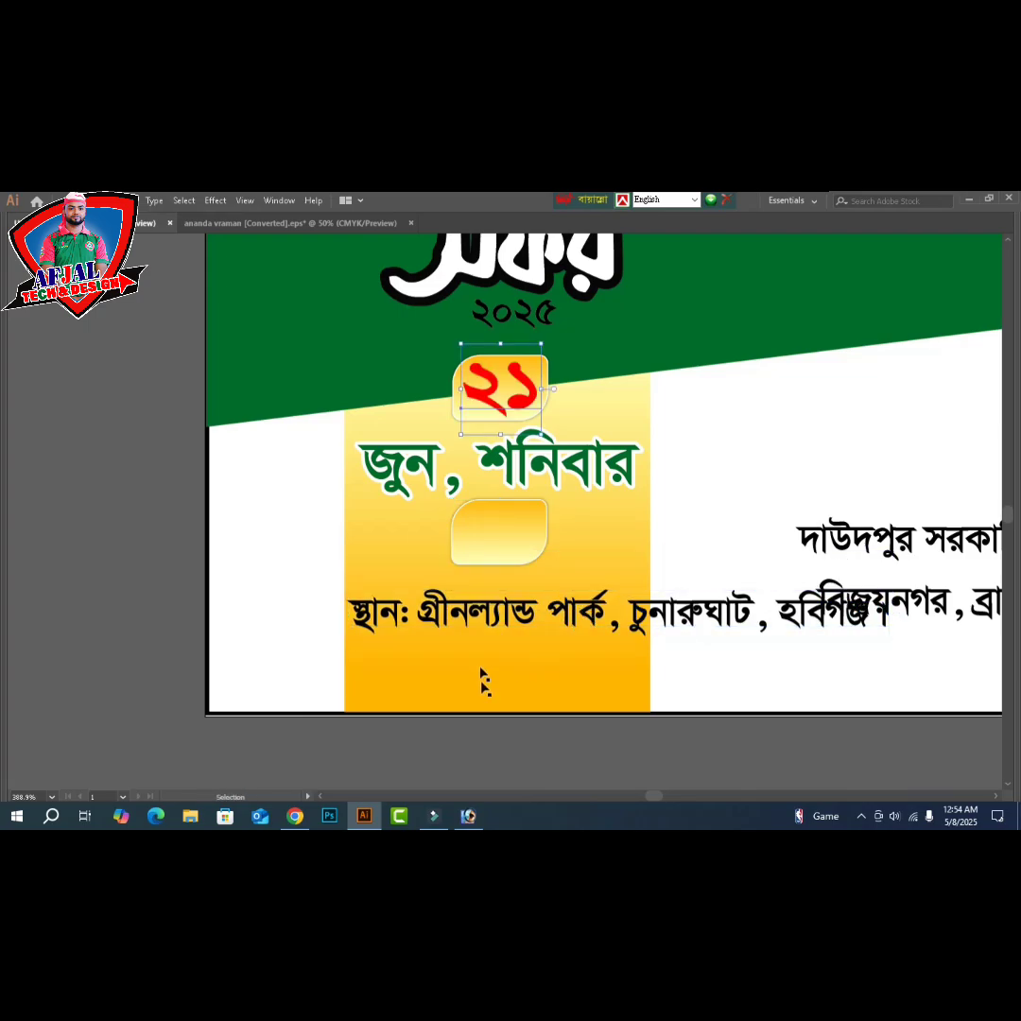
left_click(473, 761)
- Cut "স্থান:" out of the venue line and place it as separate text on the lower badge
double_click(414, 621)
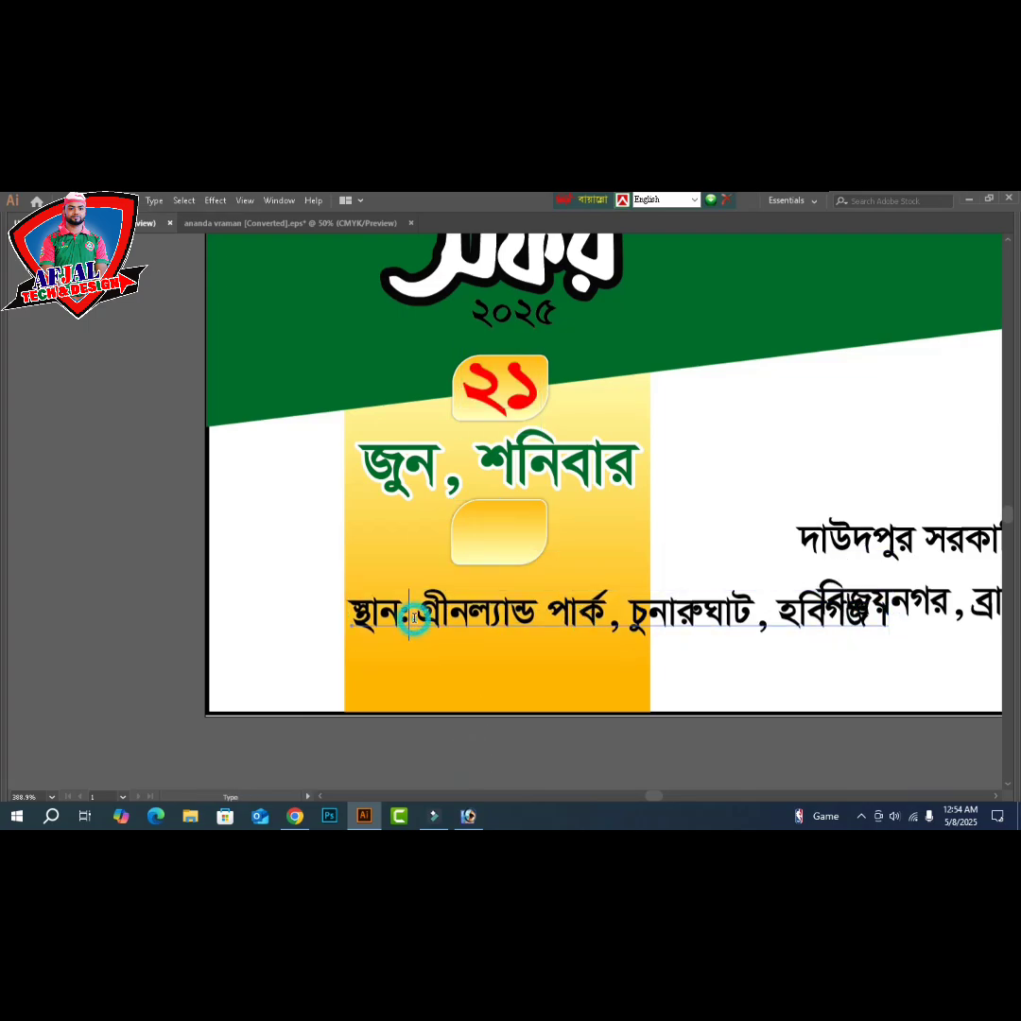
key("shift+Home")
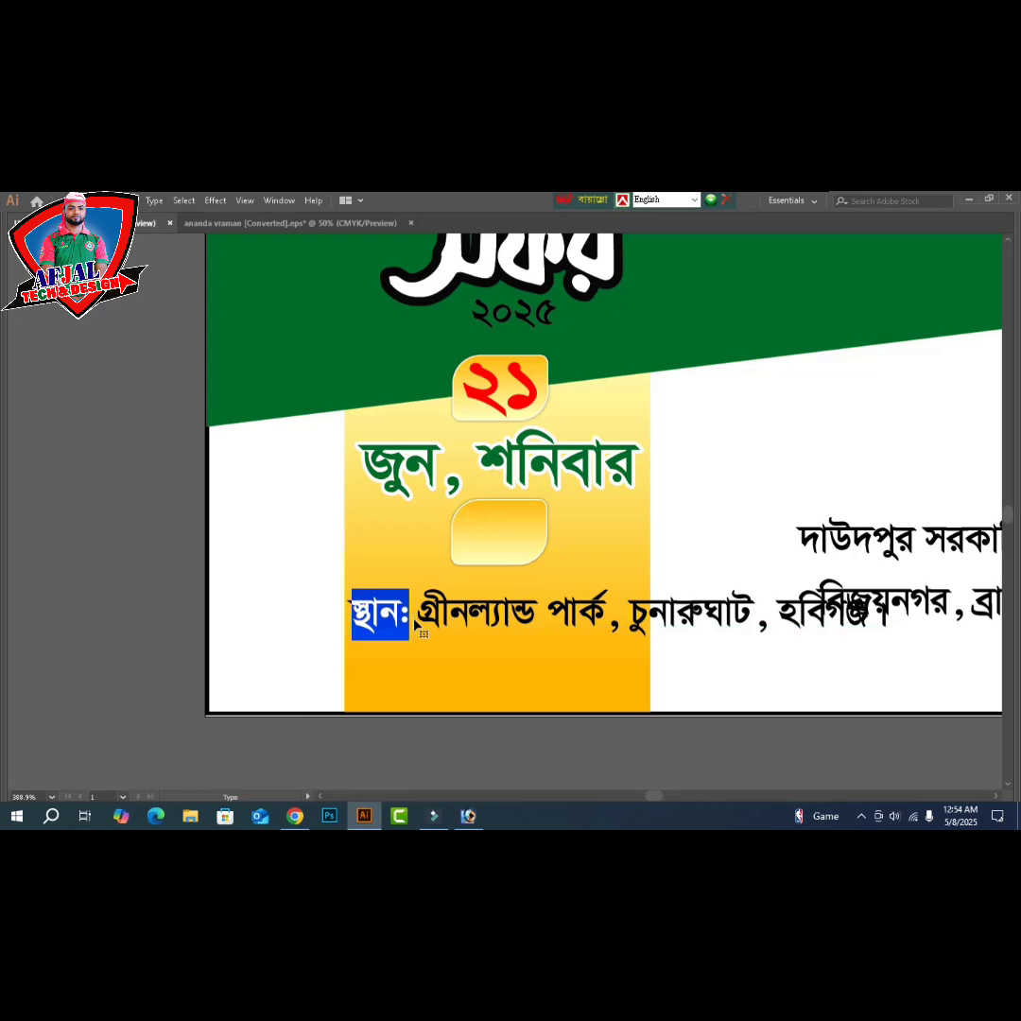
key("BackSpace")
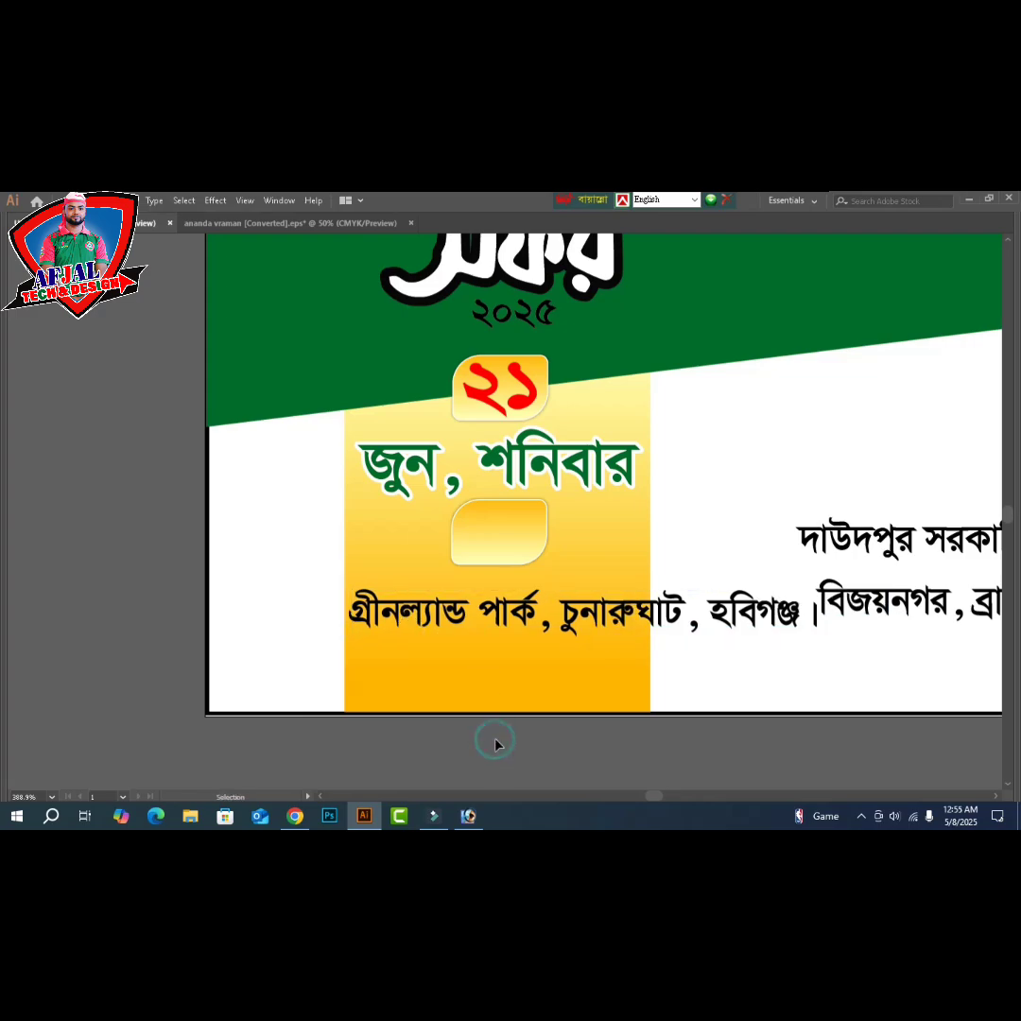
key("ctrl+v")
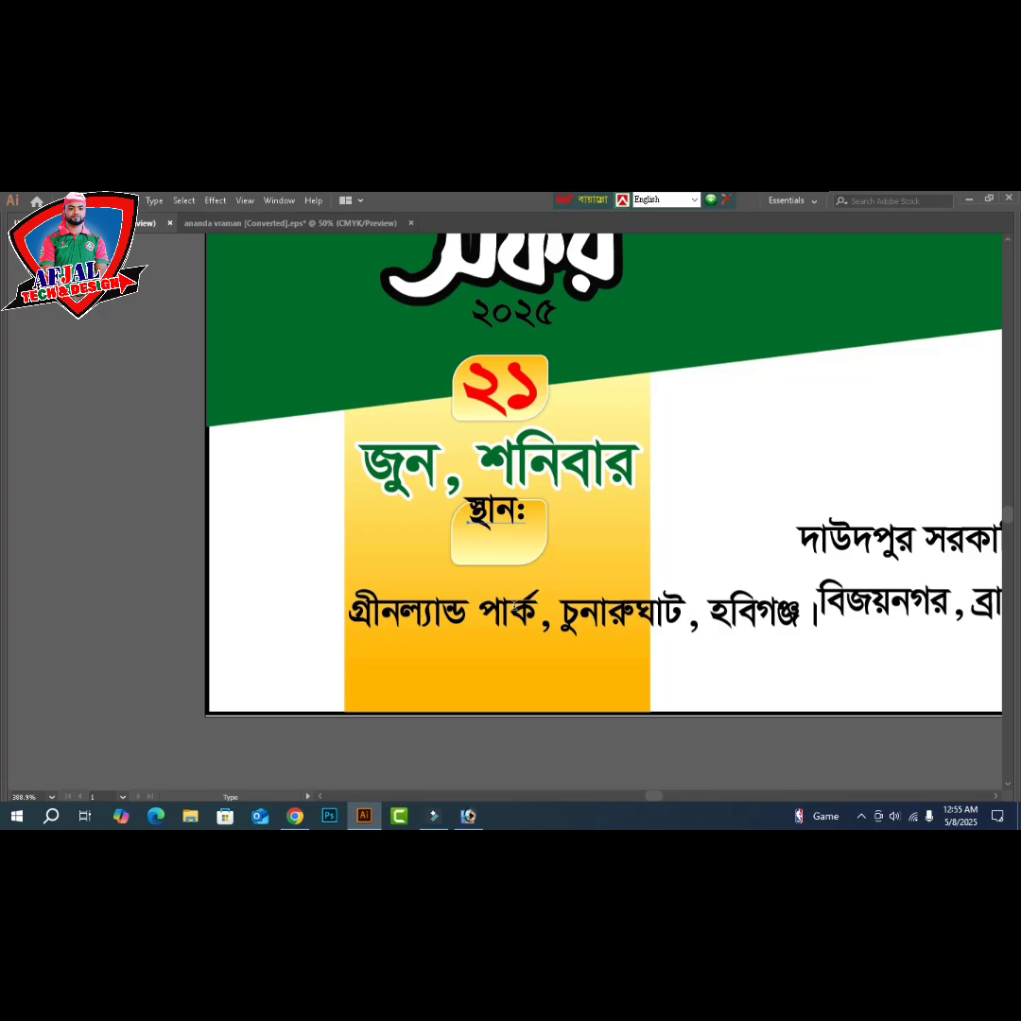
key("v")
left_click_drag(486, 509, 489, 530)
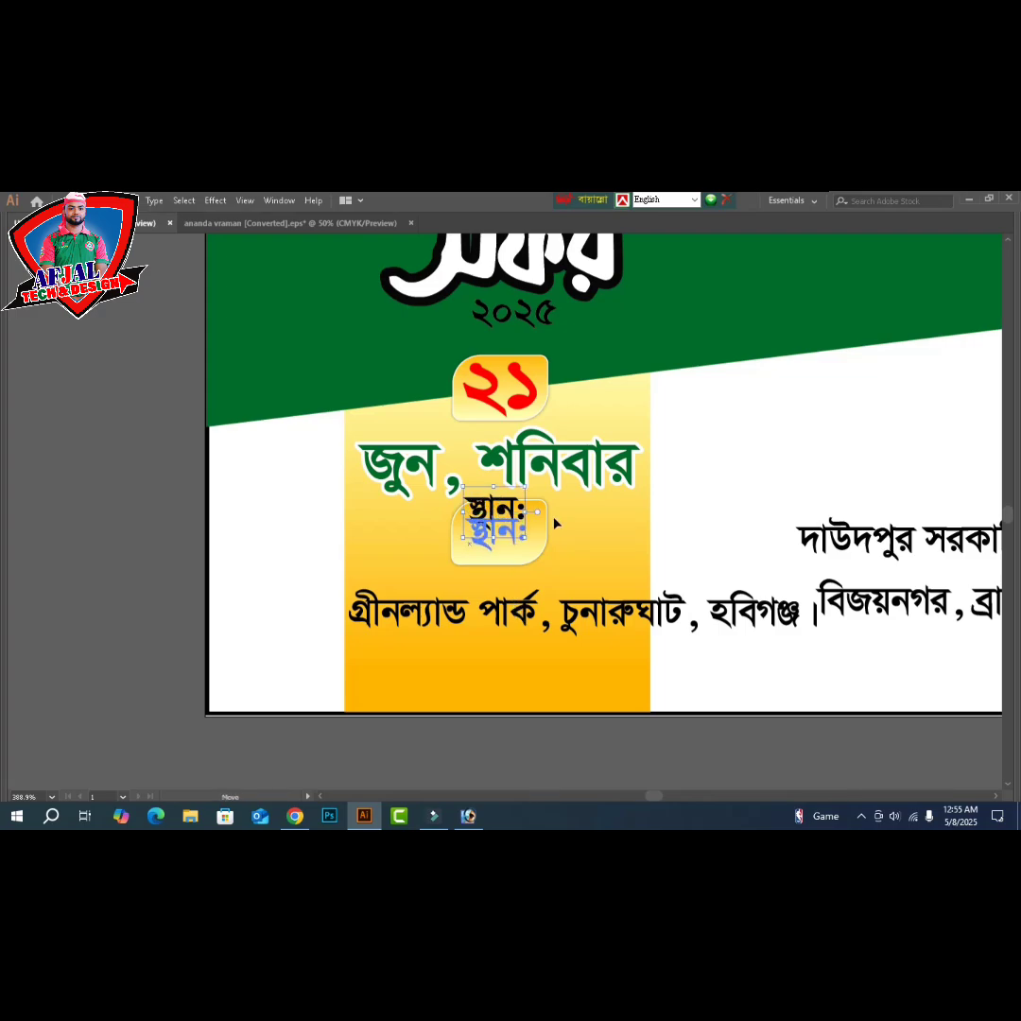
left_click_drag(556, 523, 555, 524)
- Reverse the lower badge's gradient so the light tone is at its upper edge, and centre "স্থান:" on it
left_click(543, 524)
left_click(556, 492)
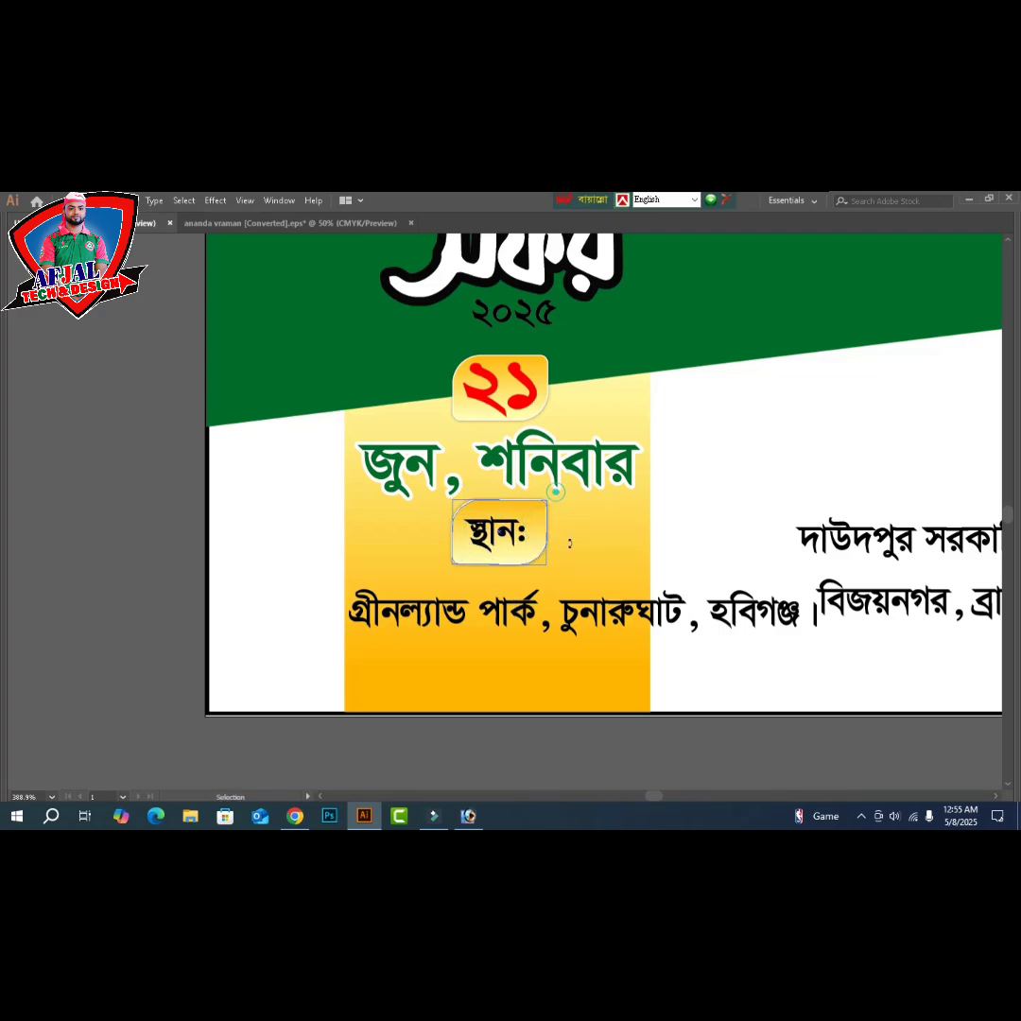
left_click(509, 537)
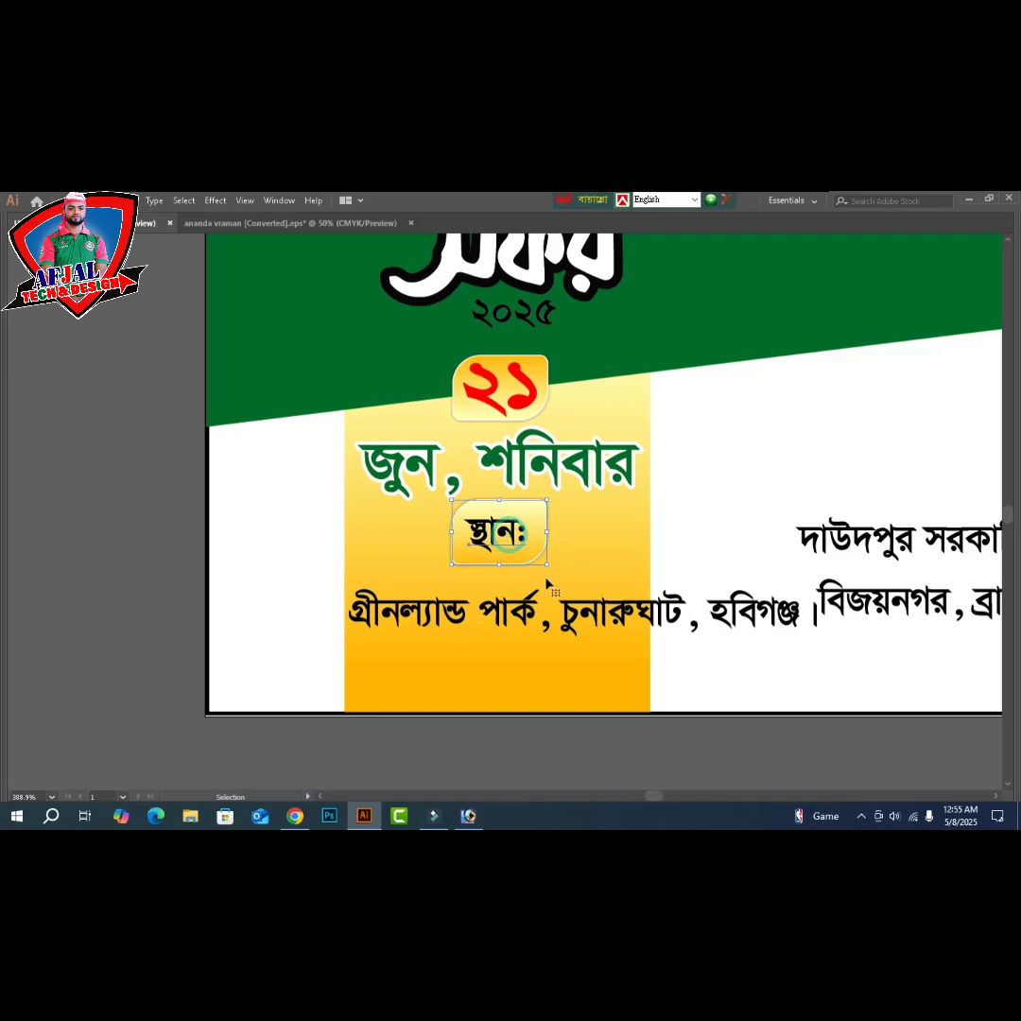
key("ctrl+z")
key("ctrl+z")
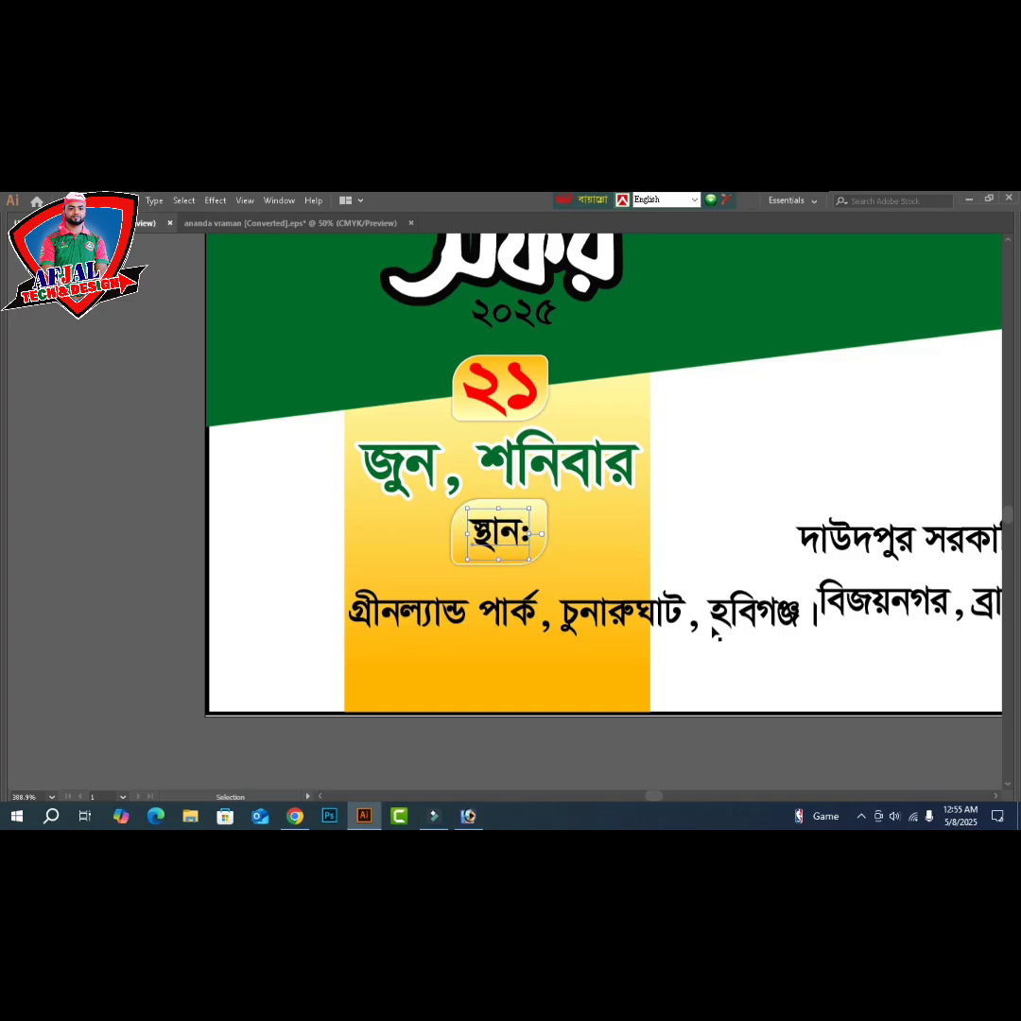
- Cut "চুনারুঘাট, হবিগঞ্জ।" and its preceding comma out of the venue line, leaving only "গ্রীনল্যান্ড পার্ক"
left_click(510, 745)
left_click(512, 626)
double_click(561, 628)
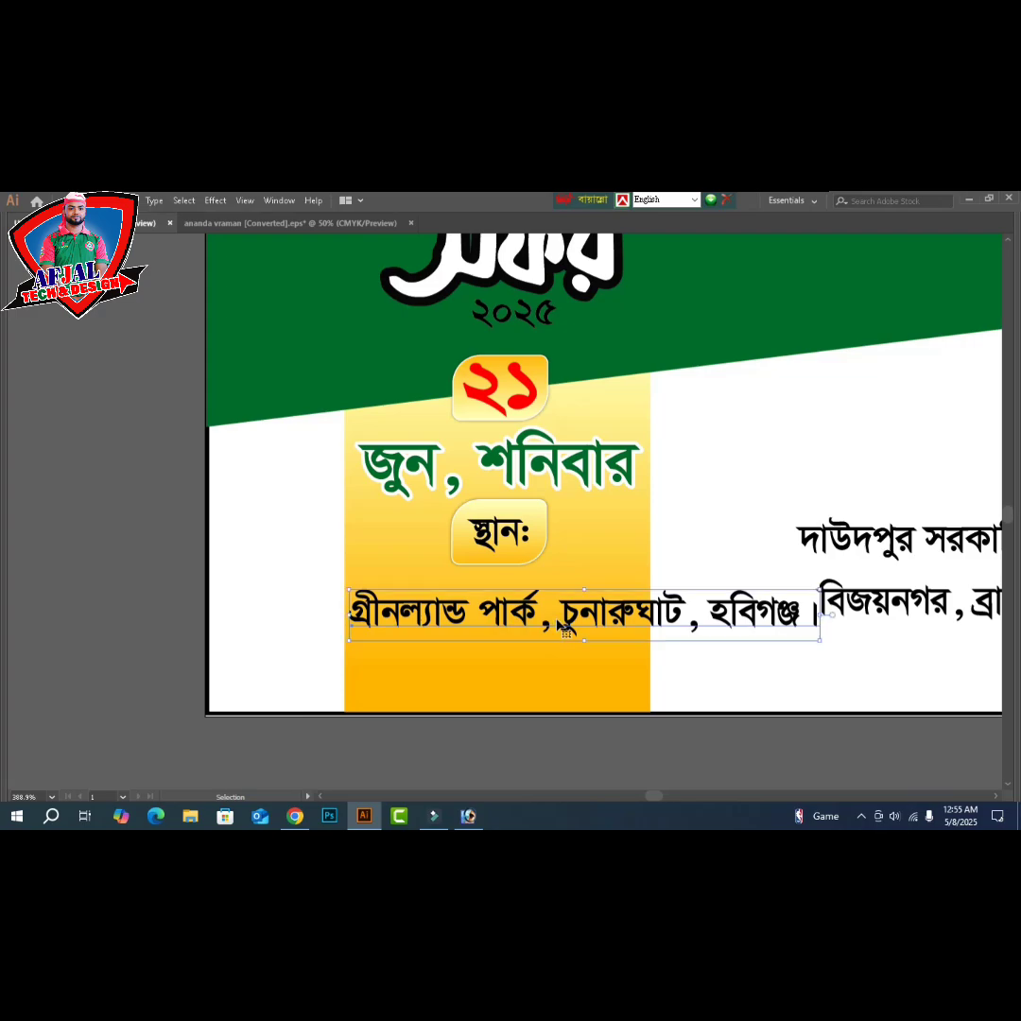
key("BackSpace")
key("BackSpace")
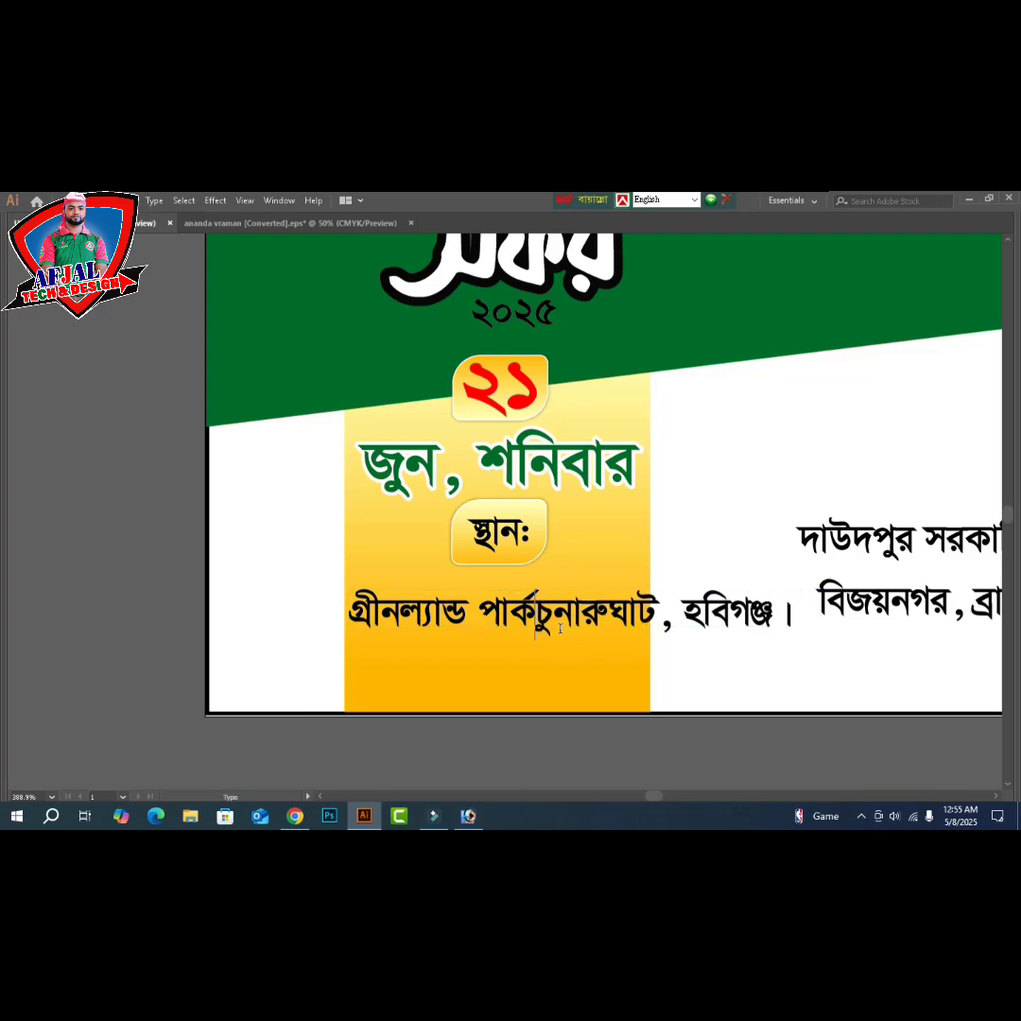
key("shift+End")
key("ctrl+c")
key("BackSpace")
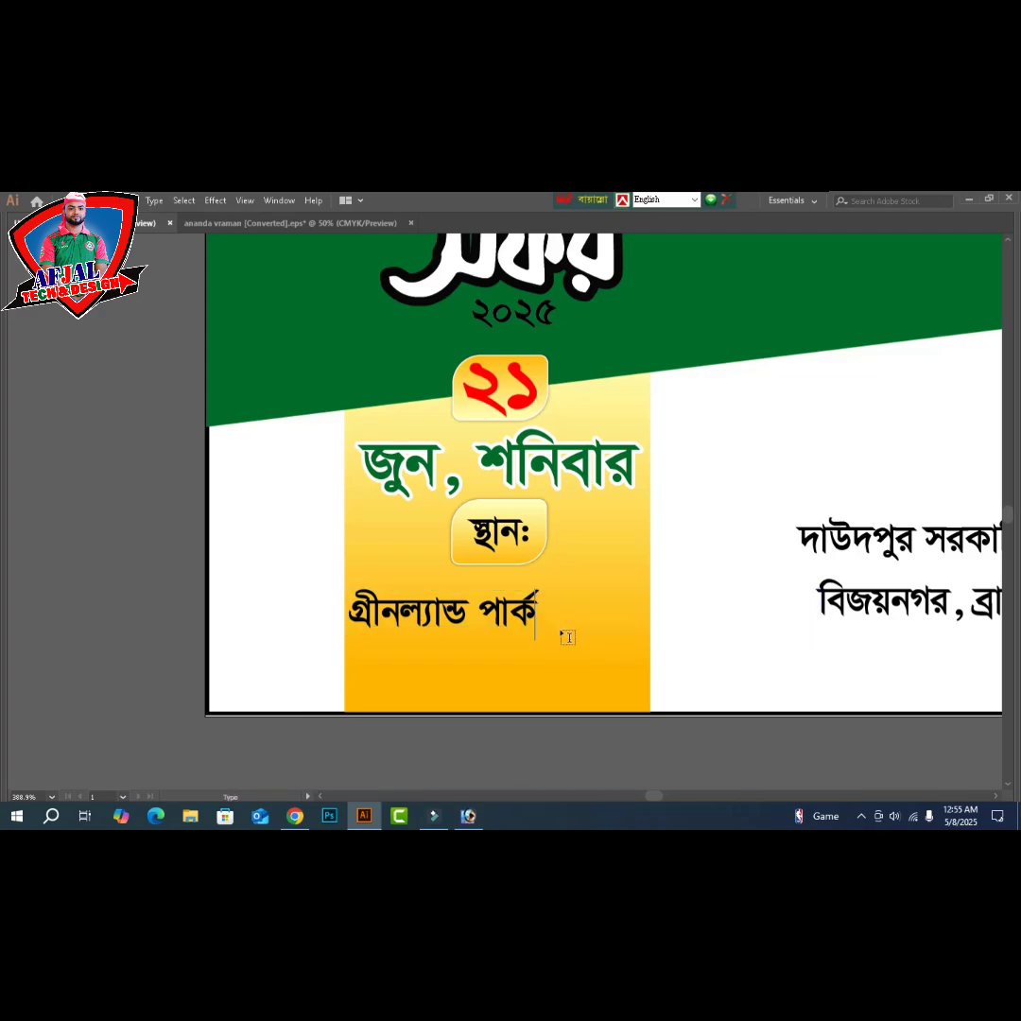
key("Tab")
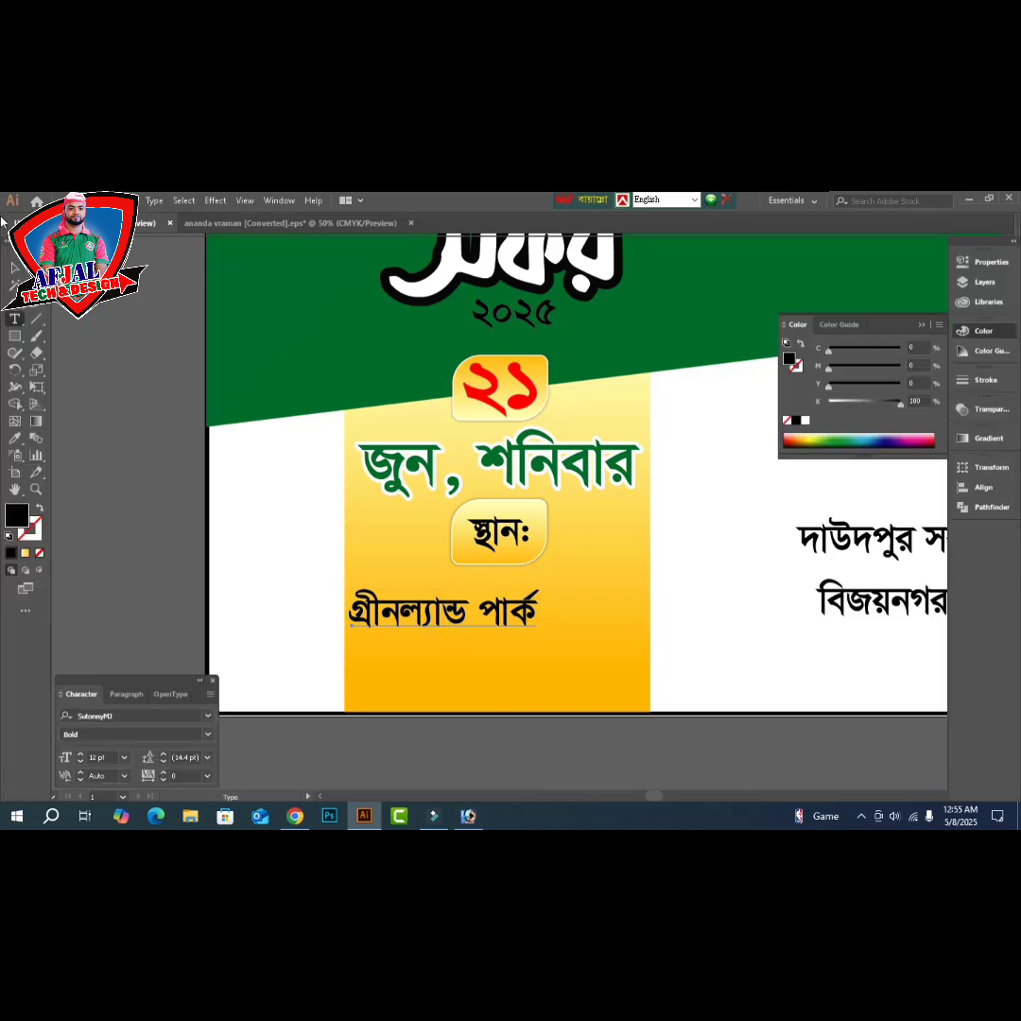
key("Escape")
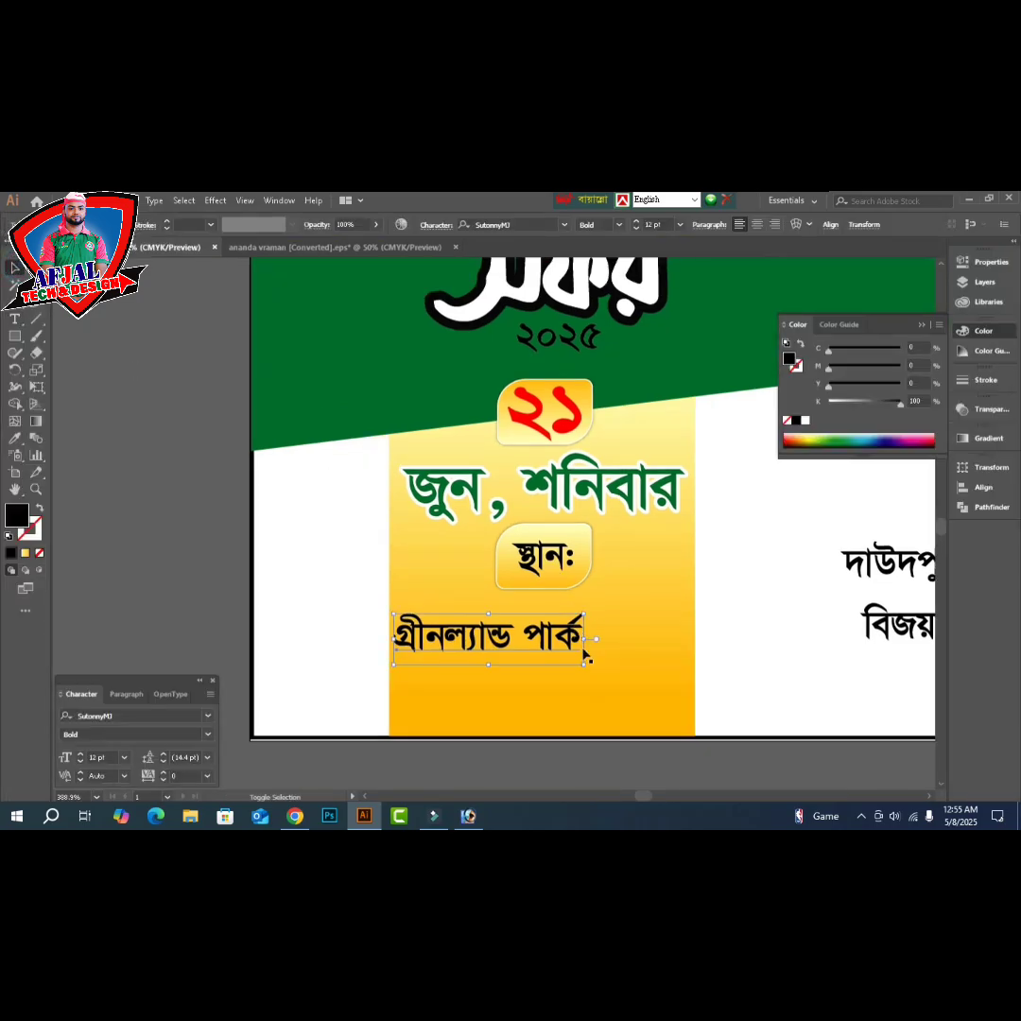
- Enlarge "গ্রীনল্যান্ড পার্ক" to the gradient block's width, nudge it up and stretch it taller to about 20.3 pt
left_click_drag(586, 640, 693, 642)
key("Up")
key("Up")
key("Up")
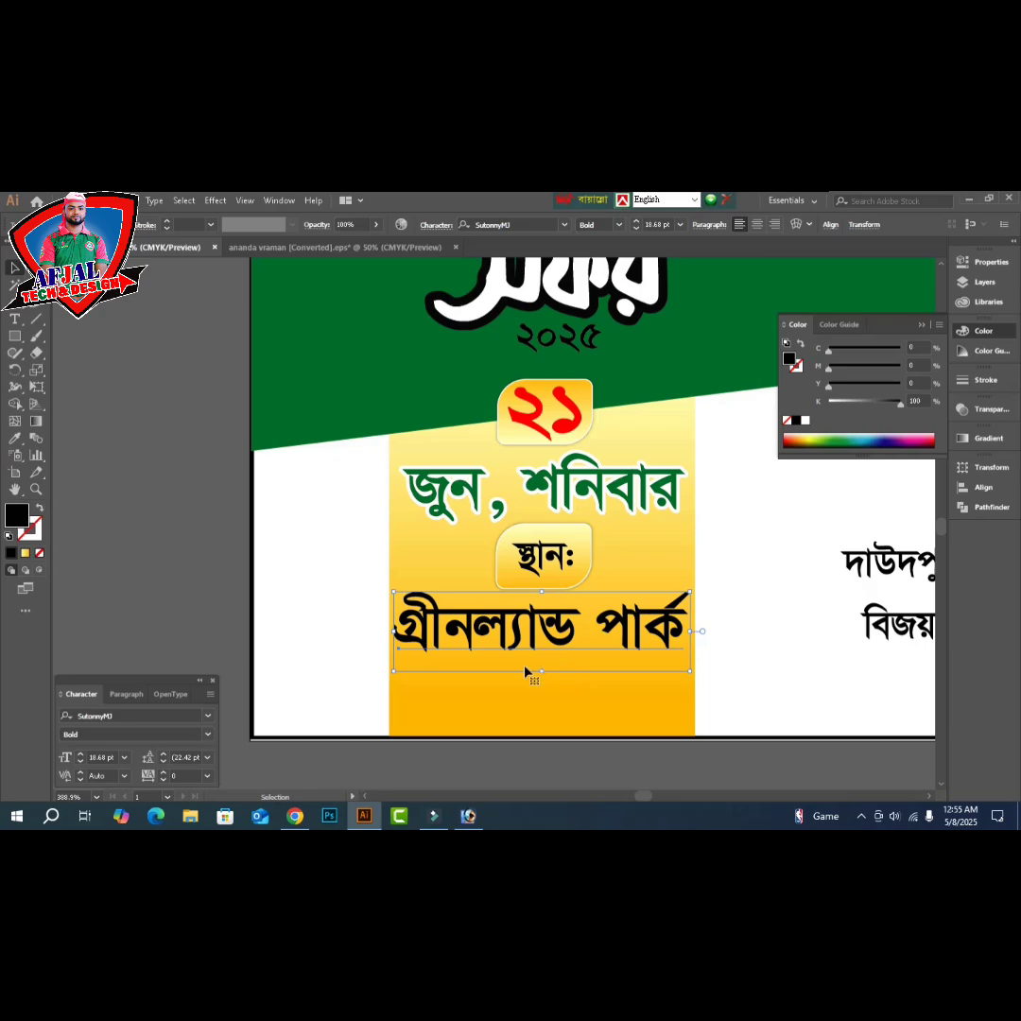
left_click_drag(543, 675, 543, 682)
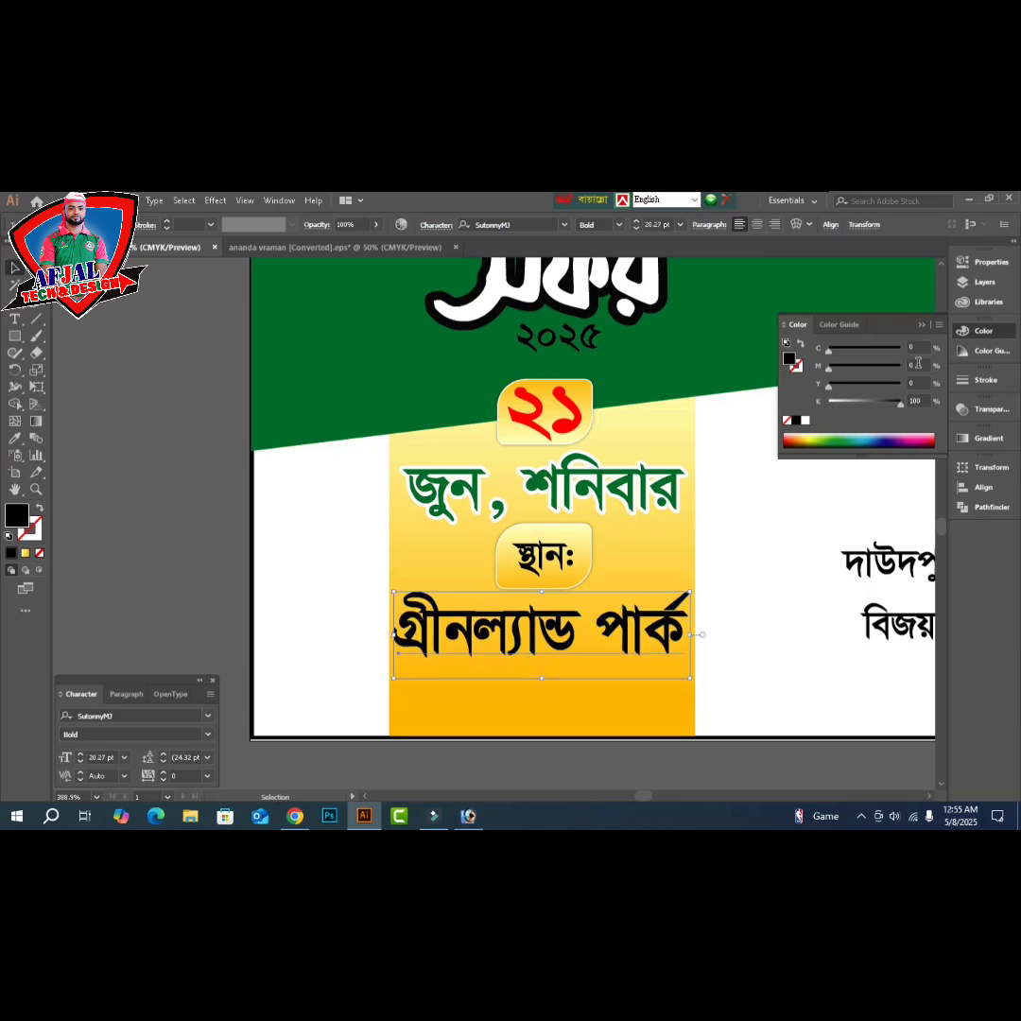
- Colour the "গ্রীনল্যান্ড পার্ক" text red with C 0, M 100, Y 100, K 0 and deselect it
left_click(918, 364)
type("100")
key("Tab")
type("100")
key("Tab")
type("0")
key("Return")
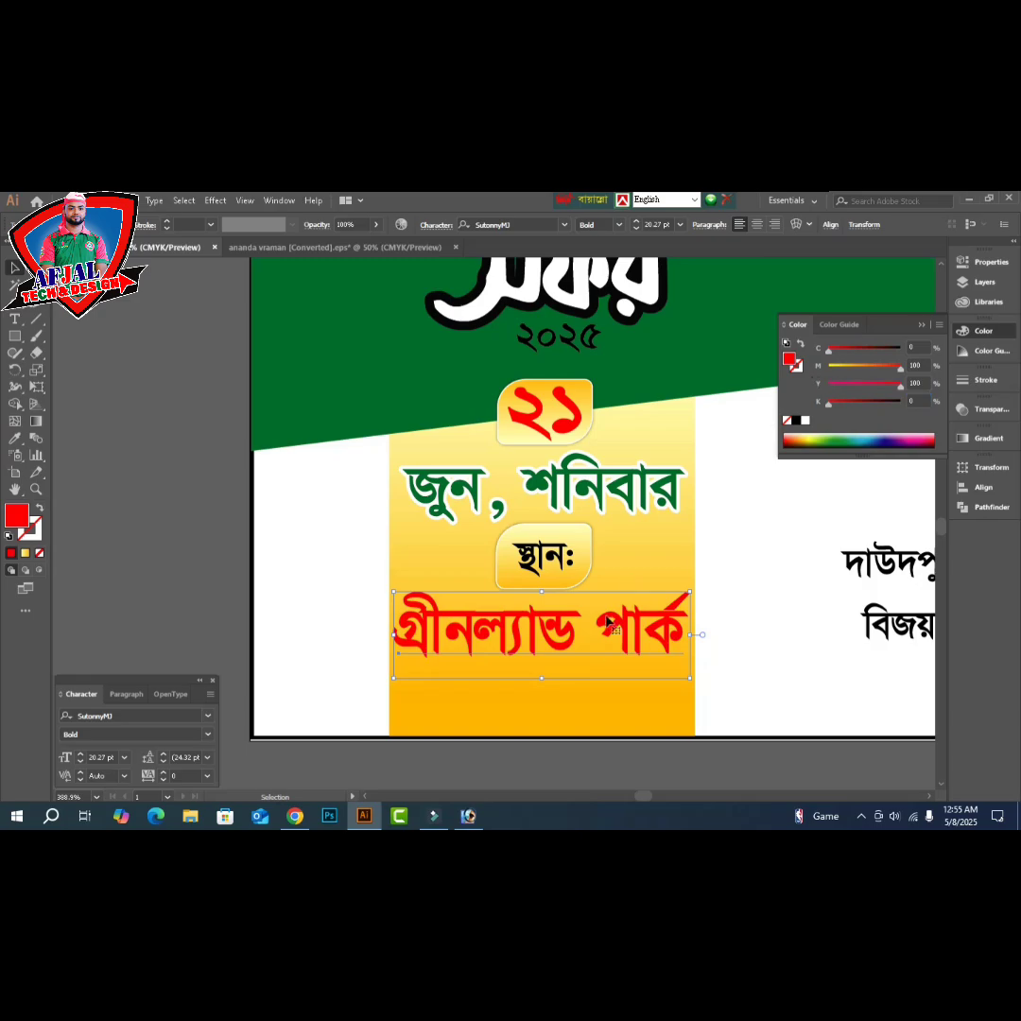
scroll(579, 752, "down", 2)
left_click(578, 747)
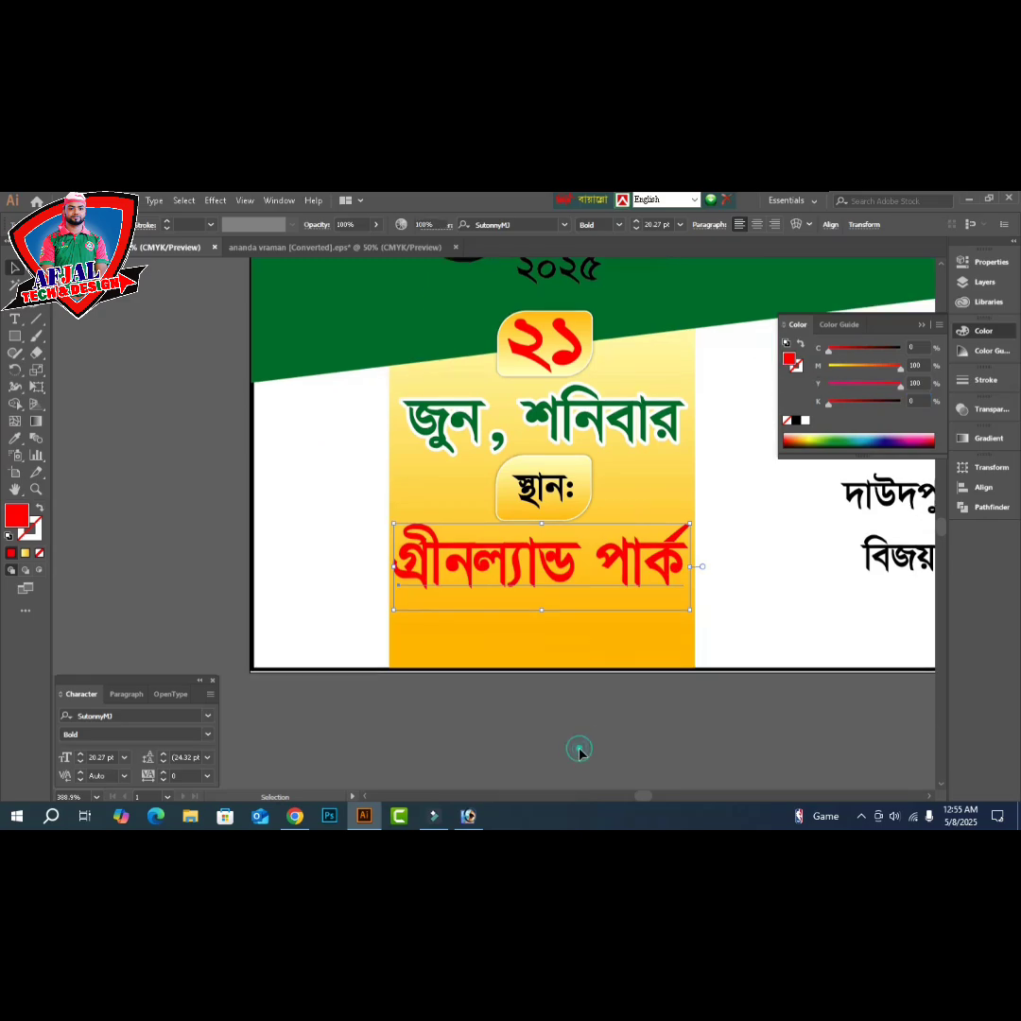
- Paste "চুনারুঘাট, হবিগঞ্জ।" as separate text, place it beneath "গ্রীনল্যান্ড পার্ক" and shrink it to about 10.4 pt
left_click(520, 731)
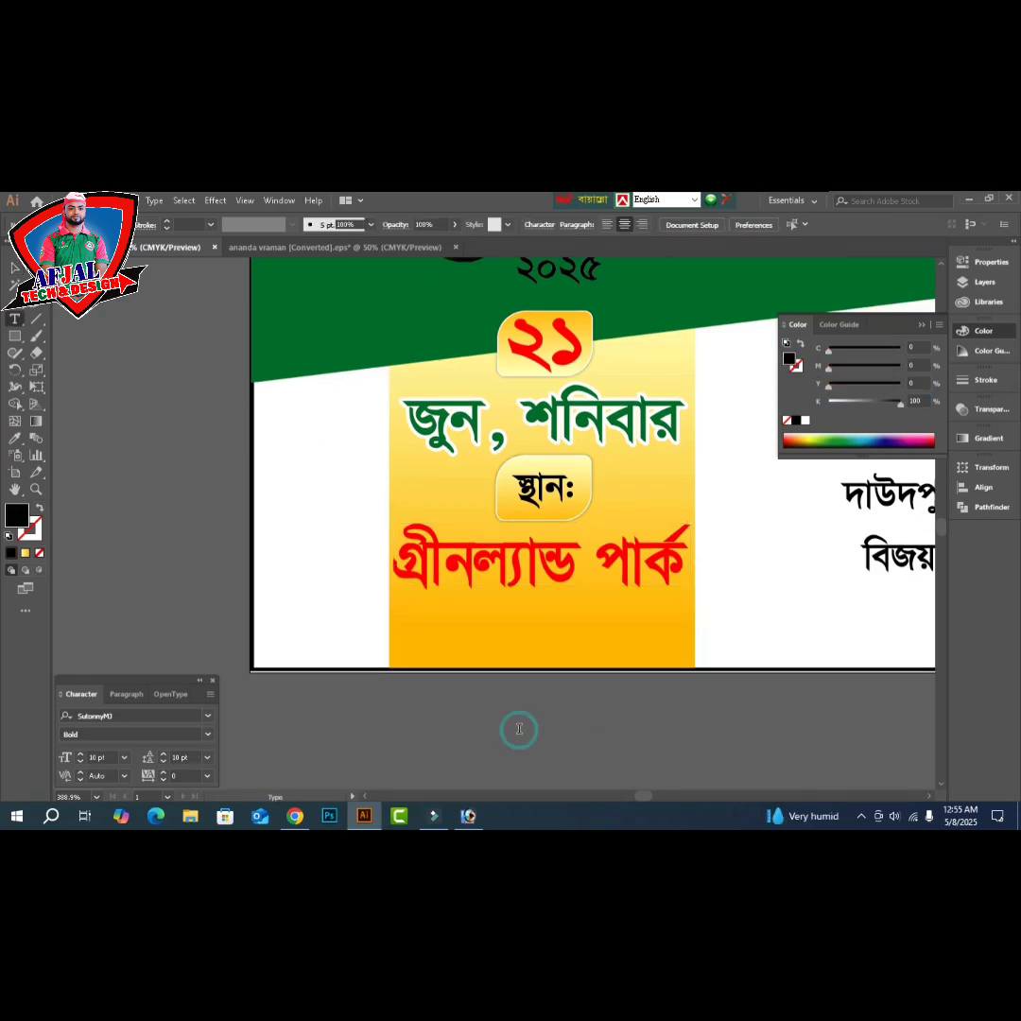
key("ctrl+v")
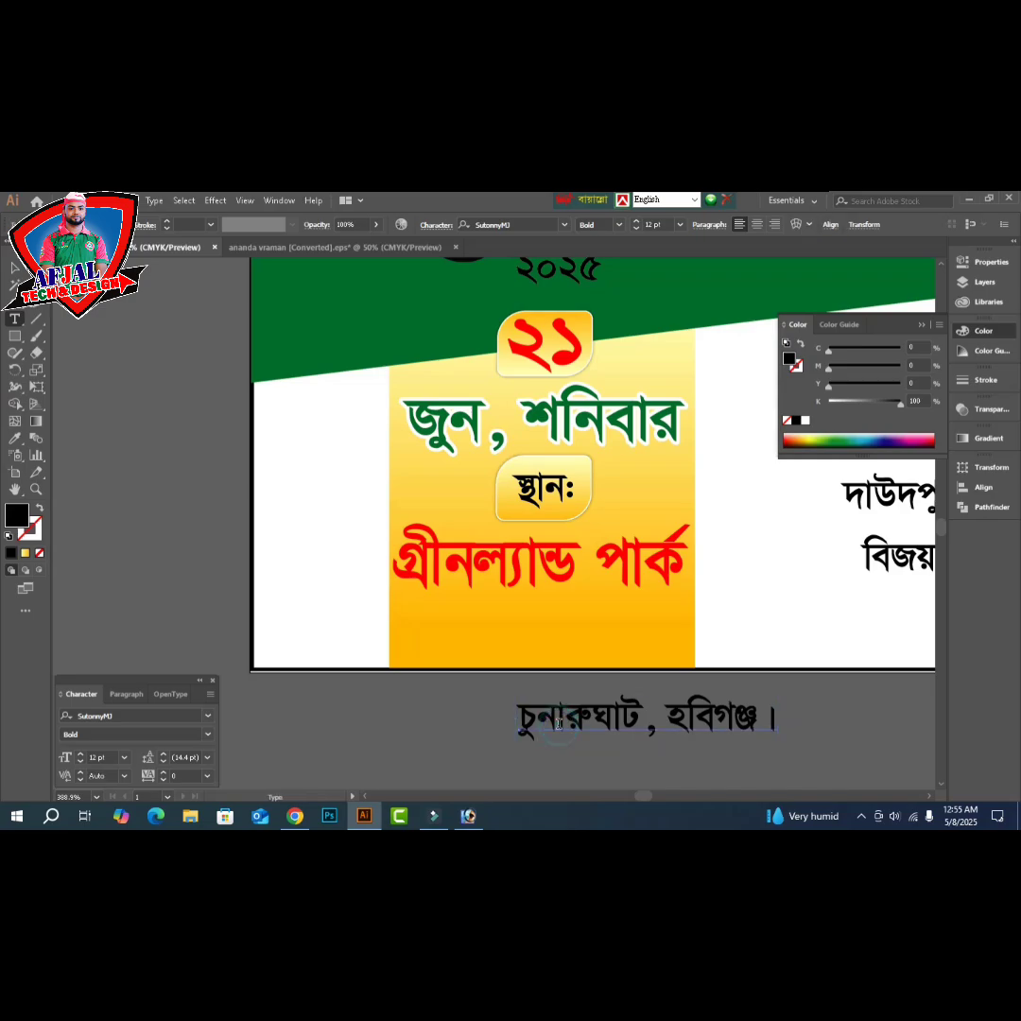
key("Escape")
left_click_drag(566, 726, 468, 627)
left_click_drag(683, 621, 661, 622)
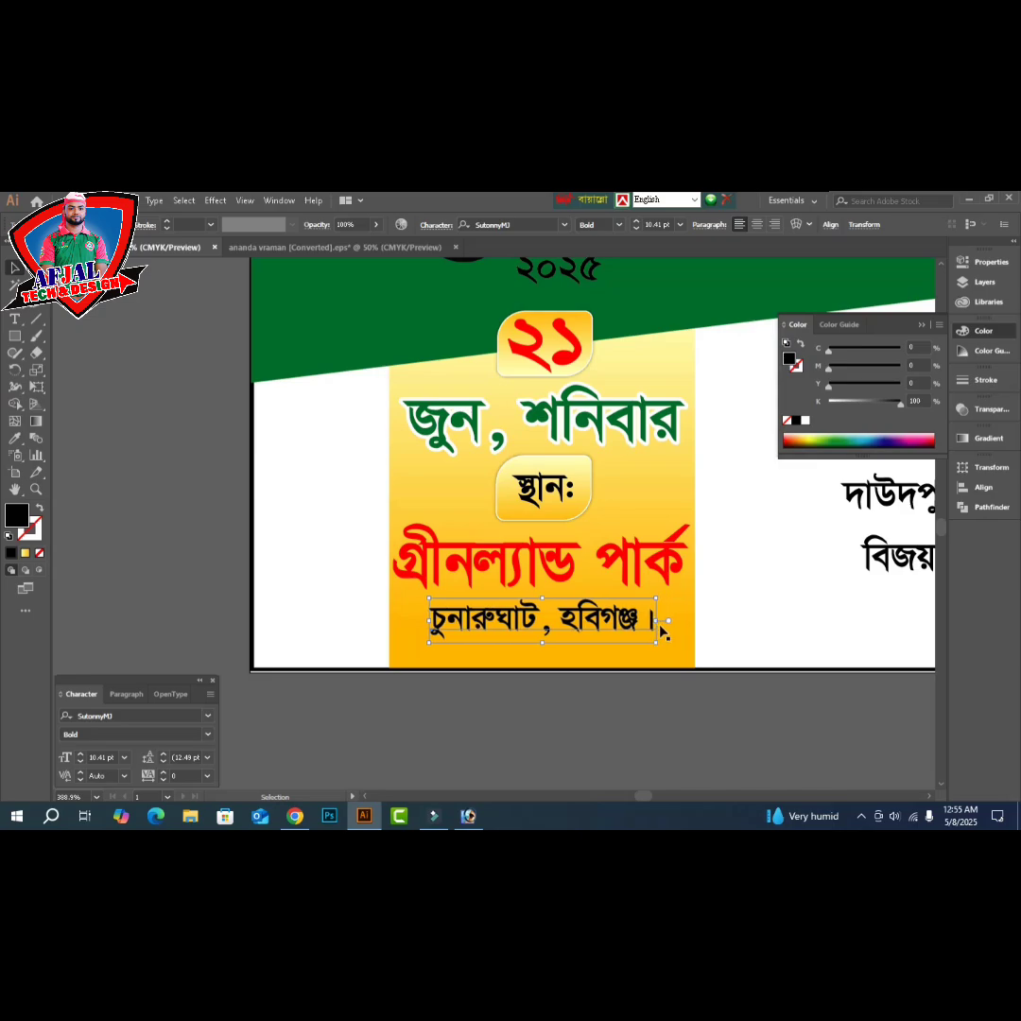
- Try to align the red park name and the black line beneath it on their vertical centres
left_click(625, 573, "shift")
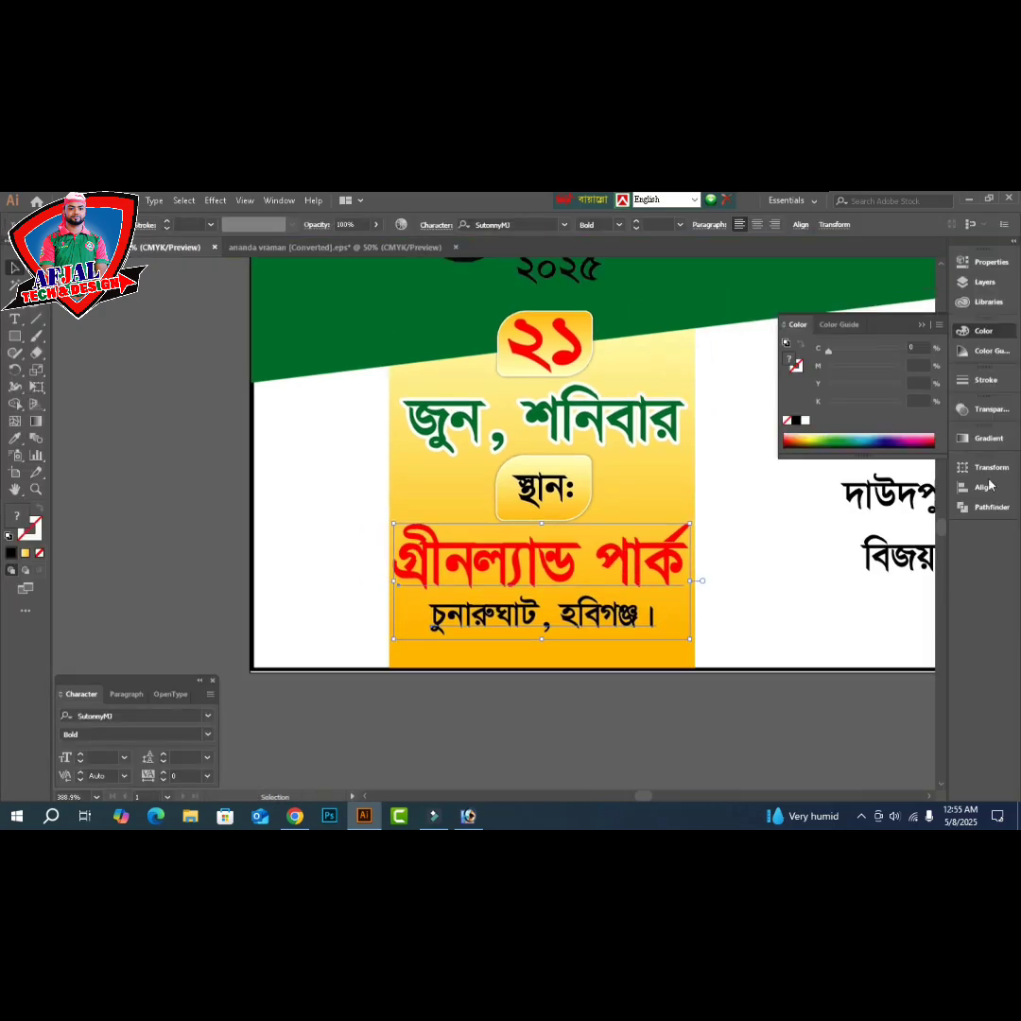
left_click(983, 487)
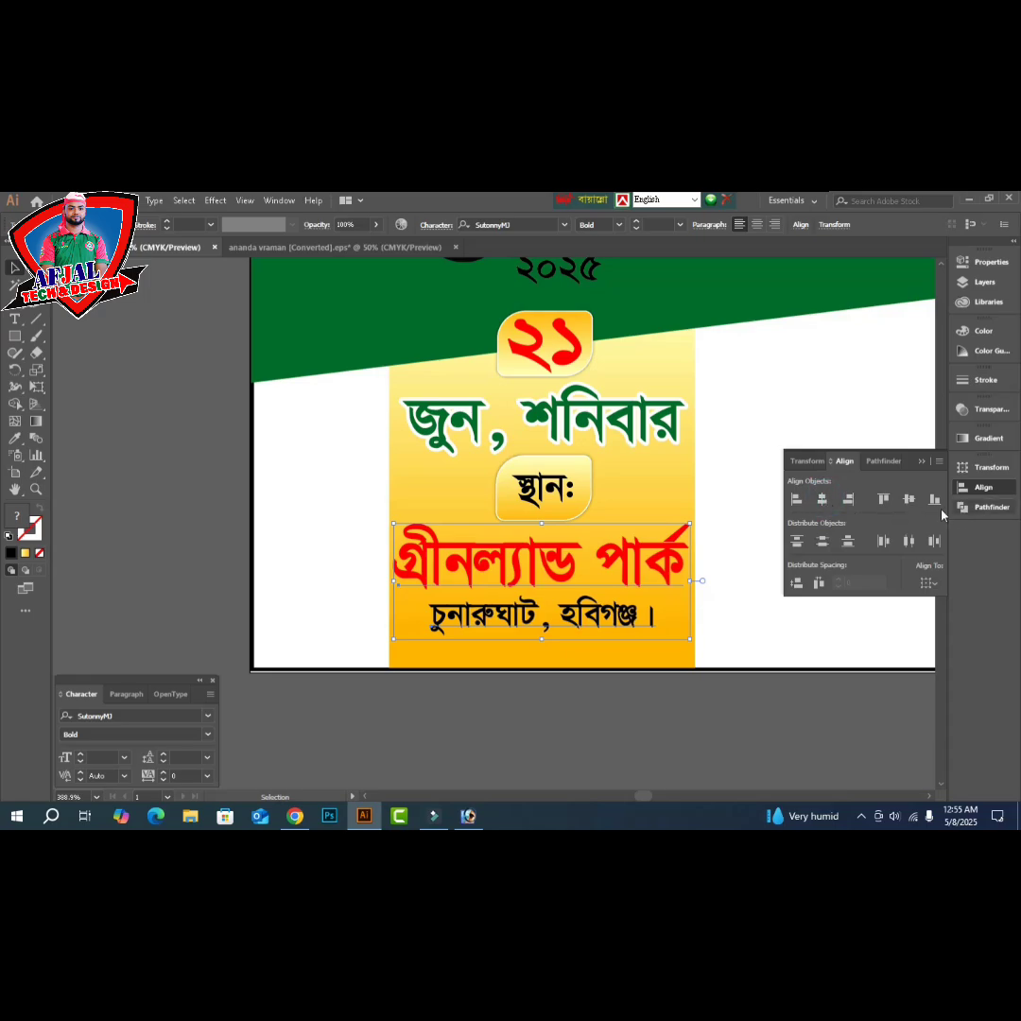
left_click(909, 500)
key("ctrl+z")
key("a")
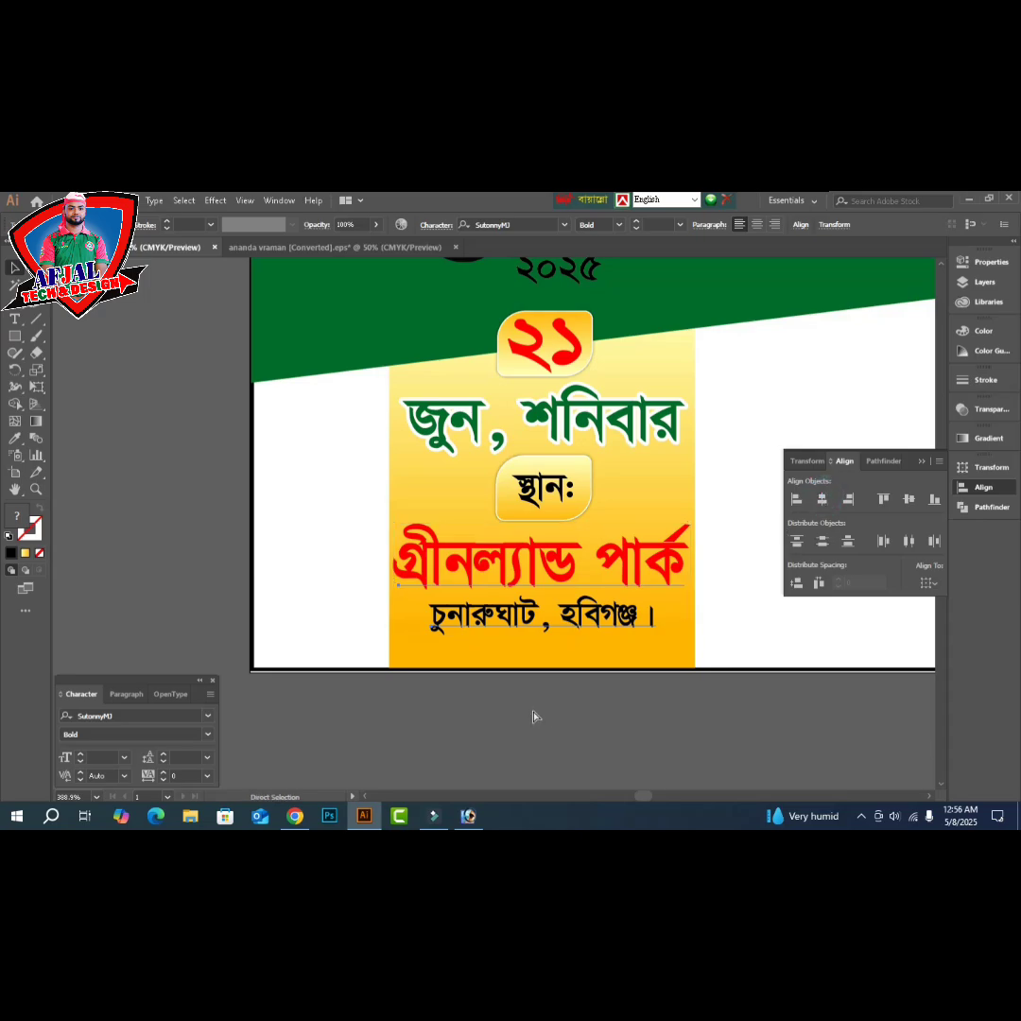
key("v")
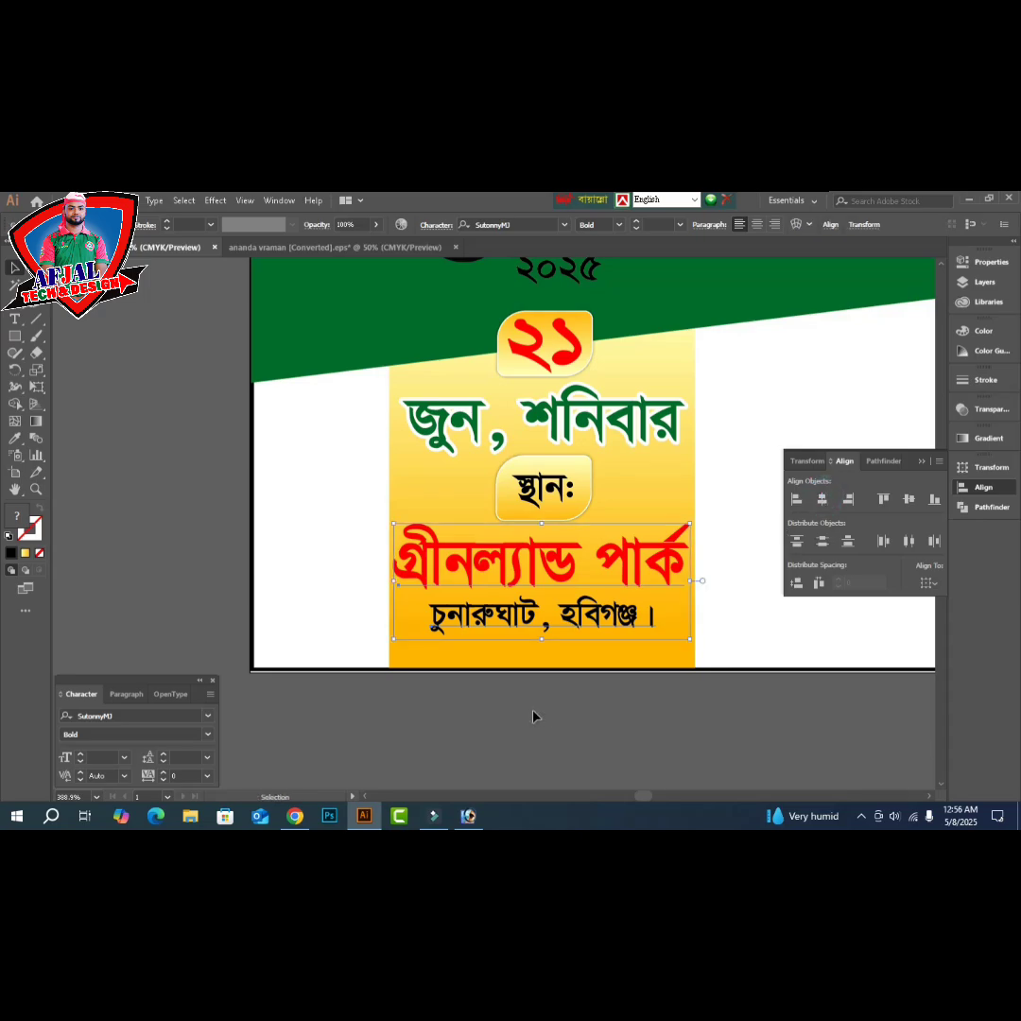
key("a")
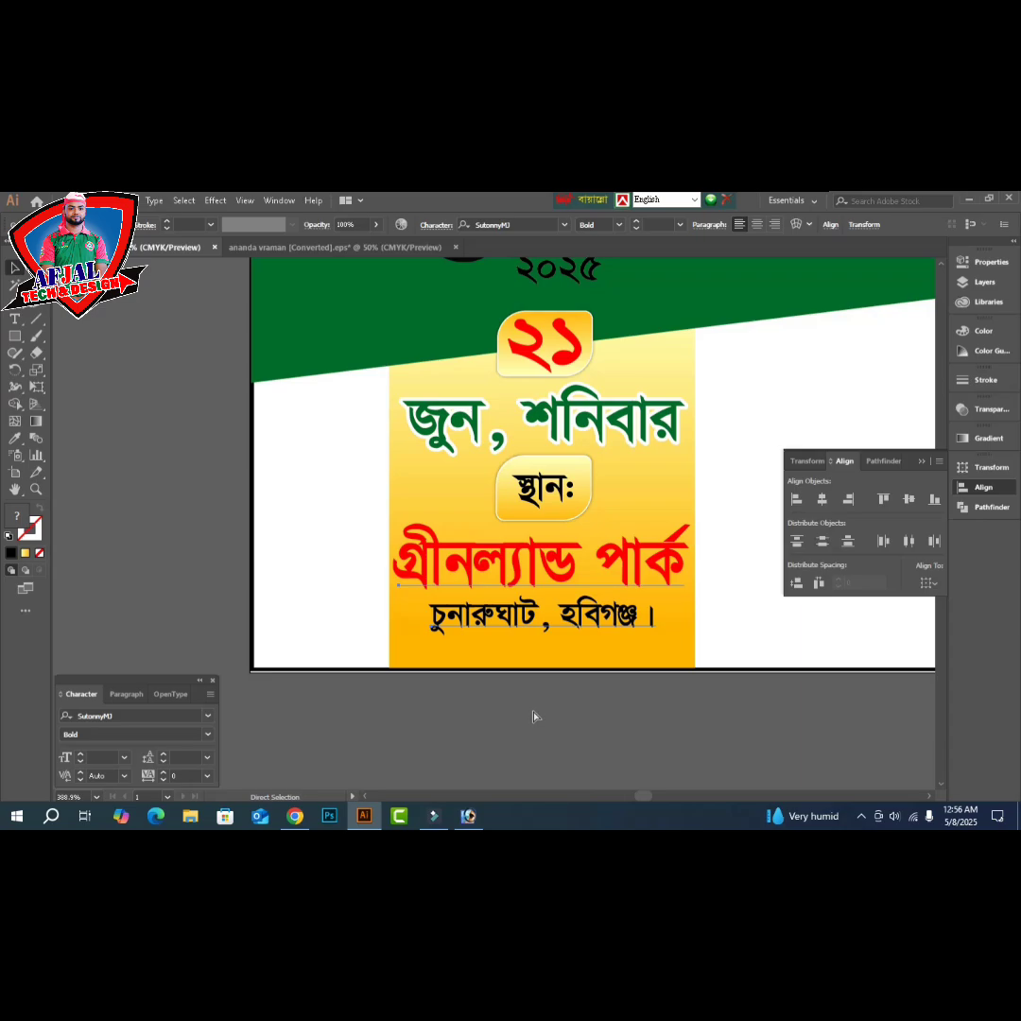
key("v")
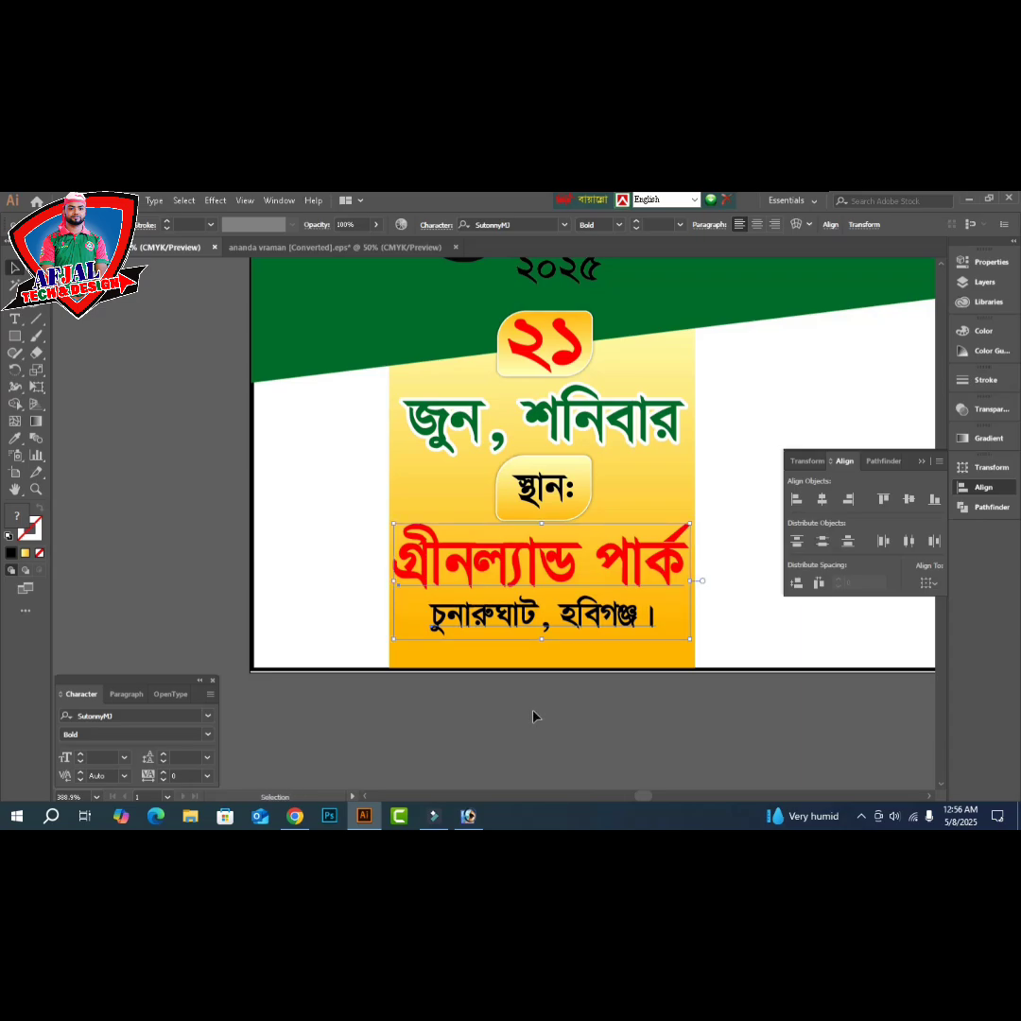
- Give "গ্রীনল্যান্ড পার্ক" and the black line beneath it a white outline with a 1.5 pt stroke
left_click(188, 224)
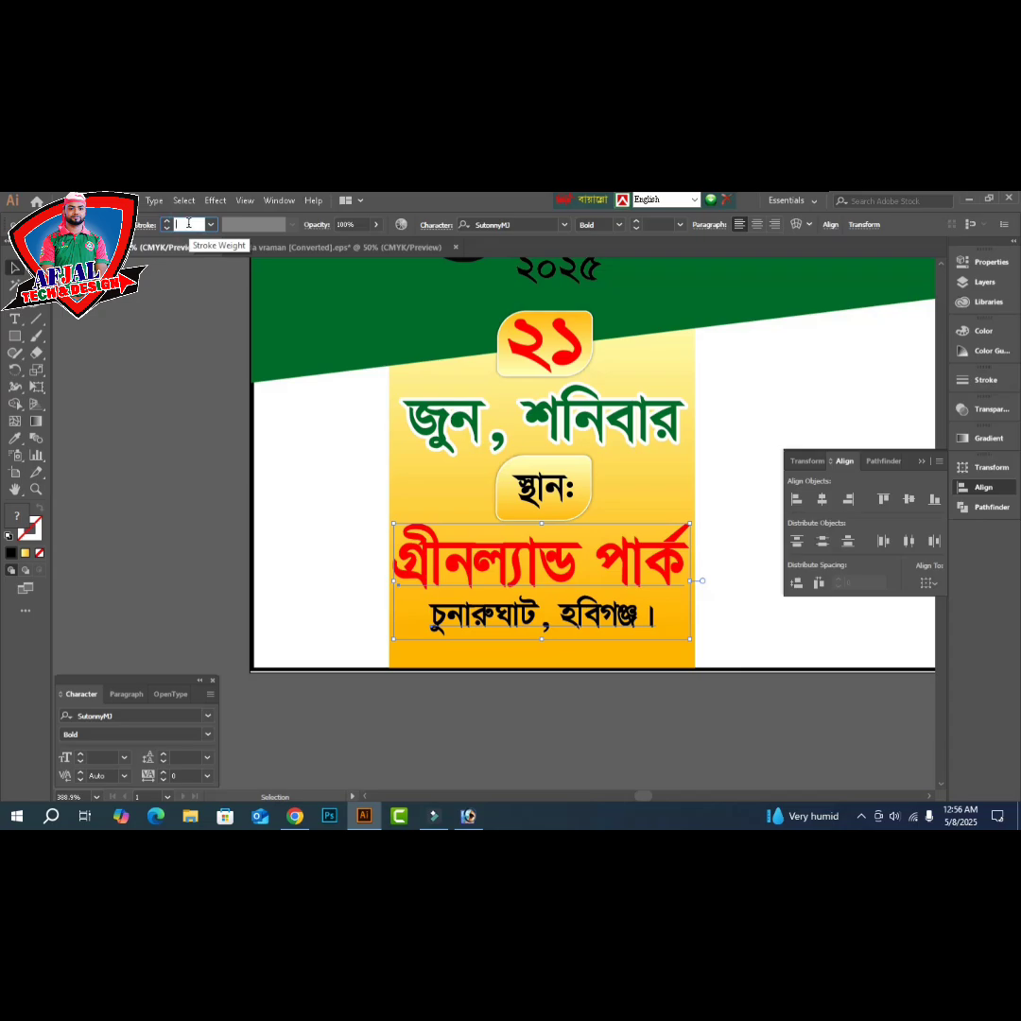
type("2")
key("Return")
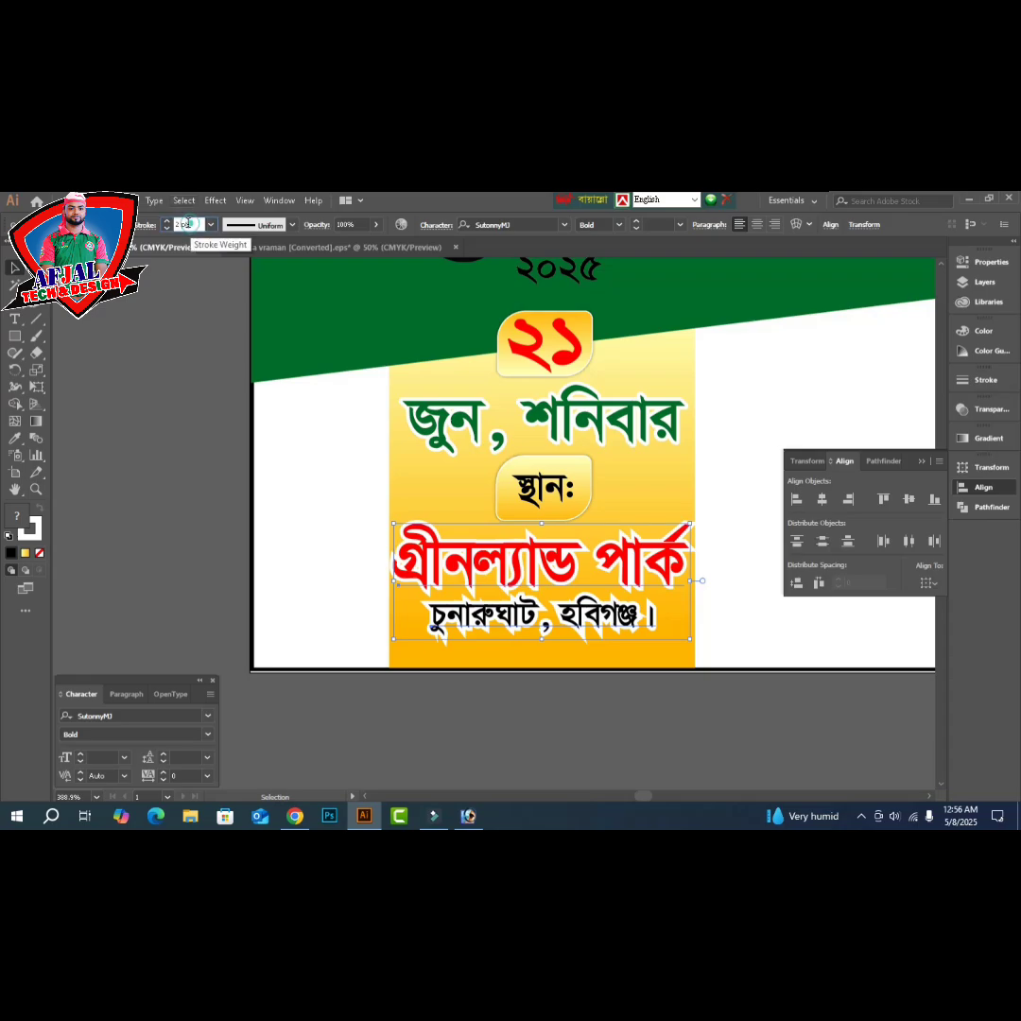
left_click(185, 223)
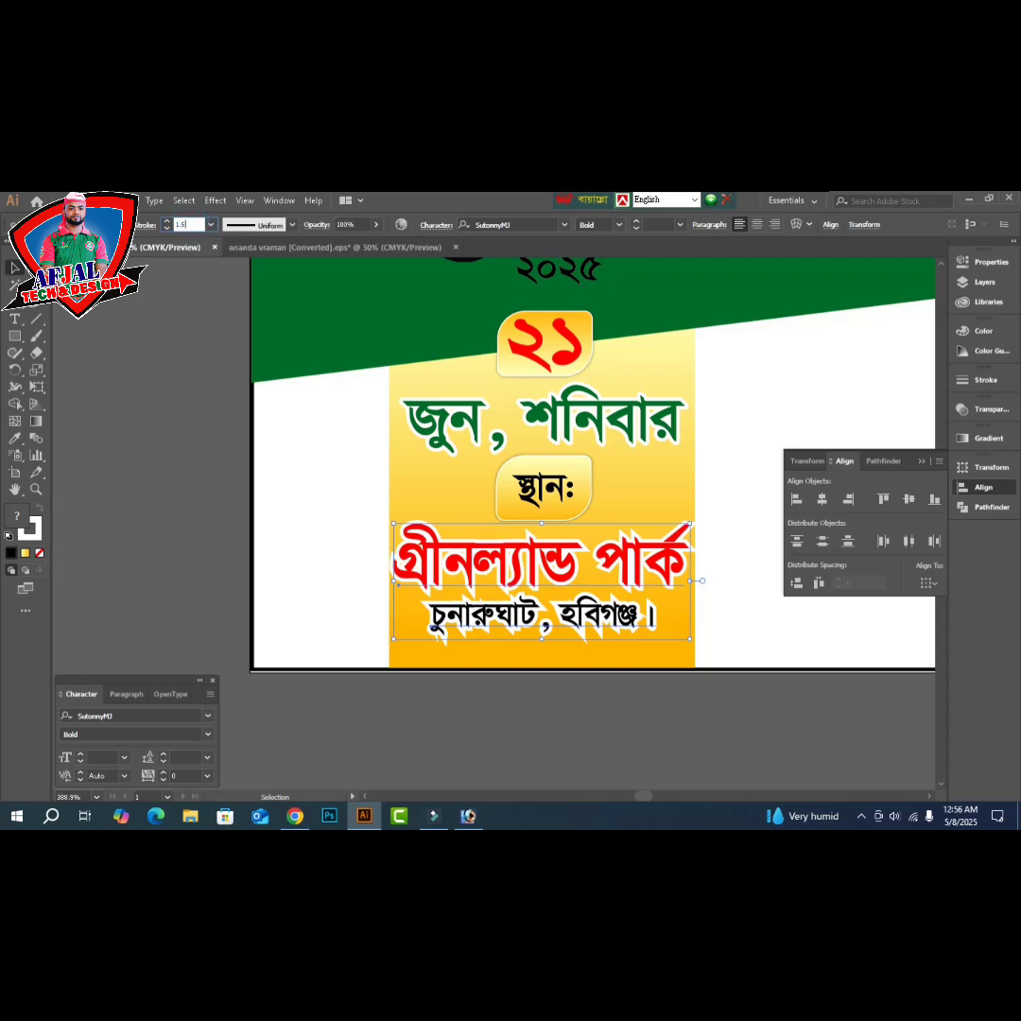
key("Return")
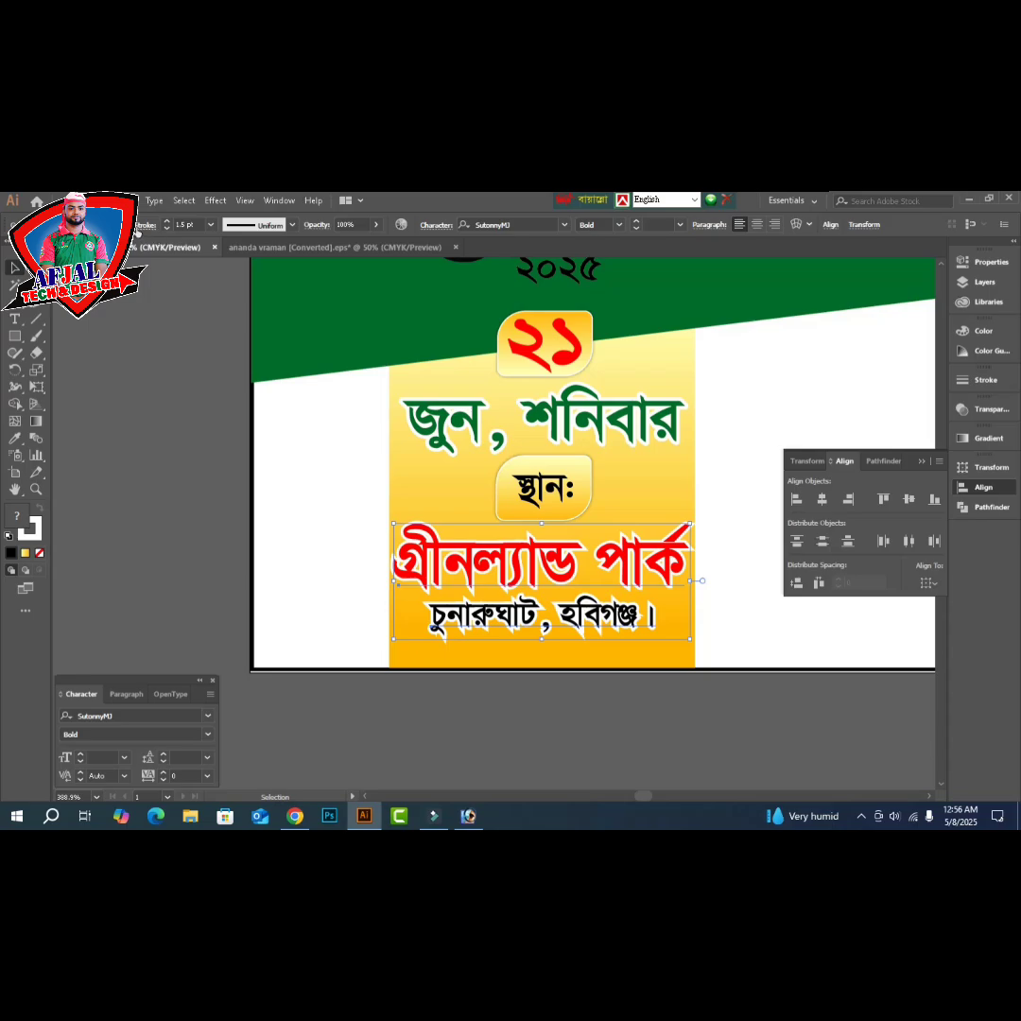
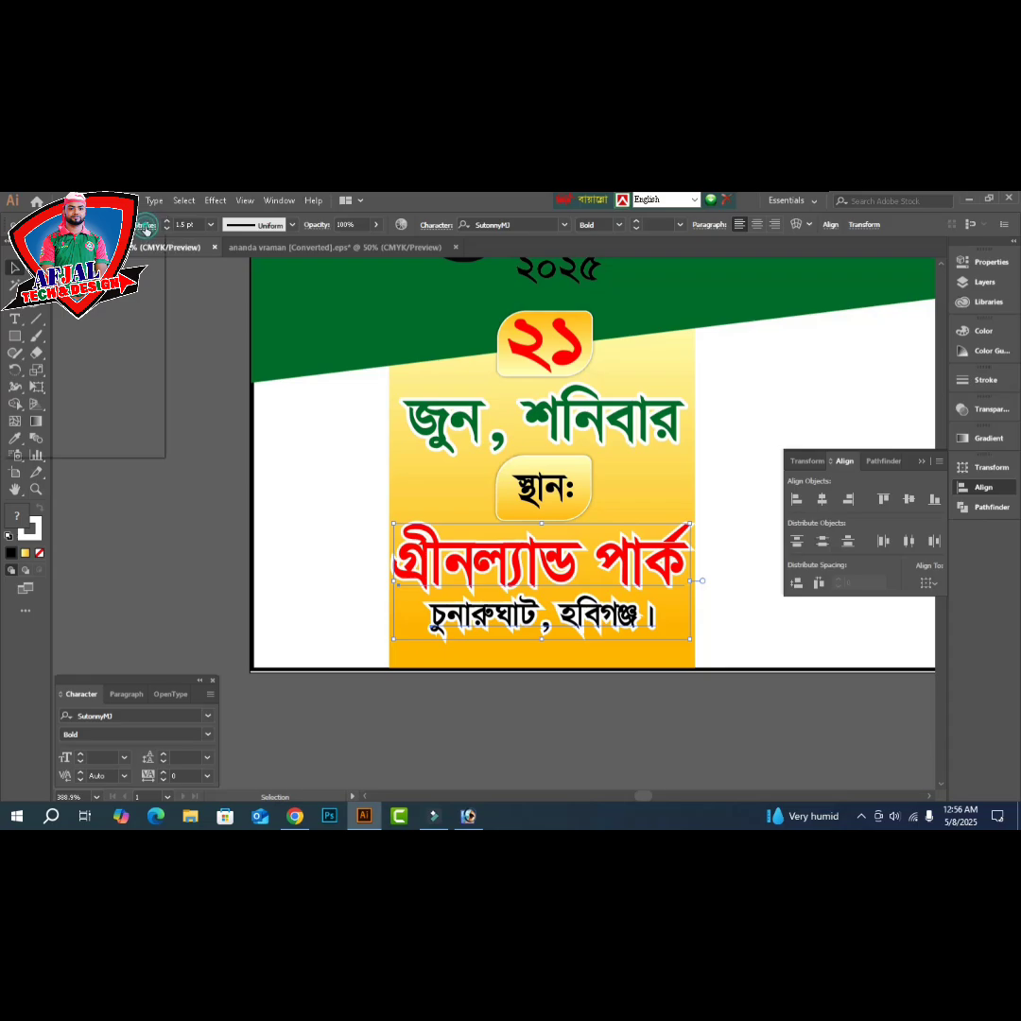
- Round the corners of the white outline on the park name and the line beneath it, and deselect both
left_click(146, 227)
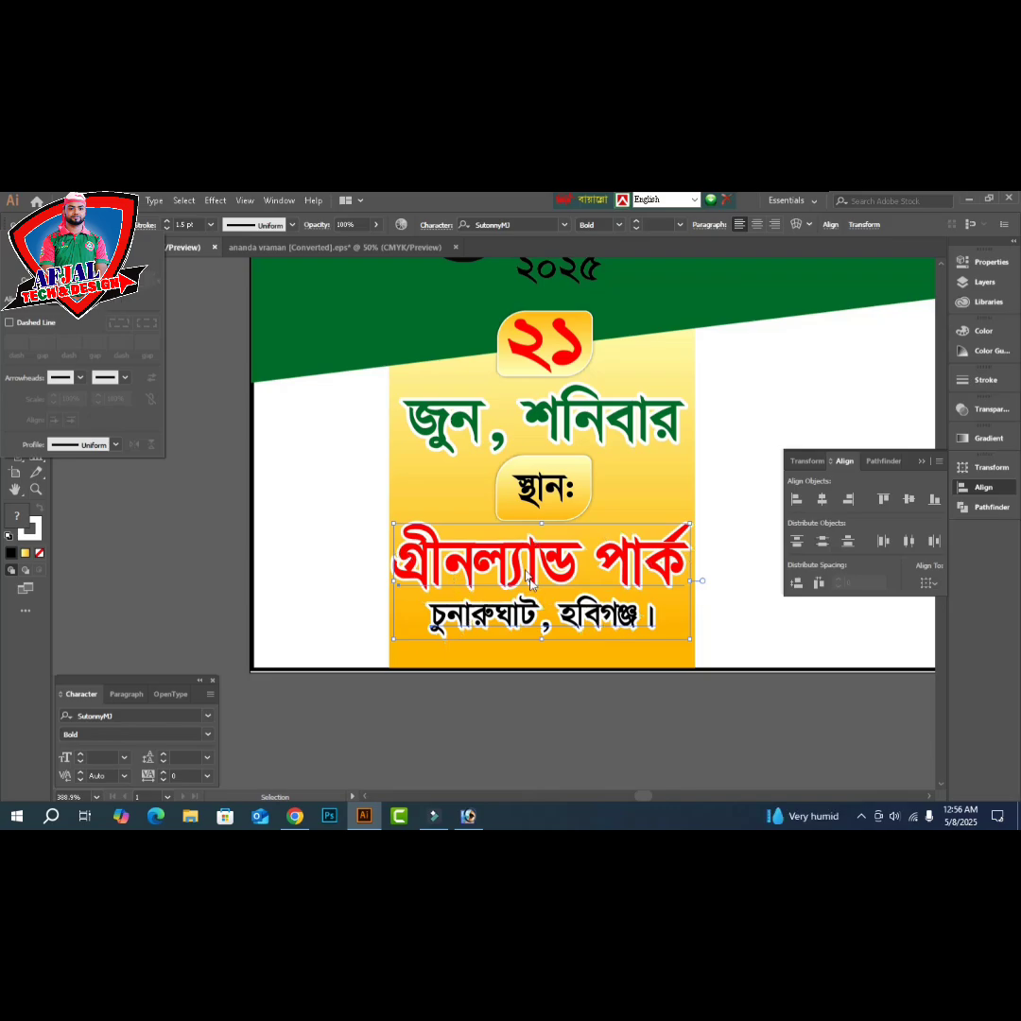
left_click(603, 707)
key("Tab")
left_click(601, 706)
key("a")
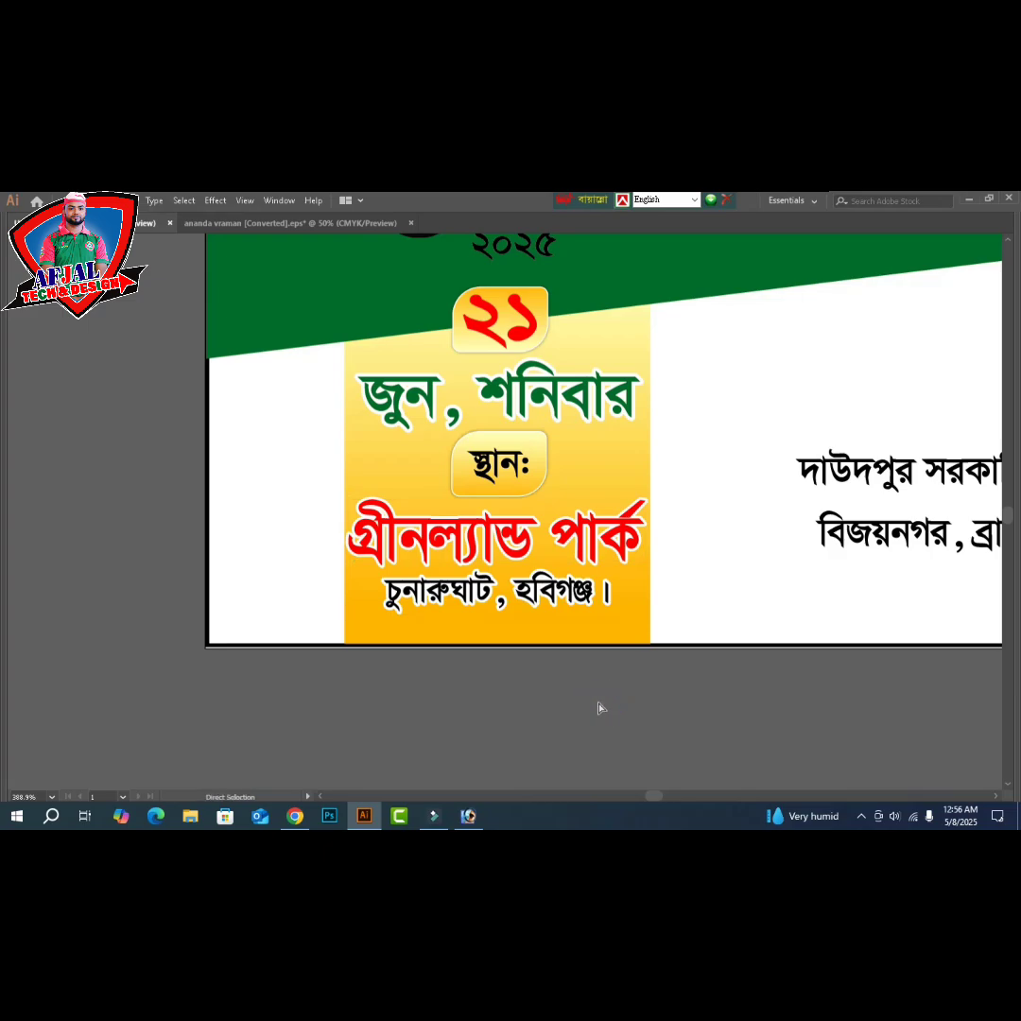
- Move the school's address line down and to the right, leaving free space beneath the school name
key("ctrl+minus")
key("ctrl+minus")
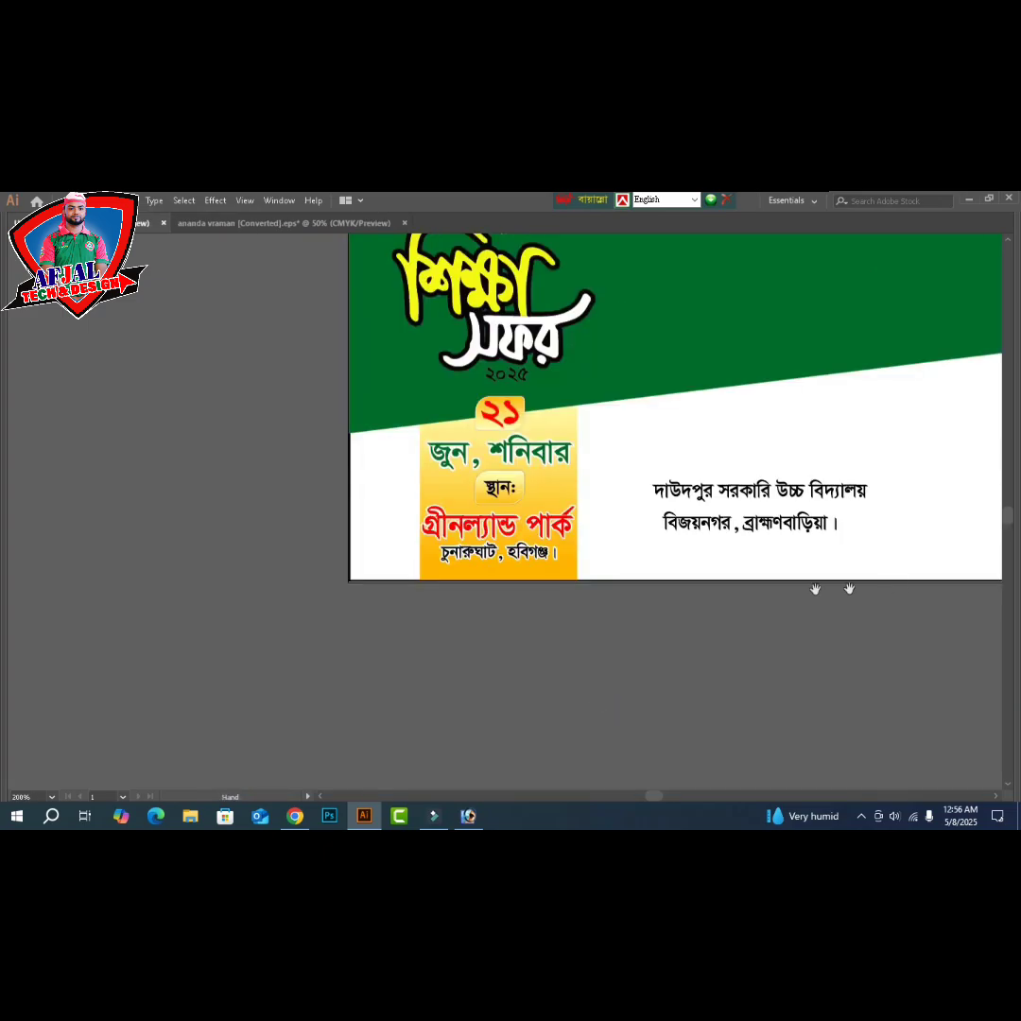
left_click_drag(777, 648, 640, 648)
left_click_drag(623, 525, 744, 550)
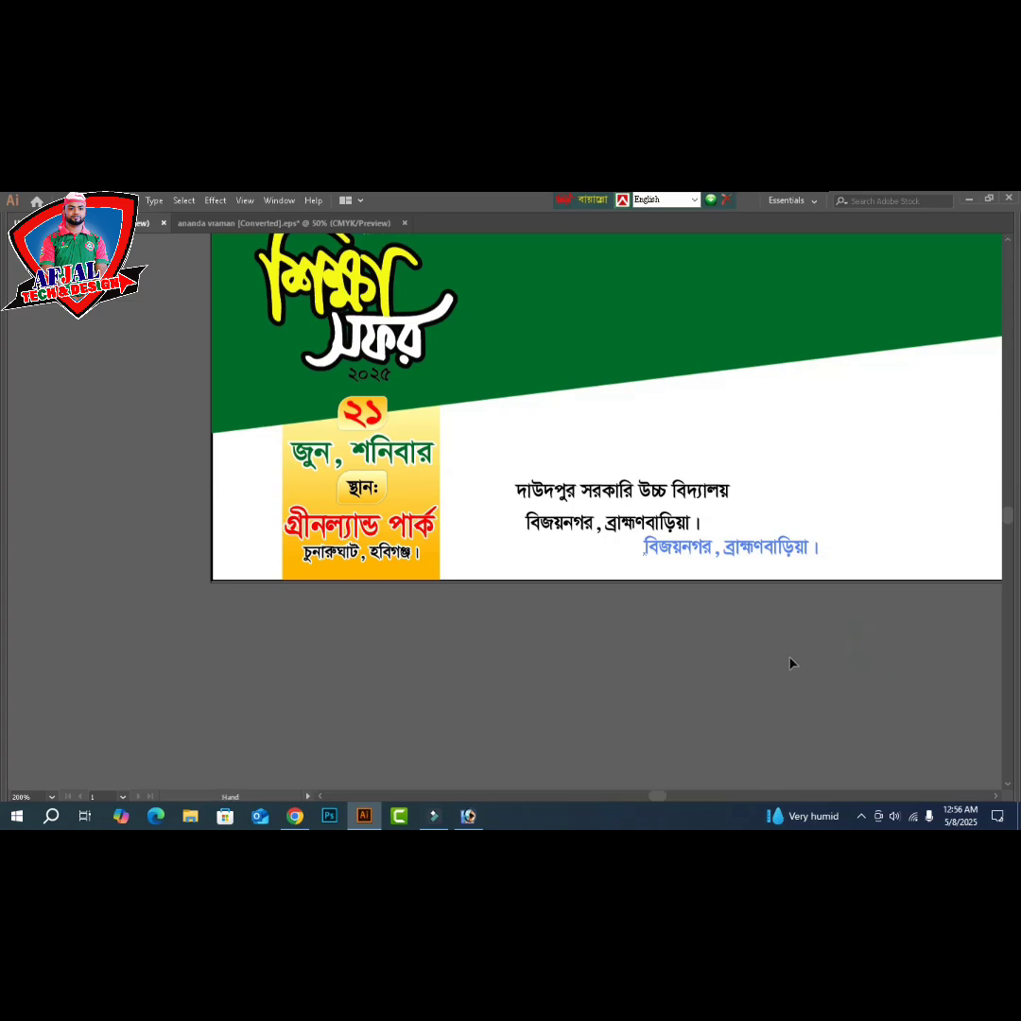
key("ctrl+alt+b")
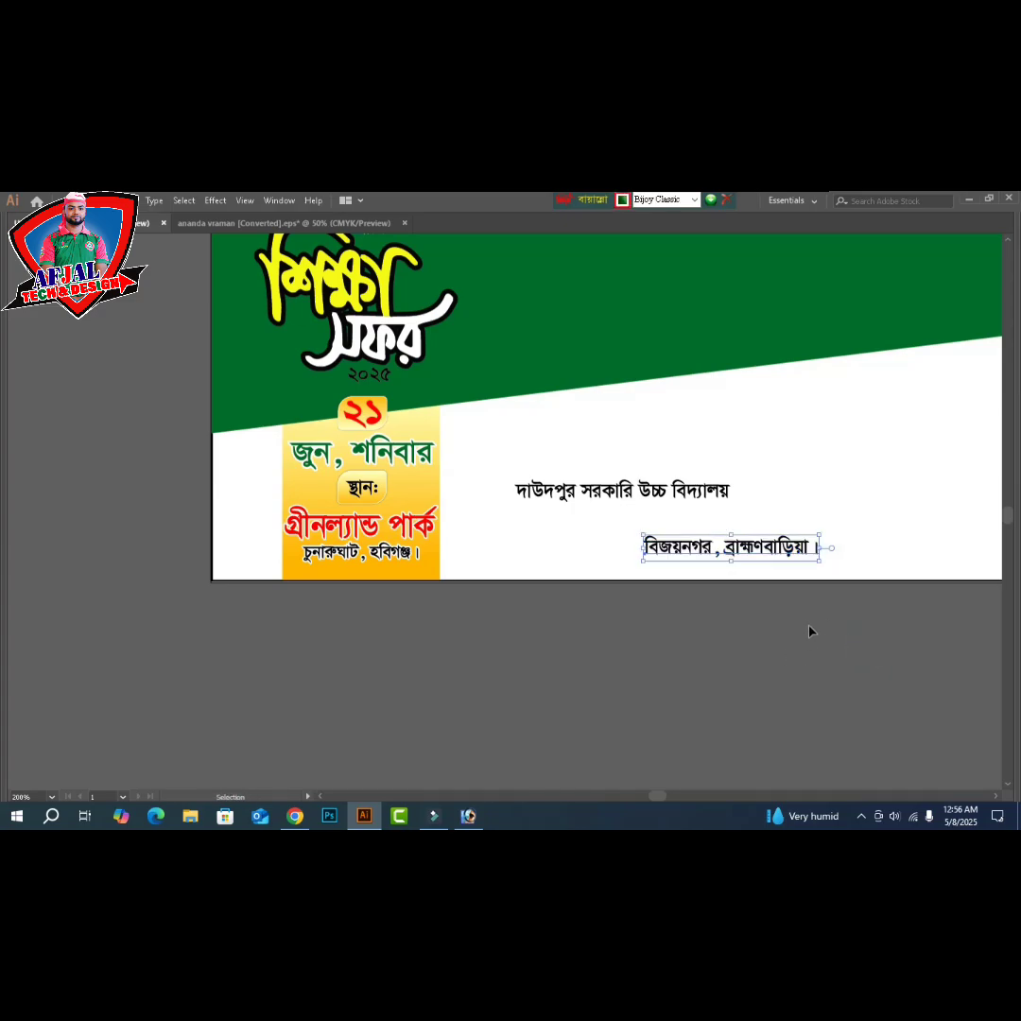
key("ctrl+alt+b")
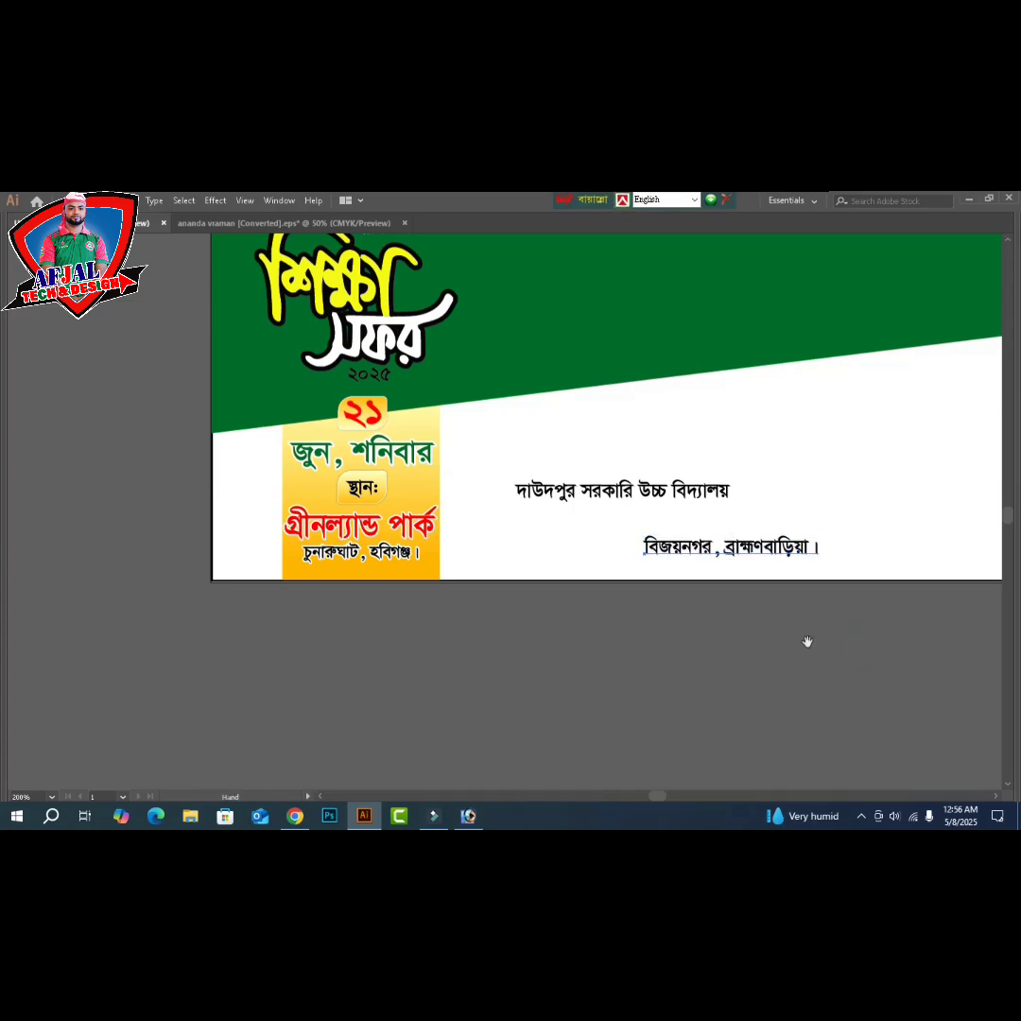
- Enlarge "দাউদপুর সরকারি উচ্চ বিদ্যালয়" to about 30 pt across the white area, and enlarge the address line roughly centred beneath it
left_click_drag(839, 613, 621, 652)
left_click(519, 511)
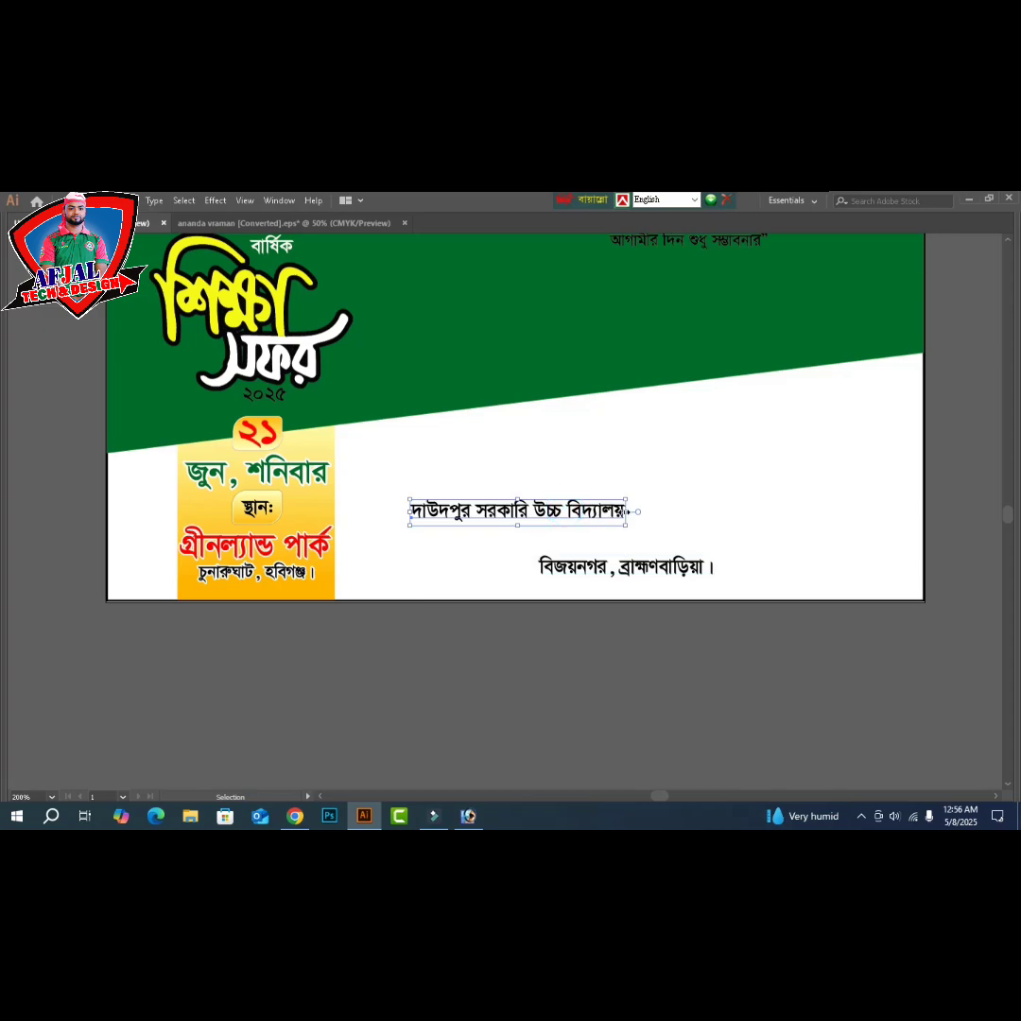
left_click_drag(626, 512, 907, 533)
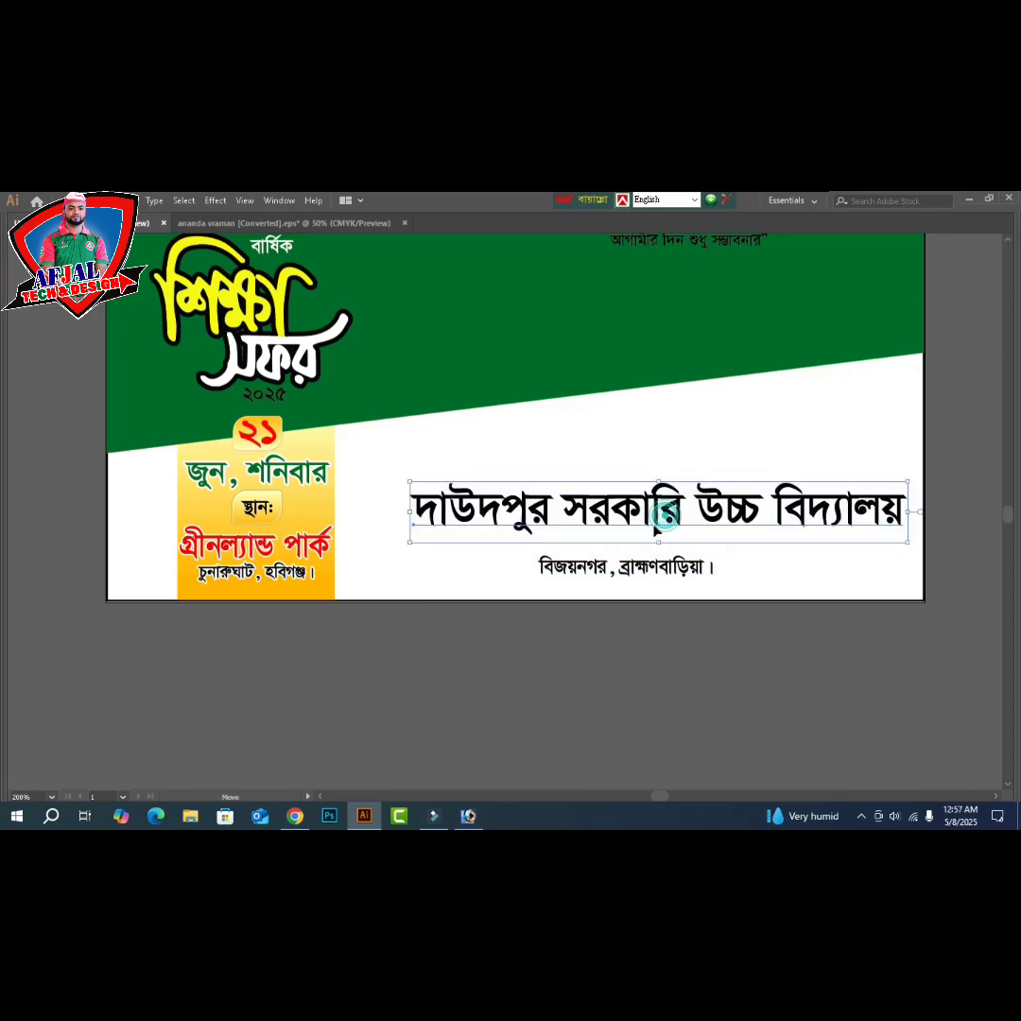
left_click_drag(666, 526, 648, 538)
left_click_drag(391, 526, 365, 526)
left_click(896, 526, "shift")
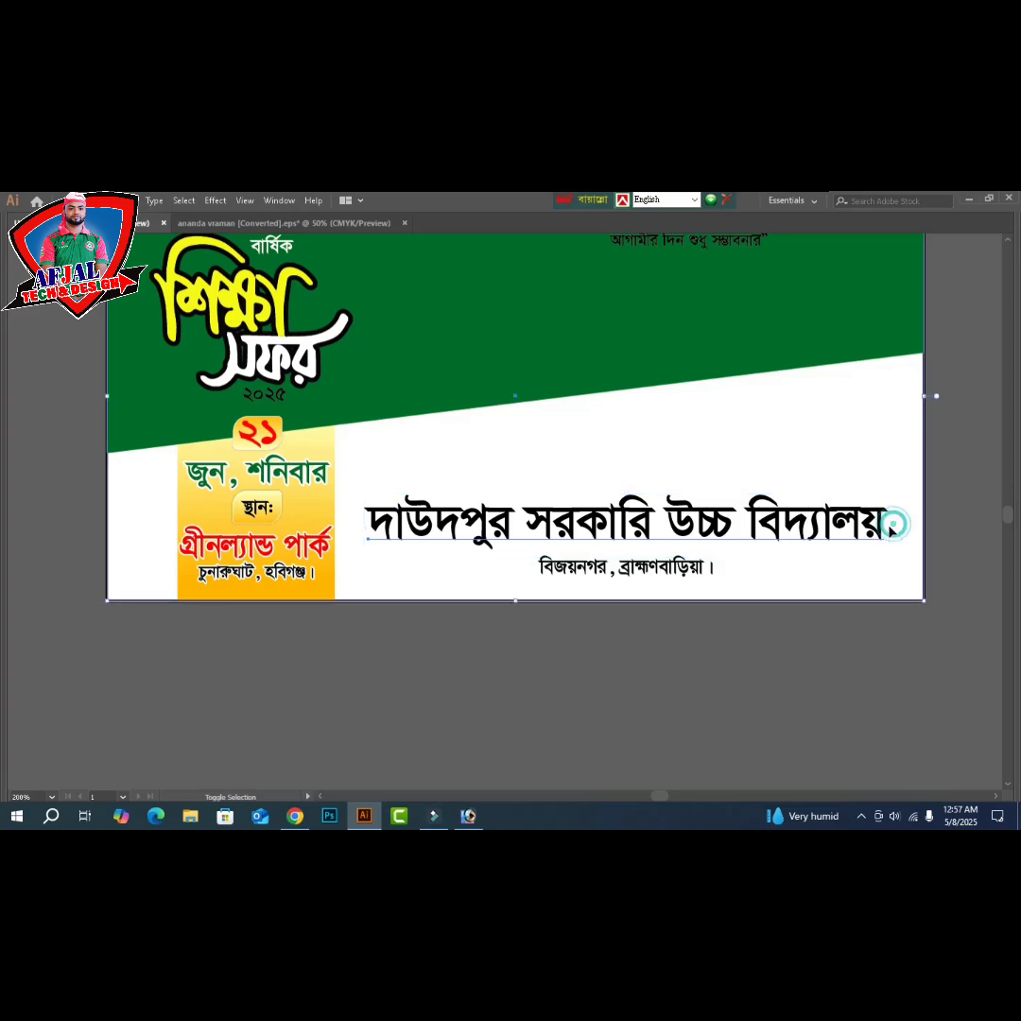
left_click(856, 657)
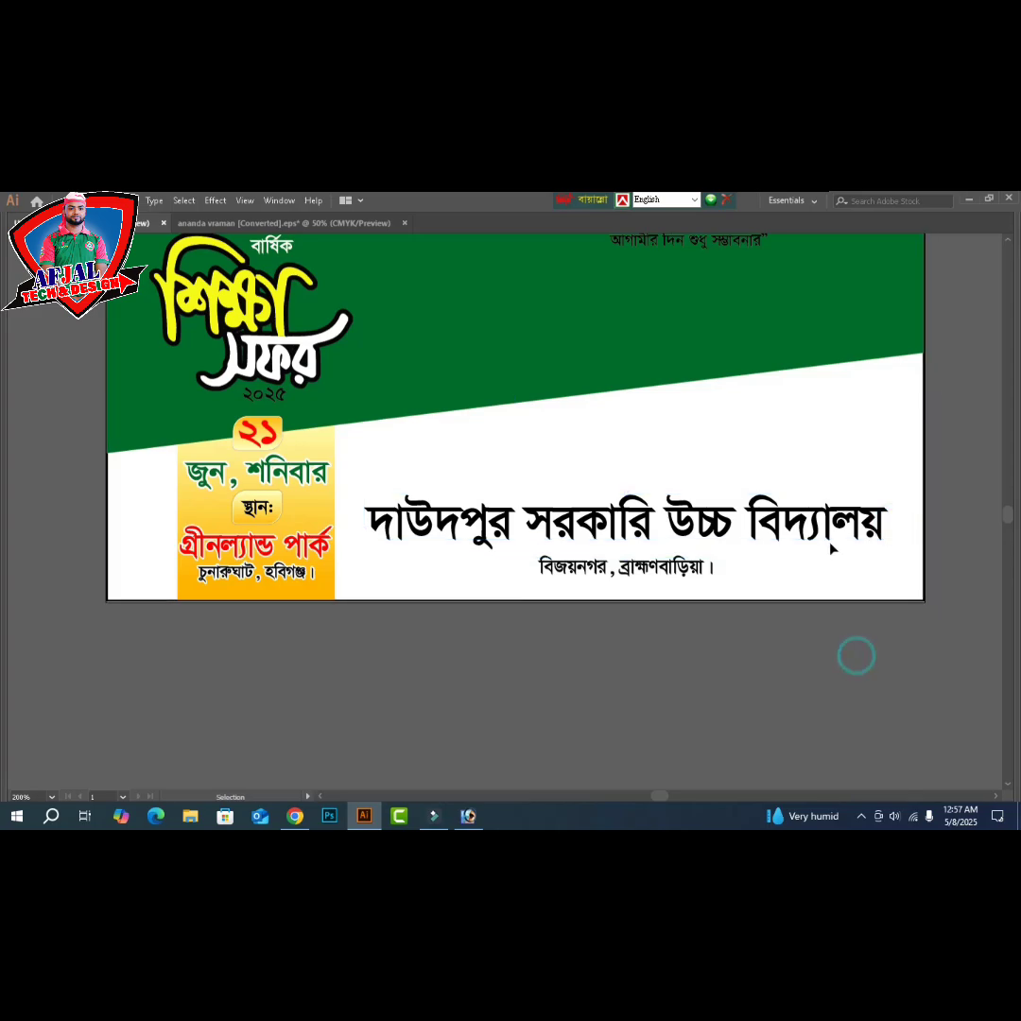
left_click(881, 532)
left_click_drag(890, 525, 905, 525)
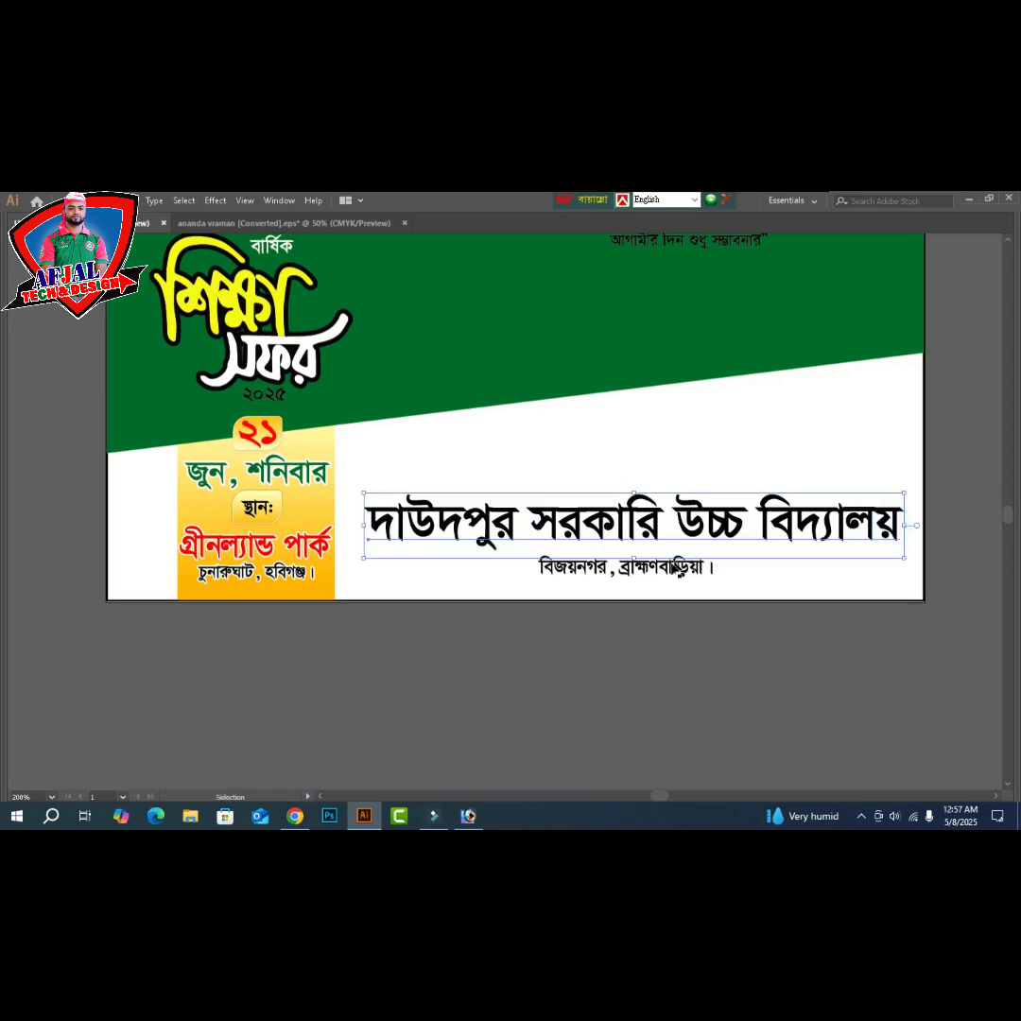
left_click_drag(664, 572, 760, 565)
- Colour the school name dark blue with C 100, M 100, Y 0, K 0
left_click(789, 532)
key("Tab")
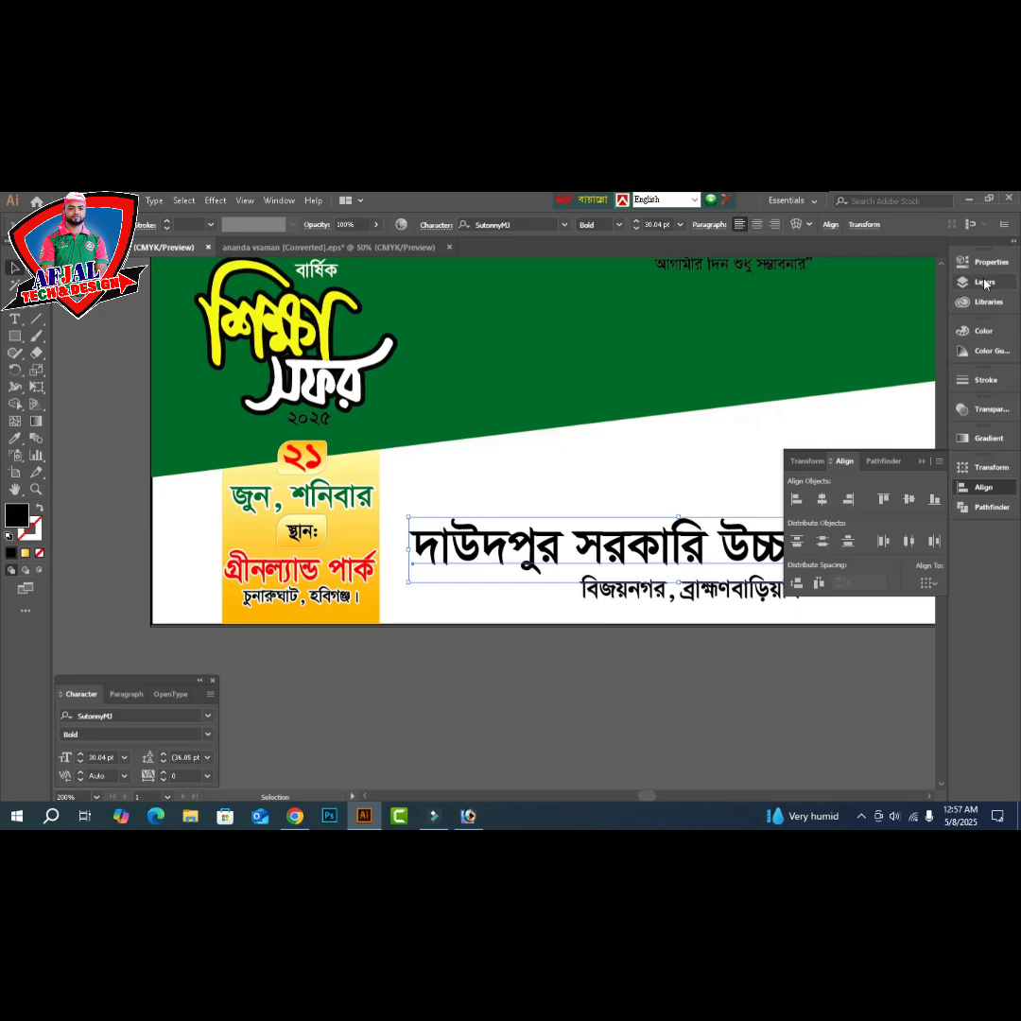
left_click(983, 331)
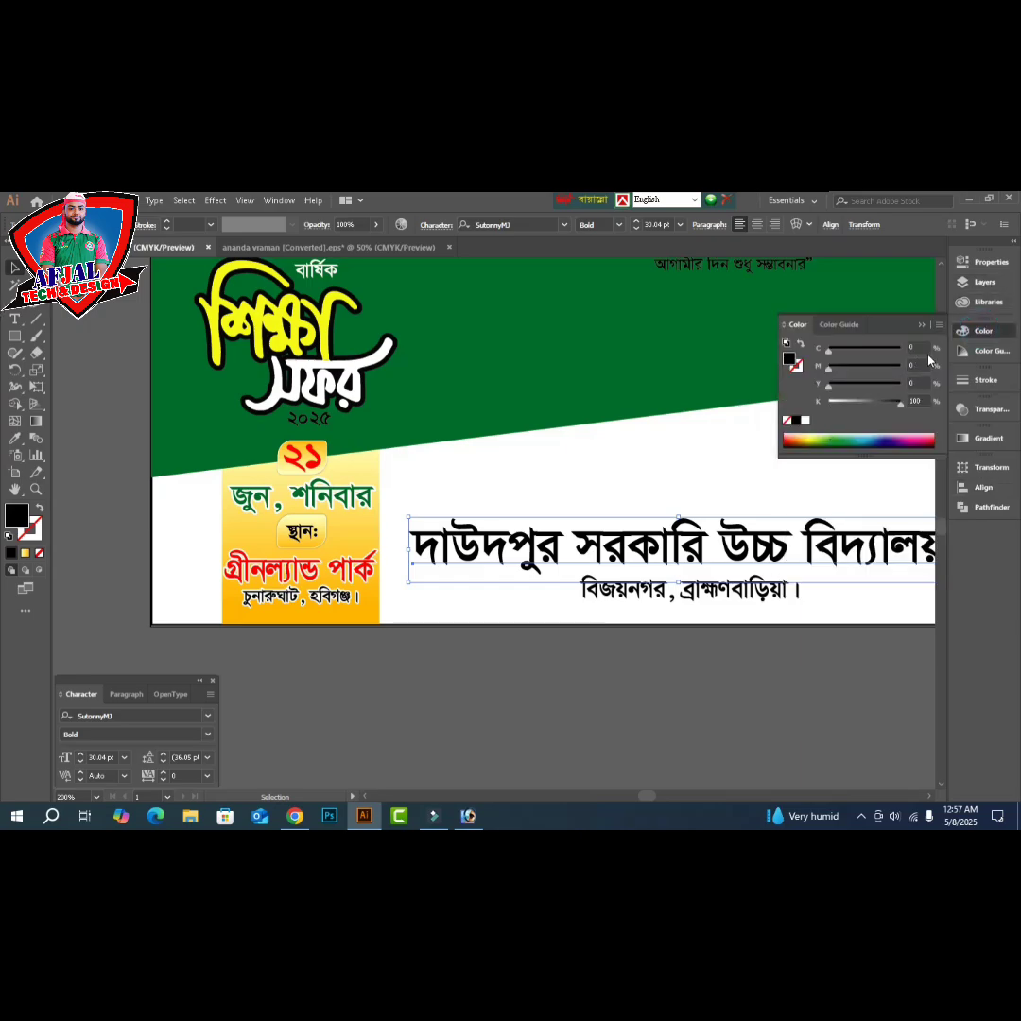
left_click(913, 348)
type("100")
key("Tab")
type("100")
key("Tab")
type("0")
key("Tab")
type("0")
key("Return")
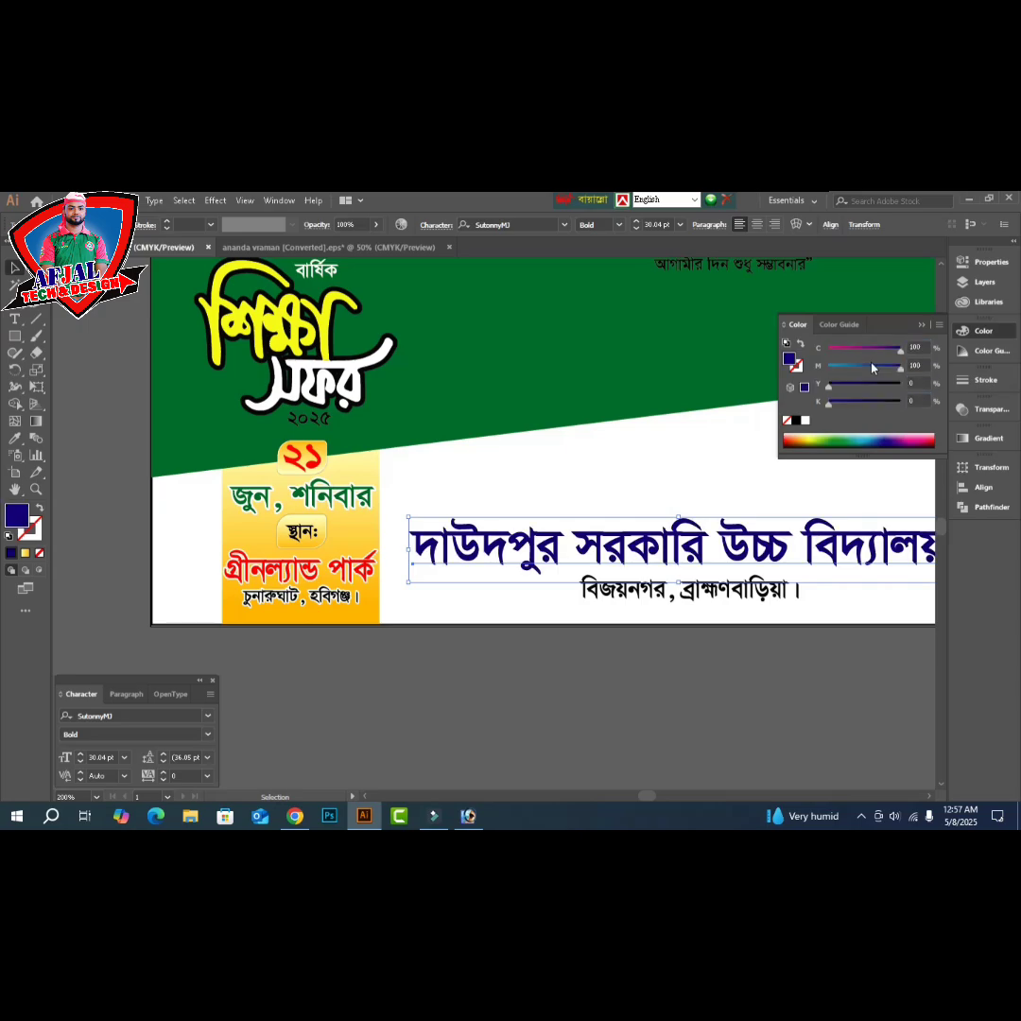
- Nudge the school name slightly to the left and deselect it
key("Left")
key("Left")
key("Left")
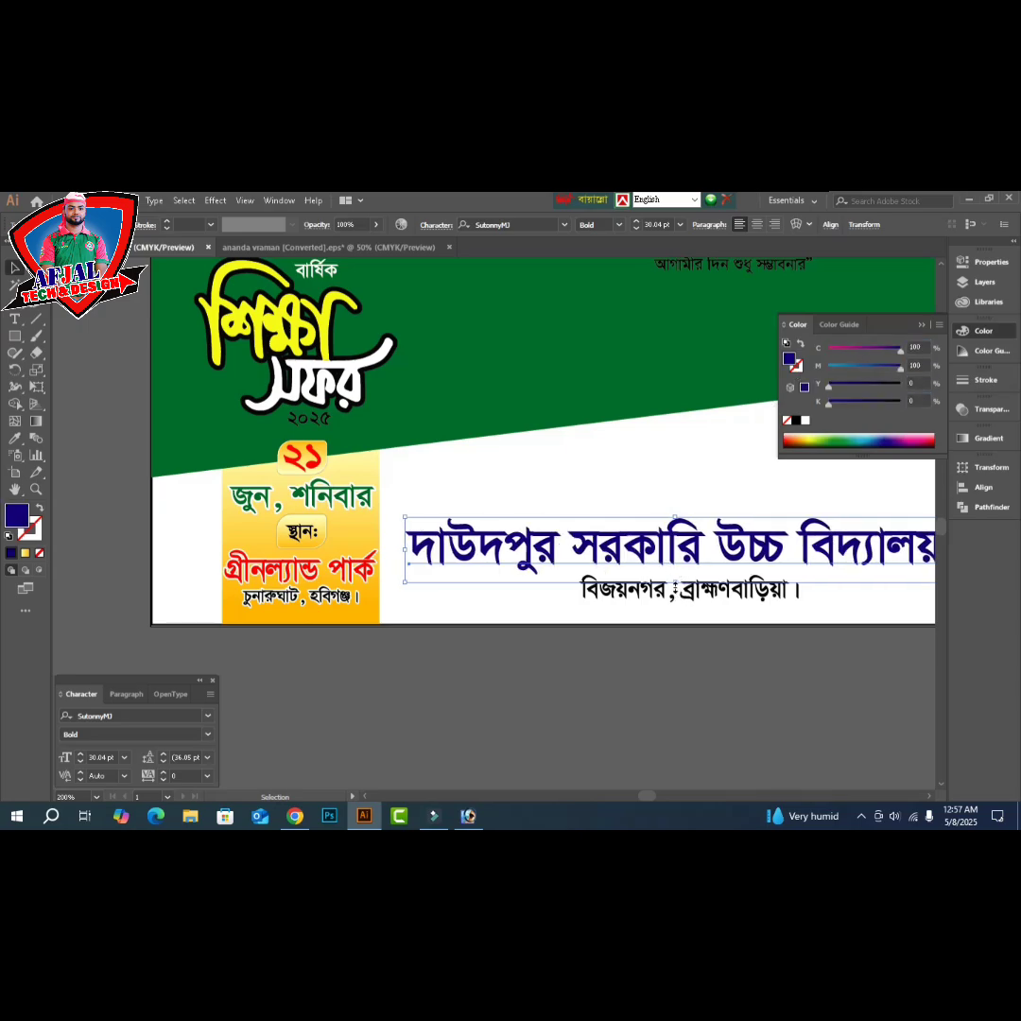
left_click(645, 664)
key("Tab")
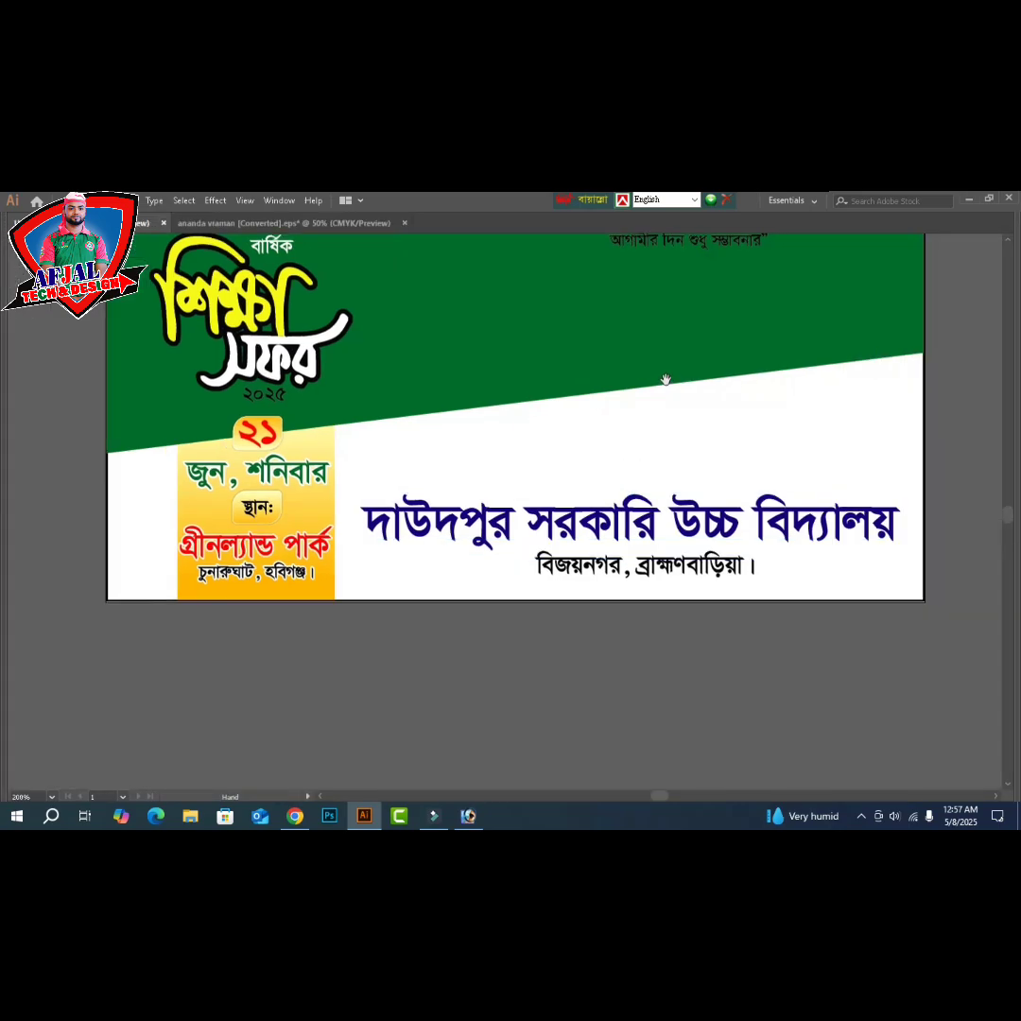
- Enlarge the two-line quotation on the green background to about 12.2 pt and colour it white
scroll(664, 357, "up", 3)
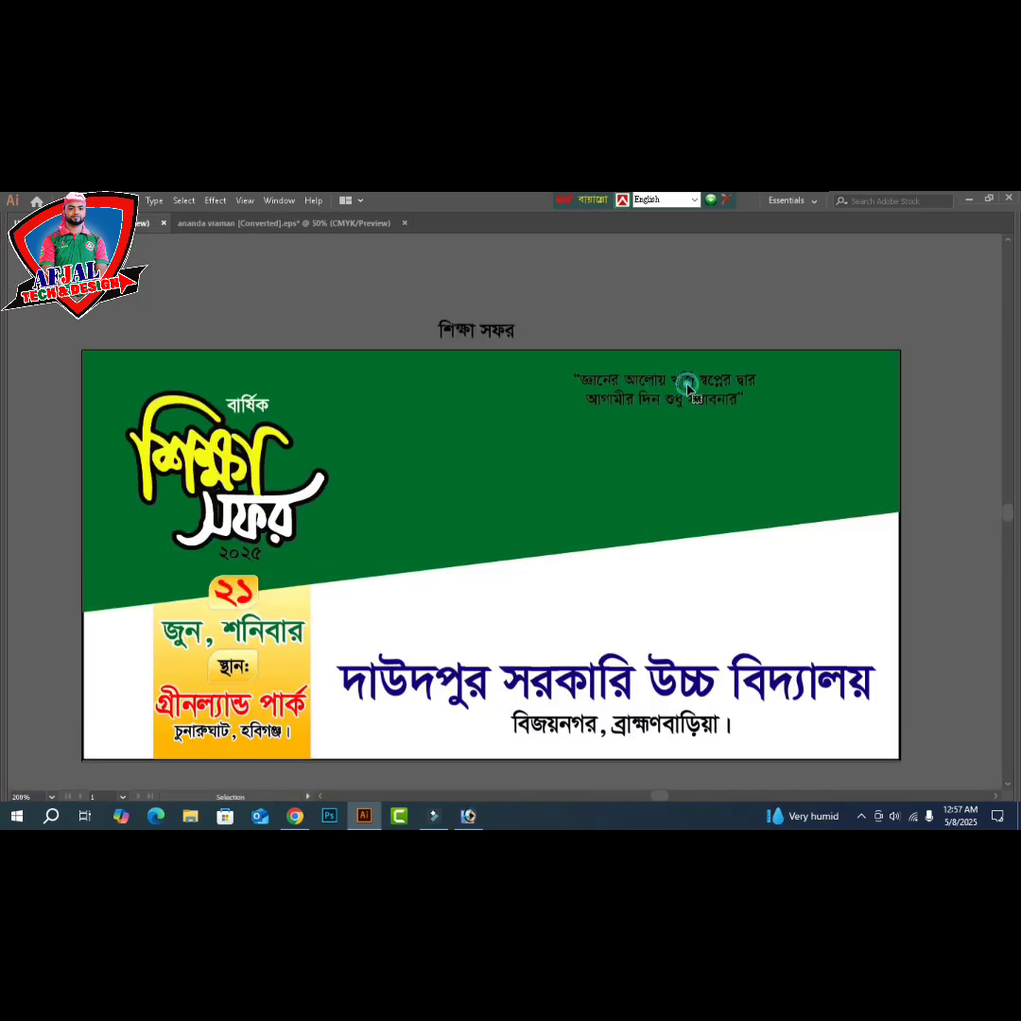
left_click(758, 395, "shift")
left_click_drag(758, 395, 795, 408)
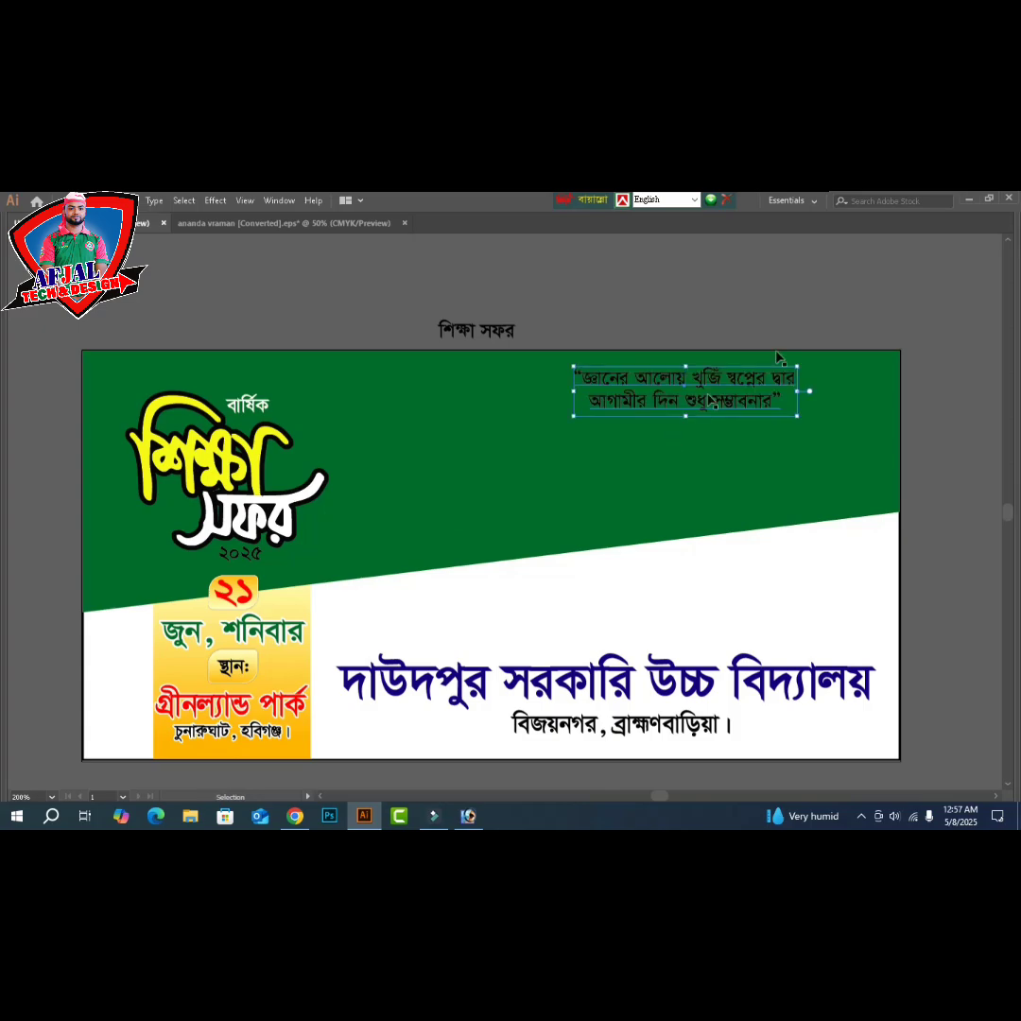
key("Tab")
left_click(805, 426)
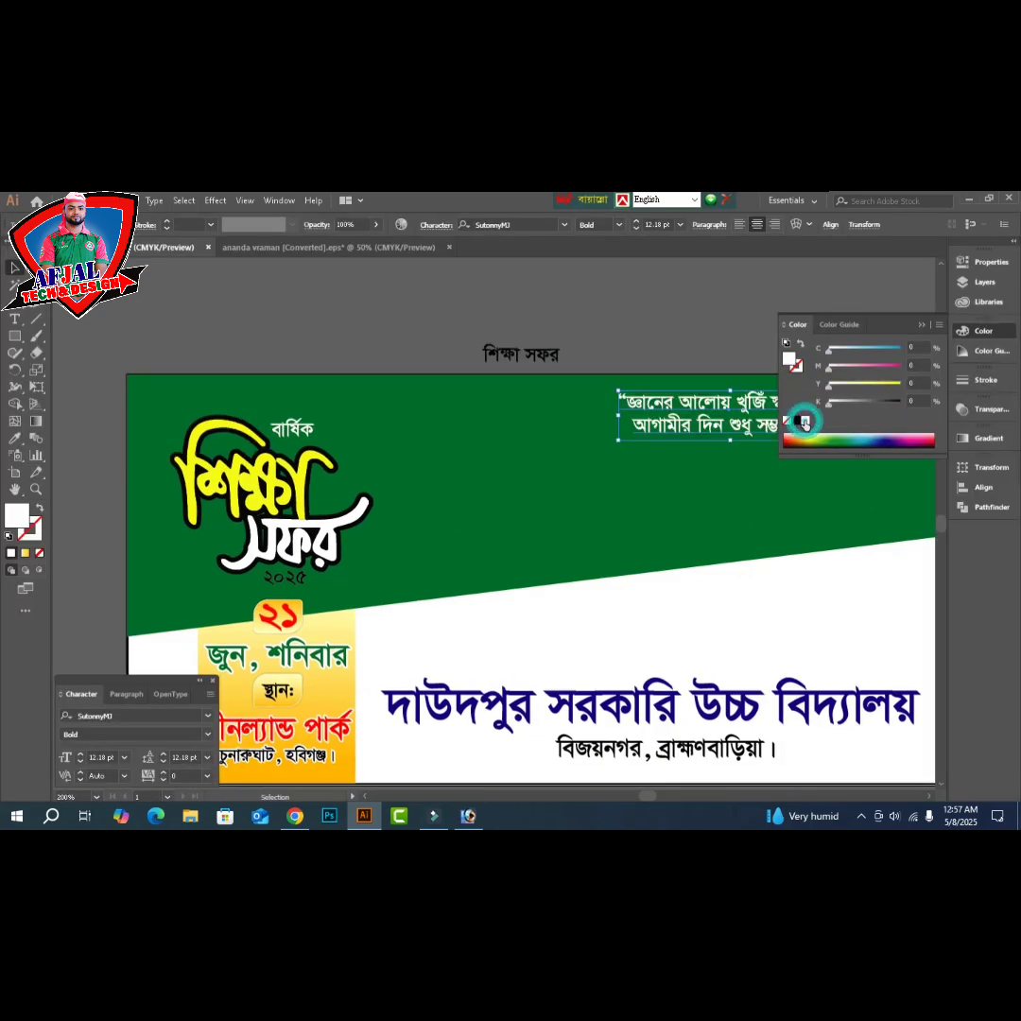
- Preview the FN fonts on the quotation and set it in FN Afra Bangla Bijoy52
left_click(125, 716)
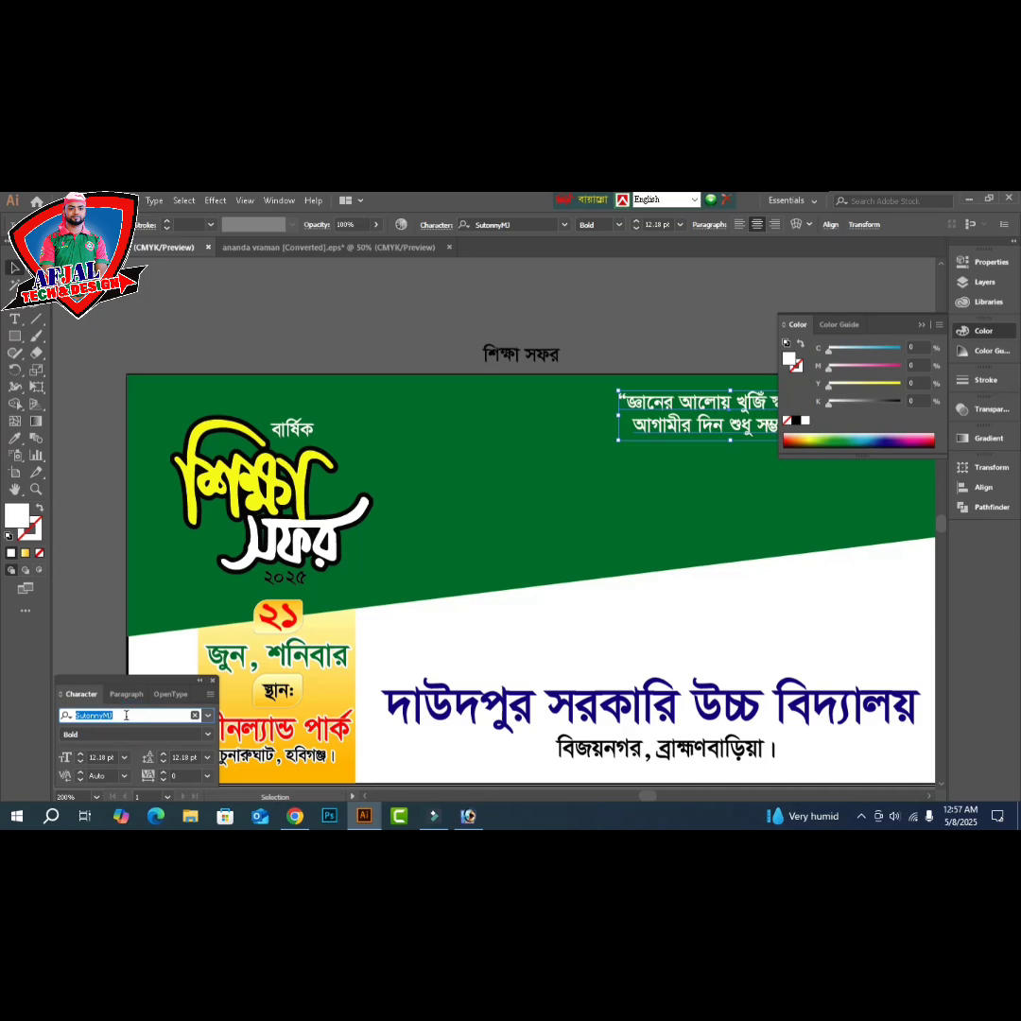
left_click(922, 324)
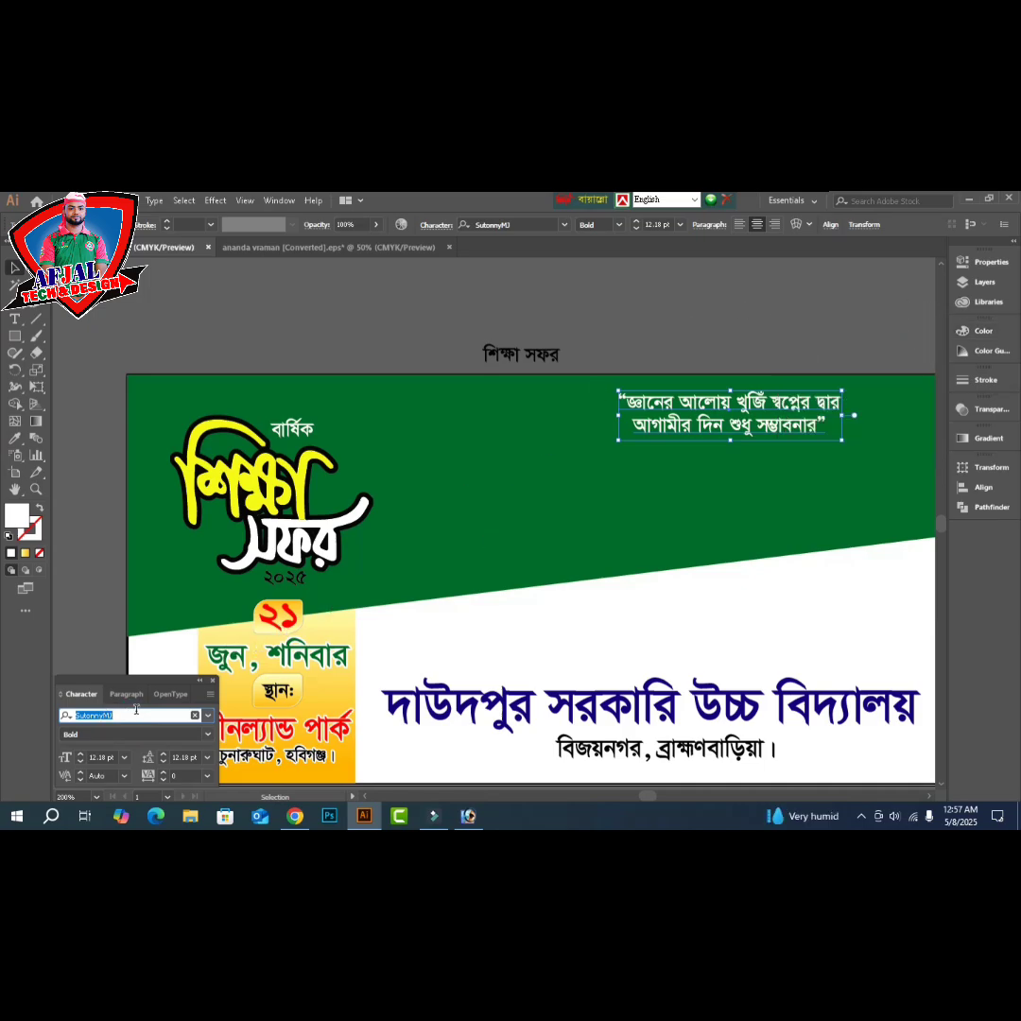
key("BackSpace")
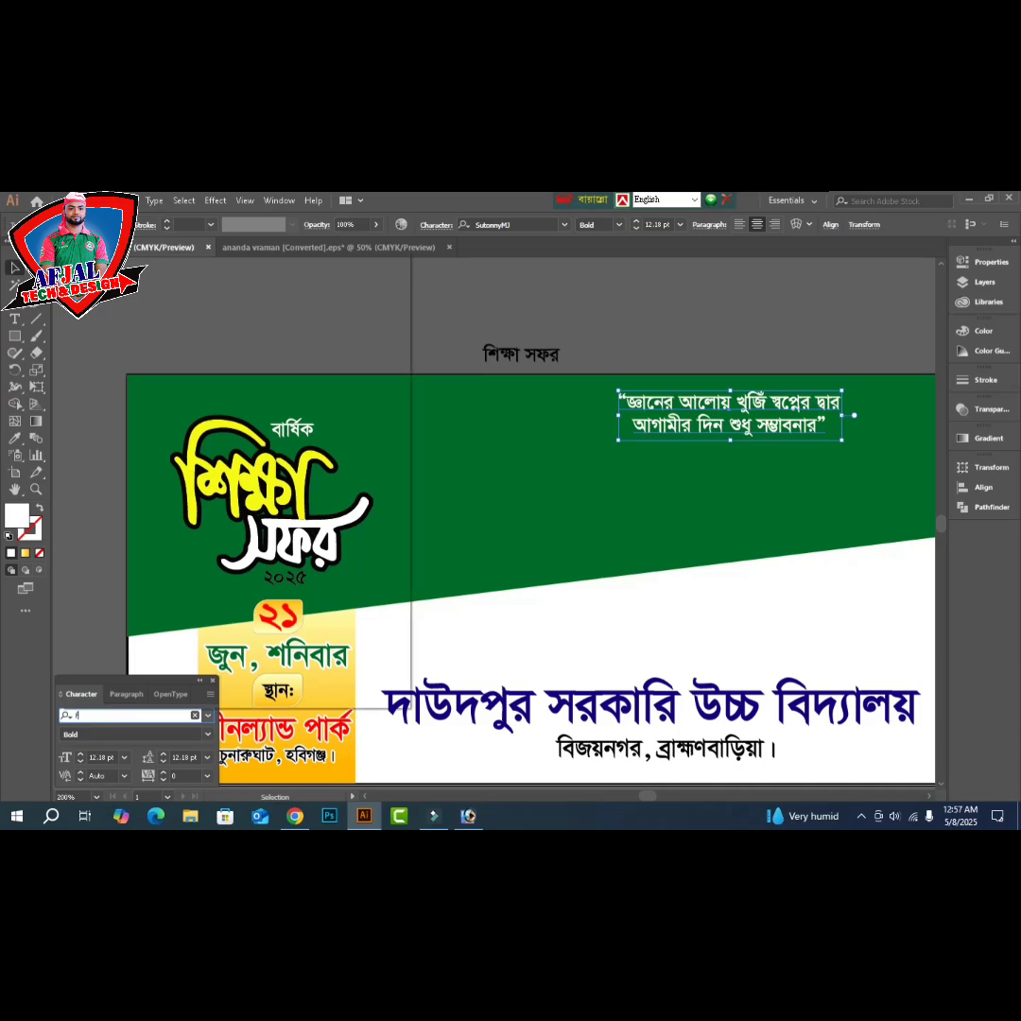
type("fn")
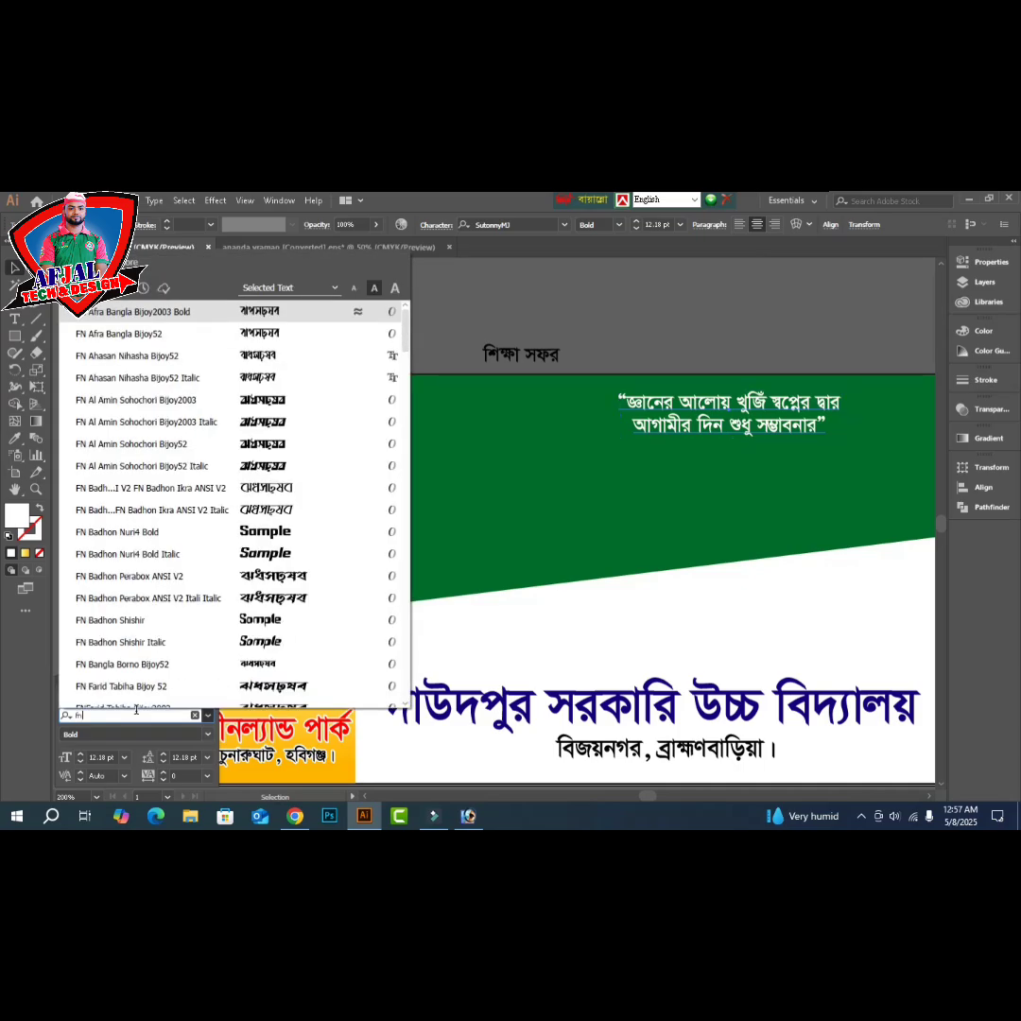
key("Down")
key("Down")
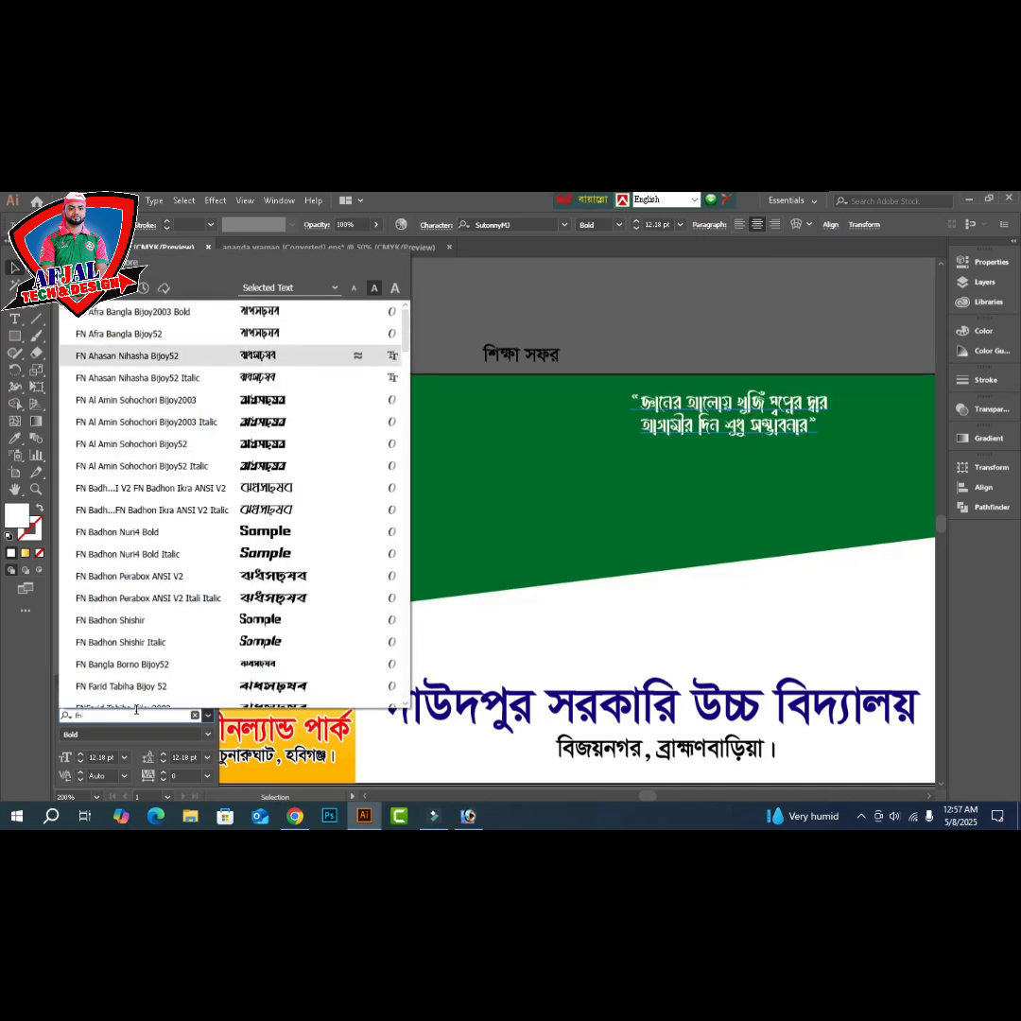
key("Up")
key("Up")
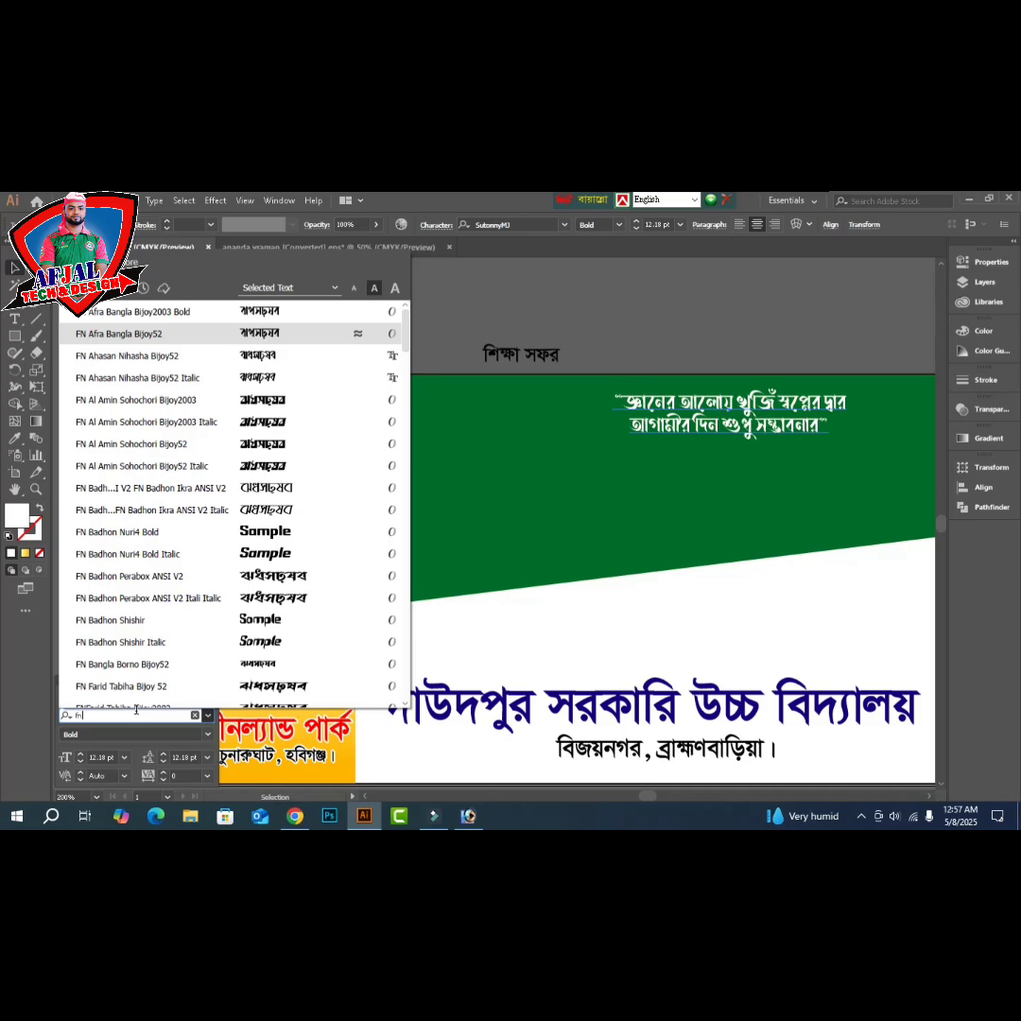
key("Return")
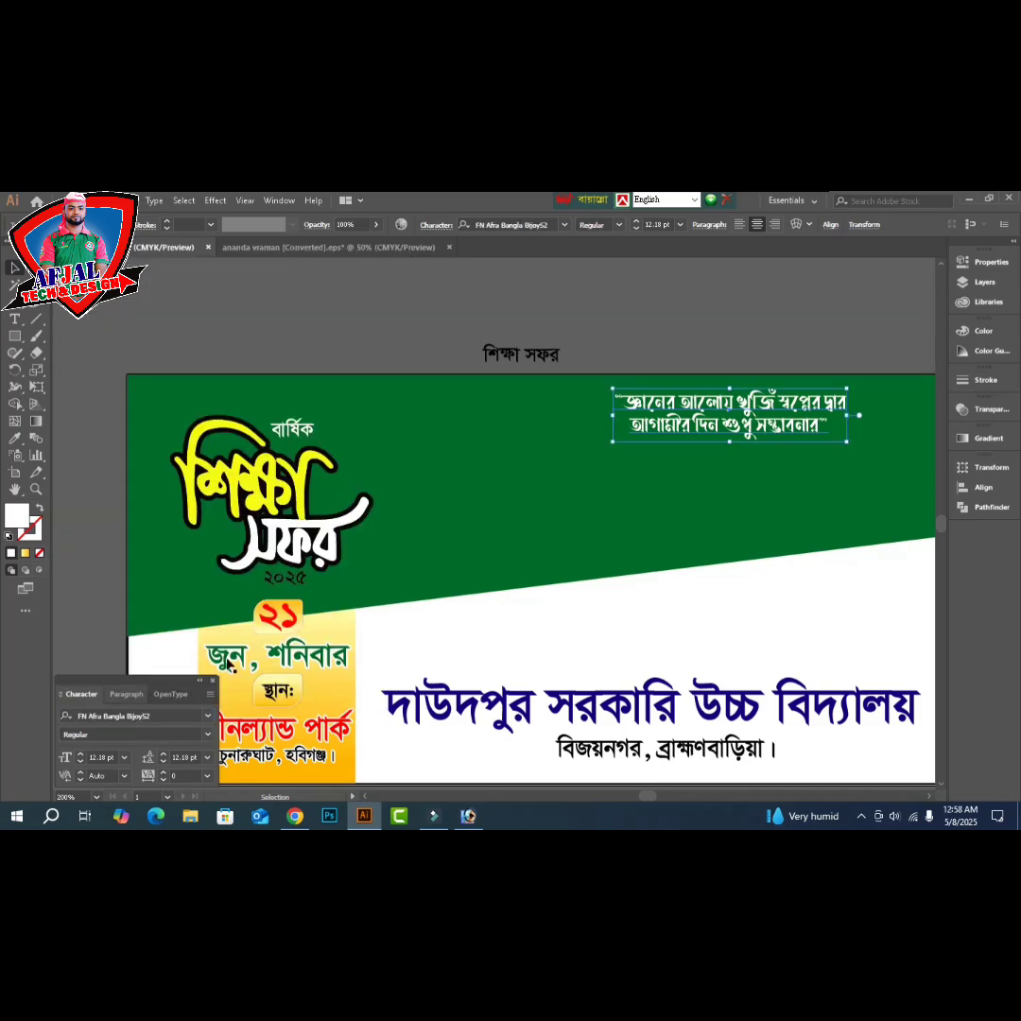
- Correct the quotation's misspelt word to "খুঁজি" by moving the chandrabindu onto its first letter
left_click_drag(617, 333, 941, 510)
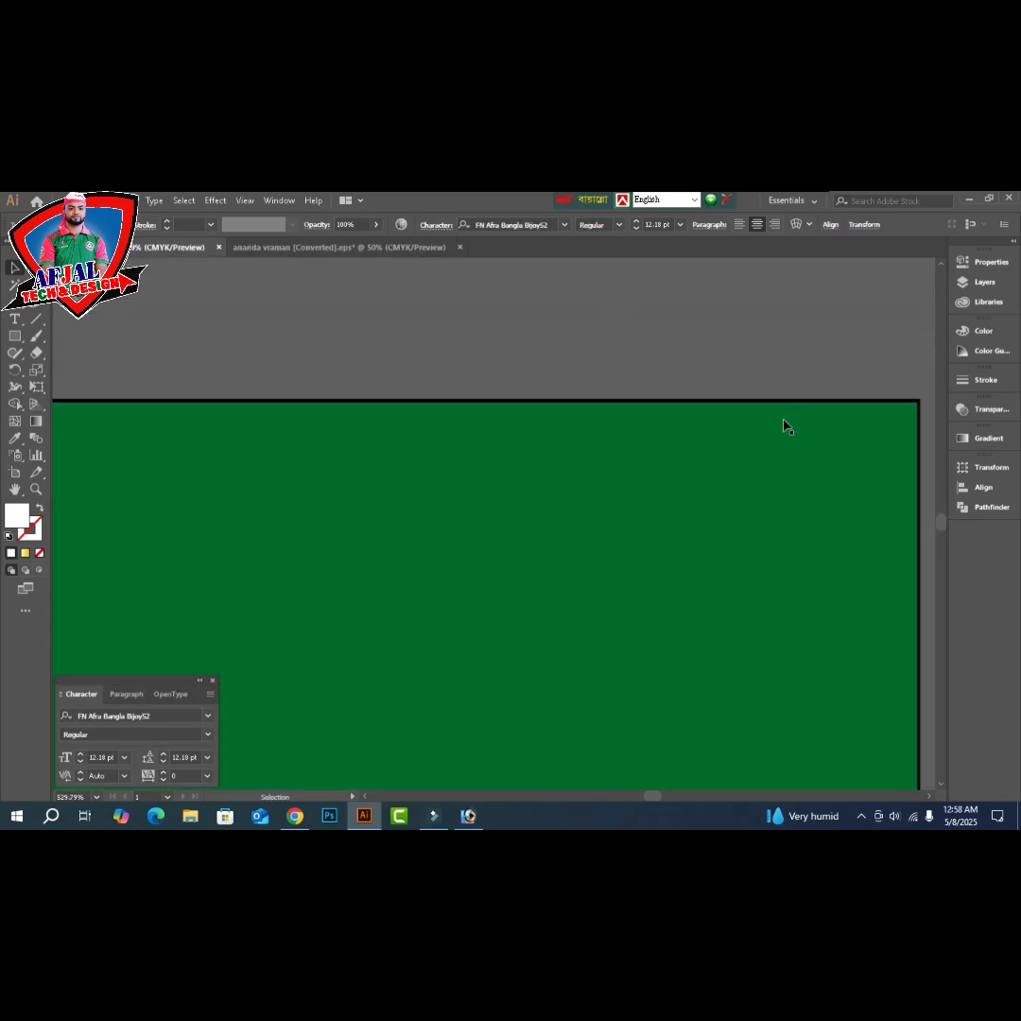
key("t")
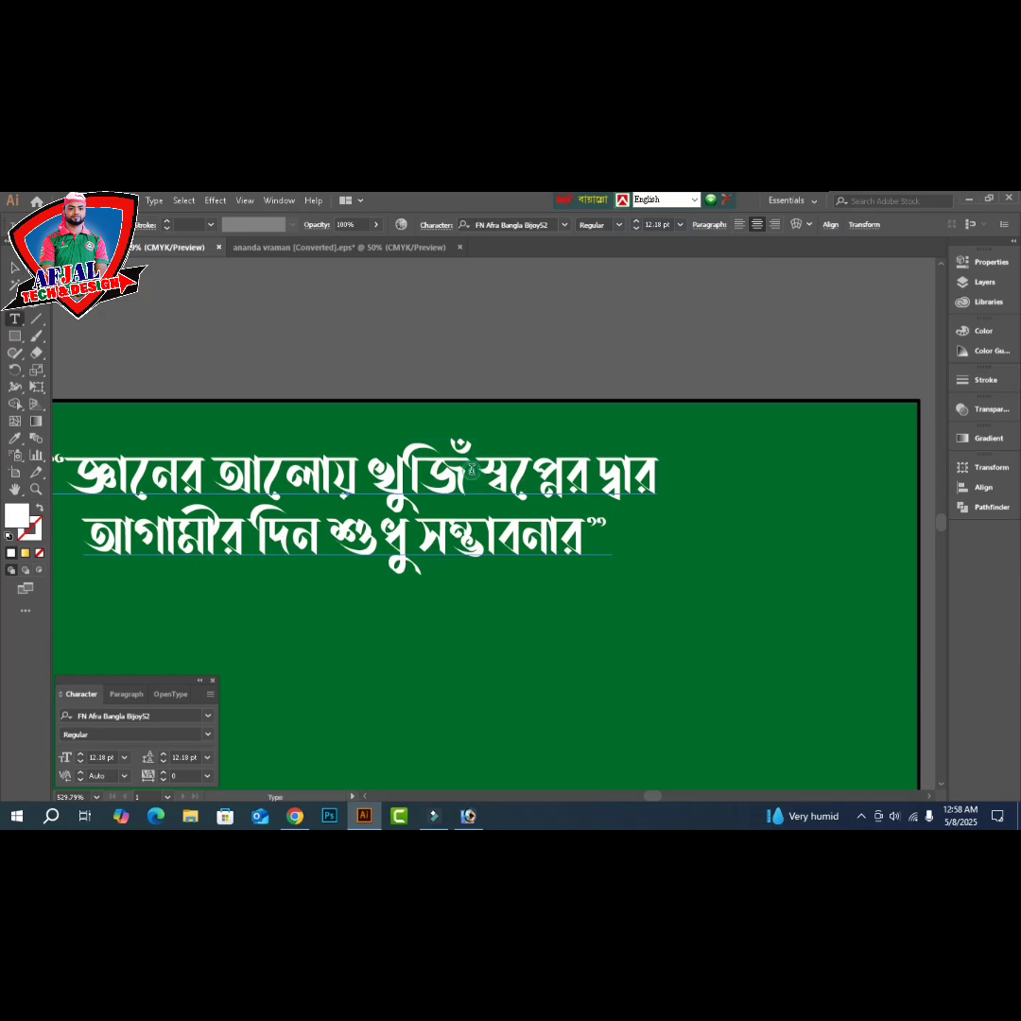
left_click(473, 470)
key("BackSpace")
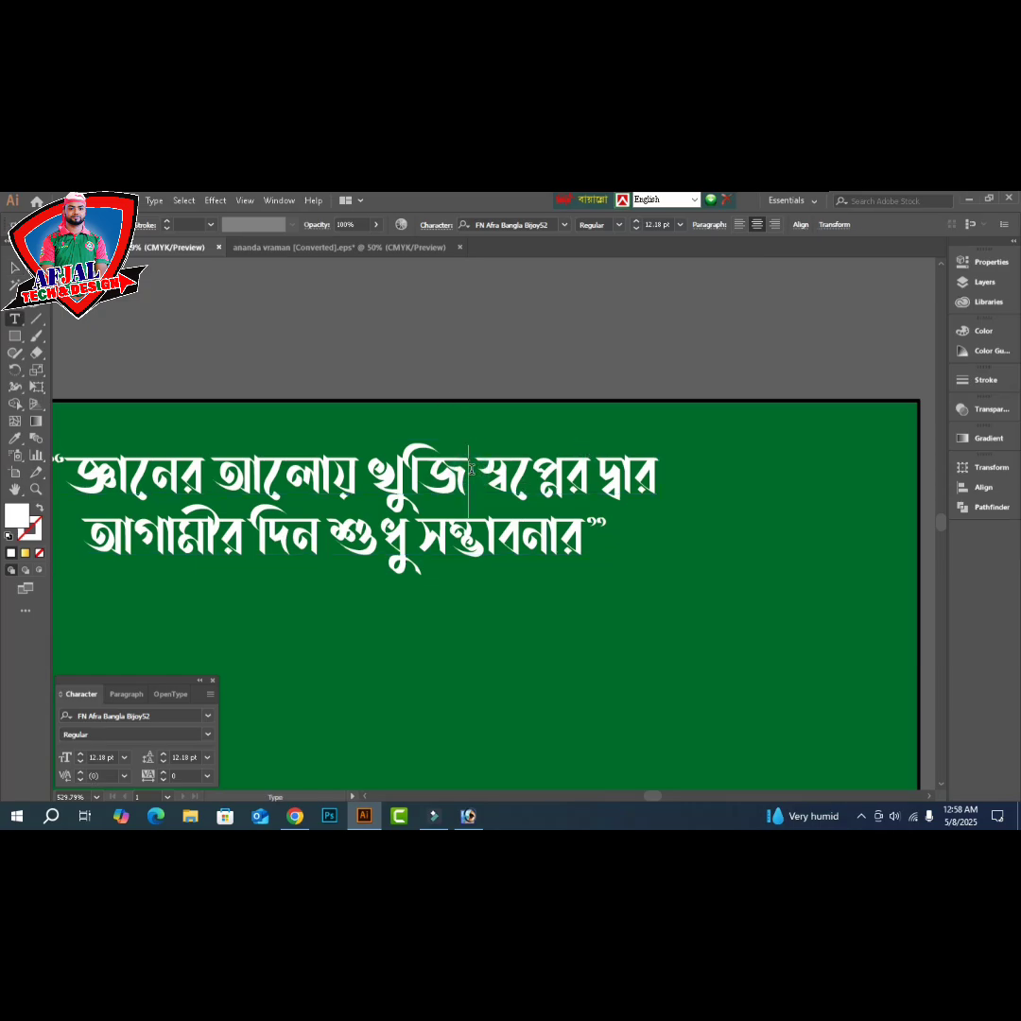
key("Left")
key("Left")
key("ctrl+alt+b")
type("ঁ")
left_click(14, 269)
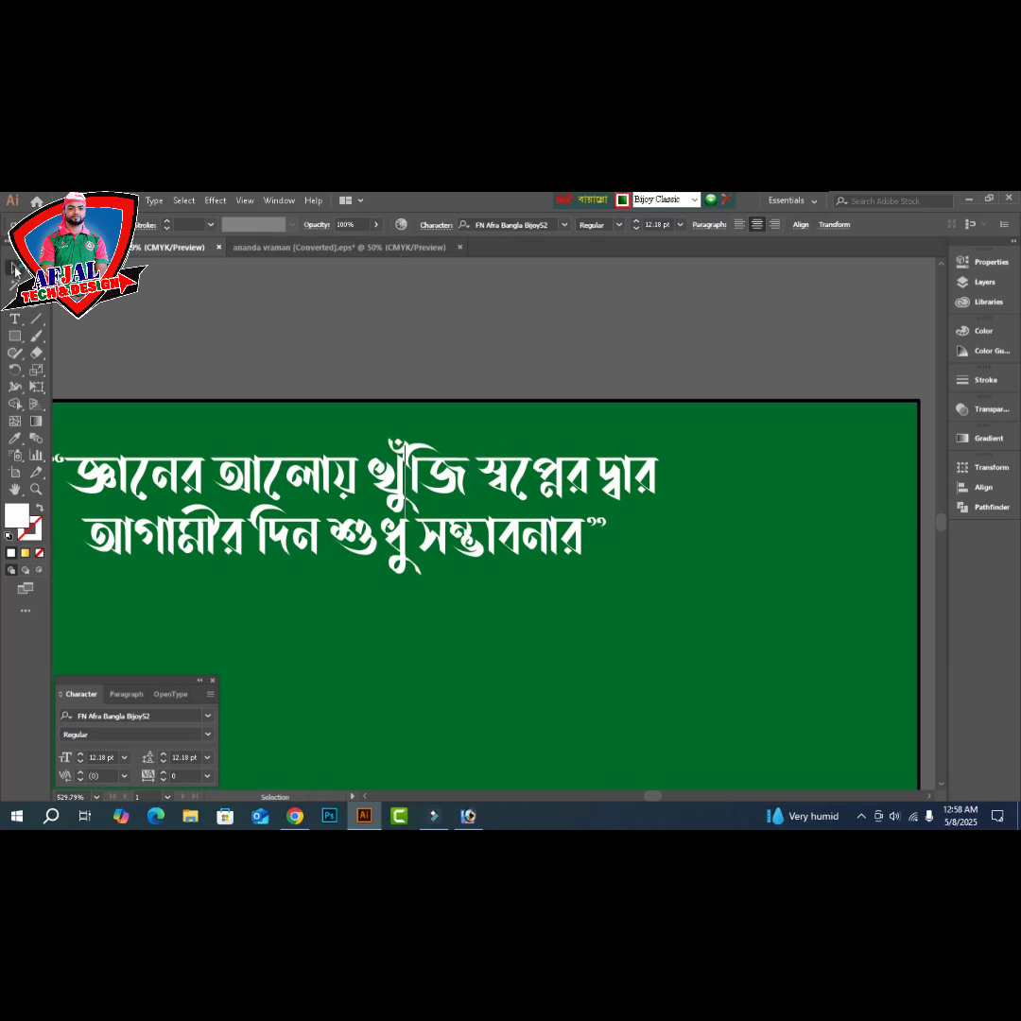
- Deselect the quotation, hide the panels and fit the whole banner in the view
left_click(546, 321)
key("Tab")
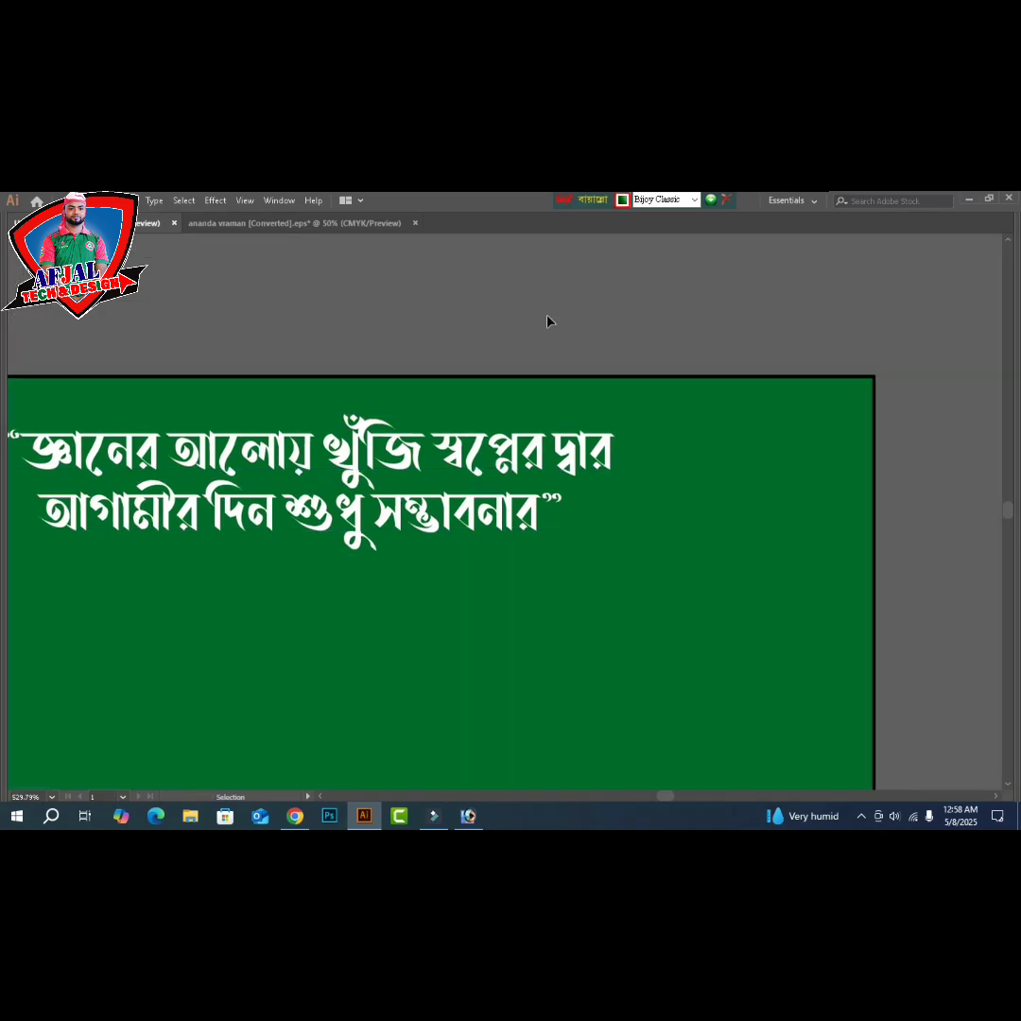
key("ctrl+0")
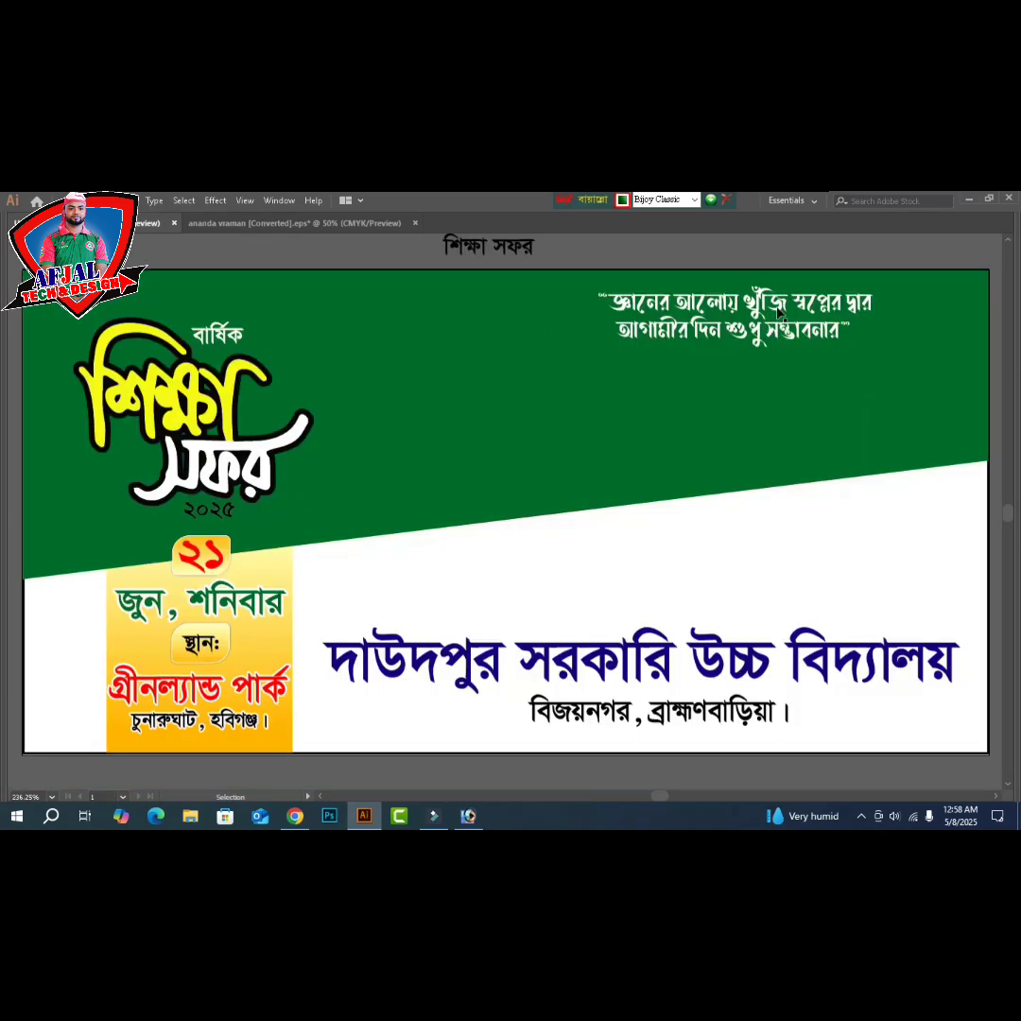
left_click_drag(747, 270, 500, 303)
scroll(567, 312, "up", 1)
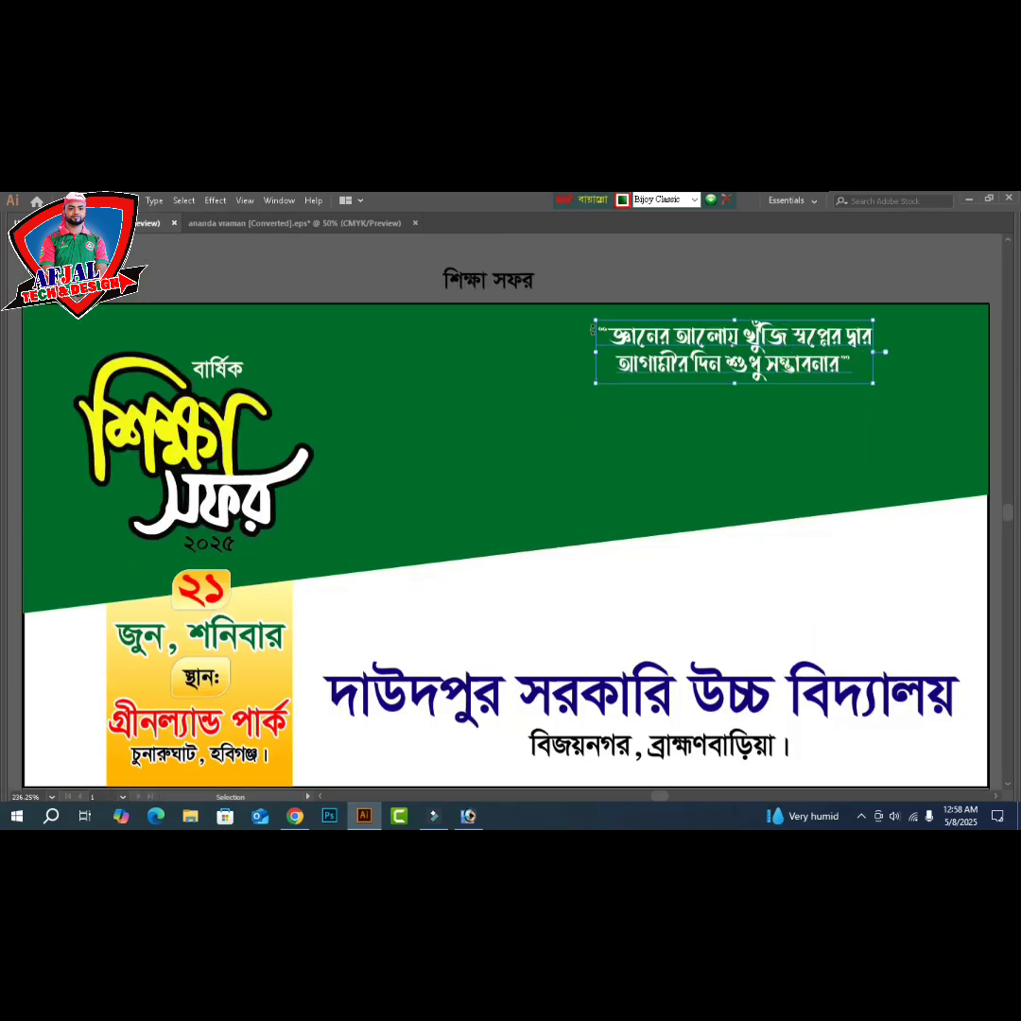
scroll(592, 329, "up", 1)
left_click(265, 293)
- Undo the last drag on the green background shape and switch the keyboard input to English
left_click_drag(304, 357, 452, 352)
key("ctrl+z")
key("a")
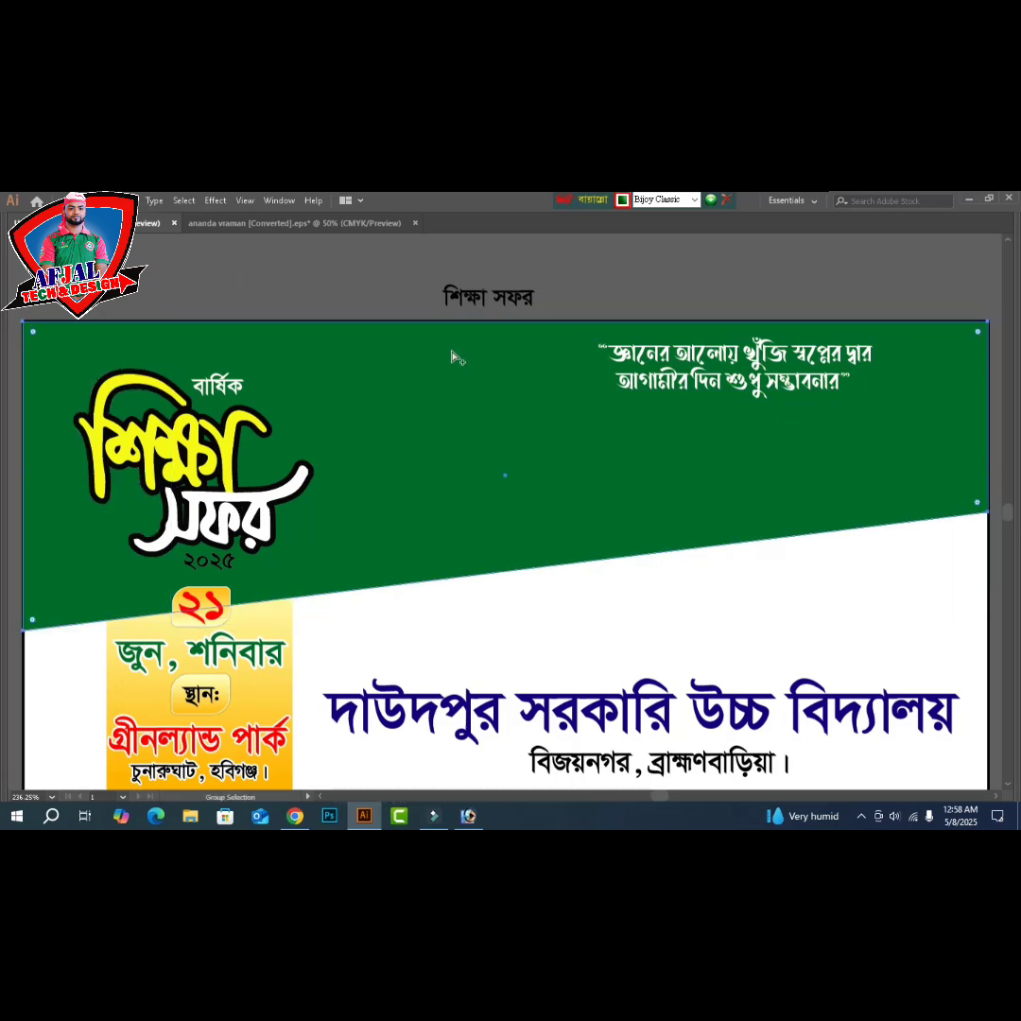
key("ctrl+alt+b")
key("h")
key("v")
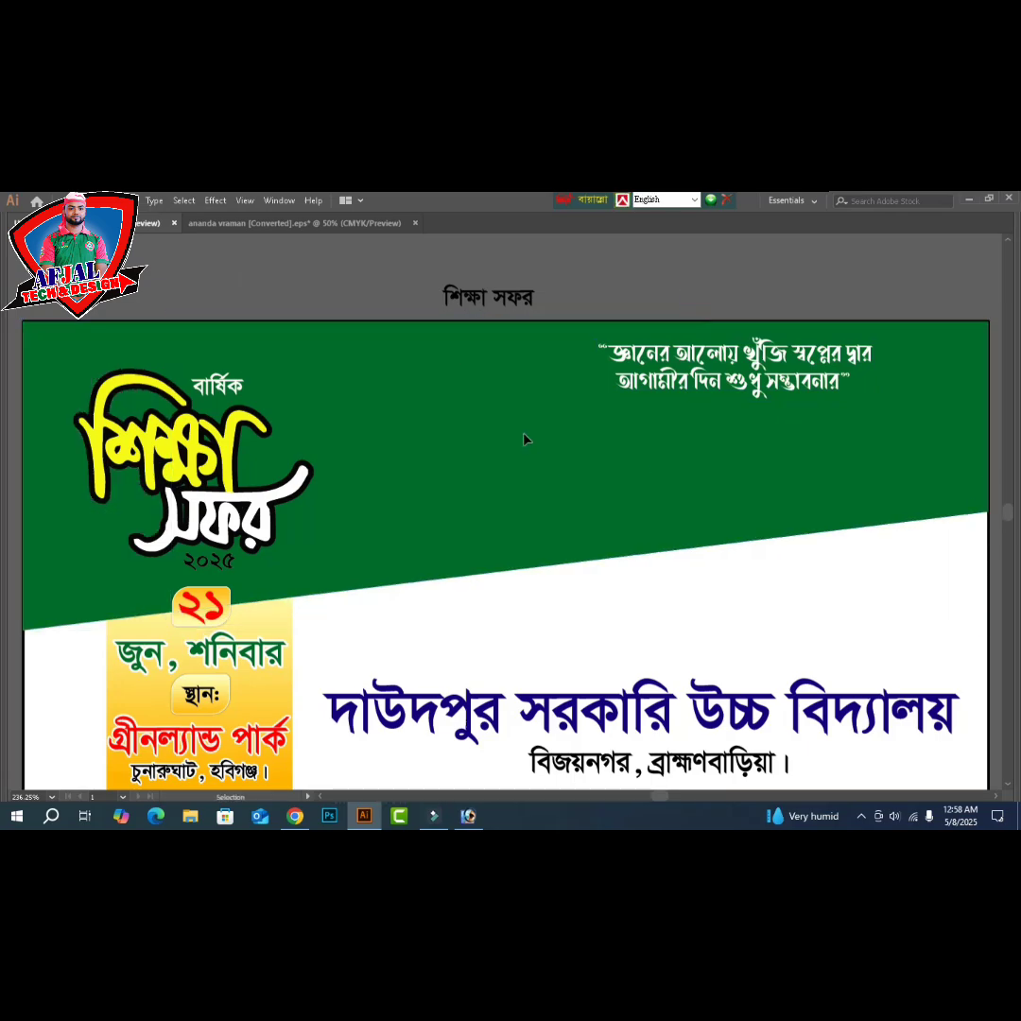
- Paste a copy of the slanted green background shape directly behind it and nudge the copy slightly down
left_click(524, 436)
key("a")
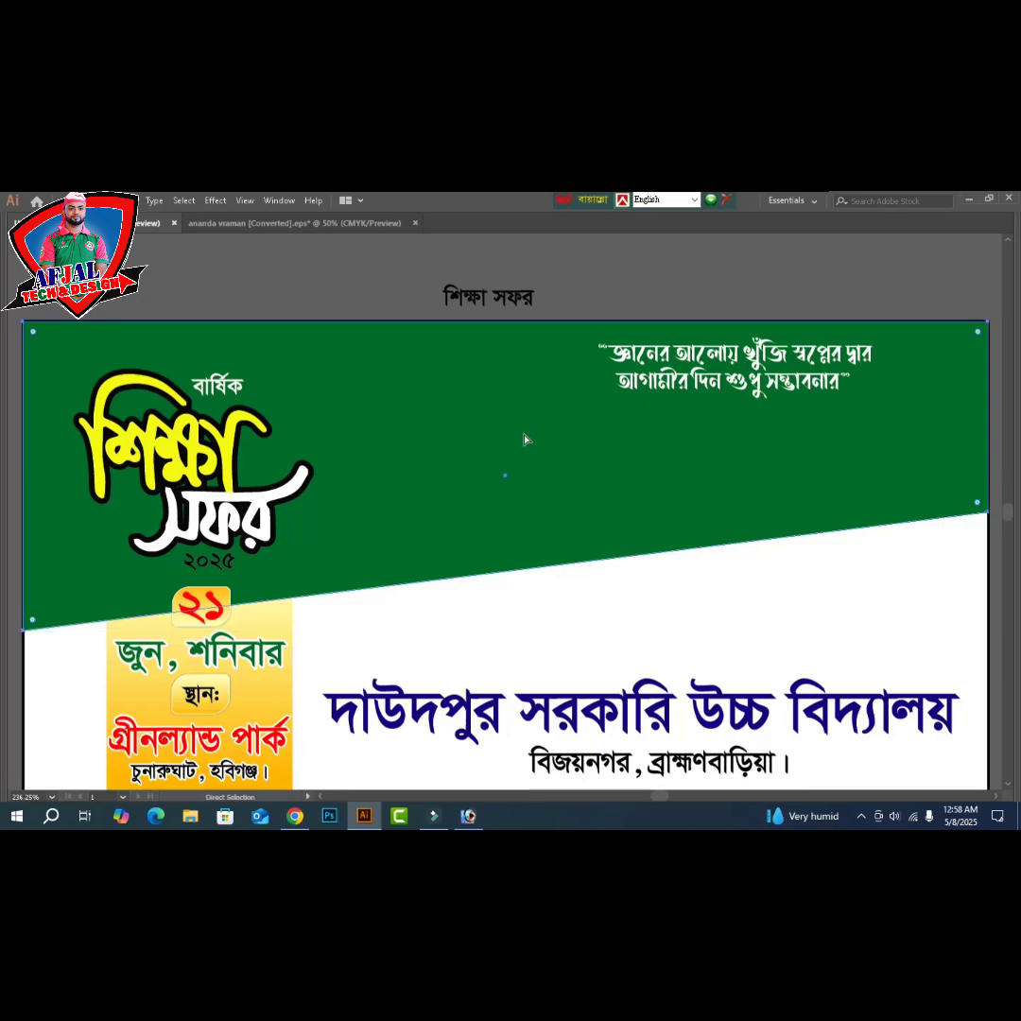
key("v")
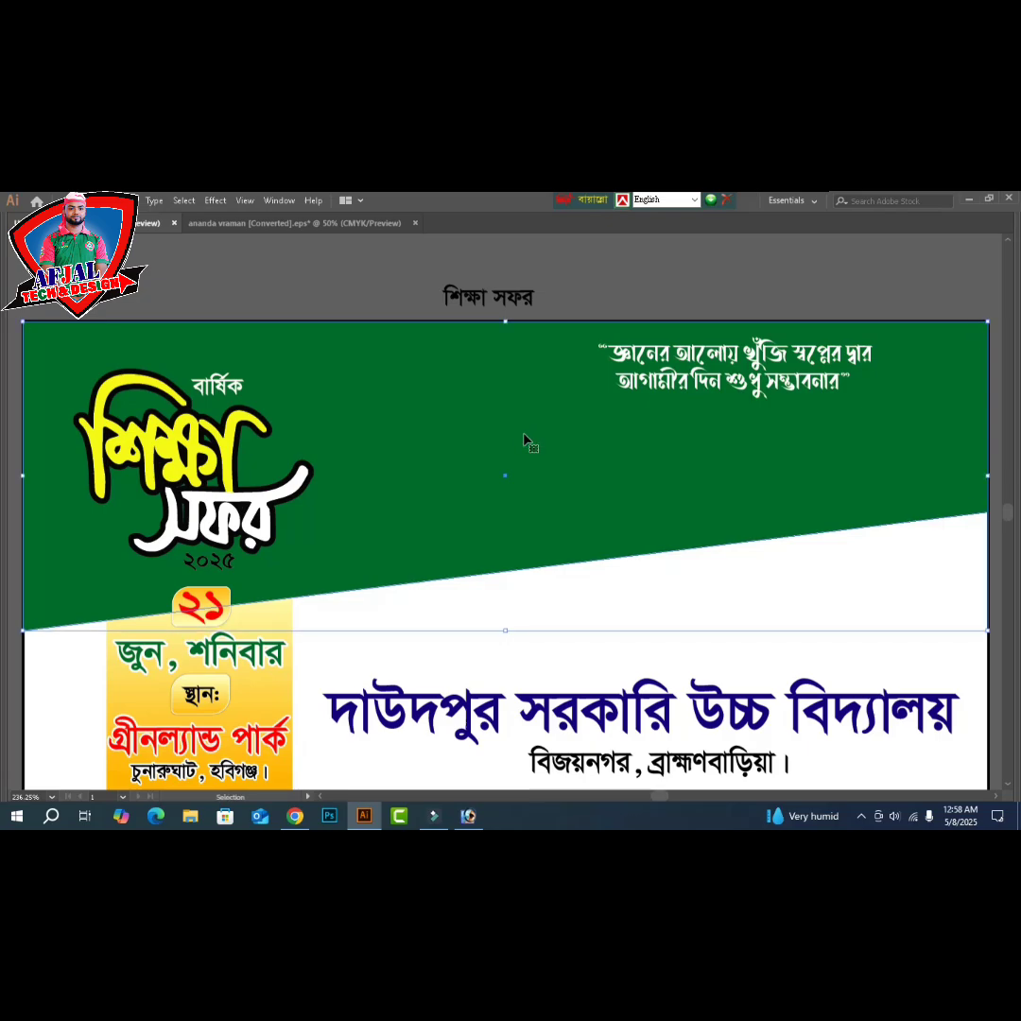
key("Down")
key("Down")
key("Down")
key("Down")
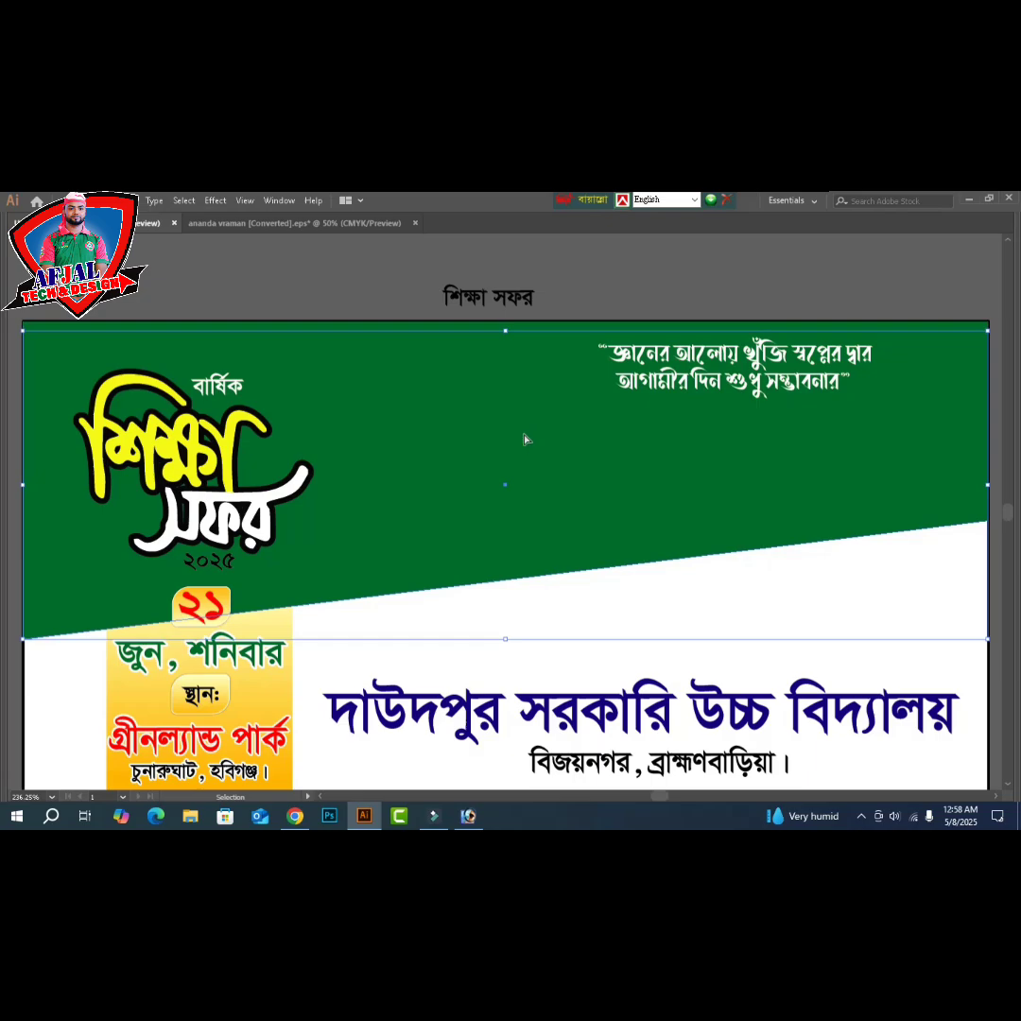
- Fill the shifted copy behind the green shape with white to form a slanted border strip
key("Tab")
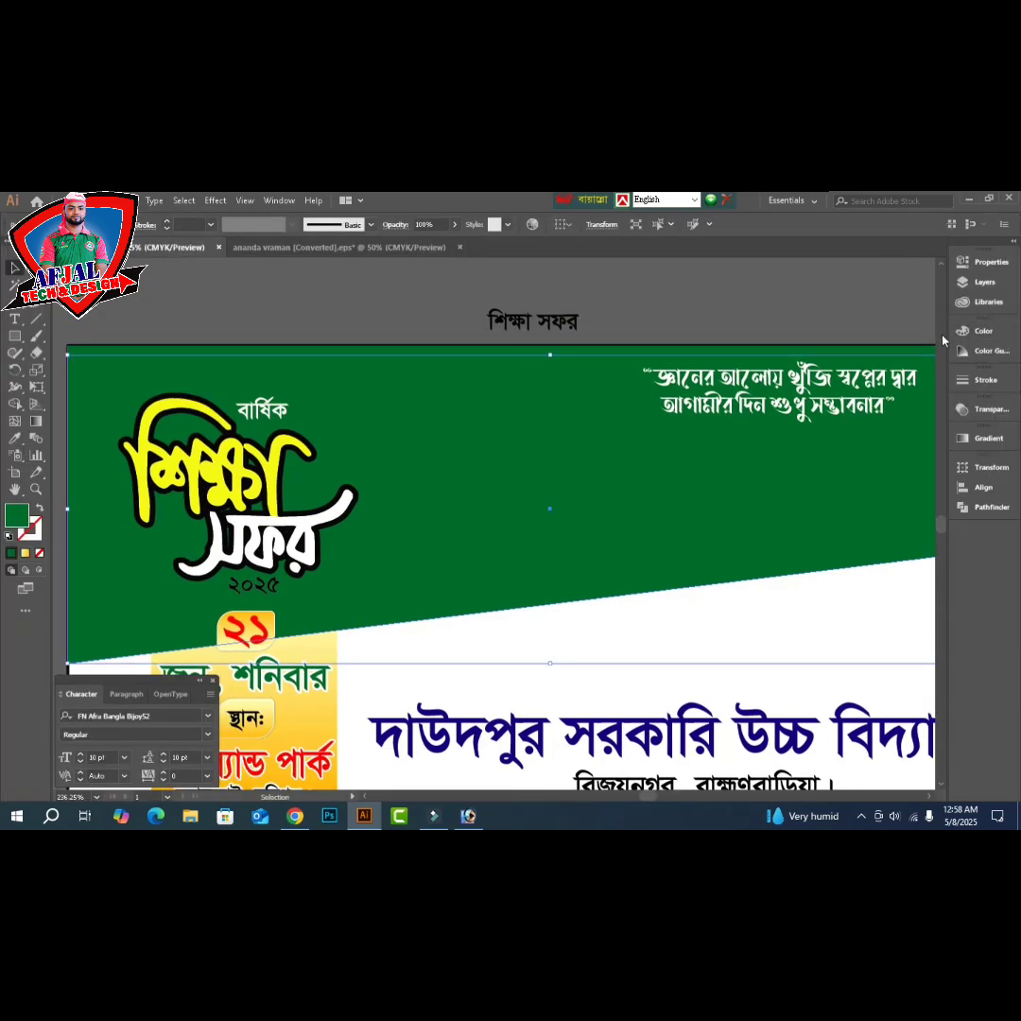
left_click(981, 333)
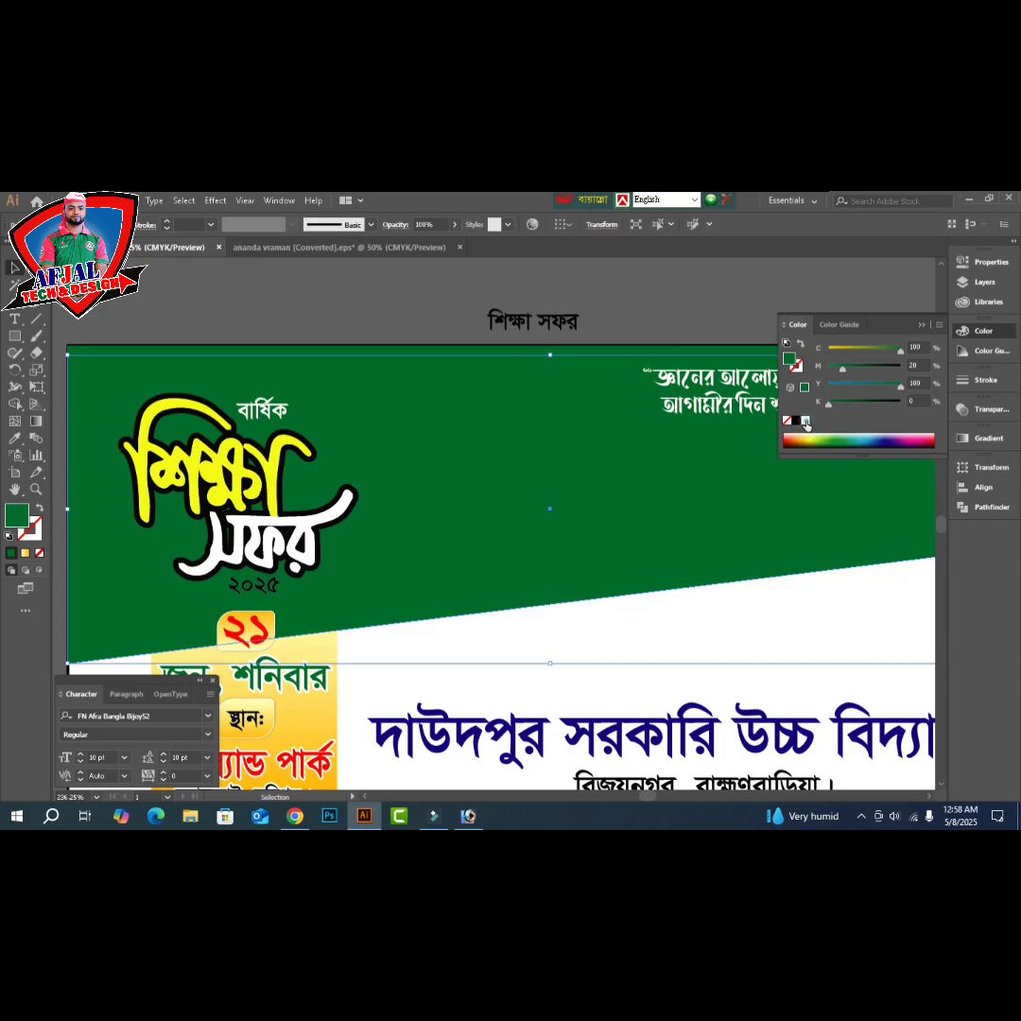
key("Tab")
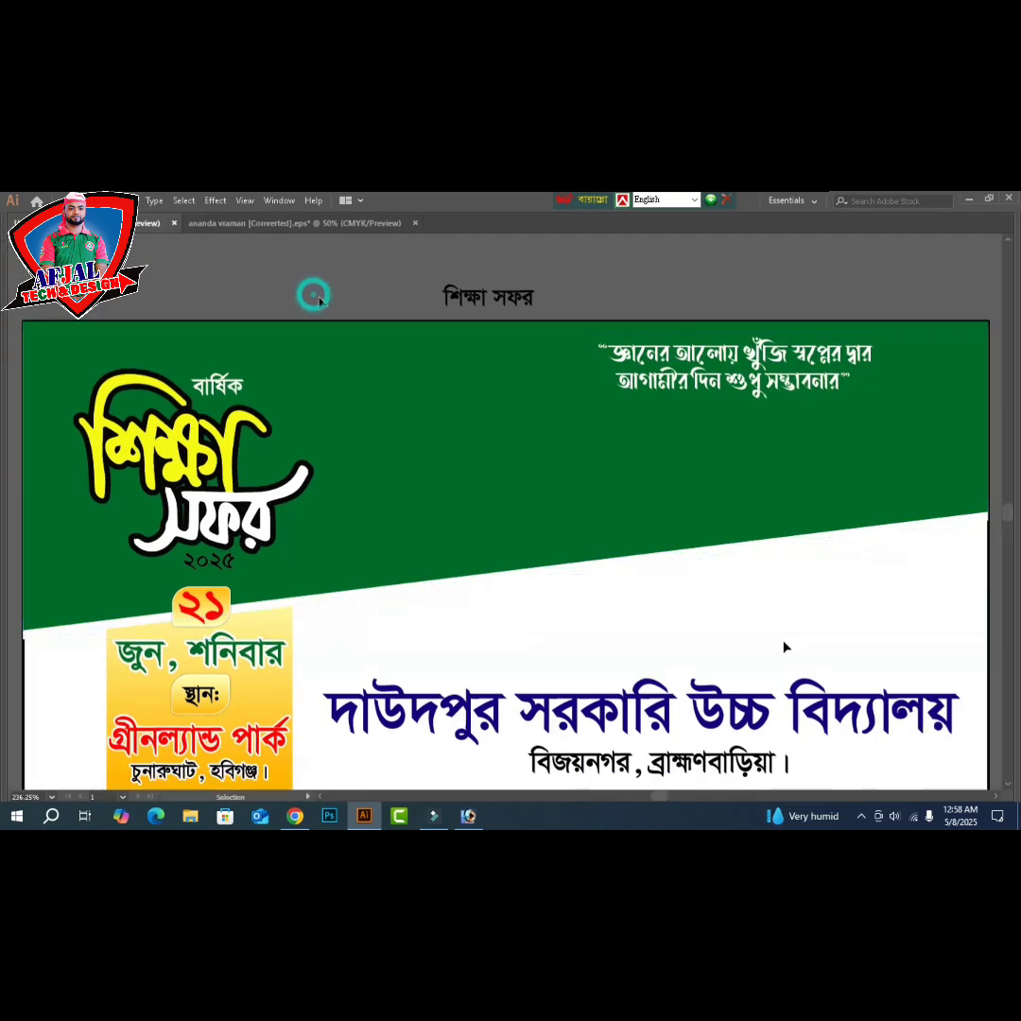
- Duplicate the white strip shape in place, fill the copy black and send it behind the white one
left_click(322, 603)
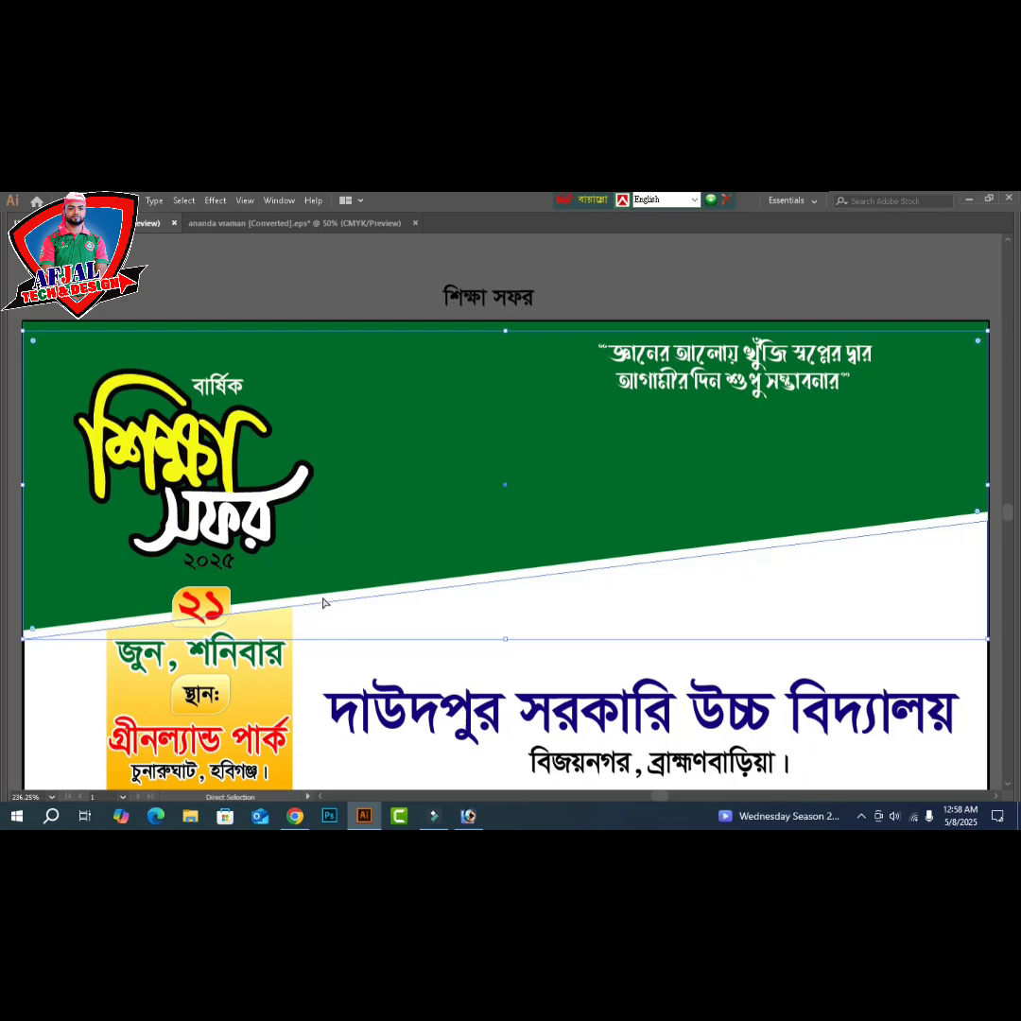
key("a")
key("Tab")
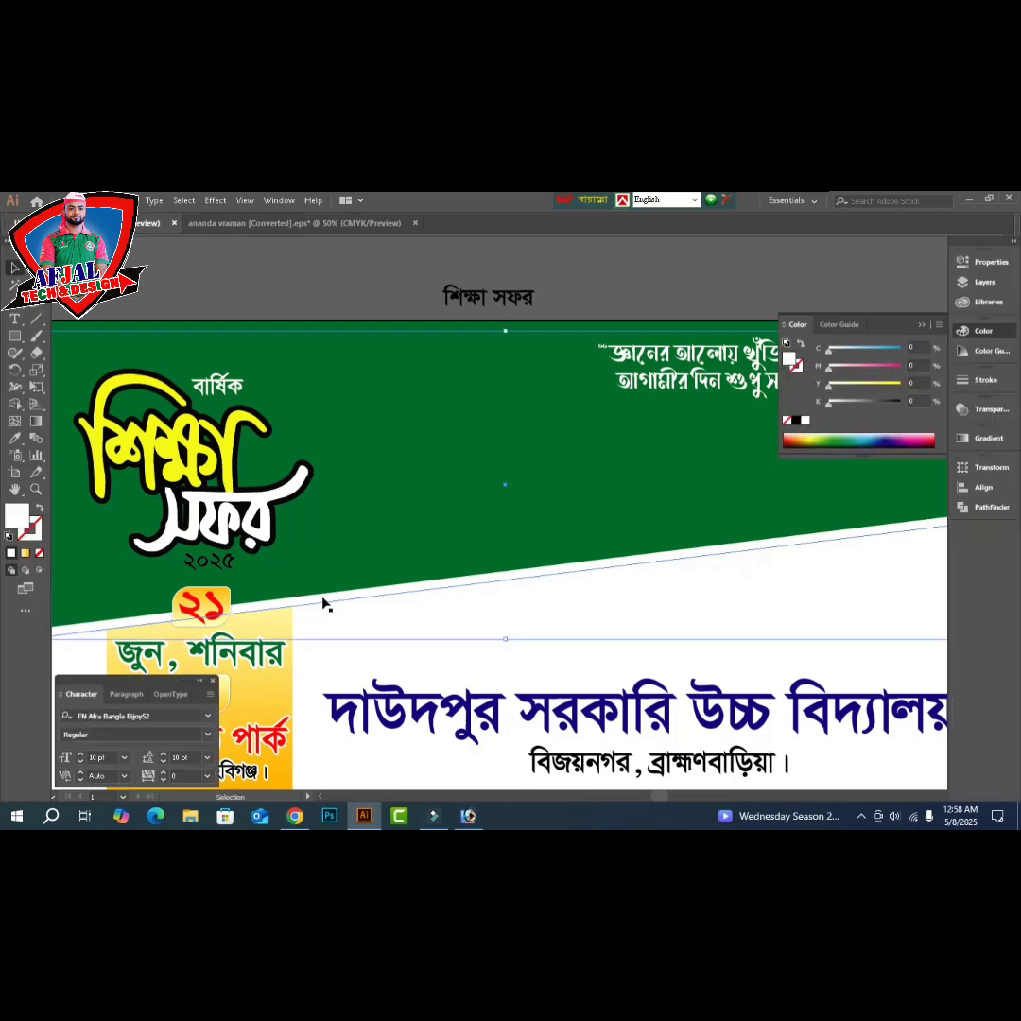
key("v")
left_click(796, 422)
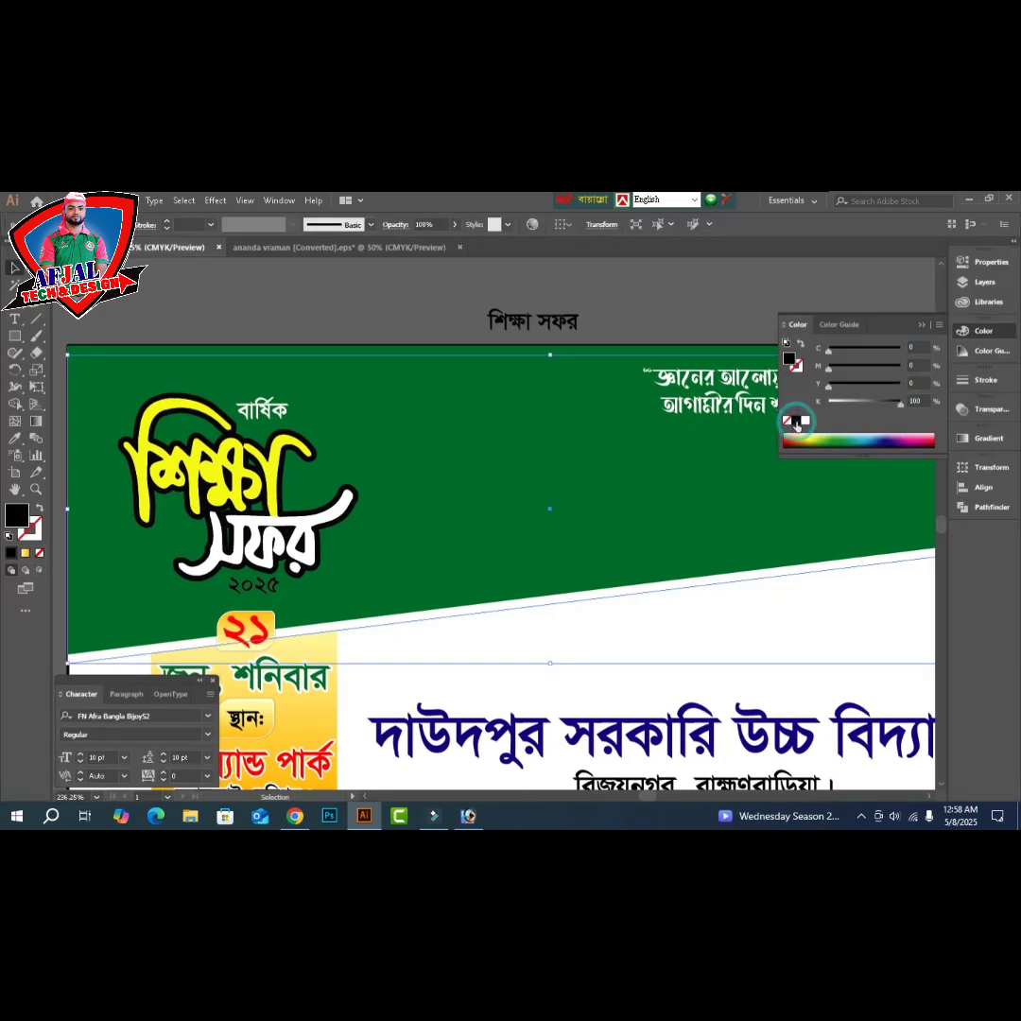
key("ctrl+[")
- Apply a Gaussian Blur of 5.7 pixels to the black copy as a soft shadow under the white strip
left_click(216, 200)
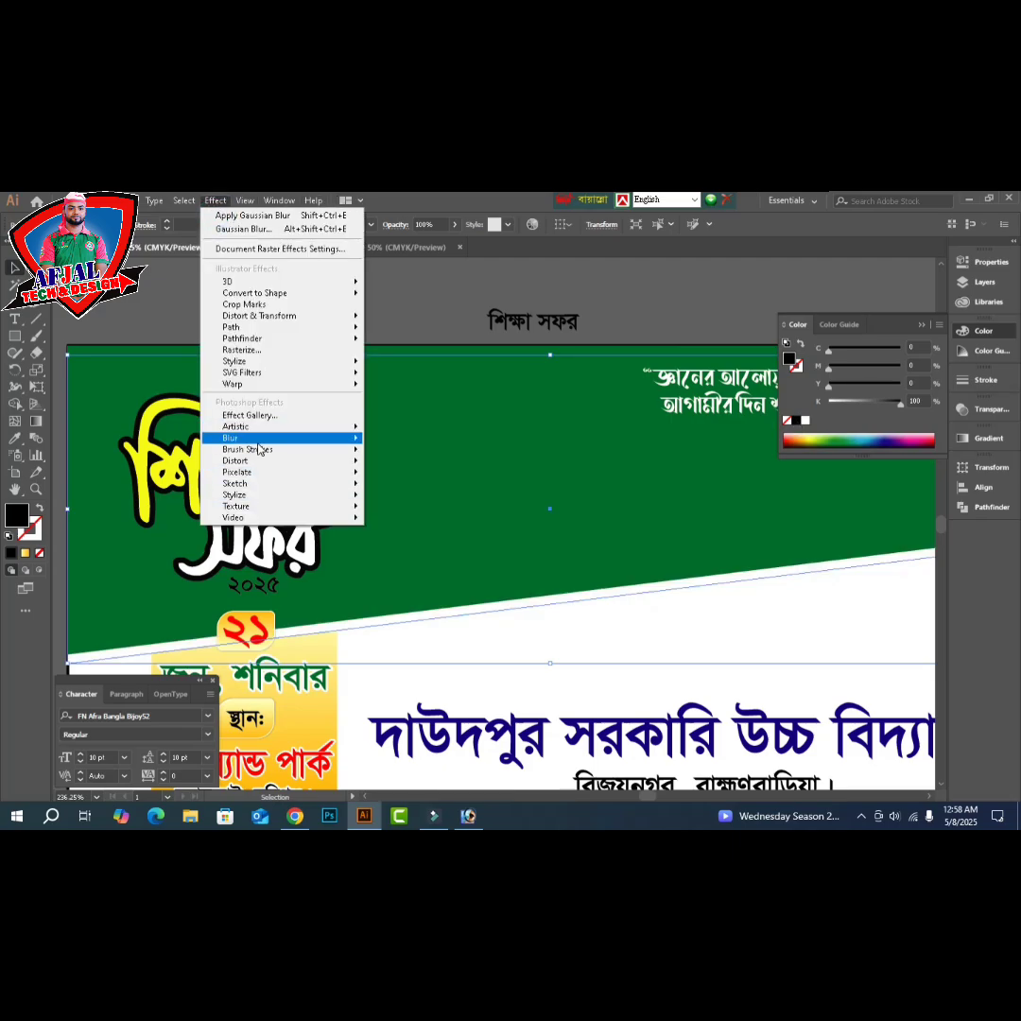
mouse_move(284, 438)
left_click(413, 442)
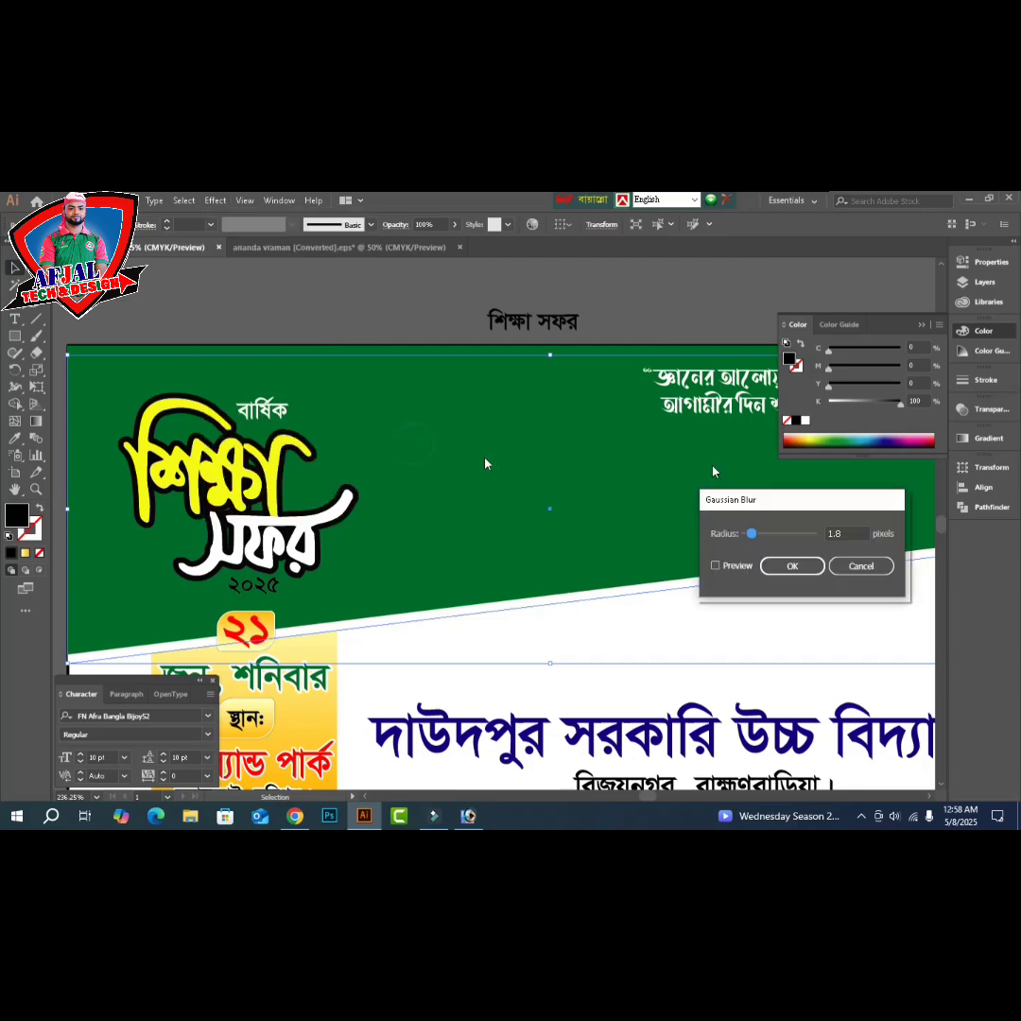
left_click(717, 566)
left_click_drag(753, 535, 767, 538)
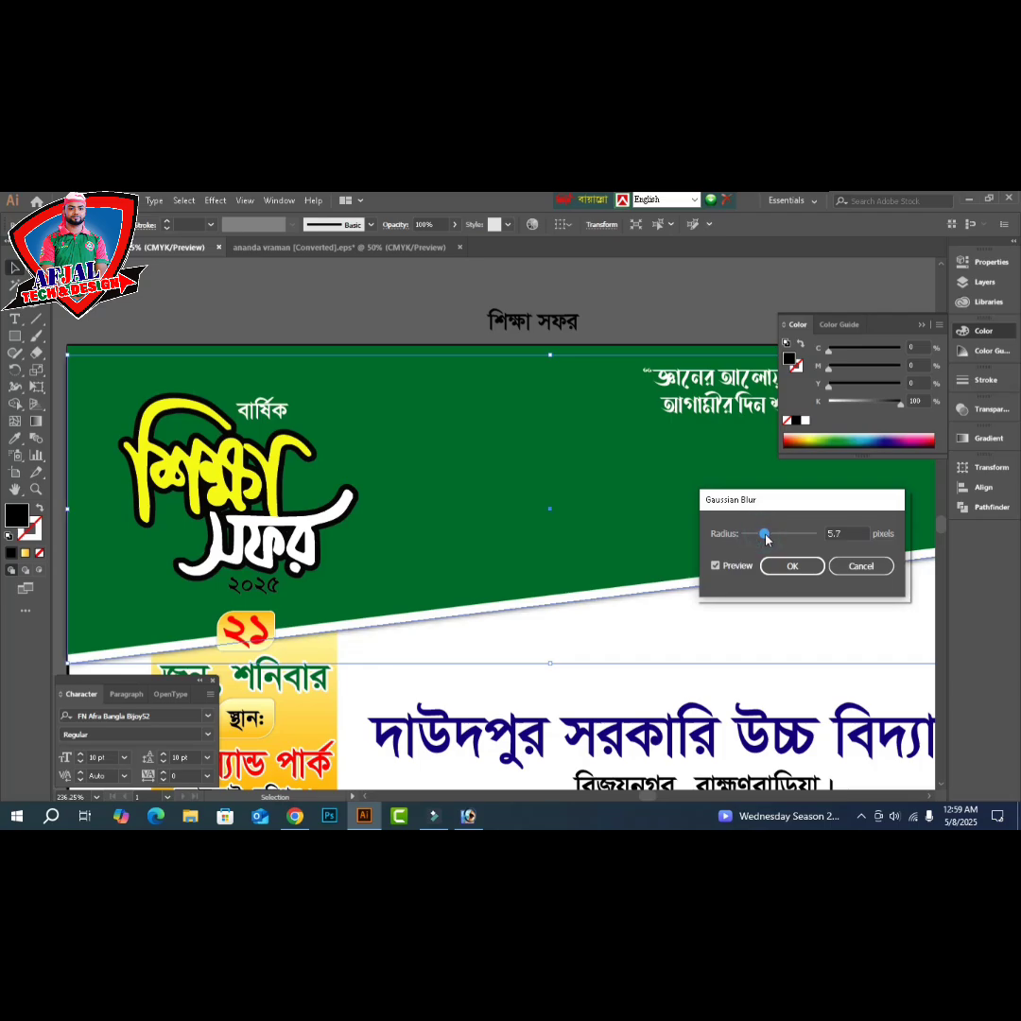
left_click(792, 565)
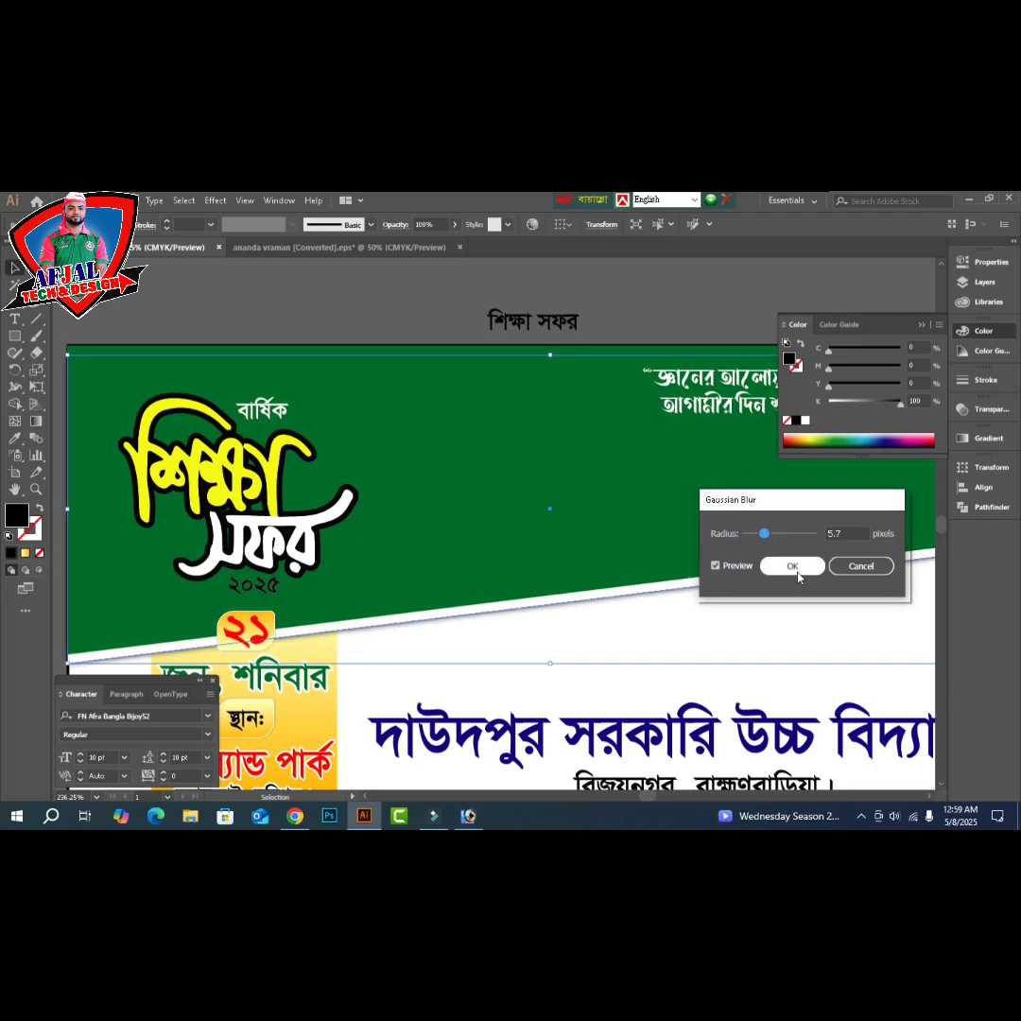
left_click(304, 302)
key("Tab")
scroll(336, 554, "down", 2)
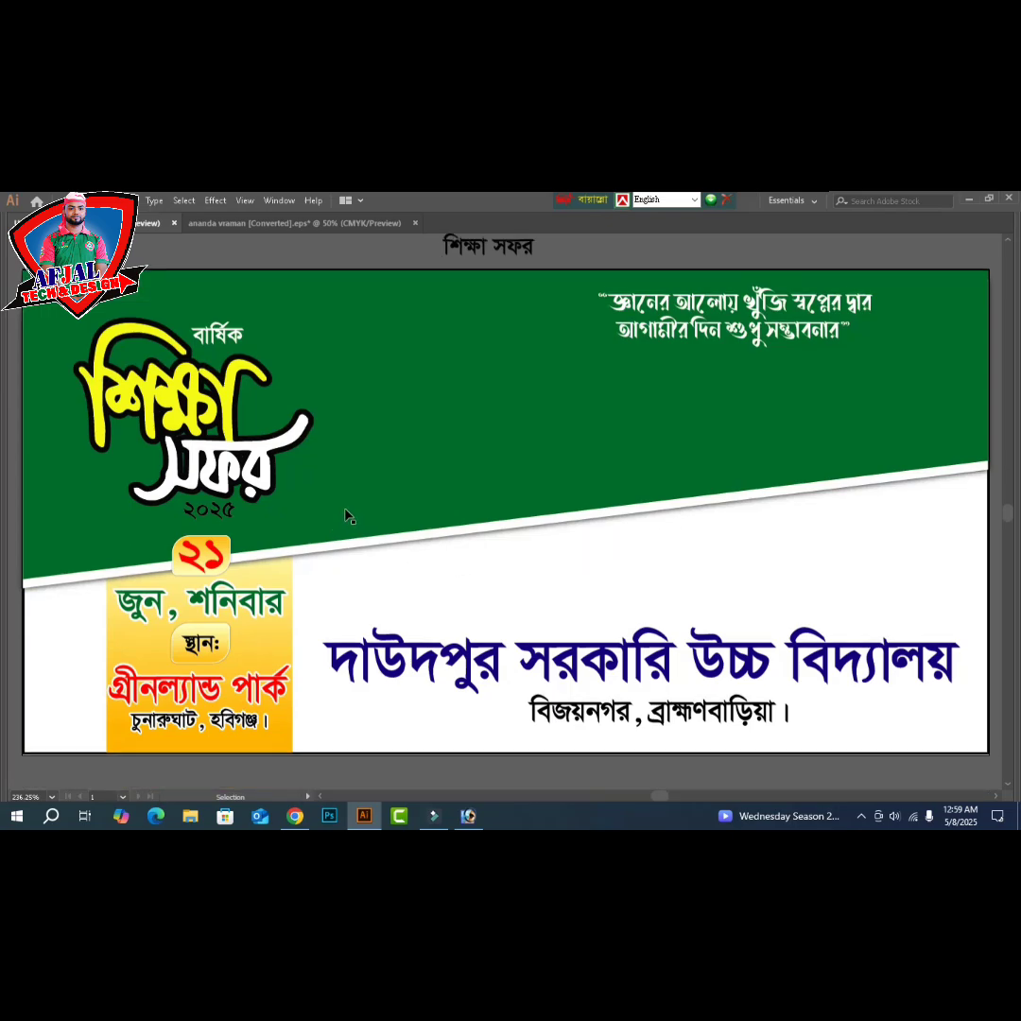
- Colour the year "২০২৫" below the title lettering white and deselect it
left_click(261, 526)
key("Tab")
left_click_drag(846, 407, 830, 402)
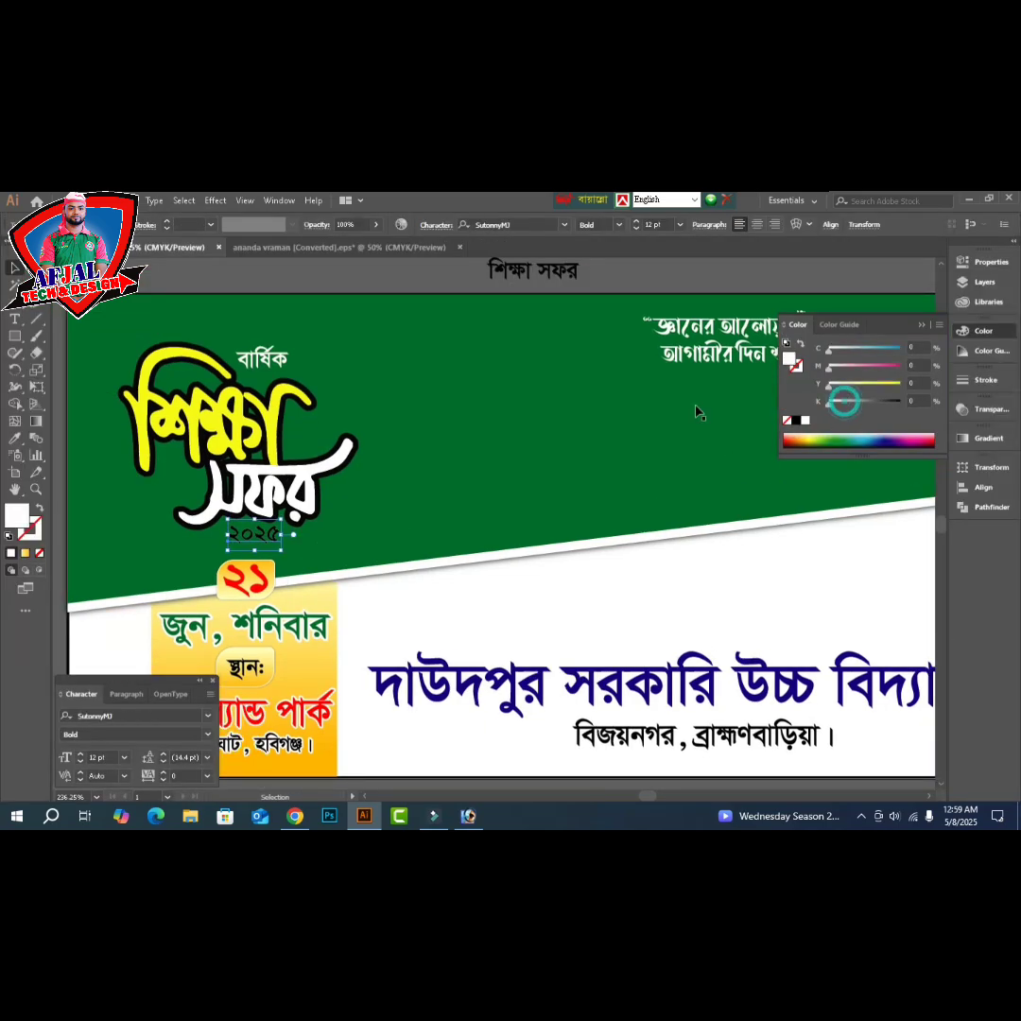
left_click(308, 289)
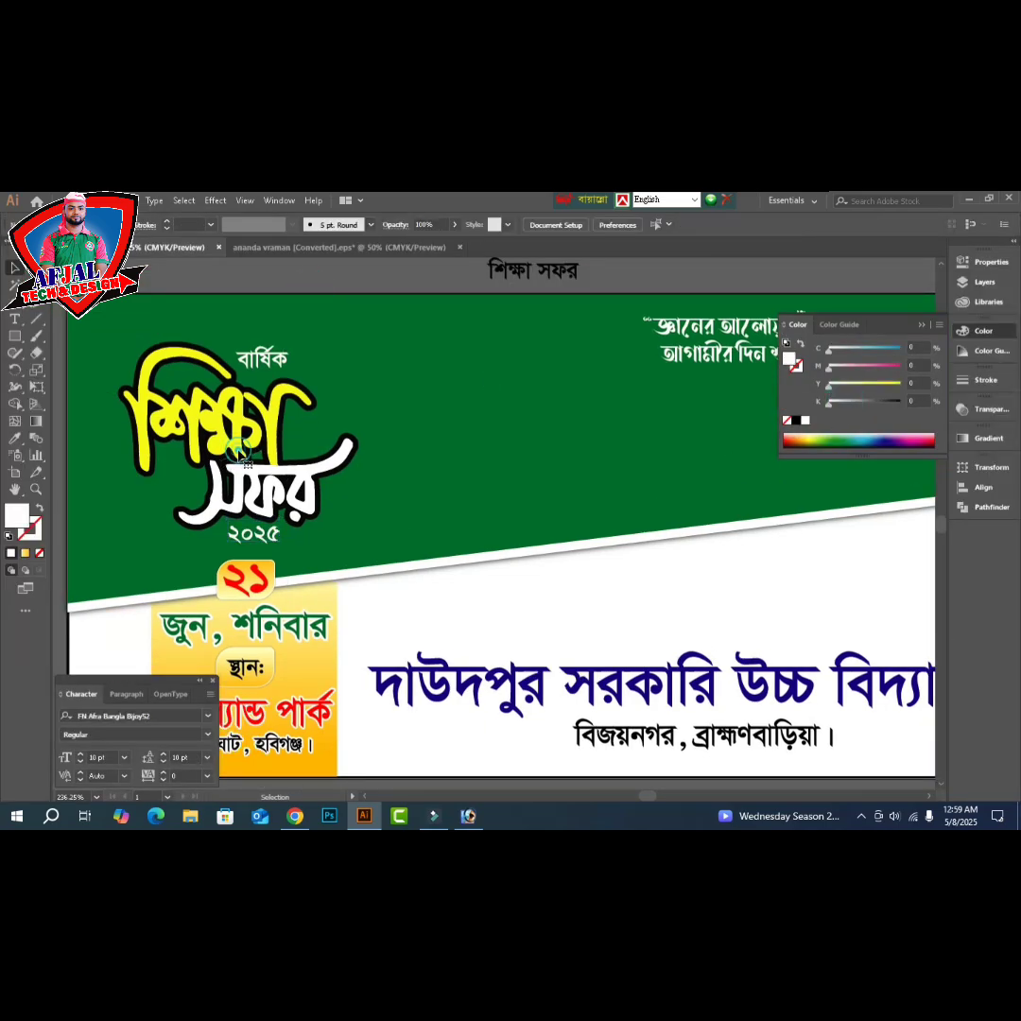
- Ungroup the "শিক্ষা সফর" title lettering and deselect it
left_click(244, 463)
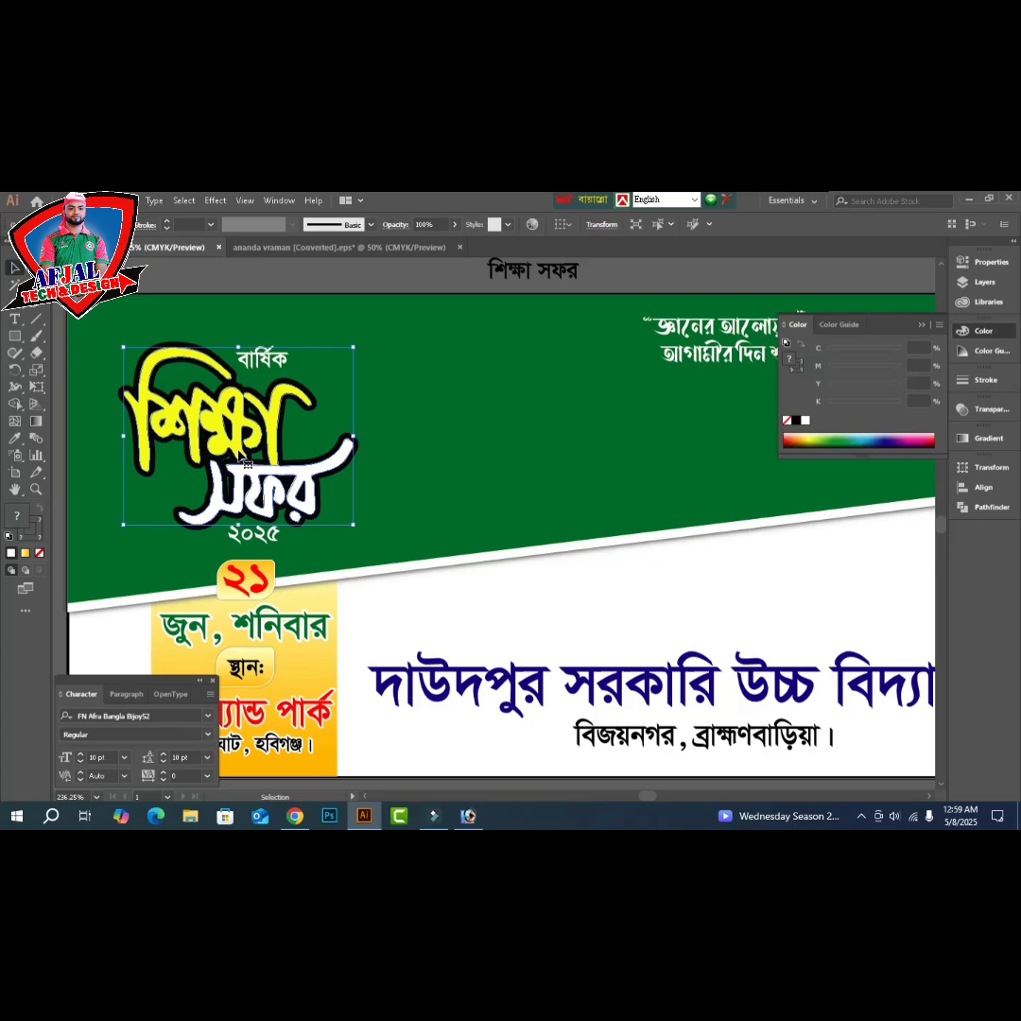
right_click(240, 426)
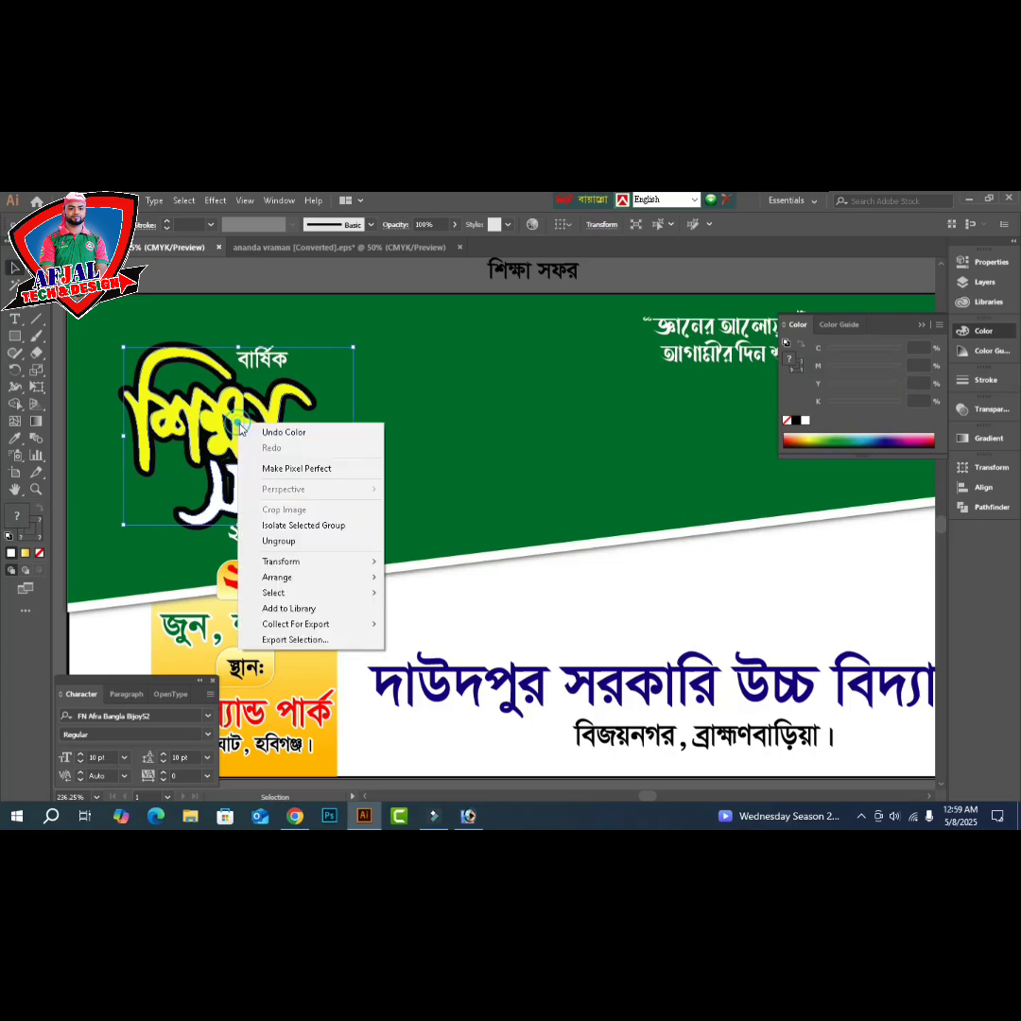
left_click(294, 553)
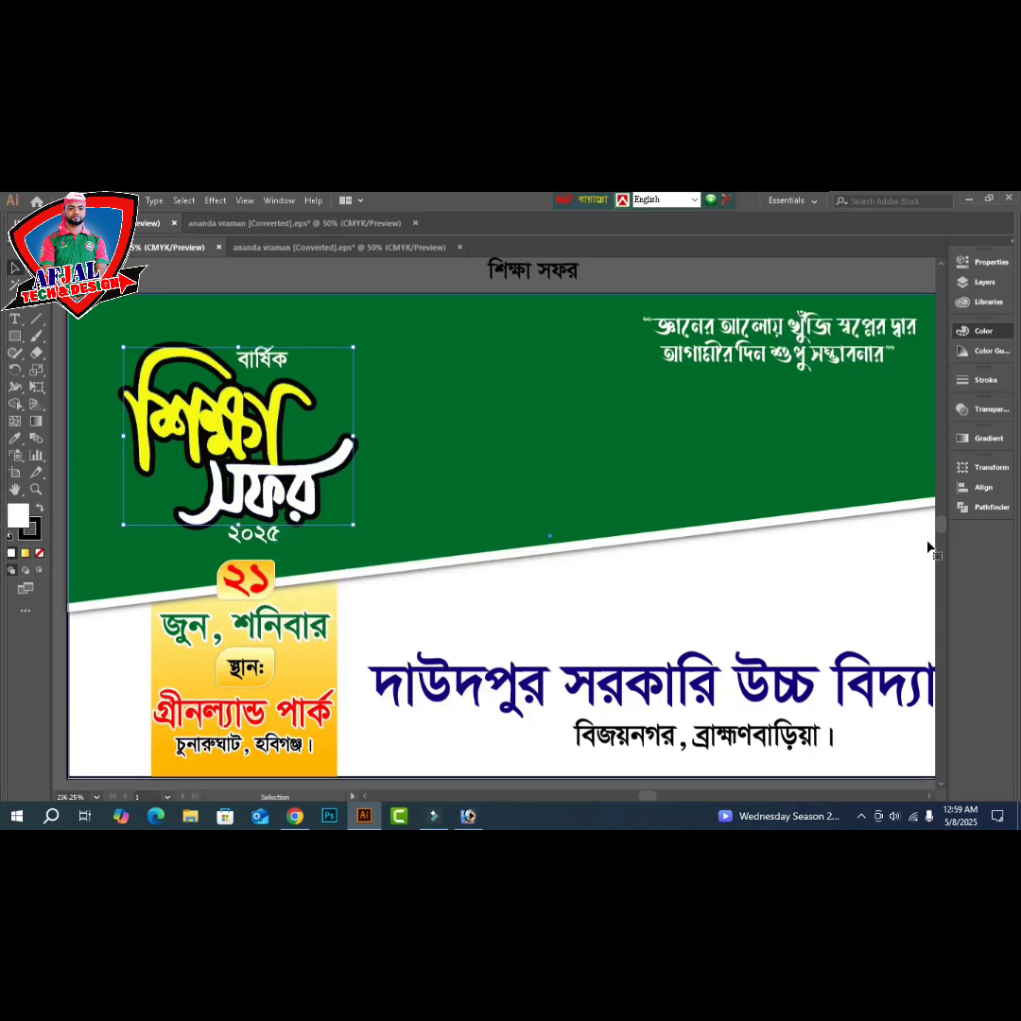
key("Tab")
left_click(337, 253)
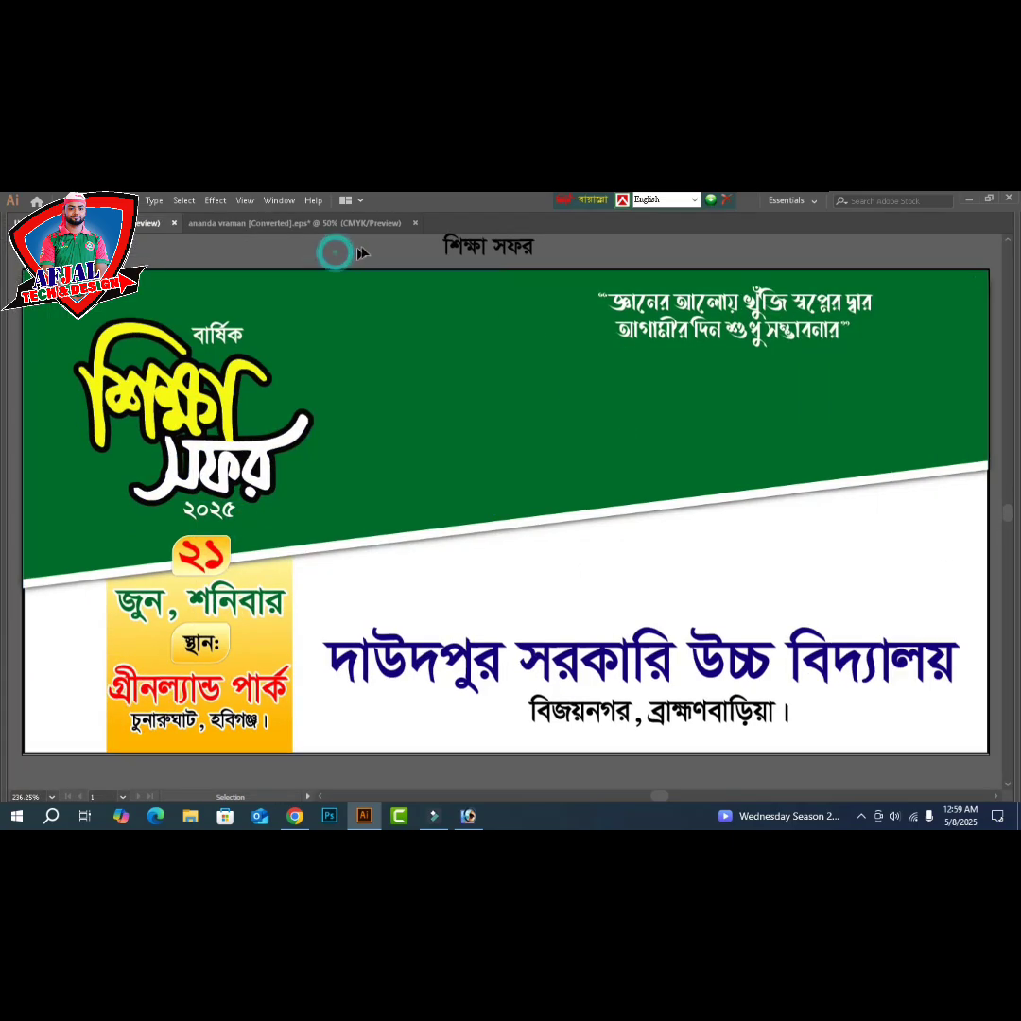
- Select the banner's background shapes and lock them
left_click(375, 435)
key("a")
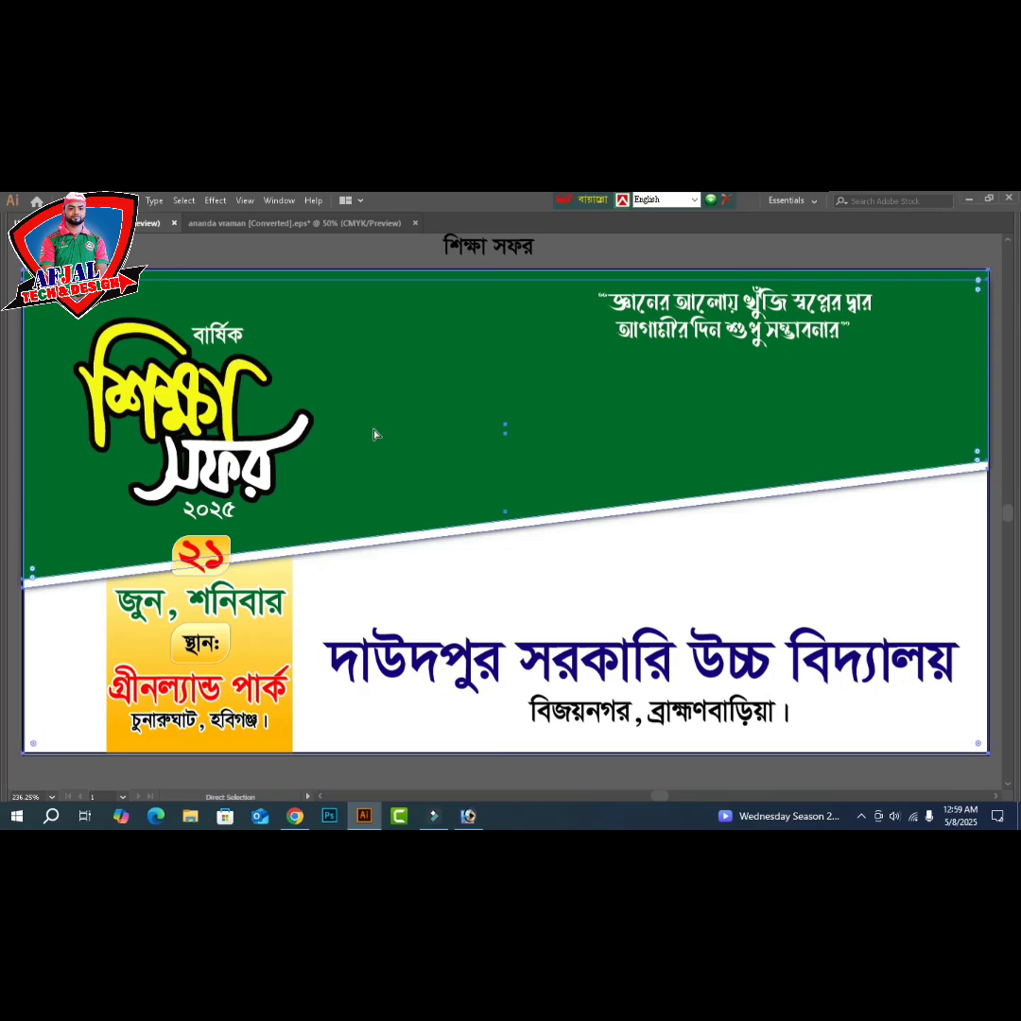
key("v")
- Ungroup the title lettering further so that its words and outline can be selected separately
left_click(217, 456)
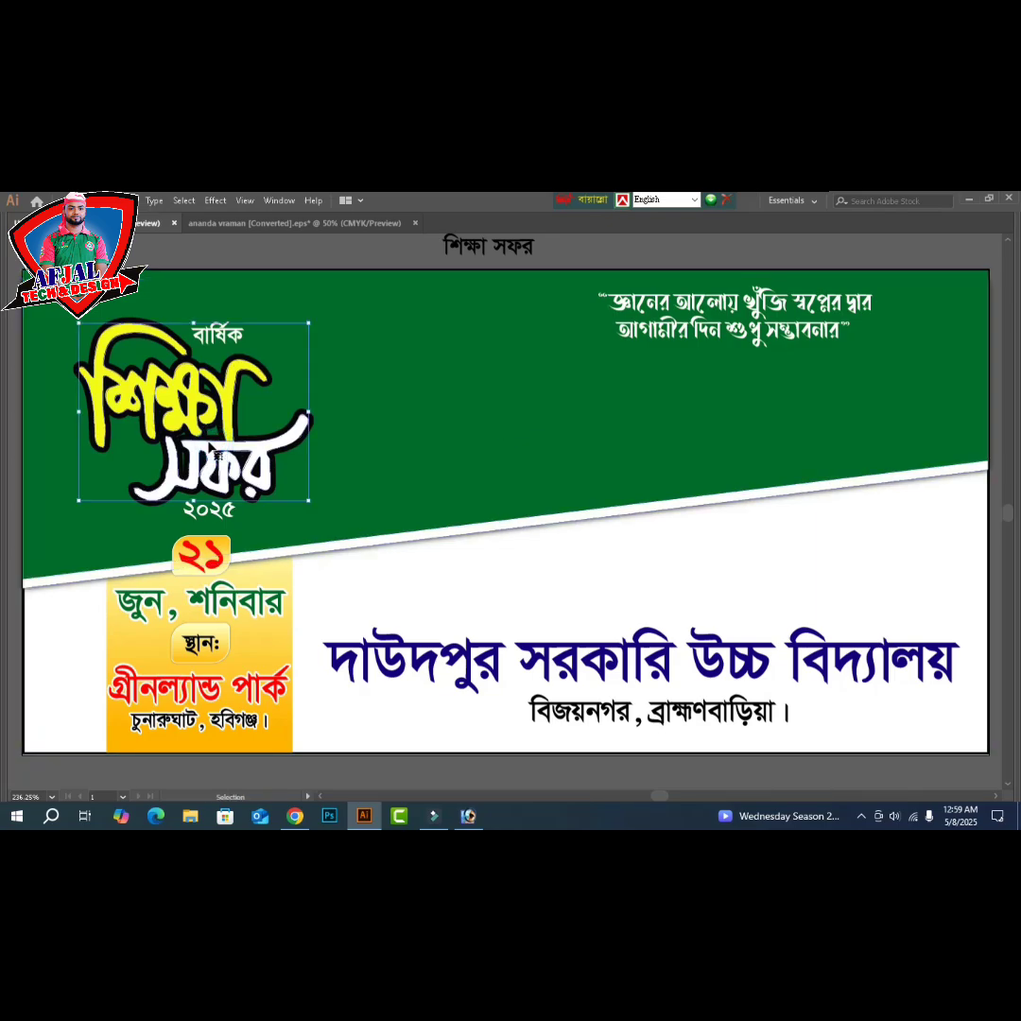
right_click(211, 446)
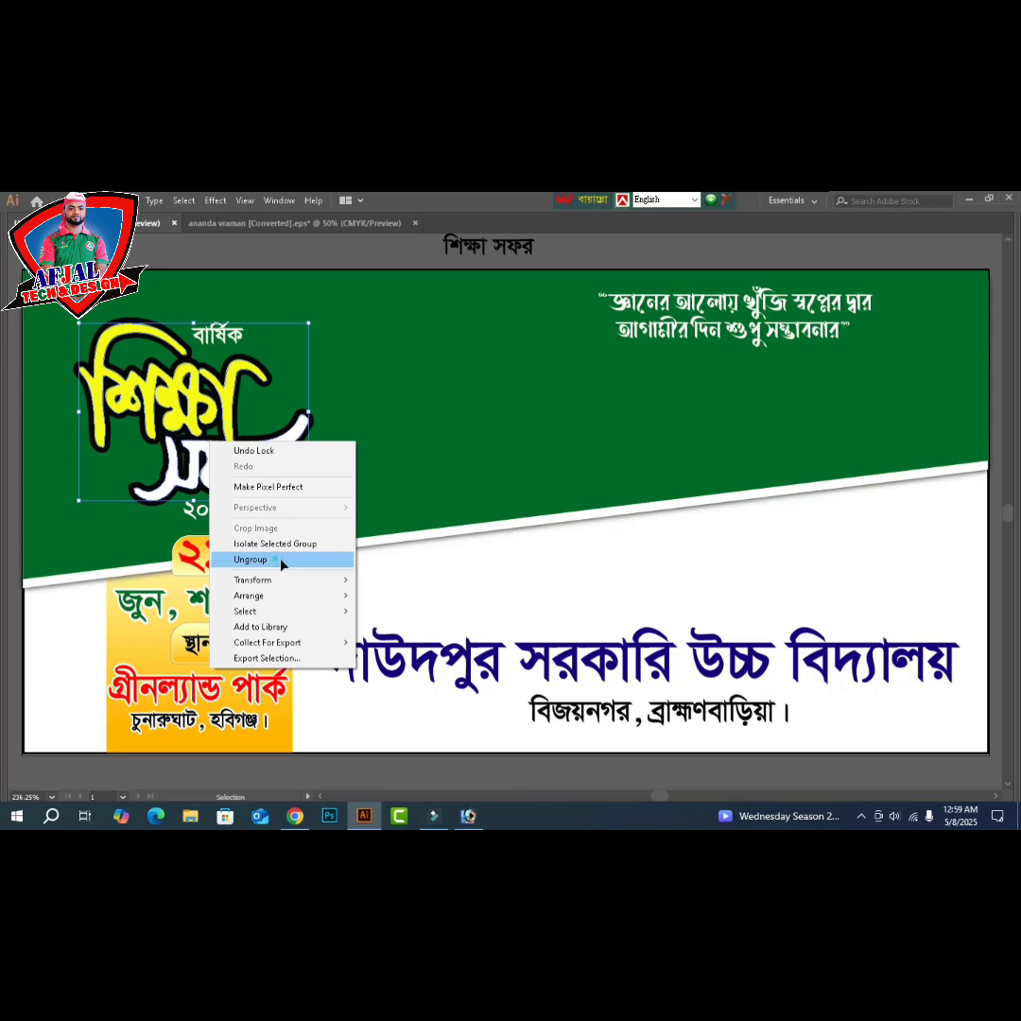
left_click(464, 565)
- Hide the yellow word "শিক্ষা", leaving its black outline in place
key("a")
left_click(157, 402)
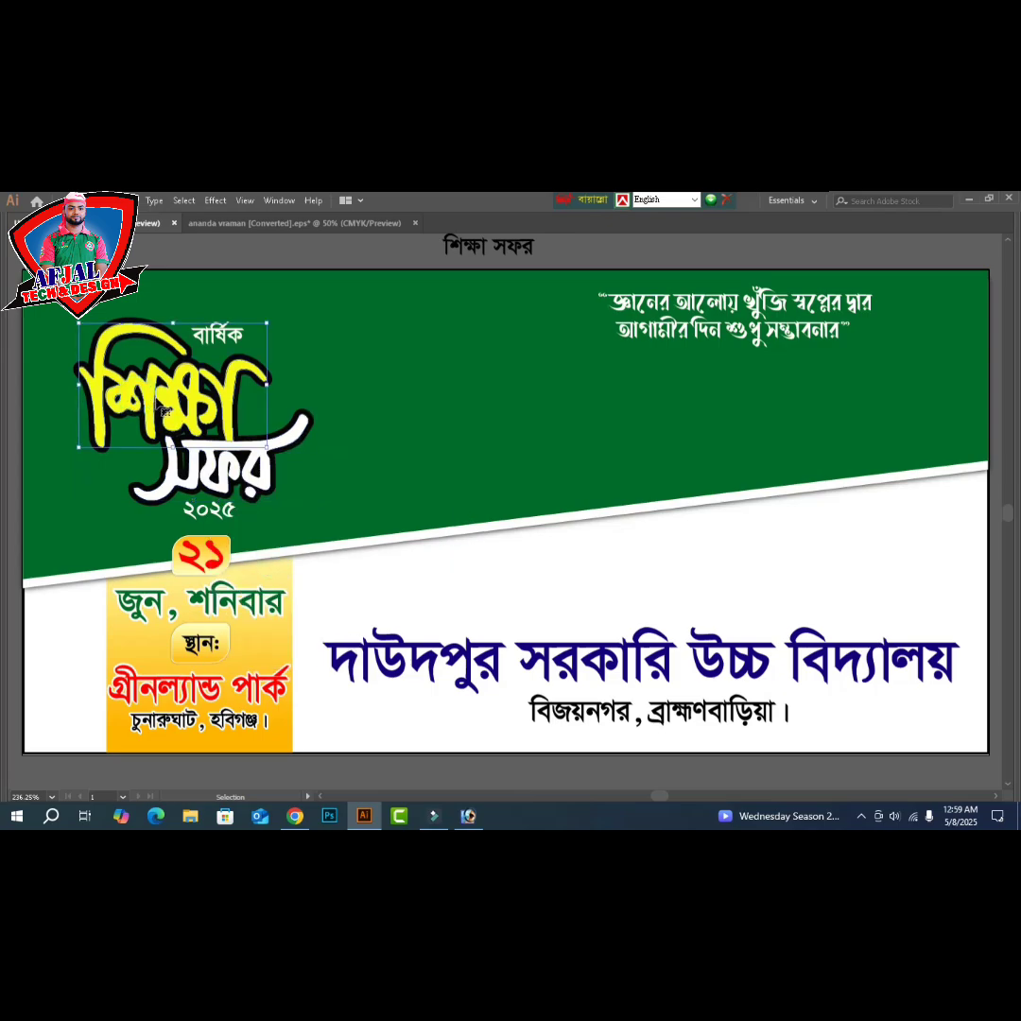
left_click(157, 402)
key("ctrl+x")
key("v")
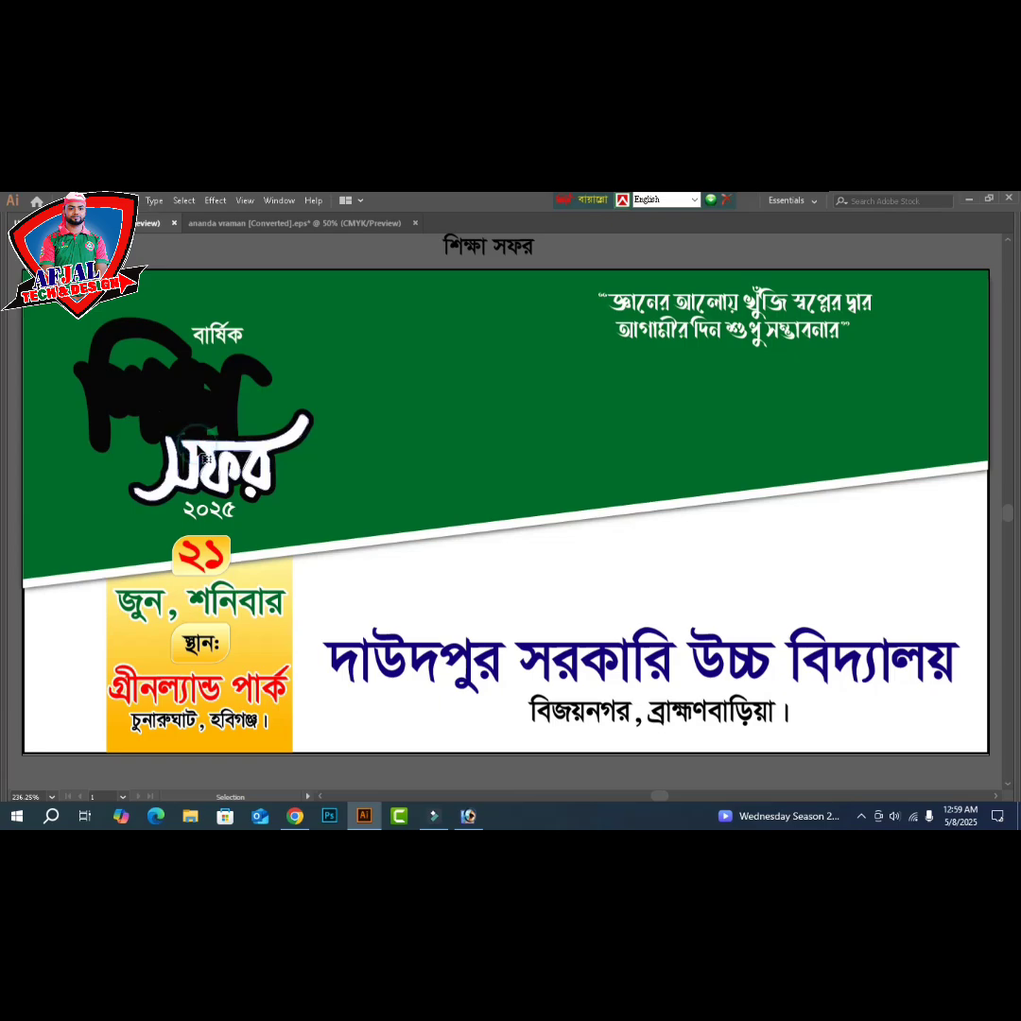
- Recolour the white word "সফর" pure yellow with Y at 100% and hide it
key("Tab")
left_click_drag(864, 387, 900, 384)
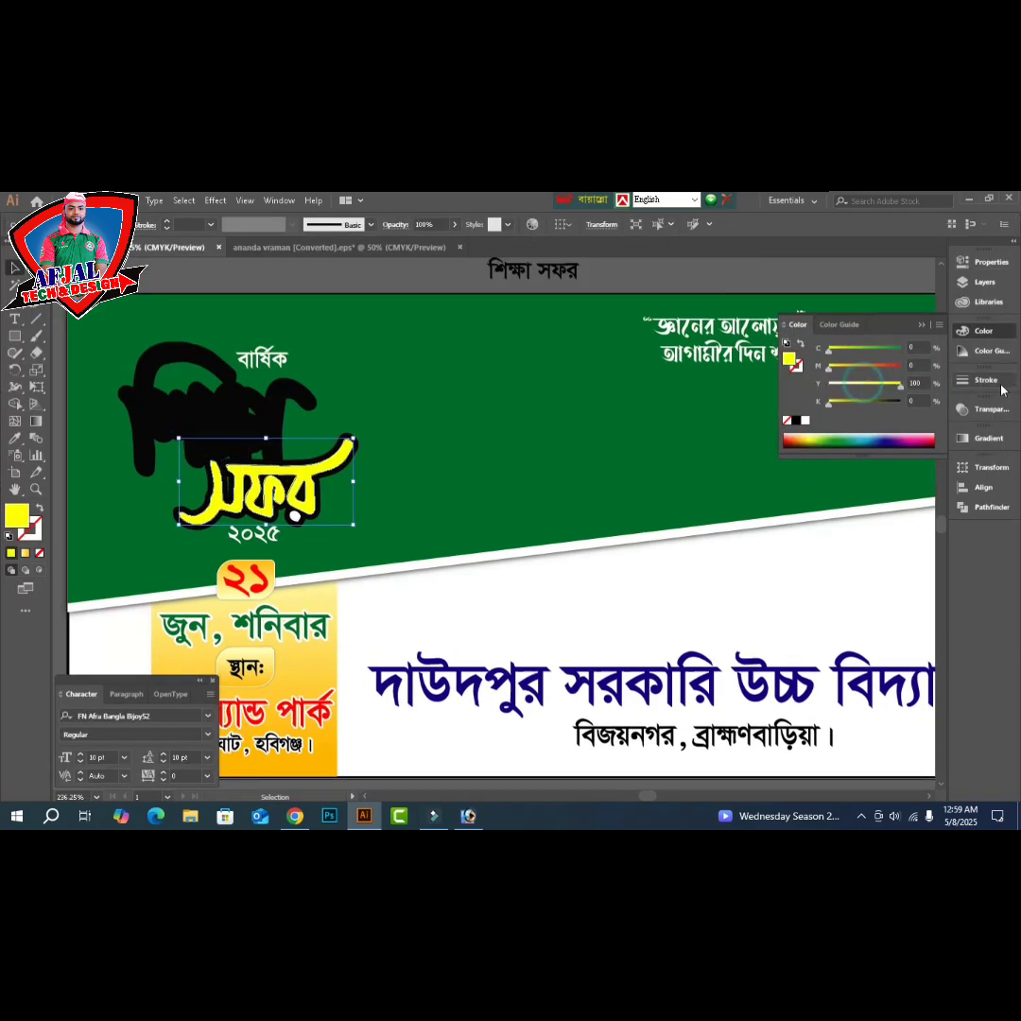
left_click(654, 401)
left_click(219, 455)
key("ctrl+x")
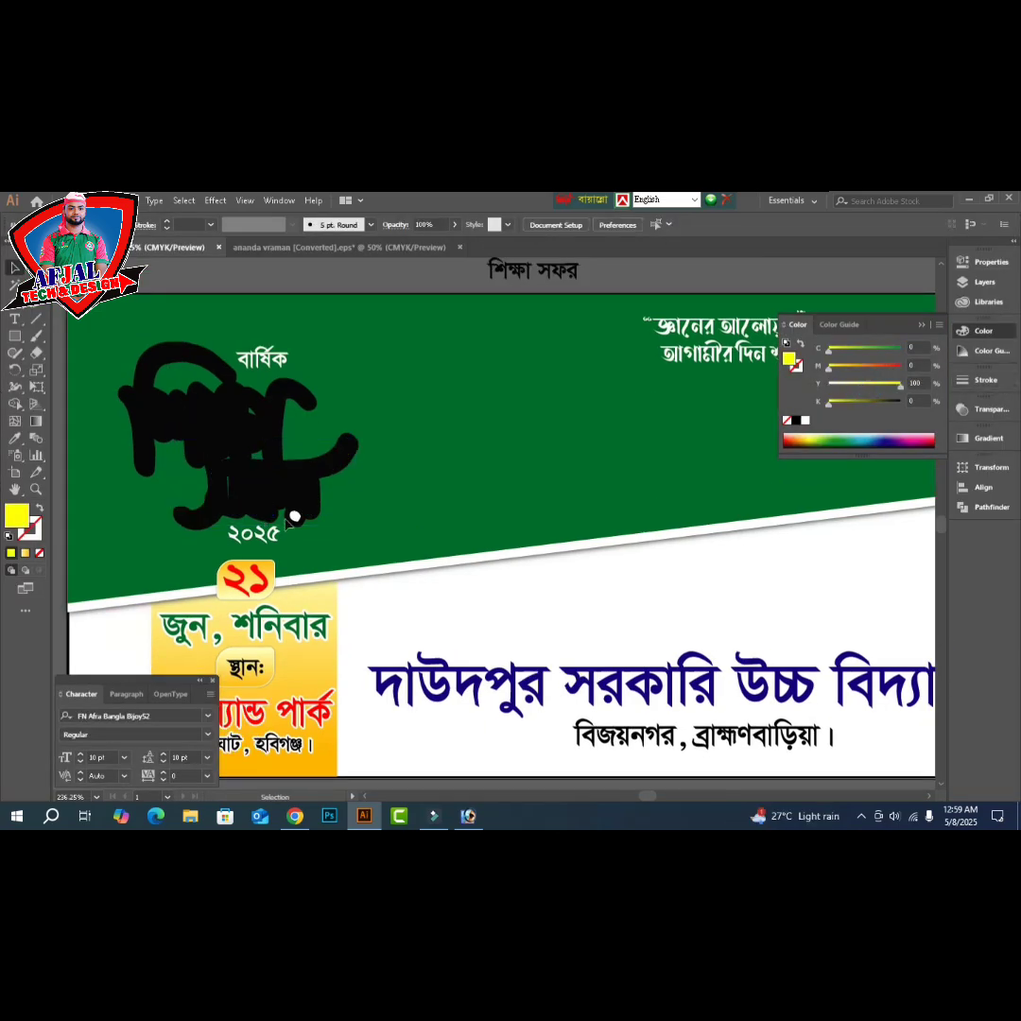
- Fill the small white dot of the letter "র" with 100% yellow and hide it
left_click(295, 518)
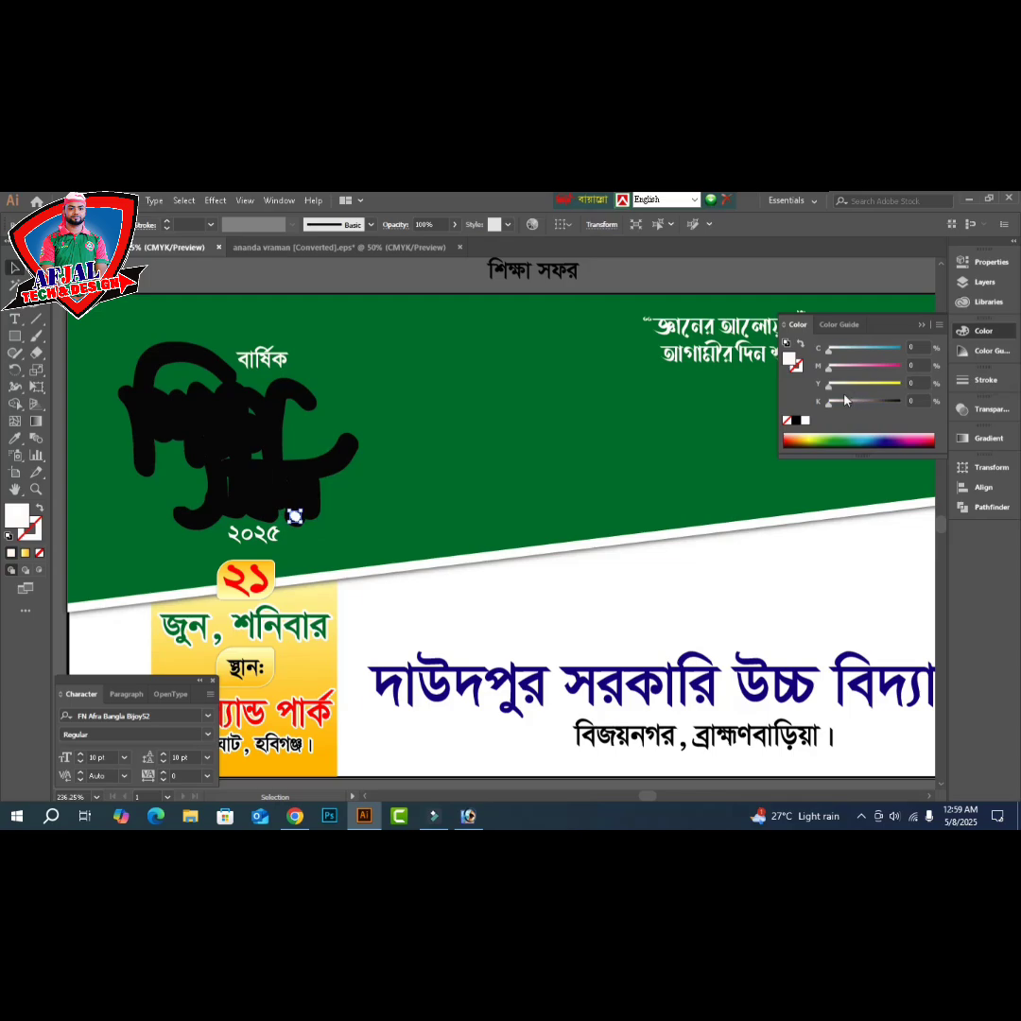
left_click_drag(870, 388, 964, 385)
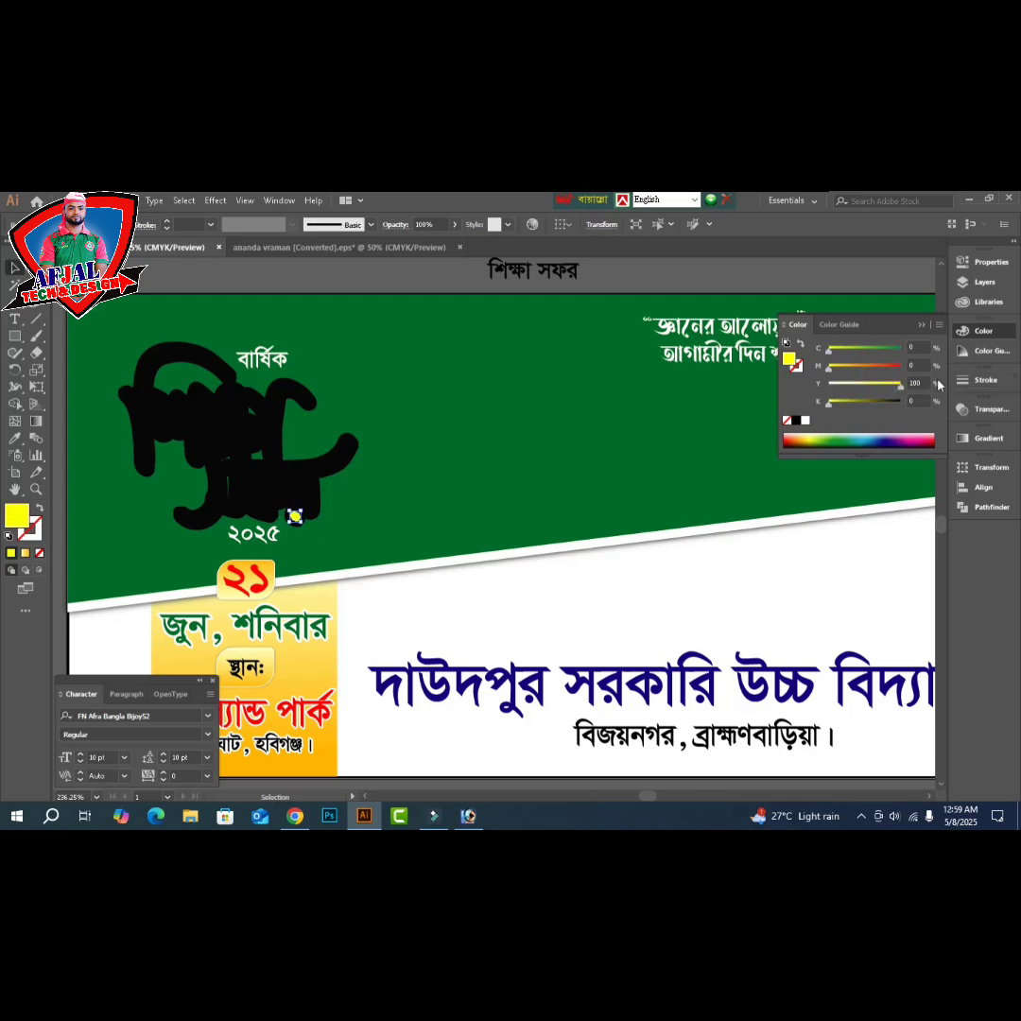
key("ctrl+3")
- Thicken the stroke of the black outline behind the title lettering to 10 pt
left_click(270, 485)
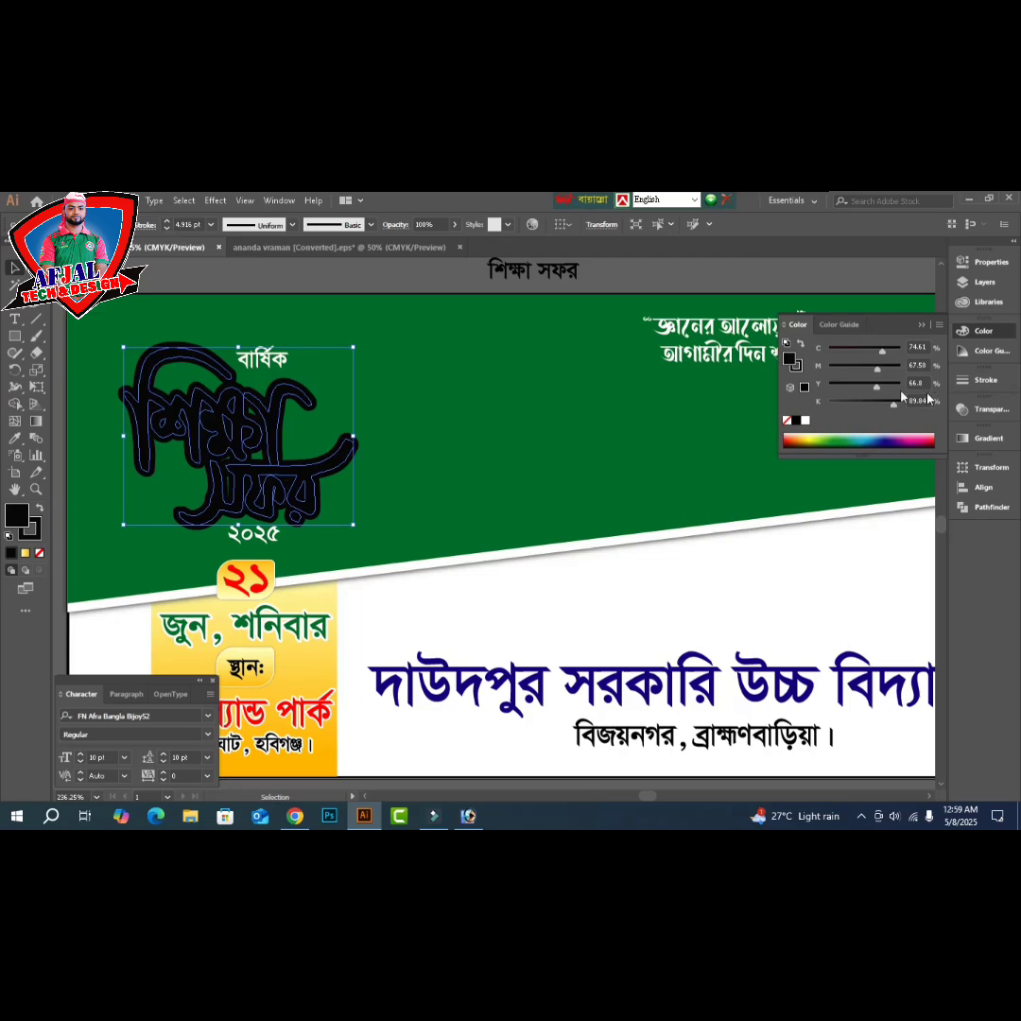
left_click(194, 225)
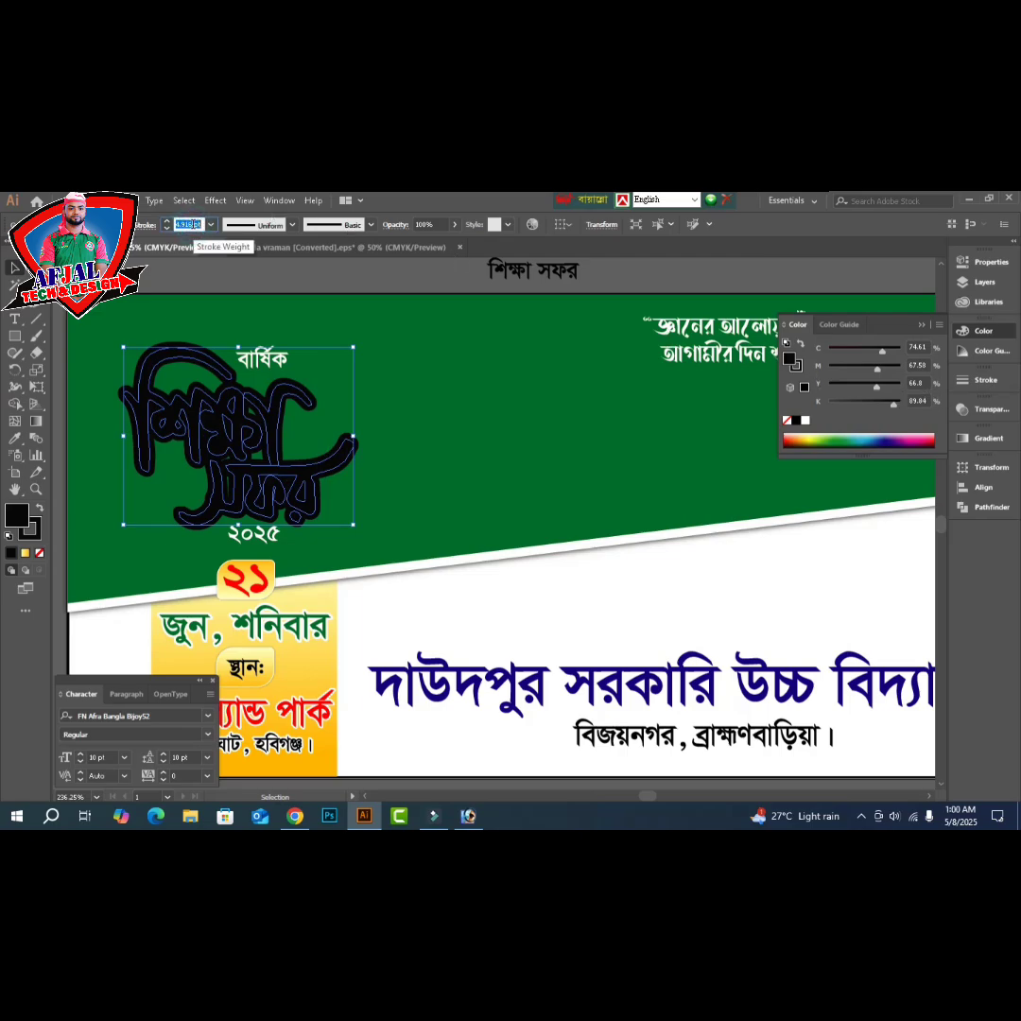
key("Up")
key("Up")
key("Up")
key("Up")
key("Up")
key("Up")
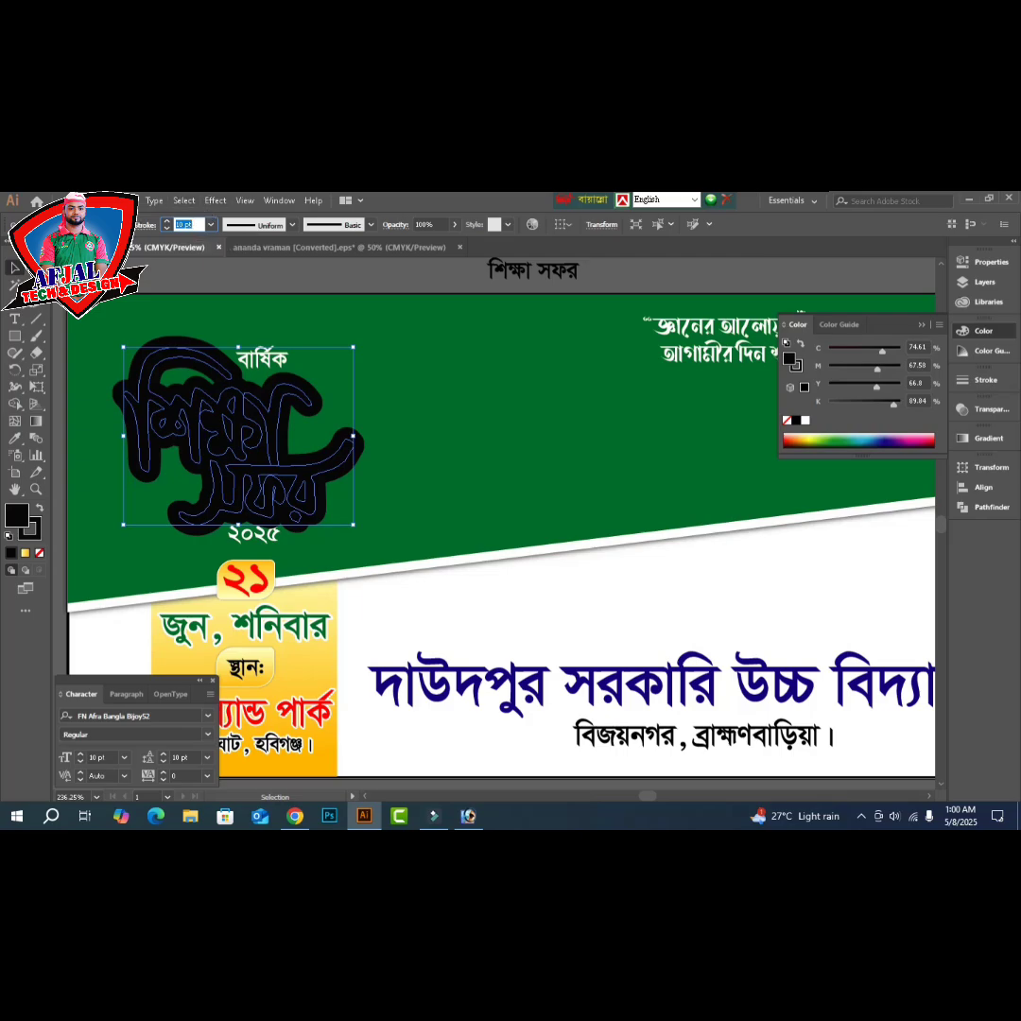
left_click(147, 225)
- Recolour both the fill and stroke of the title outline dark green with C 100, M 40, Y 100, K 0
double_click(927, 347)
type("100")
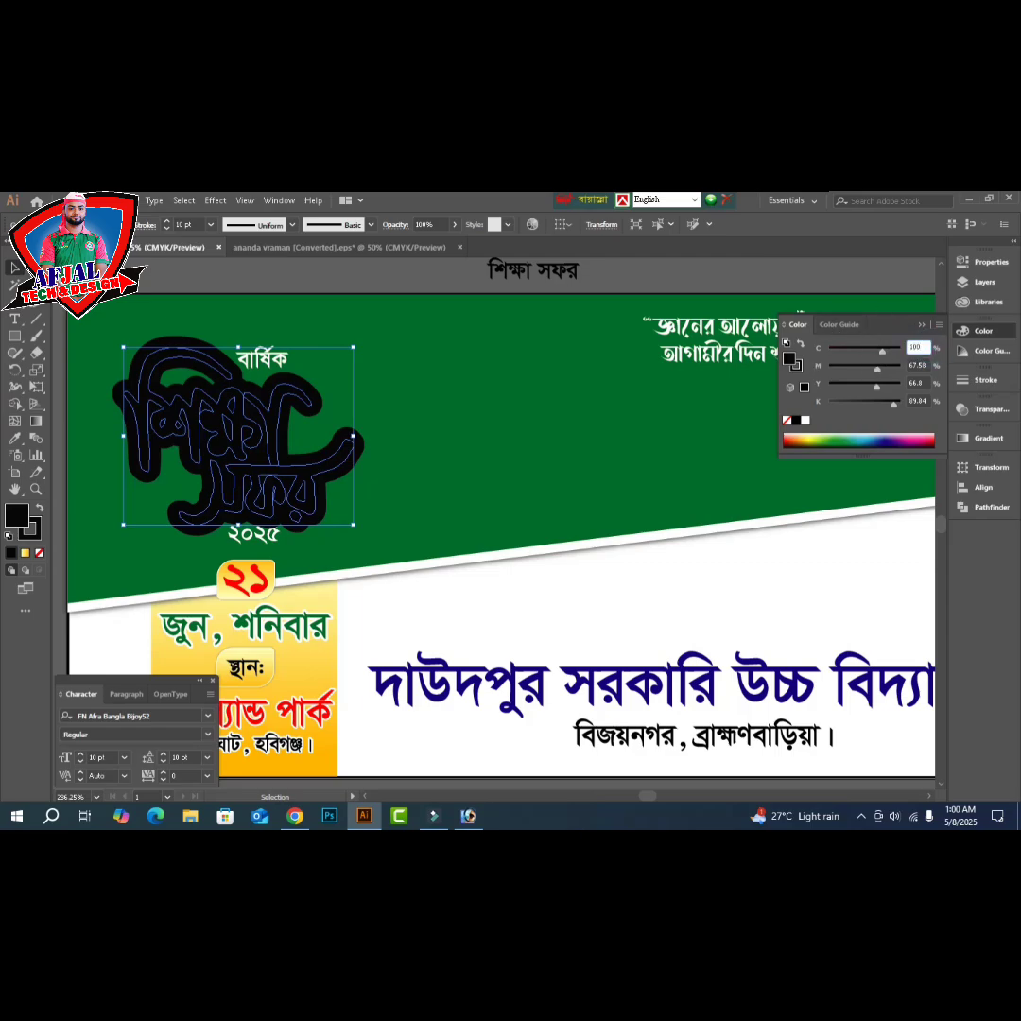
key("Tab")
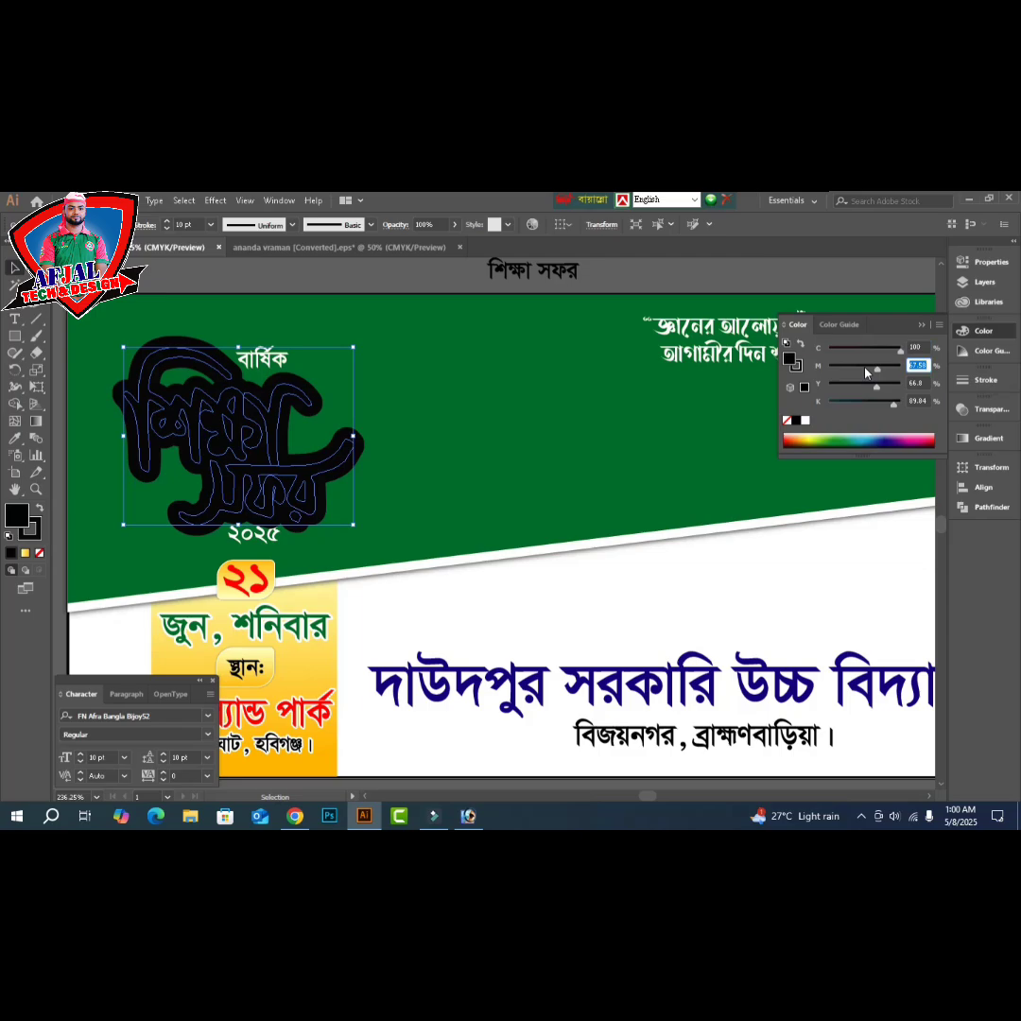
type("40")
key("Tab")
type("100")
key("Tab")
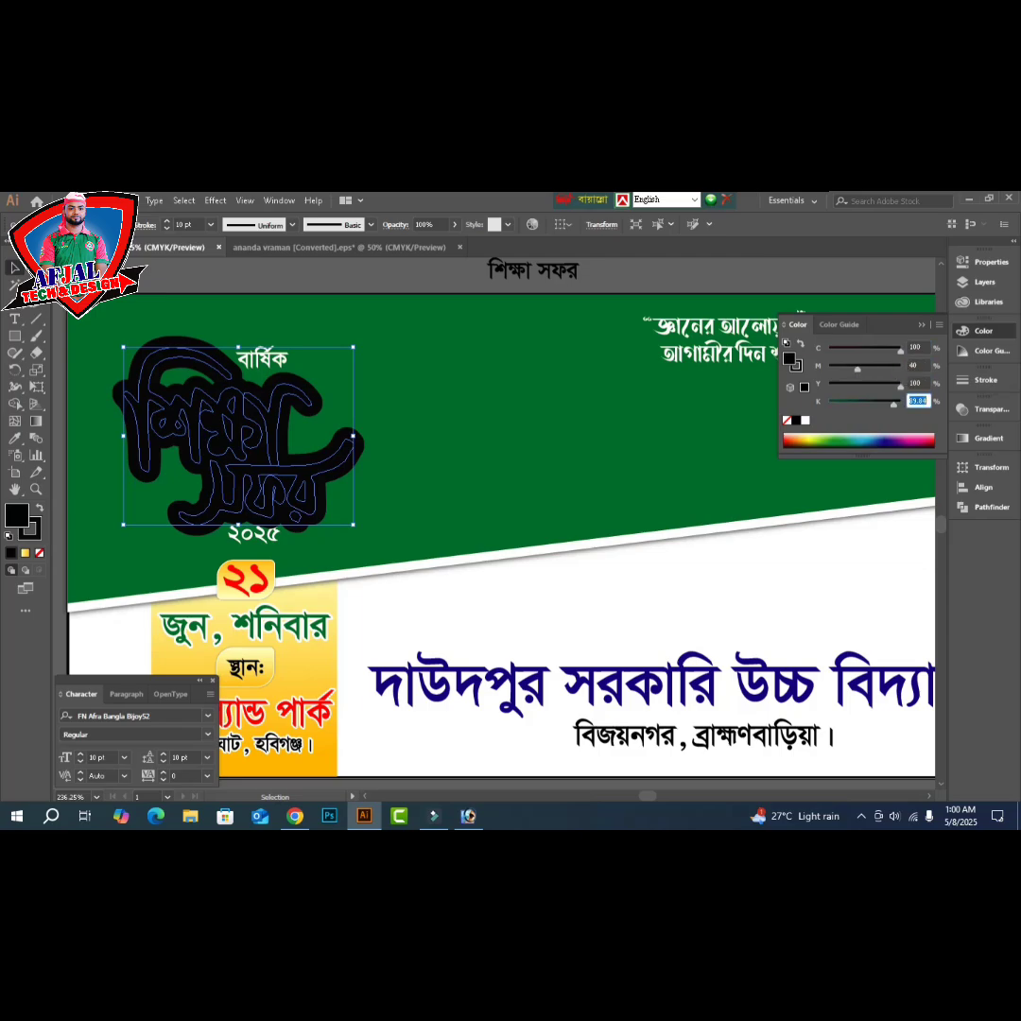
type("0")
key("Return")
key("Tab")
key("Tab")
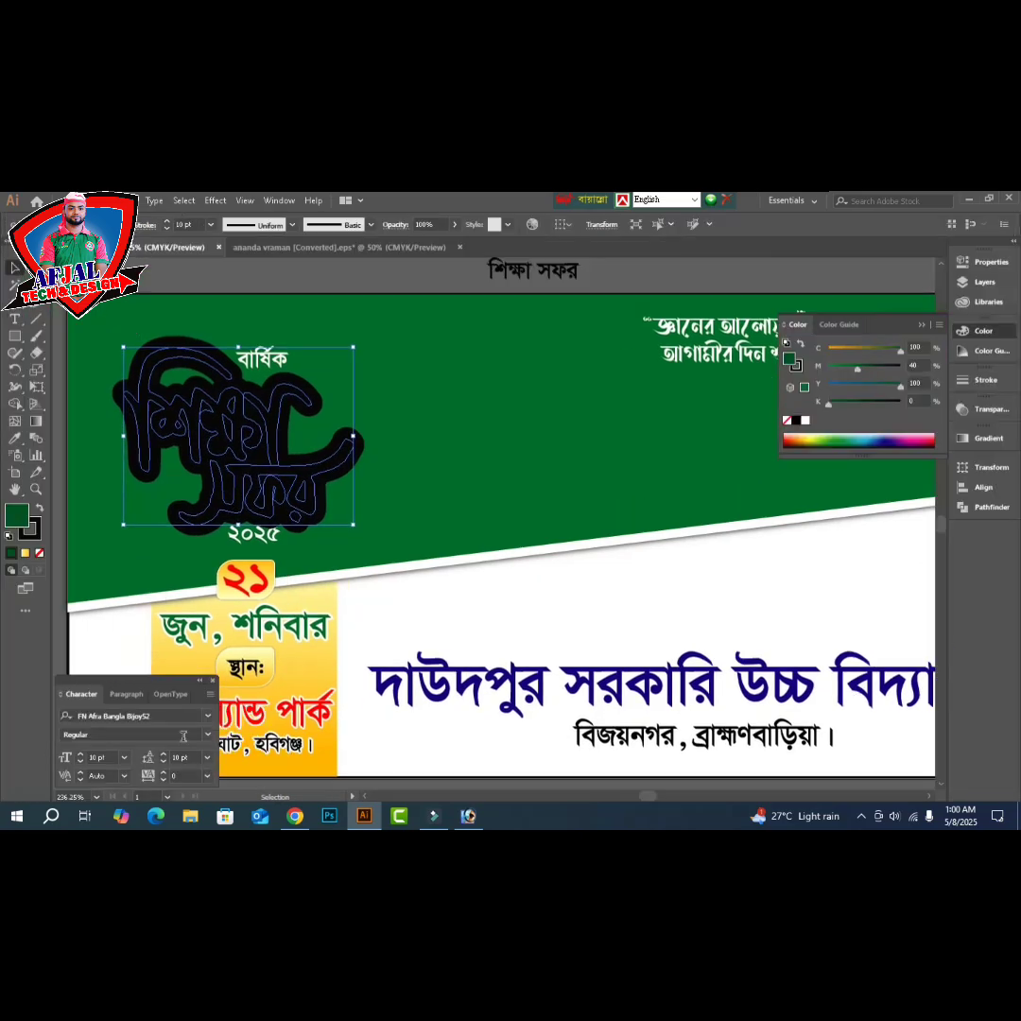
left_click_drag(19, 519, 35, 530)
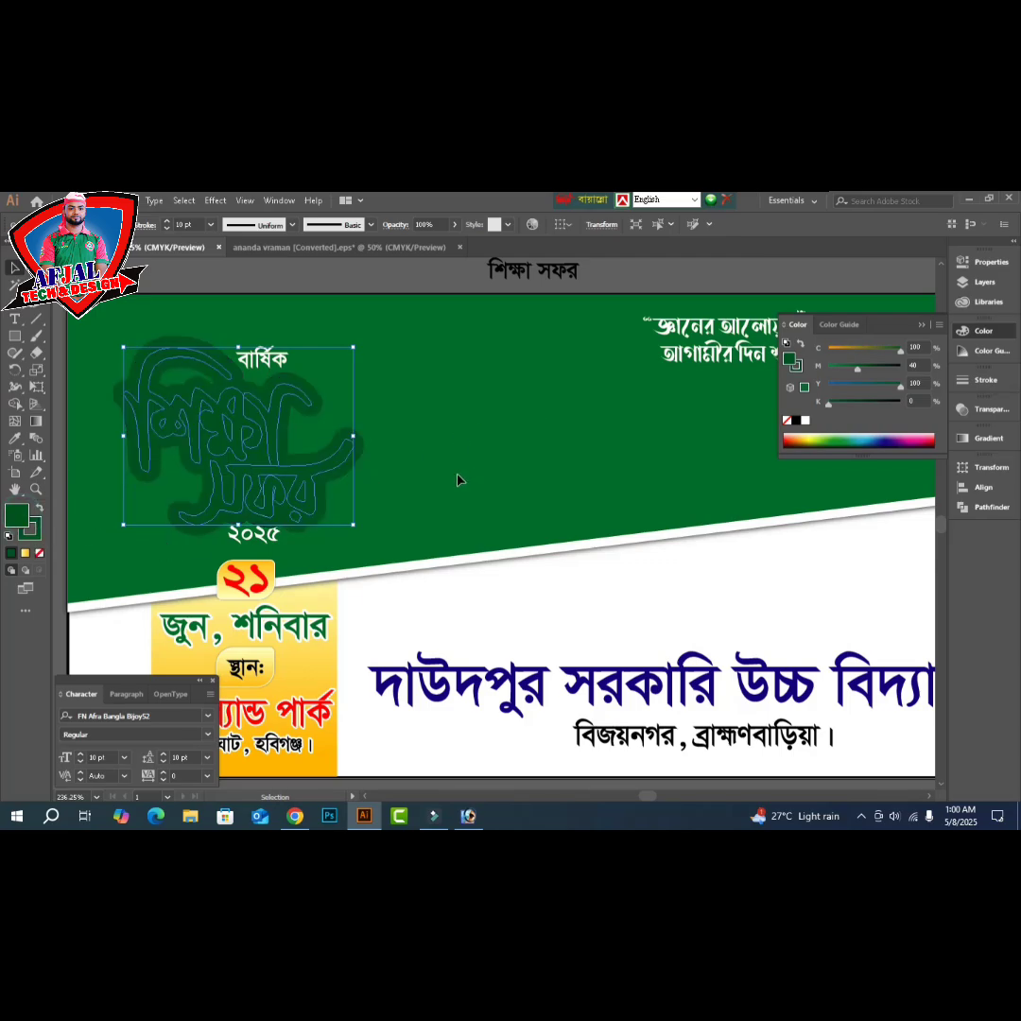
- Show all the hidden yellow lettering again and shift the year "২০২৫" slightly down and left, above the date badge
left_click(386, 282)
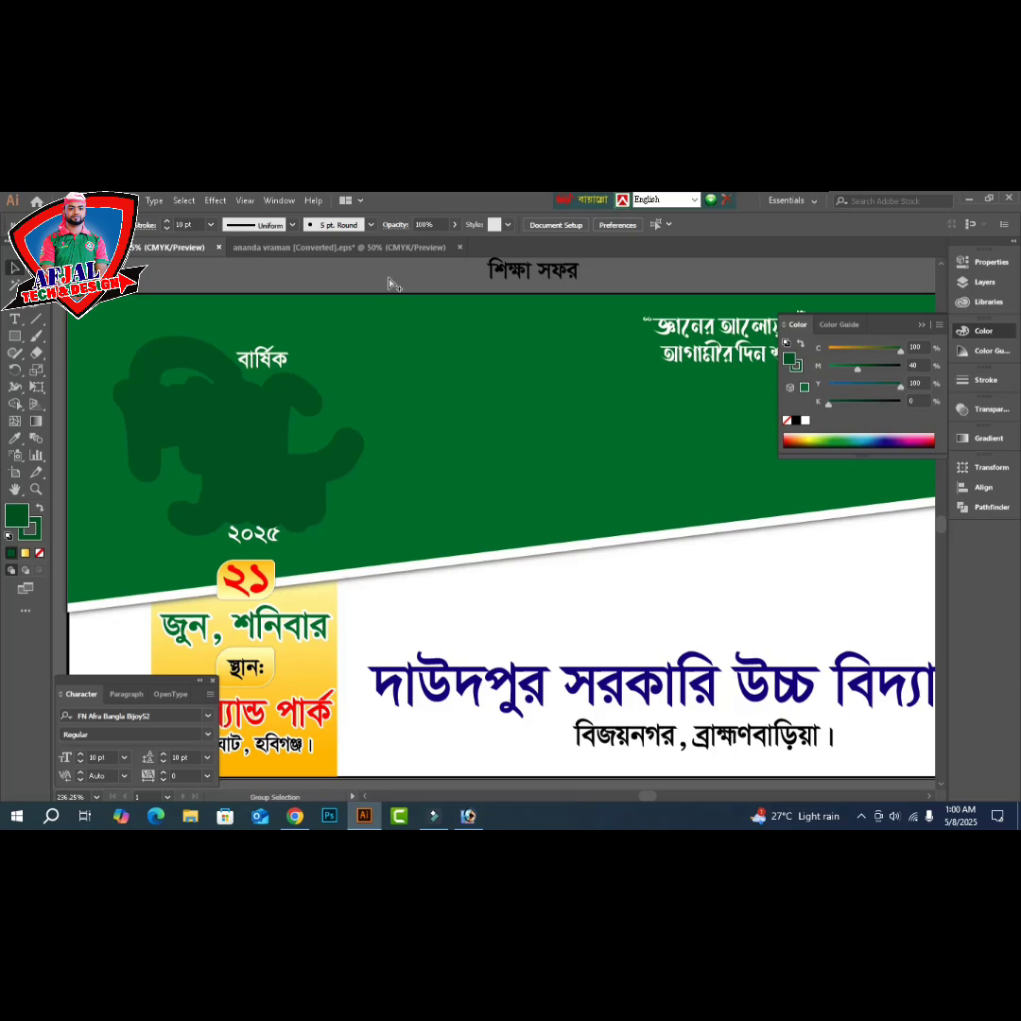
key("ctrl+alt+3")
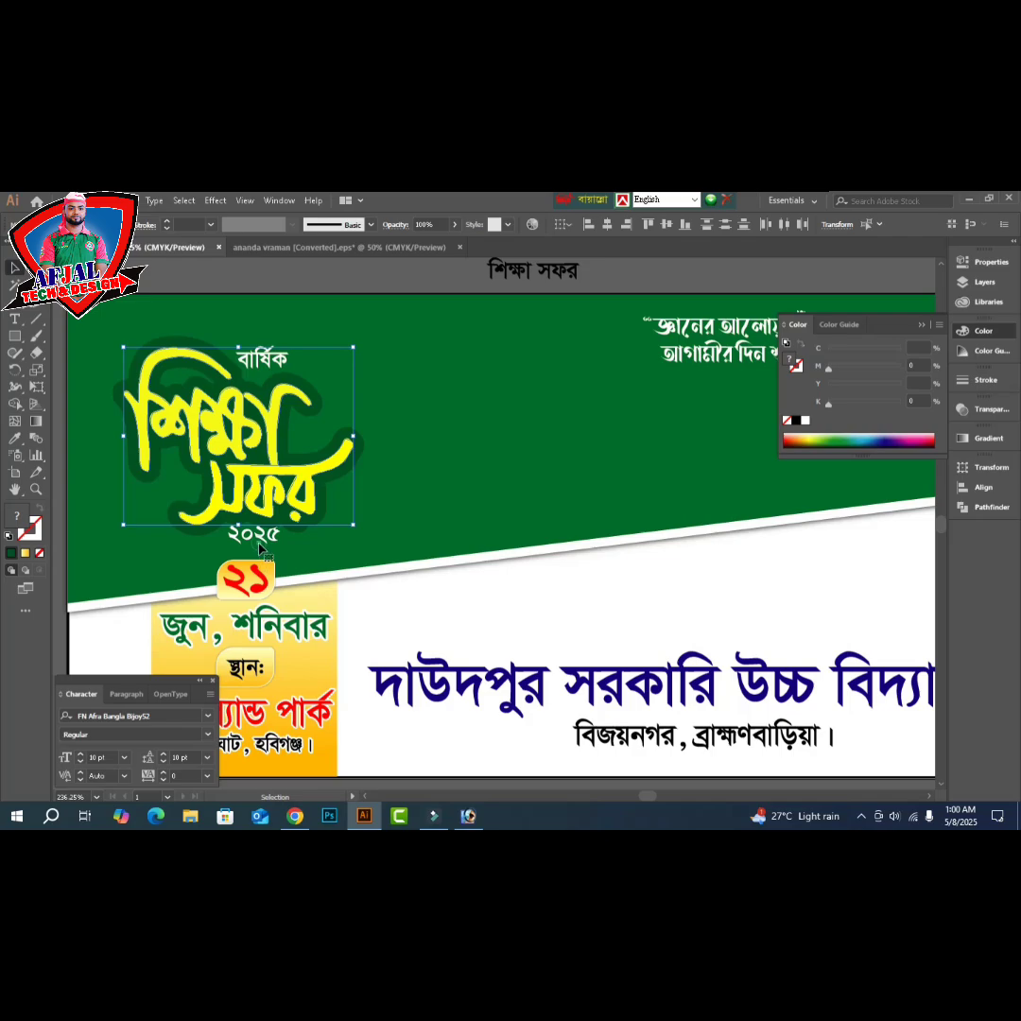
mouse_move(260, 546)
left_mouse_down()
mouse_move(289, 556)
mouse_move(171, 563)
mouse_move(244, 559)
left_mouse_up()
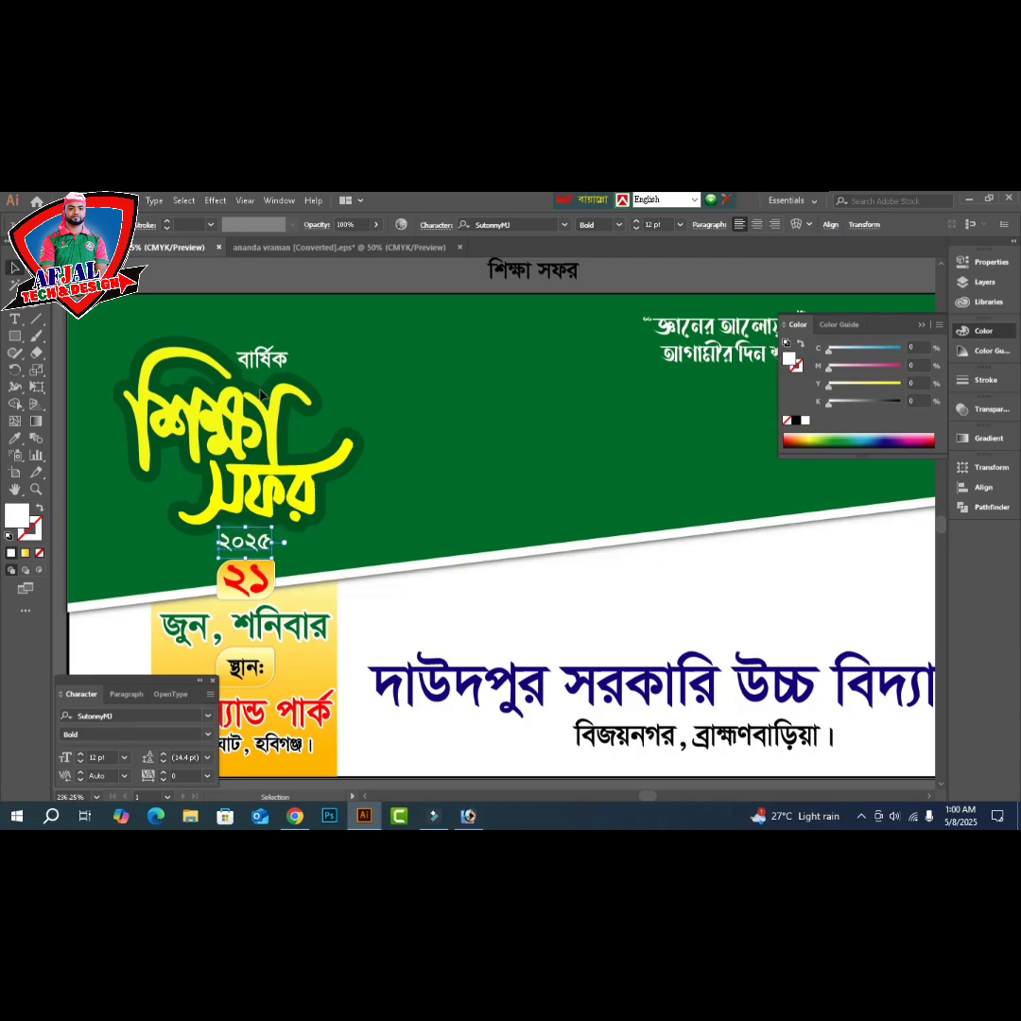
- Place the word "বার্ষিক" inside the yellow arch of "শিক্ষা" and scale it down to 11.2 pt so it fits
left_click_drag(267, 370, 185, 380)
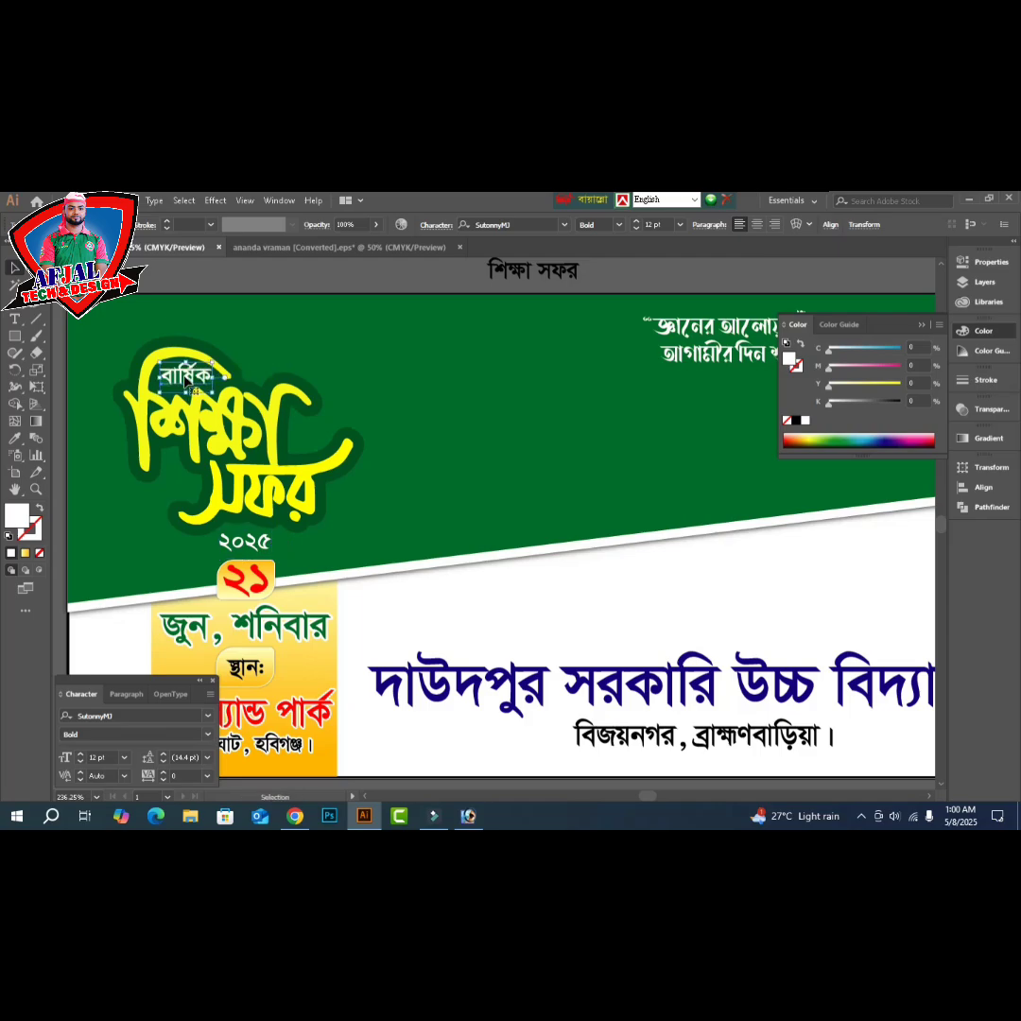
left_click_drag(94, 333, 245, 391)
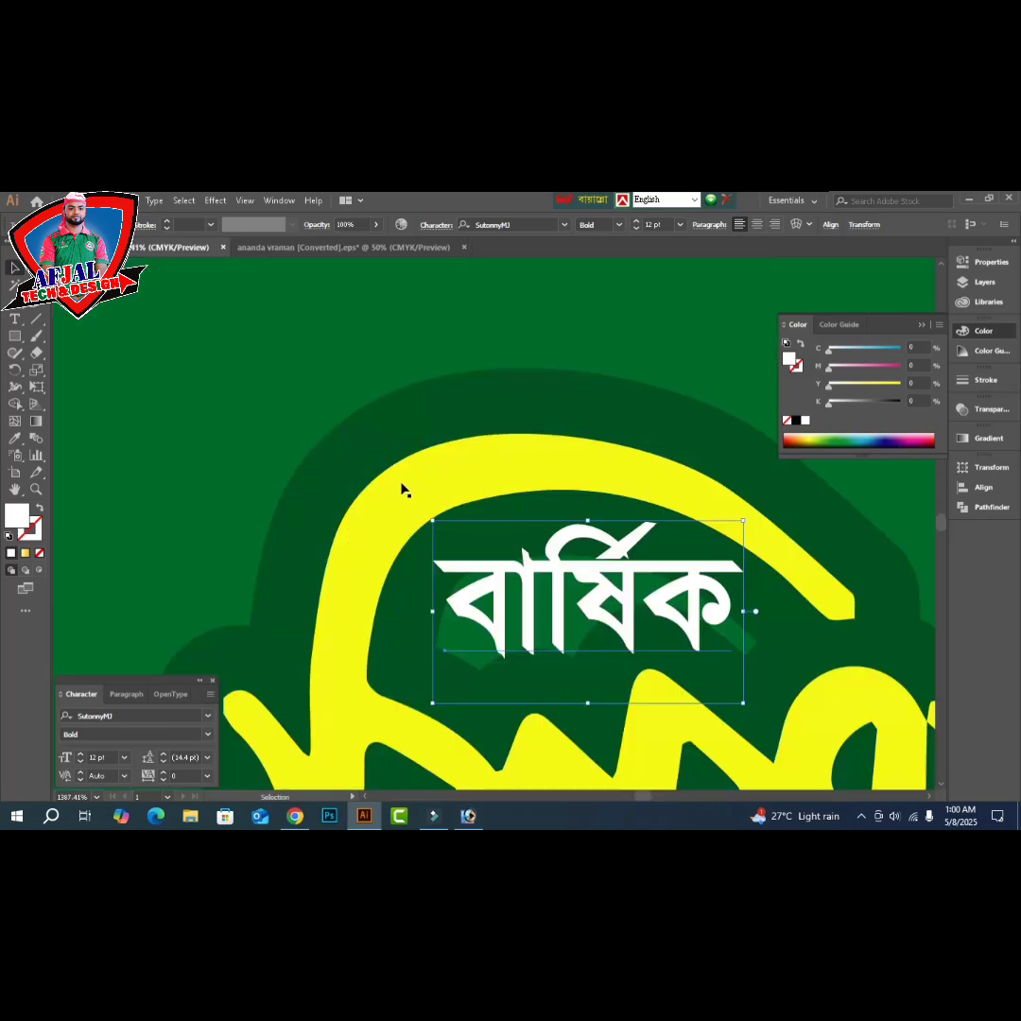
left_click_drag(608, 603, 585, 600)
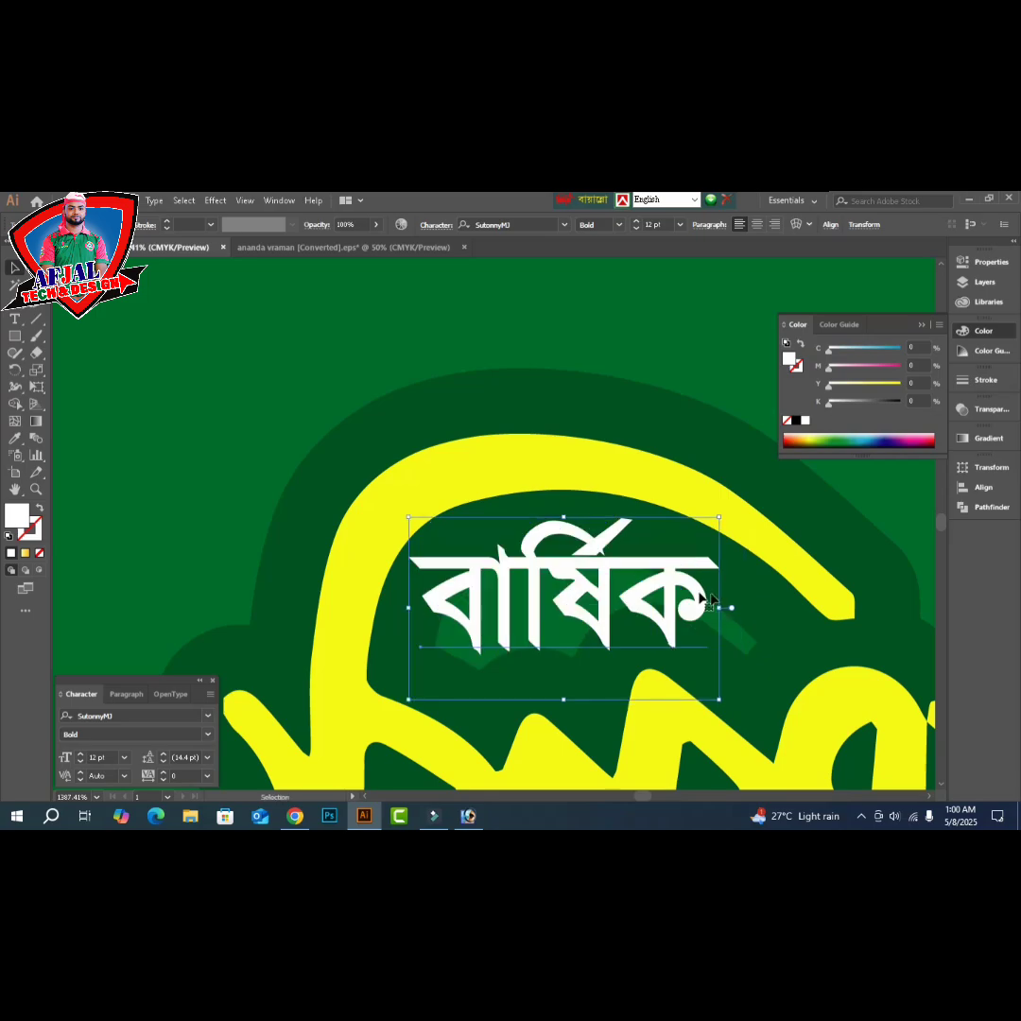
left_click_drag(721, 610, 700, 608)
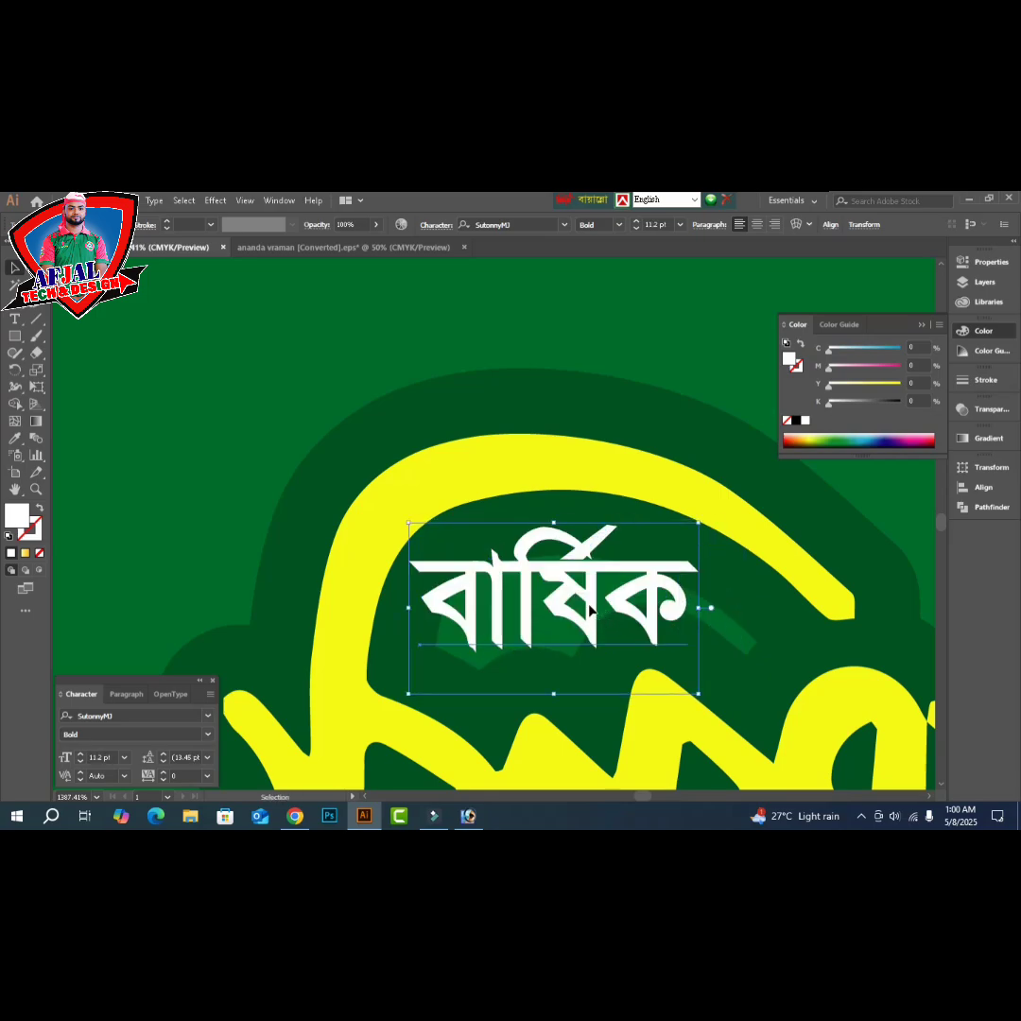
left_click_drag(587, 605, 596, 608)
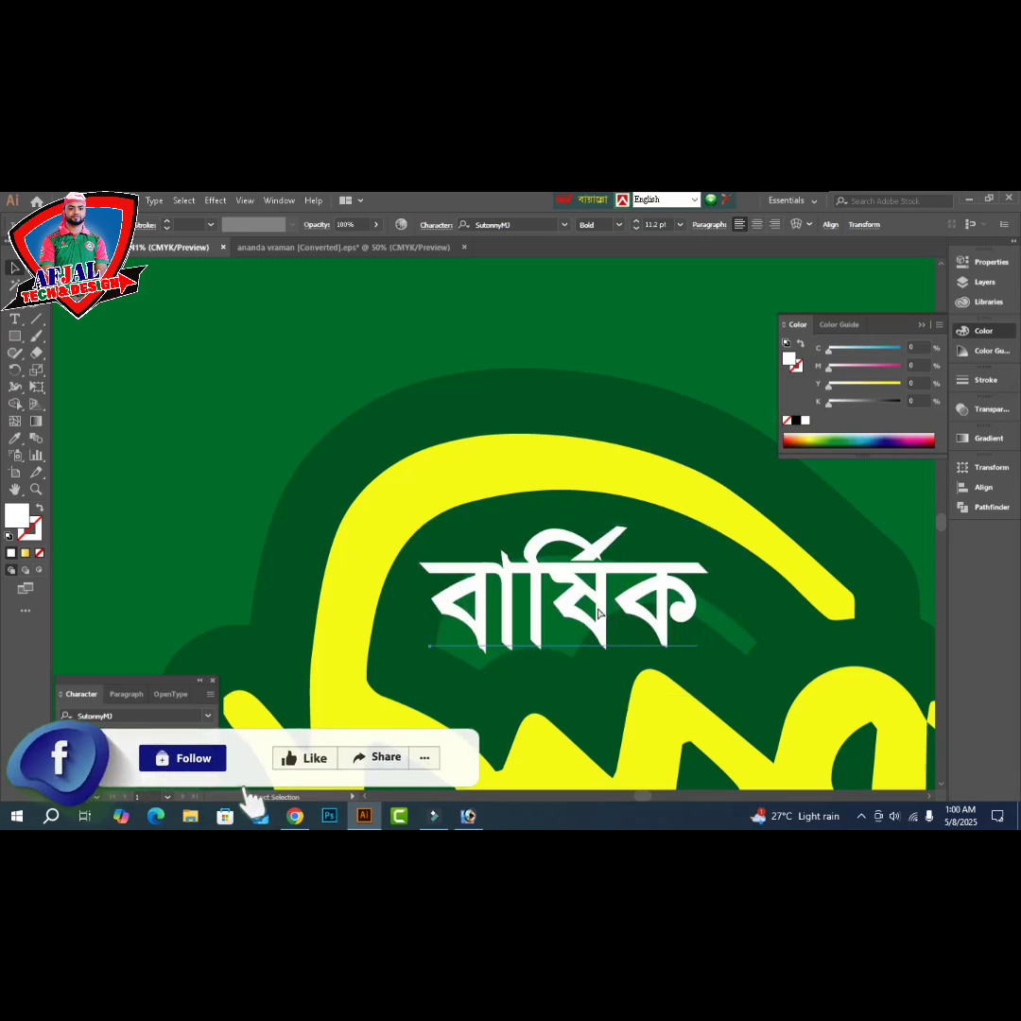
- Add a 2 pt dark green stroke to the word "বার্ষিক" and check it in the whole banner
key("v")
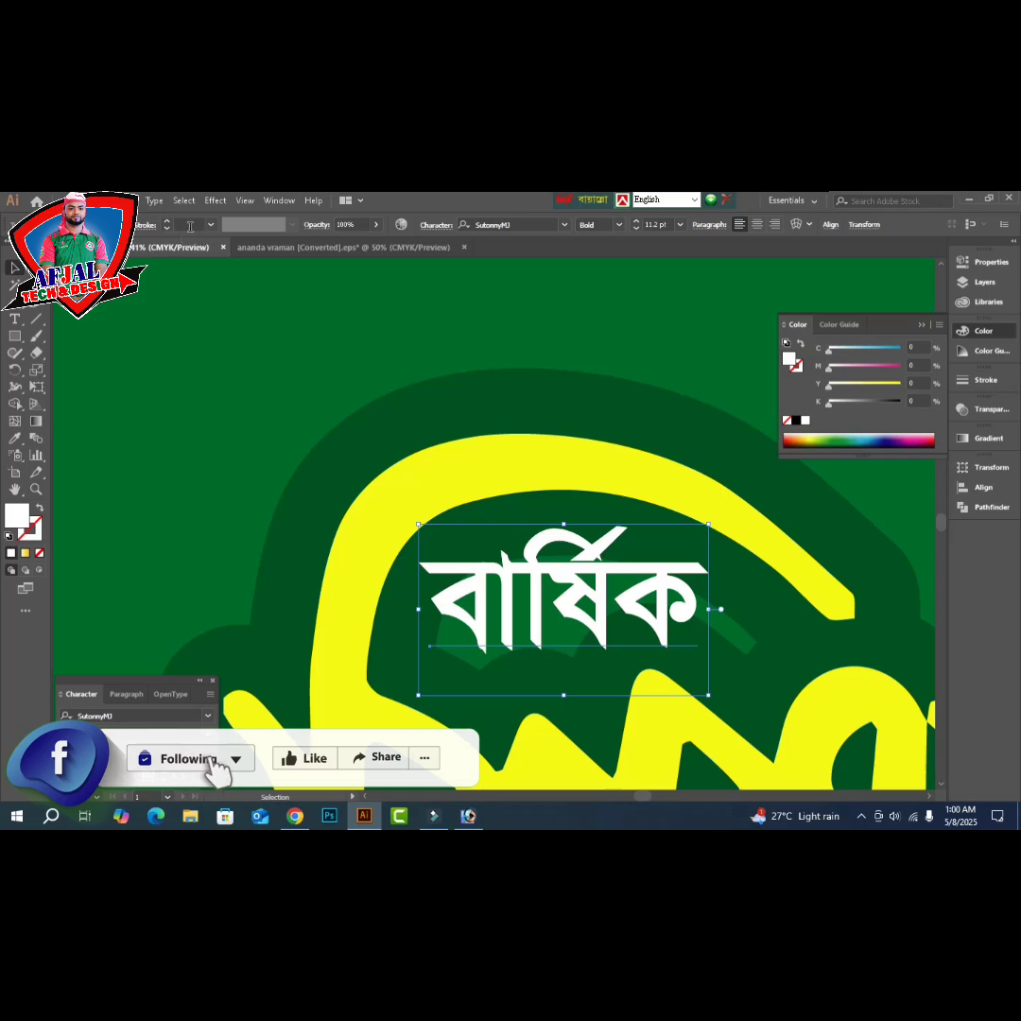
type("2")
key("Return")
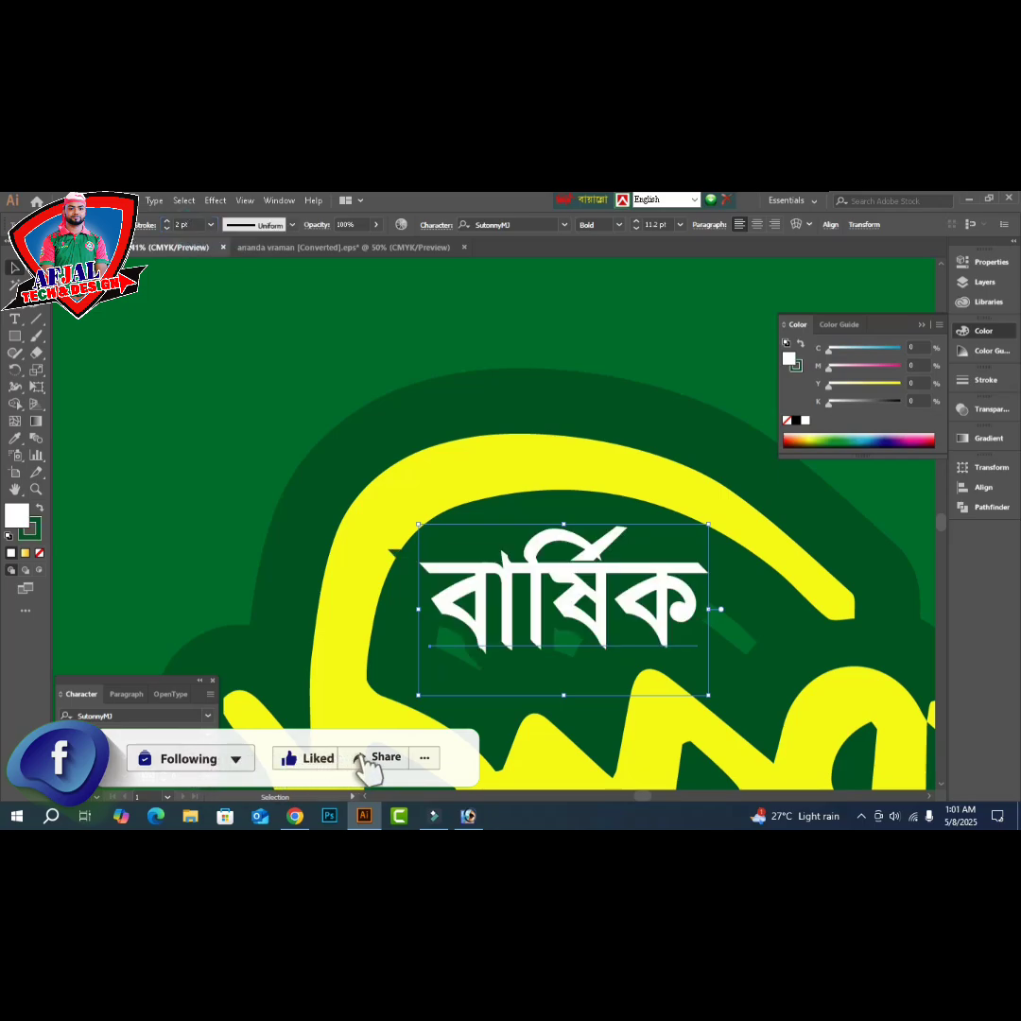
left_click(148, 225)
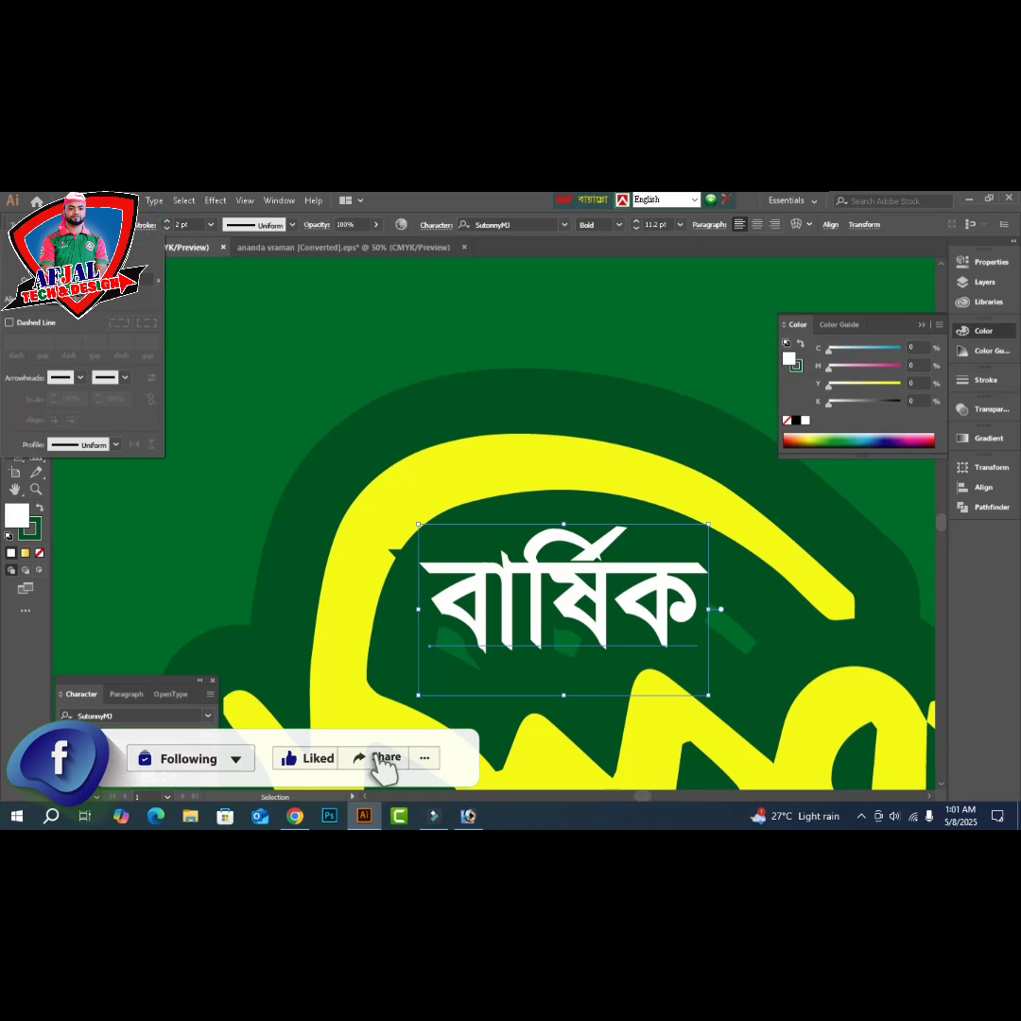
left_click(146, 225)
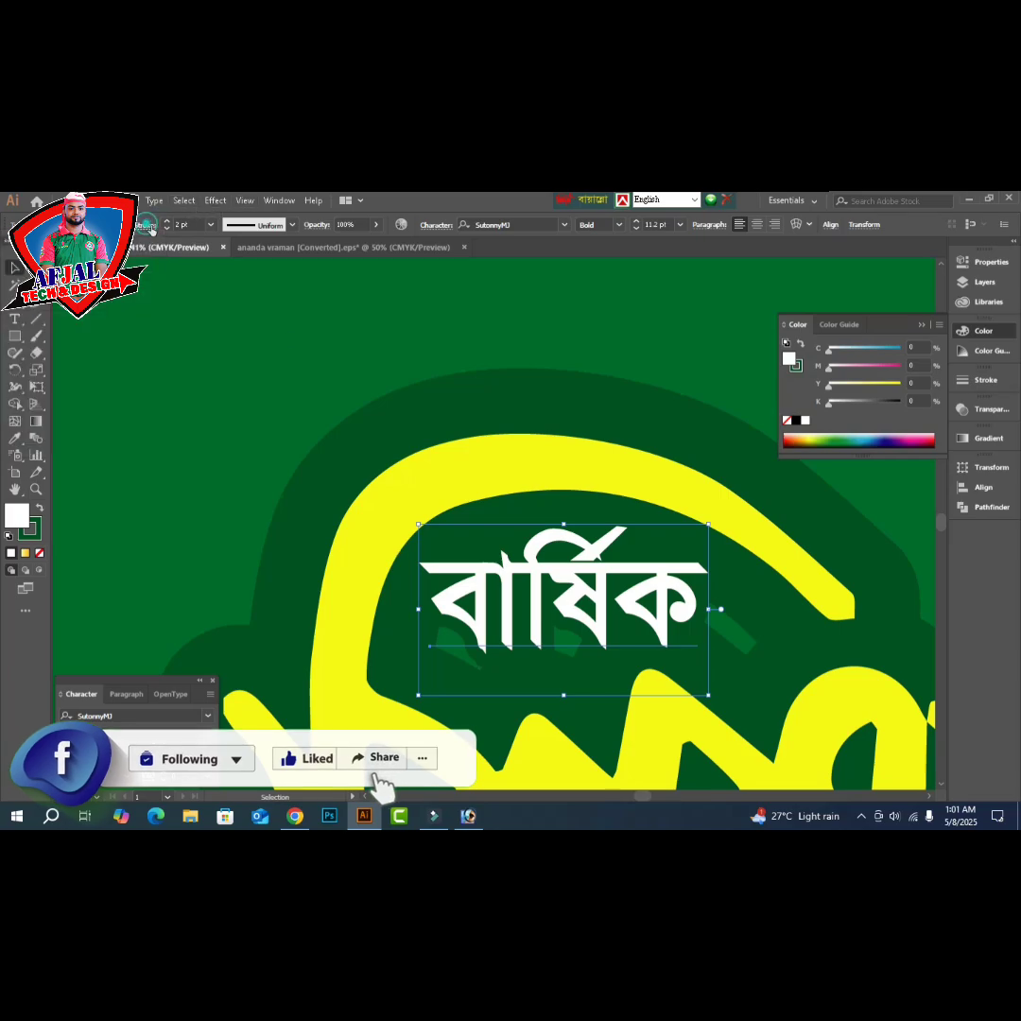
key("Tab")
left_click(358, 357)
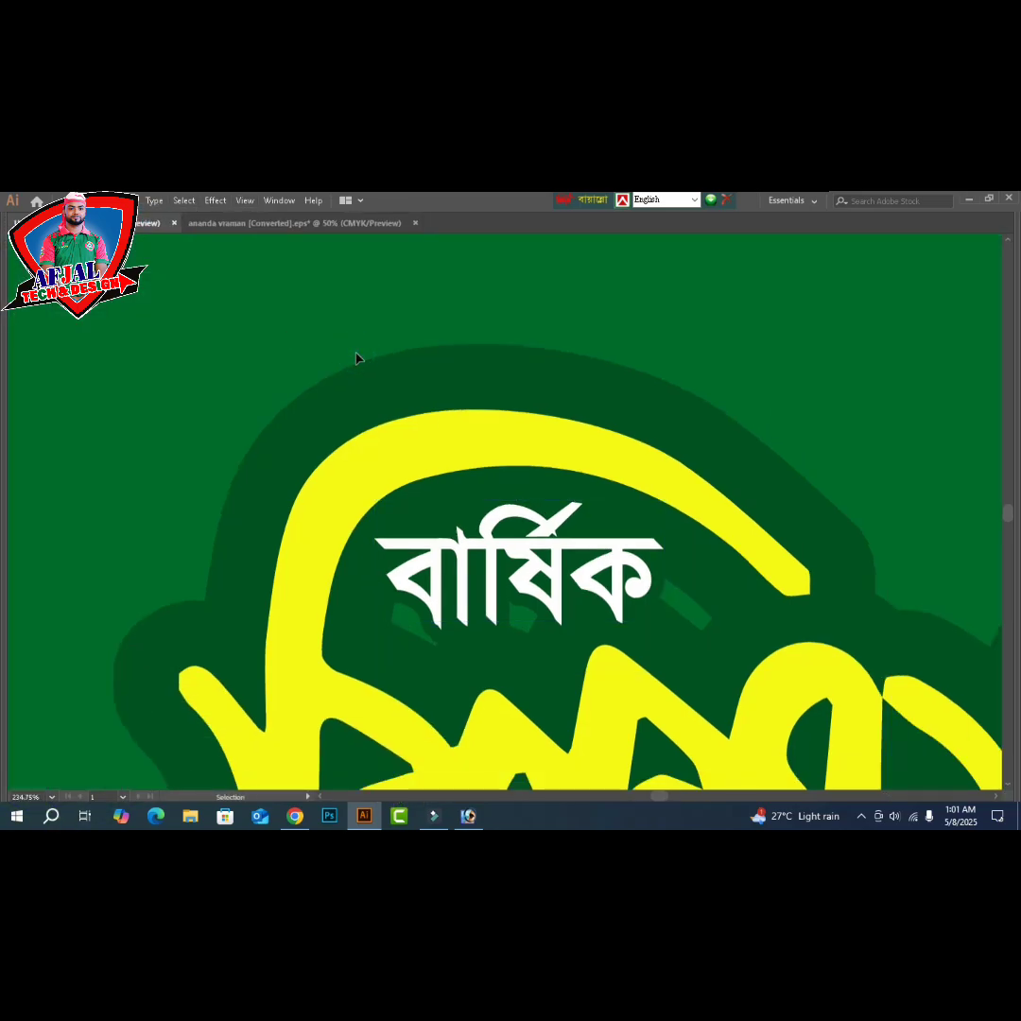
key("ctrl+0")
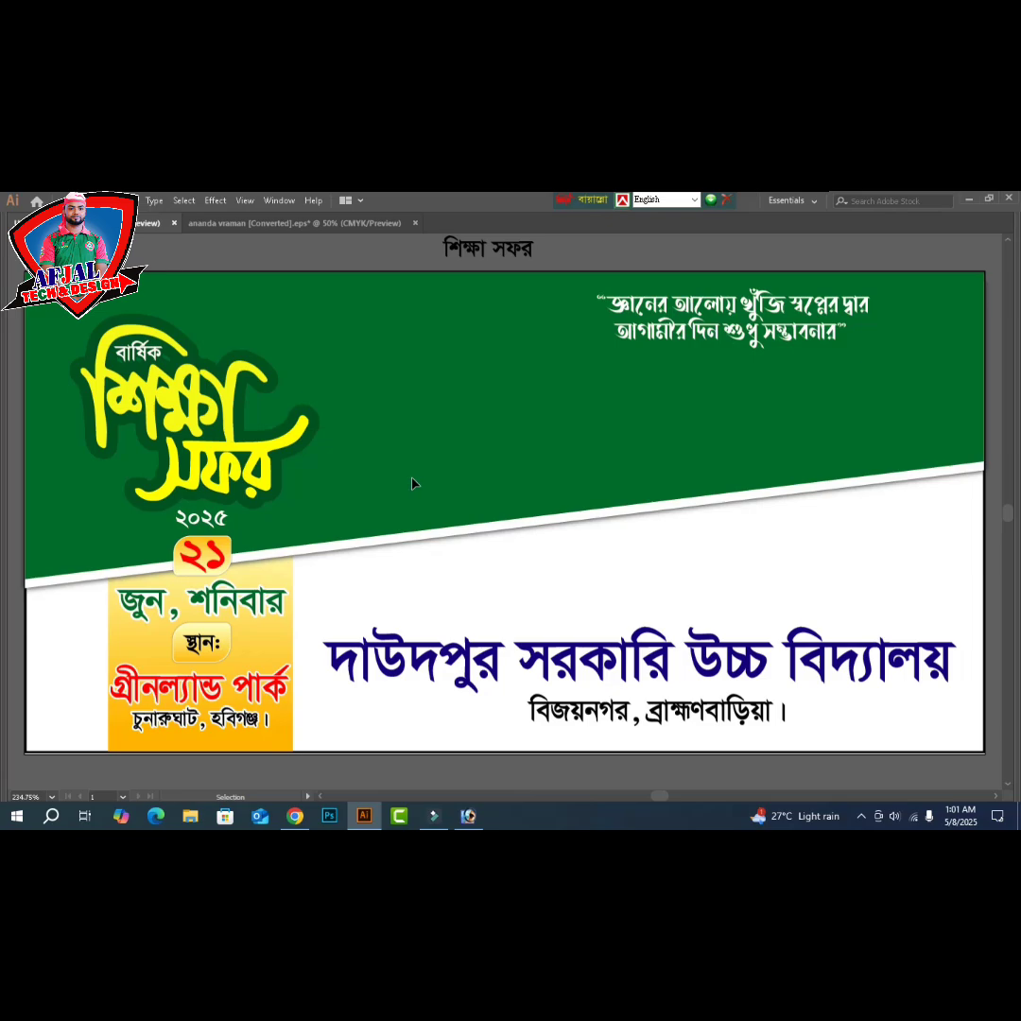
- Draw an upright white rectangle across the slanted band in the middle of the banner and stretch it slightly taller
key("m")
left_click_drag(520, 407, 688, 596)
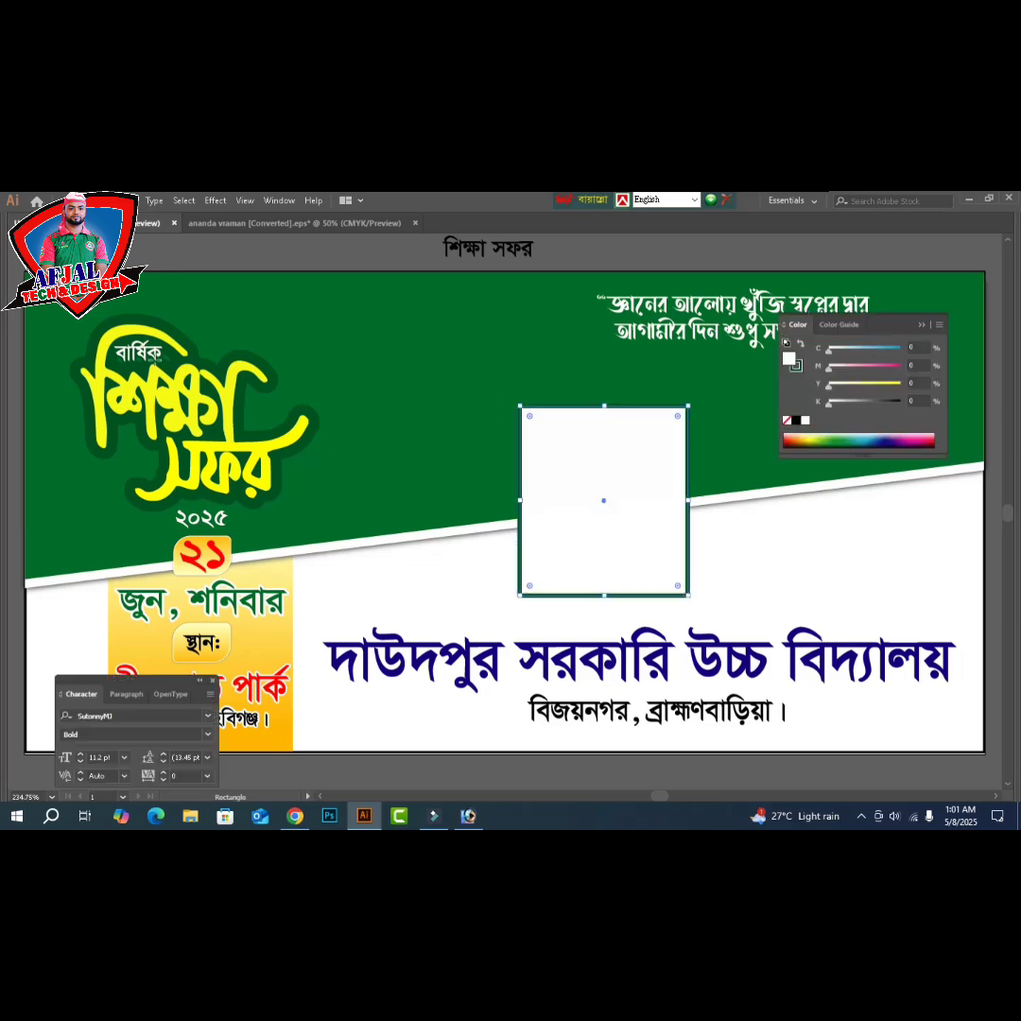
key("Tab")
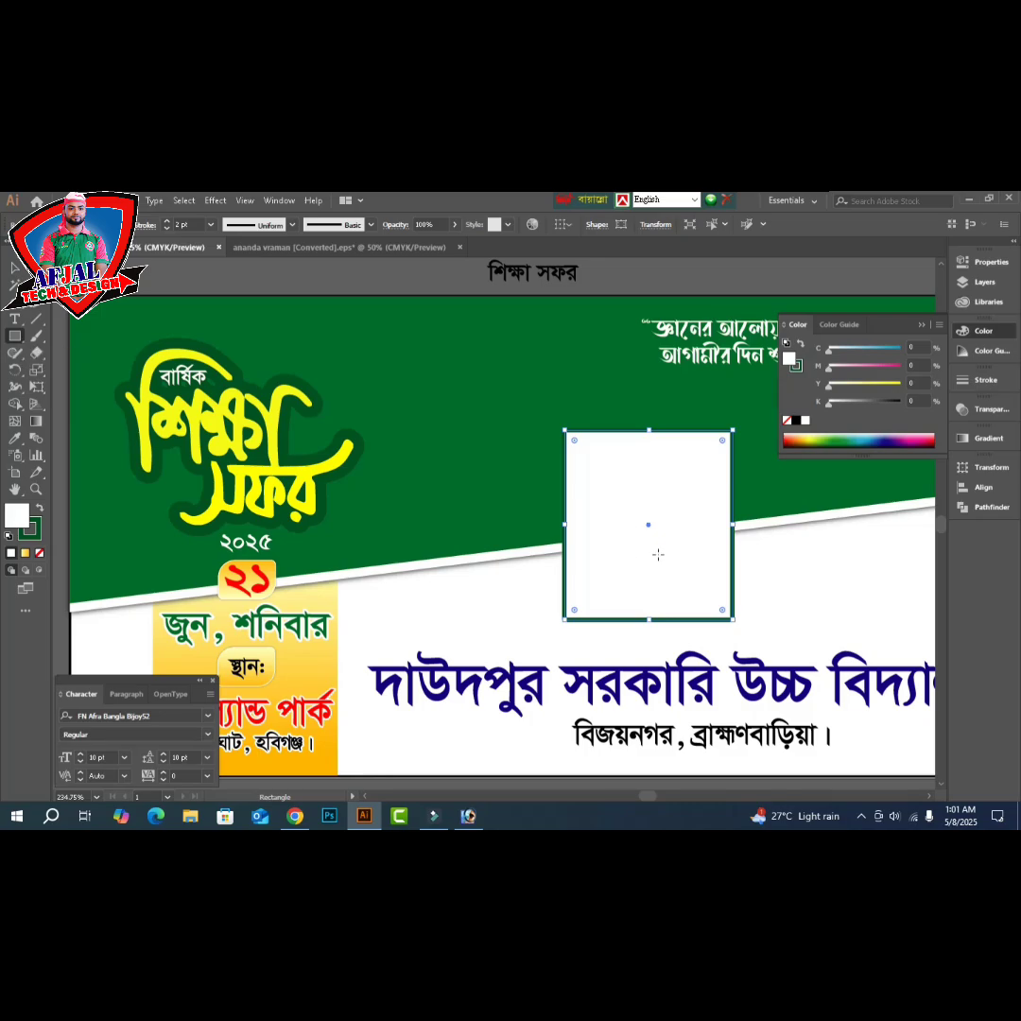
key("v")
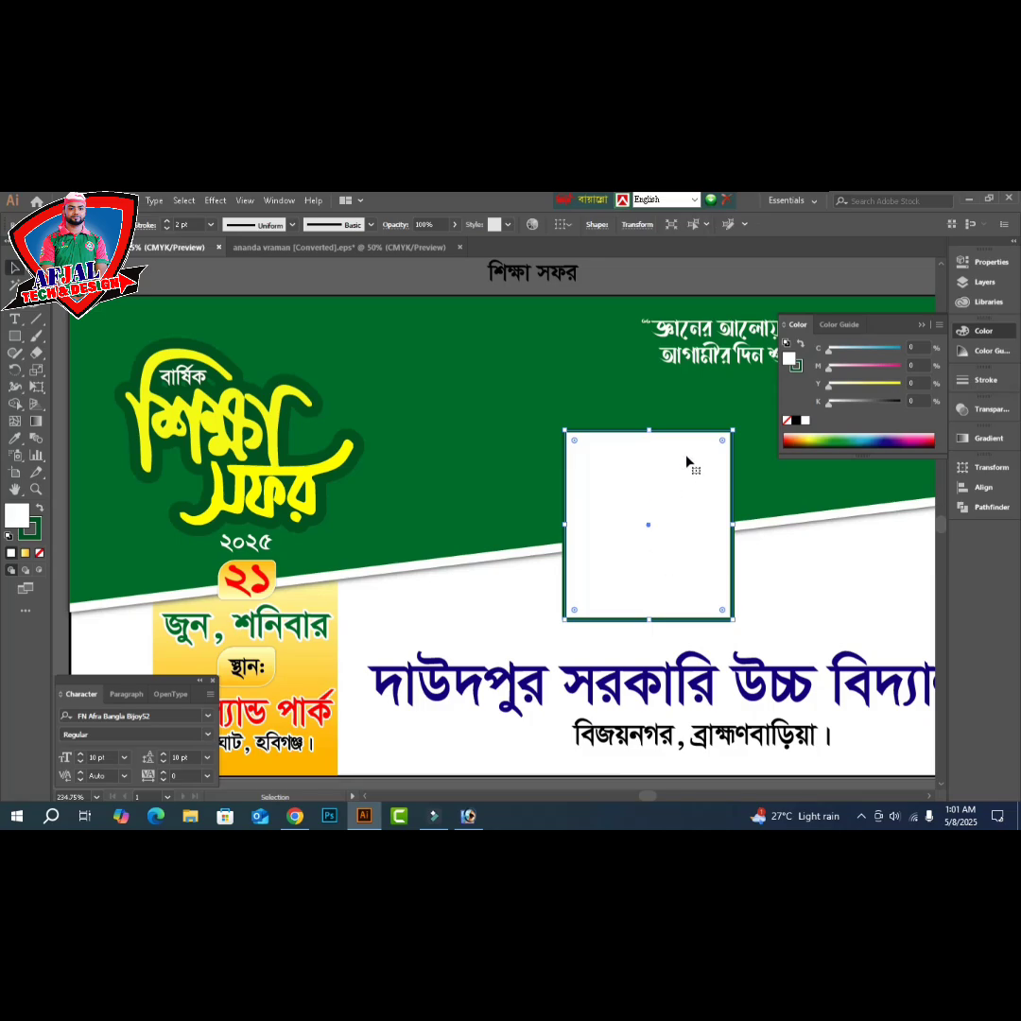
left_click_drag(649, 426, 649, 419)
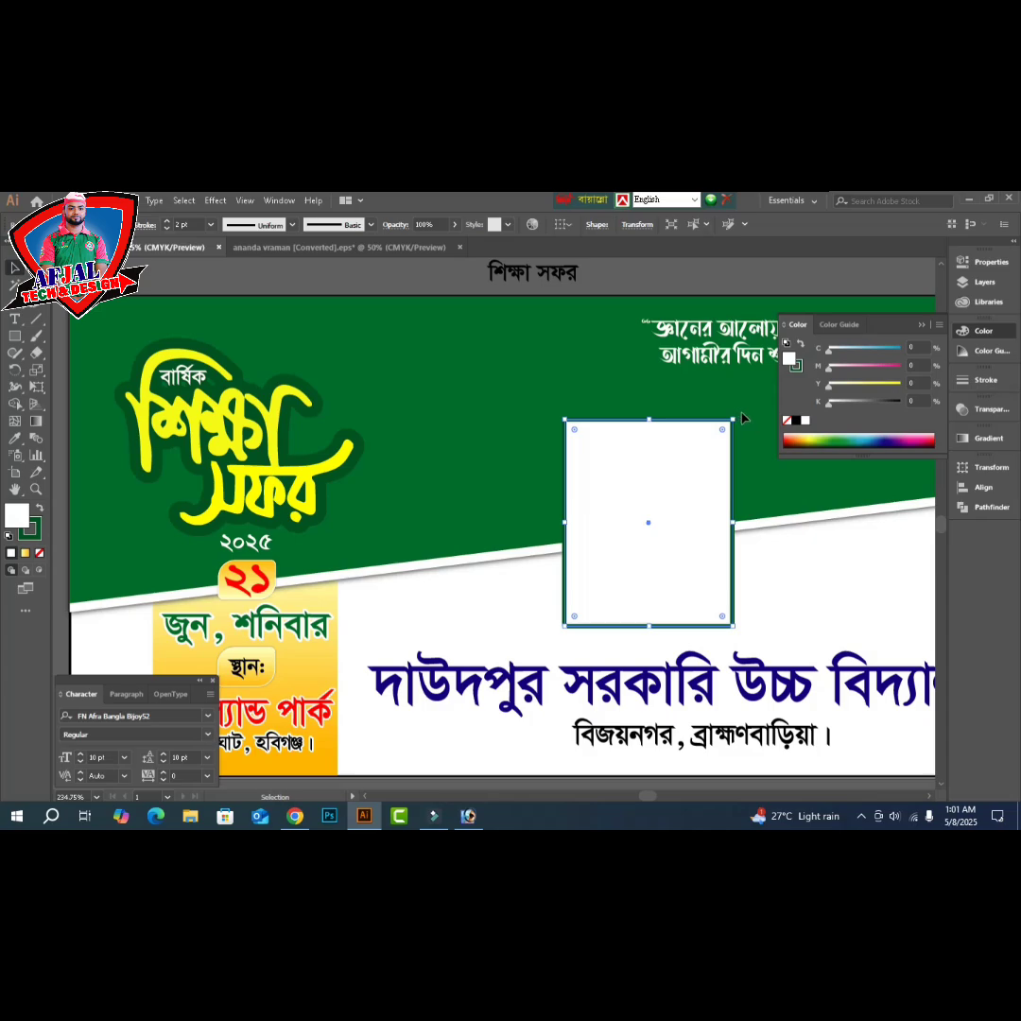
- Tilt the white rectangle counter-clockwise to match the slanted band and nudge it slightly up and left
left_click_drag(742, 418, 726, 401)
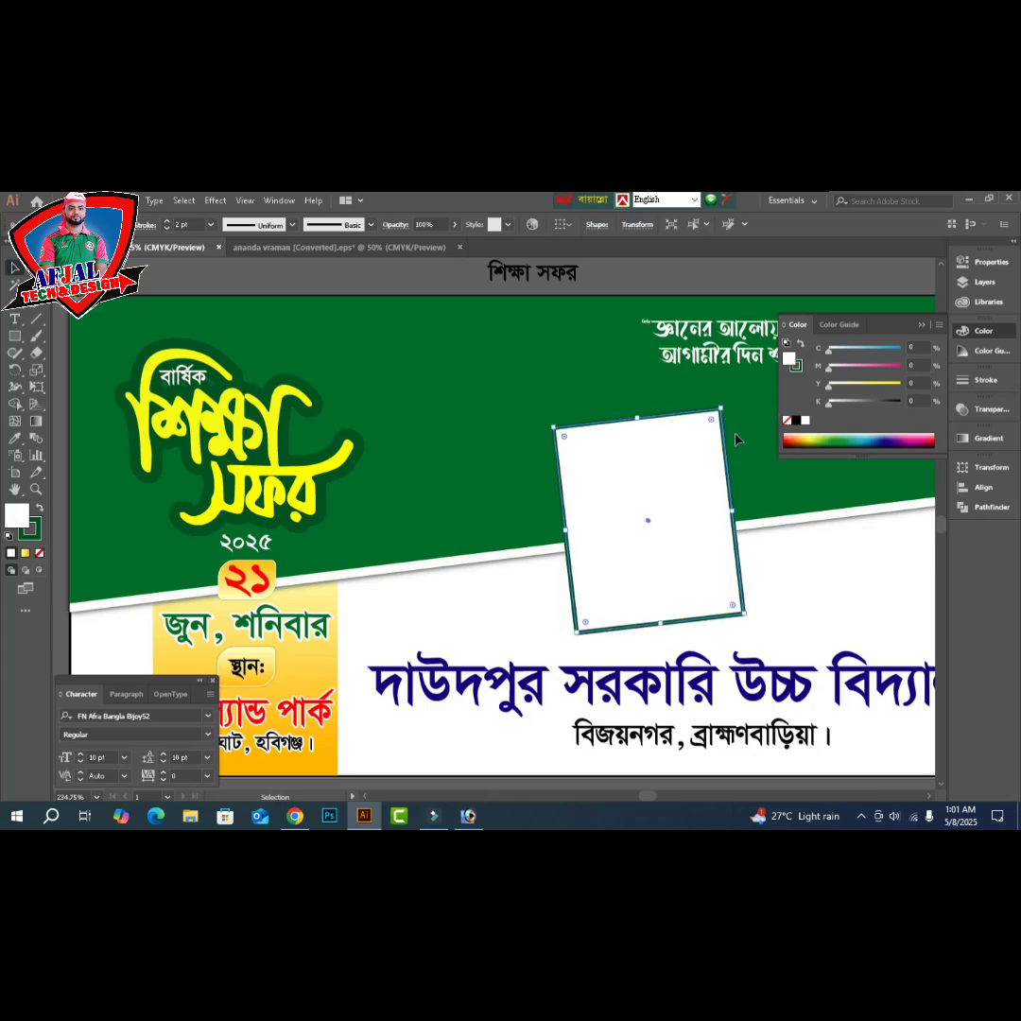
key("Up")
key("Left")
key("Left")
key("Left")
key("Left")
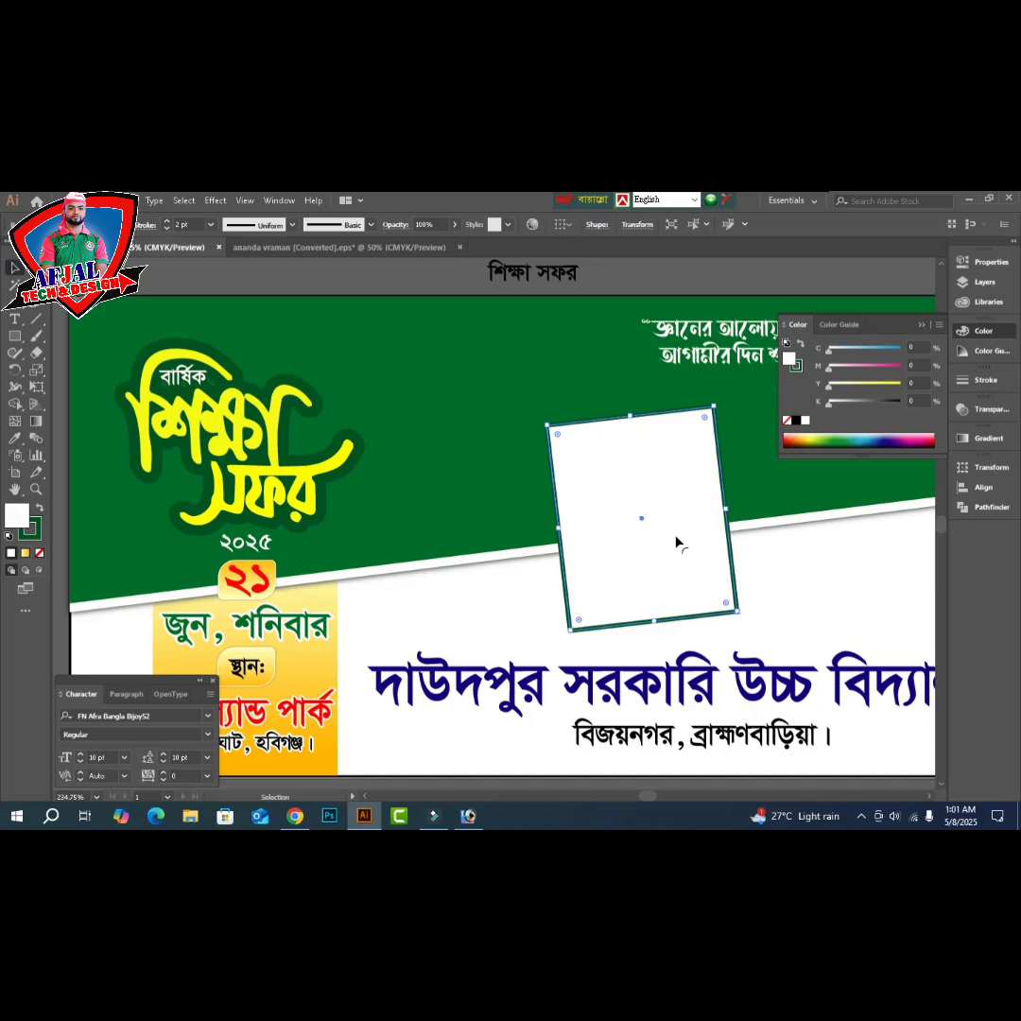
- Replace the white rectangle's green stroke with a 1 pt black one
left_click(36, 538)
left_click(39, 553)
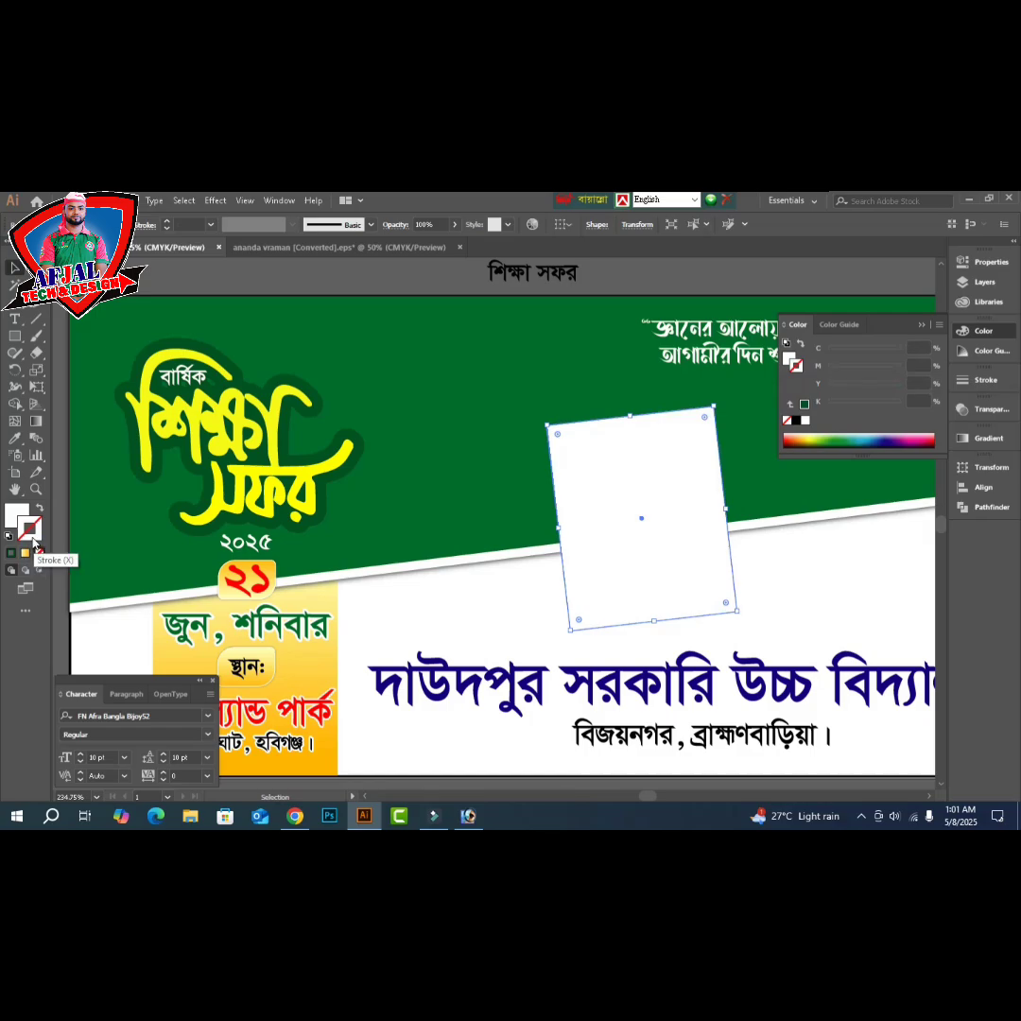
left_click(798, 421)
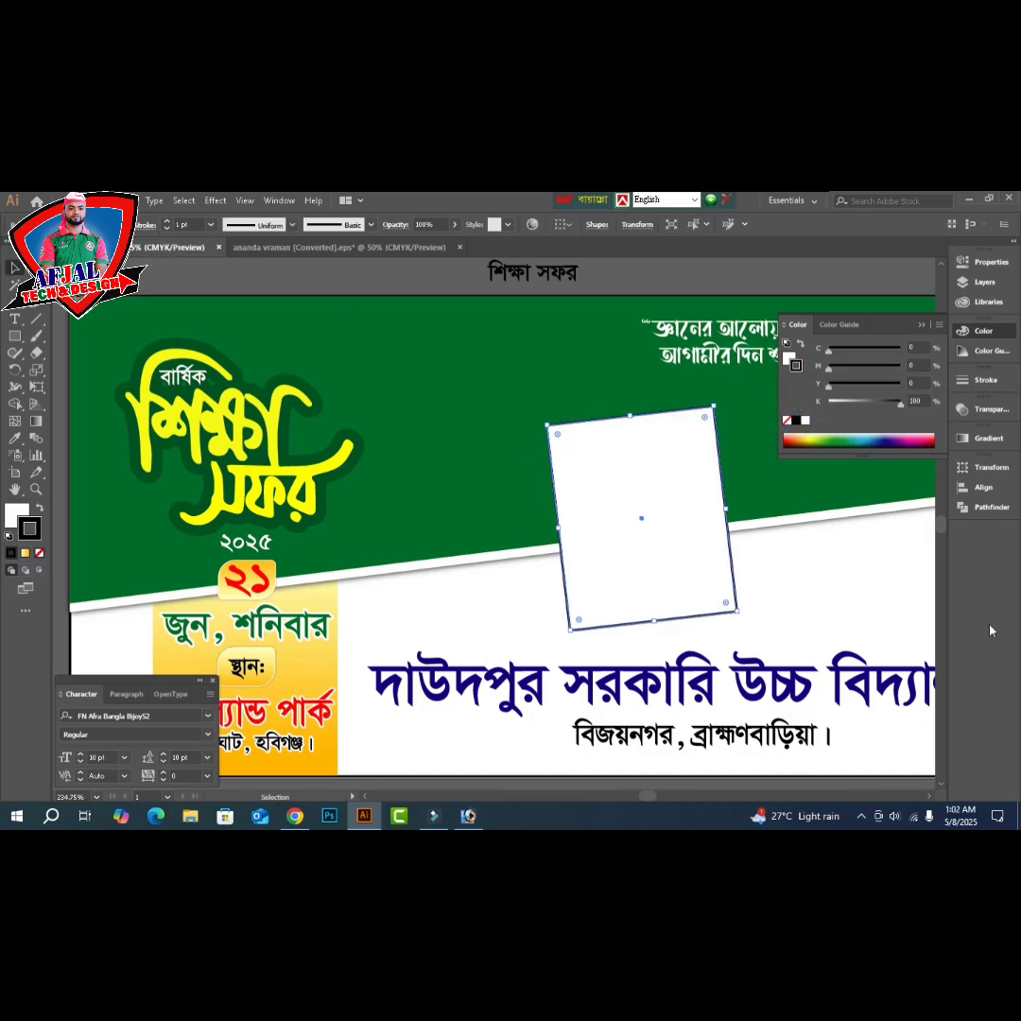
left_click(916, 611)
key("Tab")
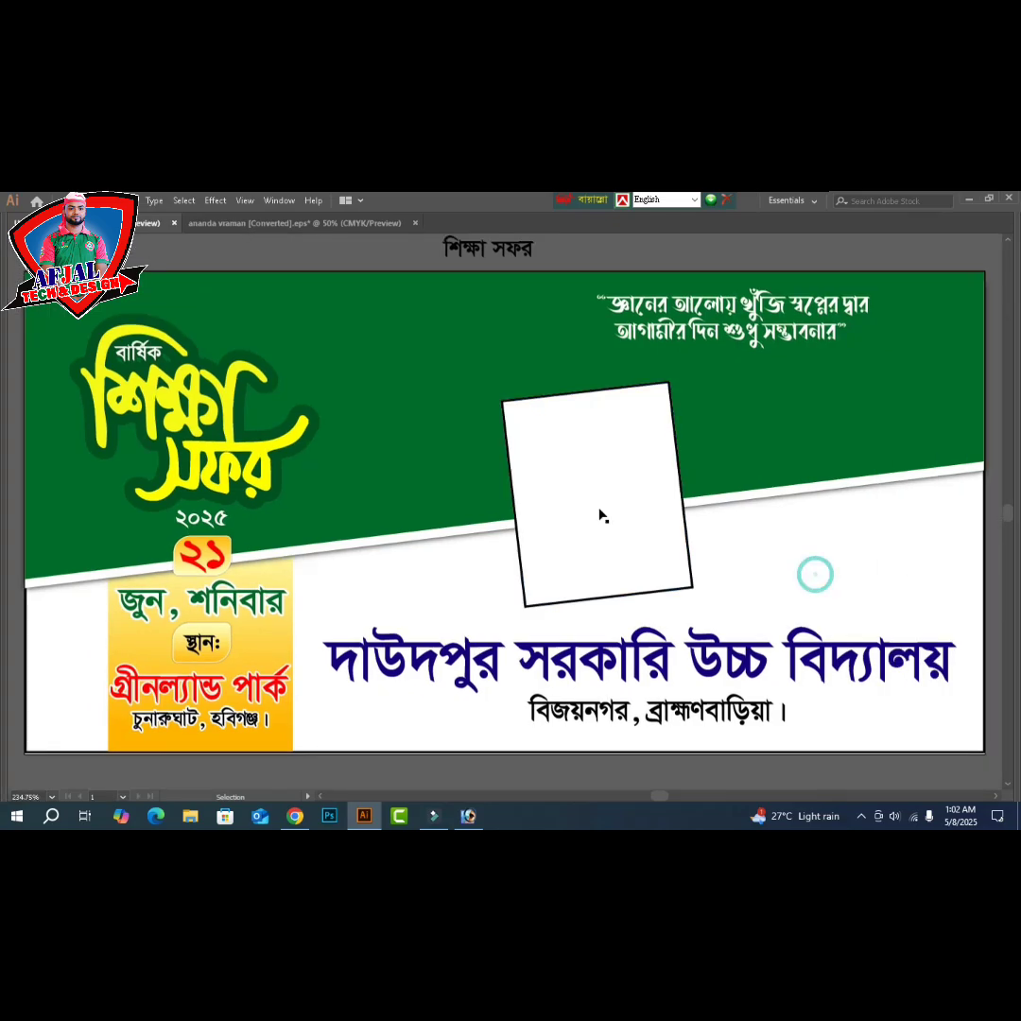
- Tilt the white rectangle a little further counter-clockwise and nudge it slightly up and left
left_click(599, 516)
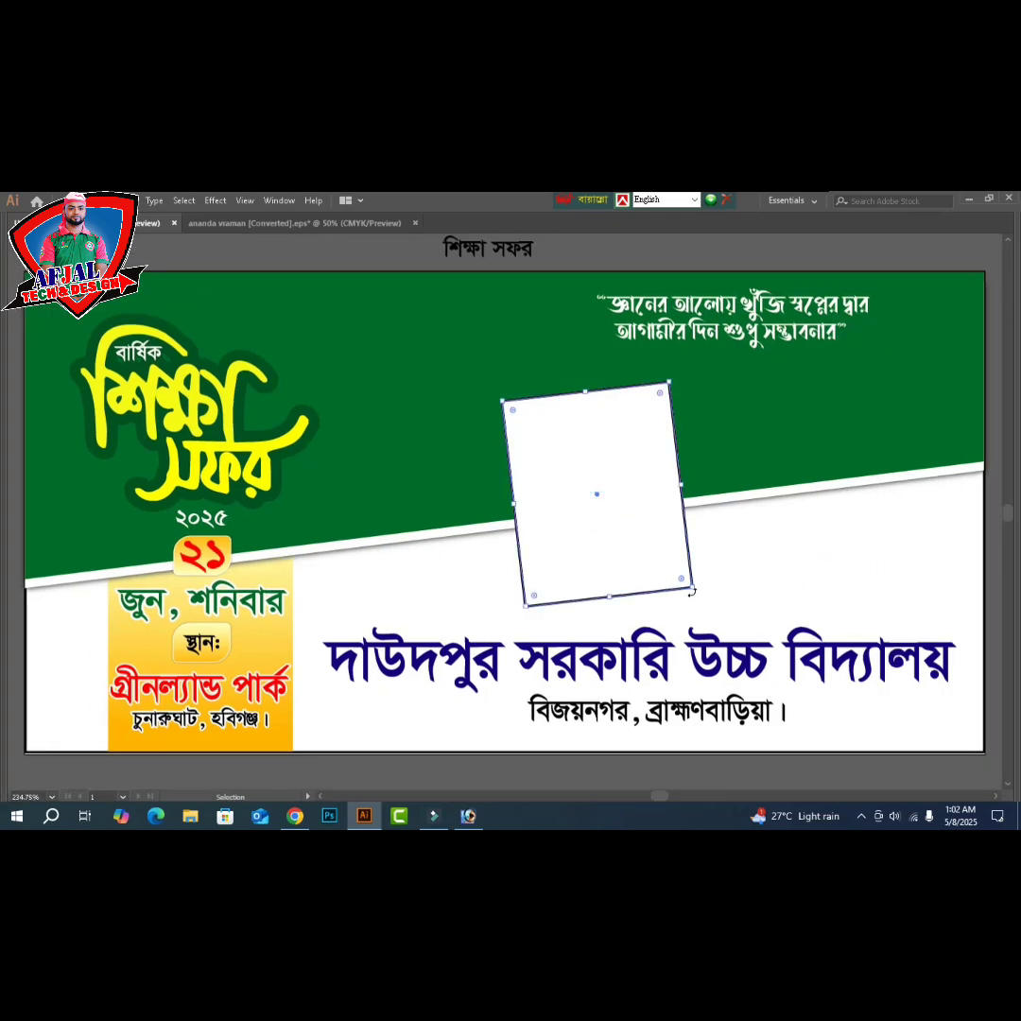
mouse_move(690, 592)
left_mouse_down()
mouse_move(717, 596)
mouse_move(710, 587)
left_mouse_up()
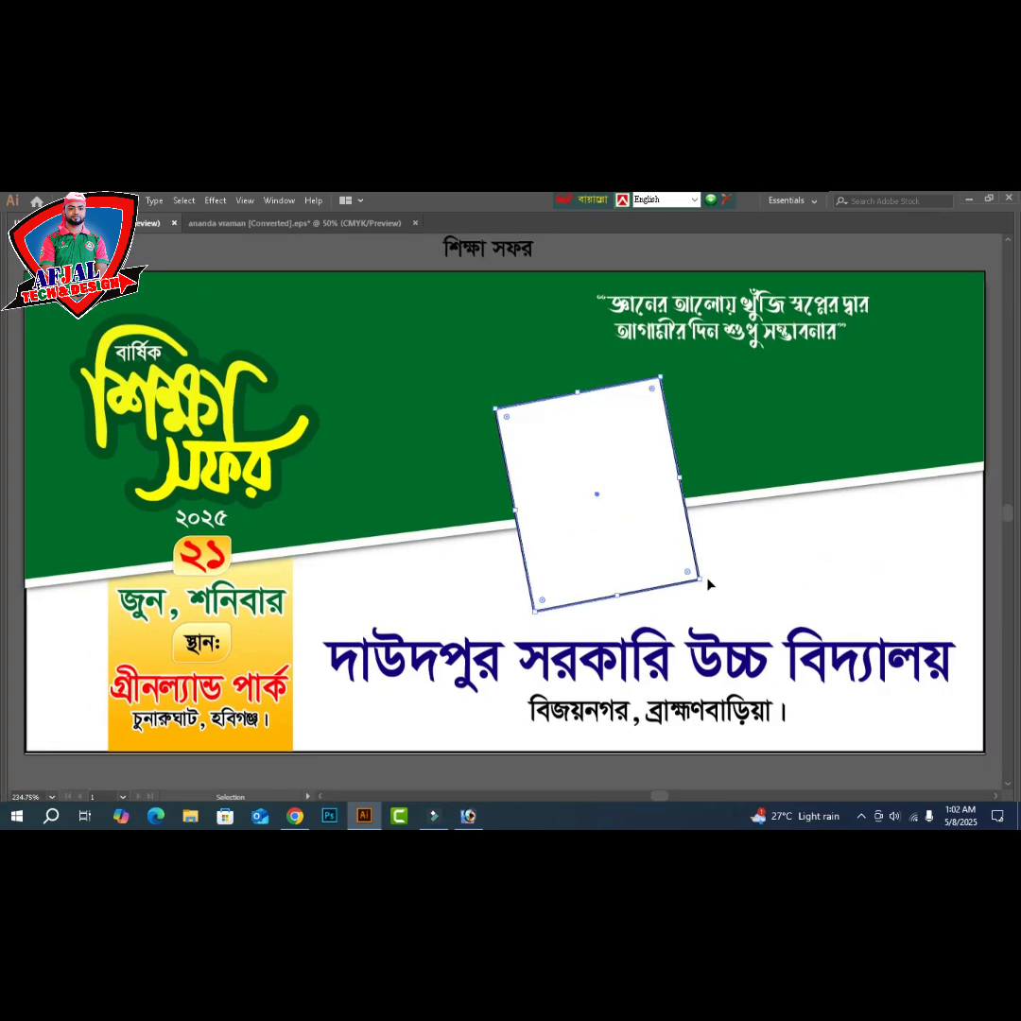
key("Up")
key("Up")
key("Left")
key("Up")
key("Up")
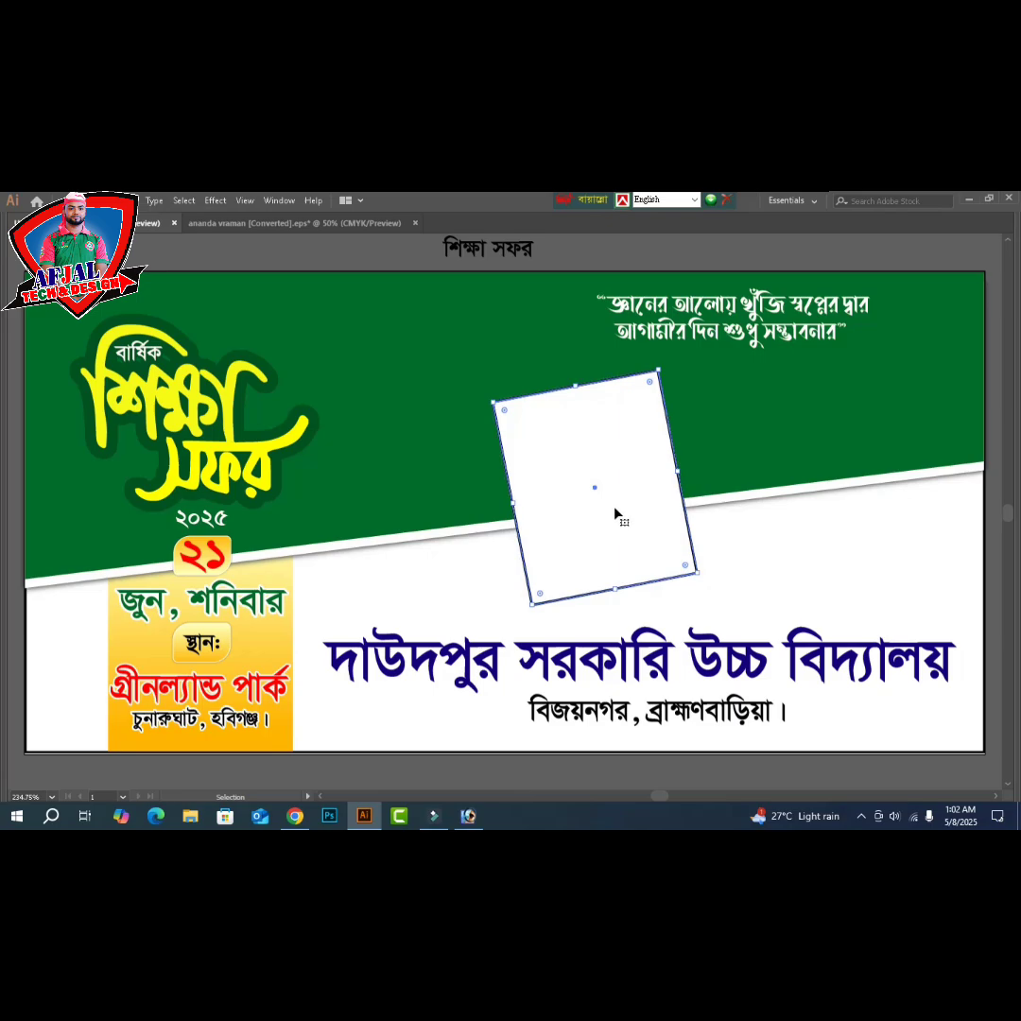
- Place a copy of the tilted white rectangle to its left, slightly lower and overlapping its edge
left_click_drag(627, 500, 484, 520)
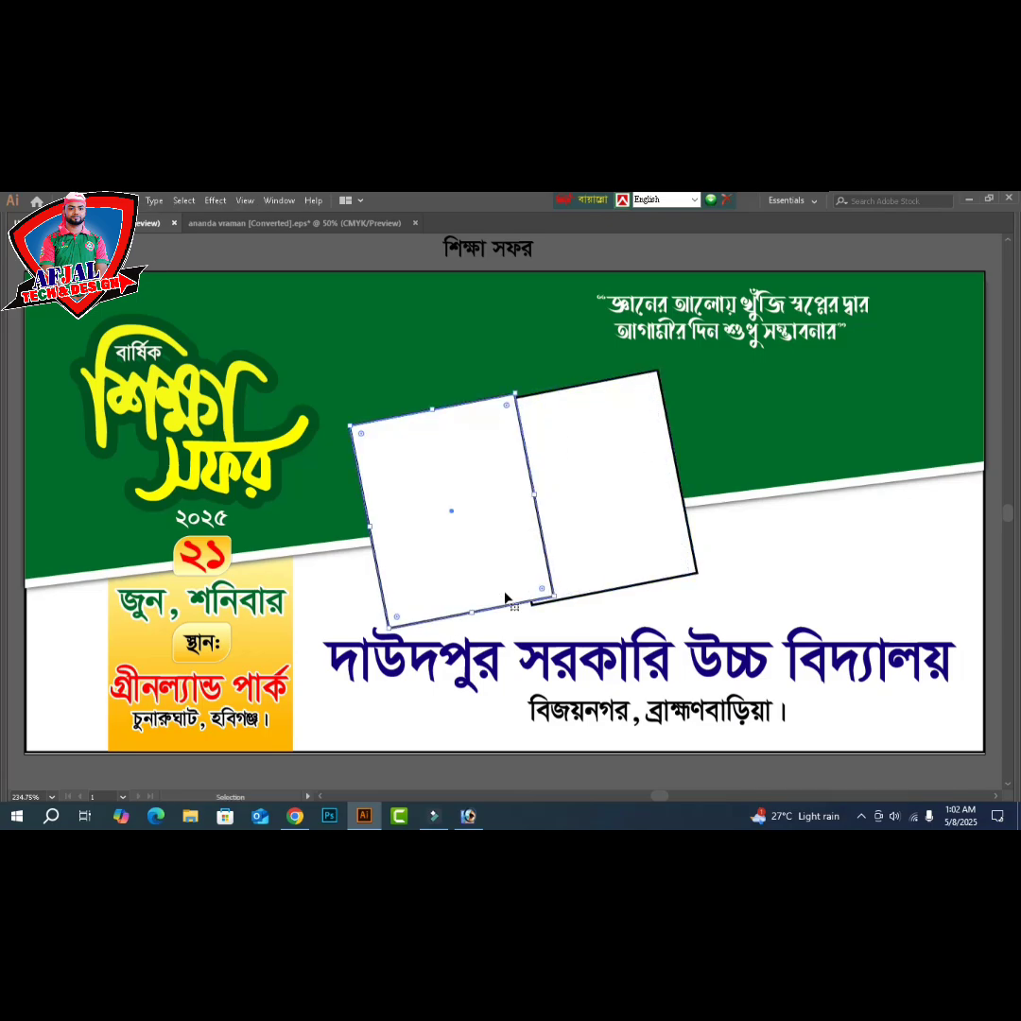
- Shorten the left tilted rectangle to a landscape shape and round only its upper-left corner with a large radius
left_click_drag(472, 610, 467, 565)
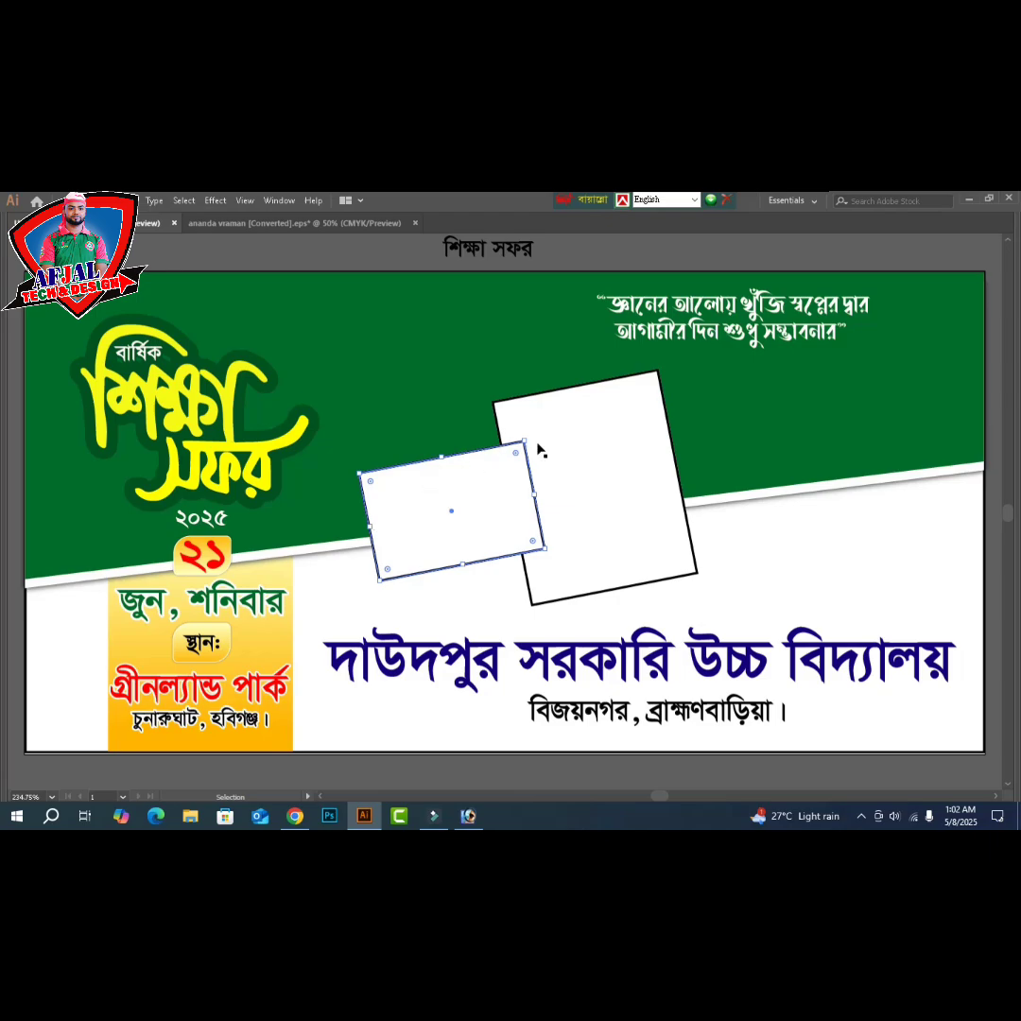
left_click(464, 607)
key("a")
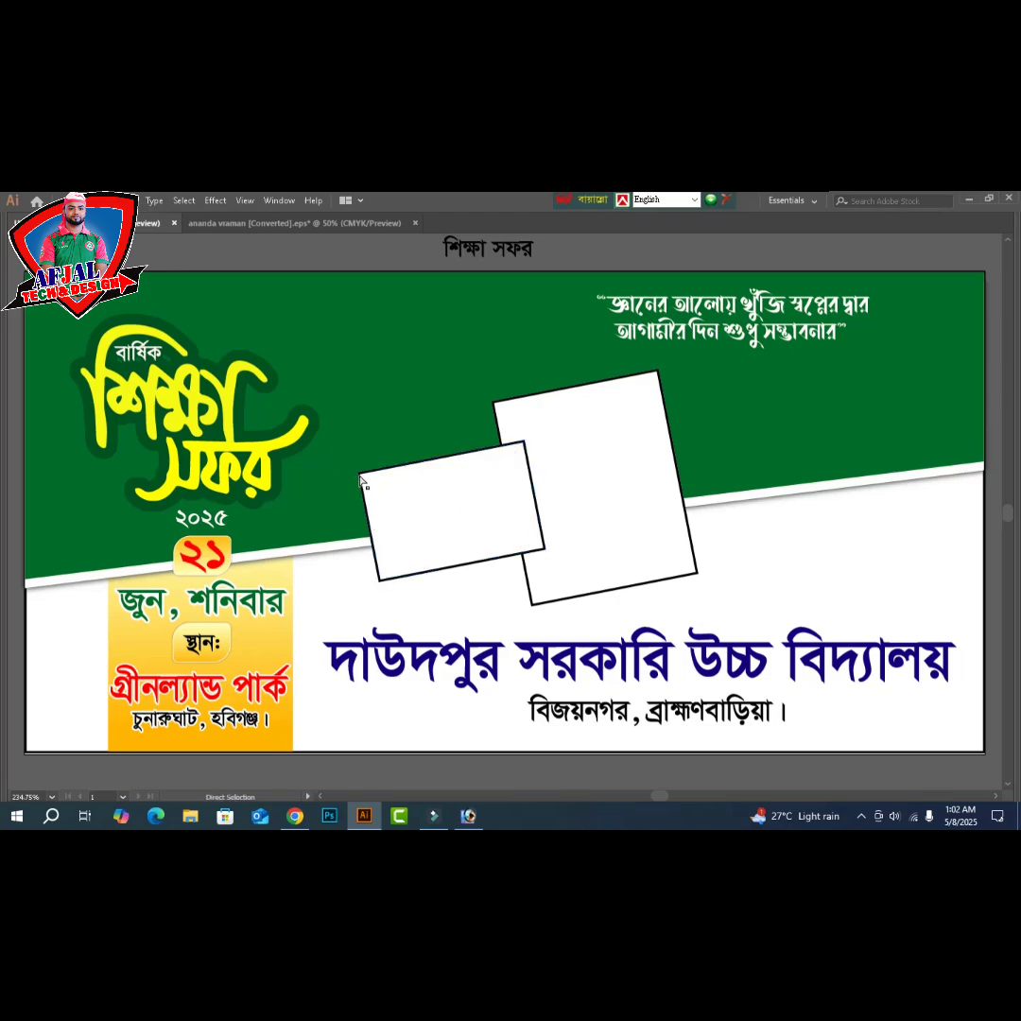
left_click(360, 476)
left_click_drag(371, 485, 440, 529)
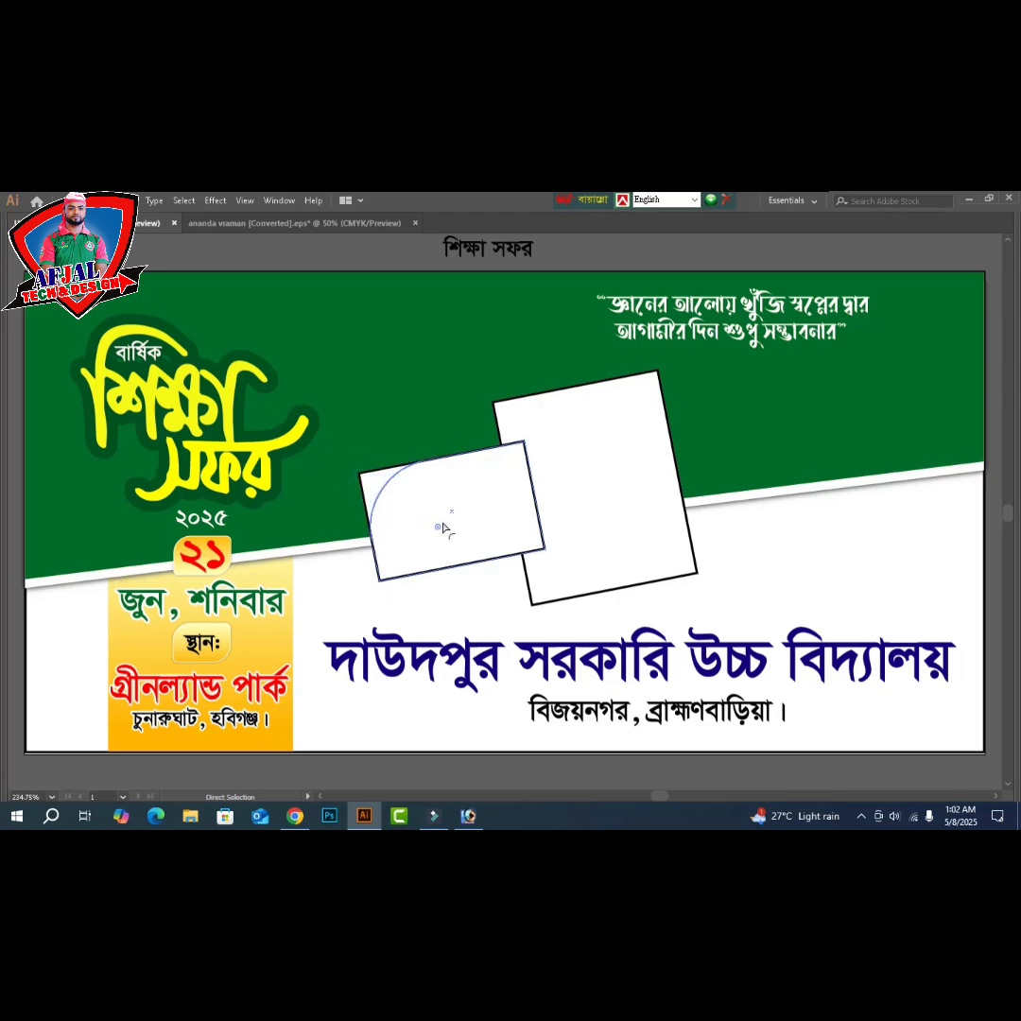
left_click(483, 597)
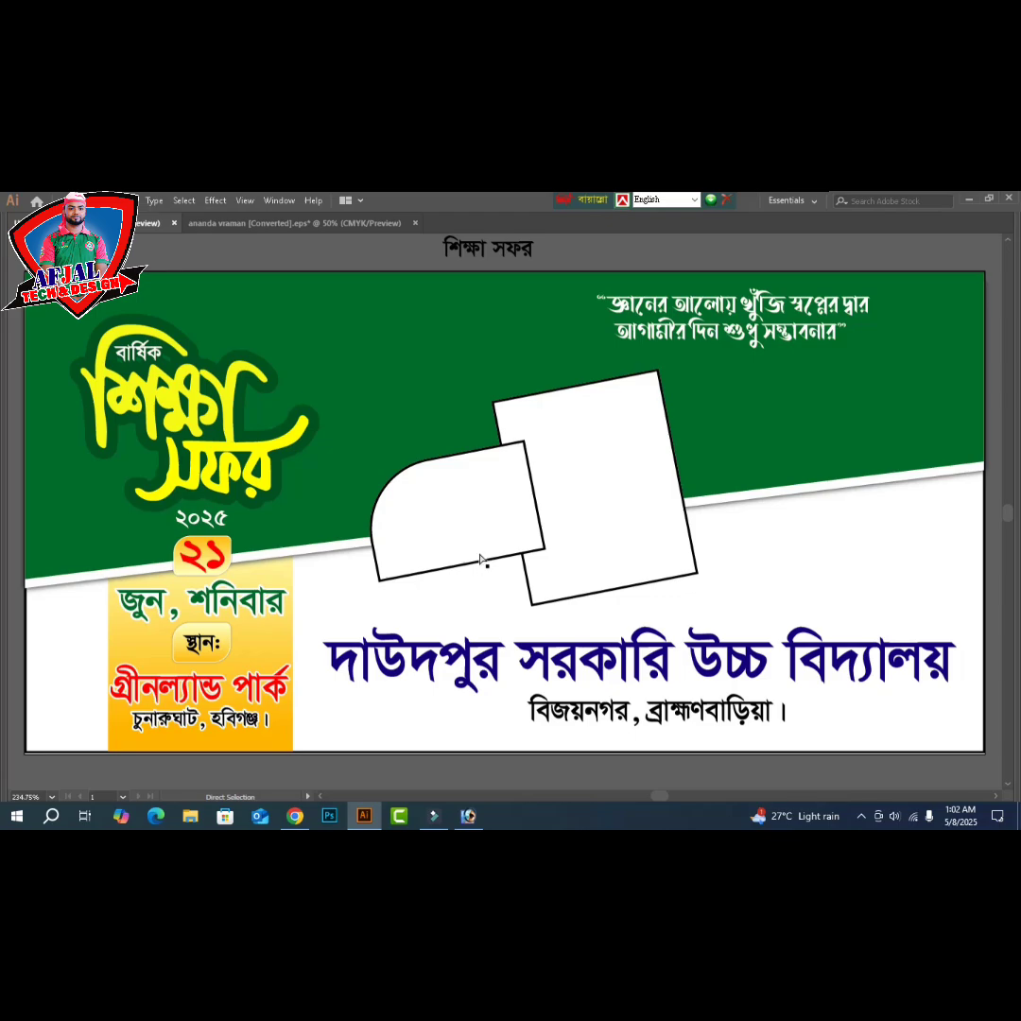
- Duplicate the rounded shape onto the other side of the central rectangle and reflect the copy across the vertical axis
key("v")
left_click(479, 546)
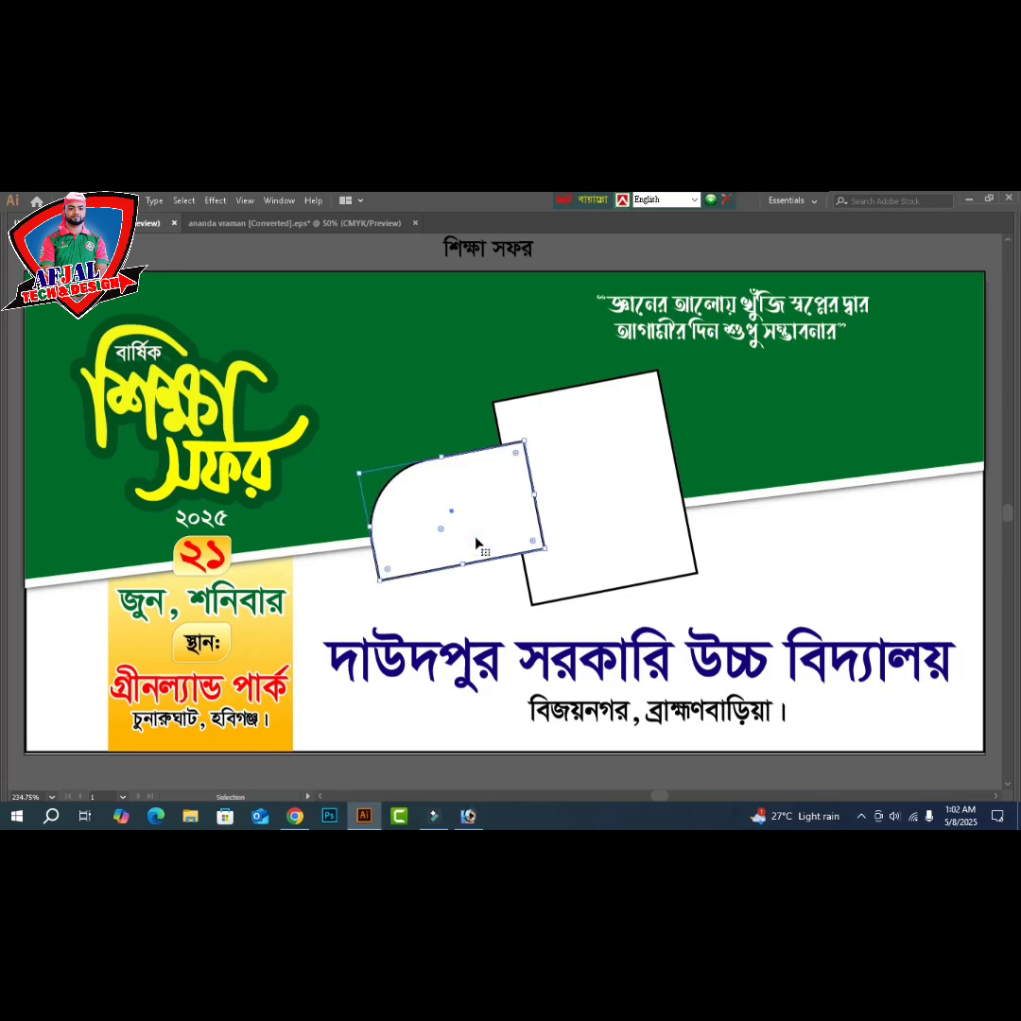
left_click_drag(474, 538, 686, 522)
right_click(685, 522)
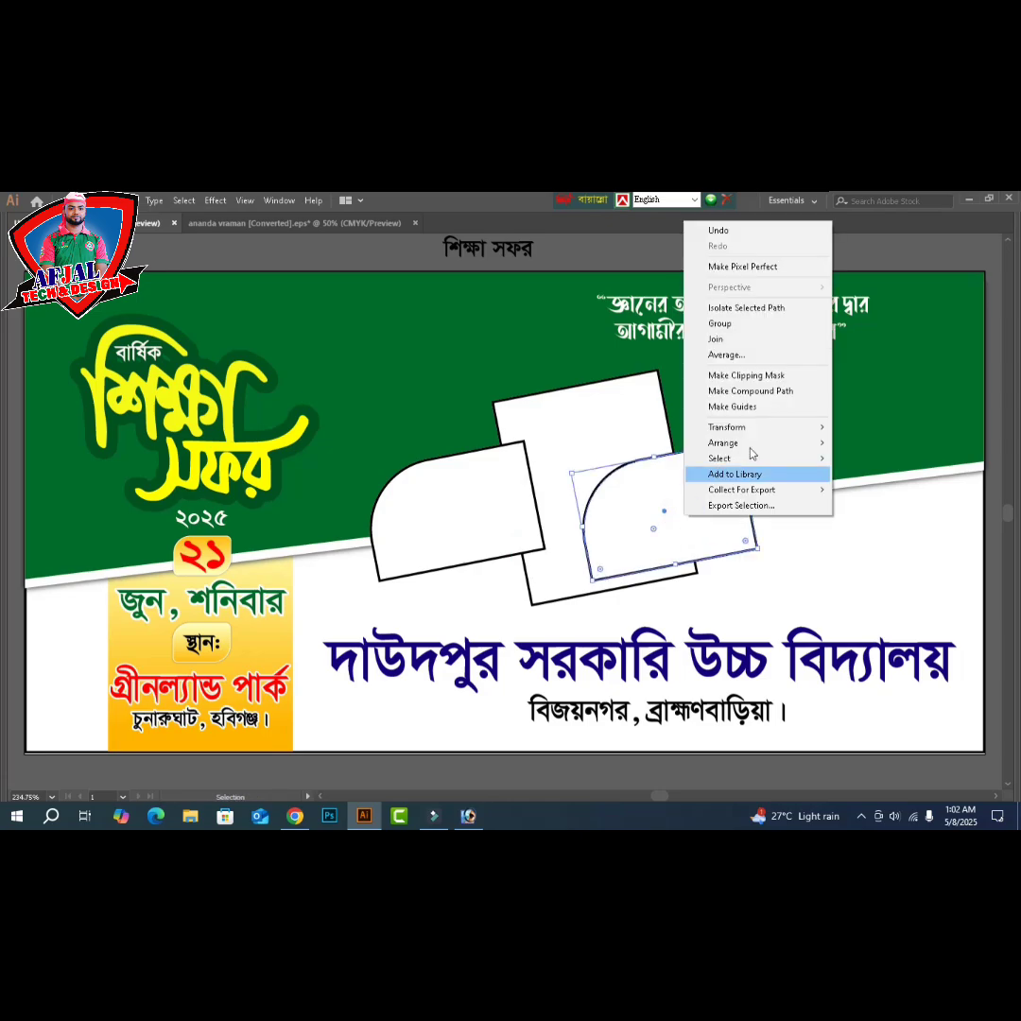
mouse_move(737, 428)
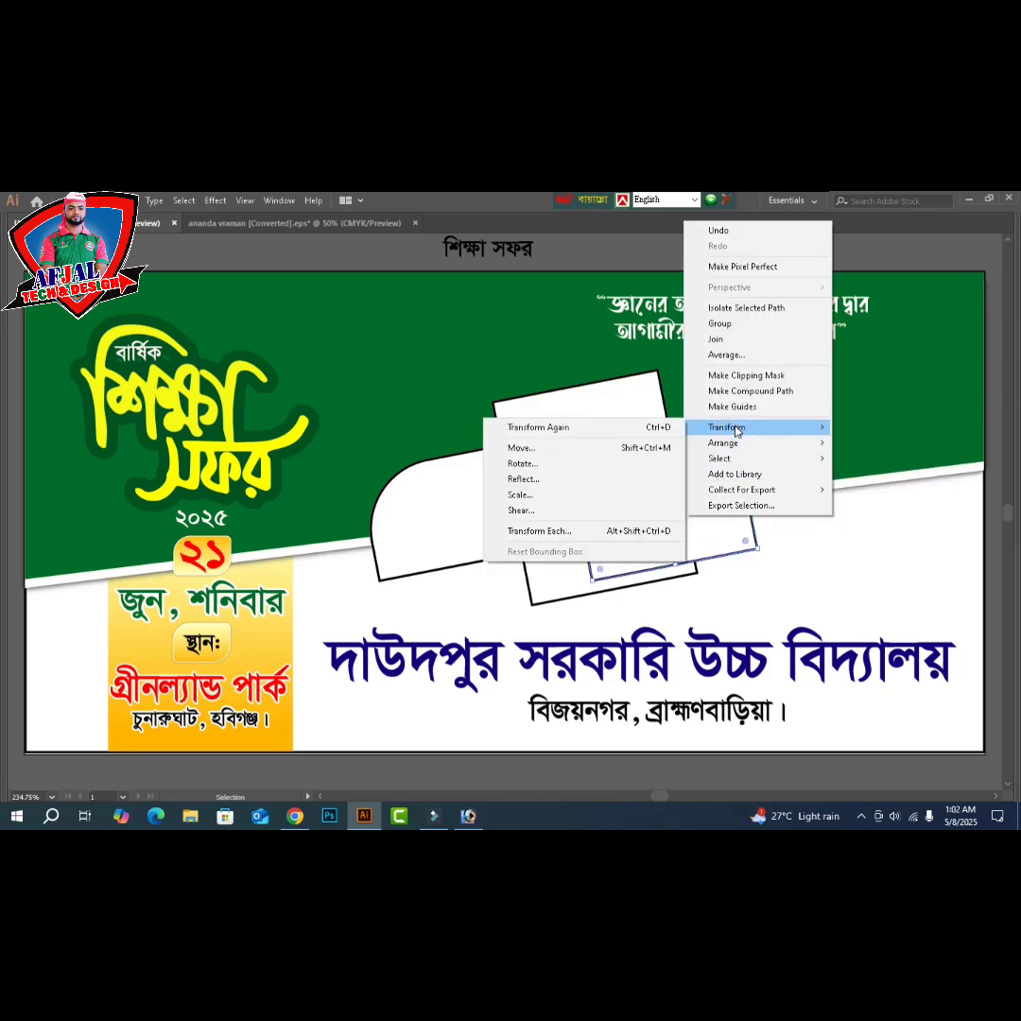
left_click(547, 481)
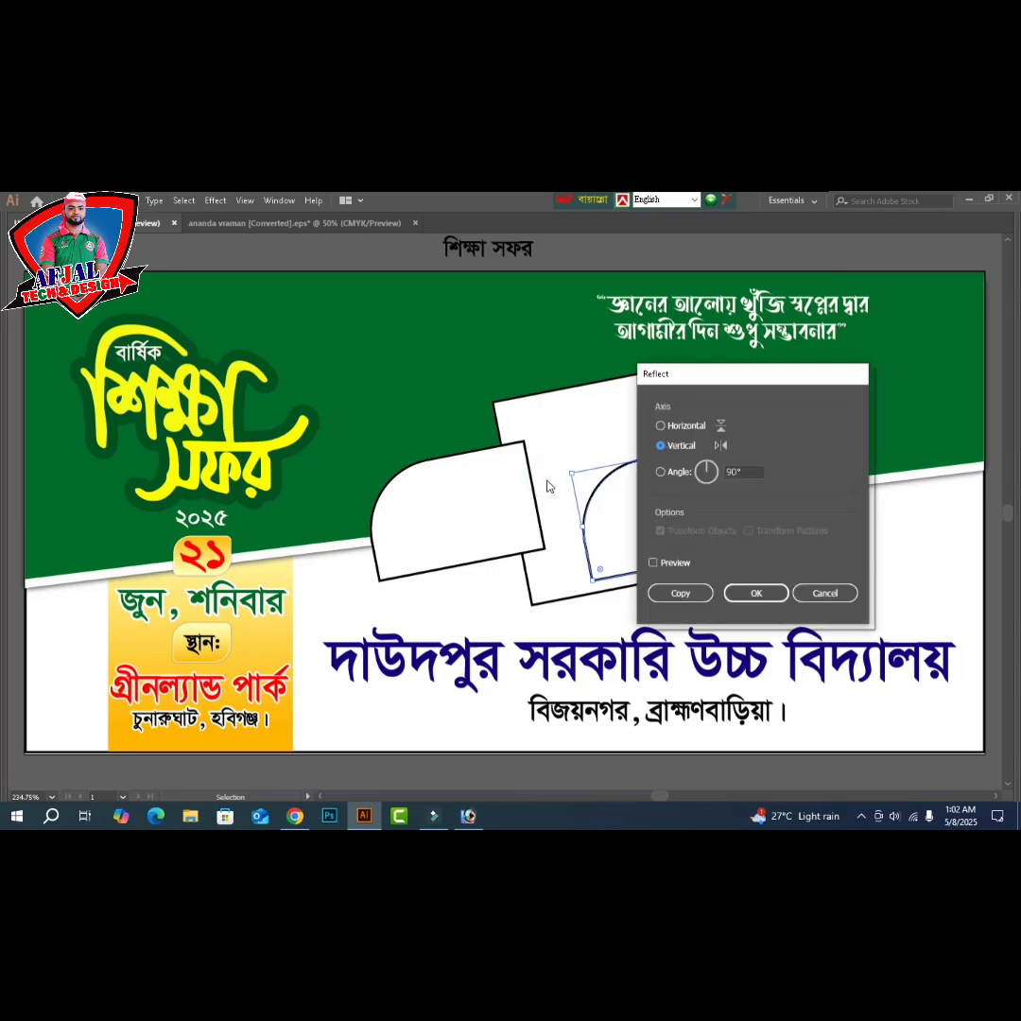
key("Return")
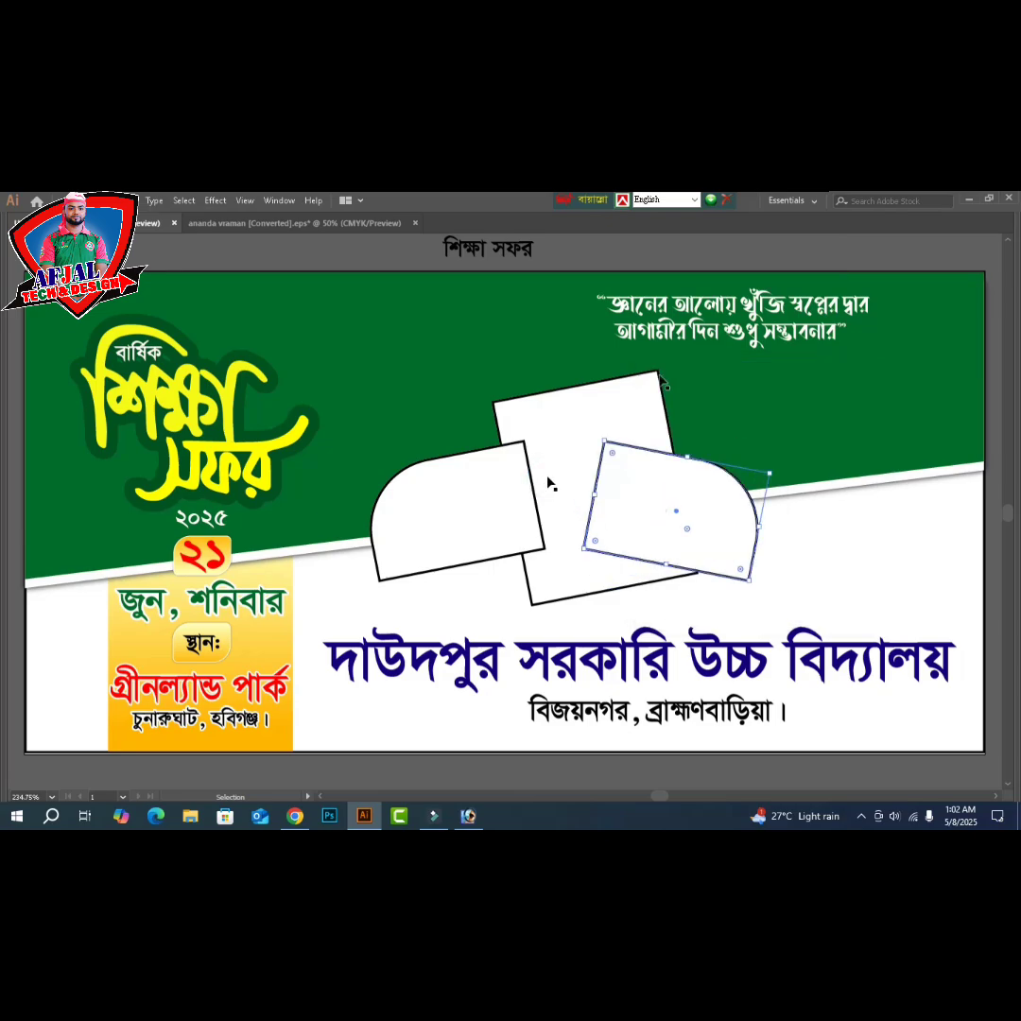
- Rotate the copy half a turn and reflect it vertically so its rounded corner faces the lower right
left_click_drag(703, 511, 530, 497)
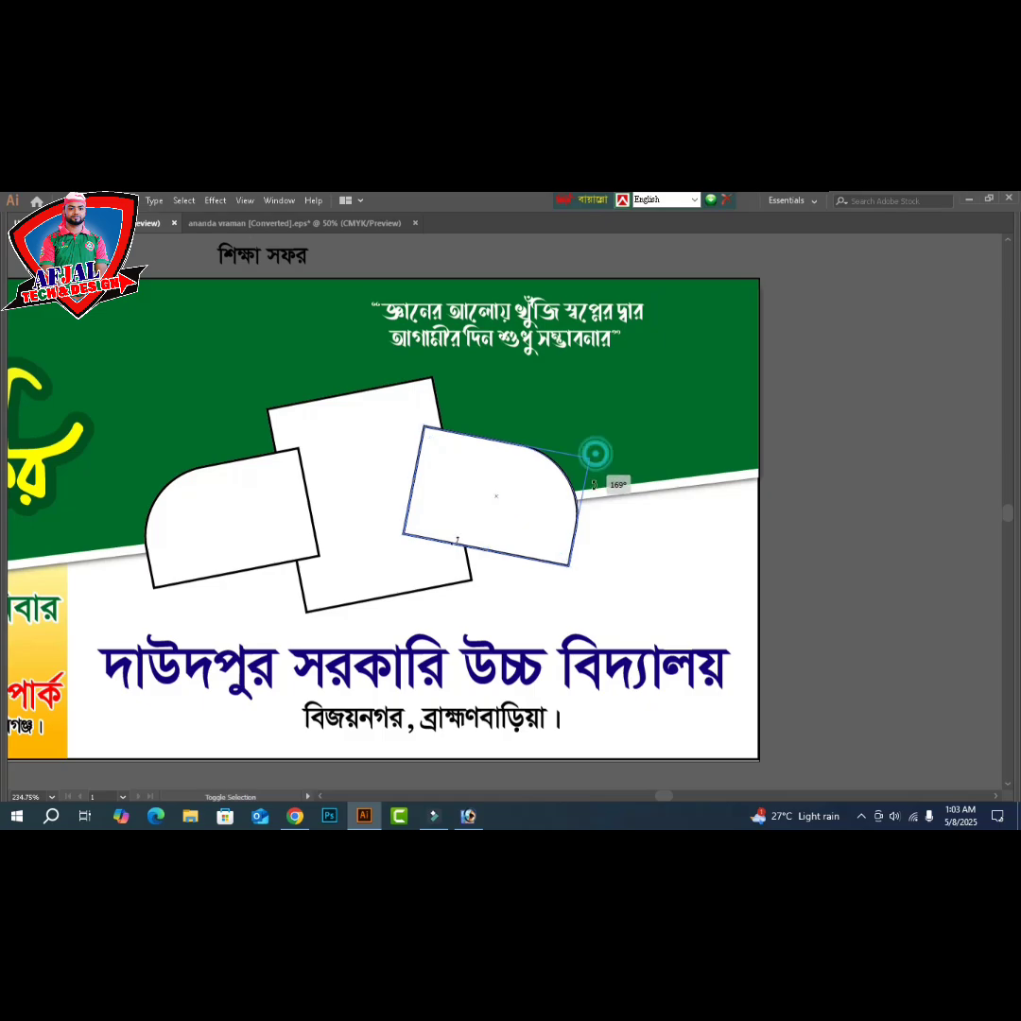
left_click_drag(594, 454, 456, 520)
right_click(472, 503)
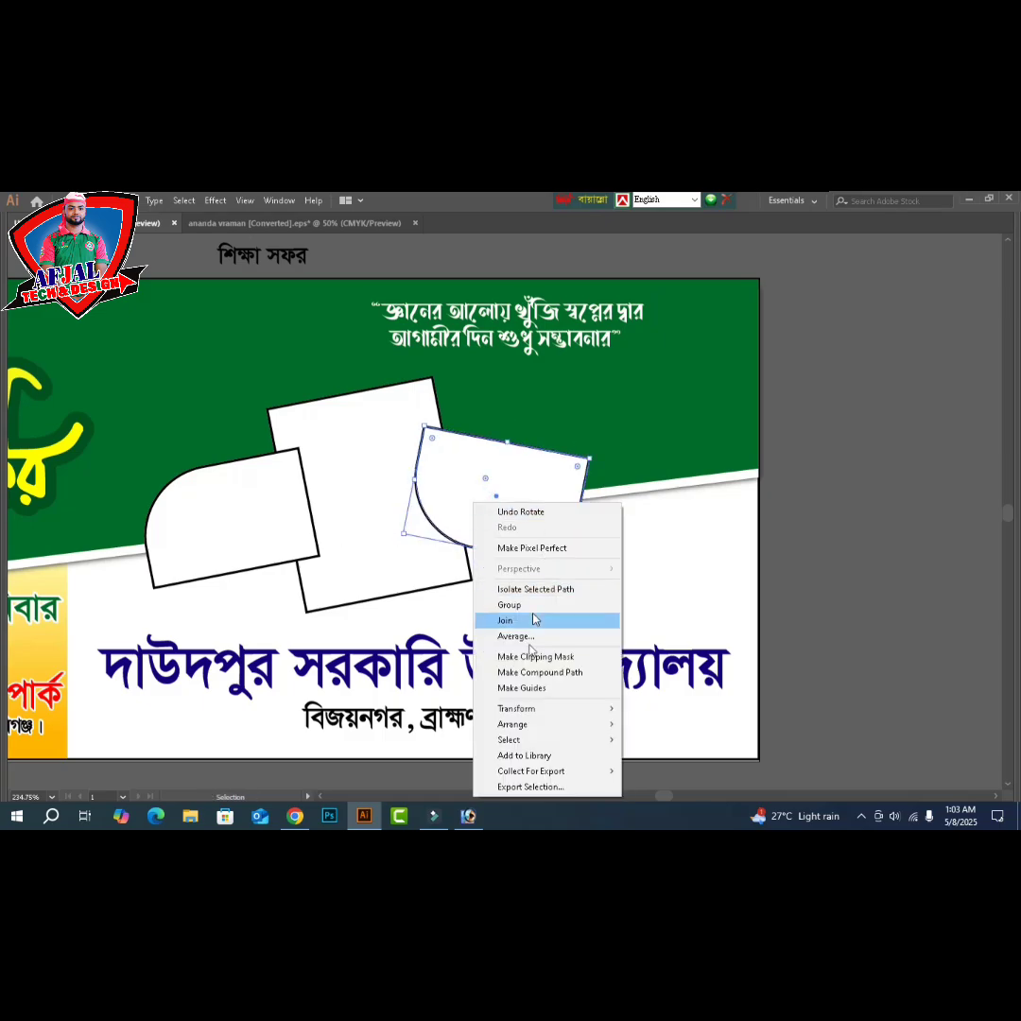
mouse_move(530, 711)
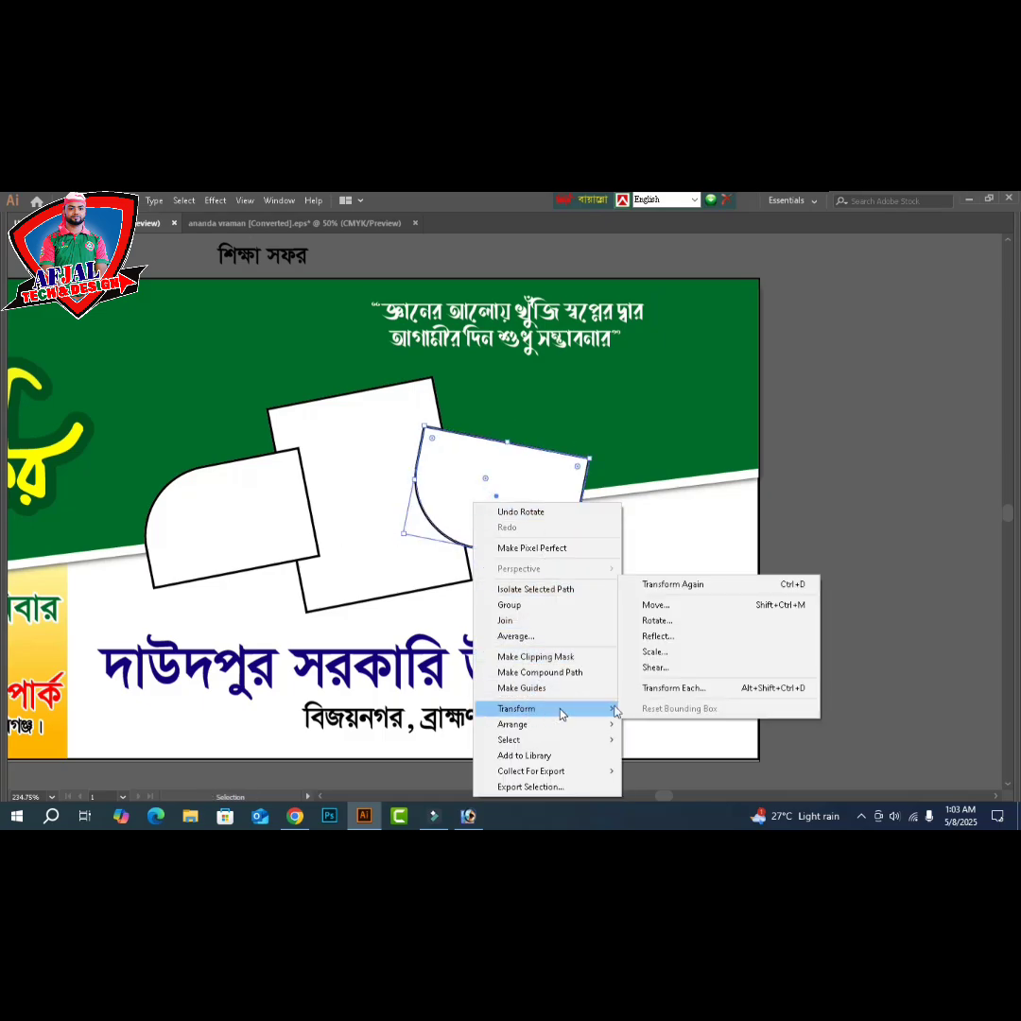
left_click(693, 637)
left_click(756, 593)
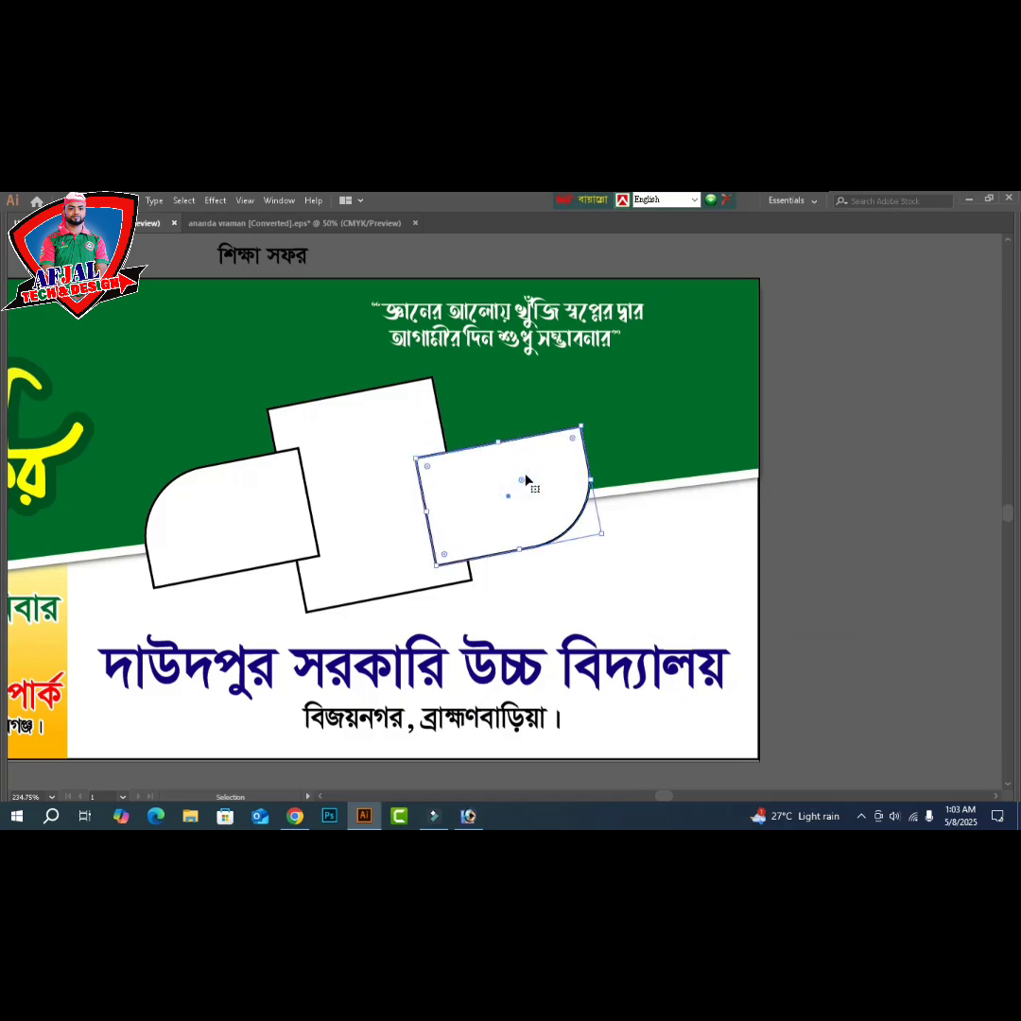
- Arrange the right rounded shape behind the central tilted rectangle but in front of the green background
key("a")
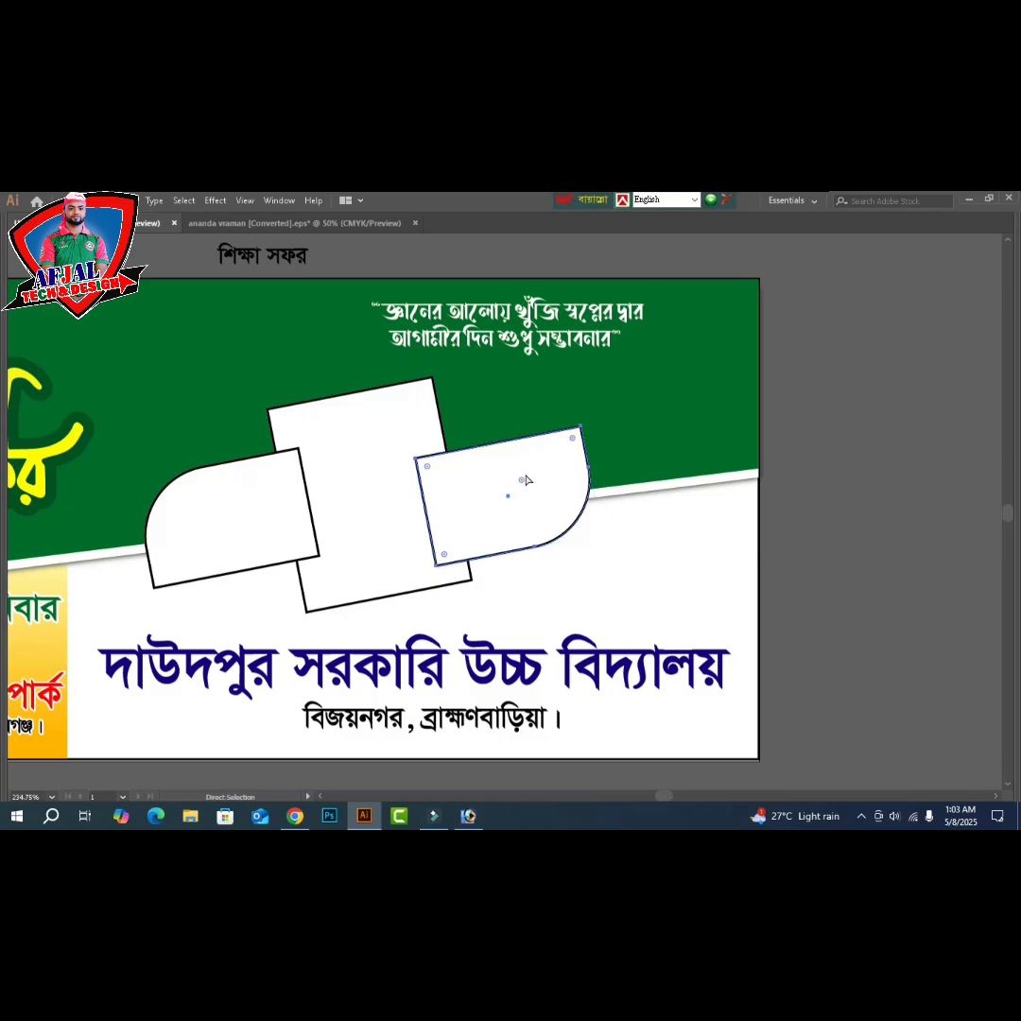
key("v")
key("ctrl+shift+[")
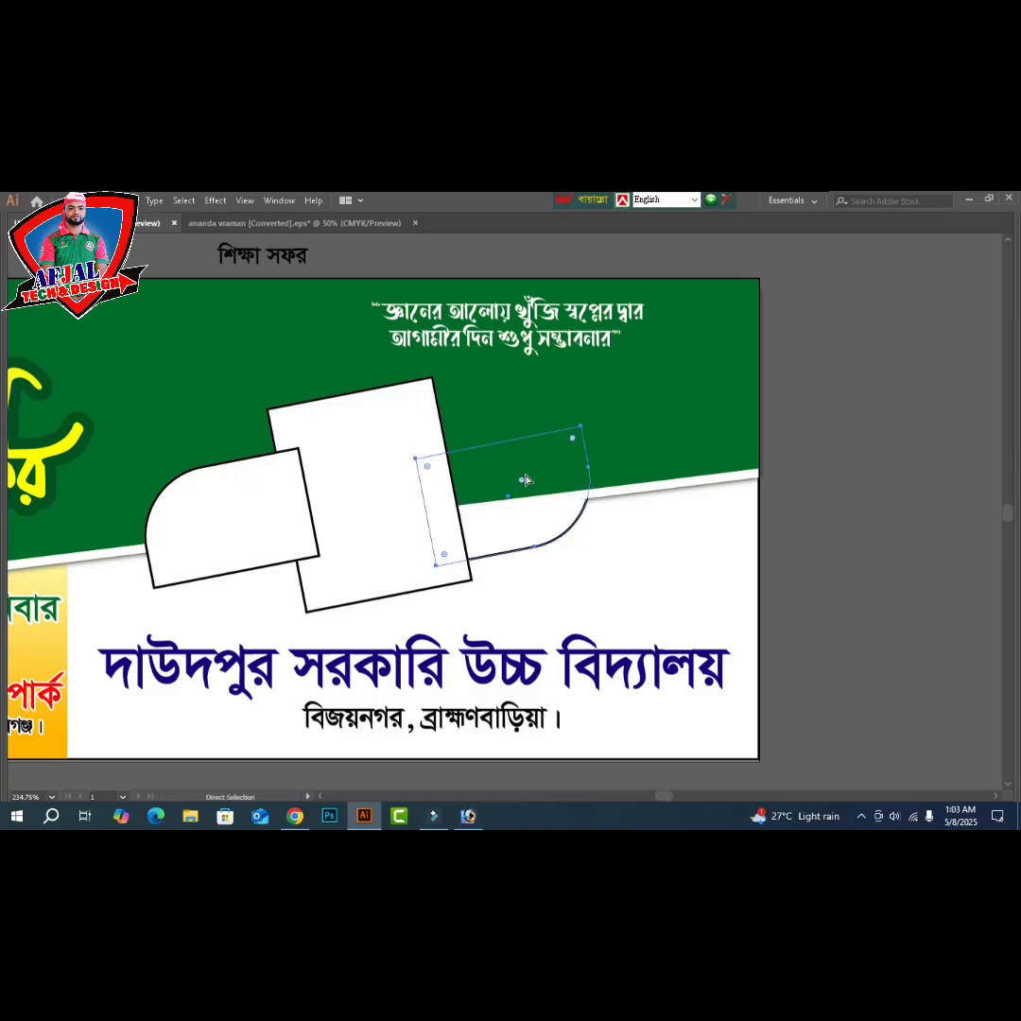
key("ctrl+z")
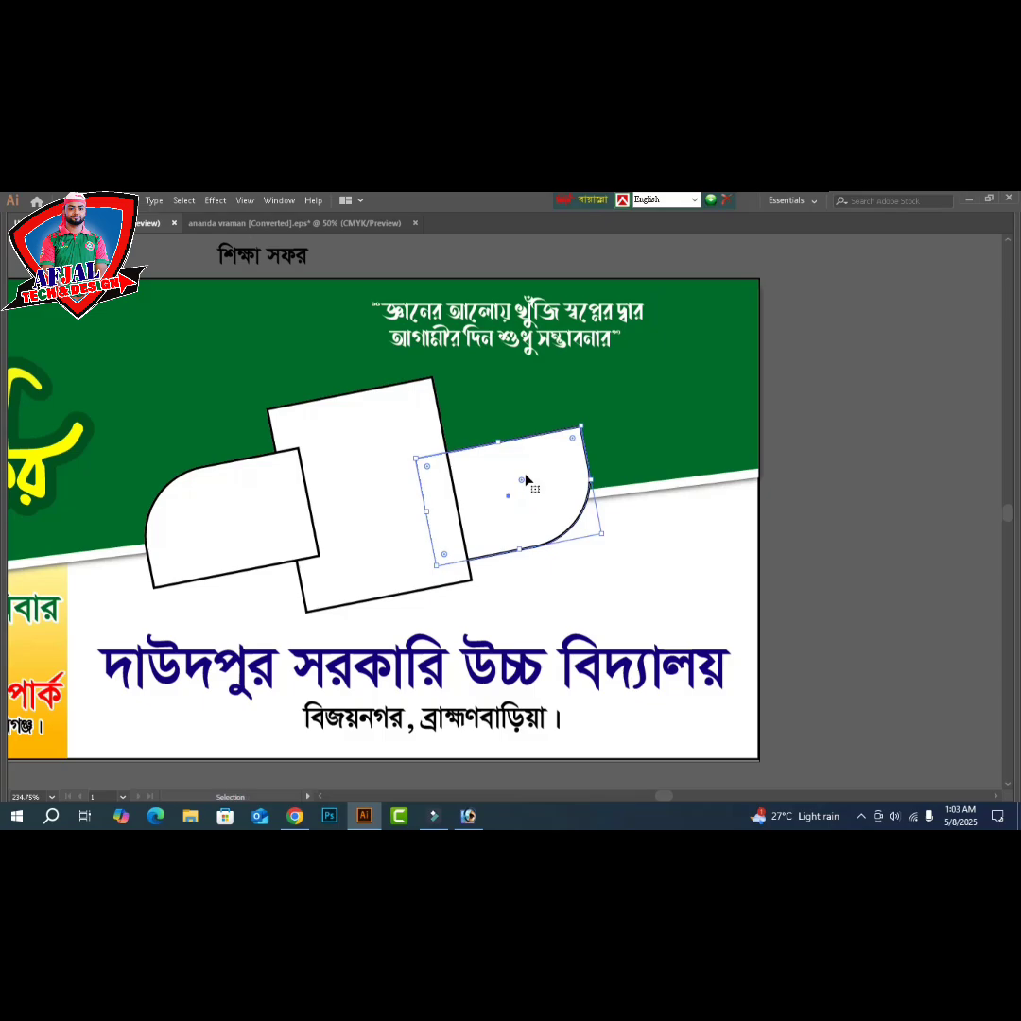
- Nudge the right rounded shape outward and slightly up so it overlaps the central rectangle less
key("Right")
key("Right")
key("Right")
key("Right")
key("Right")
key("Up")
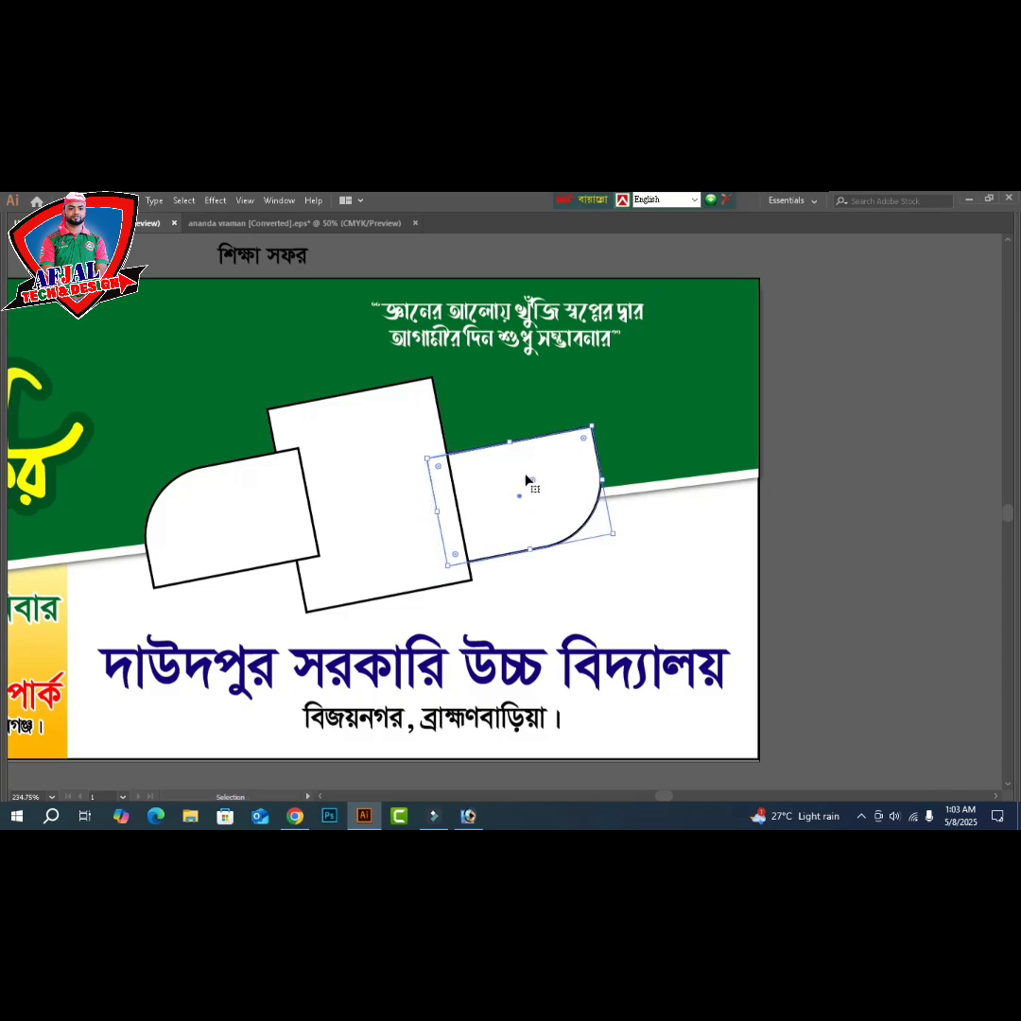
key("Right")
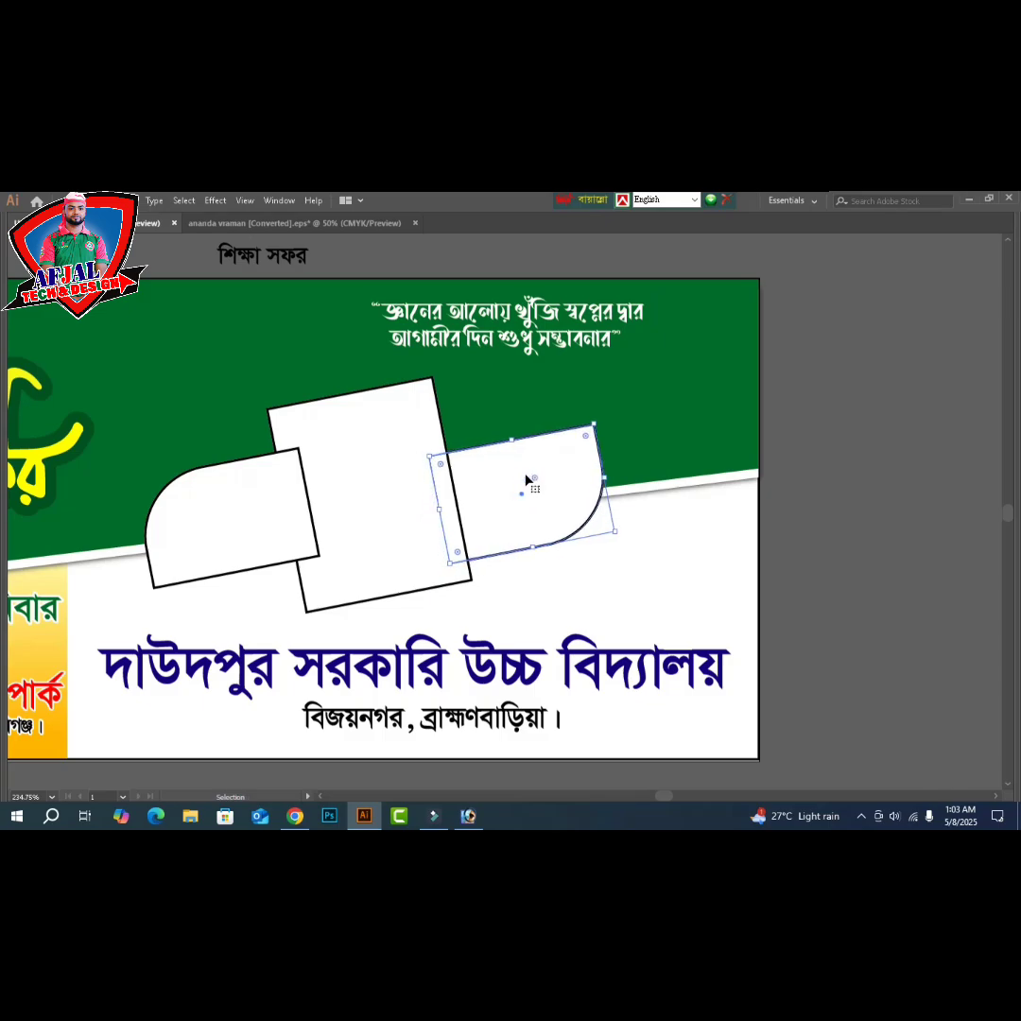
left_click(858, 417)
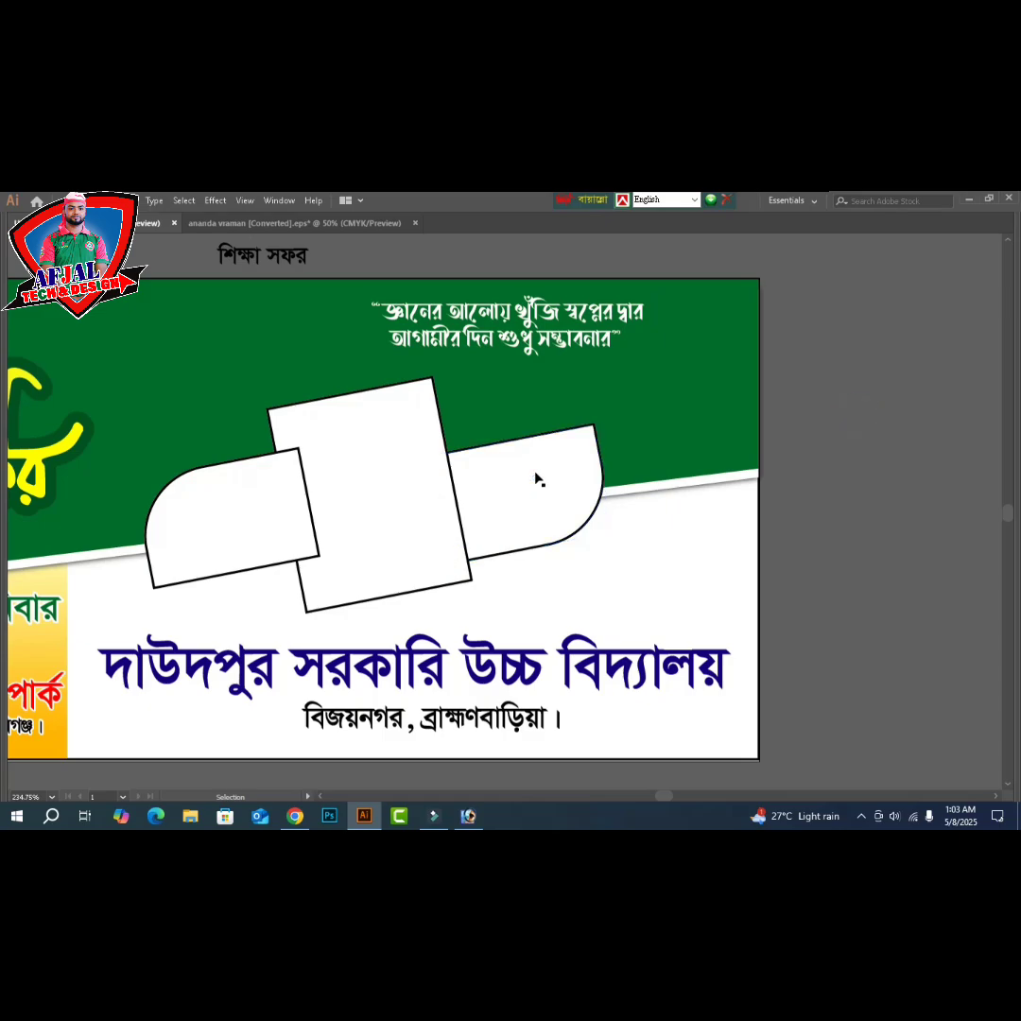
- Remove the stroke from the left rounded shape
left_click(292, 527)
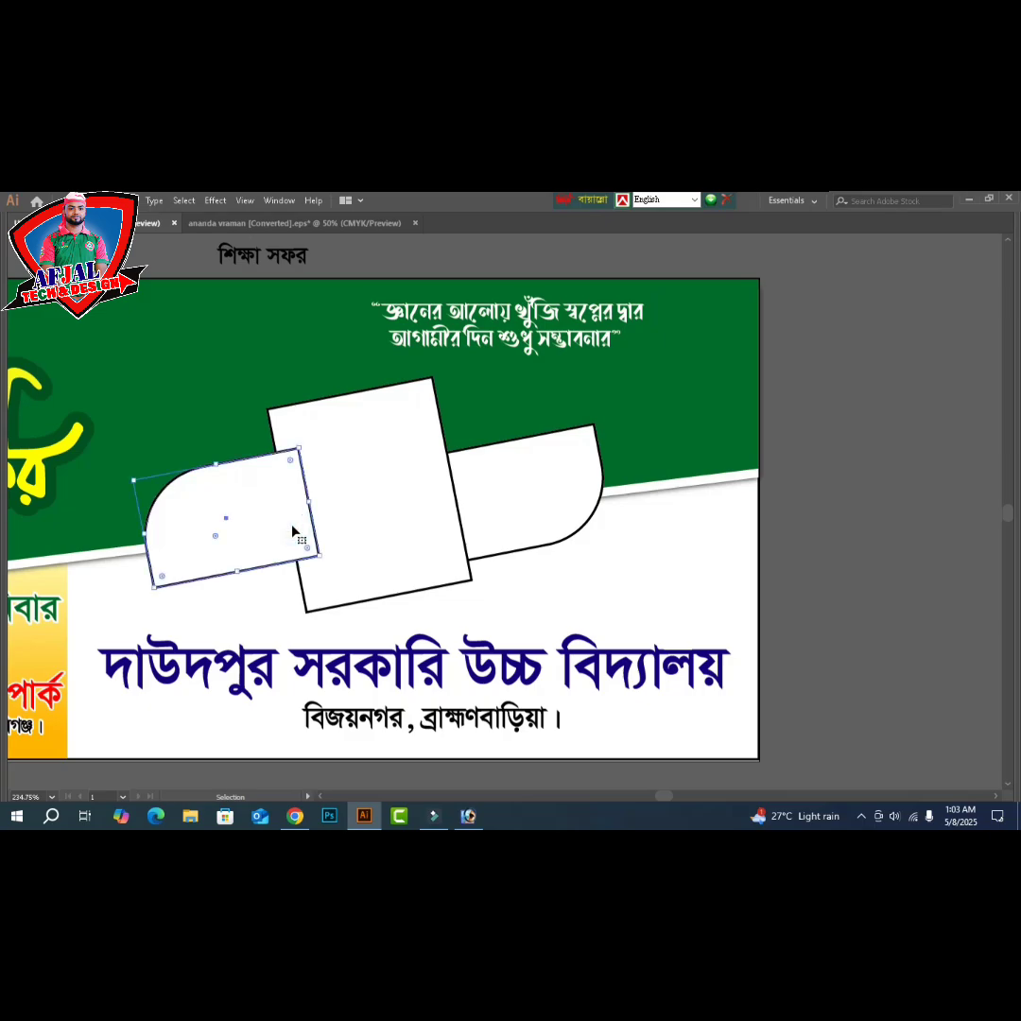
key("Tab")
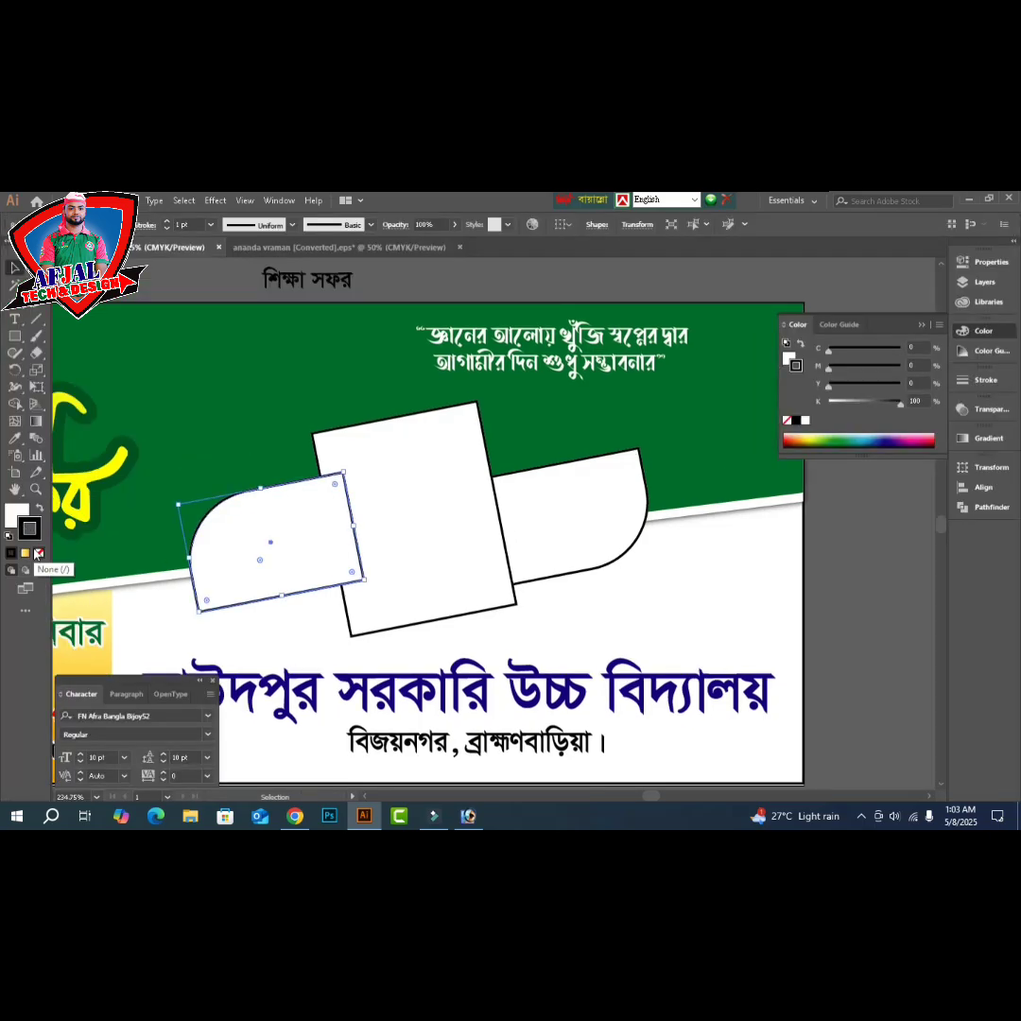
left_click(40, 554)
- Place a copy of the left rounded shape directly behind it and fill that copy with black
key("a")
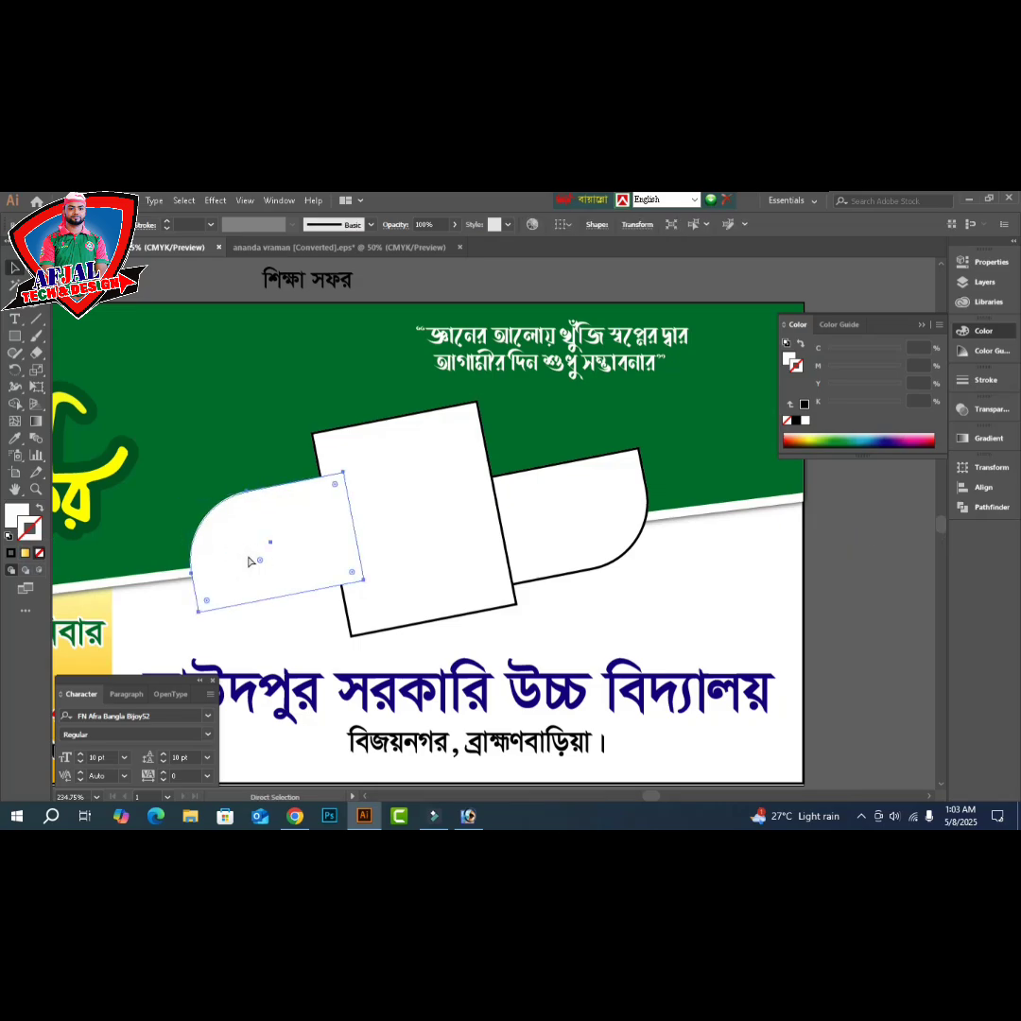
key("v")
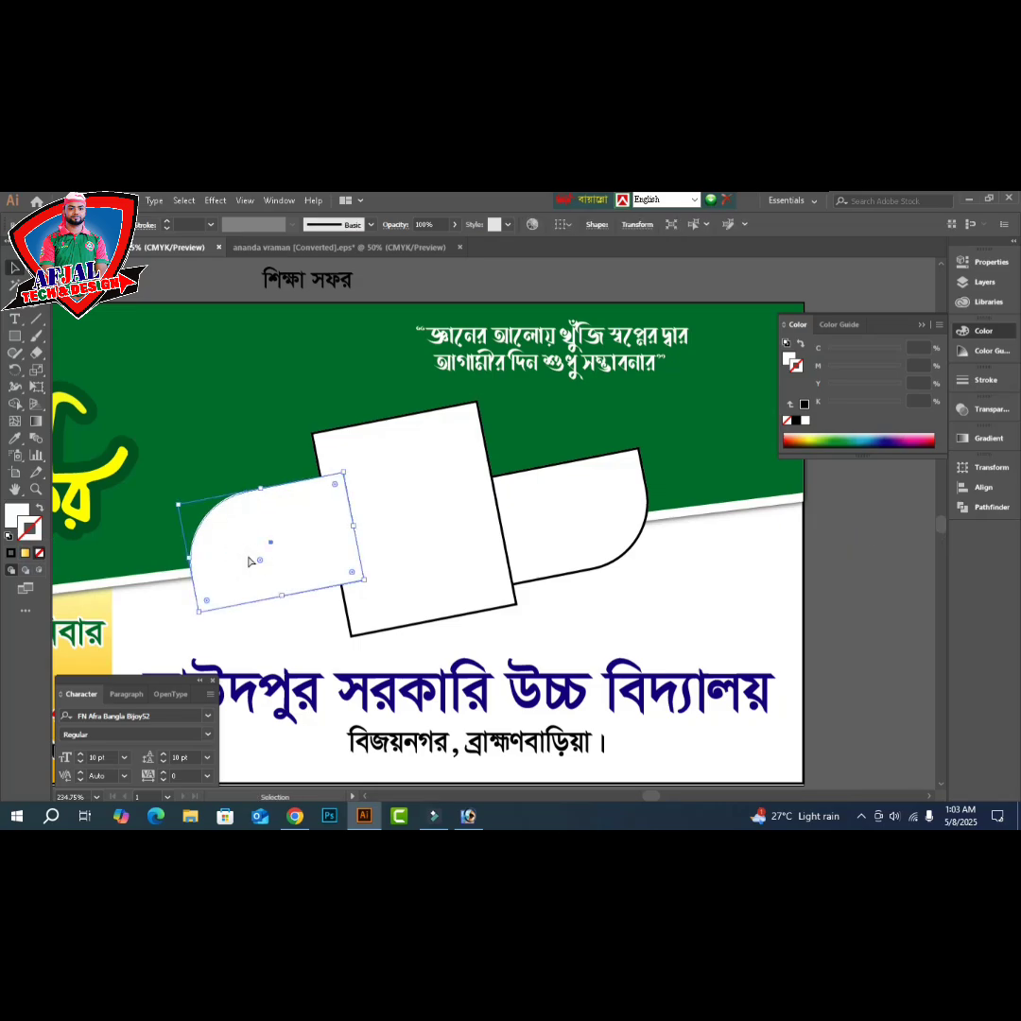
left_click(789, 362)
left_click(796, 421)
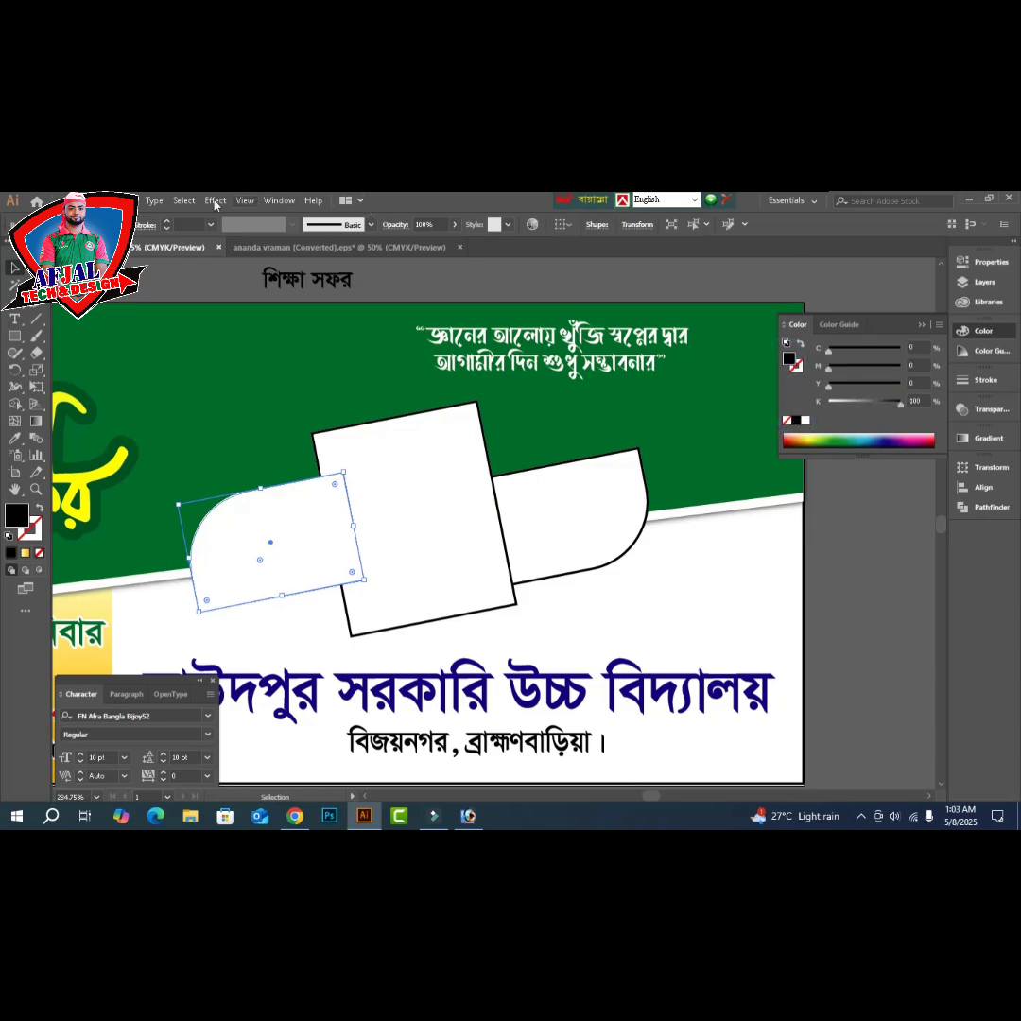
- Apply a Gaussian Blur of about 5.3 pixels to the black copy to form a soft shadow
left_click(217, 201)
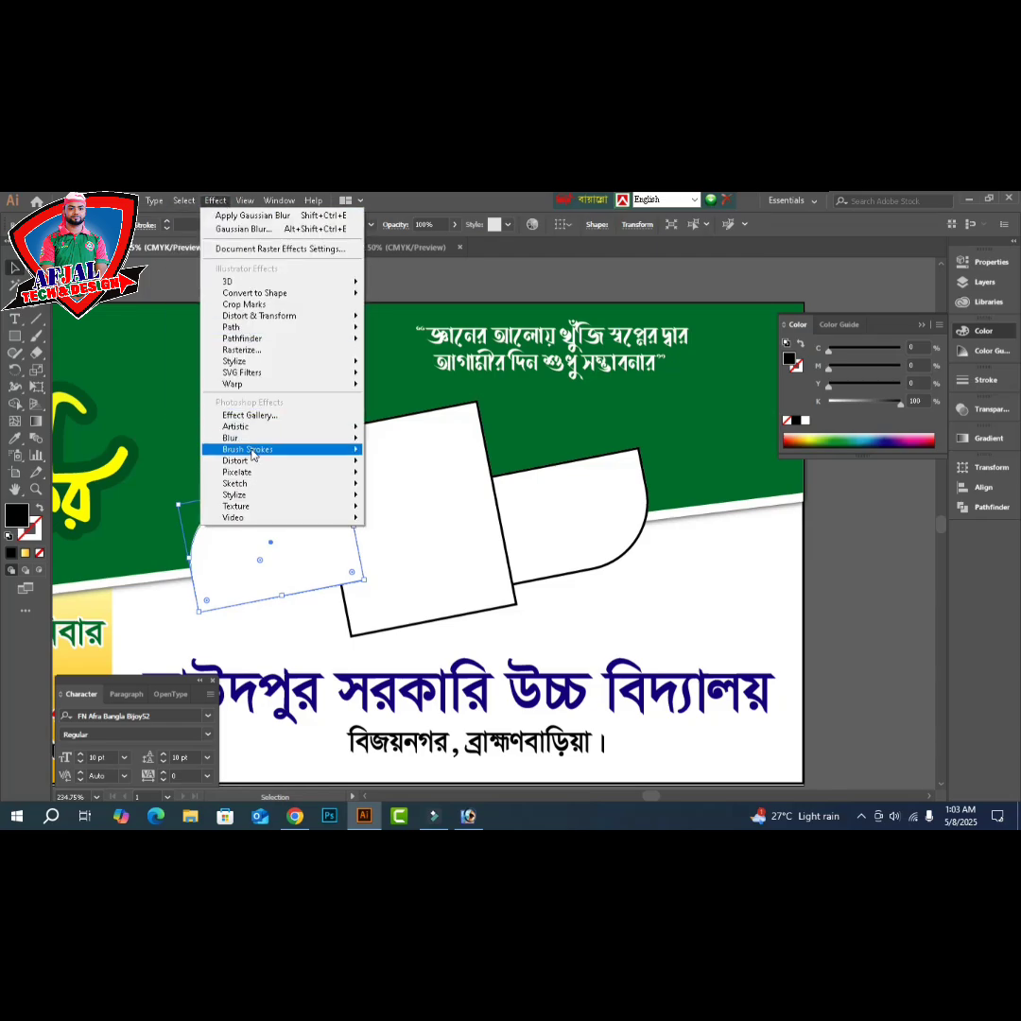
mouse_move(312, 438)
left_click(437, 442)
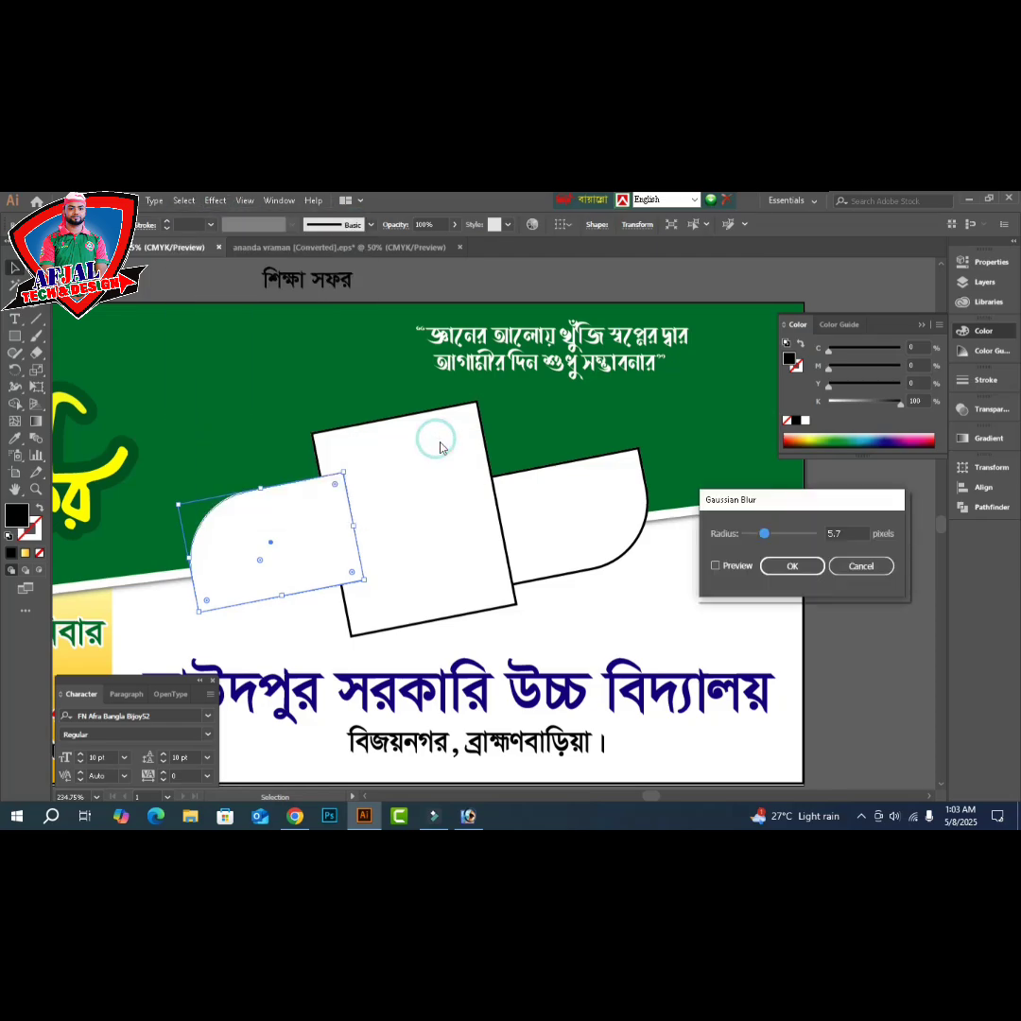
left_click(723, 566)
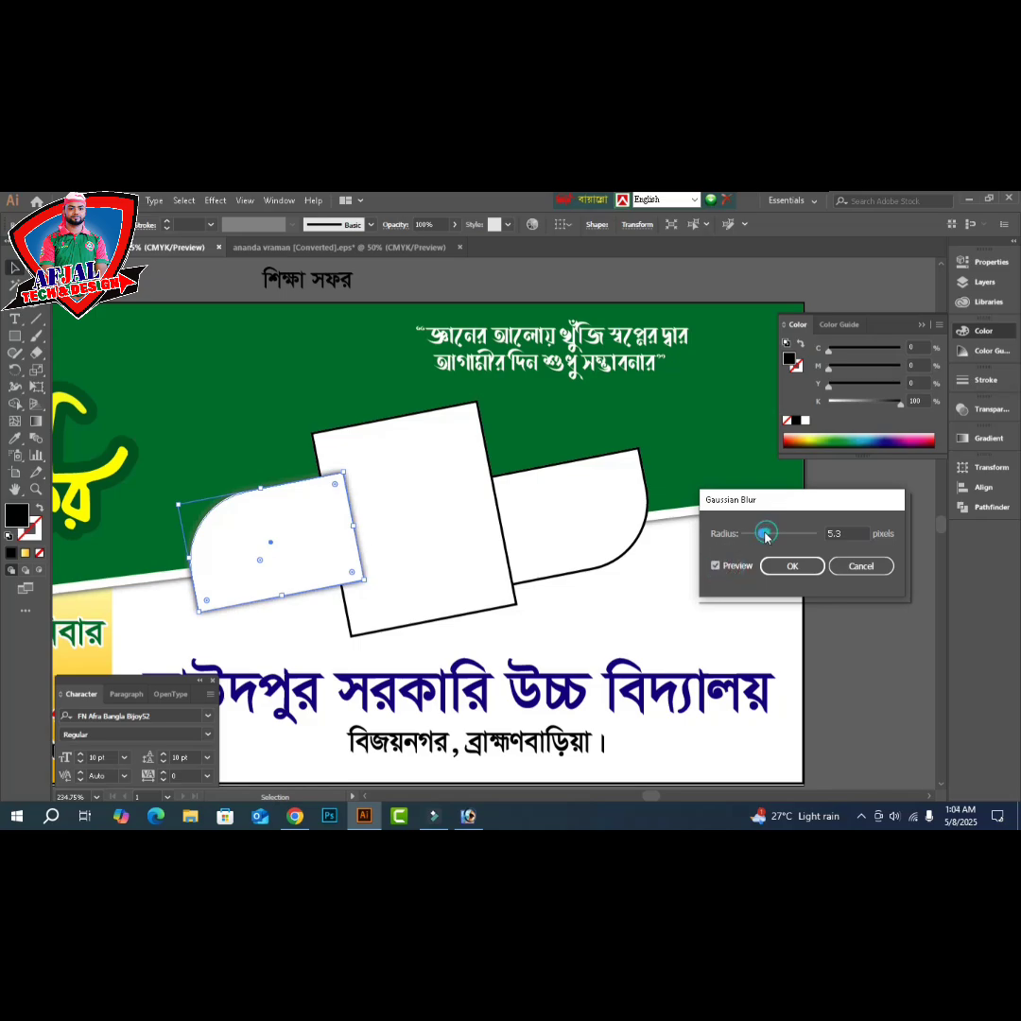
left_click_drag(767, 537, 763, 536)
left_click(781, 568)
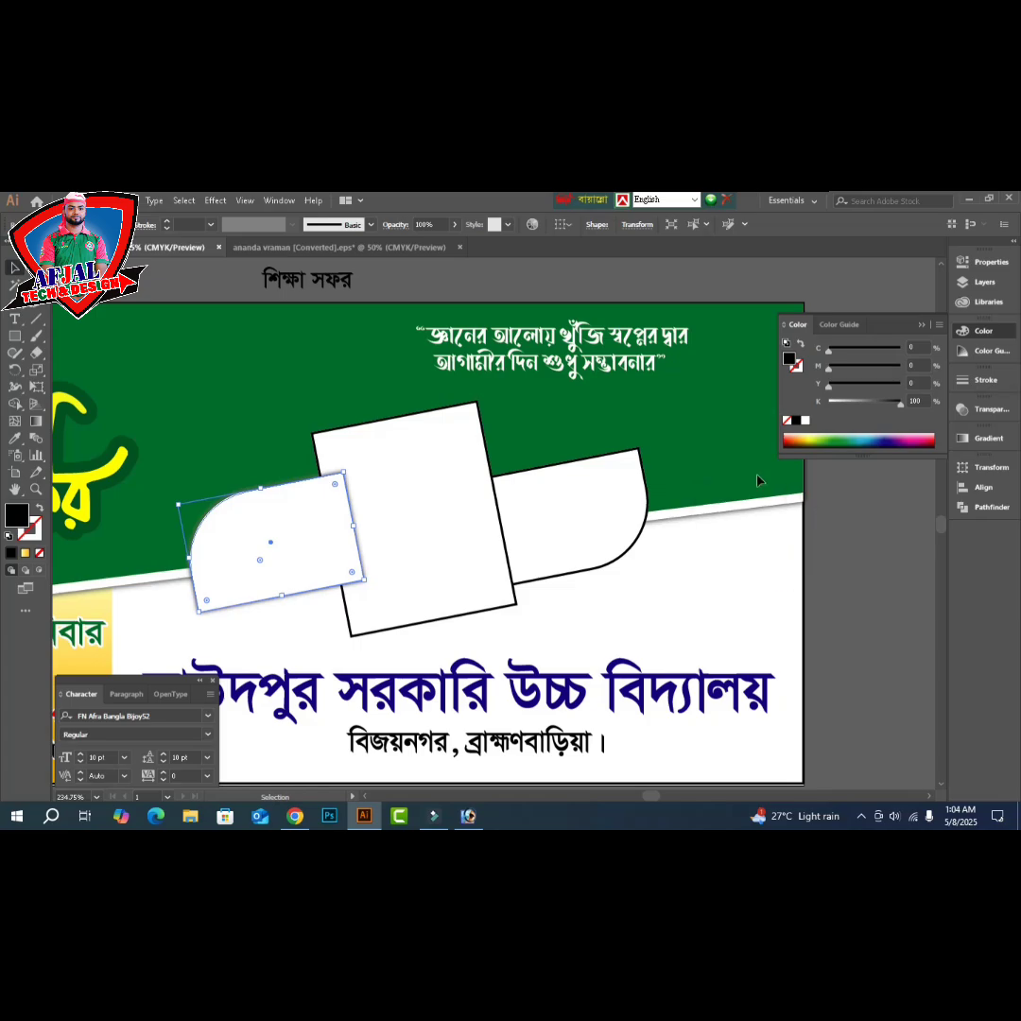
left_click(871, 619)
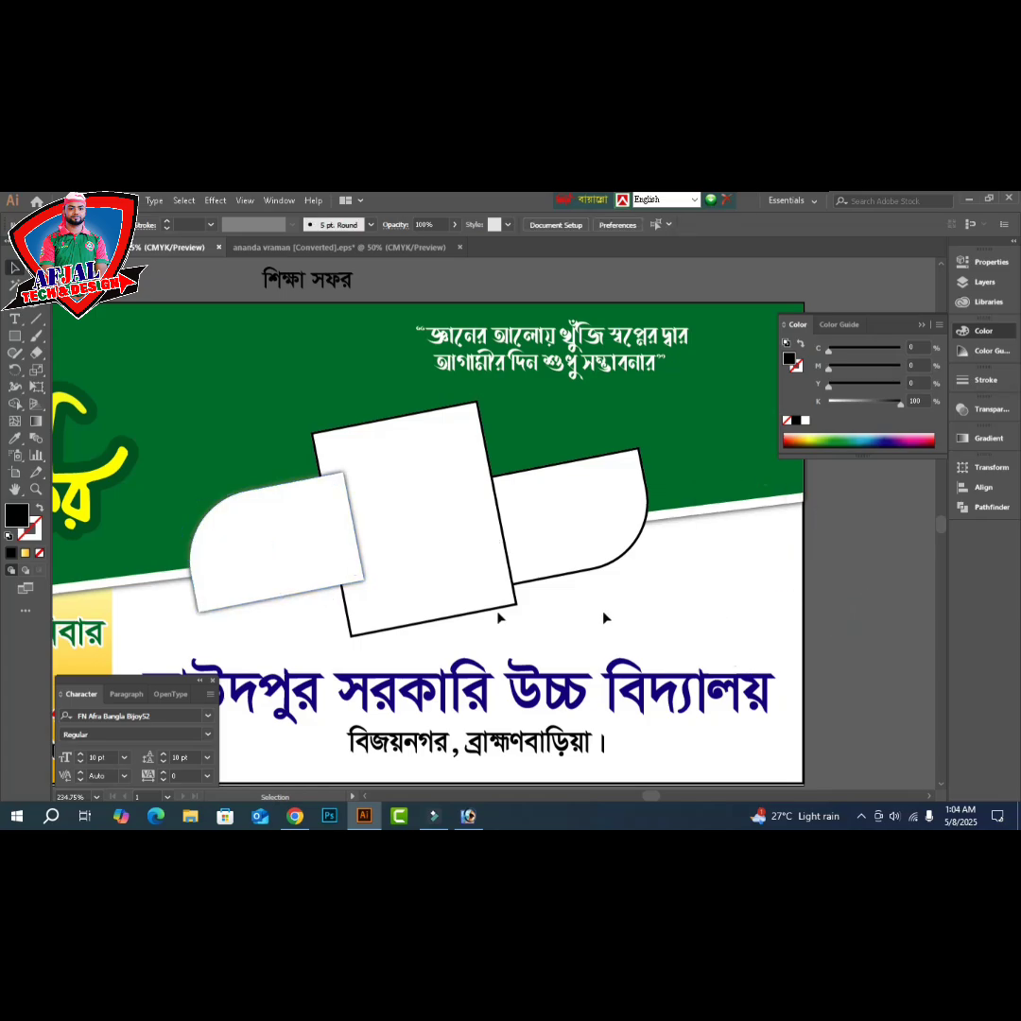
left_click(447, 577)
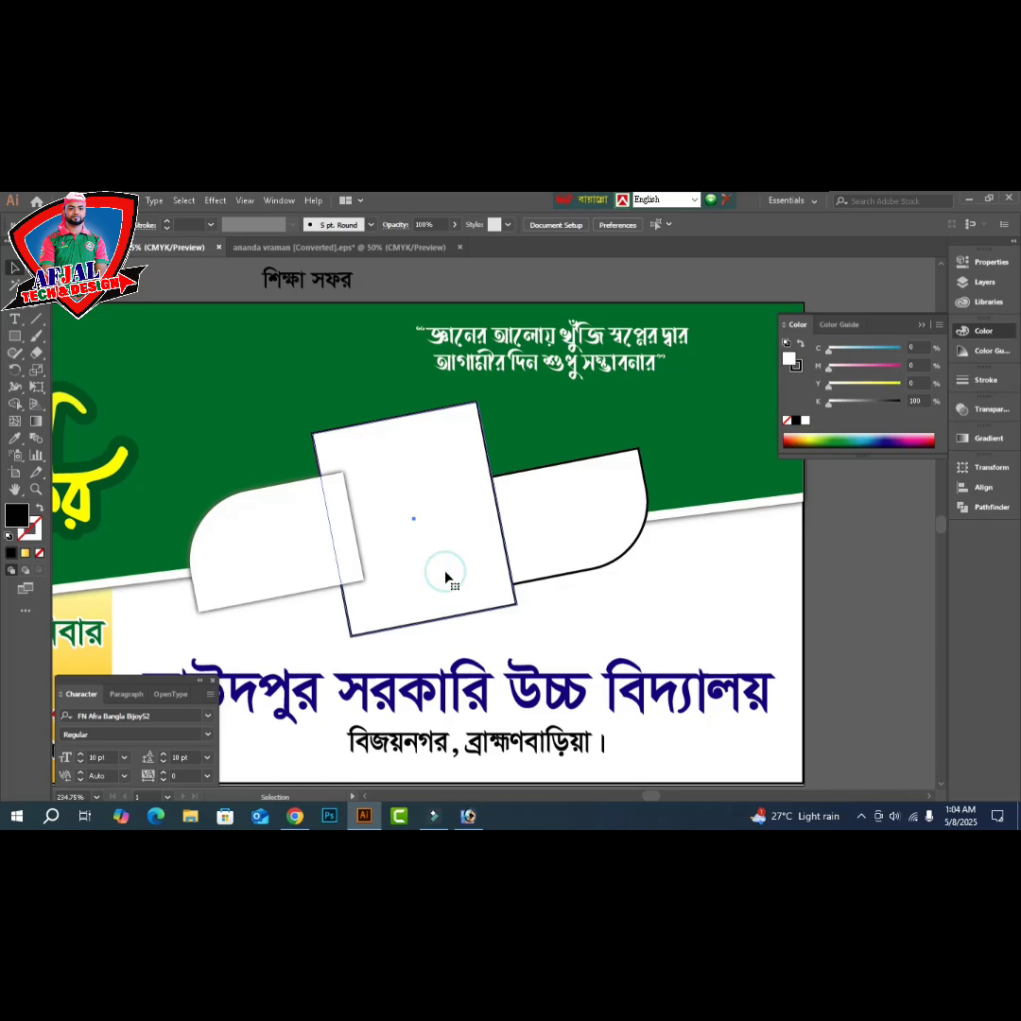
left_click(577, 543, "shift")
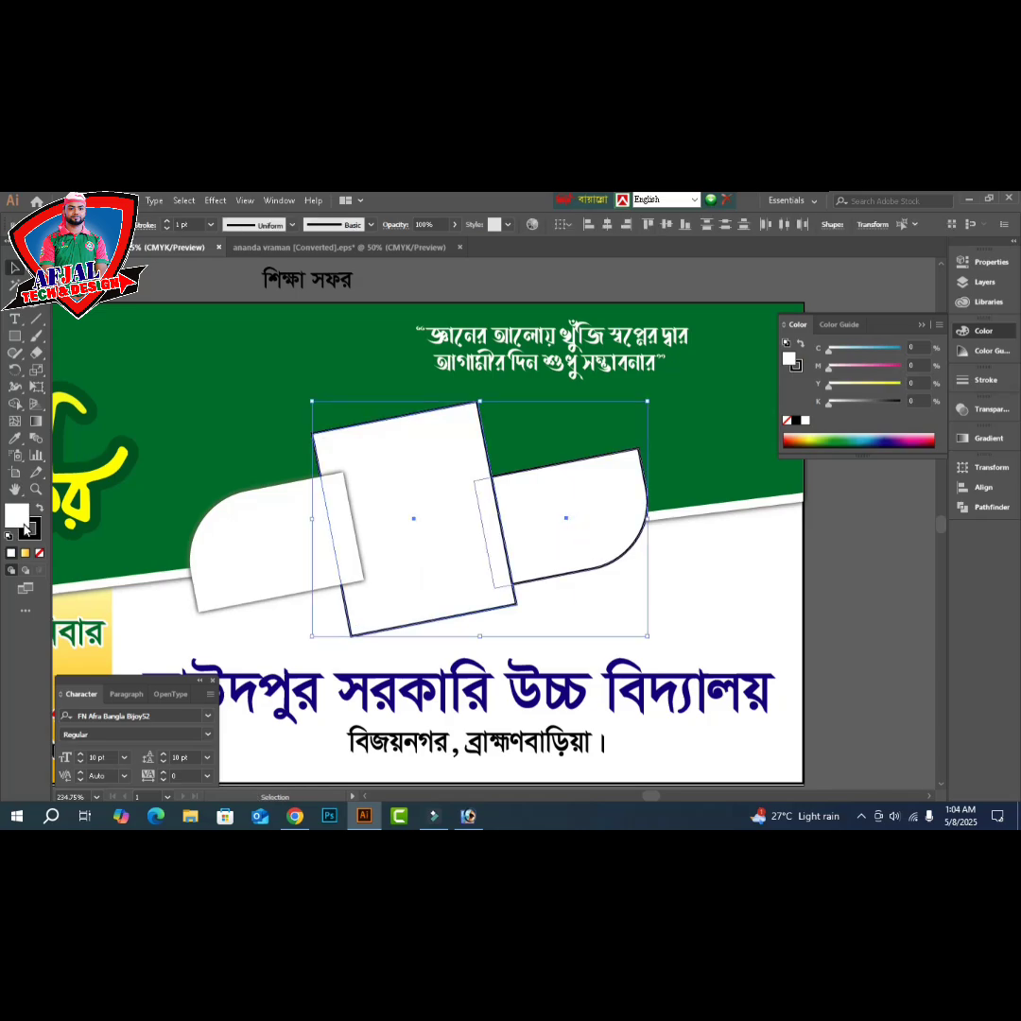
left_click(862, 624)
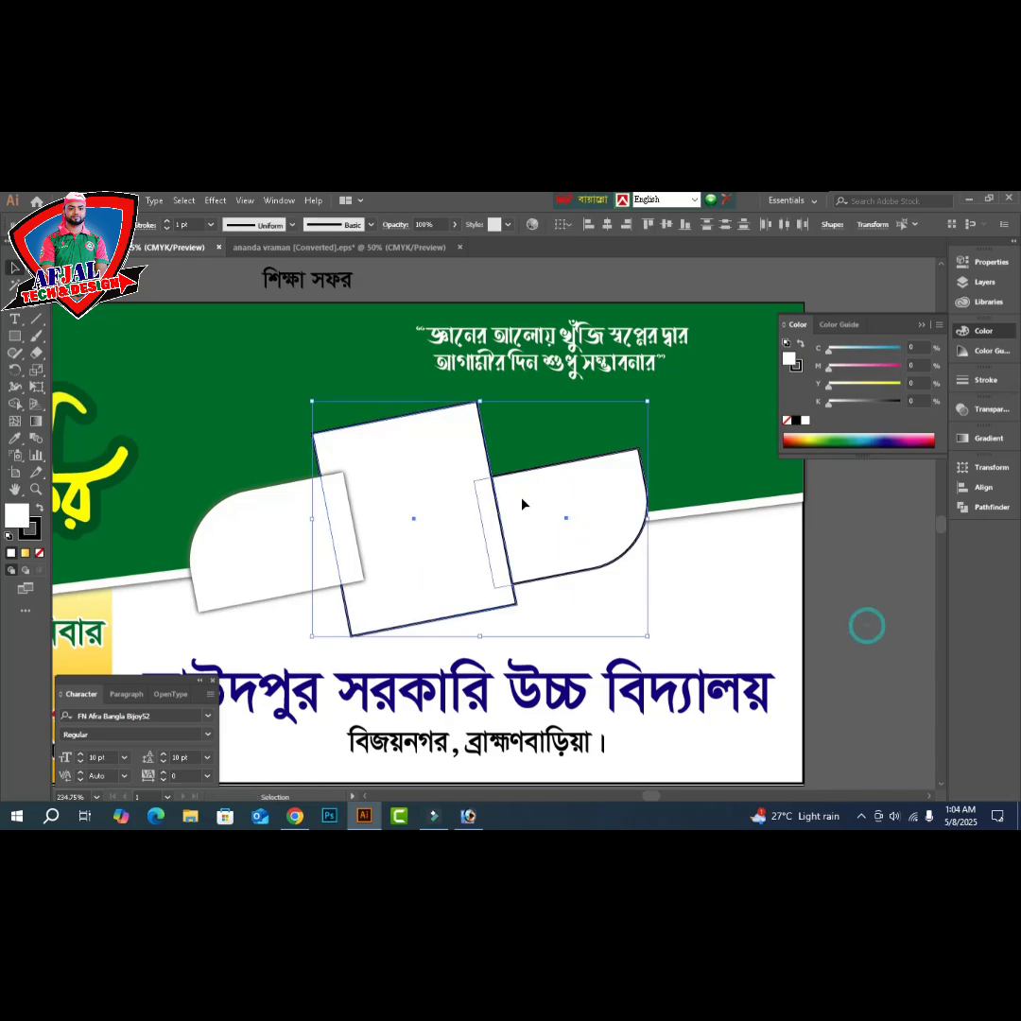
- Remove the stroke from the central tilted rectangle
left_click(435, 547)
left_click(33, 533)
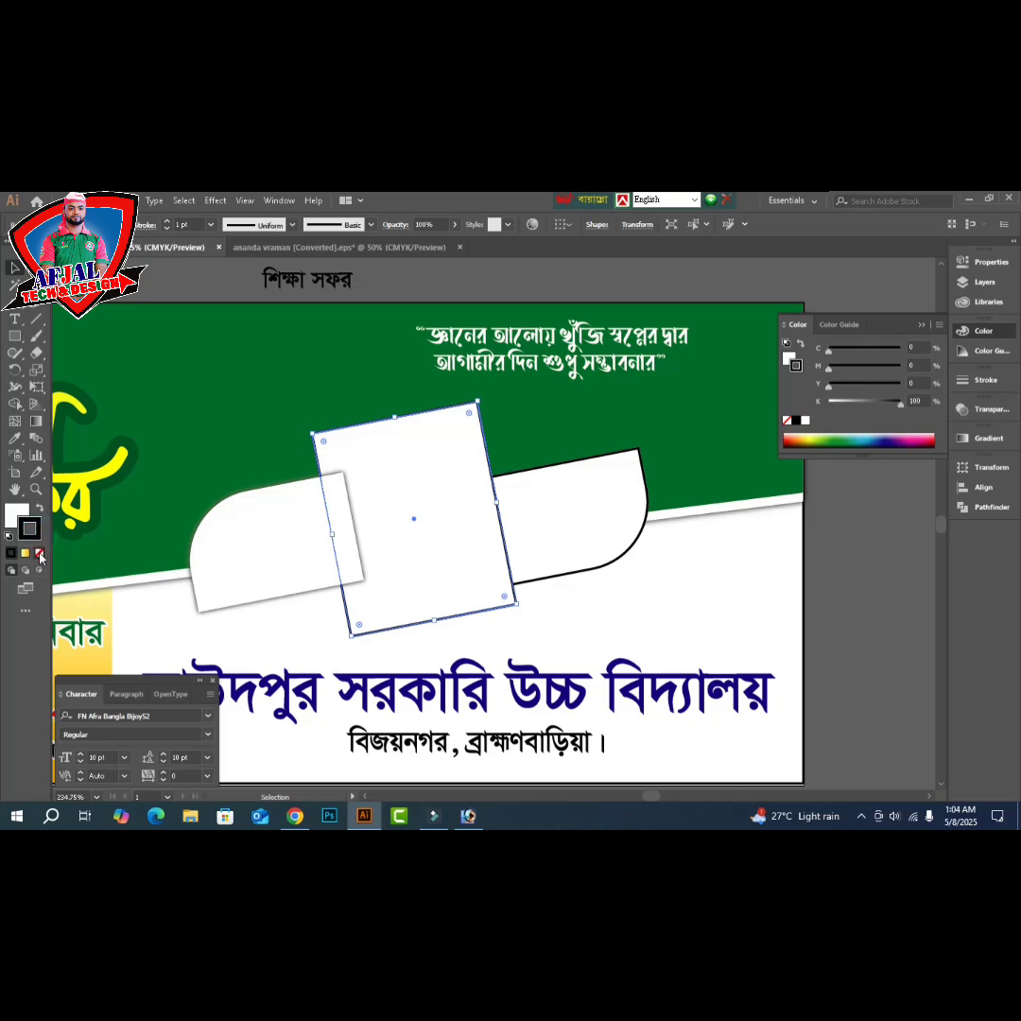
left_click(38, 552)
key("Tab")
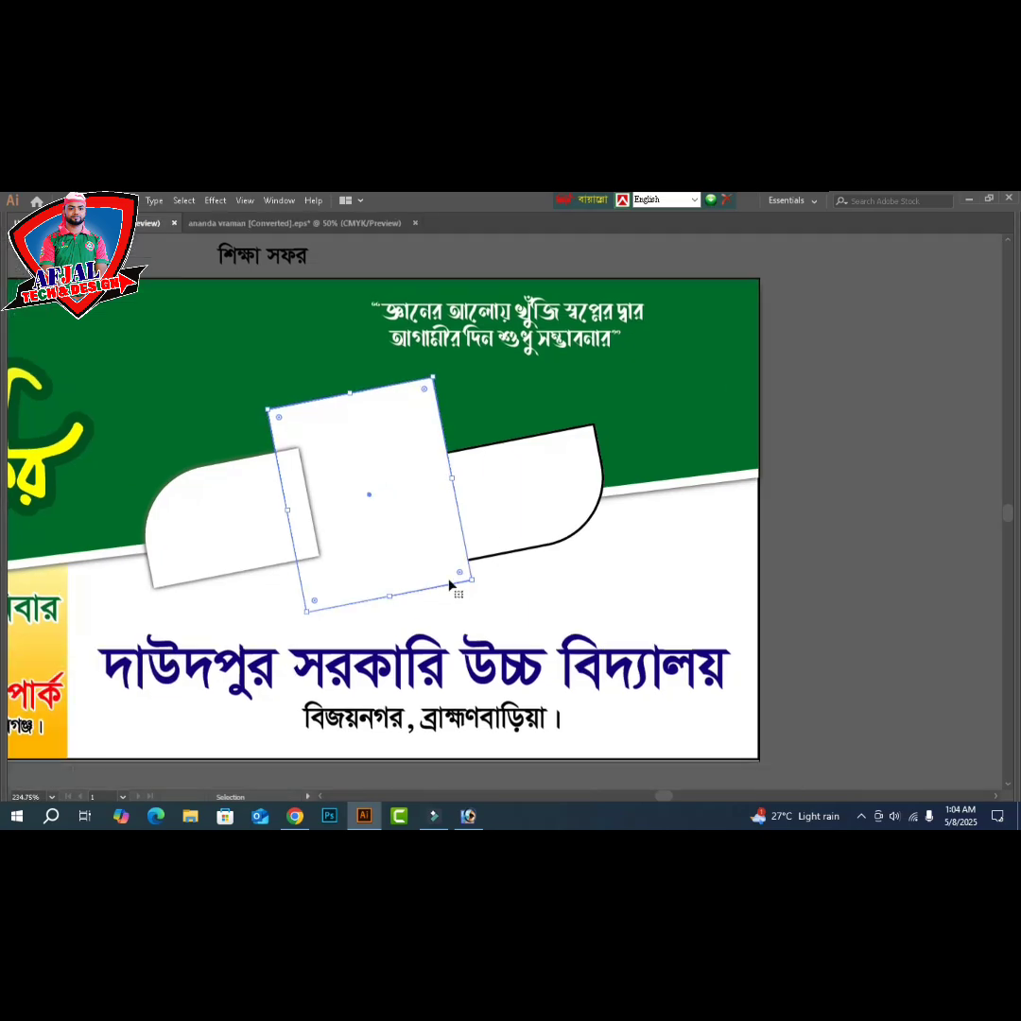
- Place a copy of the central tilted rectangle directly behind it and fill that copy with black
key("a")
key("Tab")
key("v")
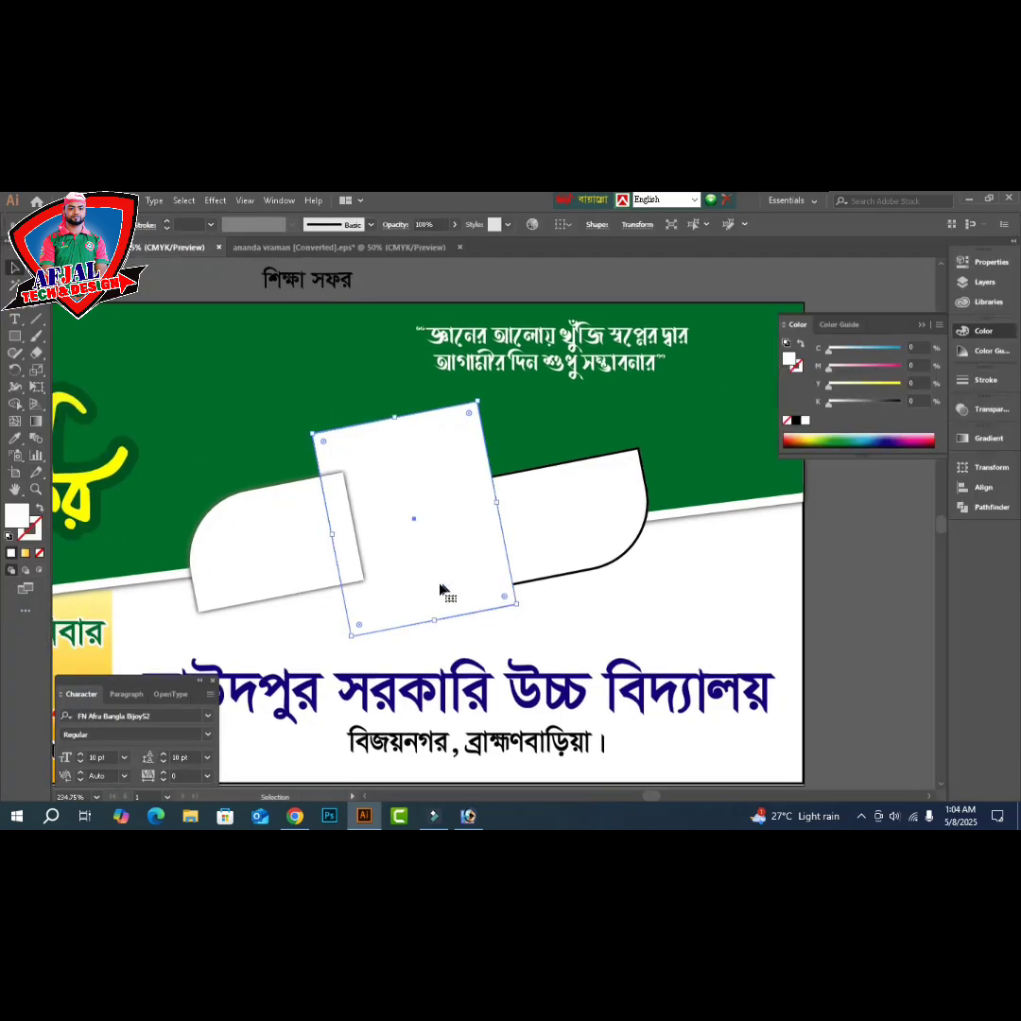
left_click(196, 225)
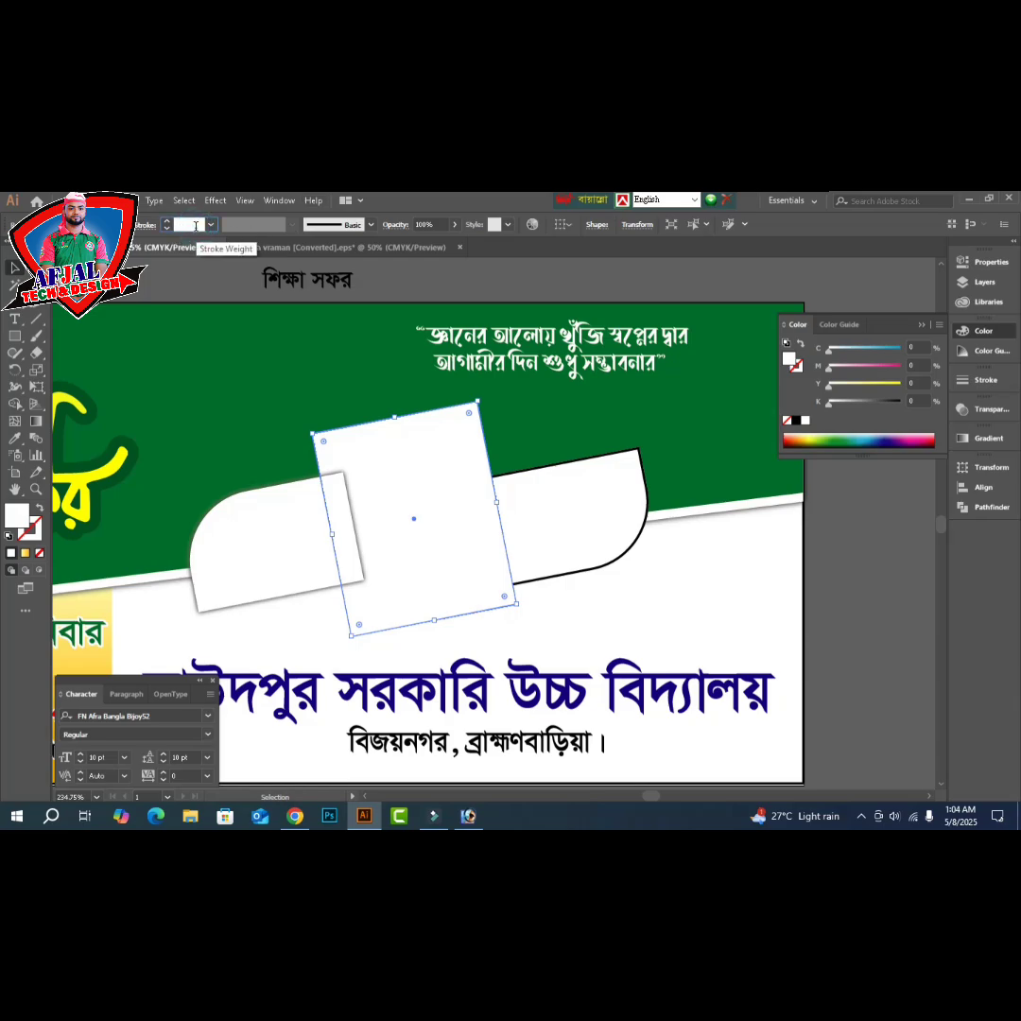
left_click(798, 422)
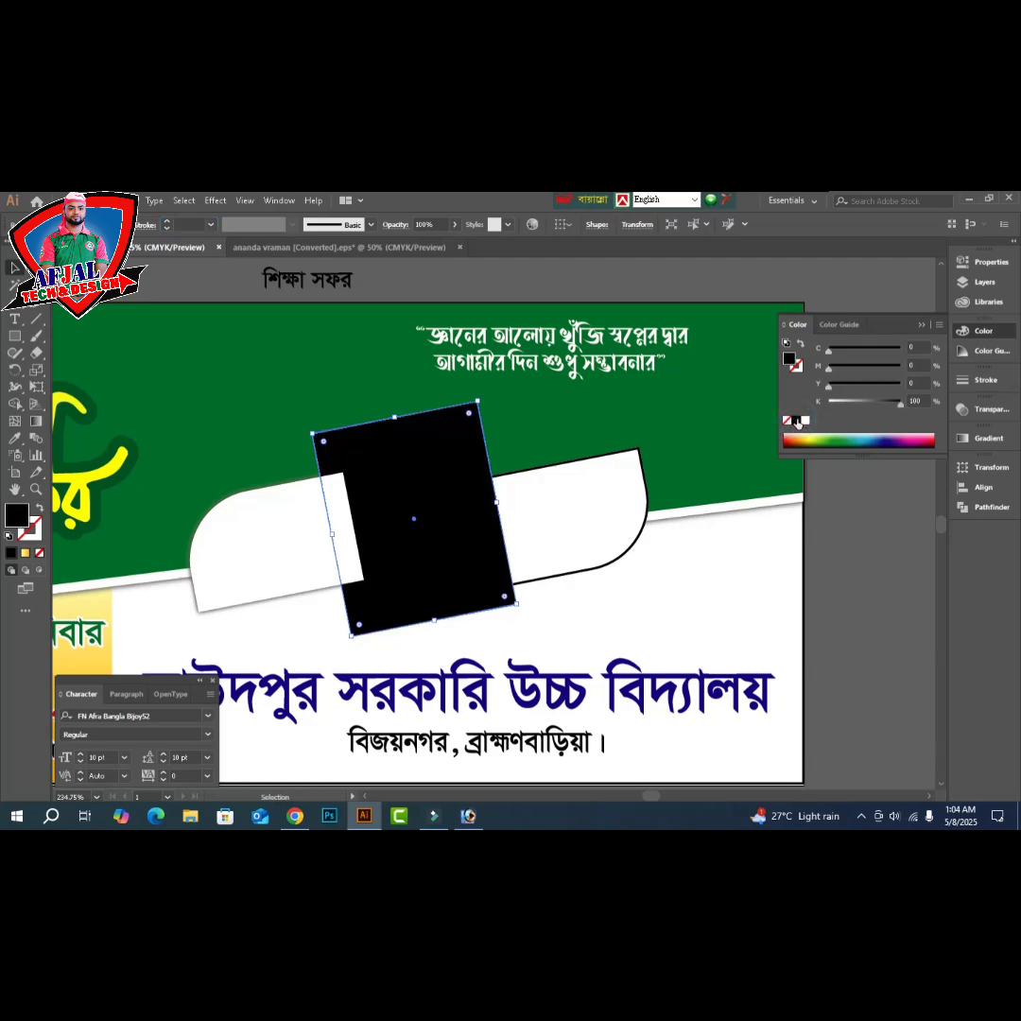
key("ctrl+z")
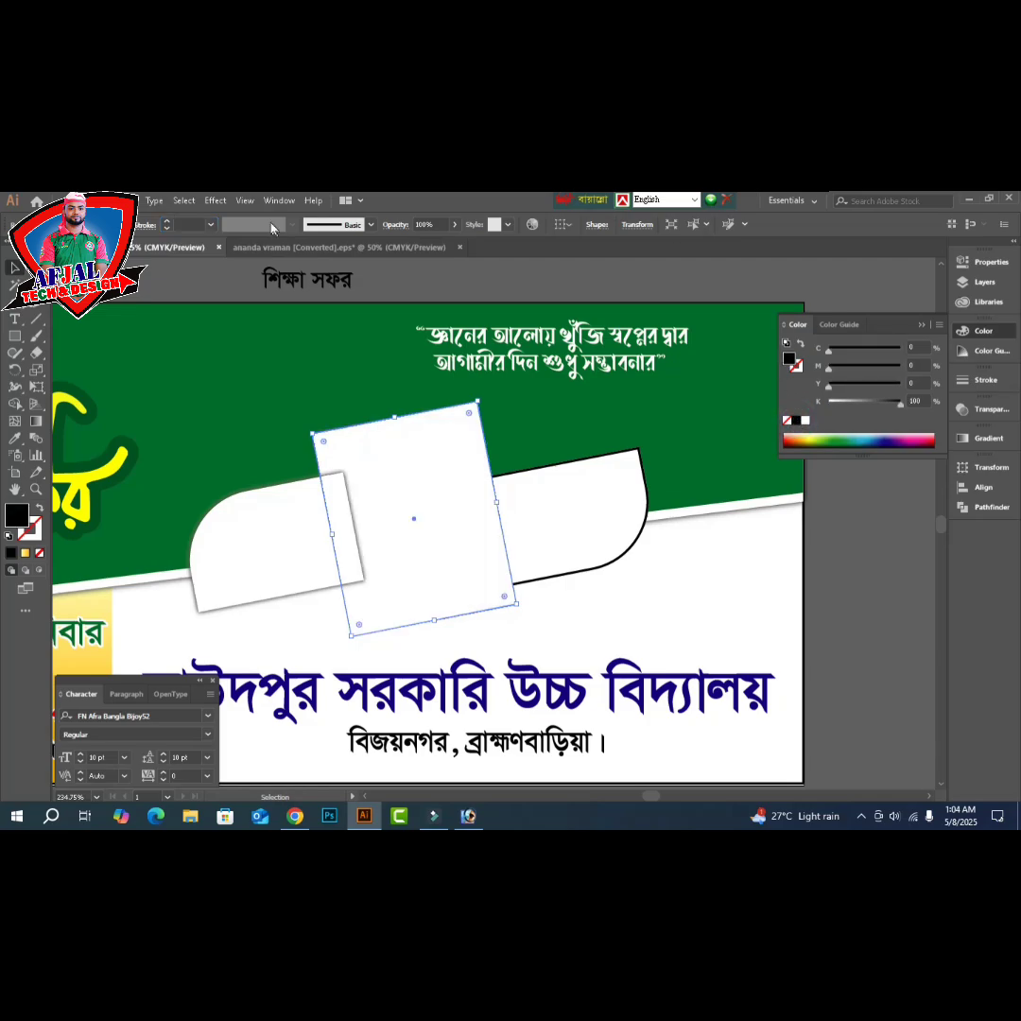
- Apply a 4.4-pixel Gaussian Blur to the black copy behind the central rectangle to form its soft shadow
left_click(215, 200)
mouse_move(230, 438)
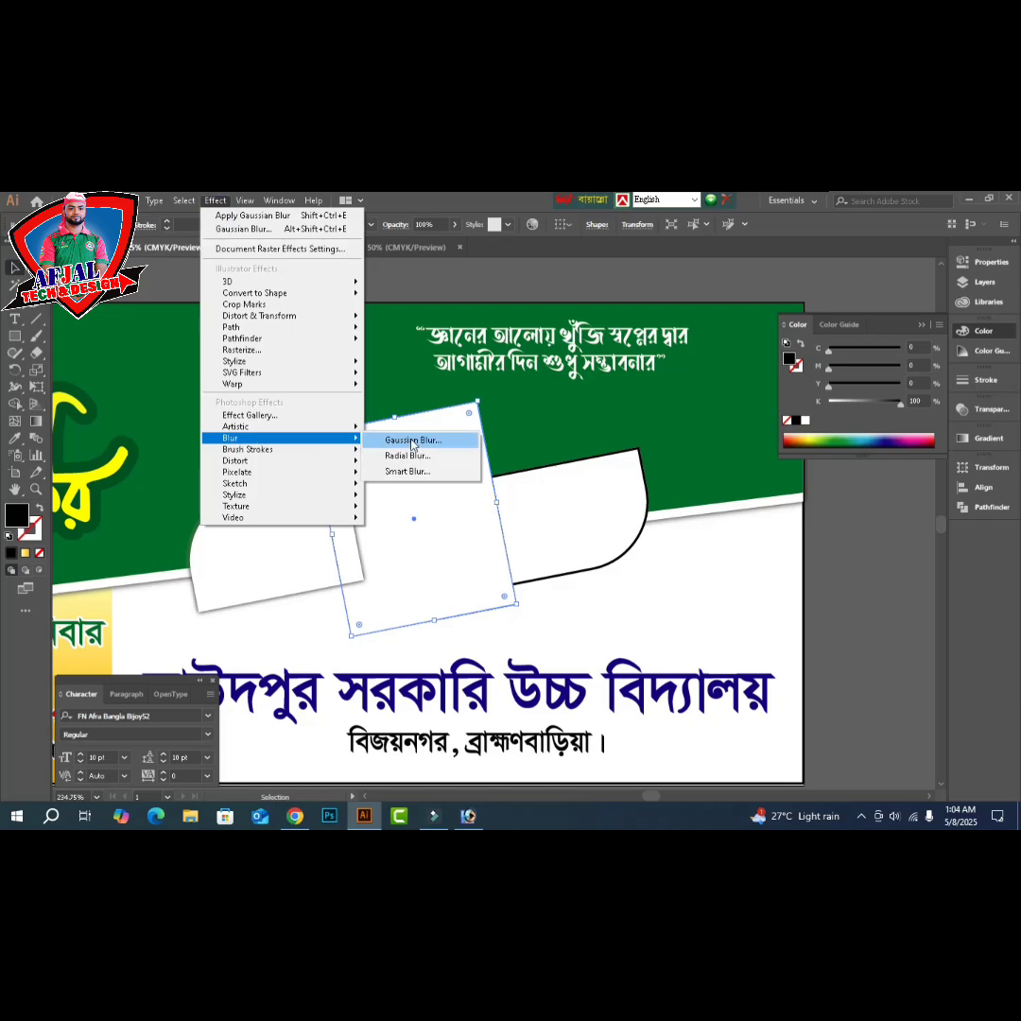
left_click(414, 441)
left_click(735, 567)
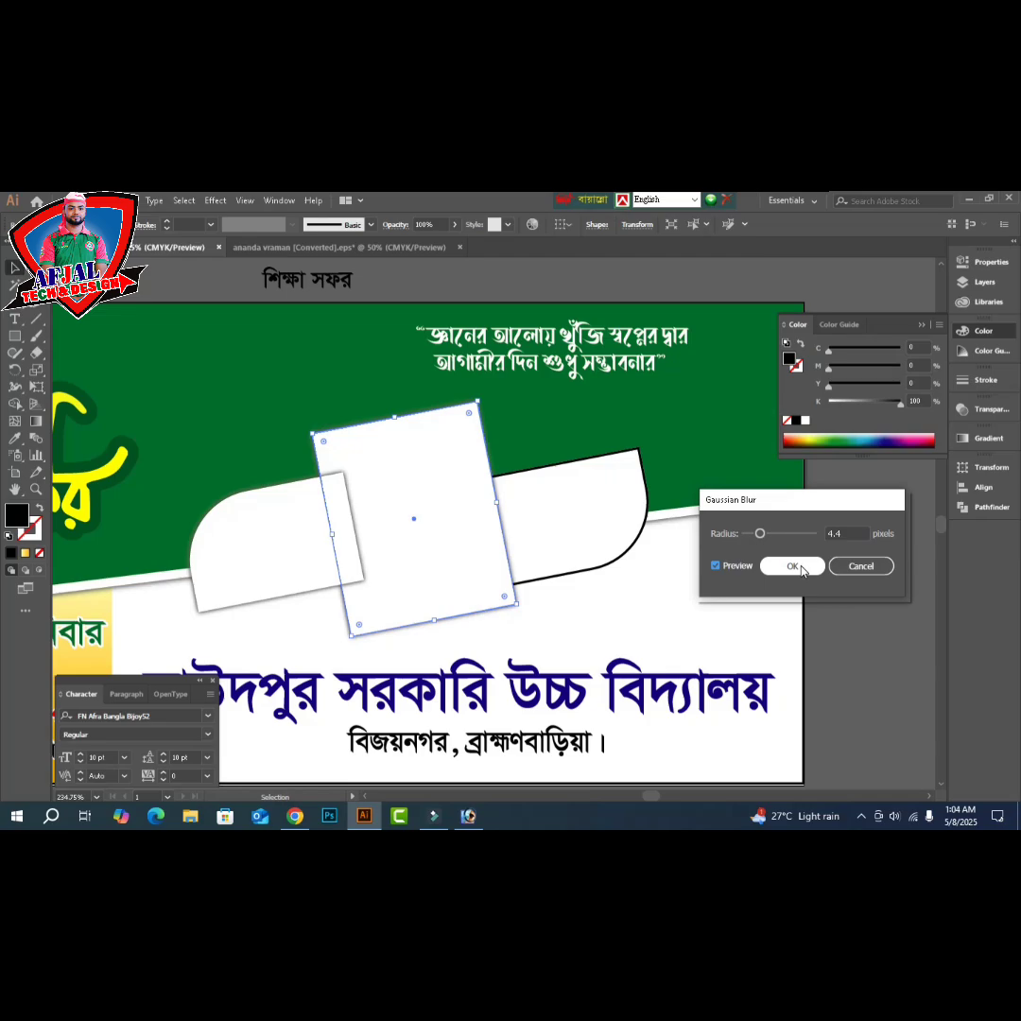
left_click(795, 566)
left_click(864, 574)
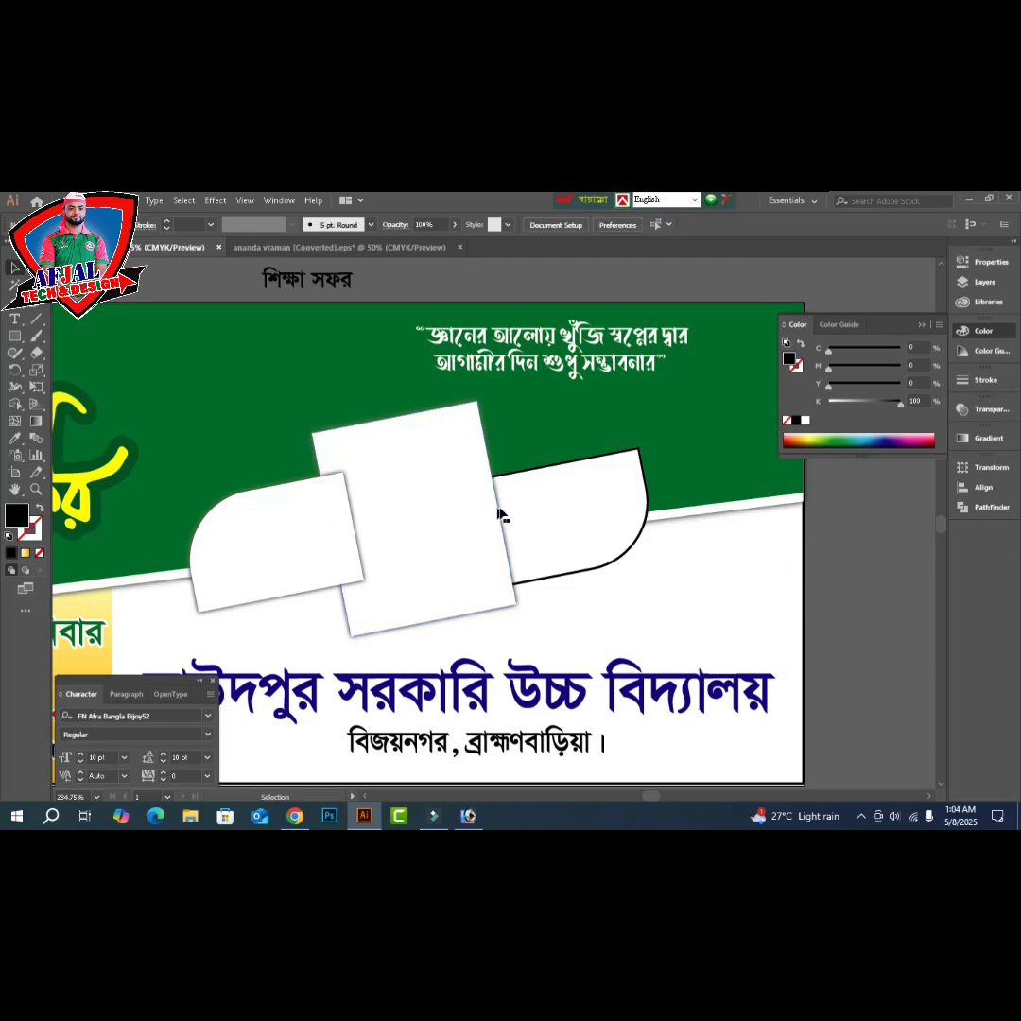
- Remove the stroke from the right rounded shape
left_click(539, 525)
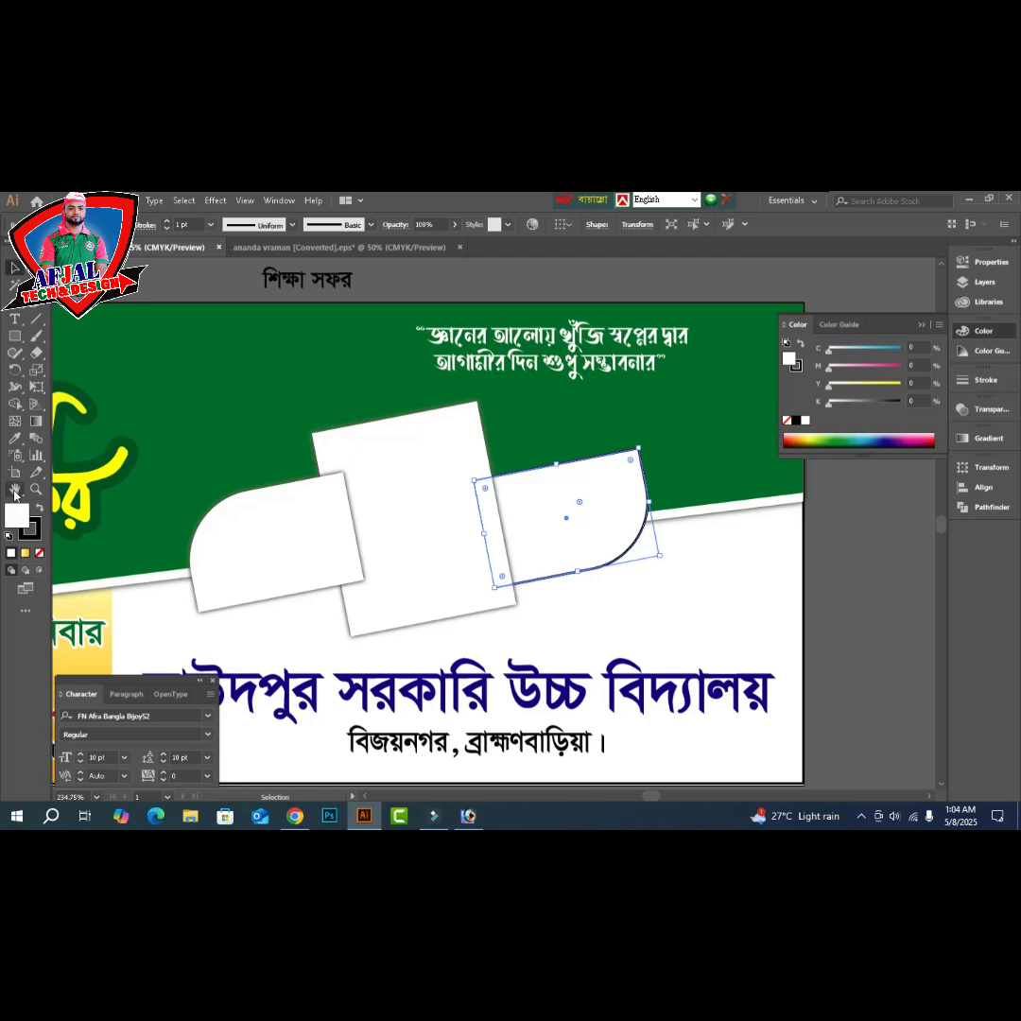
left_click(33, 537)
left_click(38, 554)
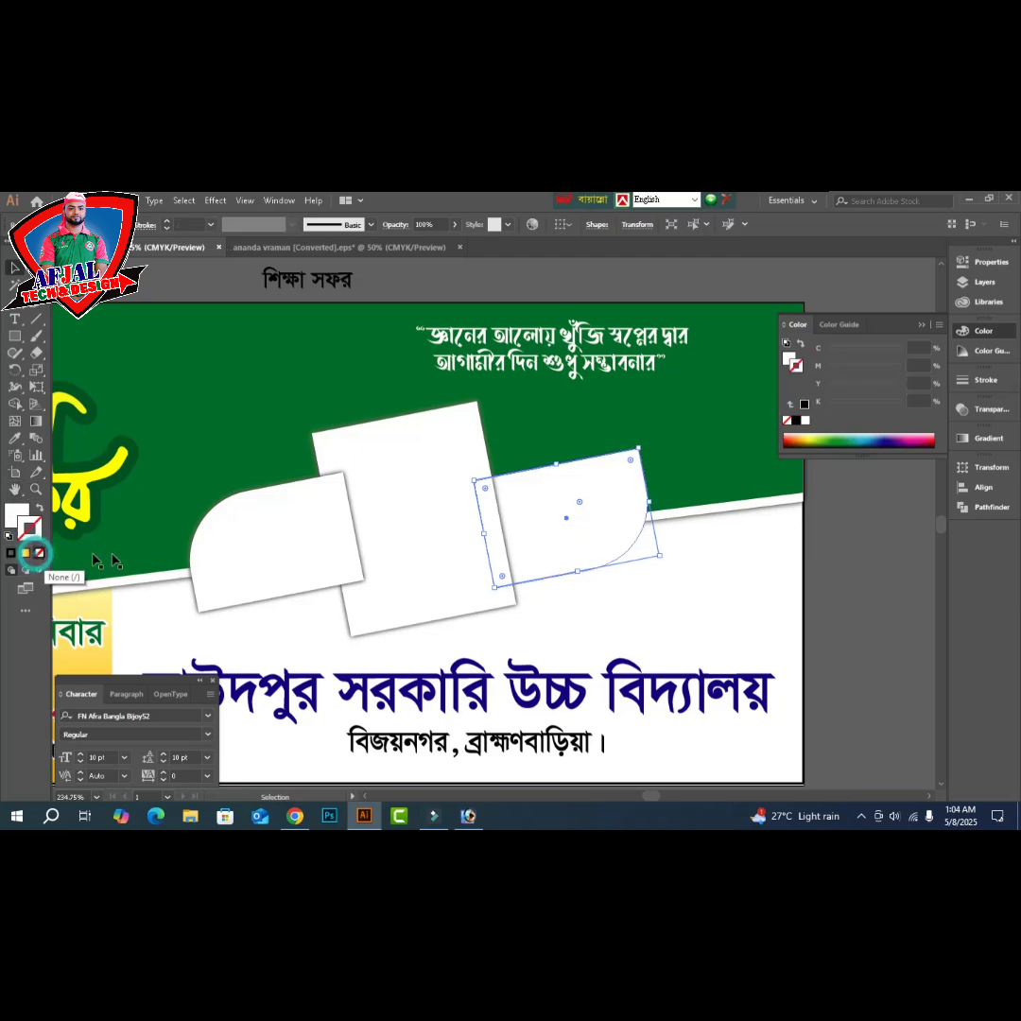
left_click(870, 605)
- Place a copy of the right rounded shape directly behind it and fill that copy with black
left_click(600, 519)
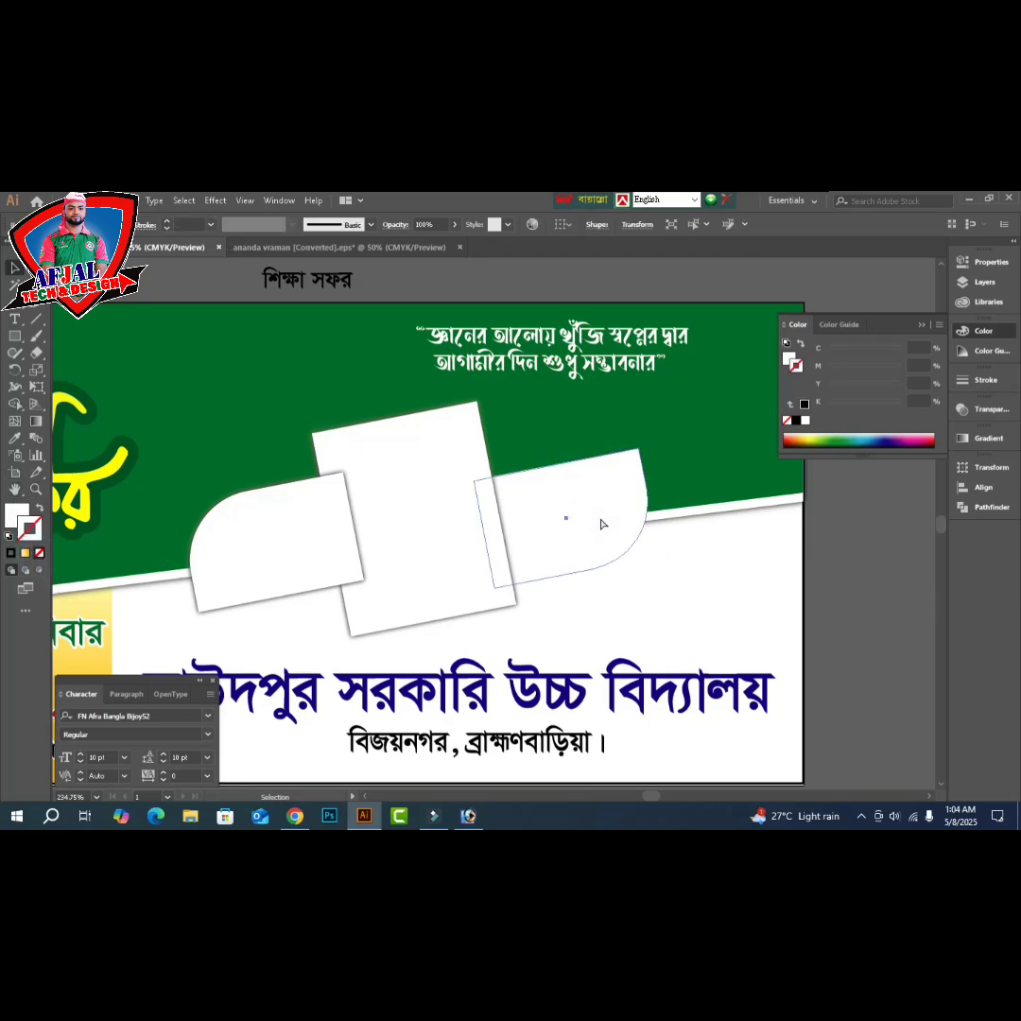
left_click(602, 524)
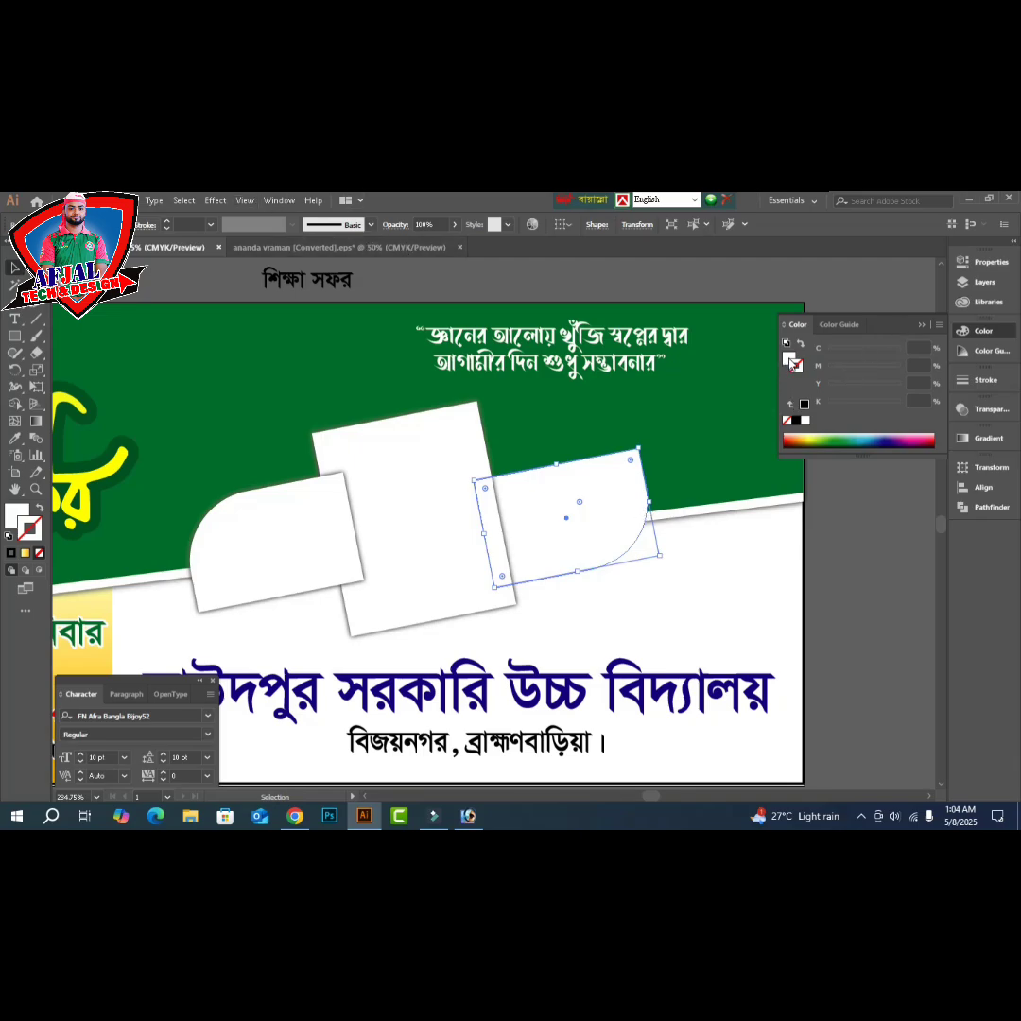
left_click(796, 420)
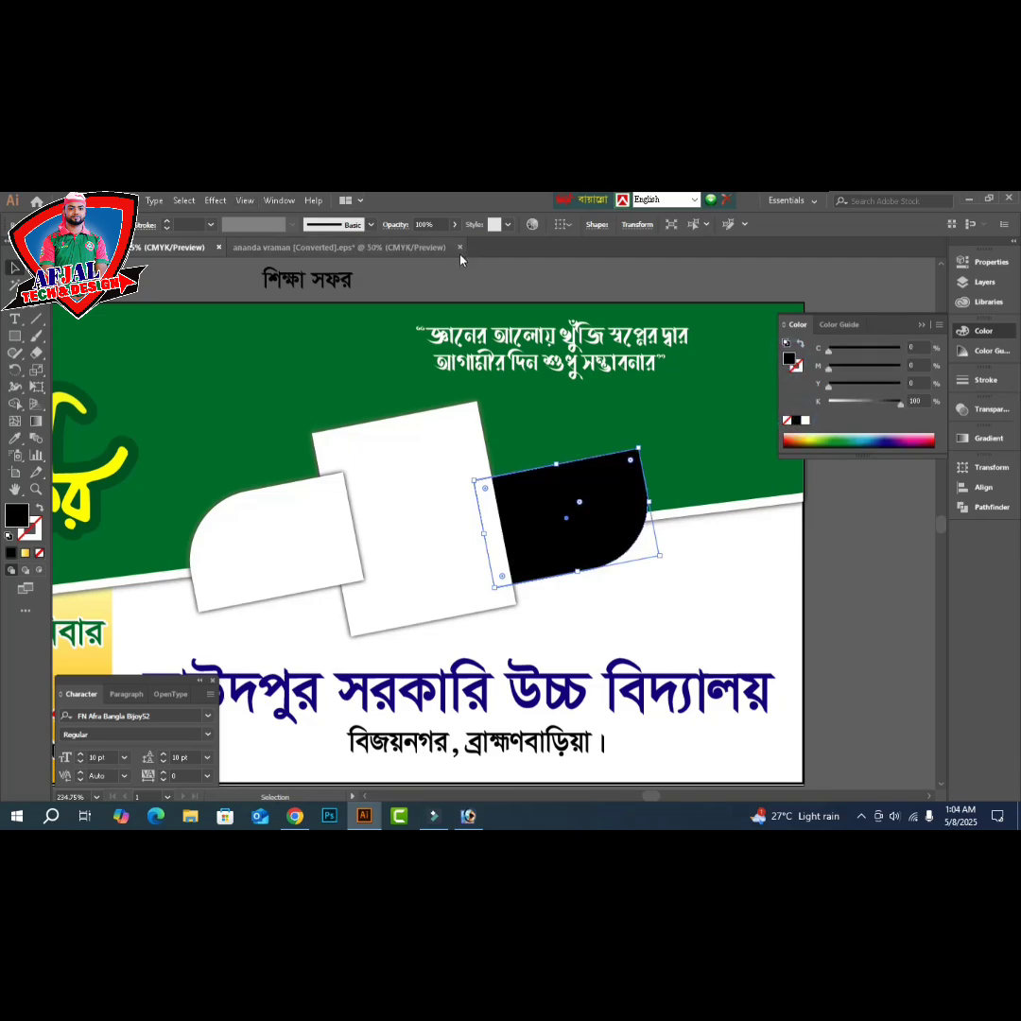
key("ctrl+[")
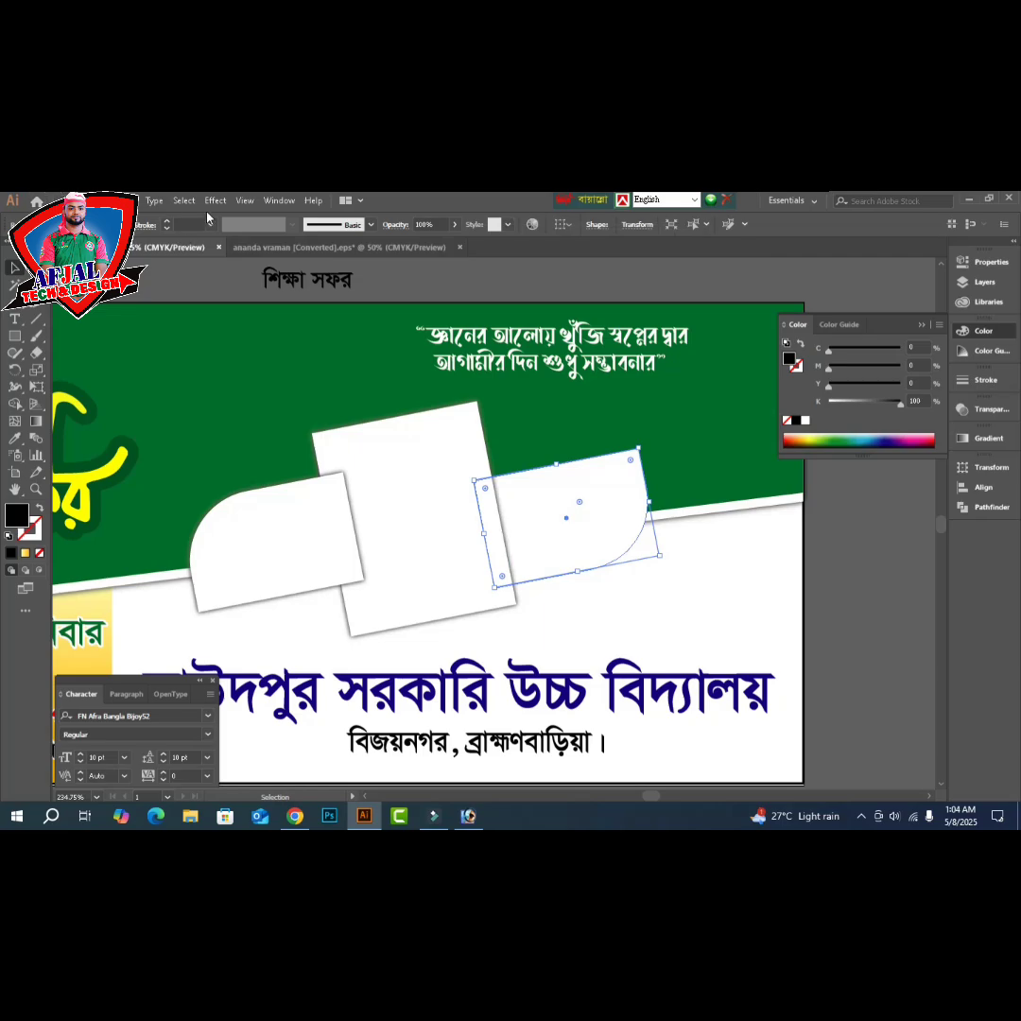
- Apply a 4.4-pixel Gaussian Blur to the black copy behind the right rounded shape
left_click(214, 201)
mouse_move(293, 439)
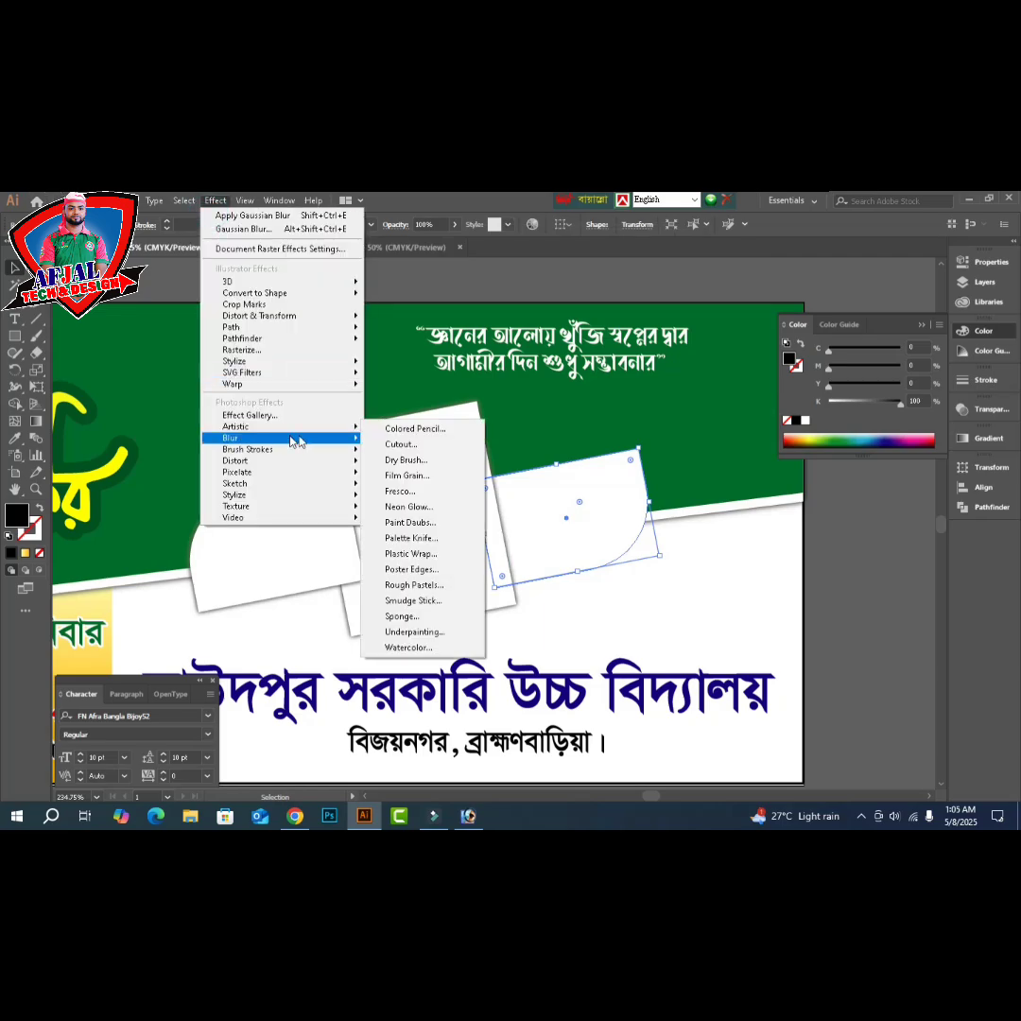
left_click(407, 437)
left_click(732, 565)
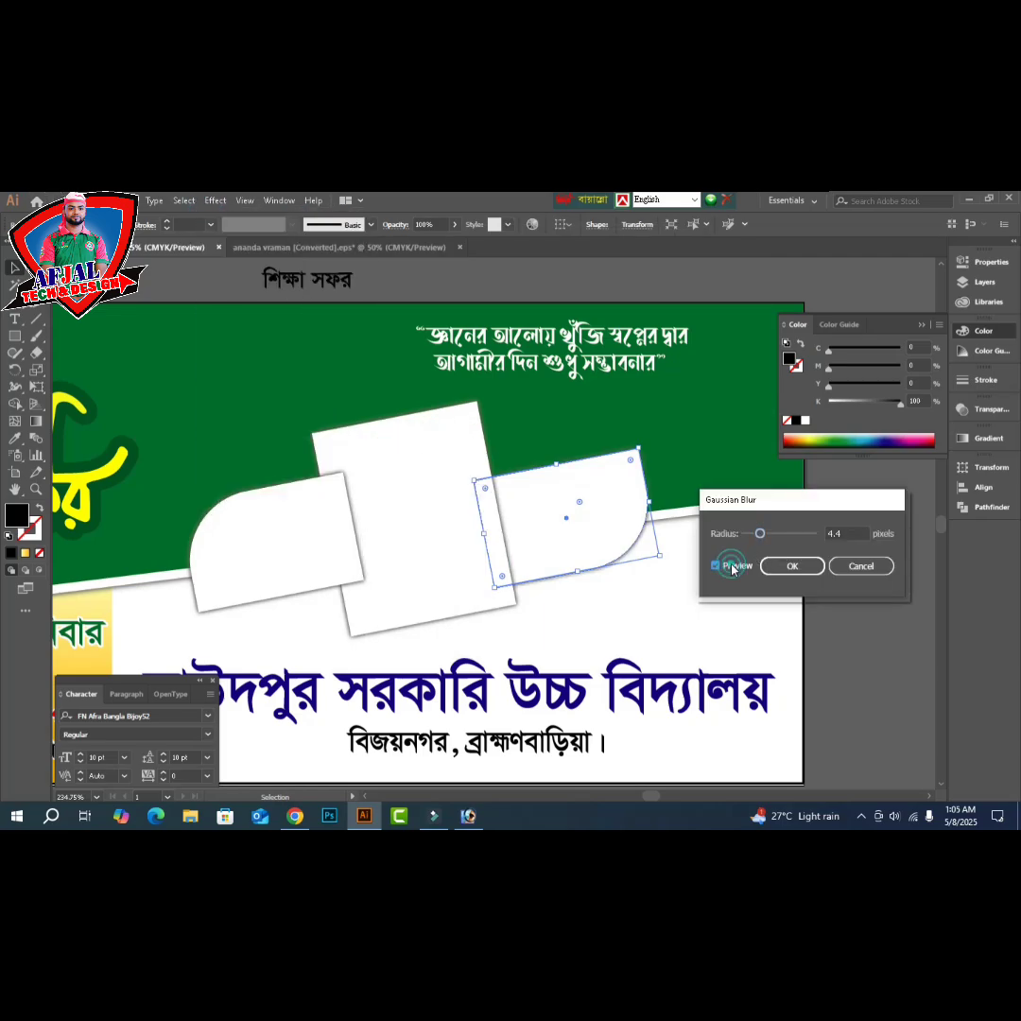
left_click(792, 566)
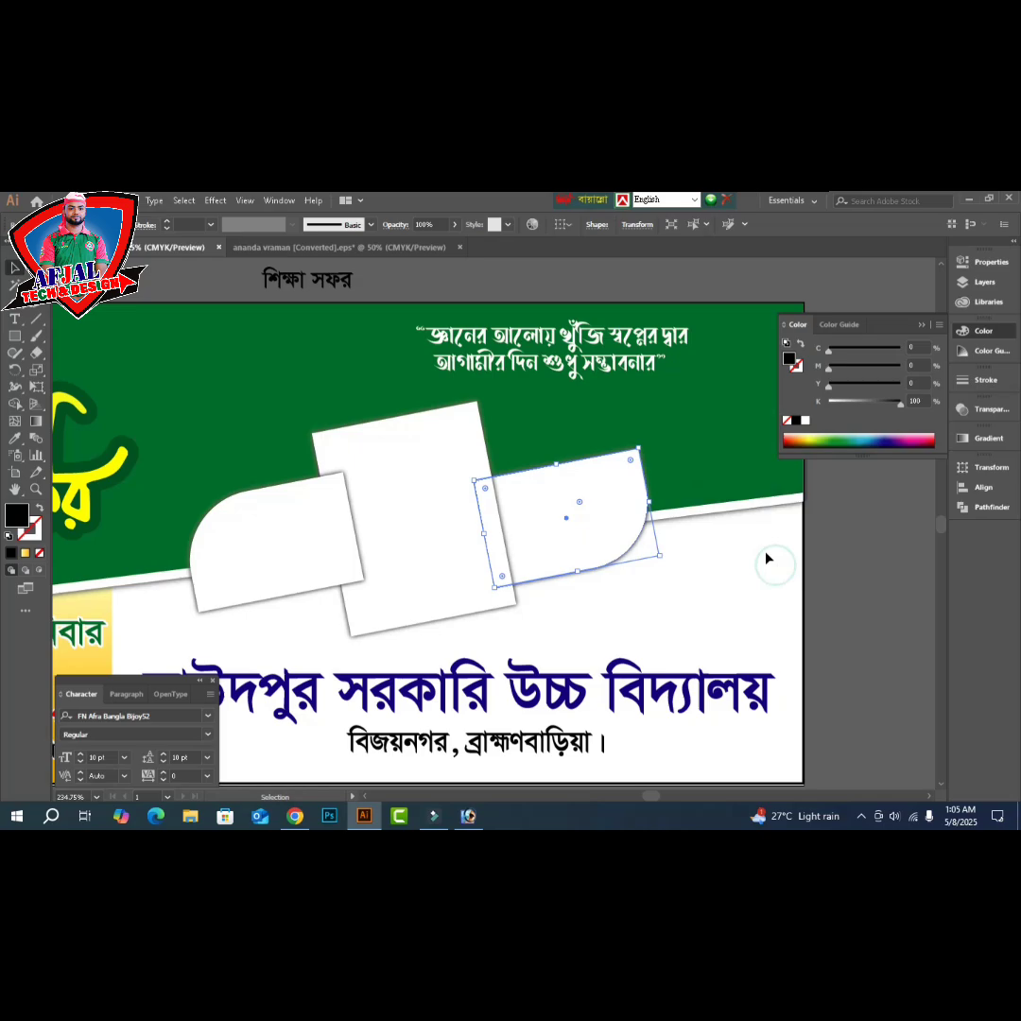
left_click(869, 558)
- Hide the three white frame shapes to expose their blurred black shadow copies
left_click(566, 529)
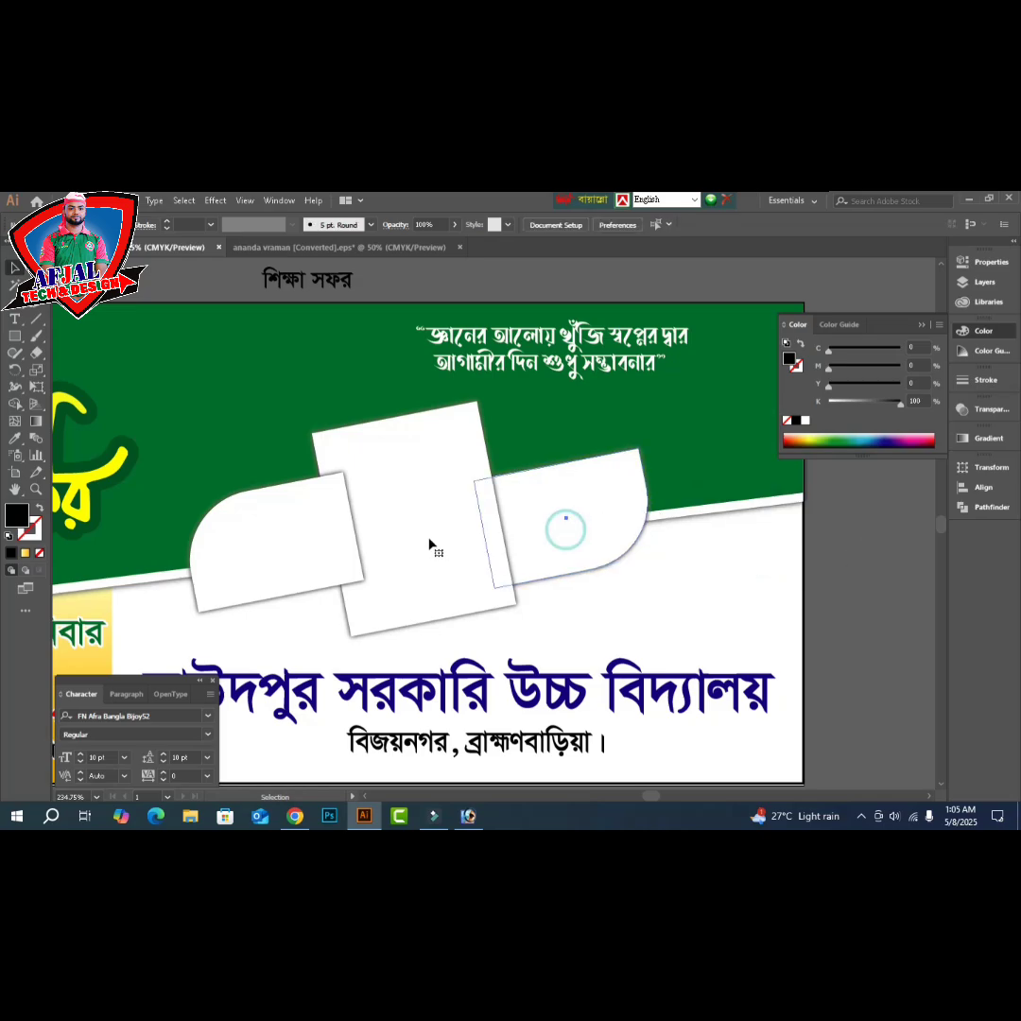
left_click(428, 540, "shift")
left_click(301, 539, "shift")
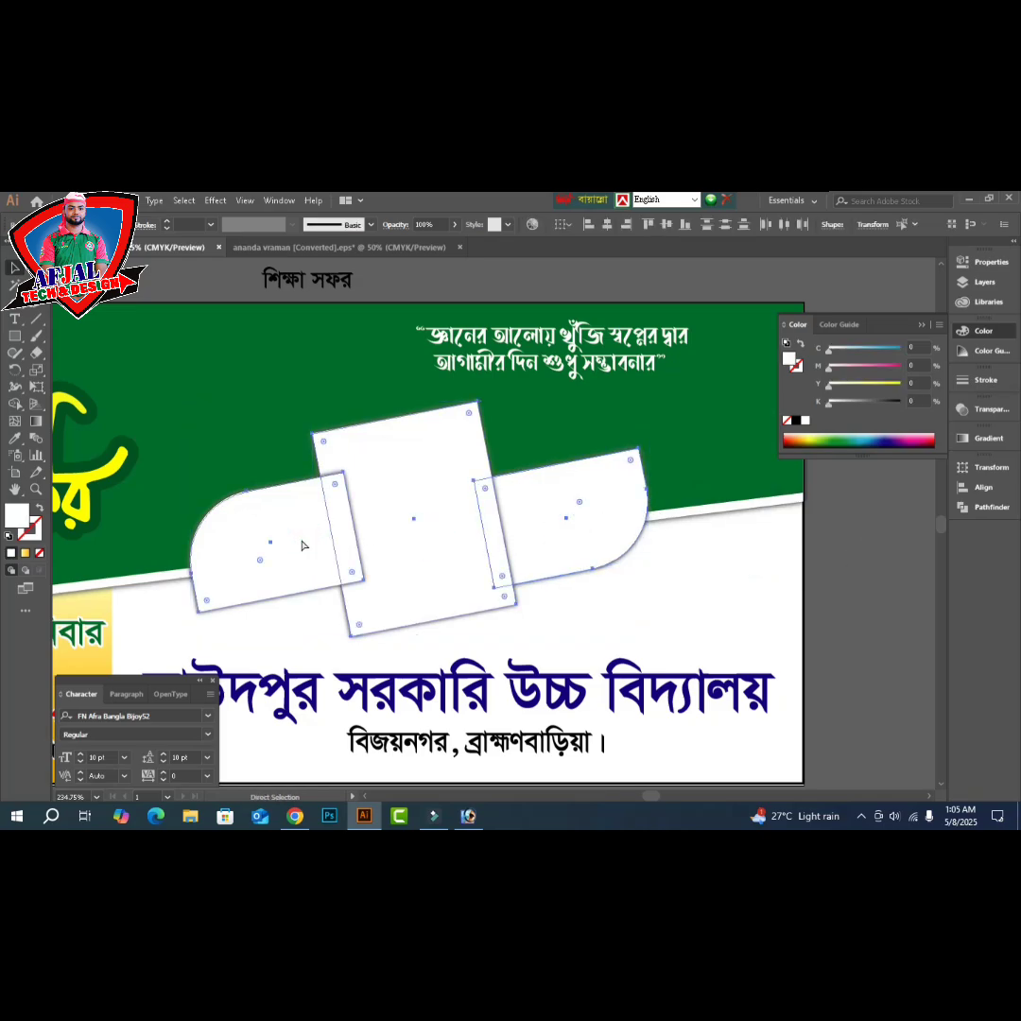
key("ctrl+x")
- Group the three blurred black shadow shapes and set the group's blending mode to Multiply
left_click(301, 541)
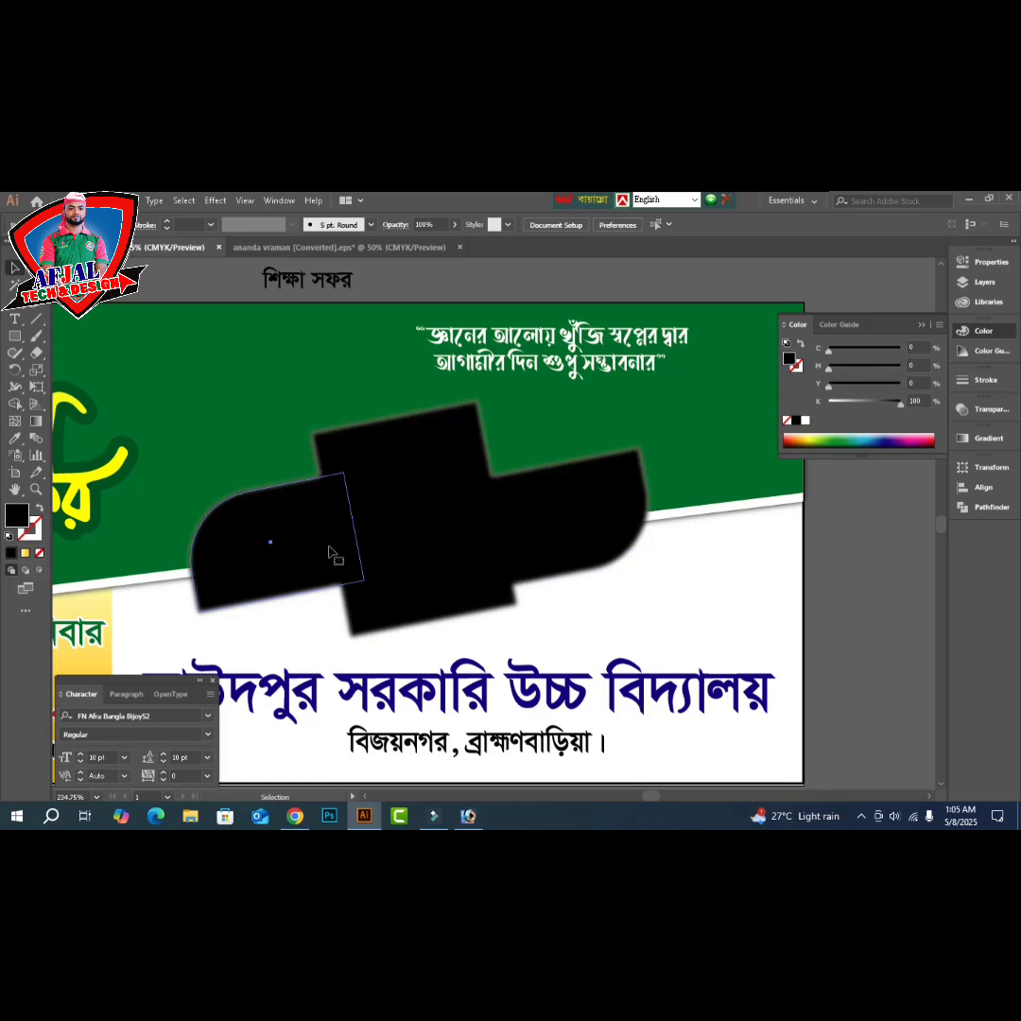
left_click(373, 465, "shift")
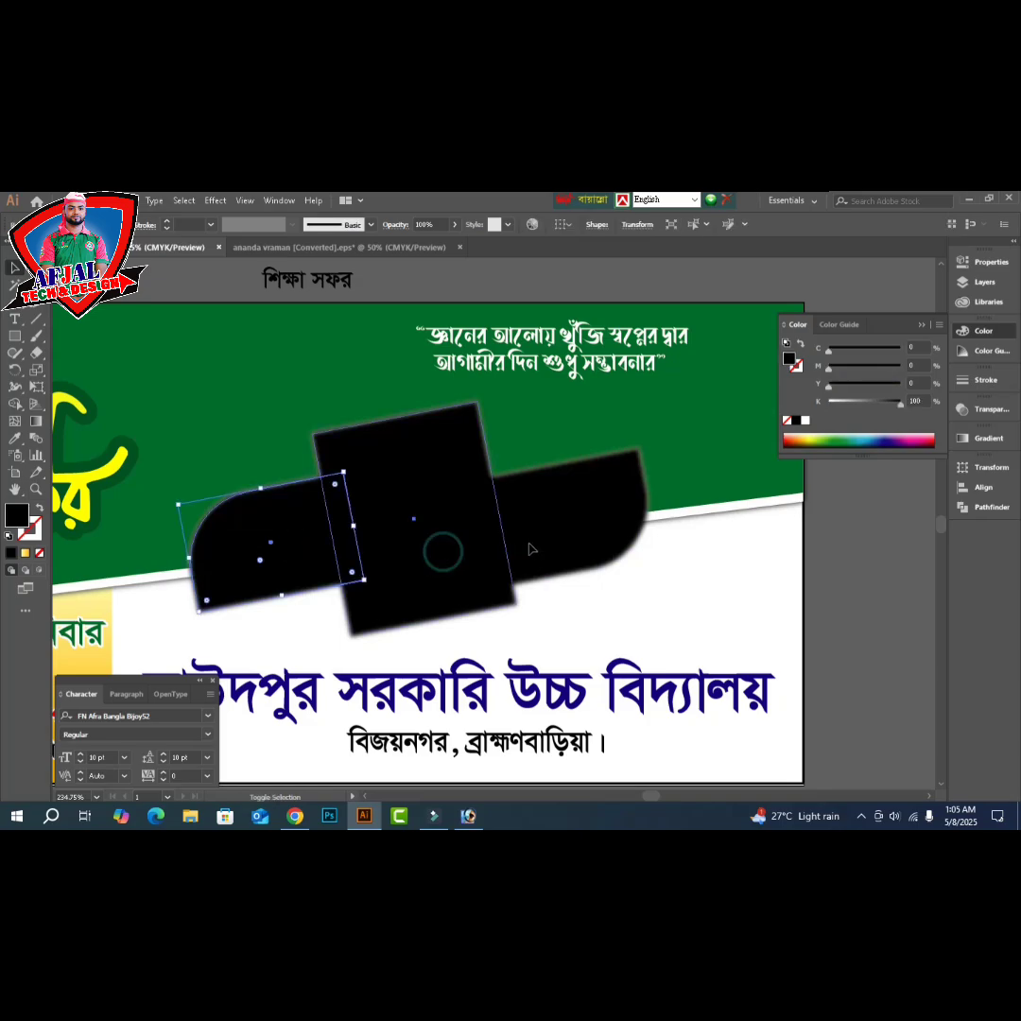
left_click(580, 526, "shift")
key("a")
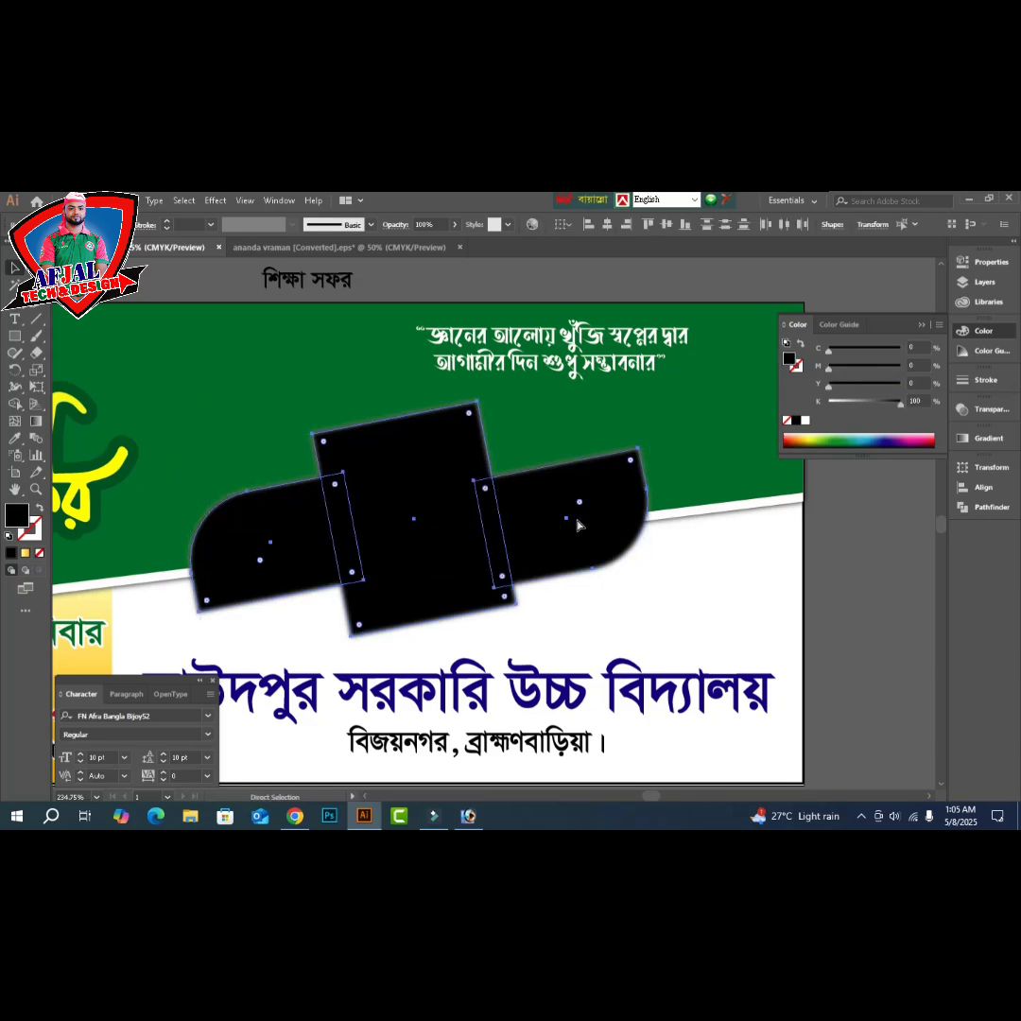
key("v")
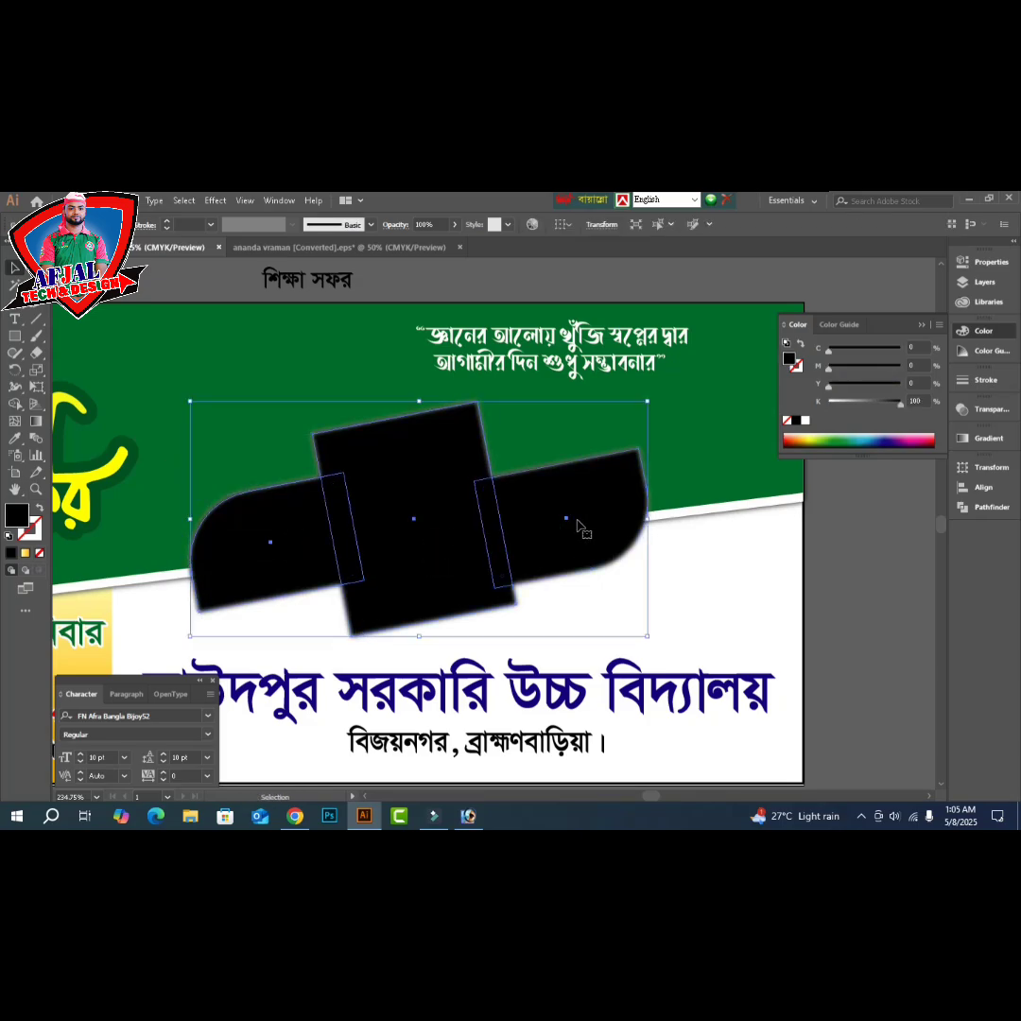
left_click(395, 225)
left_click(280, 248)
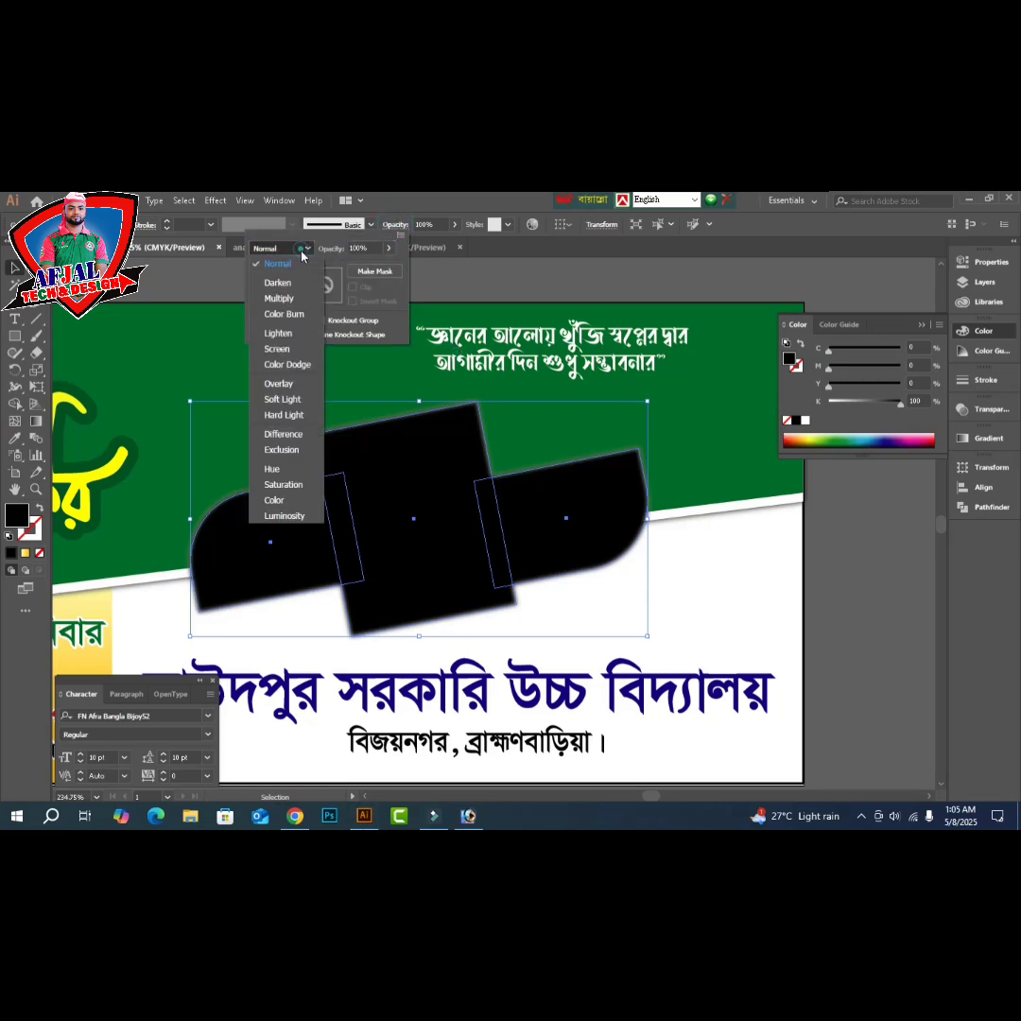
left_click(279, 299)
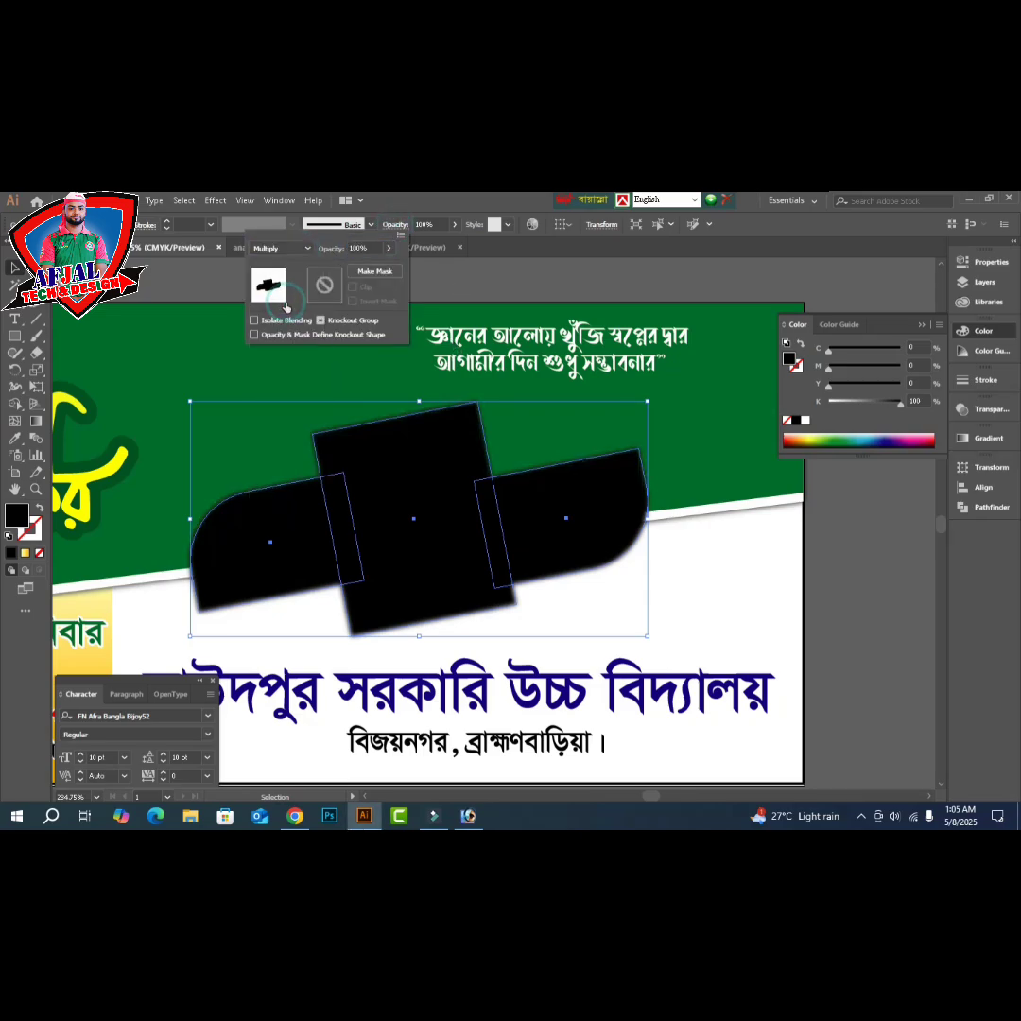
left_click(849, 621)
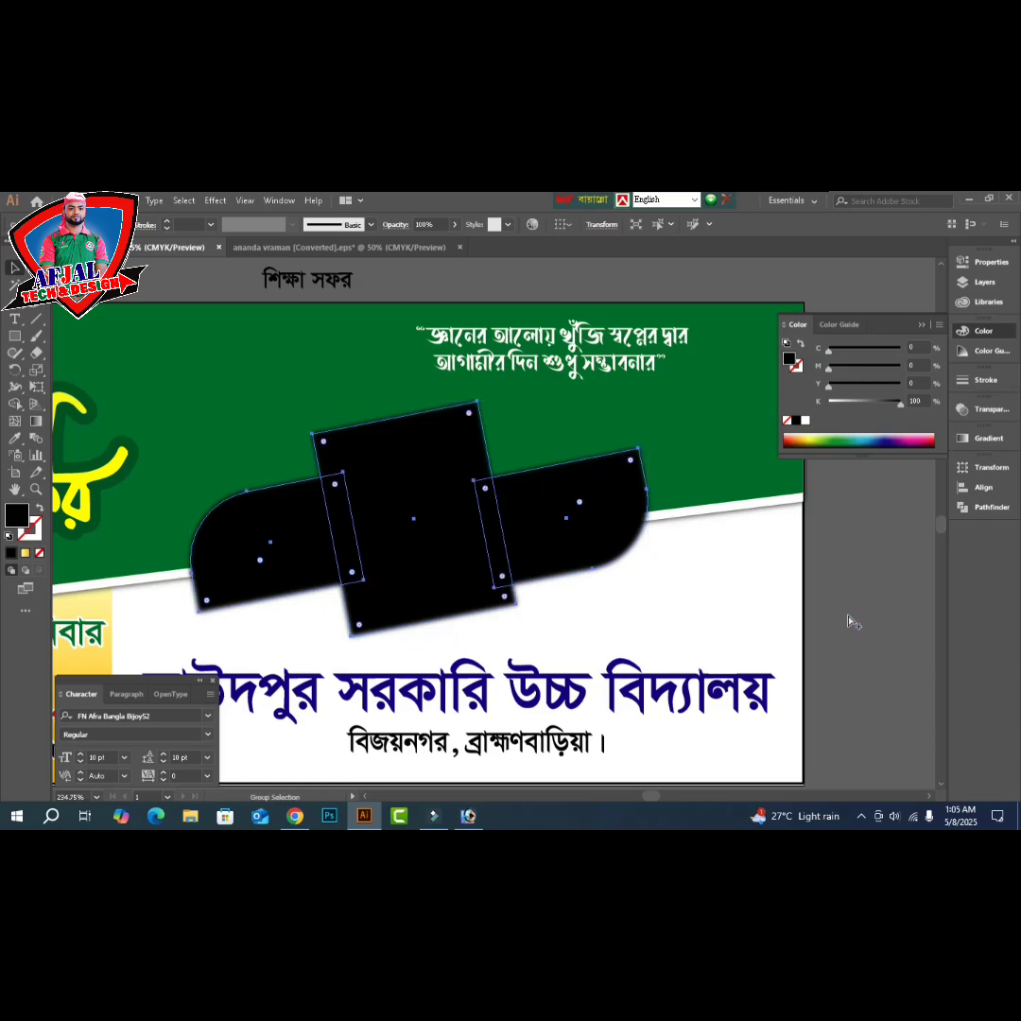
- Bring back the three hidden white frame shapes and hide only the left rounded one
key("ctrl+f")
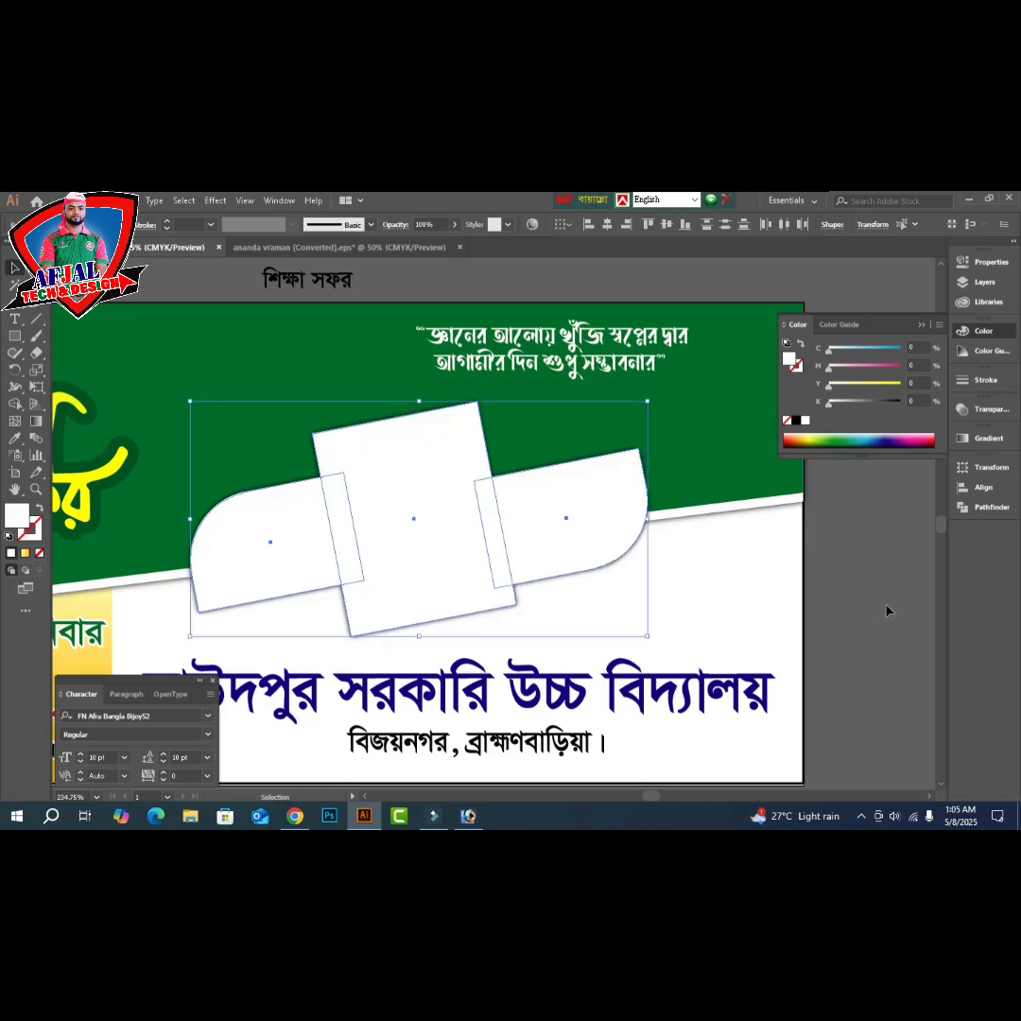
left_click(879, 600)
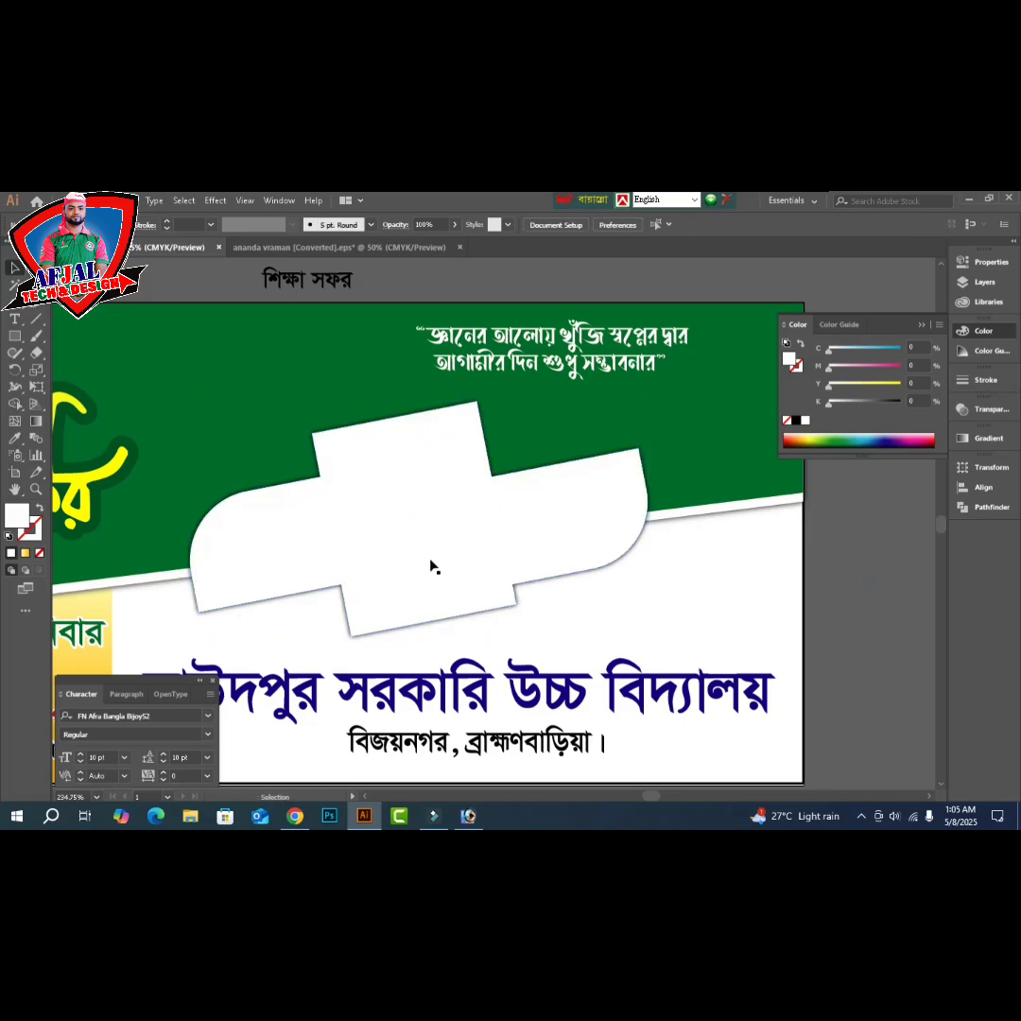
key("a")
left_click(320, 562)
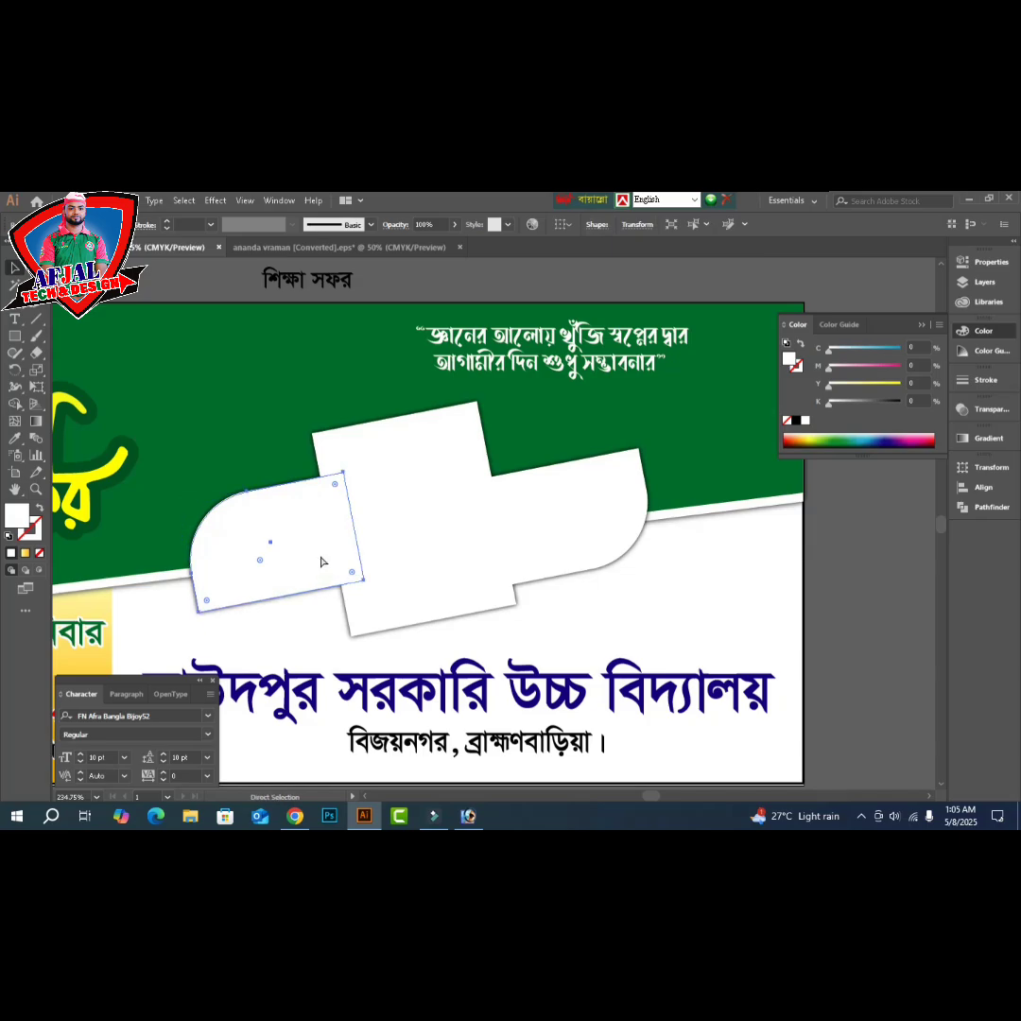
key("Delete")
left_click(321, 558)
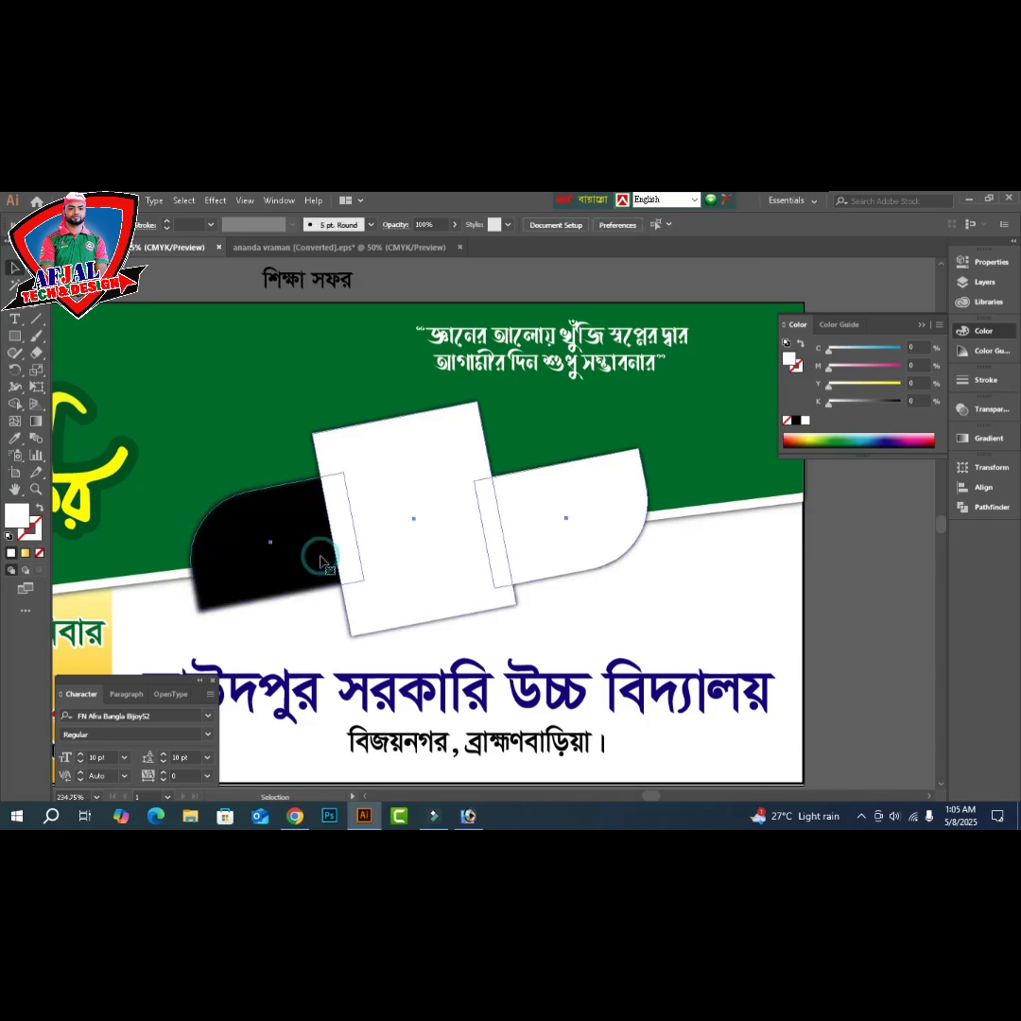
key("v")
left_click(434, 569)
right_click(435, 569)
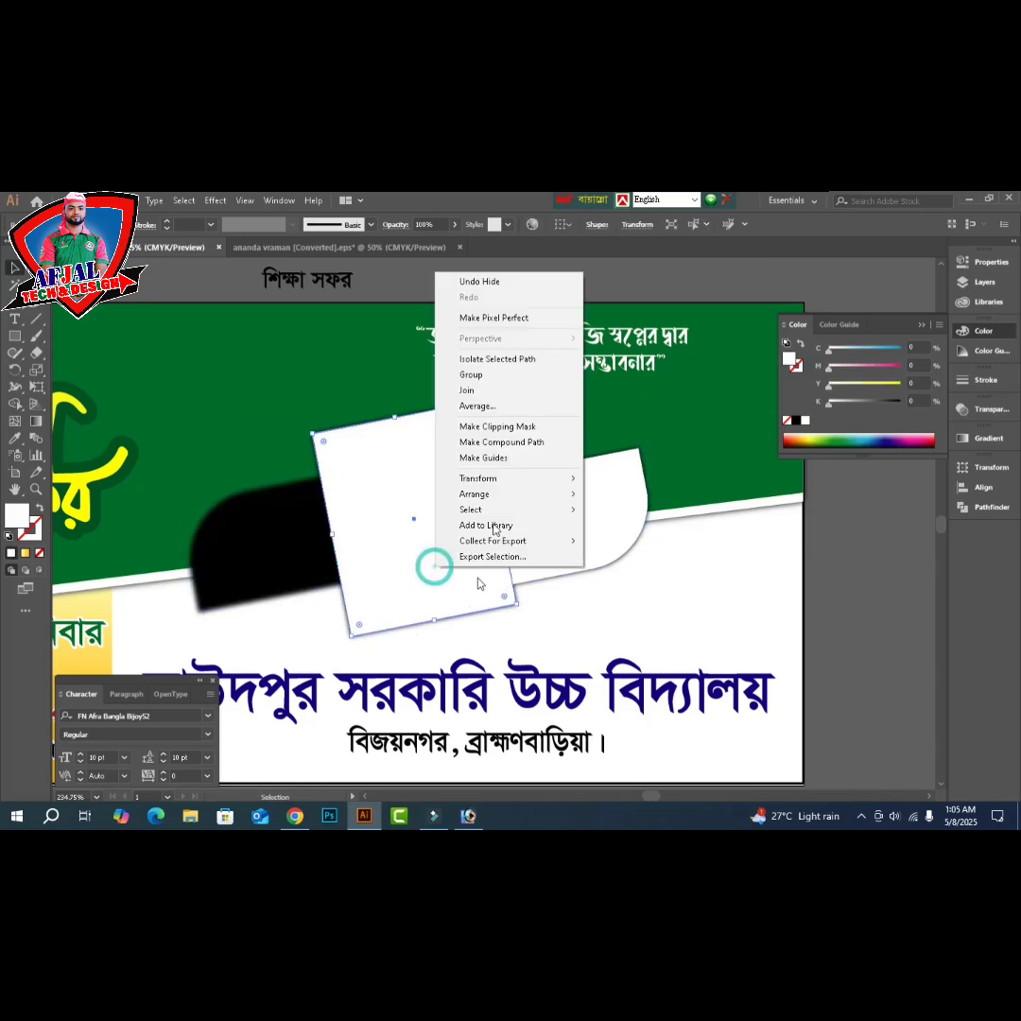
left_click(497, 479)
left_click(891, 601)
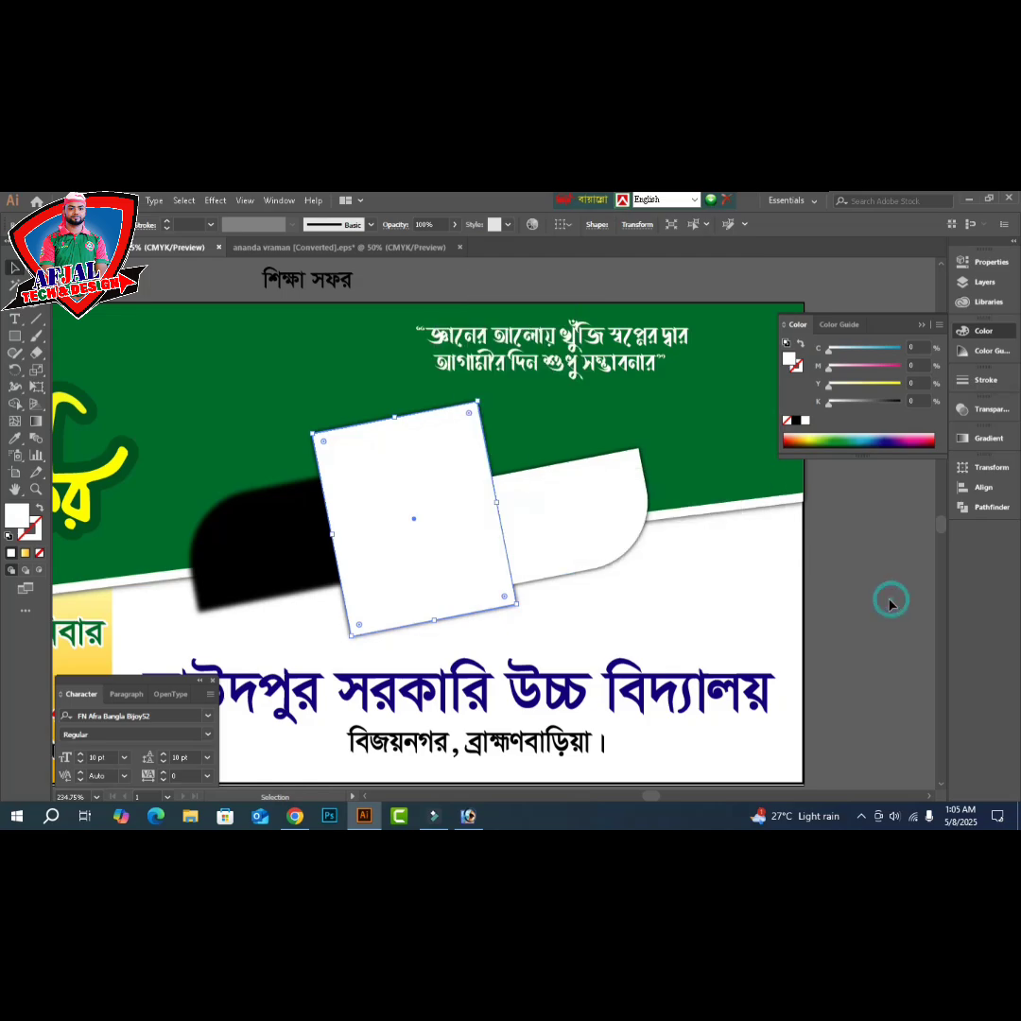
left_click(889, 603)
- Undo the hiding of the left shape and the grouping and Multiply blending of the black shadows
key("ctrl+z")
key("ctrl+z")
key("ctrl+z")
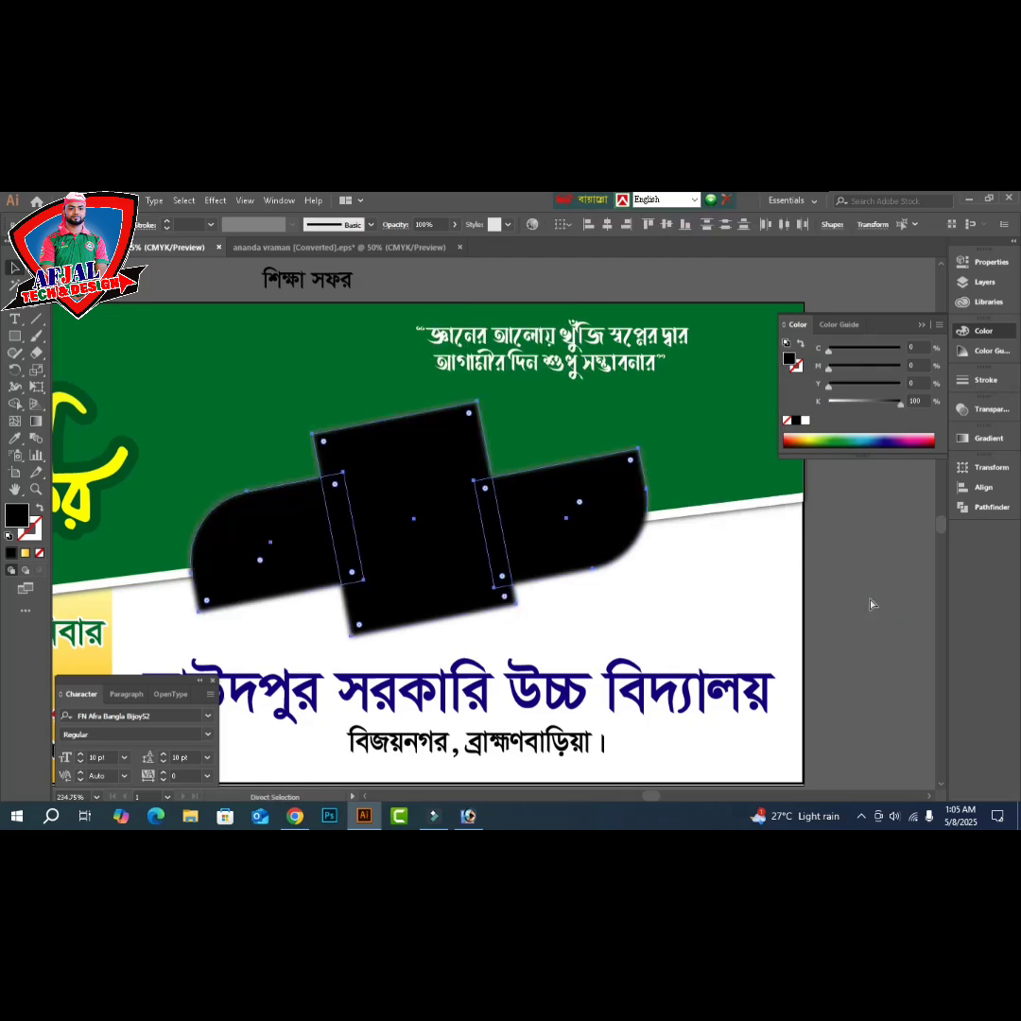
key("ctrl+z")
key("v")
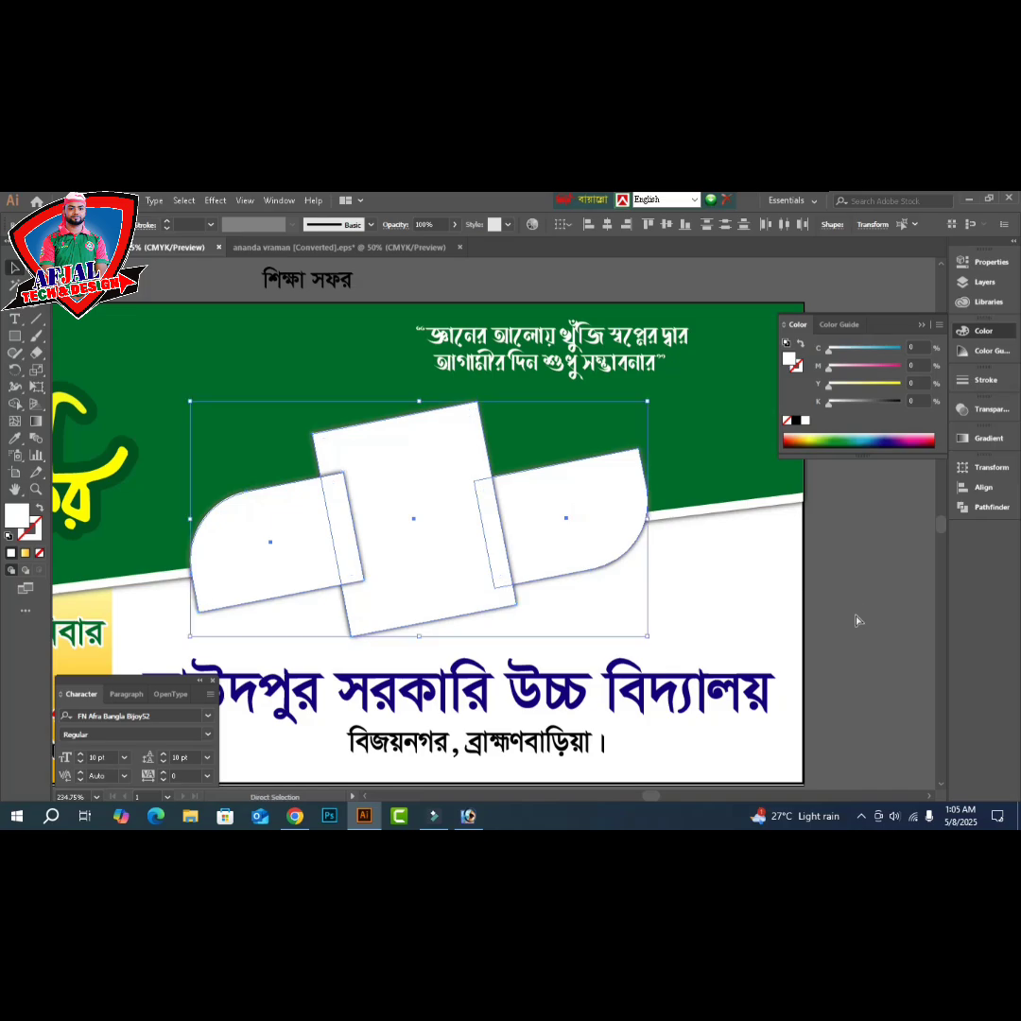
- Copy the left rounded white shape in place, scale the copy down slightly about its centre and fill it black
left_click(857, 616)
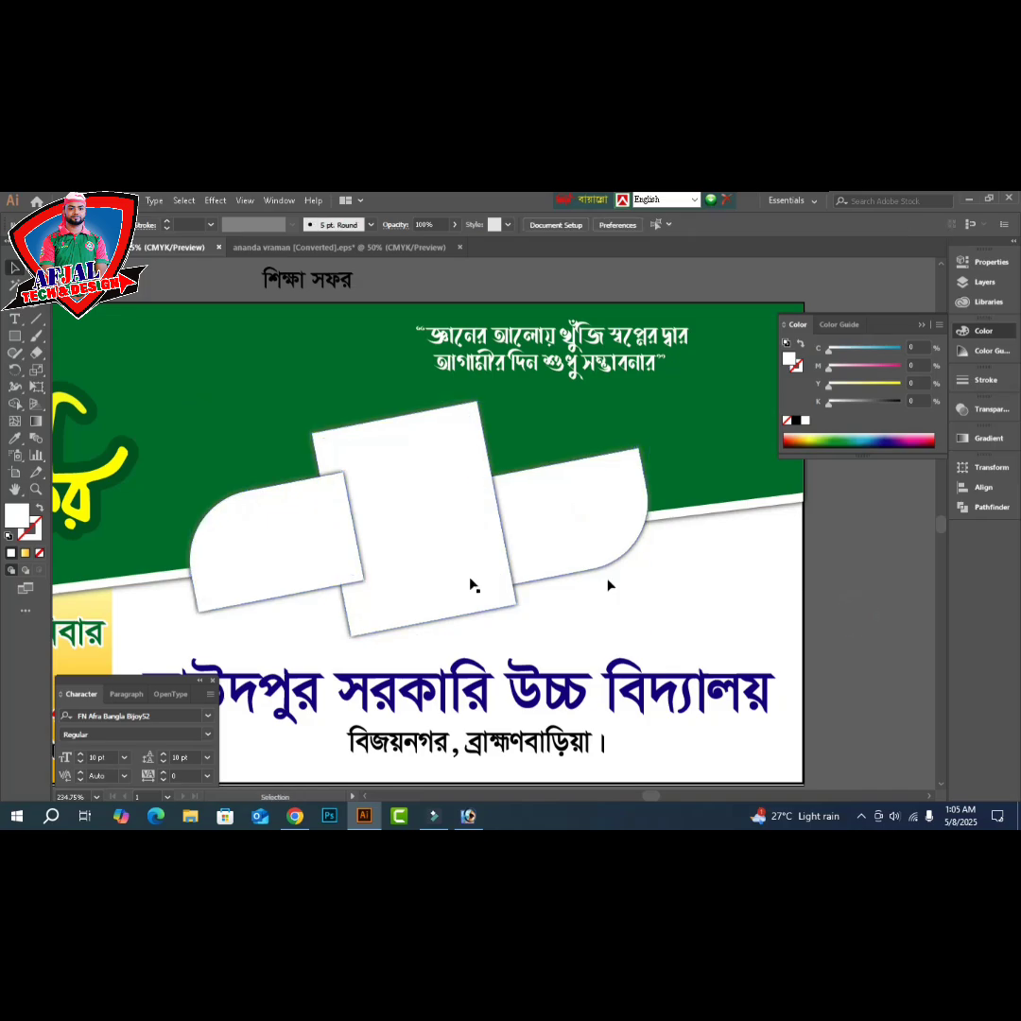
left_click(251, 580)
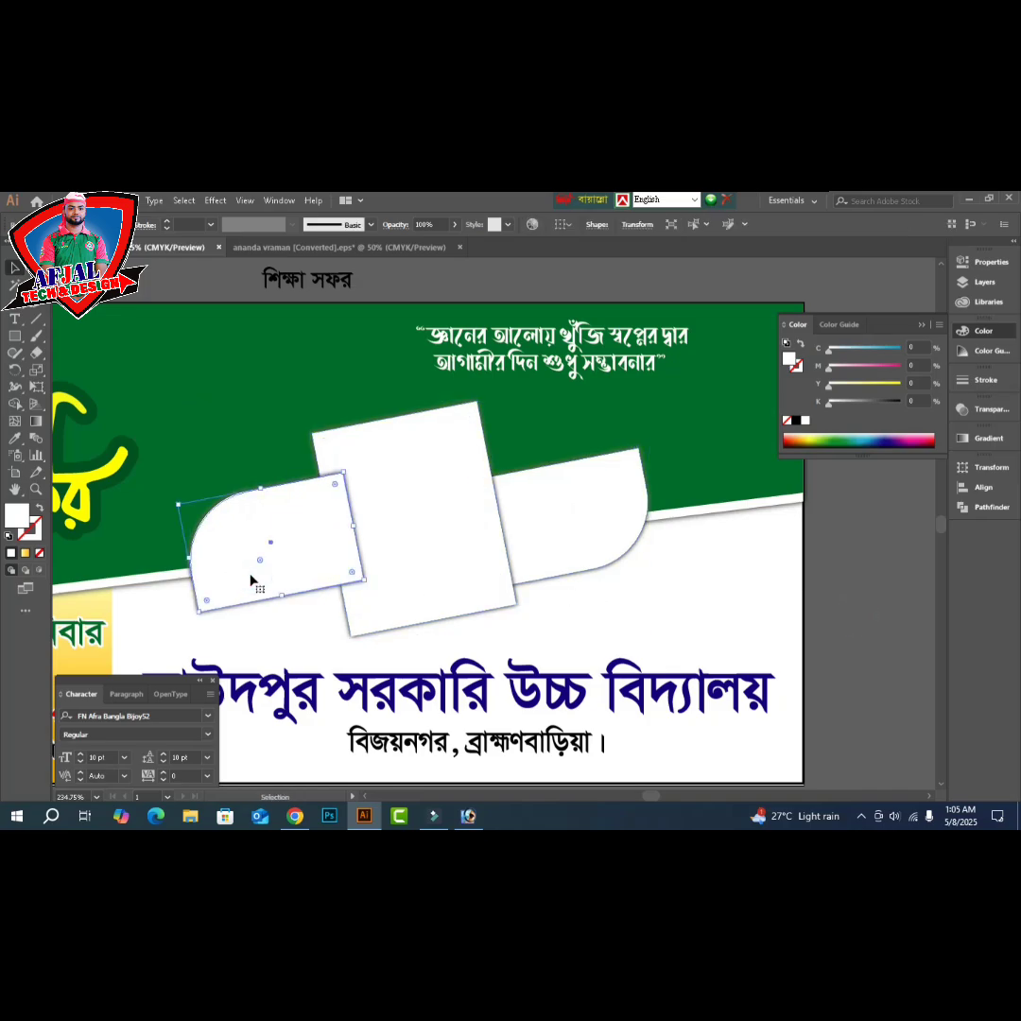
key("a")
key("v")
left_click_drag(346, 470, 340, 479)
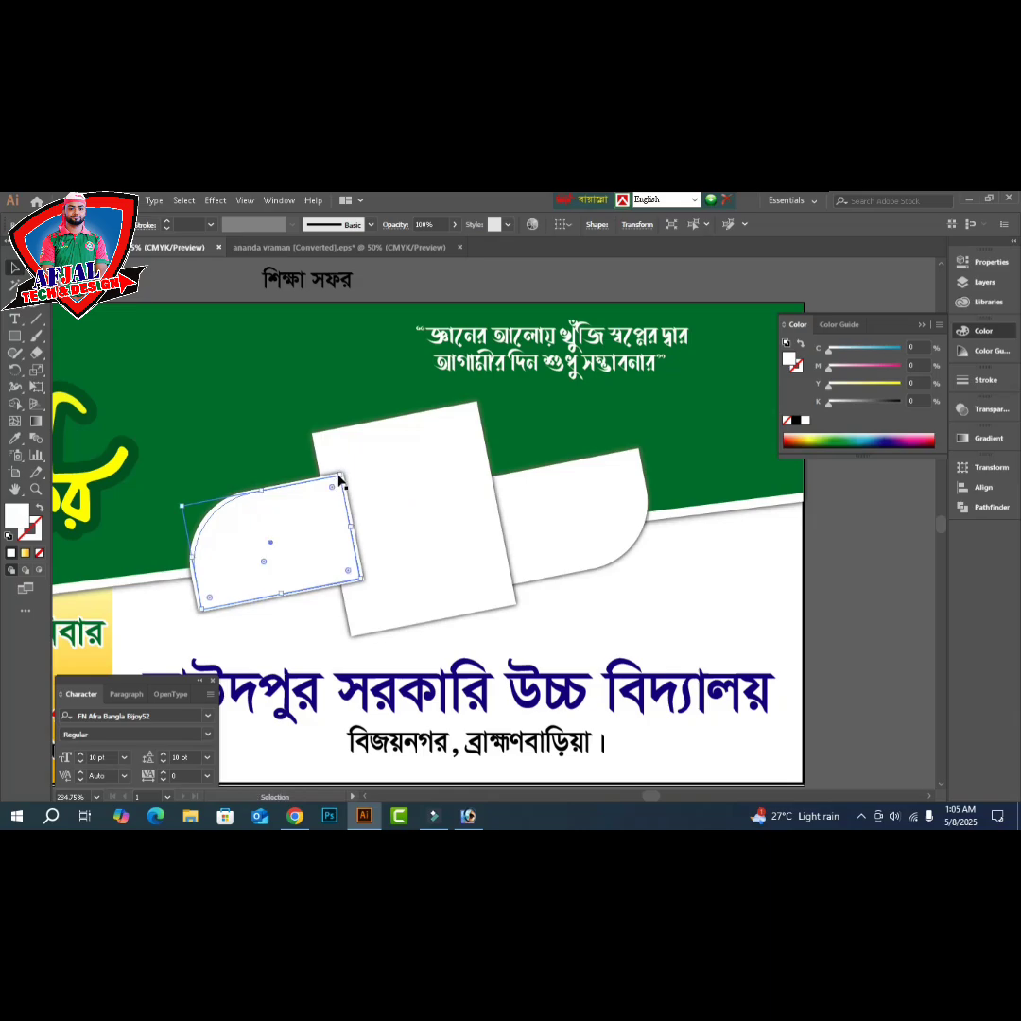
left_click(796, 421)
left_click(865, 640)
key("Tab")
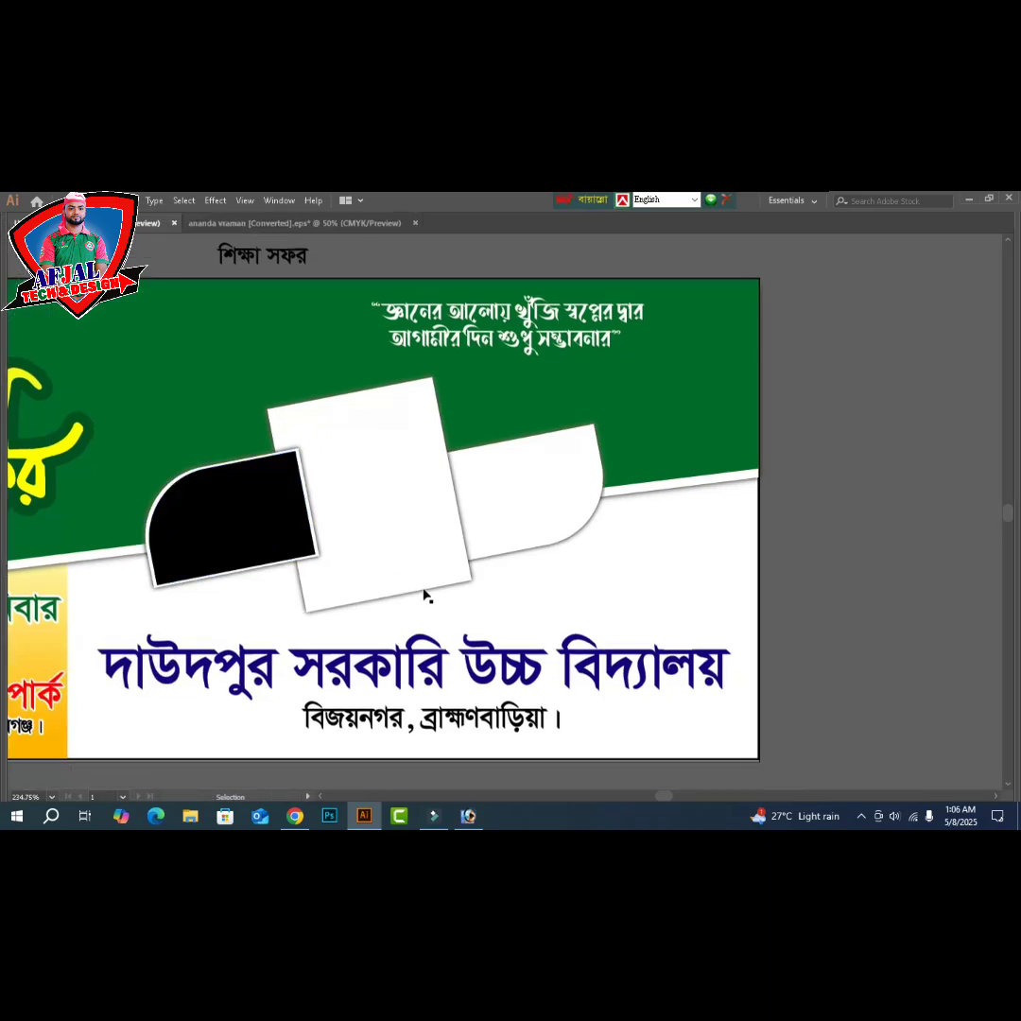
- Copy the centre white rectangle in place, shrink the copy slightly to leave a white border and fill it black
key("a")
left_click(358, 552)
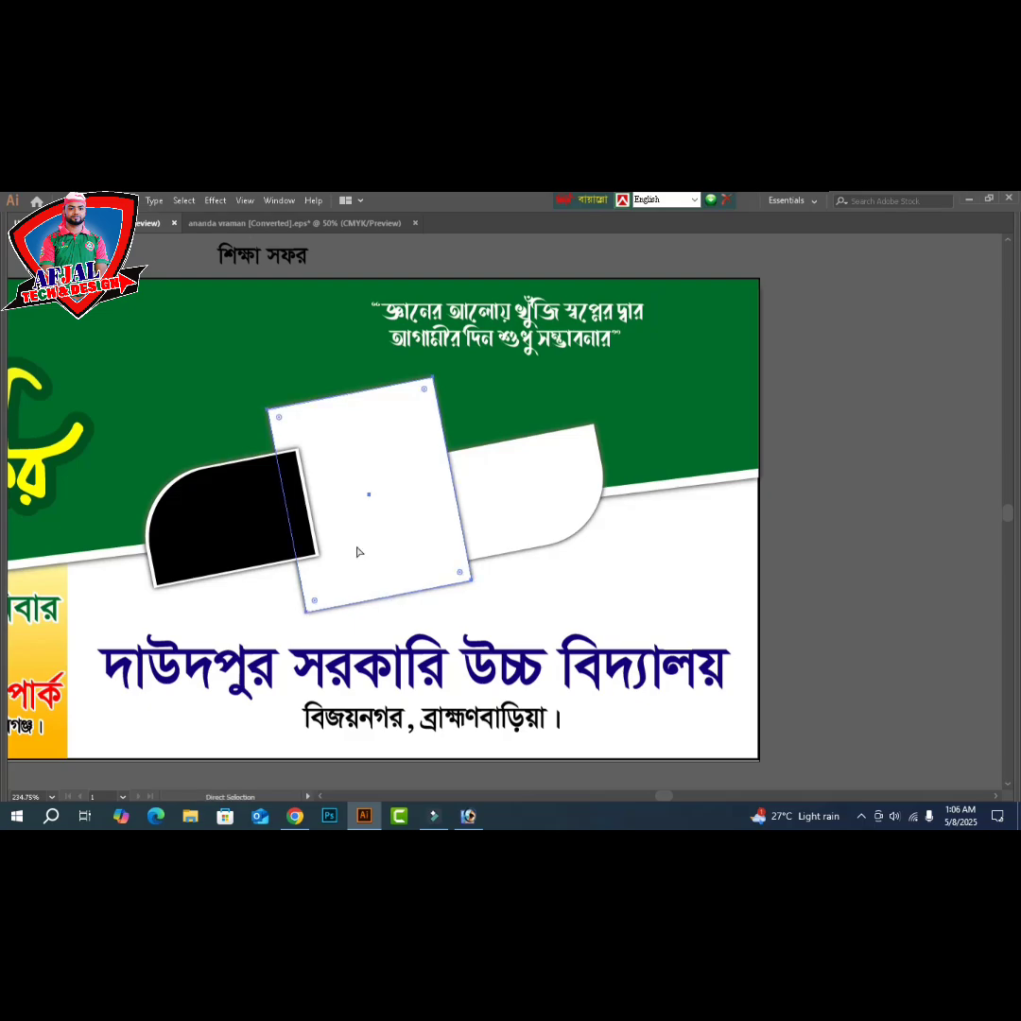
key("ctrl")
left_click_drag(471, 574, 475, 582)
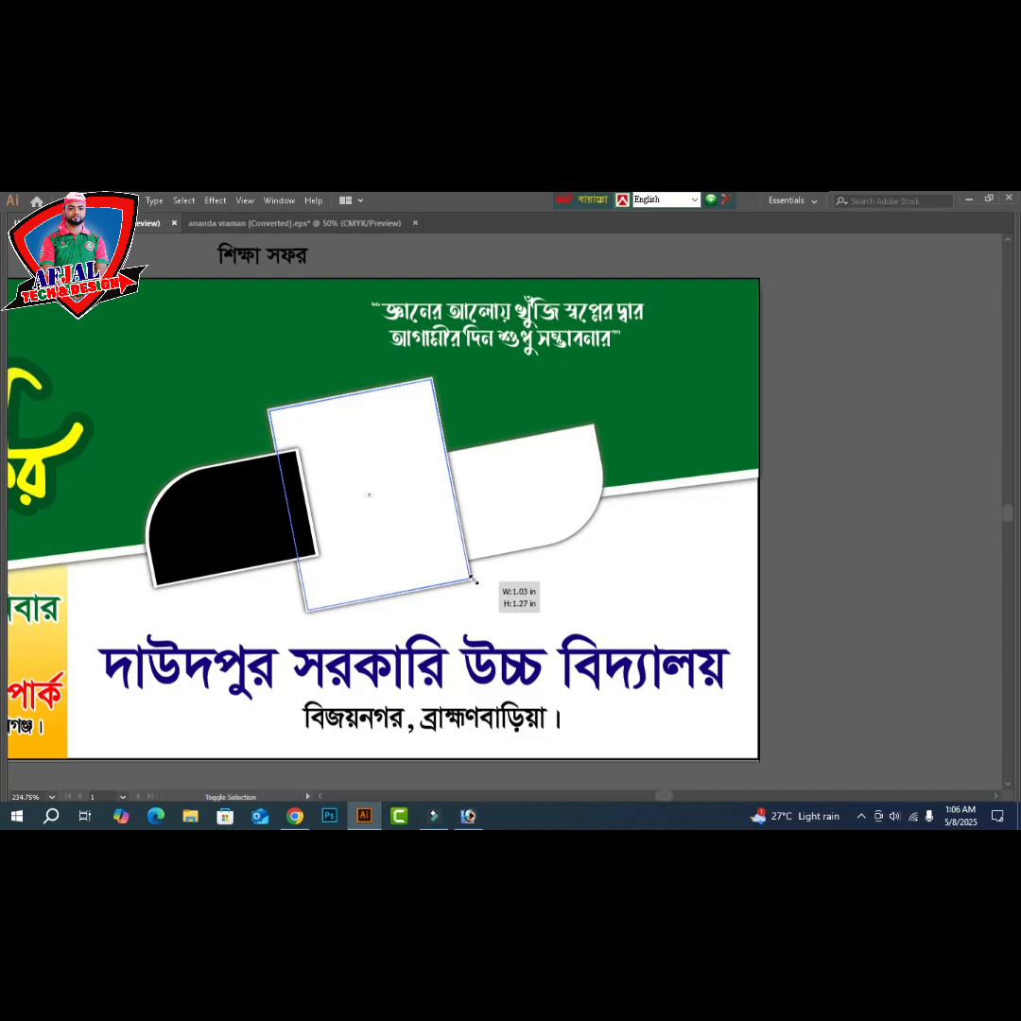
left_click_drag(475, 582, 472, 576)
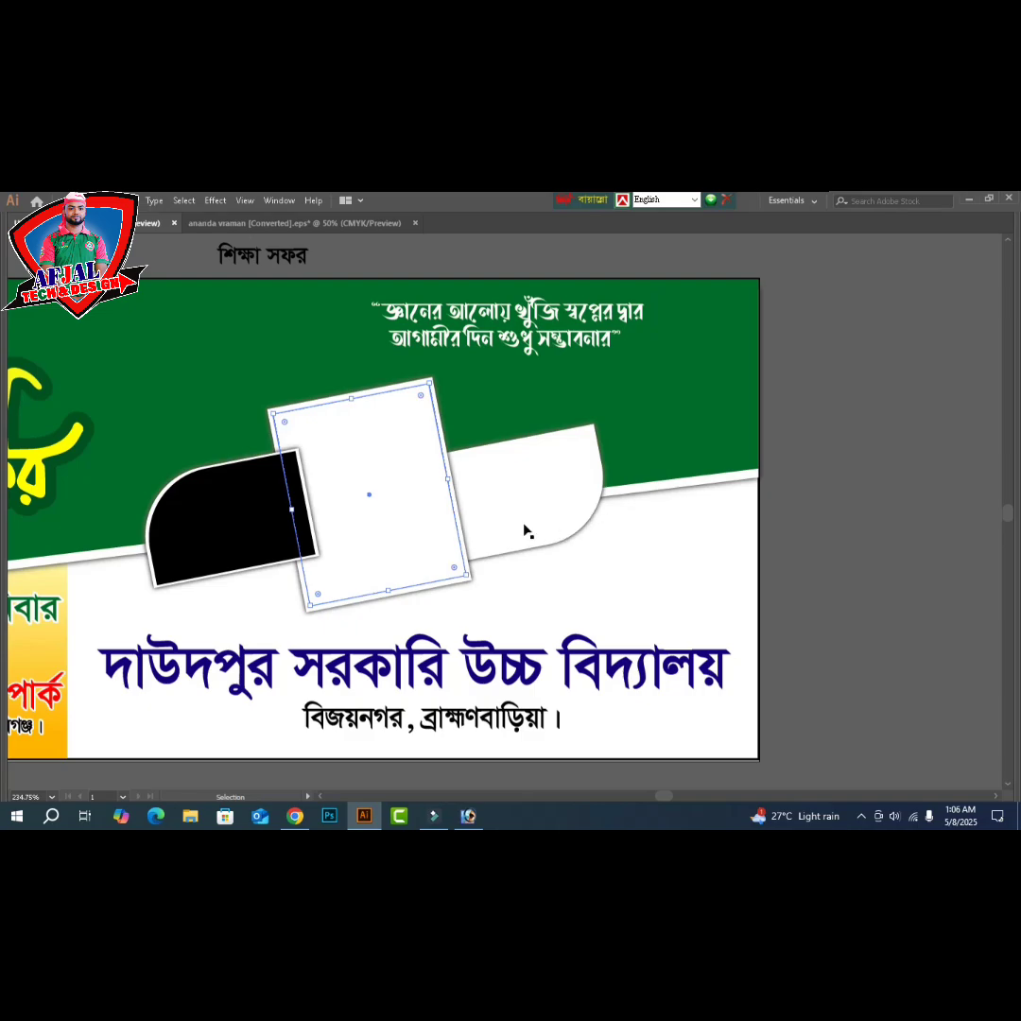
key("Tab")
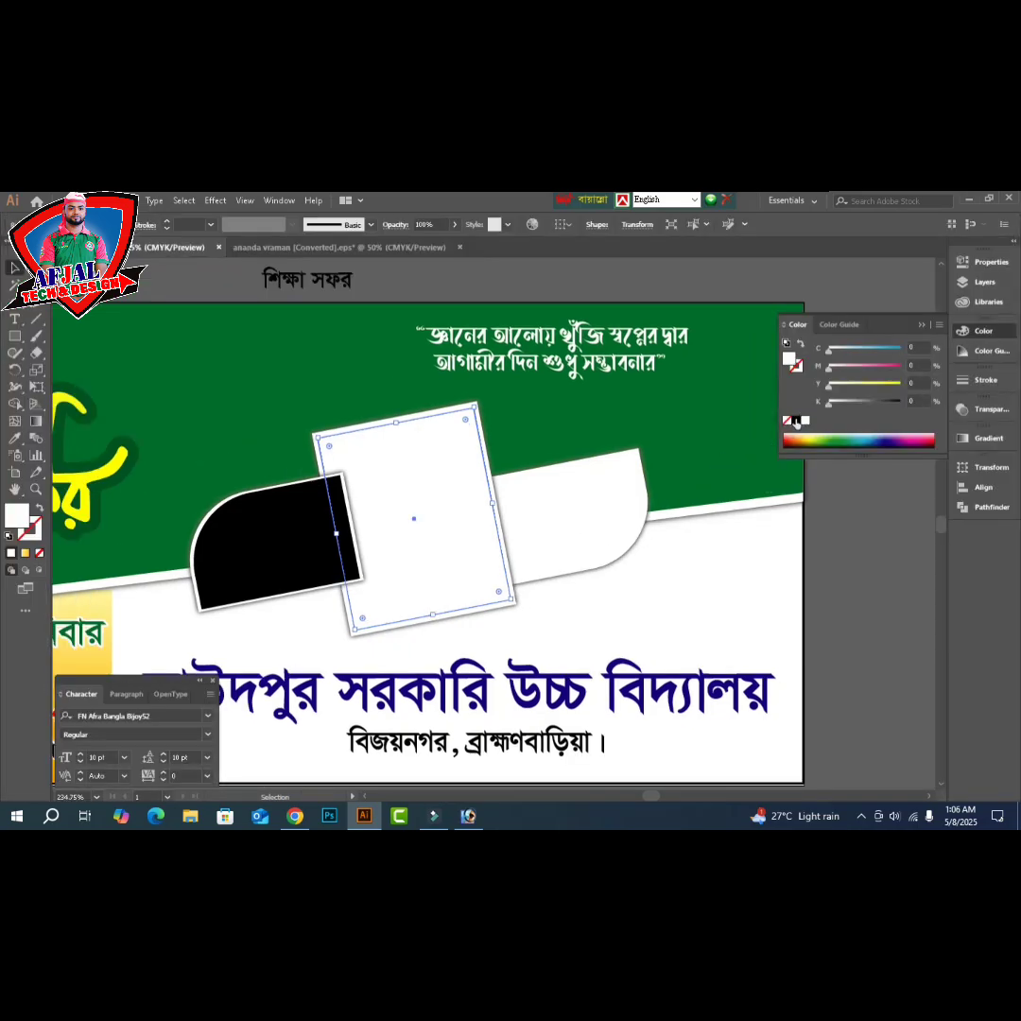
left_click(797, 422)
left_click(861, 556)
key("Tab")
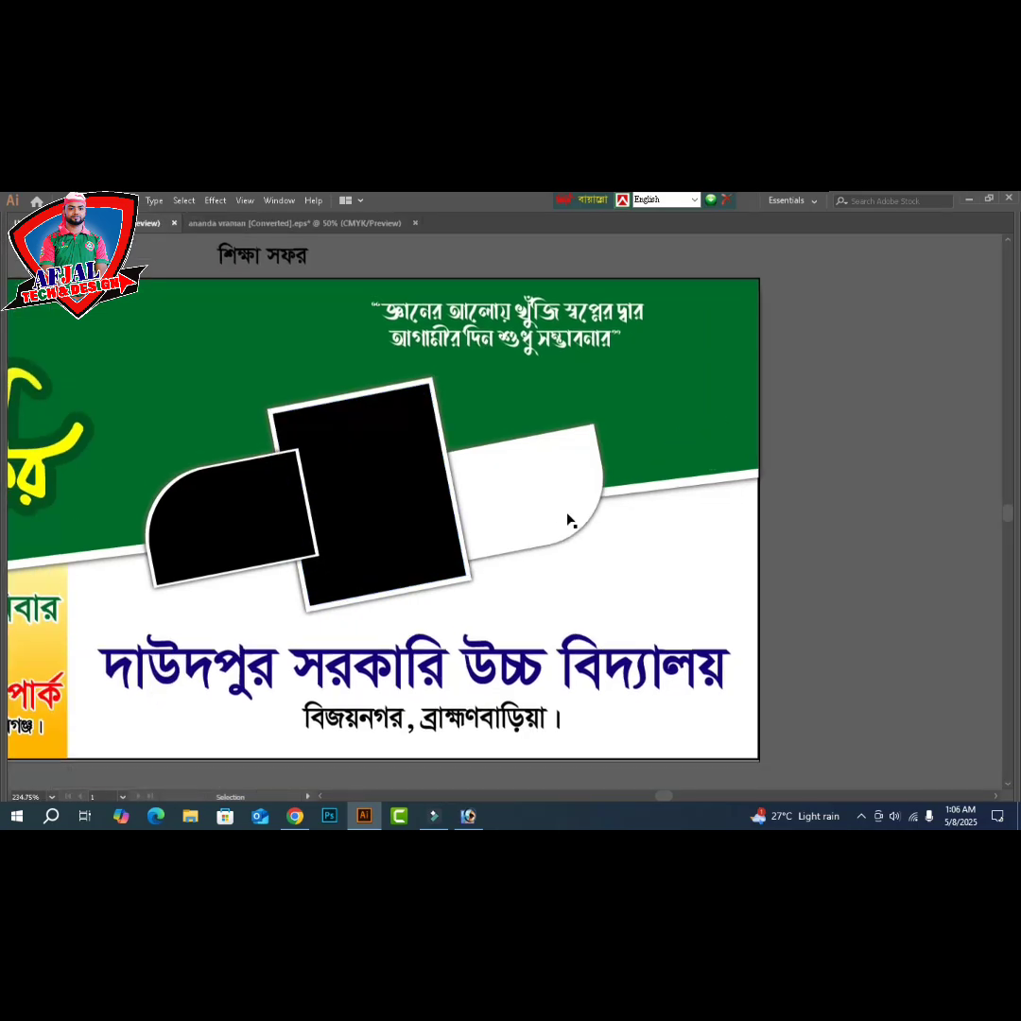
- Add a slightly smaller in-place copy of the right rounded white shape and sample the centre rectangle's black fill for it
left_click(569, 518)
key("a")
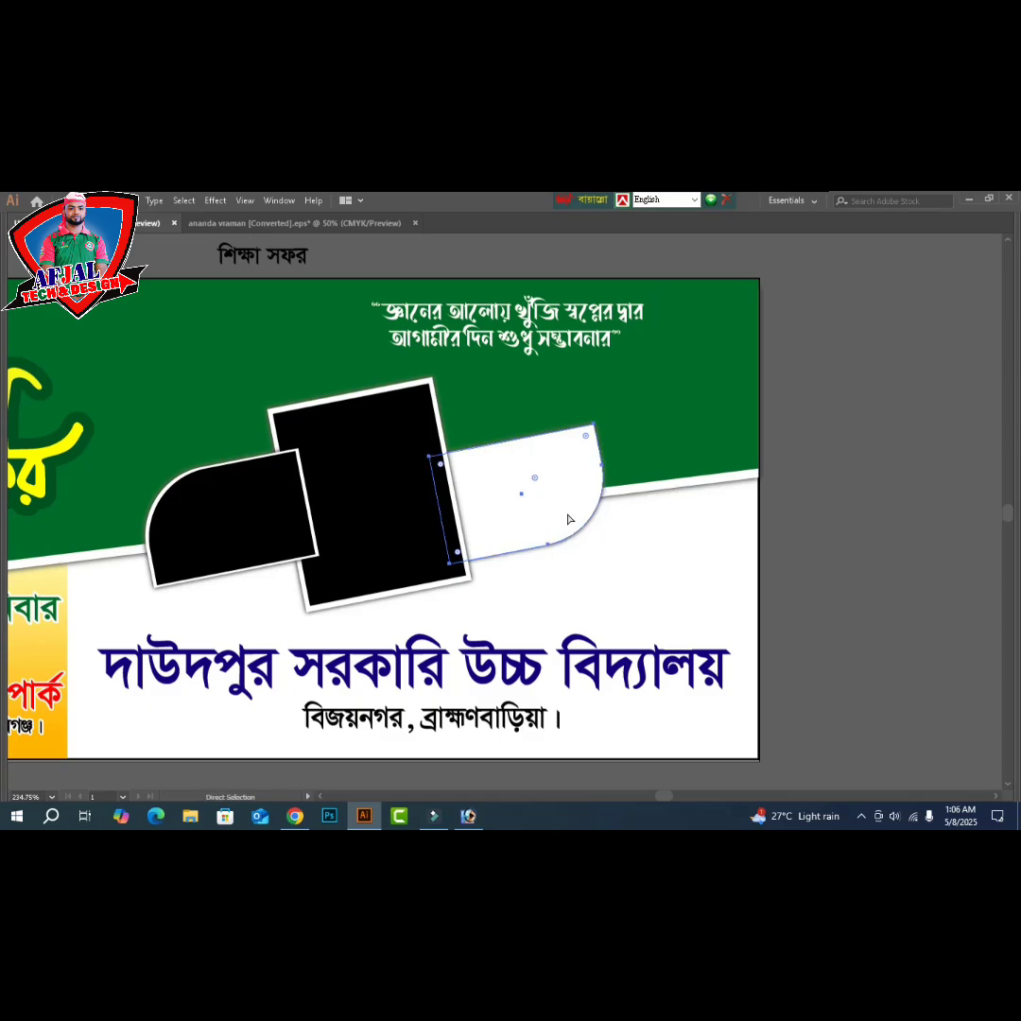
key("v")
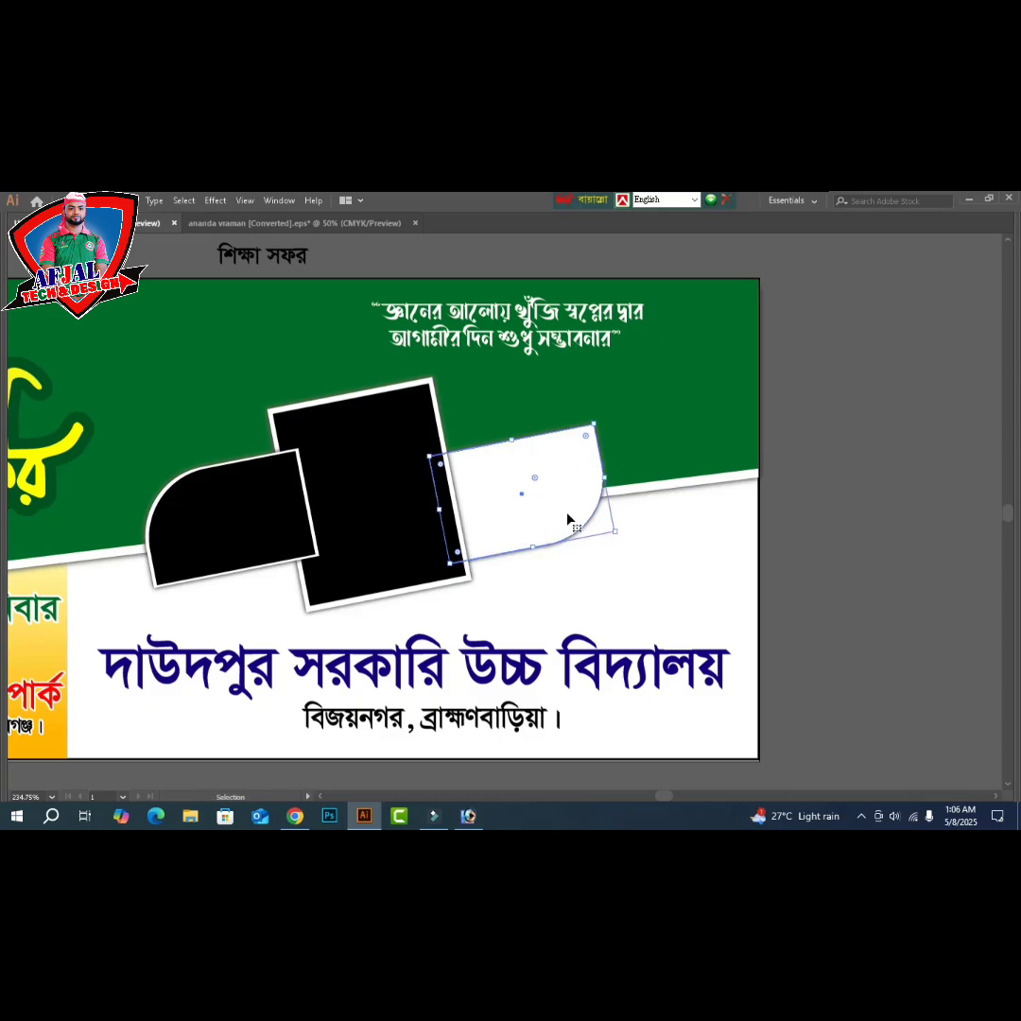
key("a")
key("v")
left_click_drag(617, 536, 616, 532)
key("Tab")
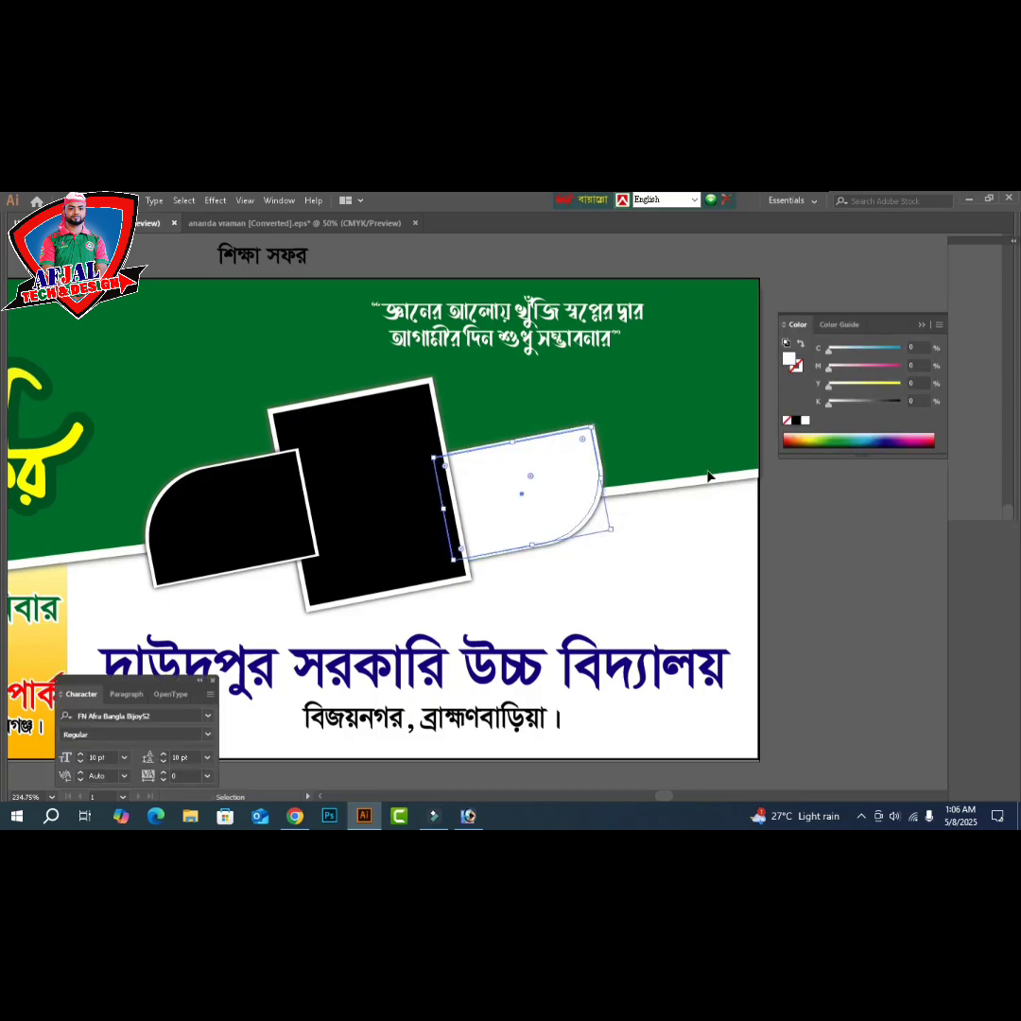
key("i")
left_click(435, 562)
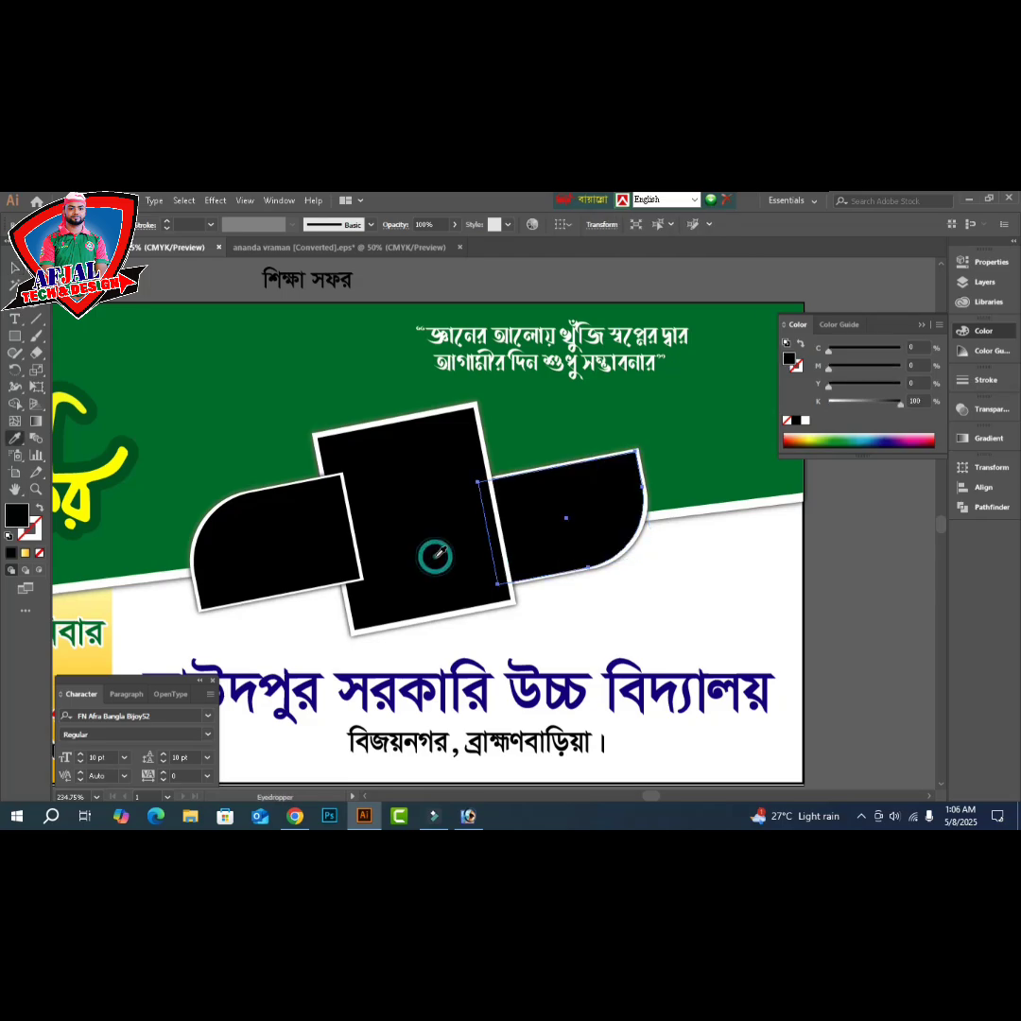
left_click(865, 625)
key("Tab")
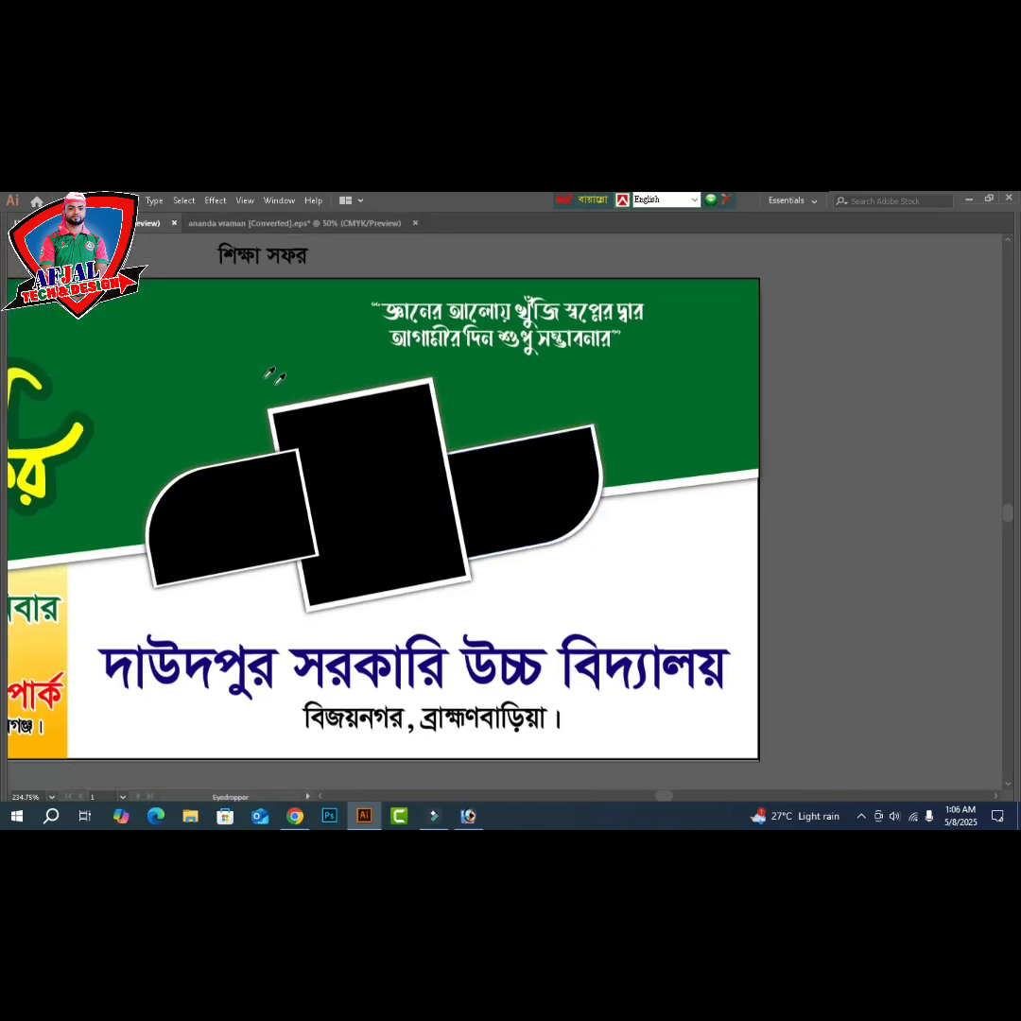
- Open the image Greenland-Park-Habiganj-1221 from the green folder on the Desktop
key("Tab")
left_click(15, 269)
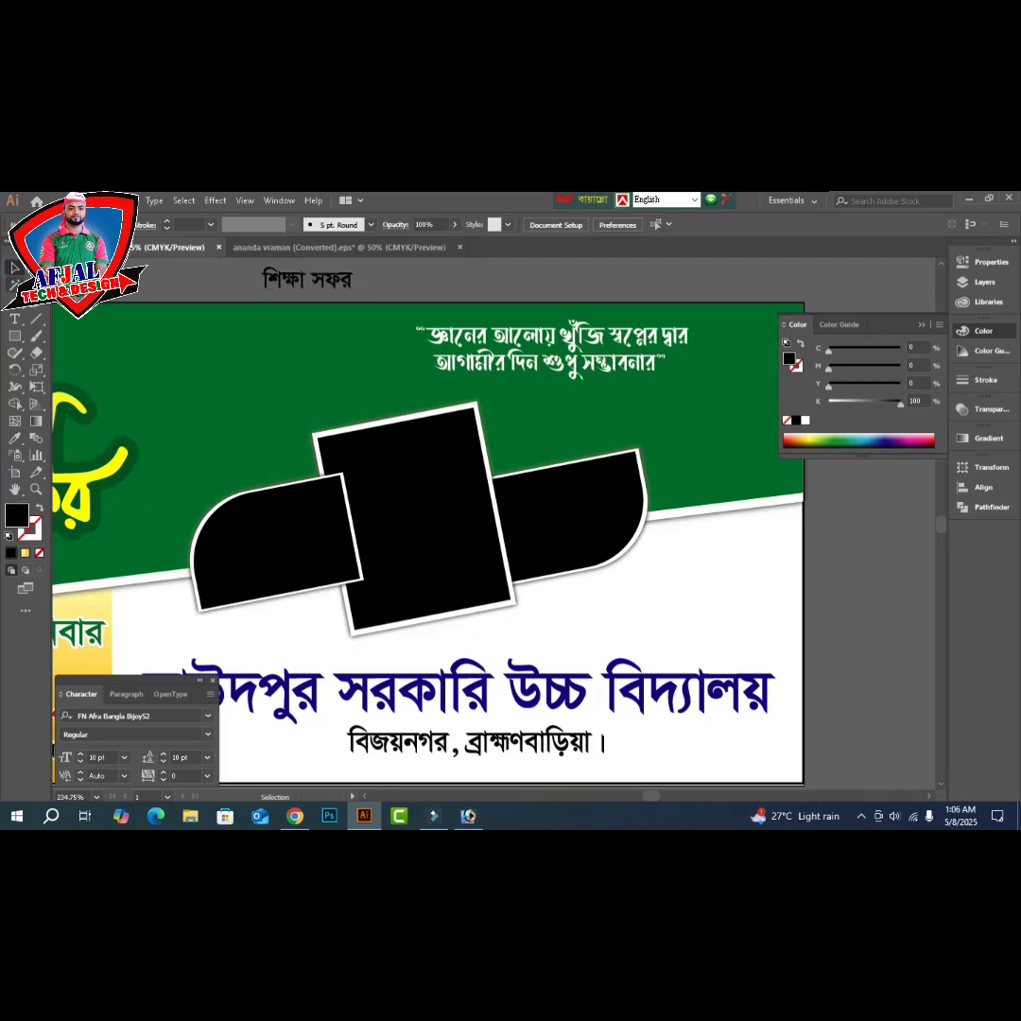
key("ctrl+o")
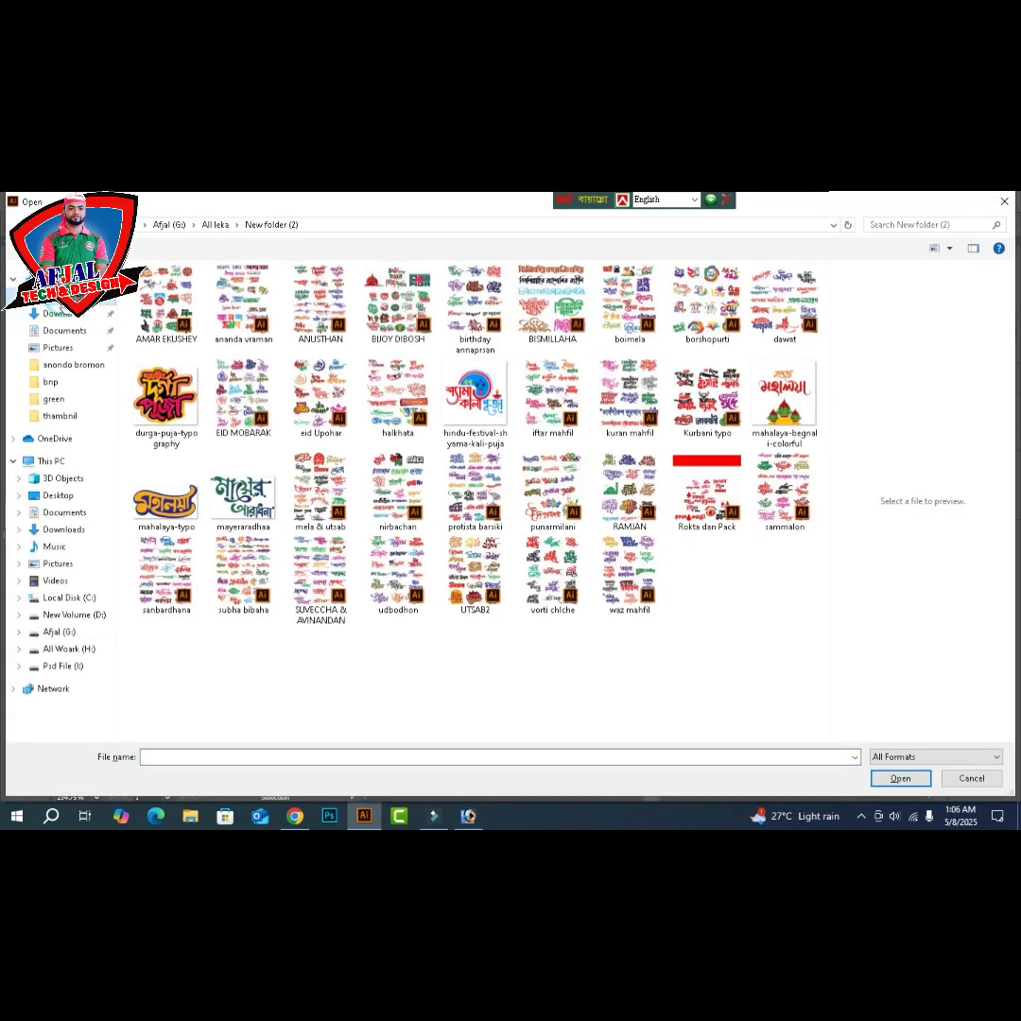
left_click(60, 298)
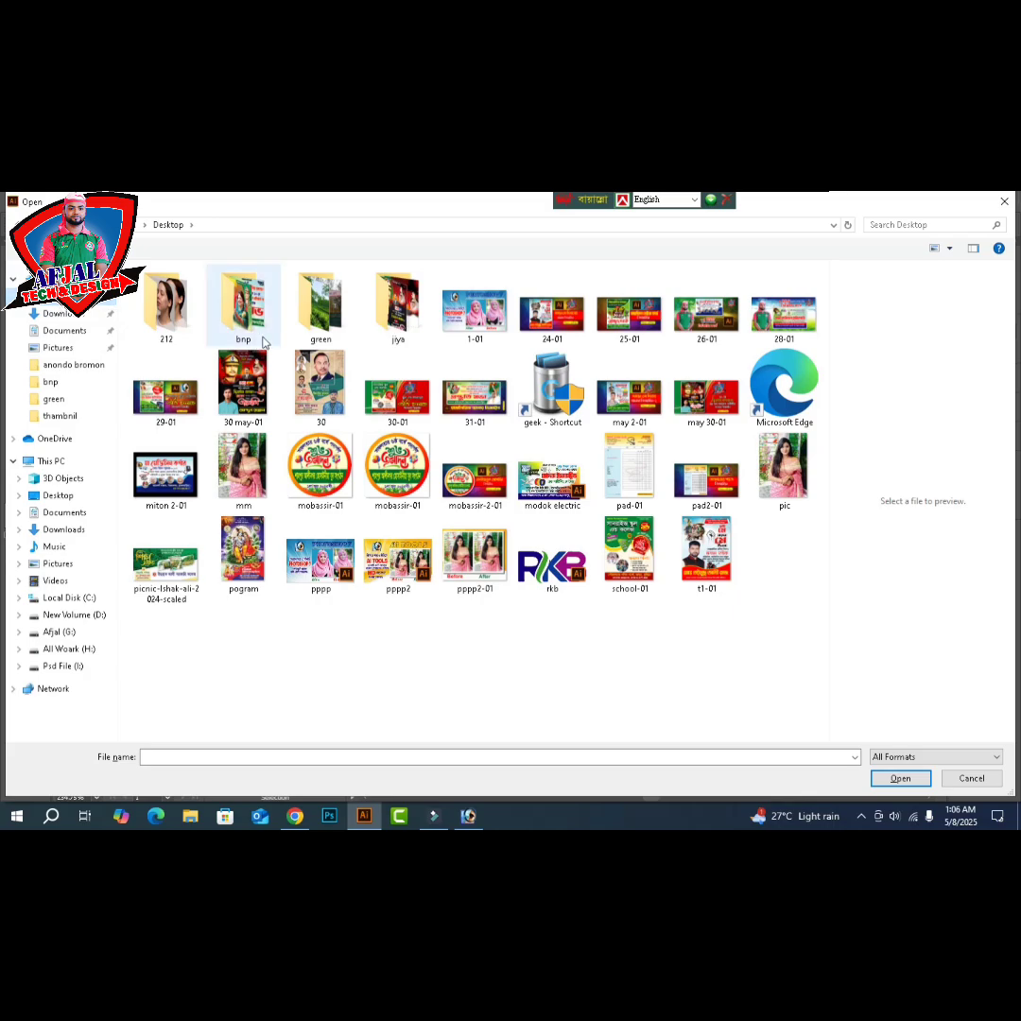
double_click(320, 302)
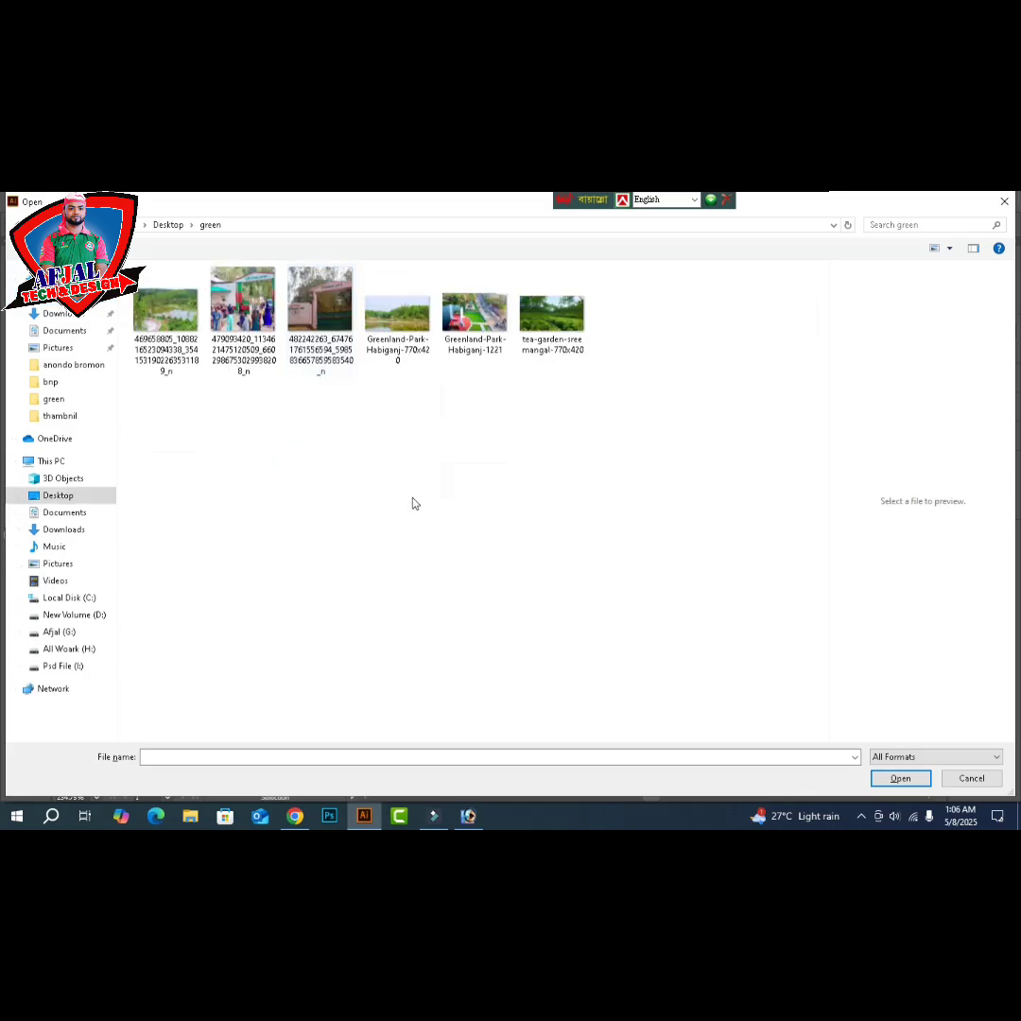
left_click(475, 316)
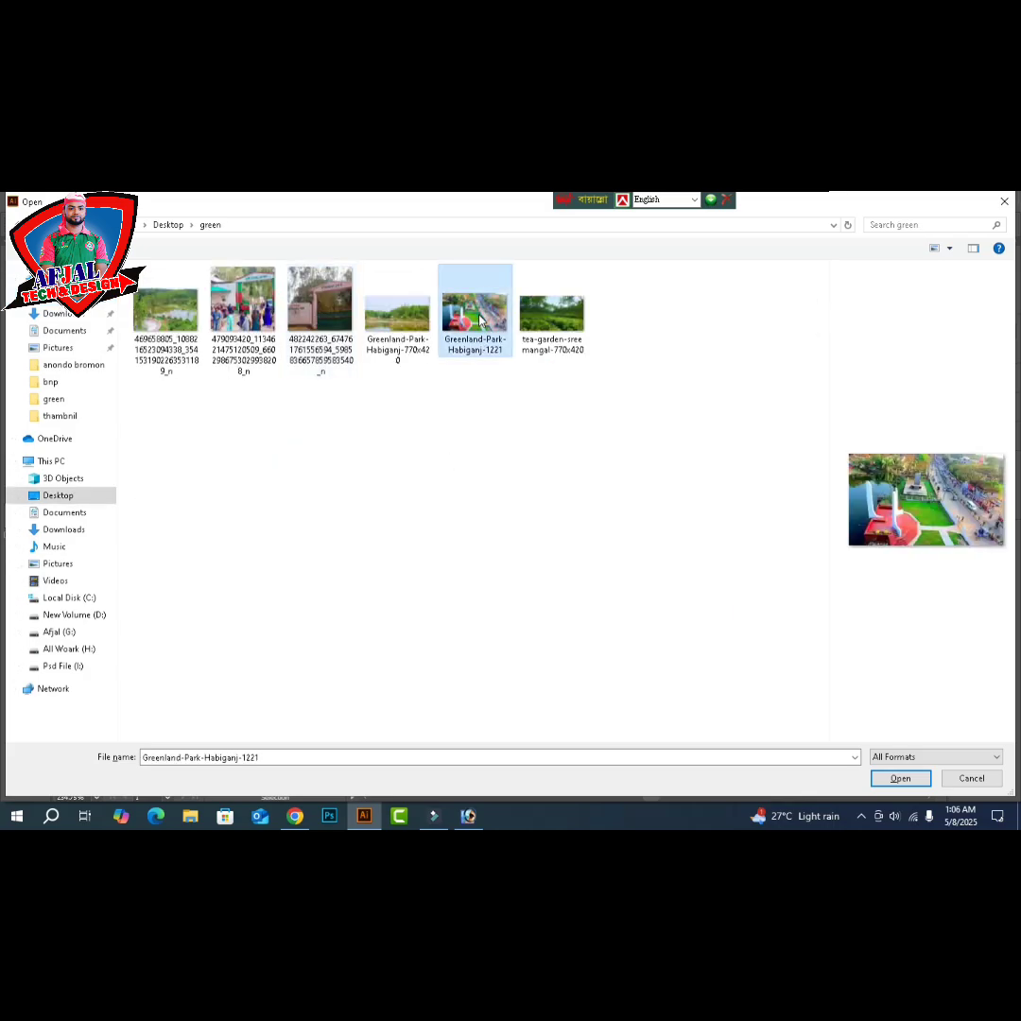
left_click(901, 778)
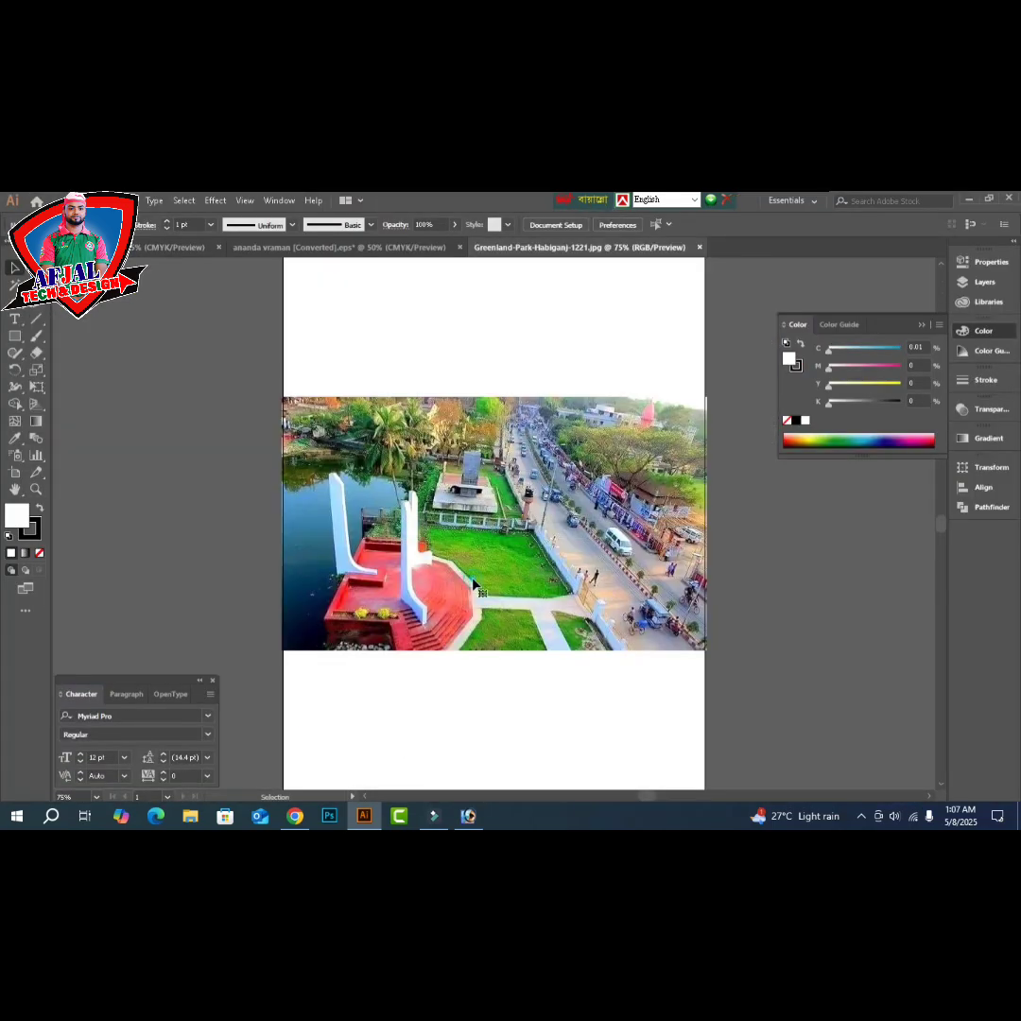
- Cut the park photo out of its document, close that document without saving and paste the photo into the banner document
key("Delete")
key("ctrl+w")
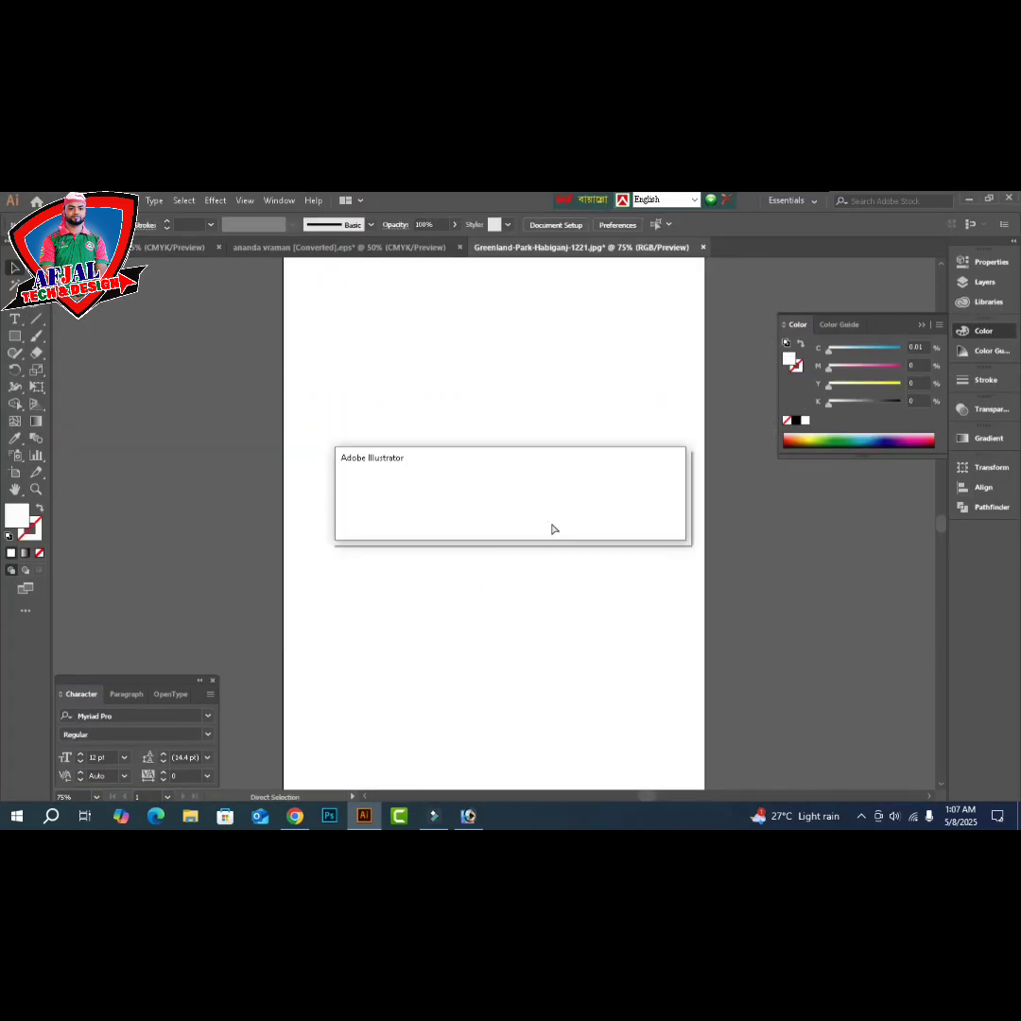
left_click(573, 521)
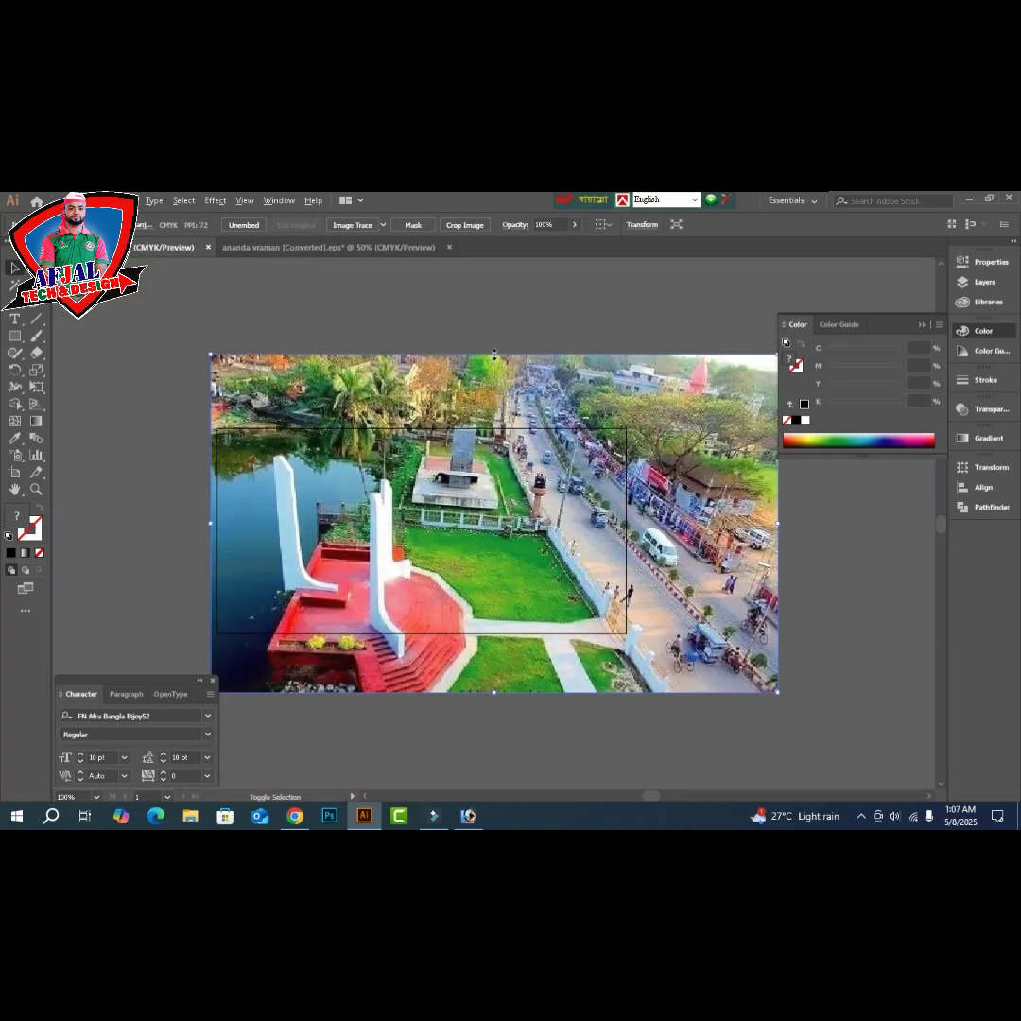
- Shrink the pasted park photo and place it on the empty canvas to the right of the banner
left_click_drag(495, 354, 421, 424)
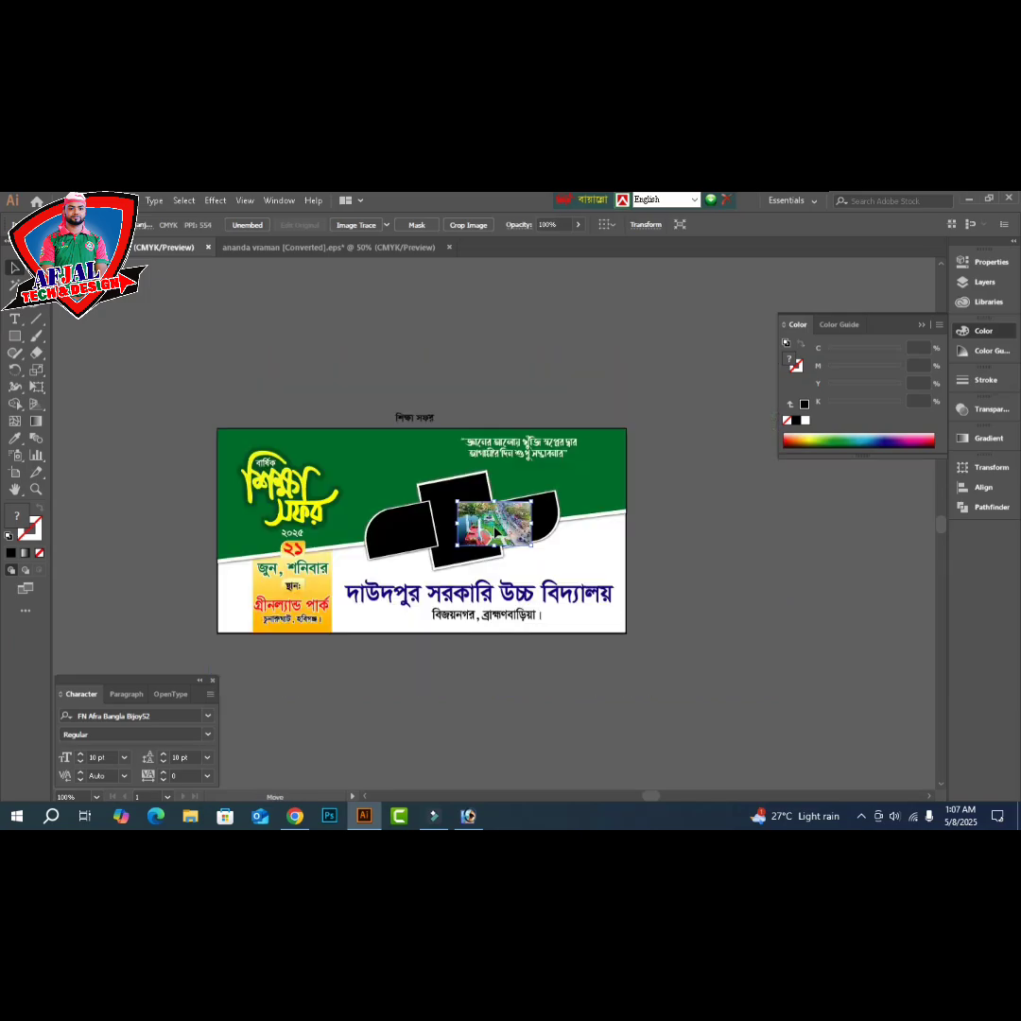
left_click_drag(497, 534, 702, 542)
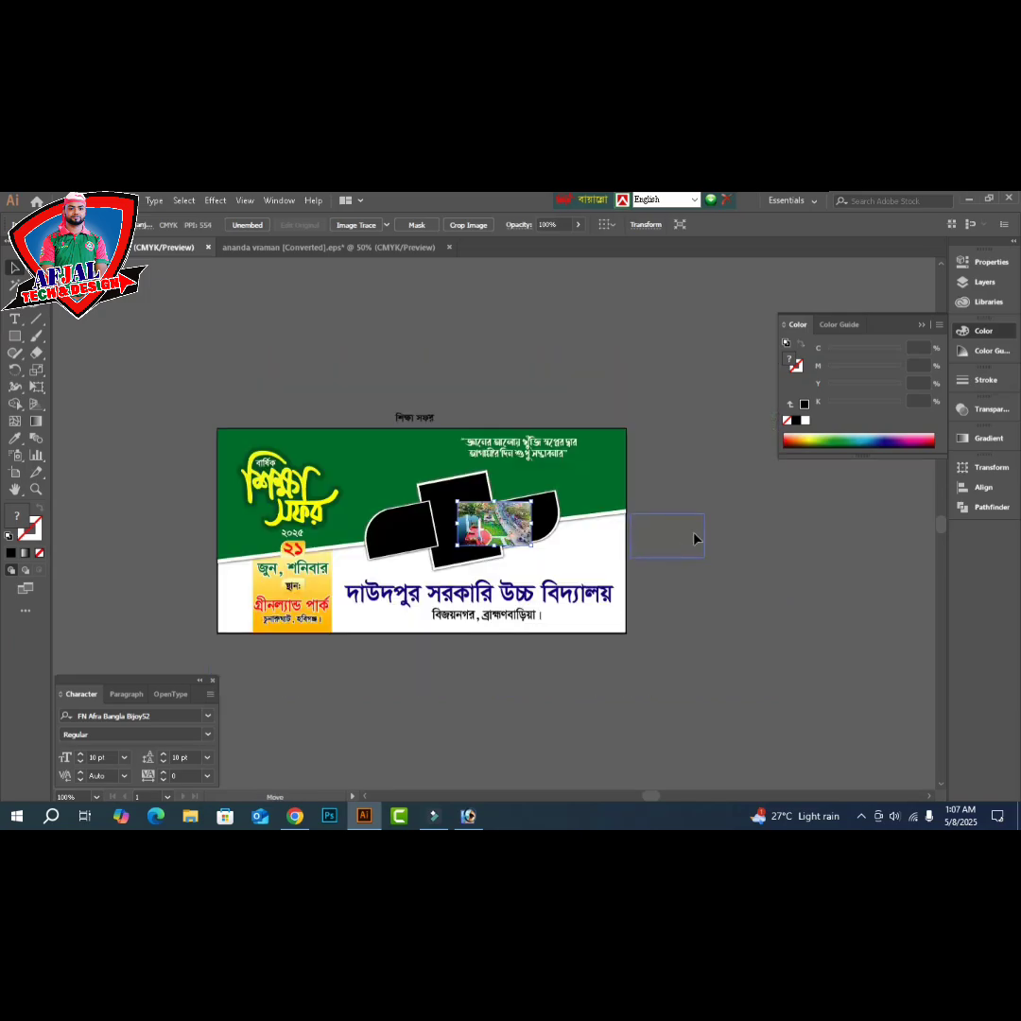
left_click(757, 611)
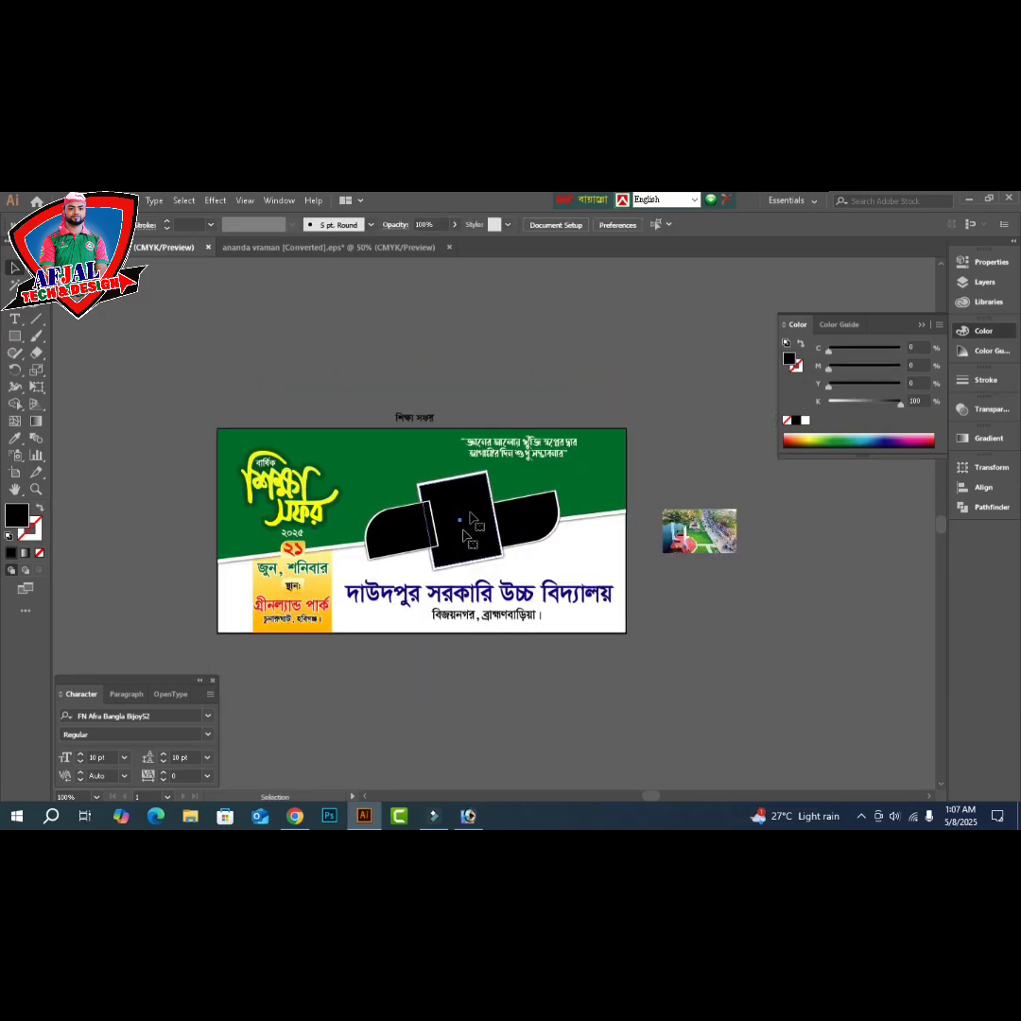
- Duplicate the centre black rectangle and place the copy beneath the park photo beside the banner
left_click(463, 535)
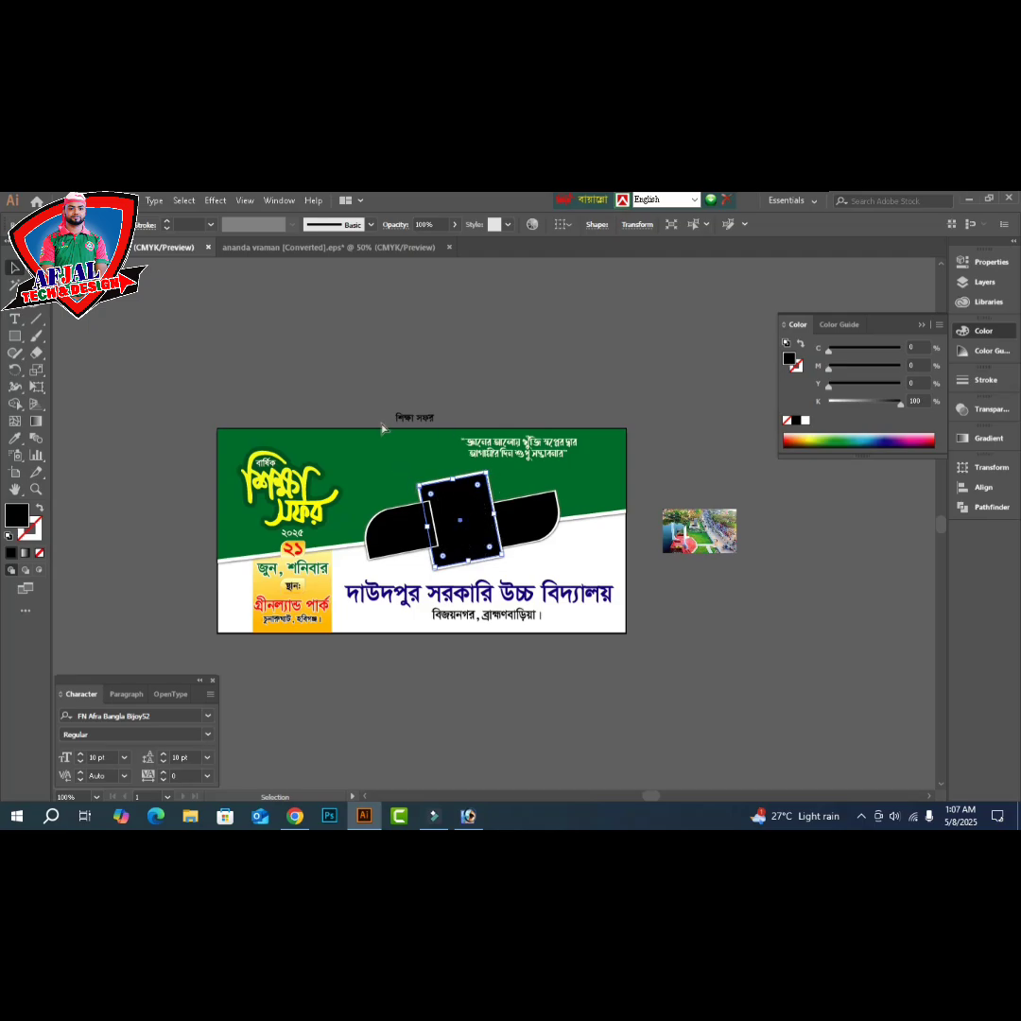
key("ctrl+space")
left_click_drag(310, 410, 627, 602)
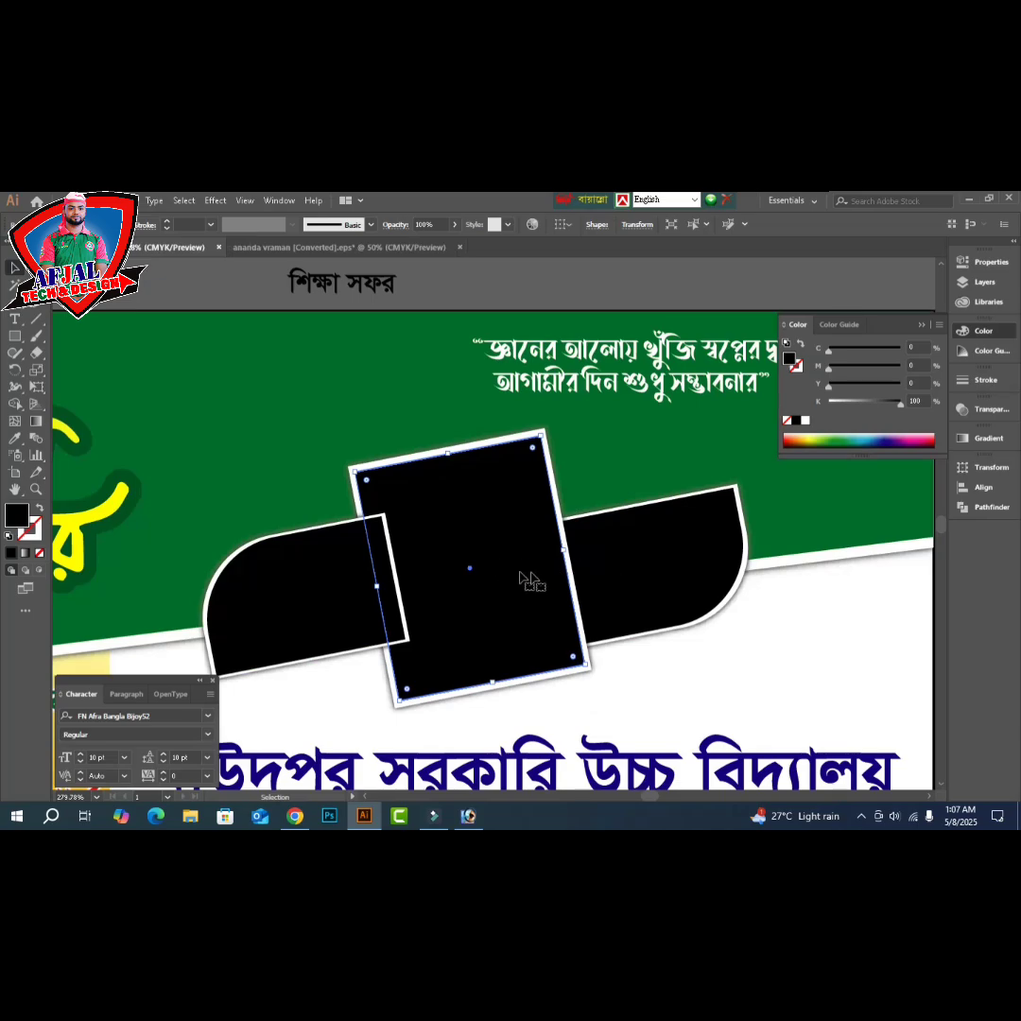
key("space")
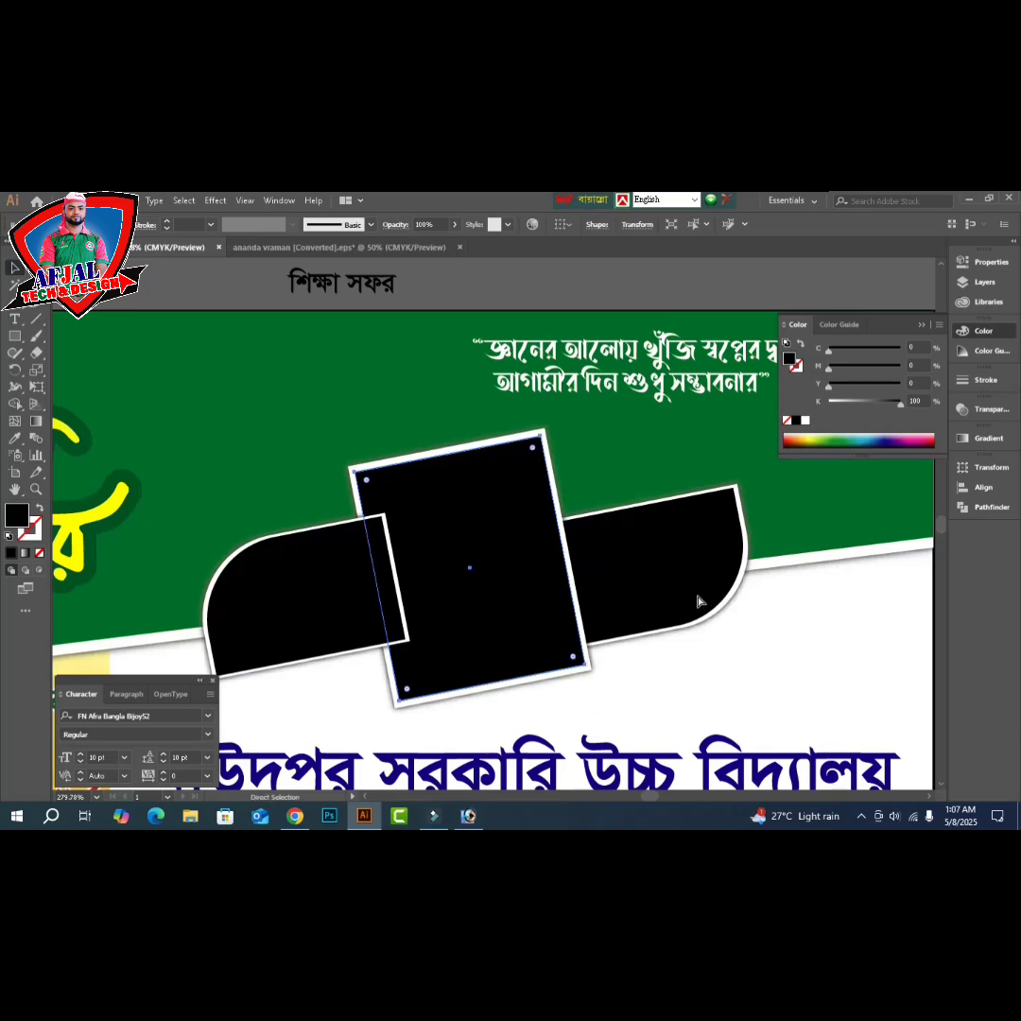
key("ctrl+minus")
key("ctrl+minus")
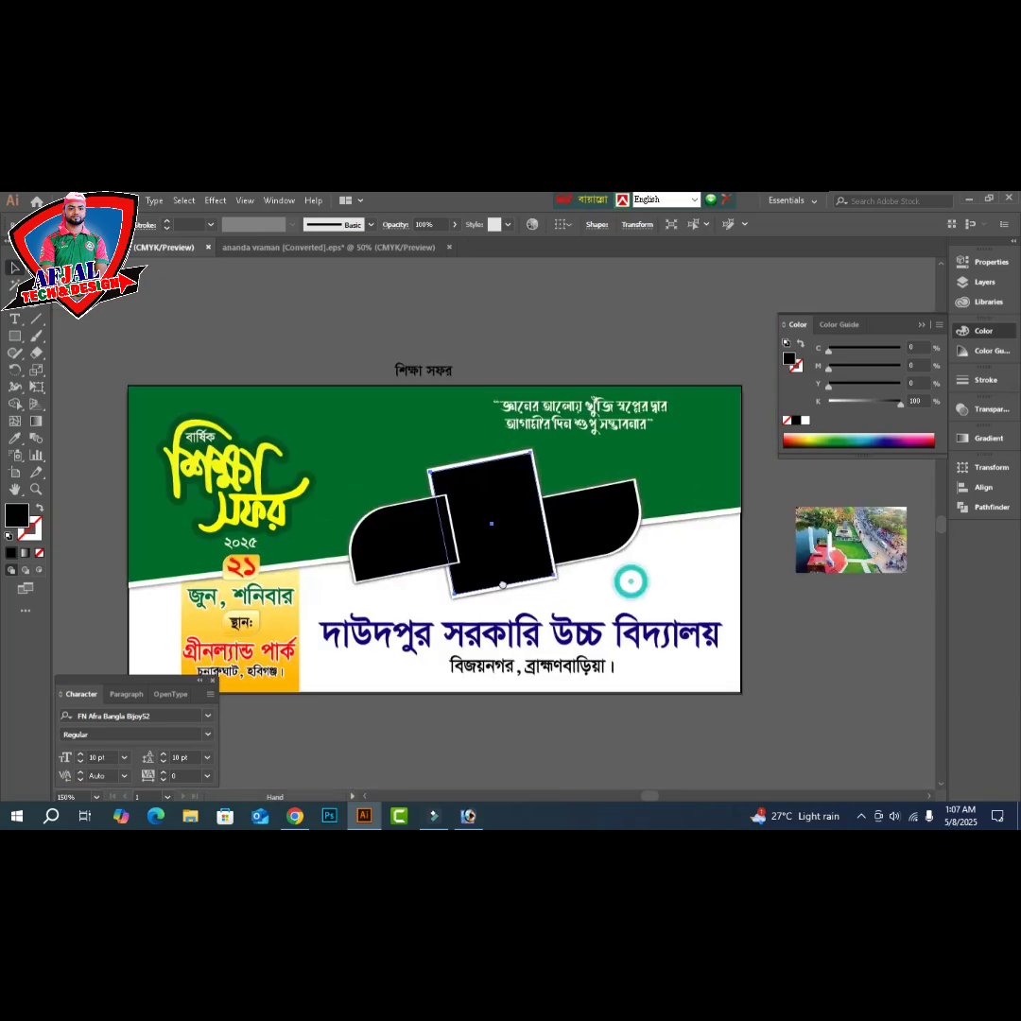
left_click_drag(632, 582, 504, 588)
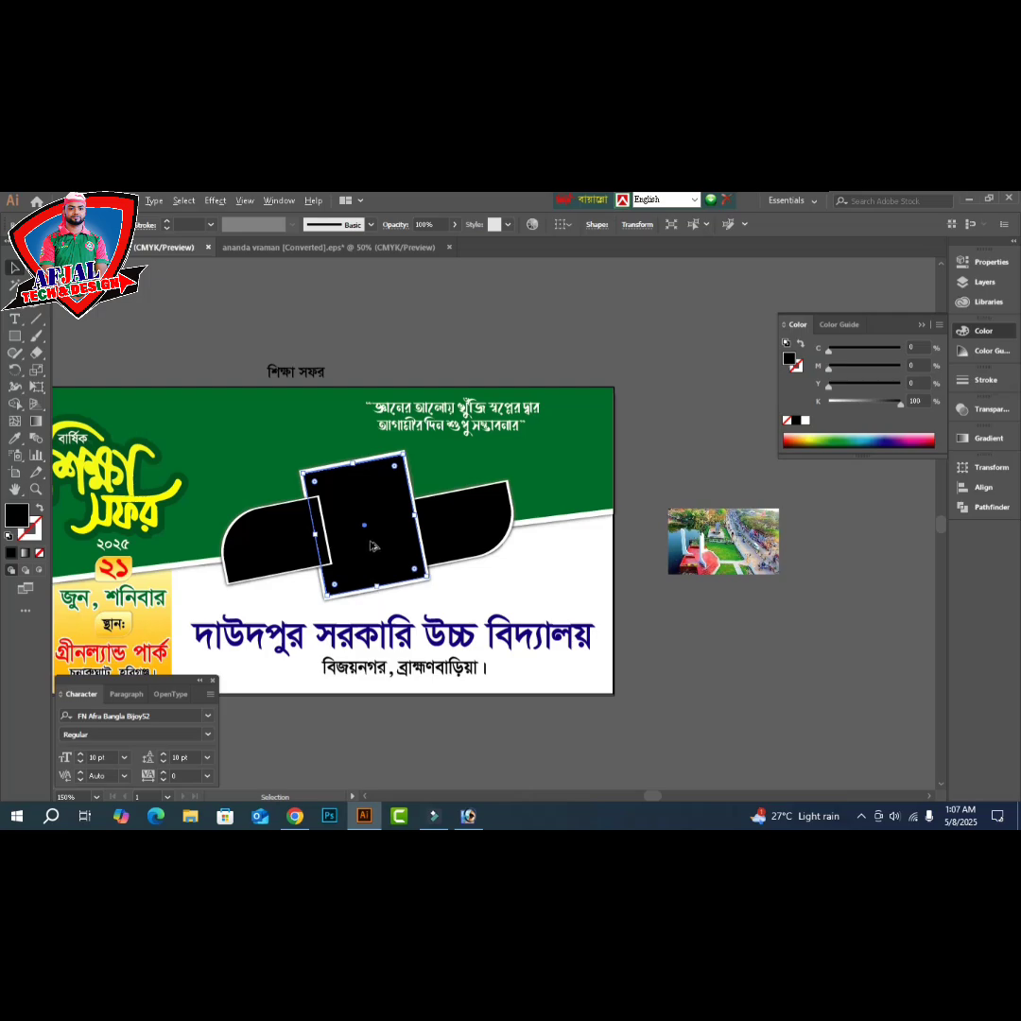
left_click_drag(374, 545, 742, 559)
left_click_drag(777, 642, 699, 661)
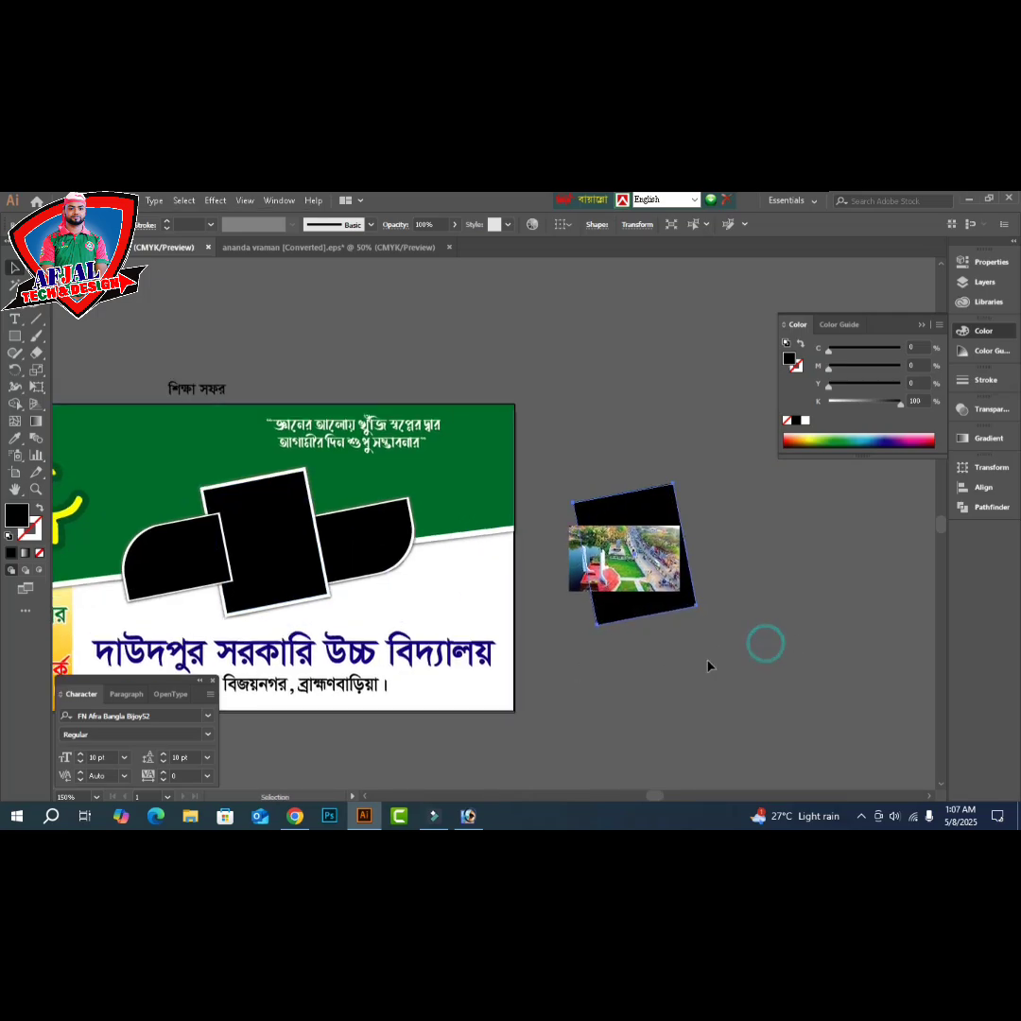
- Rotate and stretch the park photo to cover the tilted black rectangle copy, and send the photo behind that rectangle
left_click_drag(556, 478, 776, 652)
left_click(513, 452)
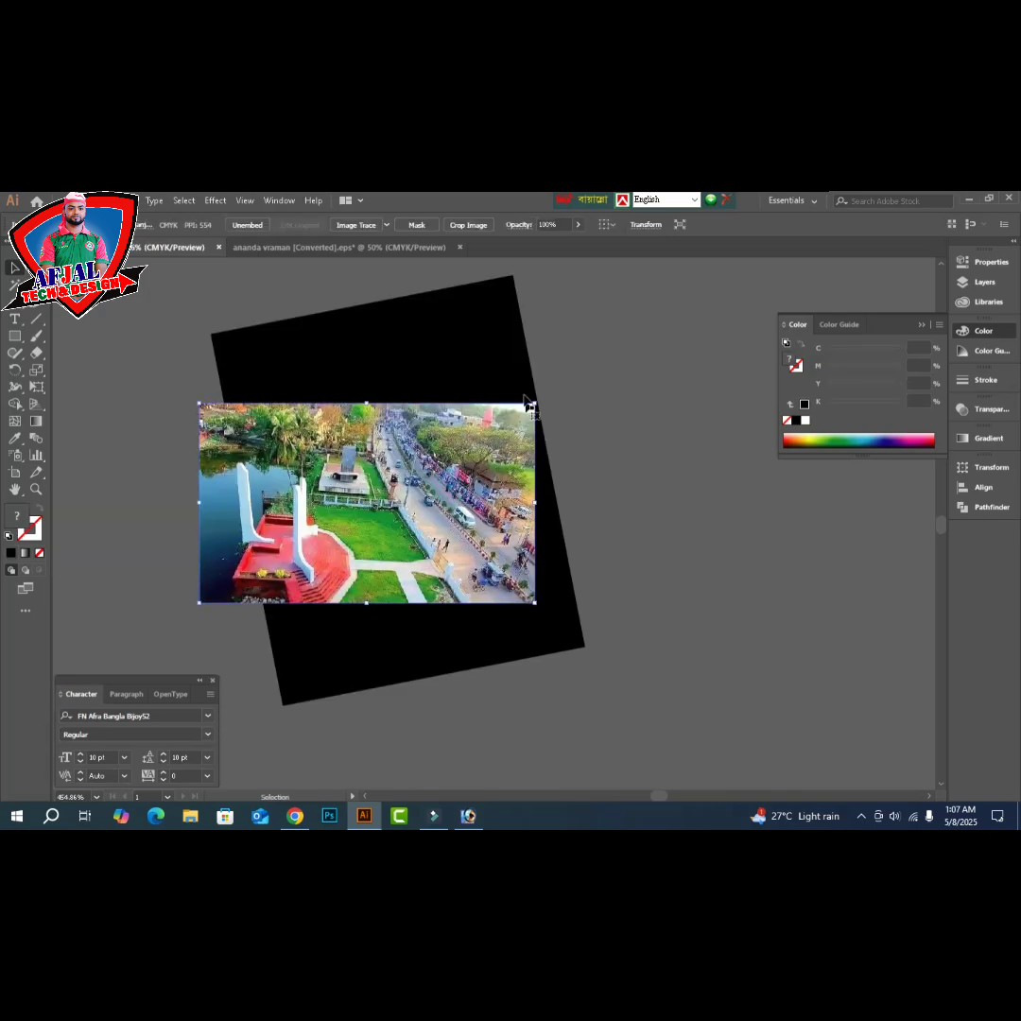
left_click_drag(542, 398, 511, 364)
left_click_drag(345, 404, 327, 305)
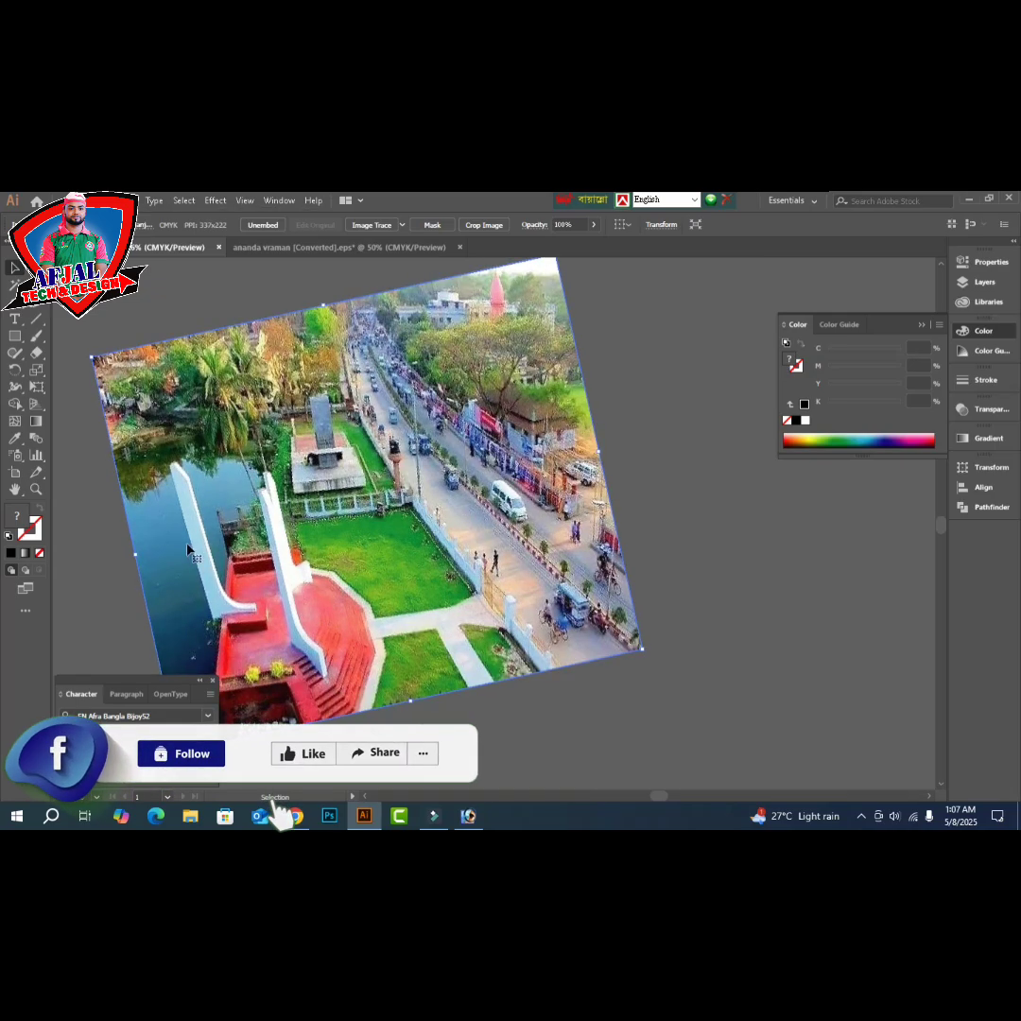
left_click_drag(136, 554, 176, 547)
left_click_drag(598, 452, 581, 456)
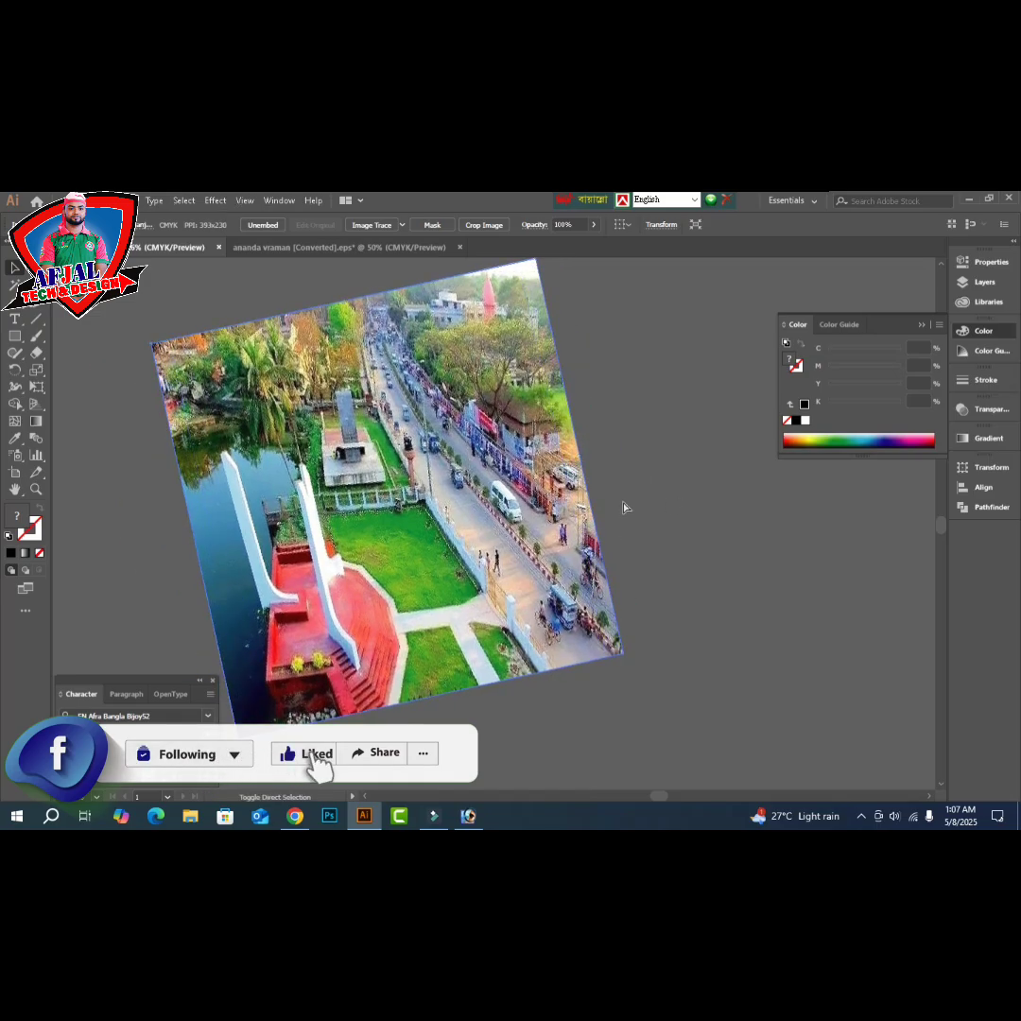
key("ctrl+[")
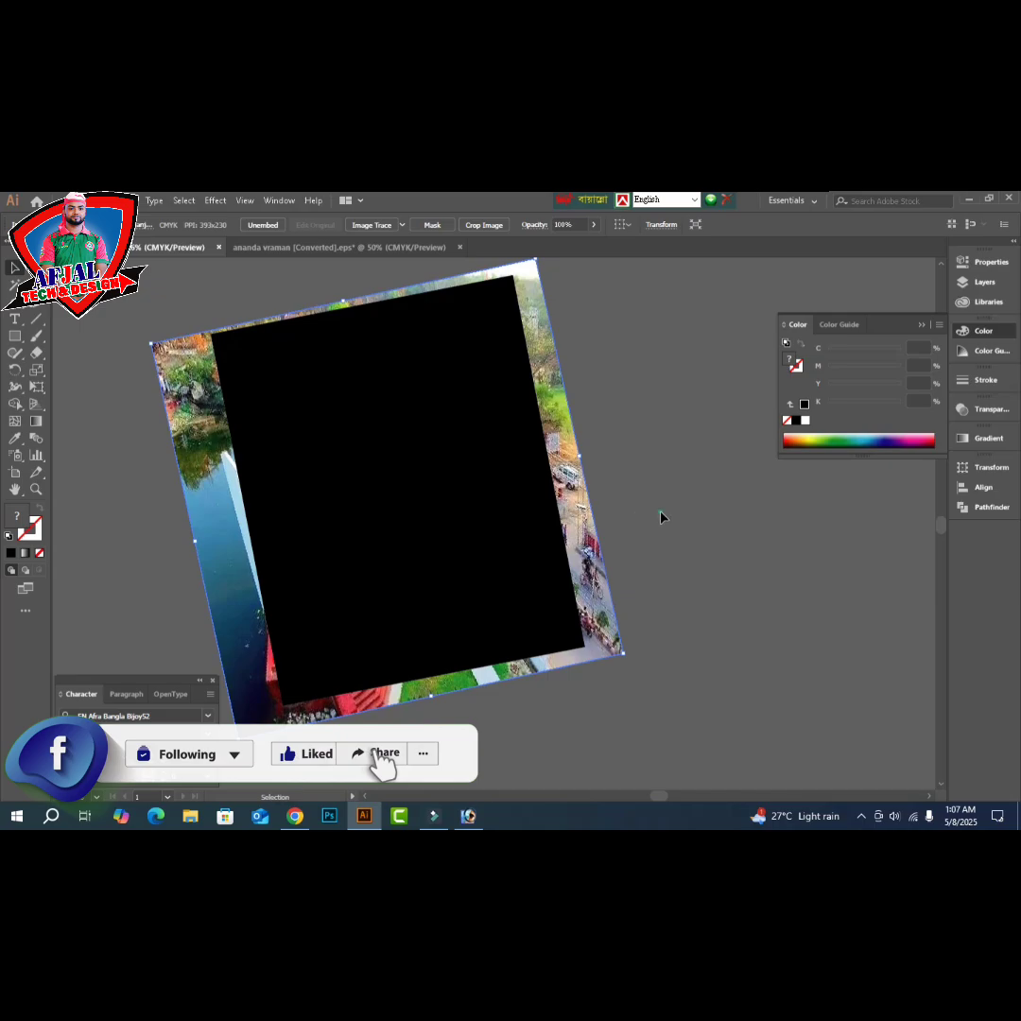
- Rotate the park photo slightly behind the tilted black rectangle copy and clip it to that rectangle with a clipping mask
left_click(620, 422)
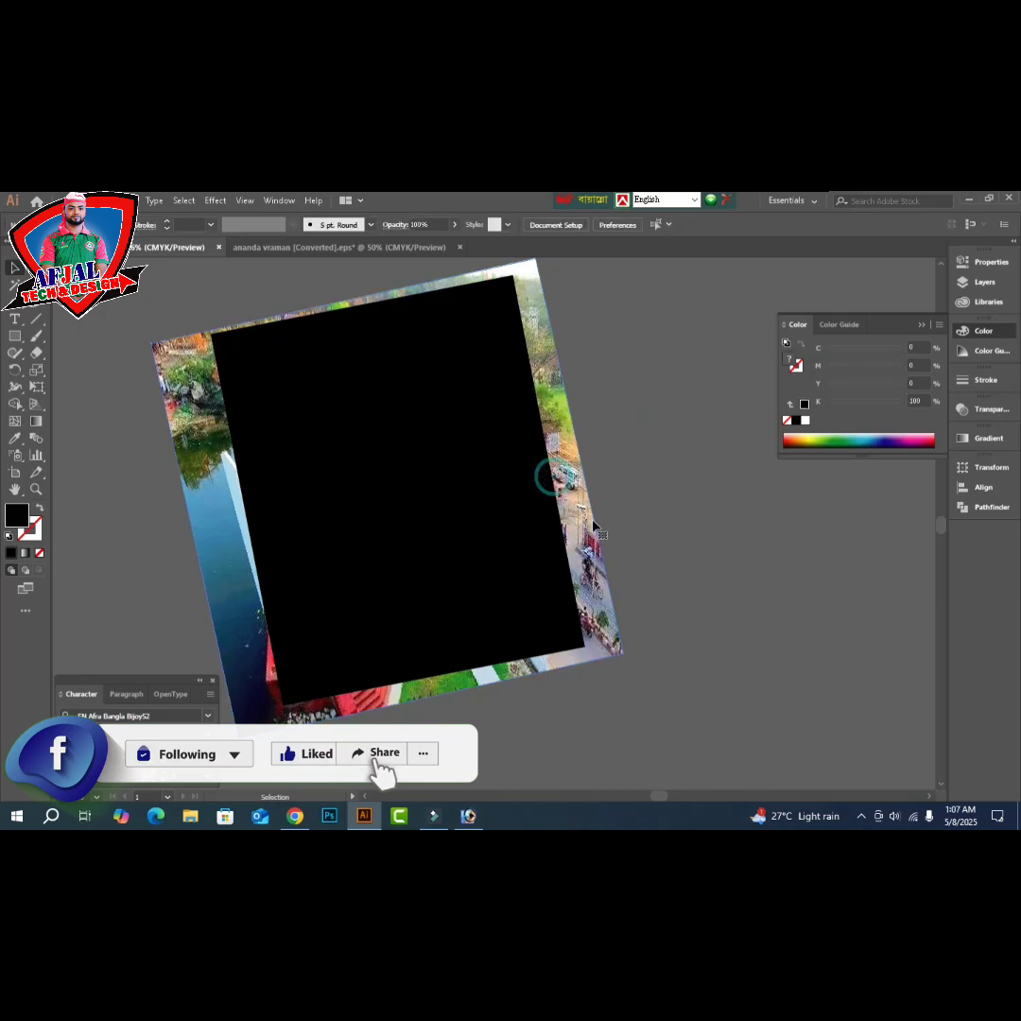
left_click(622, 654)
left_click_drag(632, 656, 633, 679)
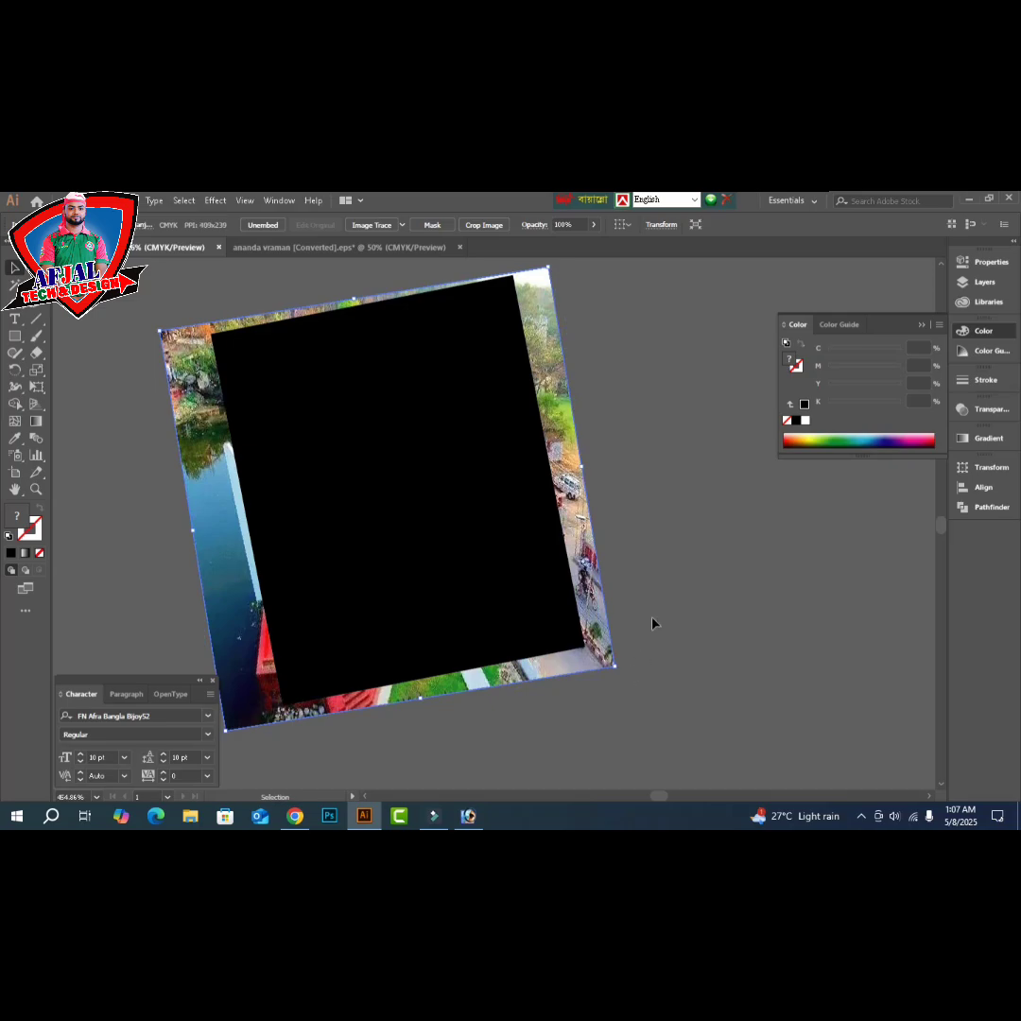
left_click_drag(559, 434, 427, 531)
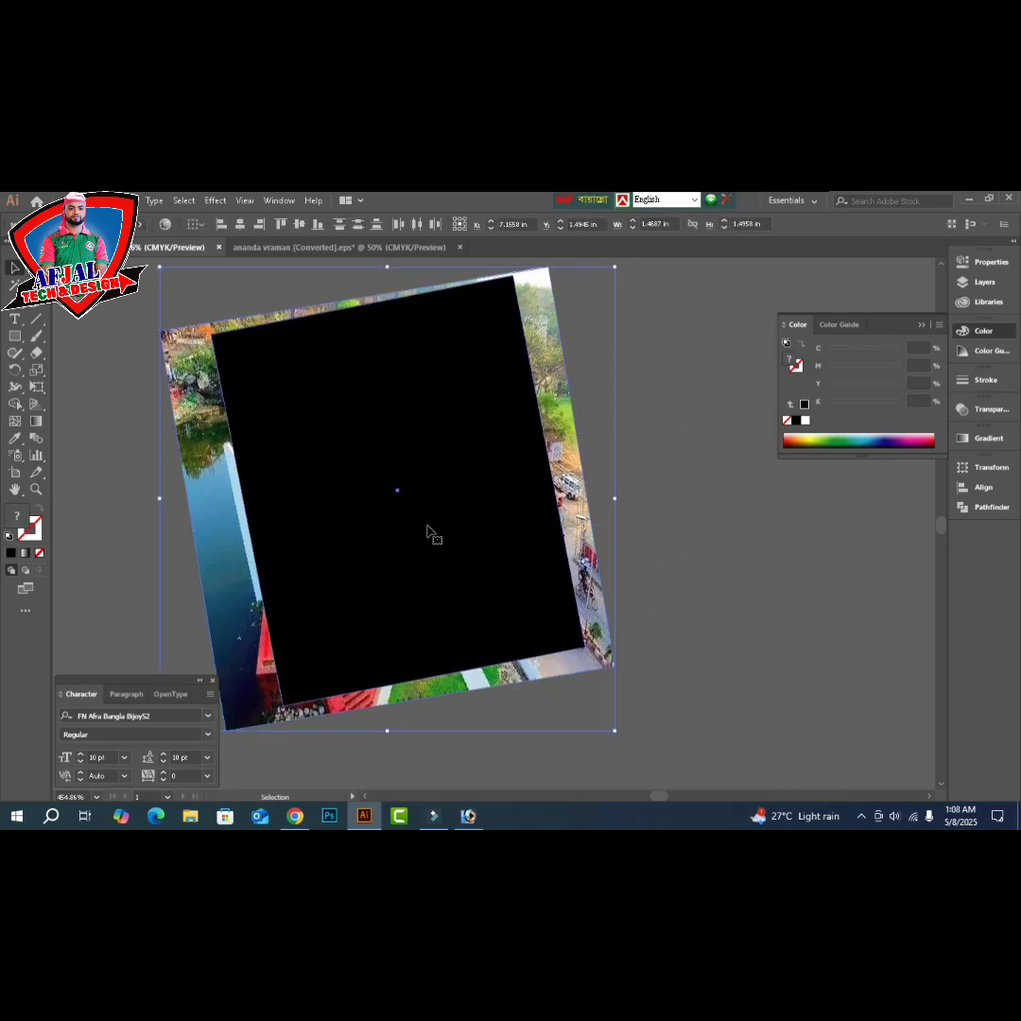
right_click(427, 532)
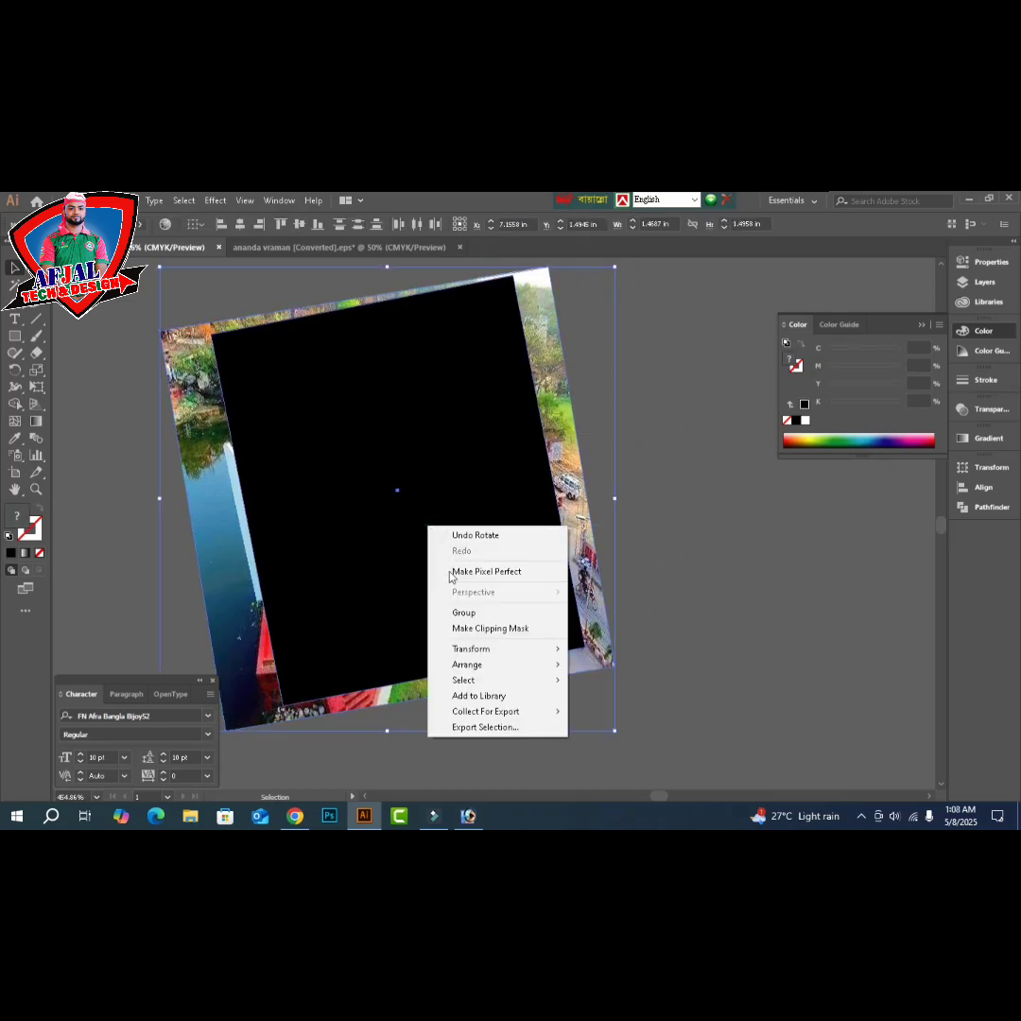
left_click(482, 629)
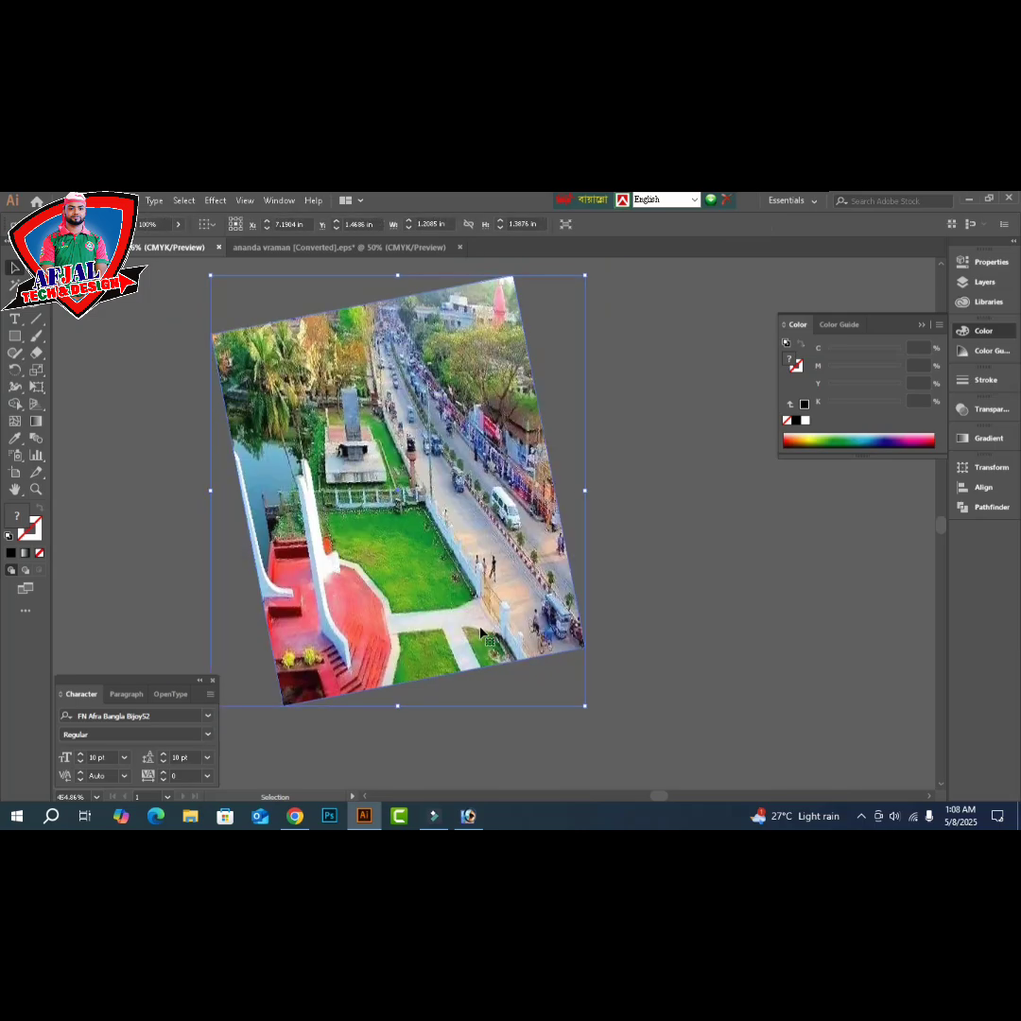
left_click(636, 619)
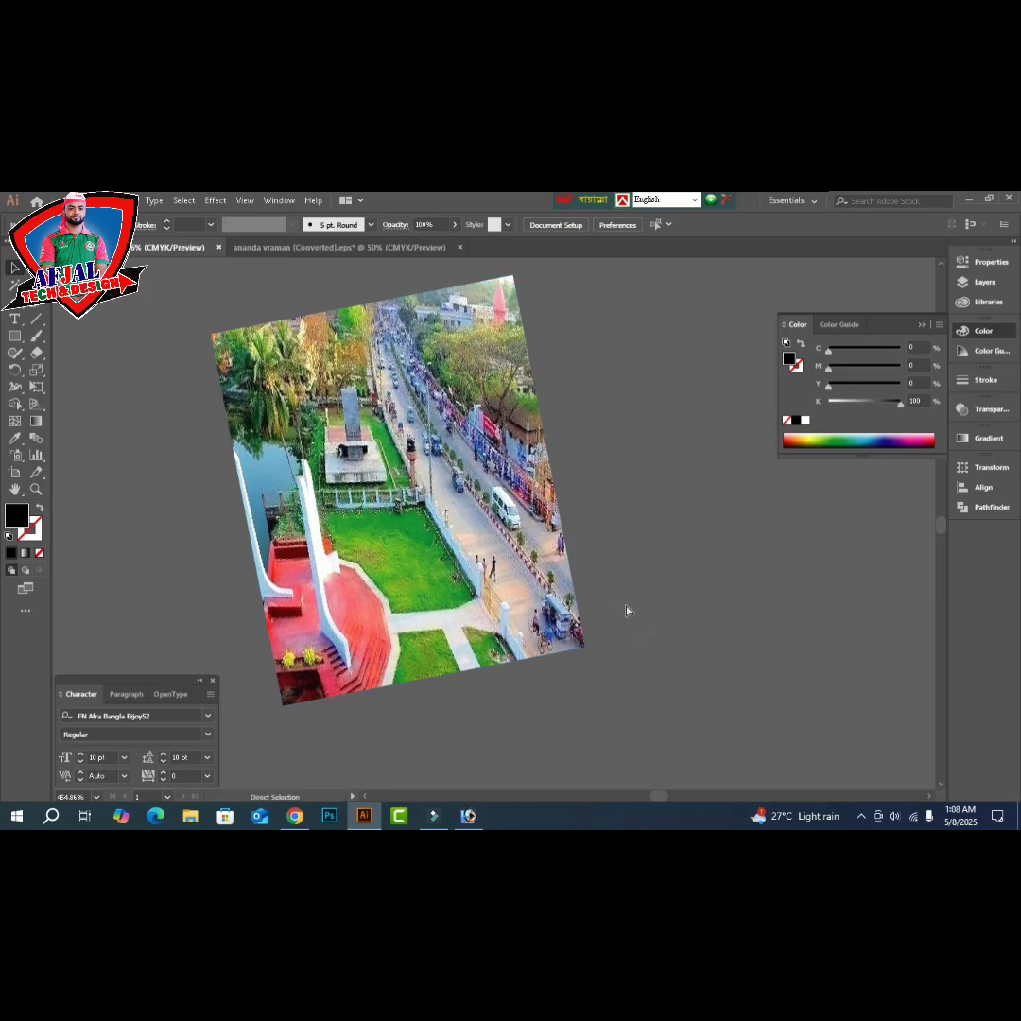
- Align the clipped photo with the banner's centre black rectangle by top edges and horizontal centres so it fills the frame
key("ctrl+0")
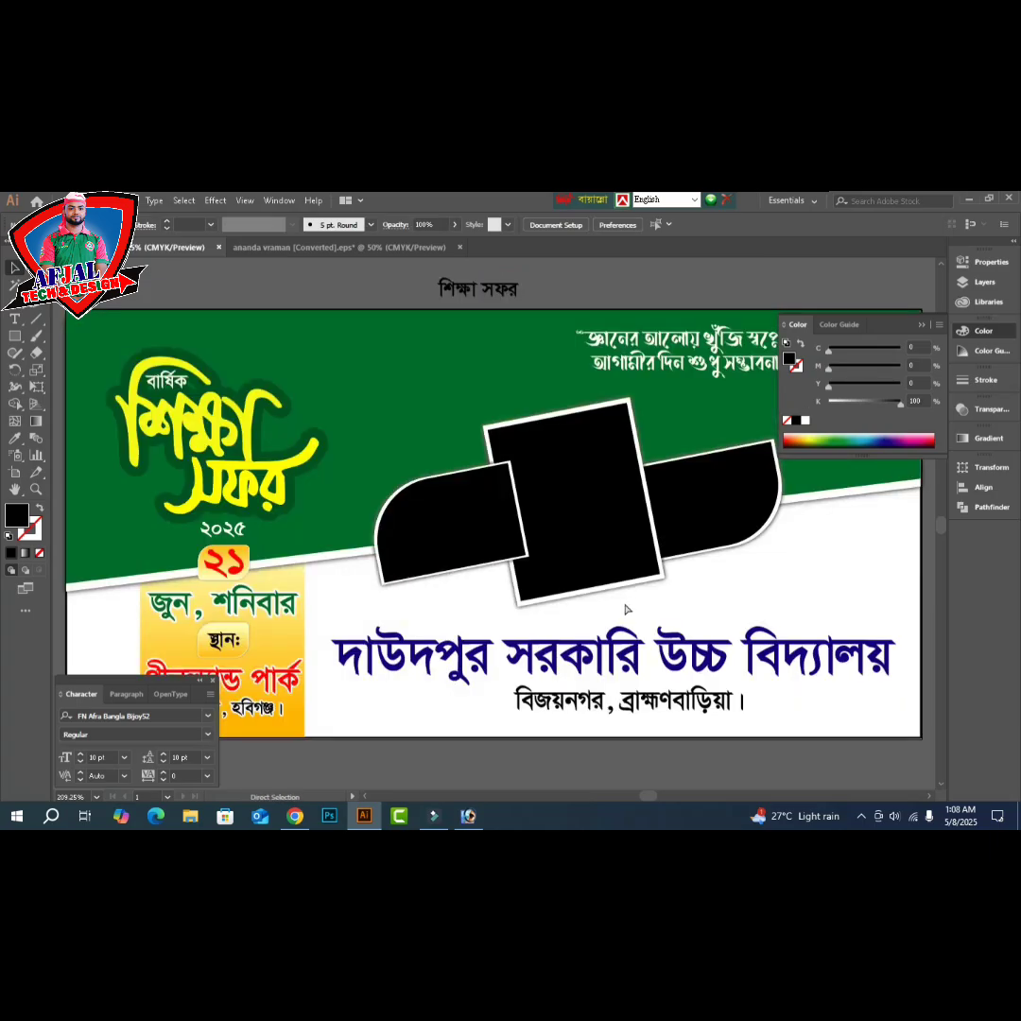
key("ctrl+minus")
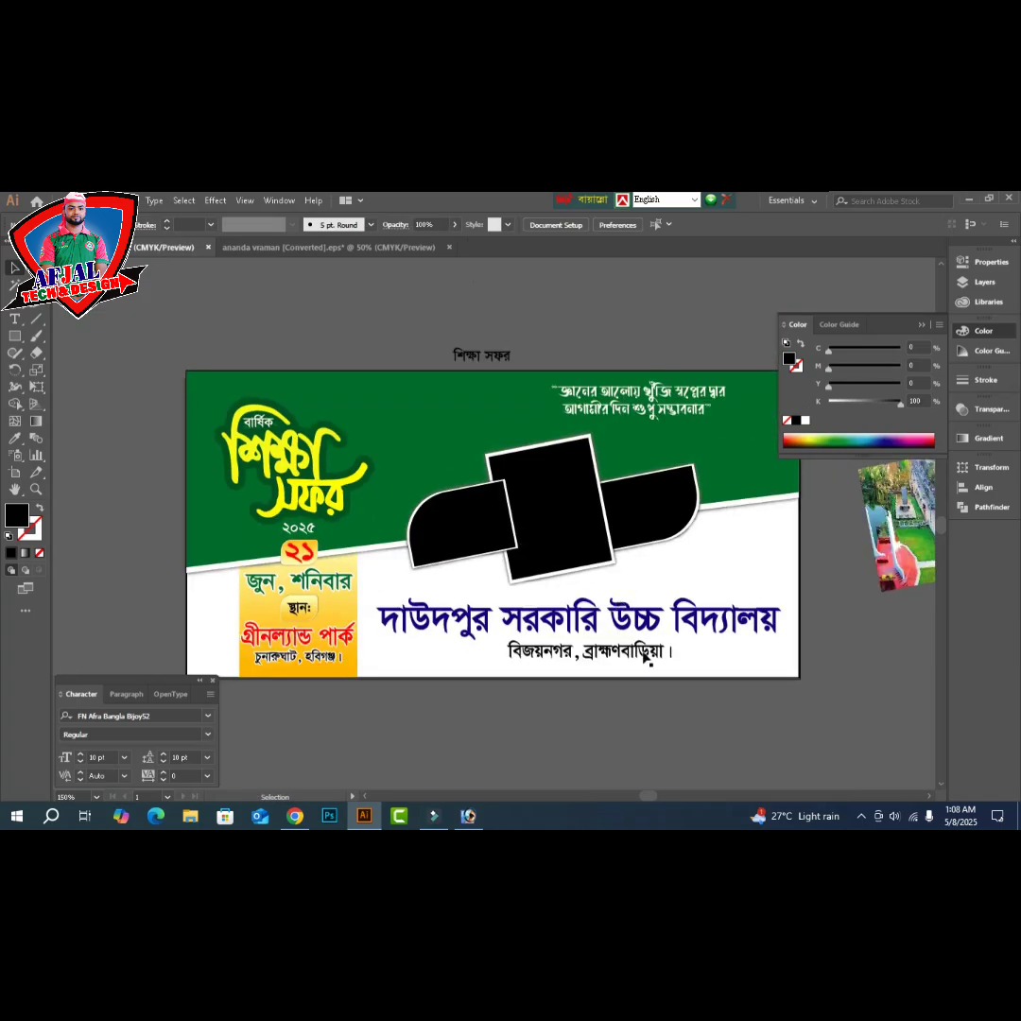
left_click(926, 556)
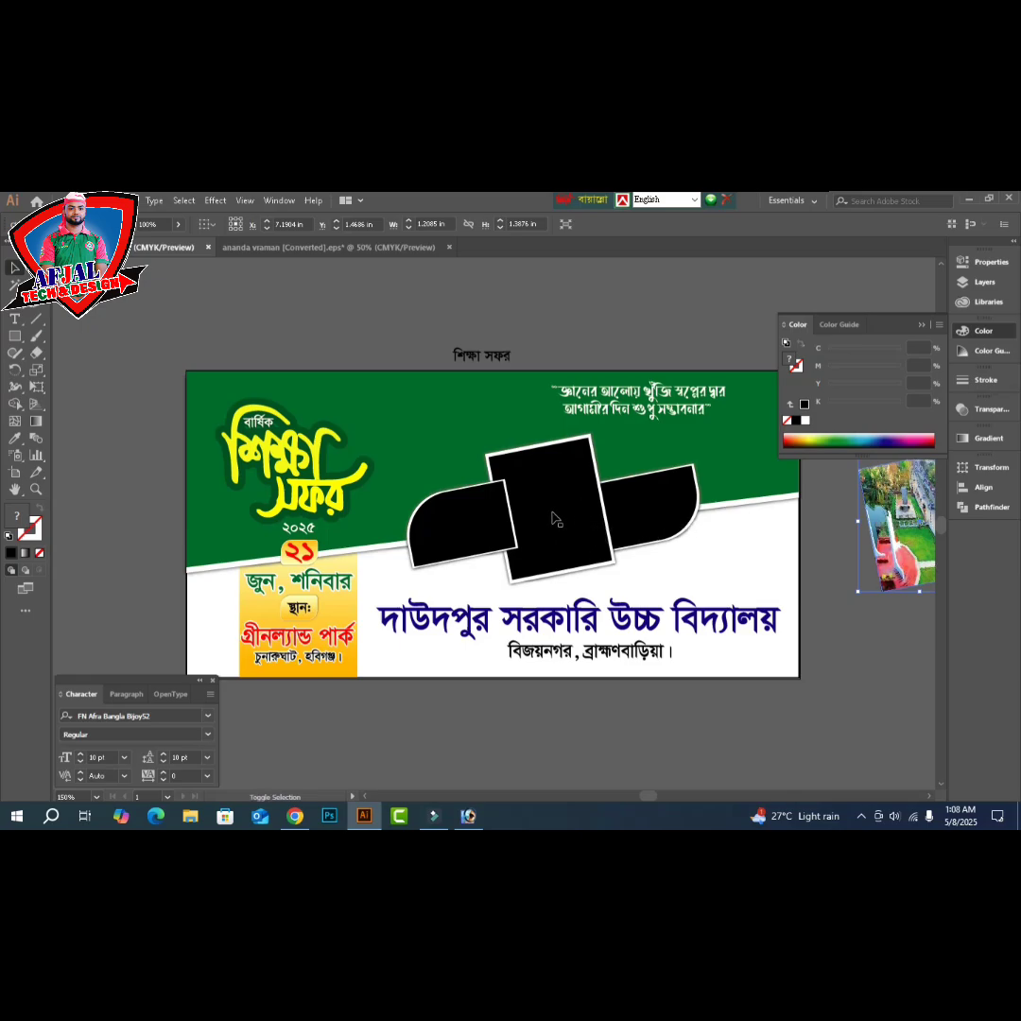
left_click(553, 520, "shift")
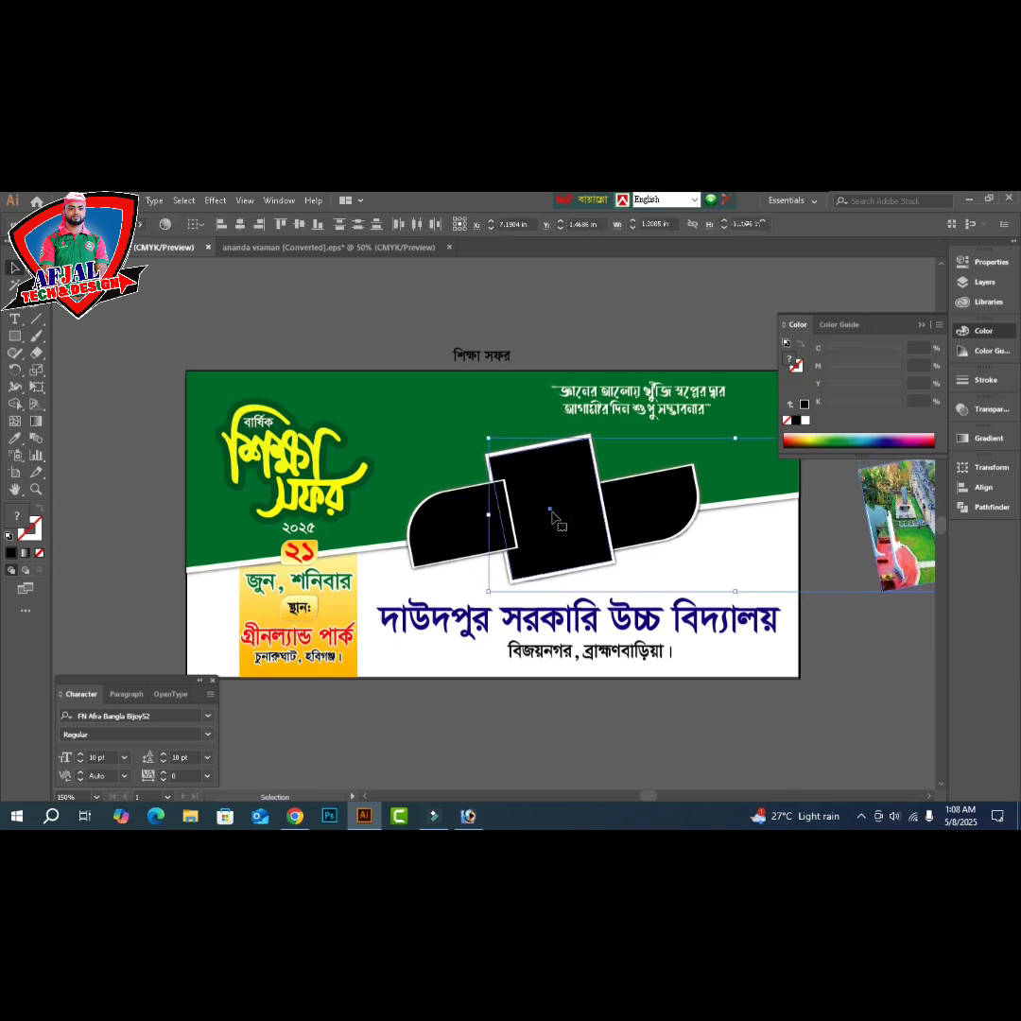
left_click(985, 487)
left_click(884, 499)
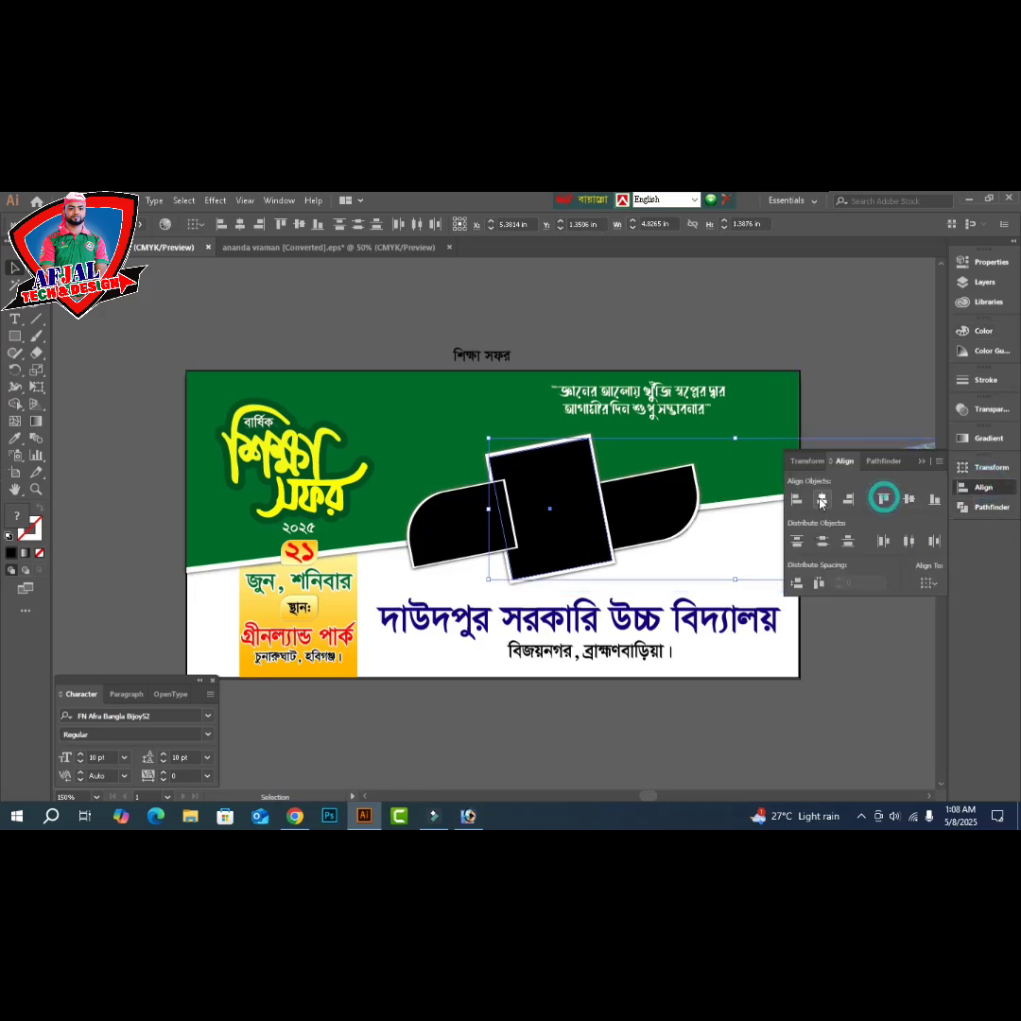
key("ctrl+7")
key("Tab")
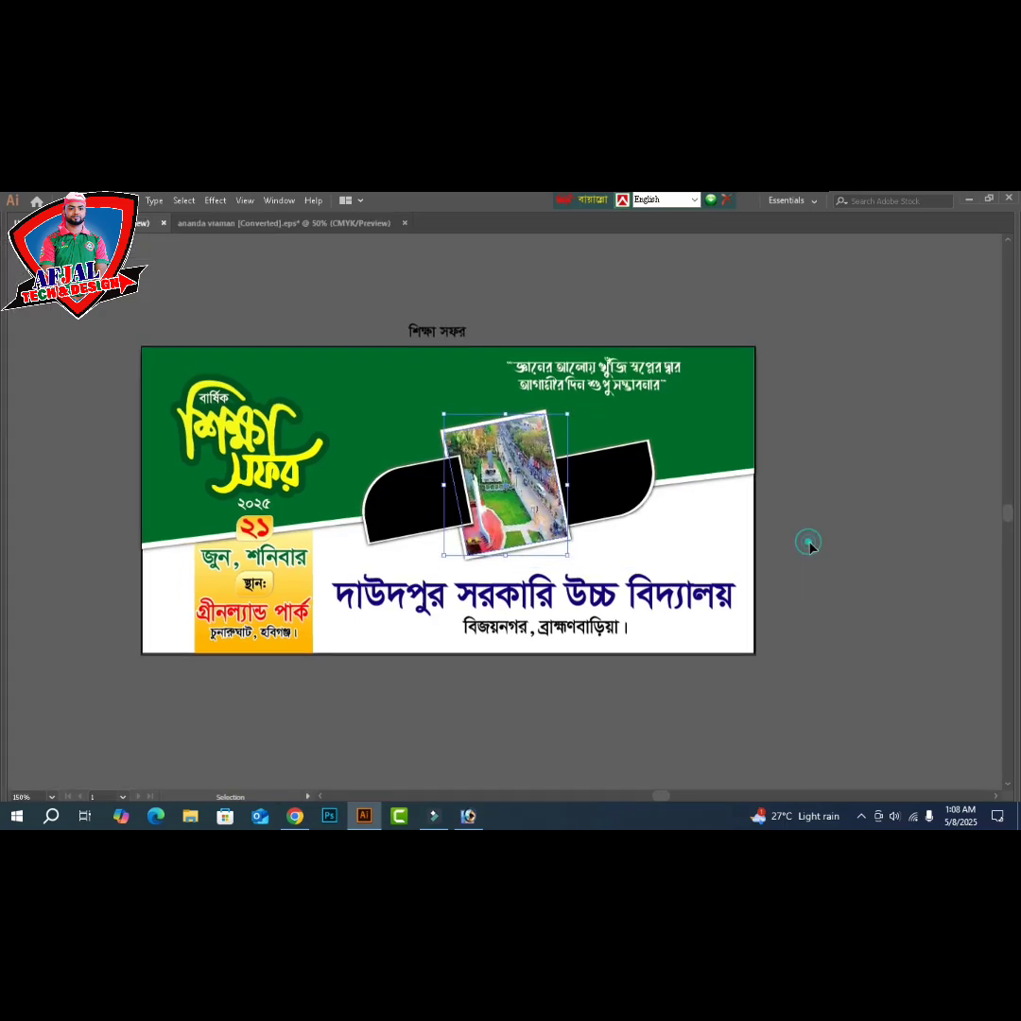
left_click(809, 542)
left_click_drag(870, 539, 802, 526)
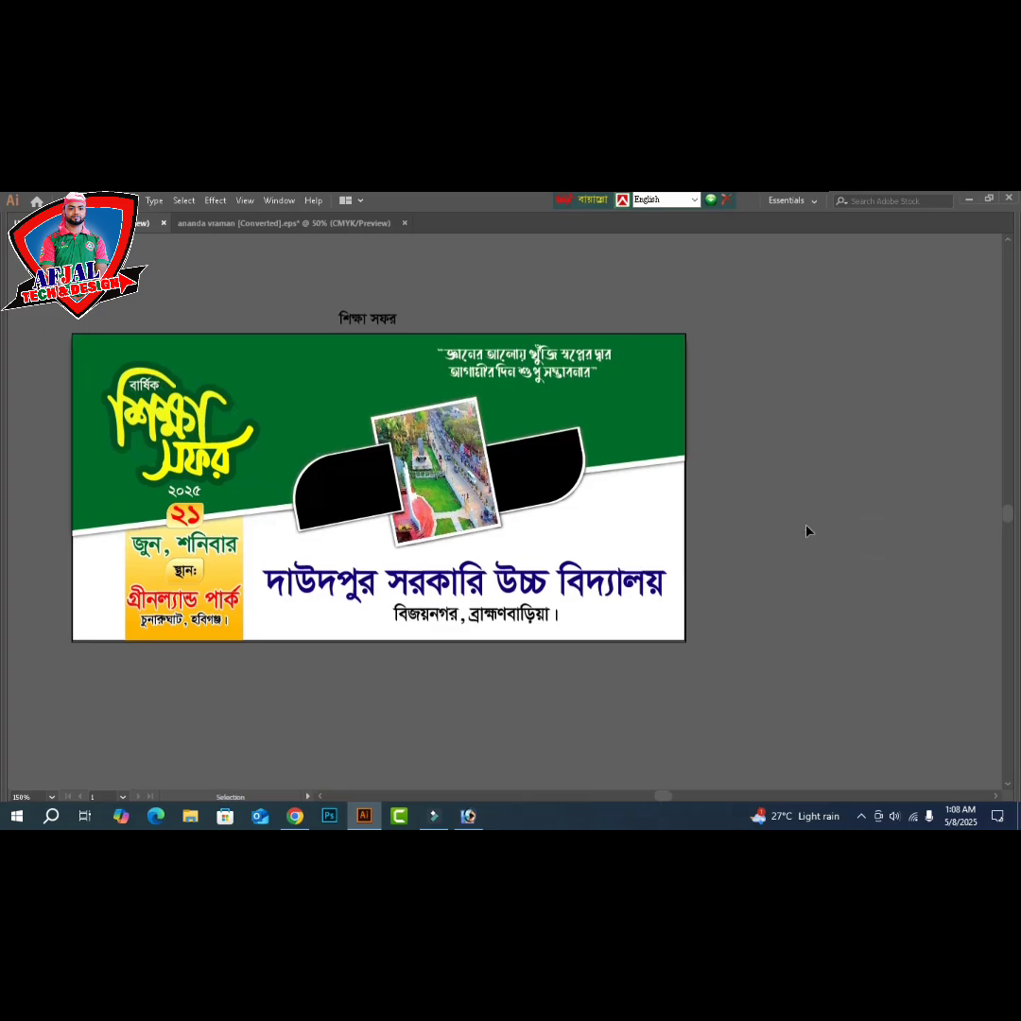
- Open the image Greenland-Park-Habiganj-770x420 from the green folder on the Desktop
key("a")
key("ctrl+o")
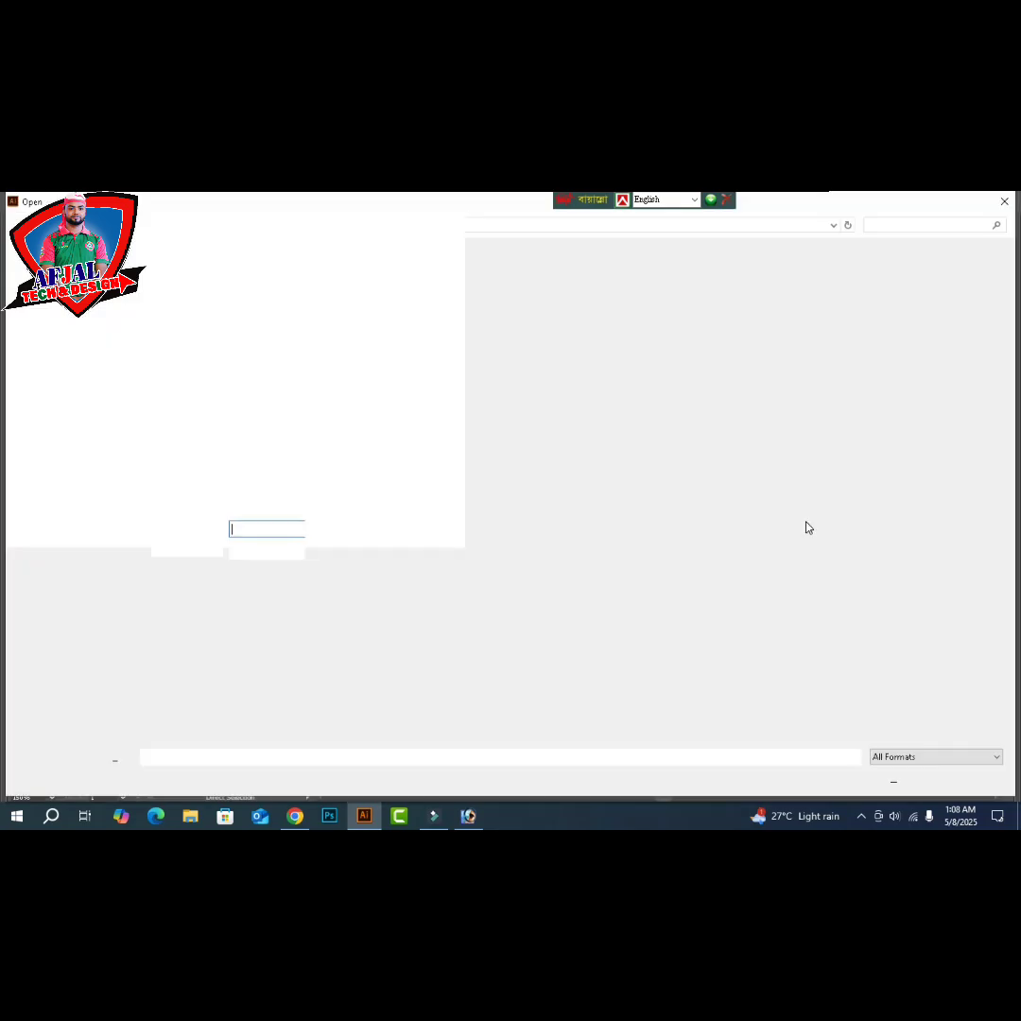
left_click(396, 315)
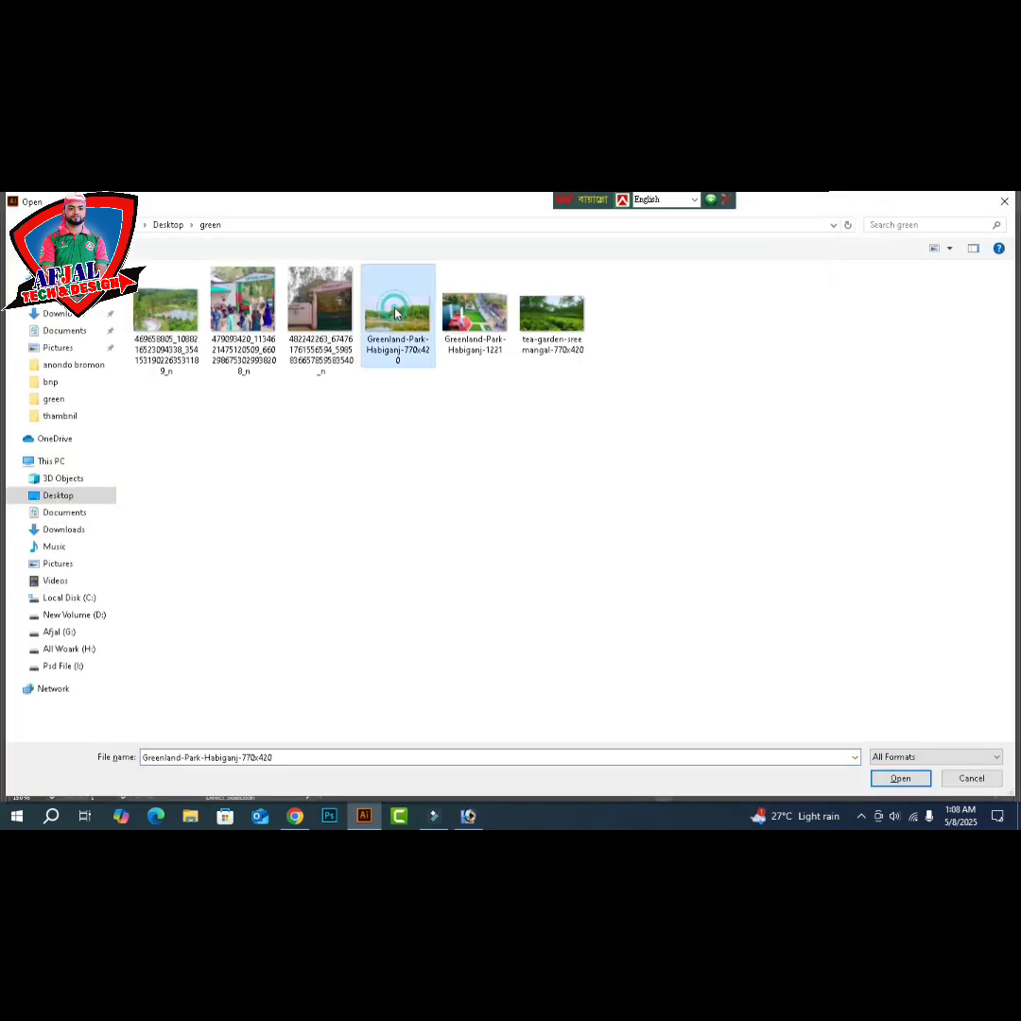
left_click(901, 779)
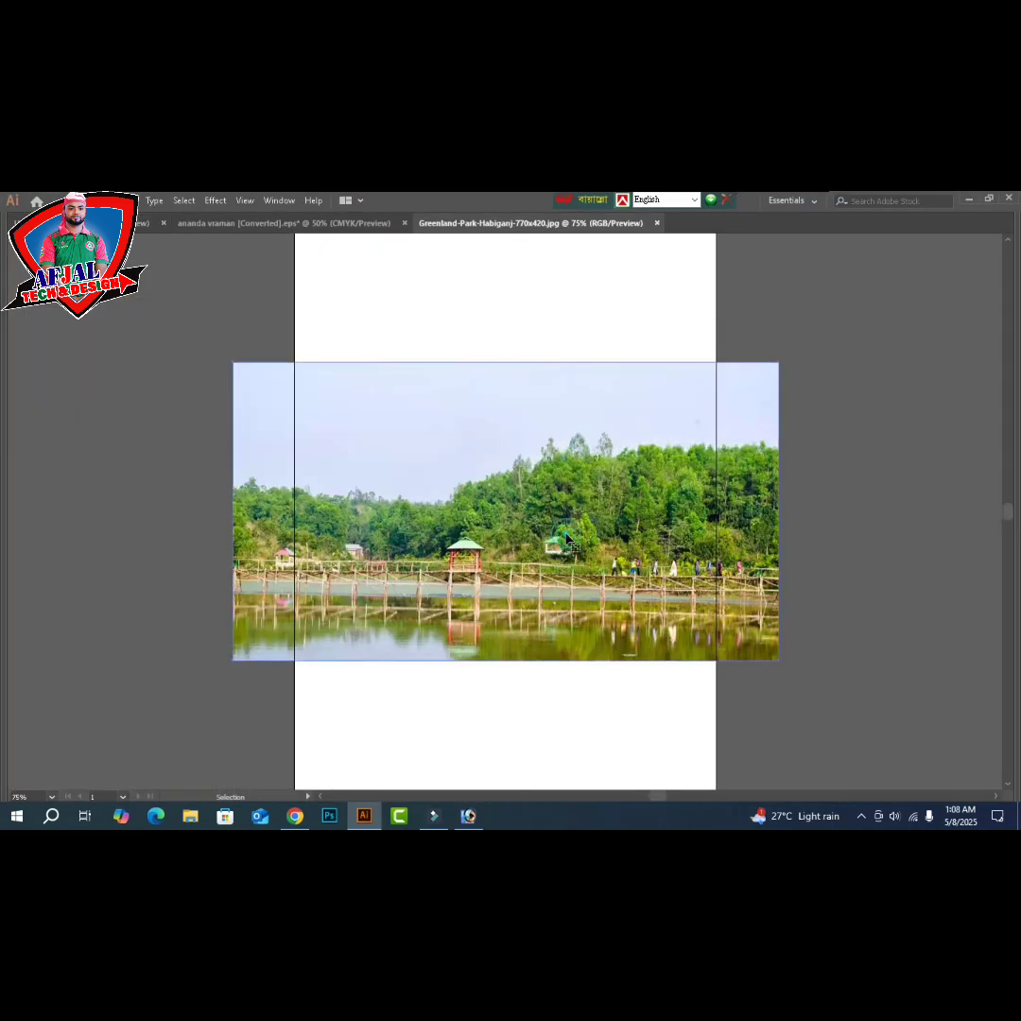
- Cut the lake photo out of its document, close that document without saving and paste the photo into the banner document
key("a")
key("Delete")
key("ctrl+w")
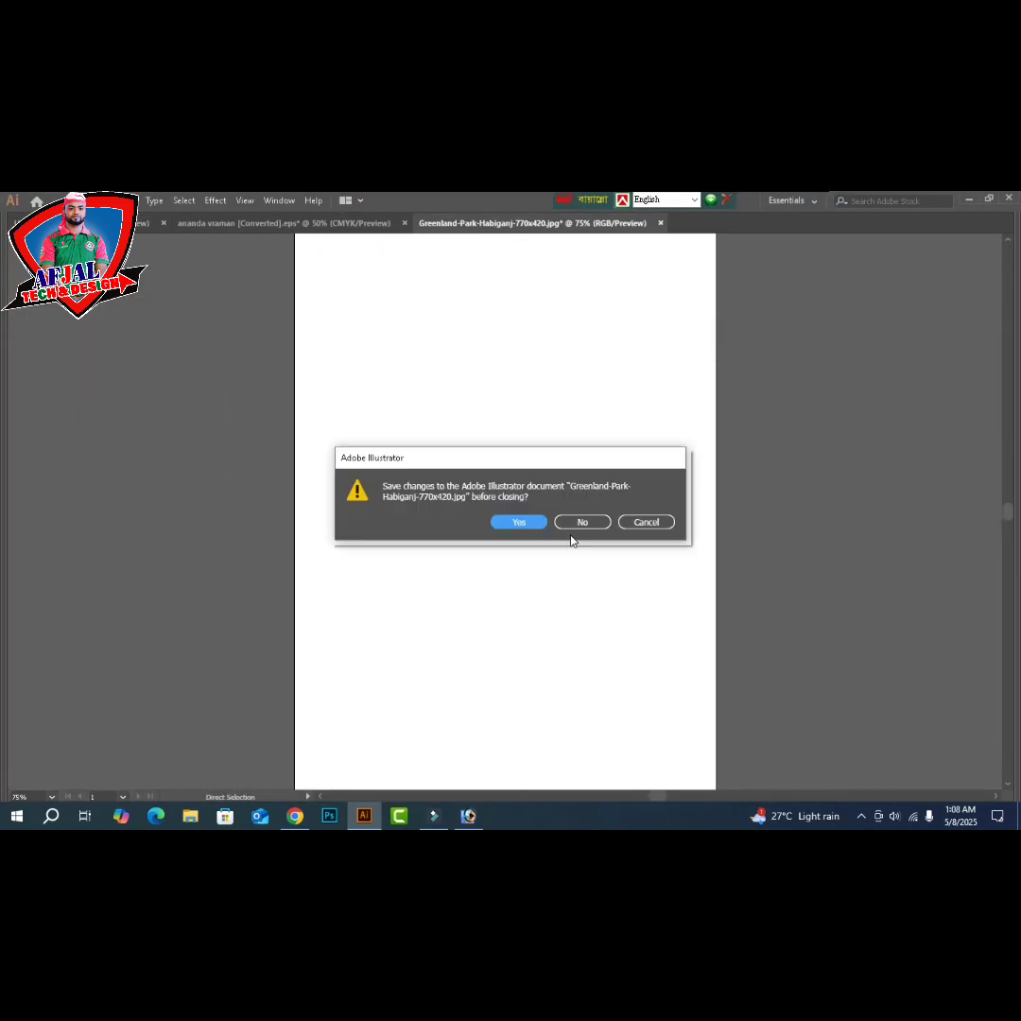
left_click(582, 522)
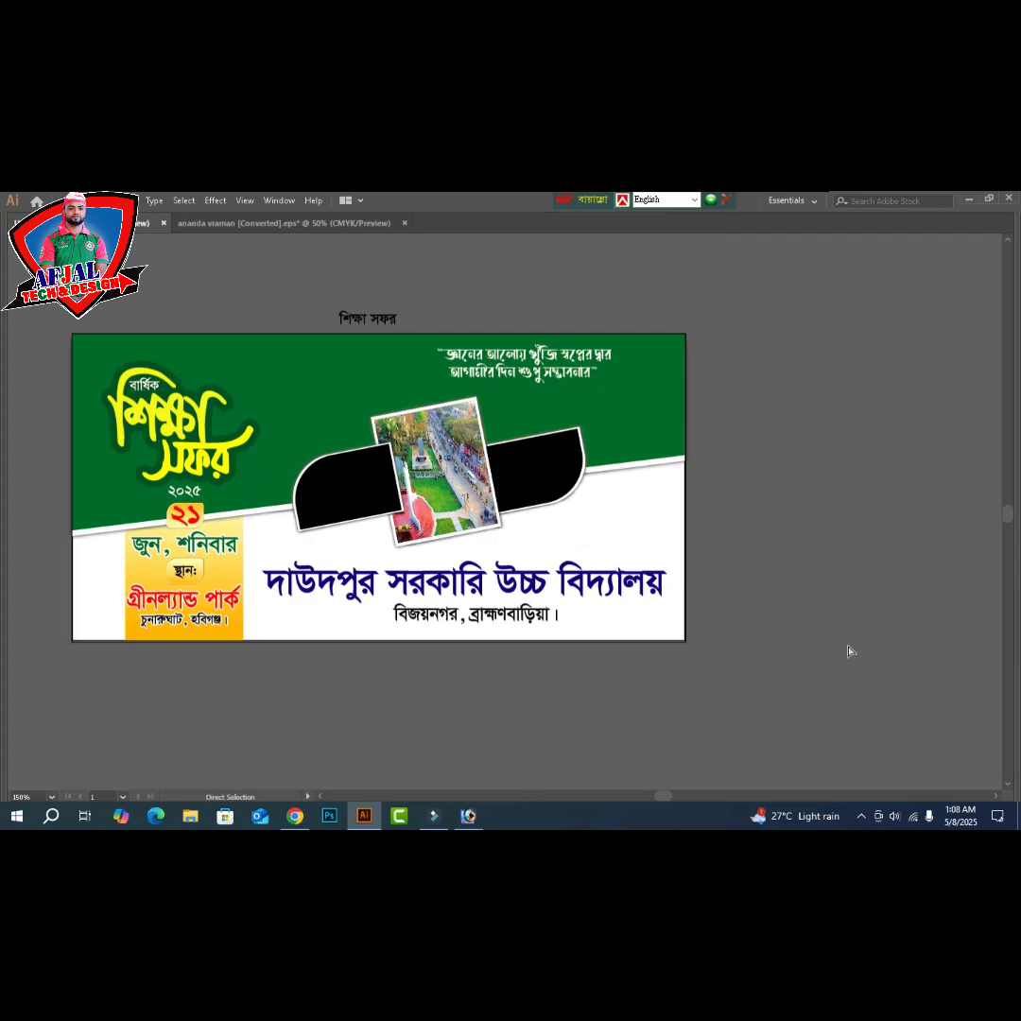
key("v")
key("ctrl+v")
- Shrink the pasted lake photo and place it on the empty canvas to the right of the banner
key("a")
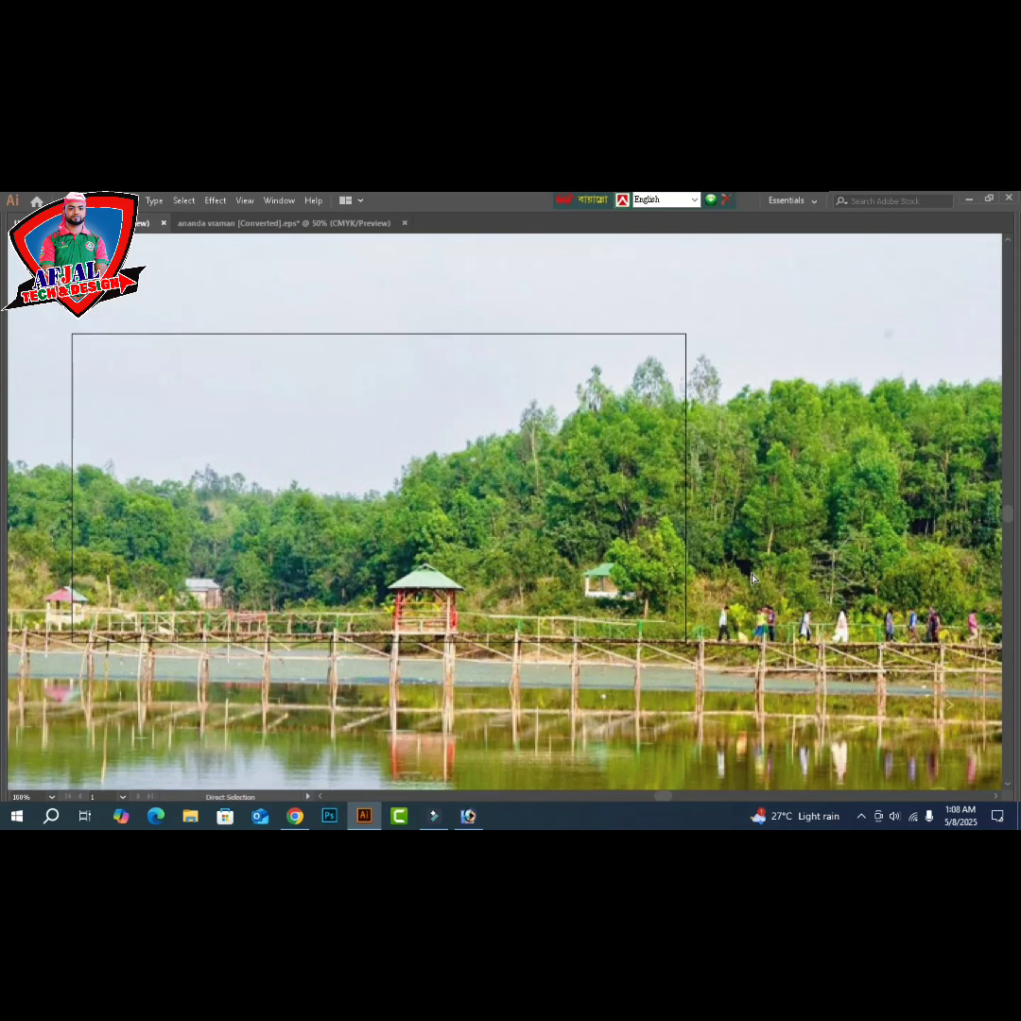
key("ctrl+minus")
key("ctrl+minus")
key("ctrl+minus")
key("ctrl+minus")
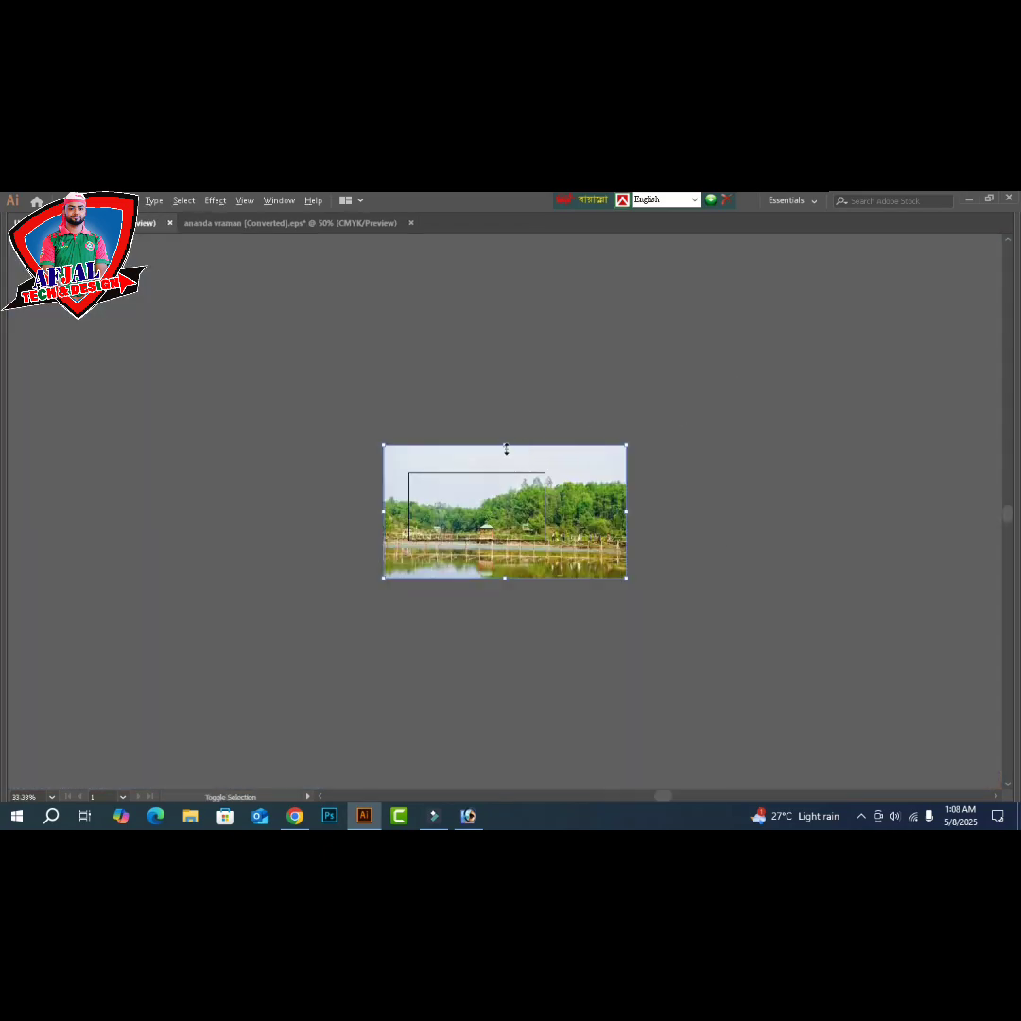
mouse_move(506, 450)
left_mouse_down()
mouse_move(507, 497)
mouse_move(633, 502)
left_mouse_up()
left_click(661, 579)
key("ctrl+space")
left_click_drag(452, 435, 759, 605)
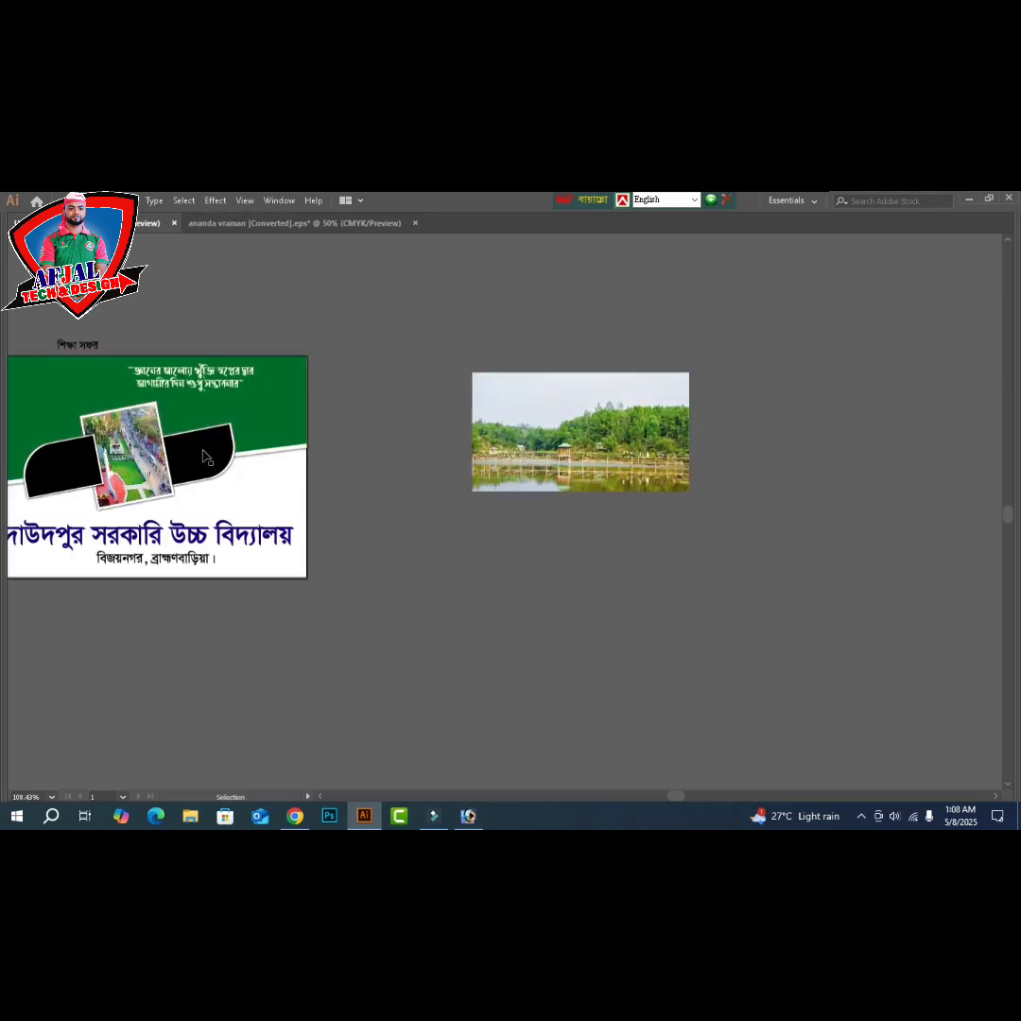
- Duplicate the banner's right black shape with the rounded corner and place the copy over the middle of the lake photo
left_click(206, 457)
left_click_drag(212, 459, 593, 478)
left_click_drag(607, 410, 595, 455)
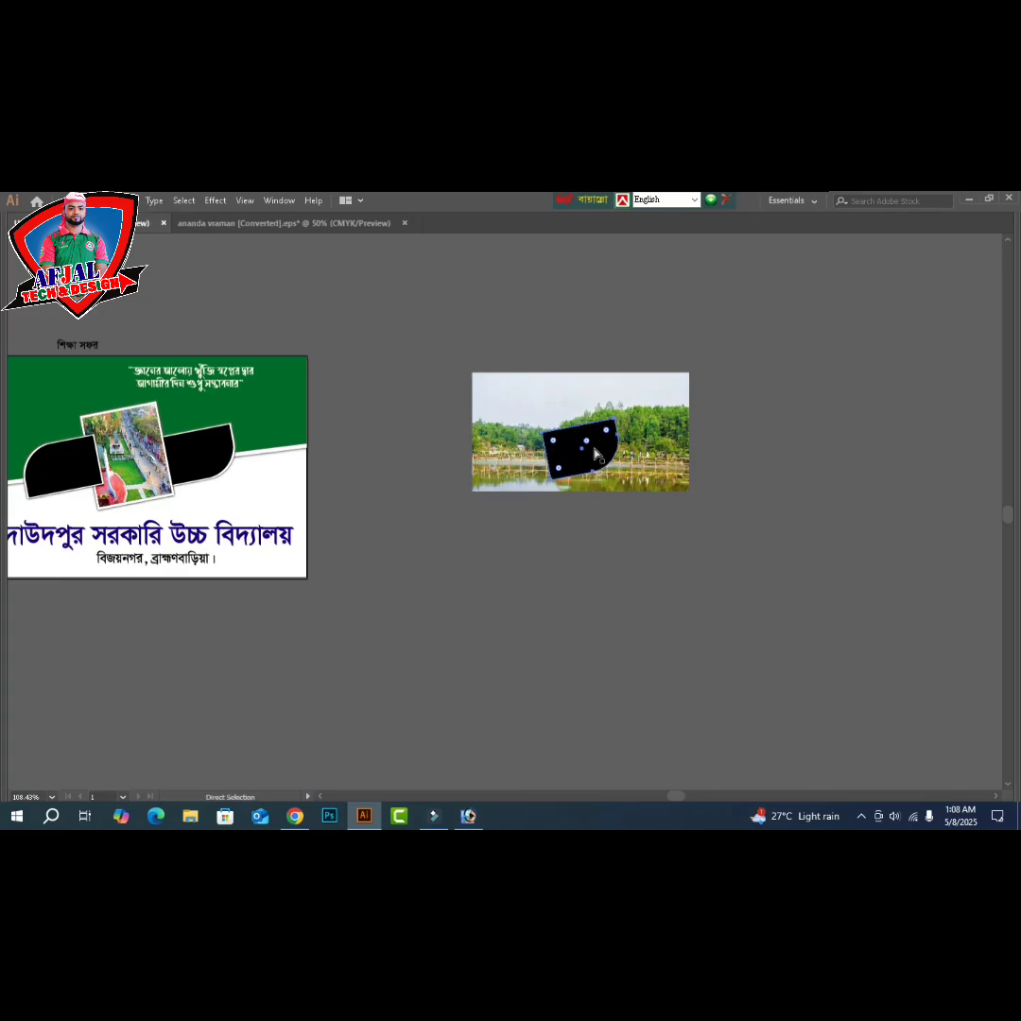
- Scale the lake photo down around the black shape copy and narrow its width slightly, keeping the shape fully covered
key("ctrl+plus")
key("ctrl+plus")
key("ctrl+plus")
left_click(711, 527)
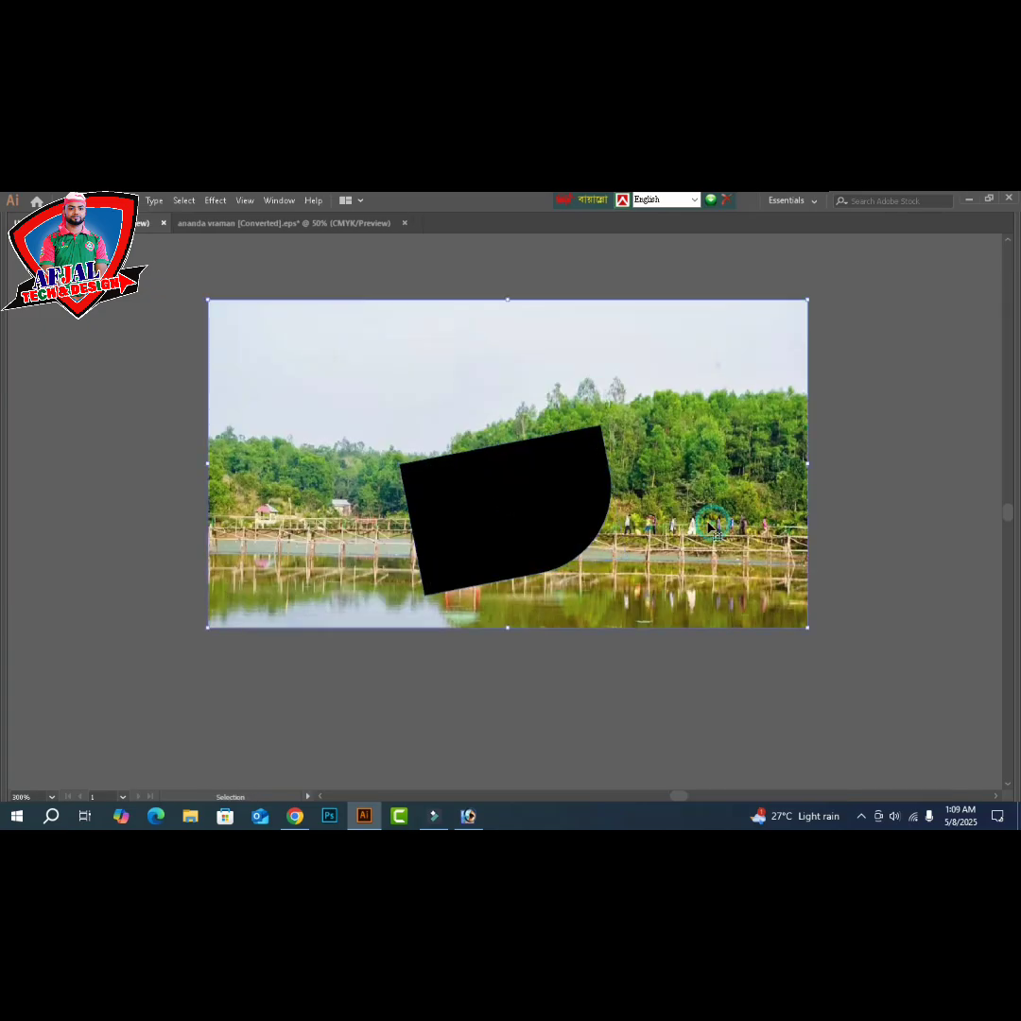
left_click_drag(808, 300, 741, 337)
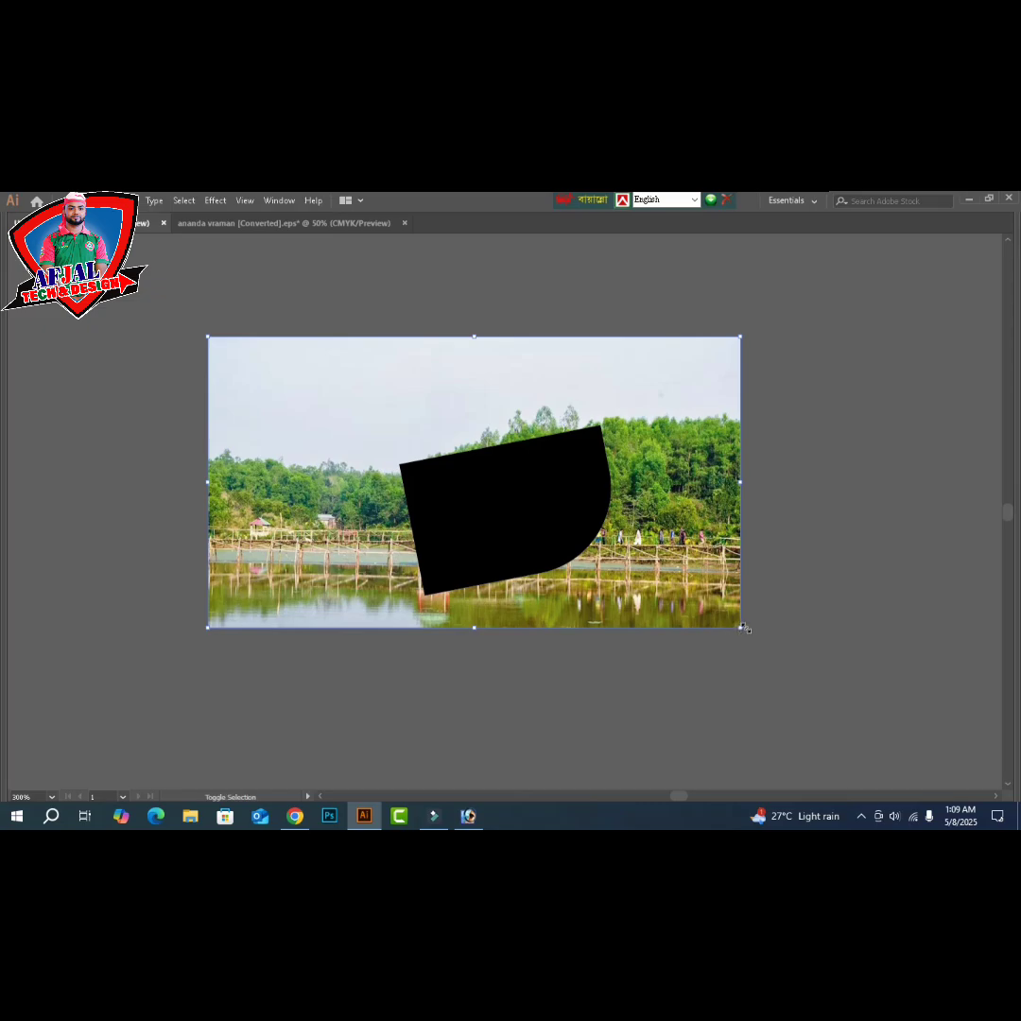
left_click_drag(742, 627, 700, 613)
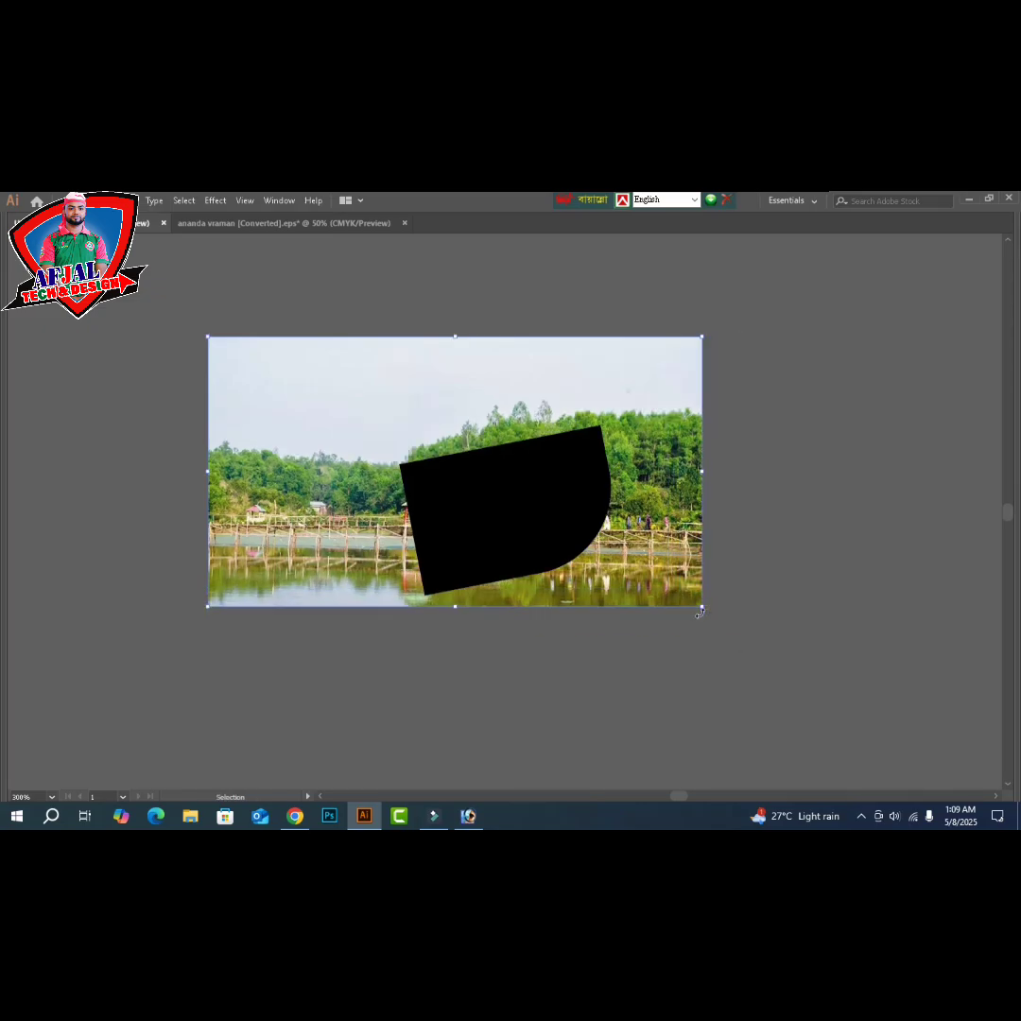
left_click_drag(207, 339, 291, 382)
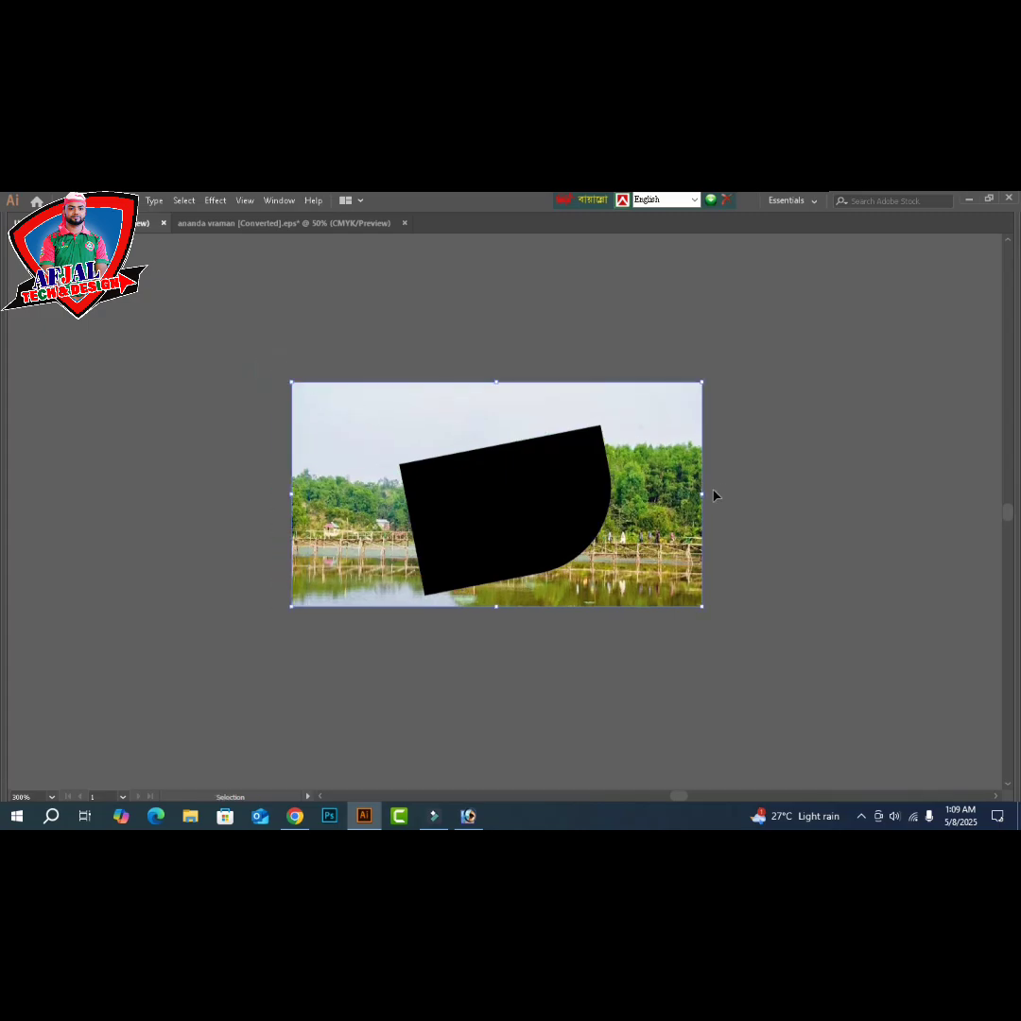
left_click_drag(702, 497, 676, 497)
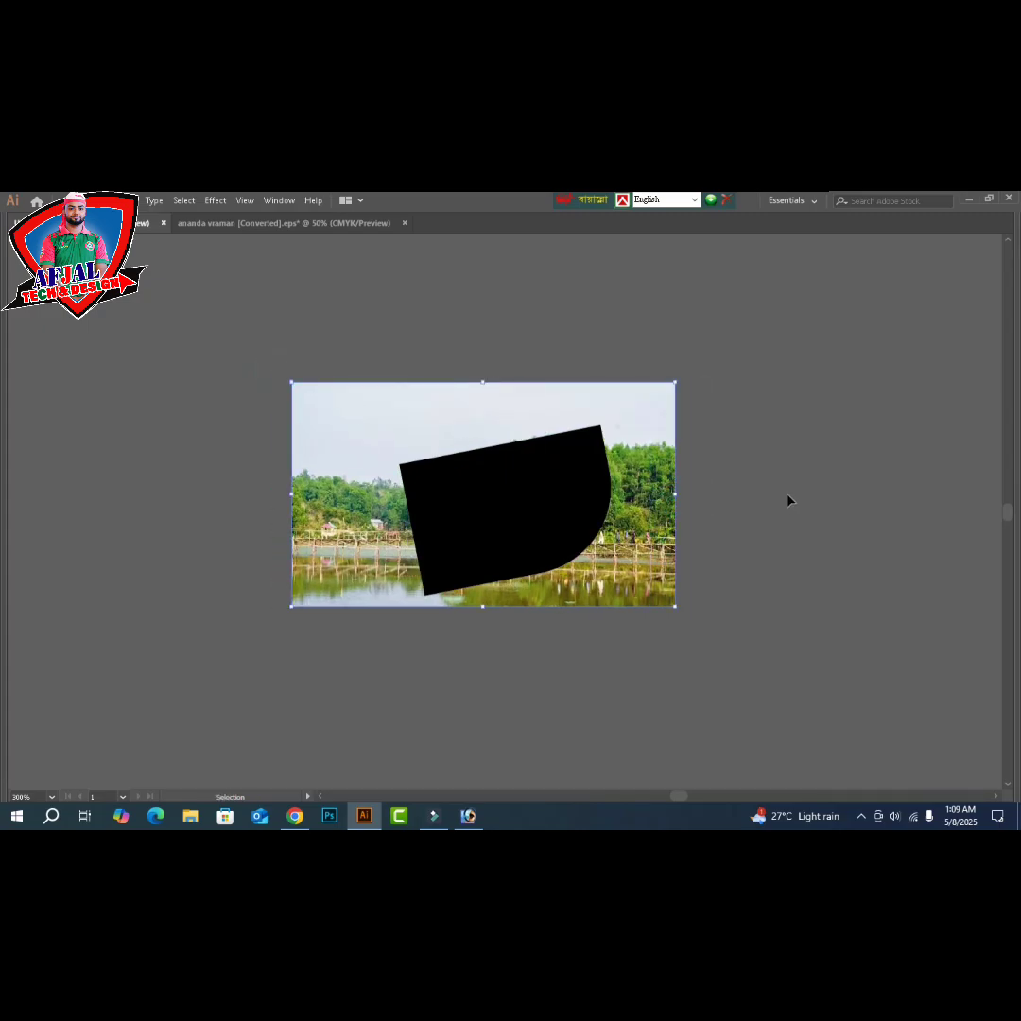
- Clip the lake photo to the rounded black shape copy with a clipping mask
left_click_drag(775, 400, 465, 502)
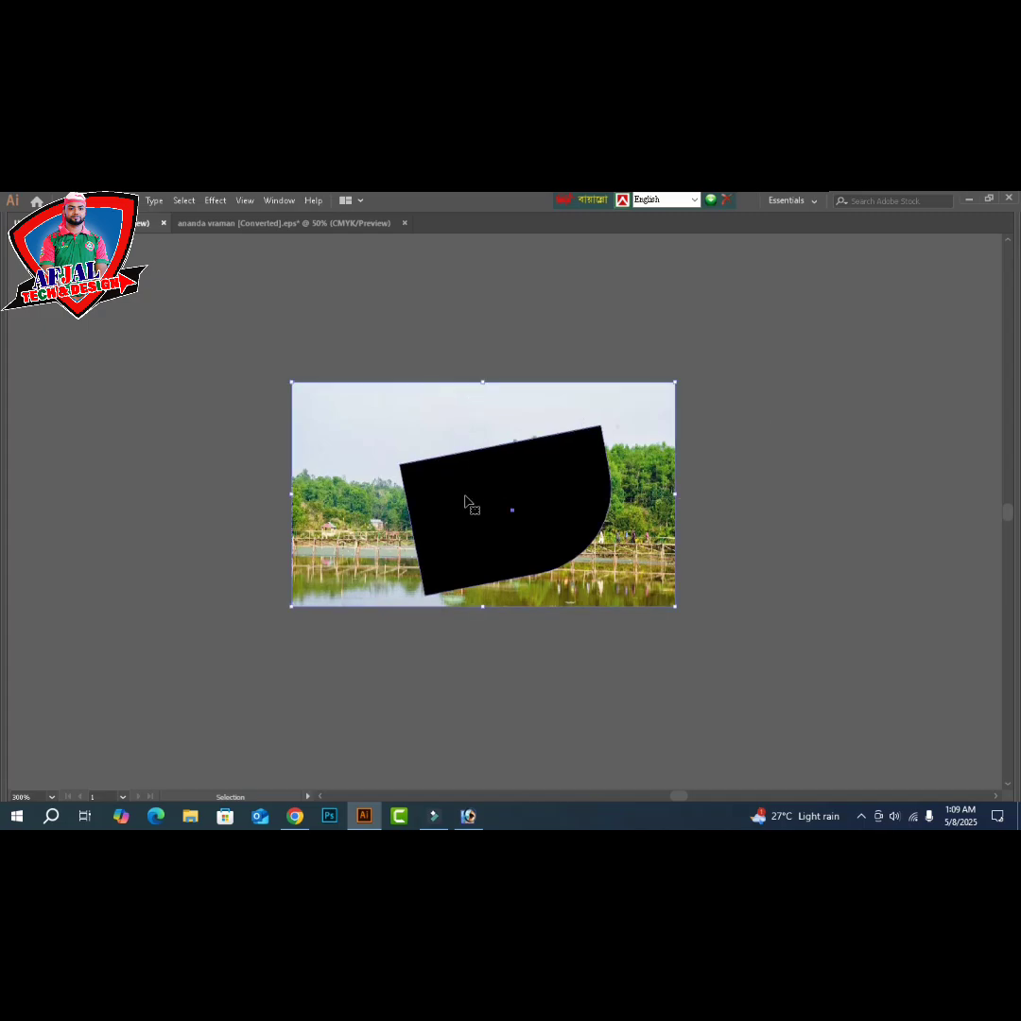
key("ctrl+7")
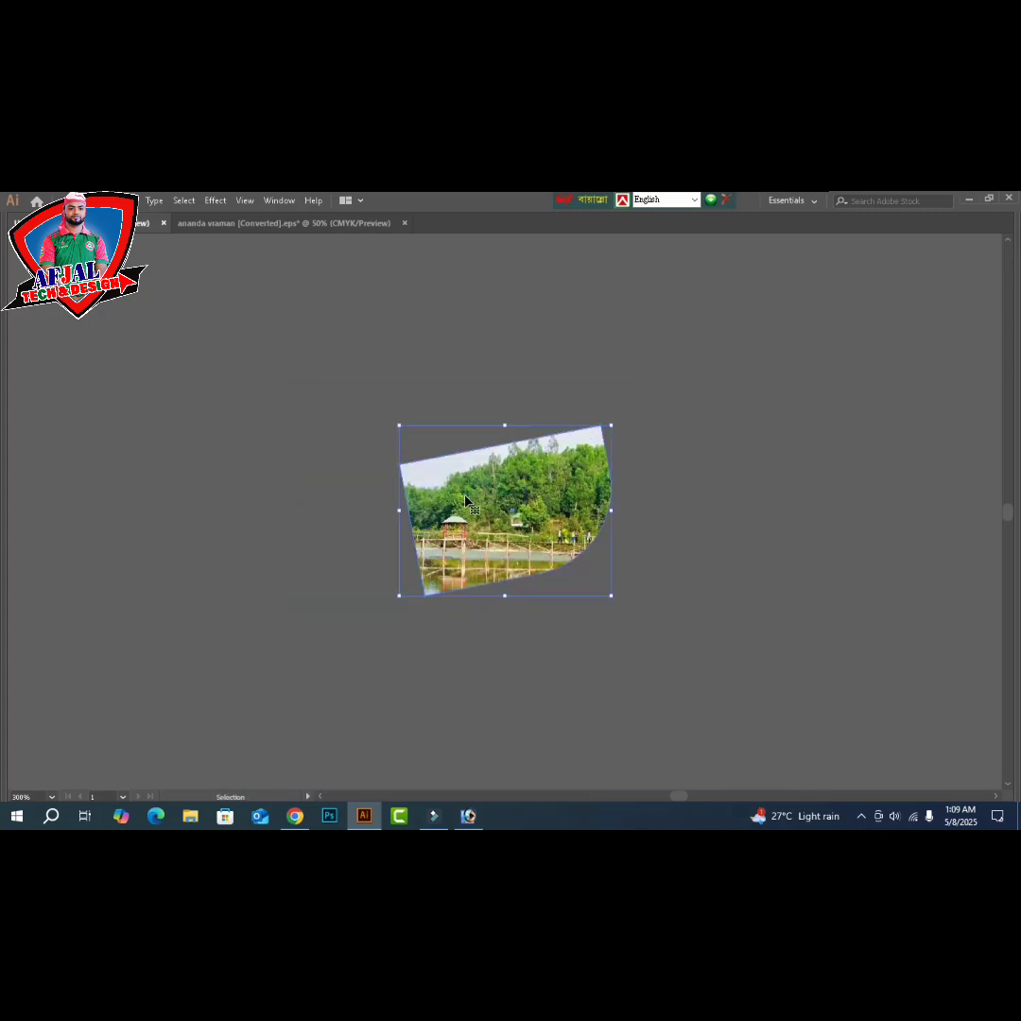
left_click(727, 558)
- Enlarge the lake photo inside its clipping shape and shift it upward so the trees and wooden bridge fill the shape
key("a")
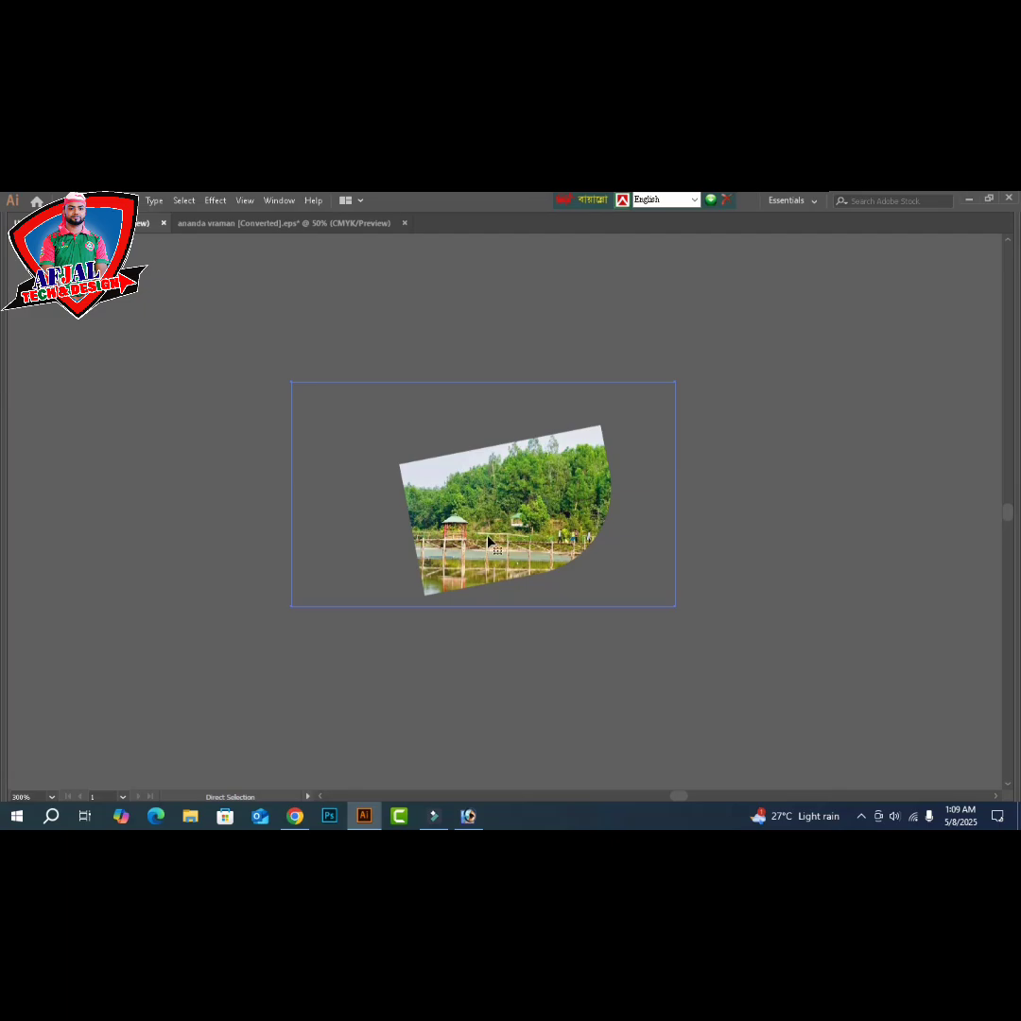
key("v")
left_click_drag(291, 606, 244, 643)
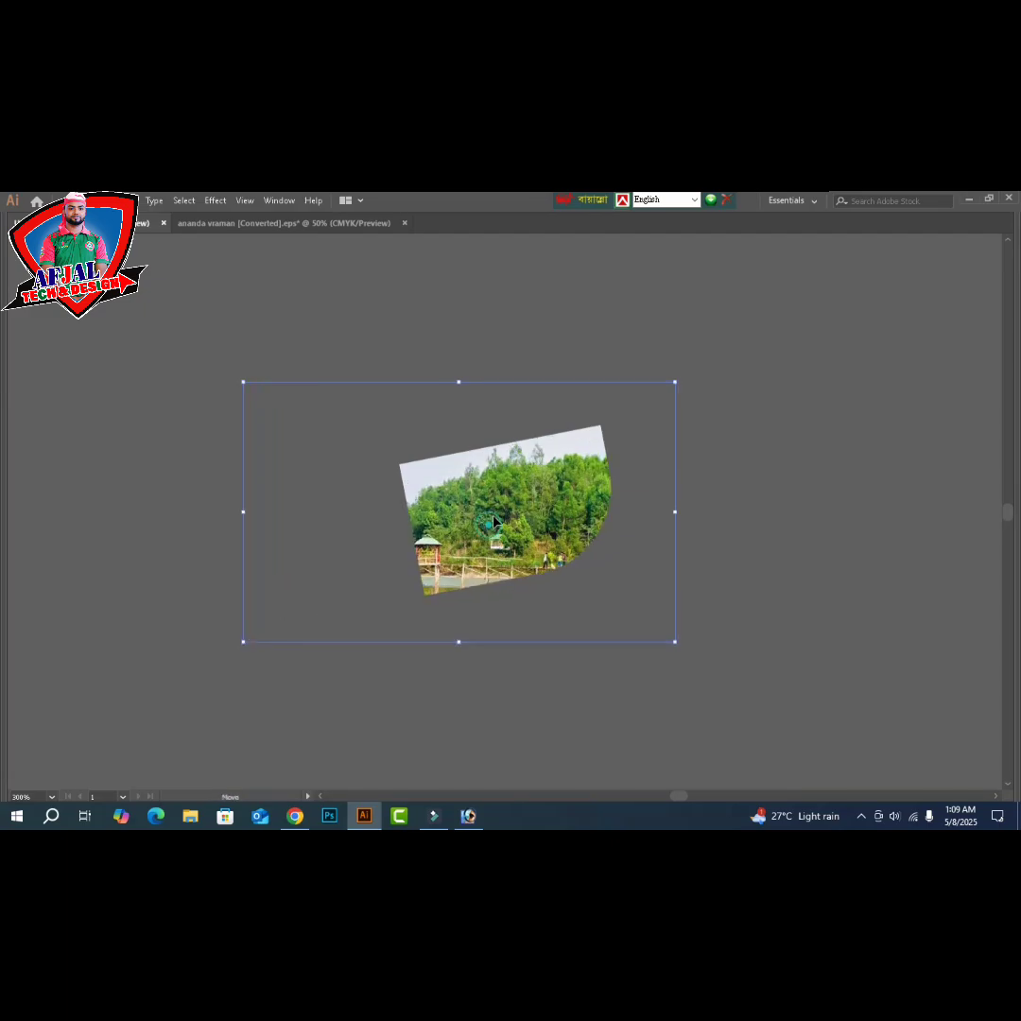
left_click_drag(497, 549, 499, 520)
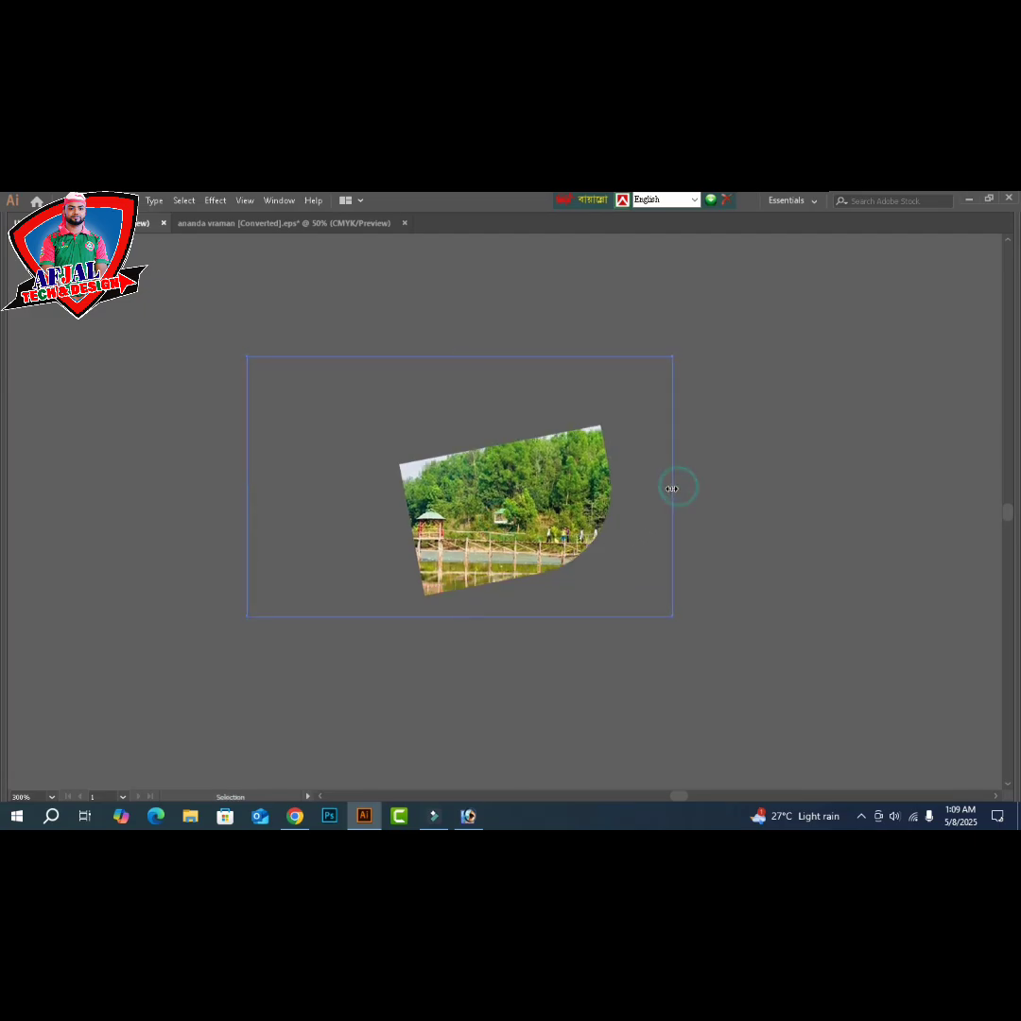
left_click(777, 520)
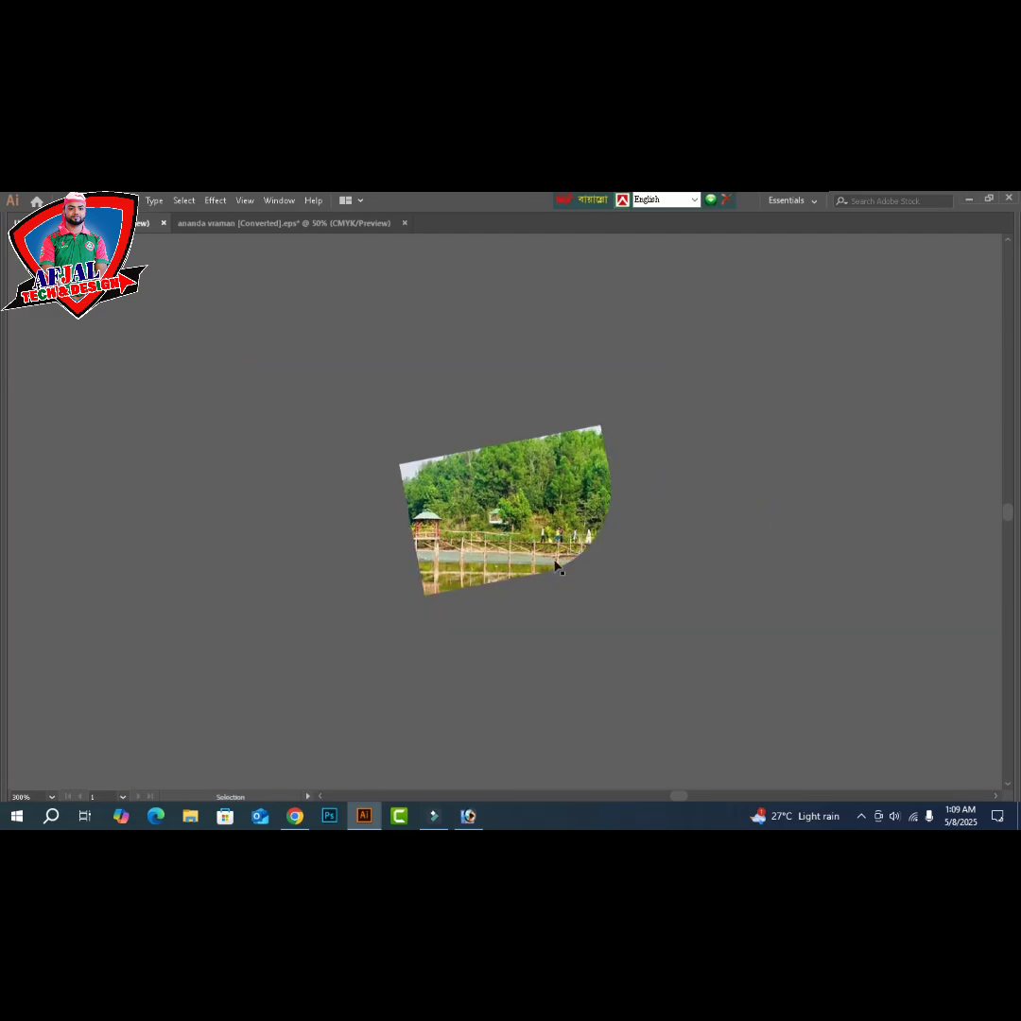
- Shift the lake photo slightly to the right inside its rounded clipping shape, moving the hut away from the slanted edge
left_click_drag(416, 625, 622, 654)
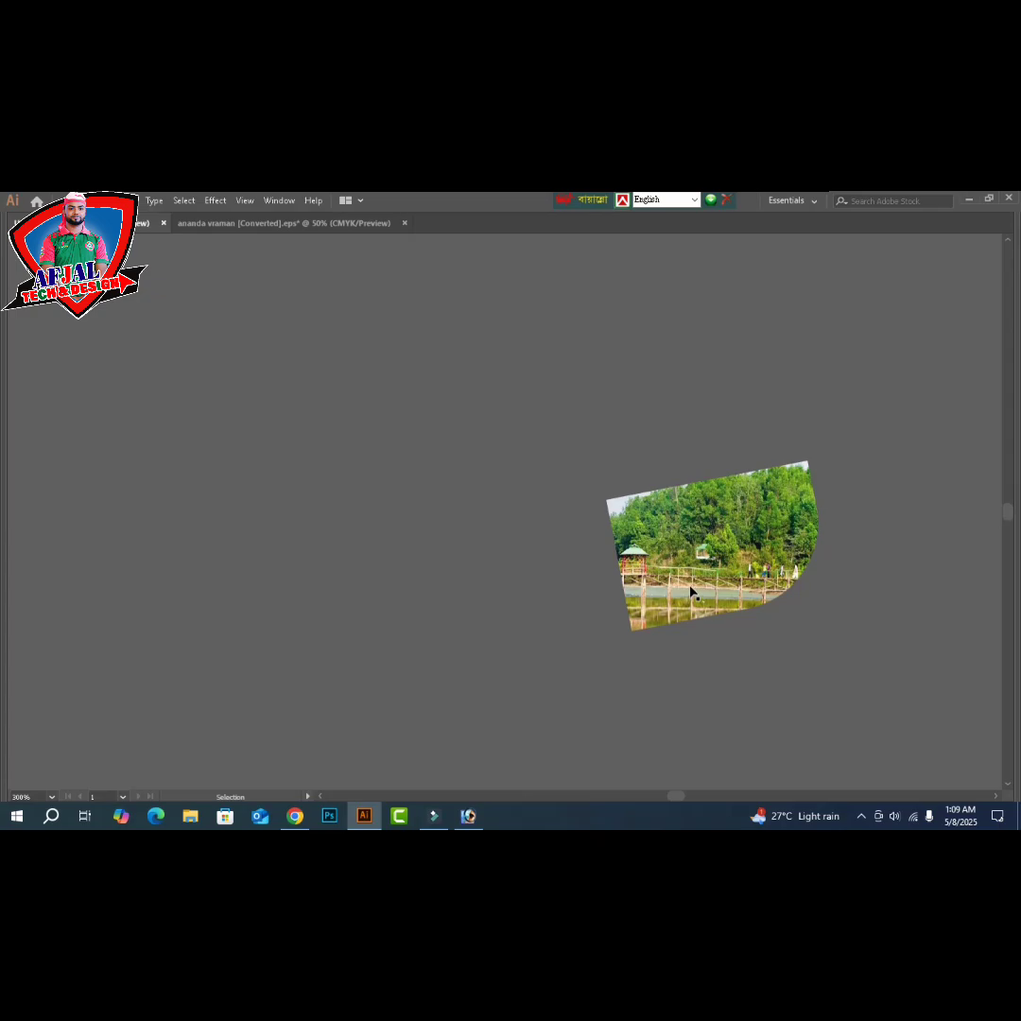
key("a")
left_click(691, 588)
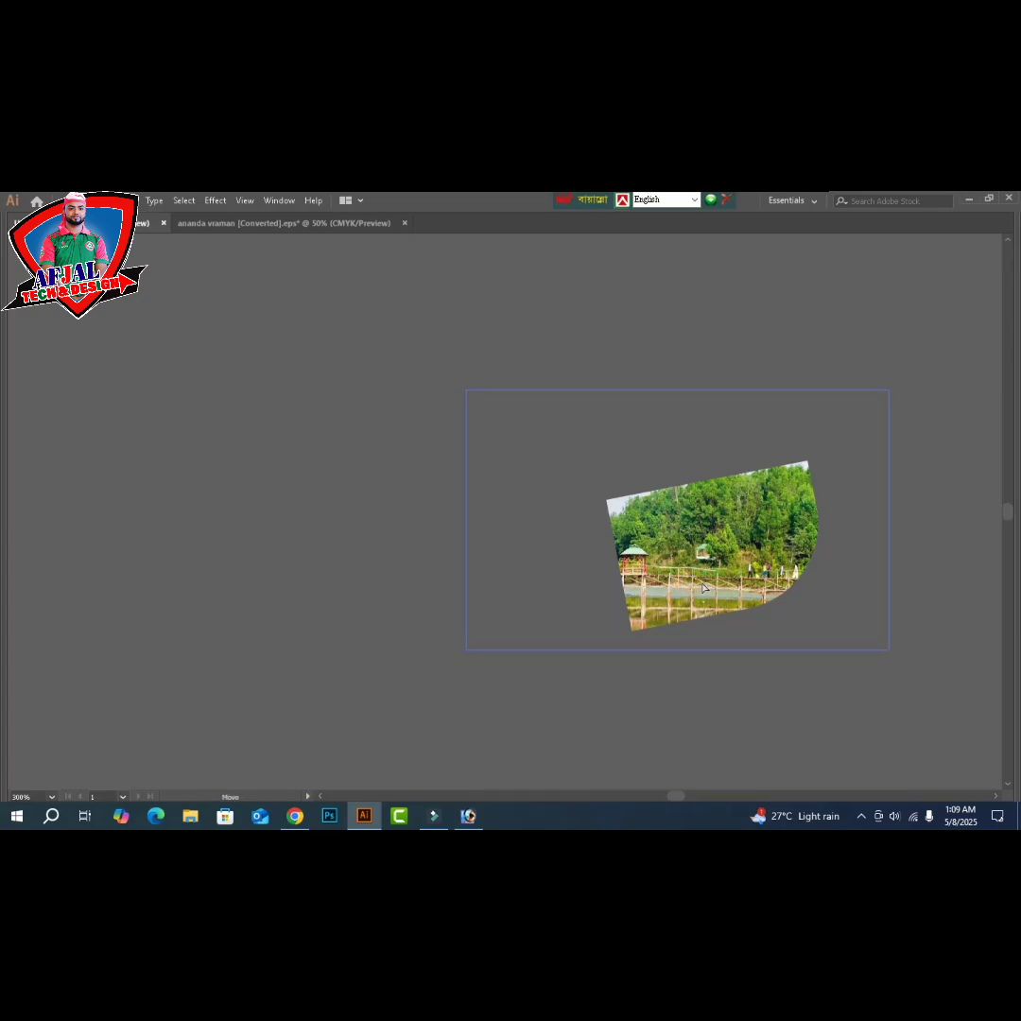
left_click(526, 703)
key("v")
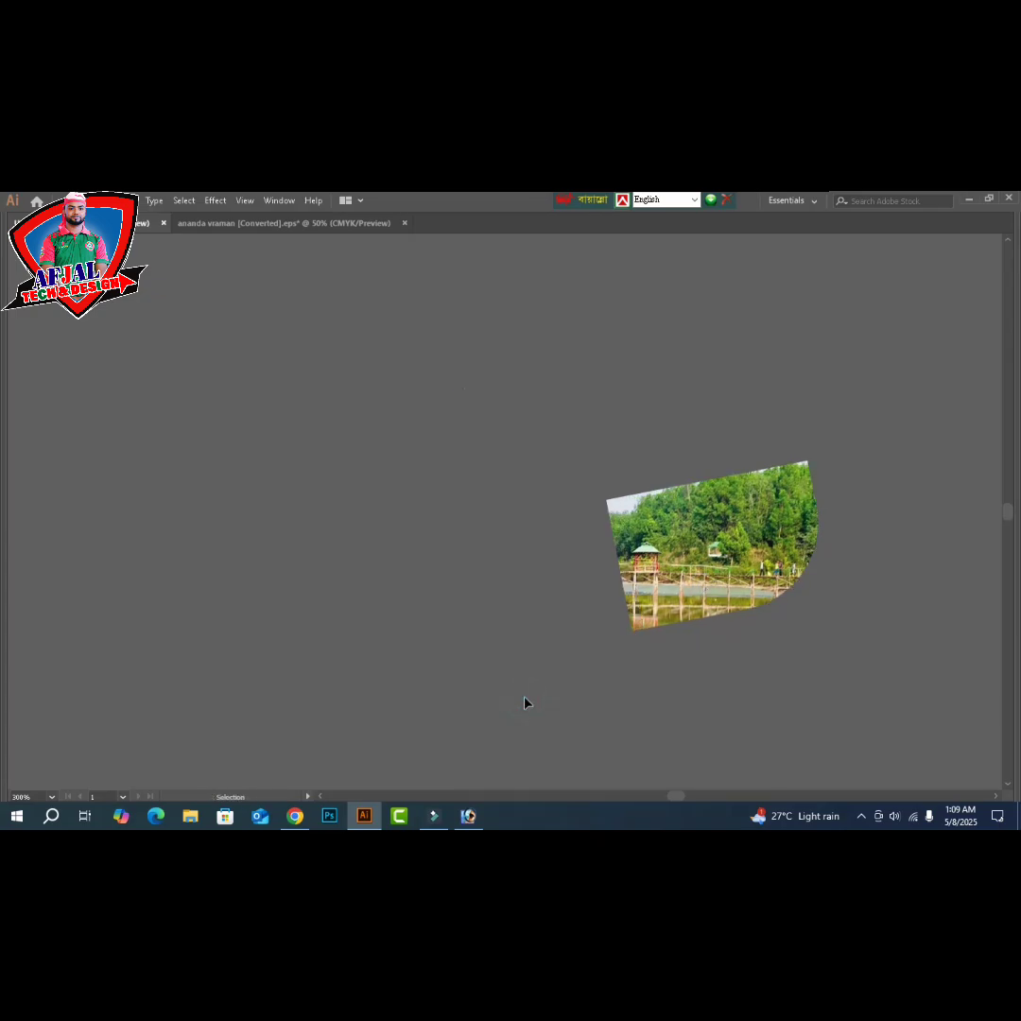
- Align the clipped lake photo exactly over the banner's right black shape with the rounded corner
key("ctrl+minus")
key("ctrl+minus")
left_click(613, 544)
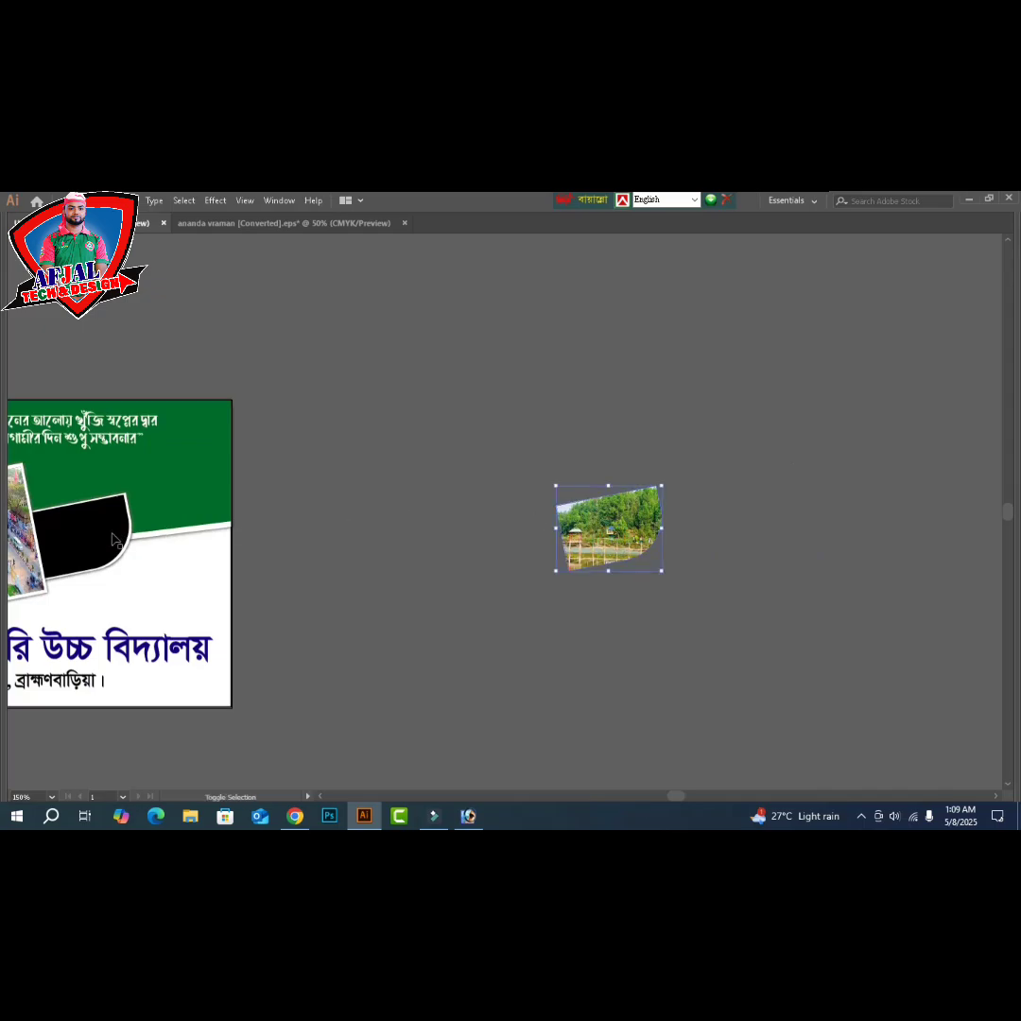
key("space")
left_click_drag(350, 569, 461, 581)
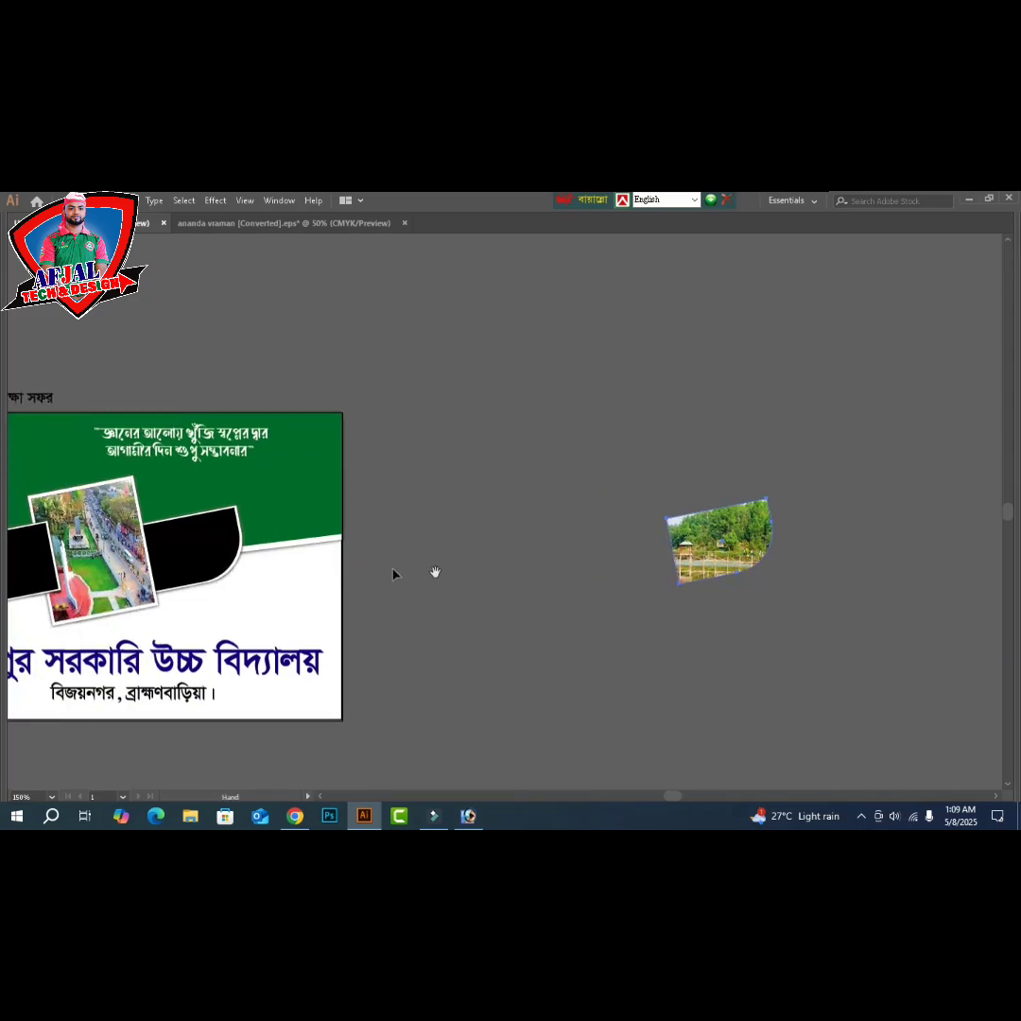
left_click(197, 552, "shift")
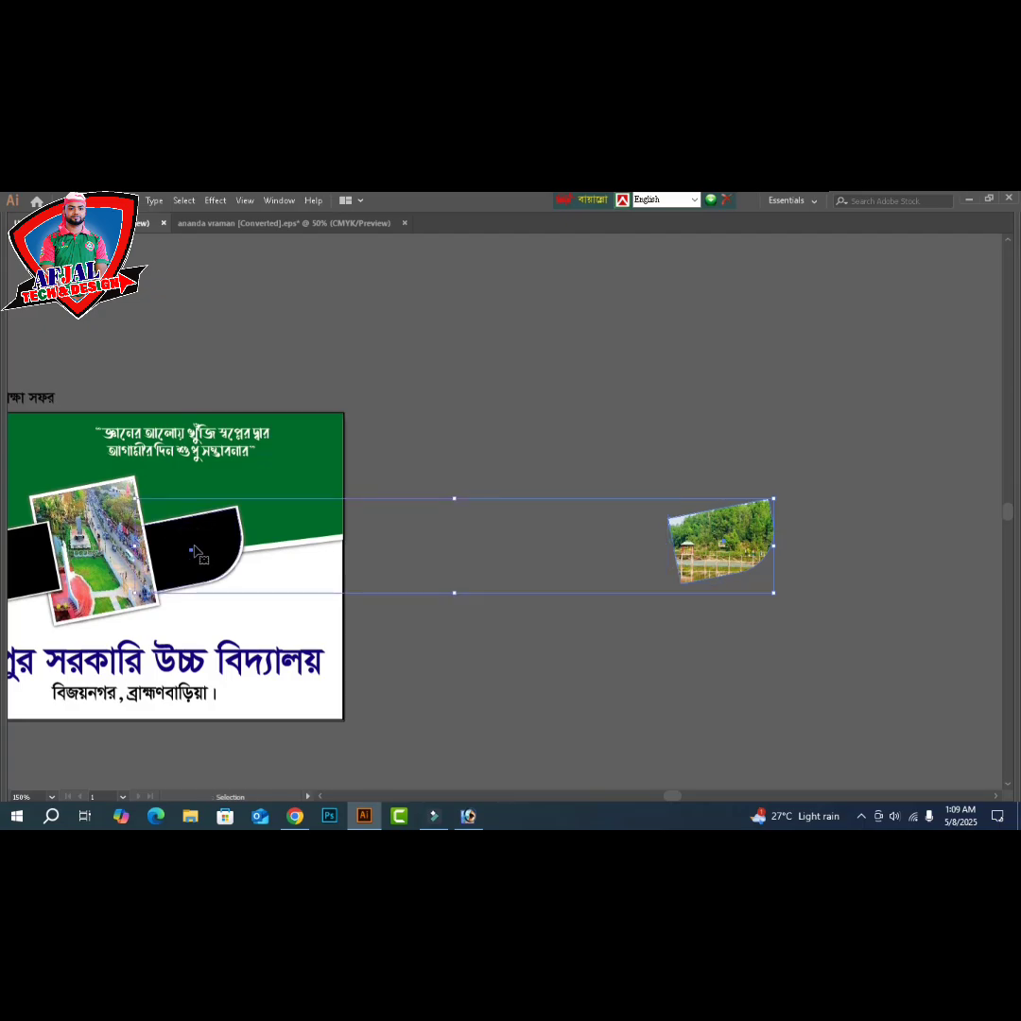
key("Tab")
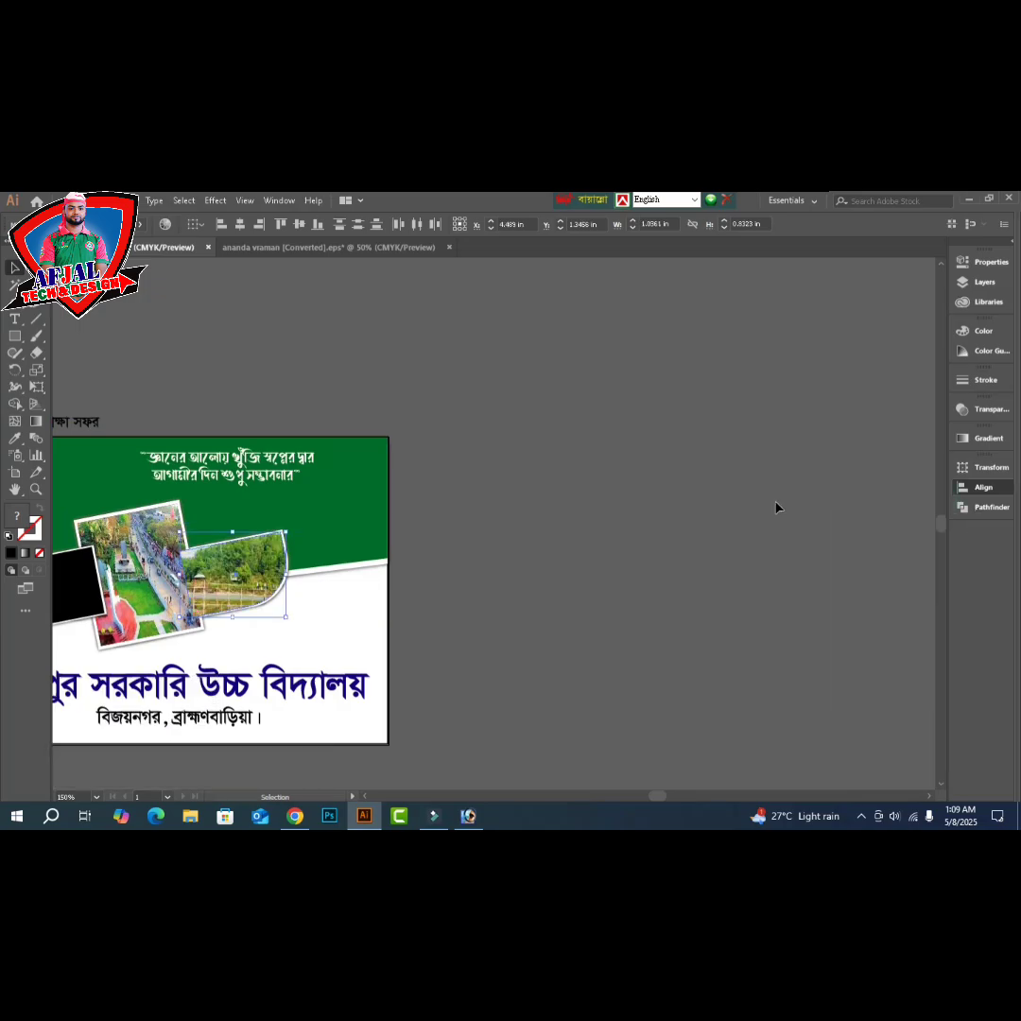
key("Tab")
left_click_drag(549, 531, 770, 529)
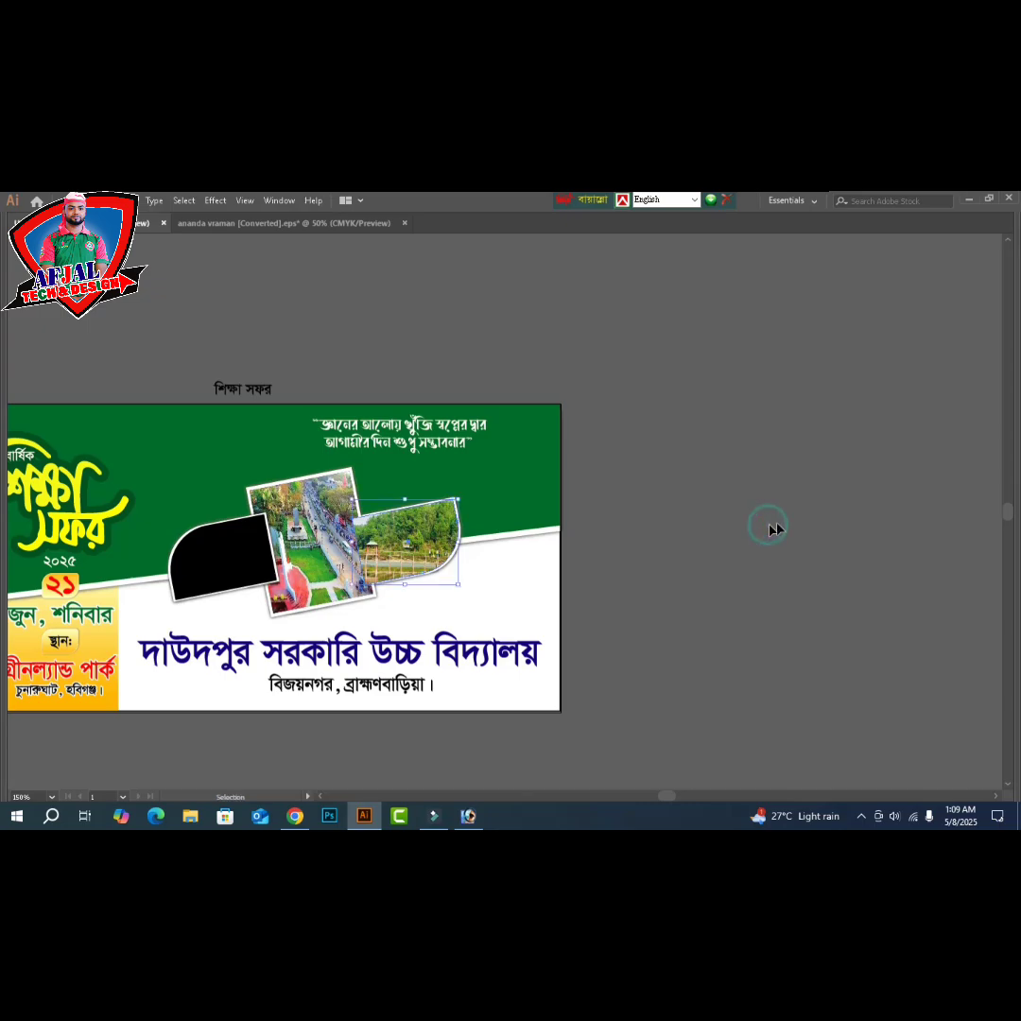
left_click(648, 442)
- Send the clipped lake photo backward behind the middle street photo and its white frame, and save the document
left_click_drag(317, 477, 591, 614)
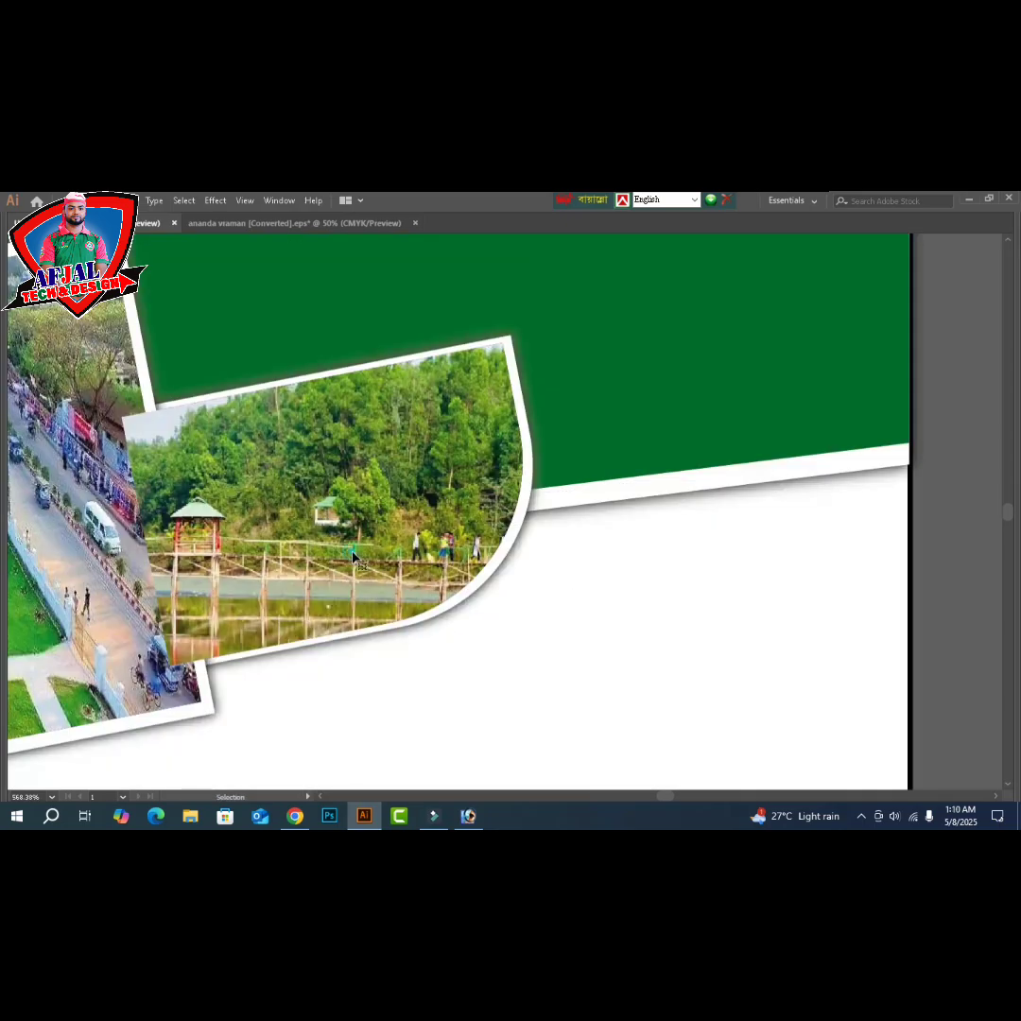
left_click(353, 553)
key("a")
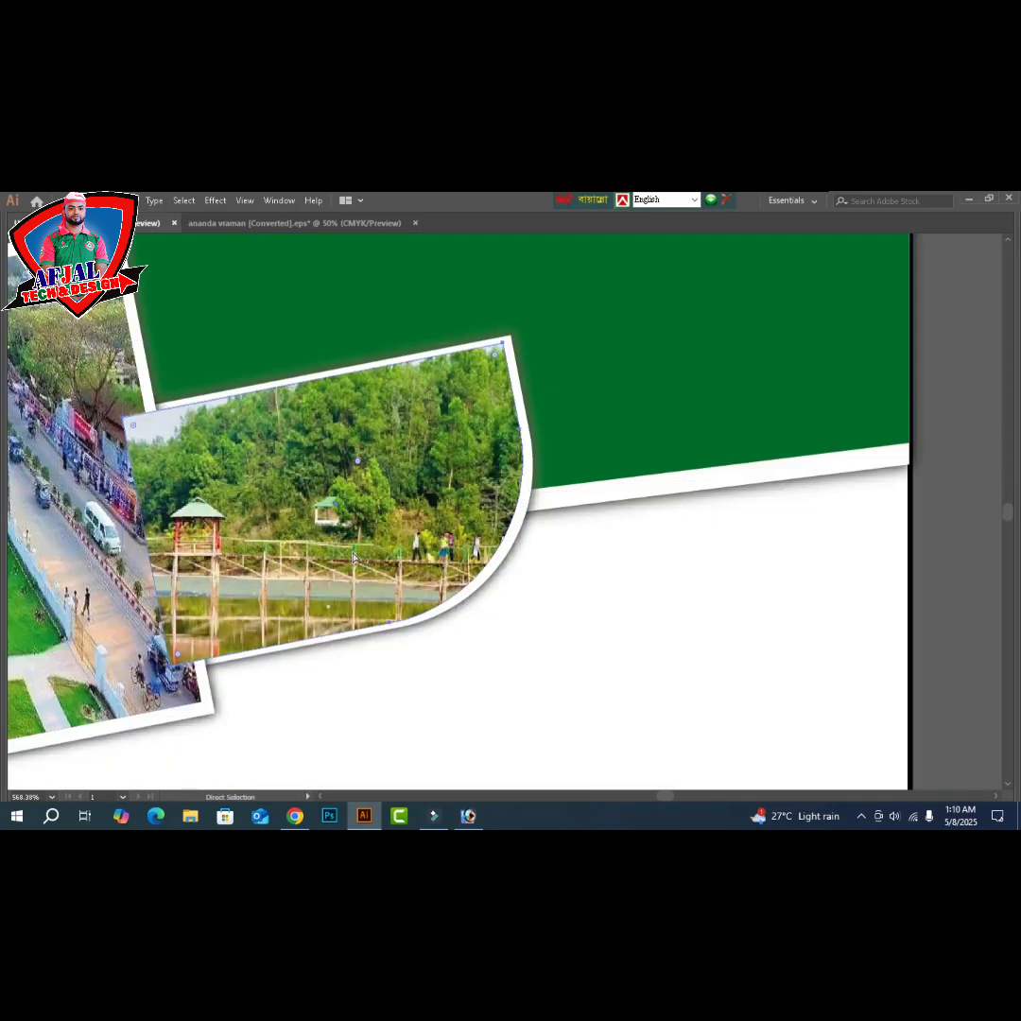
key("v")
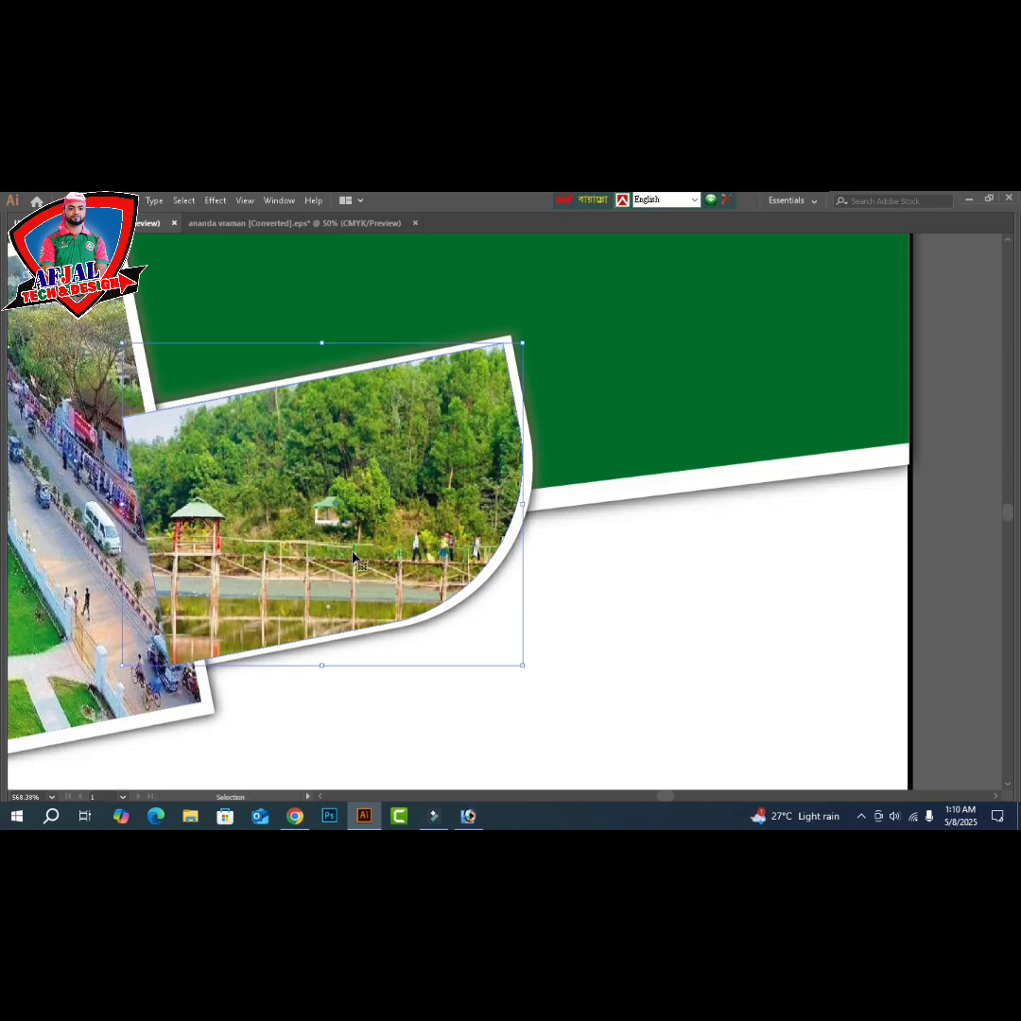
left_click(949, 459)
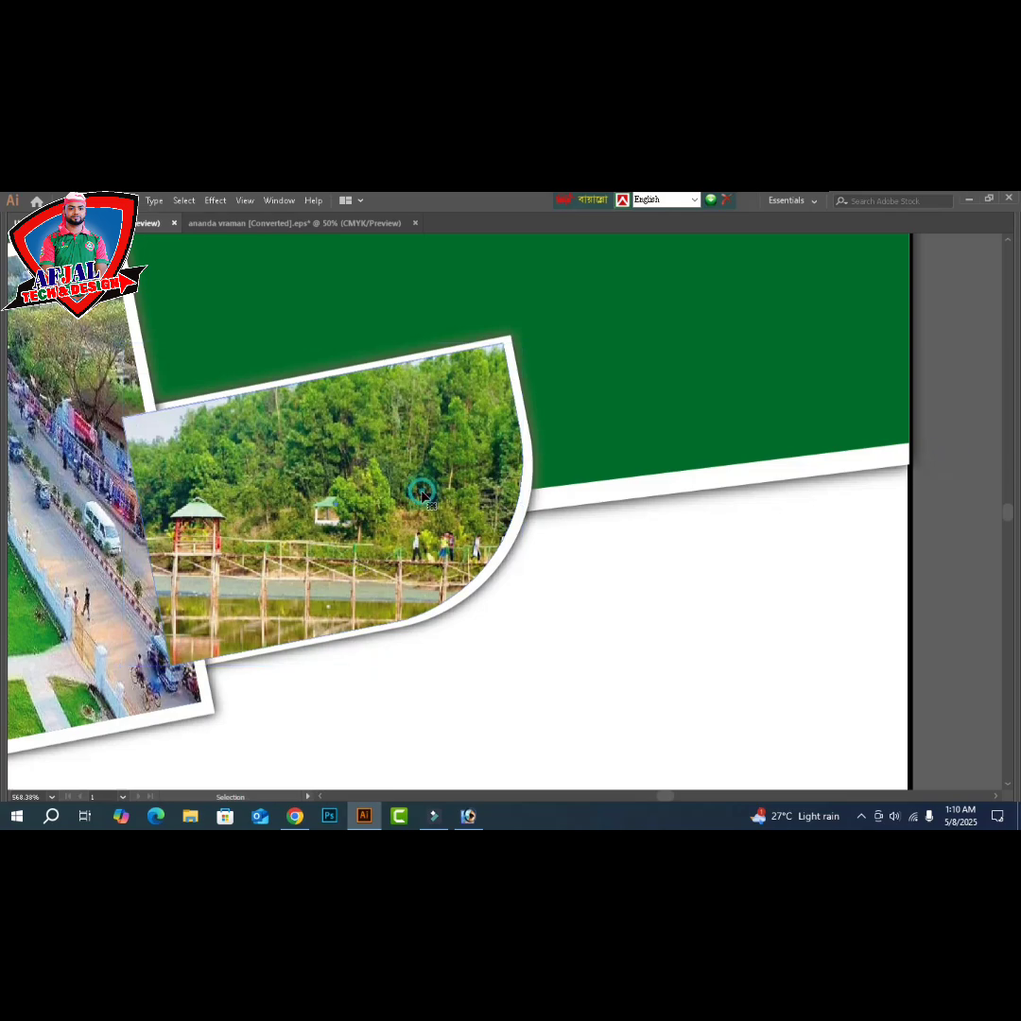
left_click(422, 494)
key("a")
key("ctrl+[")
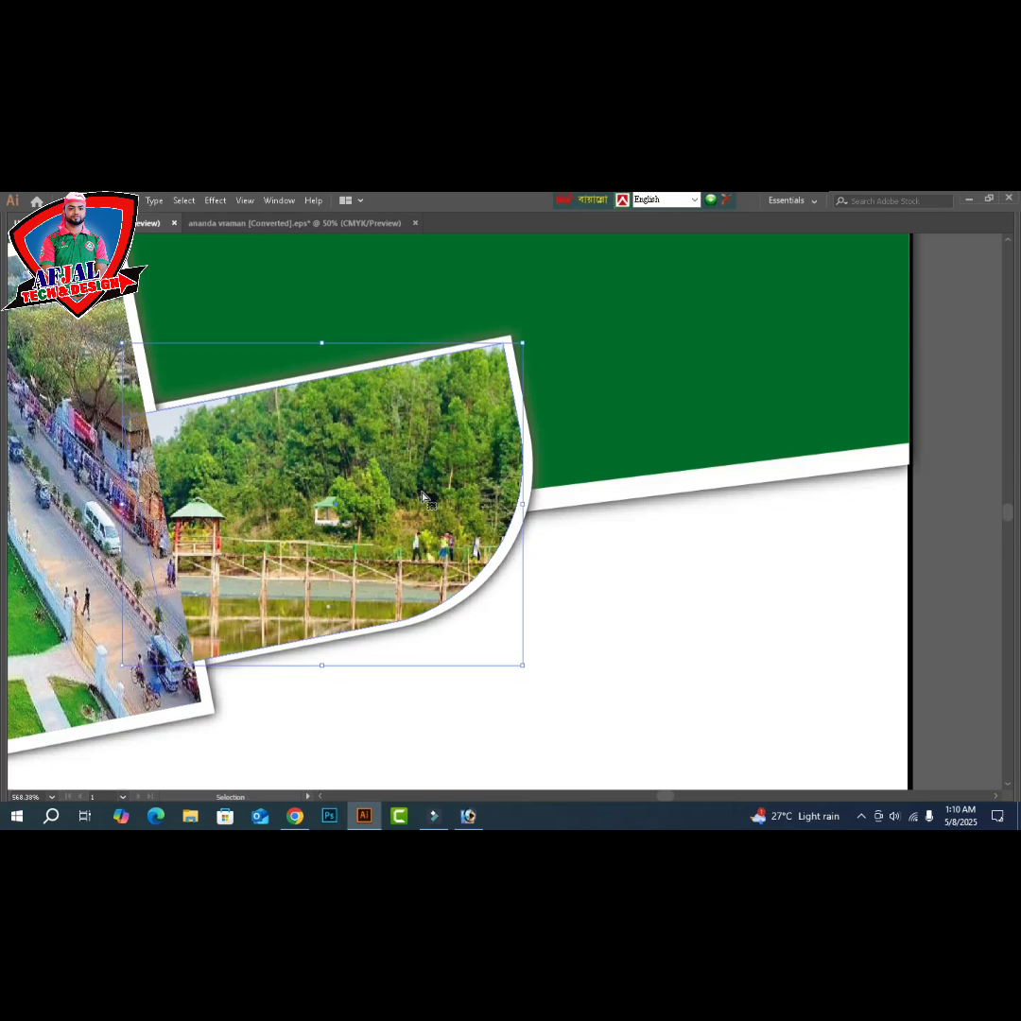
key("a")
key("ctrl+[")
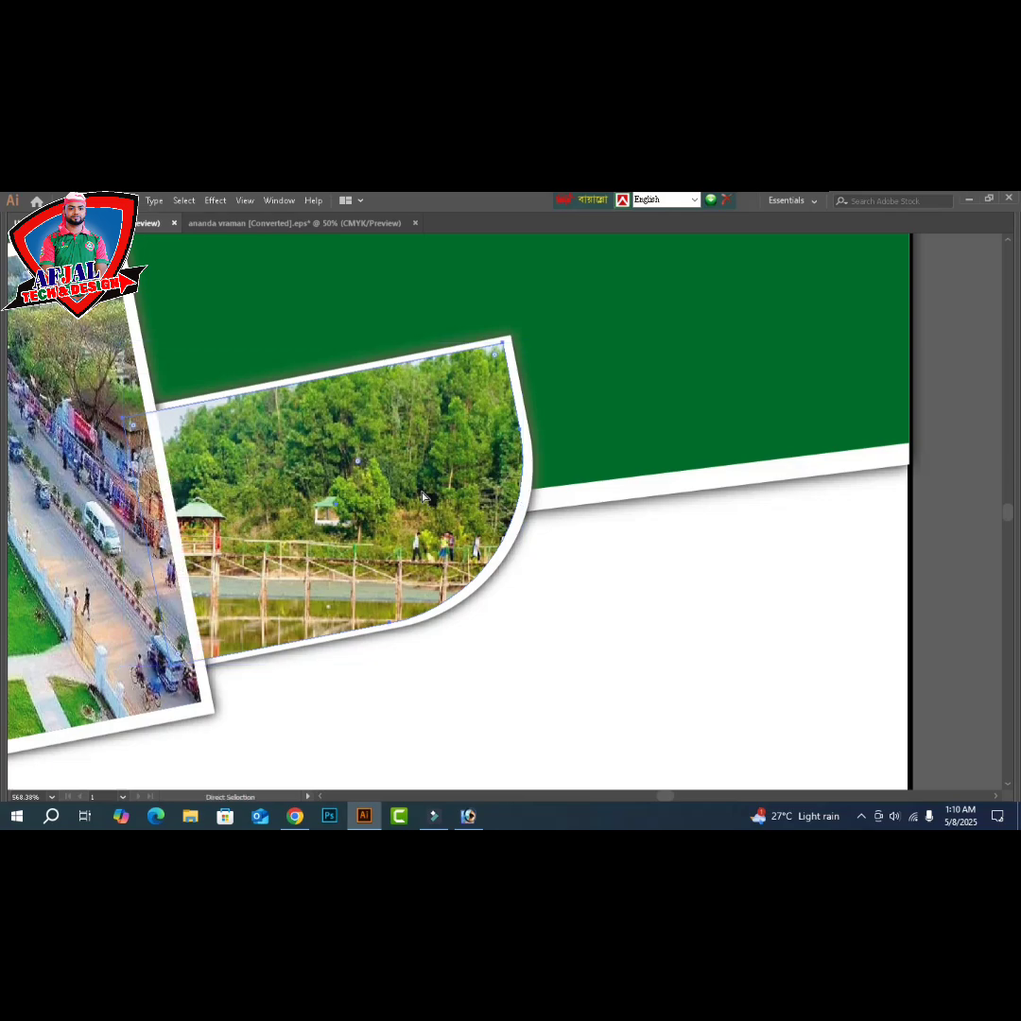
key("ctrl+[")
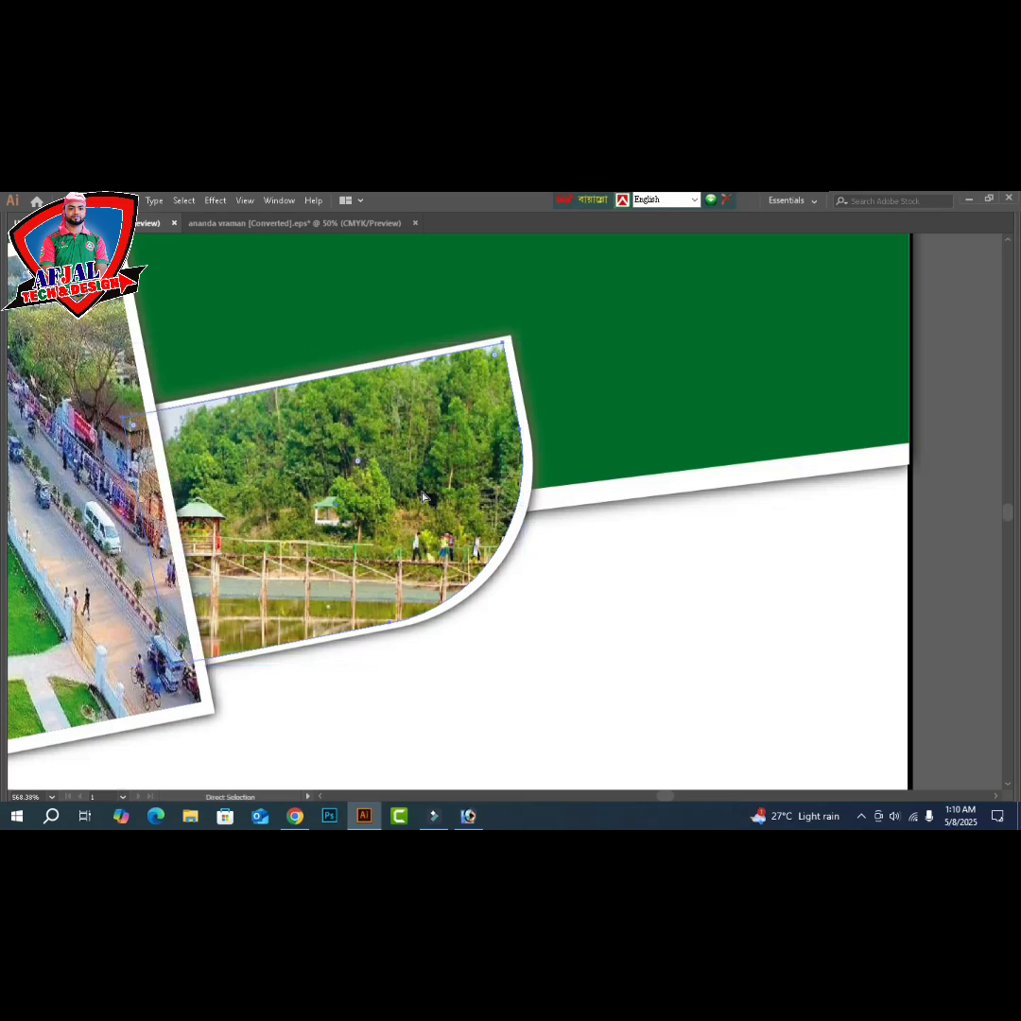
key("ctrl+s")
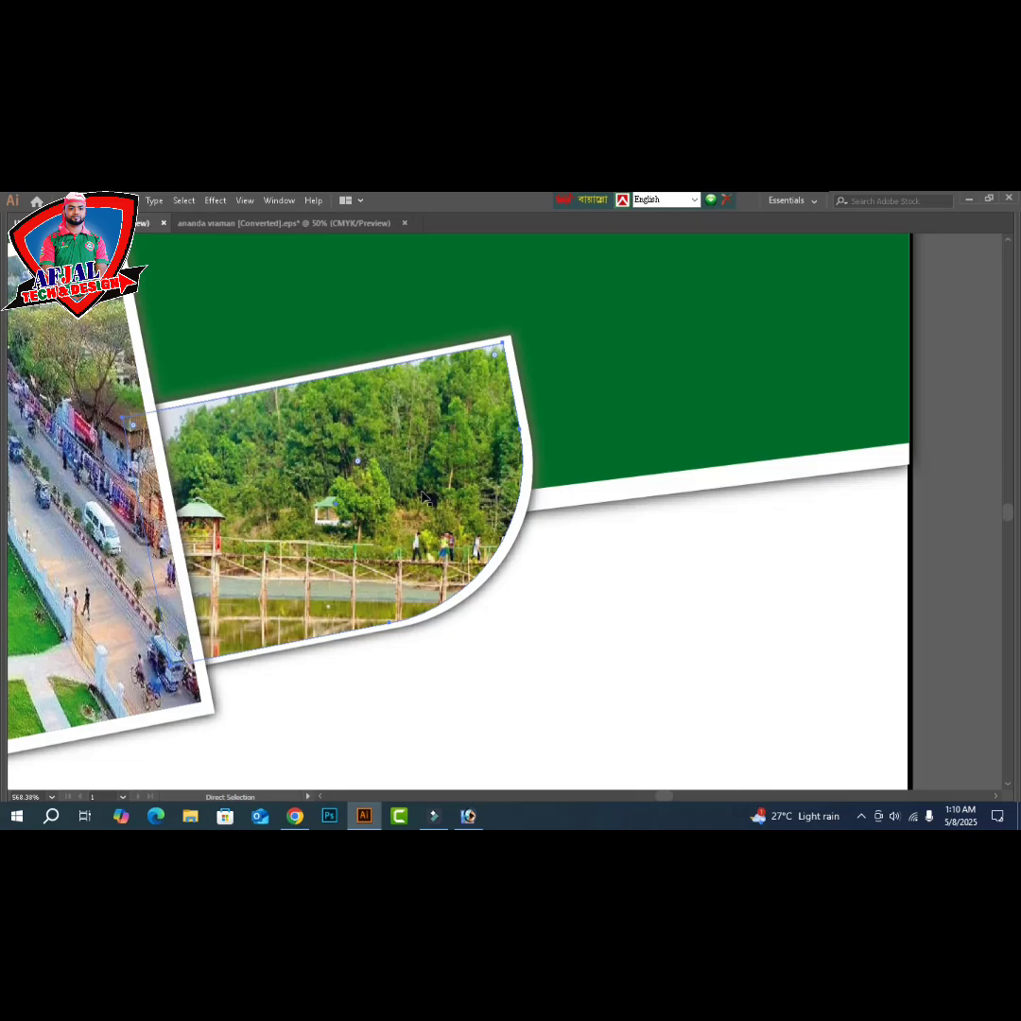
- Duplicate the banner's left black shape with the rounded corner and place the copy on the empty canvas beside the banner
key("ctrl+minus")
key("ctrl+minus")
left_click(907, 406)
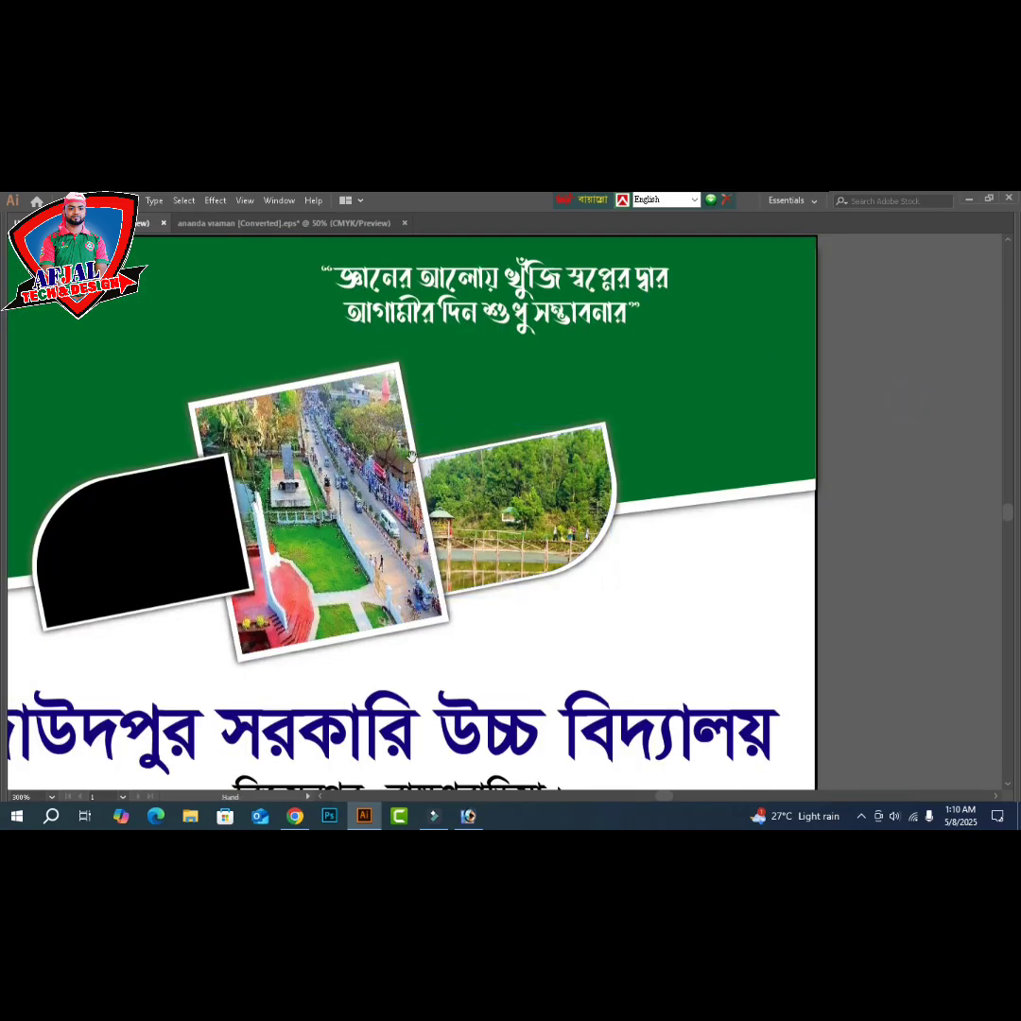
left_click_drag(413, 457, 658, 429)
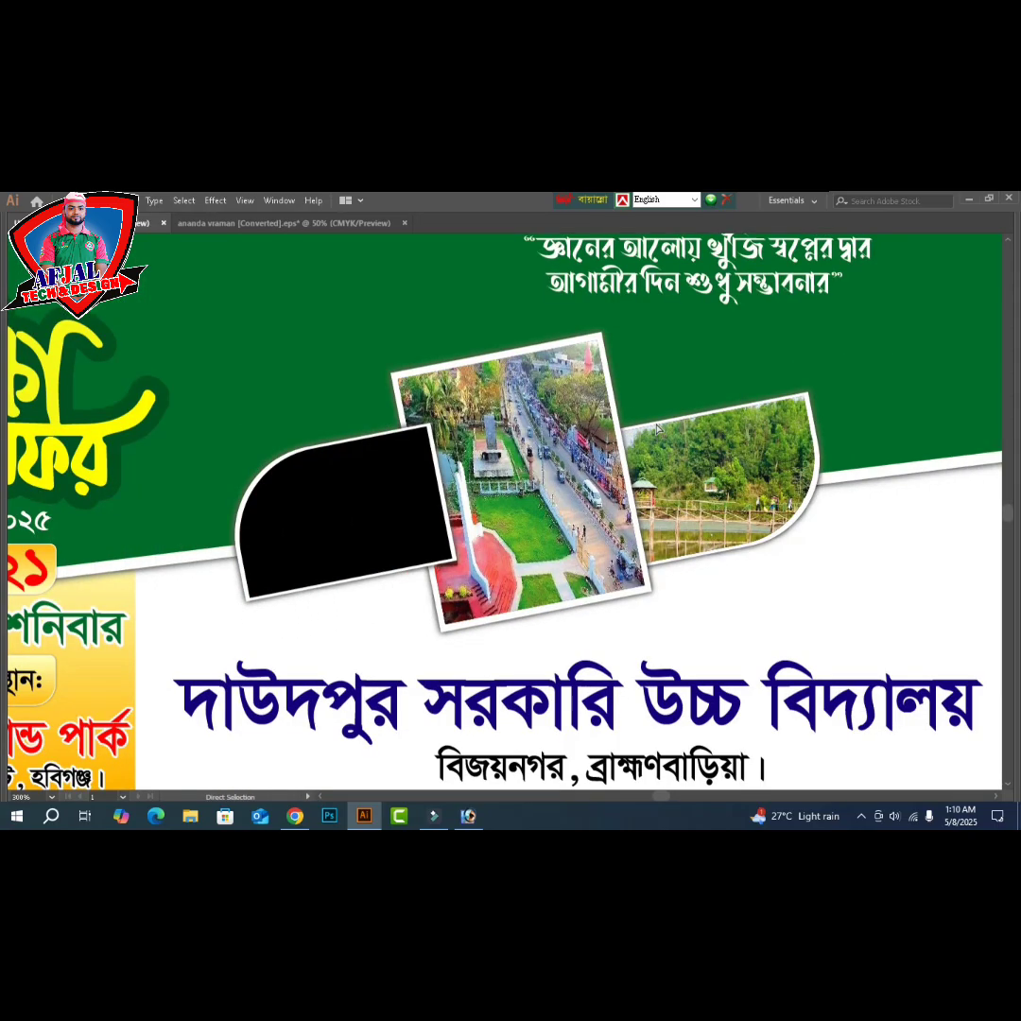
key("ctrl+minus")
key("ctrl+minus")
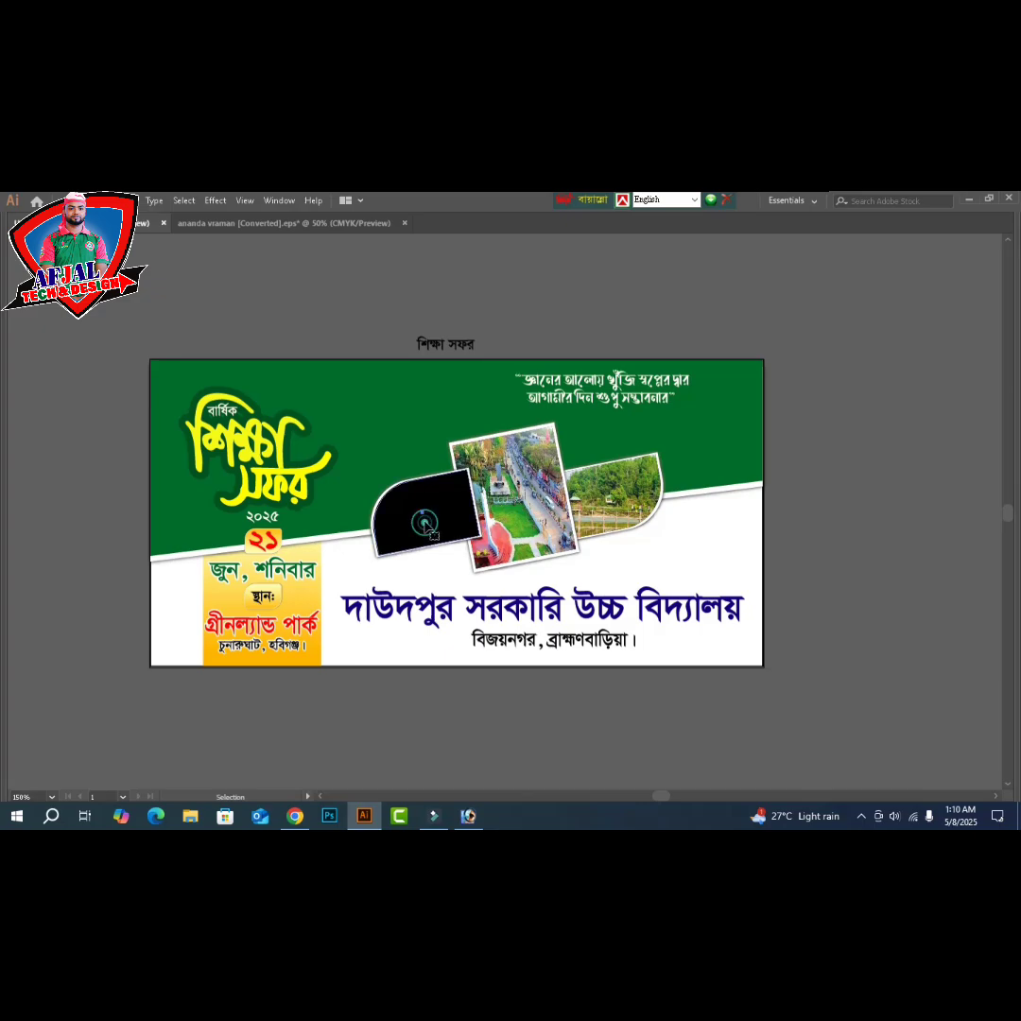
left_click_drag(426, 523, 863, 489)
left_click(872, 593)
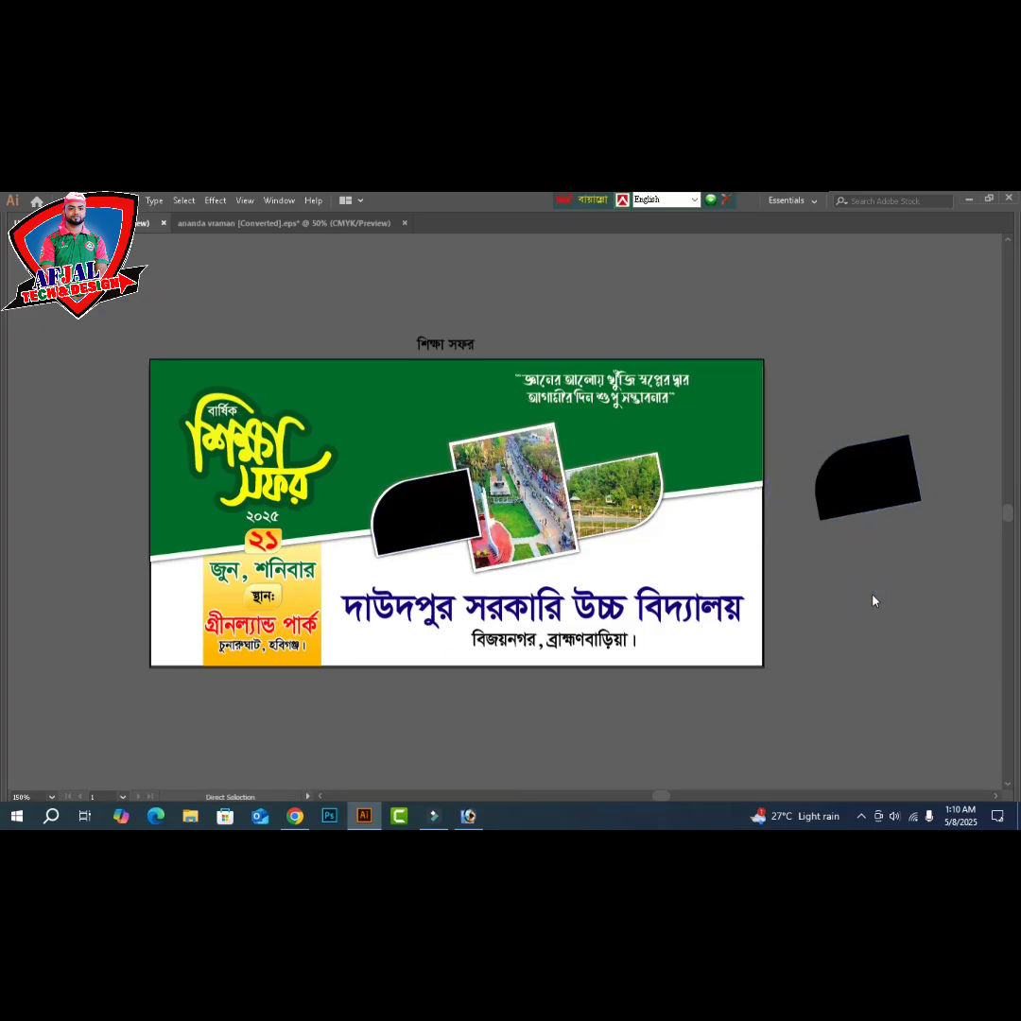
- Compare the park gate and pond photos in the green folder and try to open one of the folder's photos
key("ctrl+o")
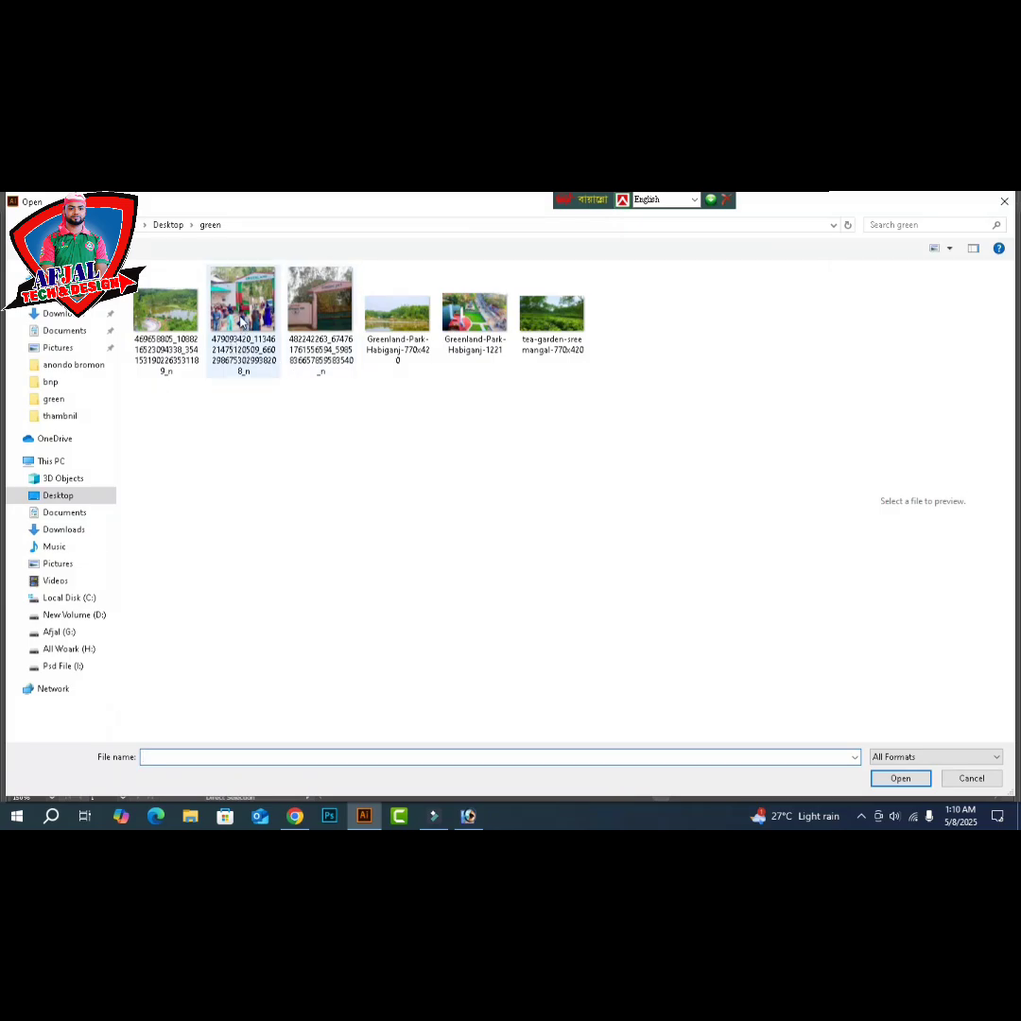
left_click(241, 322)
left_click(320, 321)
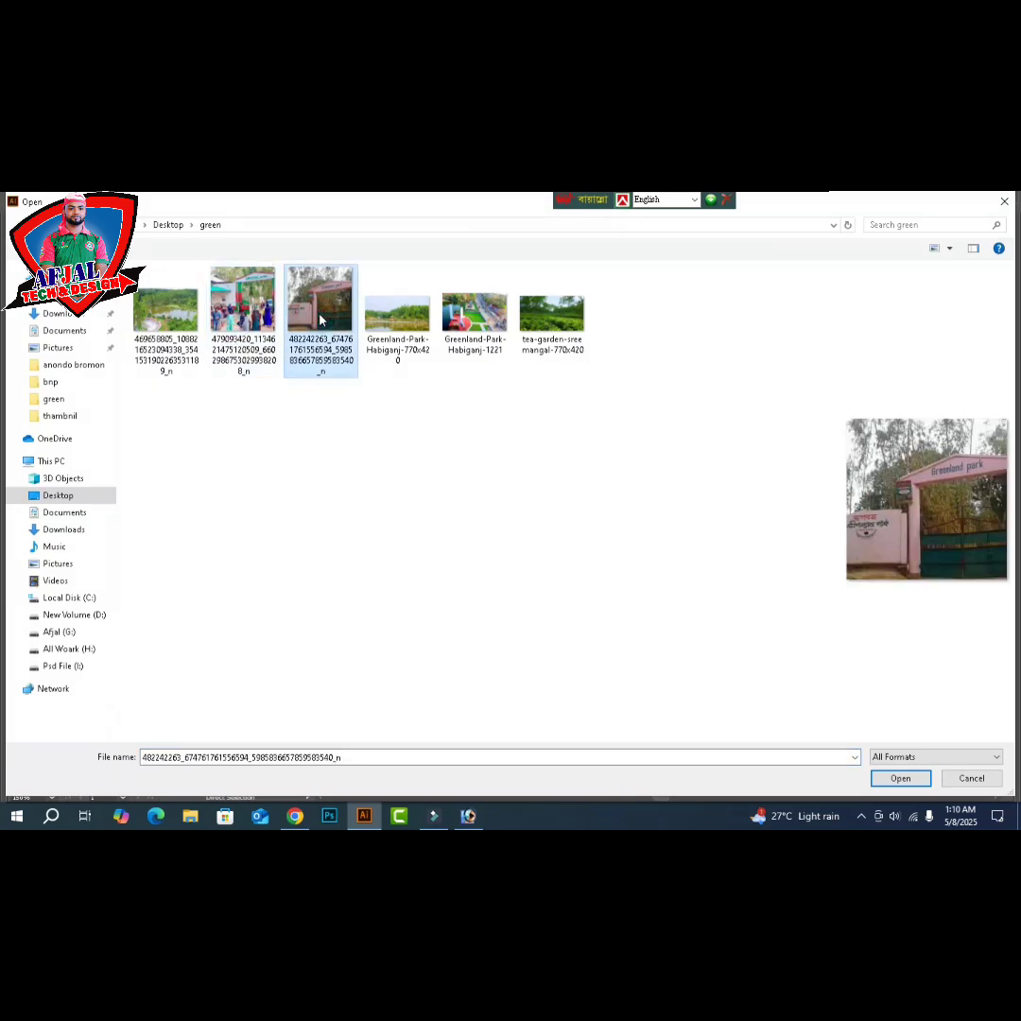
left_click(232, 299)
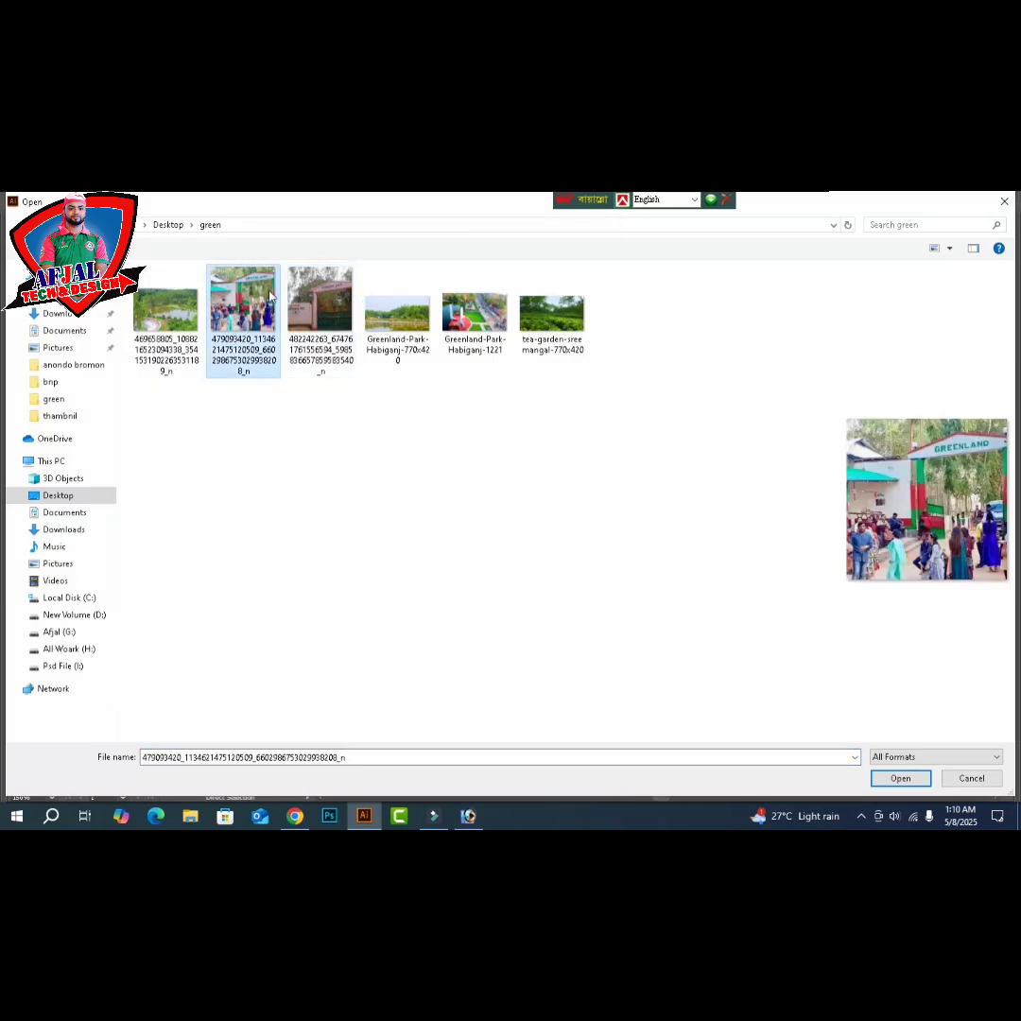
left_click(167, 319)
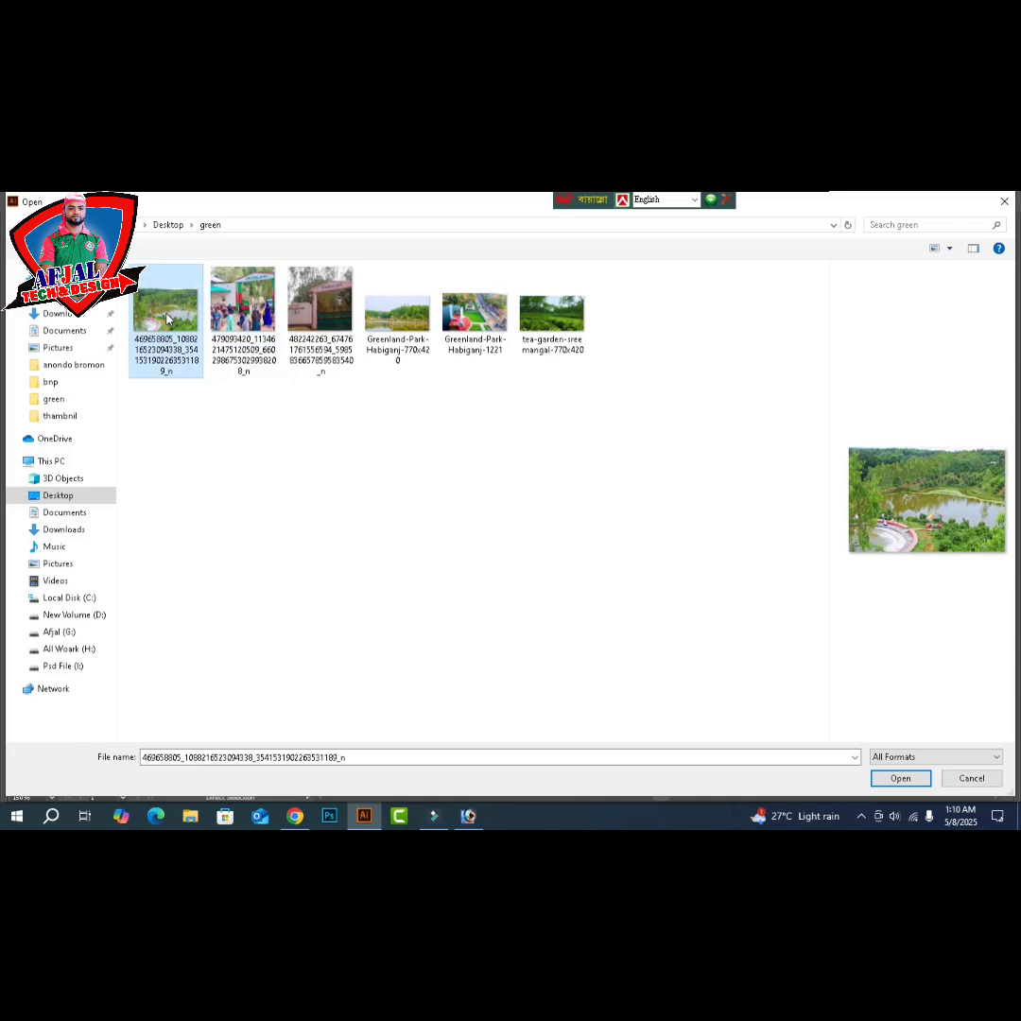
left_click(261, 300)
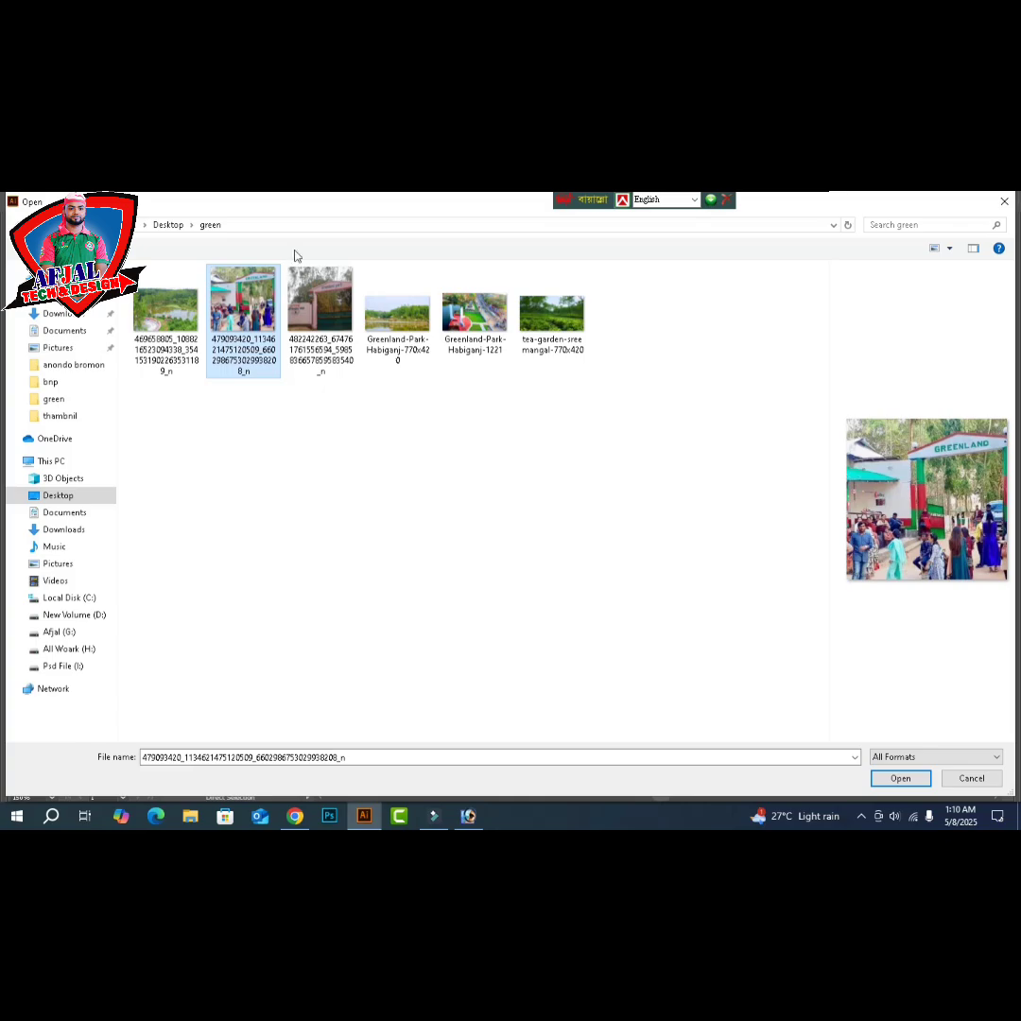
left_click(314, 293)
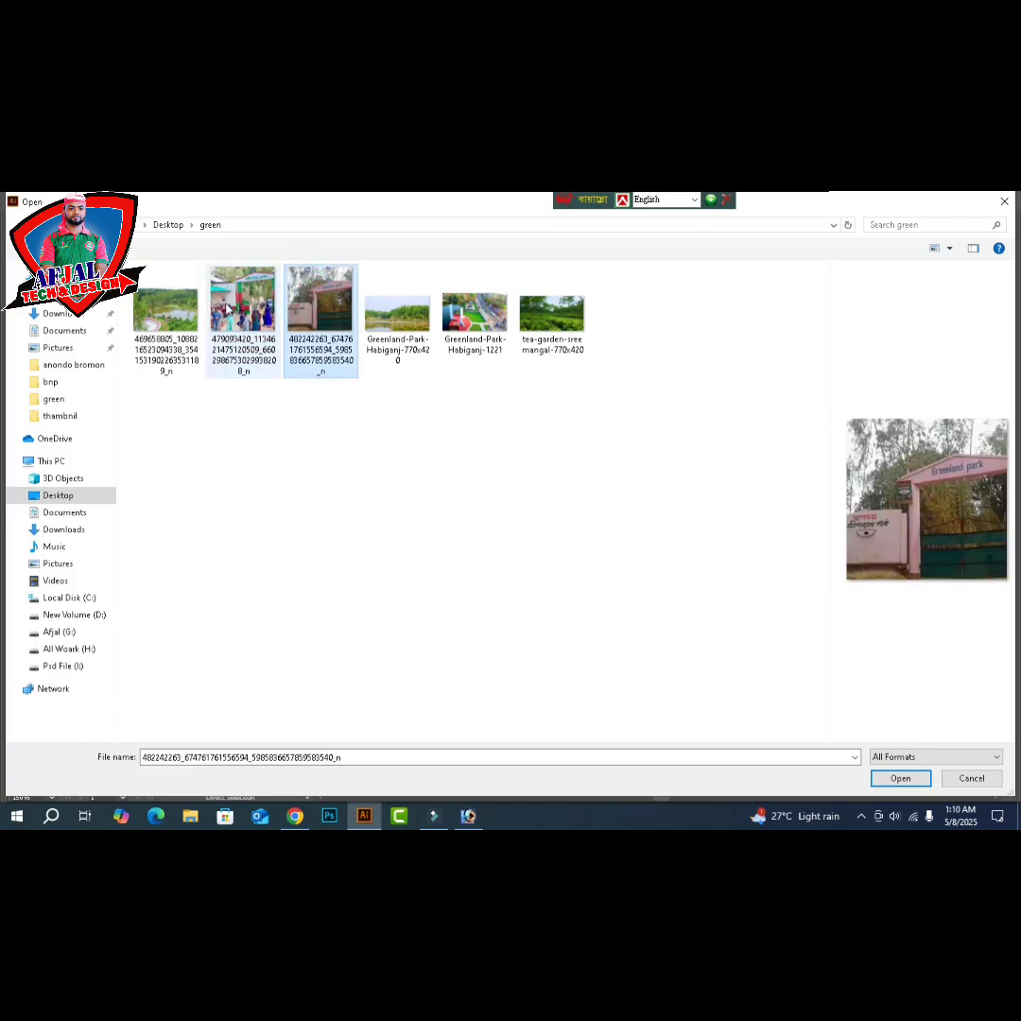
double_click(365, 328)
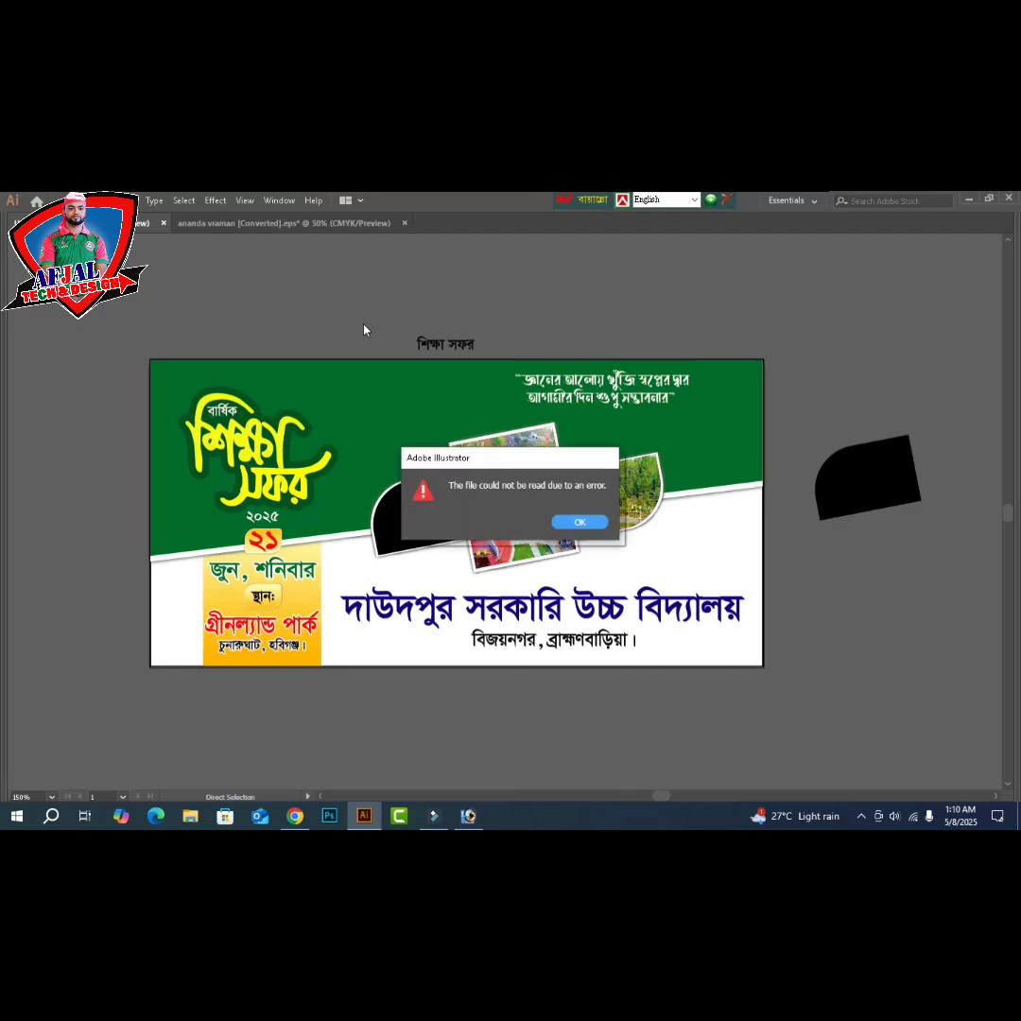
left_click(579, 523)
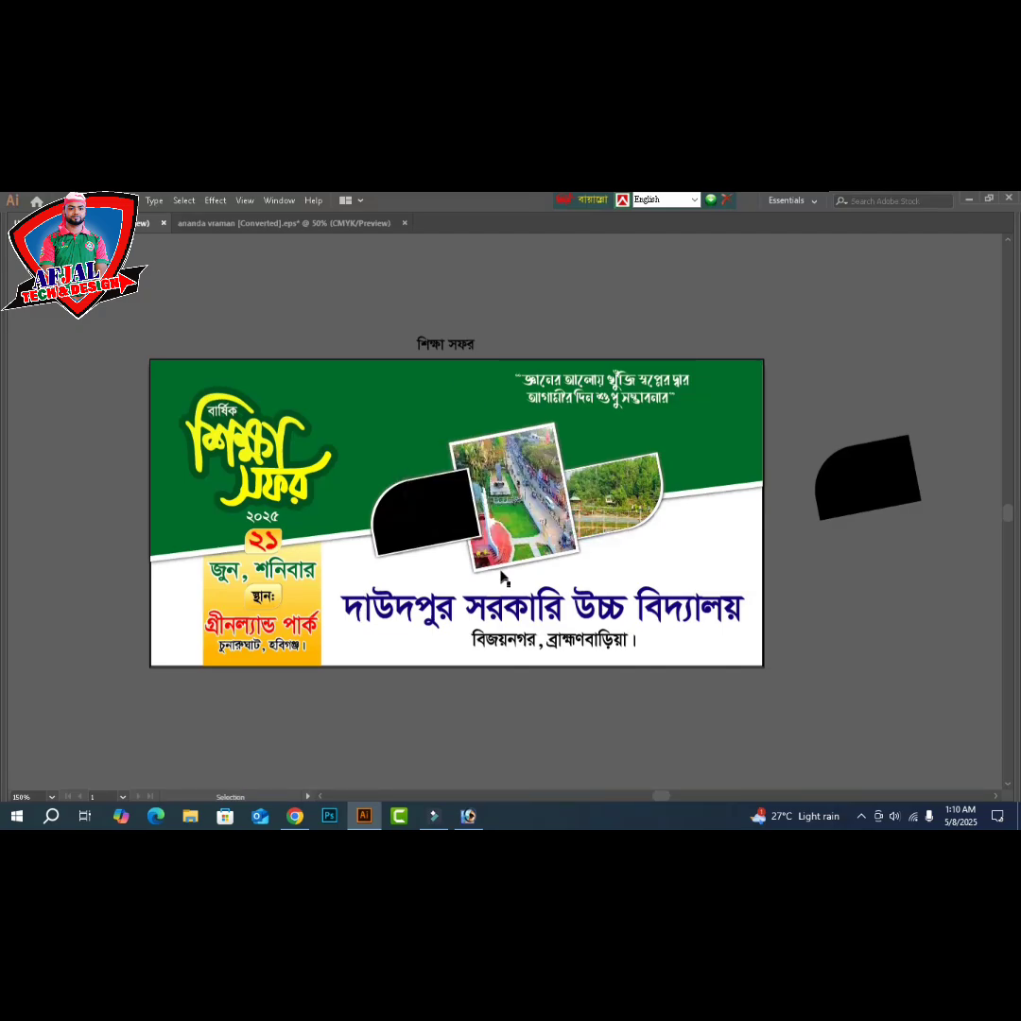
- Open the pond photo with the round terrace from the green folder, and close it without saving
key("a")
key("ctrl+o")
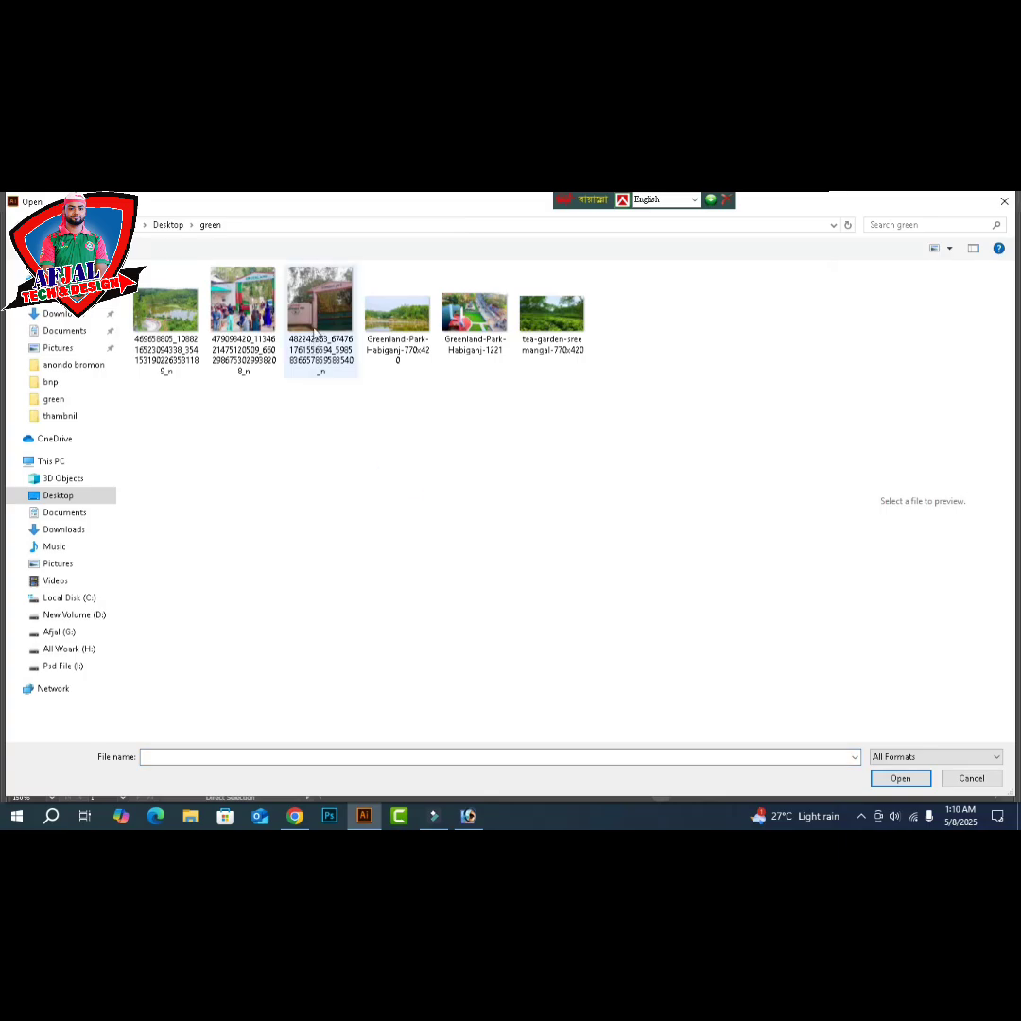
left_click(321, 346)
left_click(173, 324)
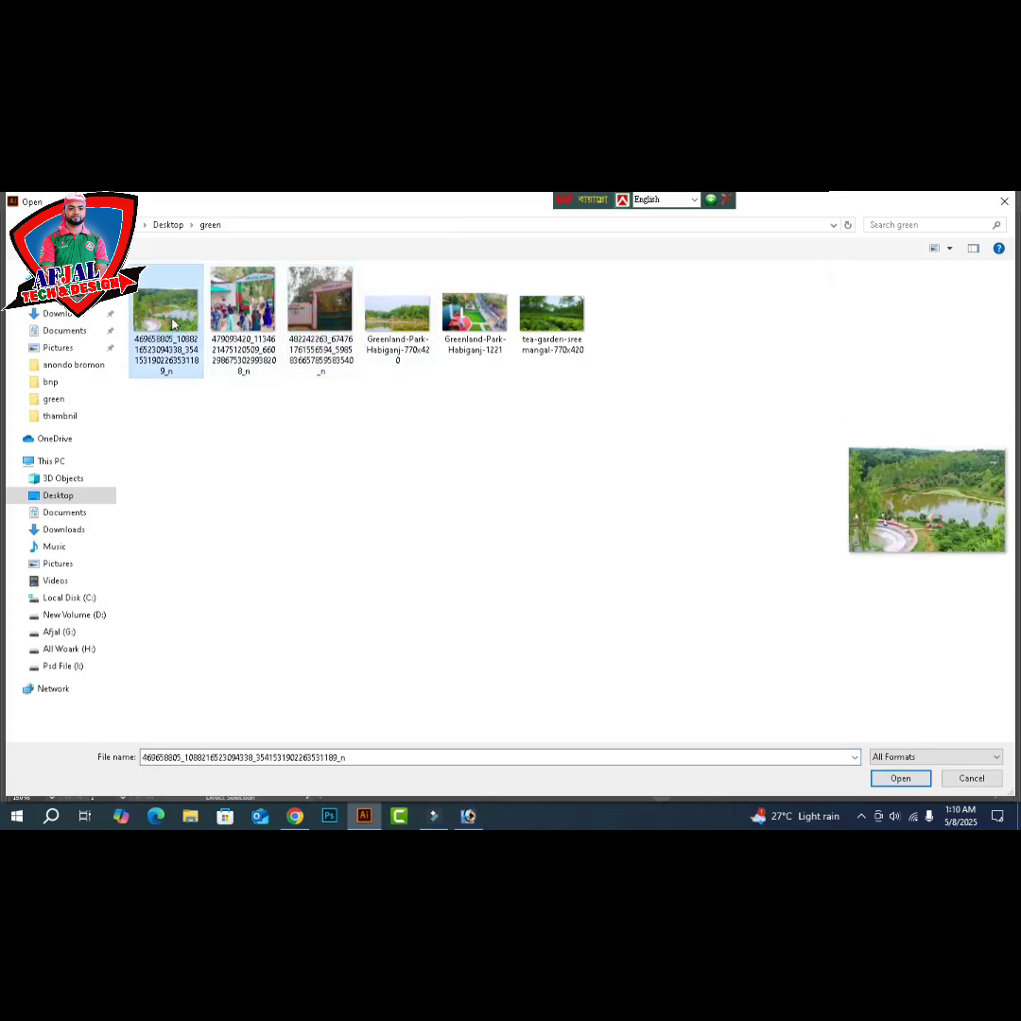
double_click(173, 325)
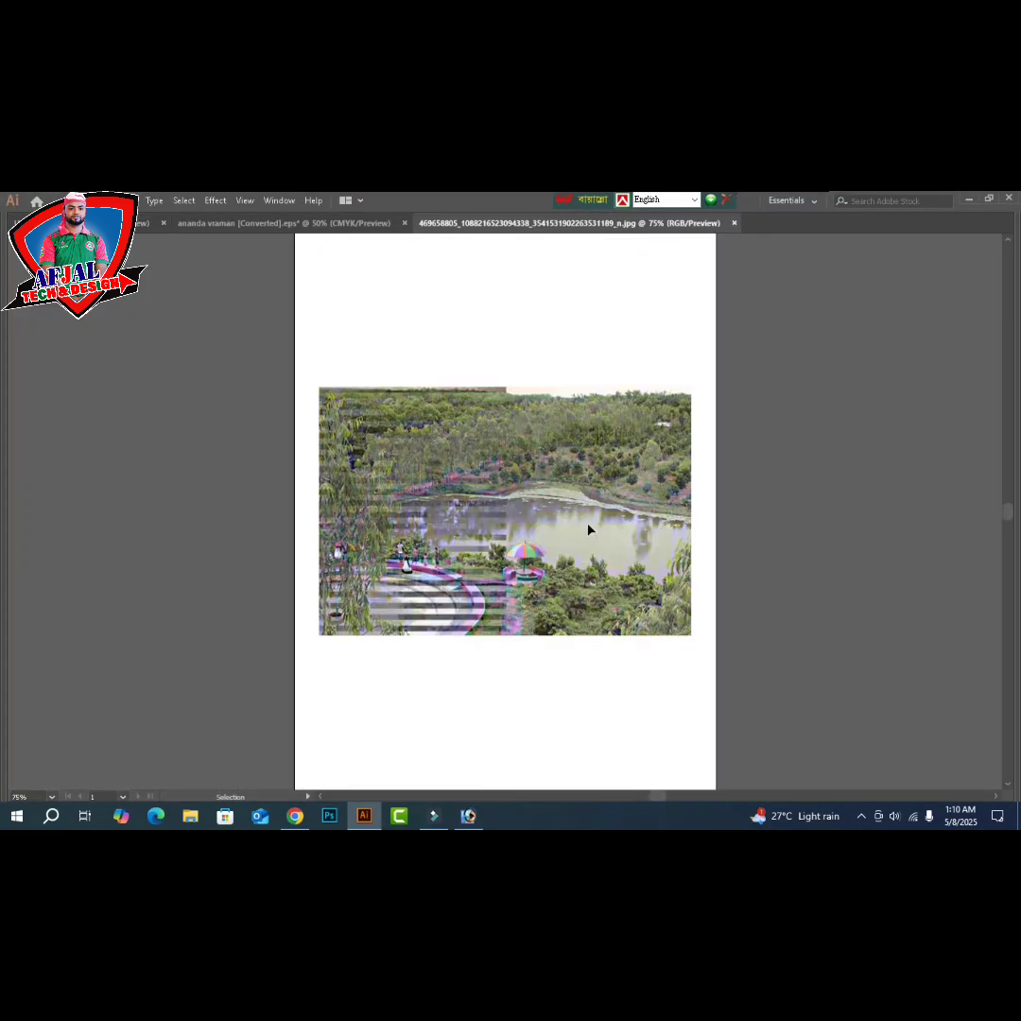
left_click(587, 531)
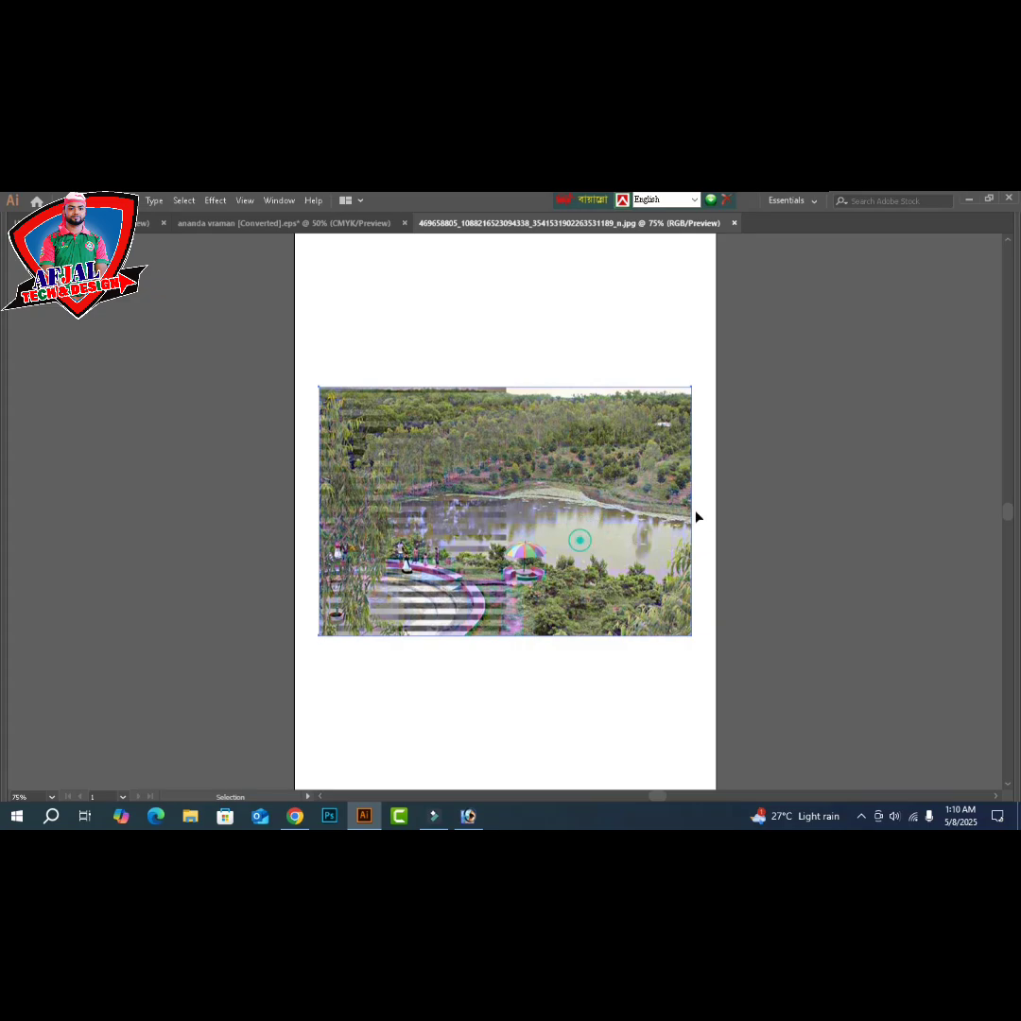
left_click_drag(580, 540, 696, 512)
key("ctrl+w")
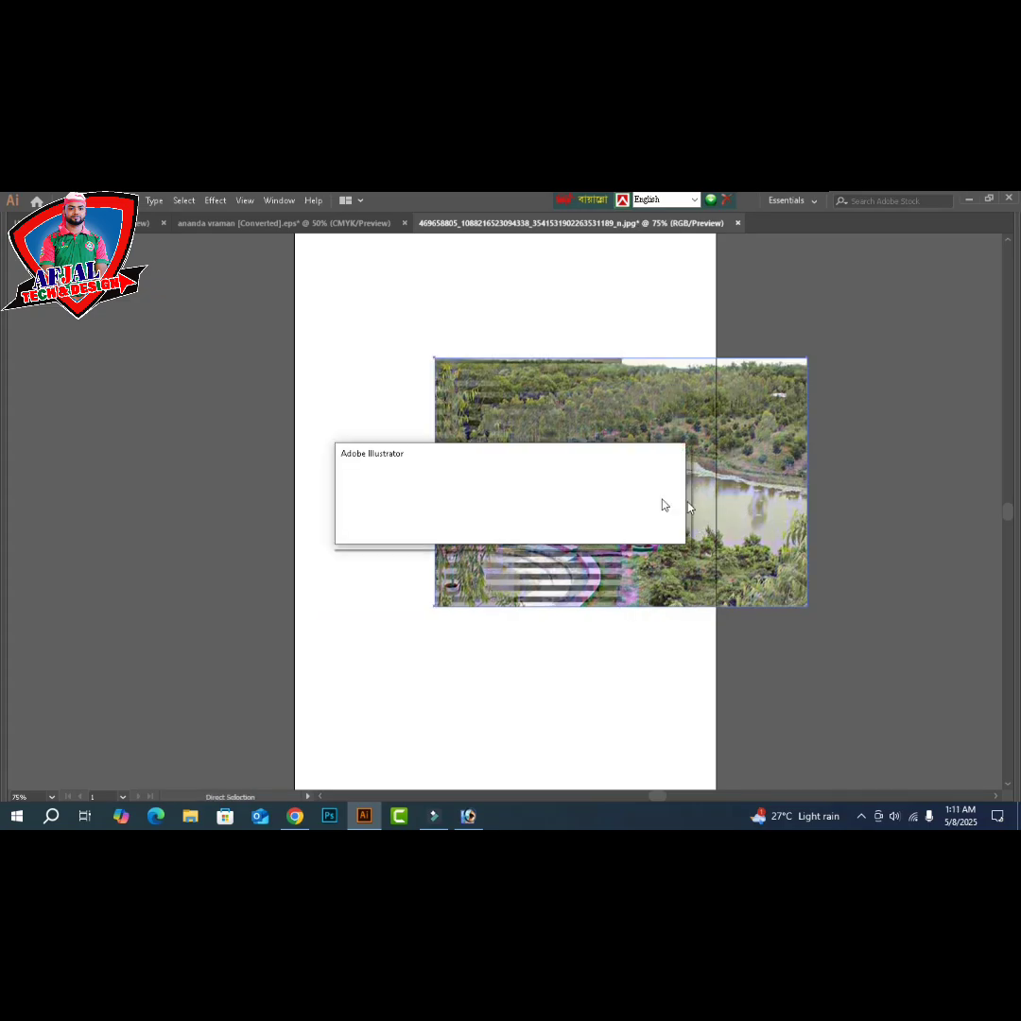
left_click(592, 526)
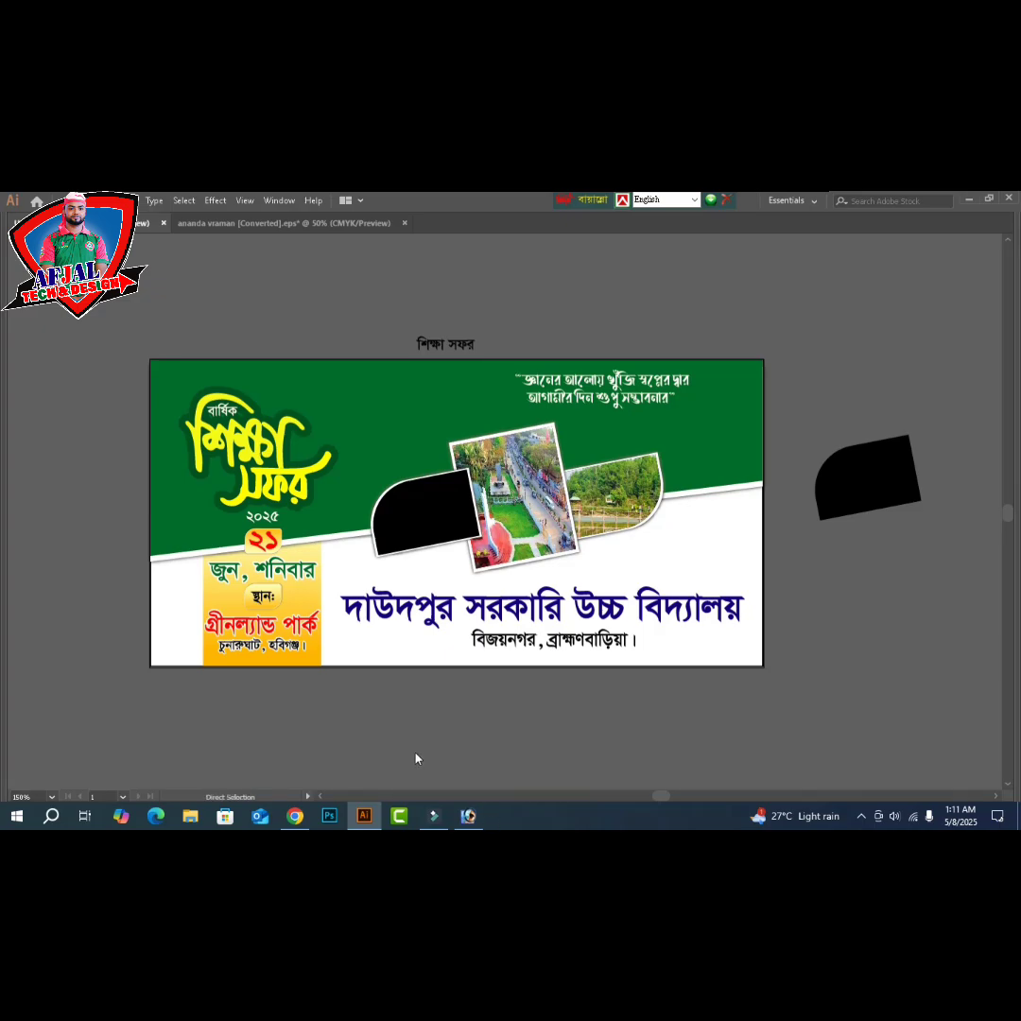
- Try to open the photo of the crowd at the park gate from the green folder
key("ctrl+o")
left_click(243, 301)
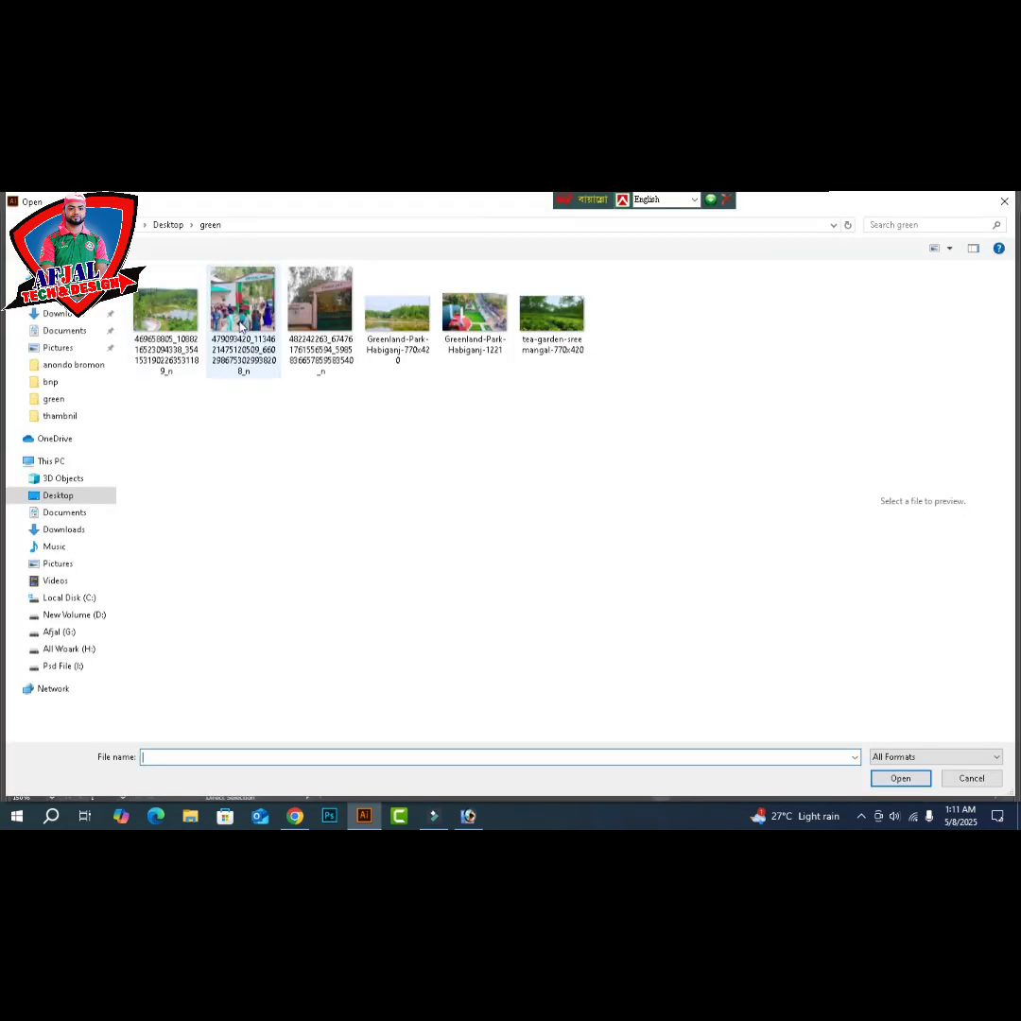
left_click(900, 778)
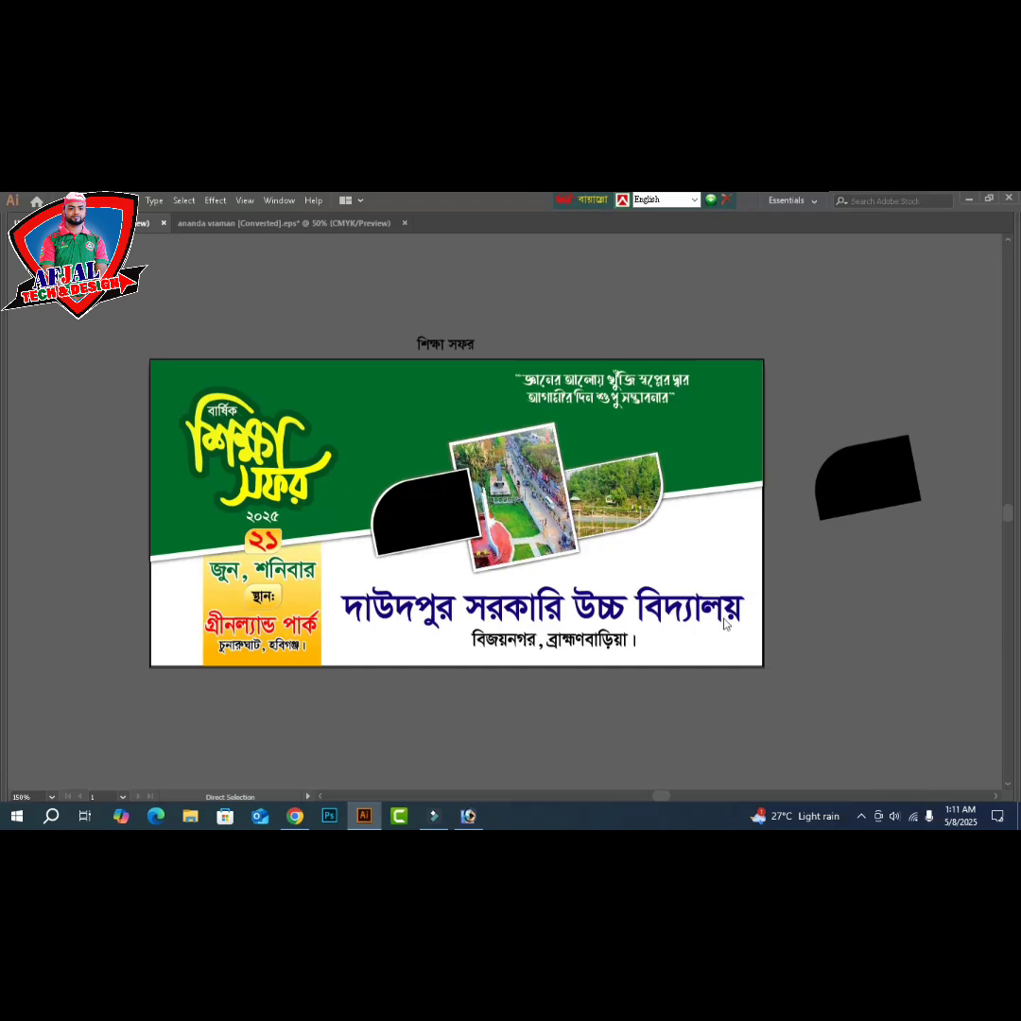
left_click(606, 523)
- Open the pink Greenland park gate photo from the green folder for editing in Paint
key("ctrl+o")
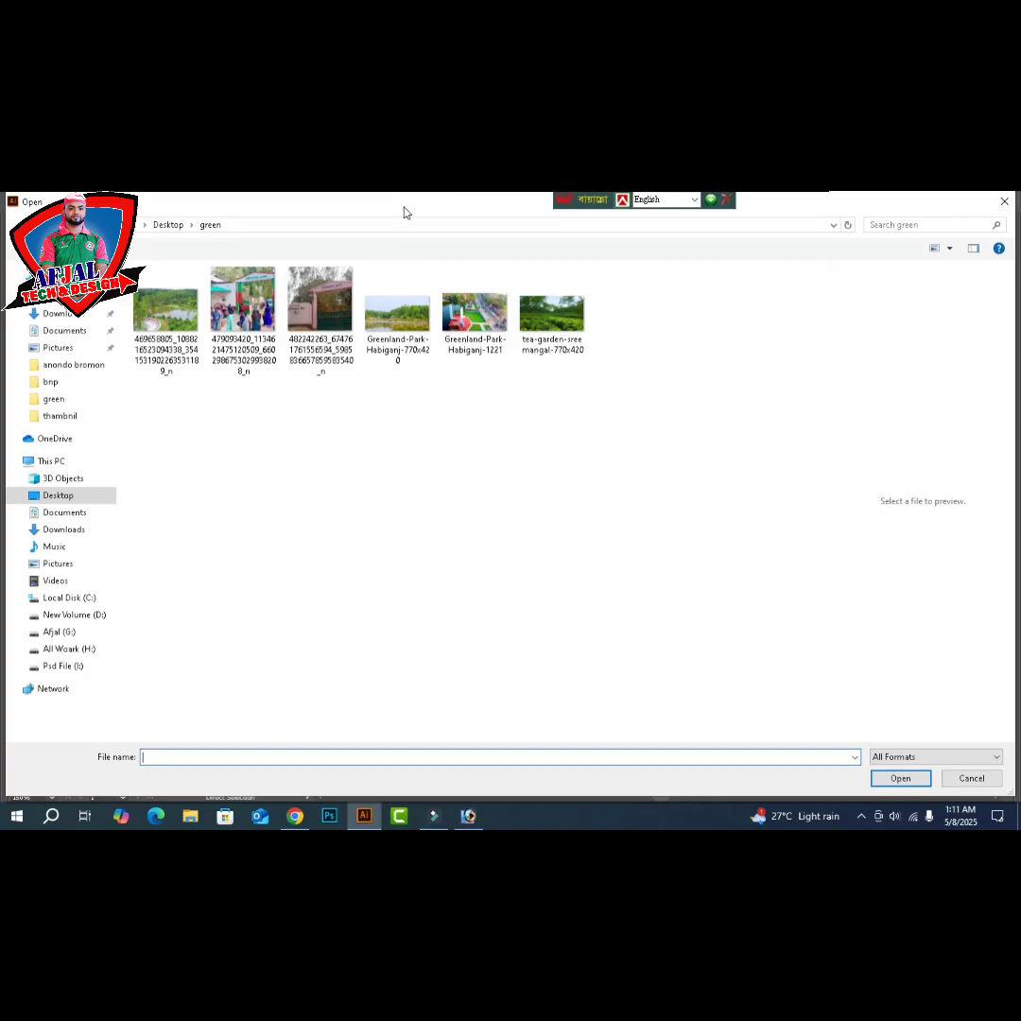
left_click(243, 312)
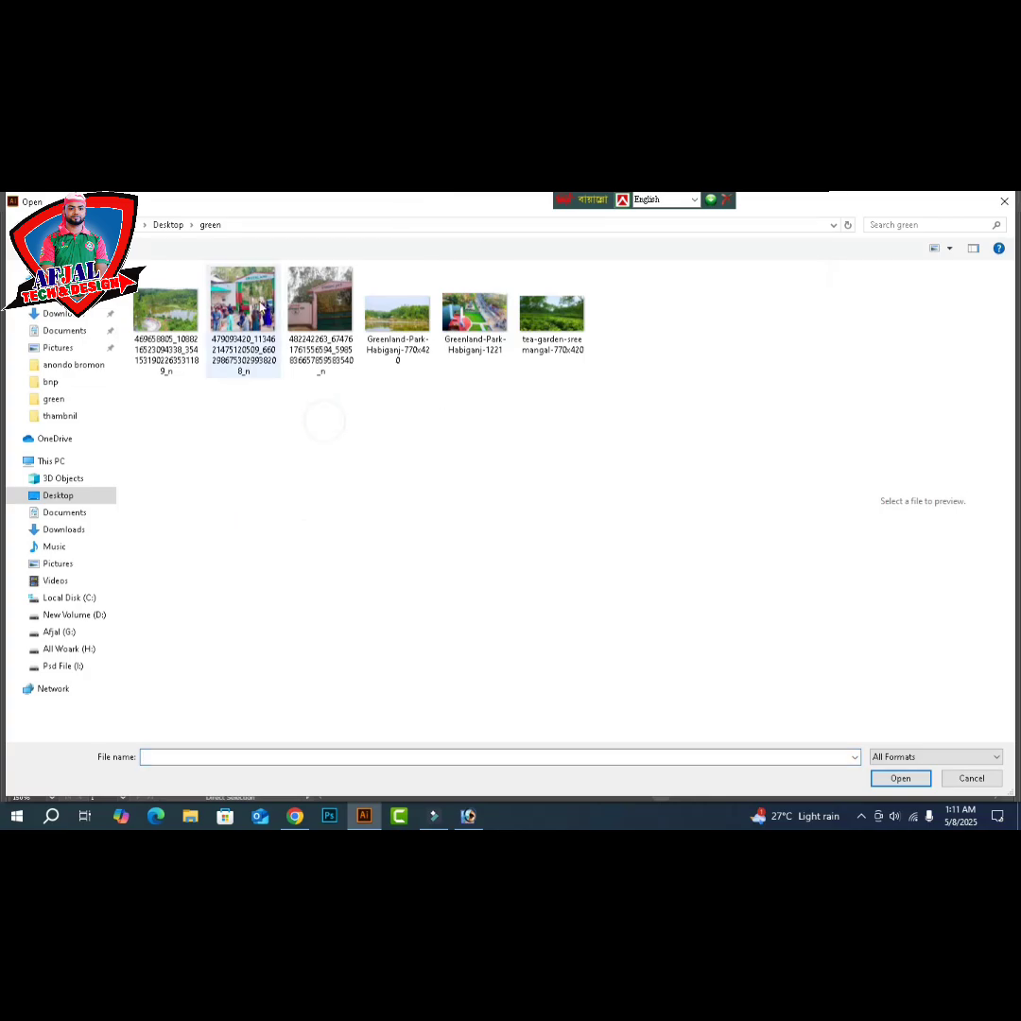
left_click(330, 308)
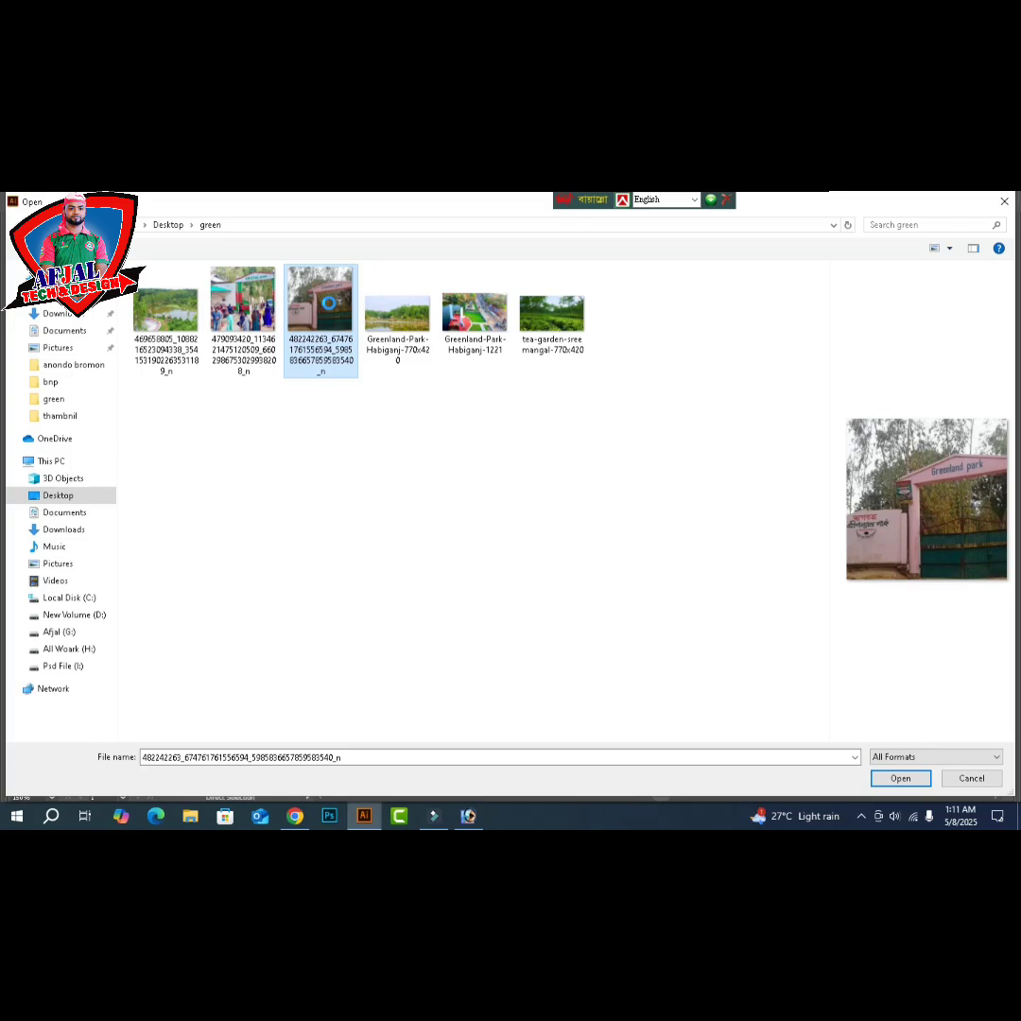
right_click(330, 308)
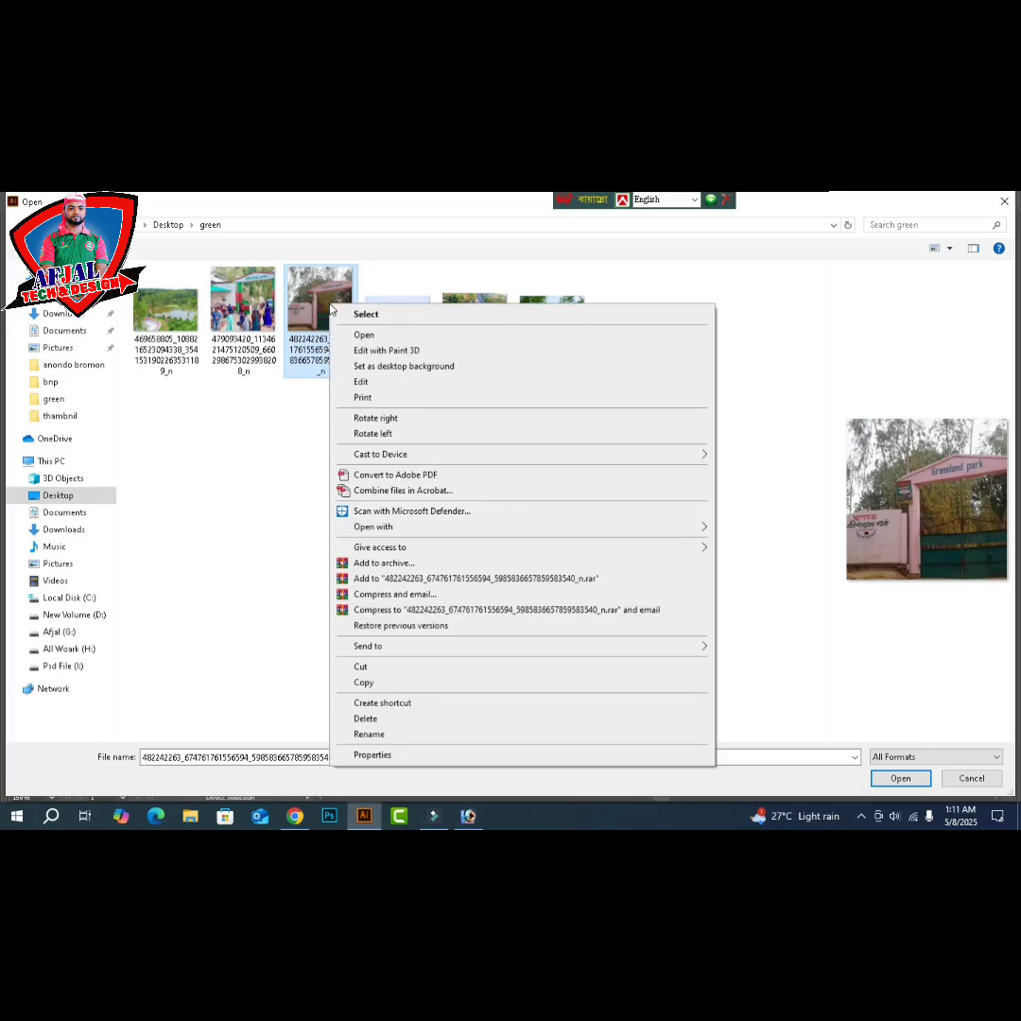
left_click(370, 383)
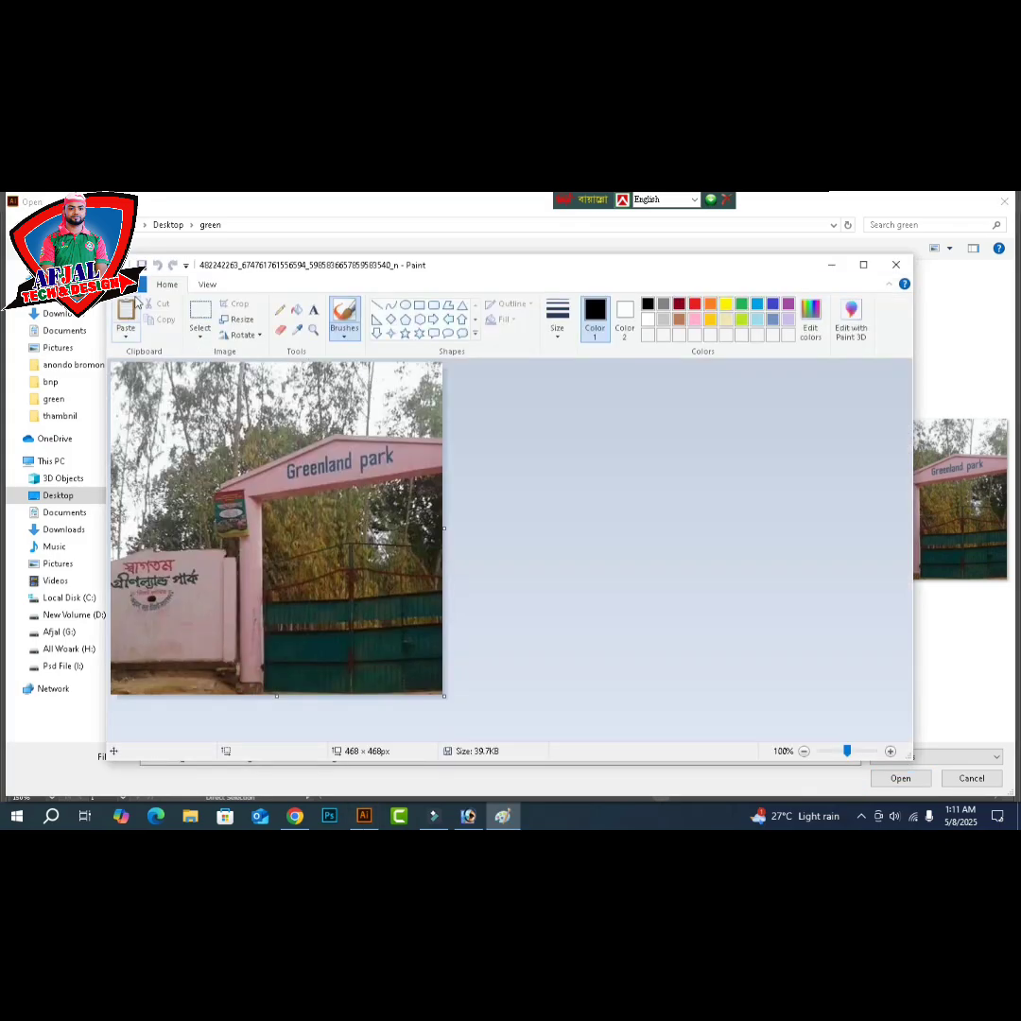
- Save the gate photo as a JPEG copy named 141 in the Desktop's green folder, and close Paint
left_click(141, 284)
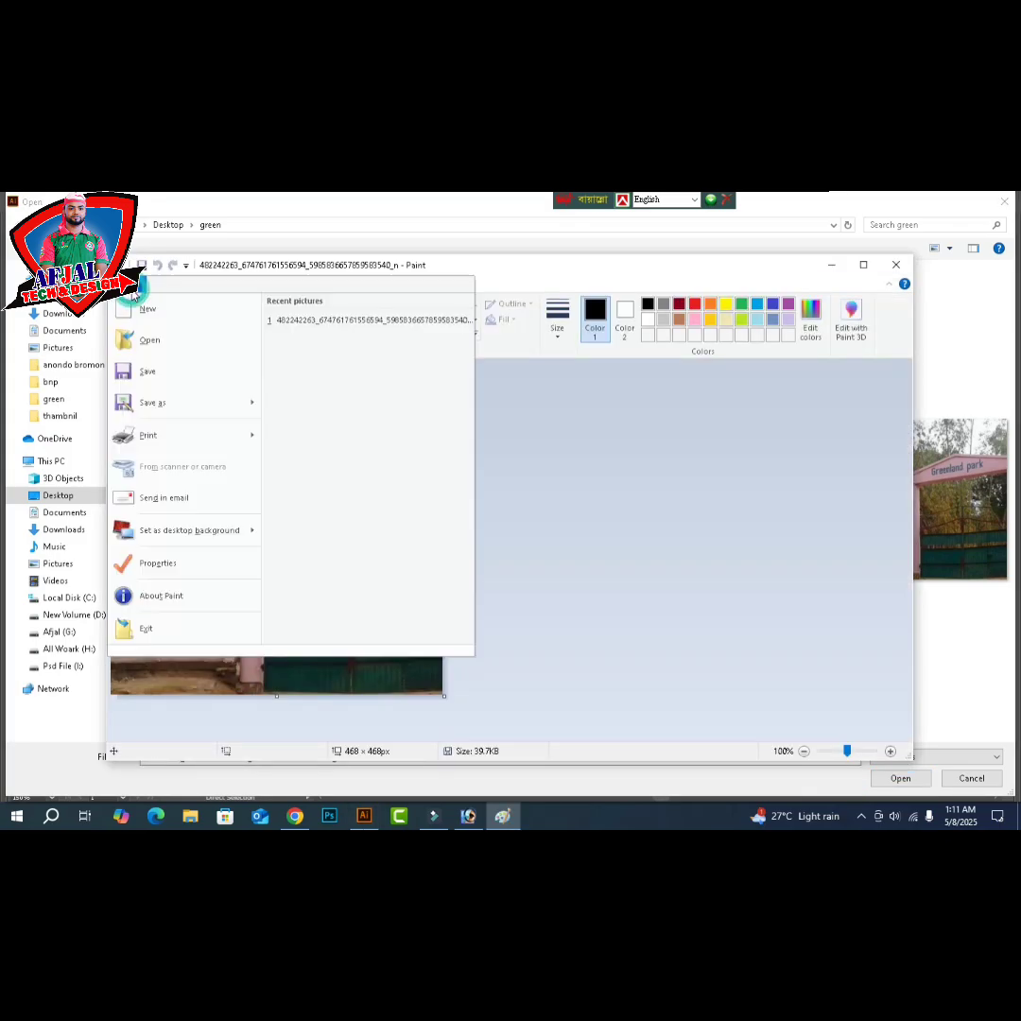
left_click(151, 408)
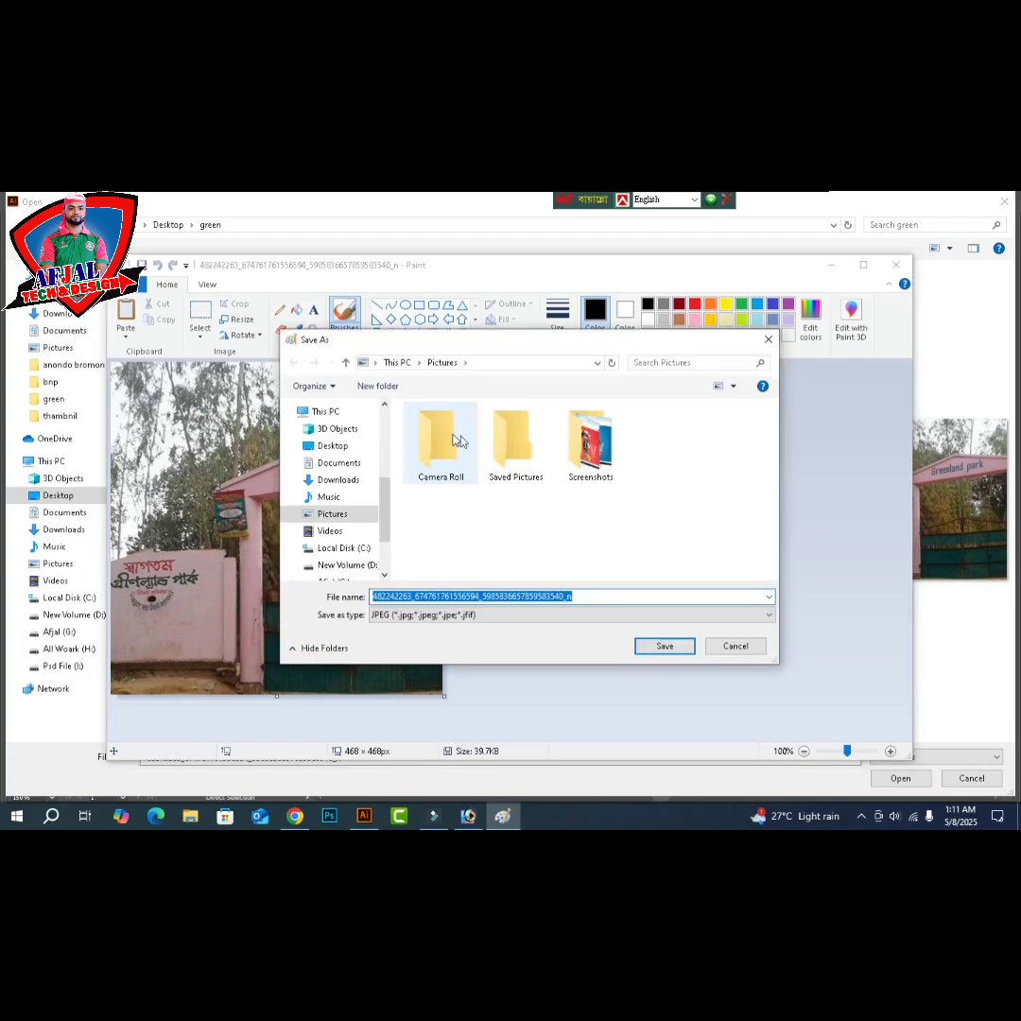
left_click(494, 543)
left_click(336, 448)
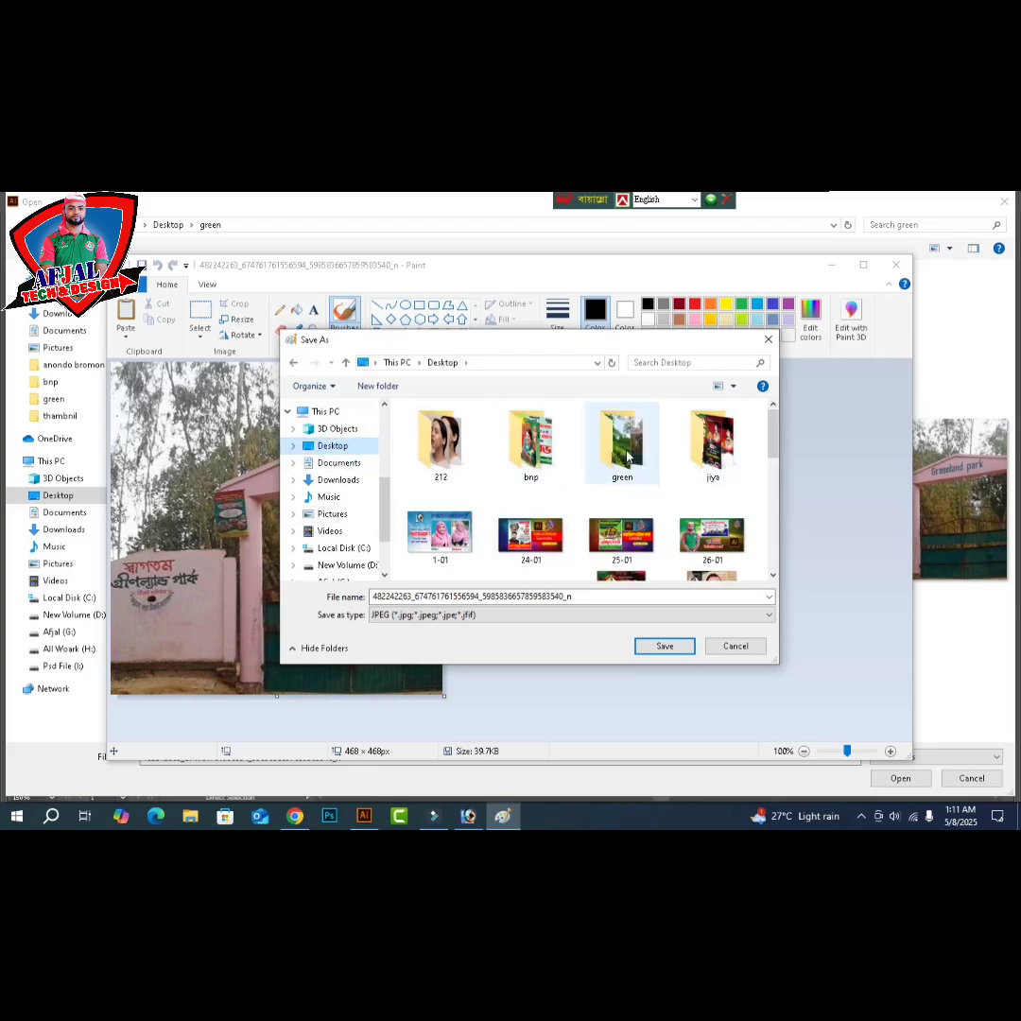
double_click(627, 457)
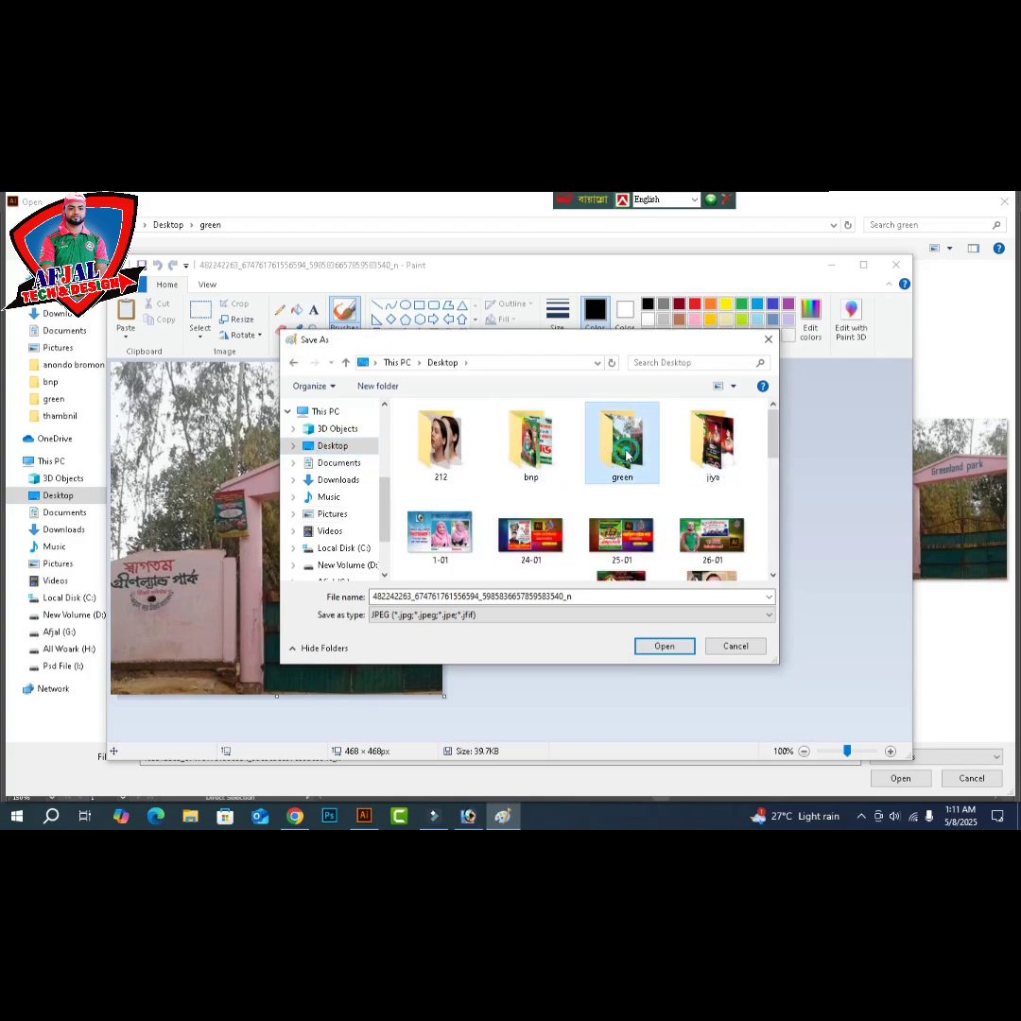
left_click(606, 598)
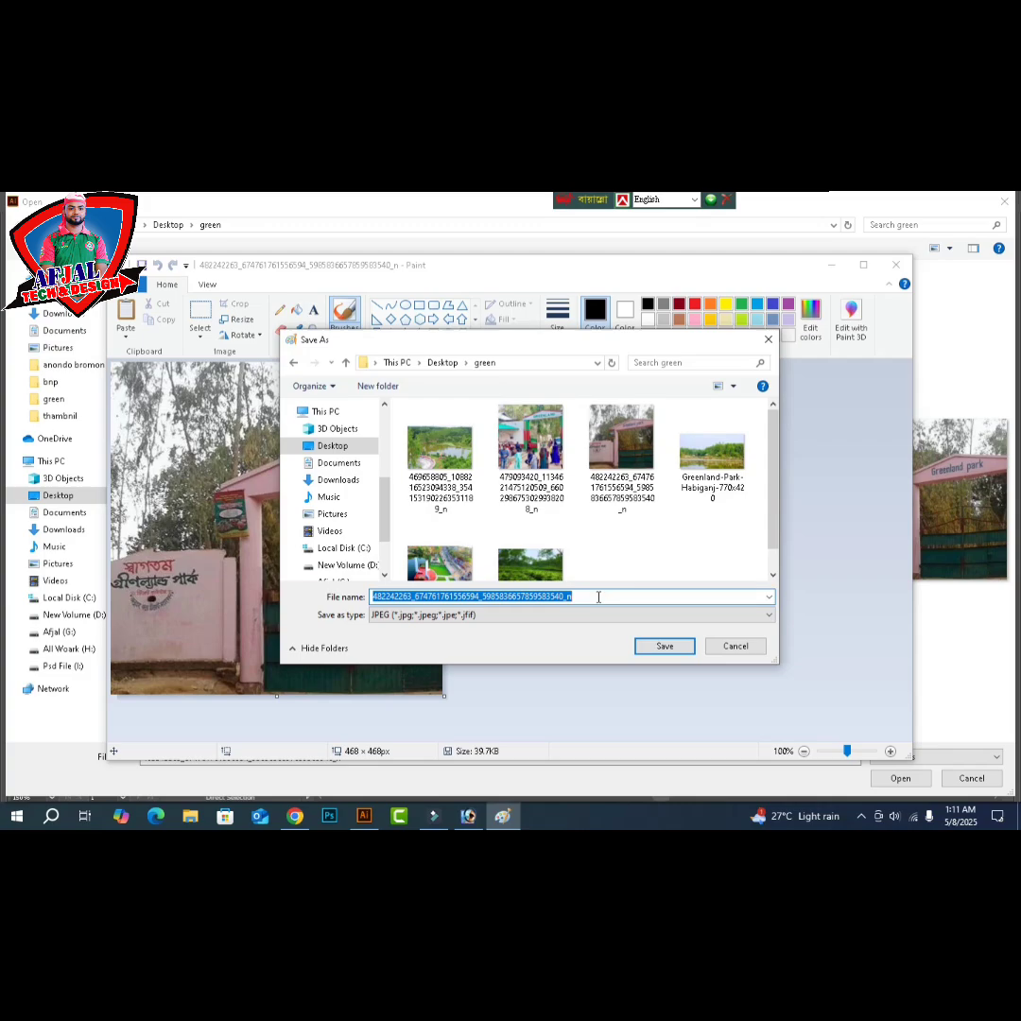
type("141")
key("Return")
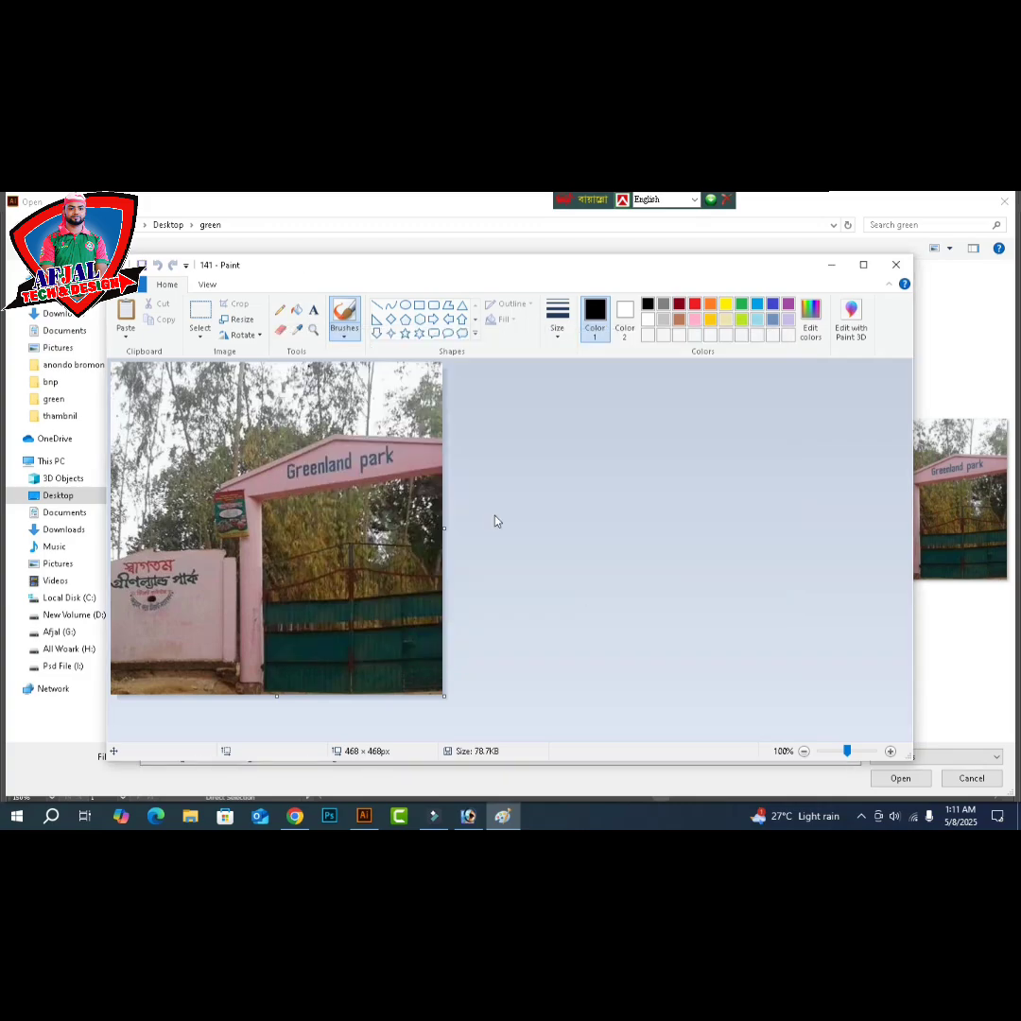
left_click(896, 265)
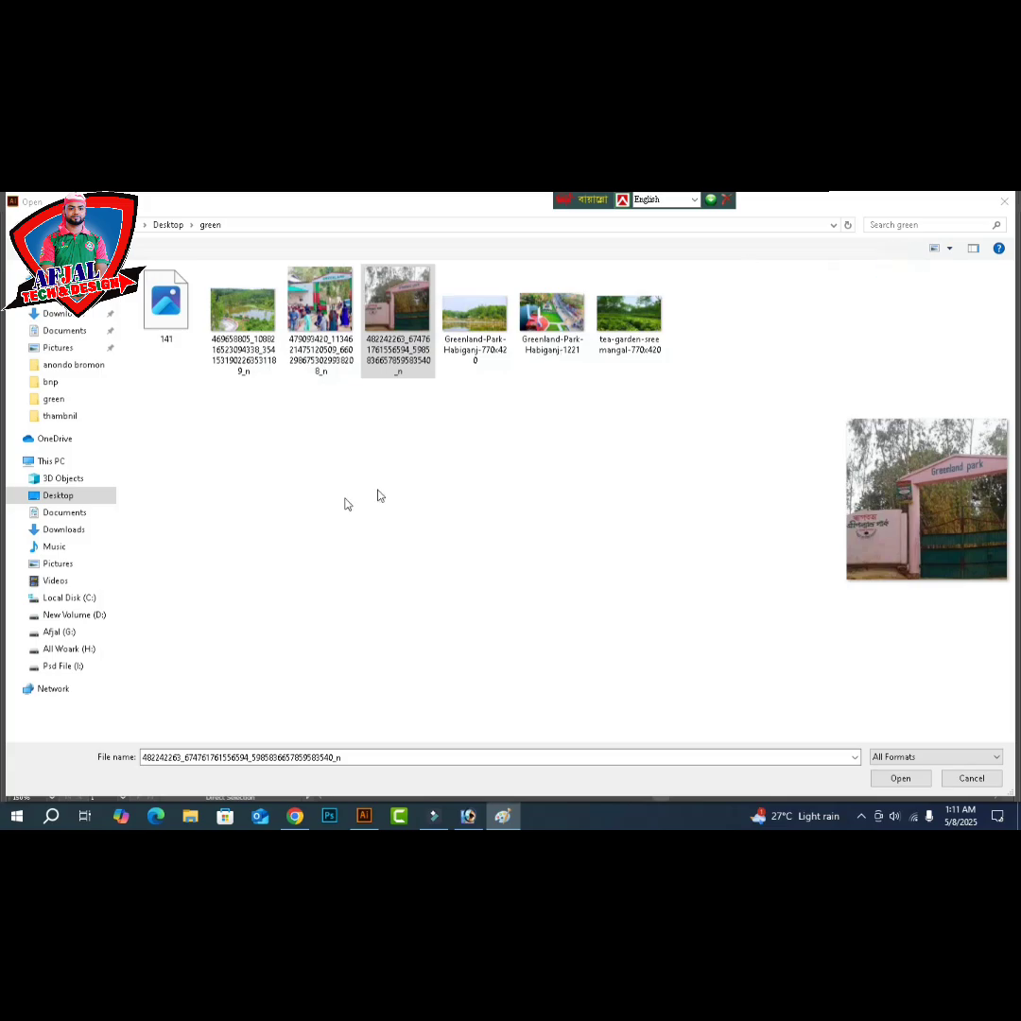
- Open 141 from the green folder and transfer its gate photo into the banner document, closing 141.jpg without saving
left_click(329, 499)
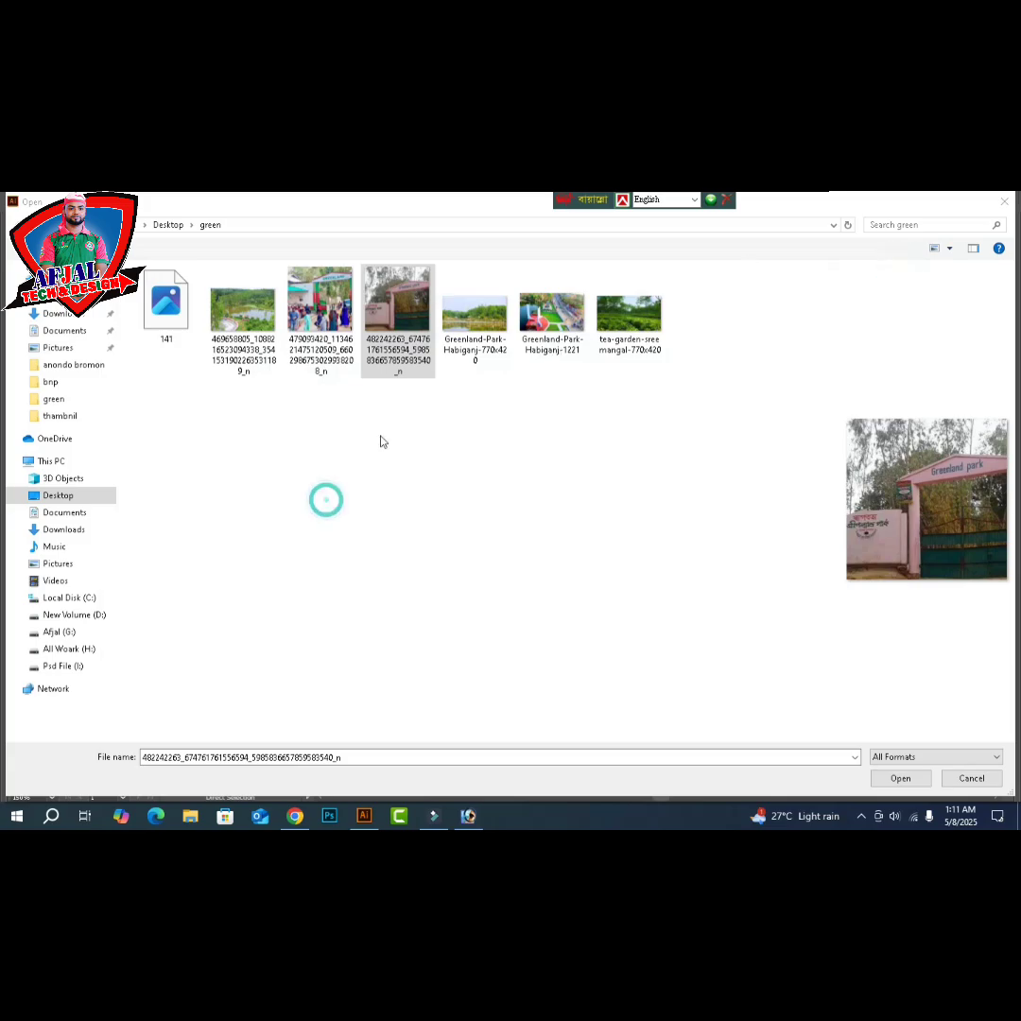
left_click(171, 314)
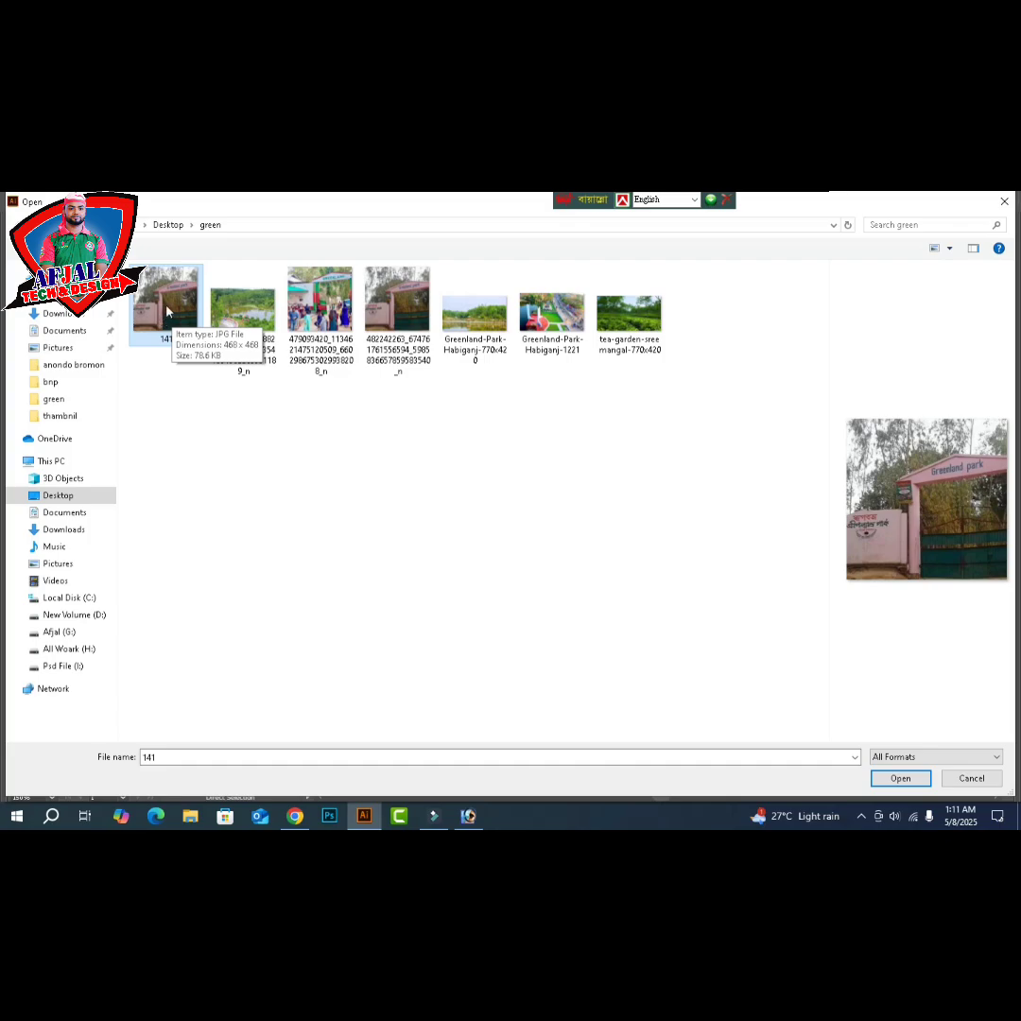
left_click(903, 782)
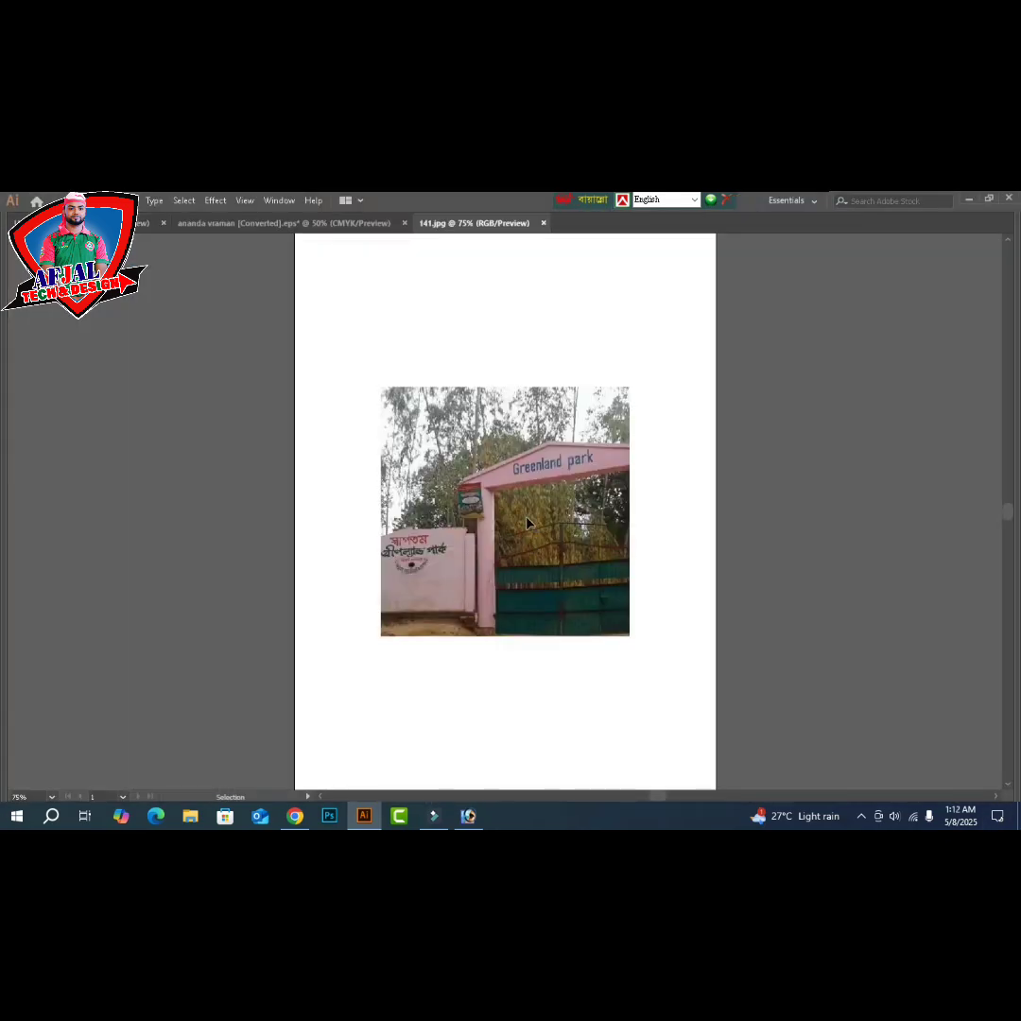
key("a")
left_click(528, 523)
key("ctrl+w")
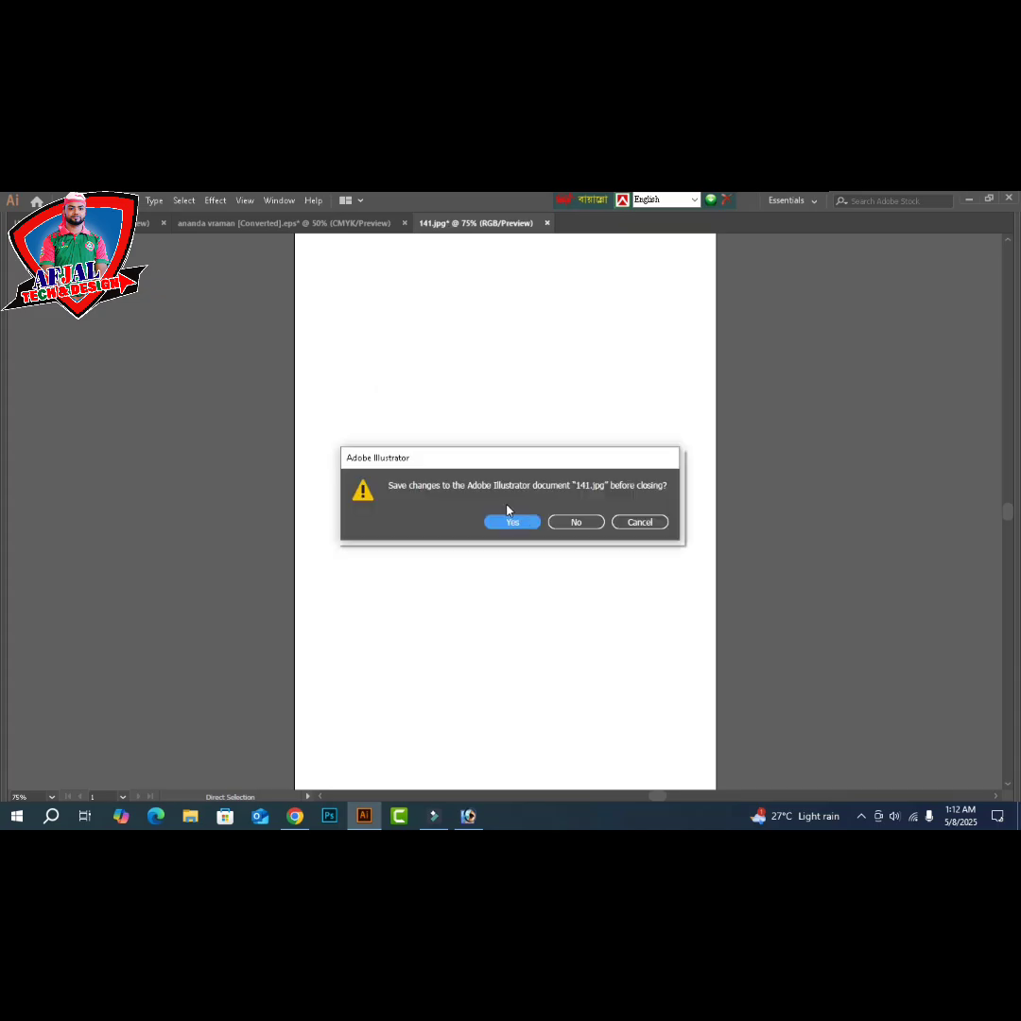
left_click(577, 522)
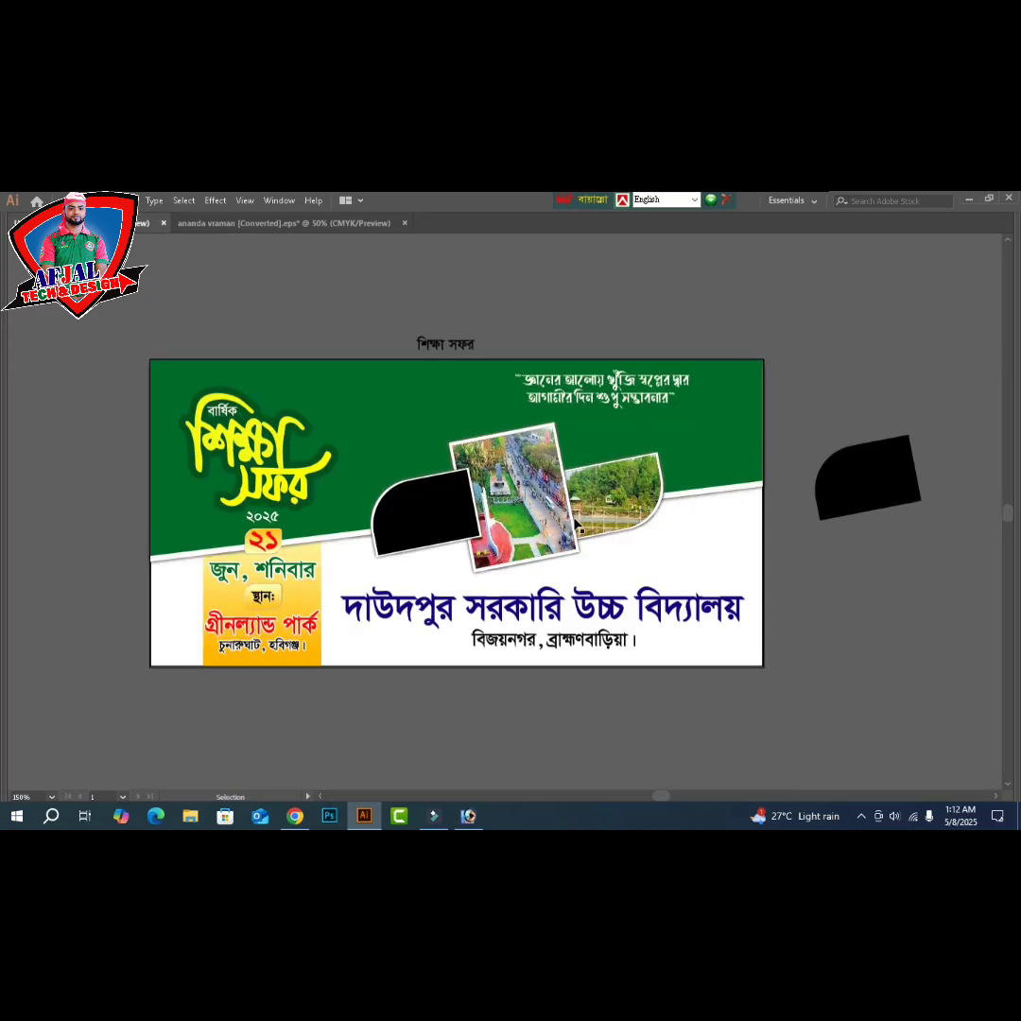
key("ctrl+v")
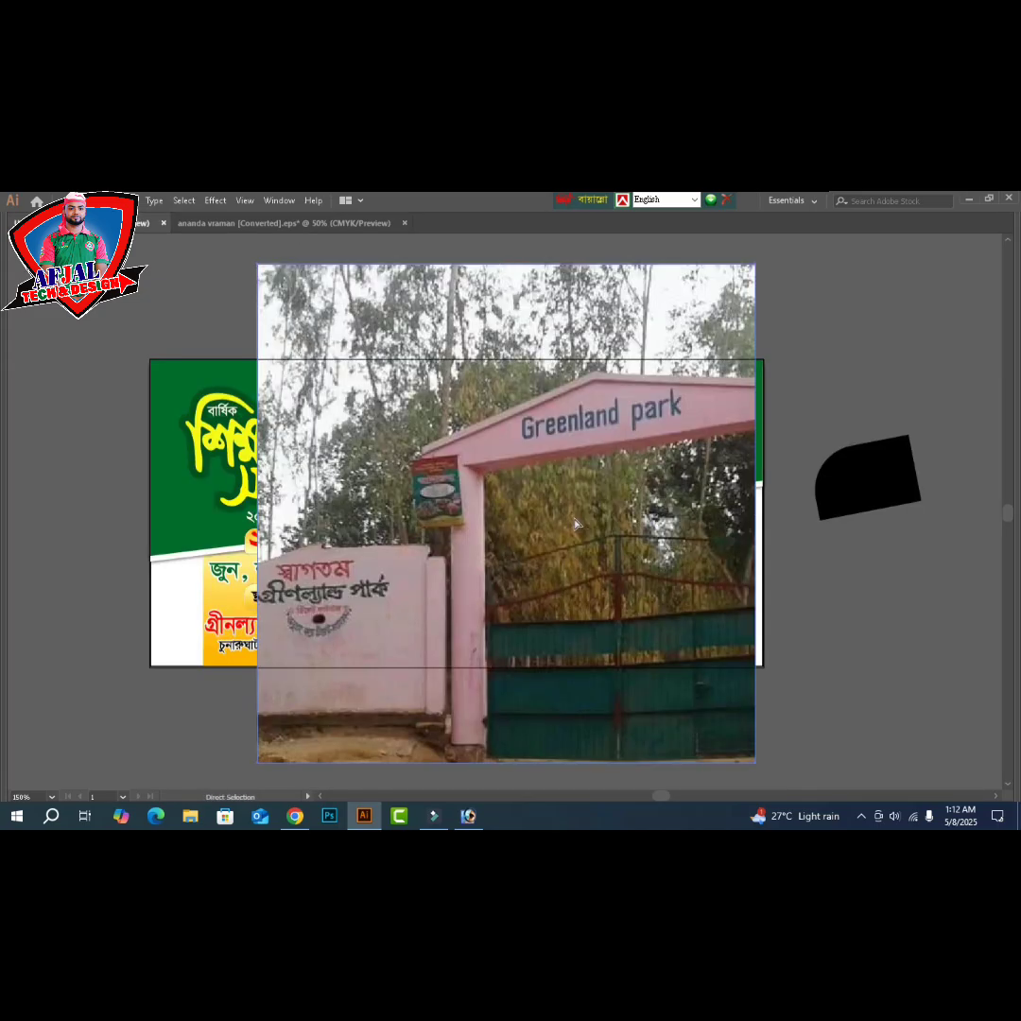
- Shrink the gate photo to about 1.73 in square and place it on the empty canvas beside the black shape copy
key("v")
key("ctrl+minus")
key("ctrl+minus")
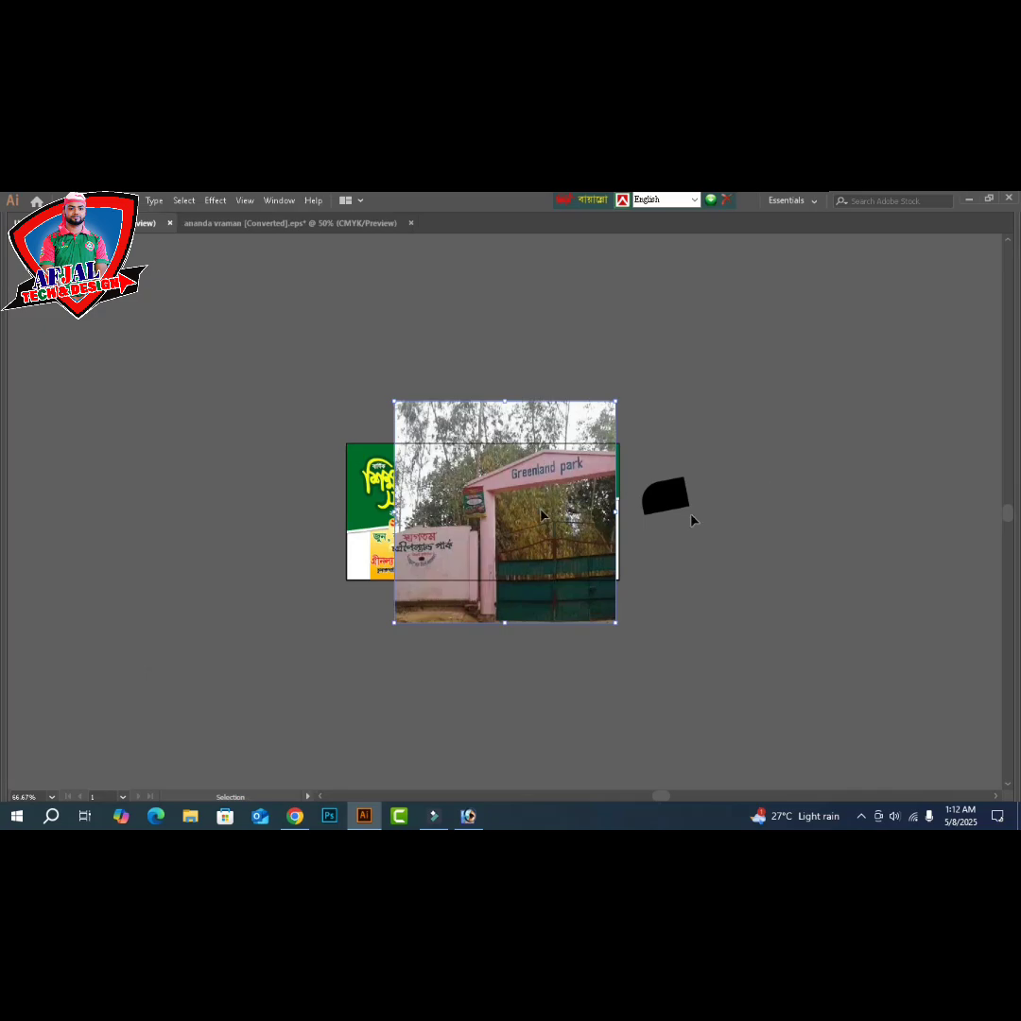
left_click_drag(759, 574, 739, 518)
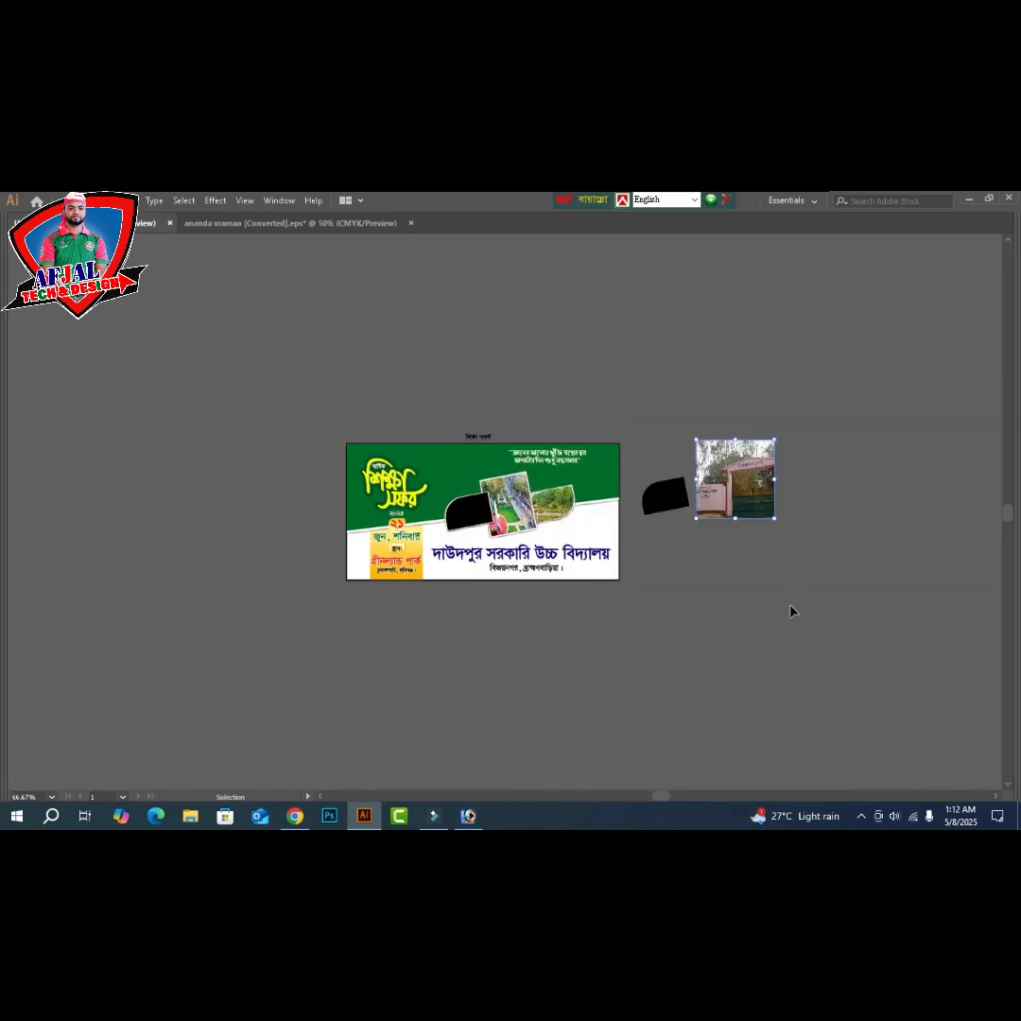
- Place the black shape copy over the gate photo and swap its fill and stroke, leaving only a black outline
key("z")
left_click_drag(651, 408, 792, 567)
key("v")
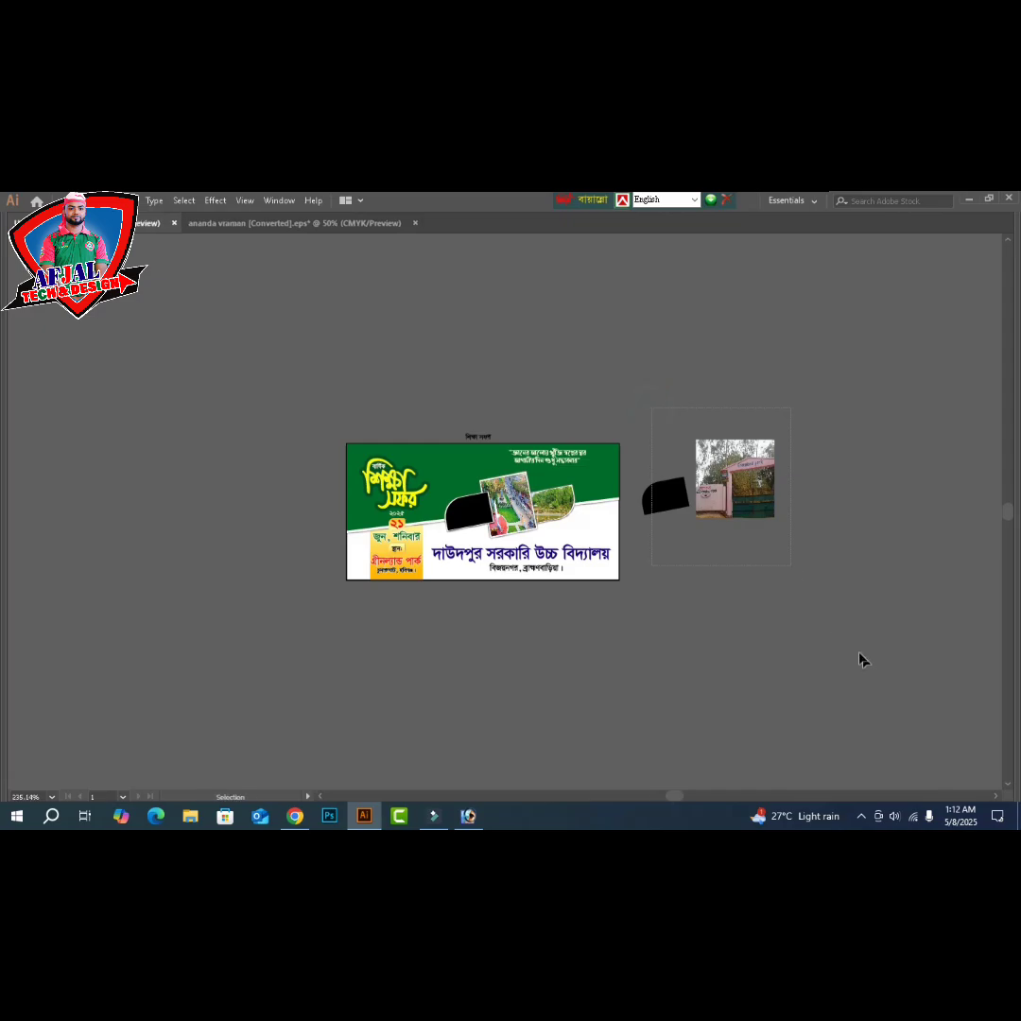
left_click_drag(311, 553, 503, 511)
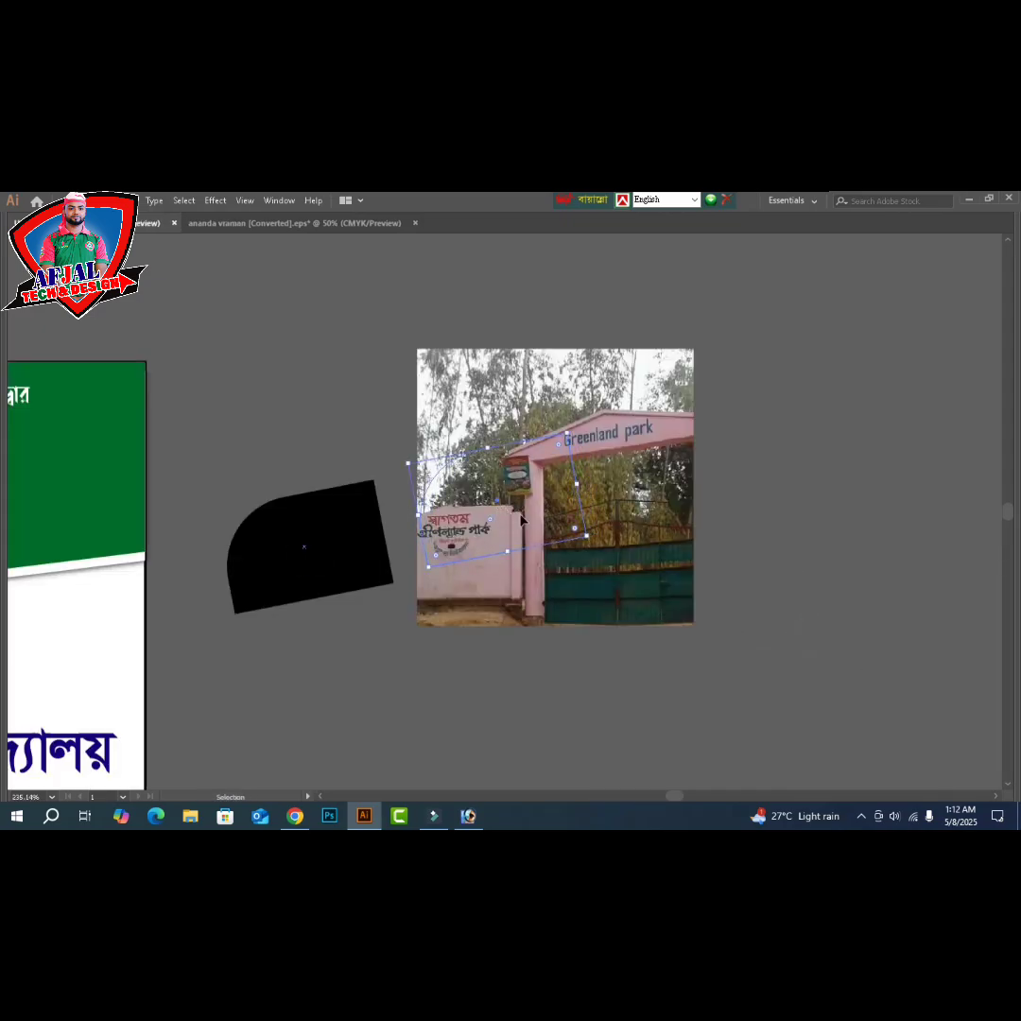
key("Tab")
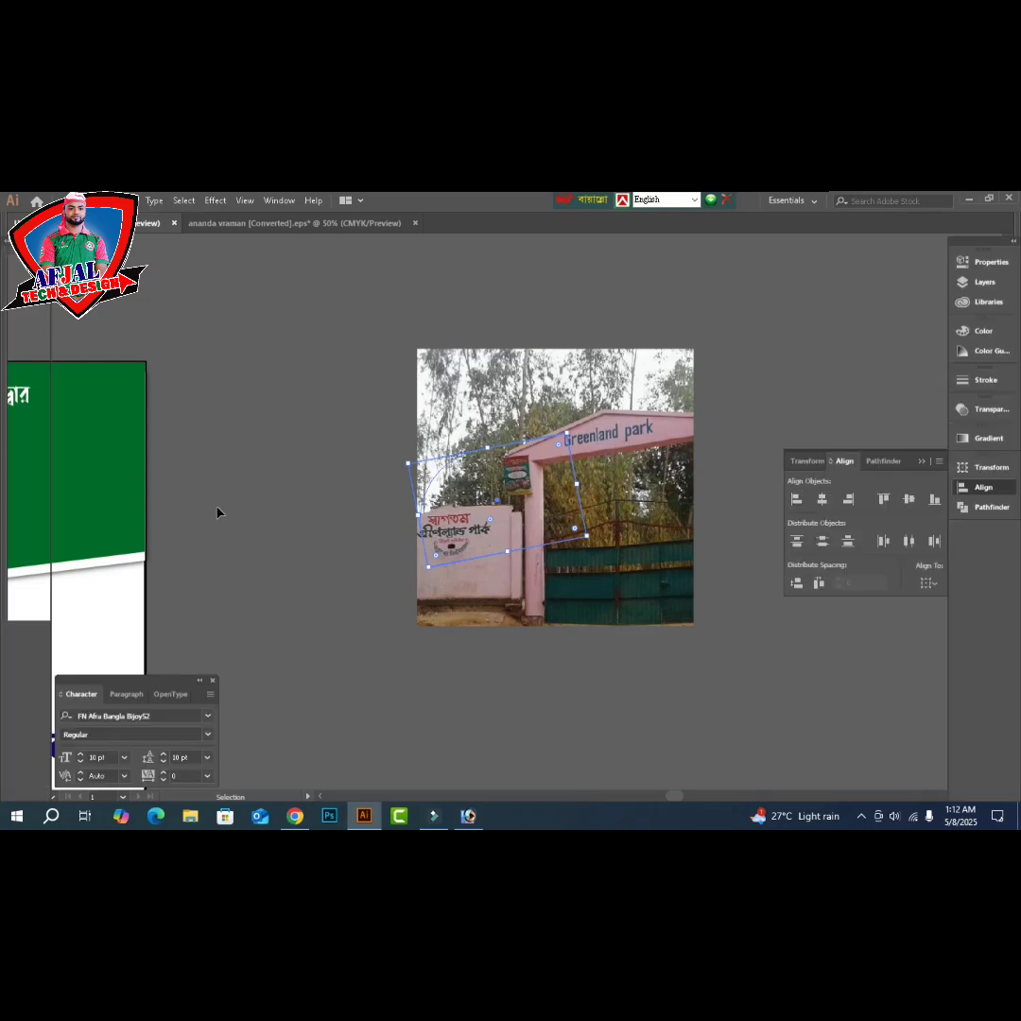
left_click(39, 510)
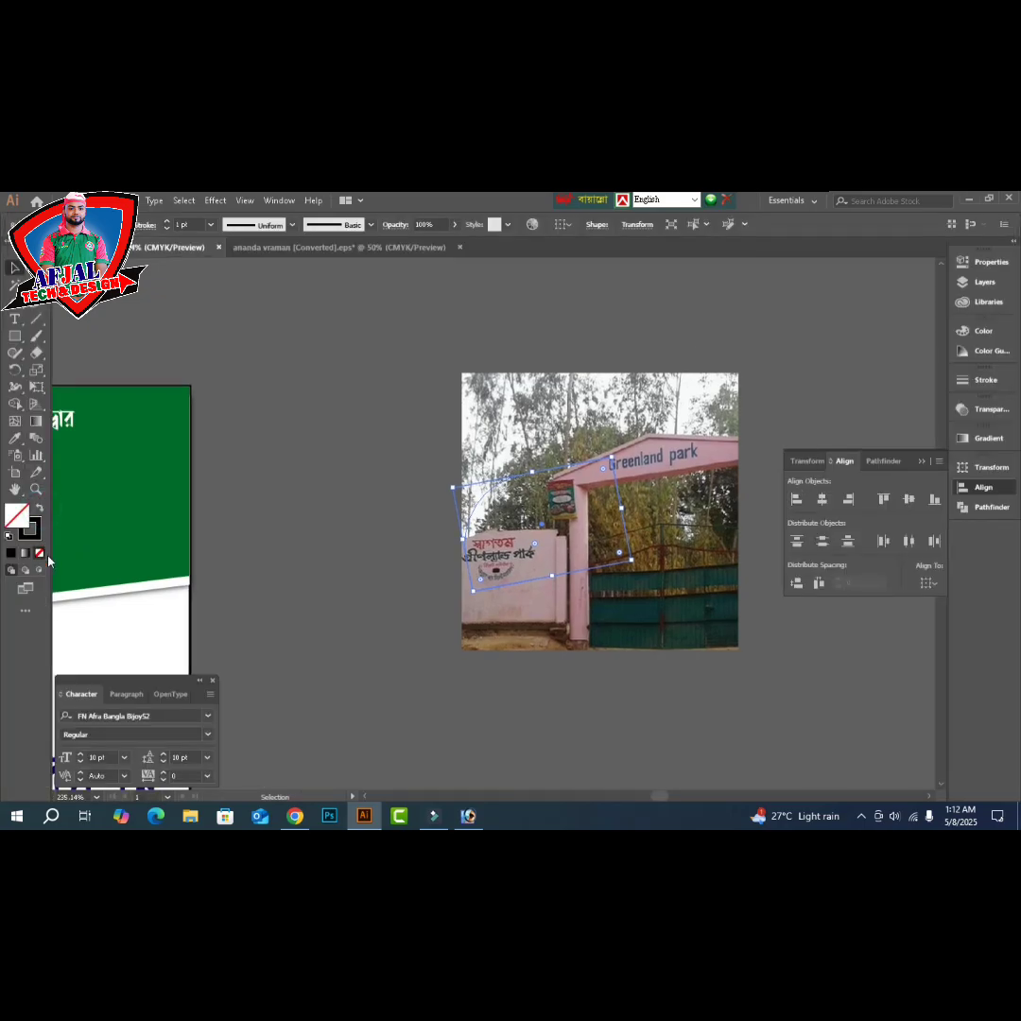
- Resize the gate photo to about 1.11 by 0.99 in so it closely surrounds the outlined shape
left_click(348, 496)
left_click(738, 376)
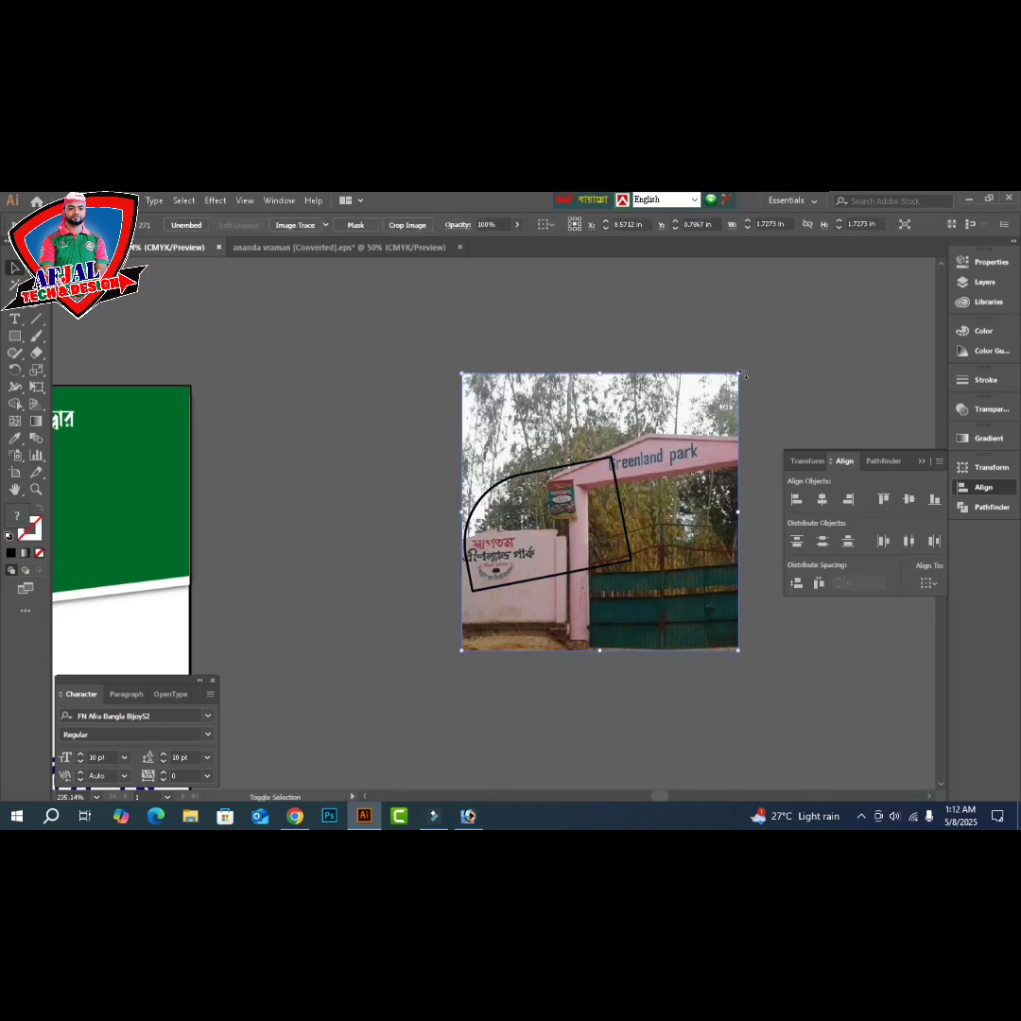
left_click_drag(740, 375, 656, 456)
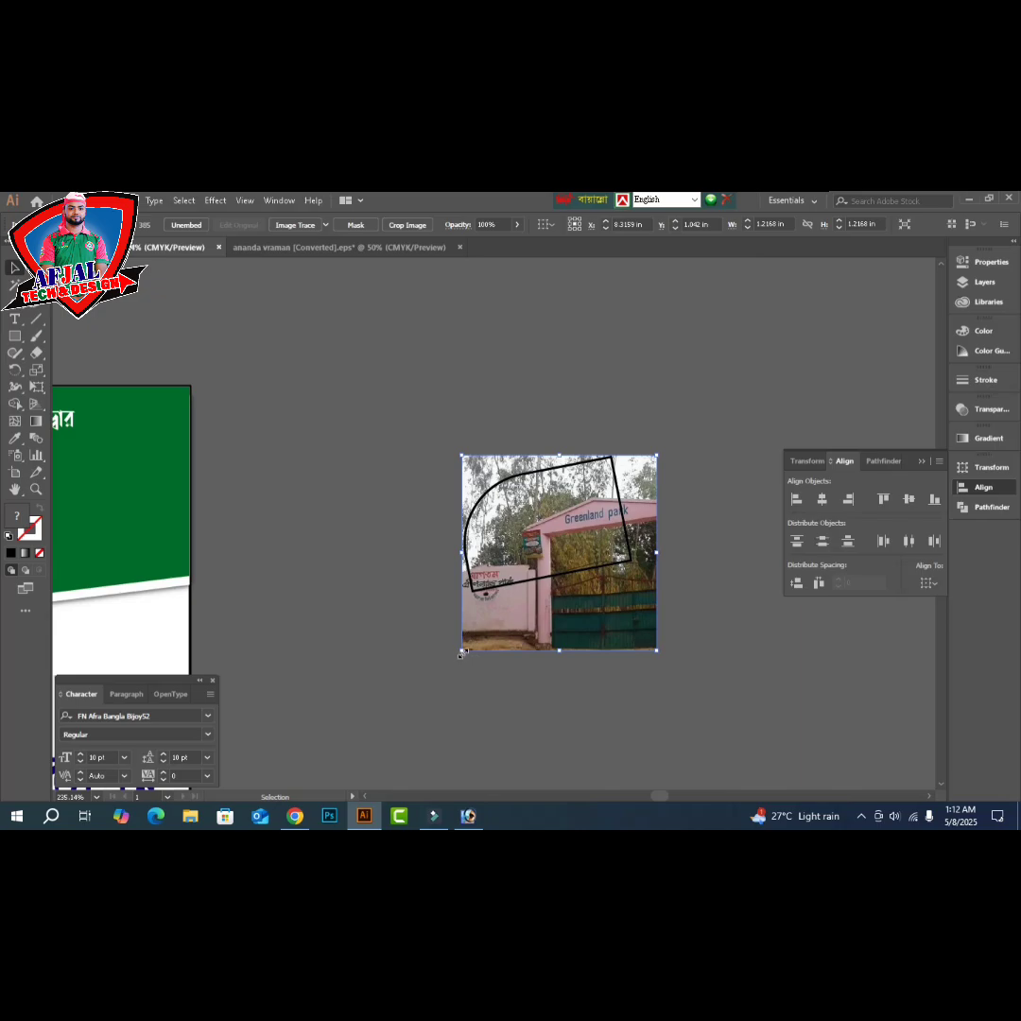
left_click_drag(463, 651, 459, 617)
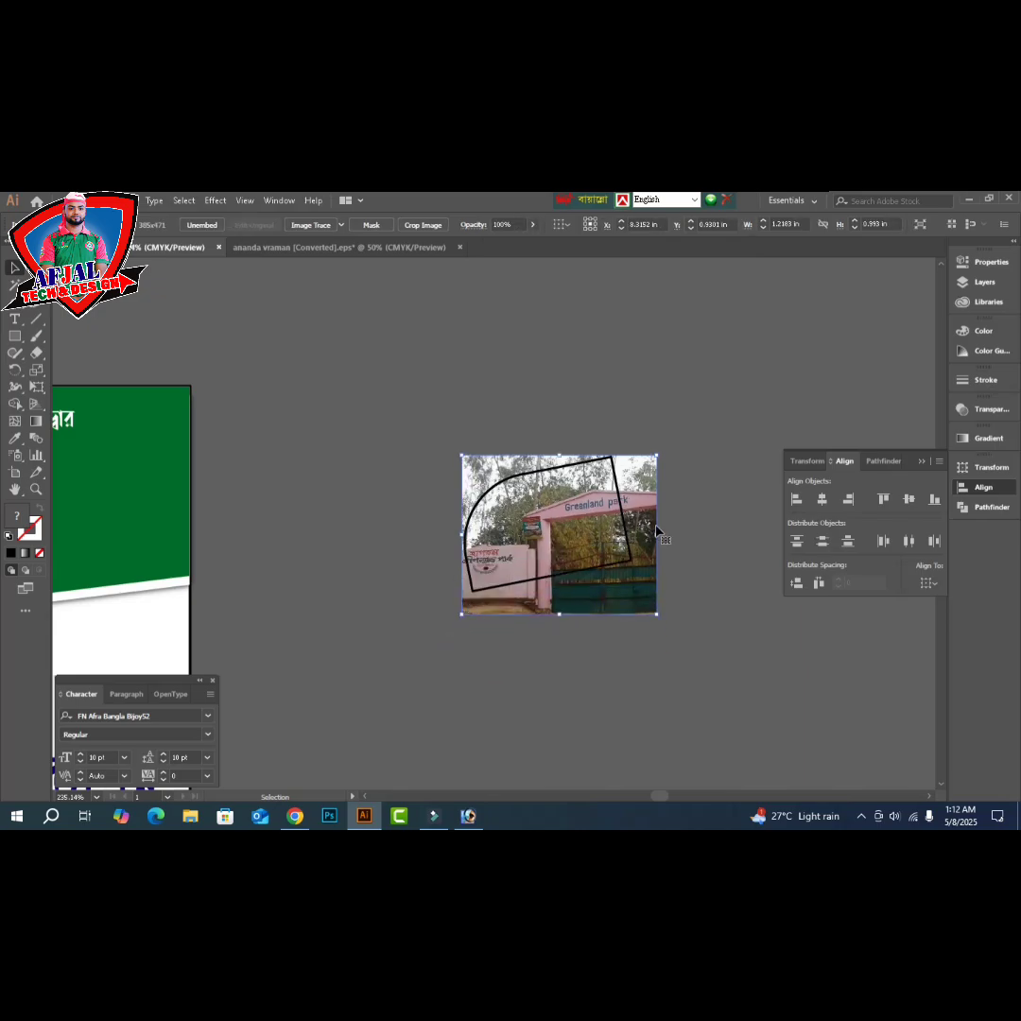
left_click_drag(655, 537, 640, 539)
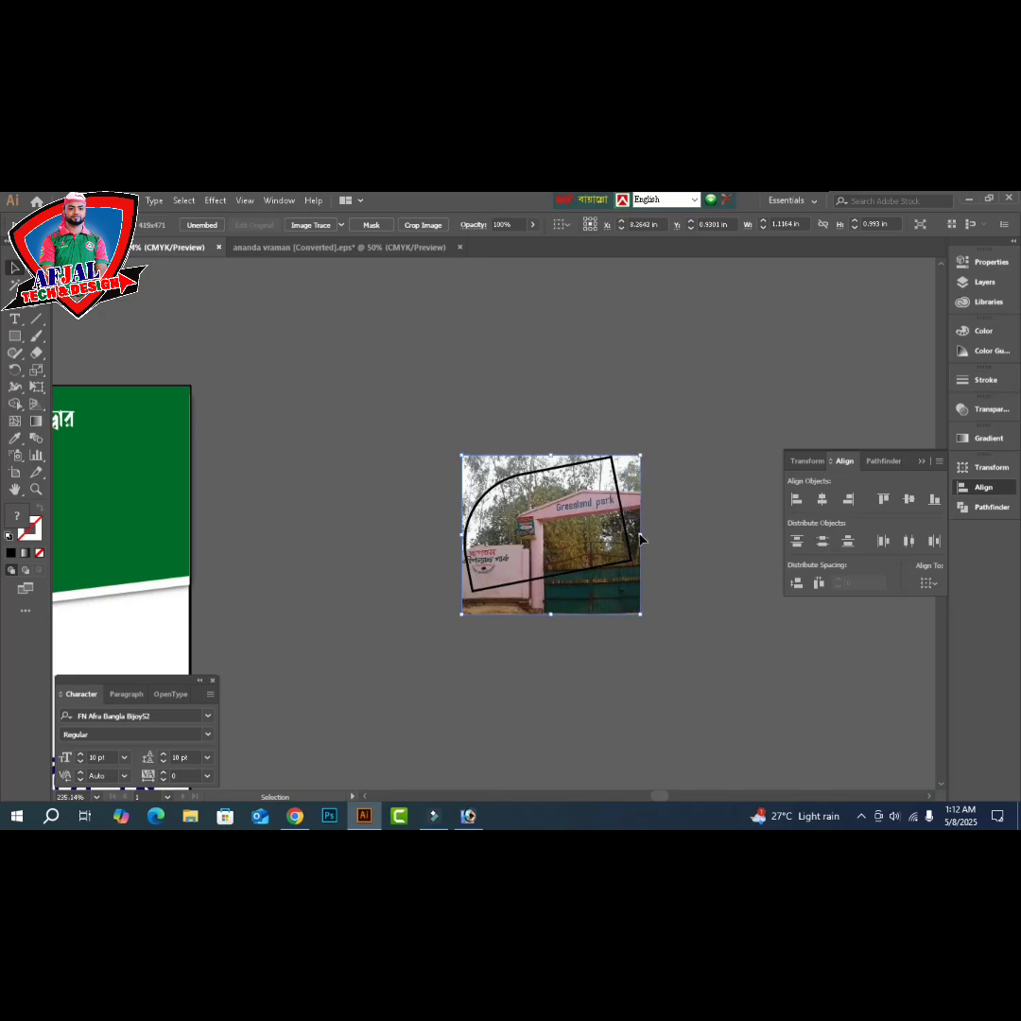
- Make a clipping mask from the outlined shape and the gate photo
left_click(691, 530)
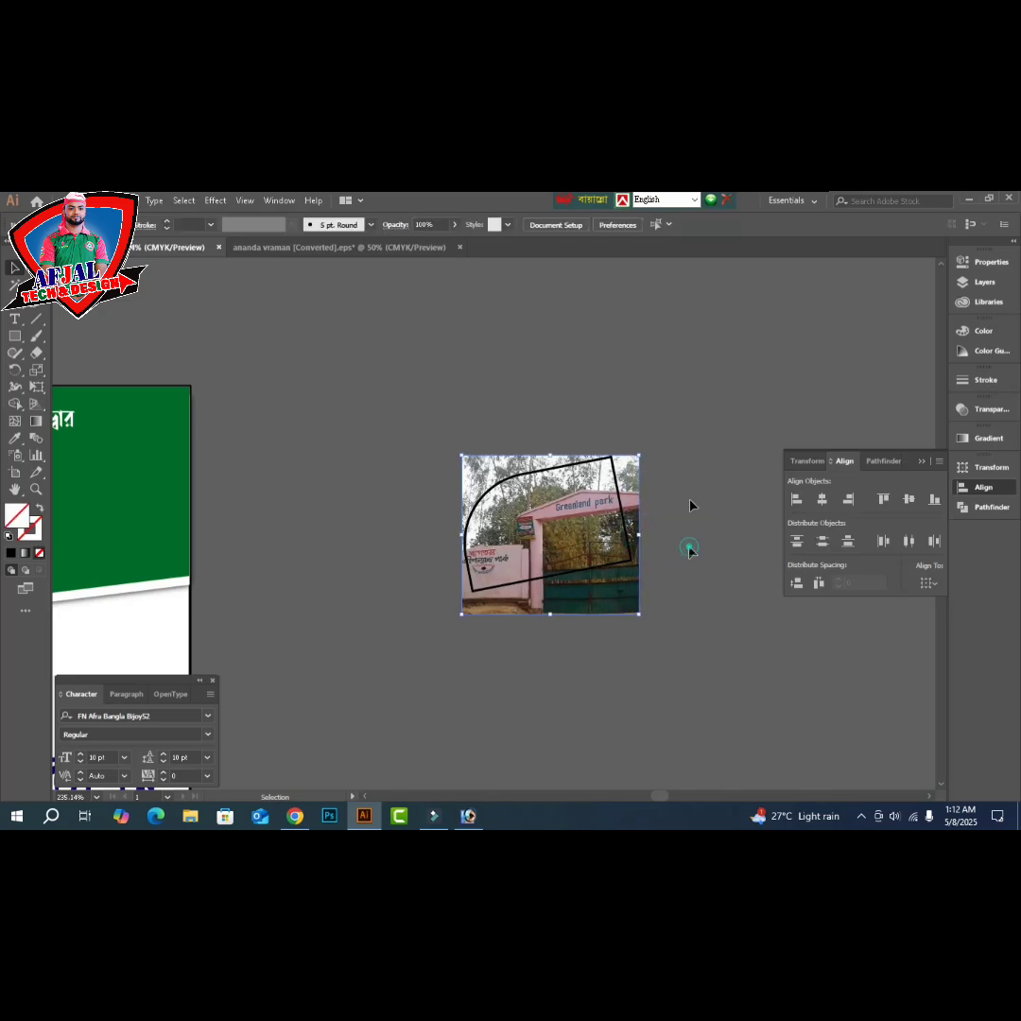
left_click(532, 570)
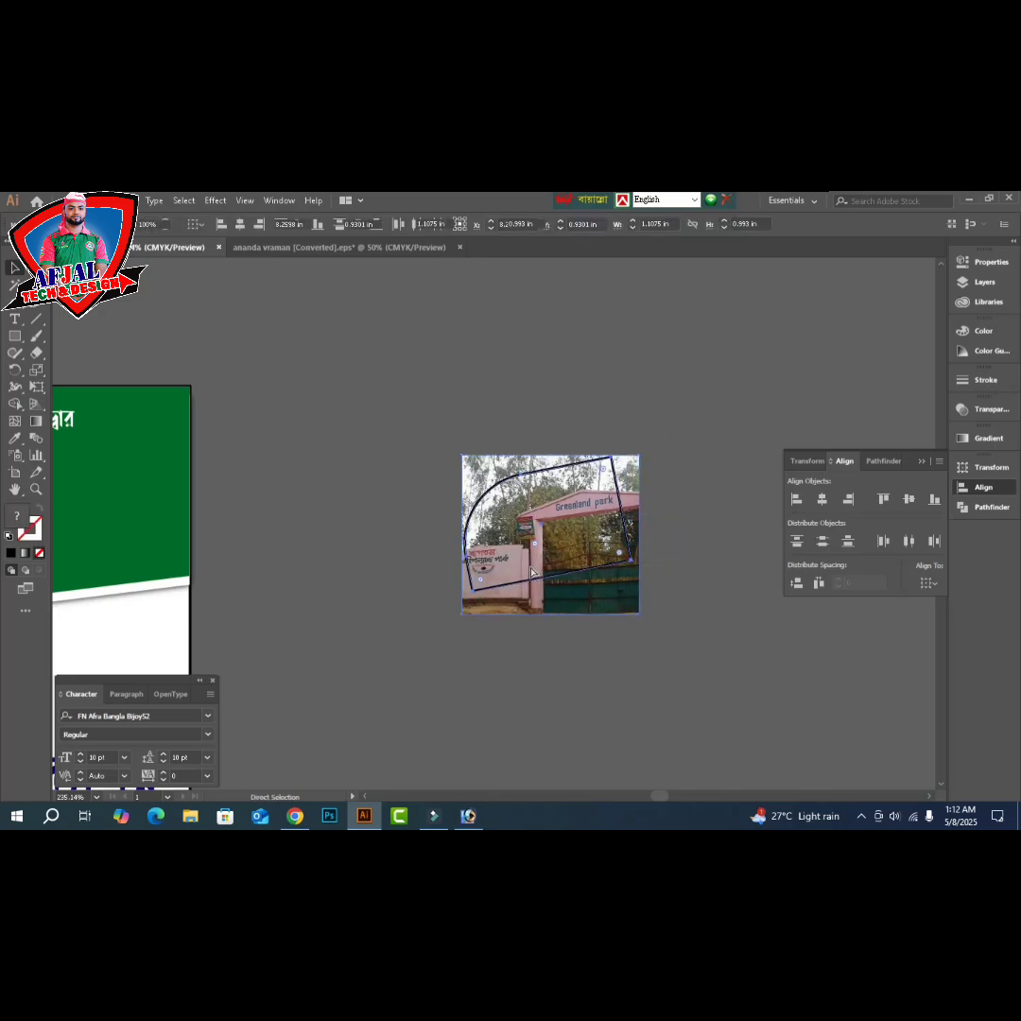
key("ctrl+7")
- Align the clipped gate photo's left and bottom edges with the remaining black shape so it fills the frame
left_click_drag(428, 627, 726, 622)
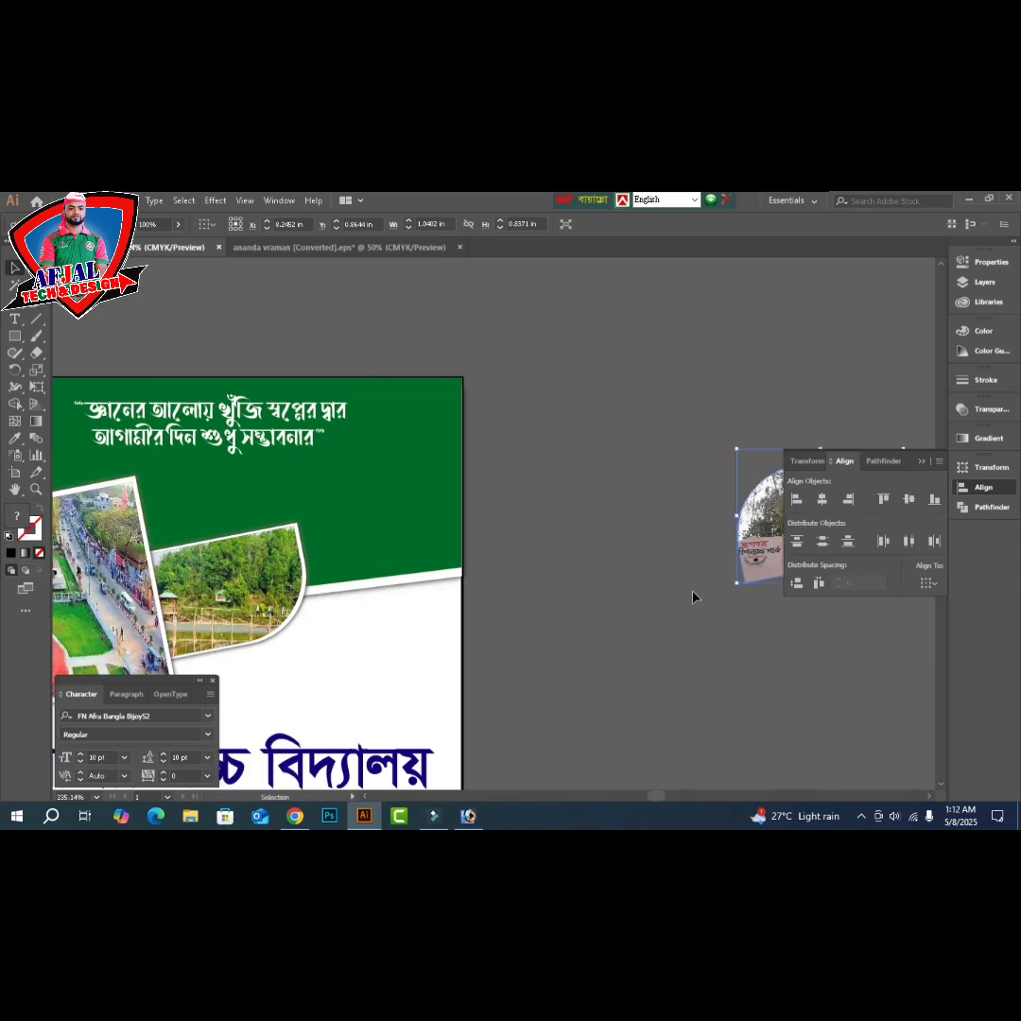
key("Tab")
left_click_drag(645, 590, 888, 575)
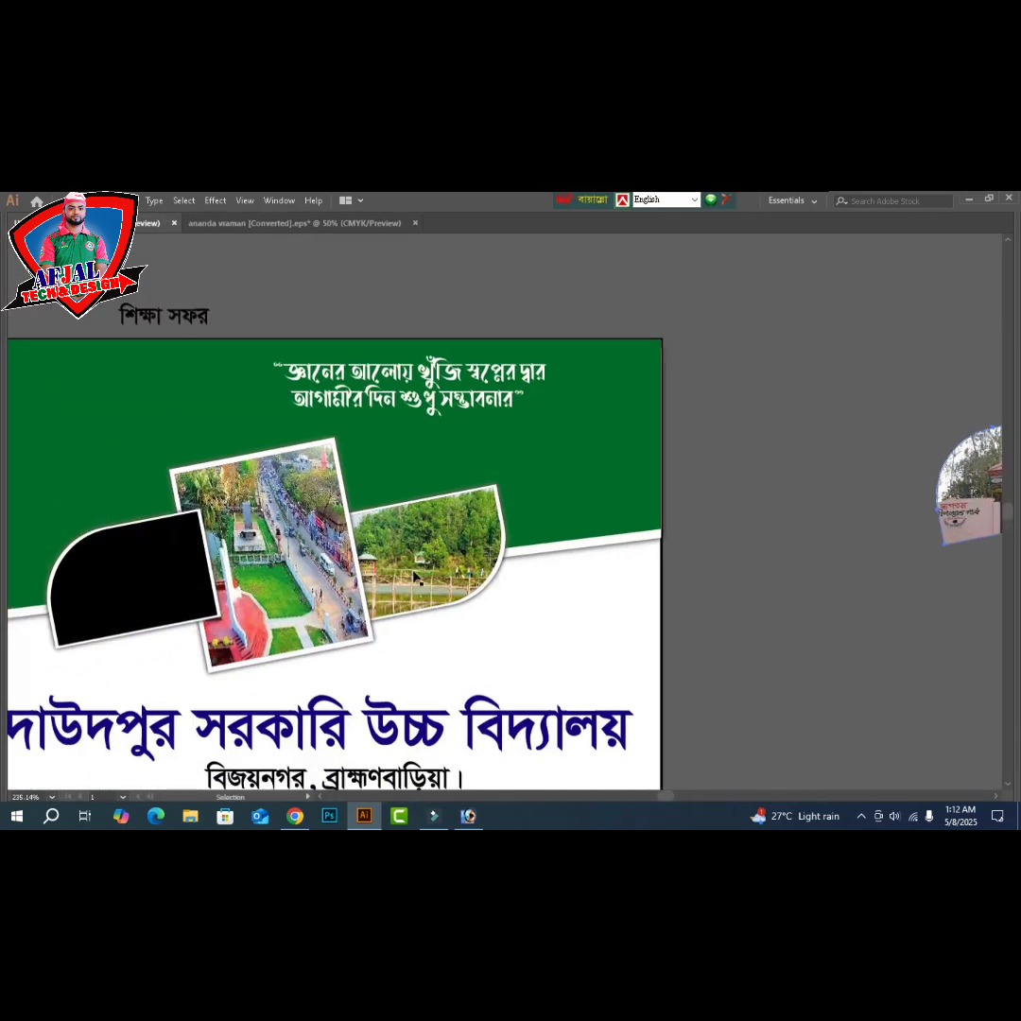
left_click(118, 598)
key("Tab")
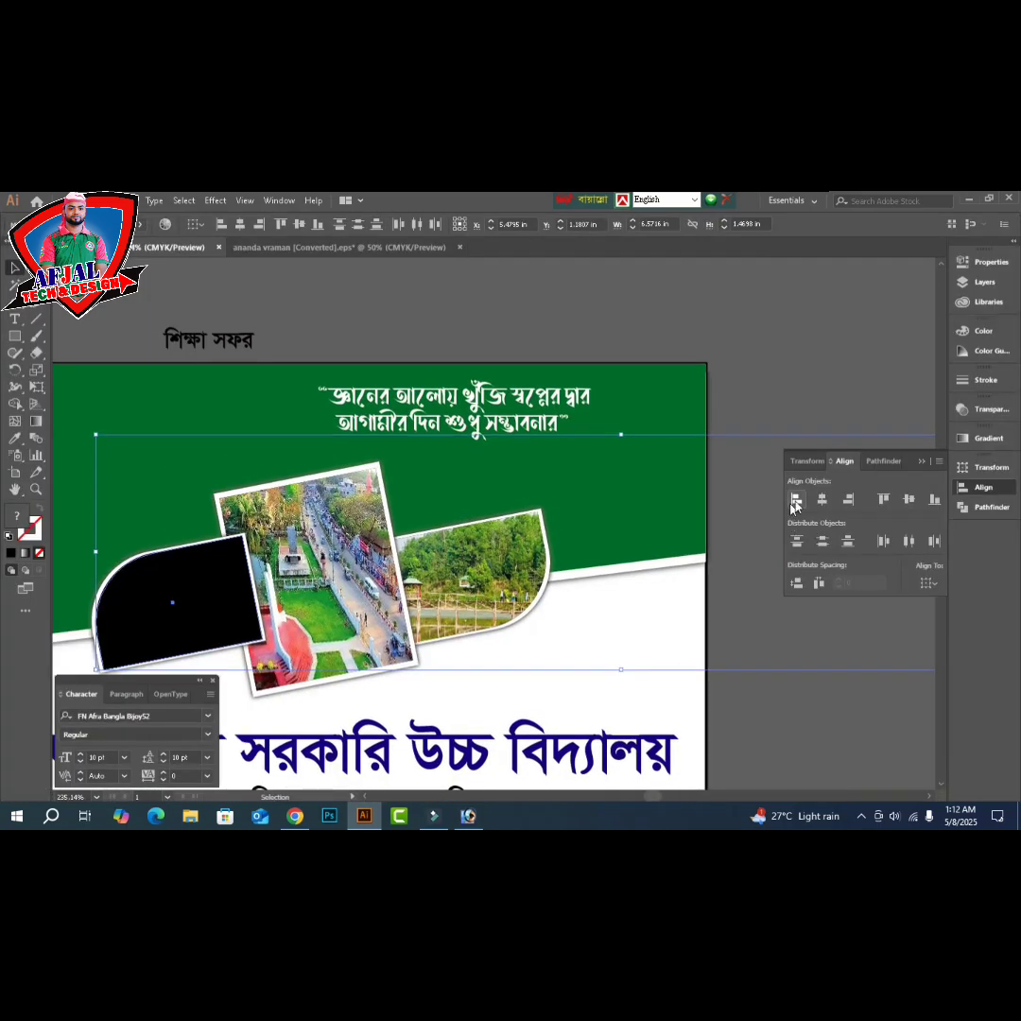
left_click(796, 499)
left_click(934, 499)
key("Tab")
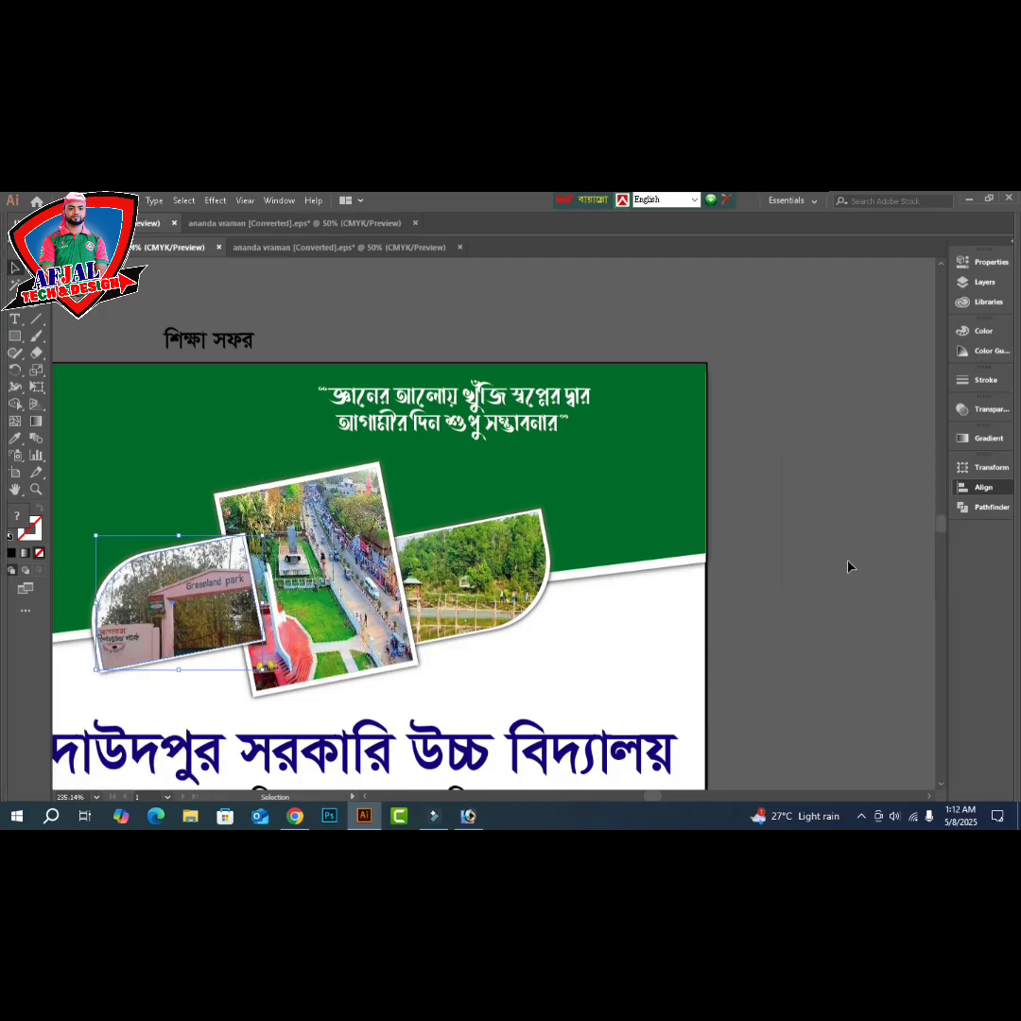
left_click(832, 607)
left_click_drag(713, 628, 791, 584)
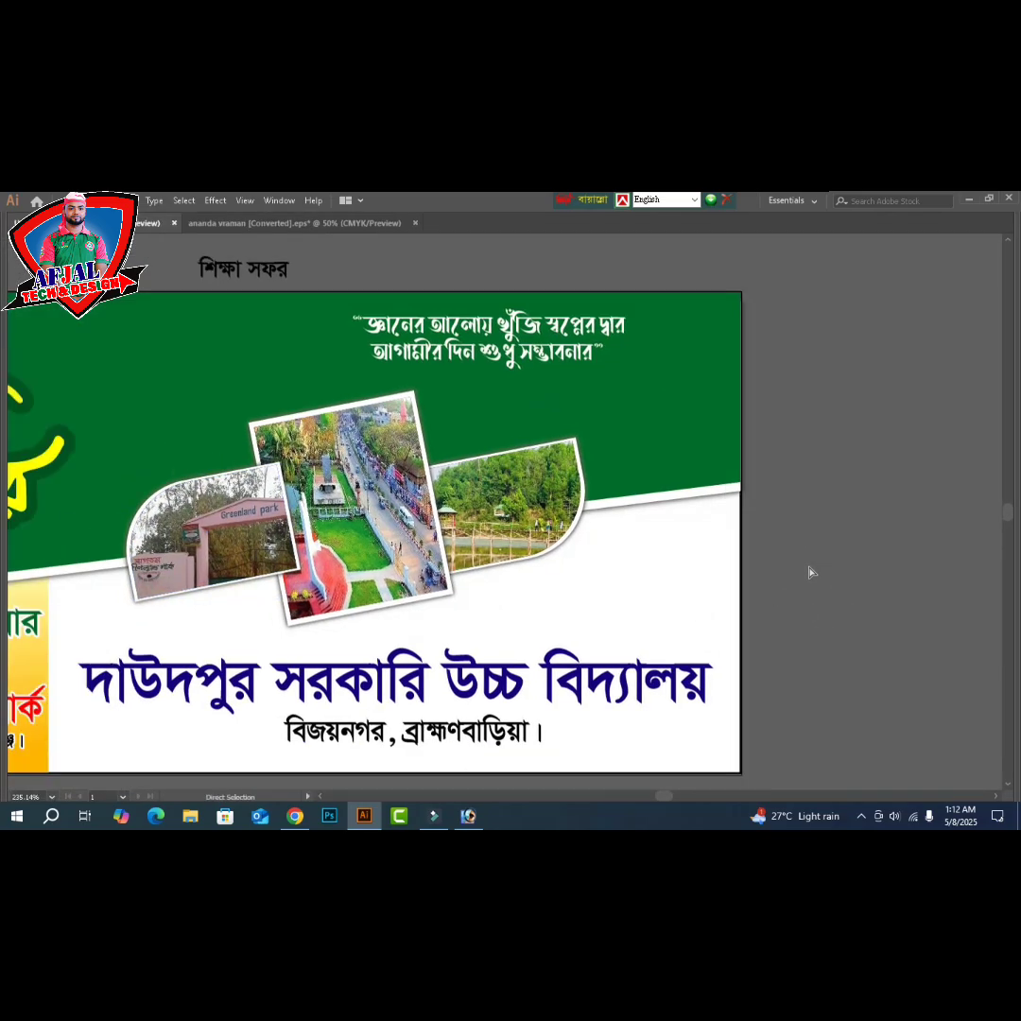
- Enlarge the three framed photos together from their centre, keeping their proportions and staying above the school name
key("ctrl+0")
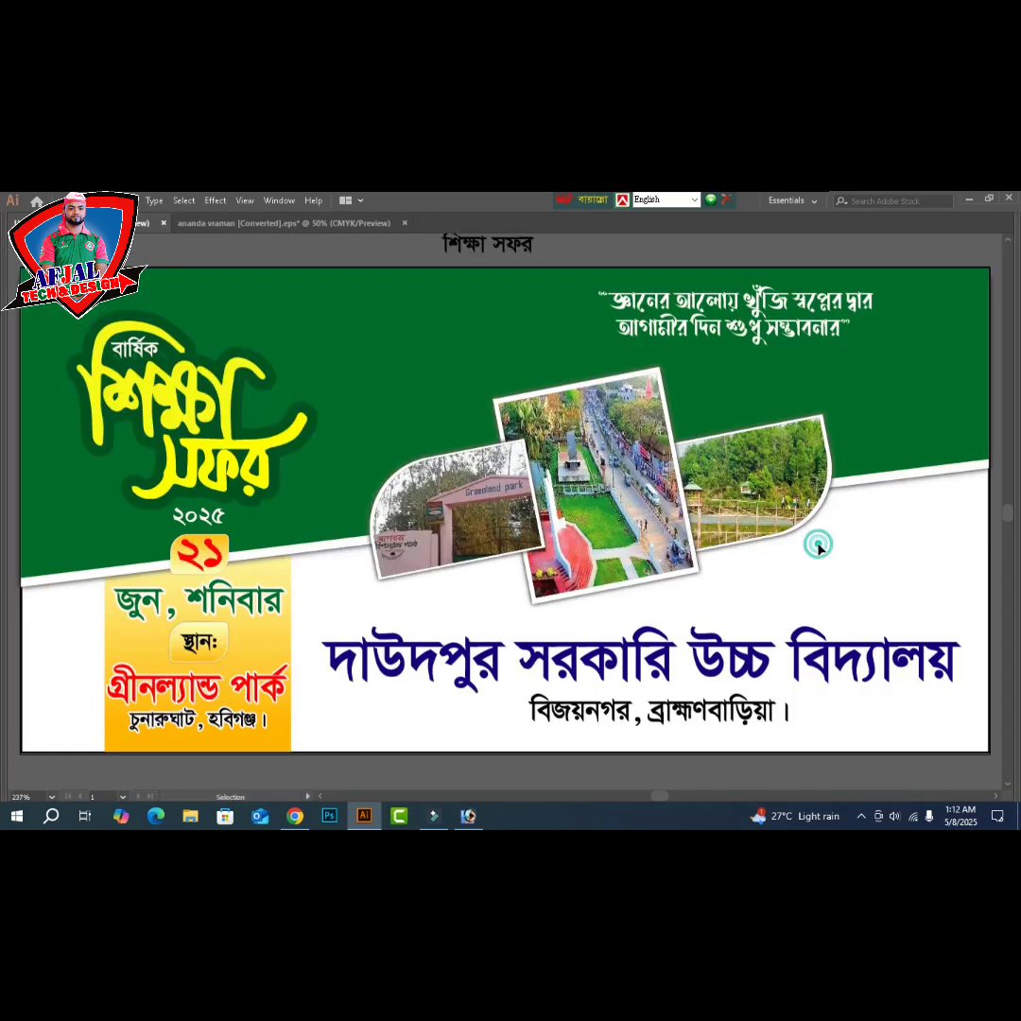
left_click_drag(848, 574, 526, 543)
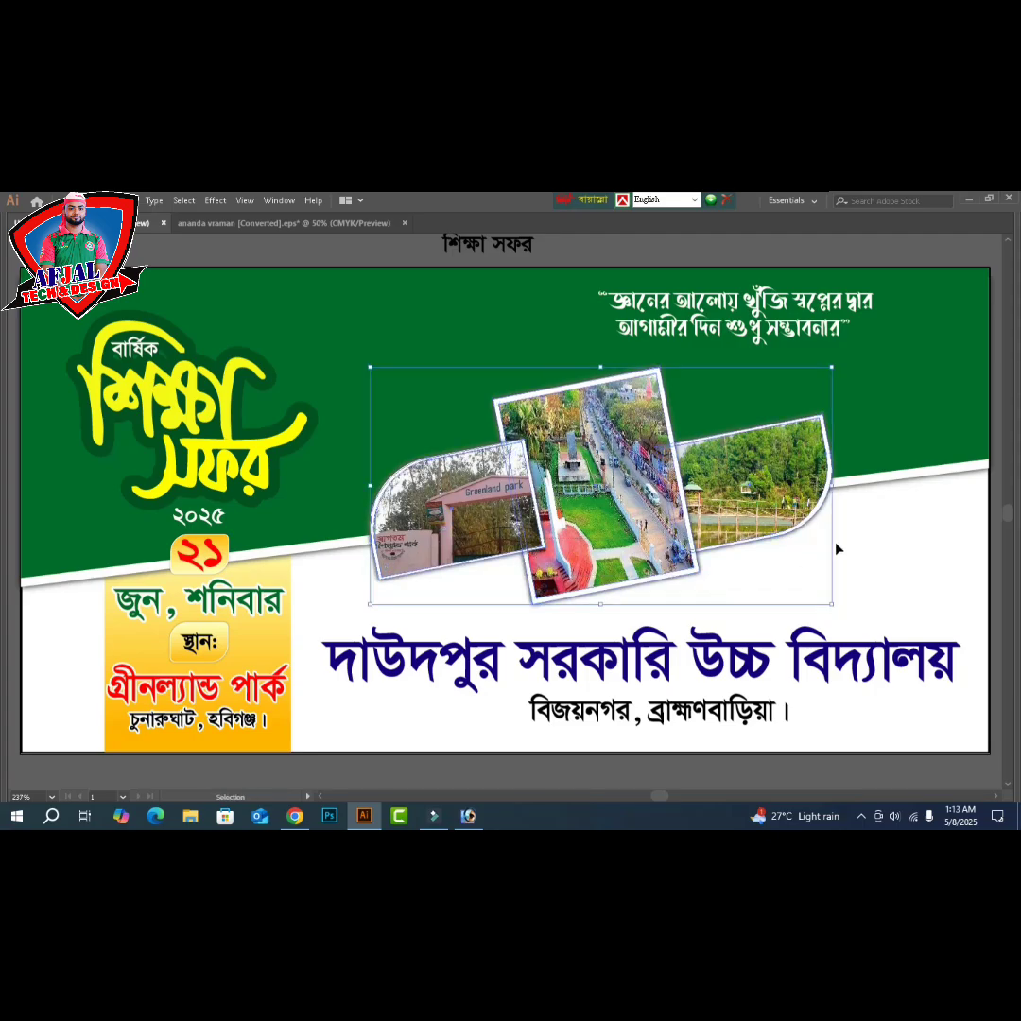
left_click_drag(836, 491, 868, 480)
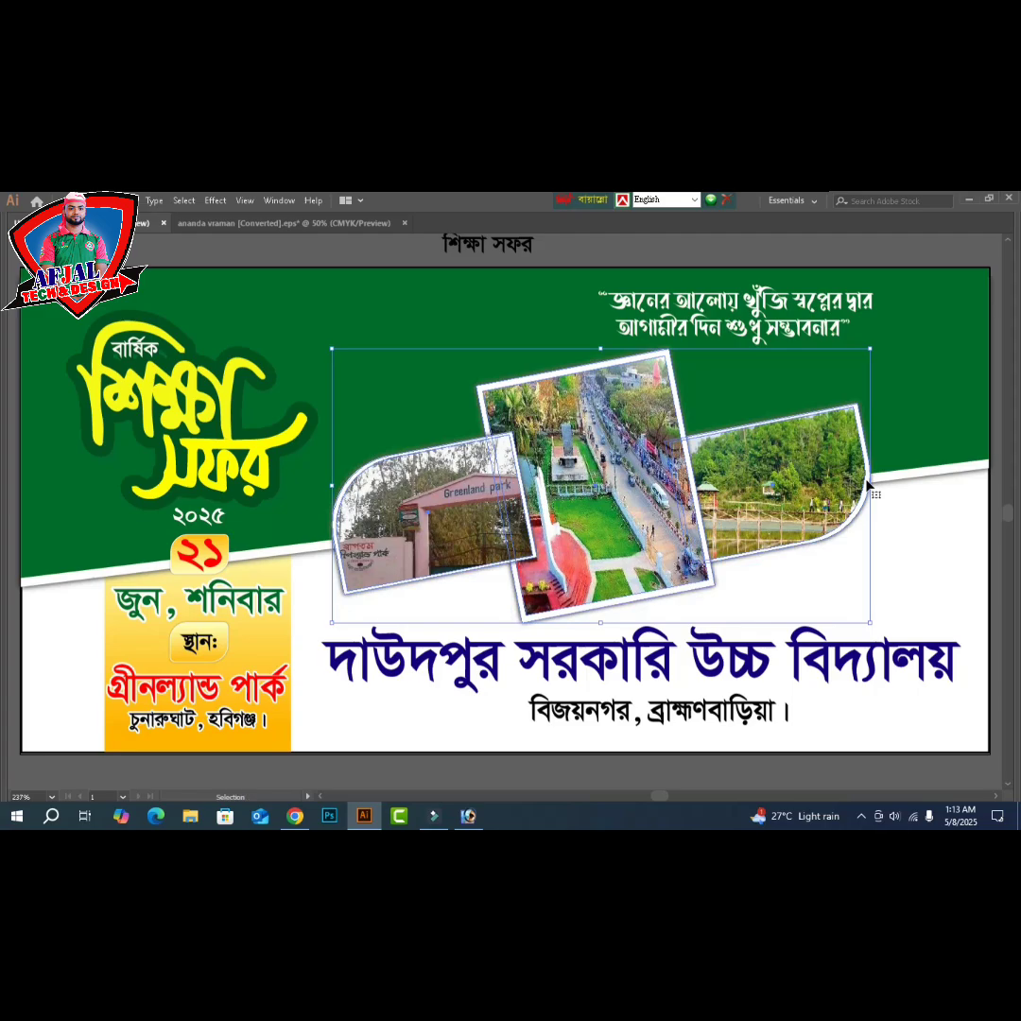
left_click(924, 556)
- Delete the stray black শিক্ষা সফর text above the artboard
key("ctrl+minus")
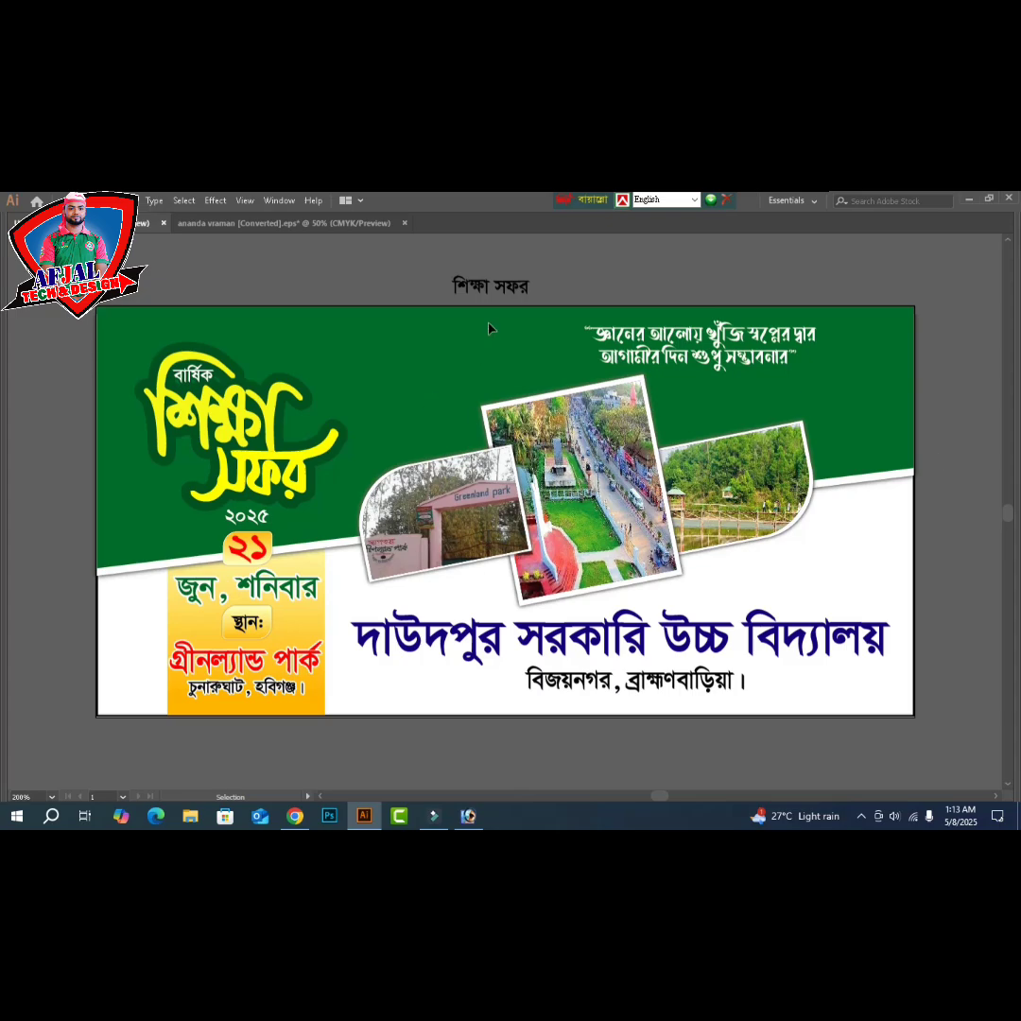
left_click(521, 288)
key("Delete")
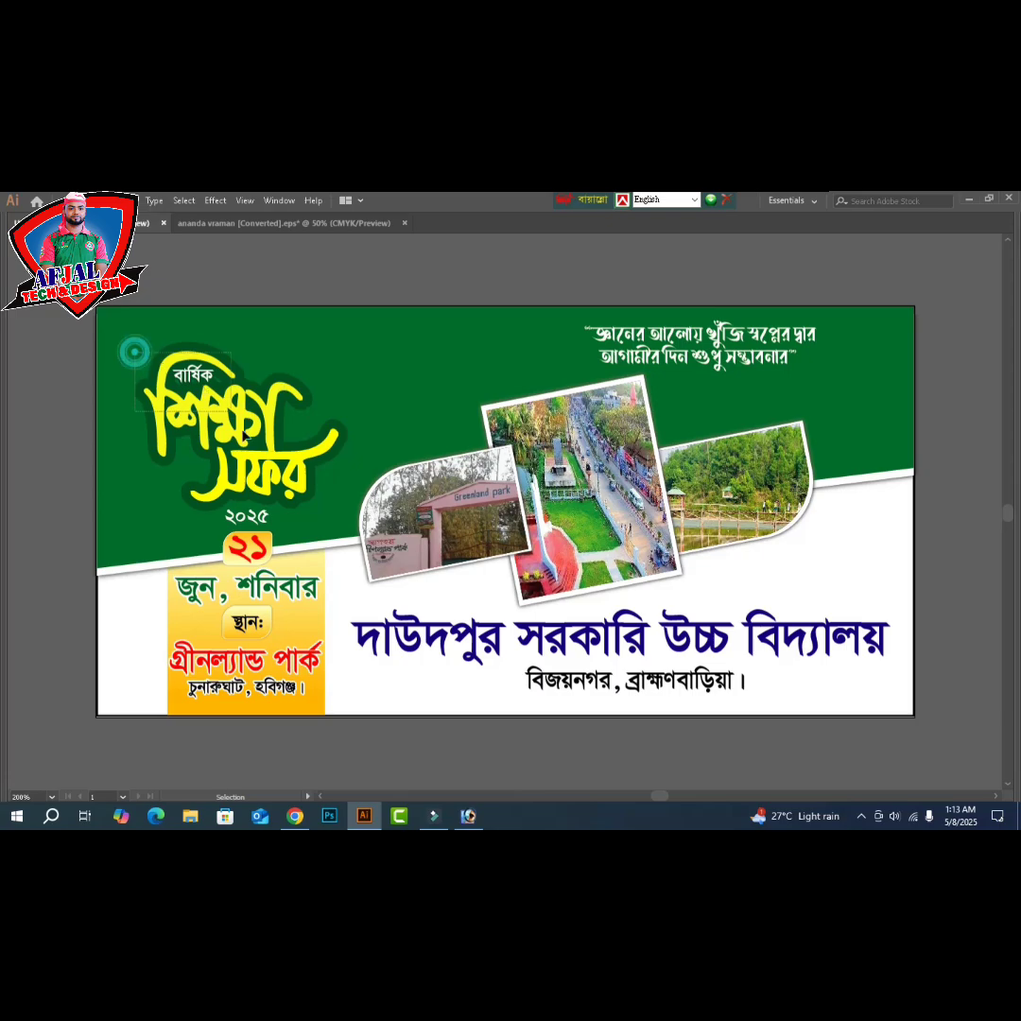
left_click_drag(136, 352, 303, 524)
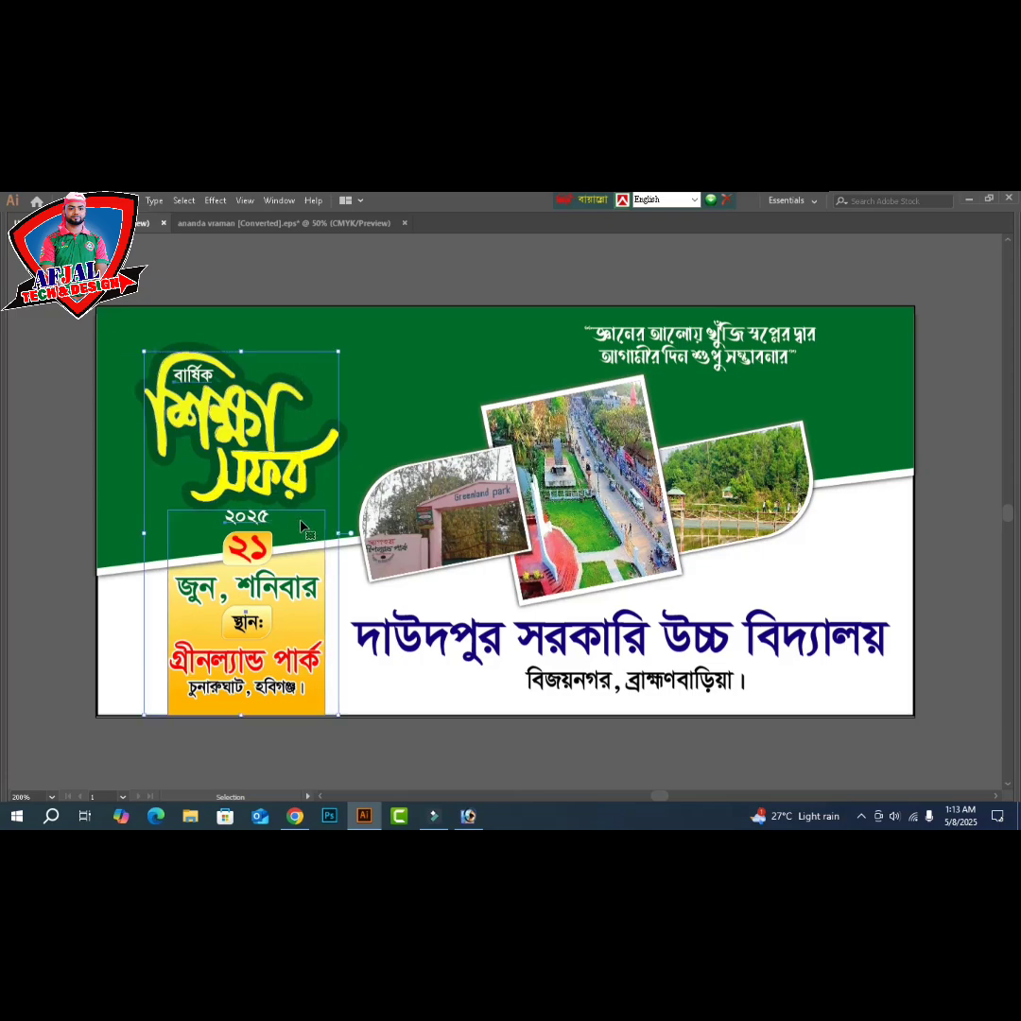
left_click(365, 453)
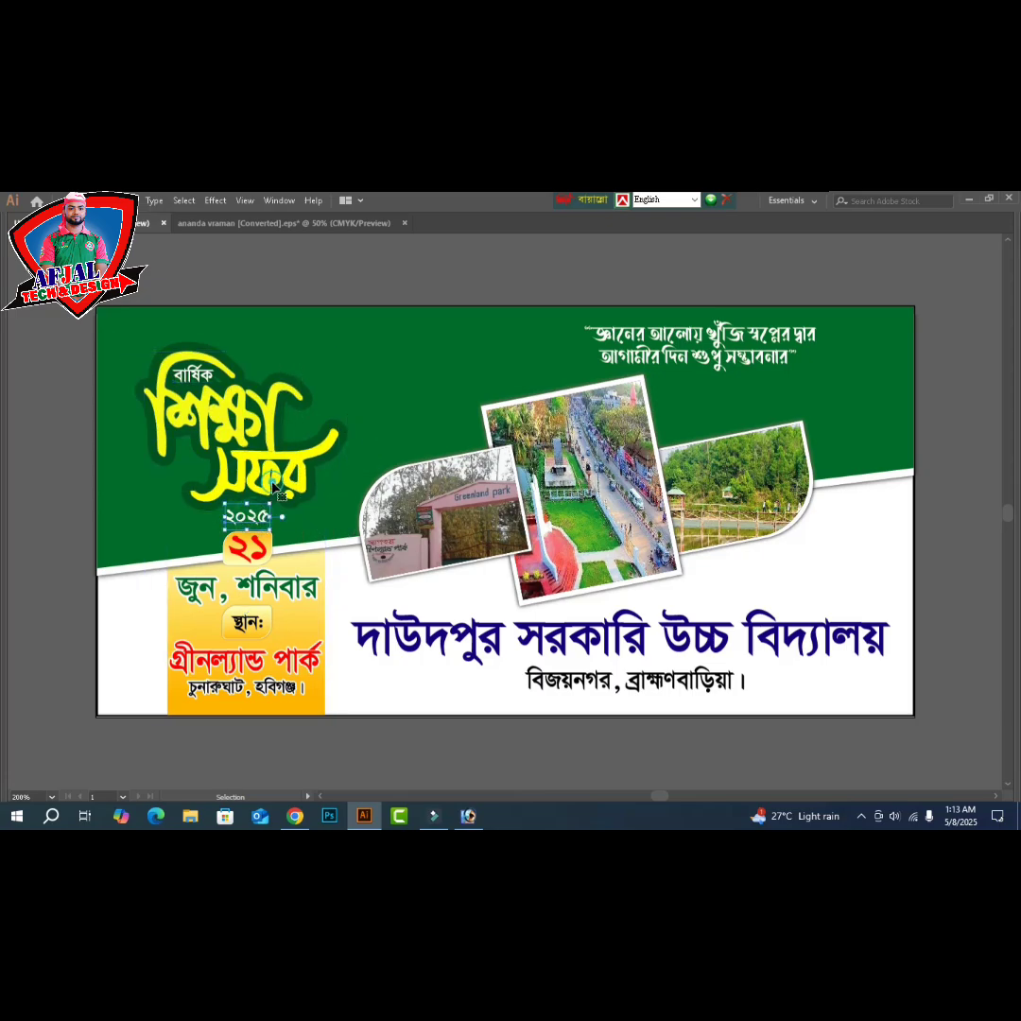
left_click(276, 492)
left_click(420, 401)
key("a")
left_click(194, 421)
key("Delete")
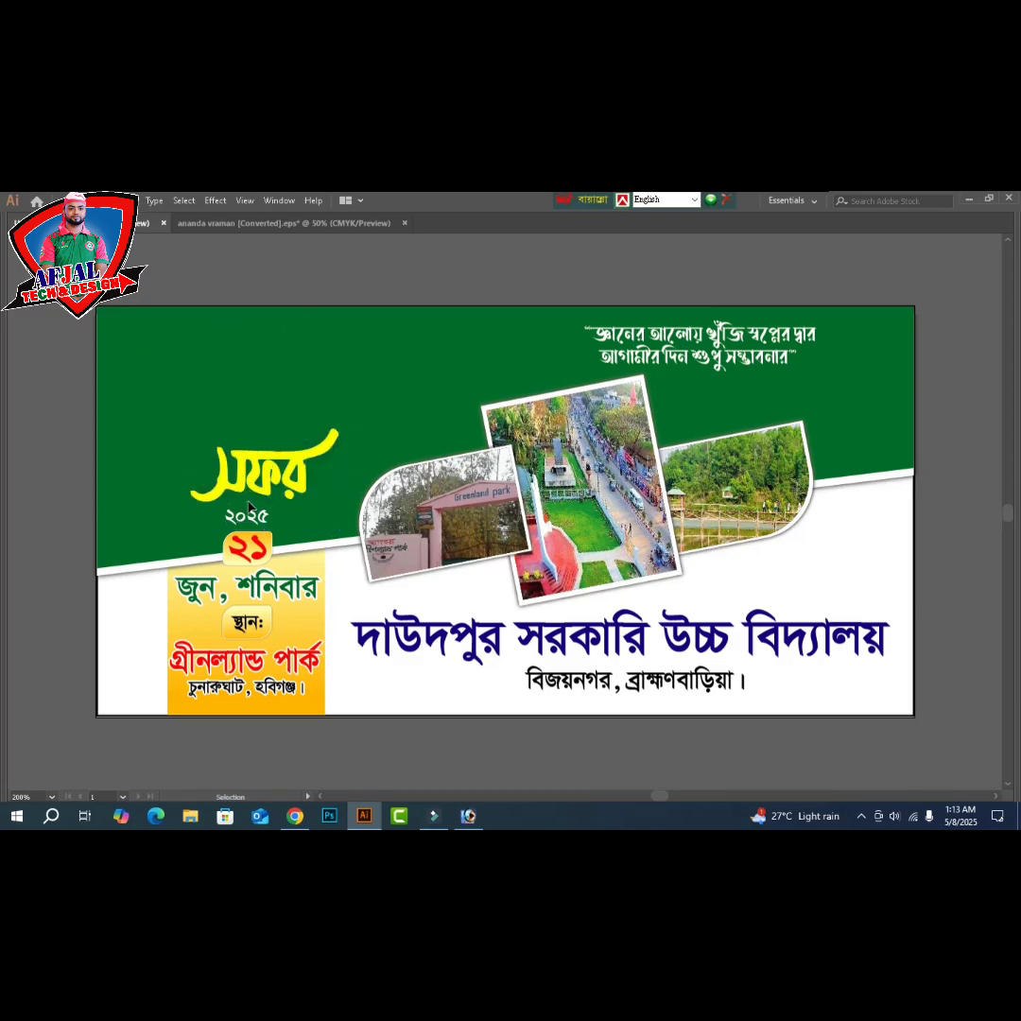
key("v")
left_click(262, 505)
key("a")
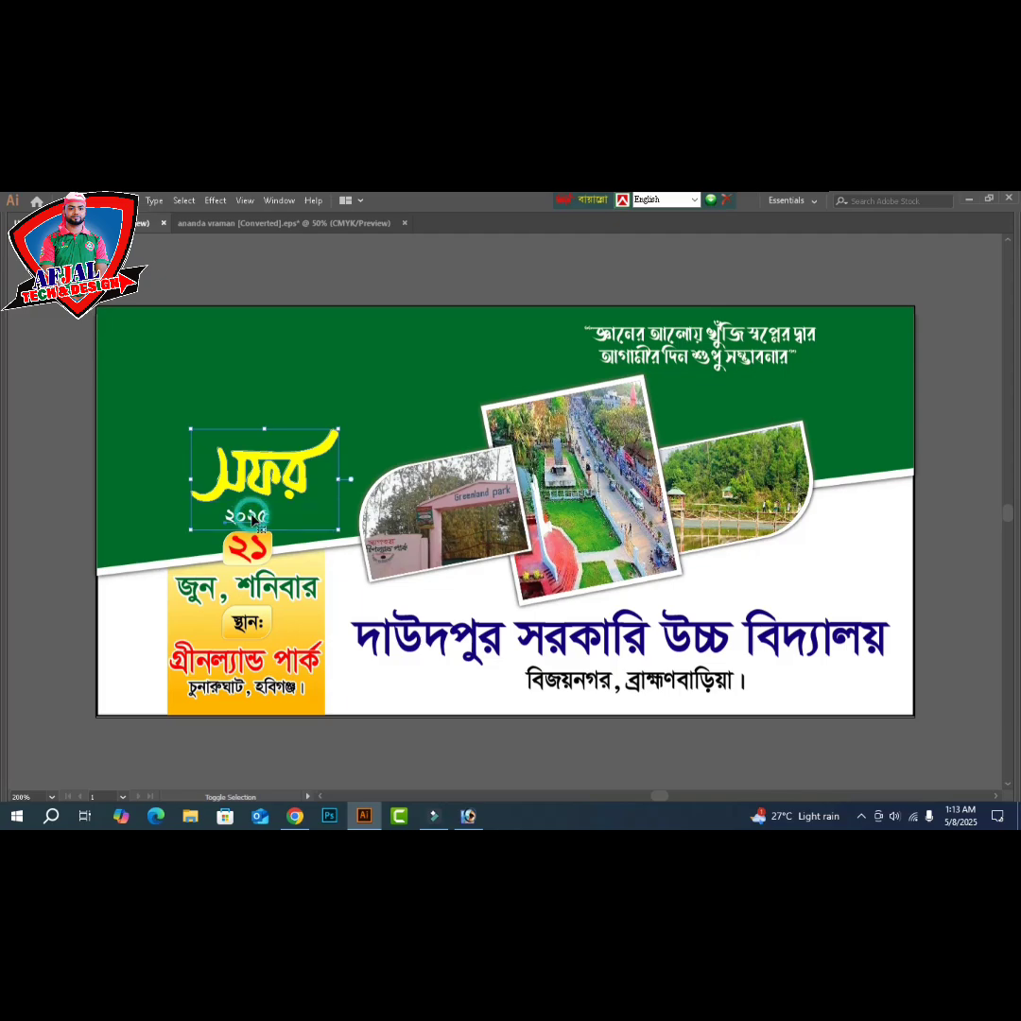
key("Delete")
key("ctrl+z")
key("ctrl+z")
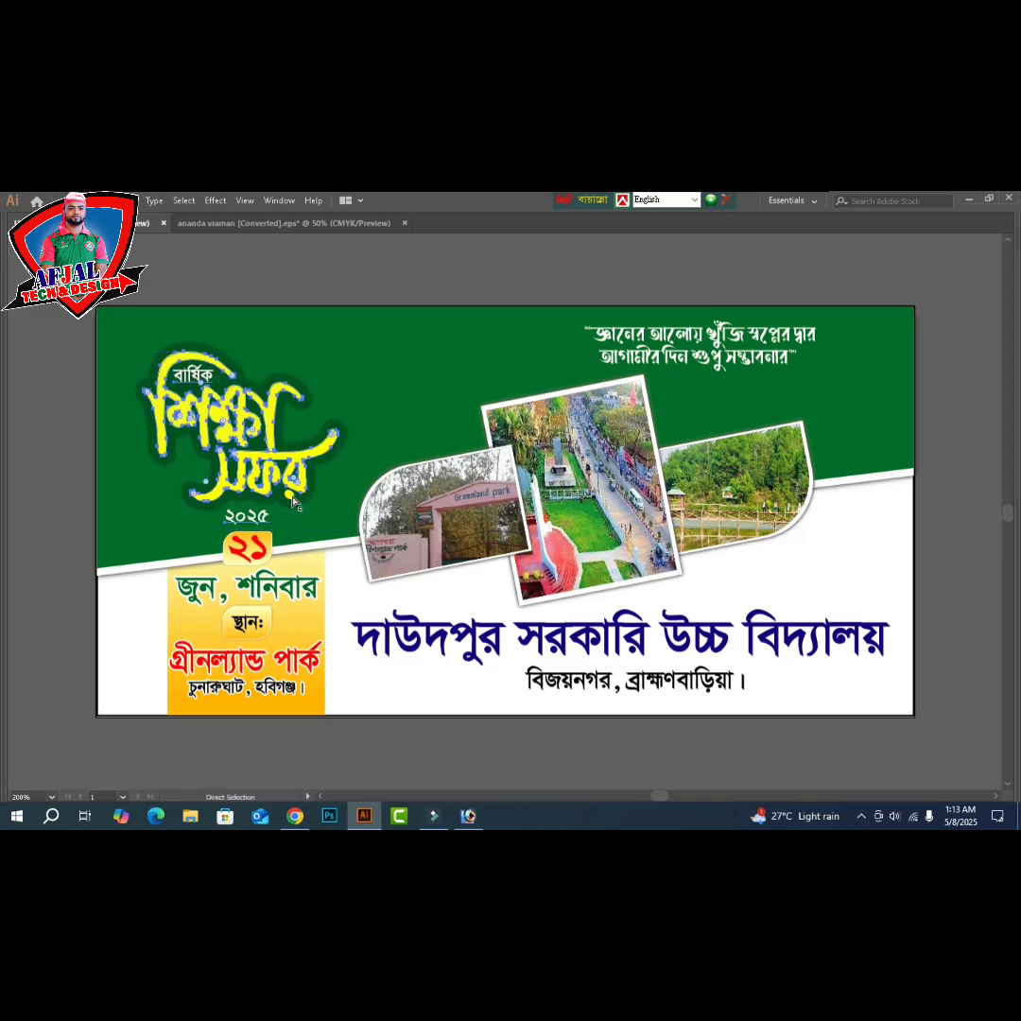
key("Delete")
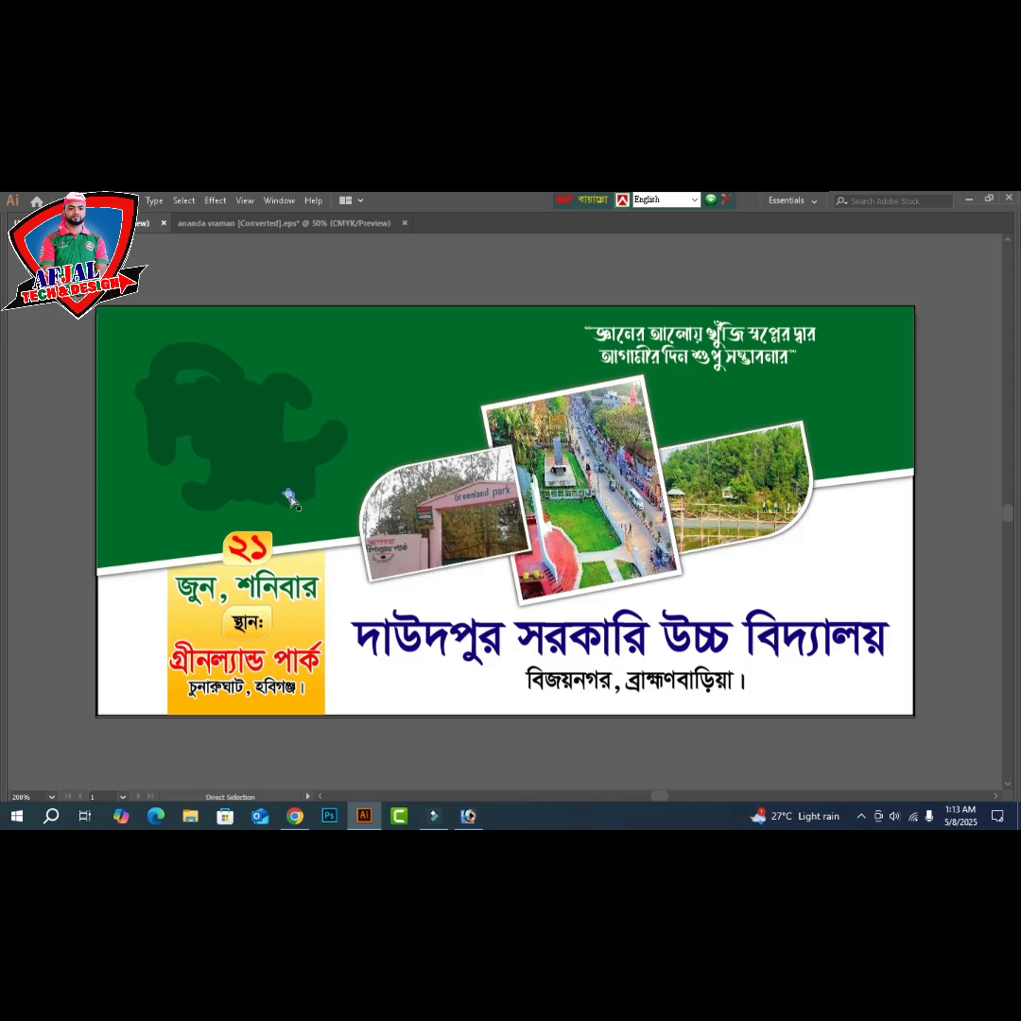
left_click(291, 499)
key("Delete")
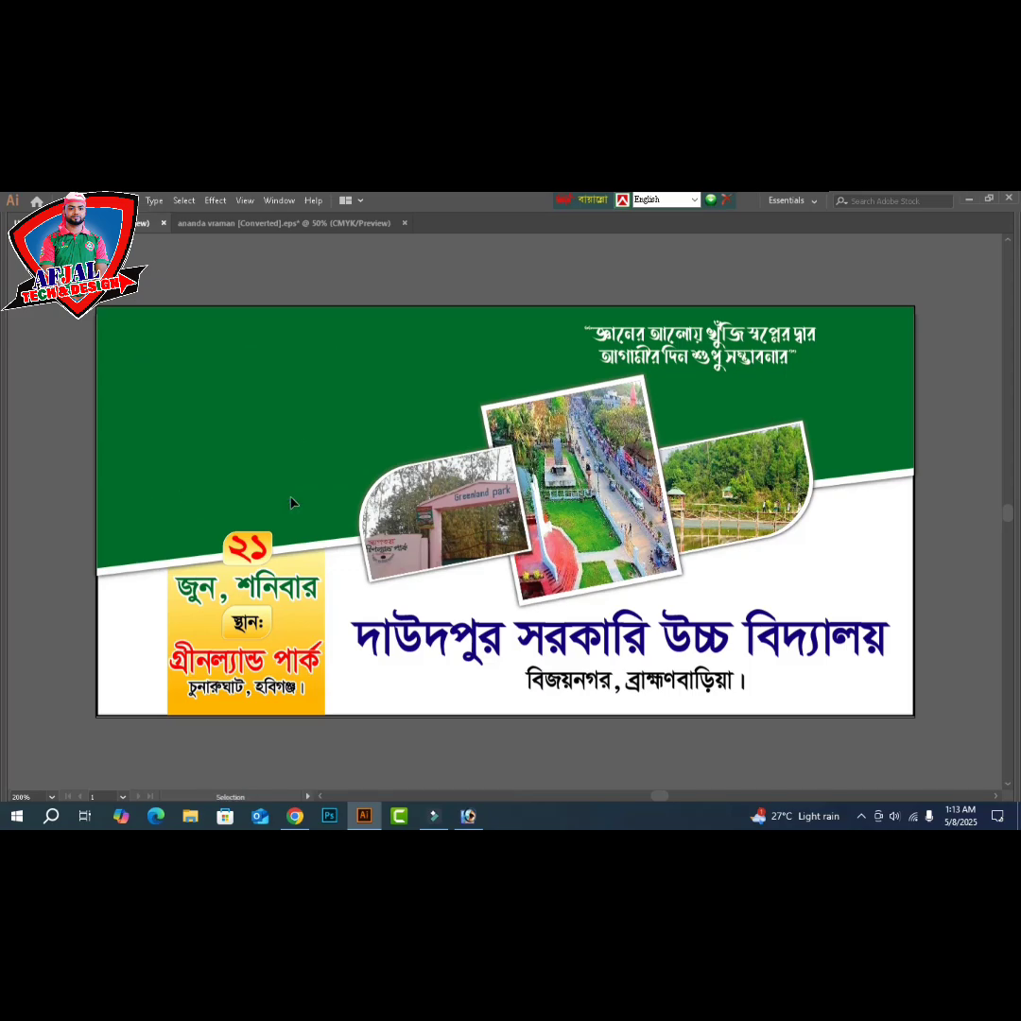
key("alt")
key("ctrl+z")
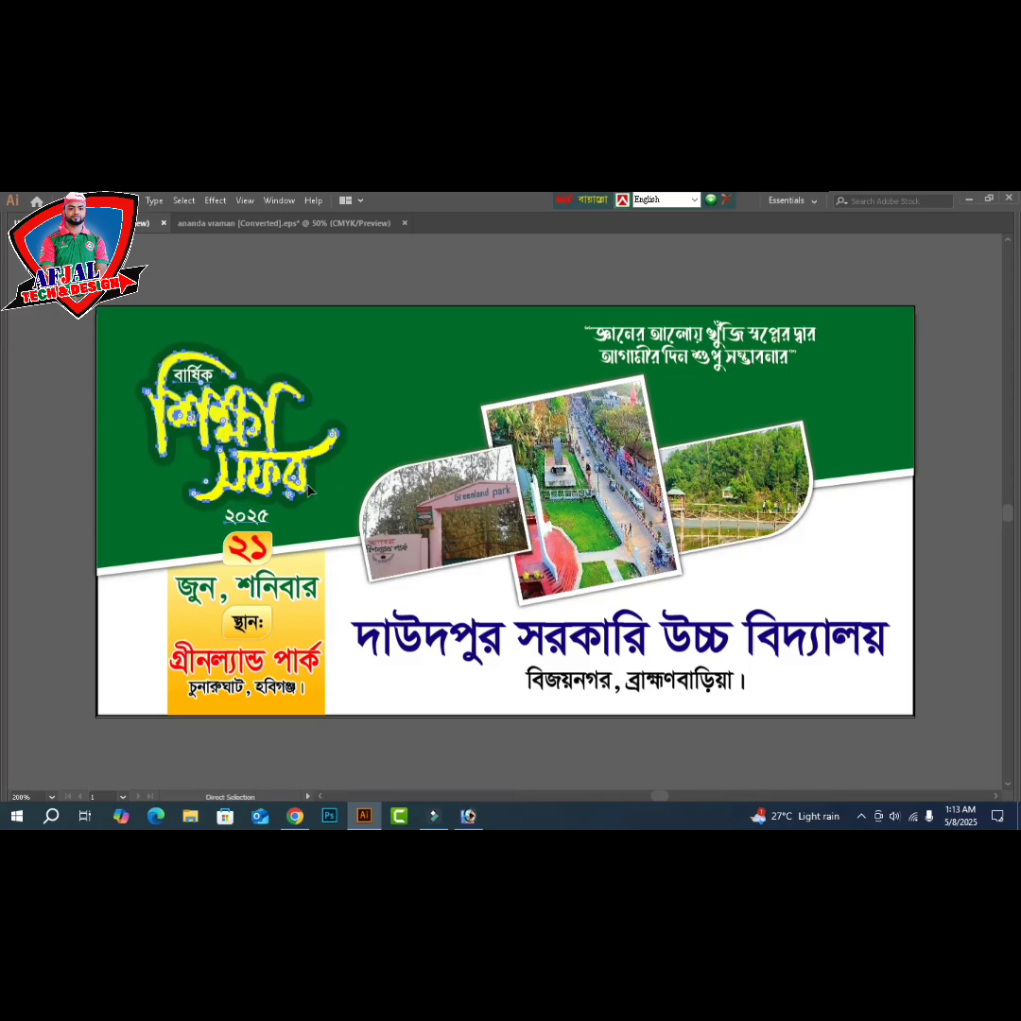
- Move the selected yellow শিক্ষা সফর title with বার্ষিক and ২০২৫ slightly up and enlarge it proportionally
key("Up")
key("Up")
key("Up")
key("Up")
key("Up")
key("Up")
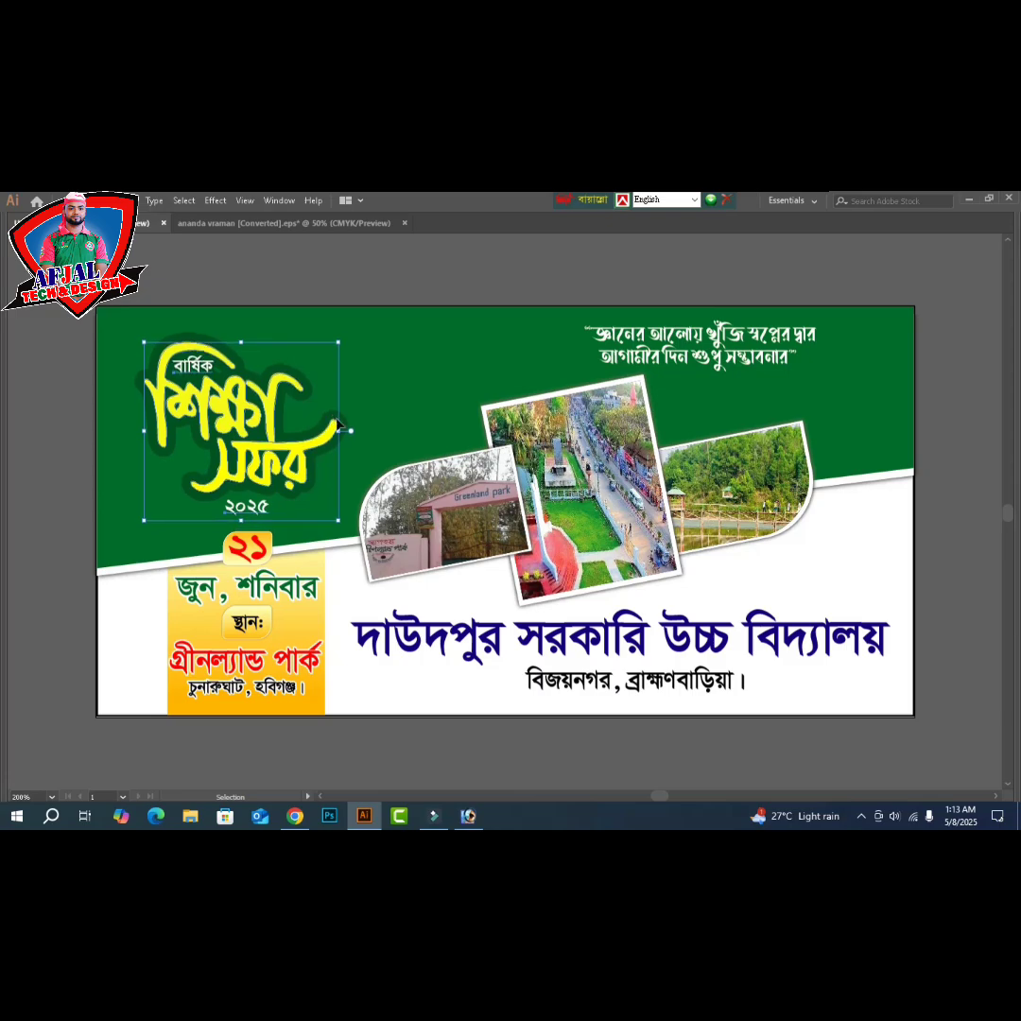
left_click_drag(340, 429, 365, 433)
key("Up")
key("Up")
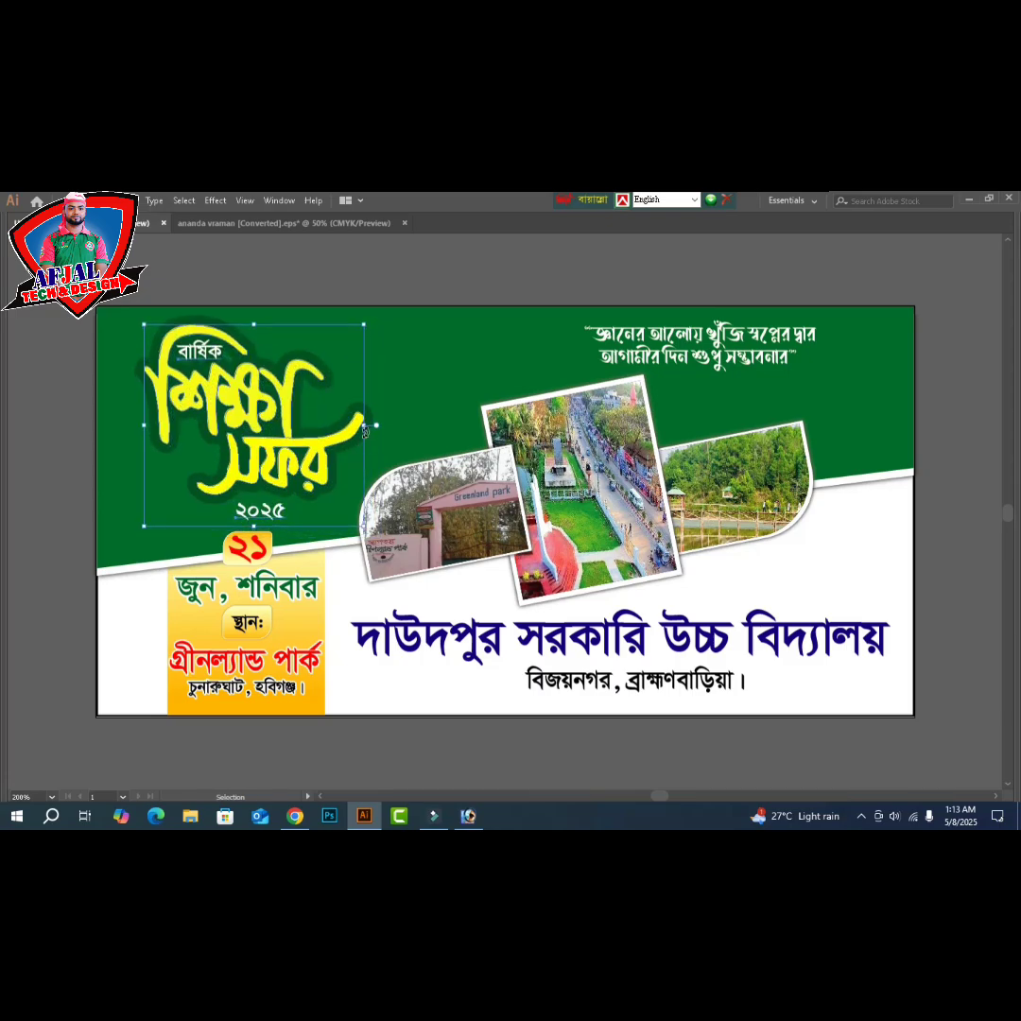
left_click(461, 277)
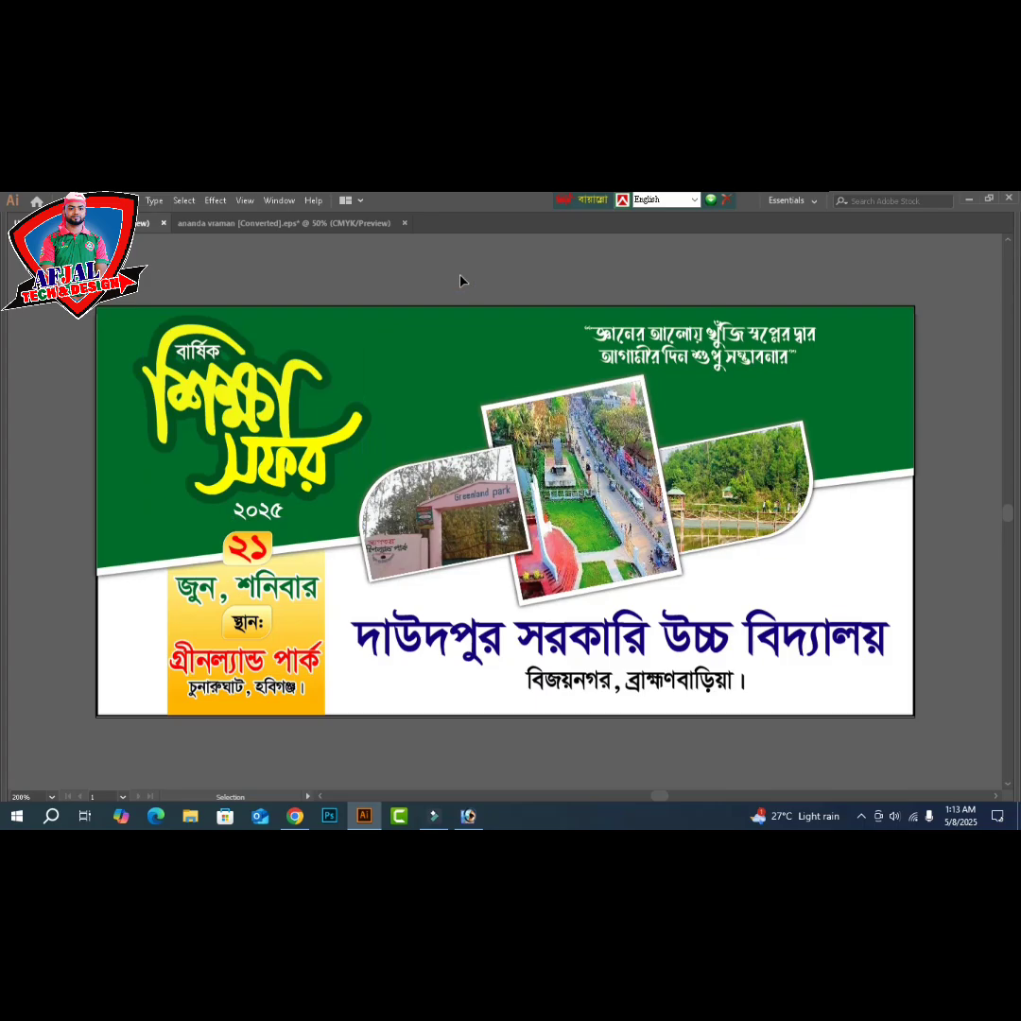
- Open the image tea-garden-sreemangal-770x420 from the green folder in Photoshop and maximize its document window
key("a")
key("ctrl+o")
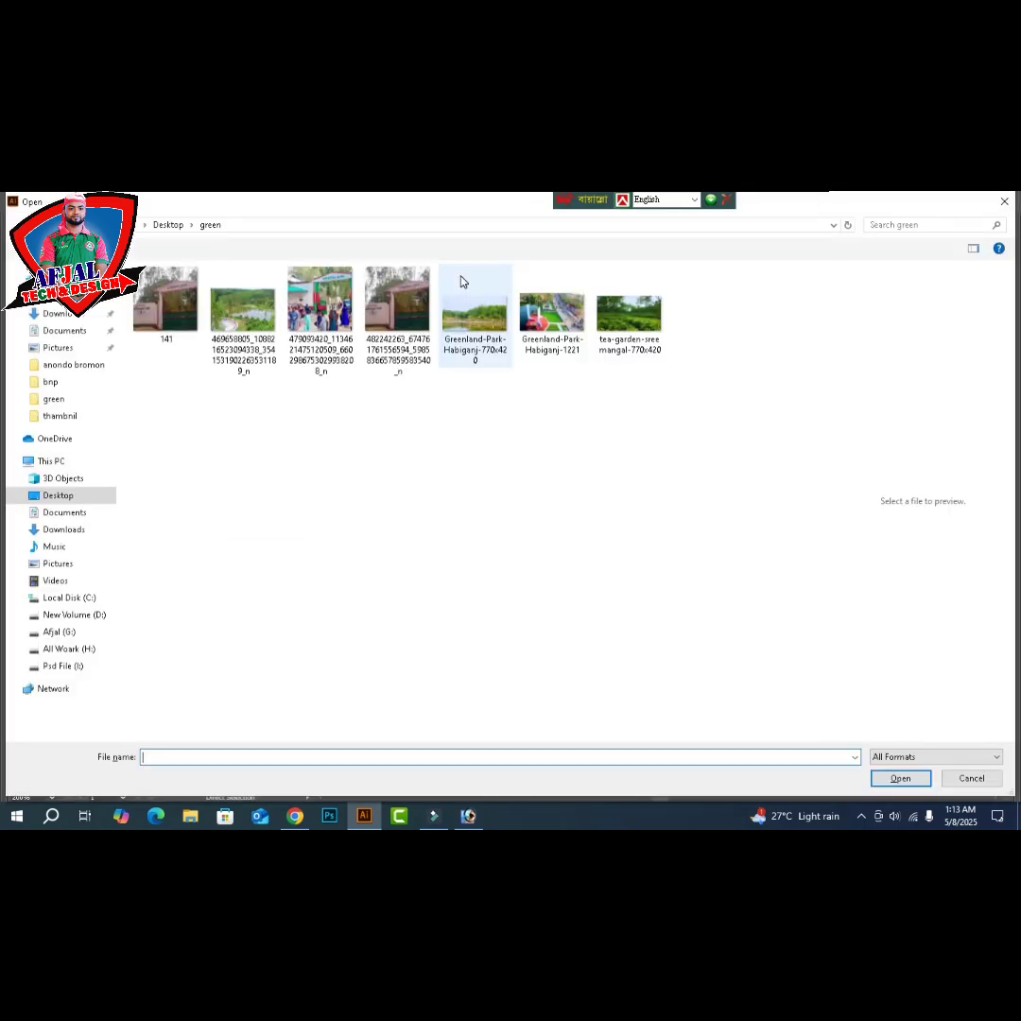
left_click(643, 326)
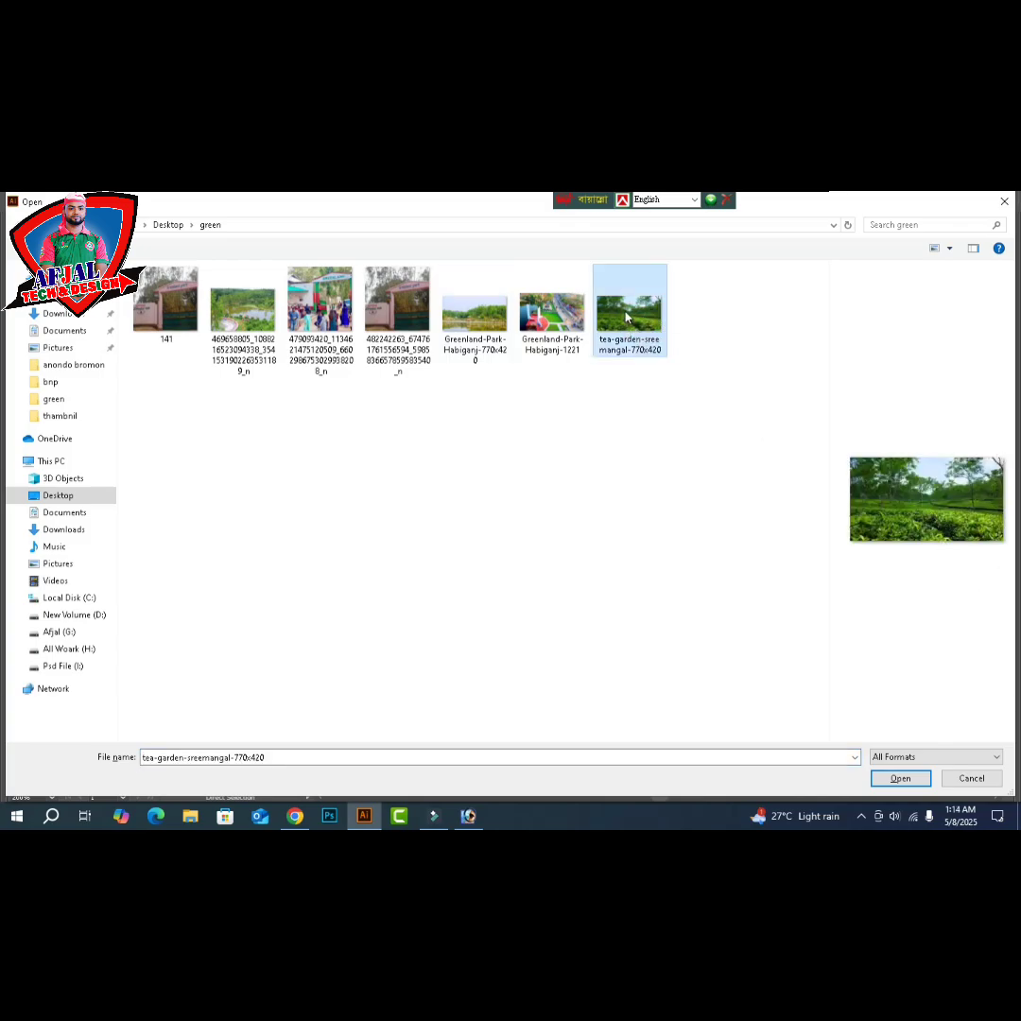
left_click_drag(626, 318, 491, 638)
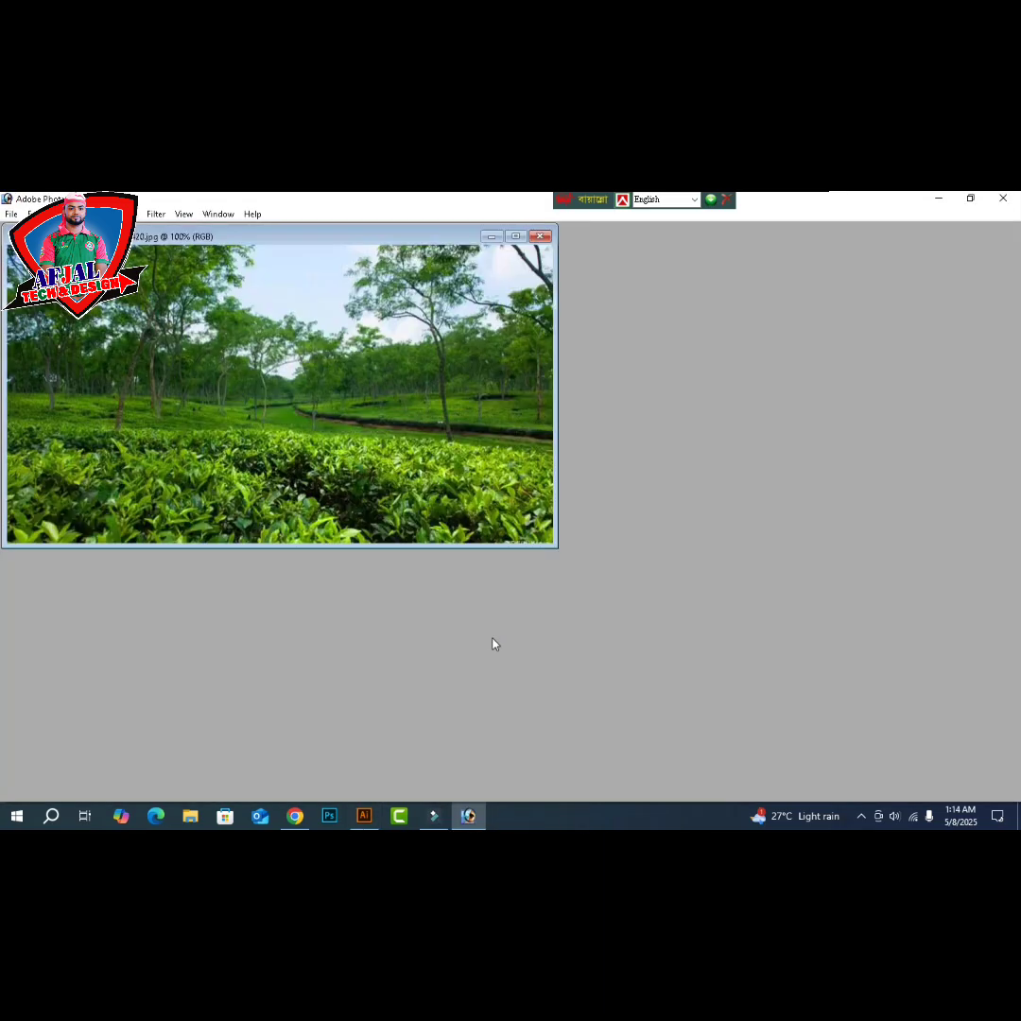
left_click(515, 236)
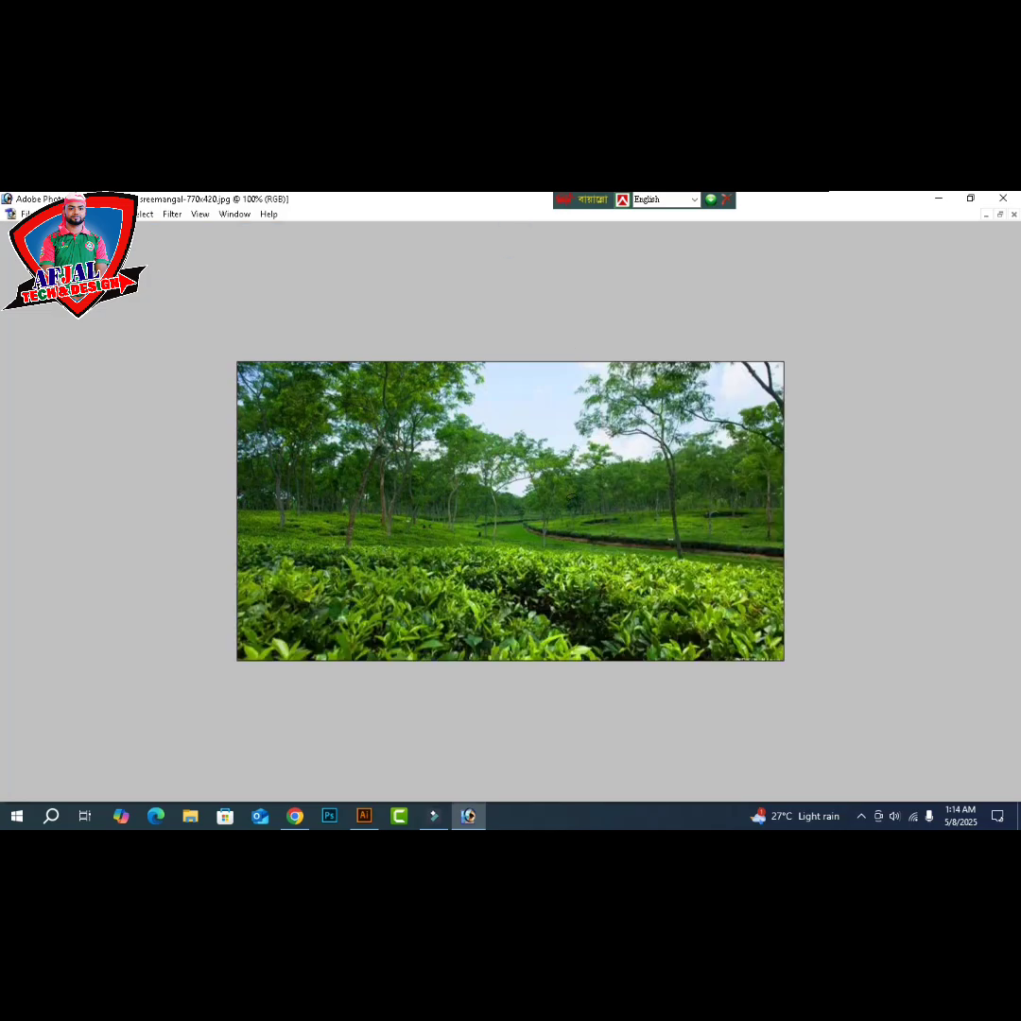
- Cut the entire tea-garden image from the background and paste it onto a new layer
key("ctrl+a")
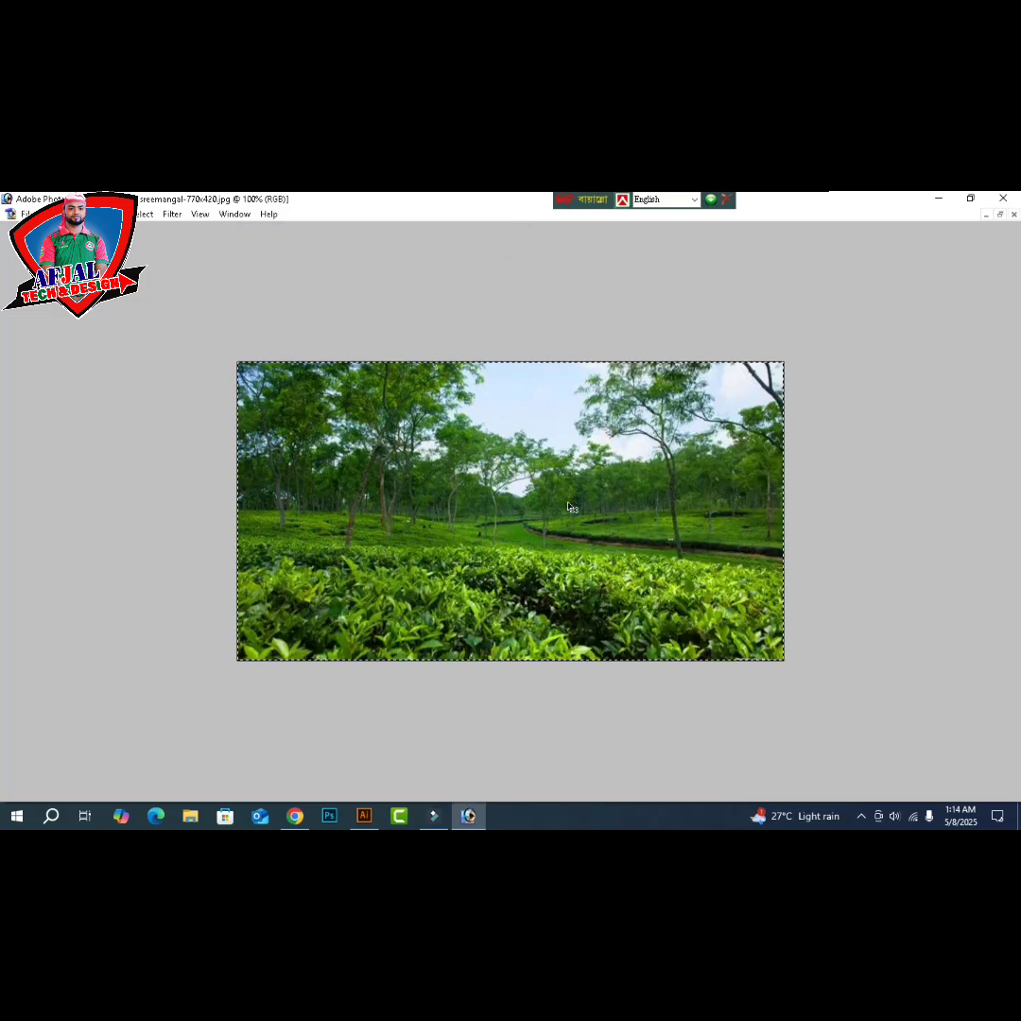
key("alt+BackSpace")
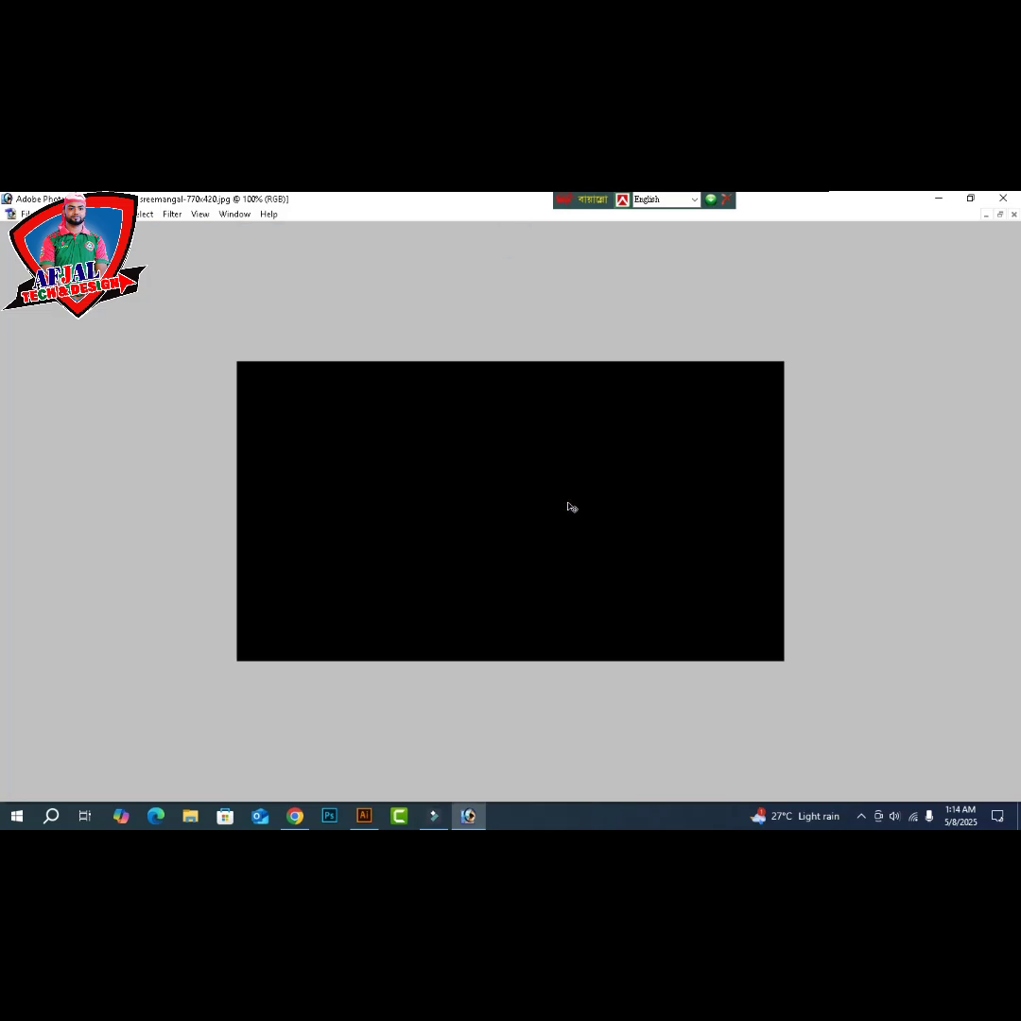
key("ctrl+v")
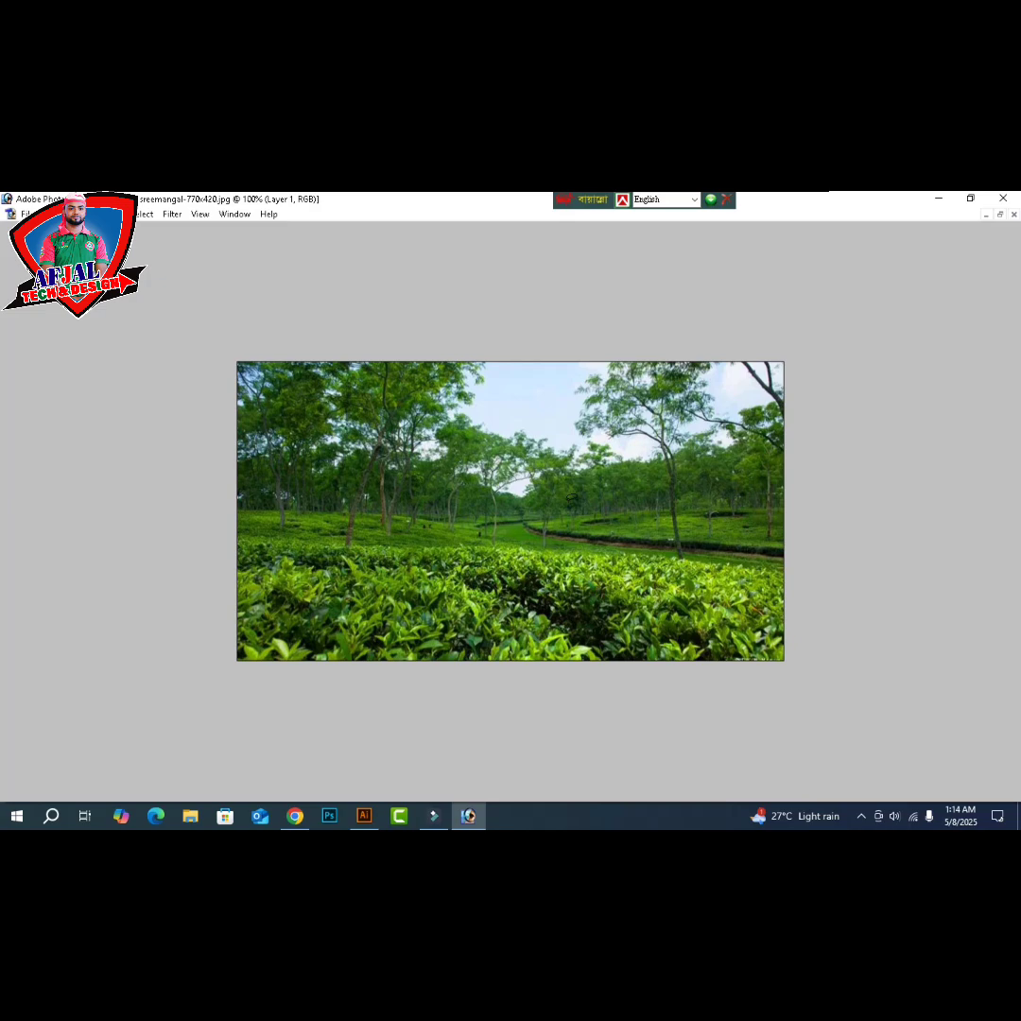
key("Tab")
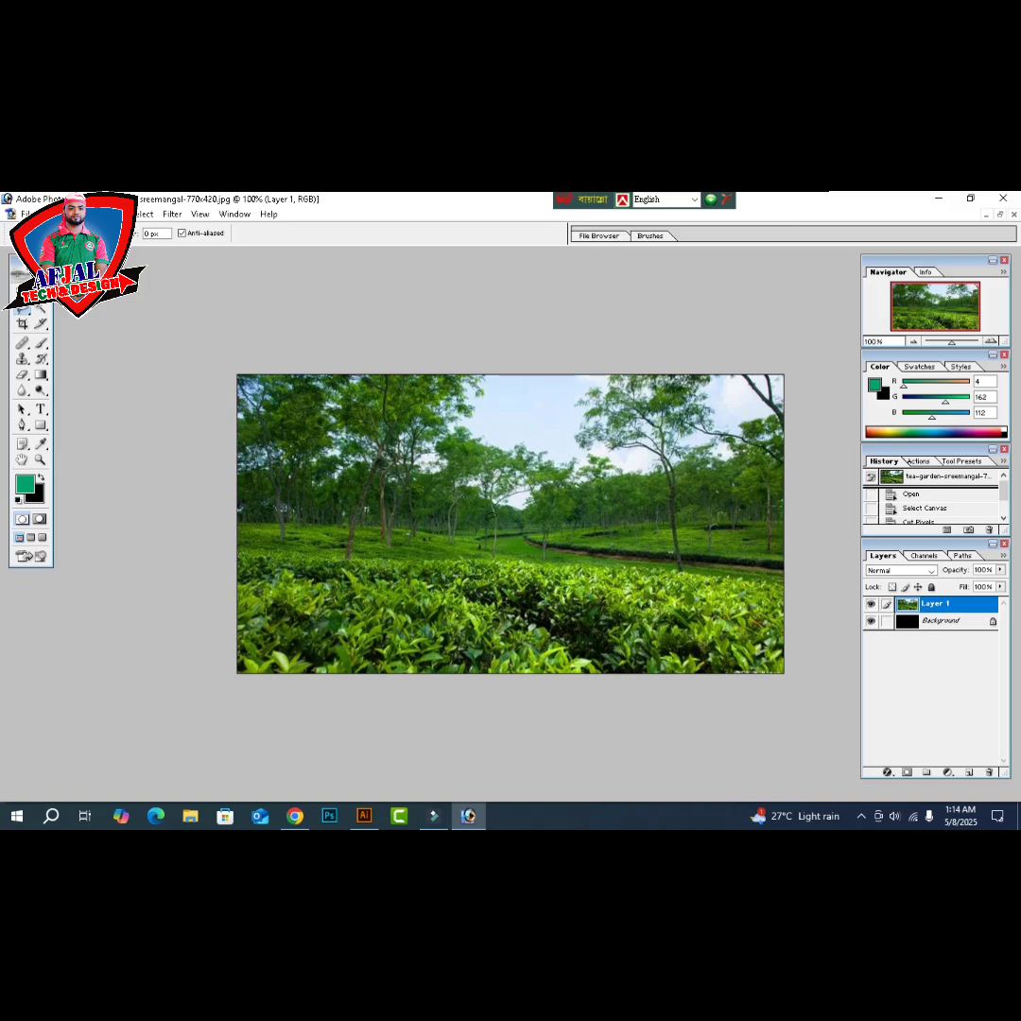
- Set the tea-garden layer's contrast to 30 with Brightness/Contrast, keeping brightness at 0
key("alt+i")
key("a")
key("c")
key("Tab")
key("shift+Up")
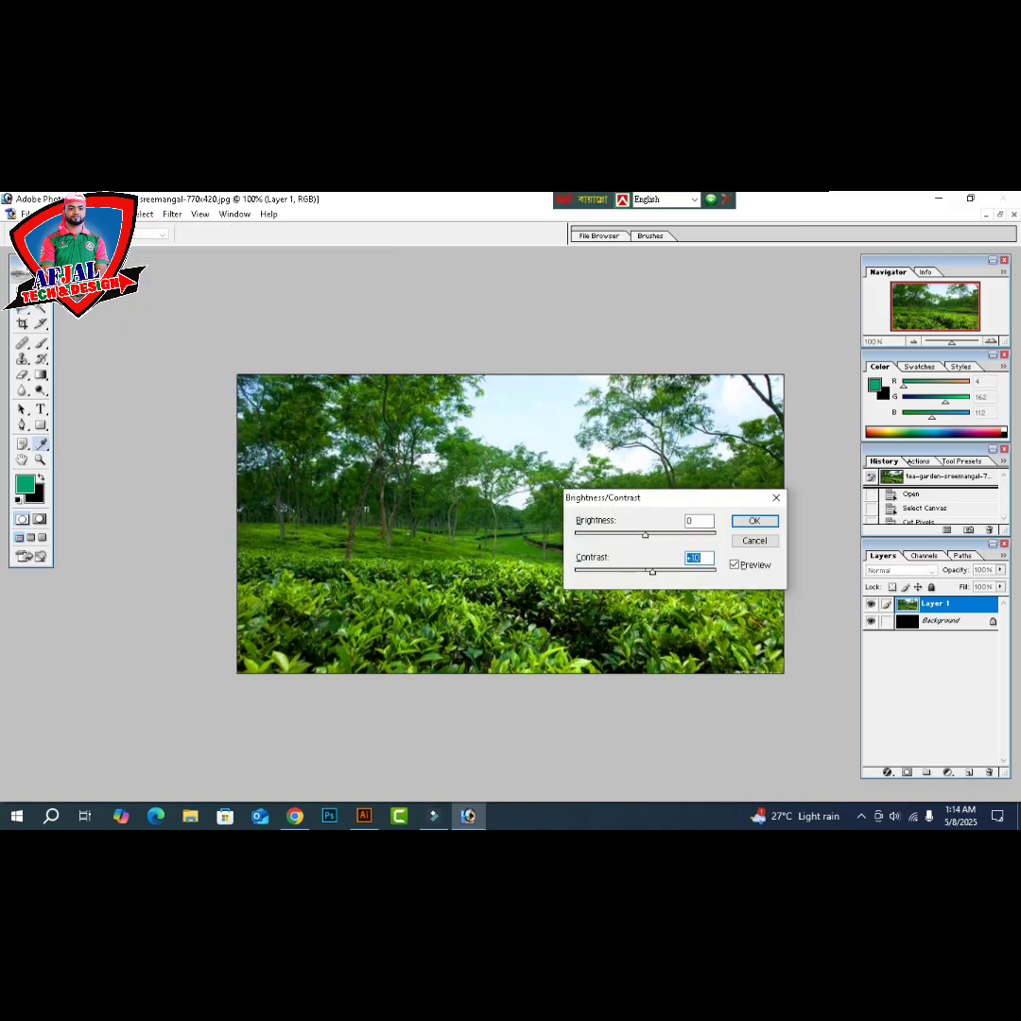
type("30")
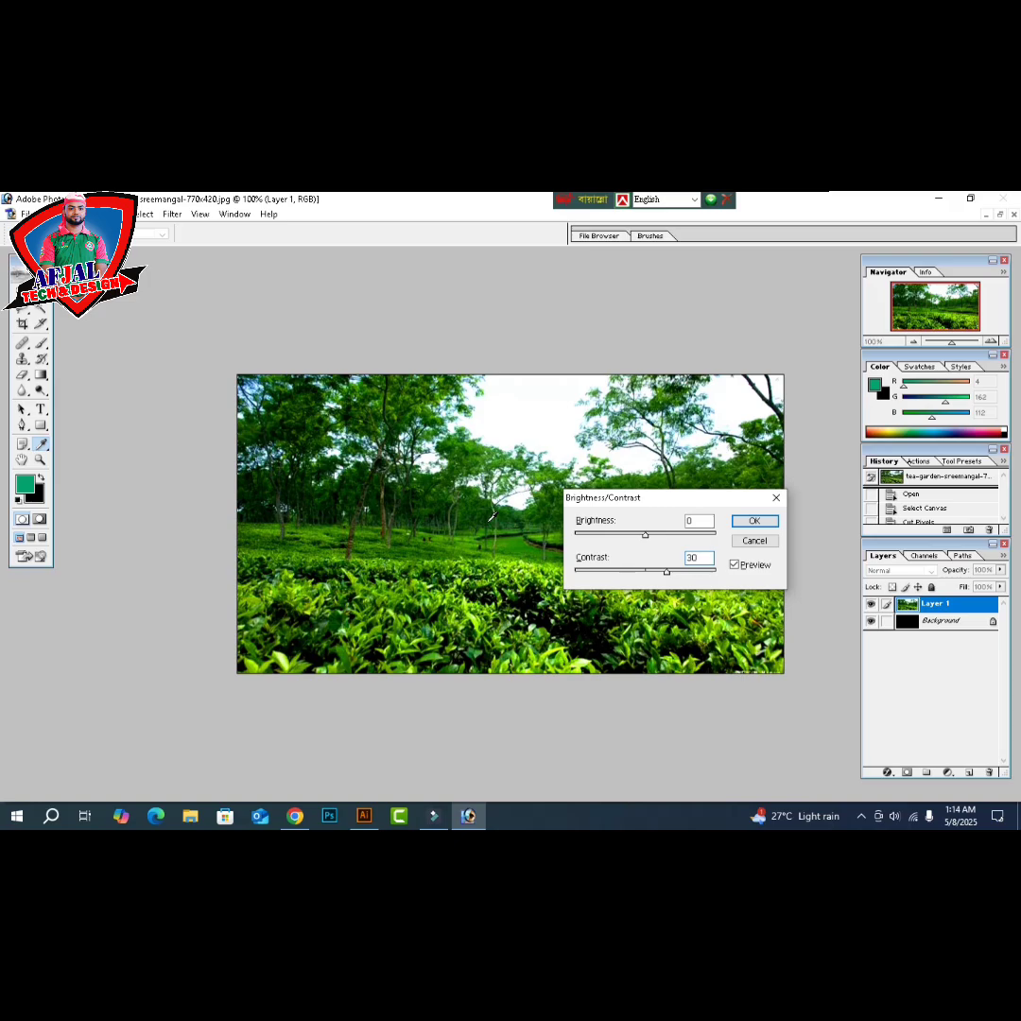
key("Return")
- Brighten the tea-garden layer's midtones with a Levels adjustment
key("ctrl+plus")
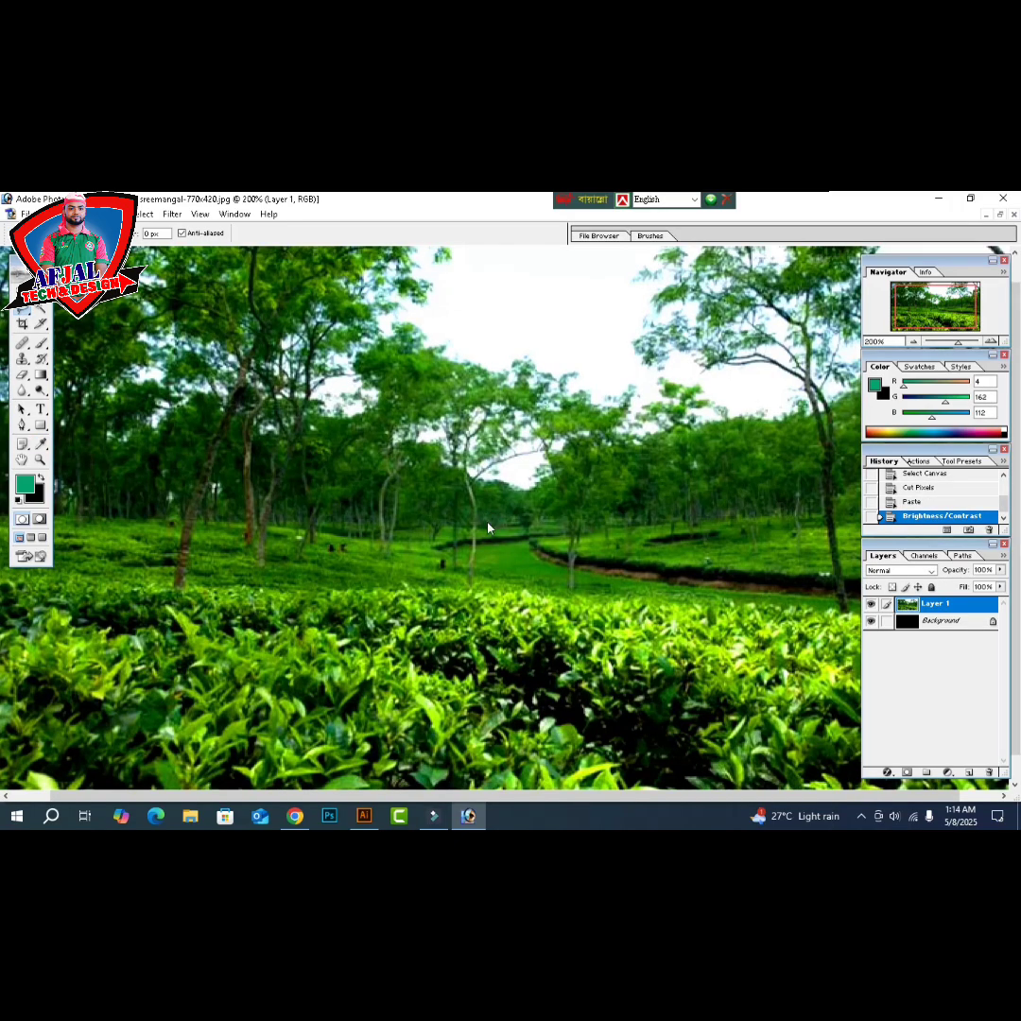
key("ctrl+l")
left_click_drag(770, 636, 752, 641)
key("Return")
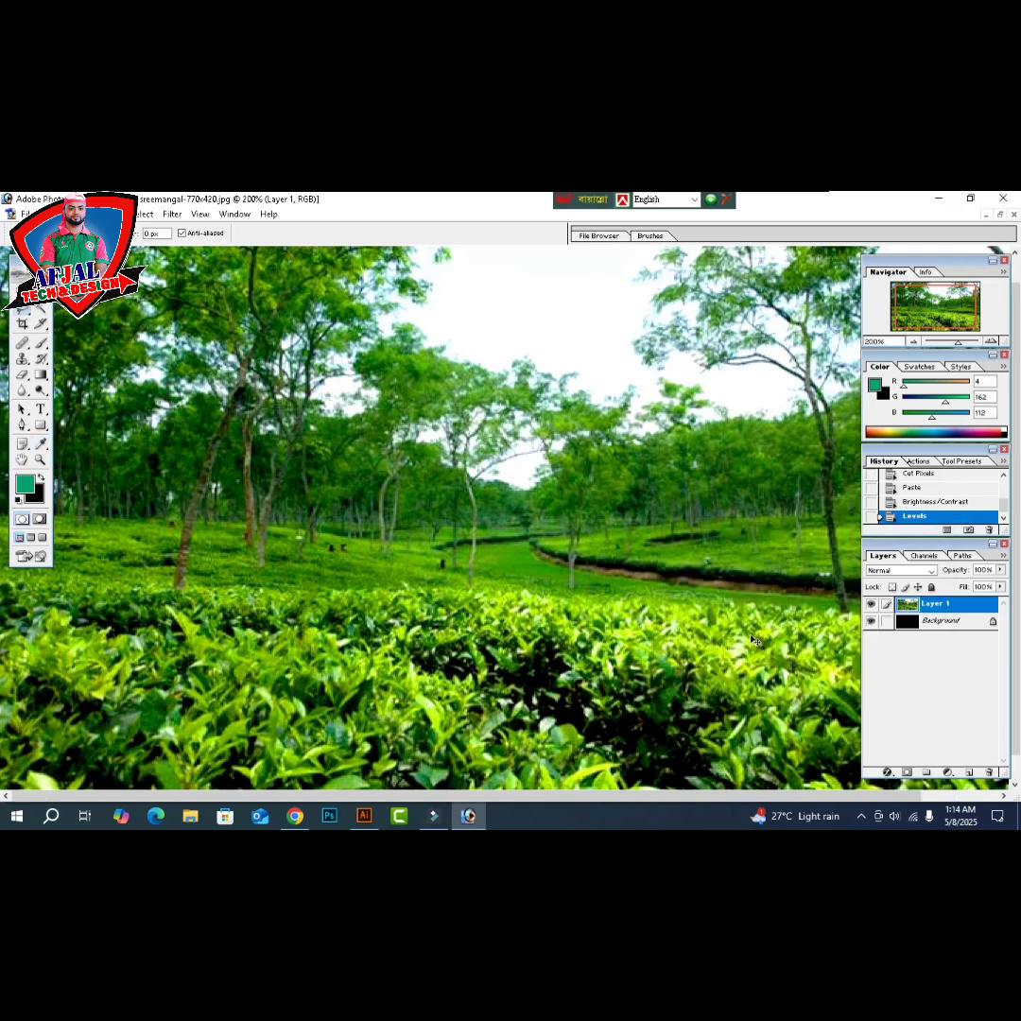
- Select the standard Eraser Tool for working on the tea-garden layer
key("ctrl+minus")
key("ctrl+minus")
key("Tab")
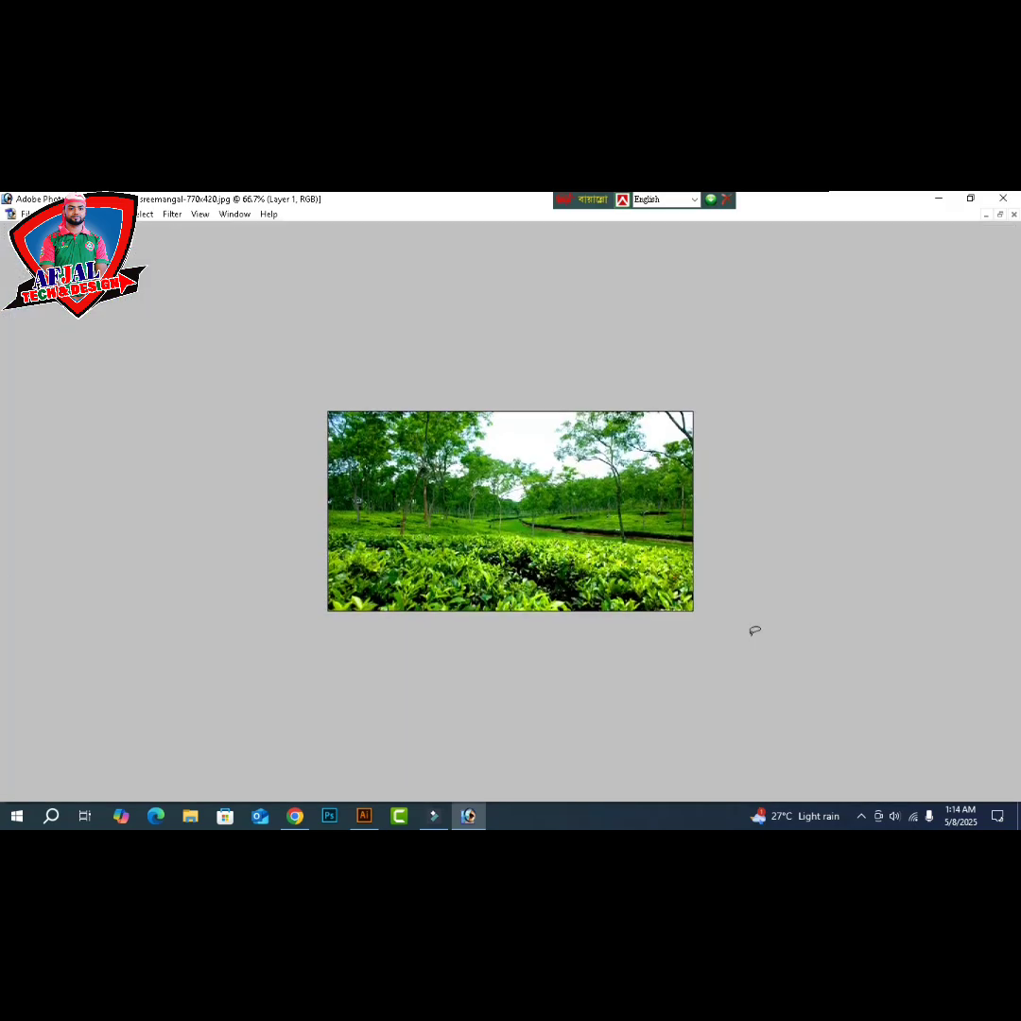
key("e")
key("Tab")
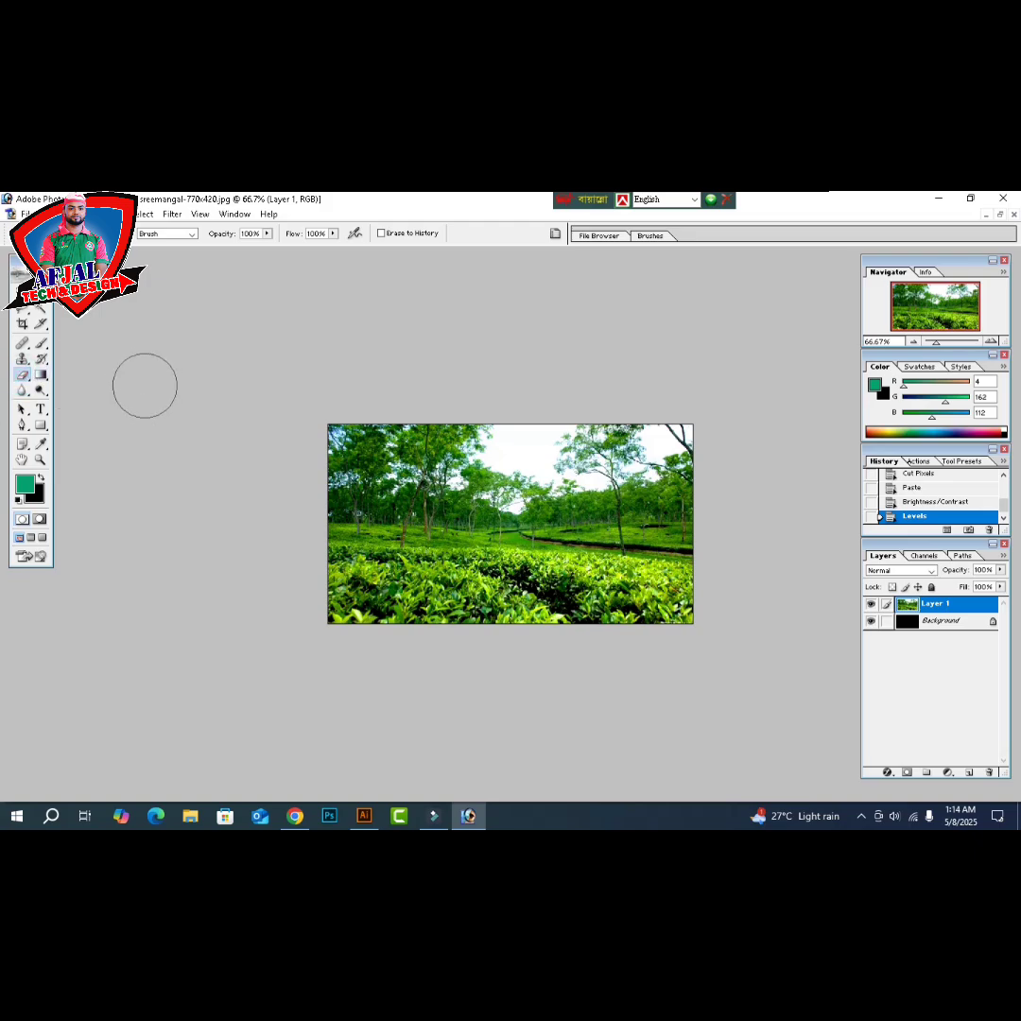
left_click(23, 376)
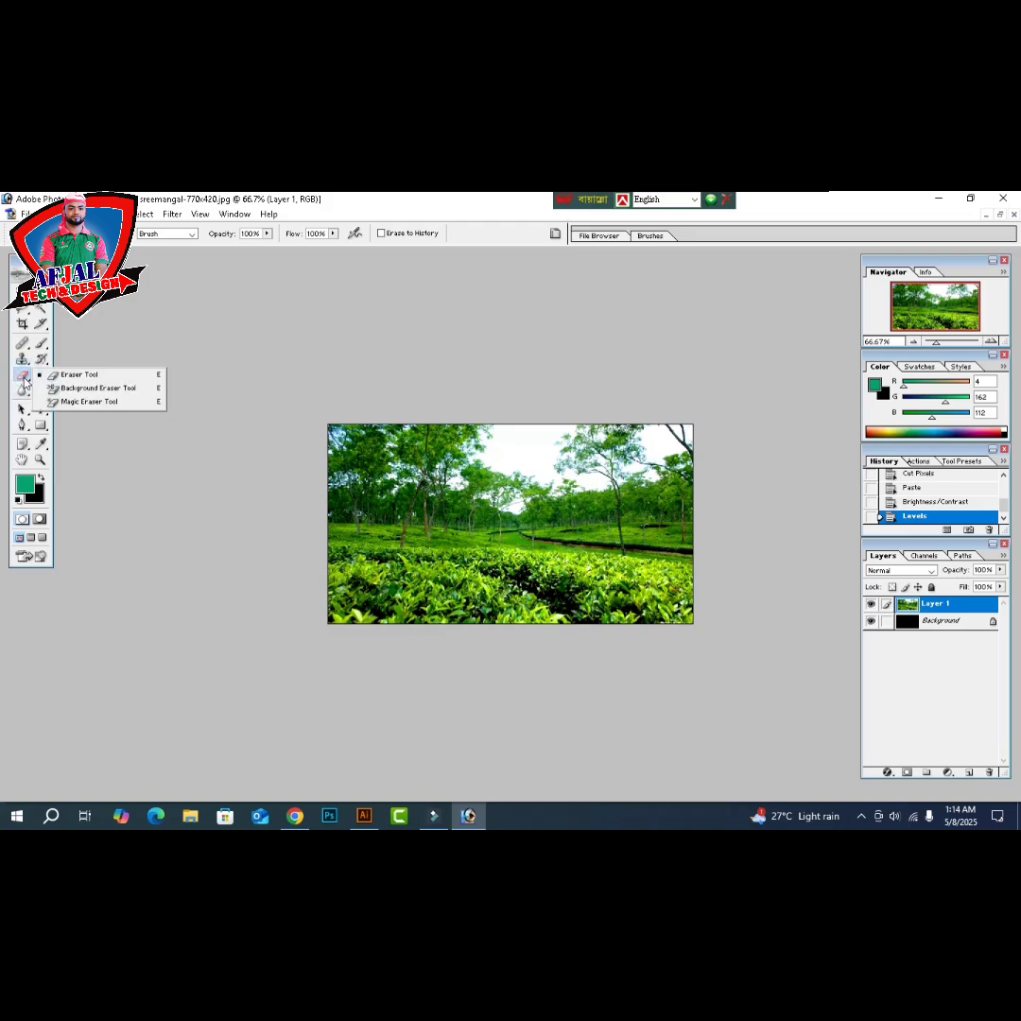
left_click(95, 378)
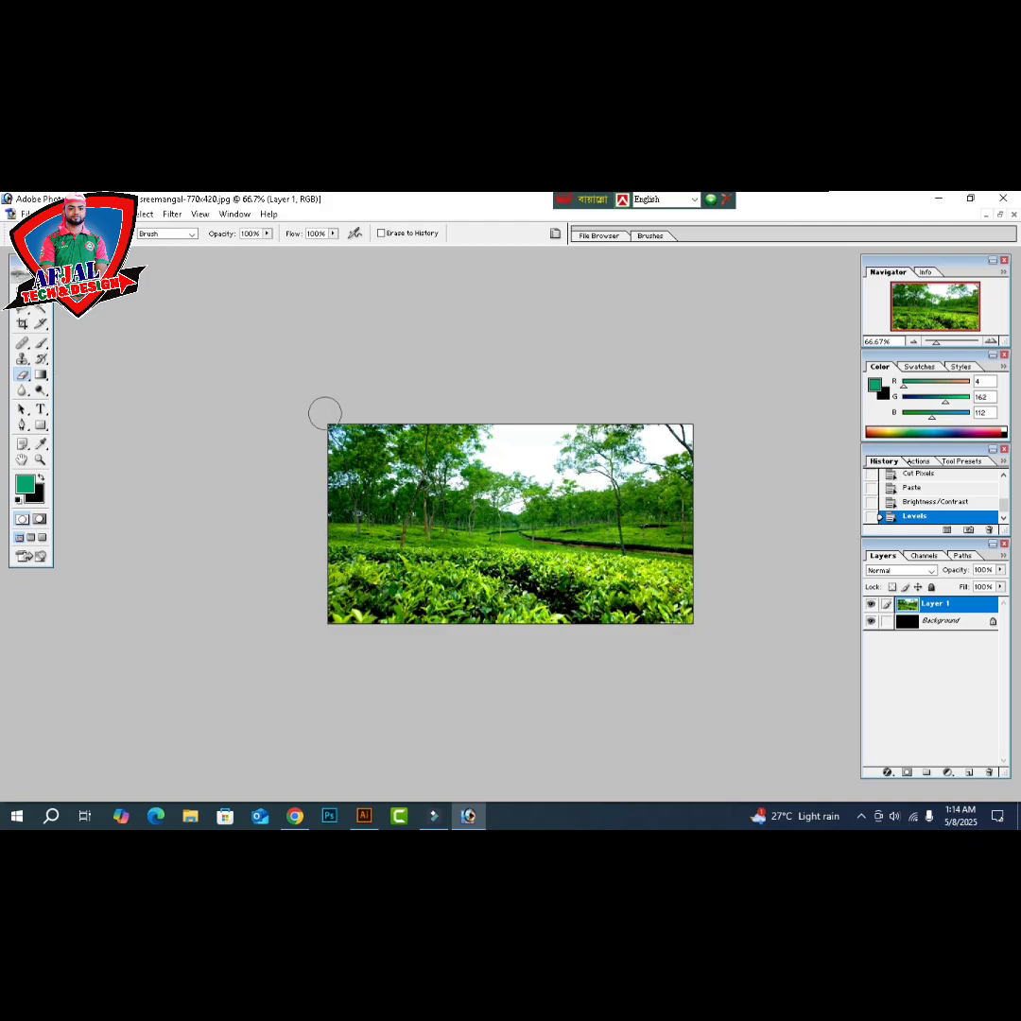
- Try to erase the sky and upper trees of the tea-garden layer with an enlarged soft eraser brush
key("bracketright")
key("bracketright")
key("bracketright")
key("bracketright")
key("bracketright")
key("bracketright")
key("bracketright")
key("bracketright")
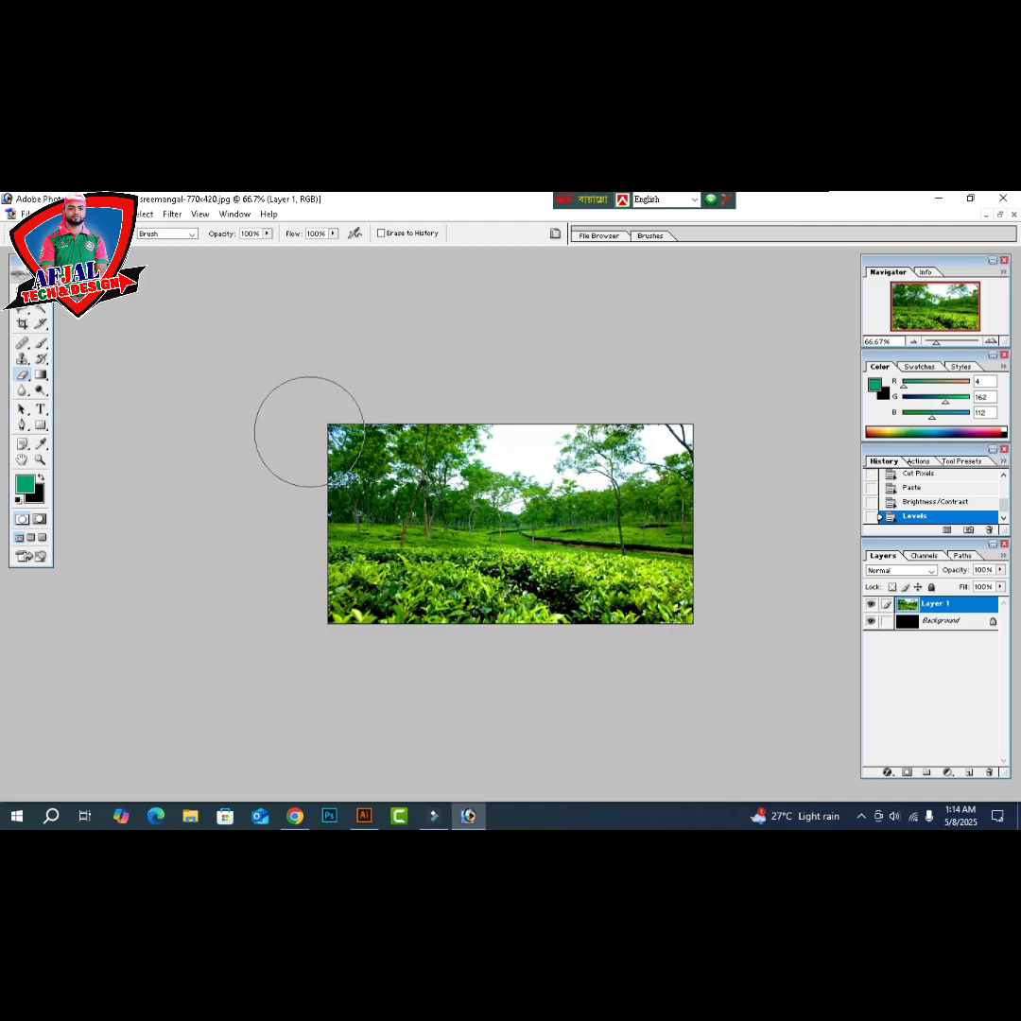
mouse_move(296, 410)
left_mouse_down()
mouse_move(778, 428)
mouse_move(816, 467)
mouse_move(463, 396)
mouse_move(715, 500)
mouse_move(506, 376)
mouse_move(554, 419)
mouse_move(428, 399)
mouse_move(388, 379)
mouse_move(568, 416)
mouse_move(411, 392)
mouse_move(434, 403)
mouse_move(677, 451)
mouse_move(365, 396)
mouse_move(325, 342)
mouse_move(473, 462)
mouse_move(404, 440)
mouse_move(327, 361)
left_mouse_up()
key("ctrl+z")
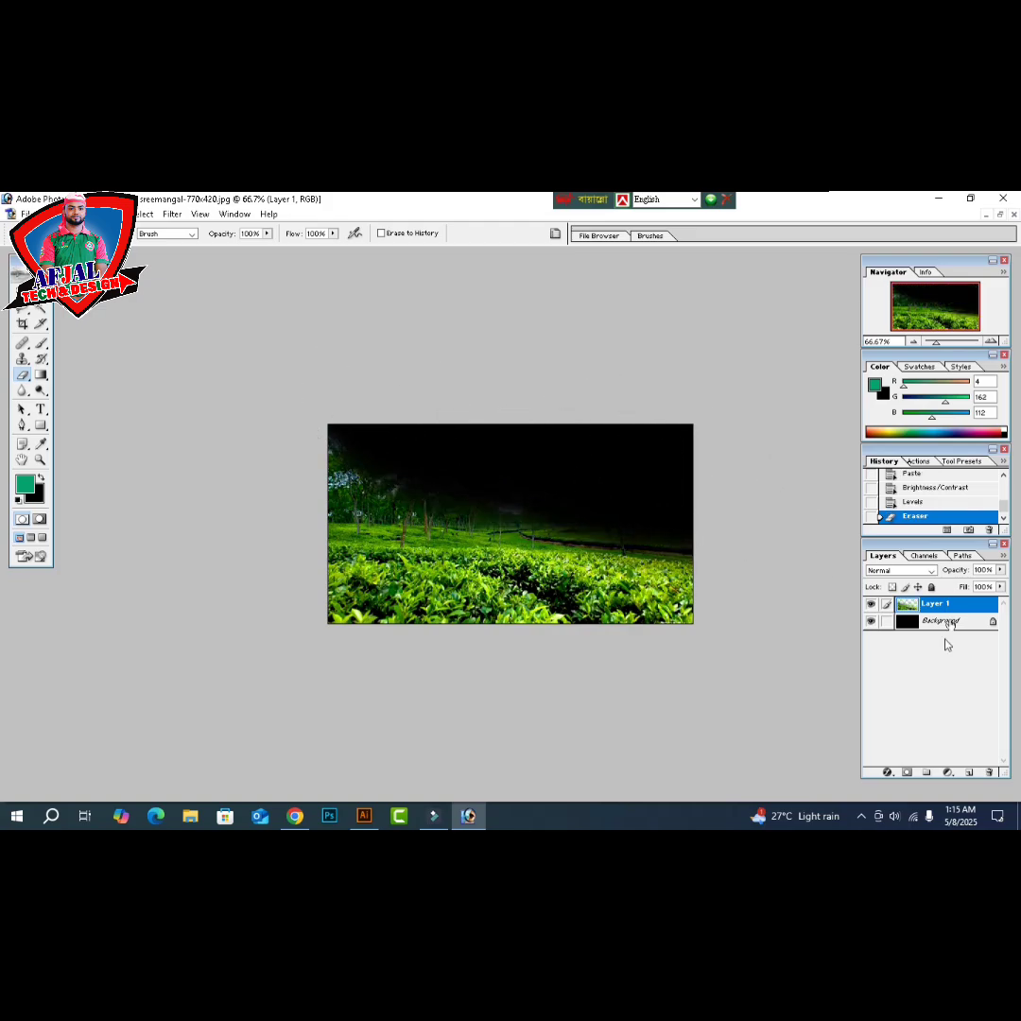
- Hide the Background layer and redo the erasing of the tea-garden layer's sky and upper trees with a smaller soft eraser
left_click(871, 621)
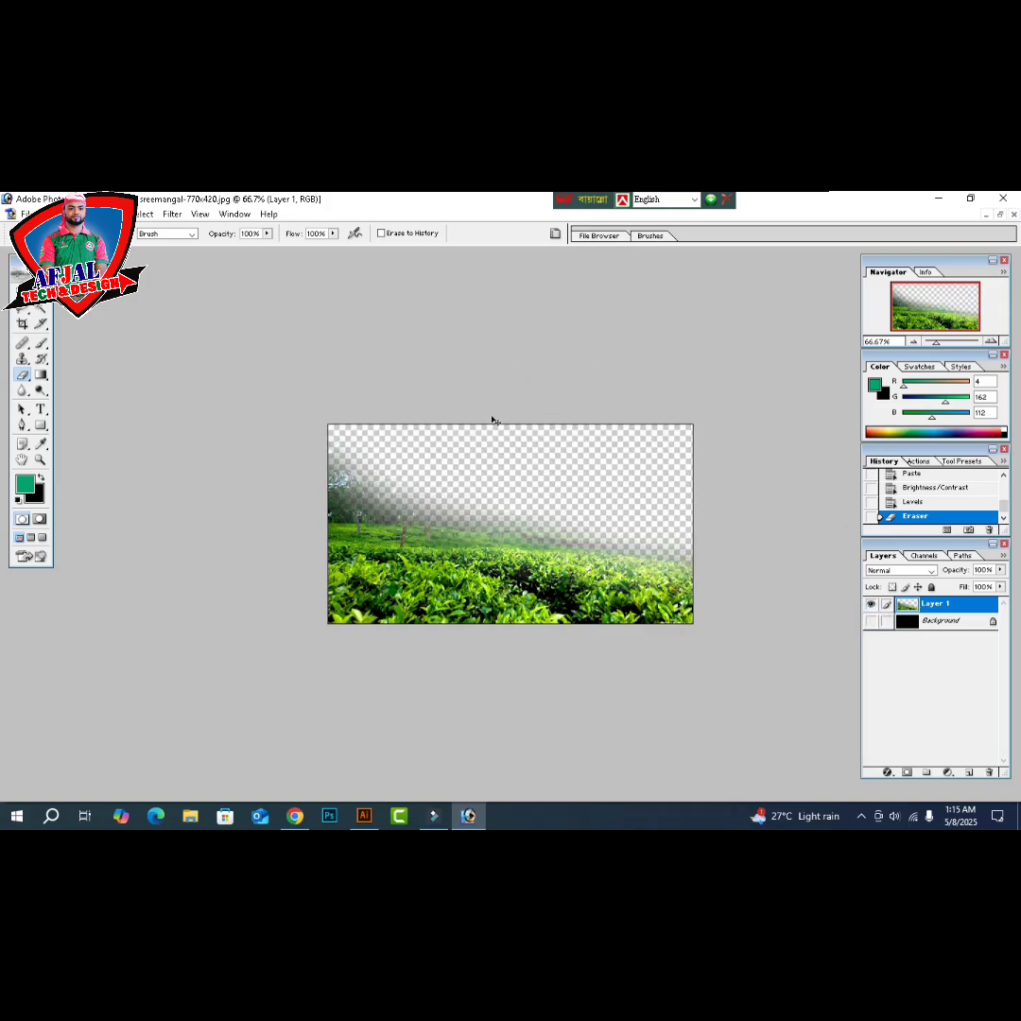
key("ctrl+z")
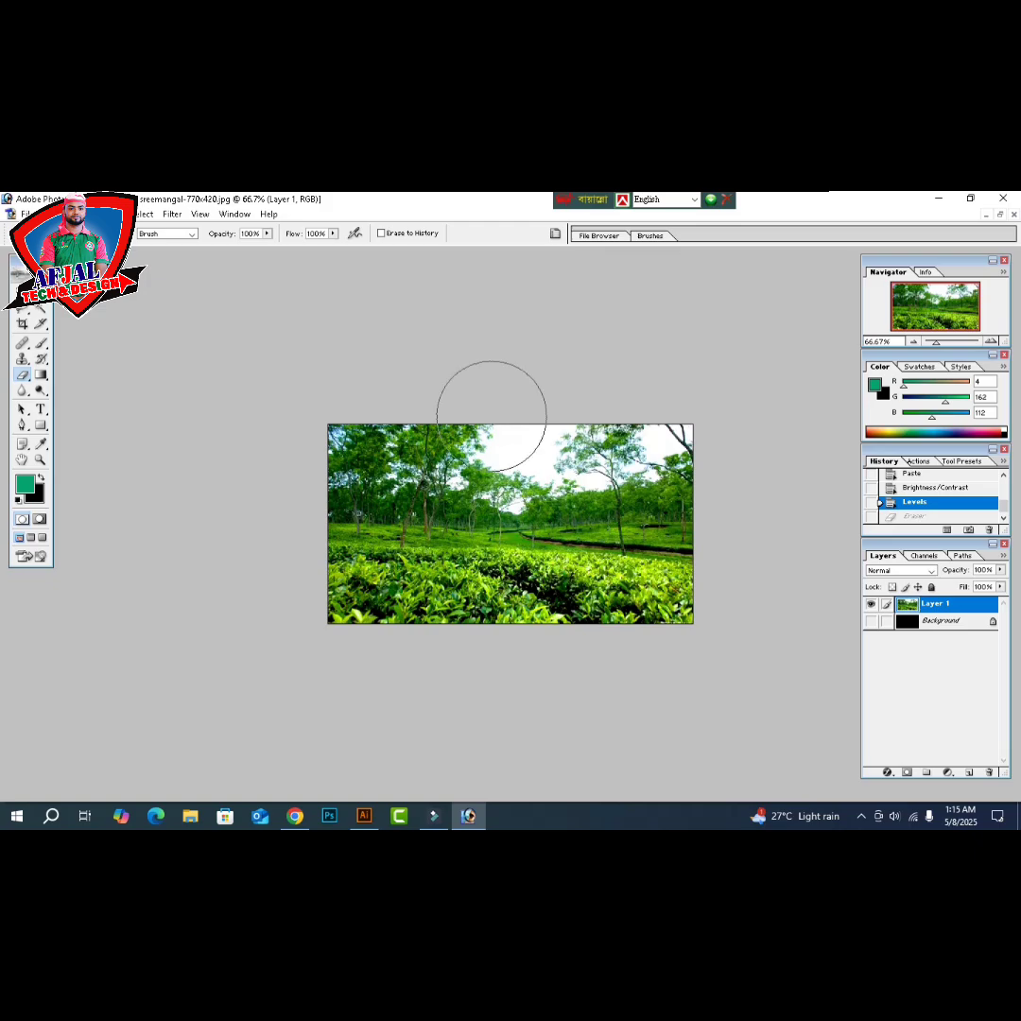
key("bracketleft")
key("bracketleft")
key("bracketleft")
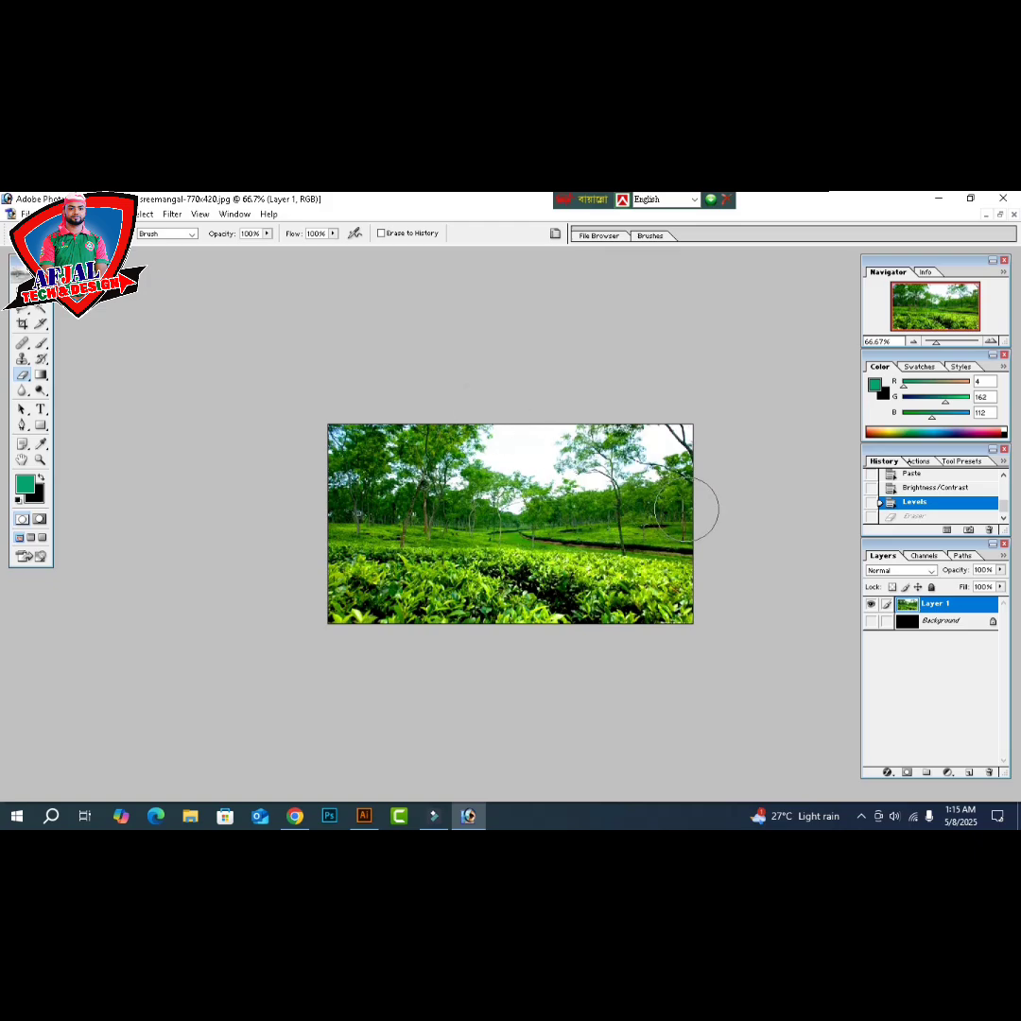
mouse_move(728, 444)
left_mouse_down()
mouse_move(448, 318)
mouse_move(765, 492)
mouse_move(490, 375)
mouse_move(441, 380)
mouse_move(652, 467)
mouse_move(713, 507)
mouse_move(566, 464)
mouse_move(489, 454)
mouse_move(356, 396)
mouse_move(515, 470)
mouse_move(342, 409)
mouse_move(542, 477)
mouse_move(395, 405)
left_mouse_up()
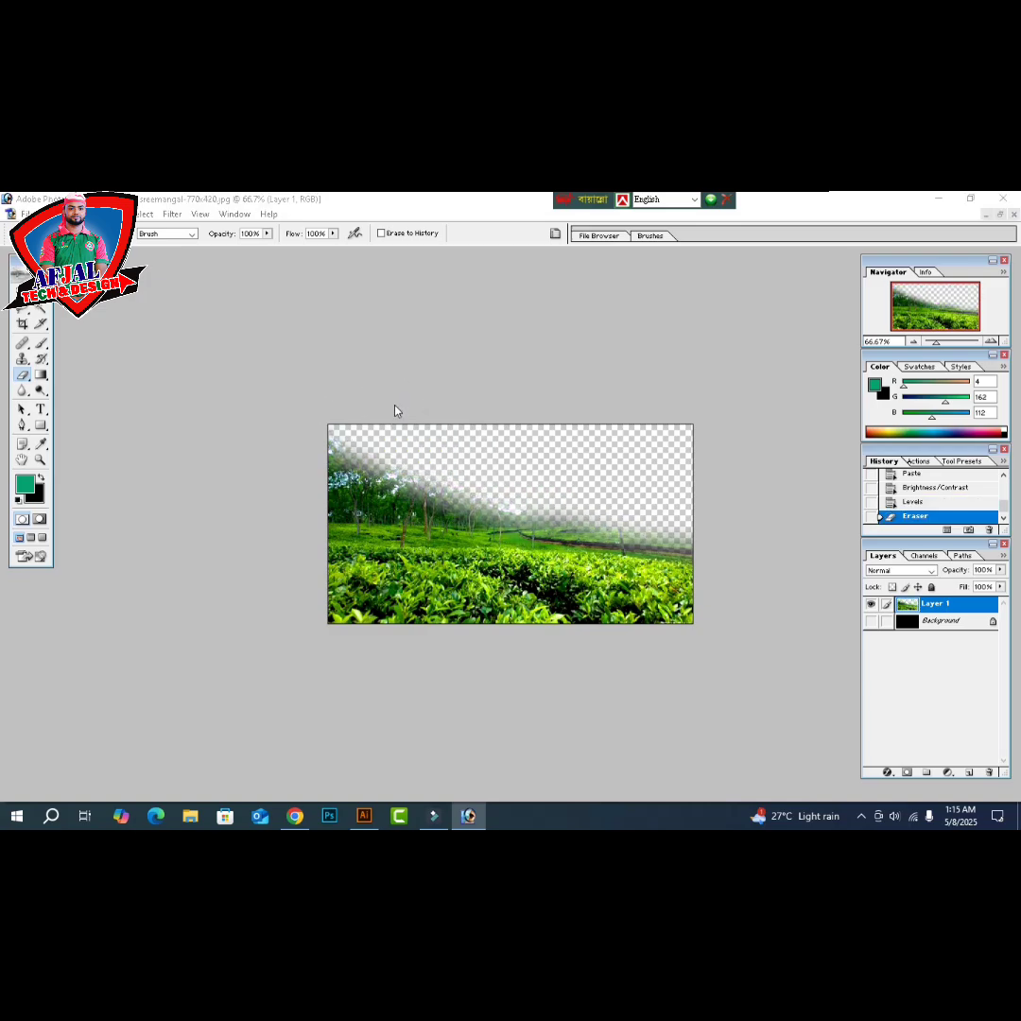
- Save the faded tea-garden image as the Photoshop file tea-garden-sreemangal-770x420 with layers kept, and close it
key("ctrl+s")
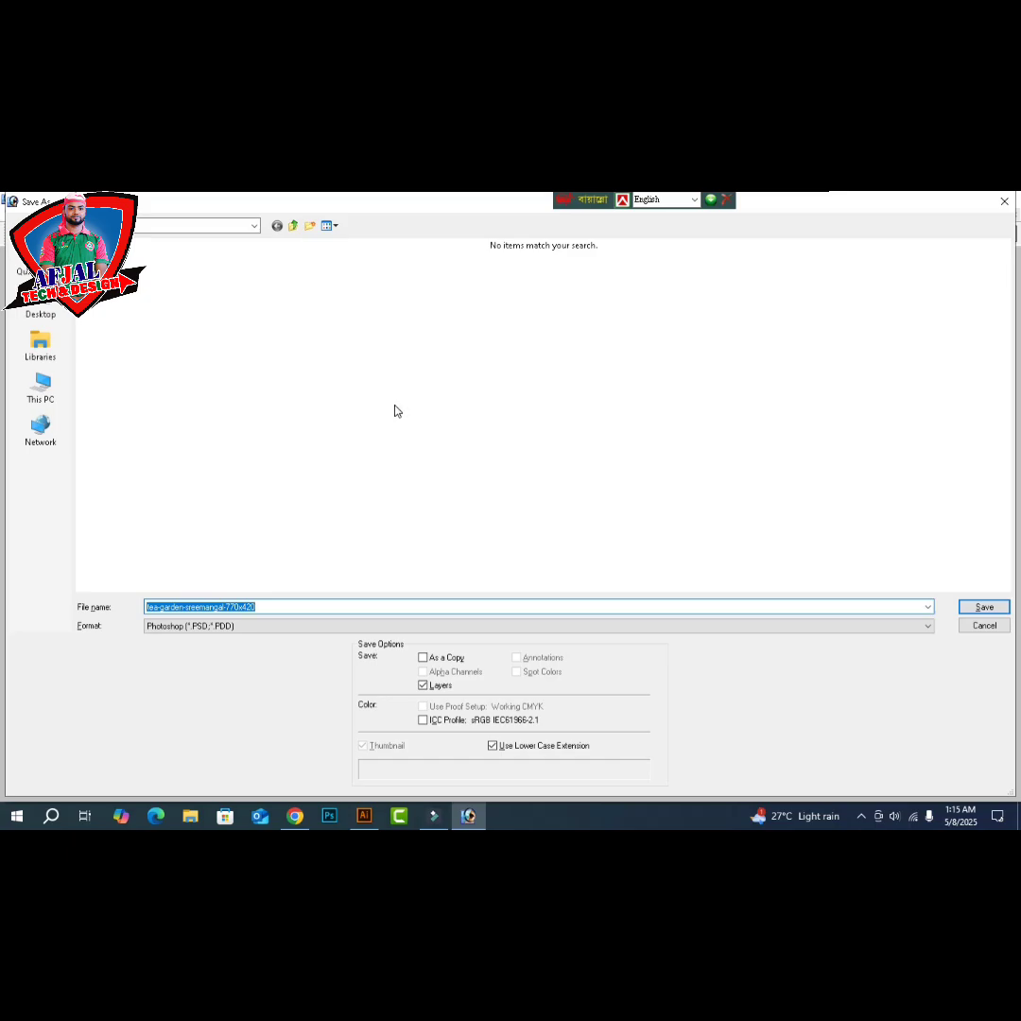
key("Return")
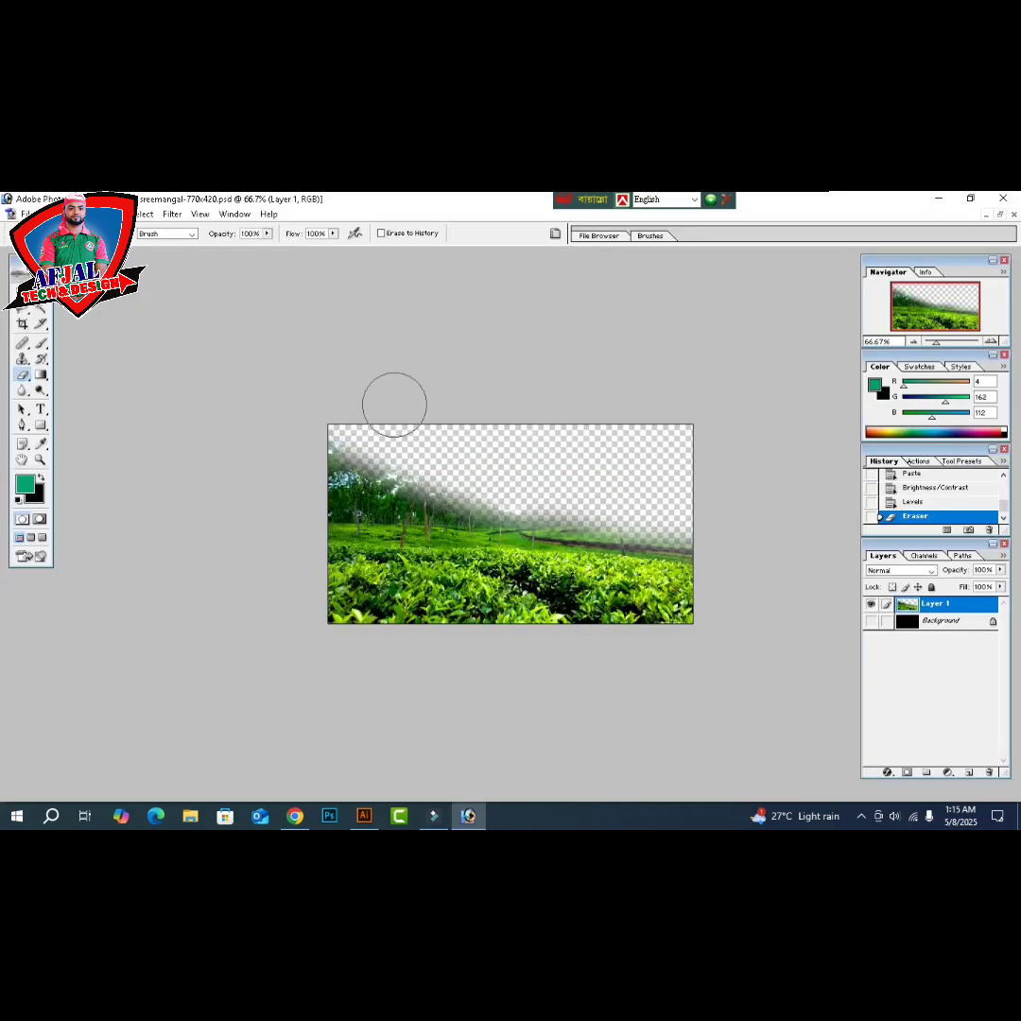
key("ctrl+w")
- Switch to Illustrator and open tea-garden-sreemangal-770x420.psd from the green folder with Convert Layers to Objects
key("alt+Tab")
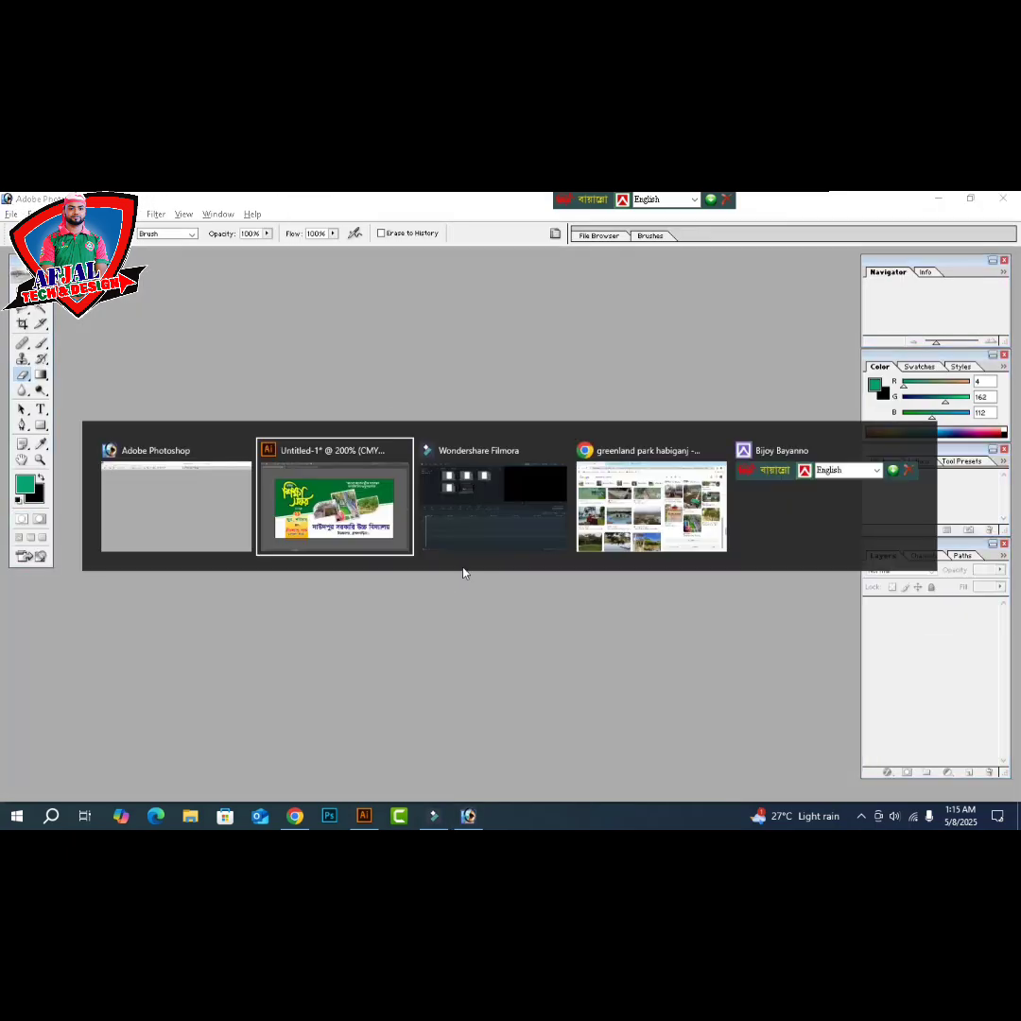
key("ctrl+o")
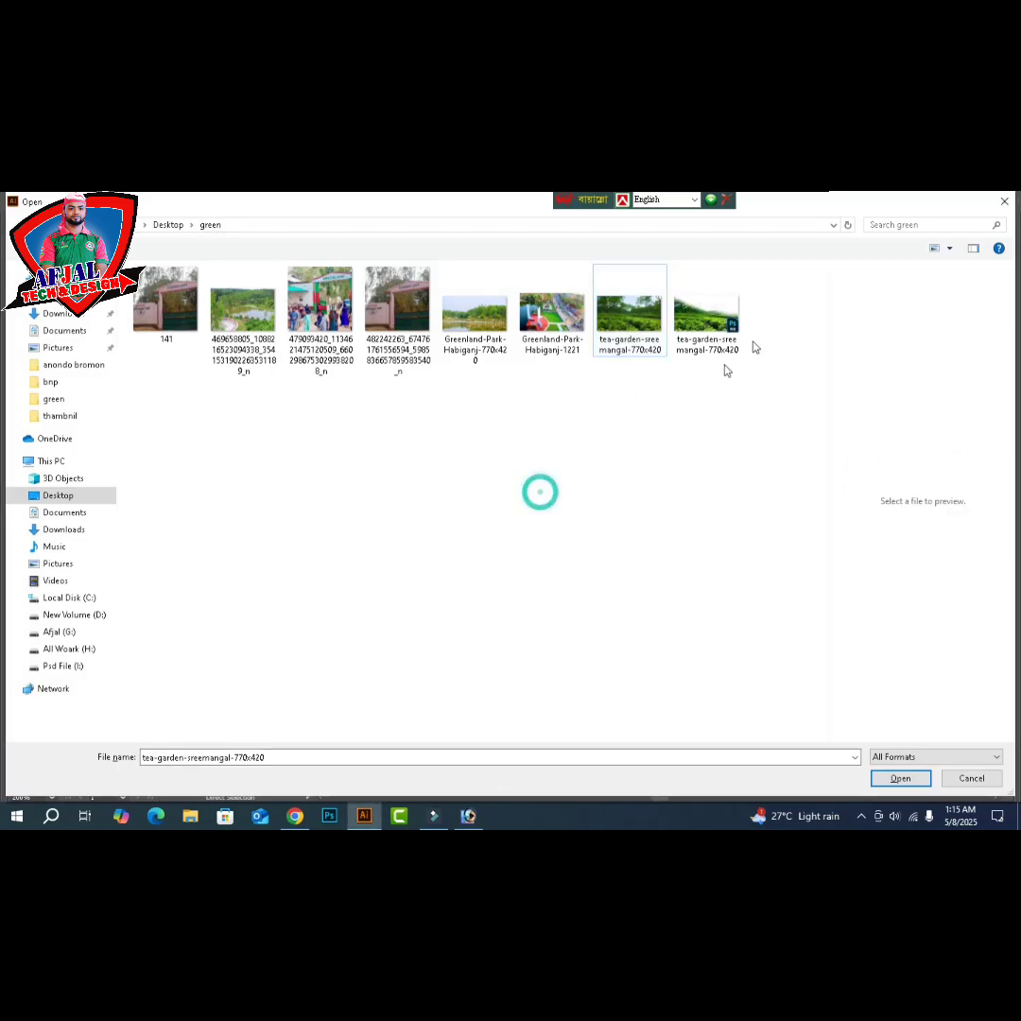
left_click(705, 331)
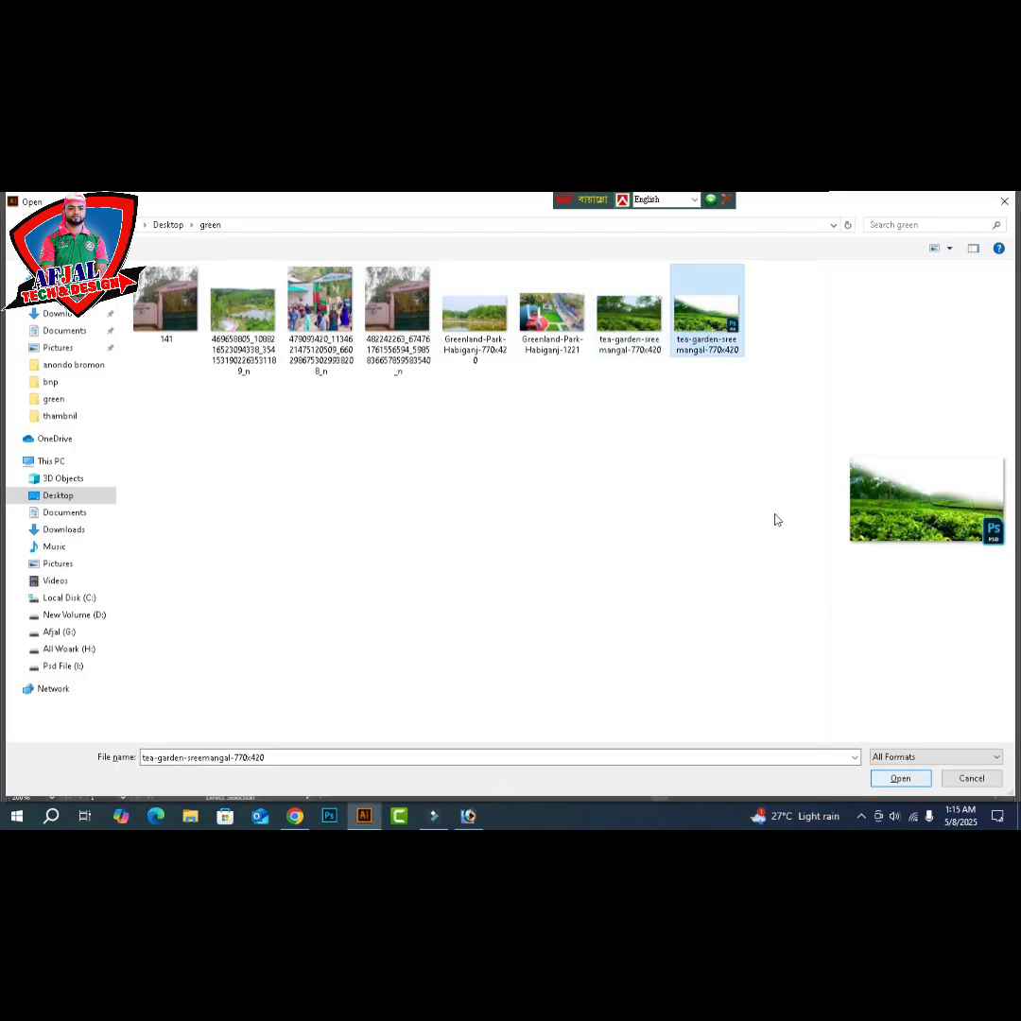
left_click(900, 780)
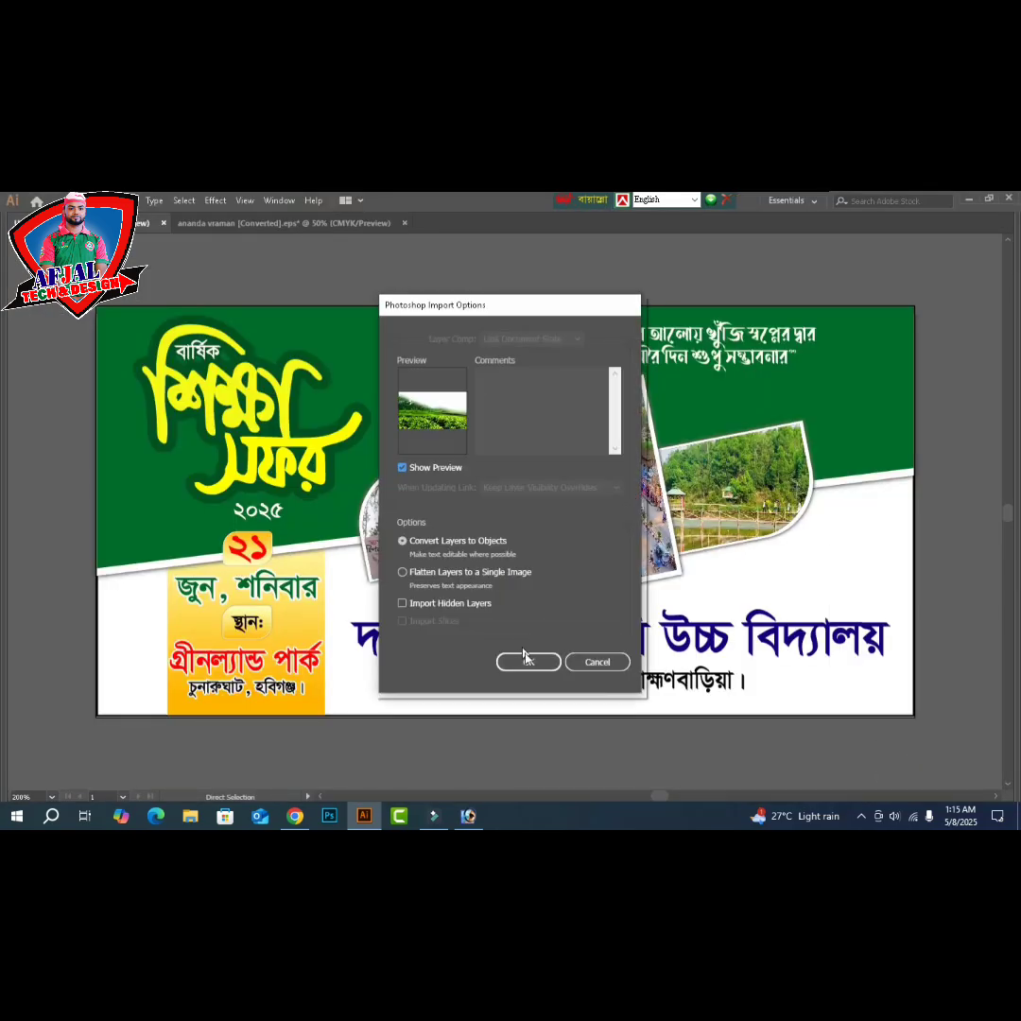
left_click(526, 662)
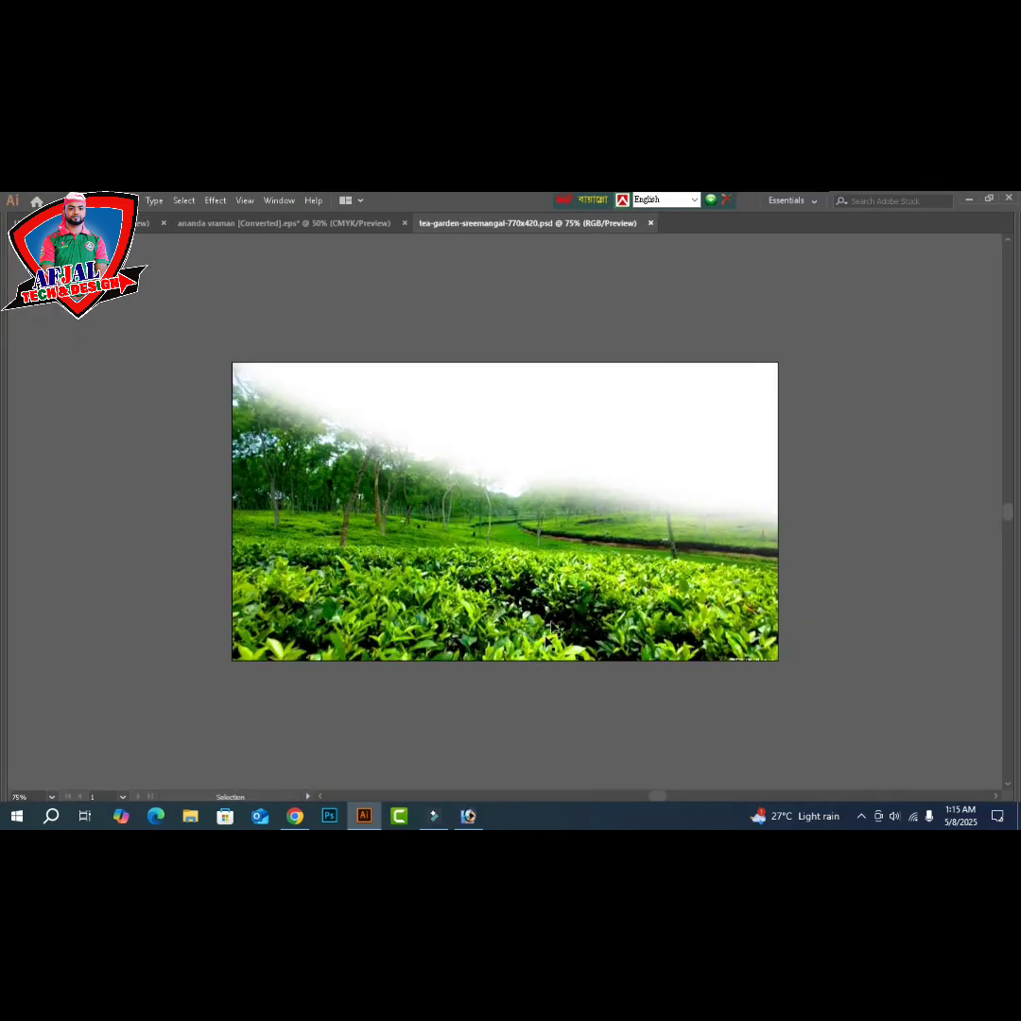
- Move the faded tea-garden image into the banner document by cutting and pasting, closing the PSD without saving
key("a")
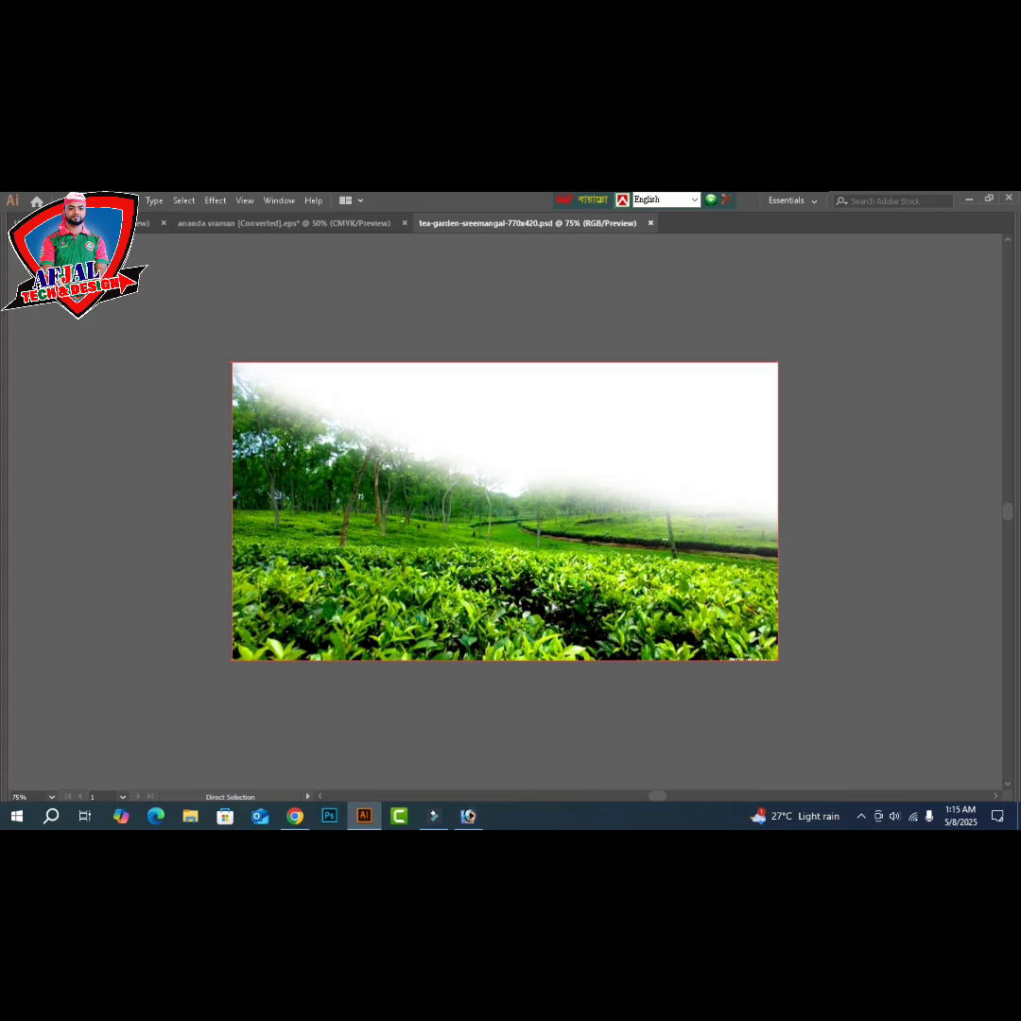
key("Delete")
key("v")
key("ctrl+w")
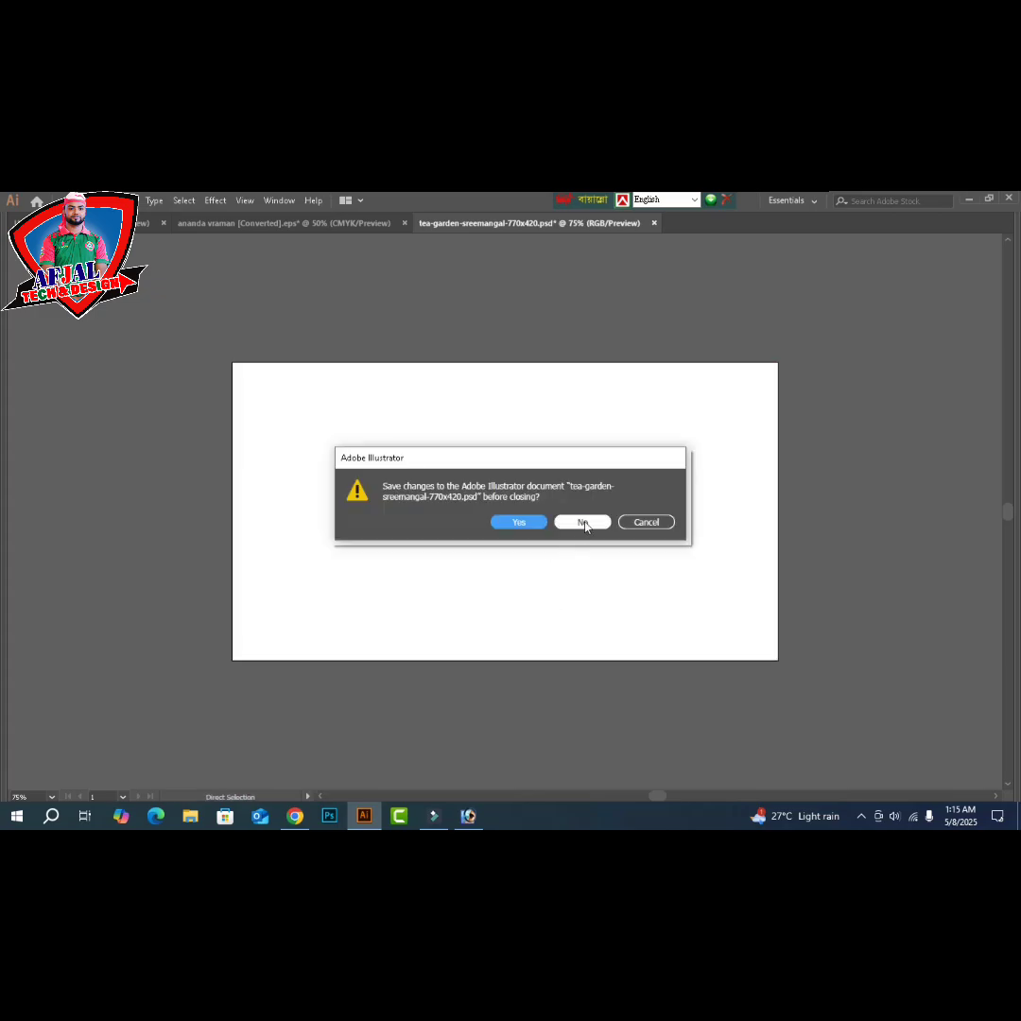
left_click(583, 522)
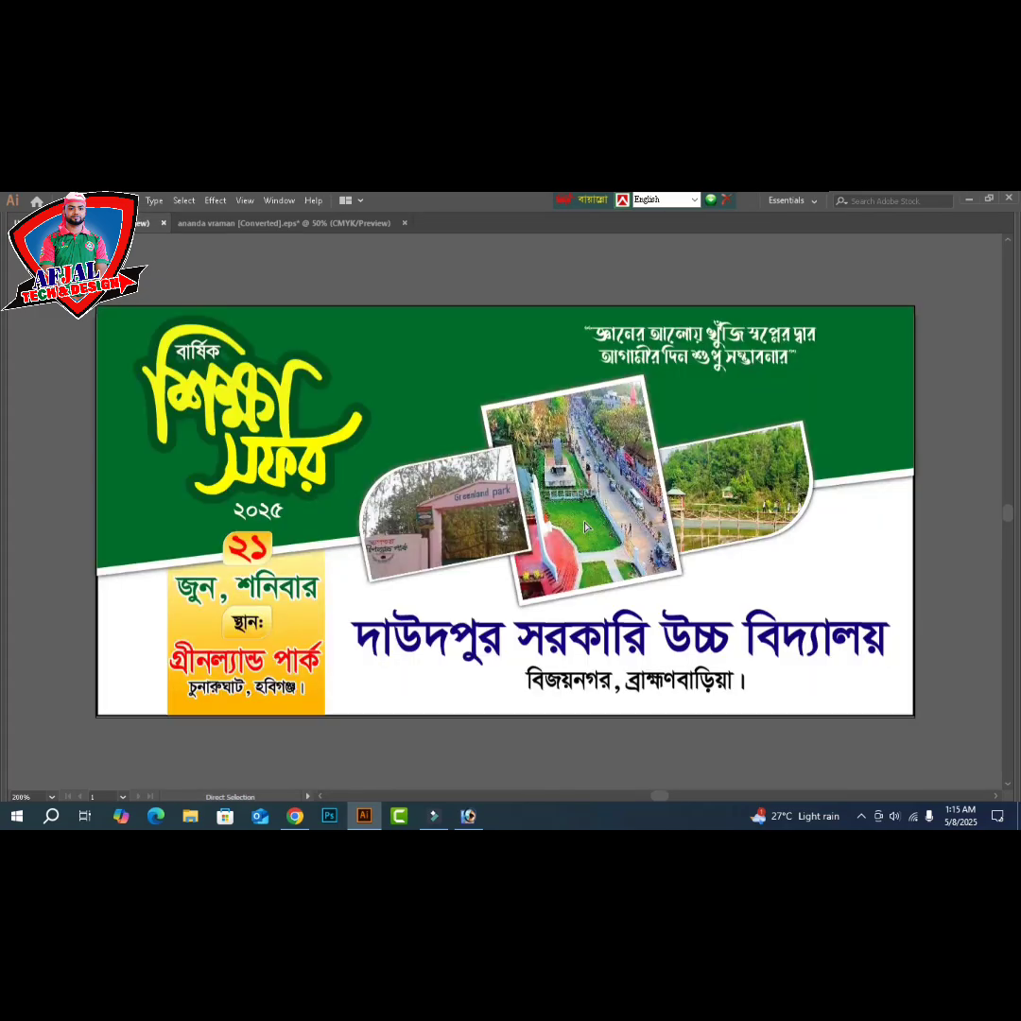
key("ctrl+v")
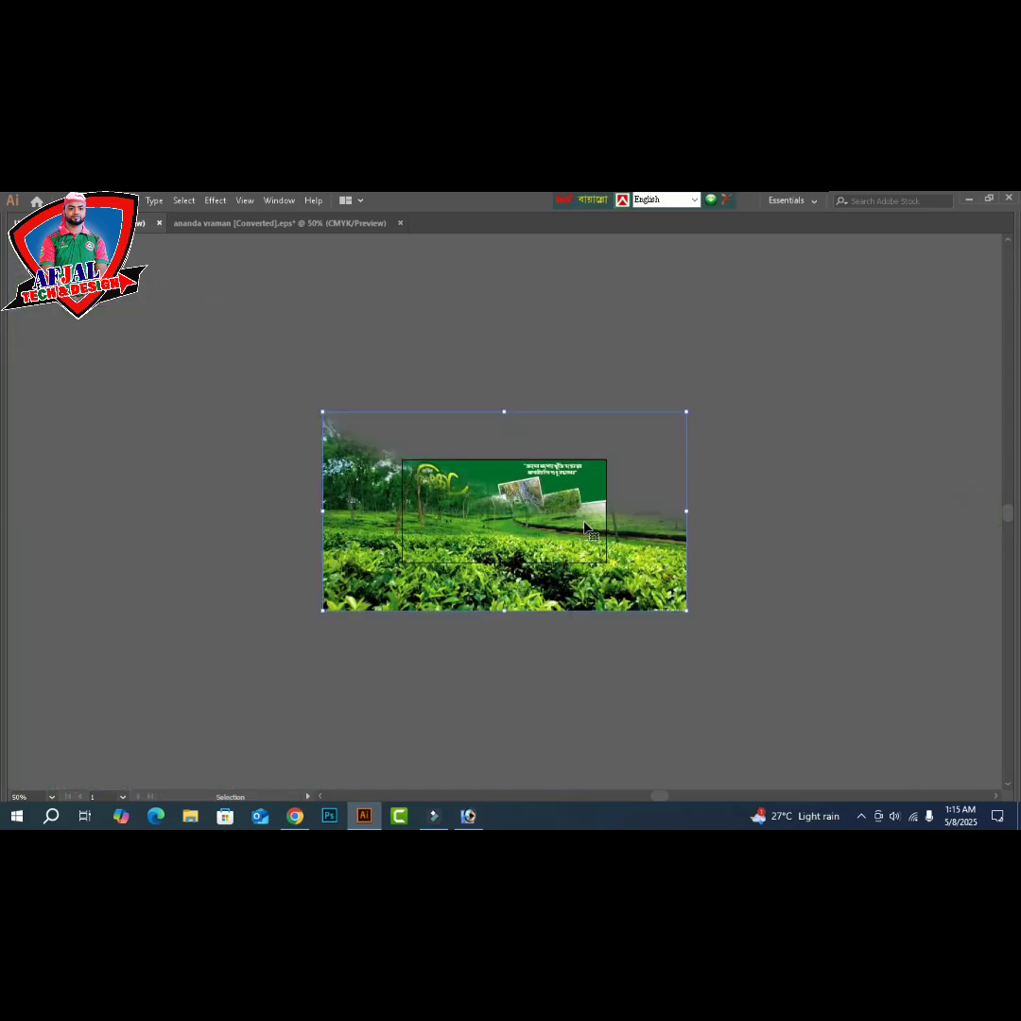
- Scale the pasted tea-garden image down proportionally and place it above the banner artboard
key("ctrl+minus")
key("ctrl+minus")
key("ctrl+minus")
left_click_drag(506, 412, 506, 471)
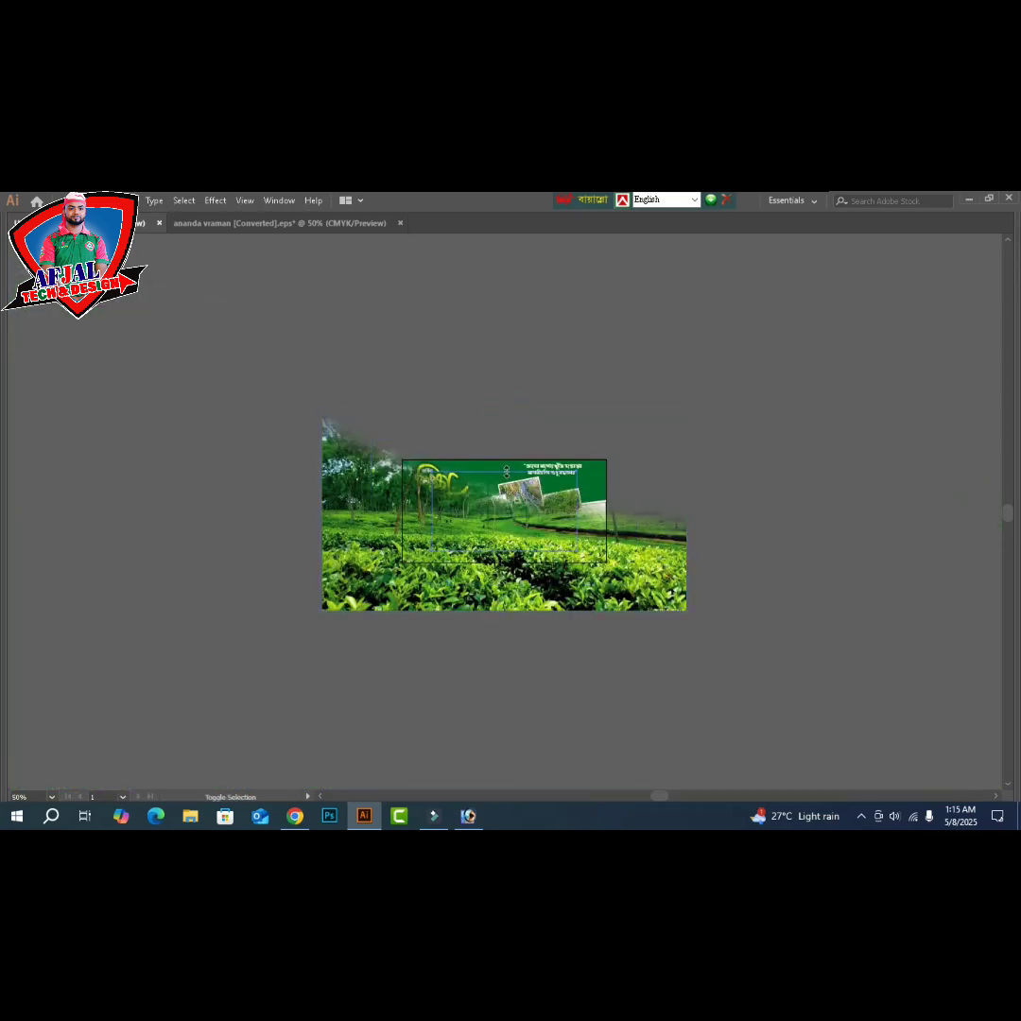
left_click_drag(475, 411, 477, 393)
left_click(724, 417)
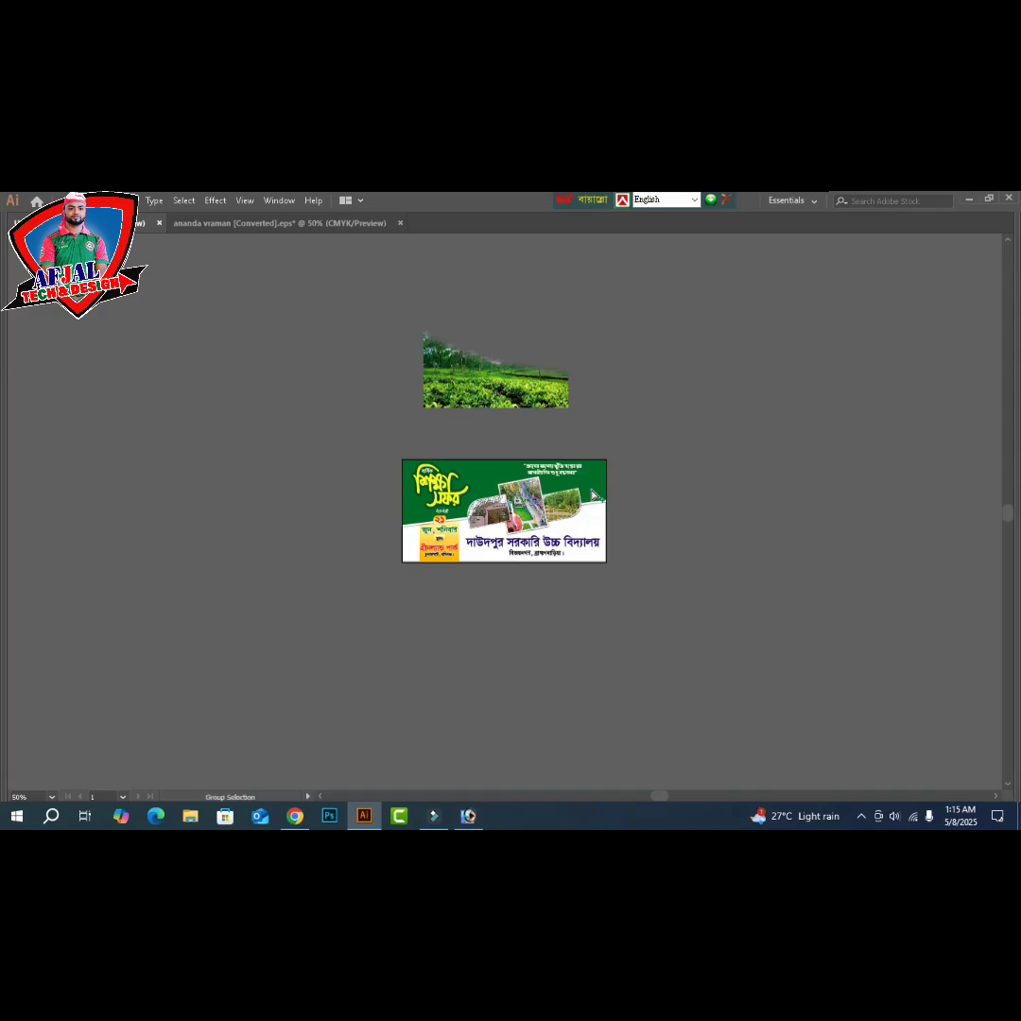
- Unlock the banner objects and duplicate the slanted green background shape above the artboard, behind the tea-garden image
key("ctrl+alt+2")
left_click(677, 501)
left_click_drag(331, 443, 732, 554)
left_click(680, 494)
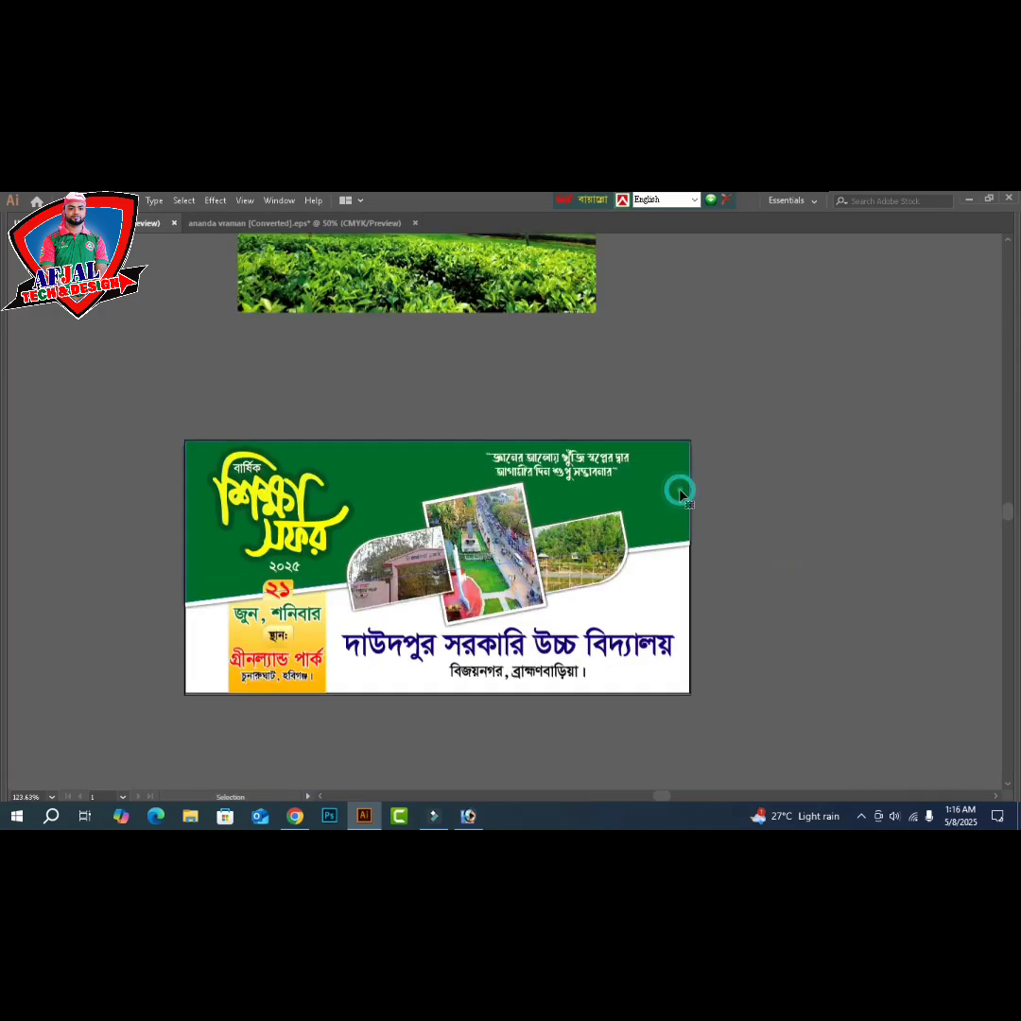
scroll(680, 494, "up", 2)
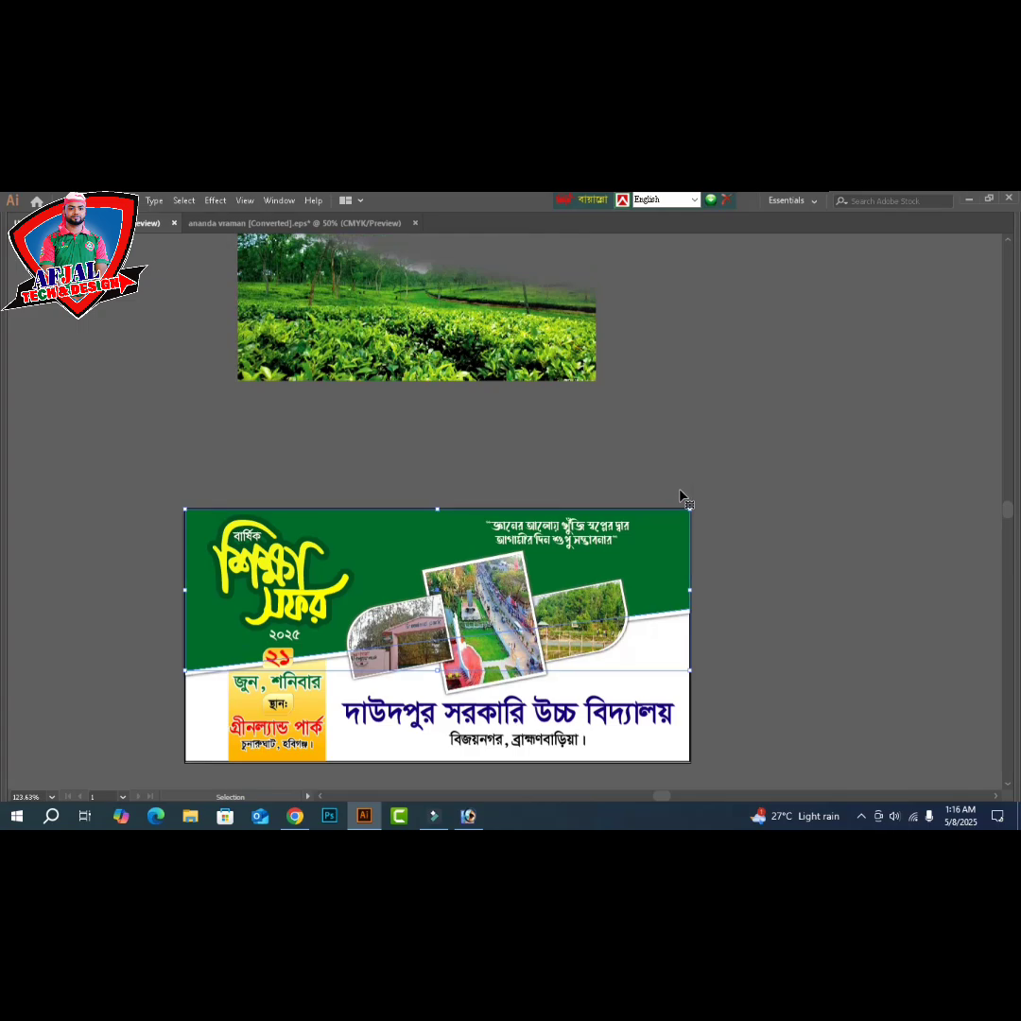
left_click(651, 575)
left_click_drag(652, 578, 671, 345)
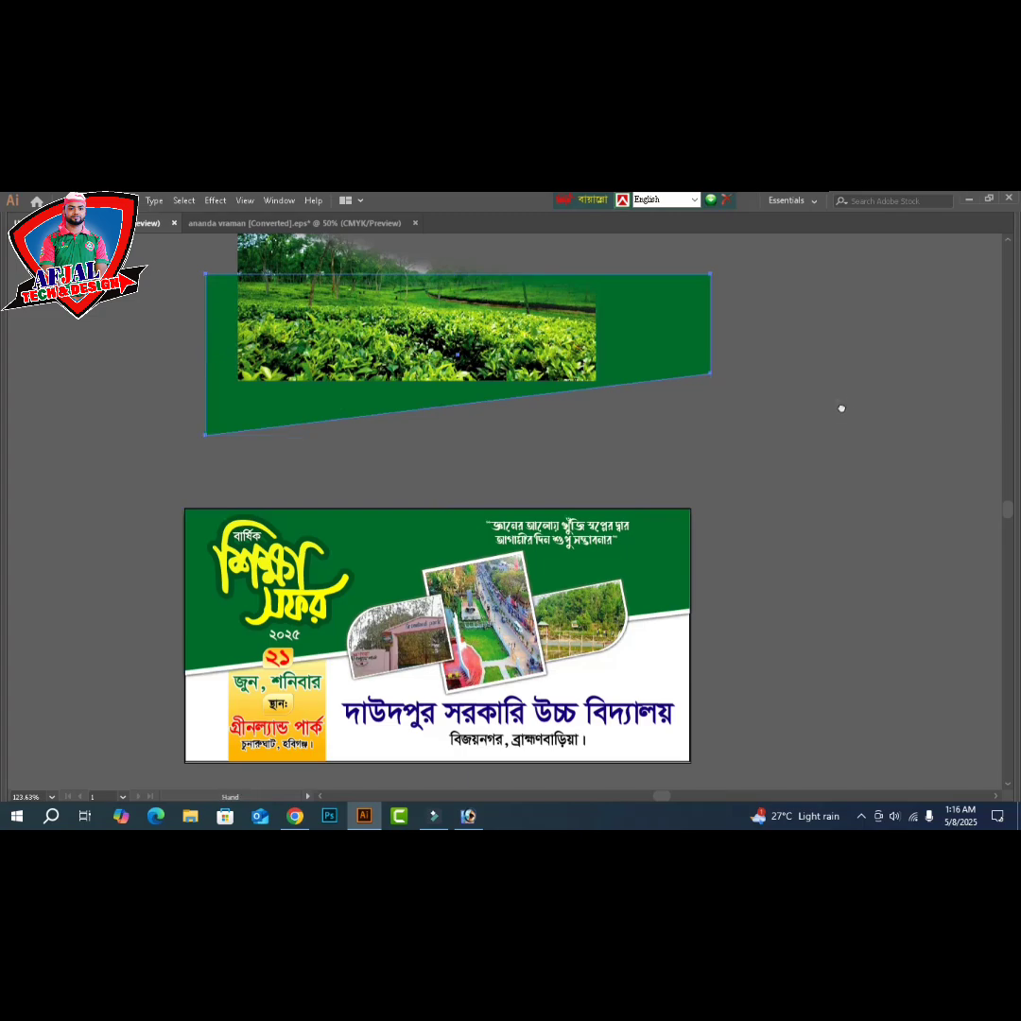
- Align the left and bottom edges of the tea-garden image and the copied green shape
left_click_drag(842, 408, 874, 483)
left_click(528, 416)
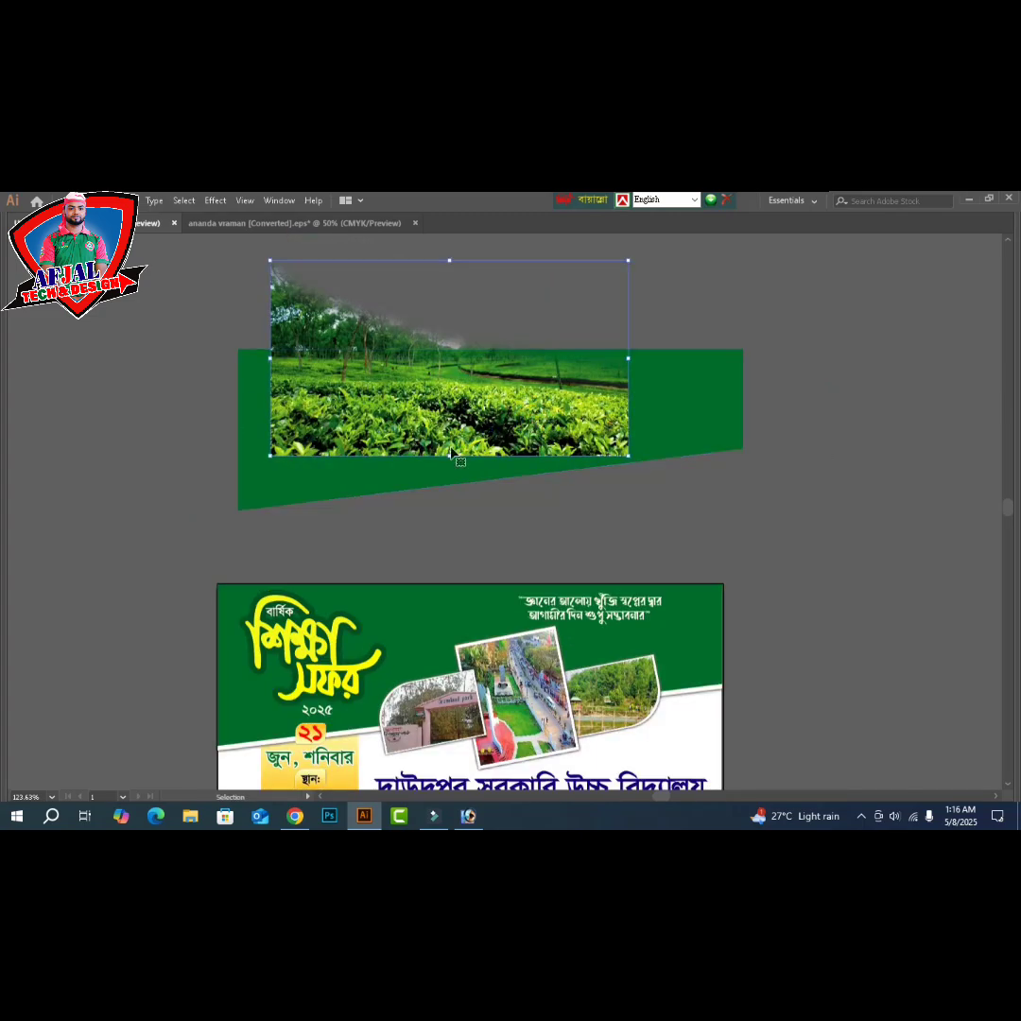
left_click(288, 487, "shift")
key("Tab")
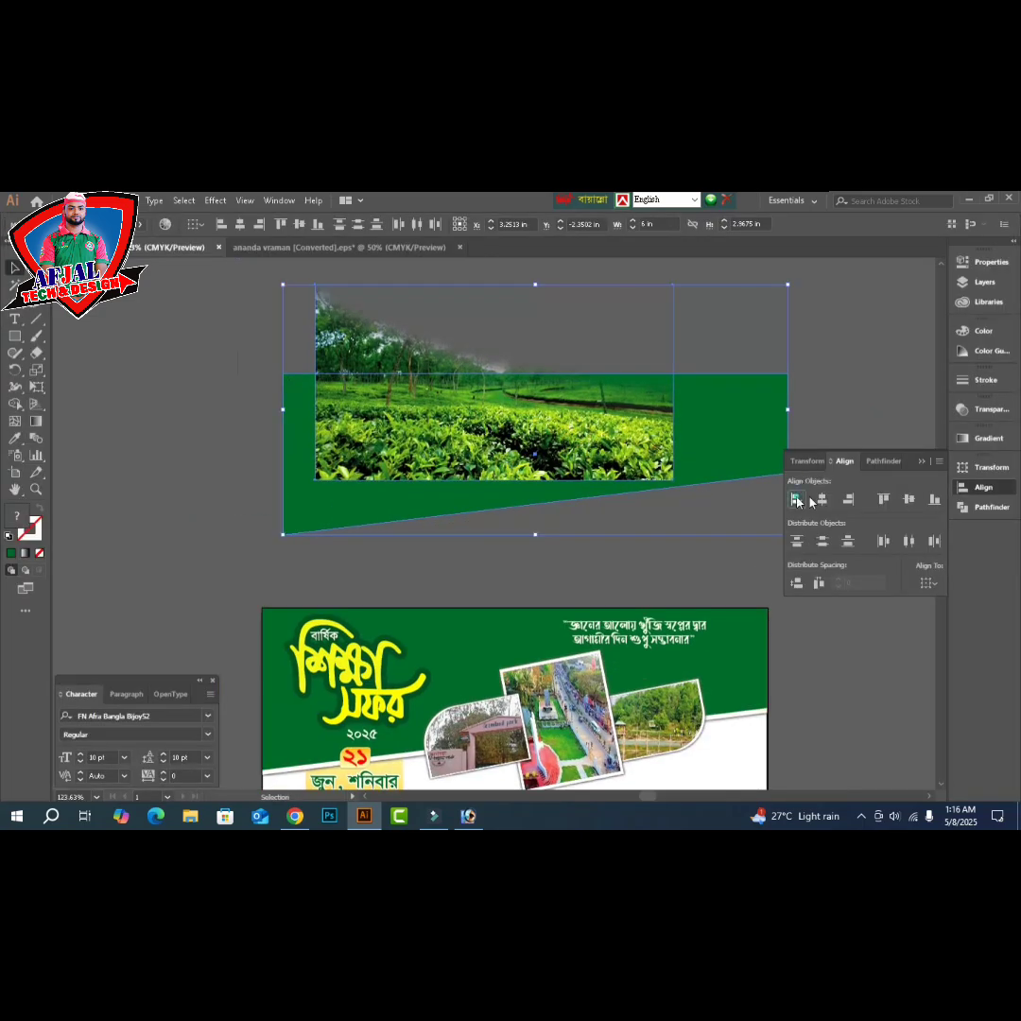
left_click(796, 501)
left_click(932, 498)
key("Tab")
left_click(685, 525)
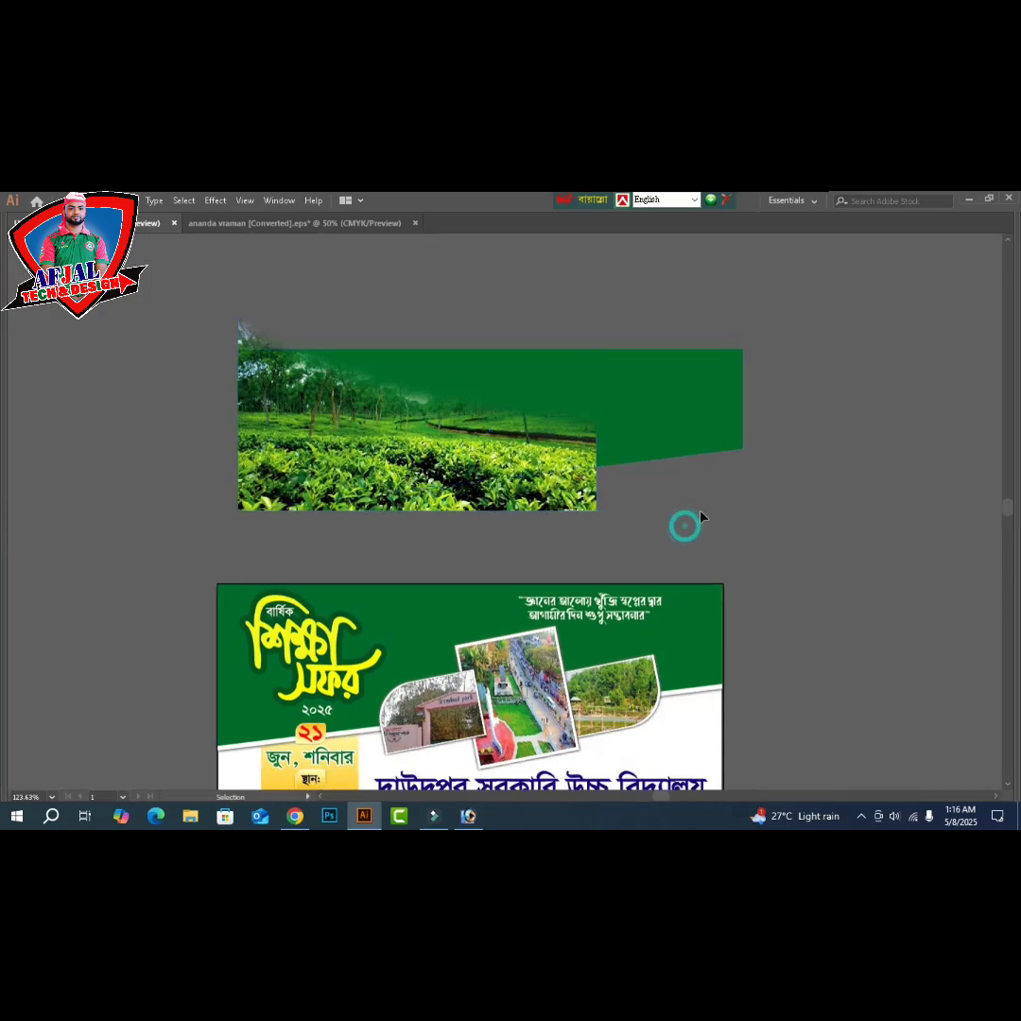
- Enlarge the tea-garden image until it spans nearly the full width of the copied green shape
left_click(593, 505)
scroll(610, 316, "down", 1)
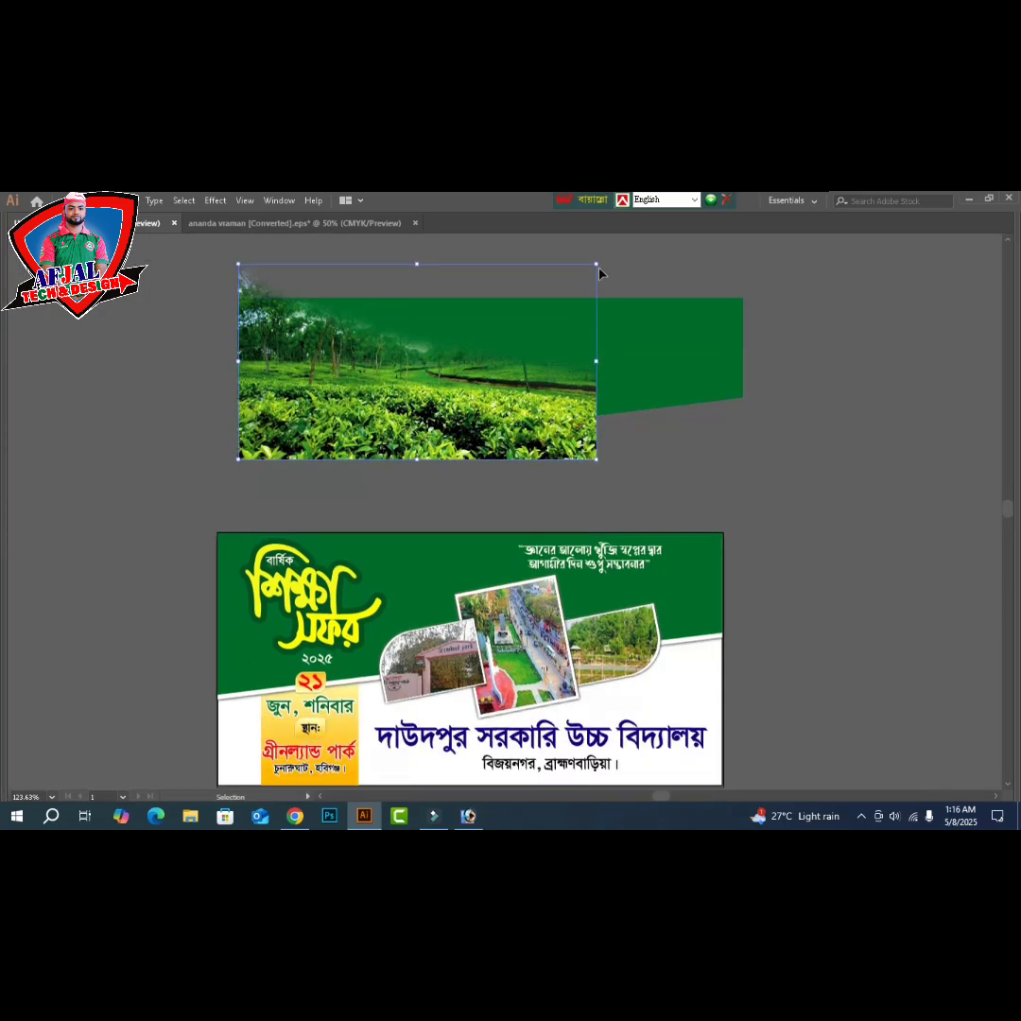
left_click_drag(597, 265, 671, 222)
scroll(697, 640, "down", 1)
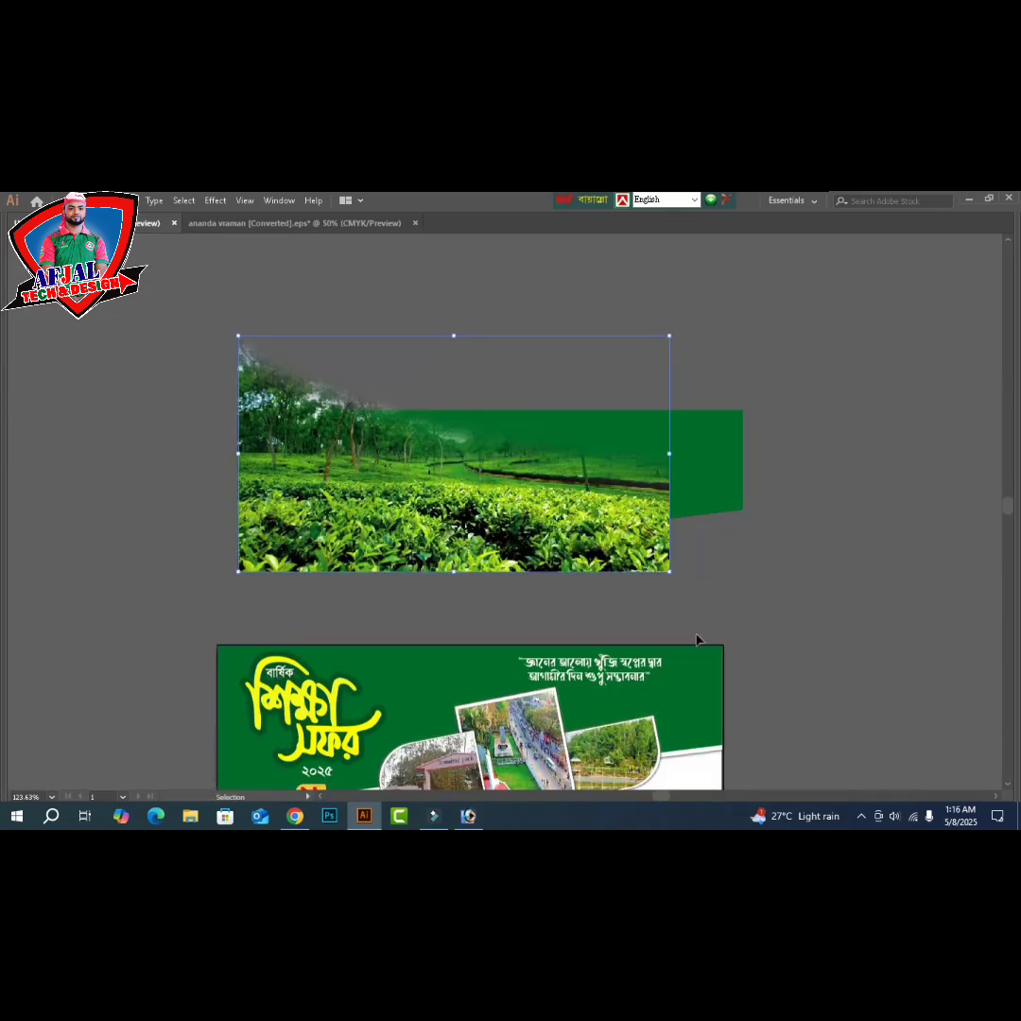
left_click_drag(671, 573, 715, 594)
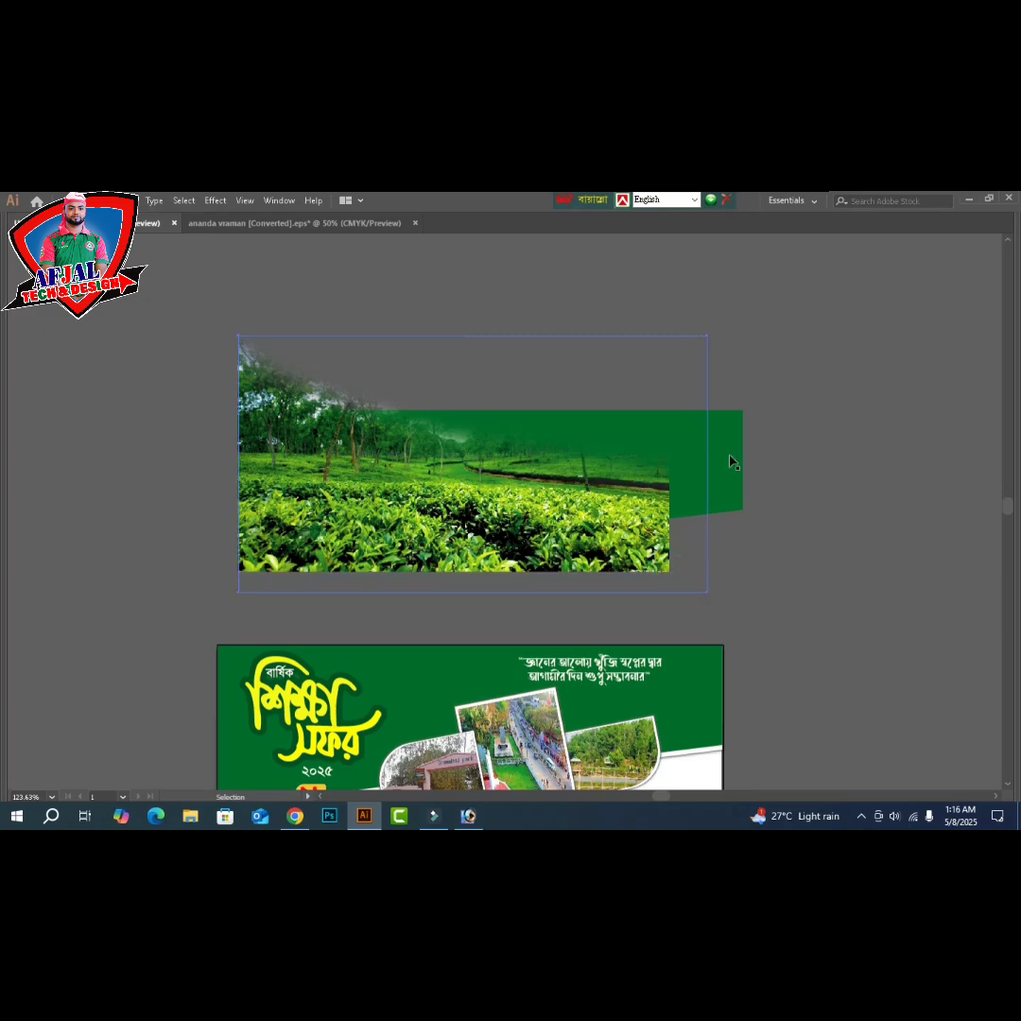
left_click_drag(705, 339, 741, 309)
left_click(883, 469)
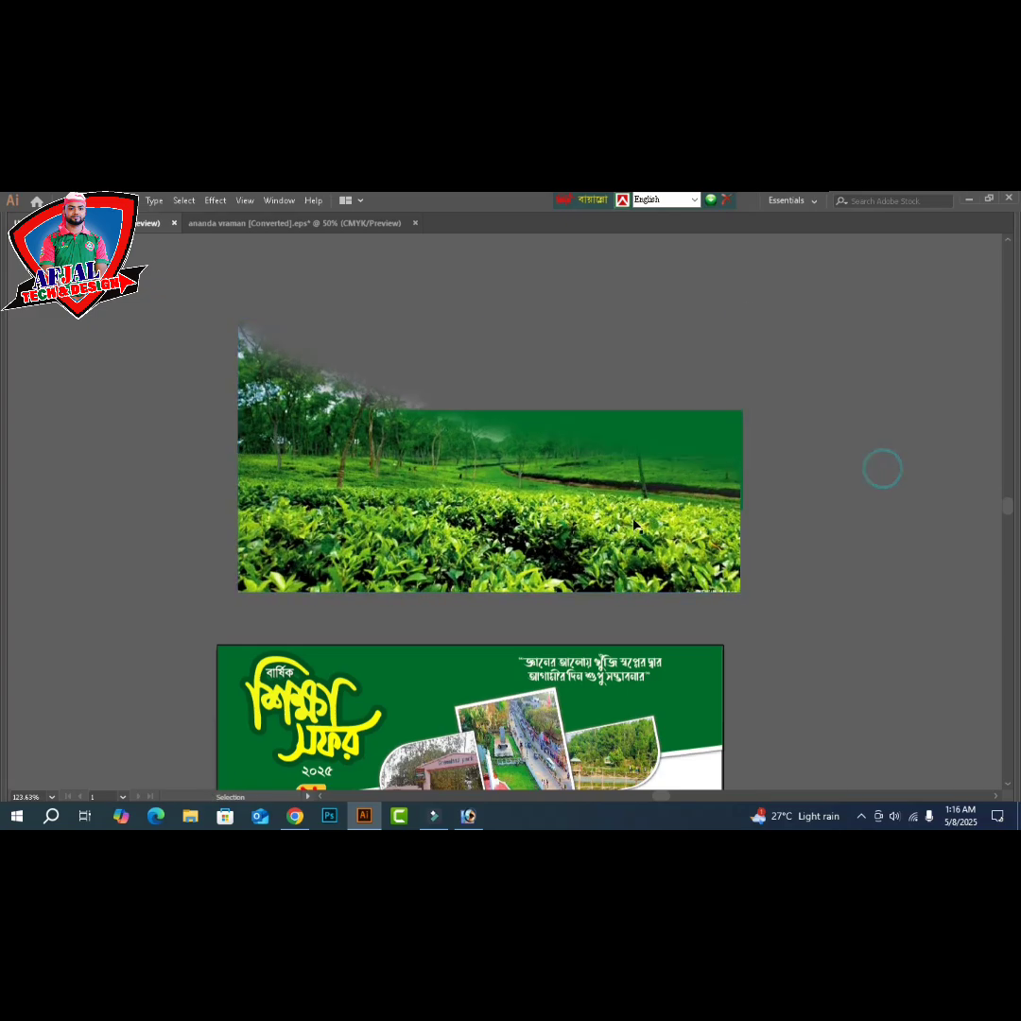
- Move the tea-garden image directly behind the copied green shape and clip it to that slanted shape
left_click(624, 522)
key("ctrl+x")
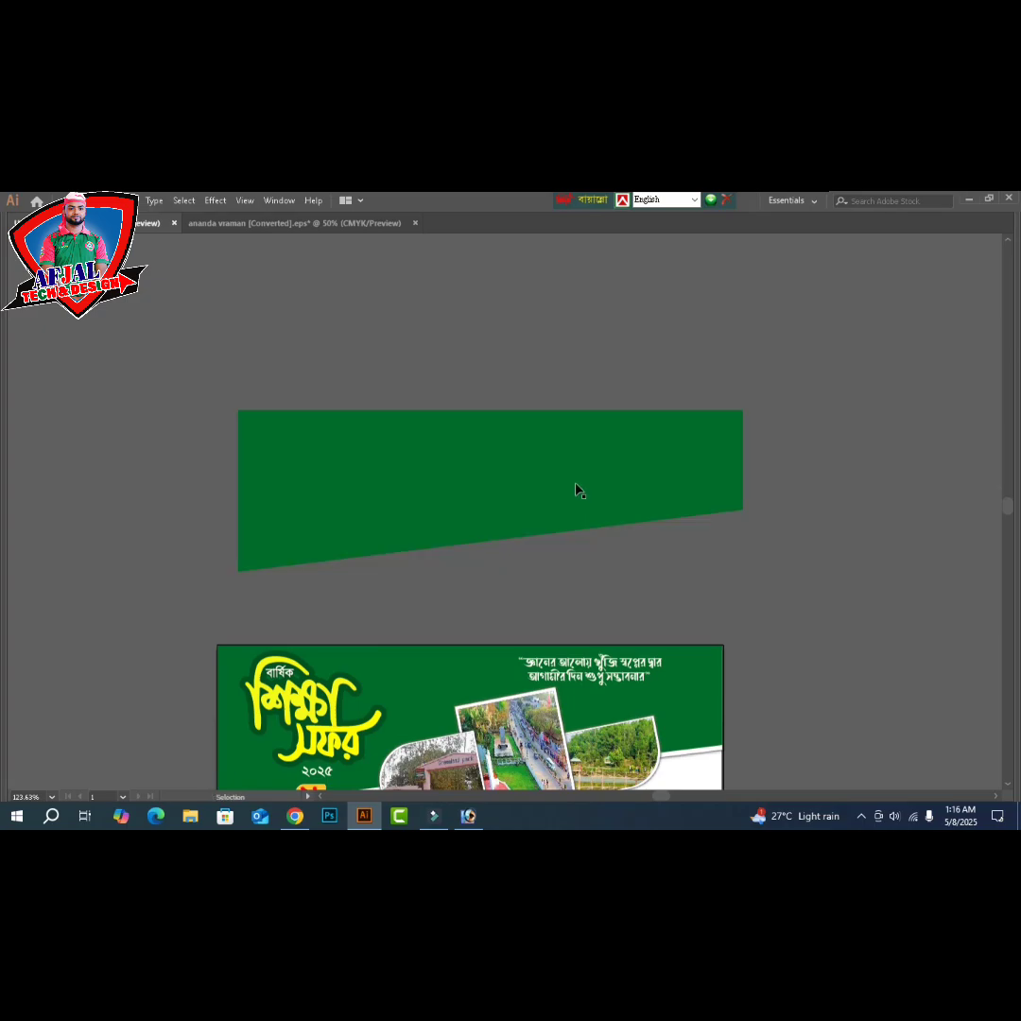
left_click(577, 486)
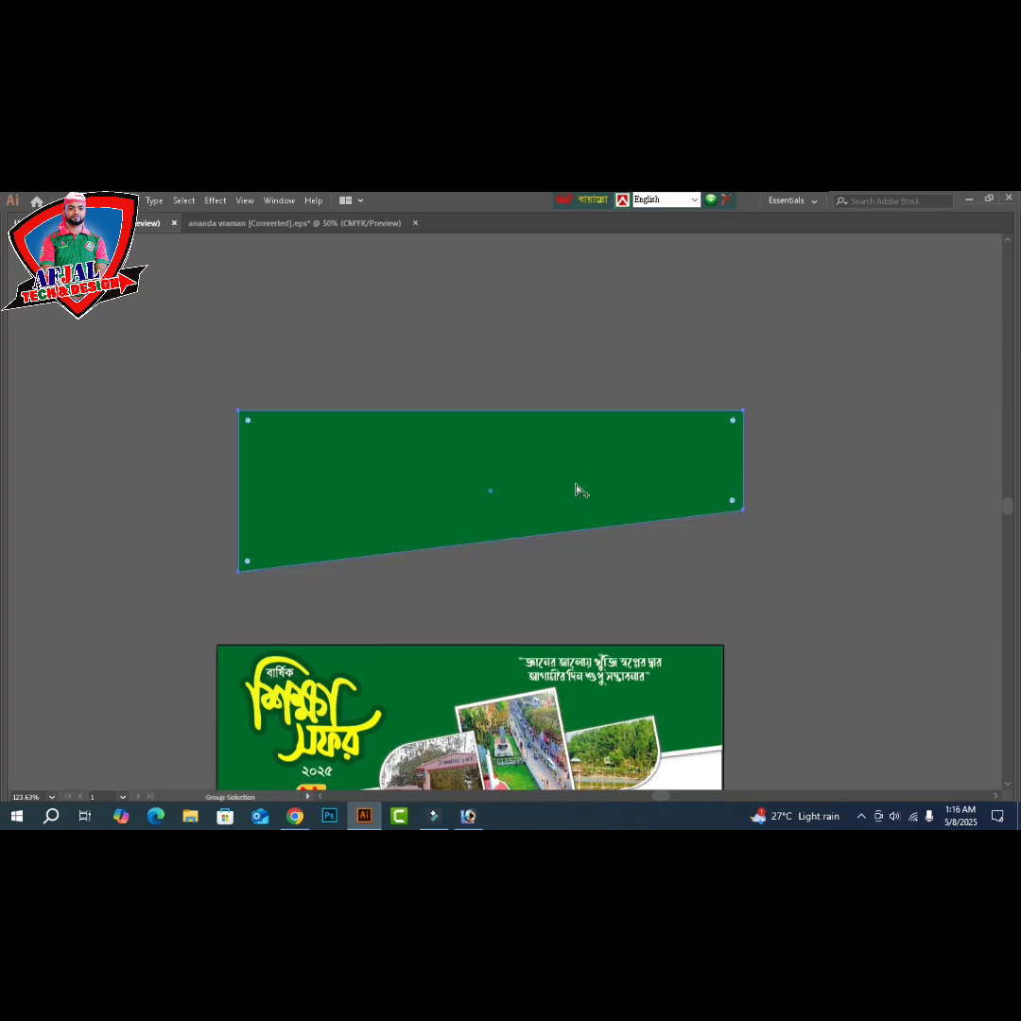
key("ctrl+b")
left_click(795, 493)
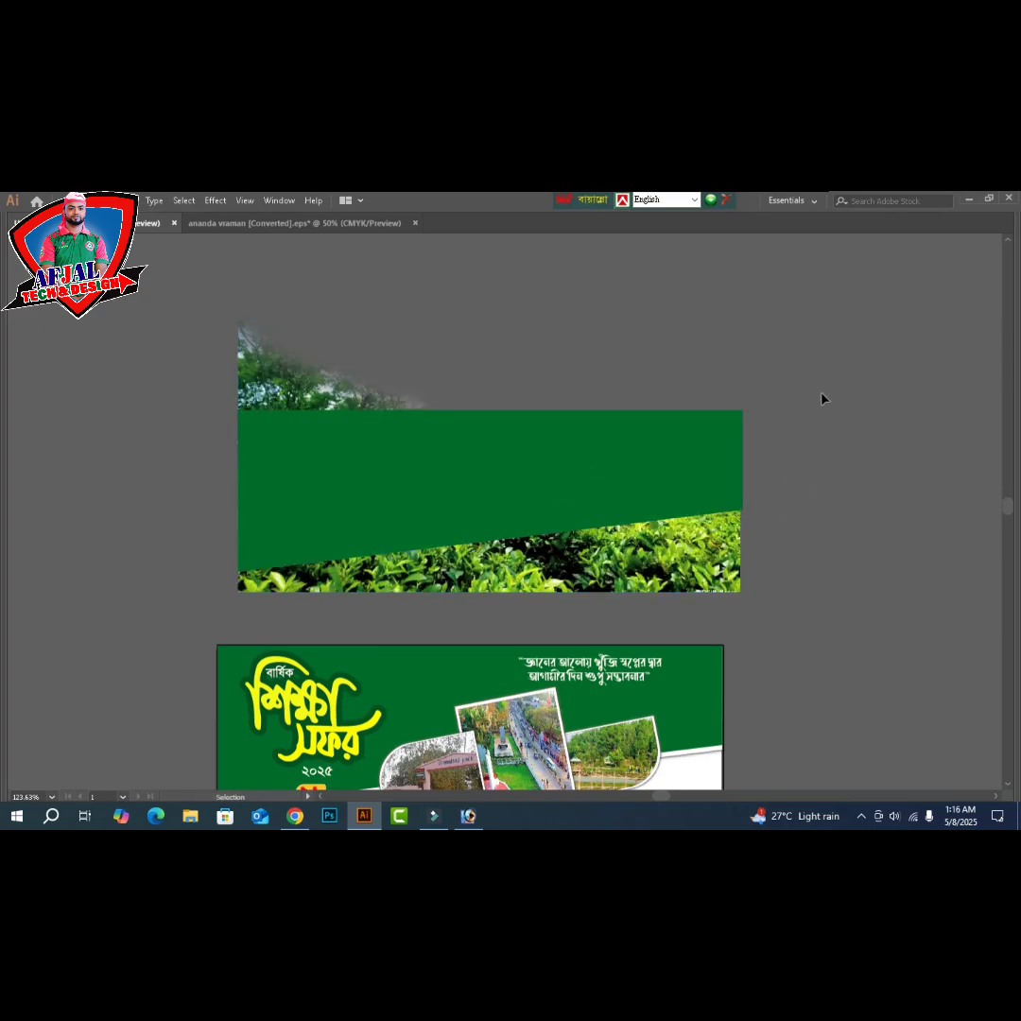
left_click_drag(821, 395, 544, 522)
key("ctrl+7")
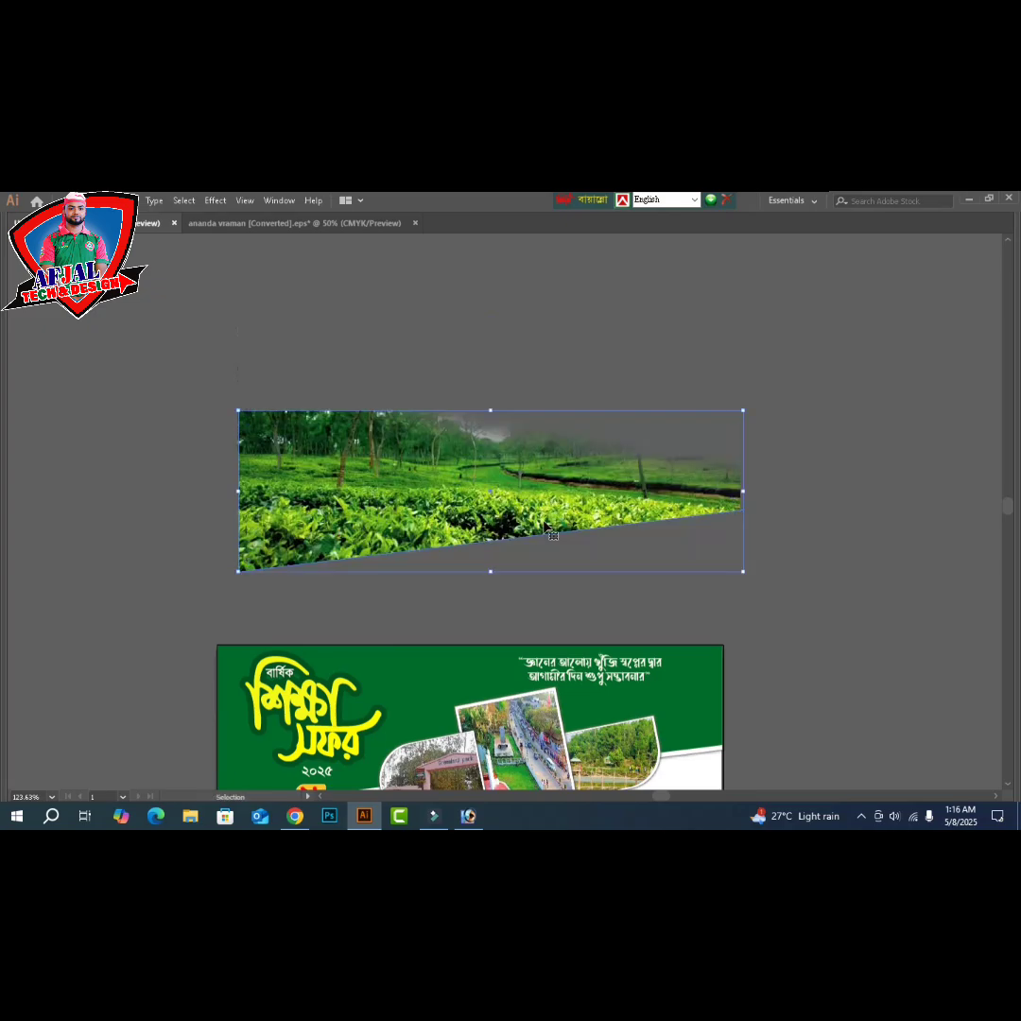
- Align the left and bottom edges of the clipped tea-garden image with the green background shape on the banner
scroll(558, 591, "down", 2)
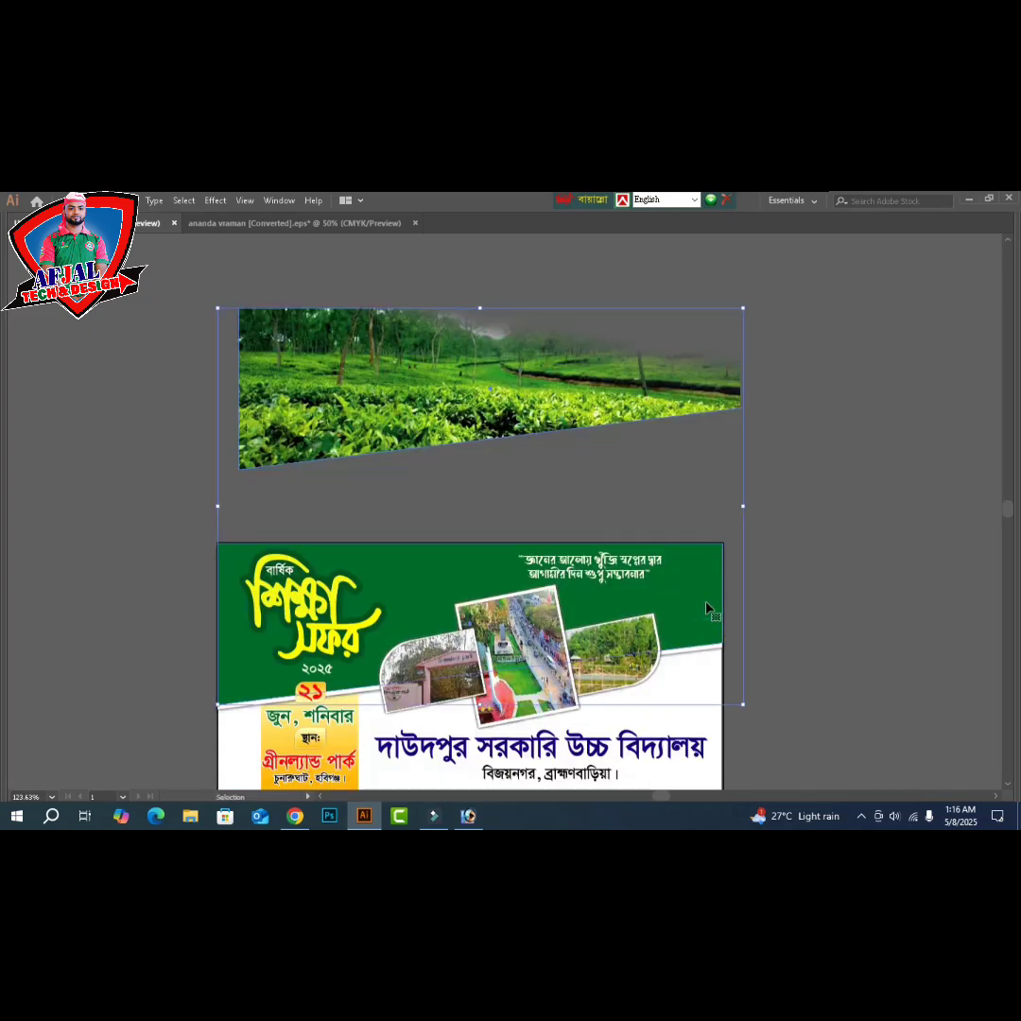
key("Tab")
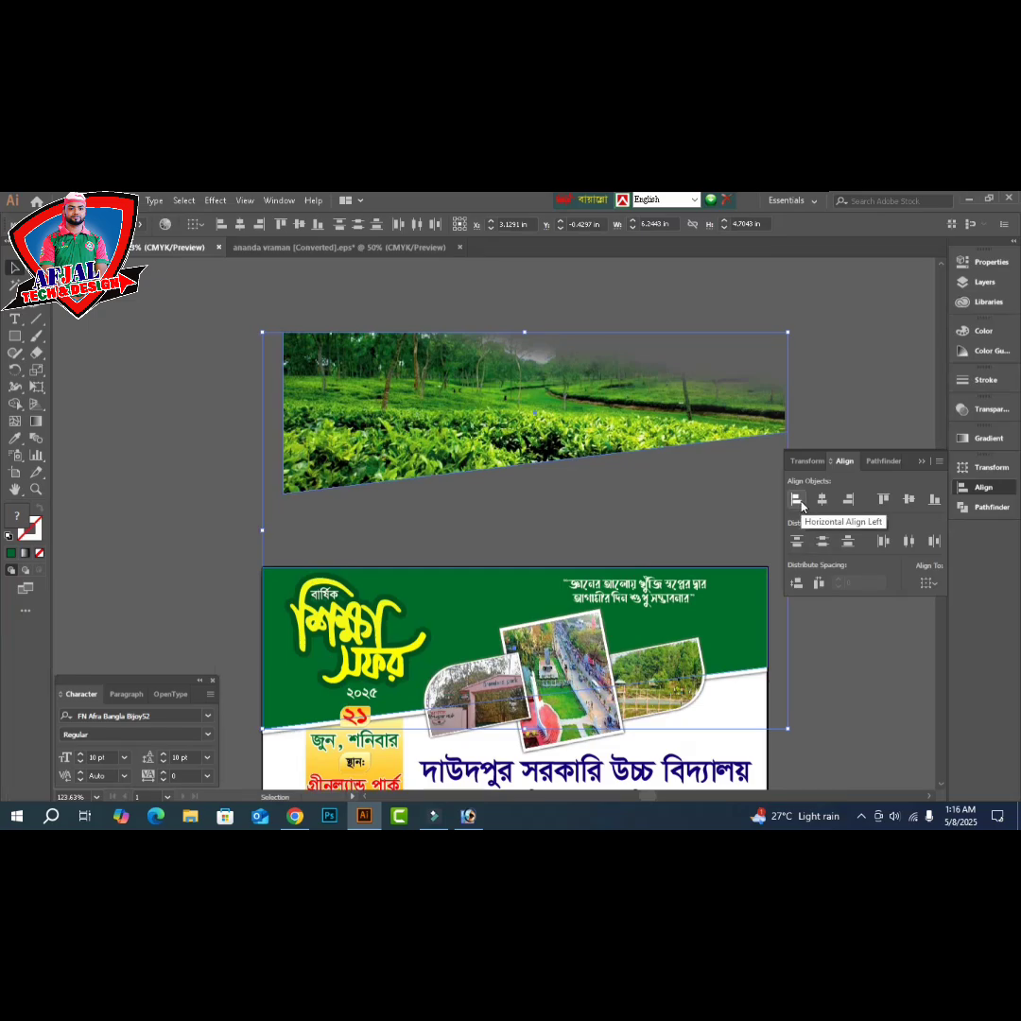
left_click(934, 498)
key("Tab")
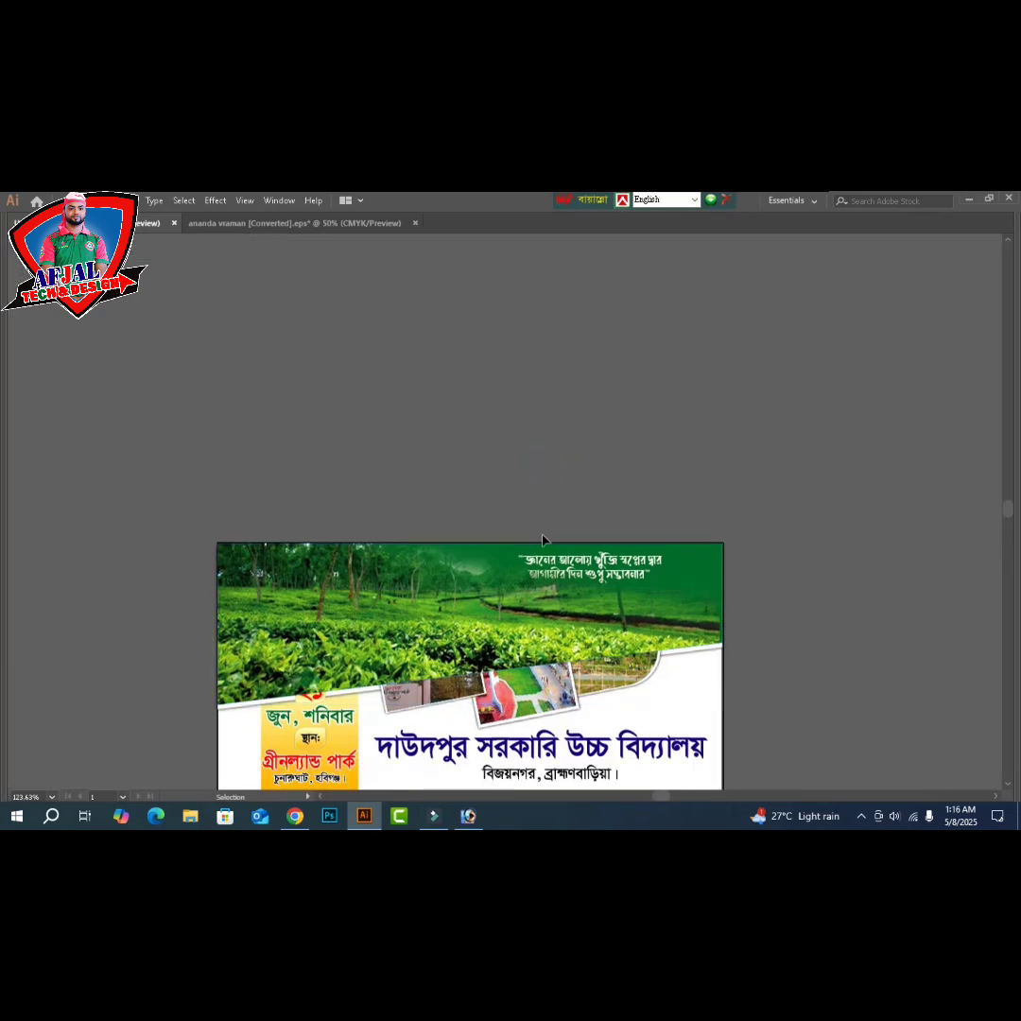
- Restack the clipped tea-garden image just above the green background, behind the title text and photos
left_click(441, 588)
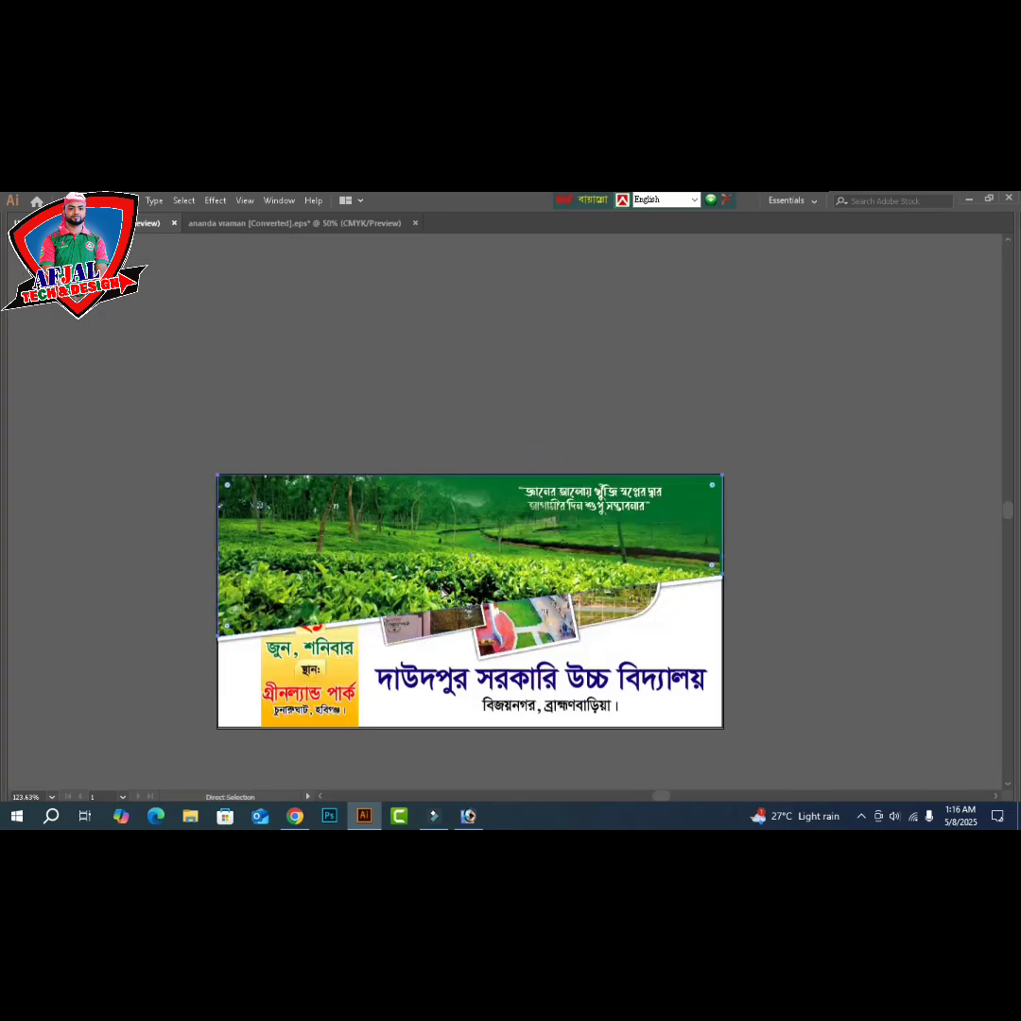
key("ctrl+shift+[")
key("ctrl+]")
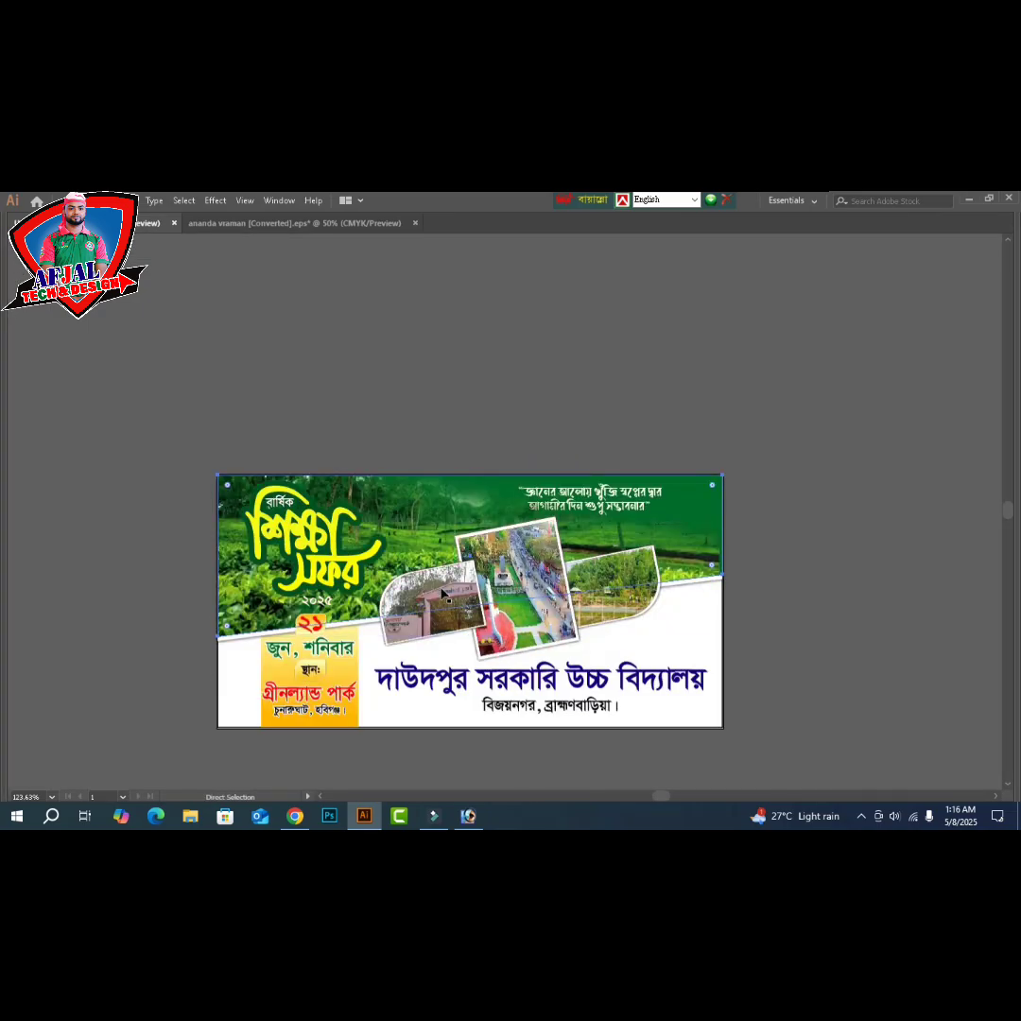
- Set the clipped tea-garden image's blending mode to Multiply over the green background, keeping its opacity at 100%
key("ctrl+=")
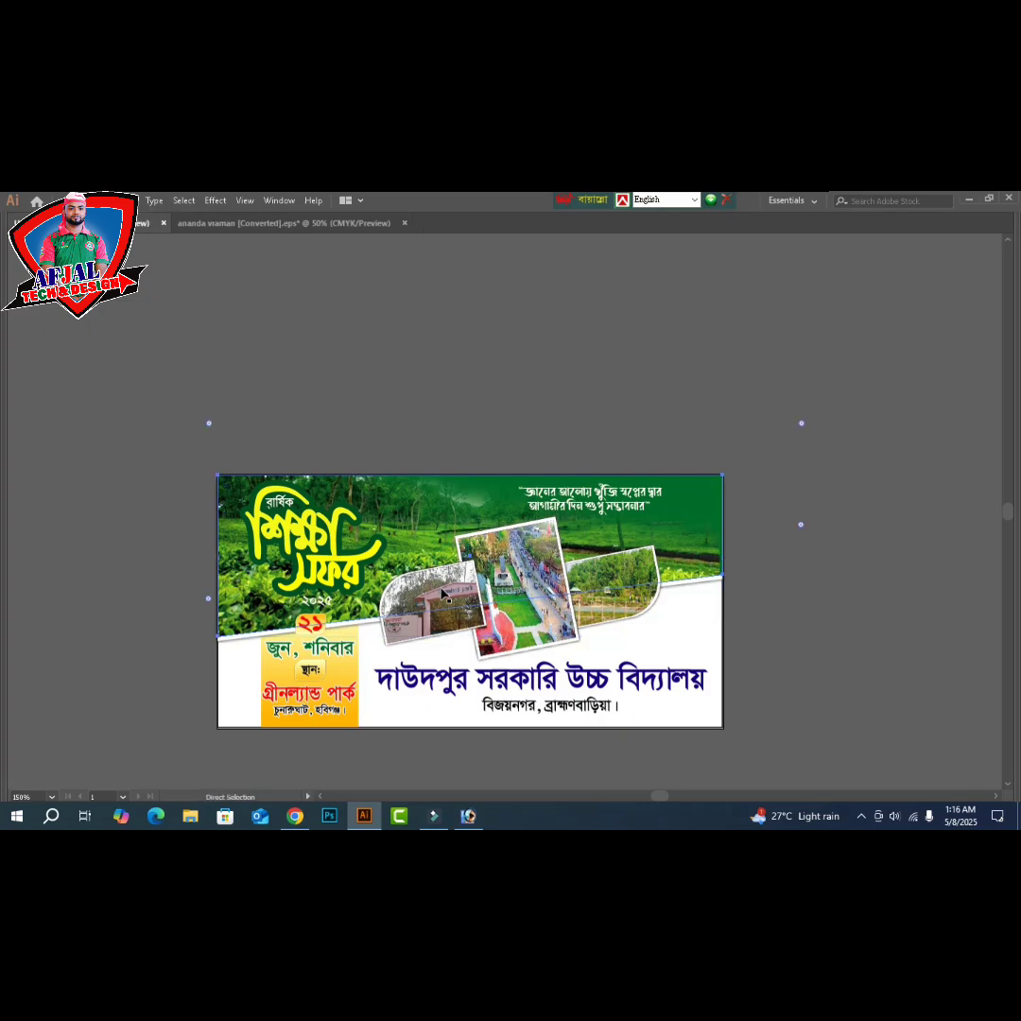
left_click_drag(289, 352, 353, 313)
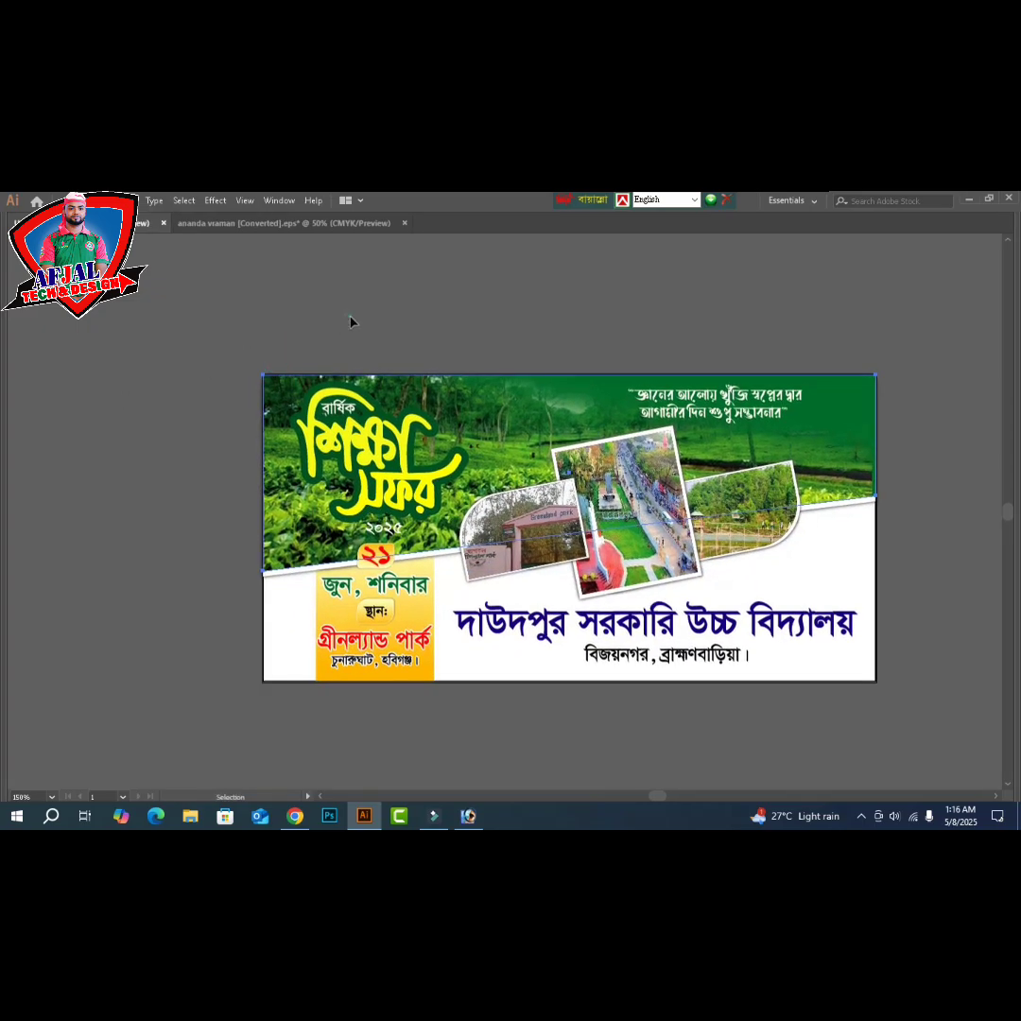
key("Tab")
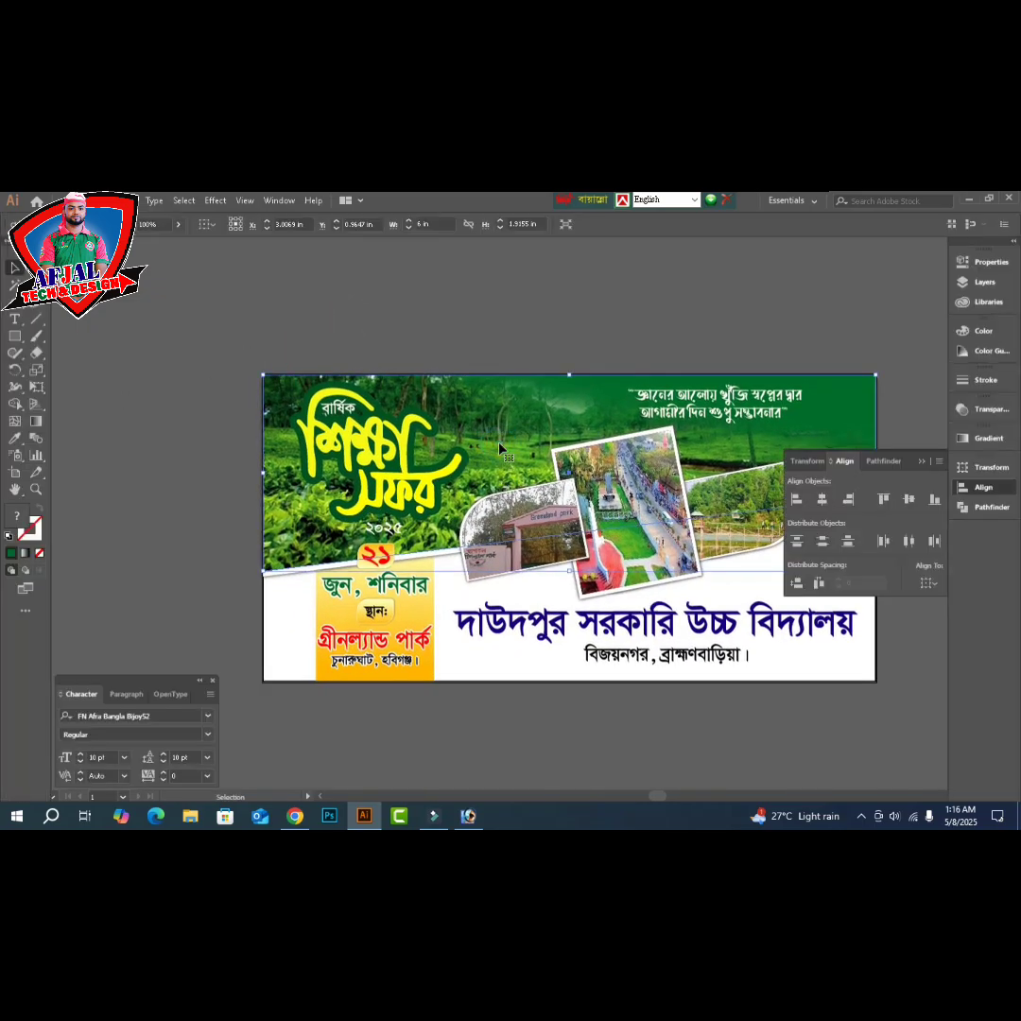
left_click(116, 225)
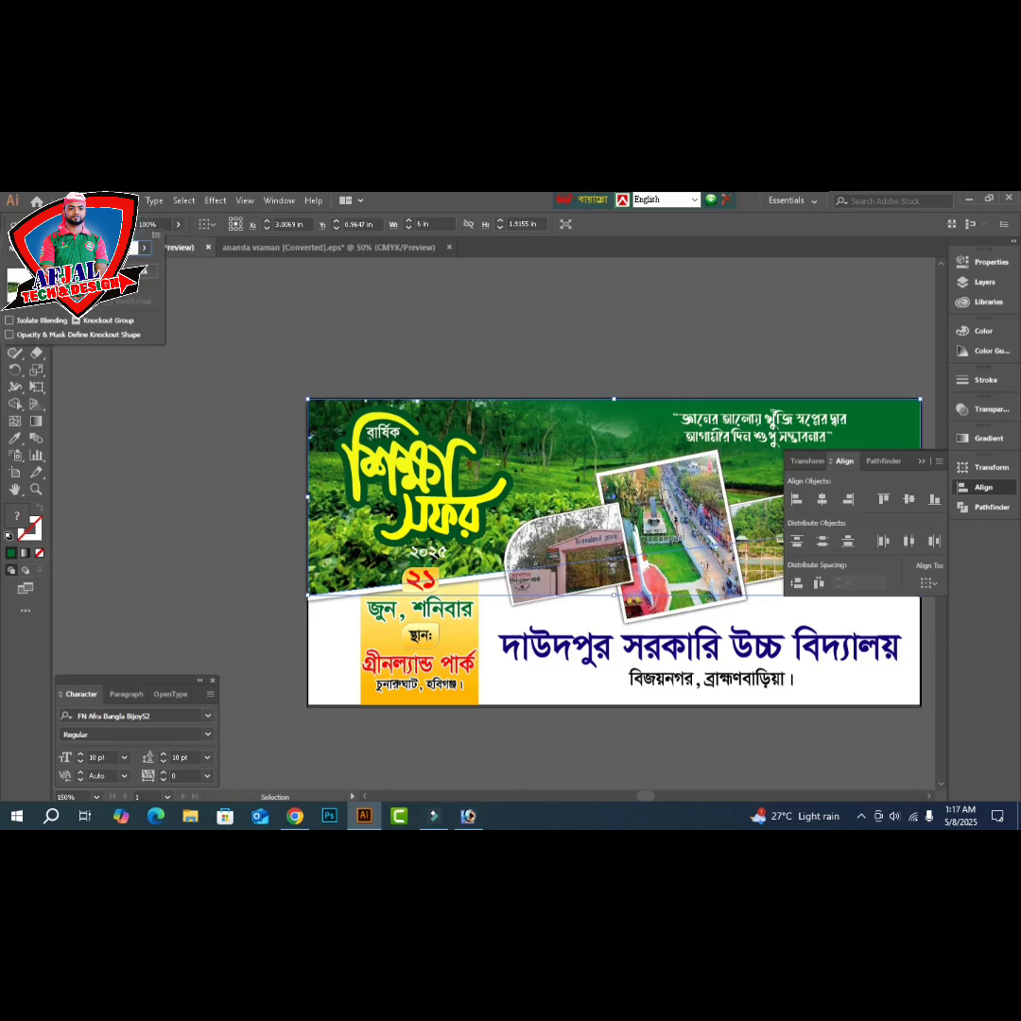
left_click(45, 248)
left_click(45, 299)
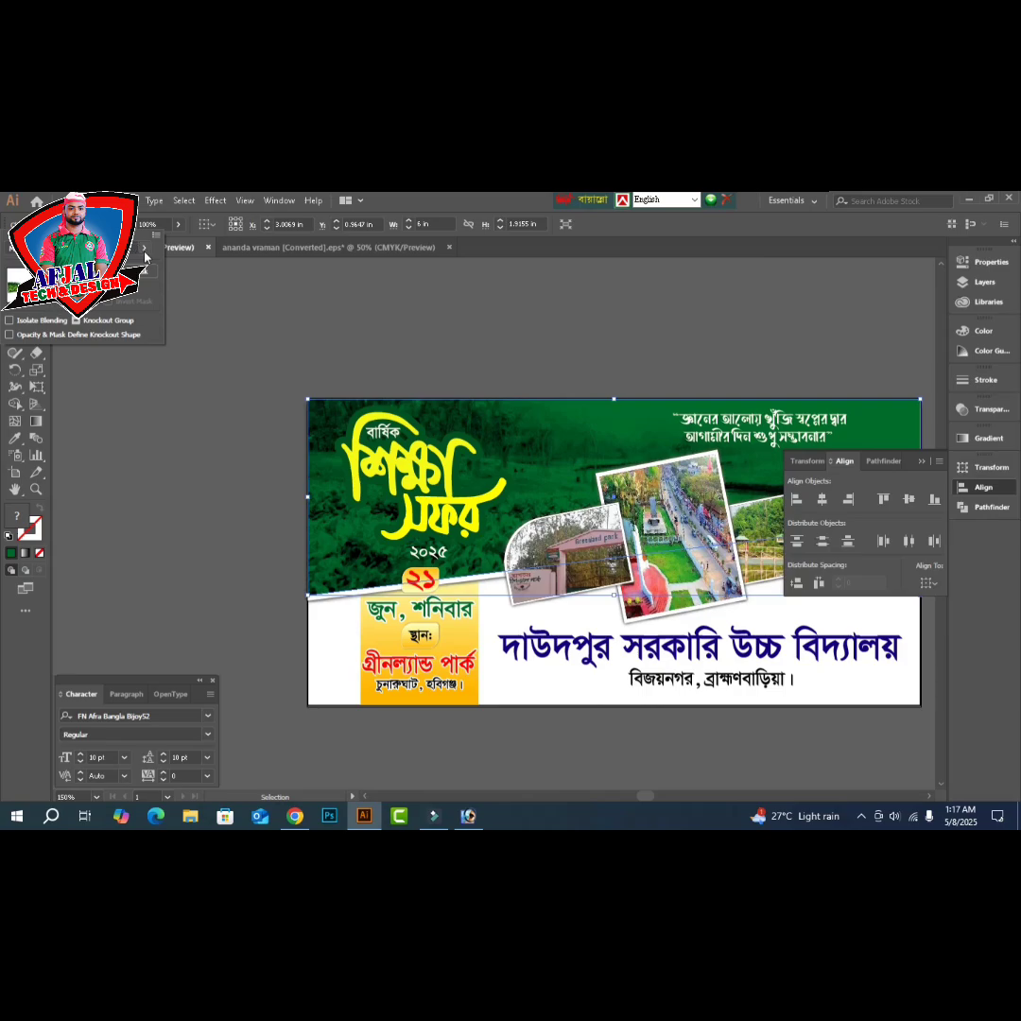
left_click(145, 249)
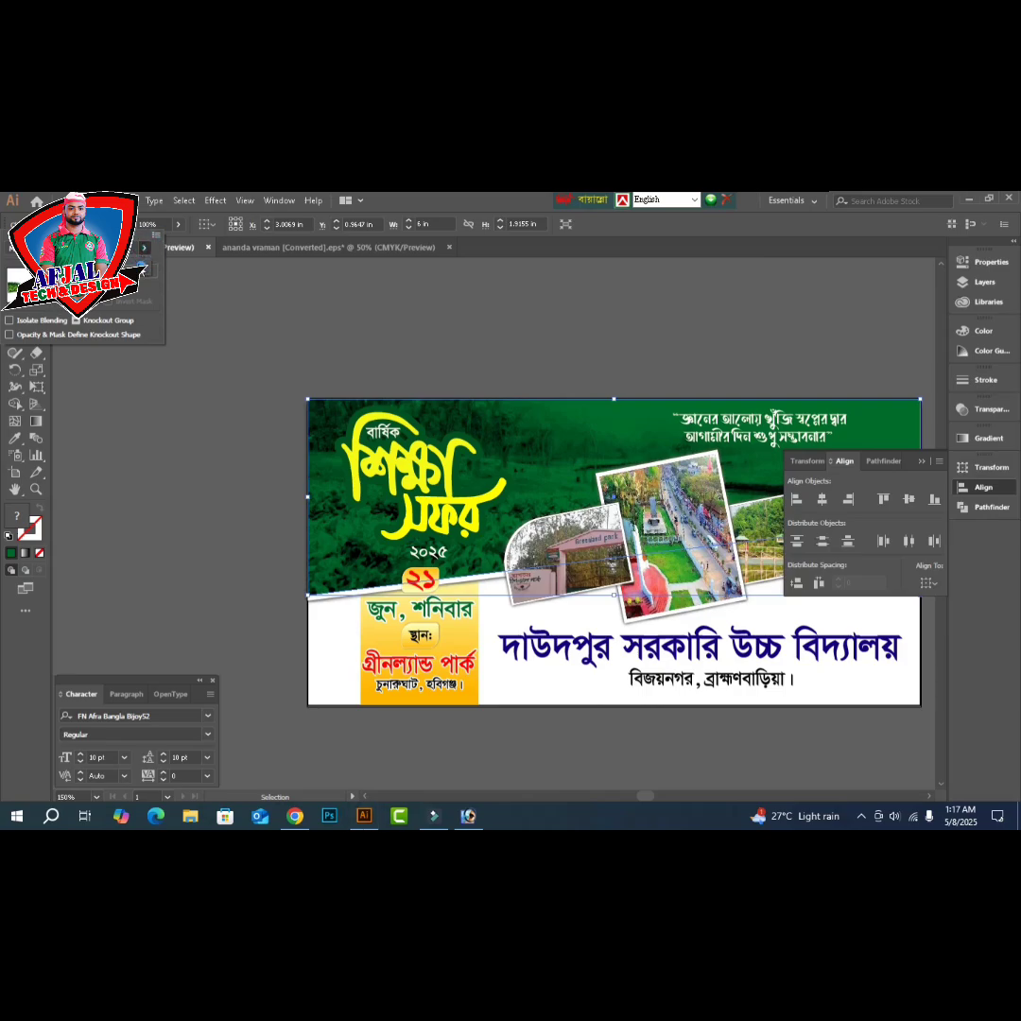
left_click_drag(149, 268, 171, 275)
left_click(149, 475)
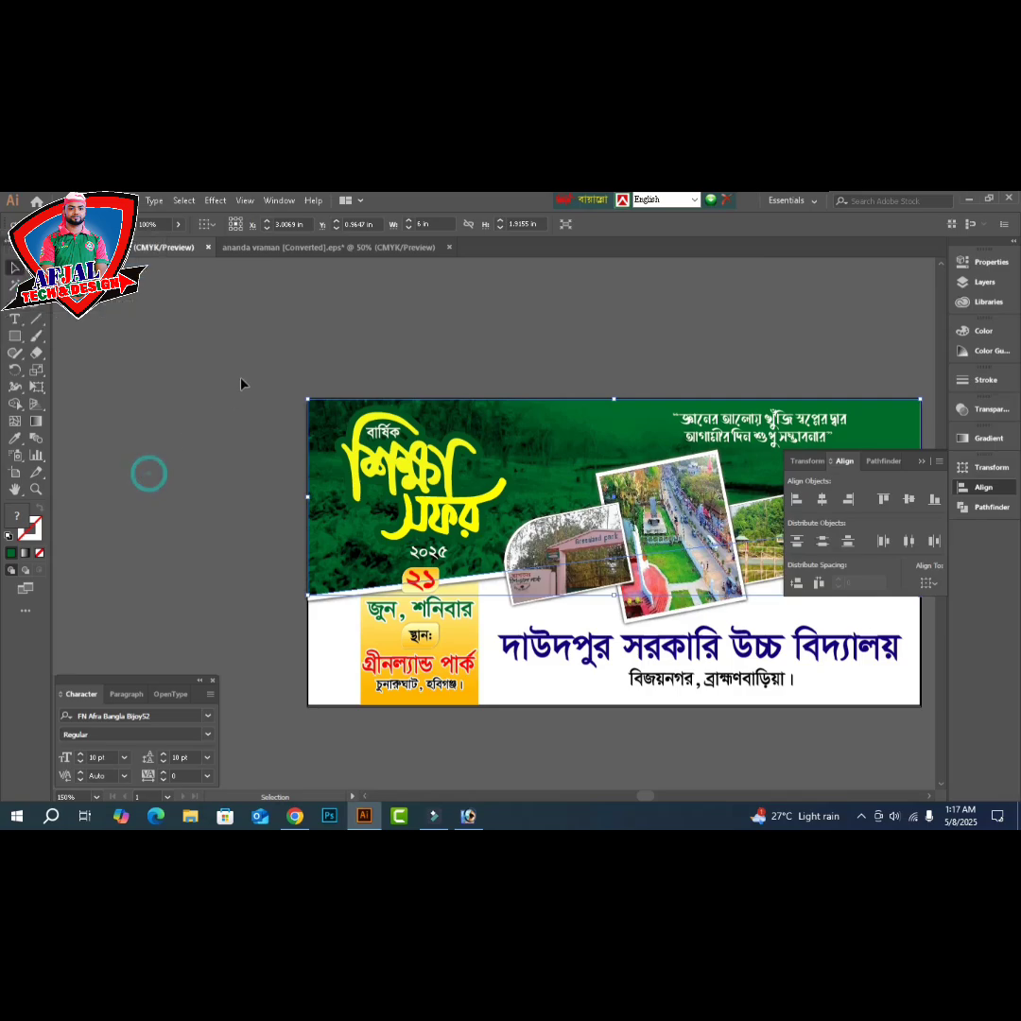
- Examine the blended tea-garden background close up around the title and photos, and at actual size
left_click(239, 371)
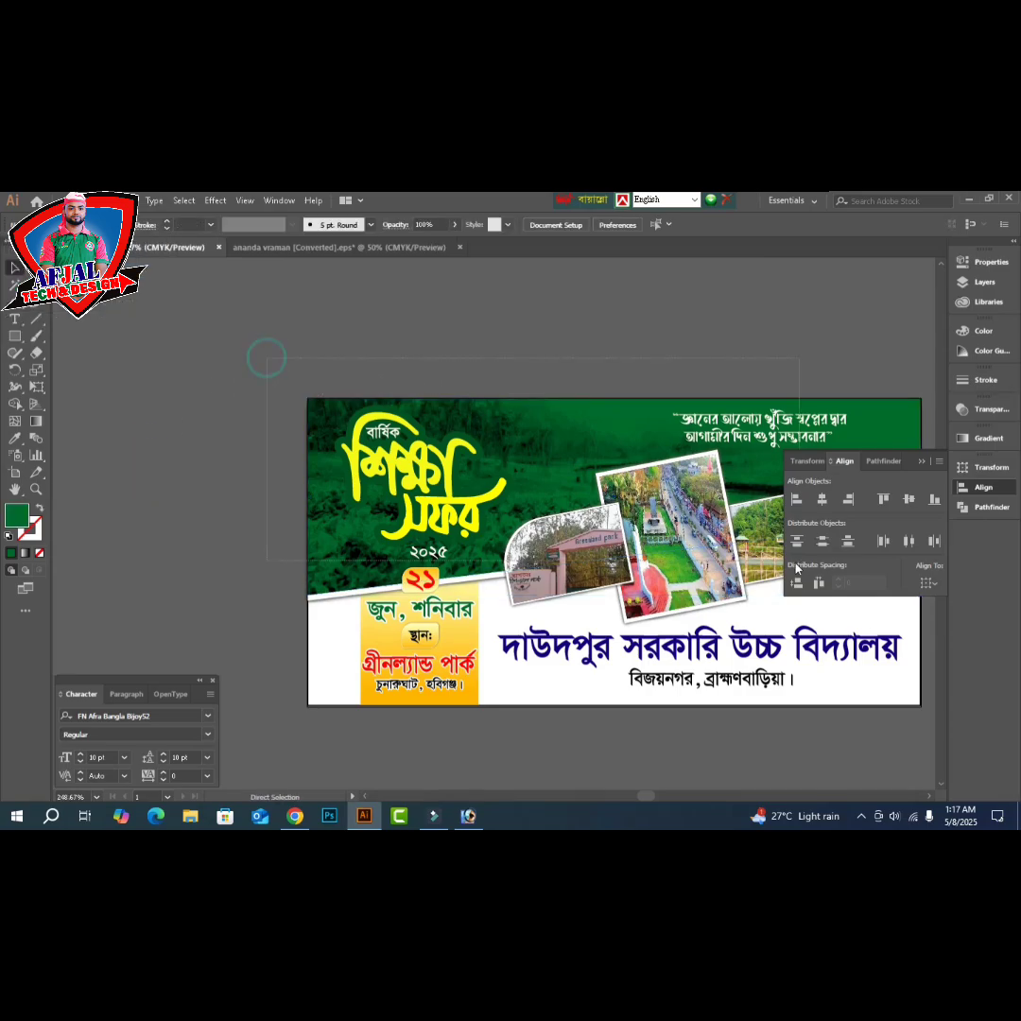
scroll(592, 362, "up", 4)
left_click(520, 542)
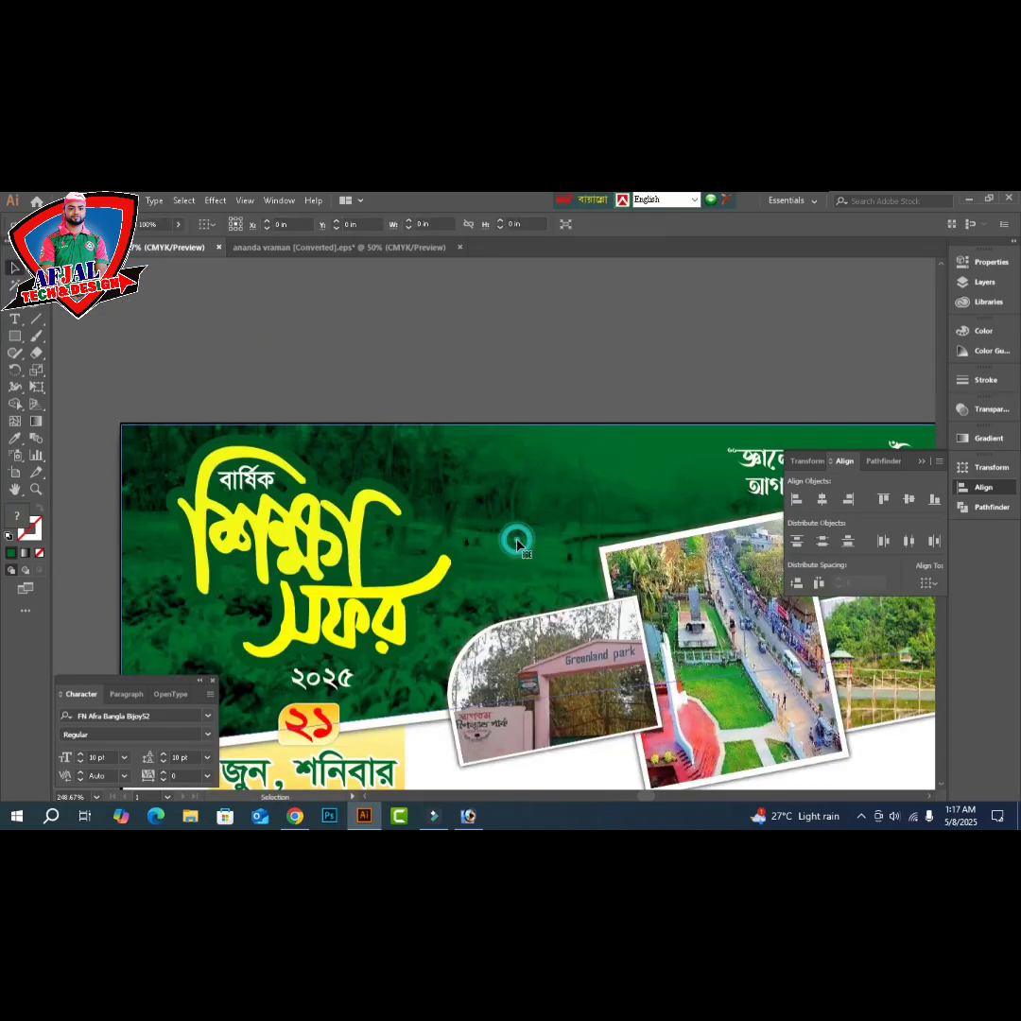
key("Tab")
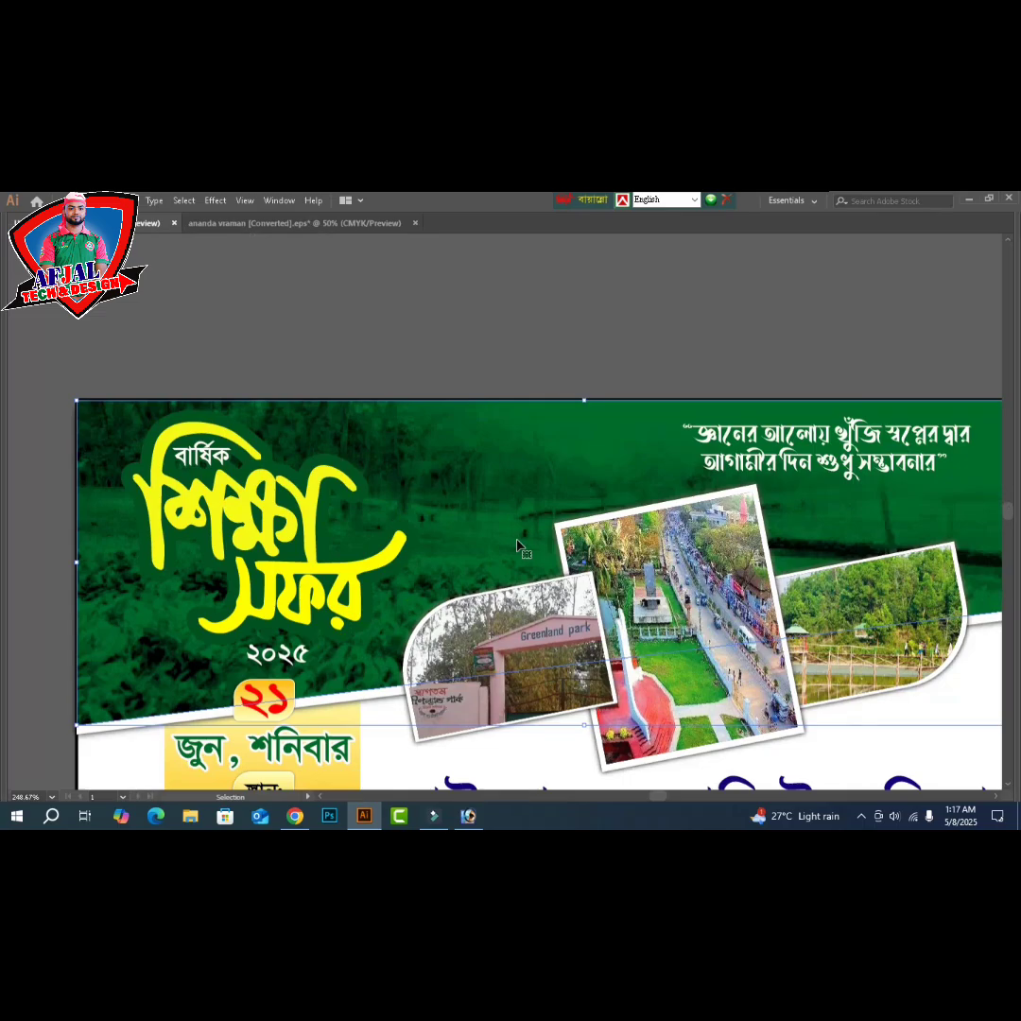
key("a")
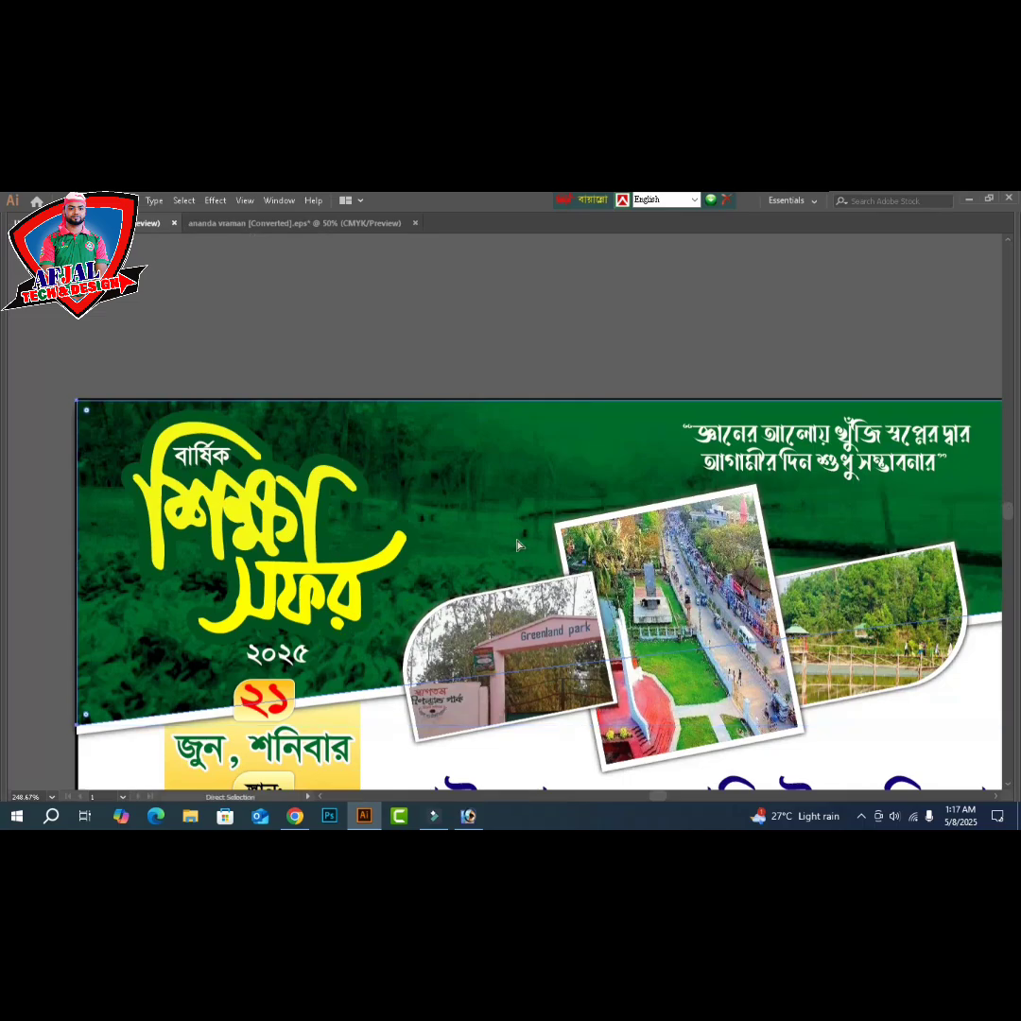
key("v")
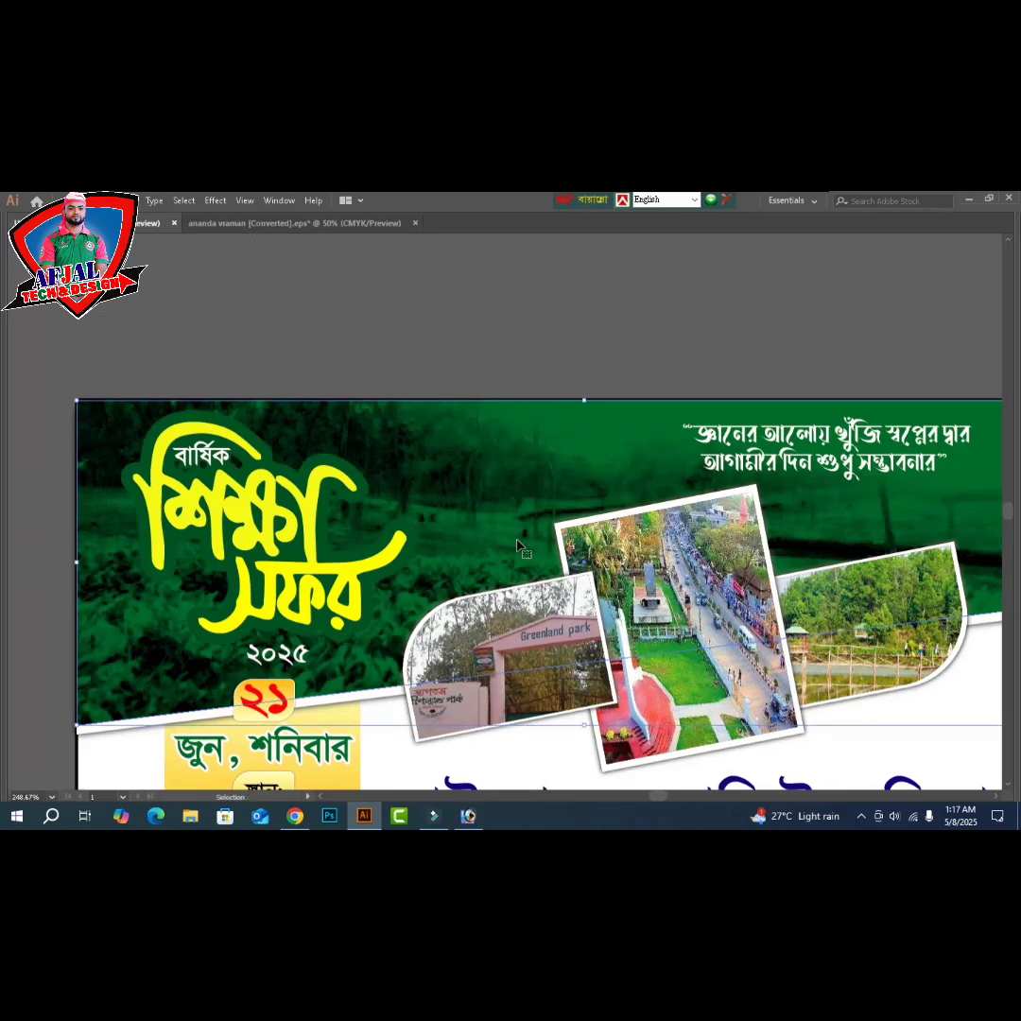
key("ctrl+1")
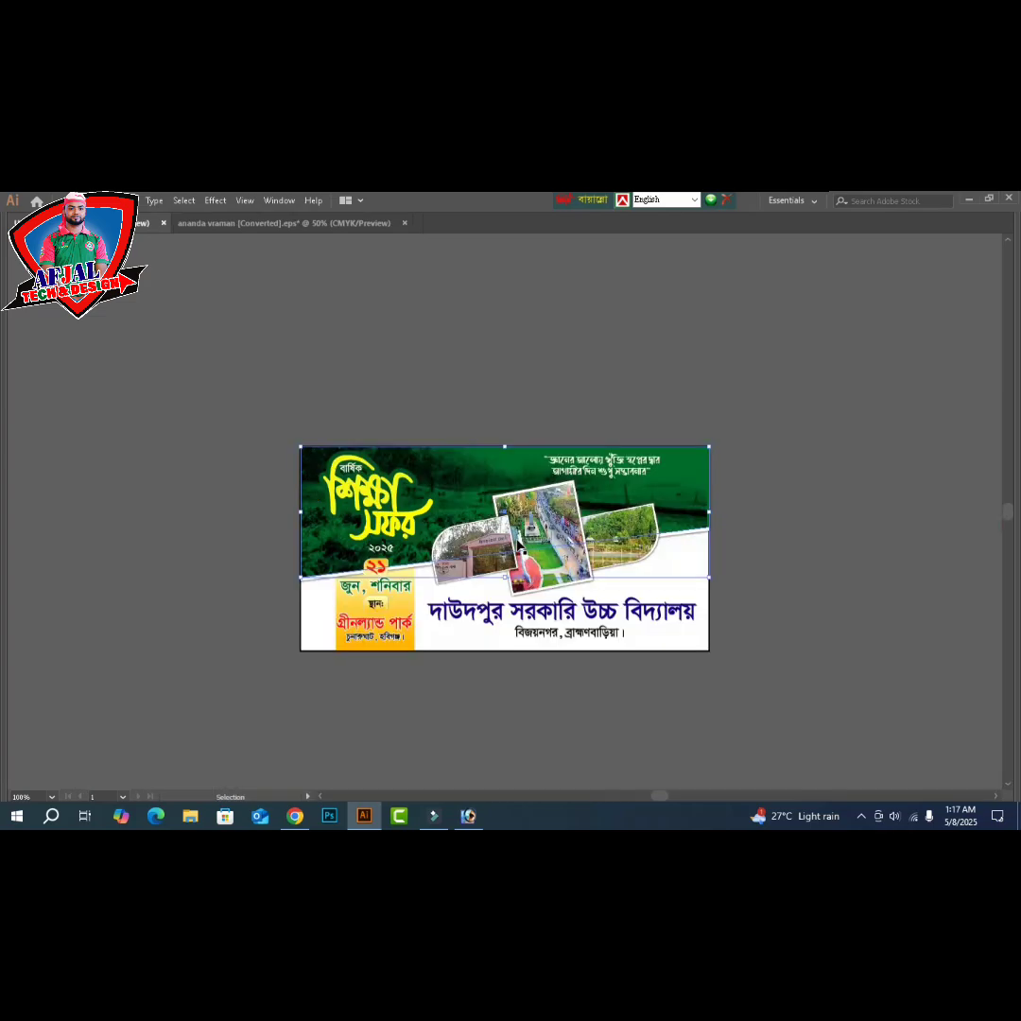
- Try adjusting the opacity of the blended tea-garden image
key("Tab")
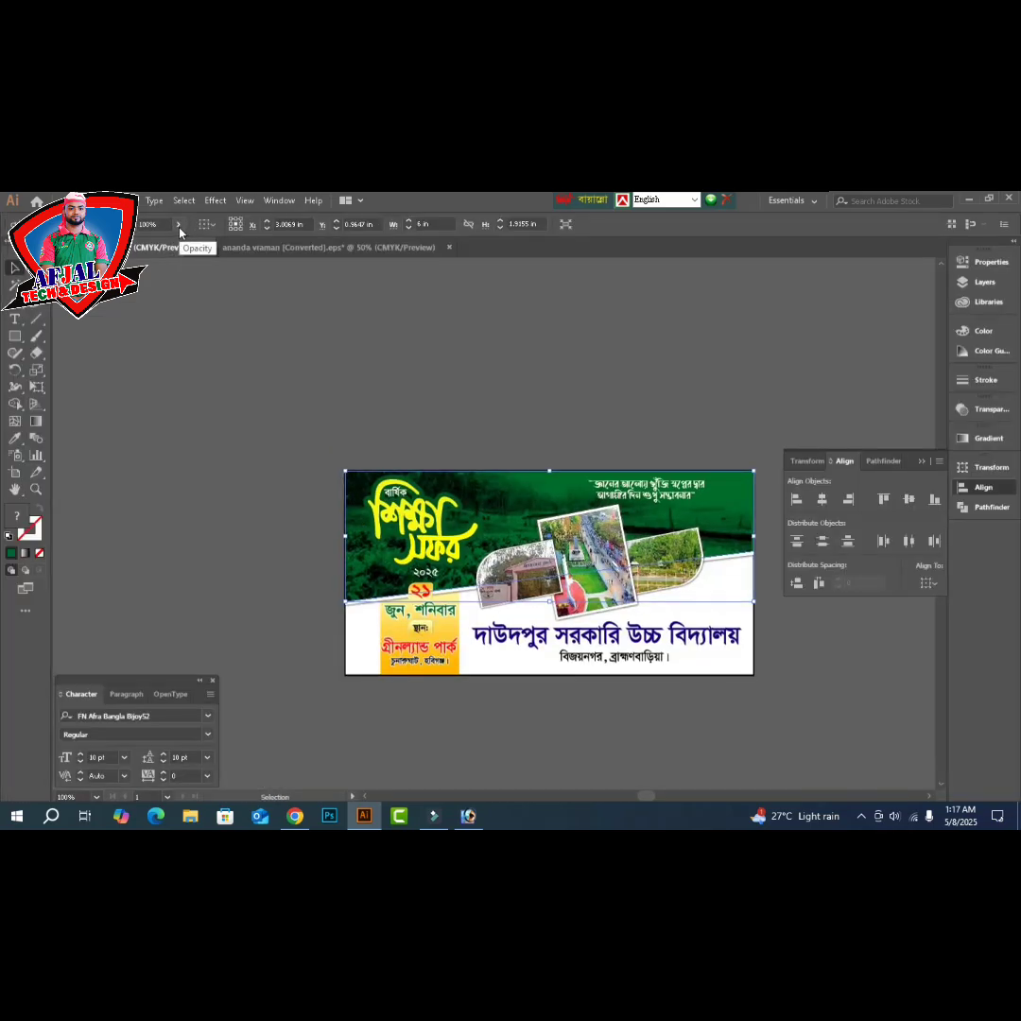
left_click(178, 225)
left_click_drag(182, 243, 142, 250)
key("Tab")
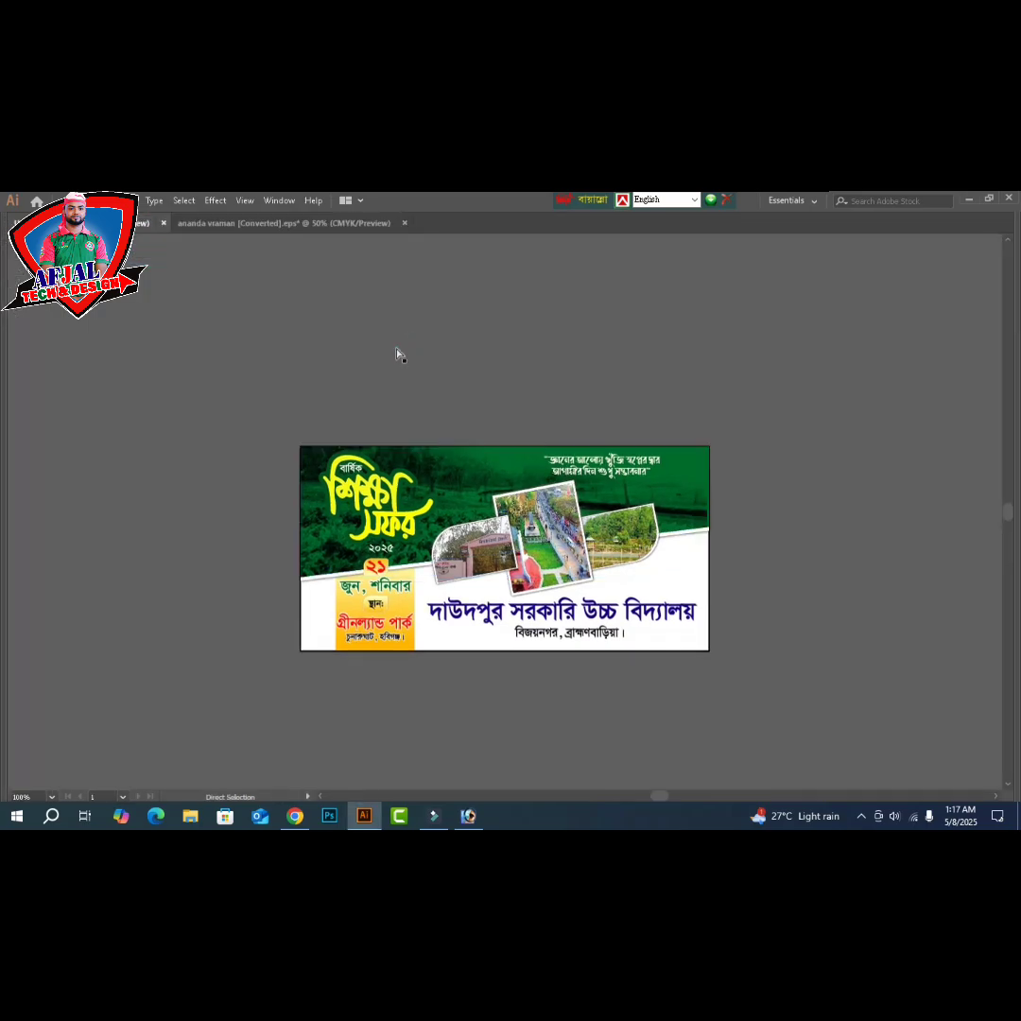
- Shift the two-line white quotation text slightly to the right above the photos
key("ctrl+0")
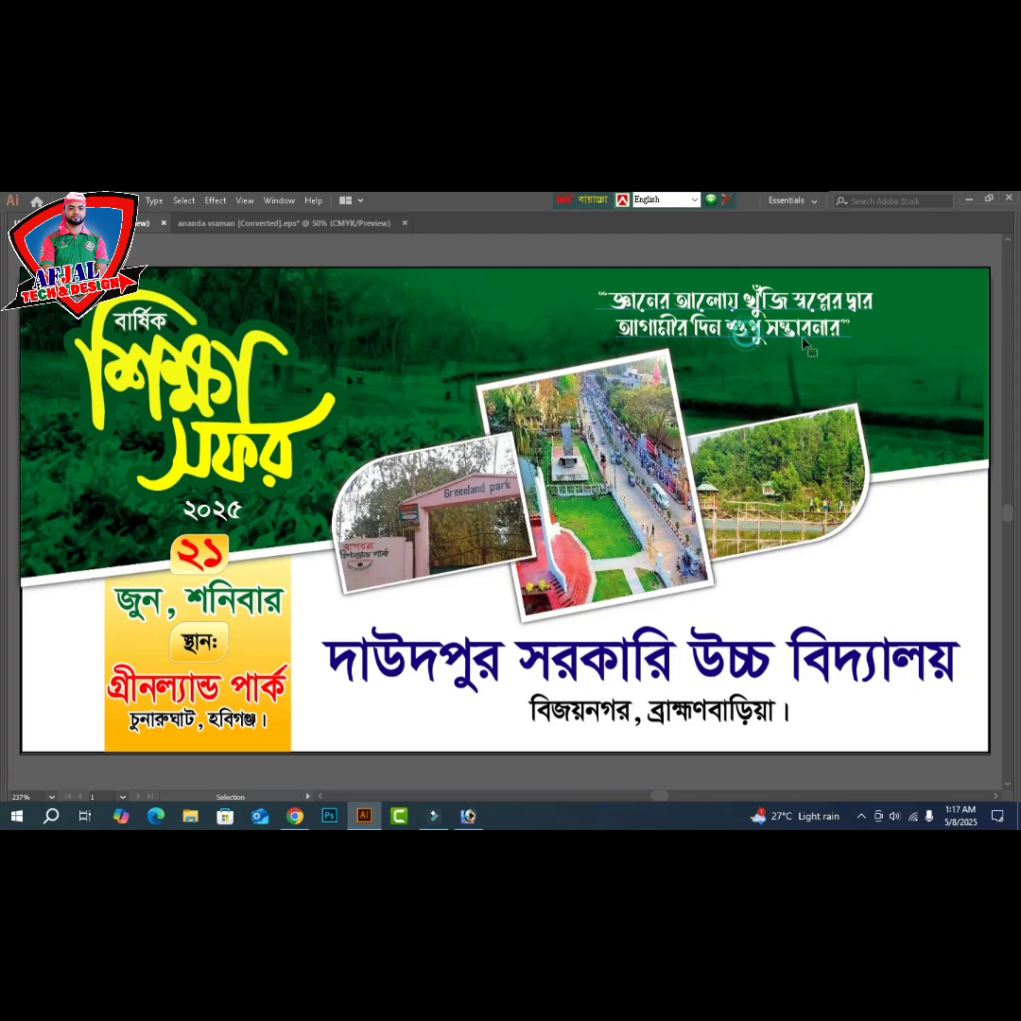
left_click_drag(787, 340, 846, 339)
key("a")
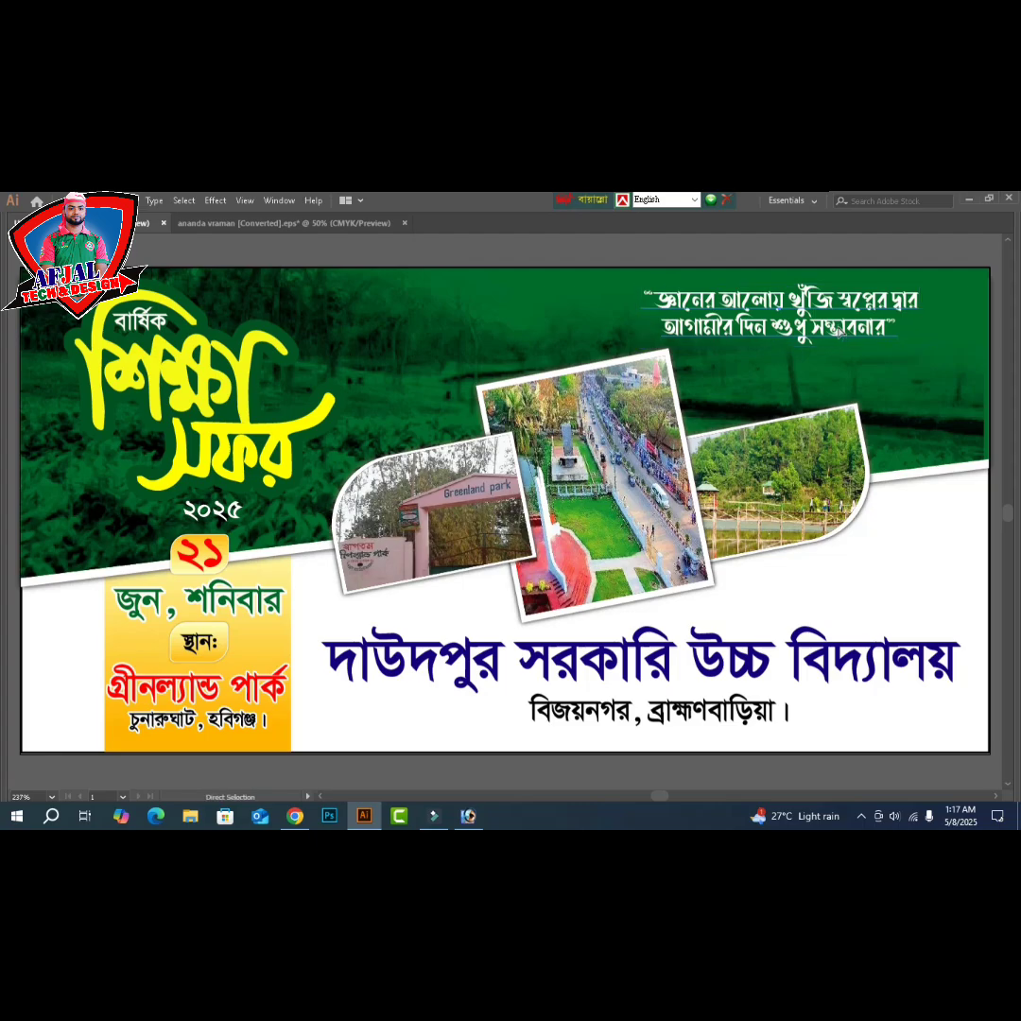
key("v")
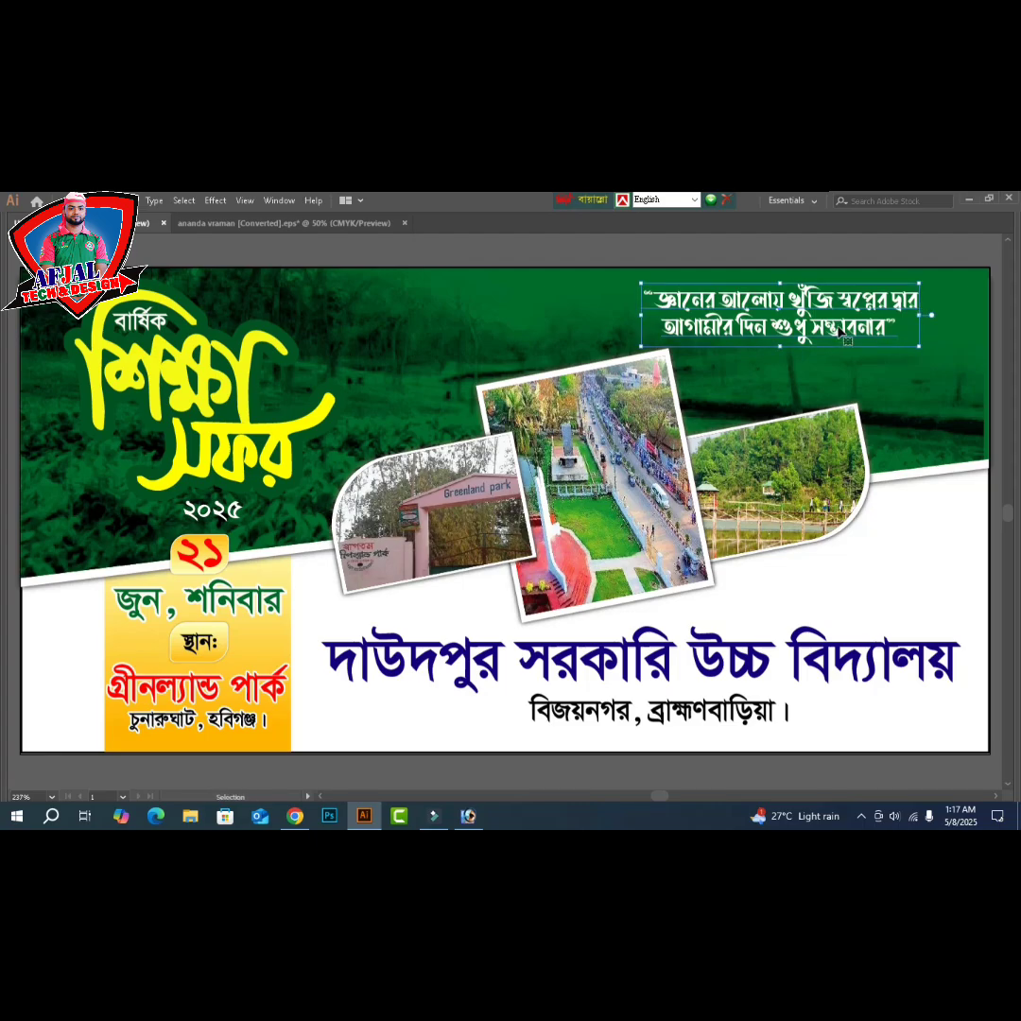
- Give the white quotation text a 3 pt dark green stroke
key("Tab")
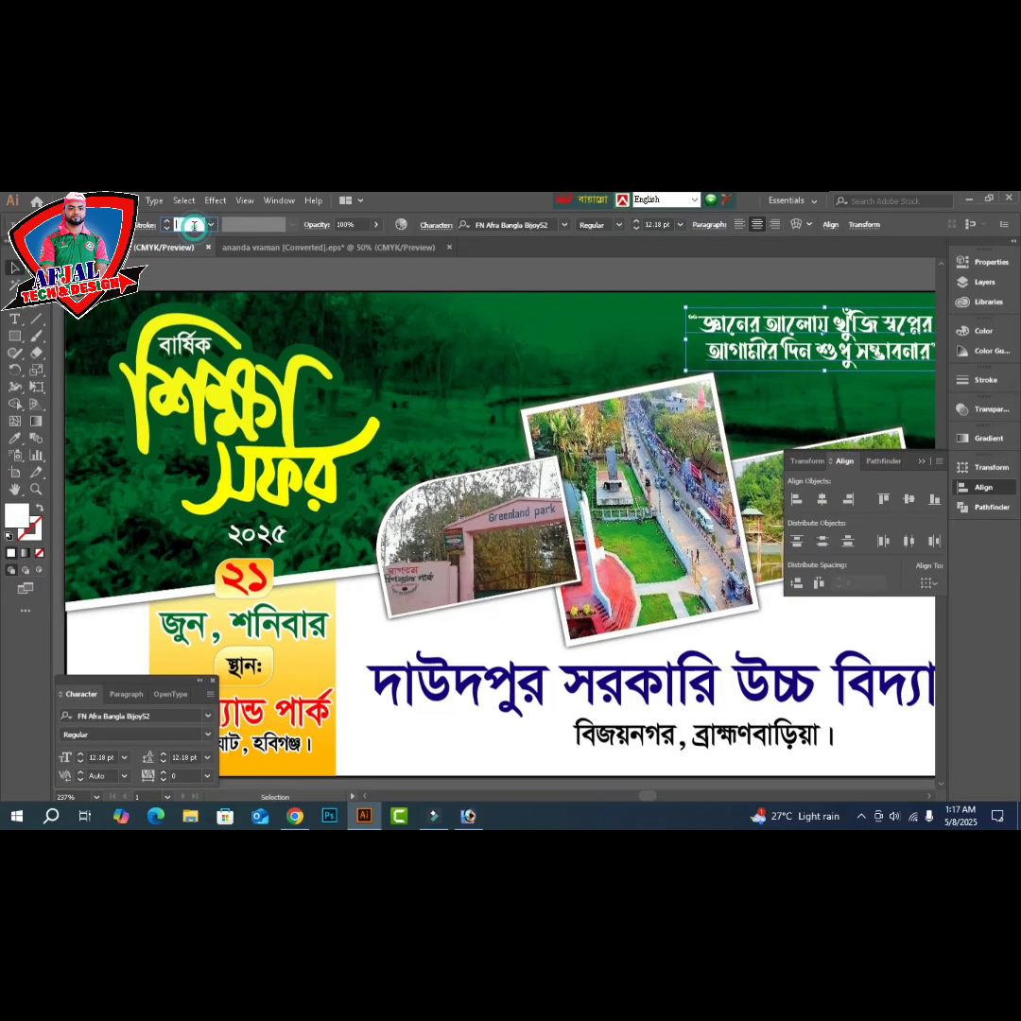
left_click(194, 224)
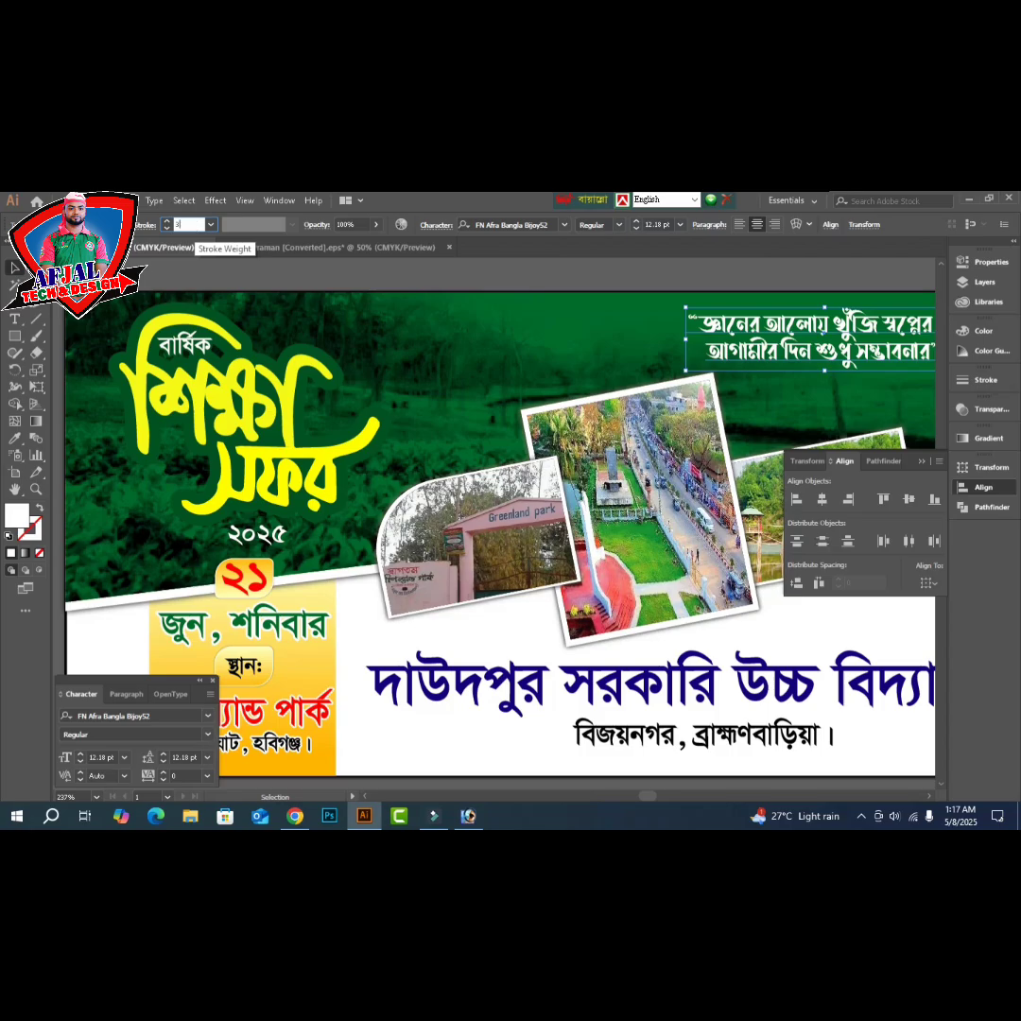
key("Return")
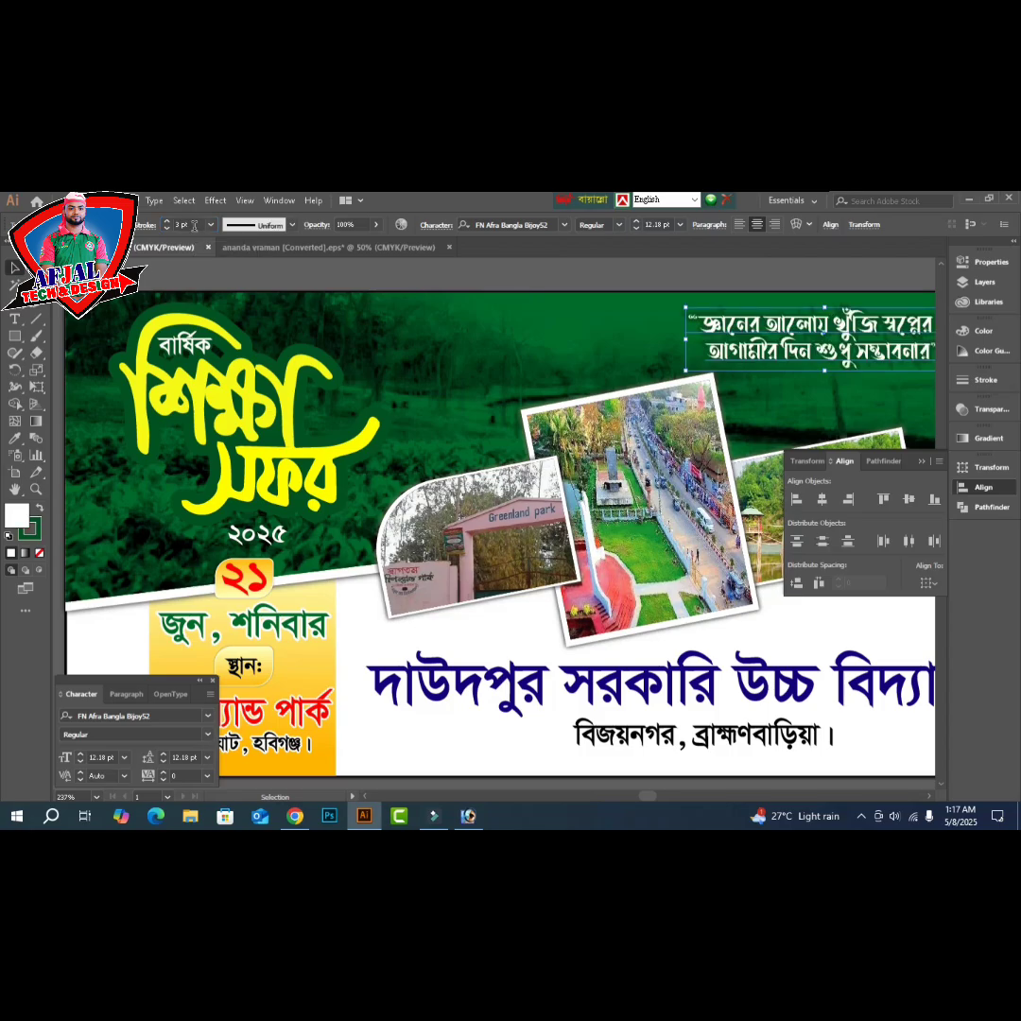
left_click(142, 225)
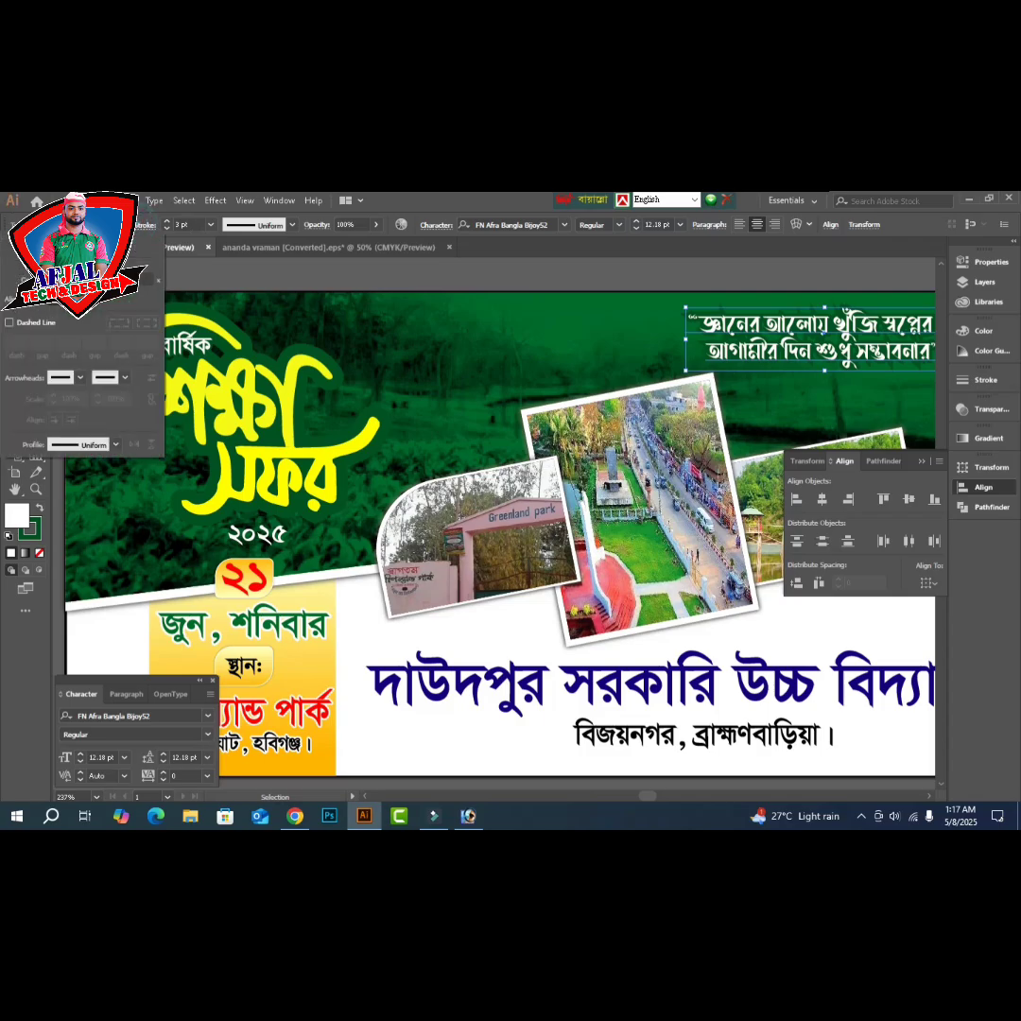
left_click(492, 272)
key("Tab")
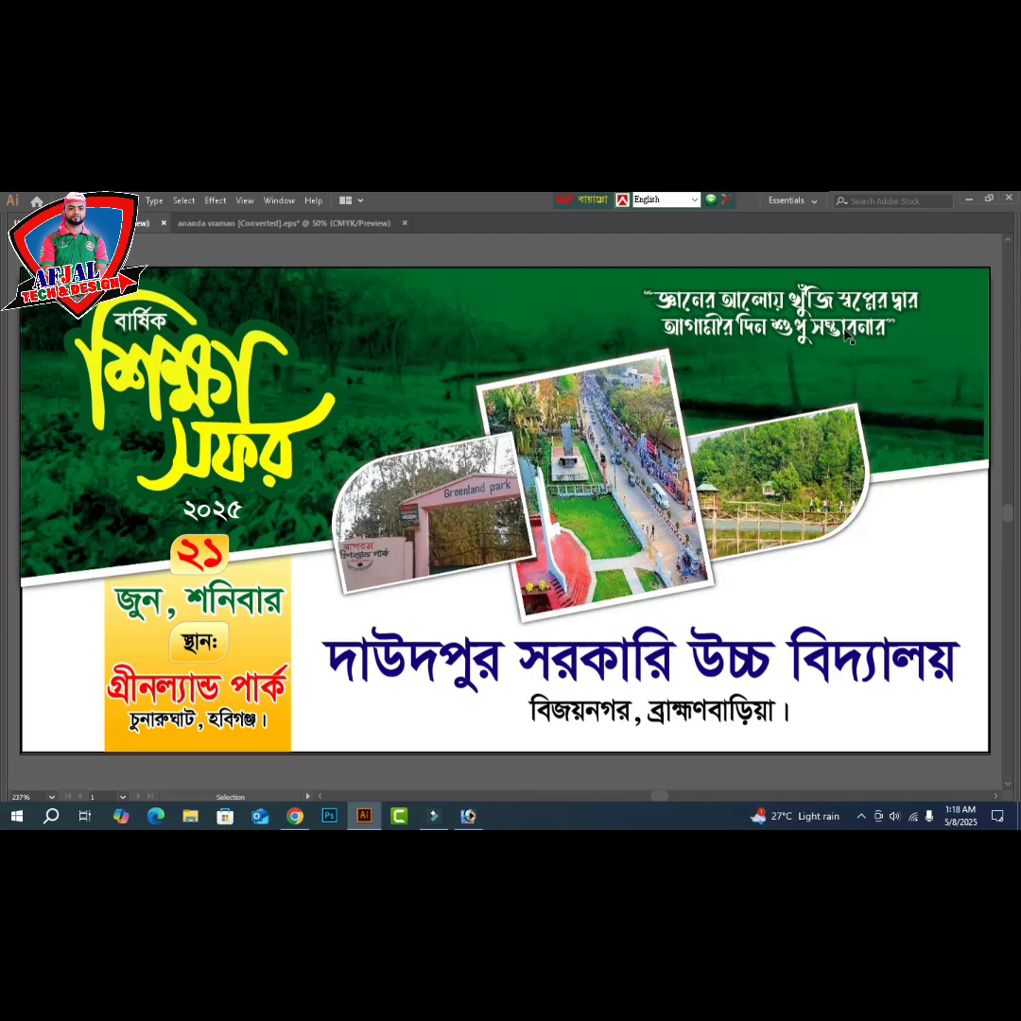
- Try the Normal blend mode on the tea-garden background image and a reduced opacity of 46%
left_click(97, 522)
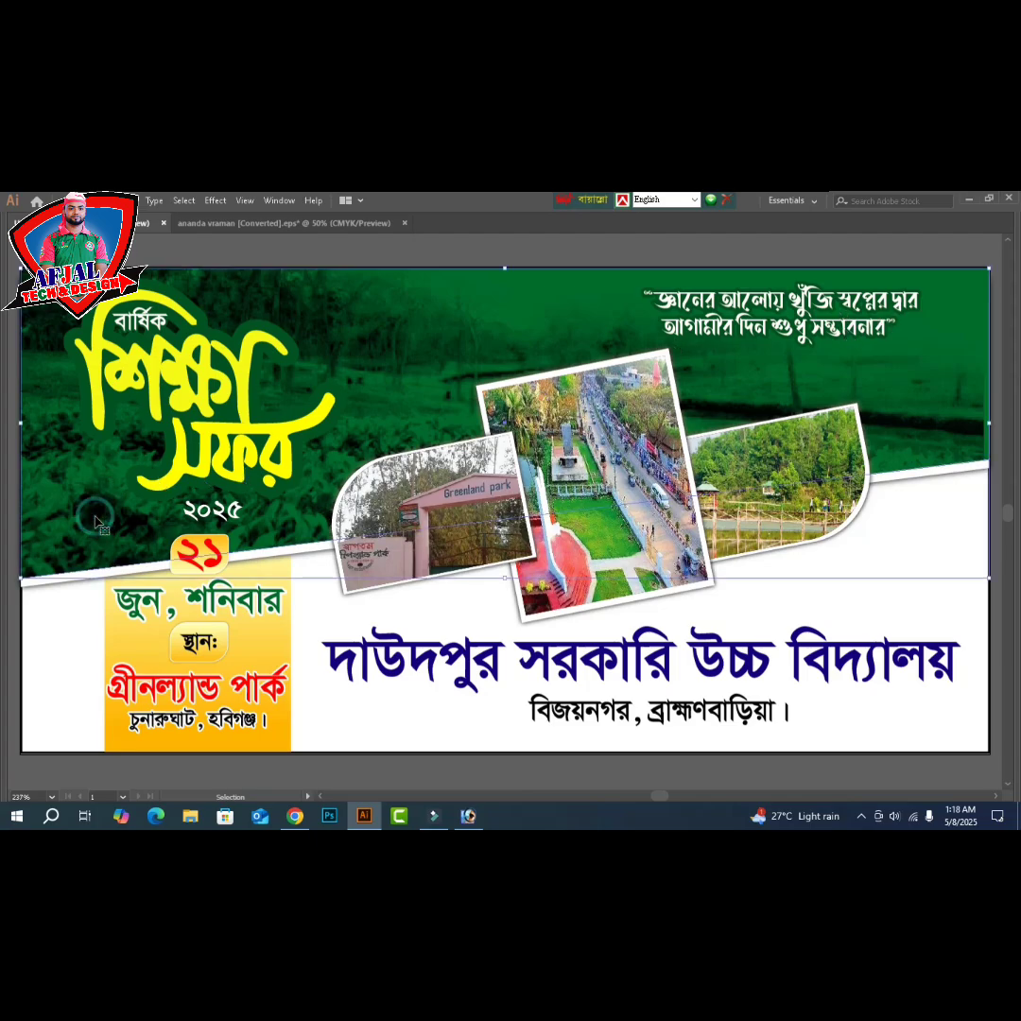
key("ctrl+2")
left_click(94, 516)
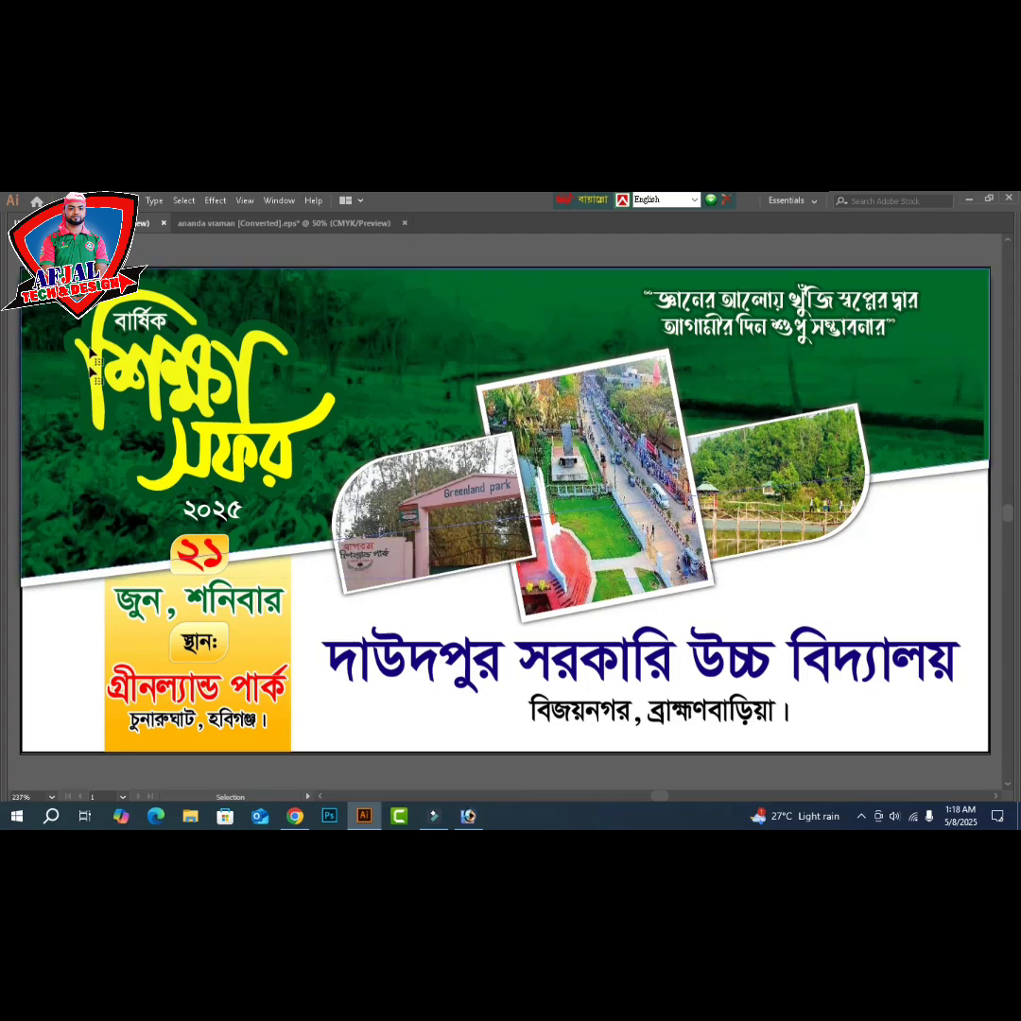
key("Tab")
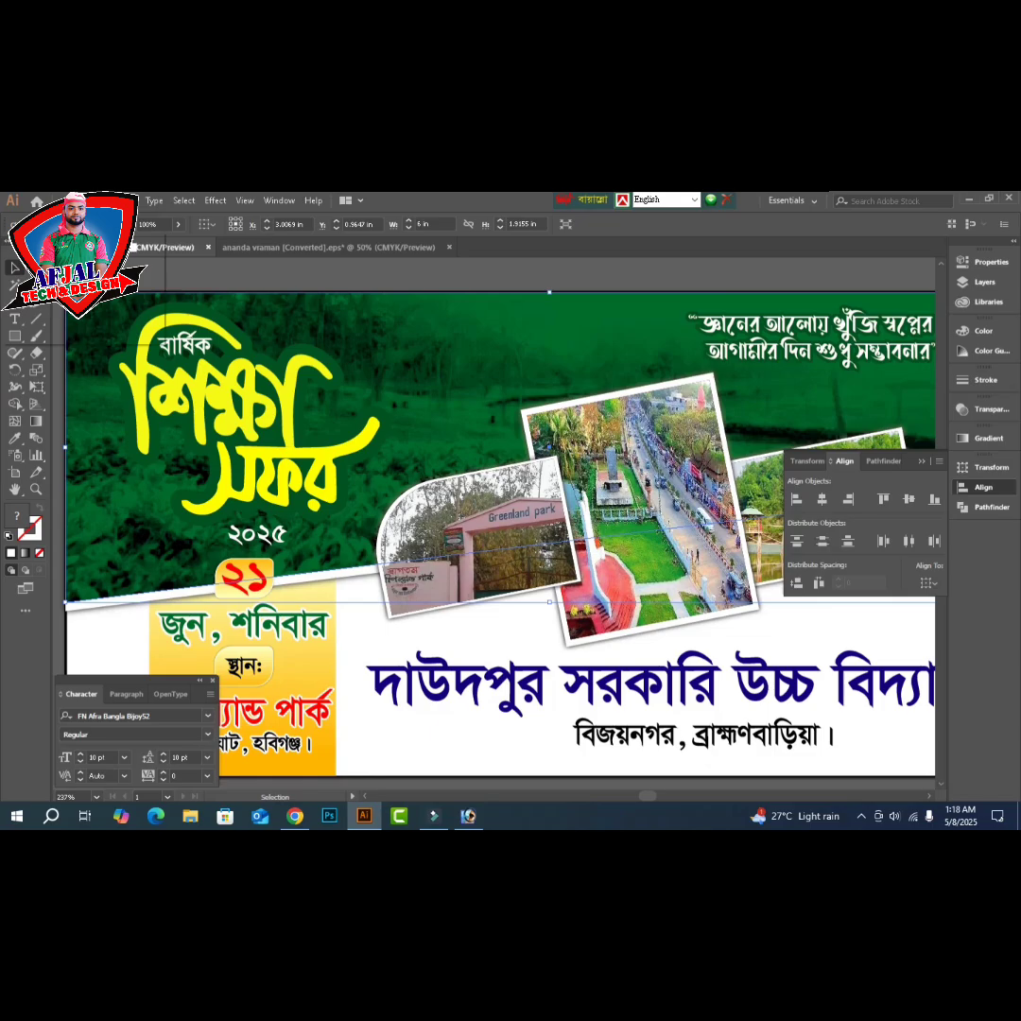
left_click(116, 225)
left_click(42, 248)
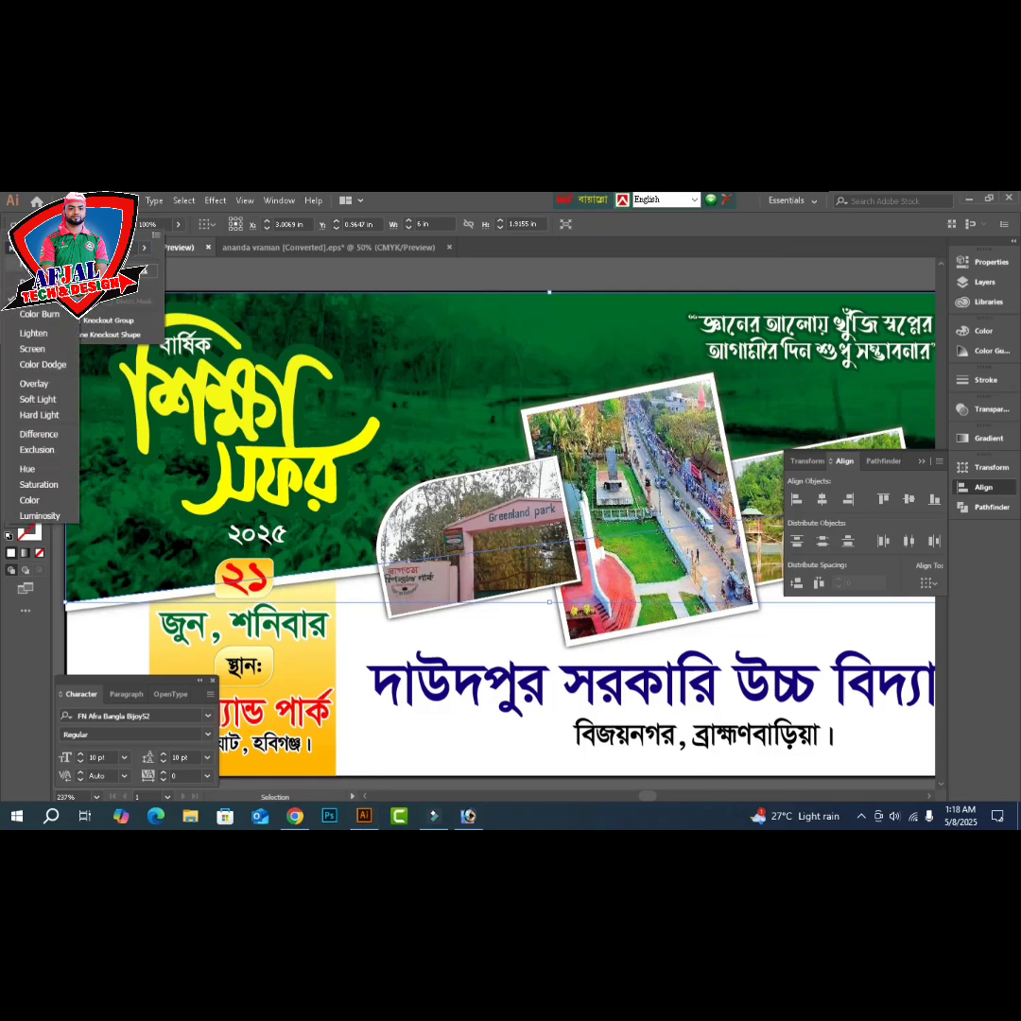
left_click(40, 264)
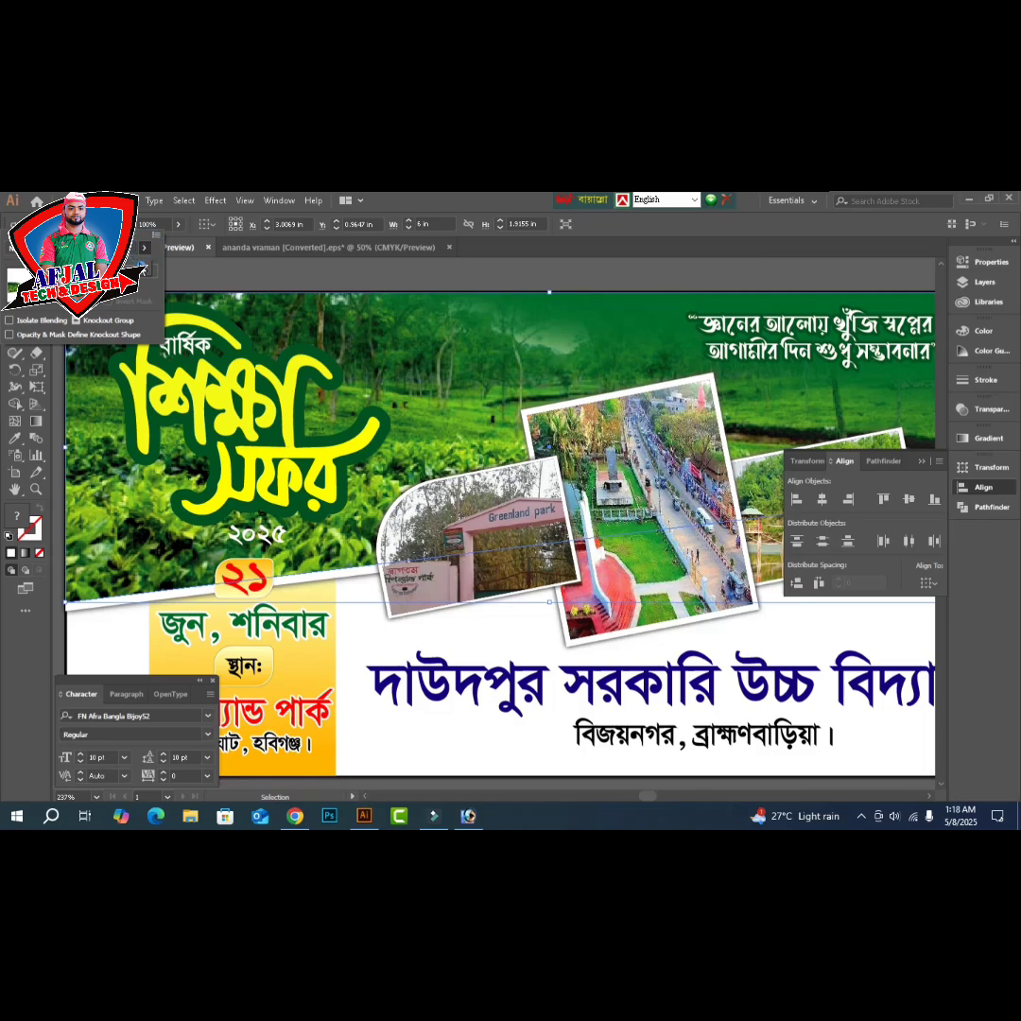
left_click_drag(146, 270, 112, 271)
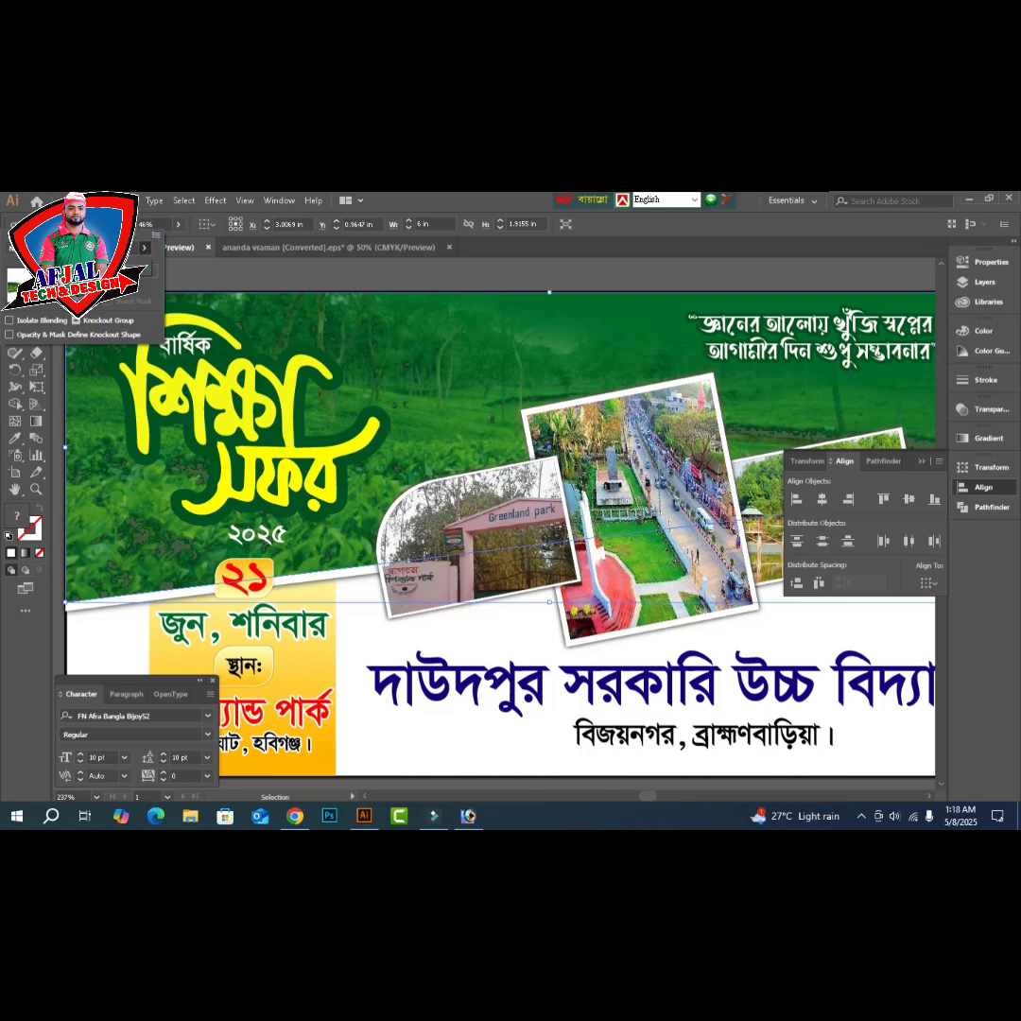
left_click_drag(113, 270, 143, 269)
- Try the Screen, Color and Lighten blend modes on the tea-garden background image
left_click(36, 265)
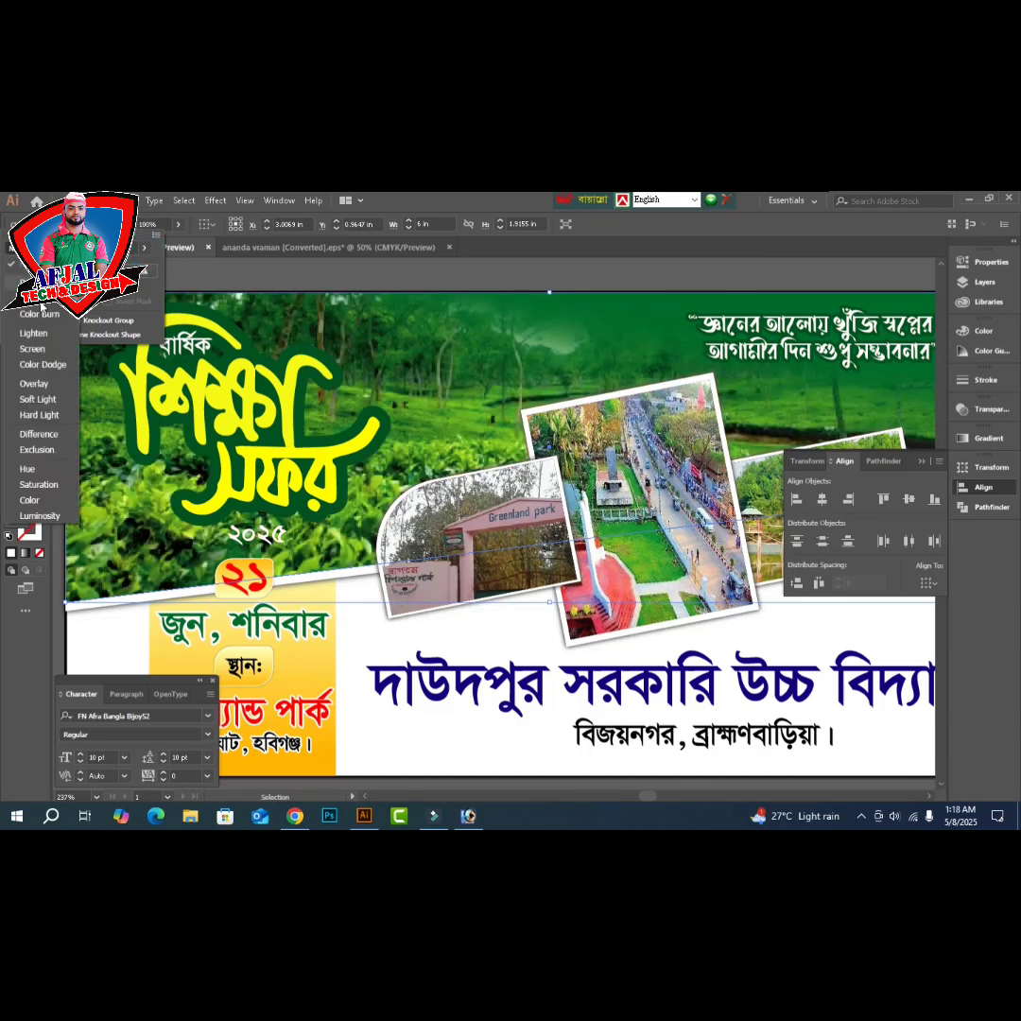
left_click(50, 349)
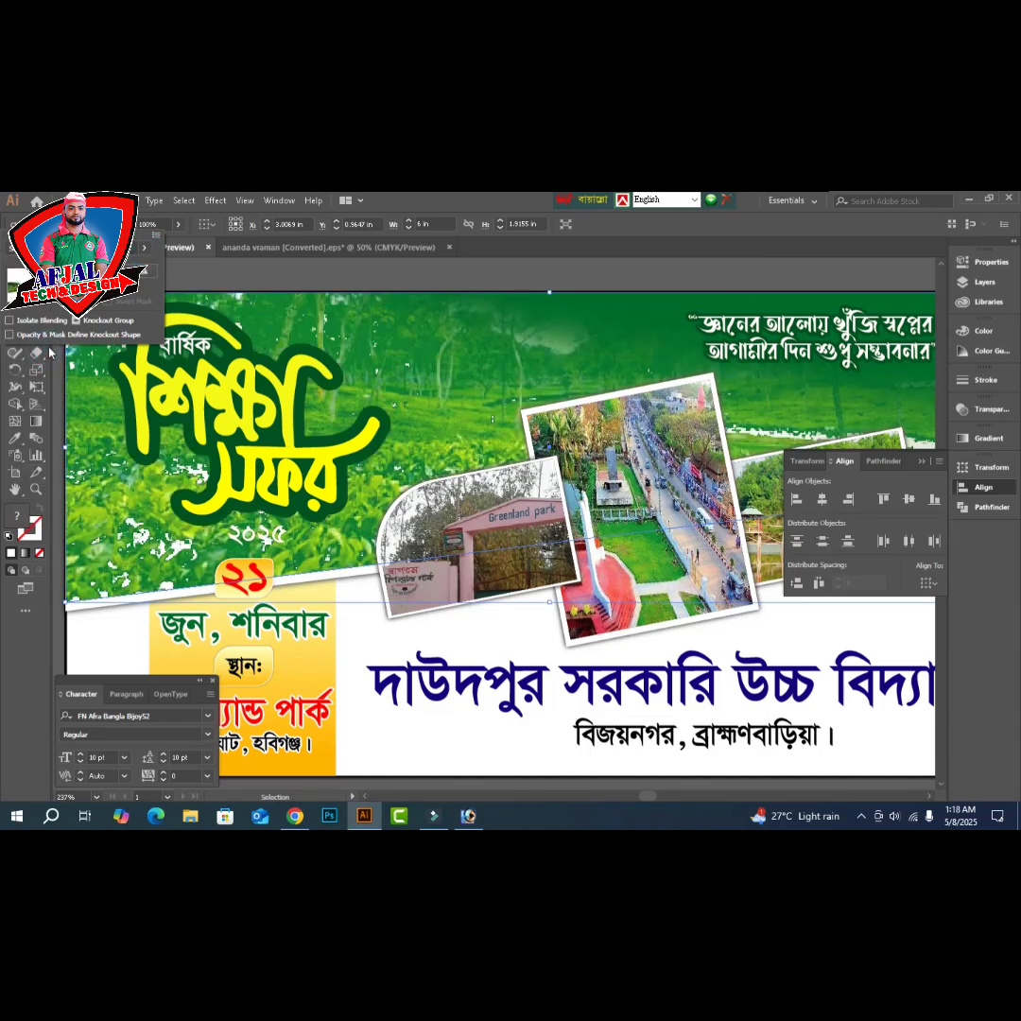
left_click(36, 266)
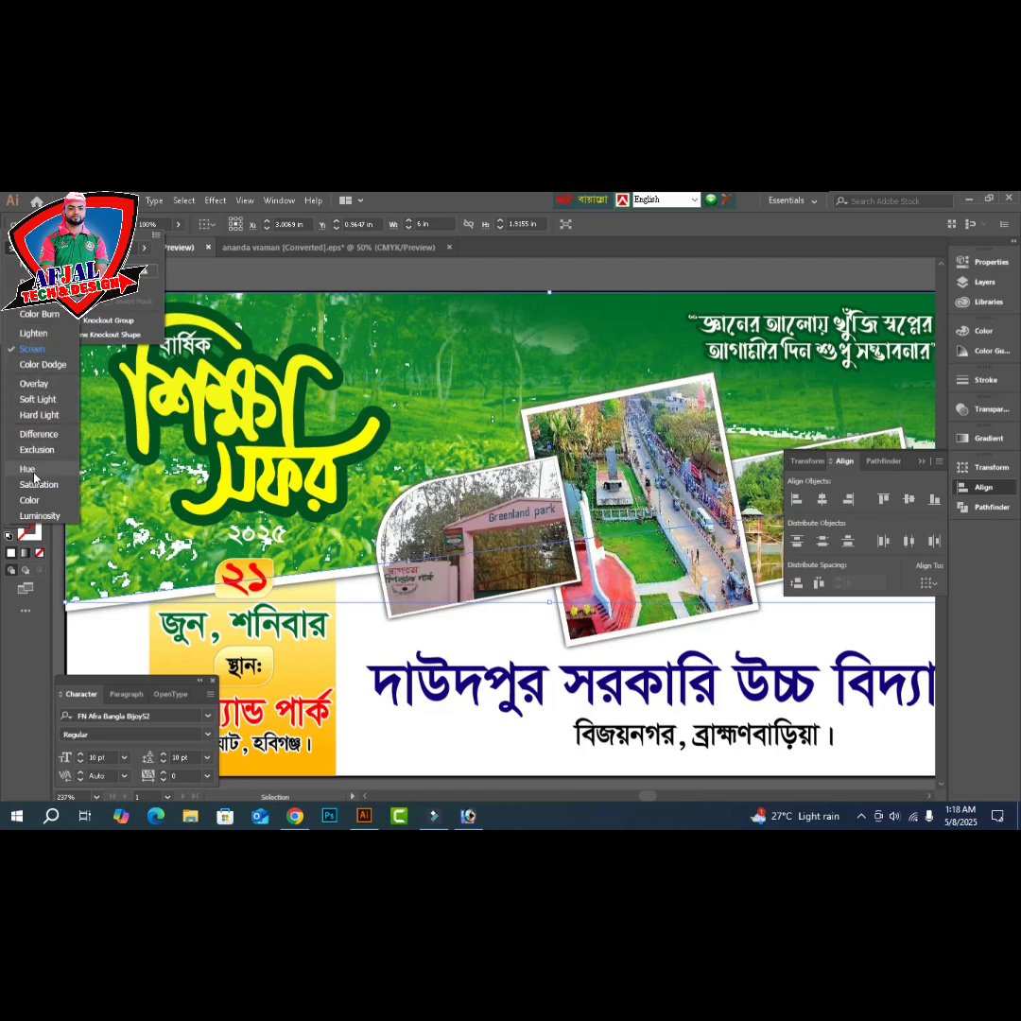
left_click(34, 503)
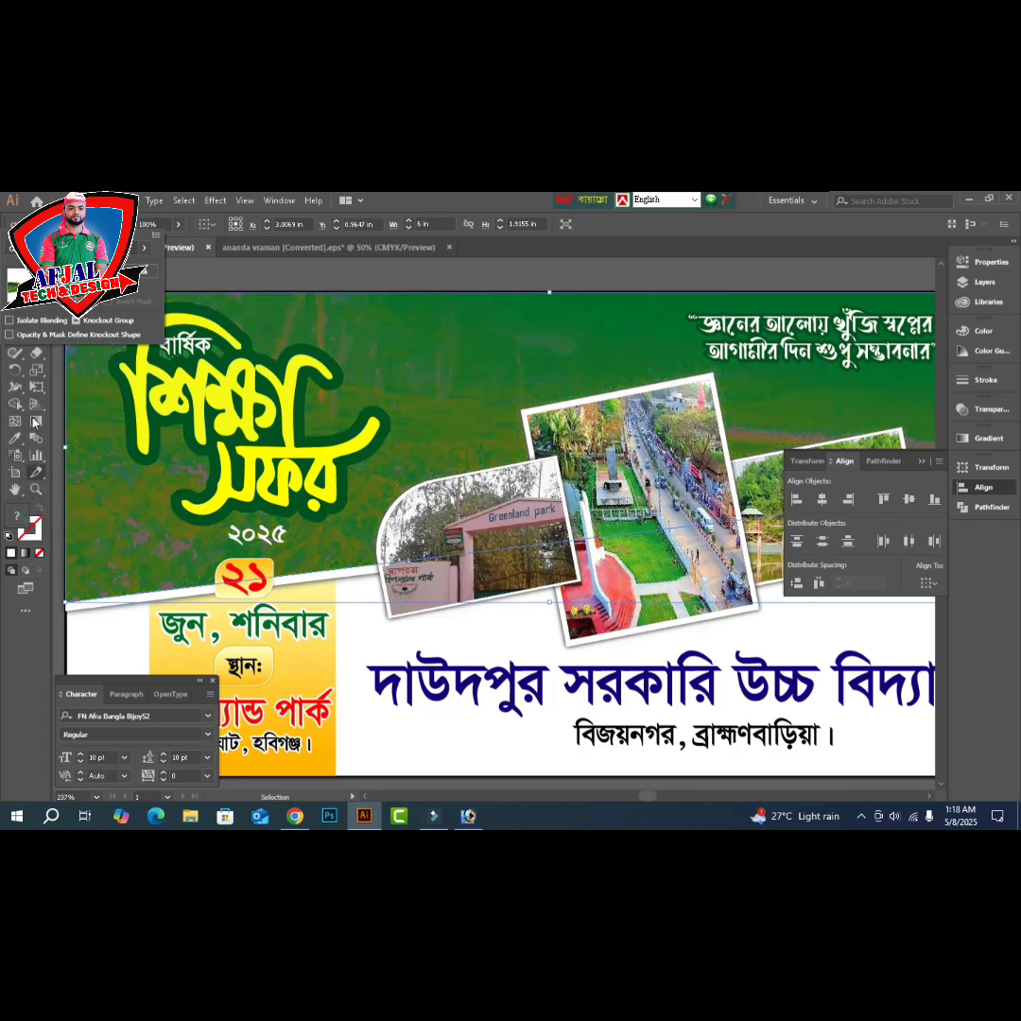
left_click(36, 266)
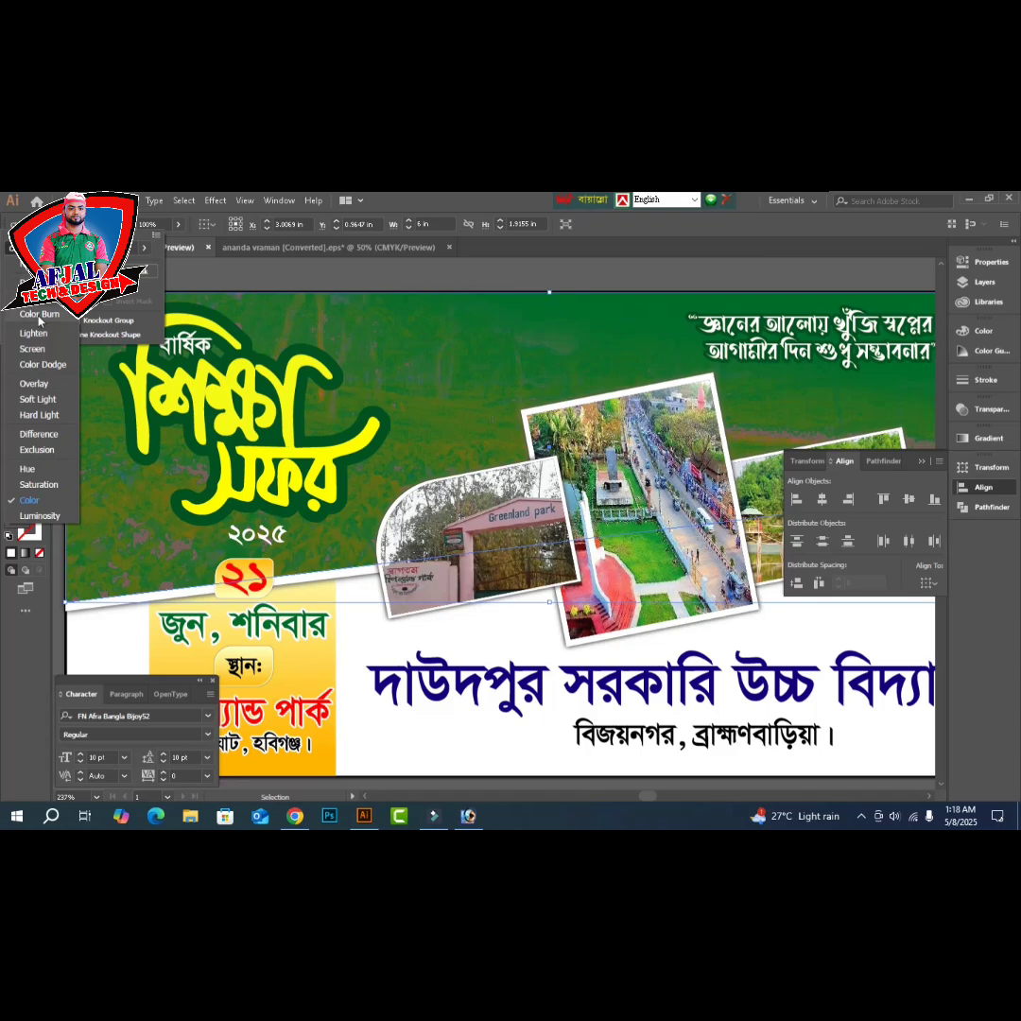
left_click(46, 348)
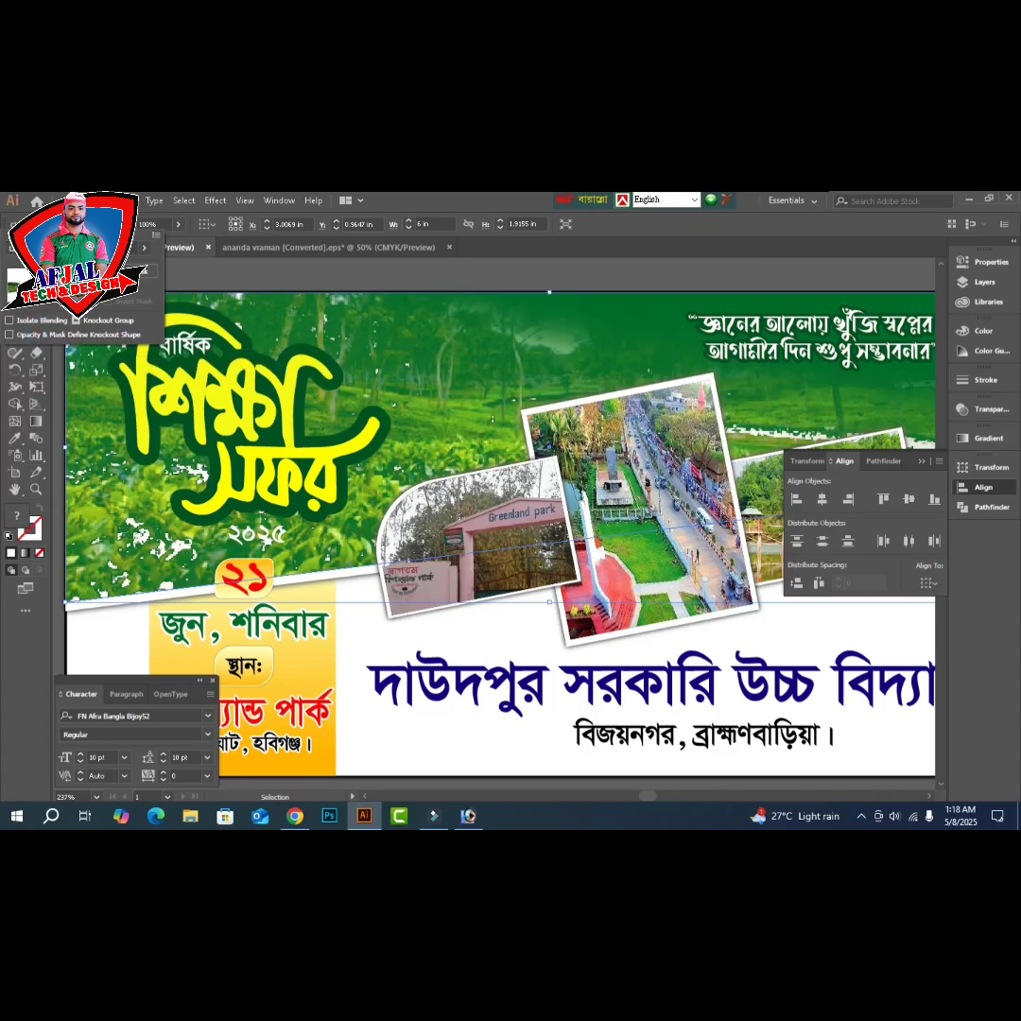
- Set the tea-garden background image's blend mode to Multiply
left_click(42, 249)
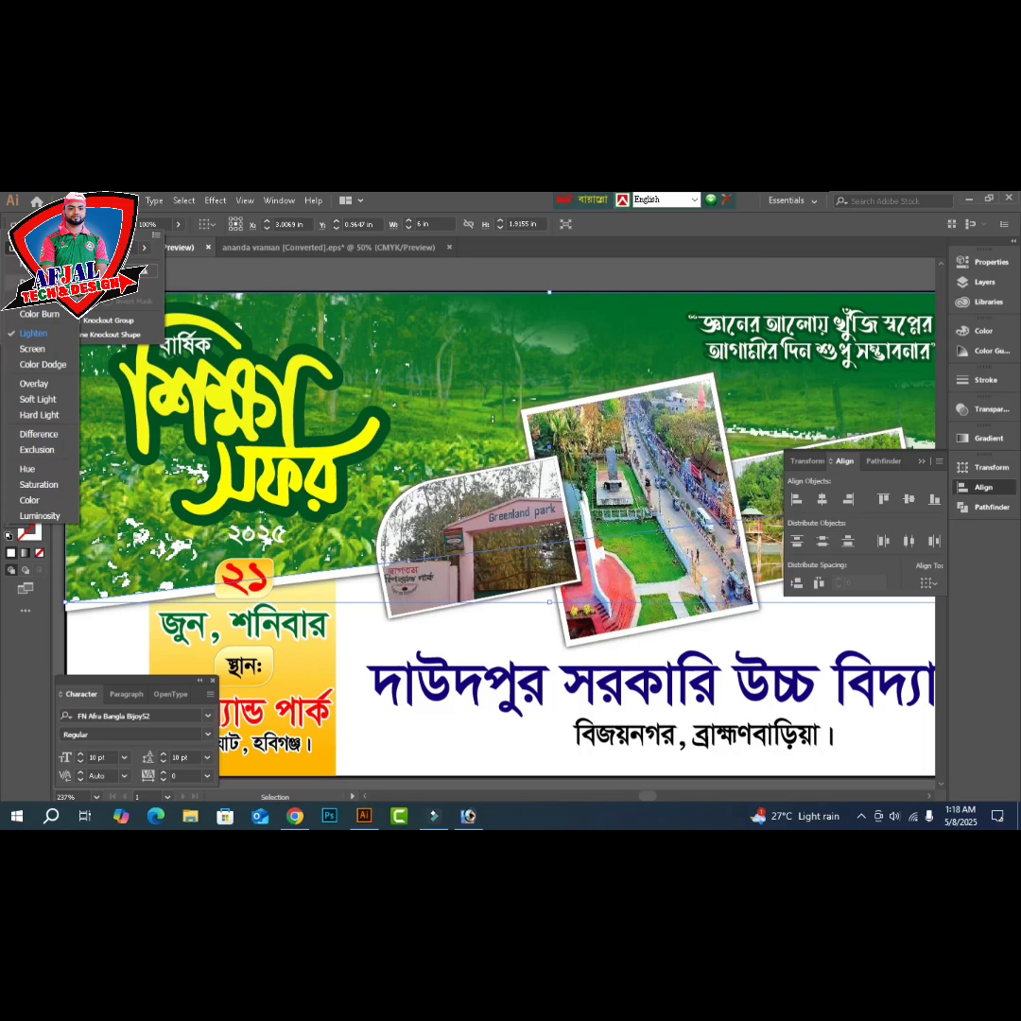
left_click(38, 298)
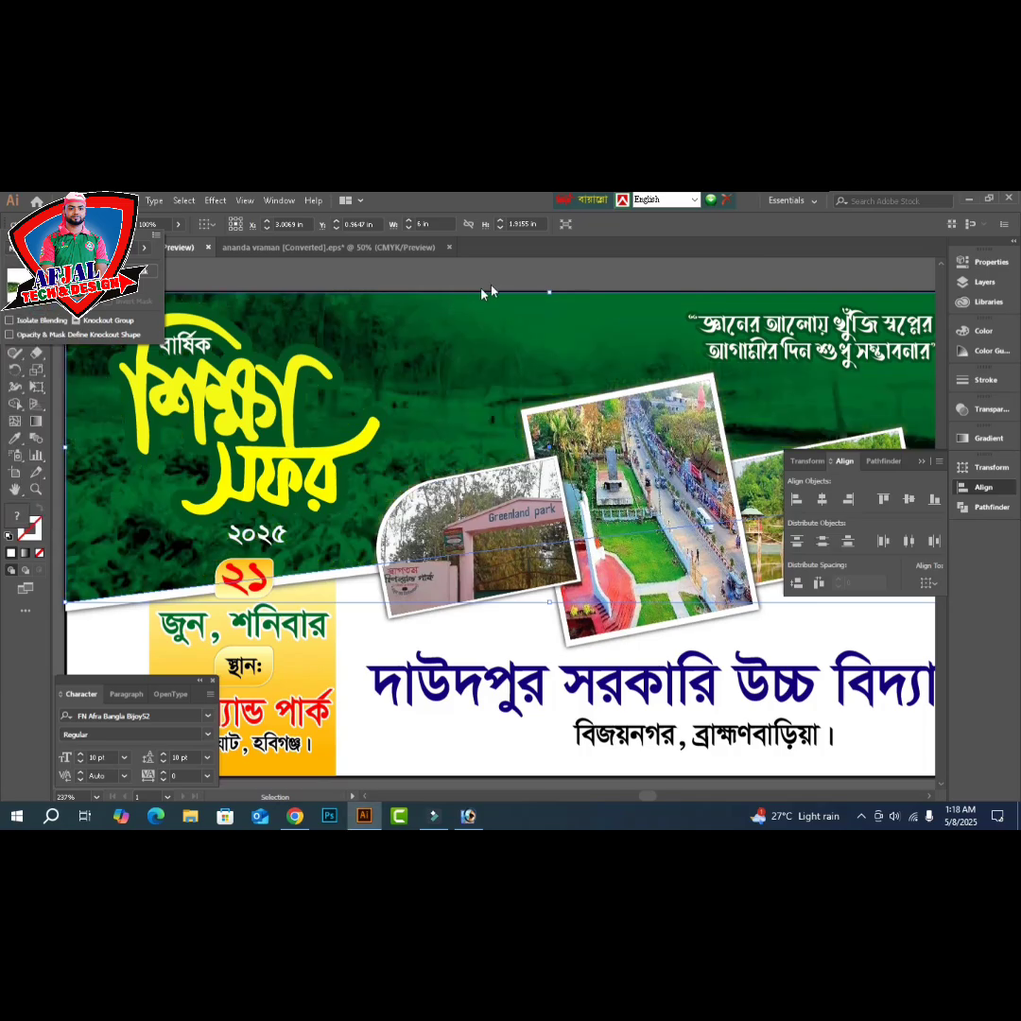
left_click(504, 274)
left_click(505, 274)
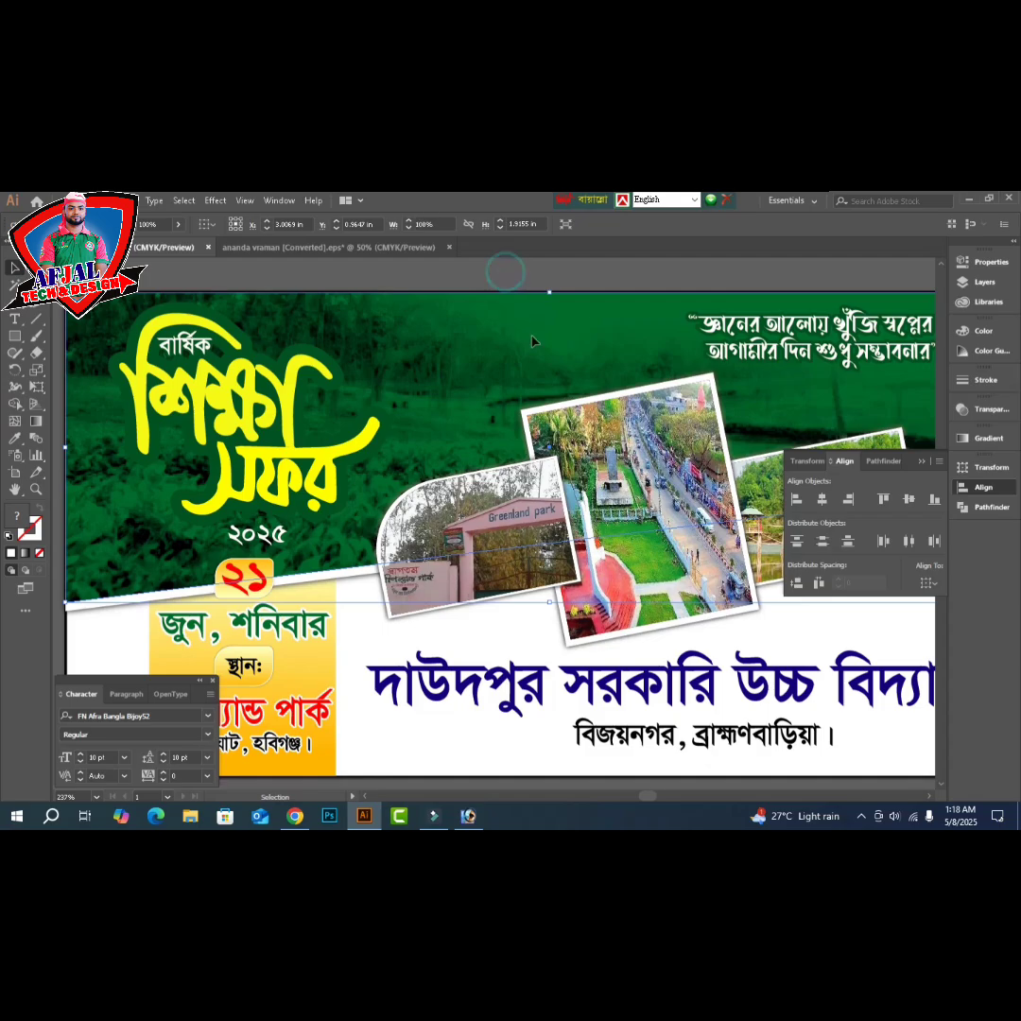
key("Tab")
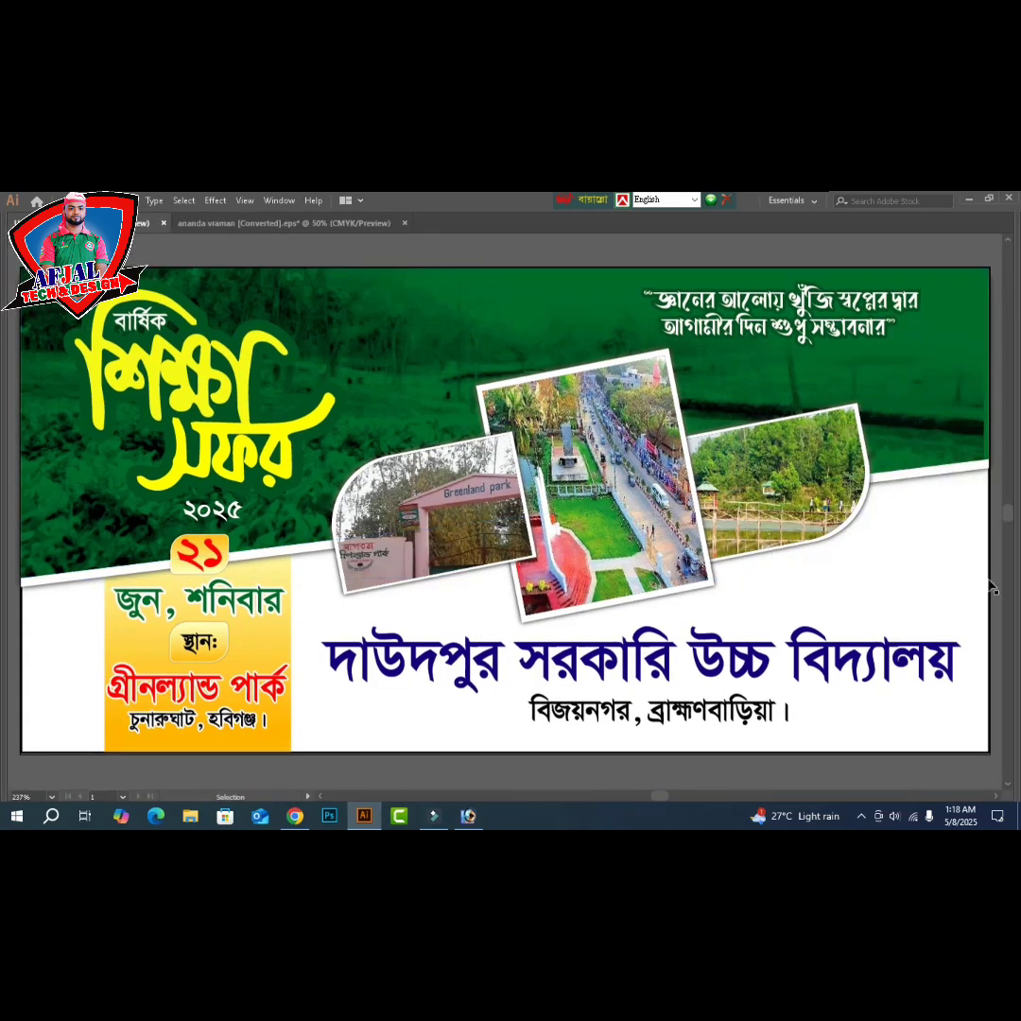
- Draw a closed triangle with the Pen tool over the banner's lower-right corner, extending past both banner edges
key("a")
key("ctrl+minus")
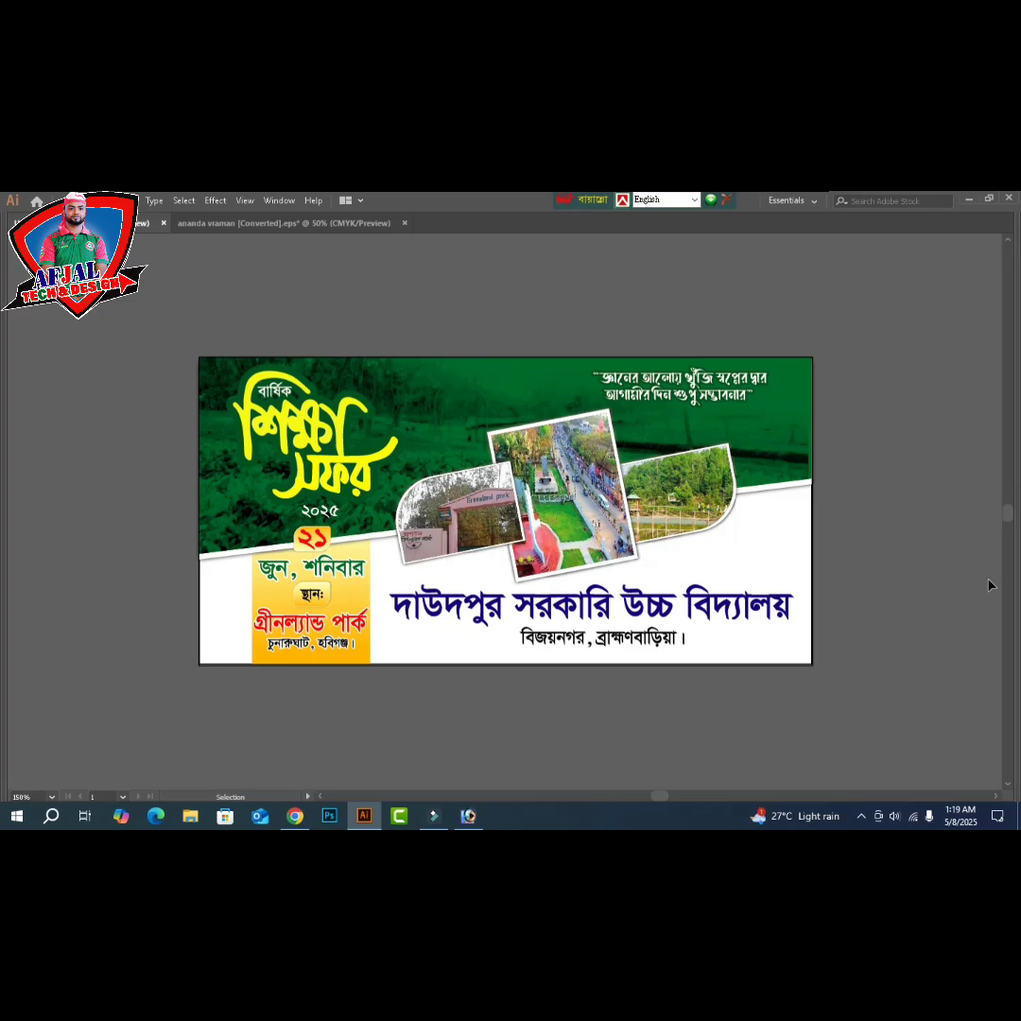
left_click_drag(698, 702, 672, 686)
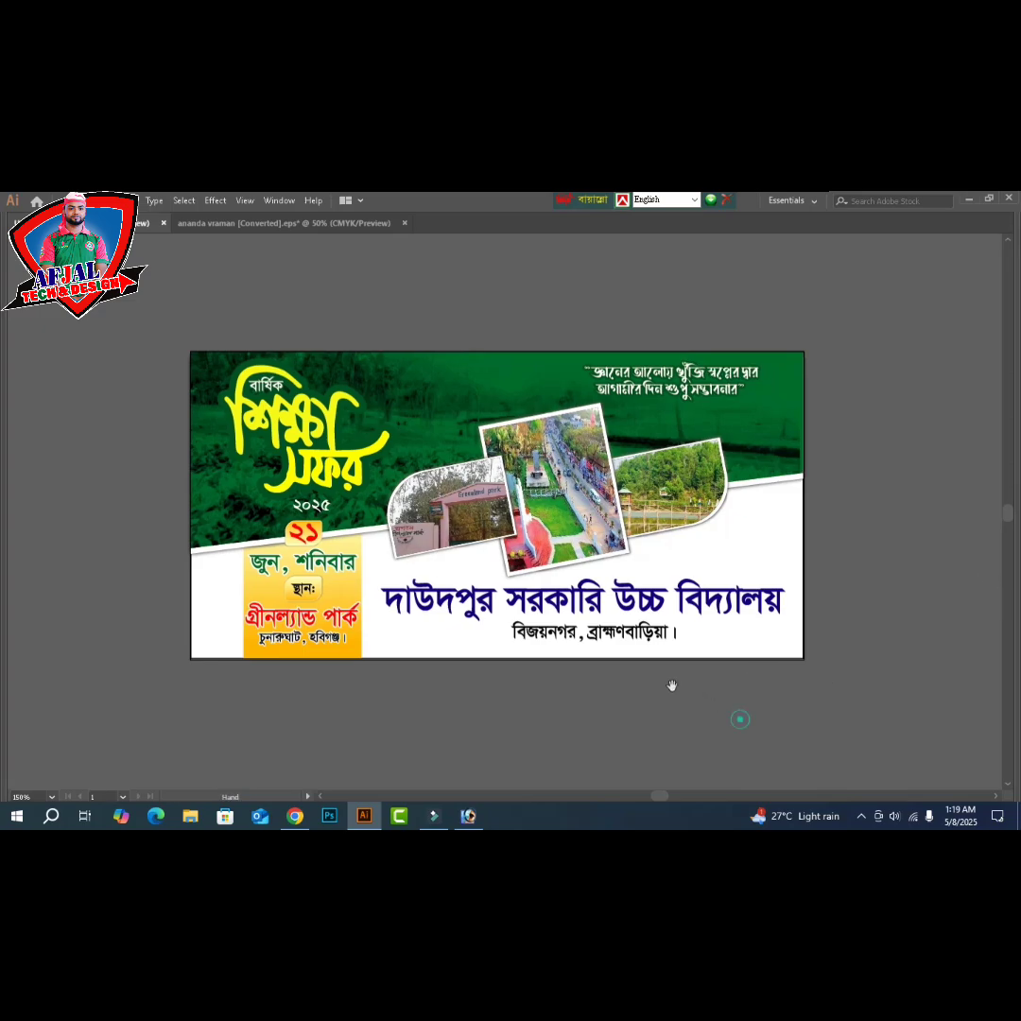
key("o")
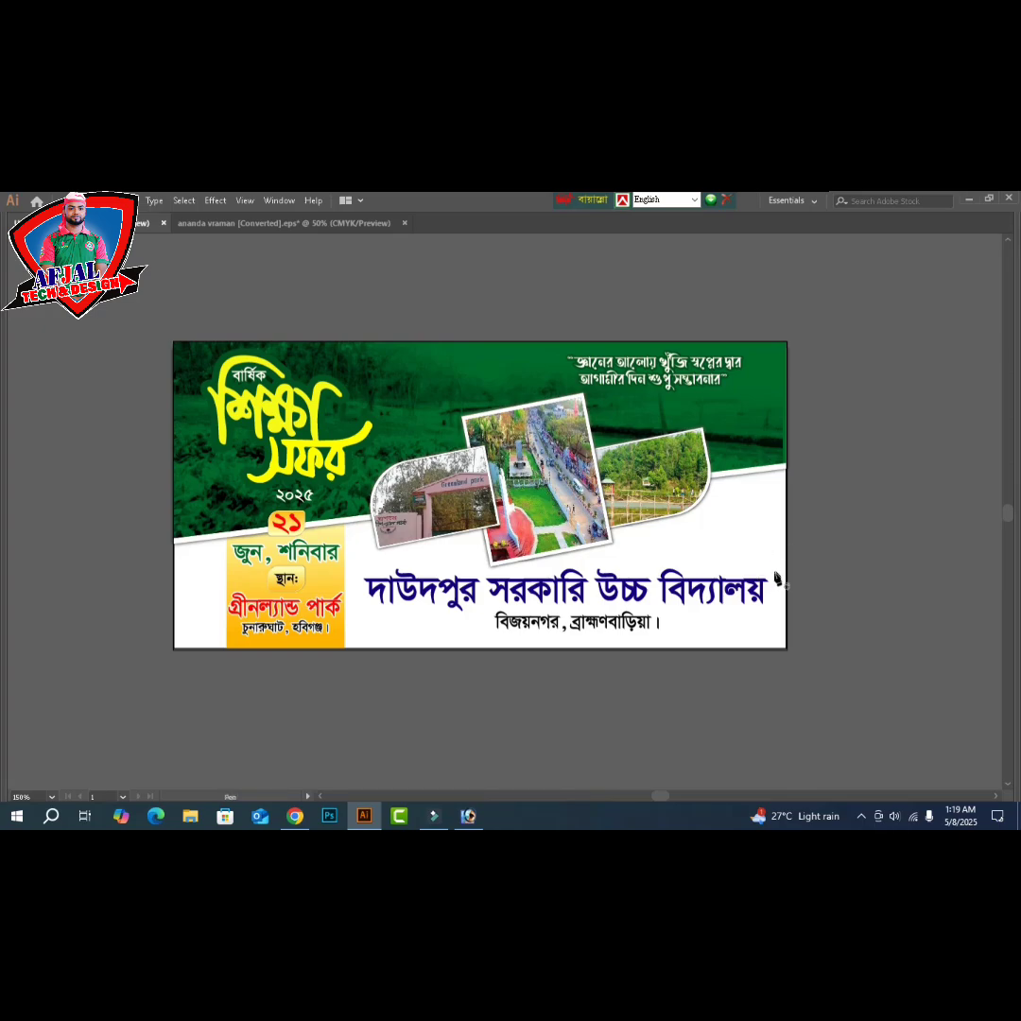
key("p")
left_click(796, 591)
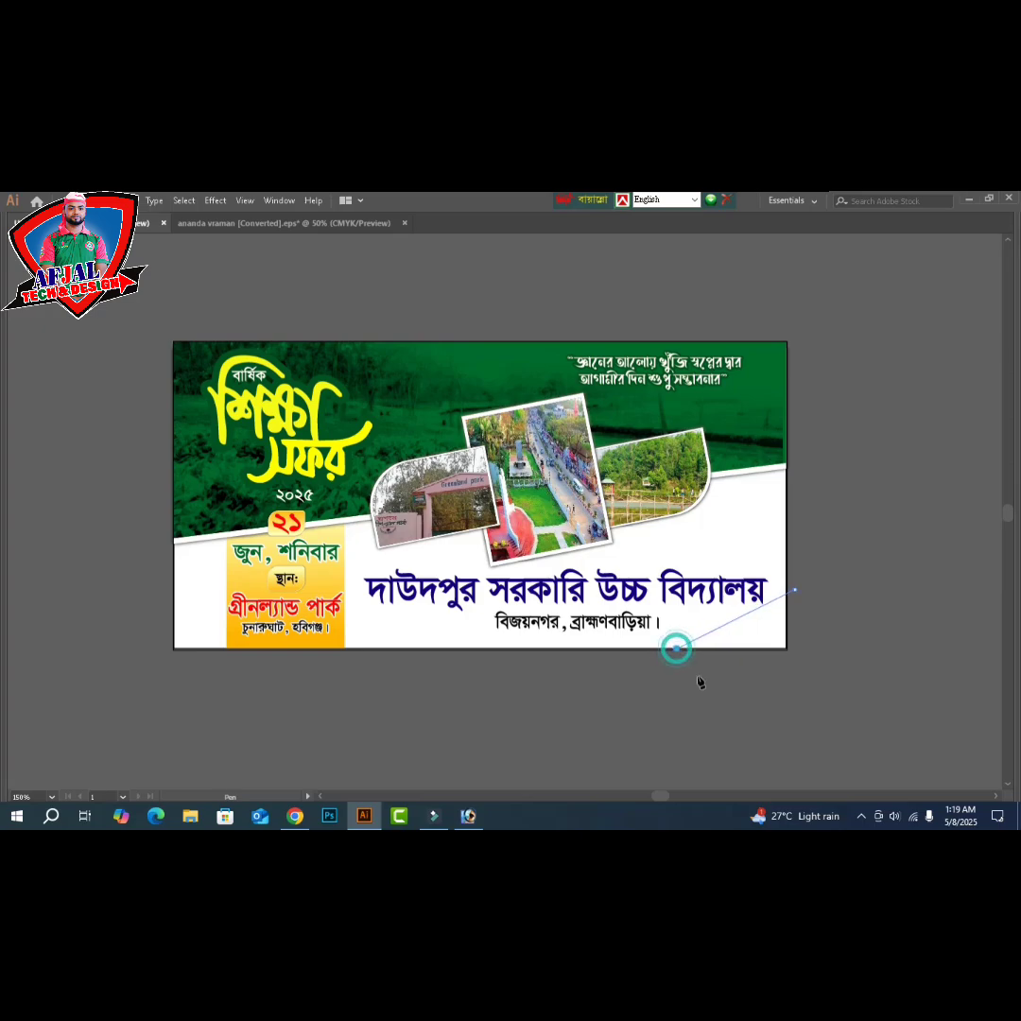
left_click(646, 667)
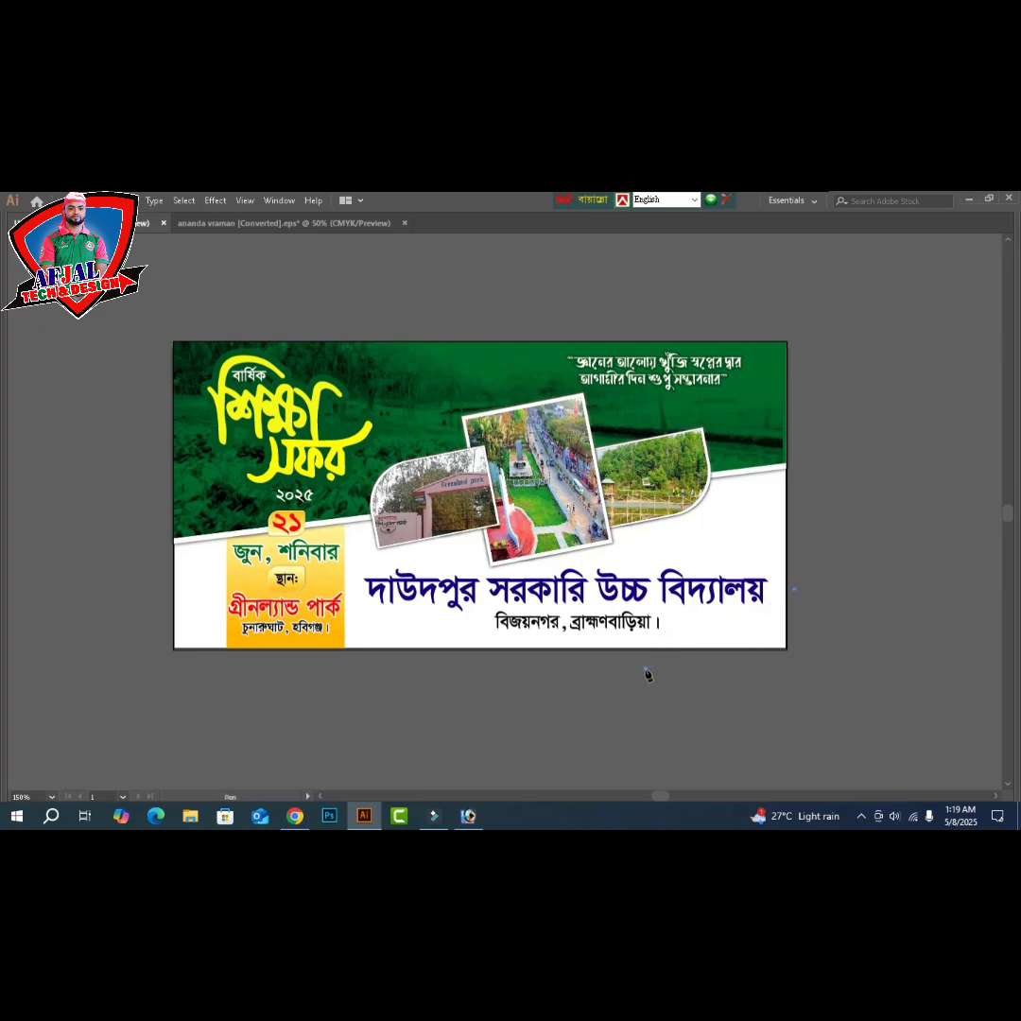
left_click(817, 662, "ctrl")
left_click(795, 590)
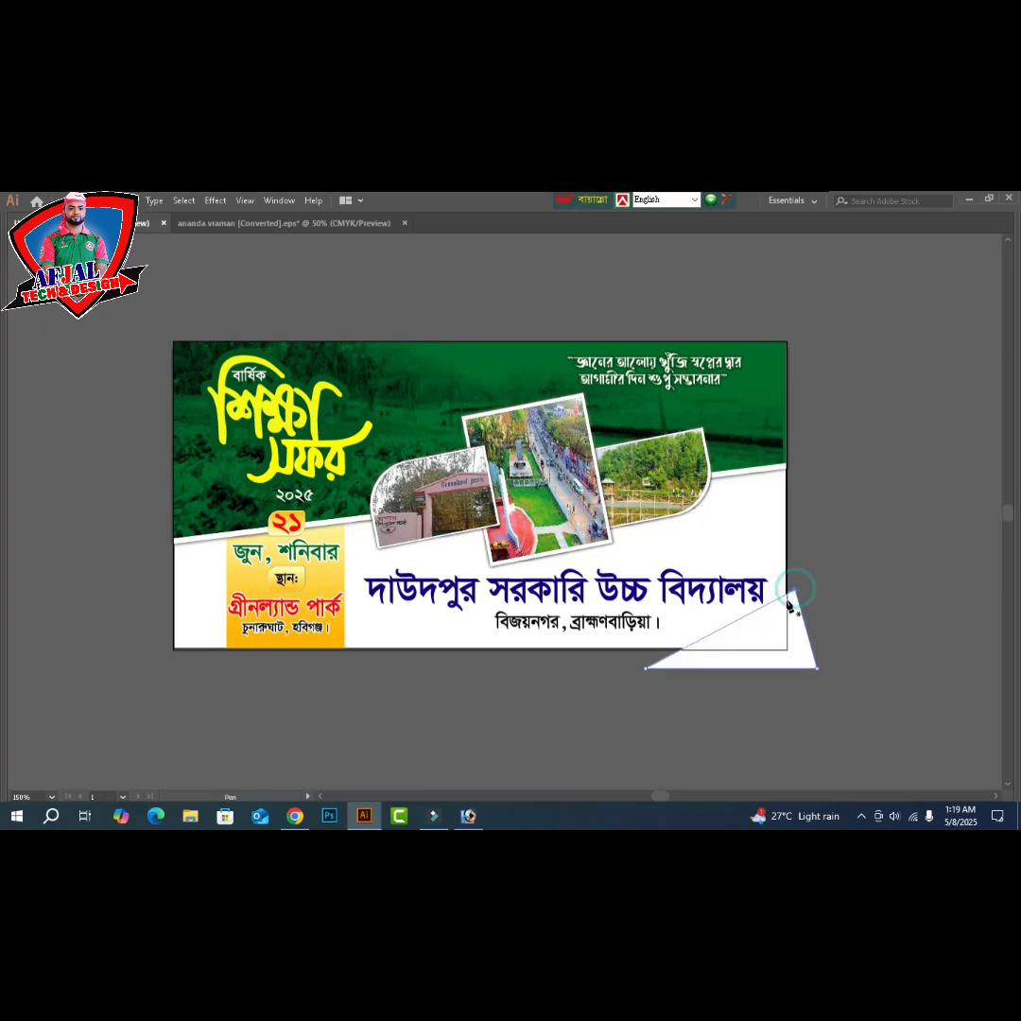
- Fill the corner triangle with the yellow-orange gradient sampled from the date and venue block
key("v")
key("i")
left_click(338, 634)
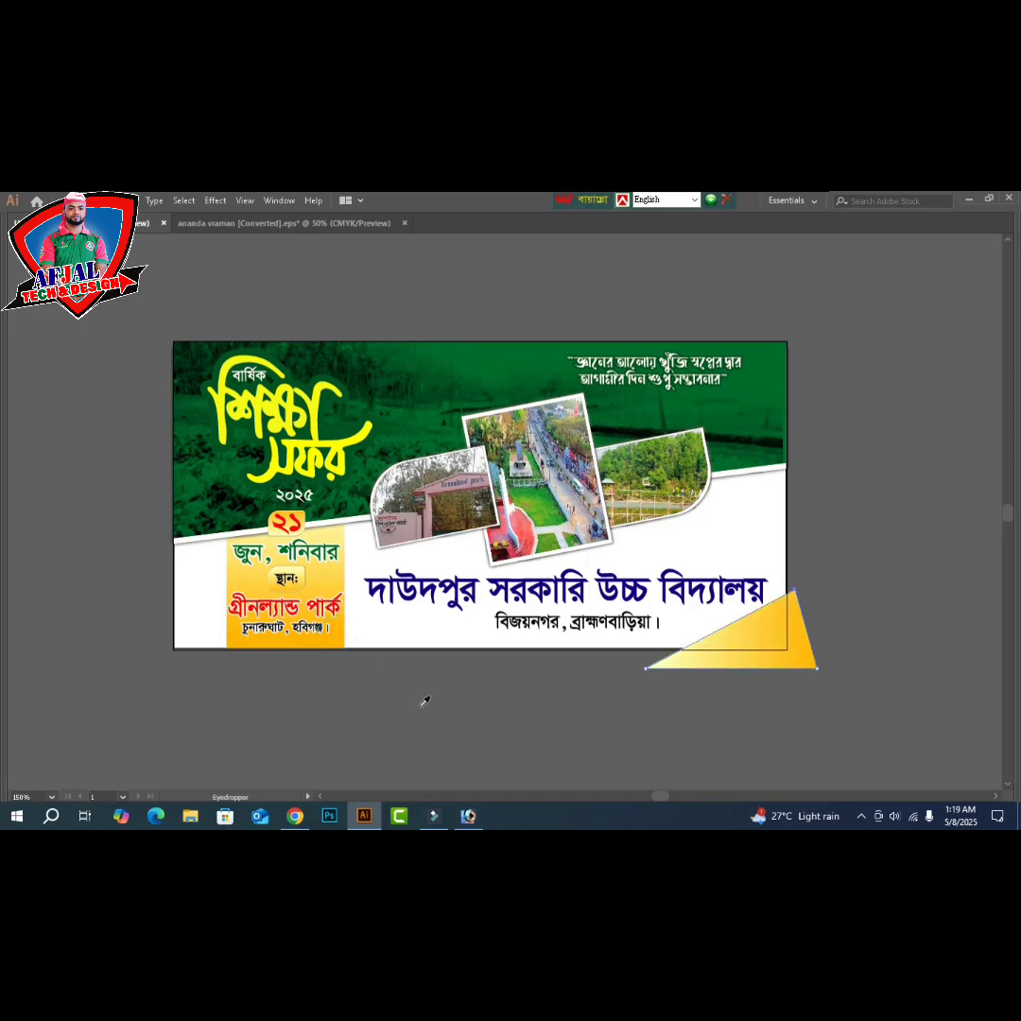
key("v")
left_click(724, 710)
- Remove the black stroke from the banner's white background rectangle
left_click(773, 531)
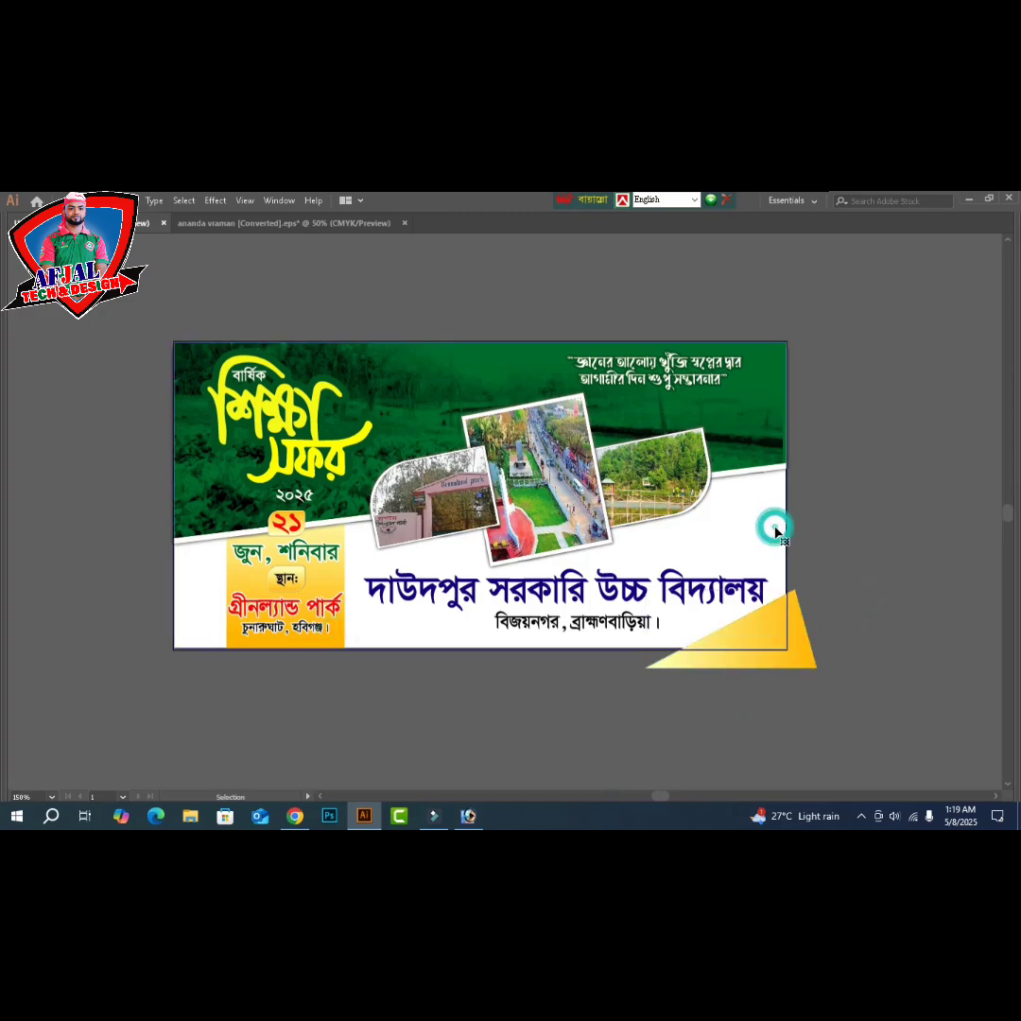
key("Tab")
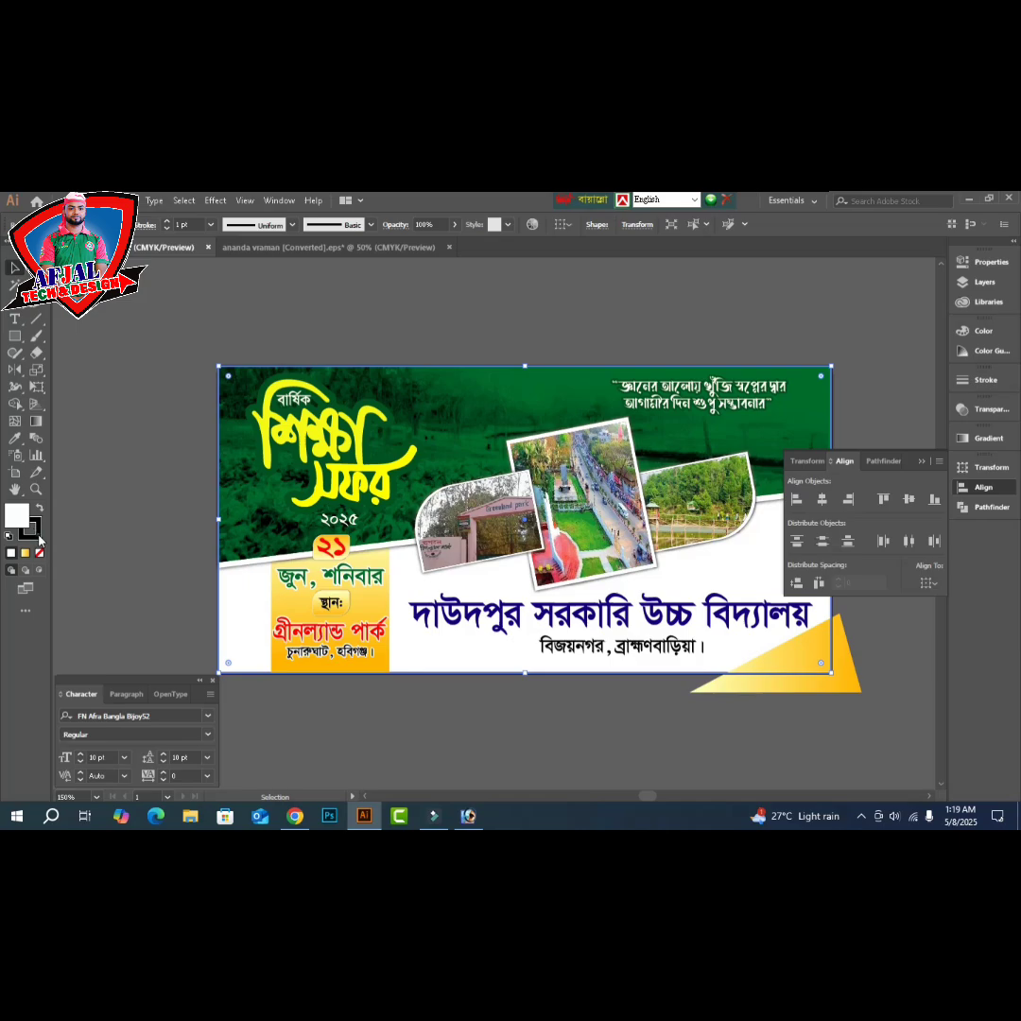
left_click(39, 538)
left_click(38, 554)
left_click(104, 540)
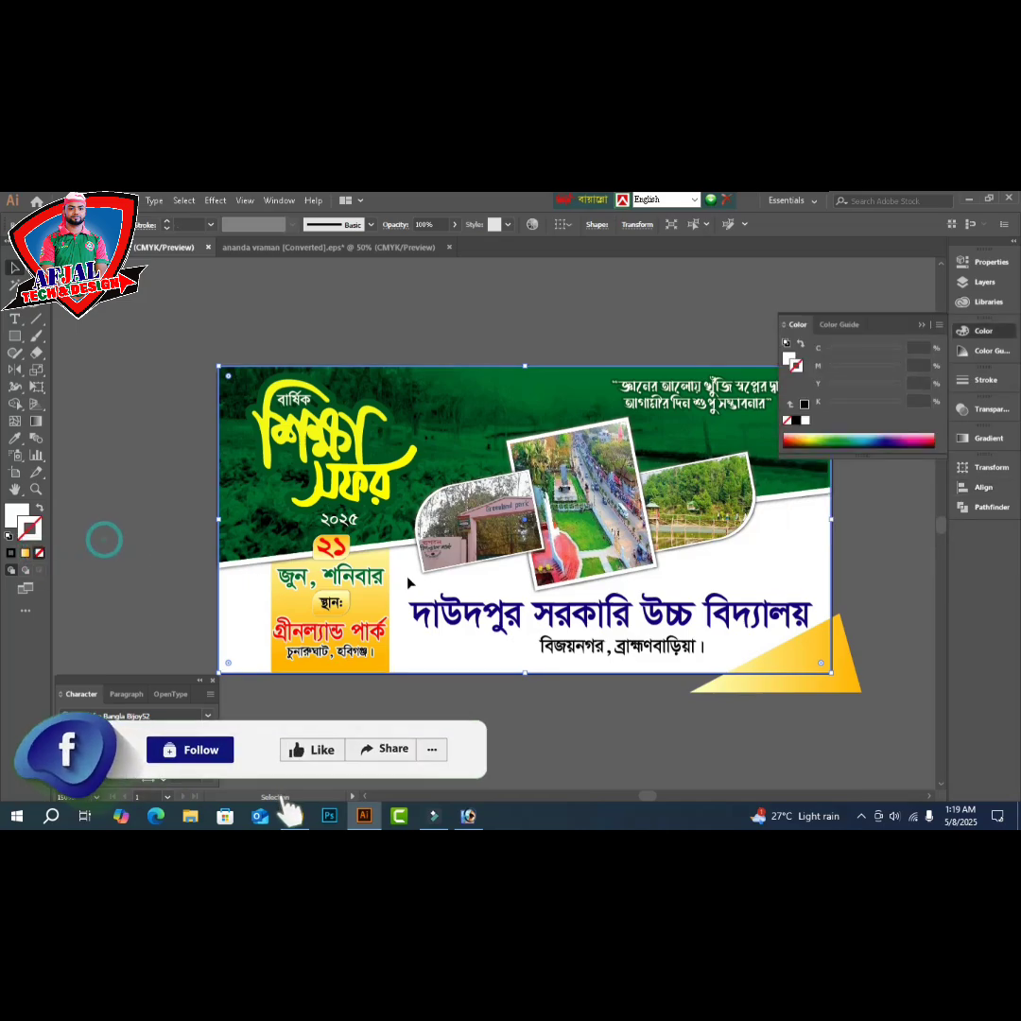
key("Tab")
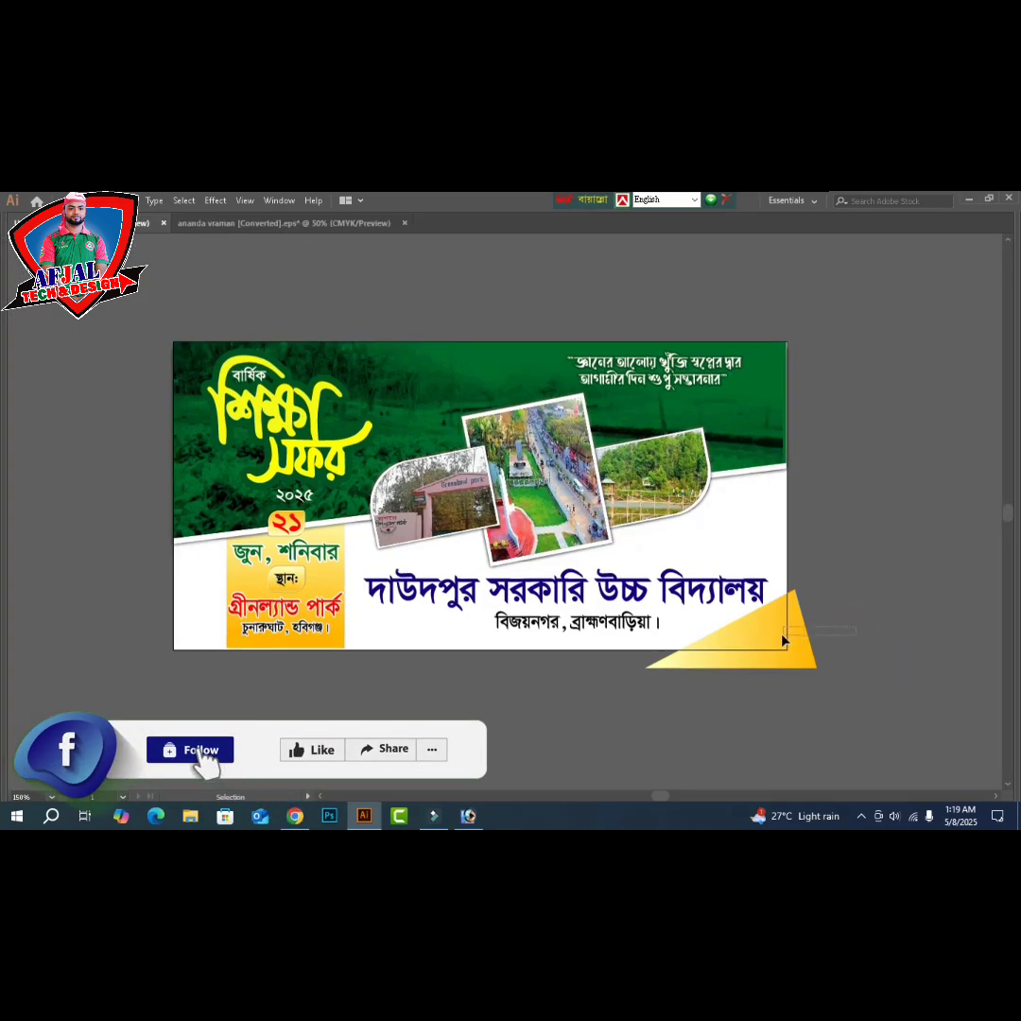
- Trim away the part of the yellow triangle outside the banner using the Shape Builder with the background rectangle
left_click(783, 641)
key("Tab")
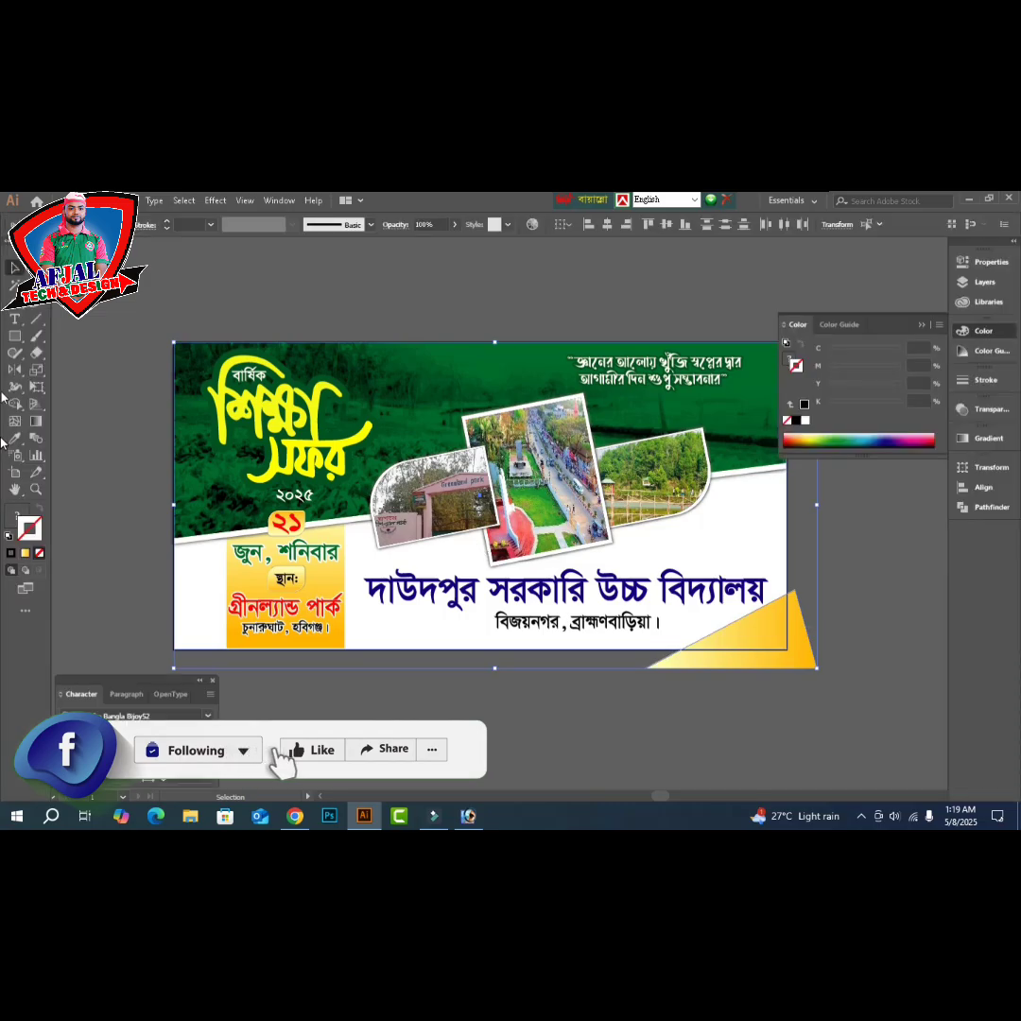
left_click(14, 404)
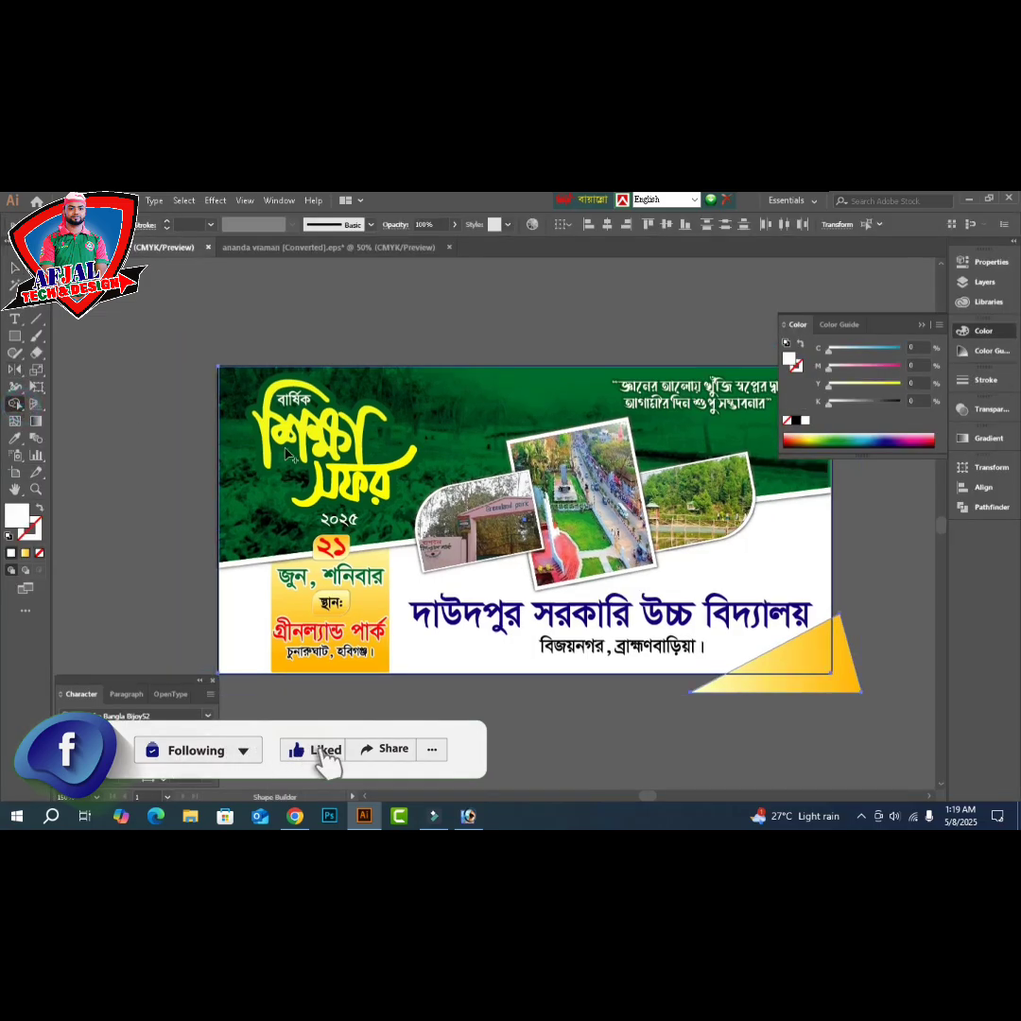
left_click(854, 686, "alt")
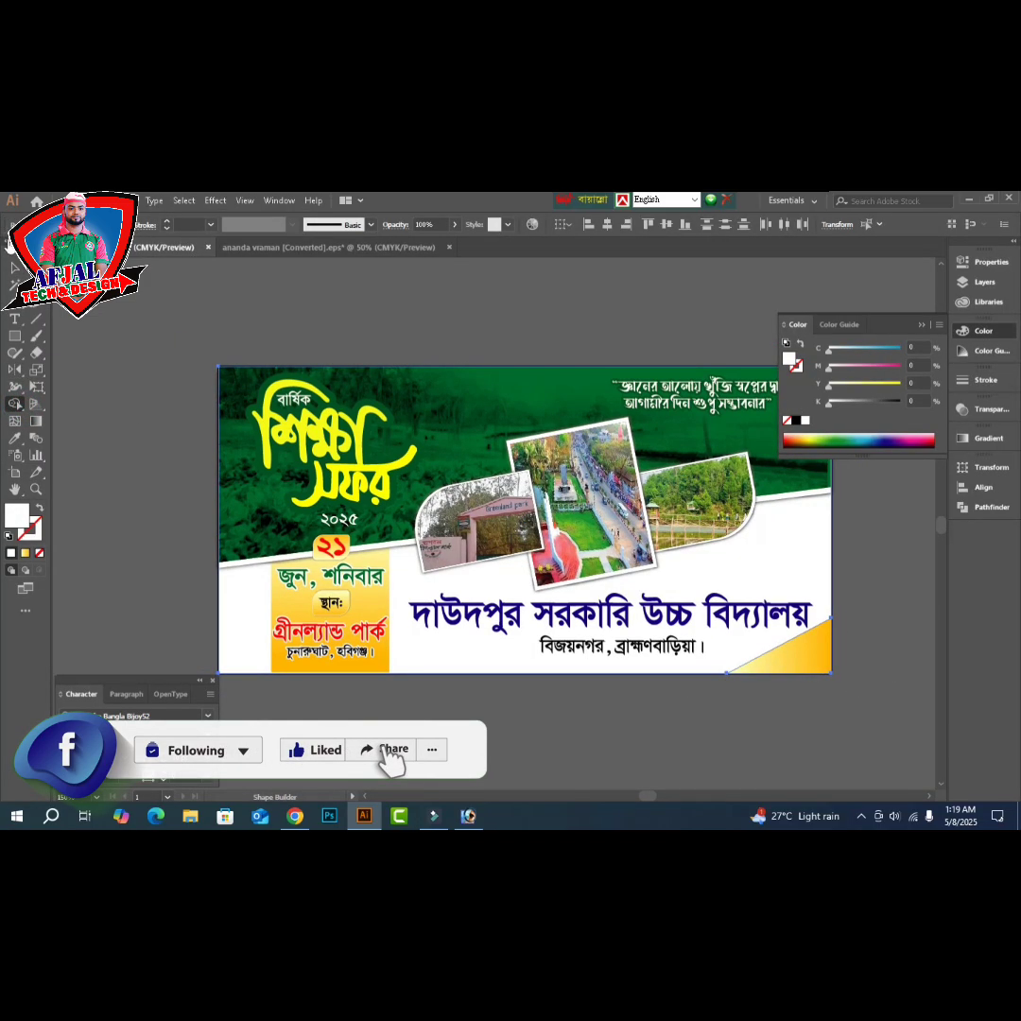
left_click(13, 266)
left_click(450, 707)
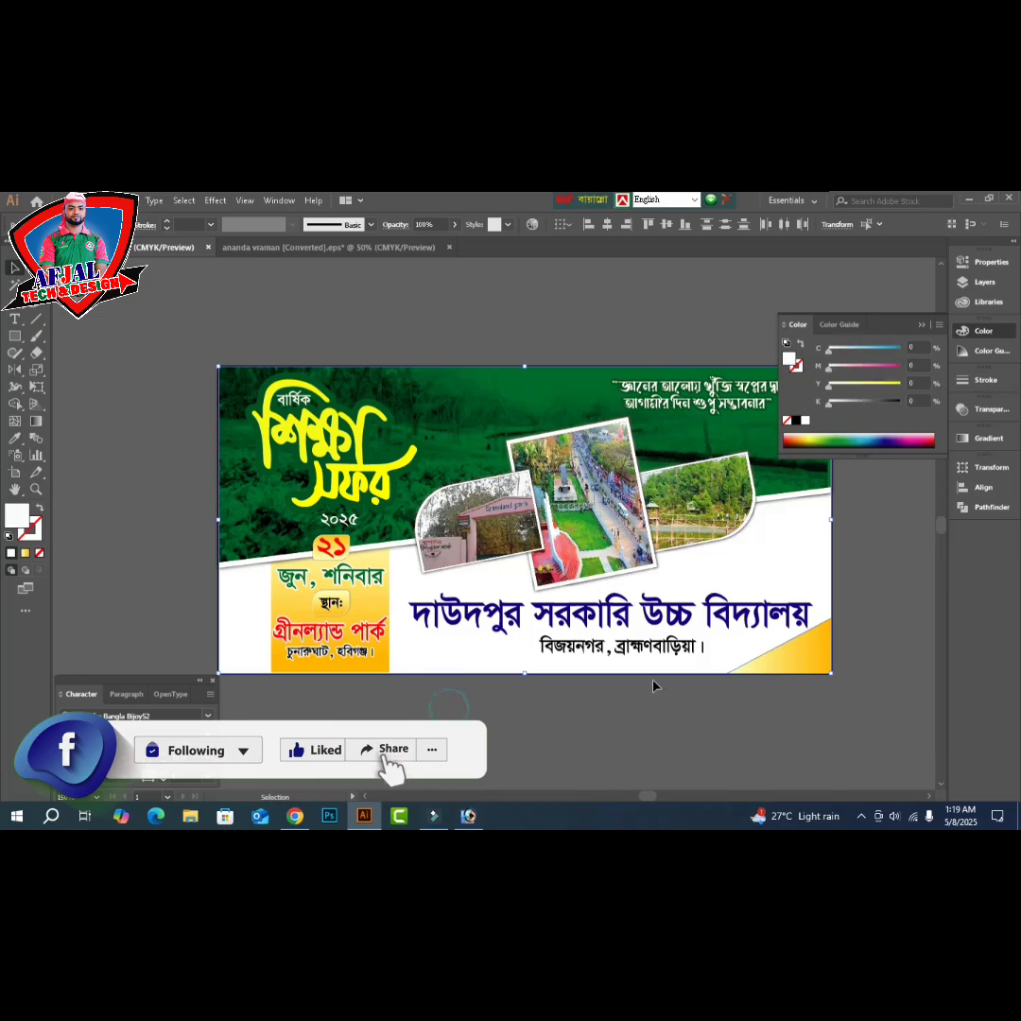
left_click(506, 694)
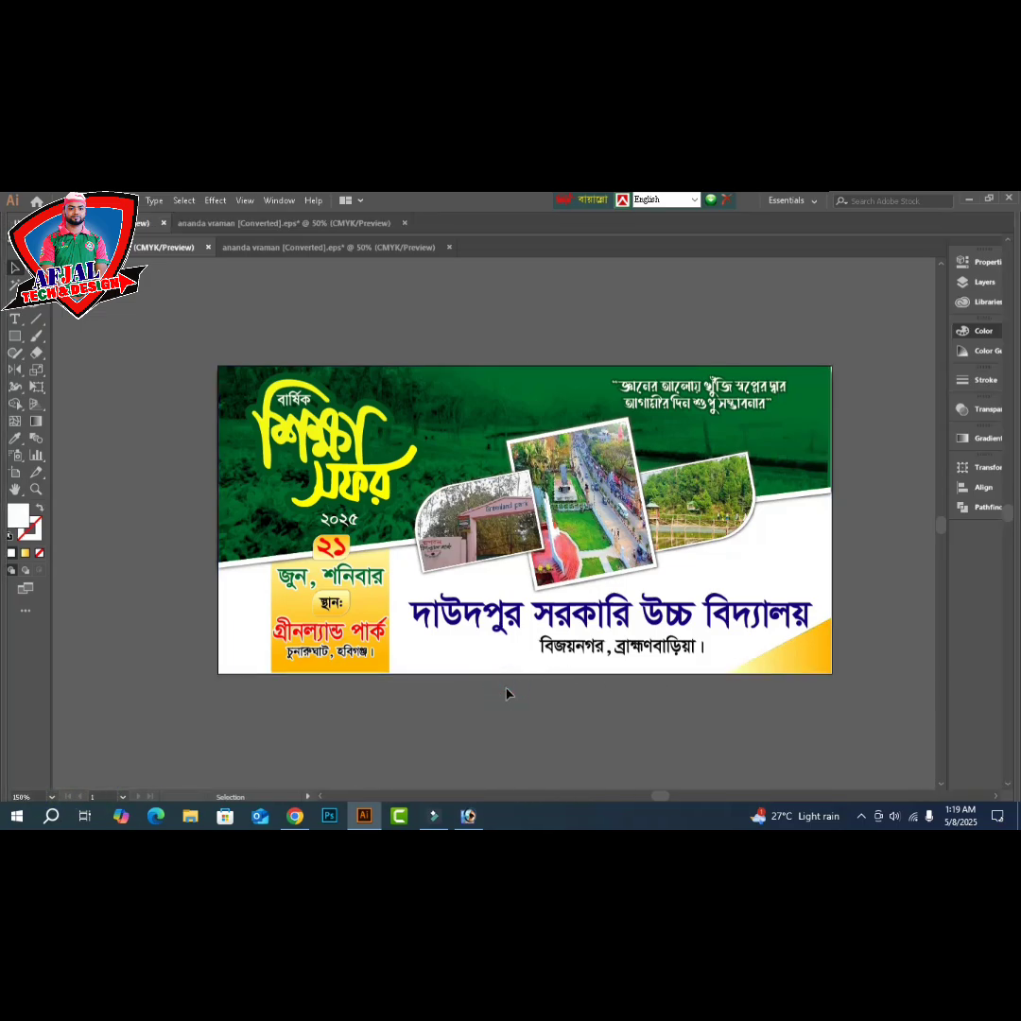
key("ctrl+0")
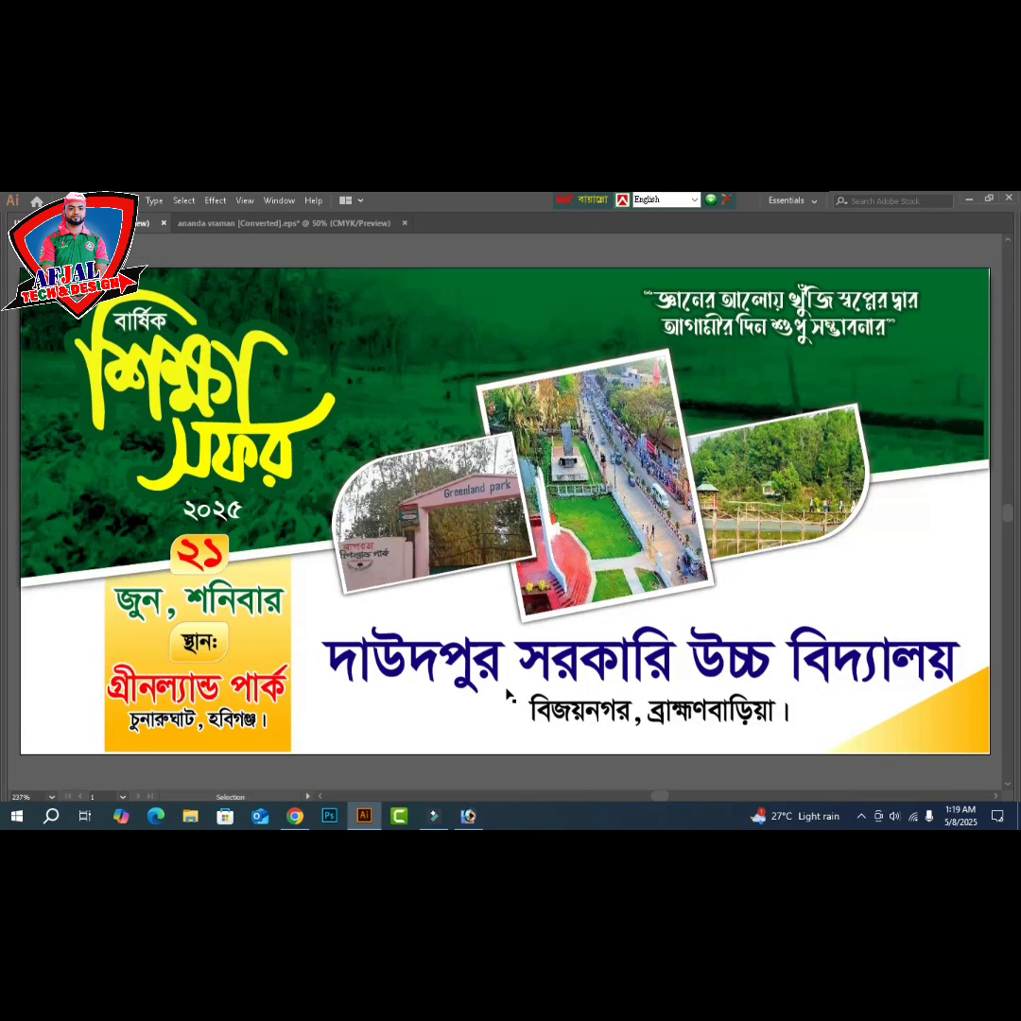
- Tint the banner's white background rectangle light blue by raising its fill's cyan to 26%
key("a")
left_click(862, 605)
key("Tab")
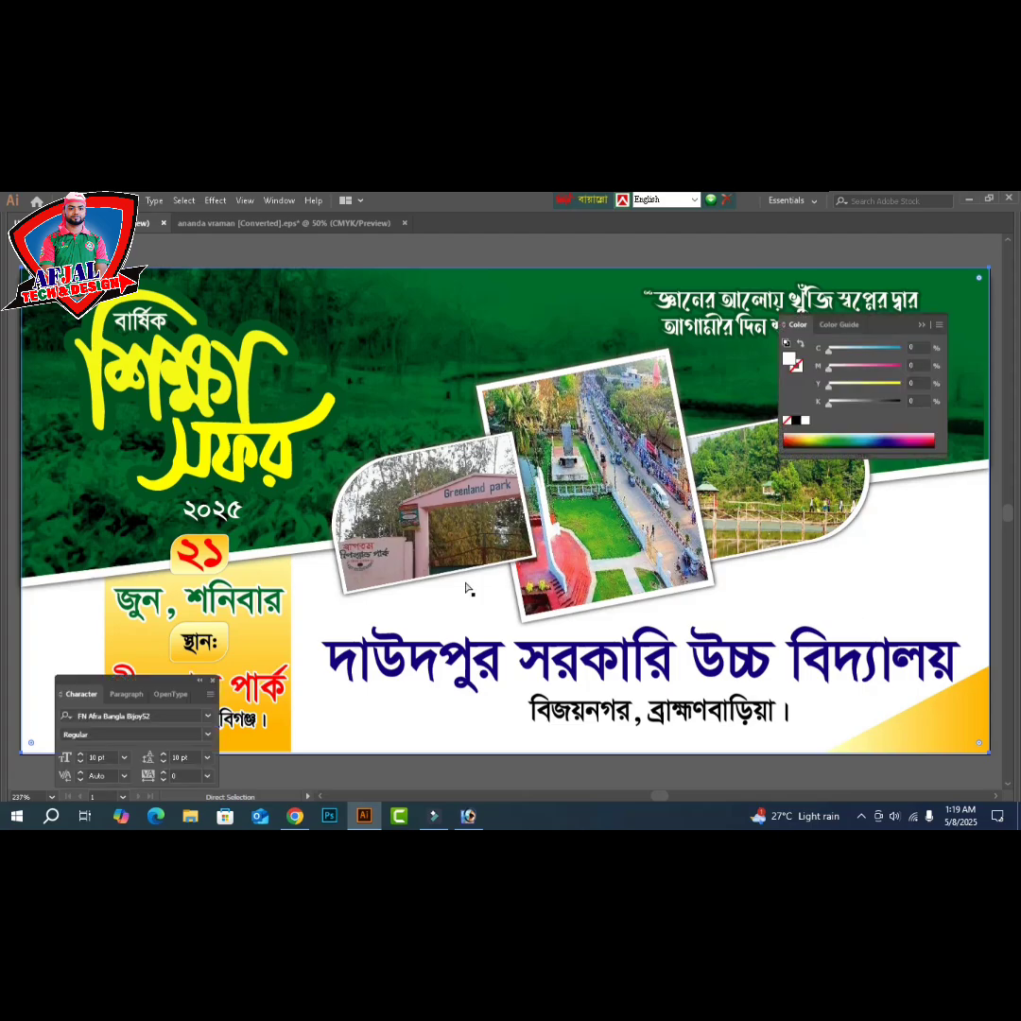
key("Tab")
left_click(832, 351)
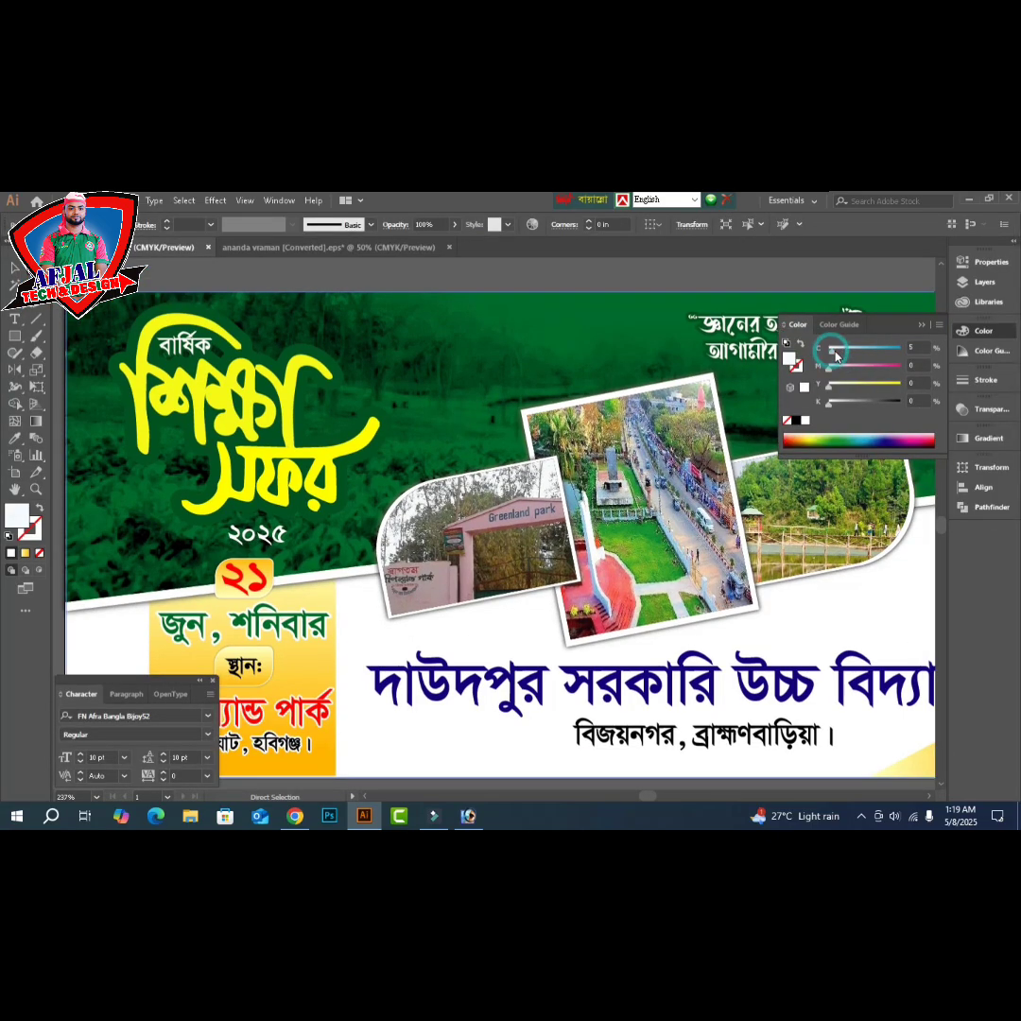
left_click_drag(836, 355, 851, 355)
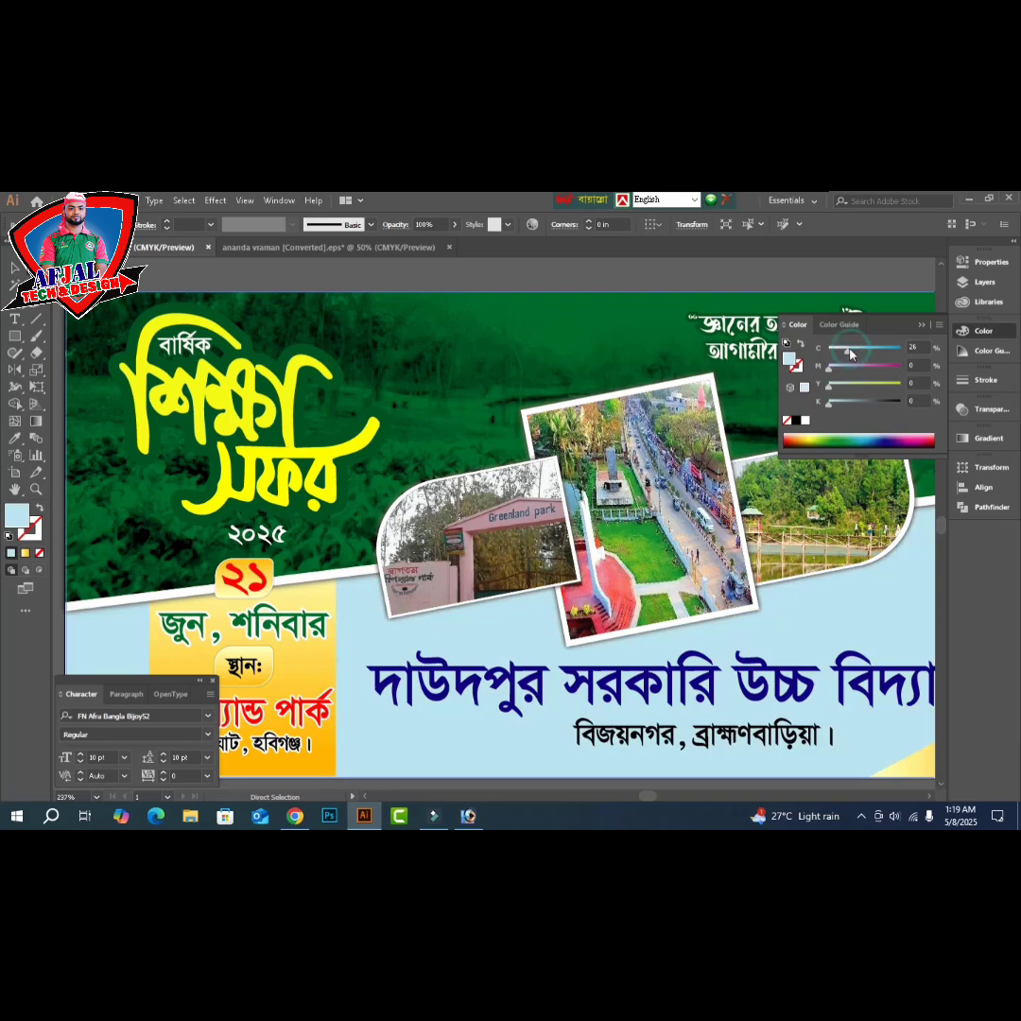
- Apply a linear gradient to the background rectangle and recolour its orange end stop to a pale cyan with no yellow
left_click(987, 439)
left_click(814, 541)
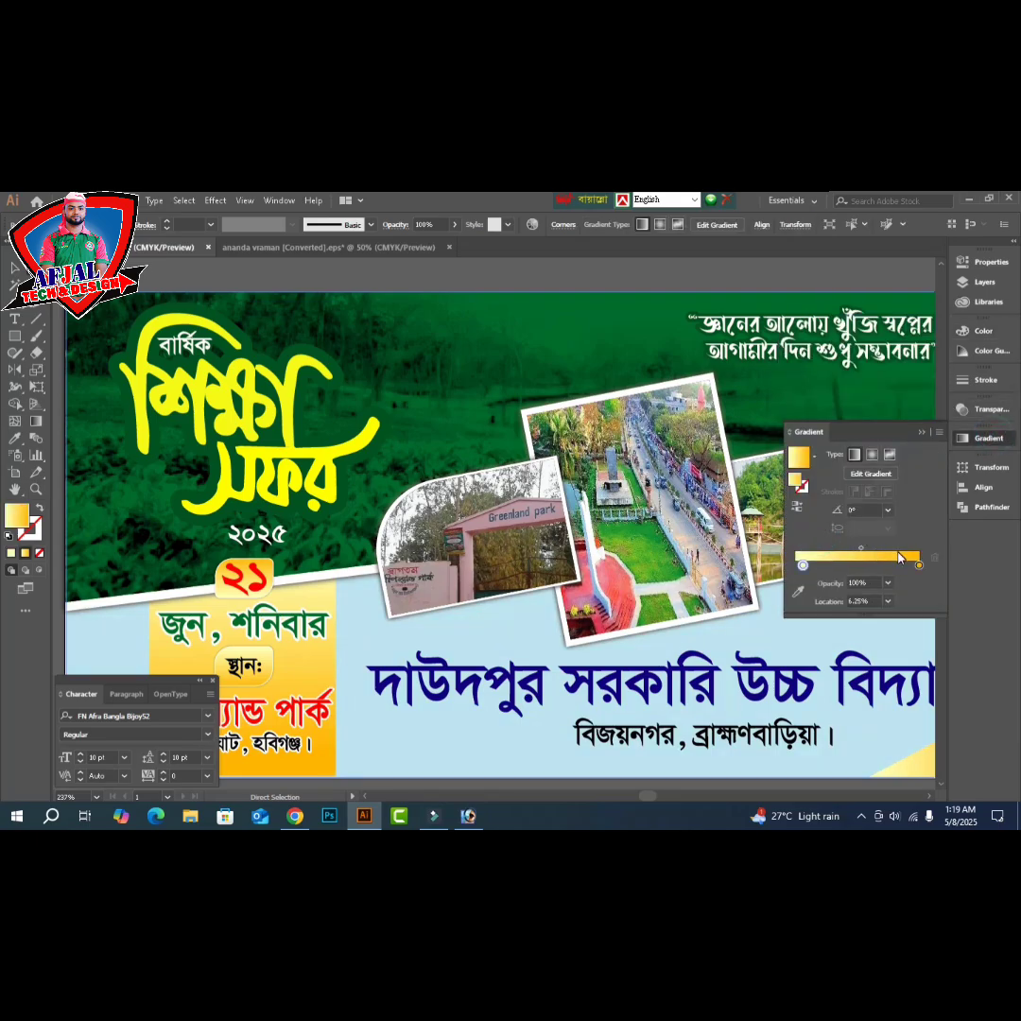
left_click(920, 566)
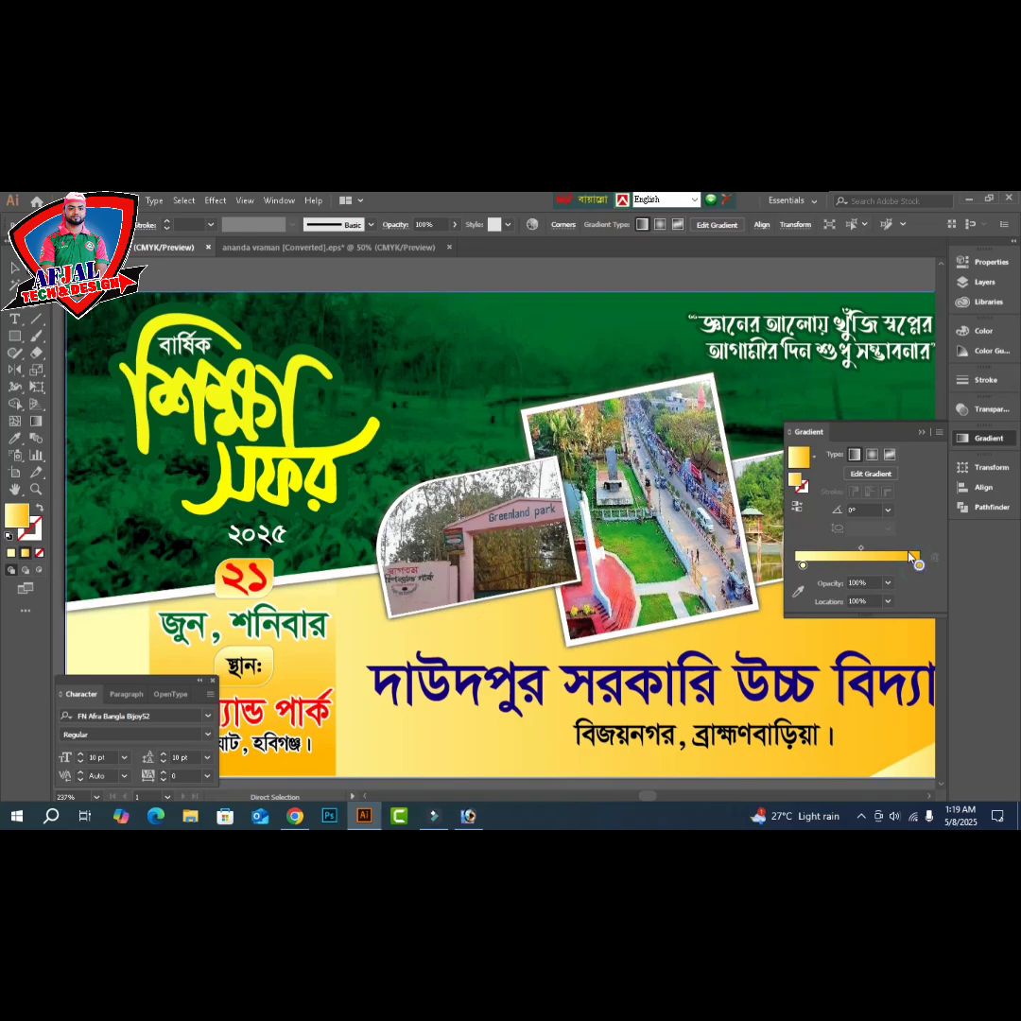
double_click(919, 565)
left_click_drag(874, 653, 821, 622)
left_click(806, 618)
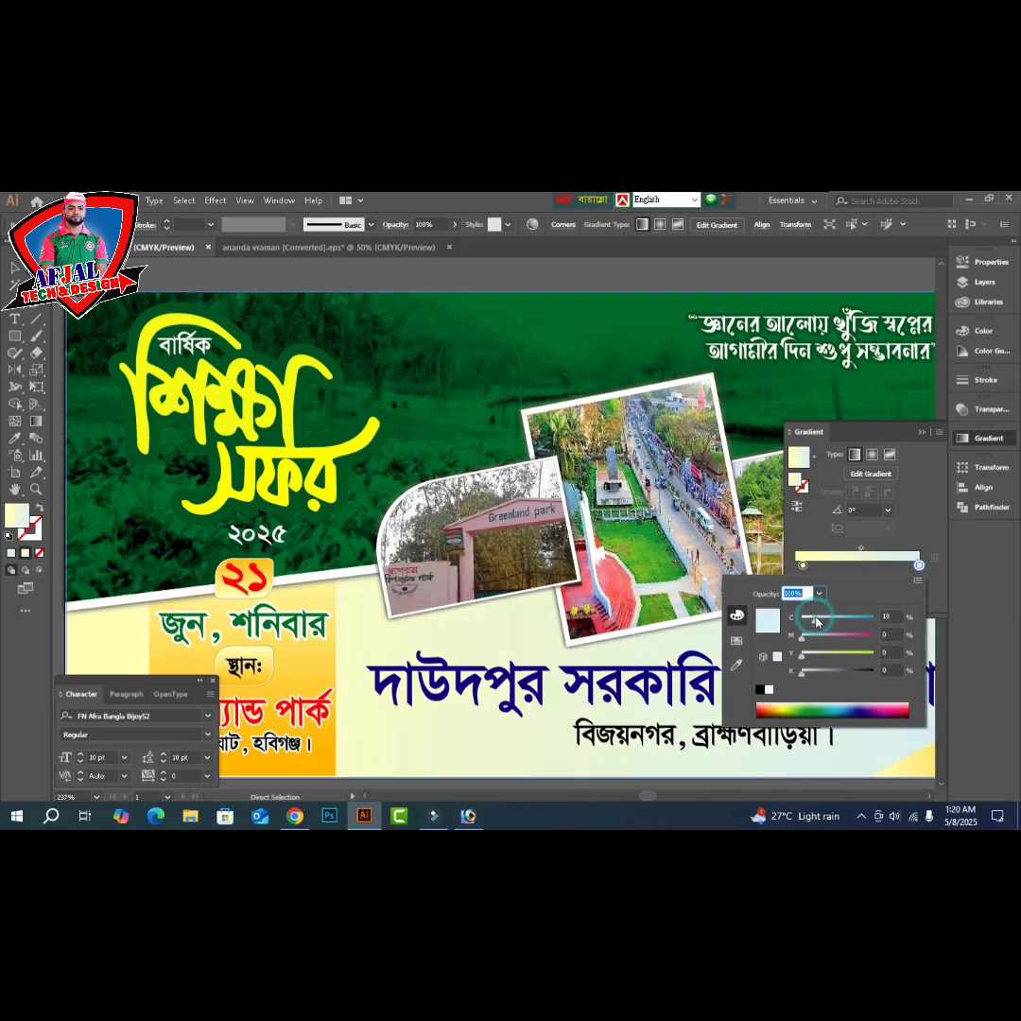
- Recolour the background gradient's yellow starting stop to a very pale cyan and deselect the rectangle
left_click(804, 567)
double_click(804, 566)
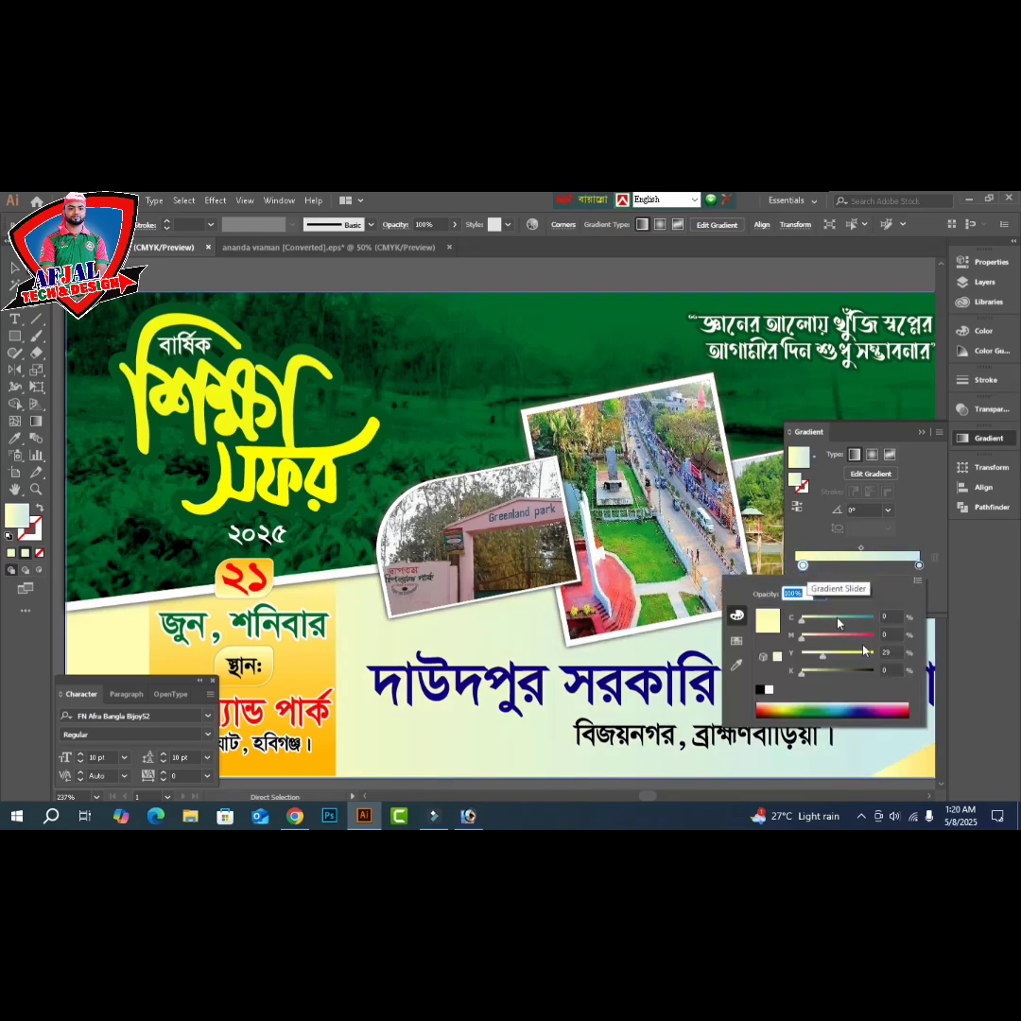
mouse_move(823, 654)
left_mouse_down()
mouse_move(779, 661)
mouse_move(812, 625)
left_mouse_up()
left_click(13, 268)
left_click(147, 276)
key("Tab")
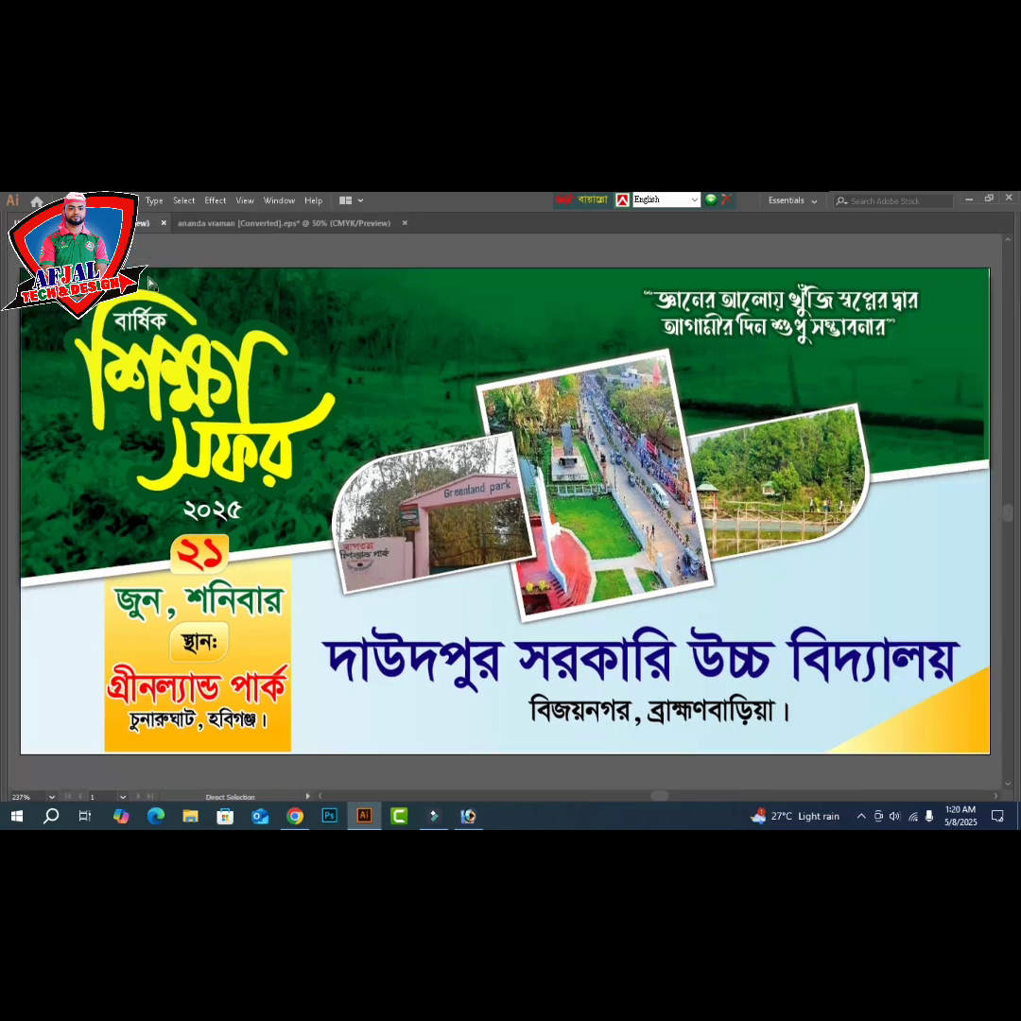
- Redirect the background rectangle's gradient diagonally from lower left to upper right at about 14.5° with the Gradient tool
key("v")
key("ctrl+minus")
key("ctrl+minus")
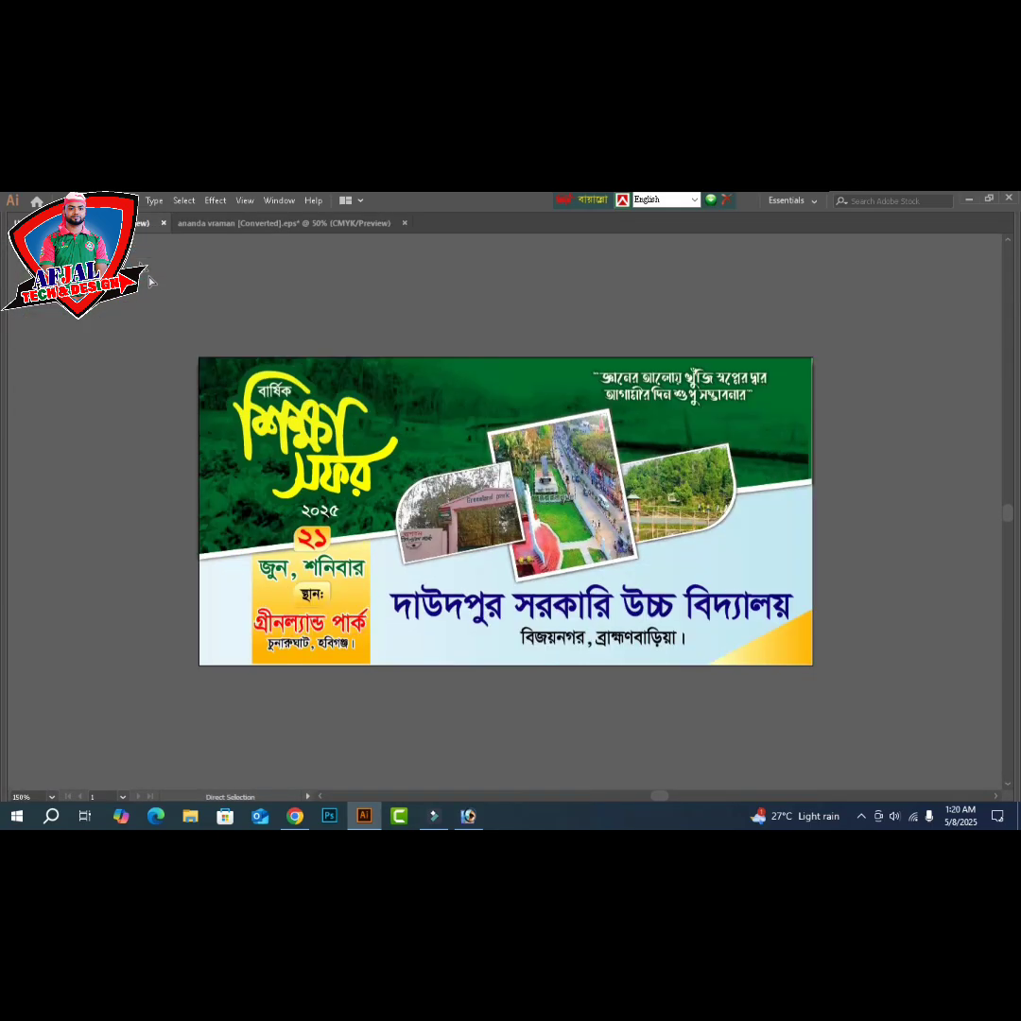
key("a")
key("g")
left_click_drag(403, 645, 764, 496)
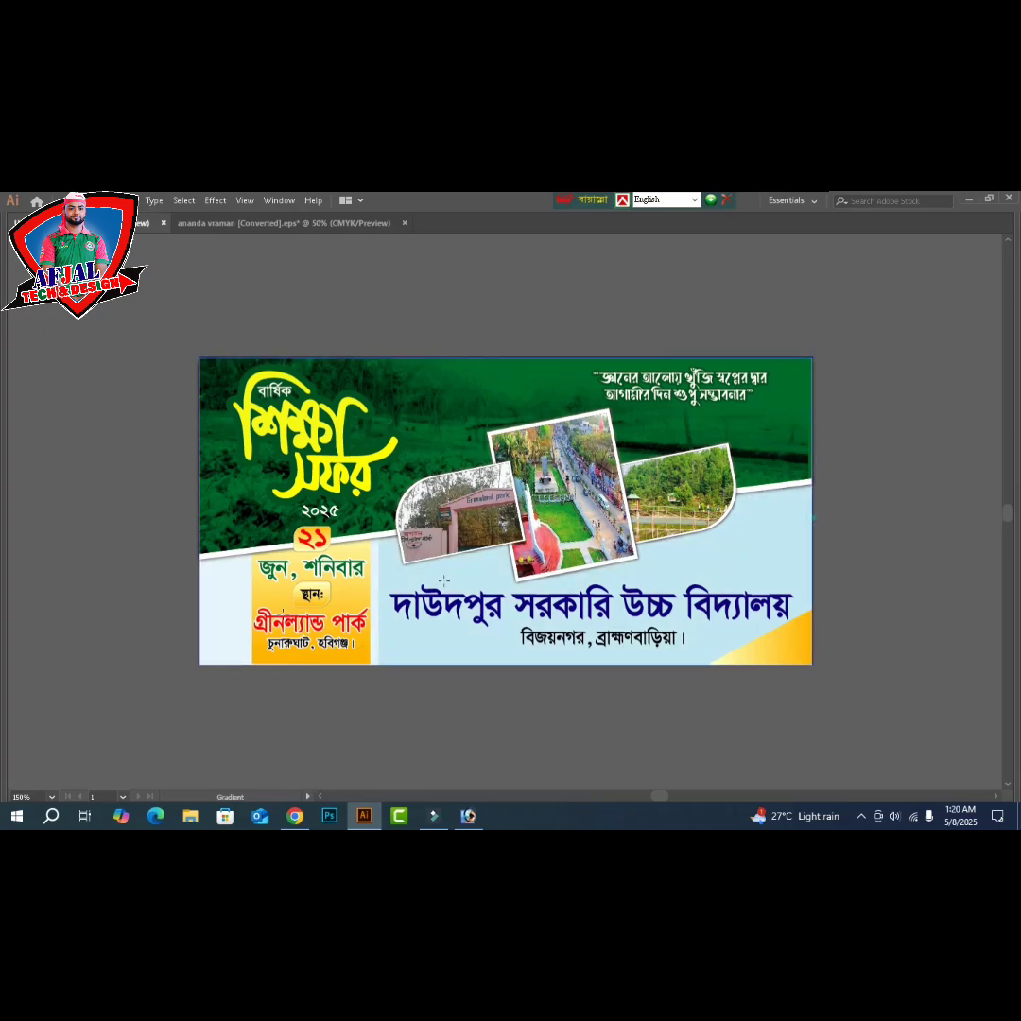
mouse_move(444, 581)
left_mouse_down()
mouse_move(225, 630)
mouse_move(766, 522)
left_mouse_up()
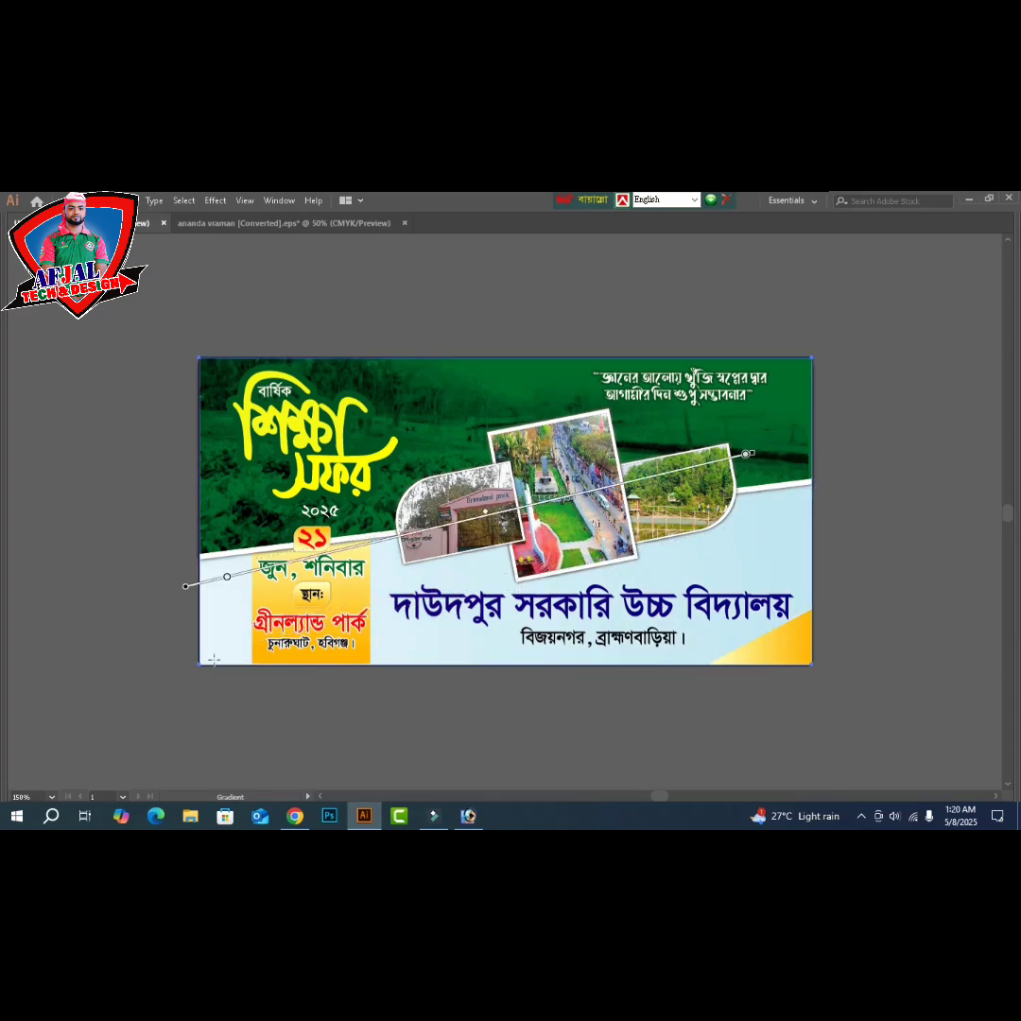
left_click_drag(207, 662, 761, 518)
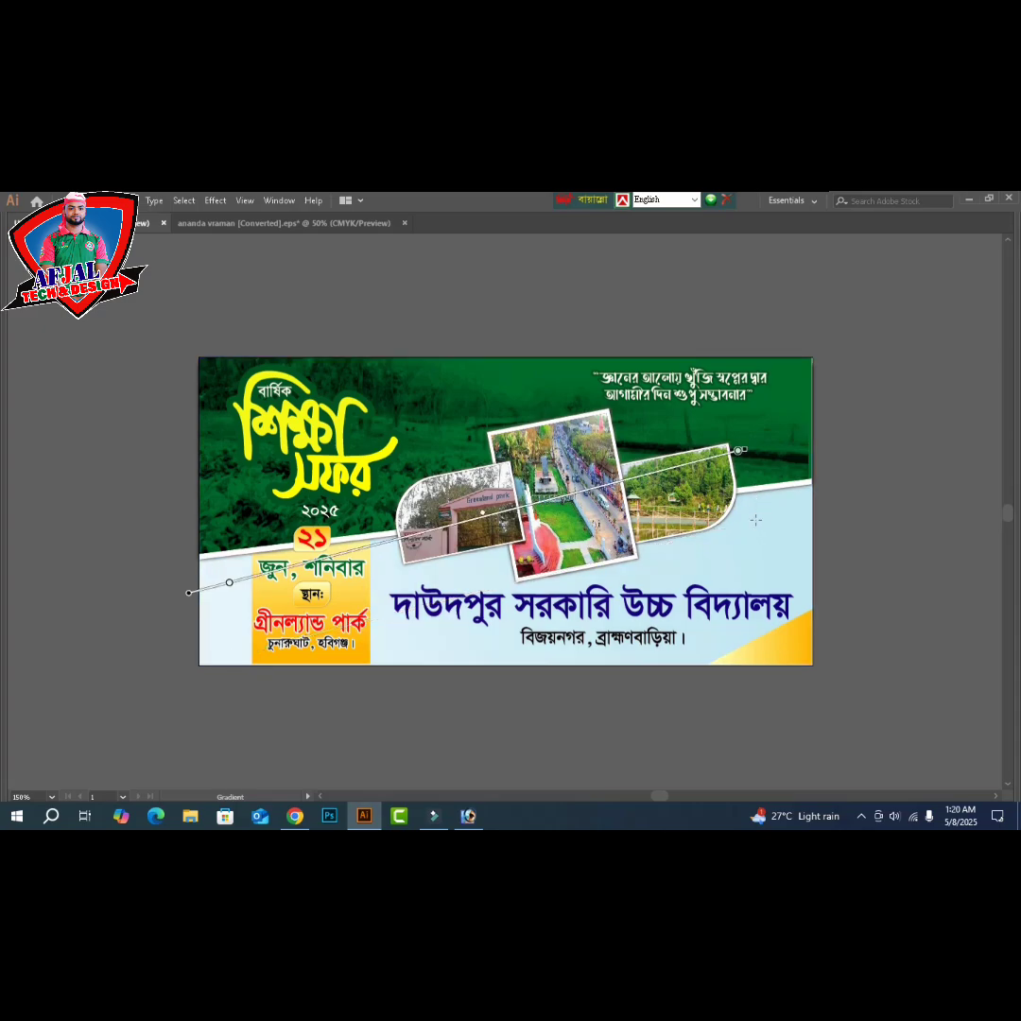
left_click(147, 458)
key("Tab")
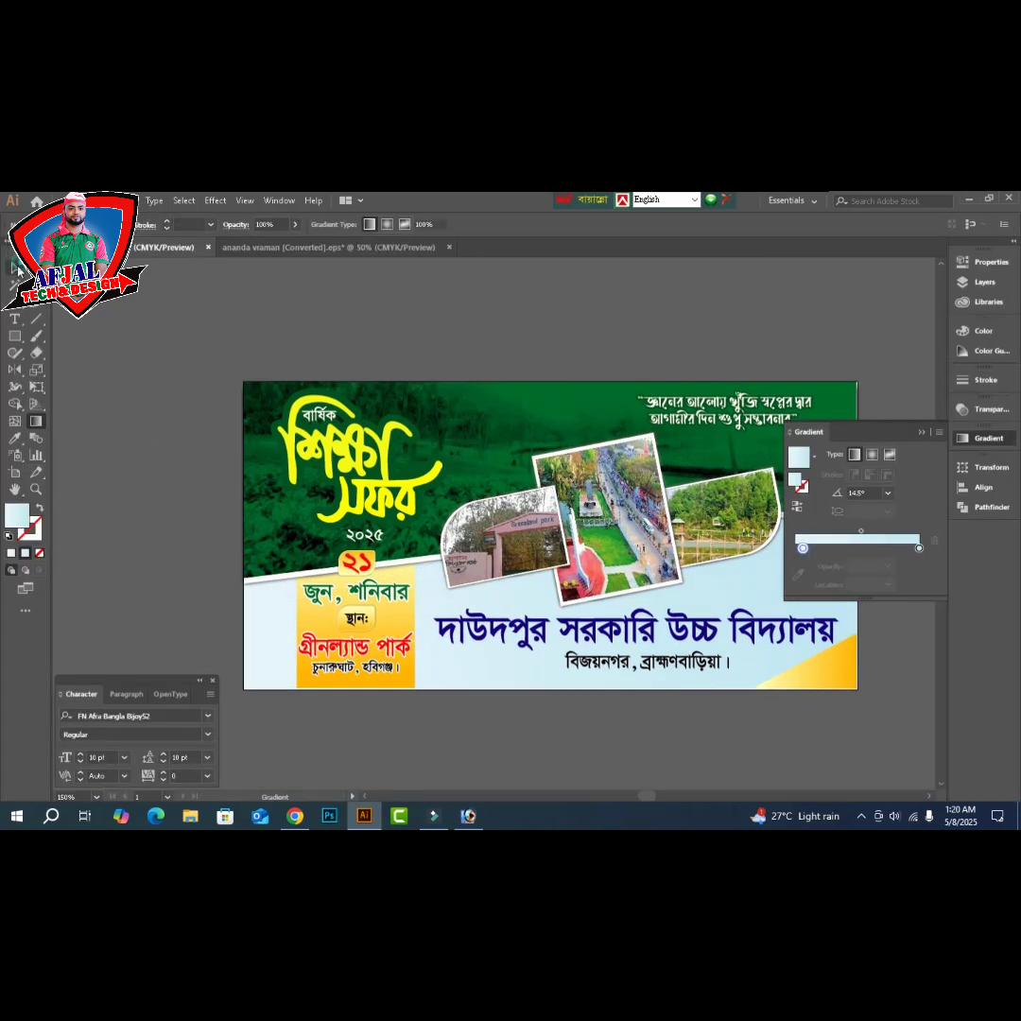
key("Tab")
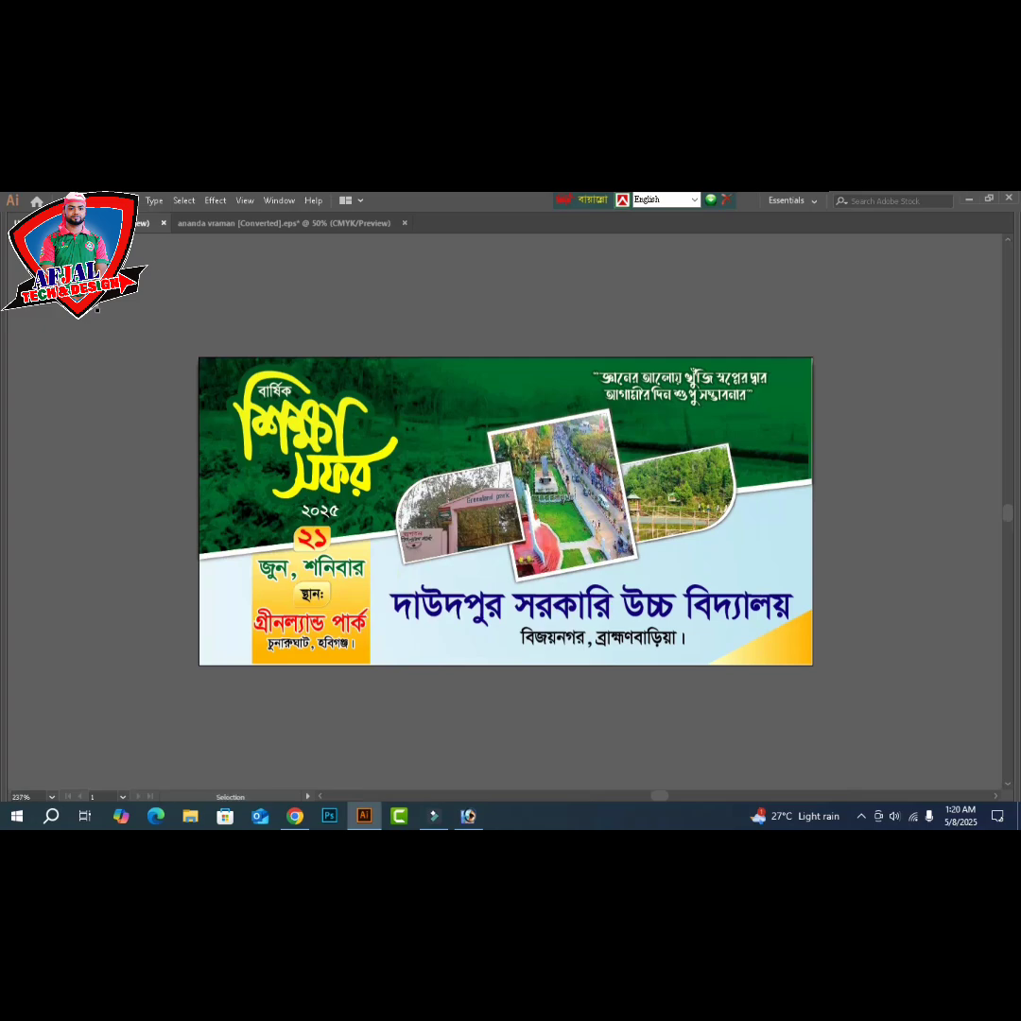
key("ctrl+0")
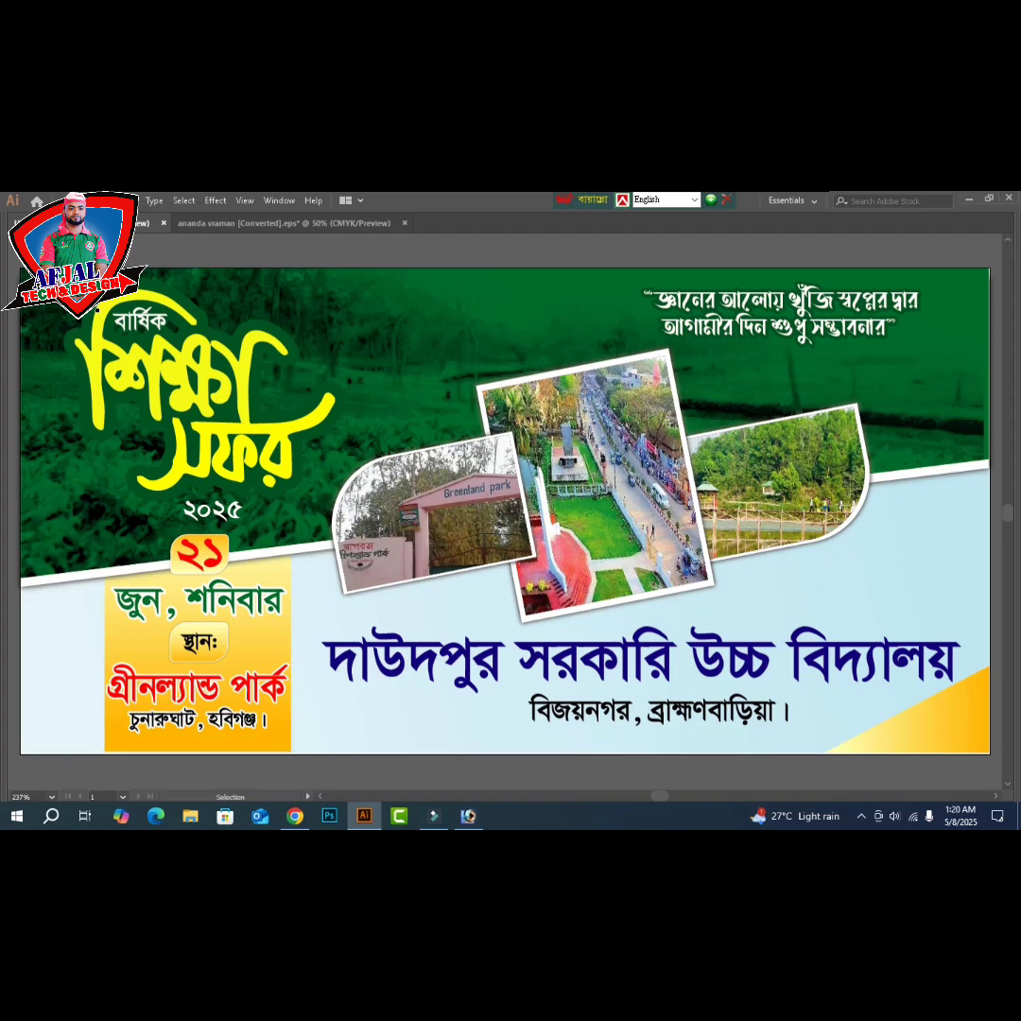
- Lower the yellow corner triangle's upper anchor point slightly along the banner's right edge
key("a")
left_click_drag(989, 669, 993, 681)
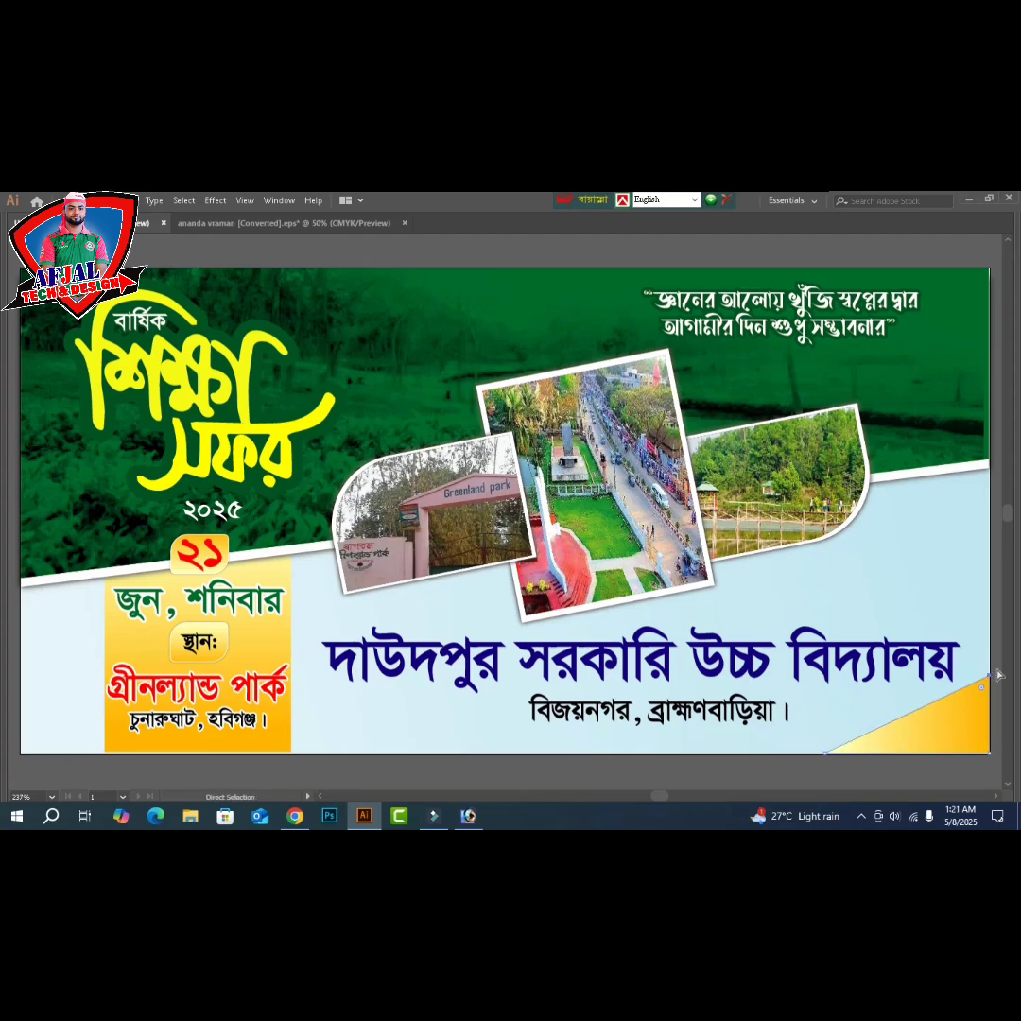
left_click(998, 674)
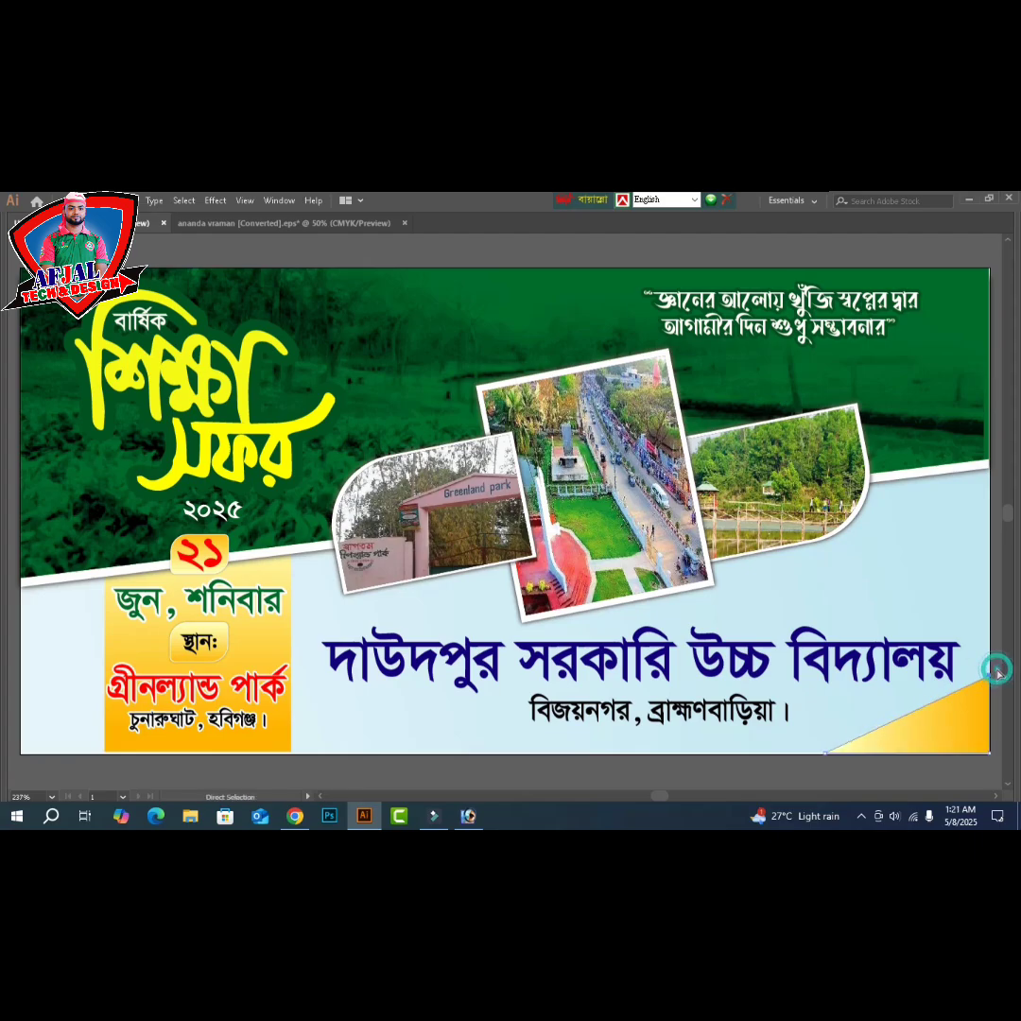